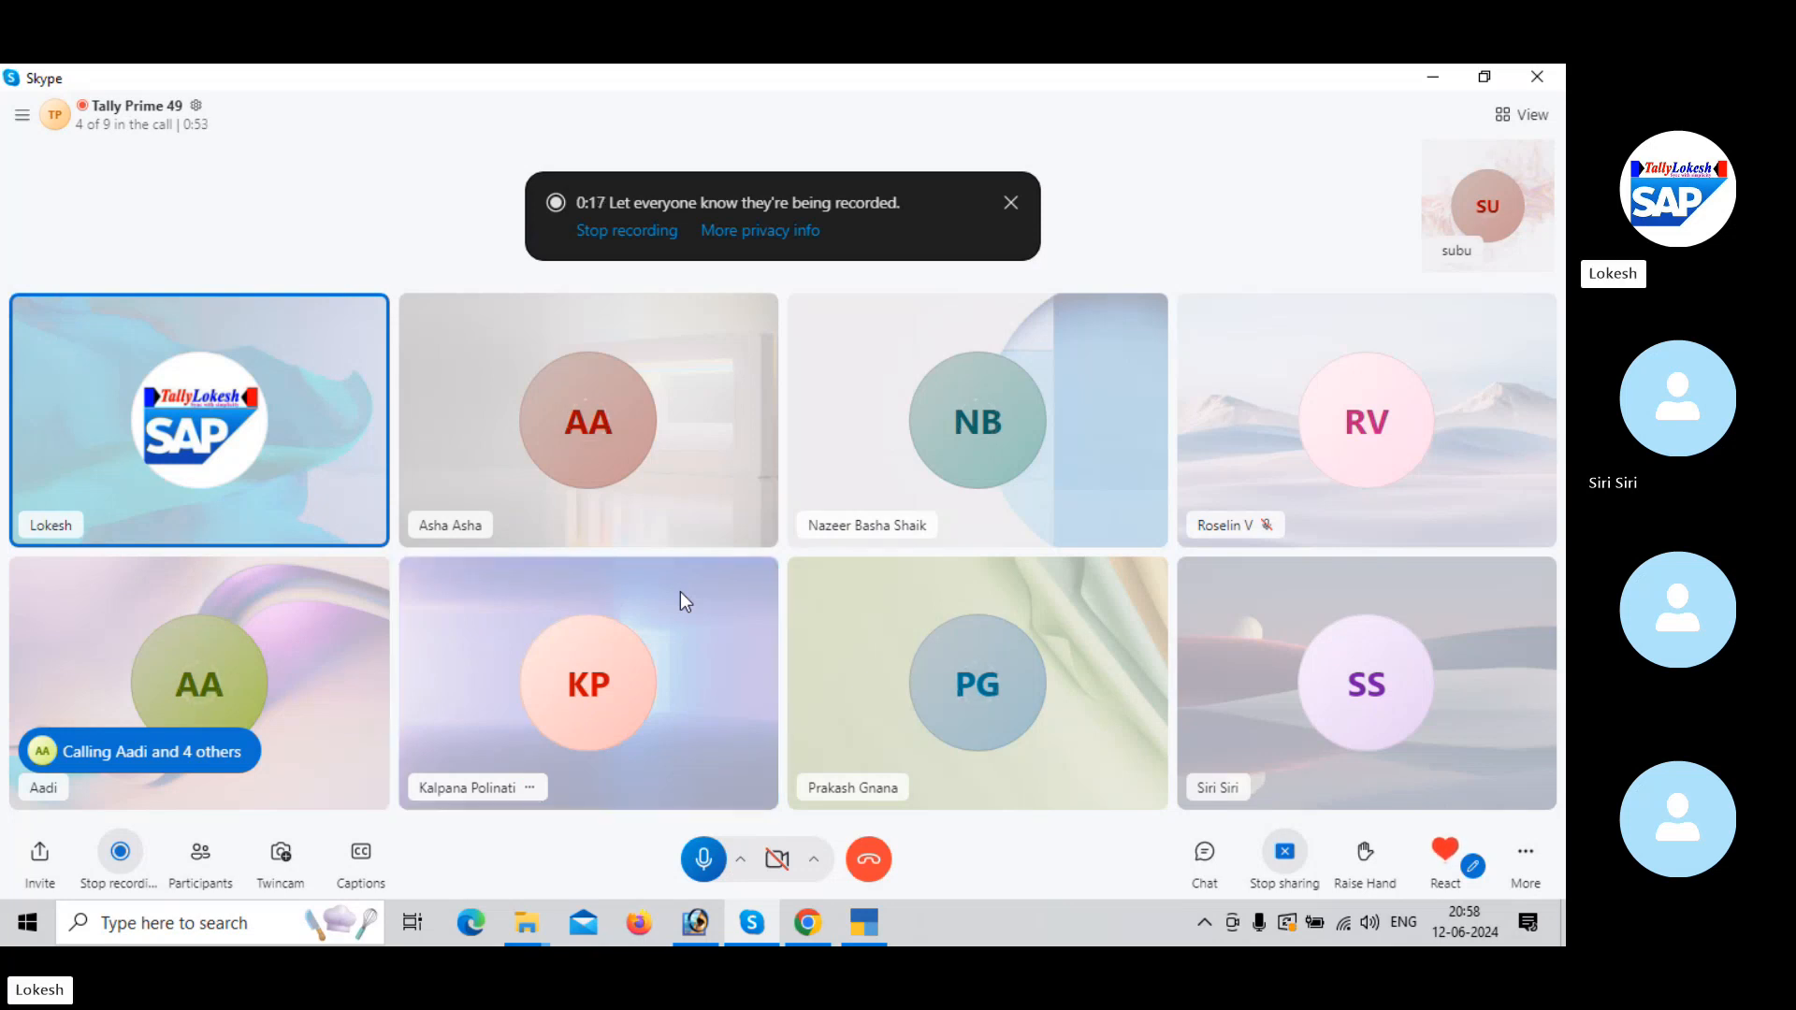
Dismiss the call recording notice and show the two Tally Prime book listings on Amazon in the Chrome browser.
{"action": "left_click", "coordinate": [1012, 206]}
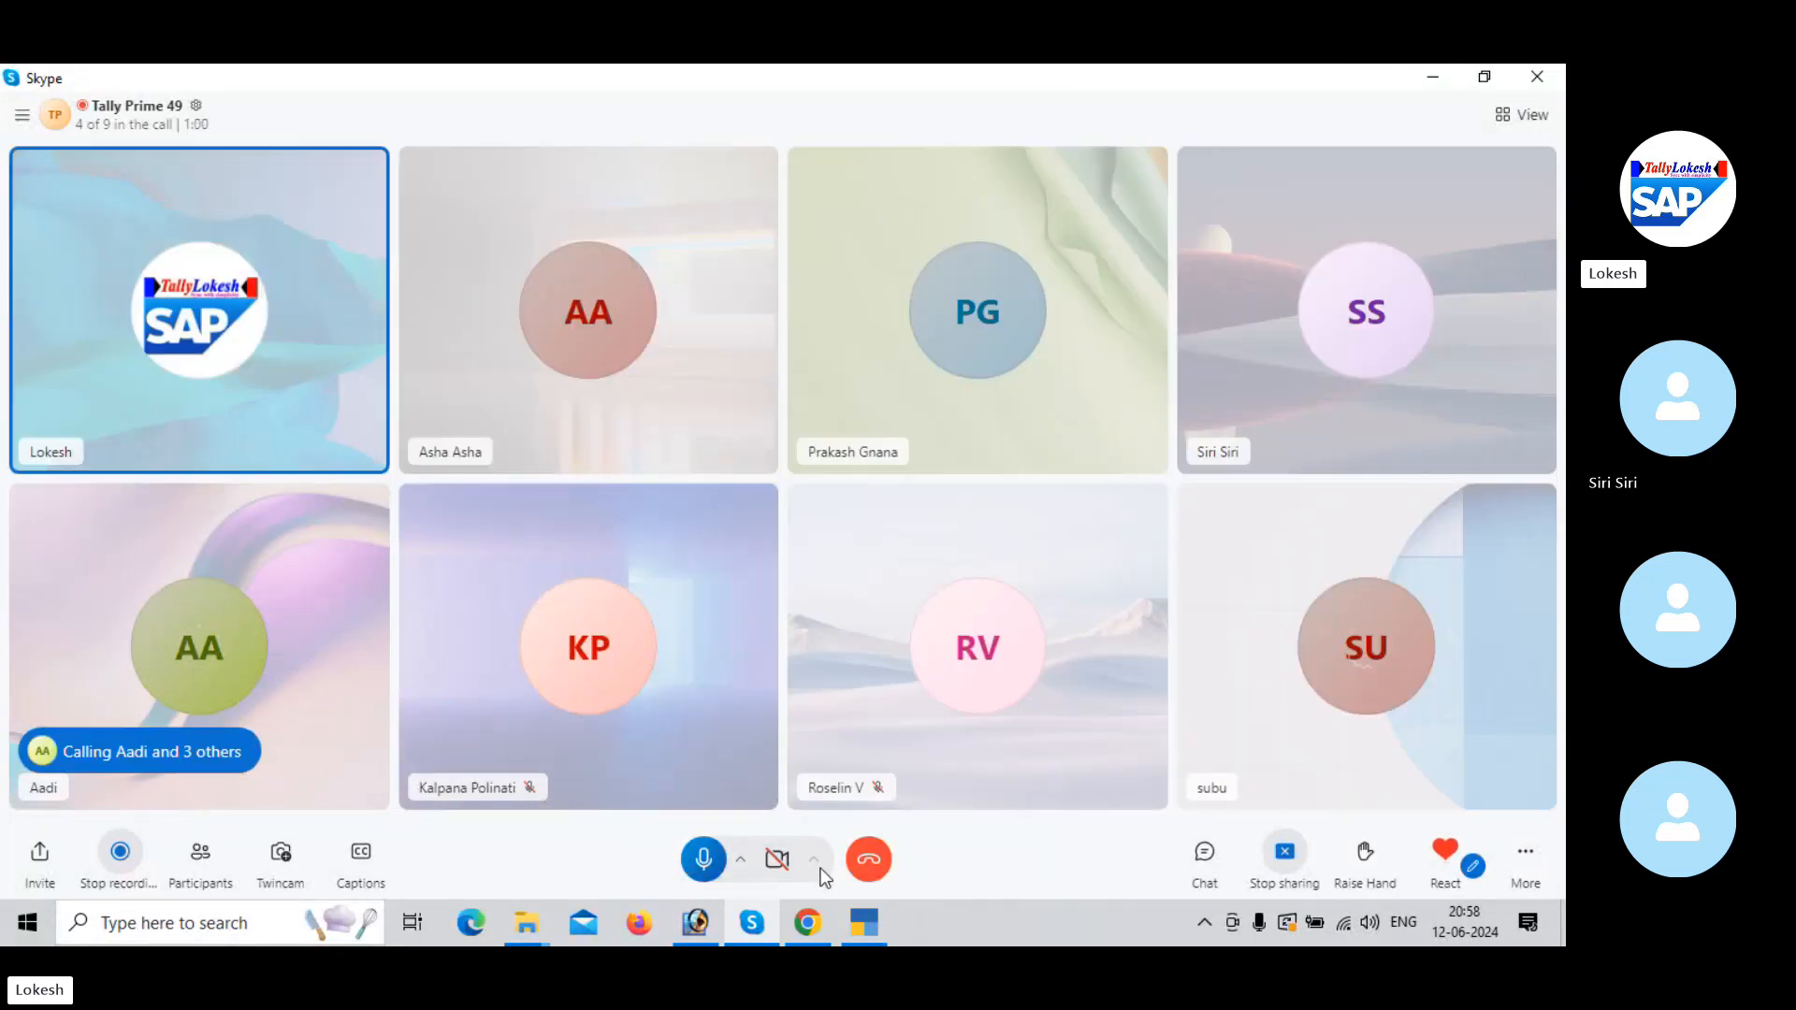
{"action": "mouse_move", "coordinate": [807, 923]}
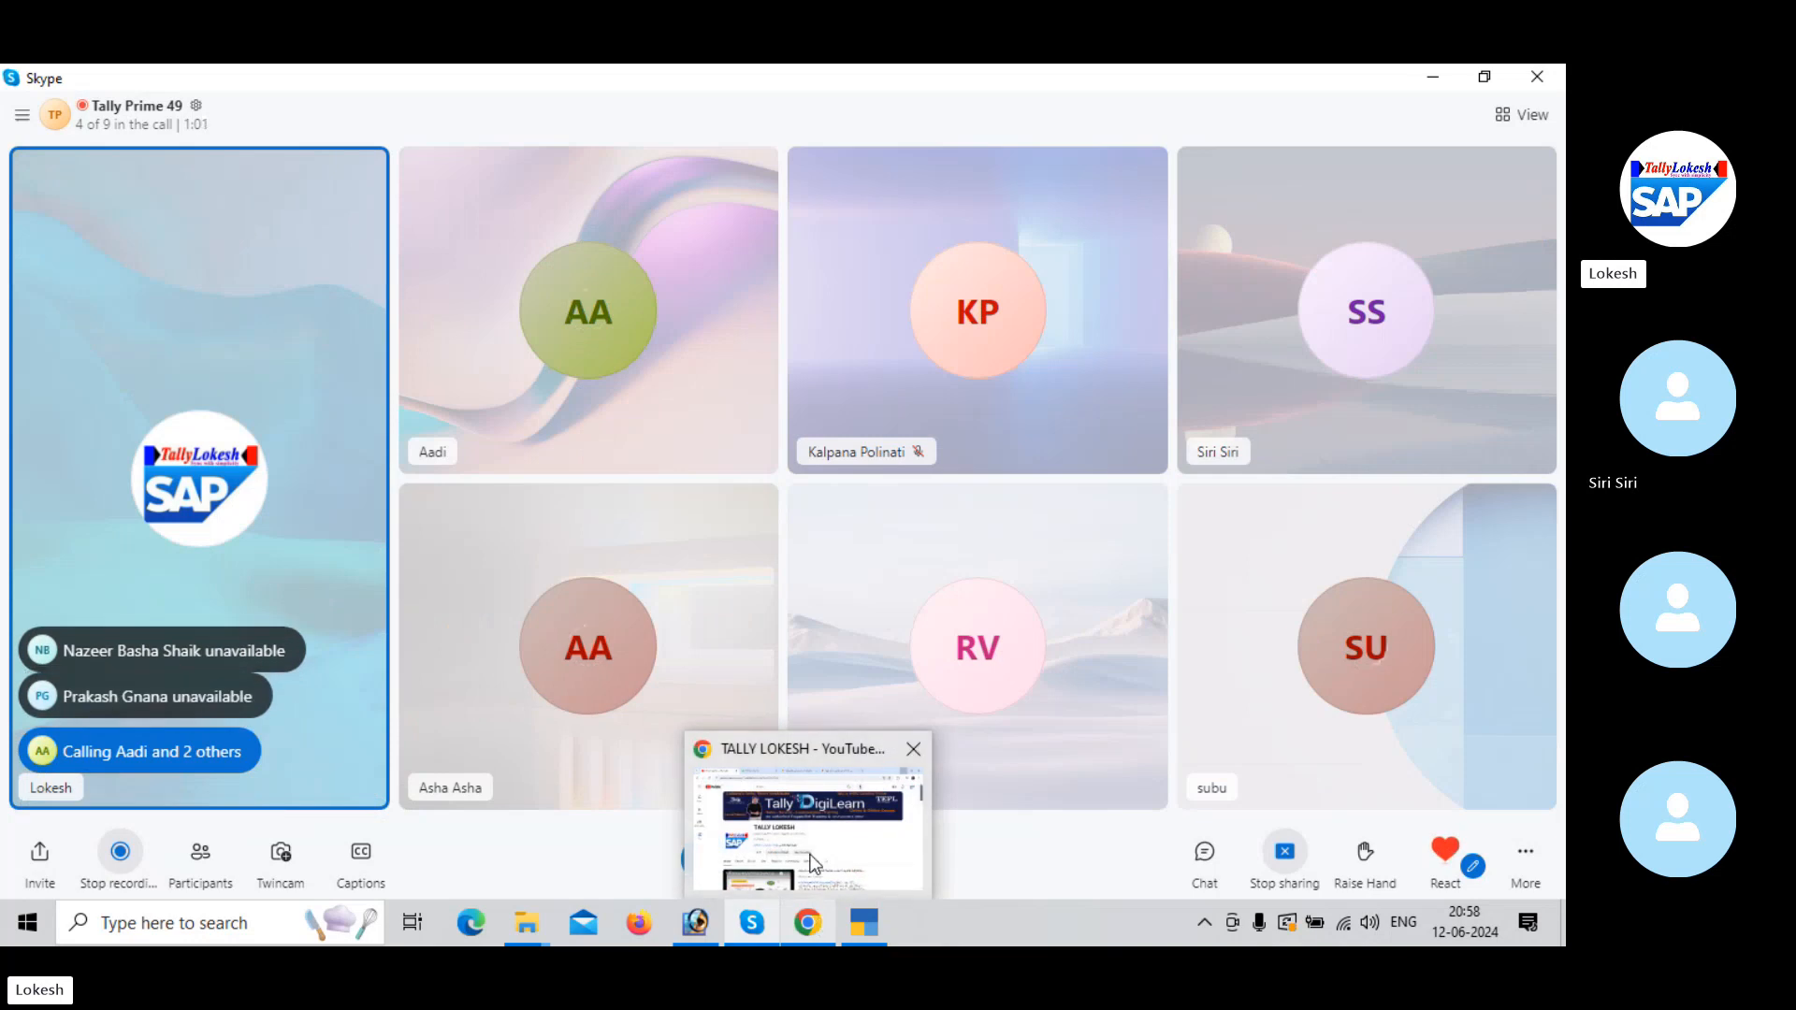
{"action": "left_click", "coordinate": [818, 853]}
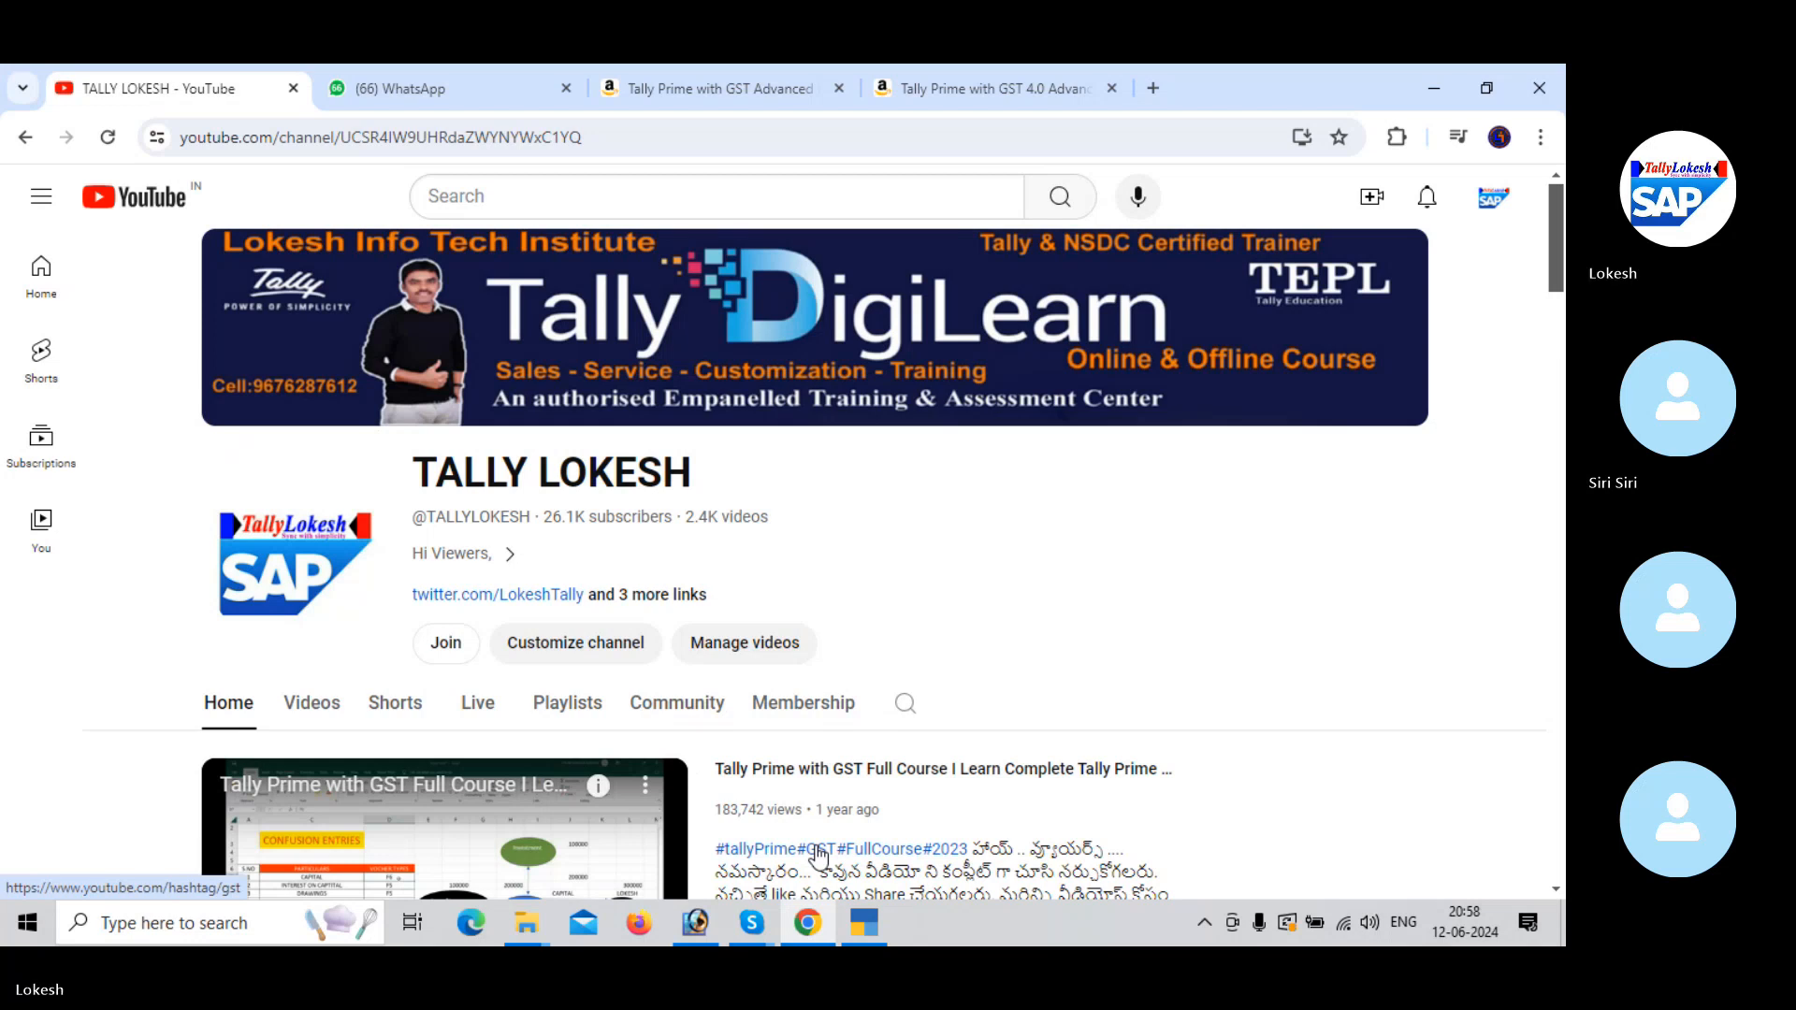
{"action": "left_click", "coordinate": [782, 76]}
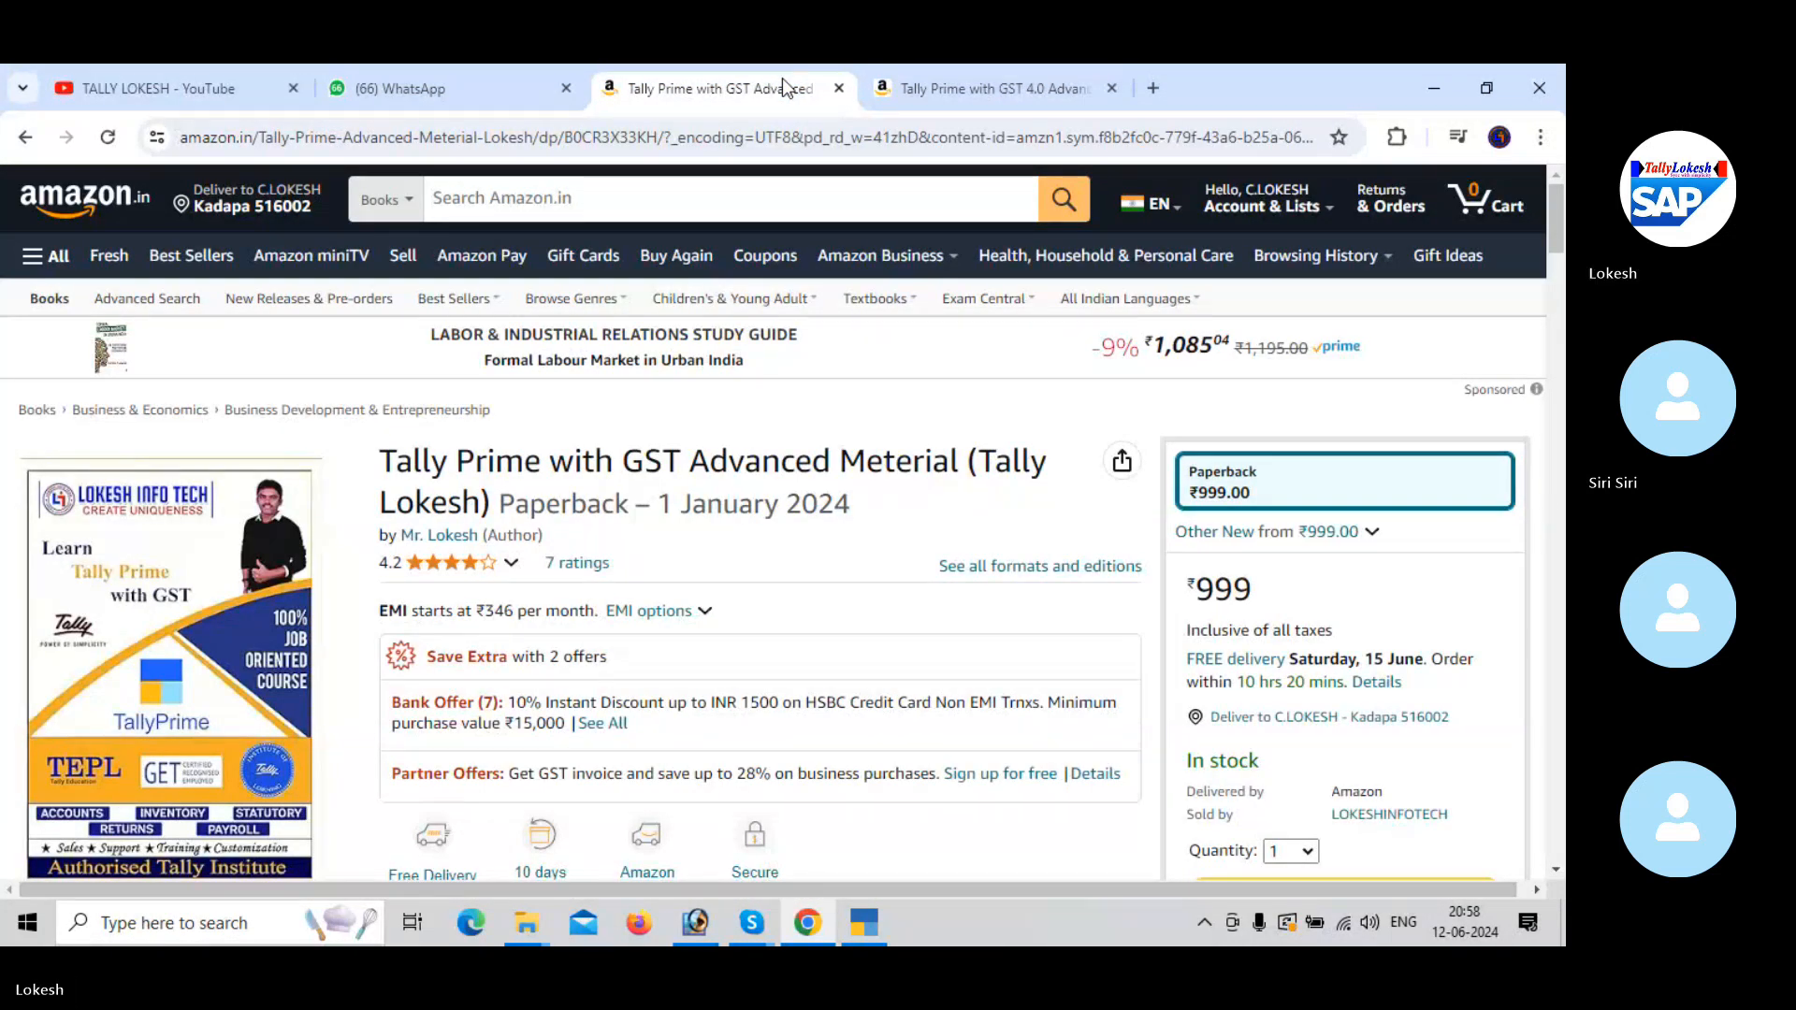
{"action": "left_click", "coordinate": [967, 87]}
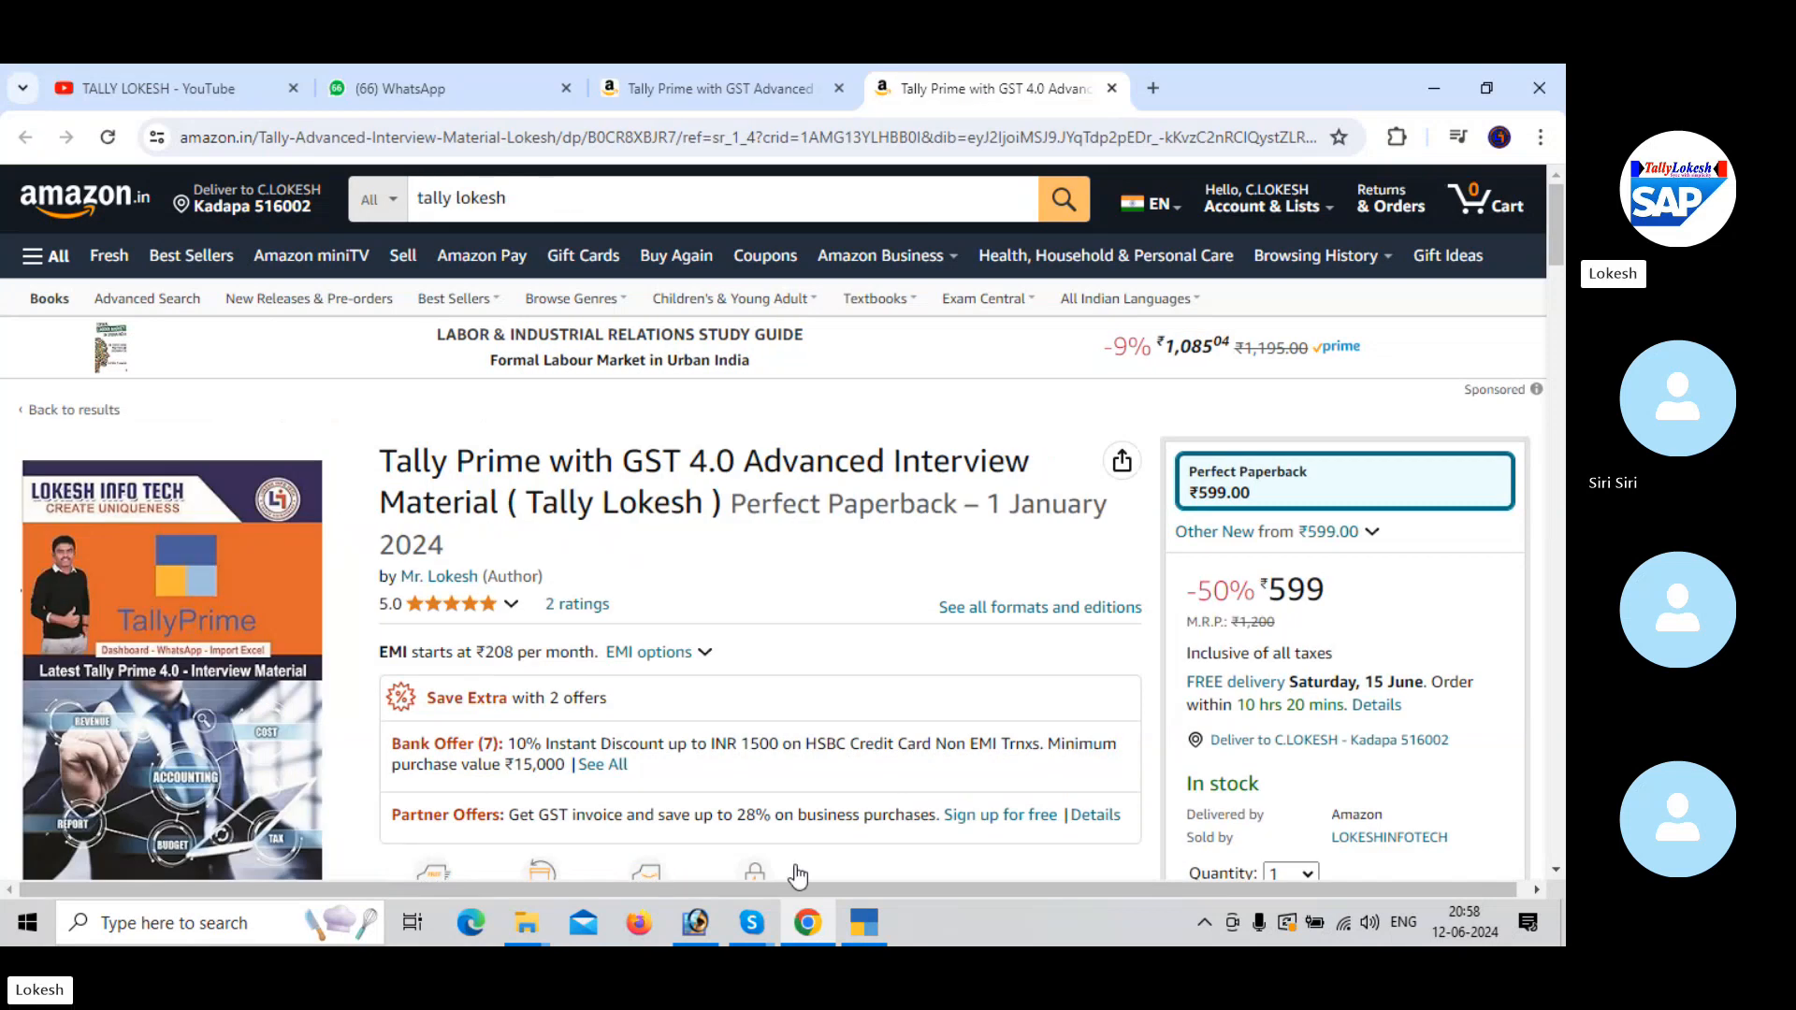
Switch to the Skype call and ring all participants who are not on the call.
{"action": "mouse_move", "coordinate": [858, 935]}
{"action": "mouse_move", "coordinate": [751, 924]}
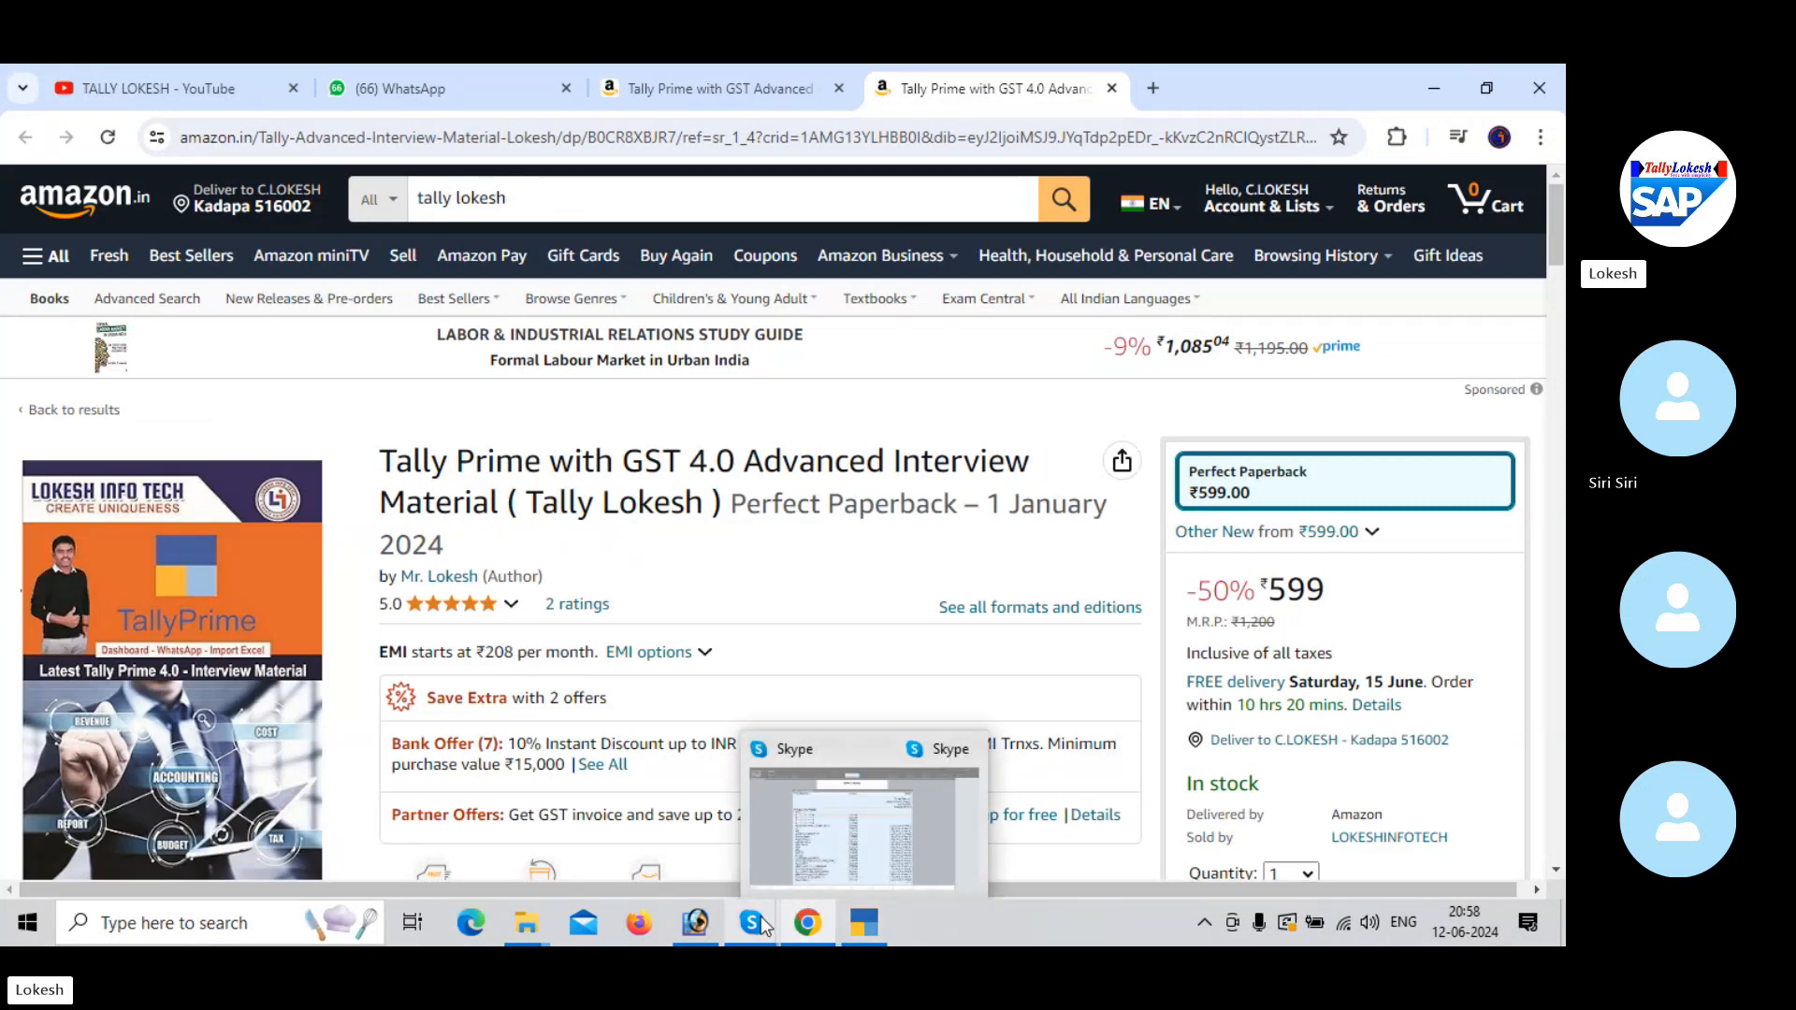
{"action": "left_click", "coordinate": [750, 828]}
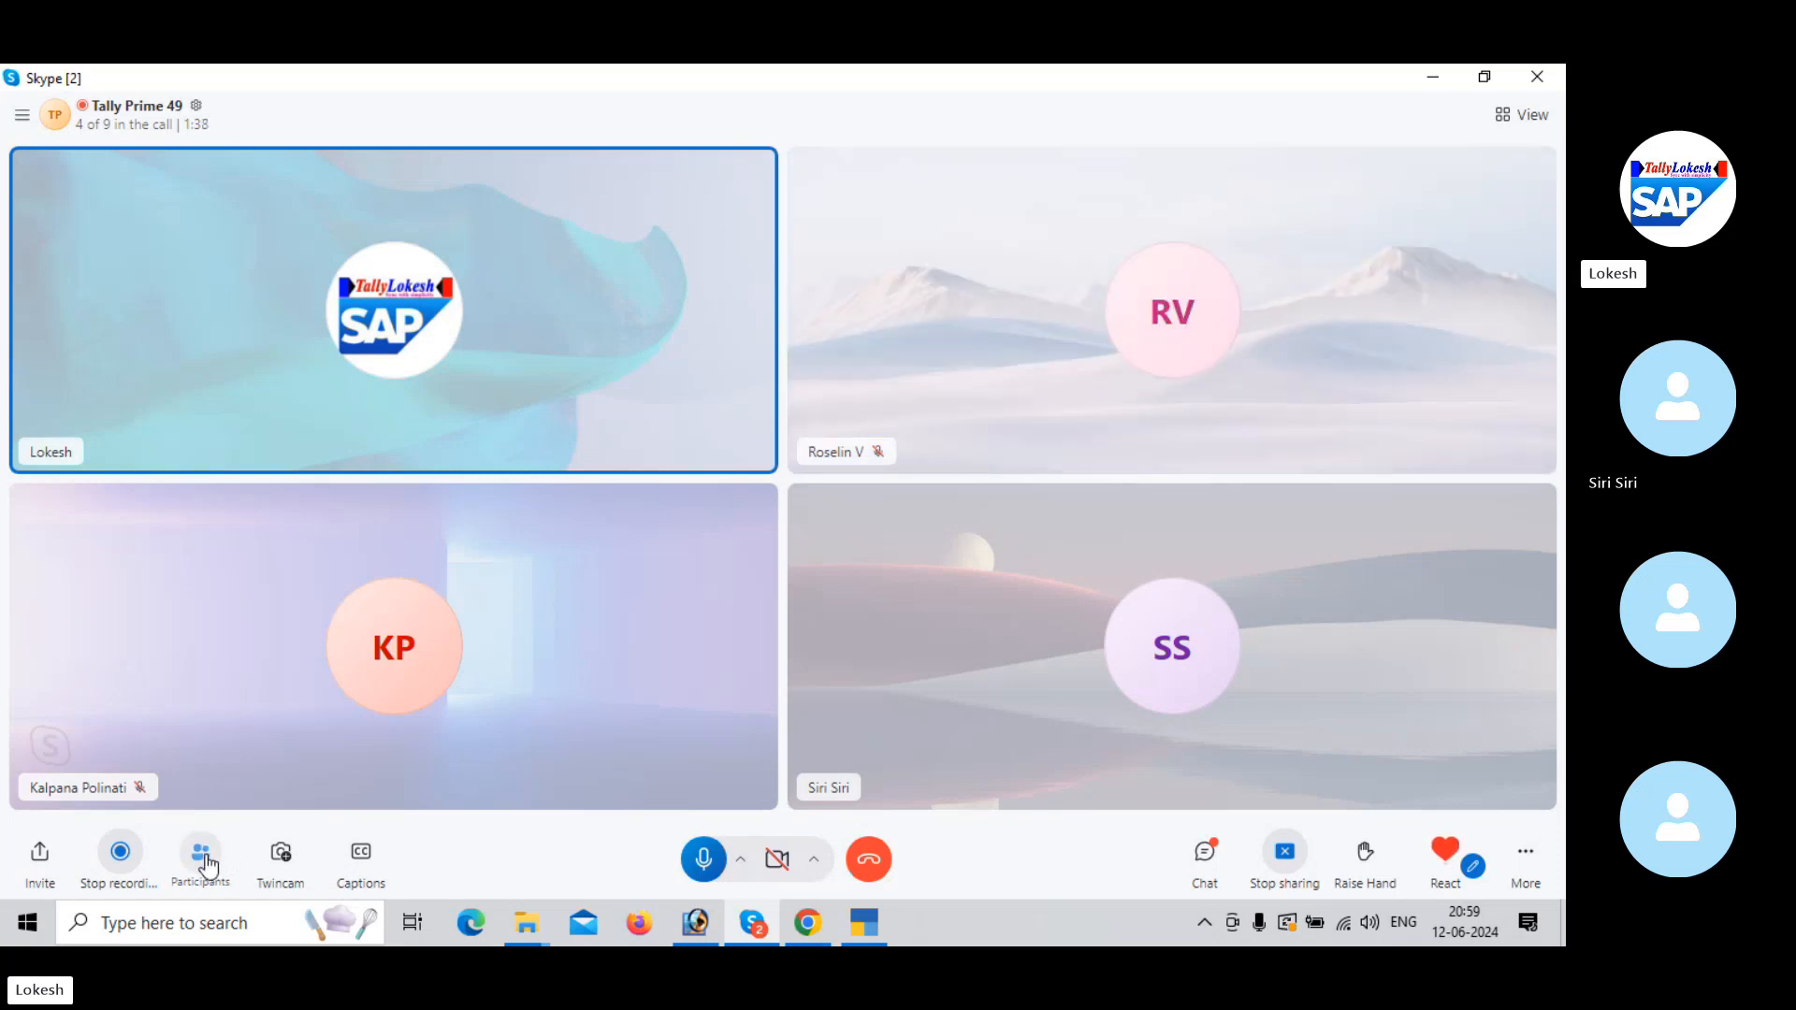
{"action": "left_click", "coordinate": [200, 856]}
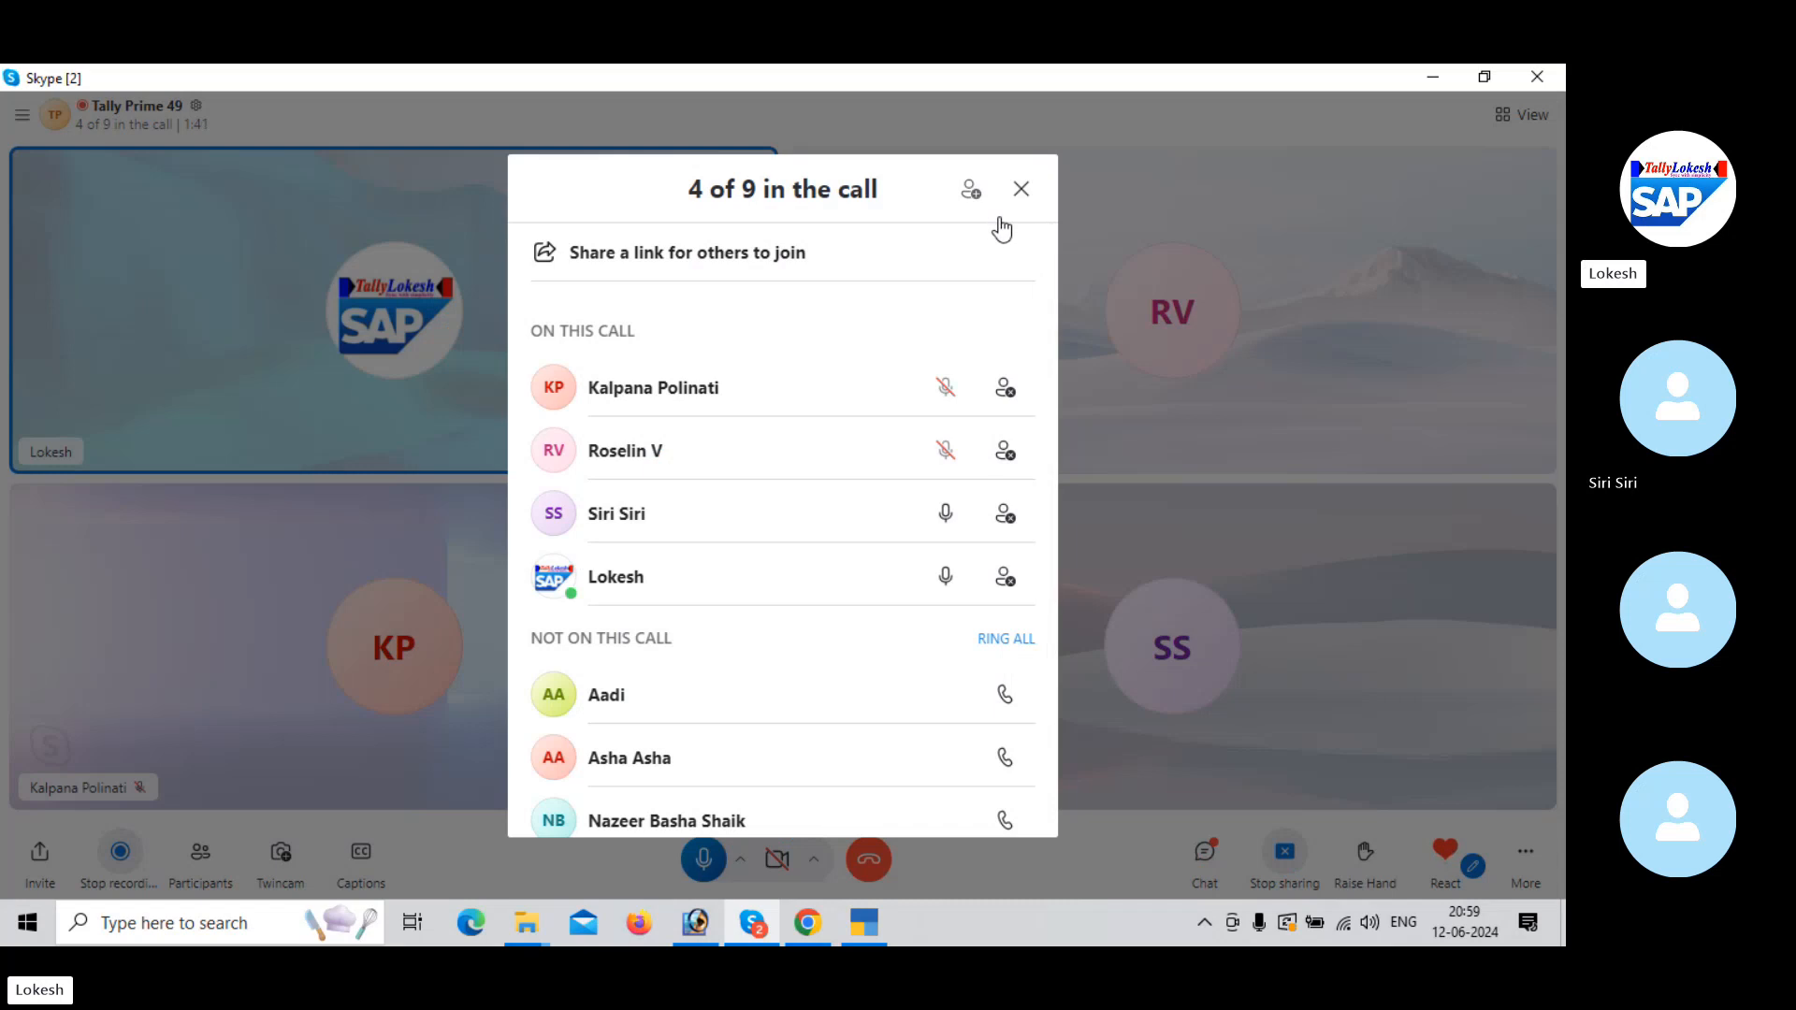
{"action": "left_click", "coordinate": [1011, 636]}
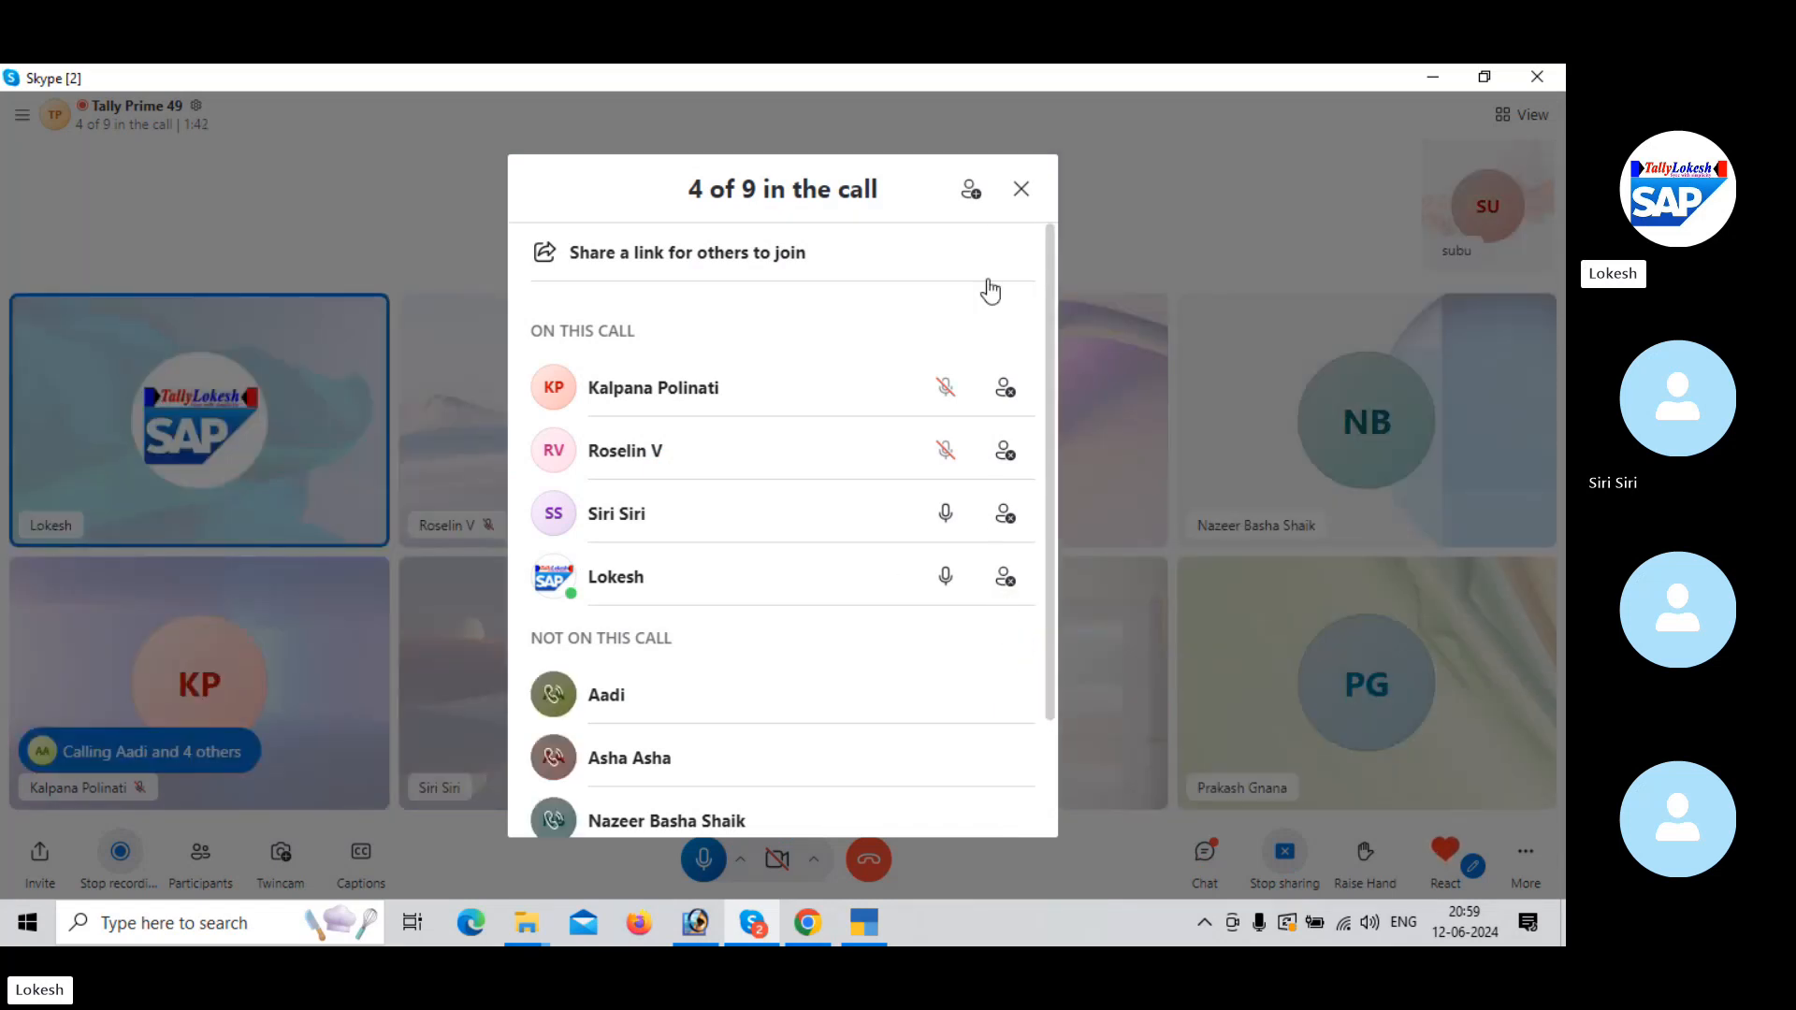
{"action": "left_click", "coordinate": [1022, 191]}
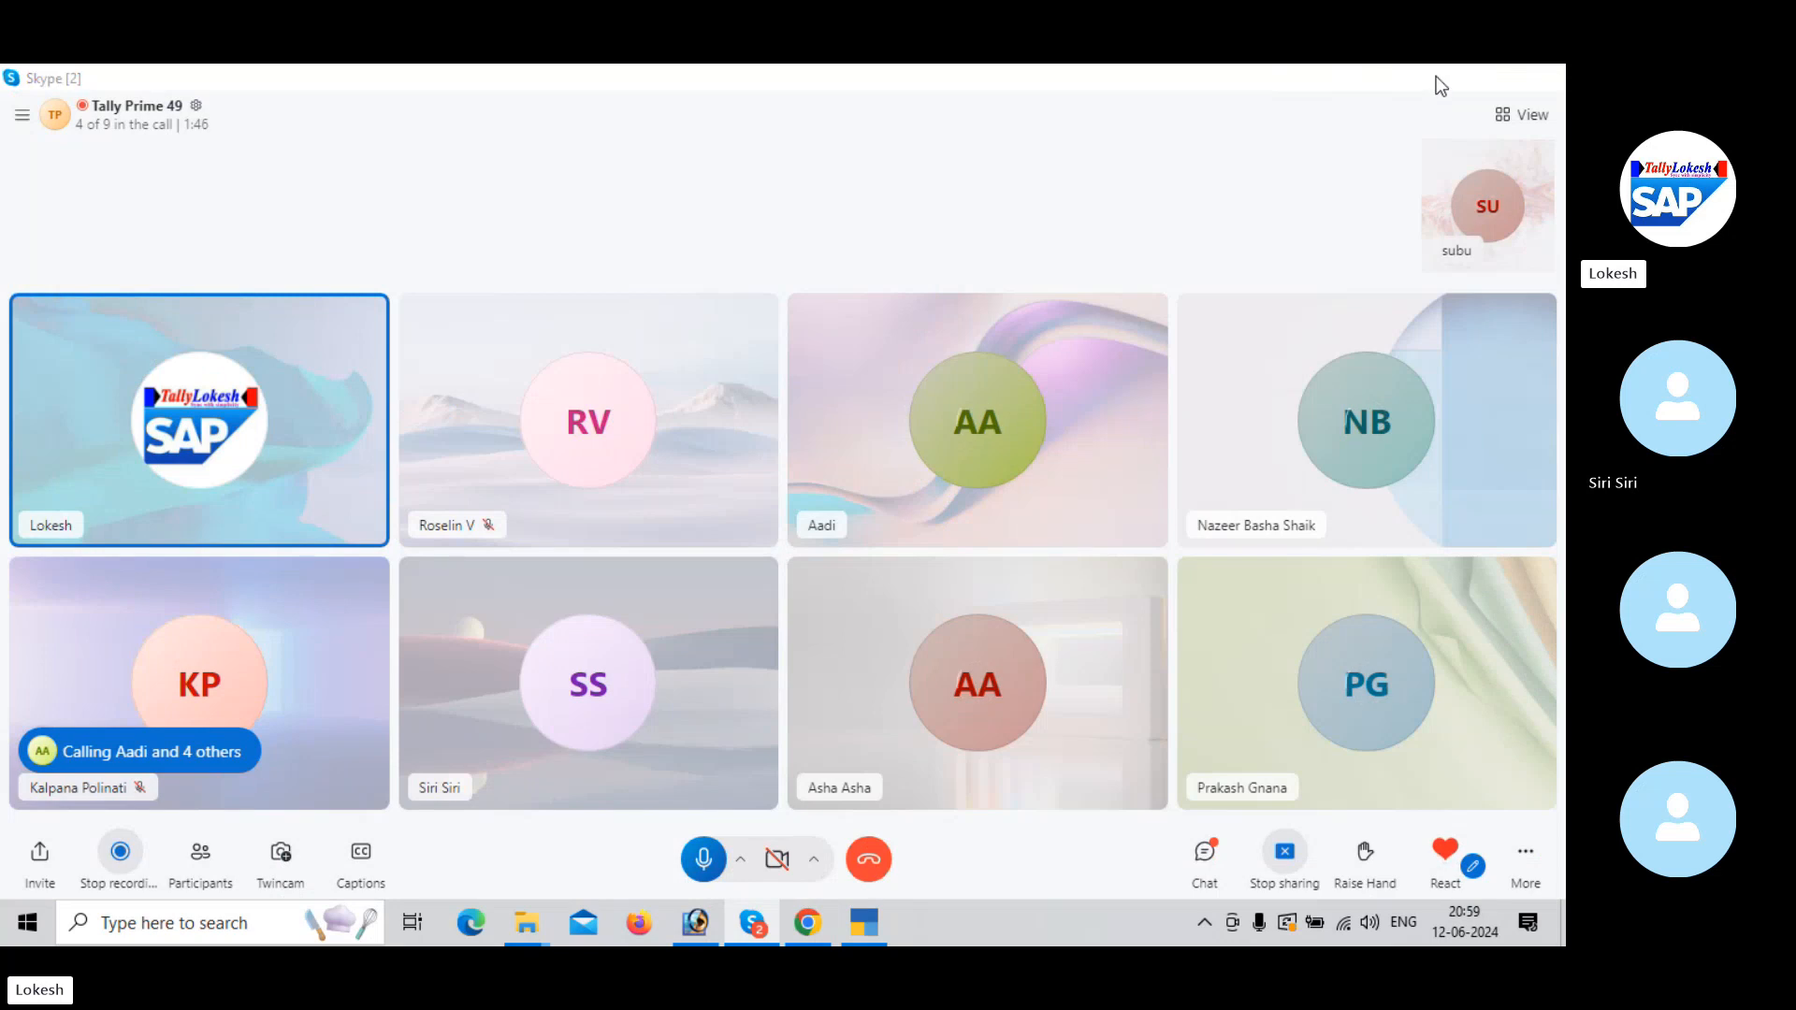
{"action": "left_click", "coordinate": [1435, 76]}
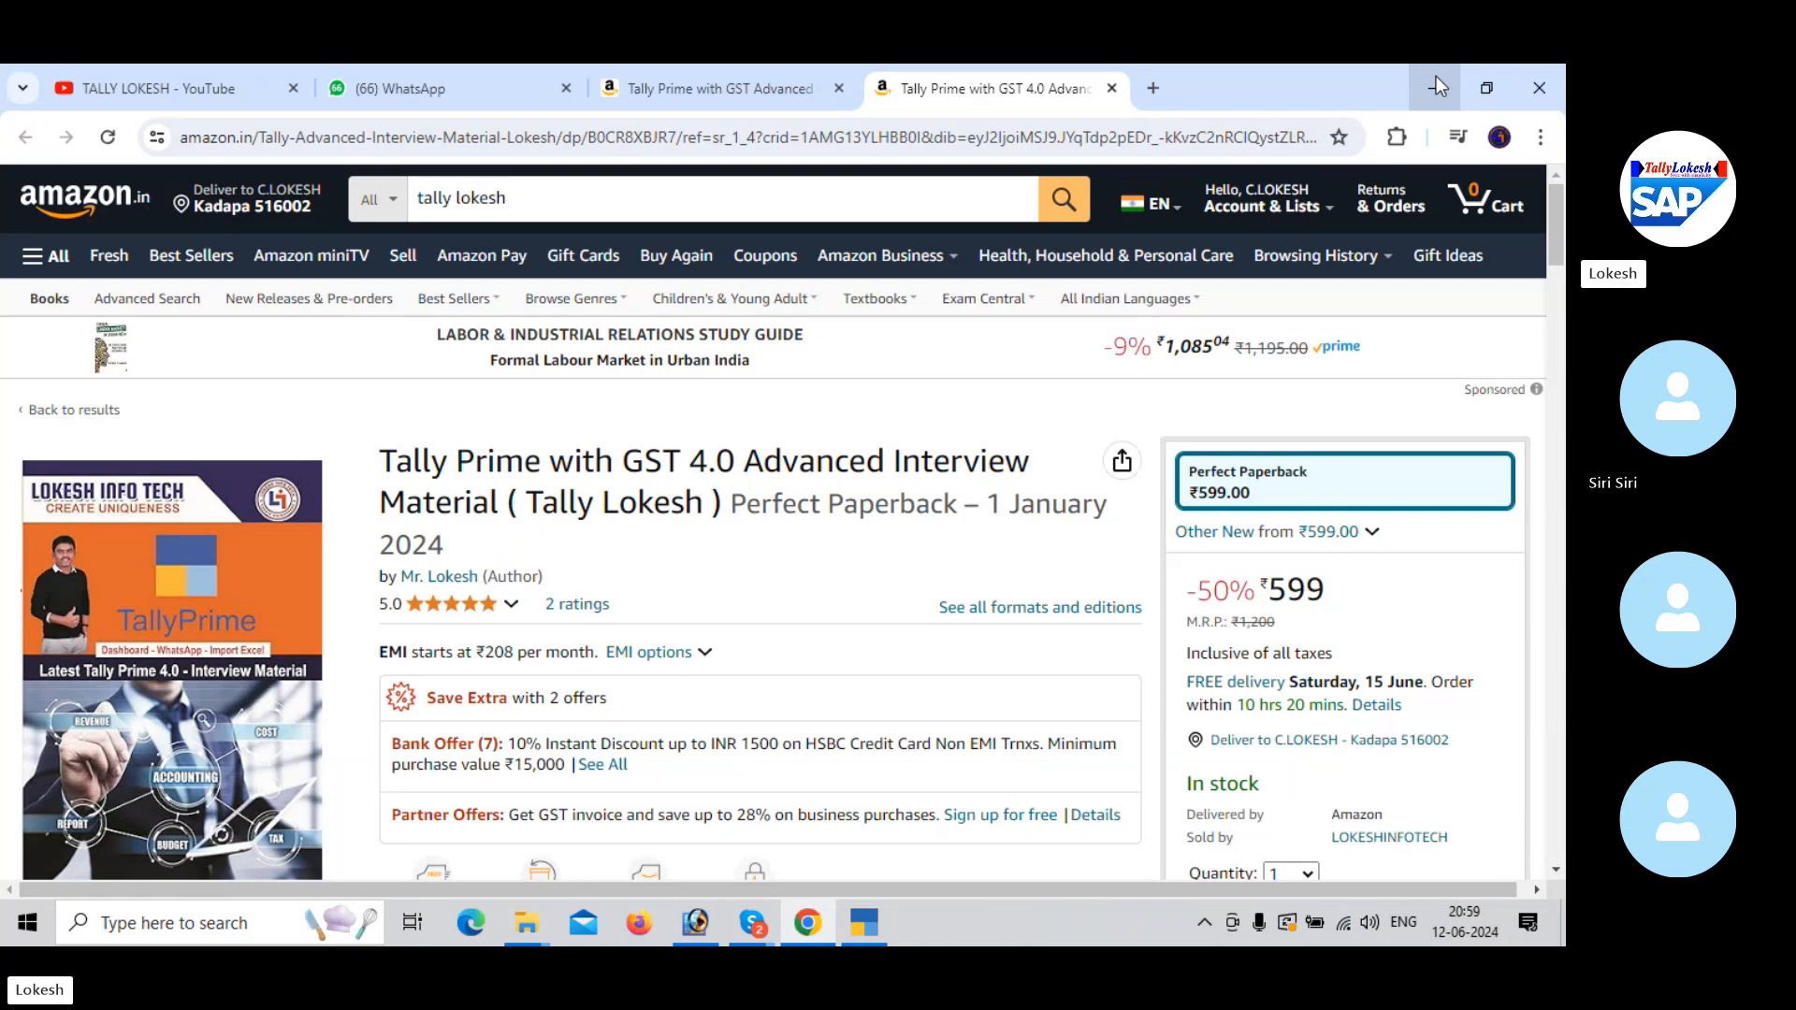
Show the trainer's YouTube channel page in the browser and check the Skype call window.
{"action": "left_click", "coordinate": [232, 69]}
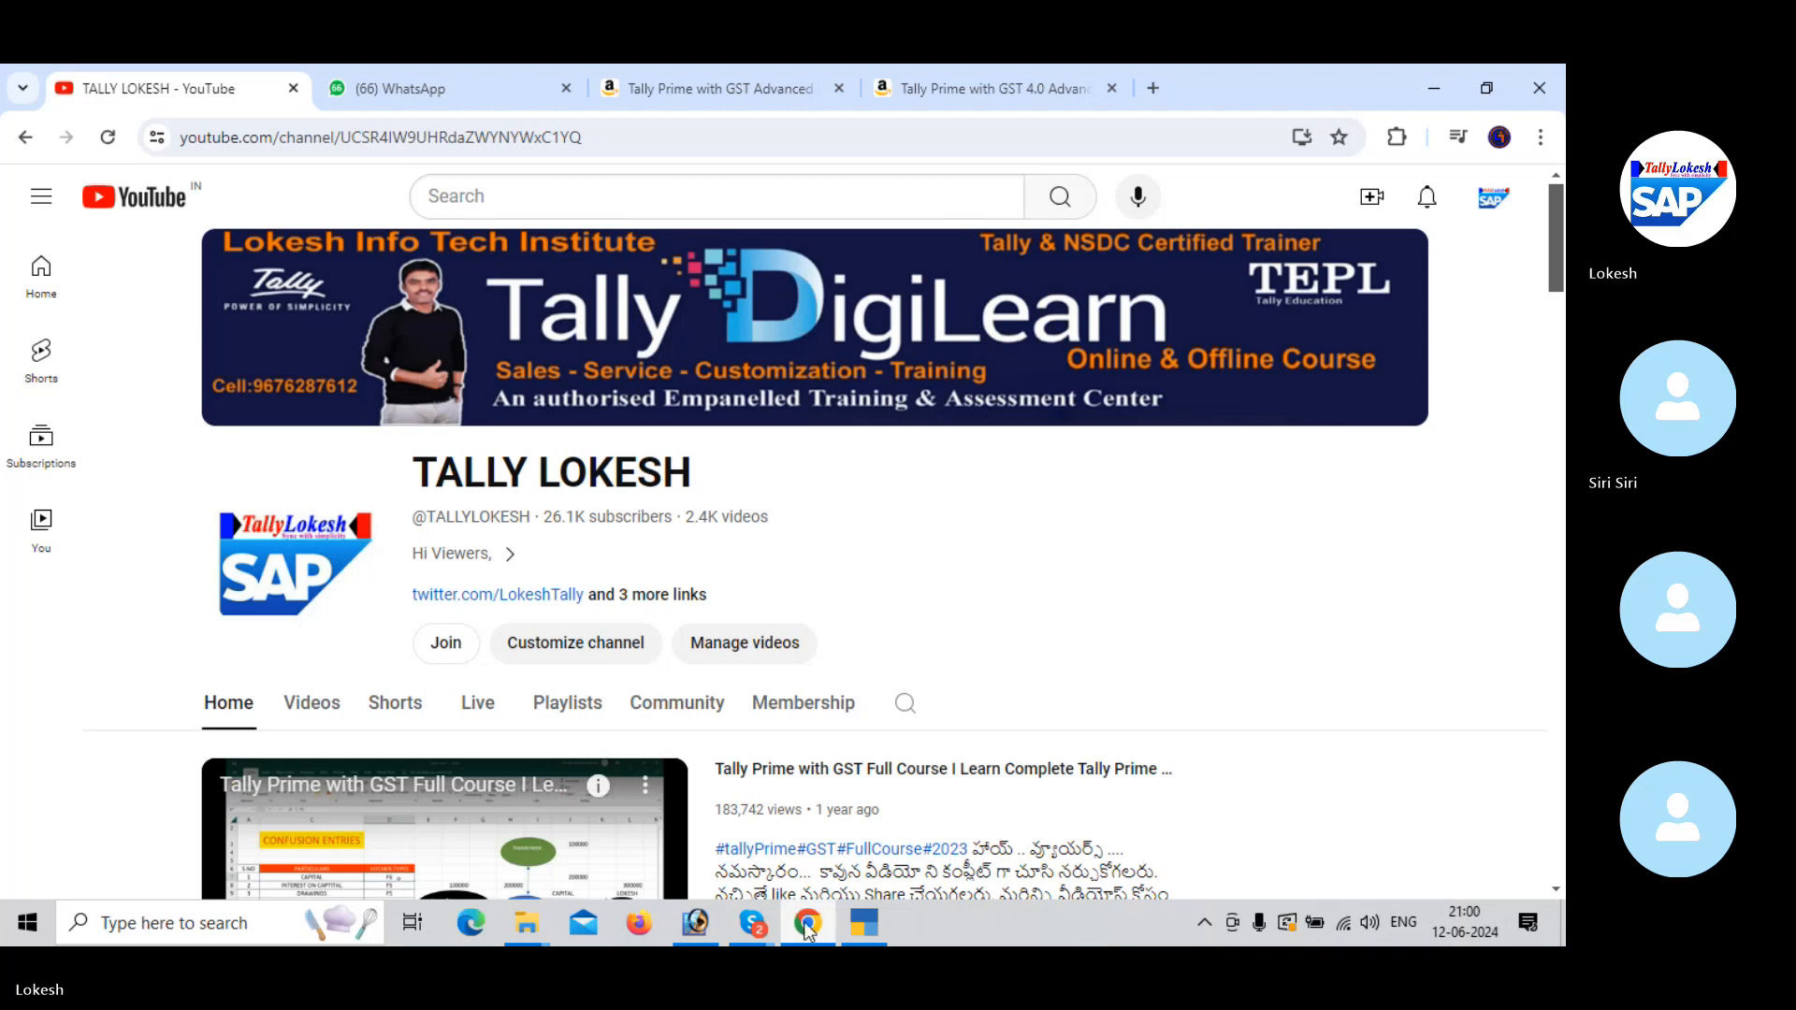
{"action": "mouse_move", "coordinate": [753, 923]}
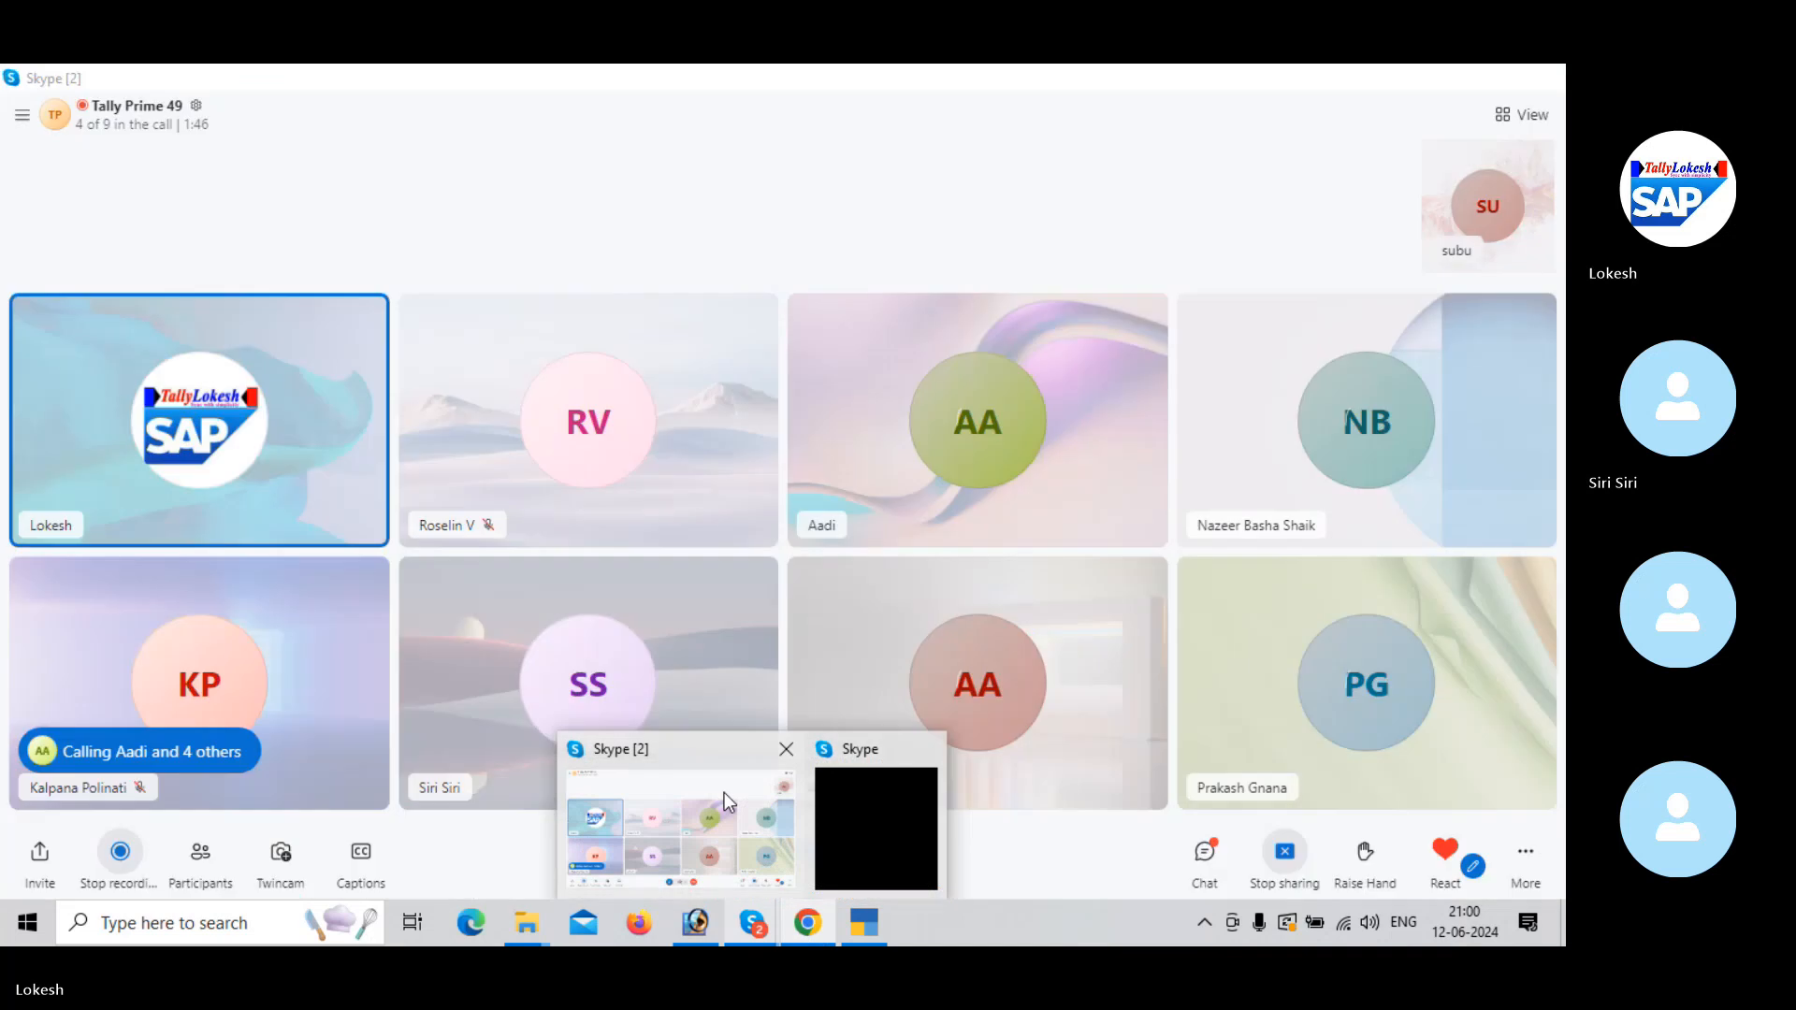
{"action": "left_click", "coordinate": [724, 793]}
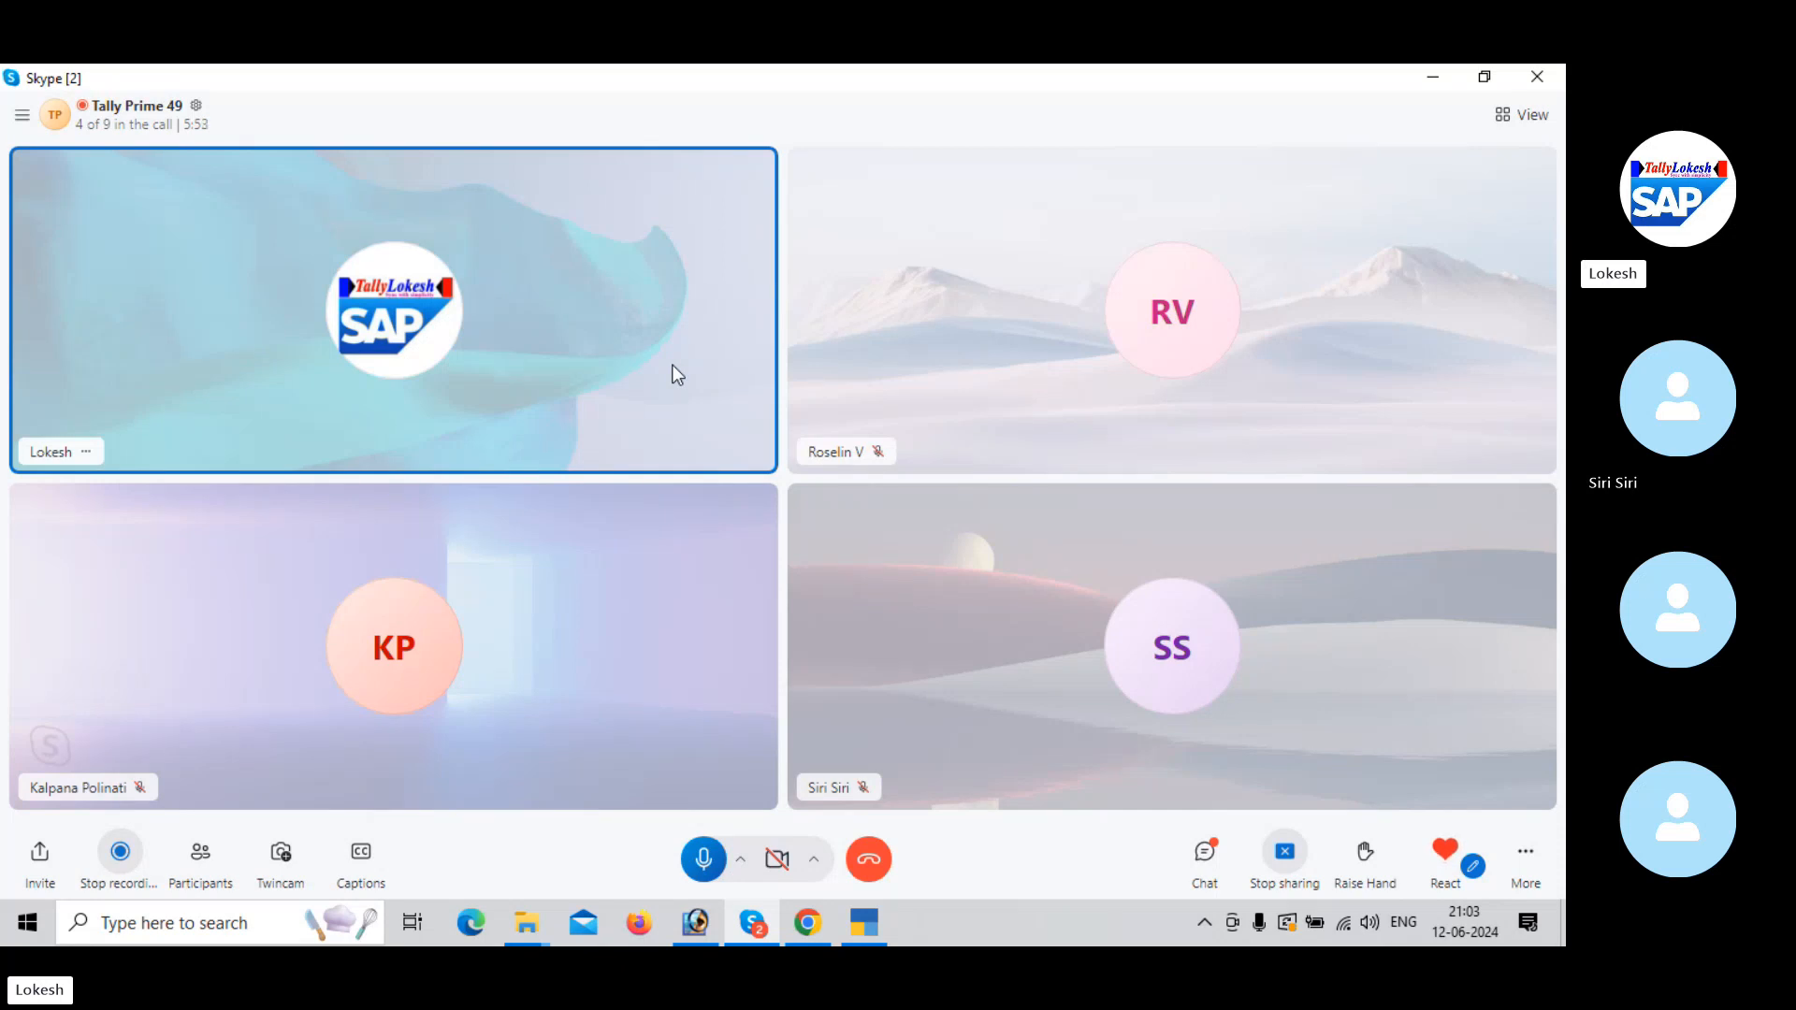
{"action": "left_click", "coordinate": [1435, 81]}
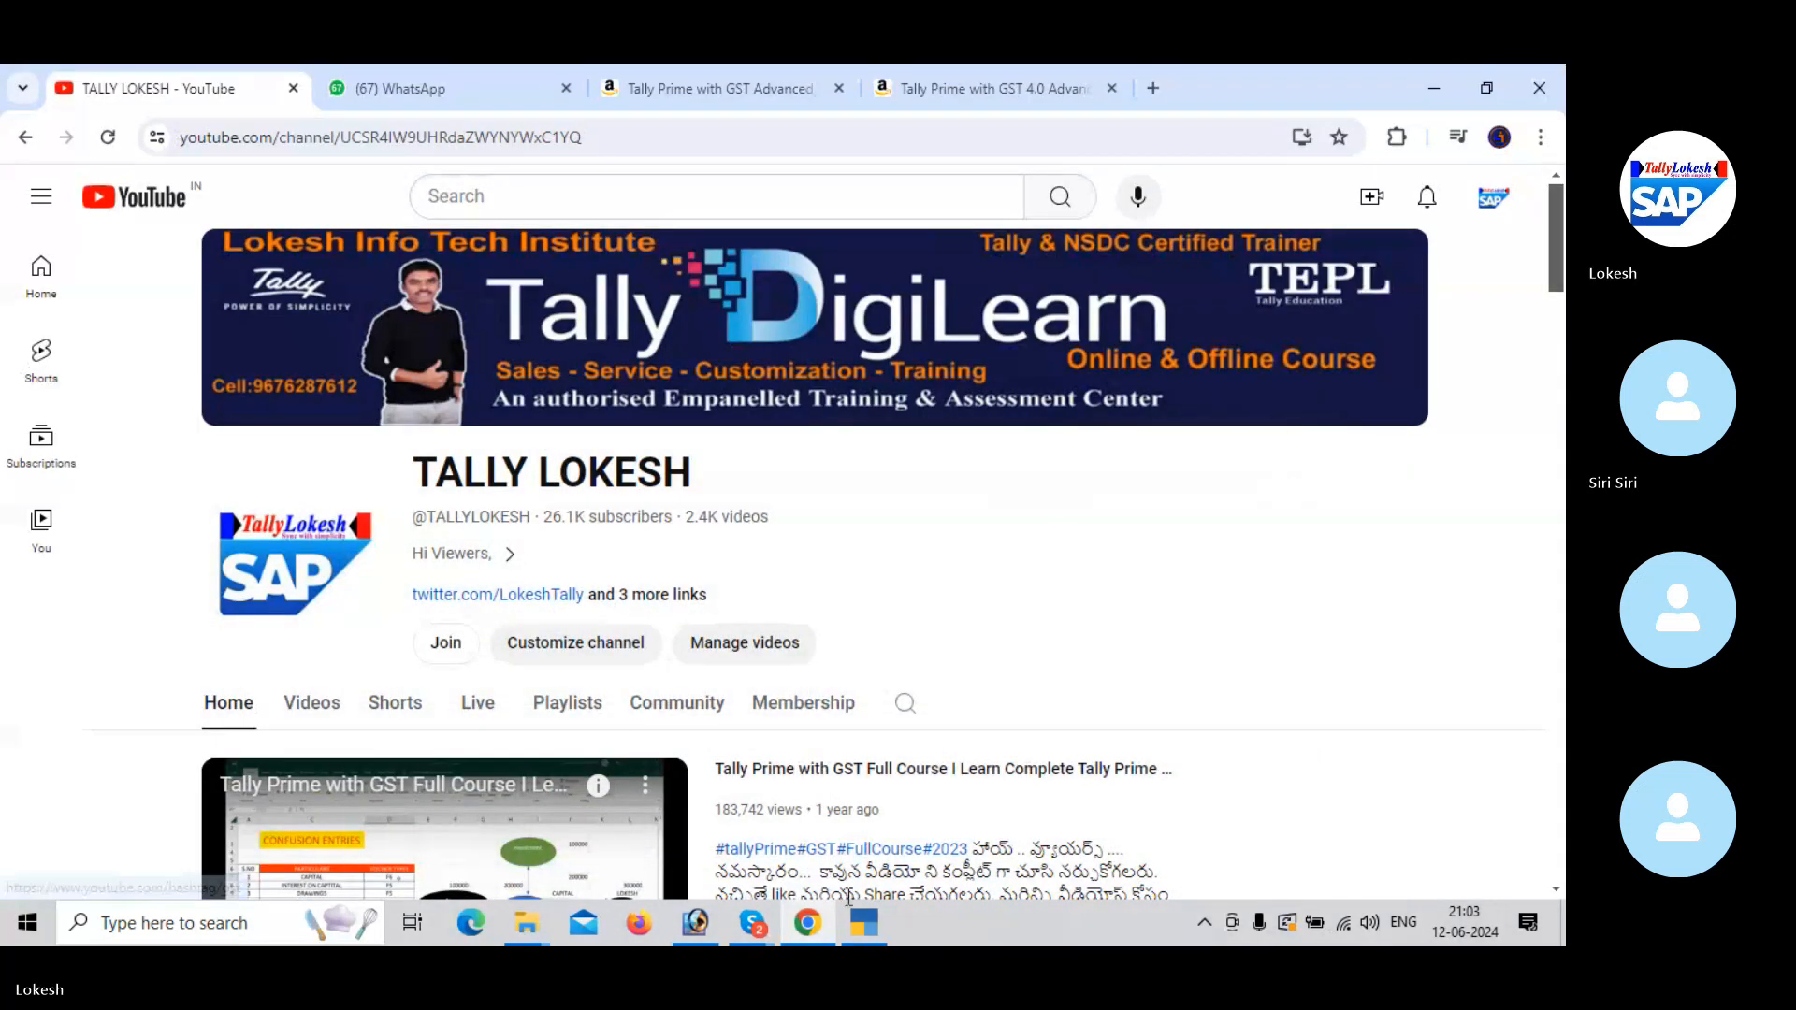
Switch to TallyPrime and start creating a new company from the company selection list.
{"action": "left_click", "coordinate": [865, 924]}
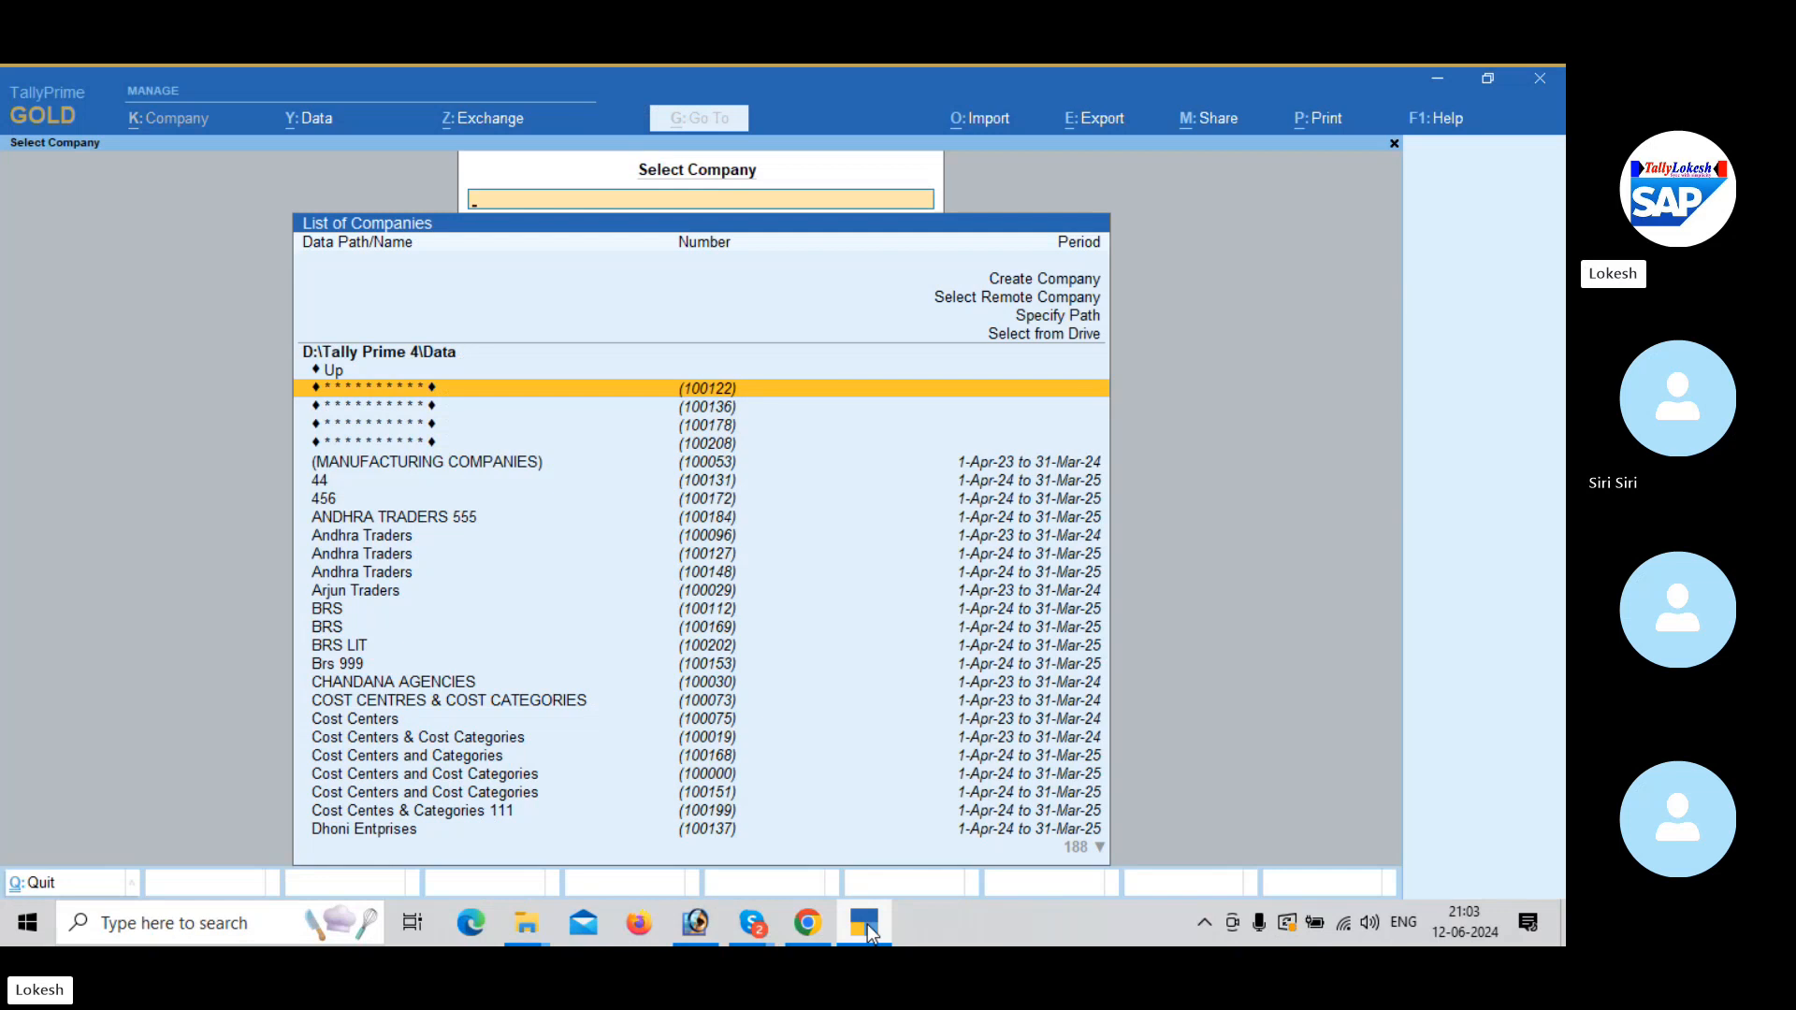
{"action": "key", "text": "Up"}
{"action": "key", "text": "Up"}
{"action": "key", "text": "Up"}
{"action": "key", "text": "Up"}
{"action": "key", "text": "Up"}
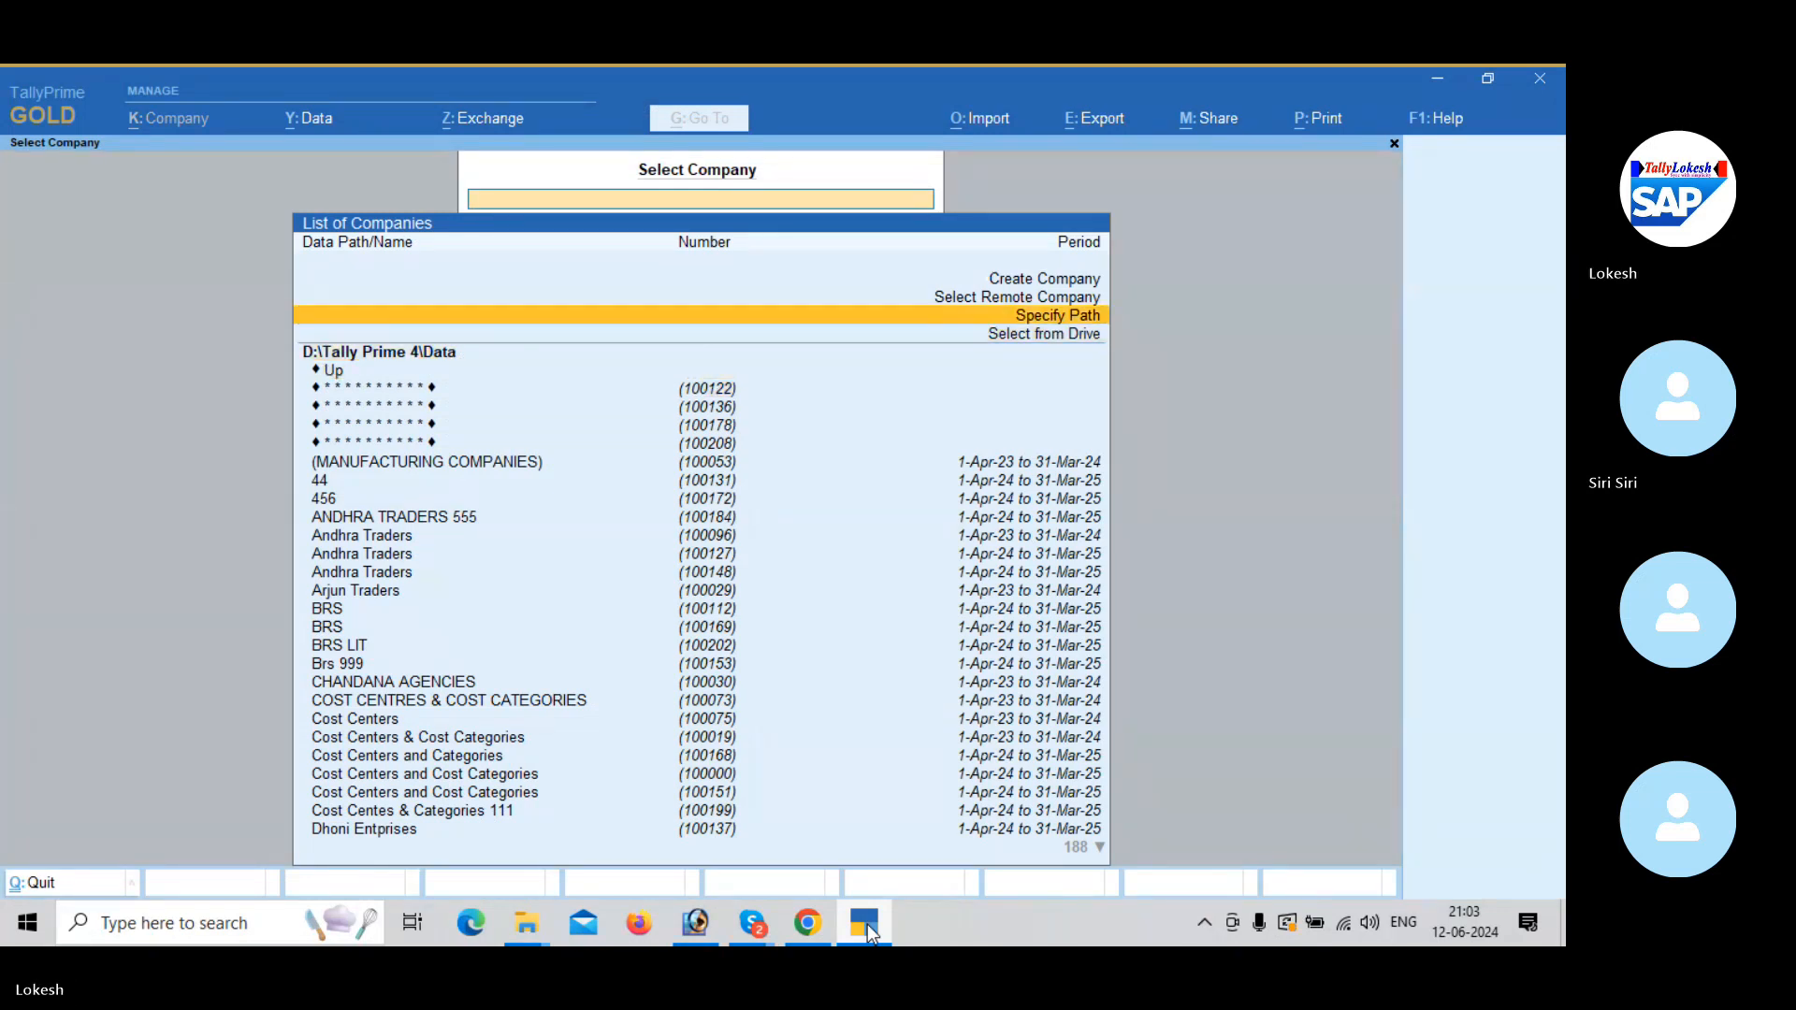
{"action": "key", "text": "Return"}
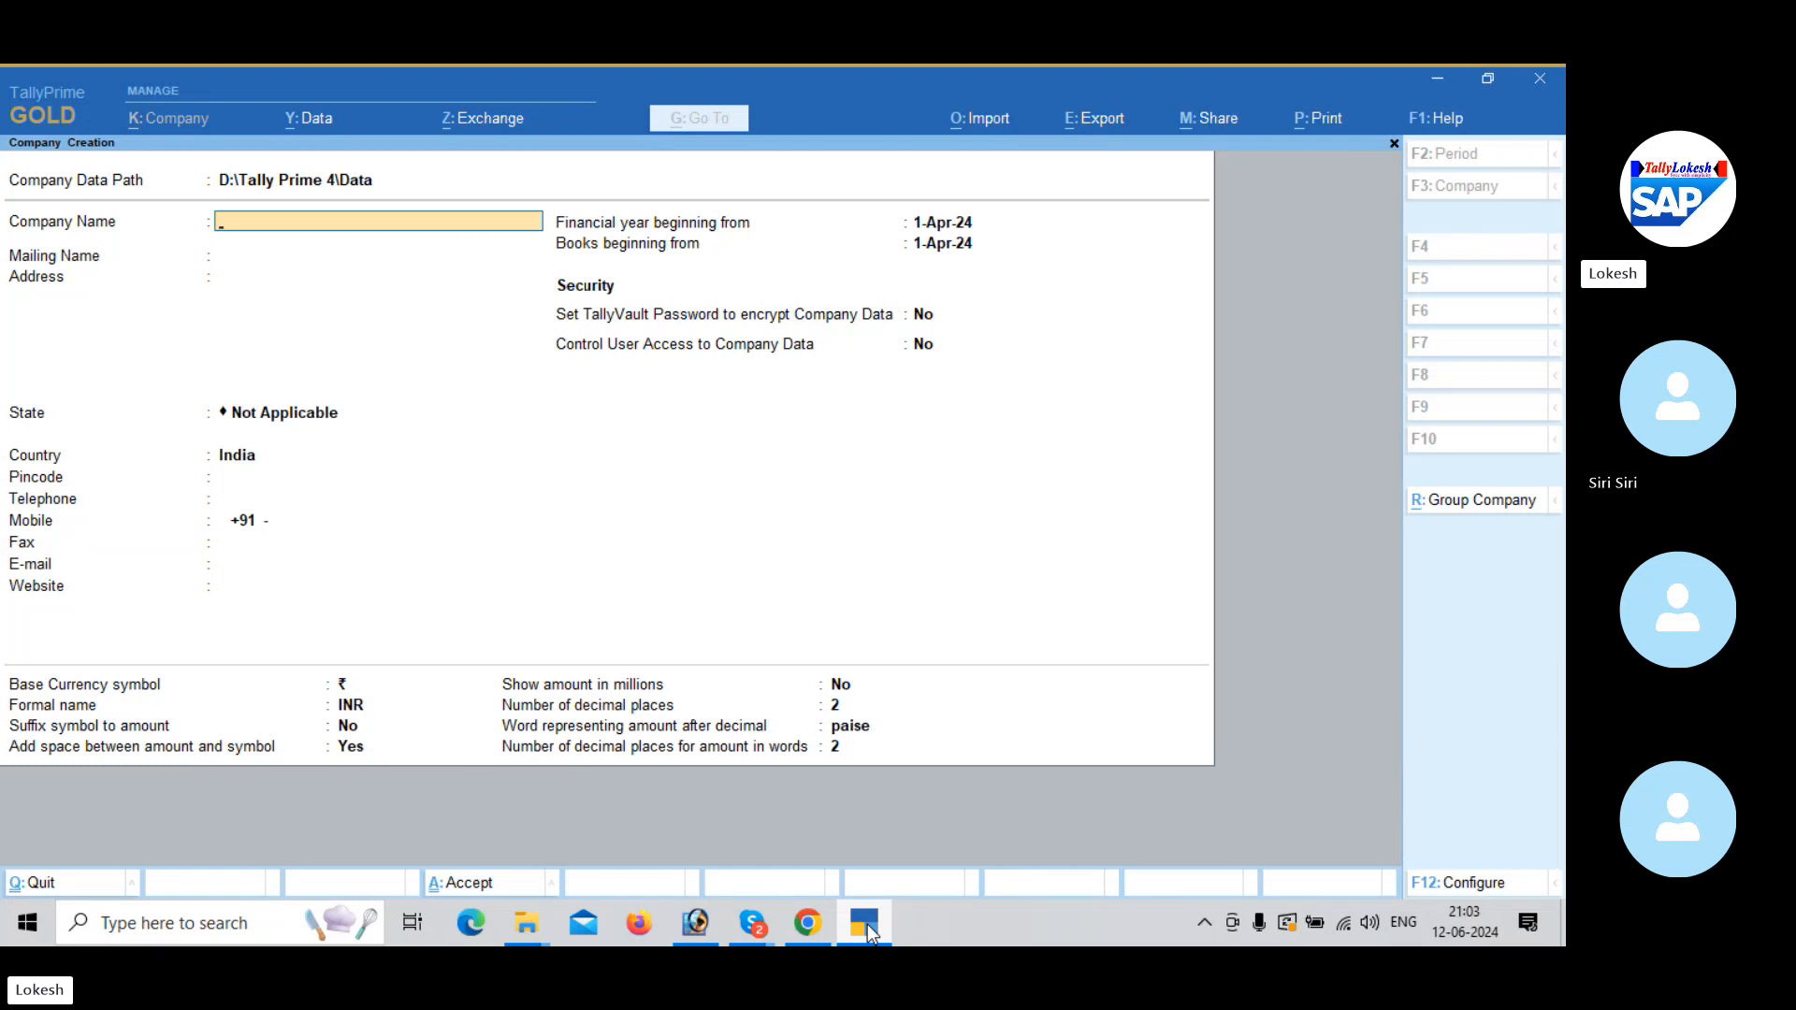
Enter RK MOBILE STORE as the company name.
{"action": "type", "text": "RK MOBILES"}
{"action": "key", "text": "BackSpace"}
{"action": "type", "text": "SO"}
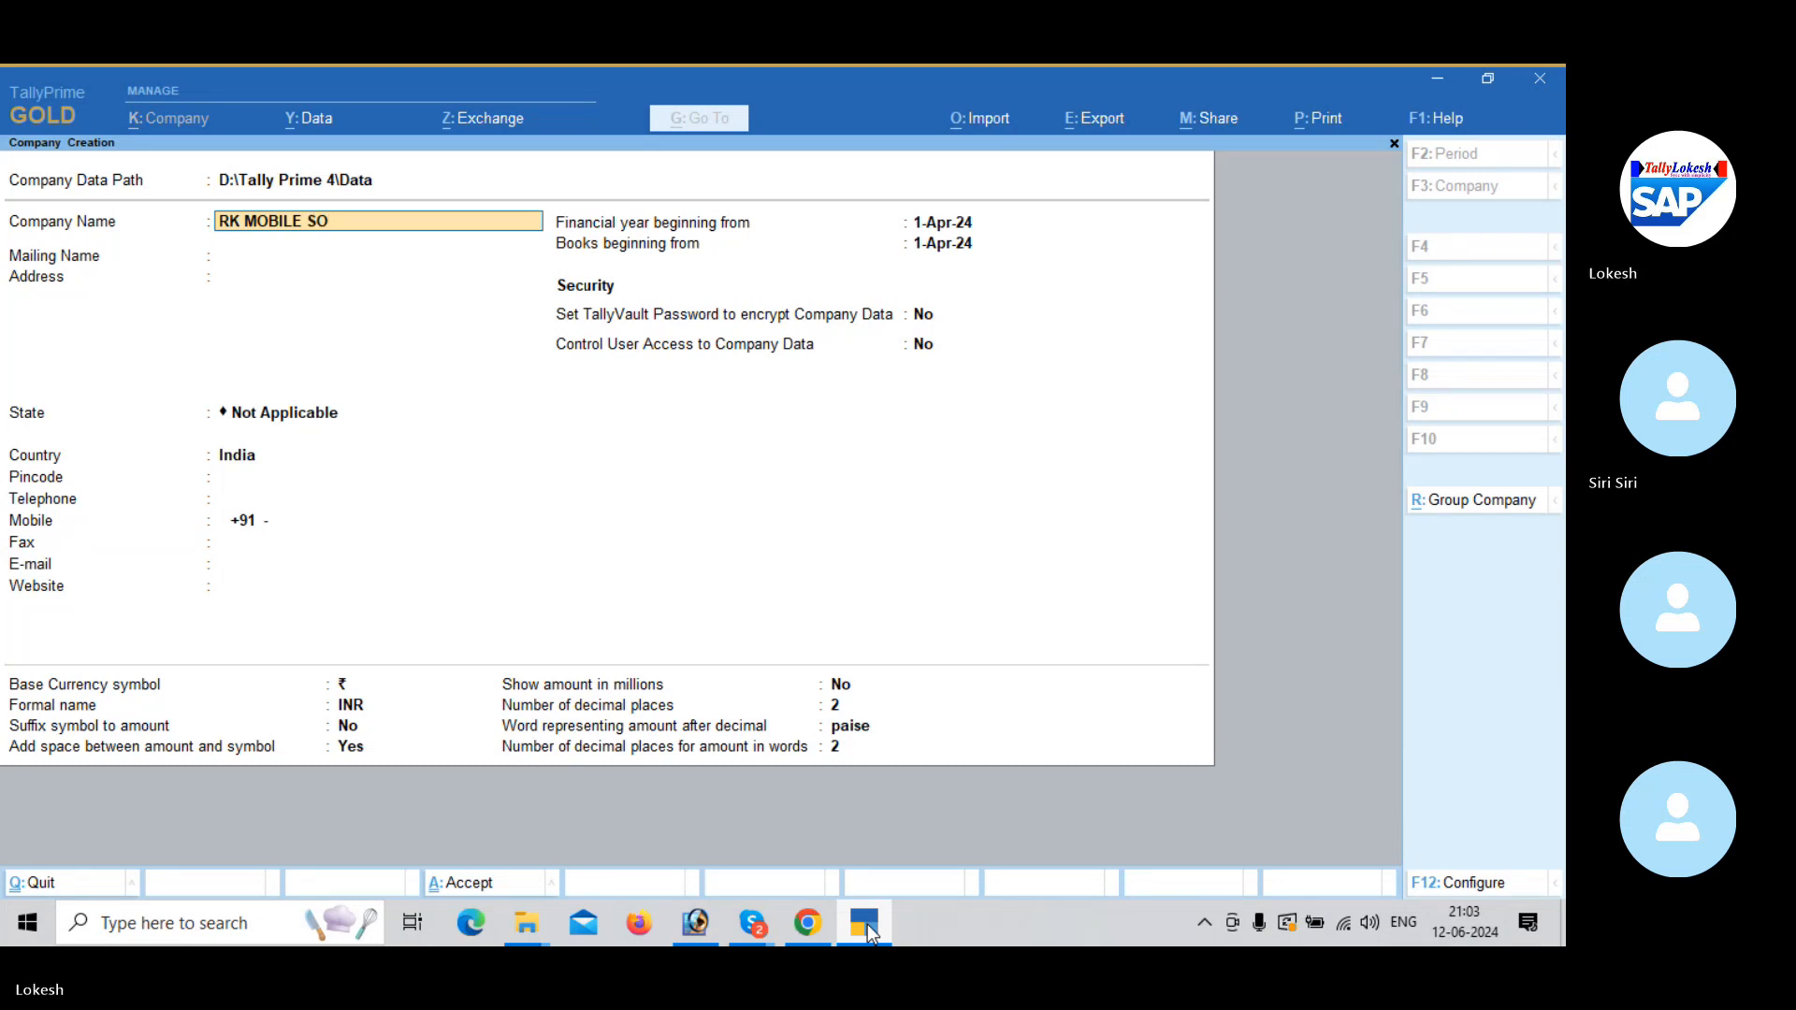
{"action": "key", "text": "BackSpace"}
{"action": "type", "text": "TORE"}
{"action": "key", "text": "Return"}
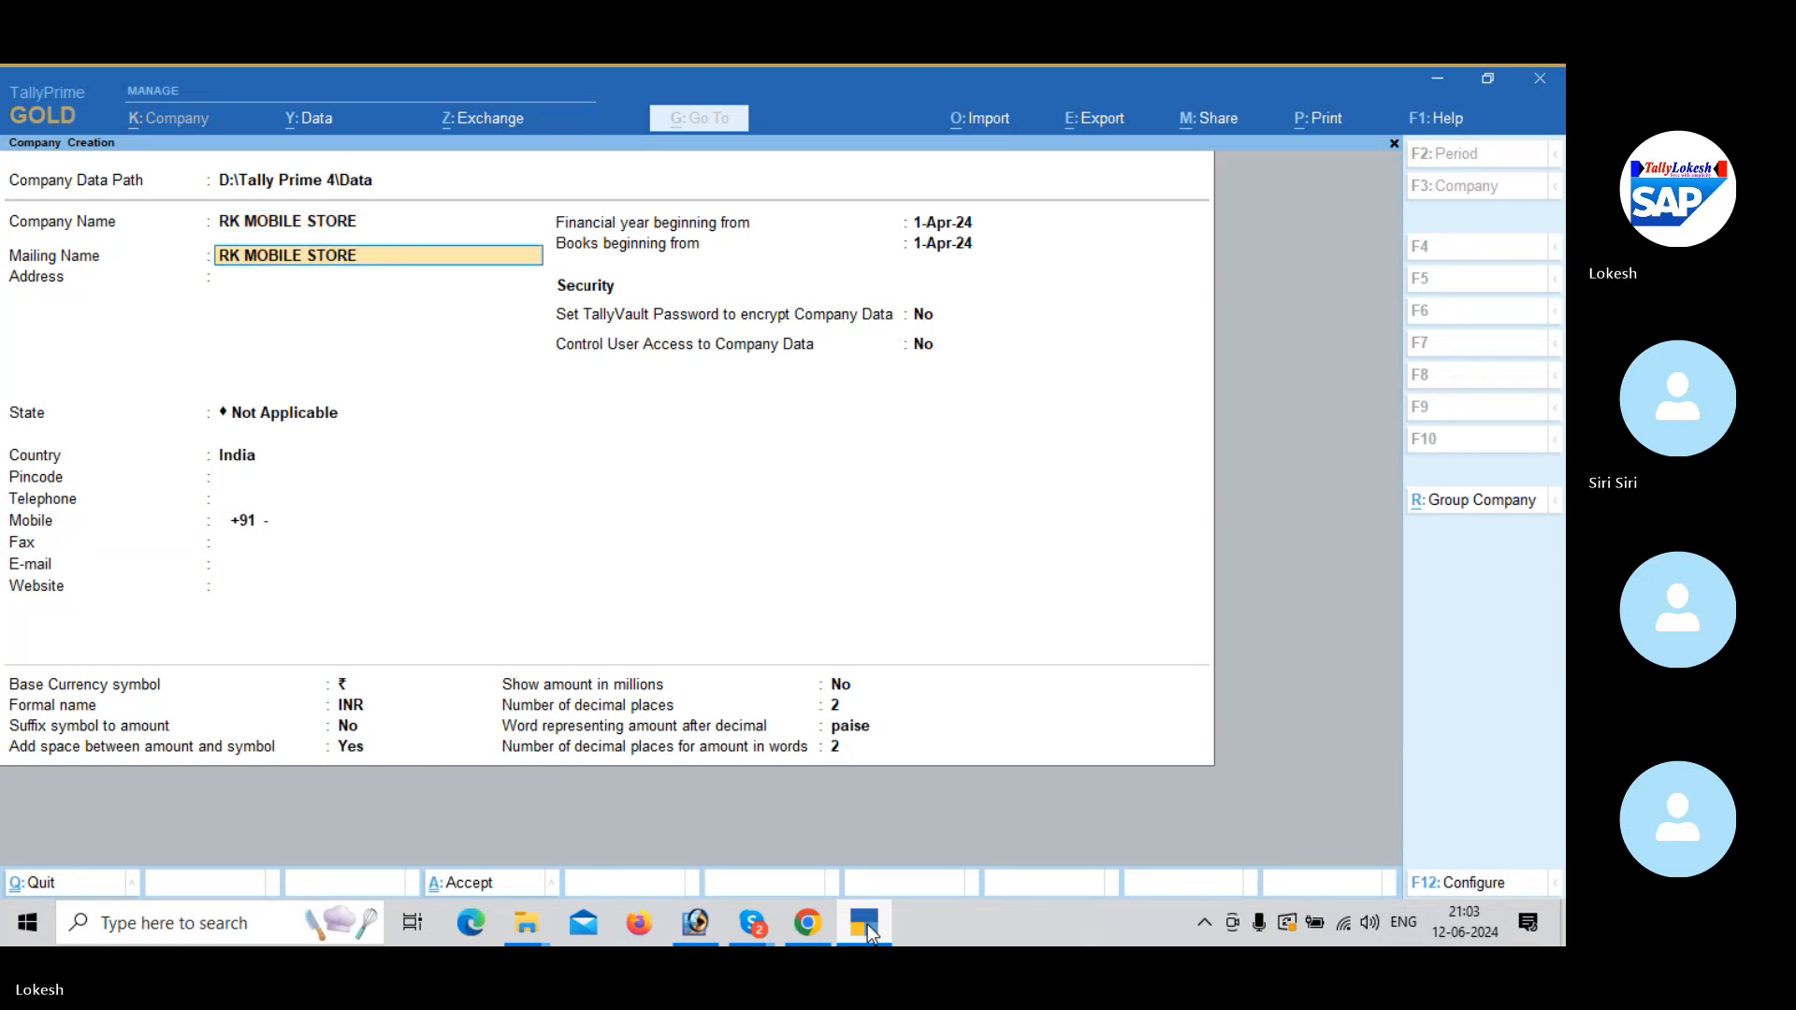
Keep the mailing name, leave the address blank and set the company's state to Andhra Pradesh.
{"action": "key", "text": "Return"}
{"action": "key", "text": "Return"}
{"action": "key", "text": "Down"}
{"action": "key", "text": "Down"}
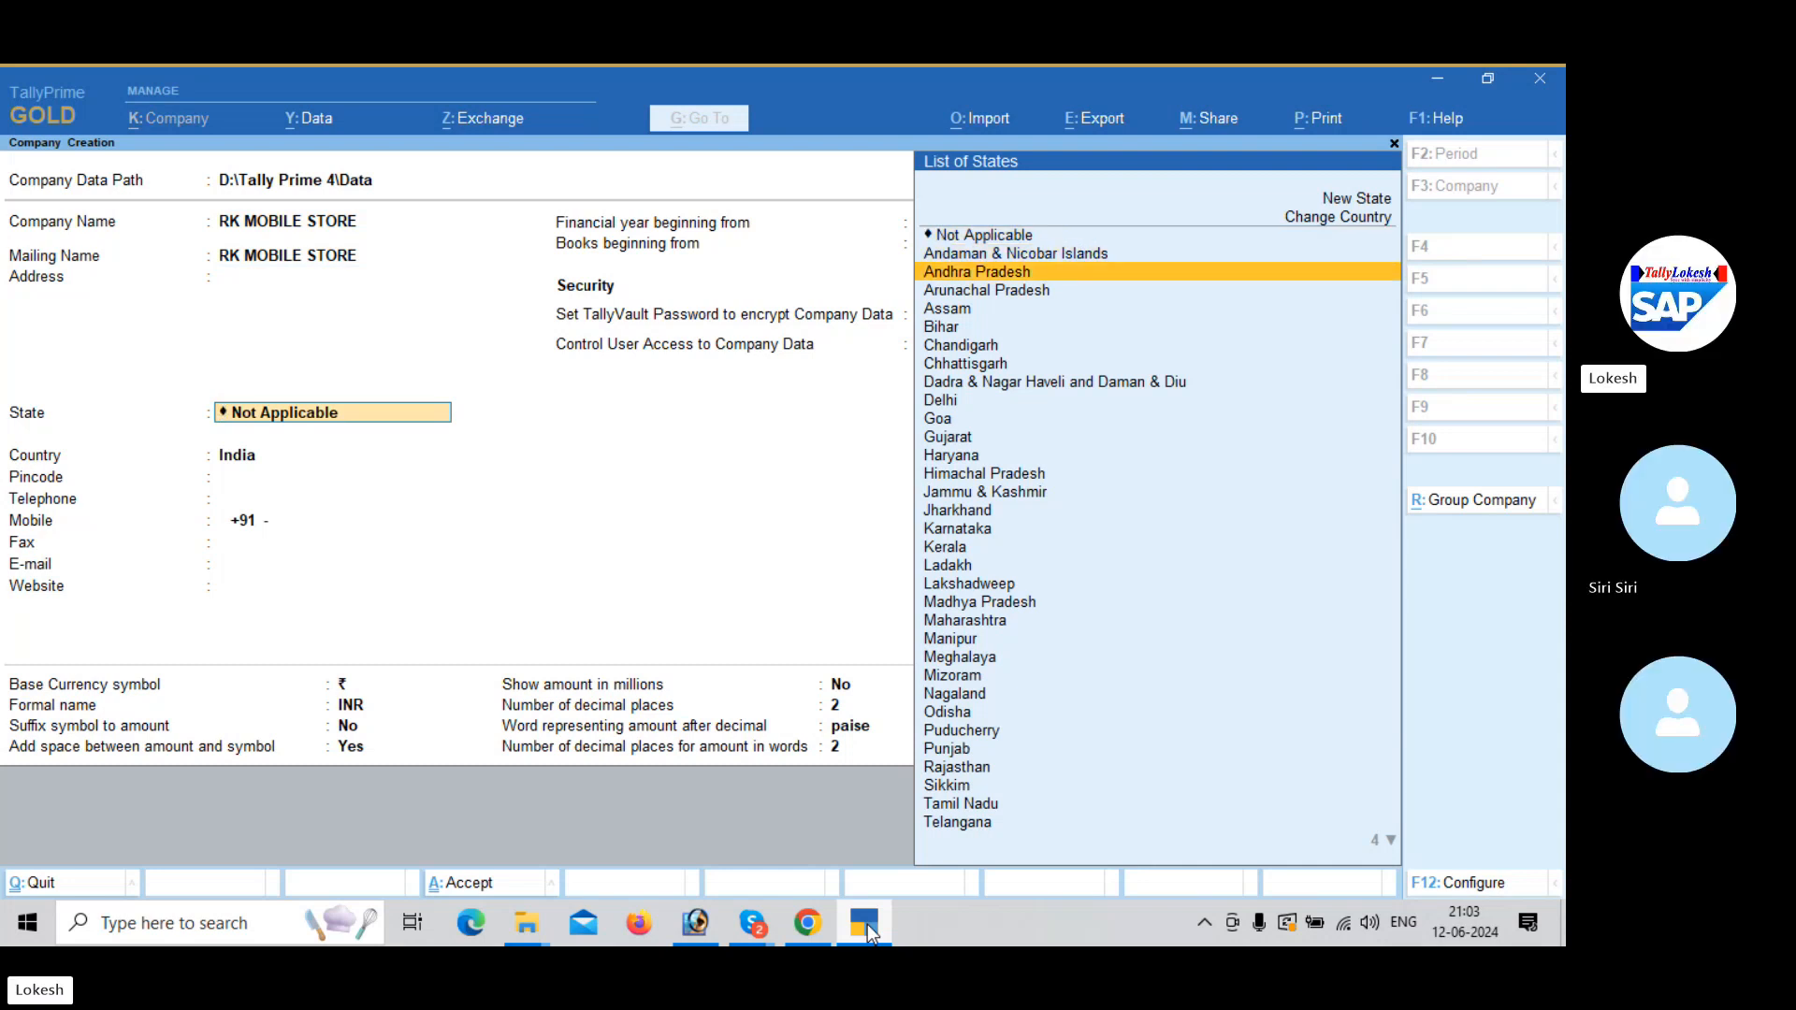
{"action": "key", "text": "Return"}
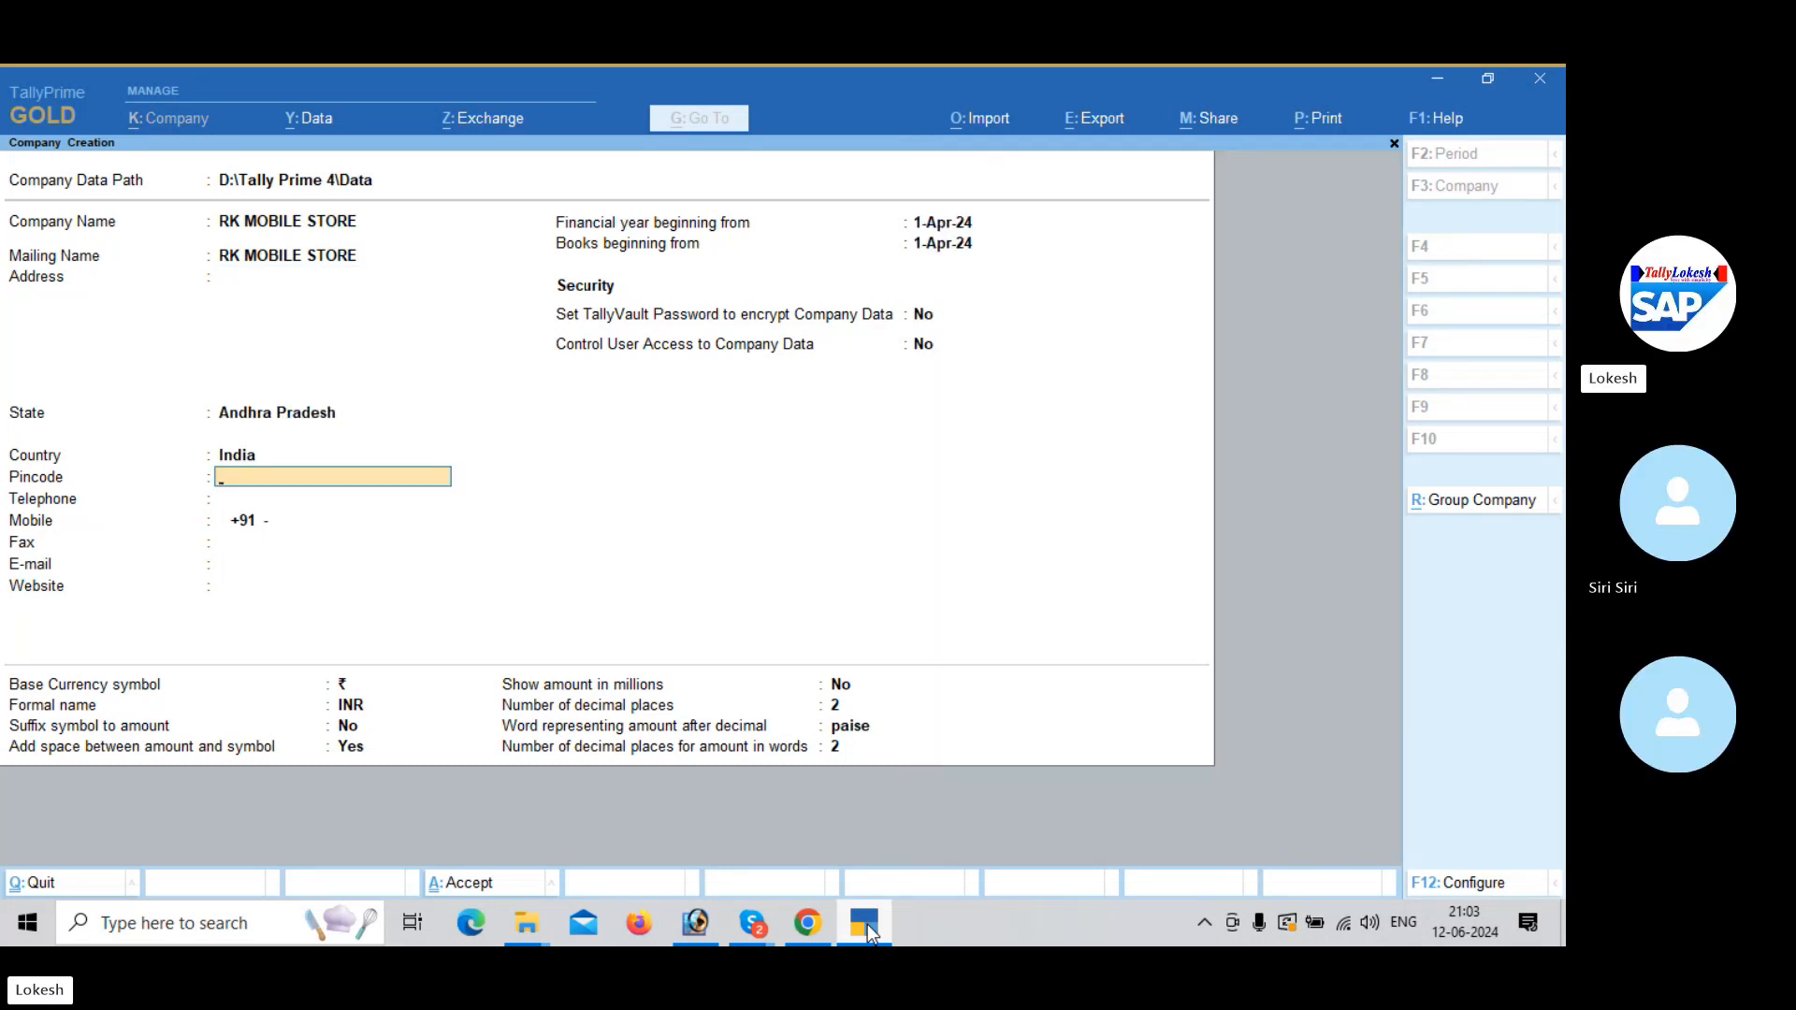
Leave the contact details blank, keep the default financial year, security and currency settings, and accept the company creation.
{"action": "key", "text": "Return"}
{"action": "key", "text": "Return"}
{"action": "key", "text": "Return"}
{"action": "key", "text": "Return"}
{"action": "key", "text": "Return"}
{"action": "key", "text": "Return"}
{"action": "key", "text": "Return"}
{"action": "key", "text": "Return"}
{"action": "key", "text": "Return"}
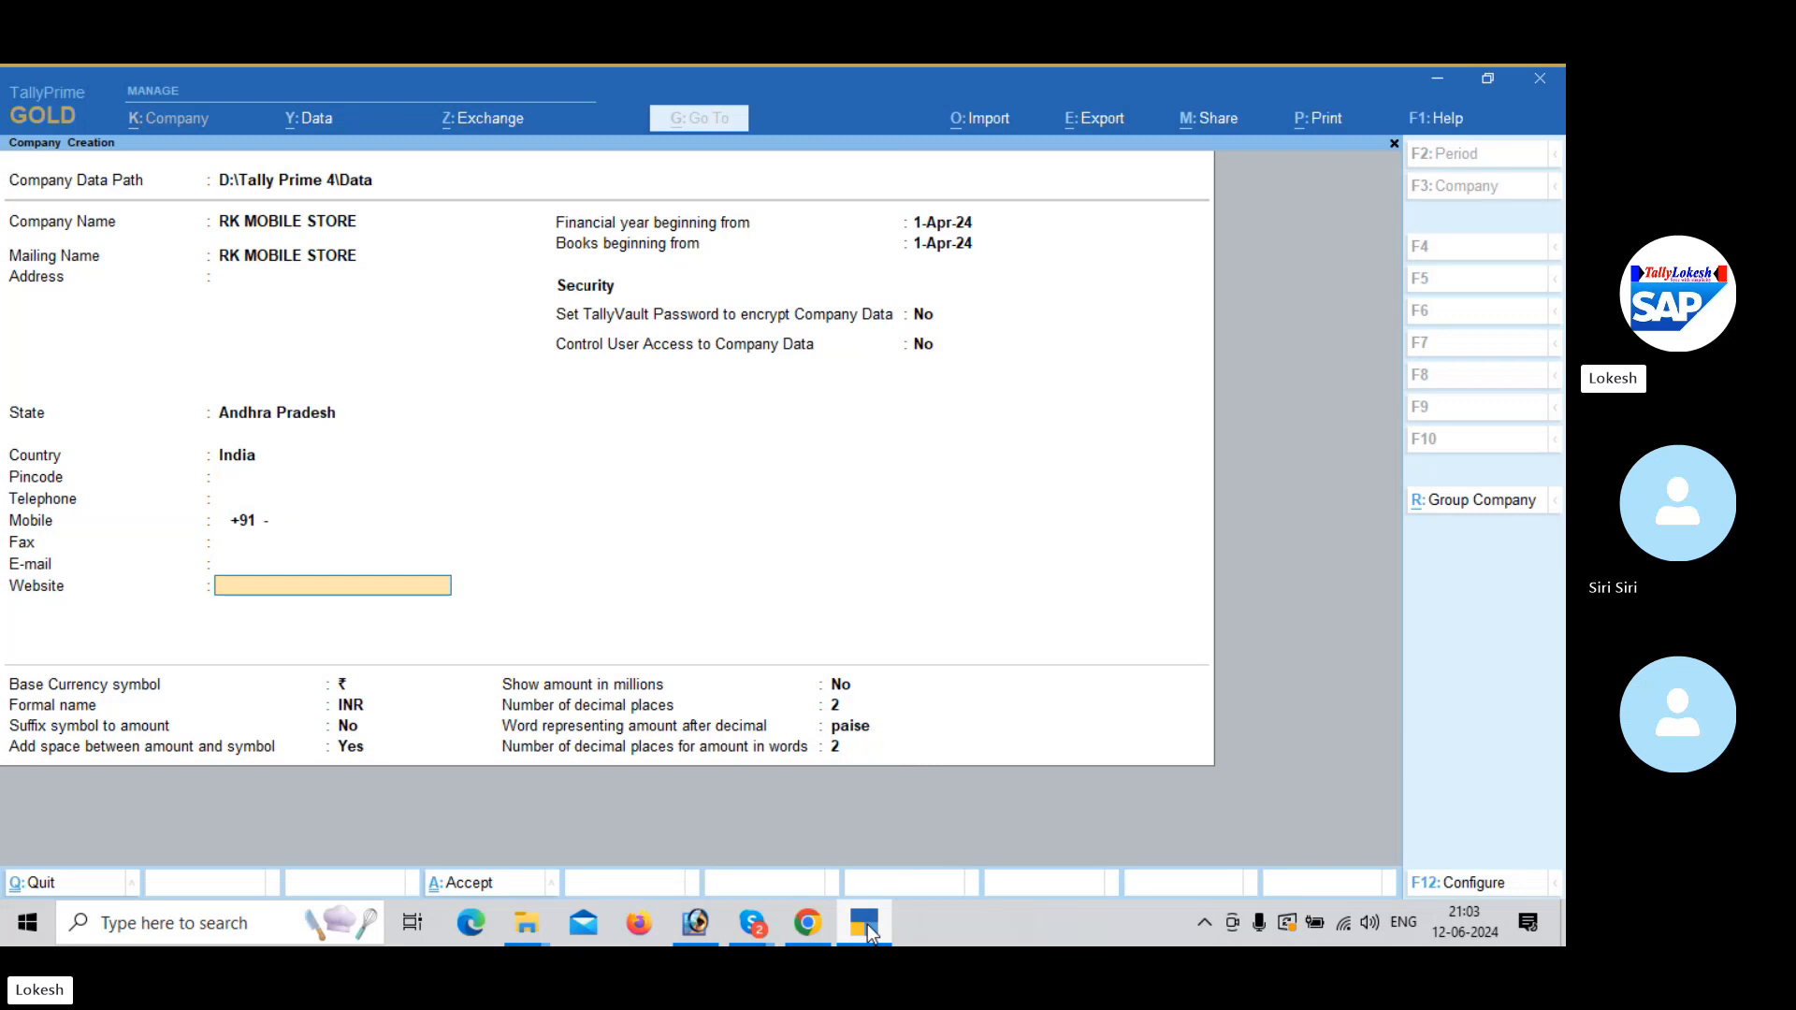
{"action": "key", "text": "Return"}
{"action": "key", "text": "Return"}
{"action": "key", "text": "Return"}
{"action": "key", "text": "Return"}
{"action": "key", "text": "Return"}
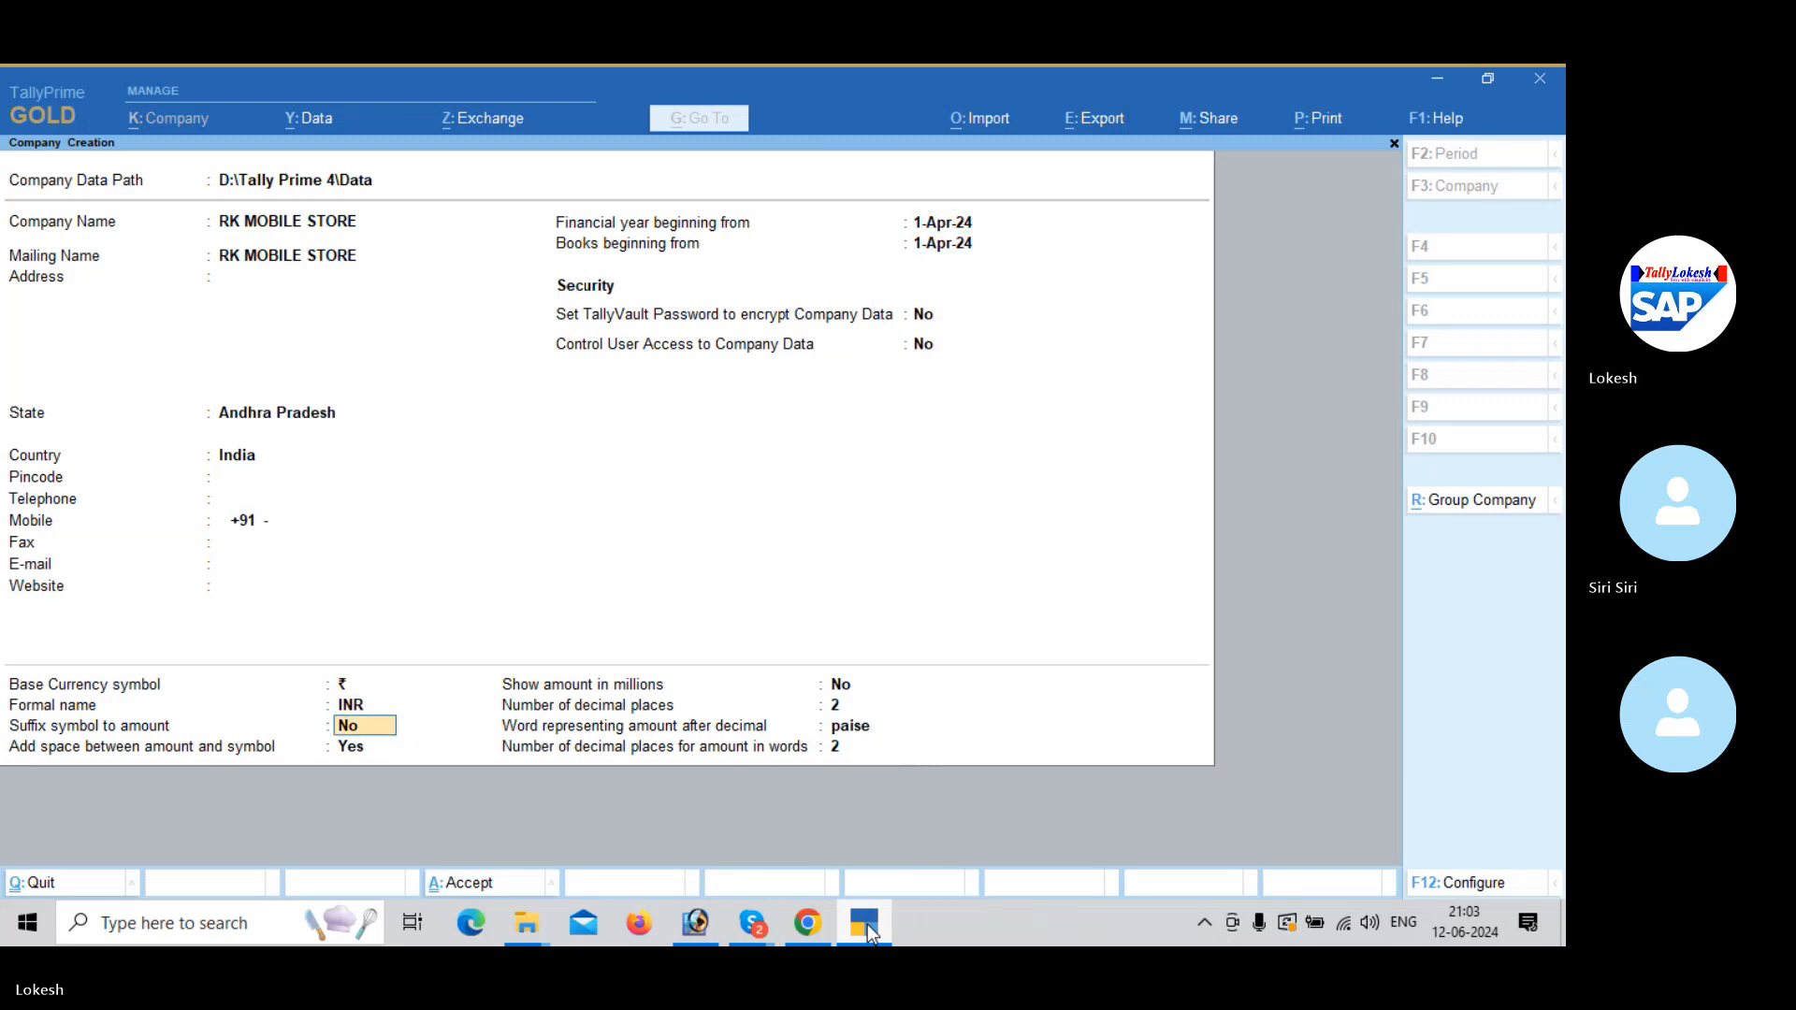
{"action": "key", "text": "Return"}
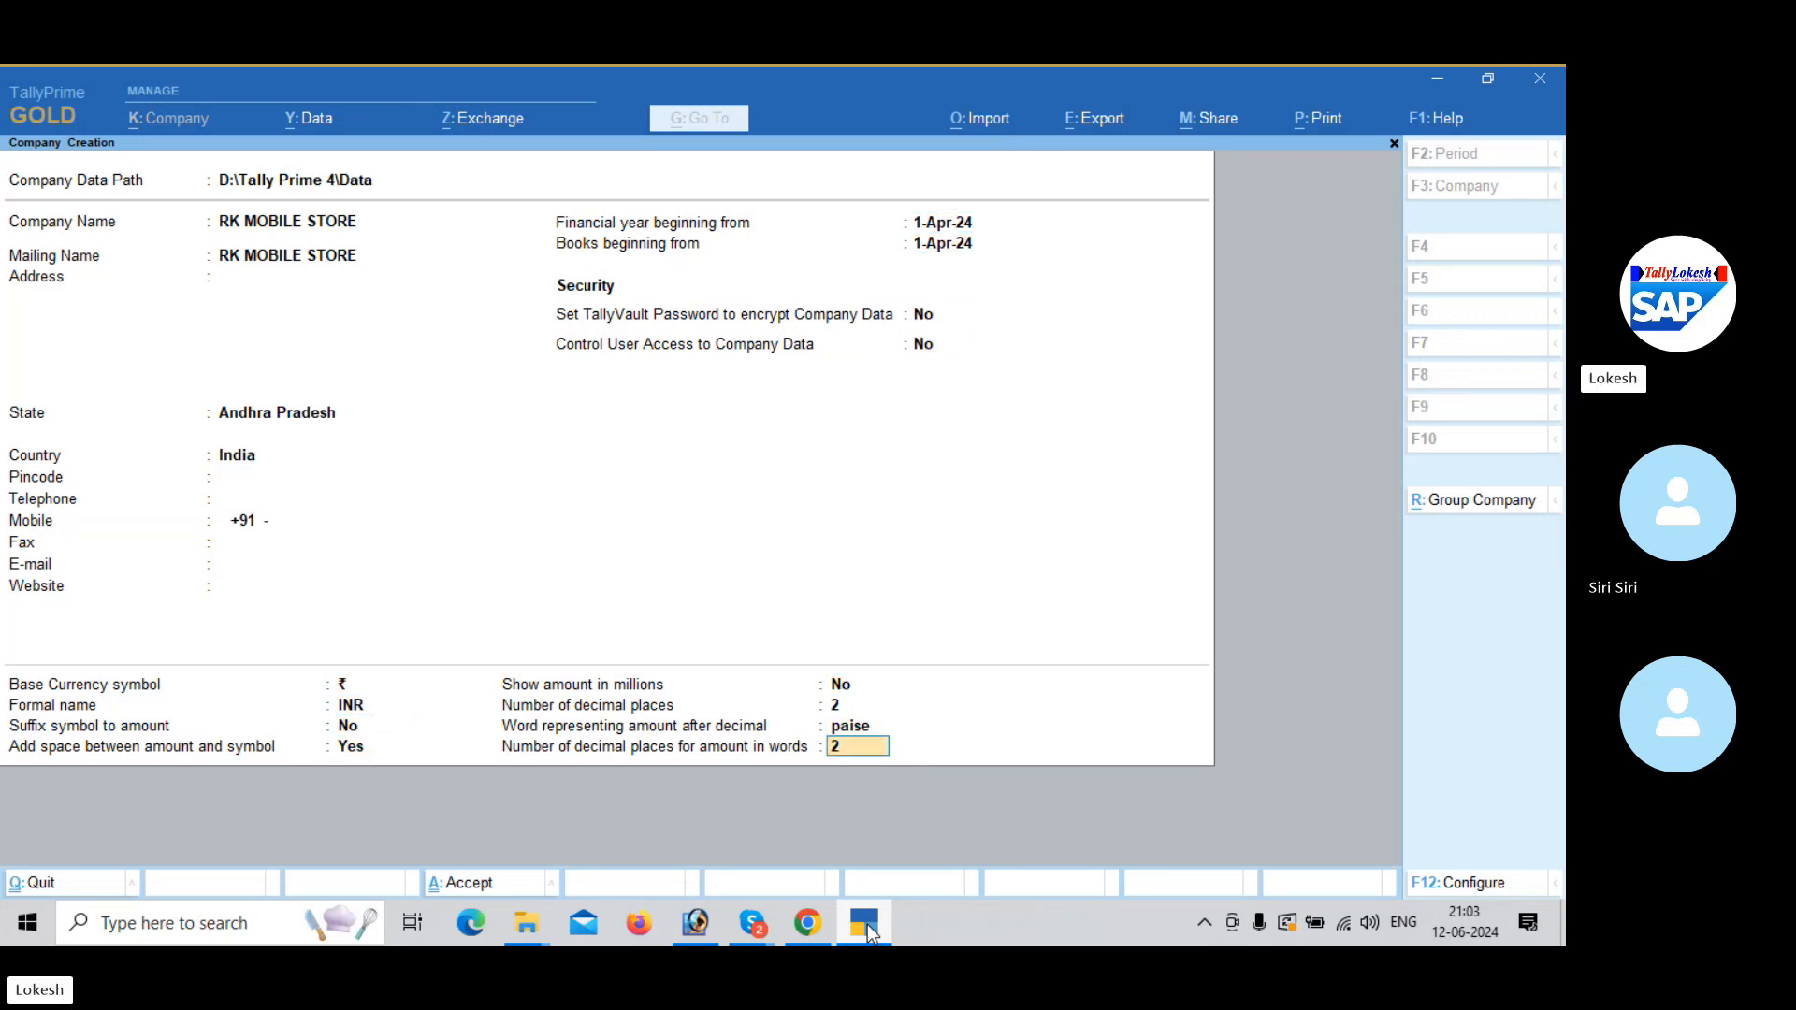
{"action": "key", "text": "Return"}
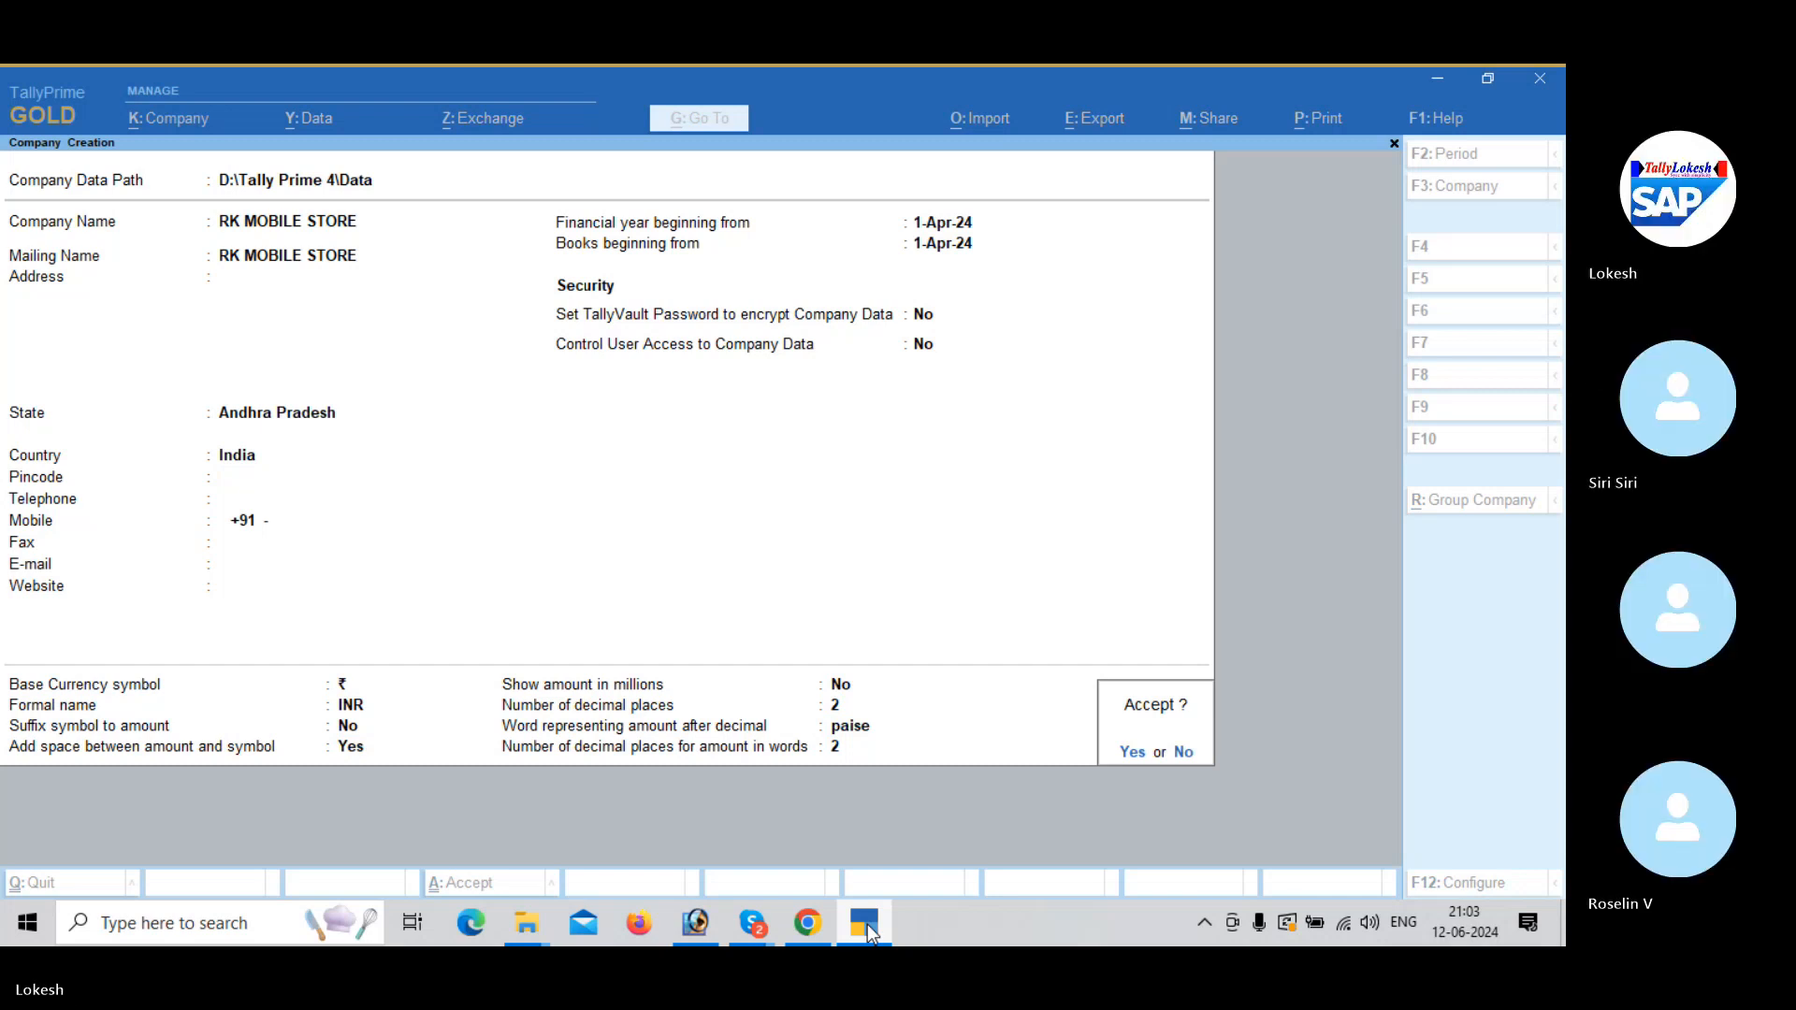
{"action": "key", "text": "Return"}
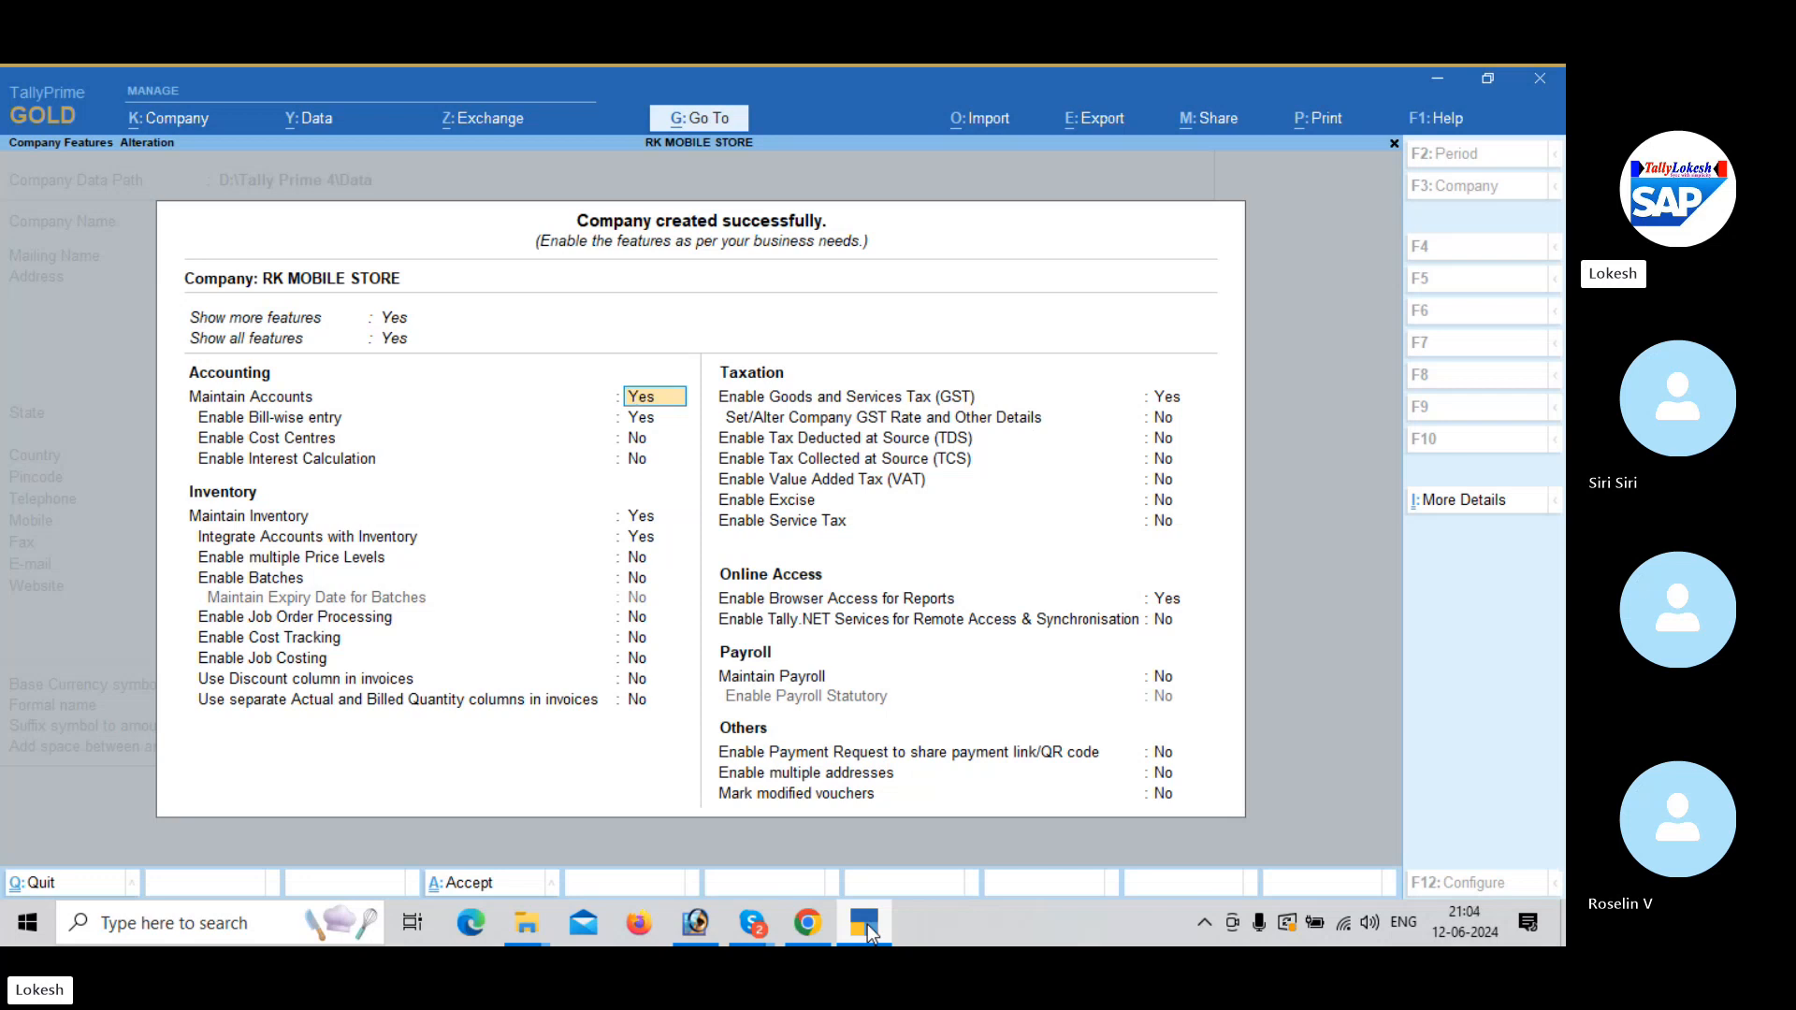
Set Enable Bill-wise entry to No, leaving cost centres and interest calculation disabled.
{"action": "key", "text": "Return"}
{"action": "type", "text": "N"}
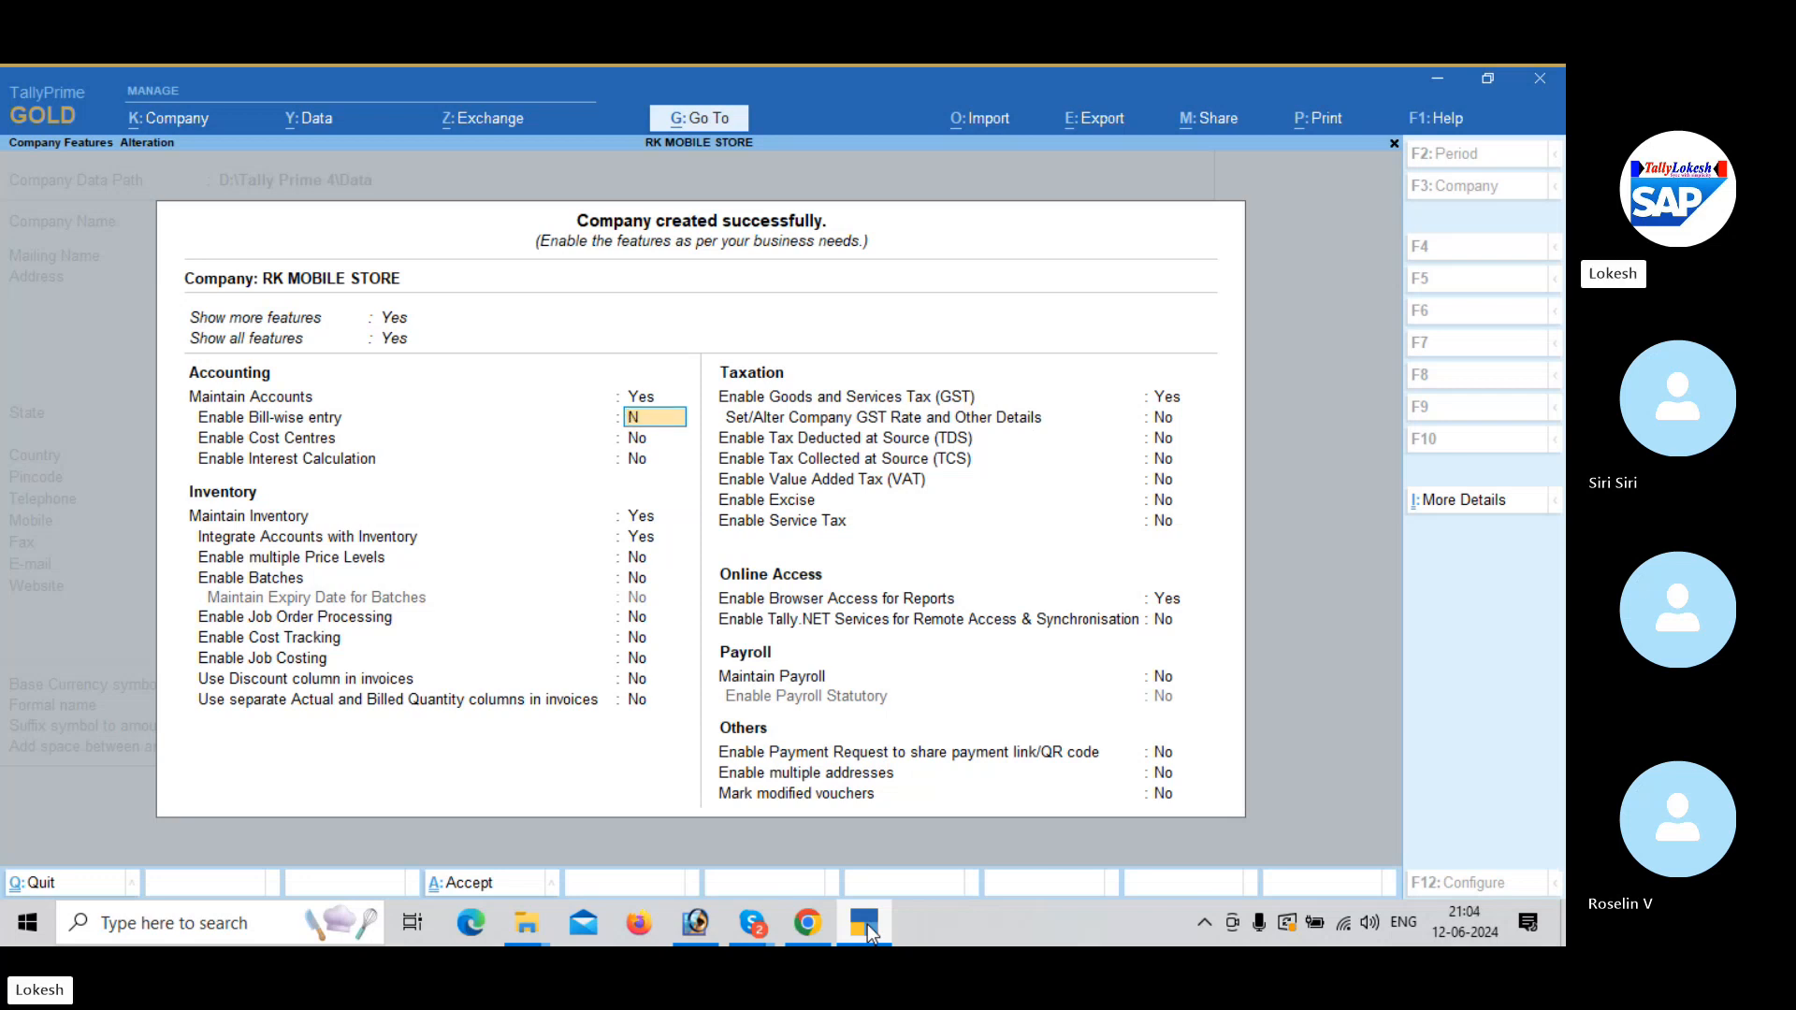
{"action": "key", "text": "Return"}
{"action": "key", "text": "Return"}
{"action": "key", "text": "Return"}
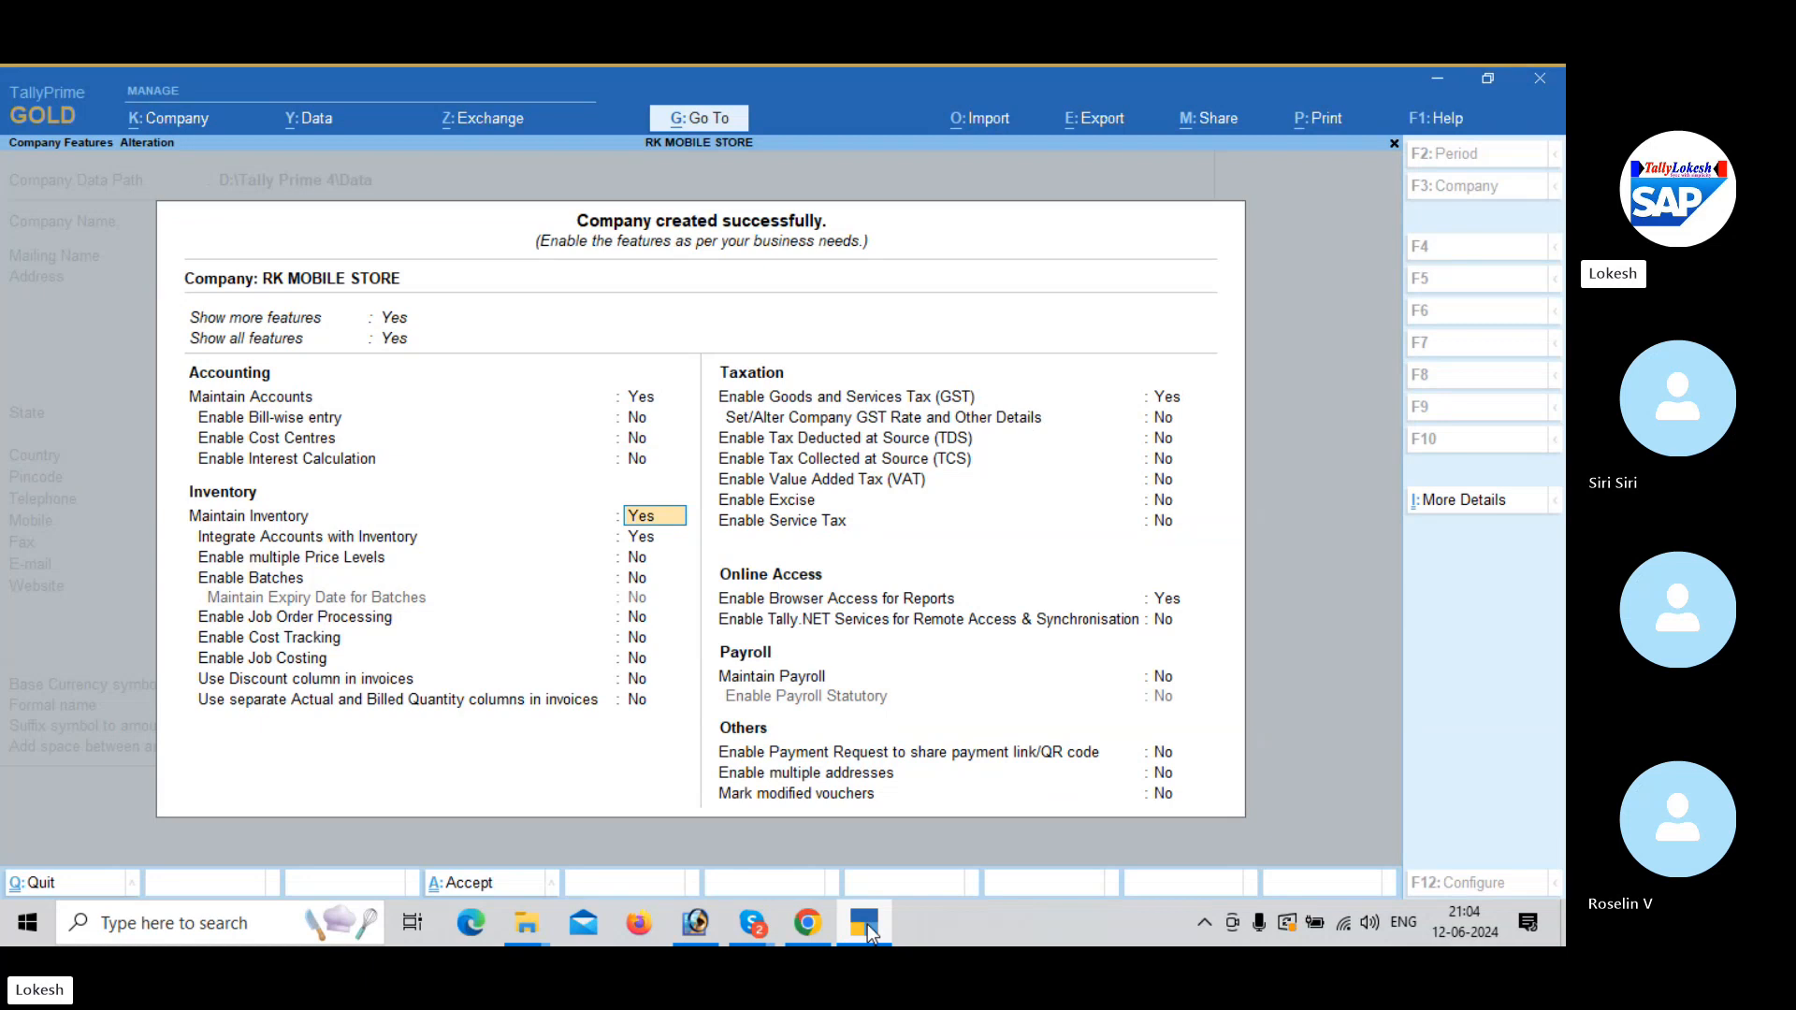
Keep the default inventory features and set Enable Goods and Services Tax (GST) to No.
{"action": "key", "text": "Return"}
{"action": "key", "text": "Return"}
{"action": "key", "text": "Return"}
{"action": "key", "text": "Return"}
{"action": "key", "text": "Return"}
{"action": "key", "text": "Return"}
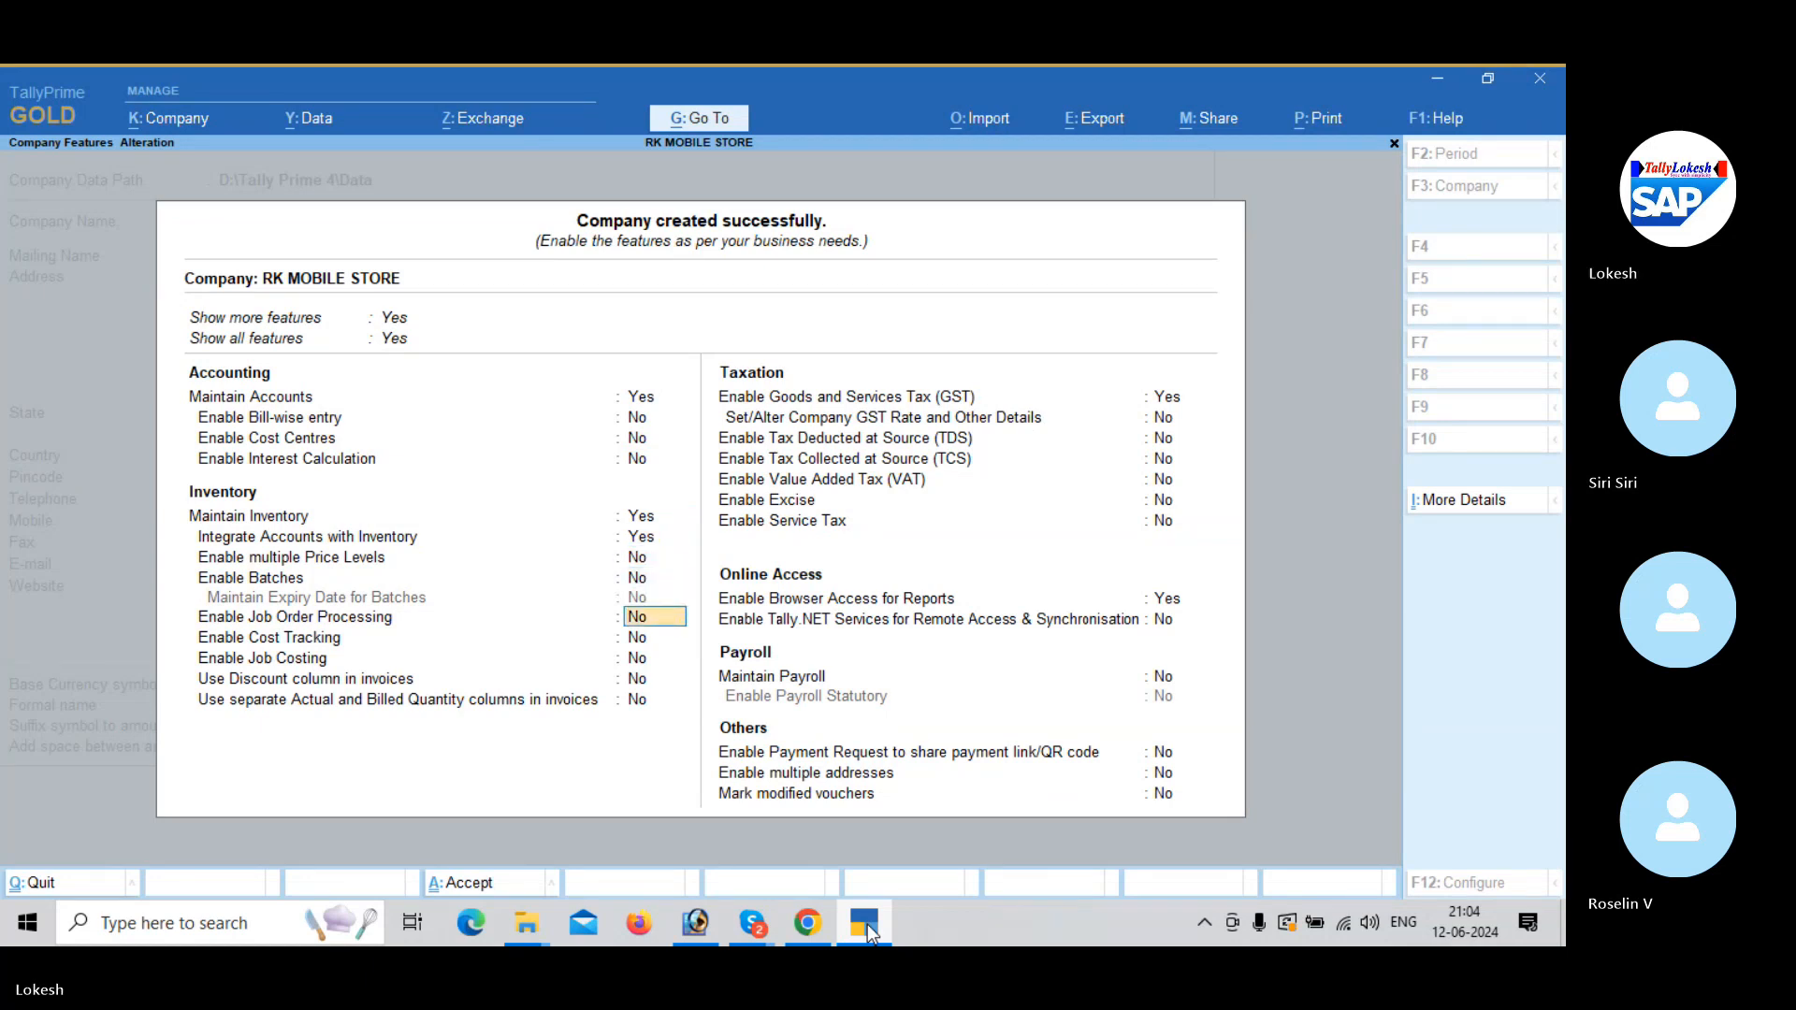
{"action": "key", "text": "Return"}
{"action": "key", "text": "Return"}
{"action": "key", "text": "Return"}
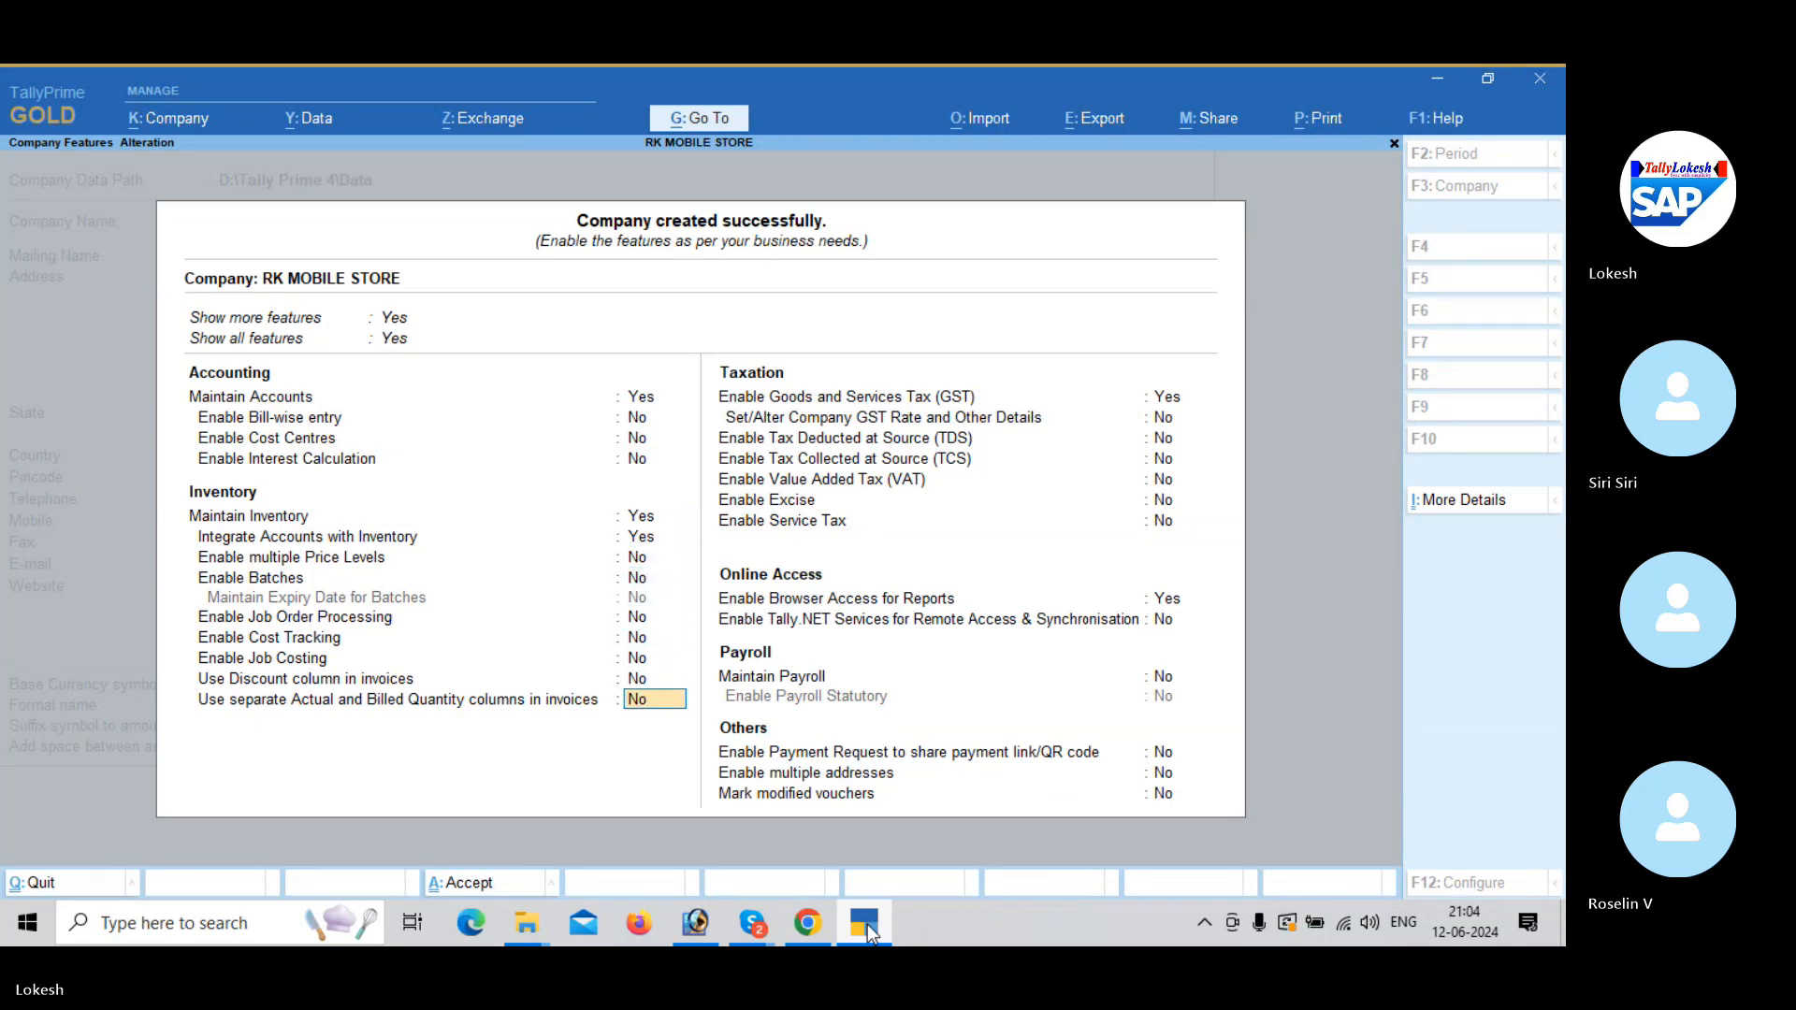
{"action": "key", "text": "n"}
{"action": "key", "text": "Return"}
{"action": "key", "text": "Return"}
{"action": "key", "text": "Return"}
{"action": "key", "text": "Return"}
{"action": "key", "text": "Return"}
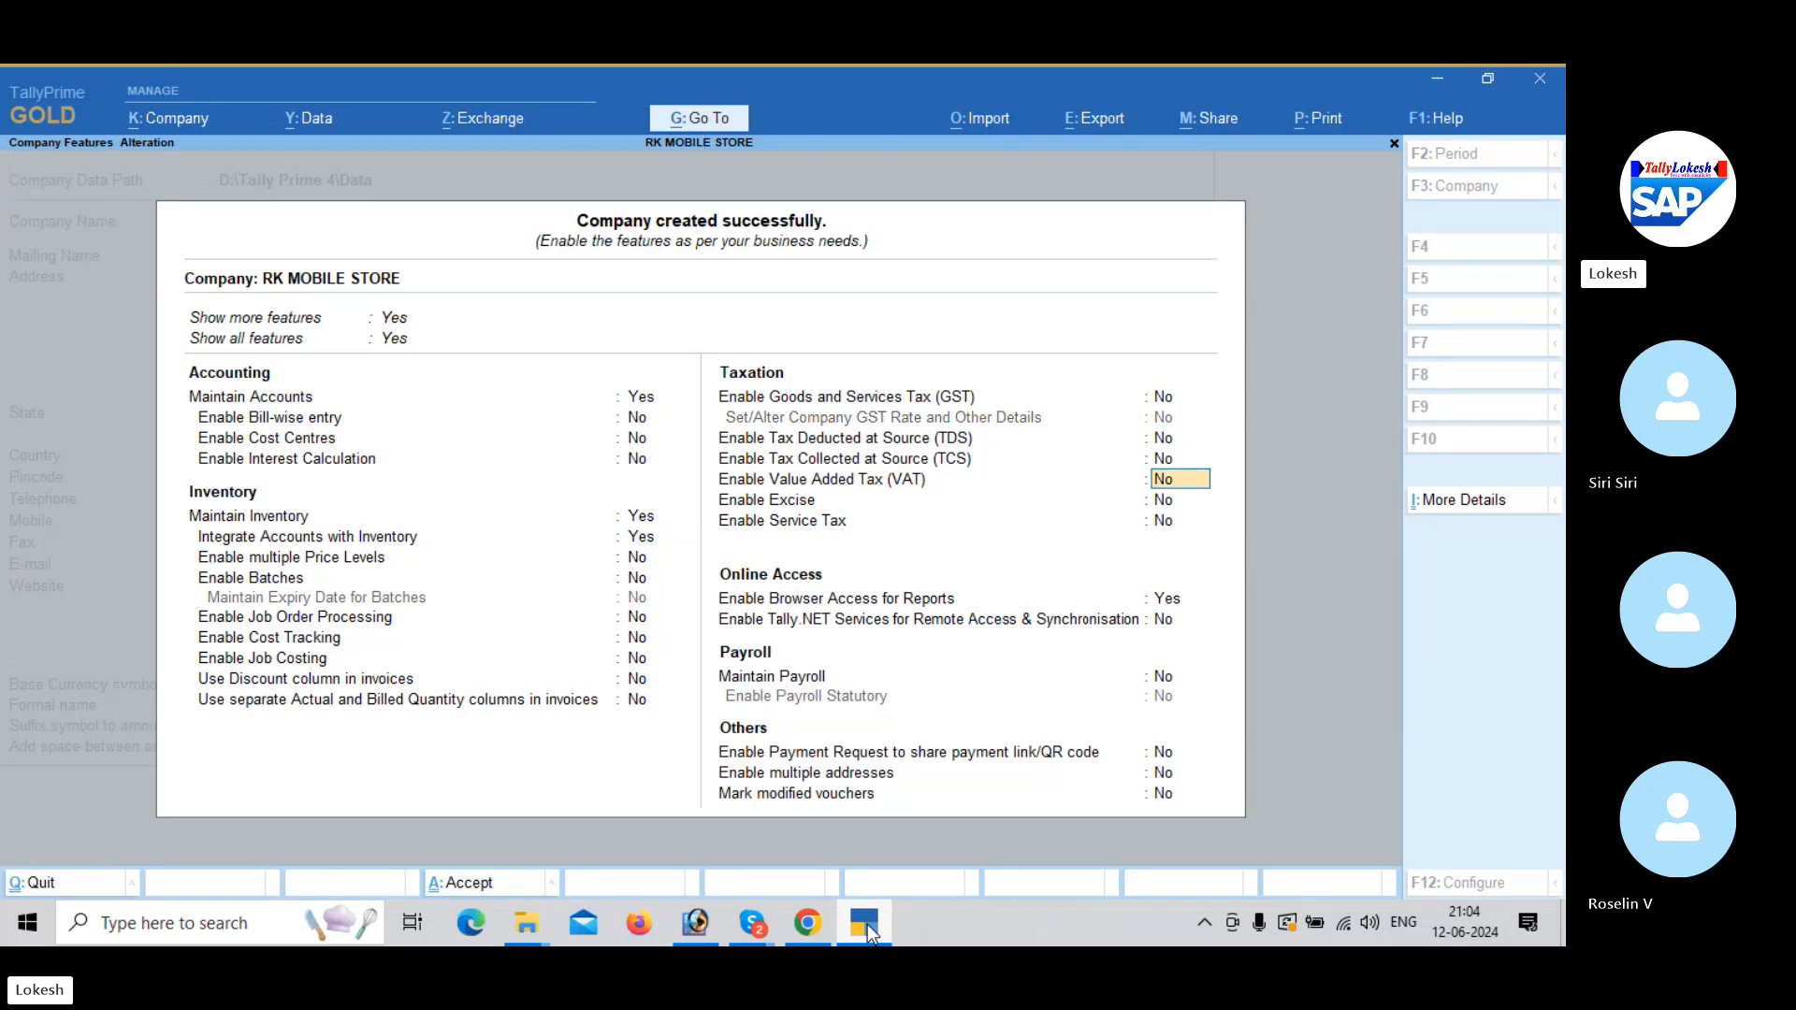
Set Enable Browser Access for Reports to No and accept the company features.
{"action": "key", "text": "n"}
{"action": "key", "text": "Return"}
{"action": "key", "text": "Return"}
{"action": "key", "text": "Return"}
{"action": "key", "text": "Return"}
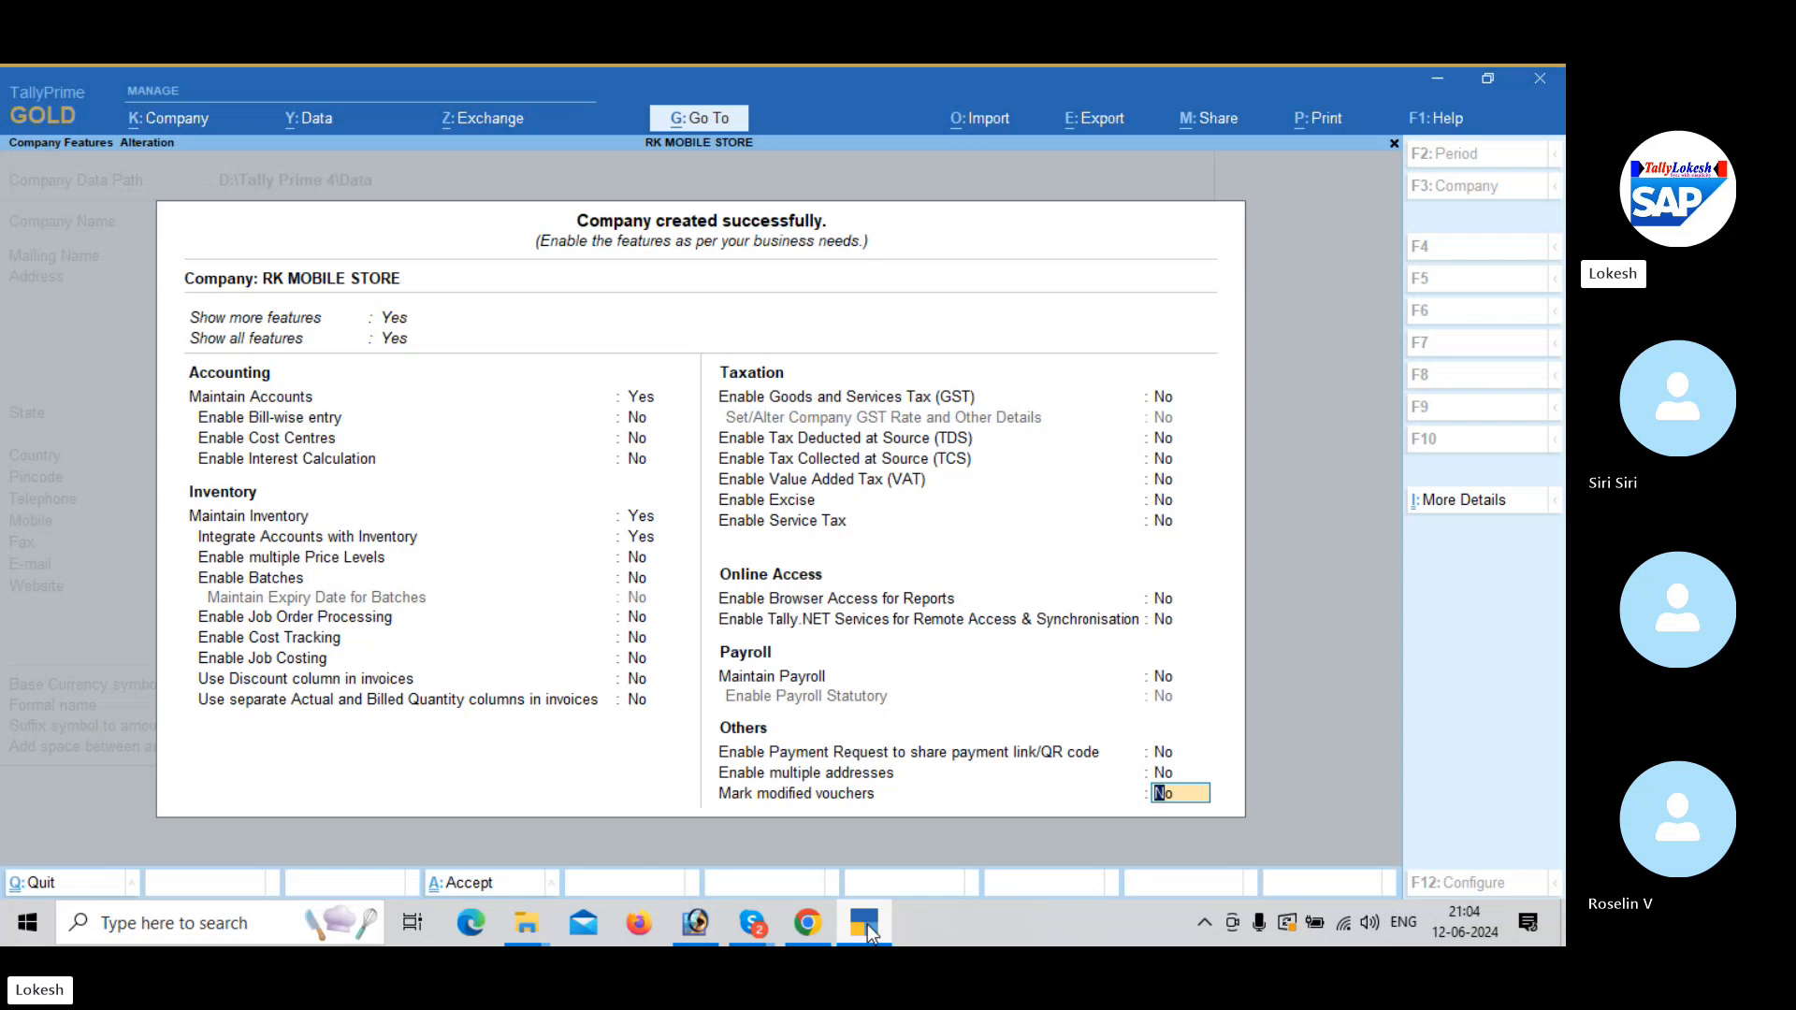
{"action": "key", "text": "Return"}
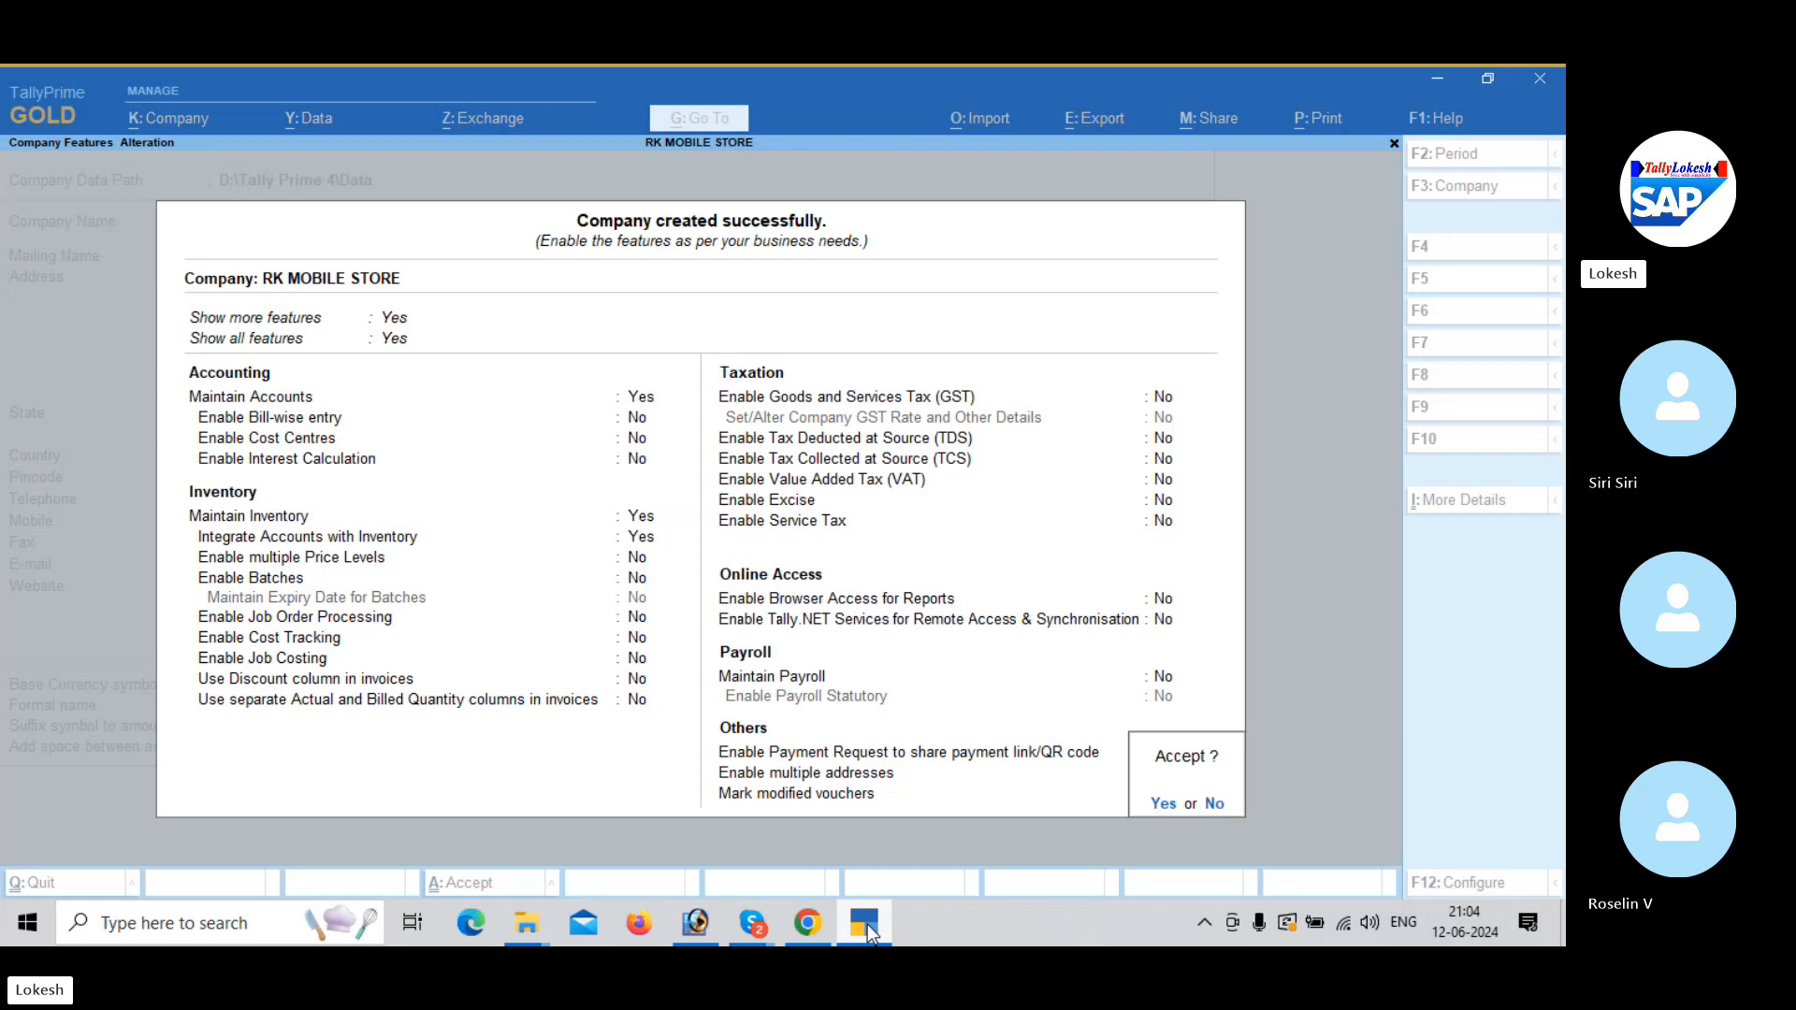
{"action": "key", "text": "Return"}
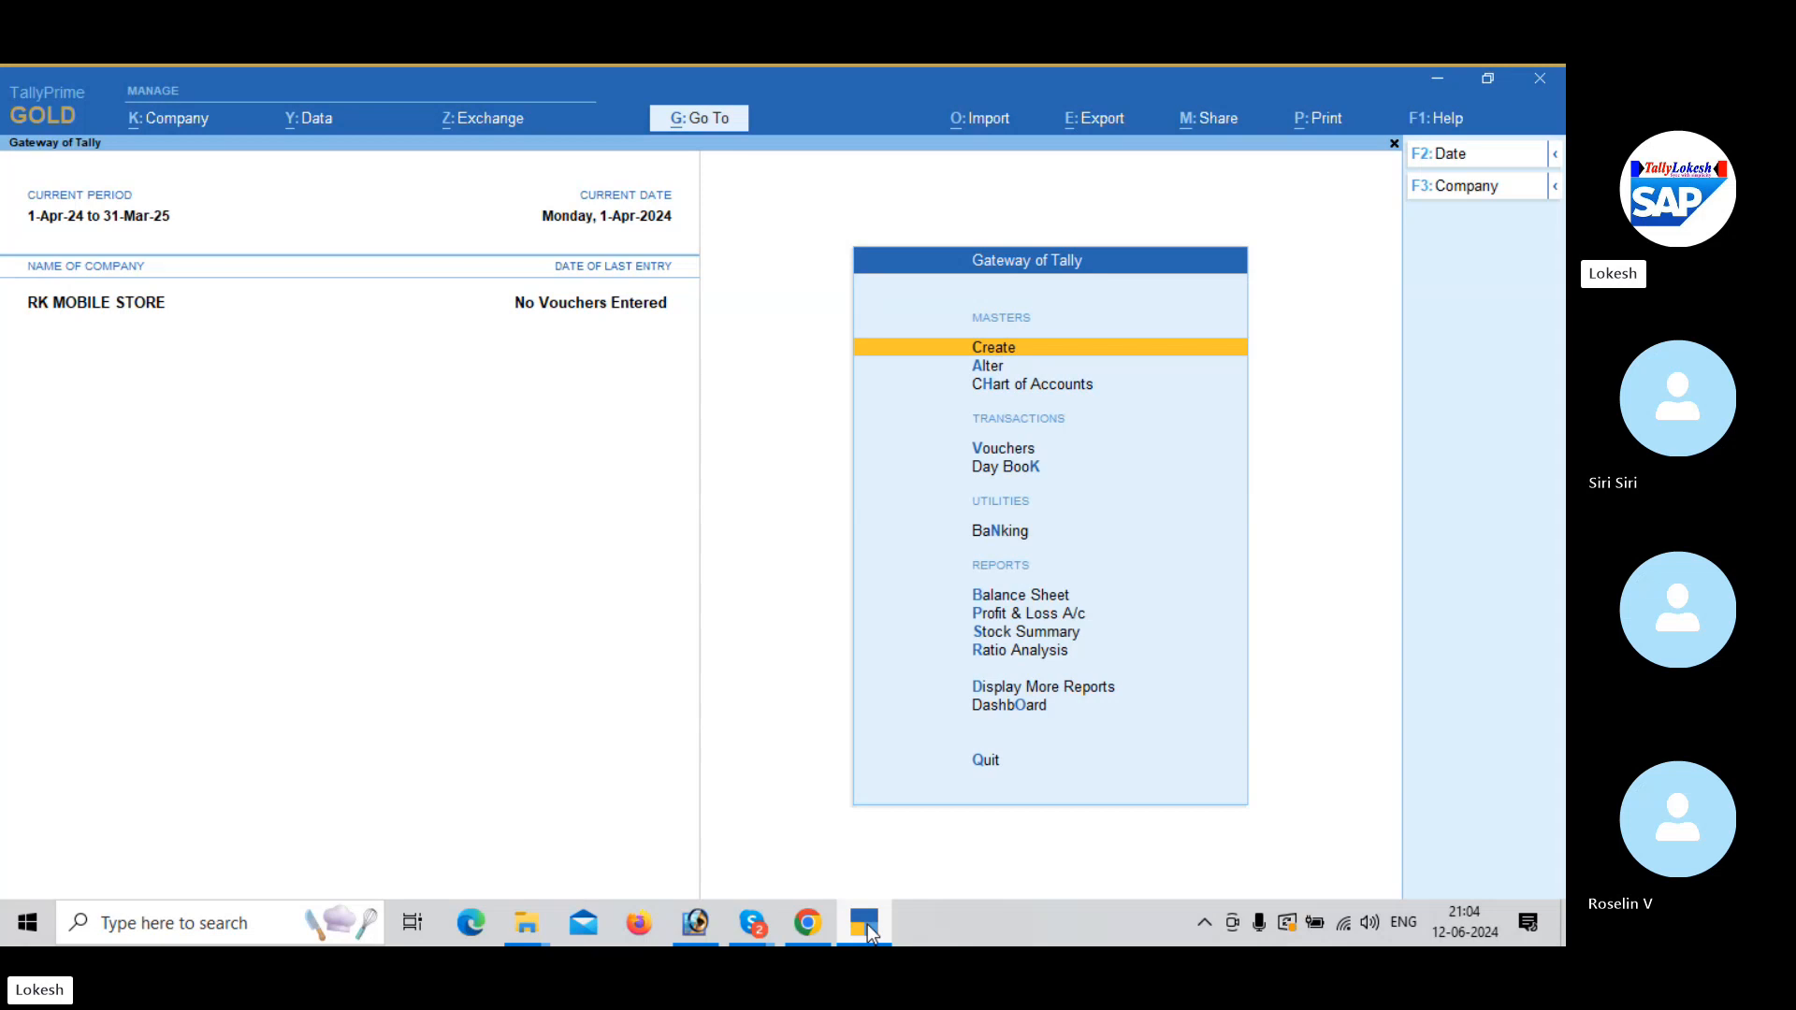
Open the creation form for a new ledger from the accounting masters.
{"action": "key", "text": "Return"}
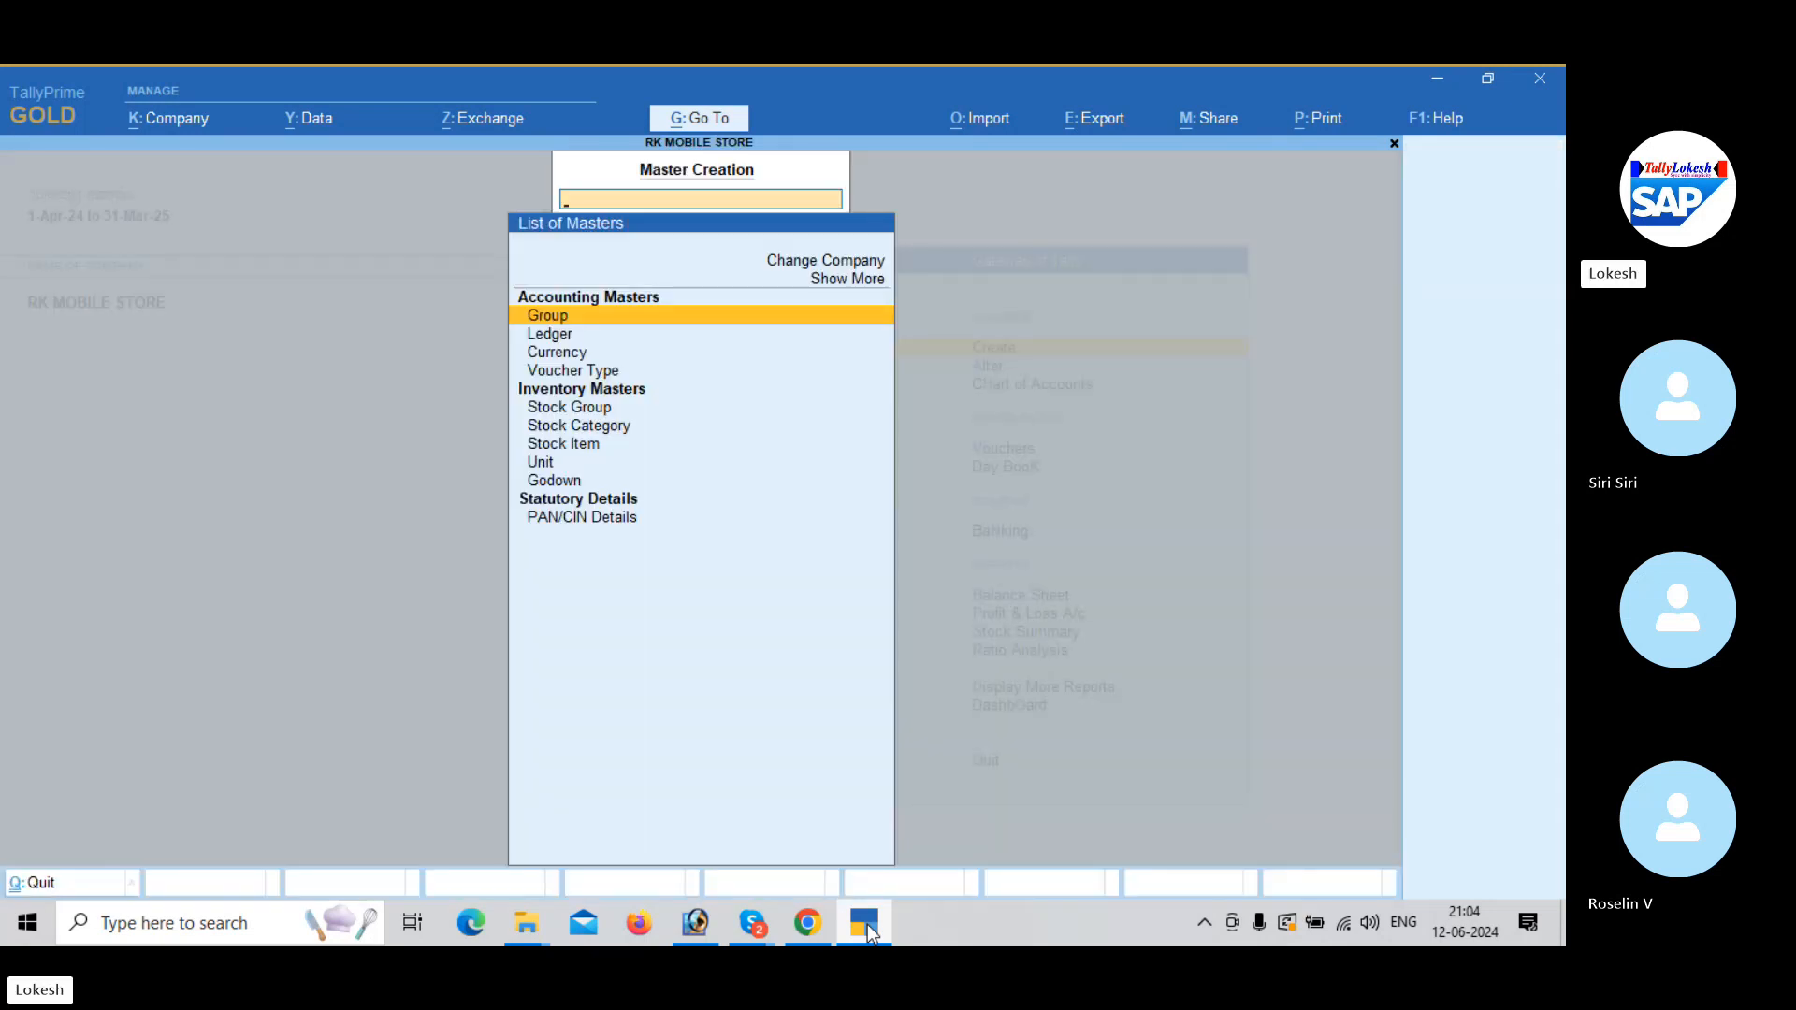
{"action": "key", "text": "Down"}
{"action": "key", "text": "Down"}
{"action": "key", "text": "Down"}
{"action": "key", "text": "Down"}
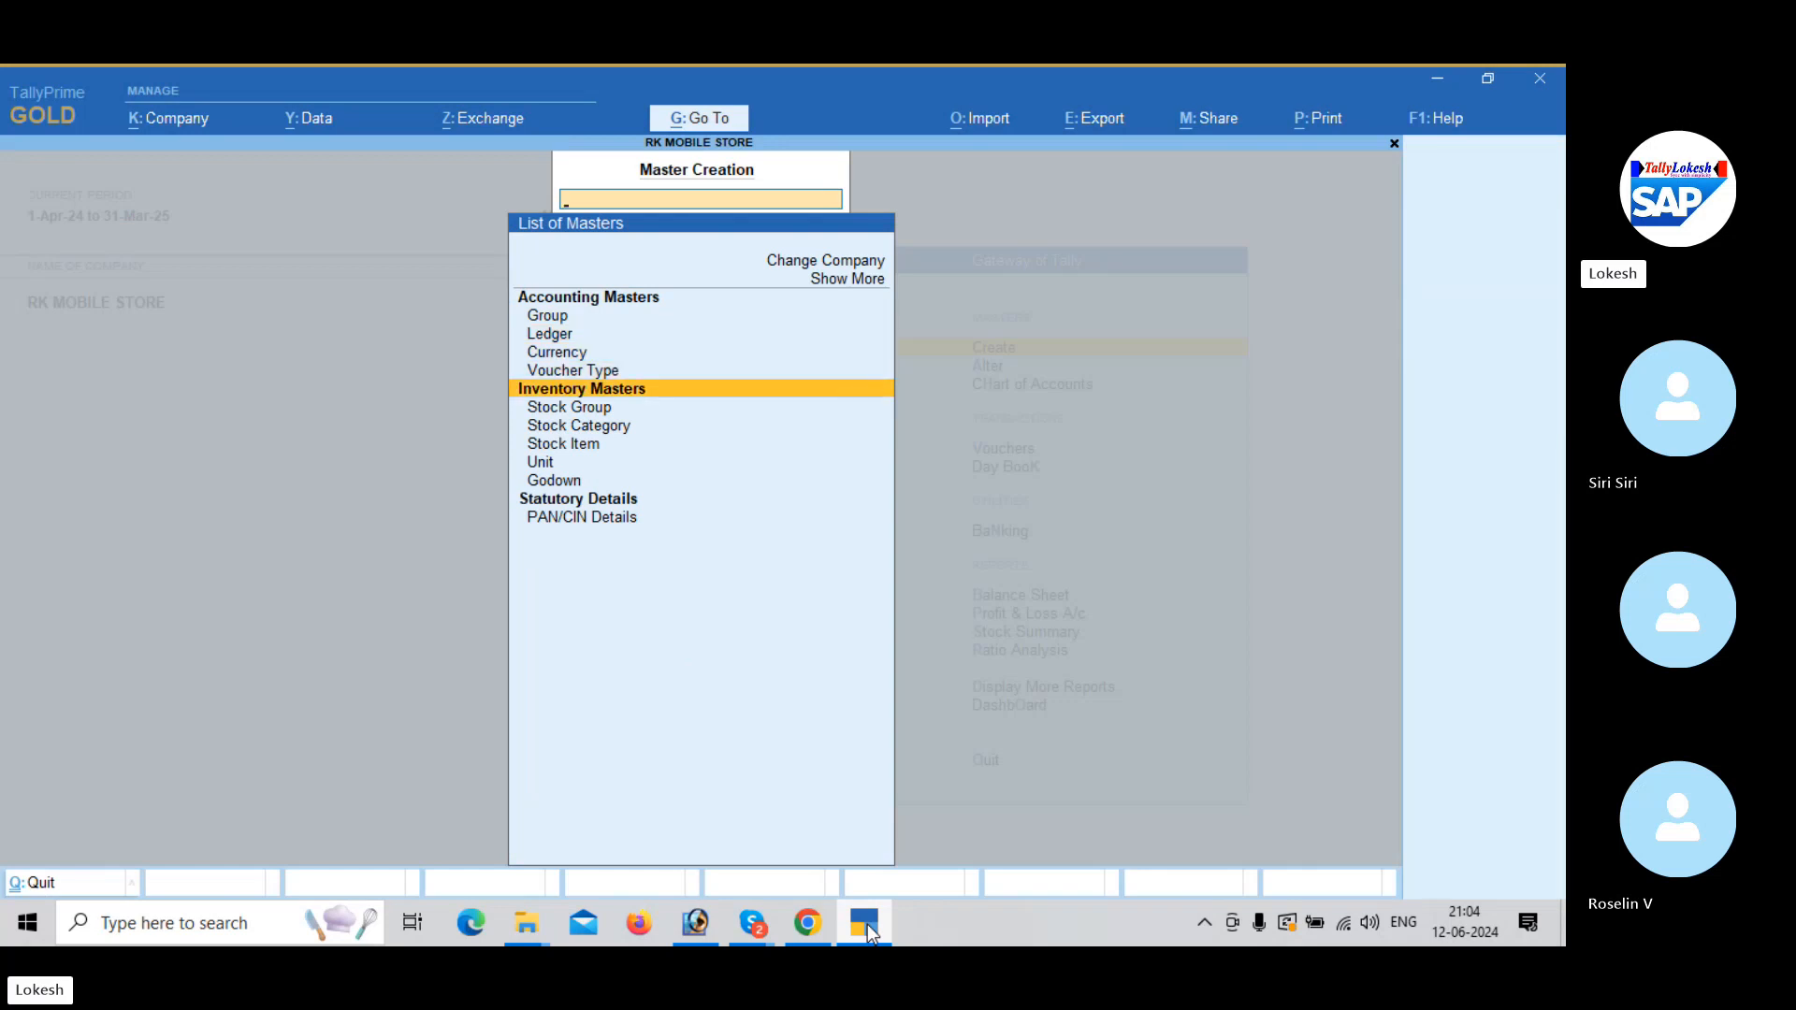
{"action": "key", "text": "Down"}
{"action": "key", "text": "Down"}
{"action": "key", "text": "Up"}
{"action": "key", "text": "Up"}
{"action": "key", "text": "Up"}
{"action": "key", "text": "Up"}
{"action": "key", "text": "Up"}
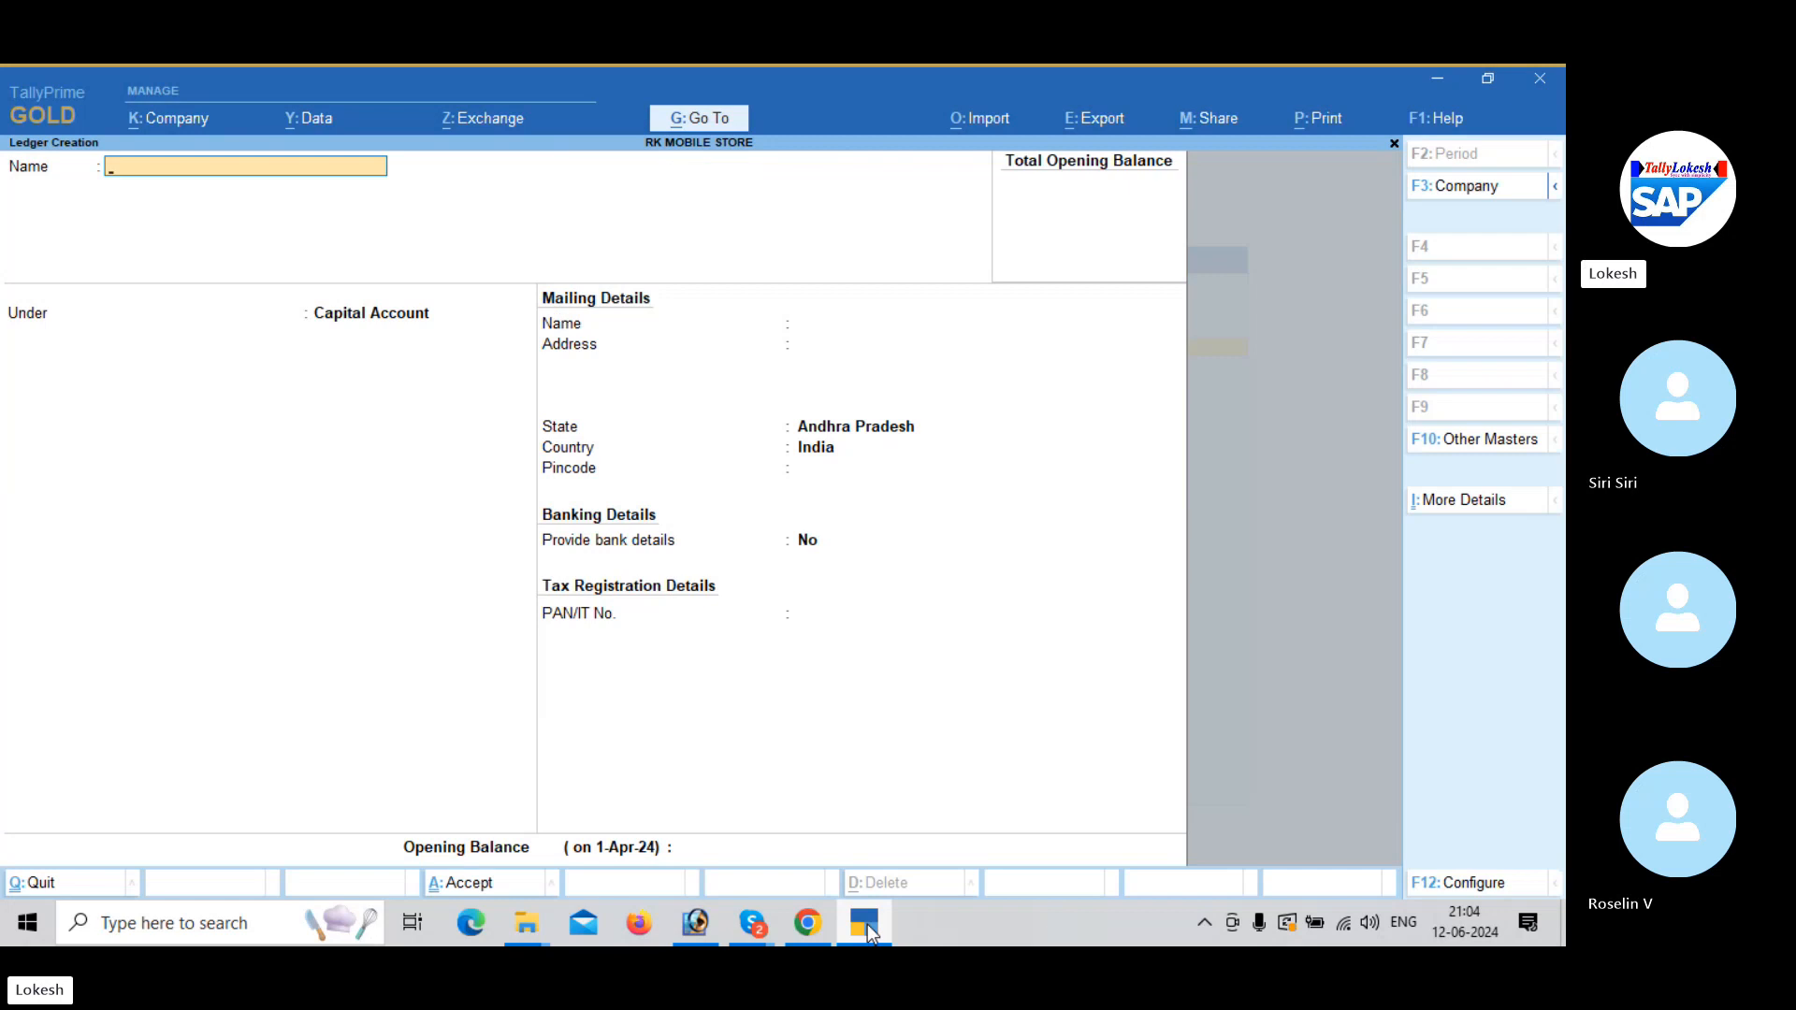
Create the ledger Capital under Capital Account, leaving the address, bank details, PAN and opening balance at their defaults.
{"action": "key", "text": "alt+Tab"}
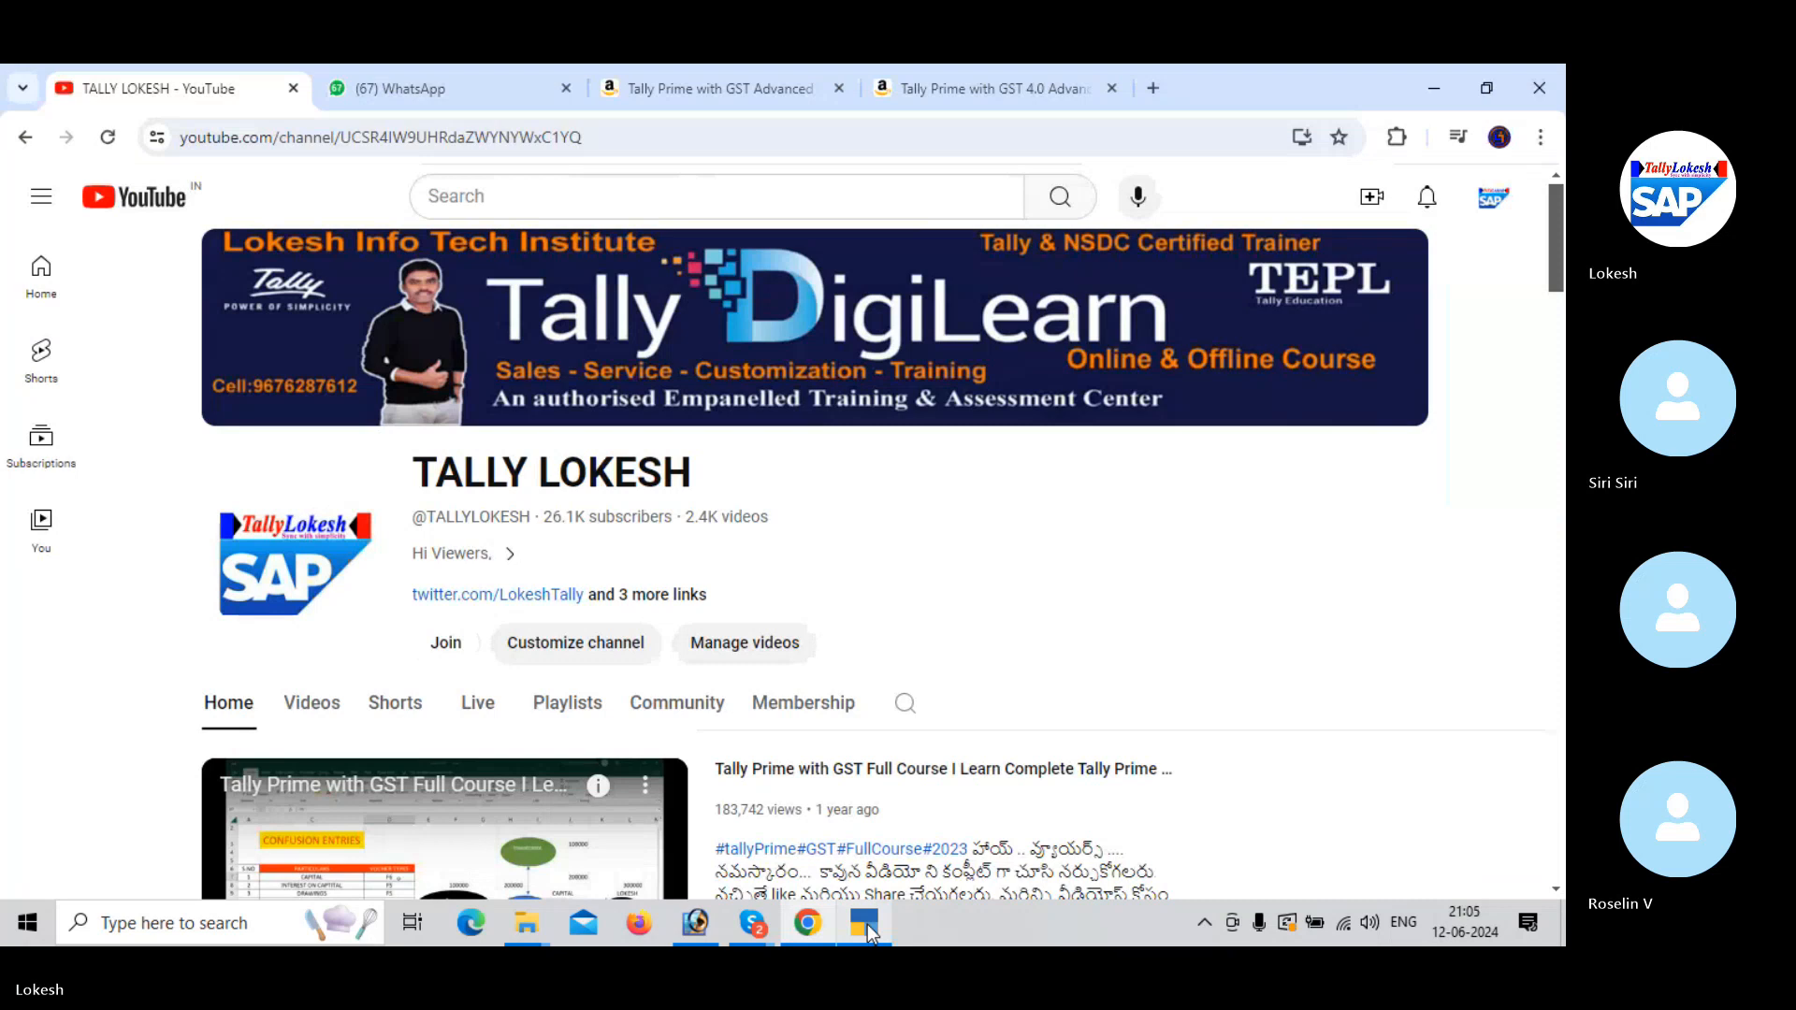
{"action": "left_click", "coordinate": [865, 924]}
{"action": "type", "text": "C"}
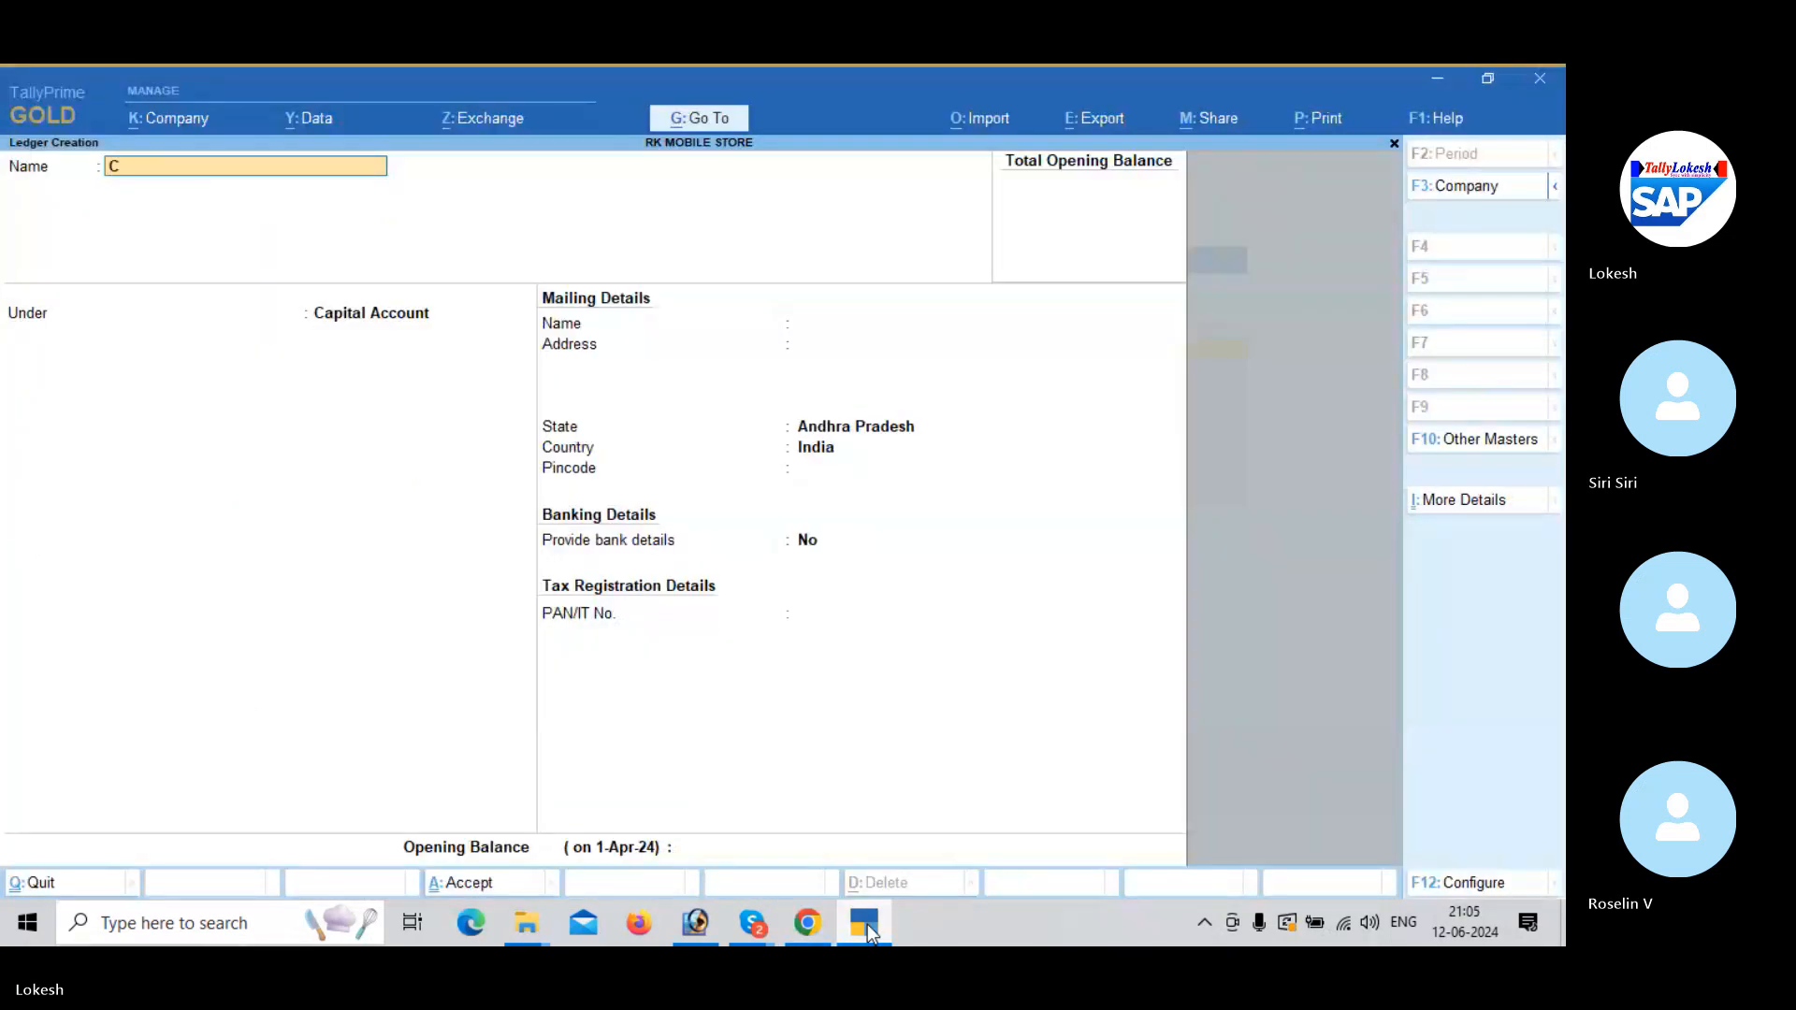
{"action": "type", "text": "apital"}
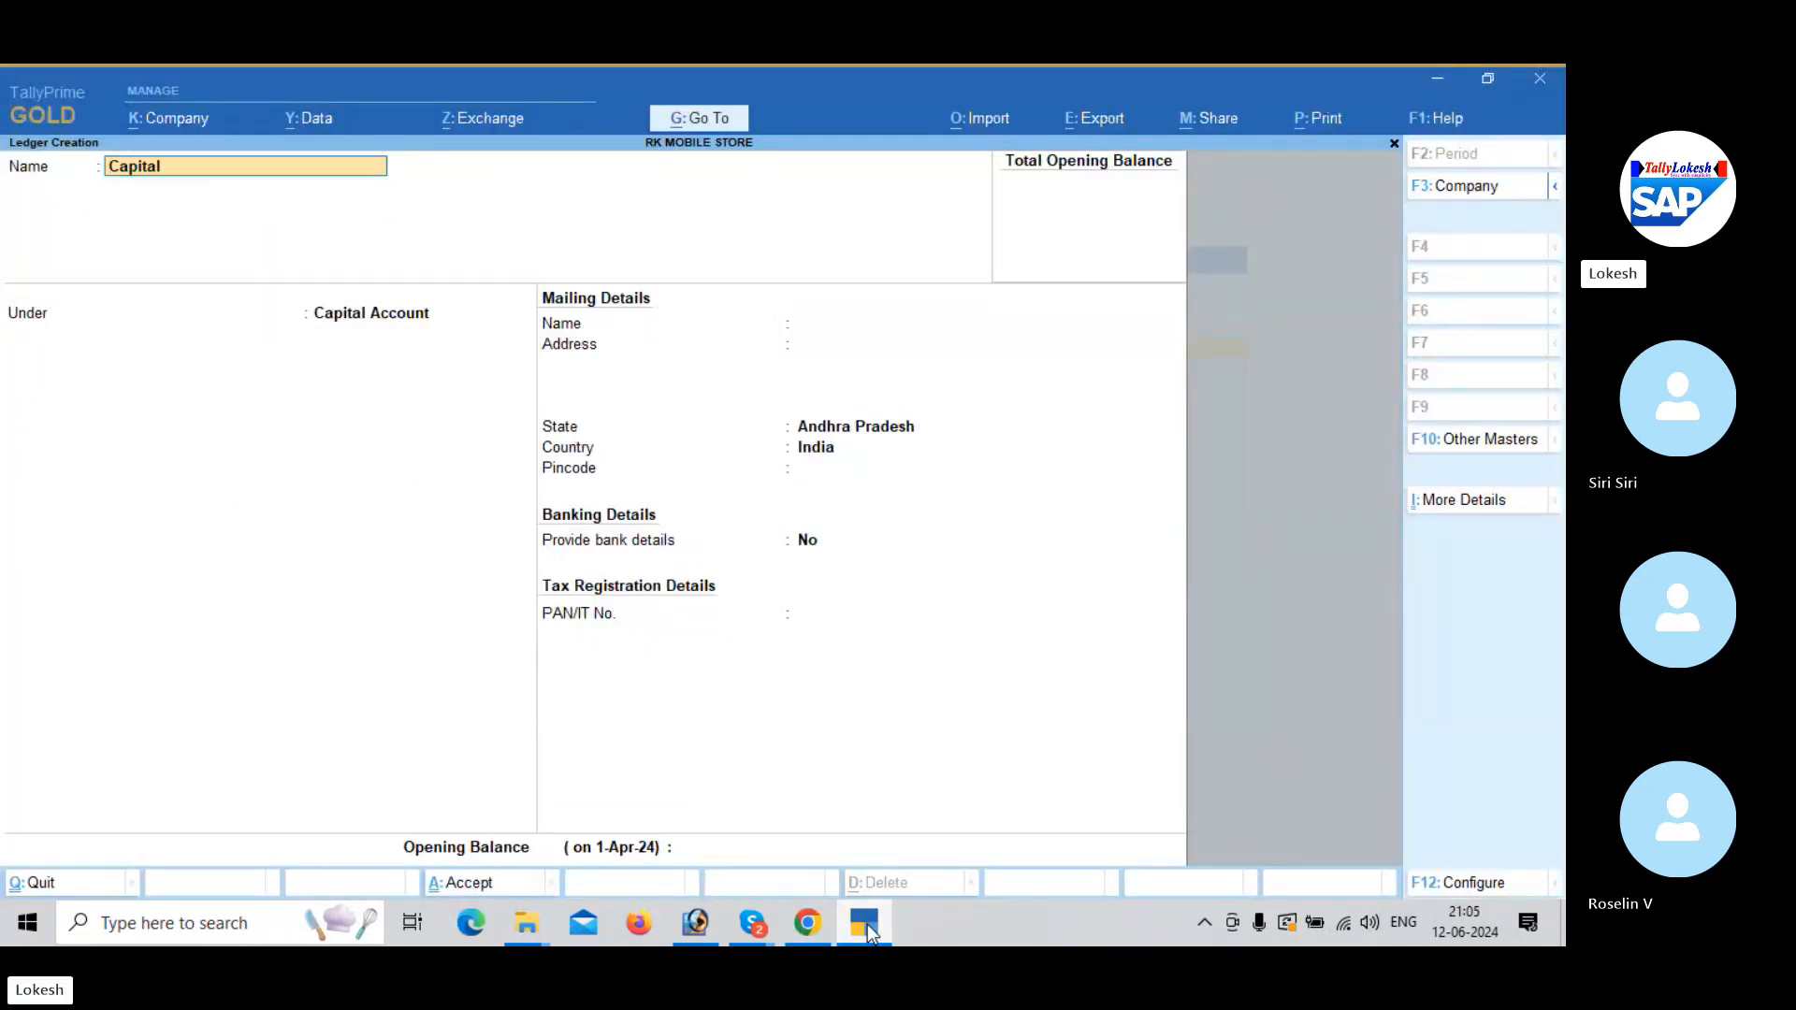
{"action": "key", "text": "Return"}
{"action": "key", "text": "Return"}
{"action": "key", "text": "Return"}
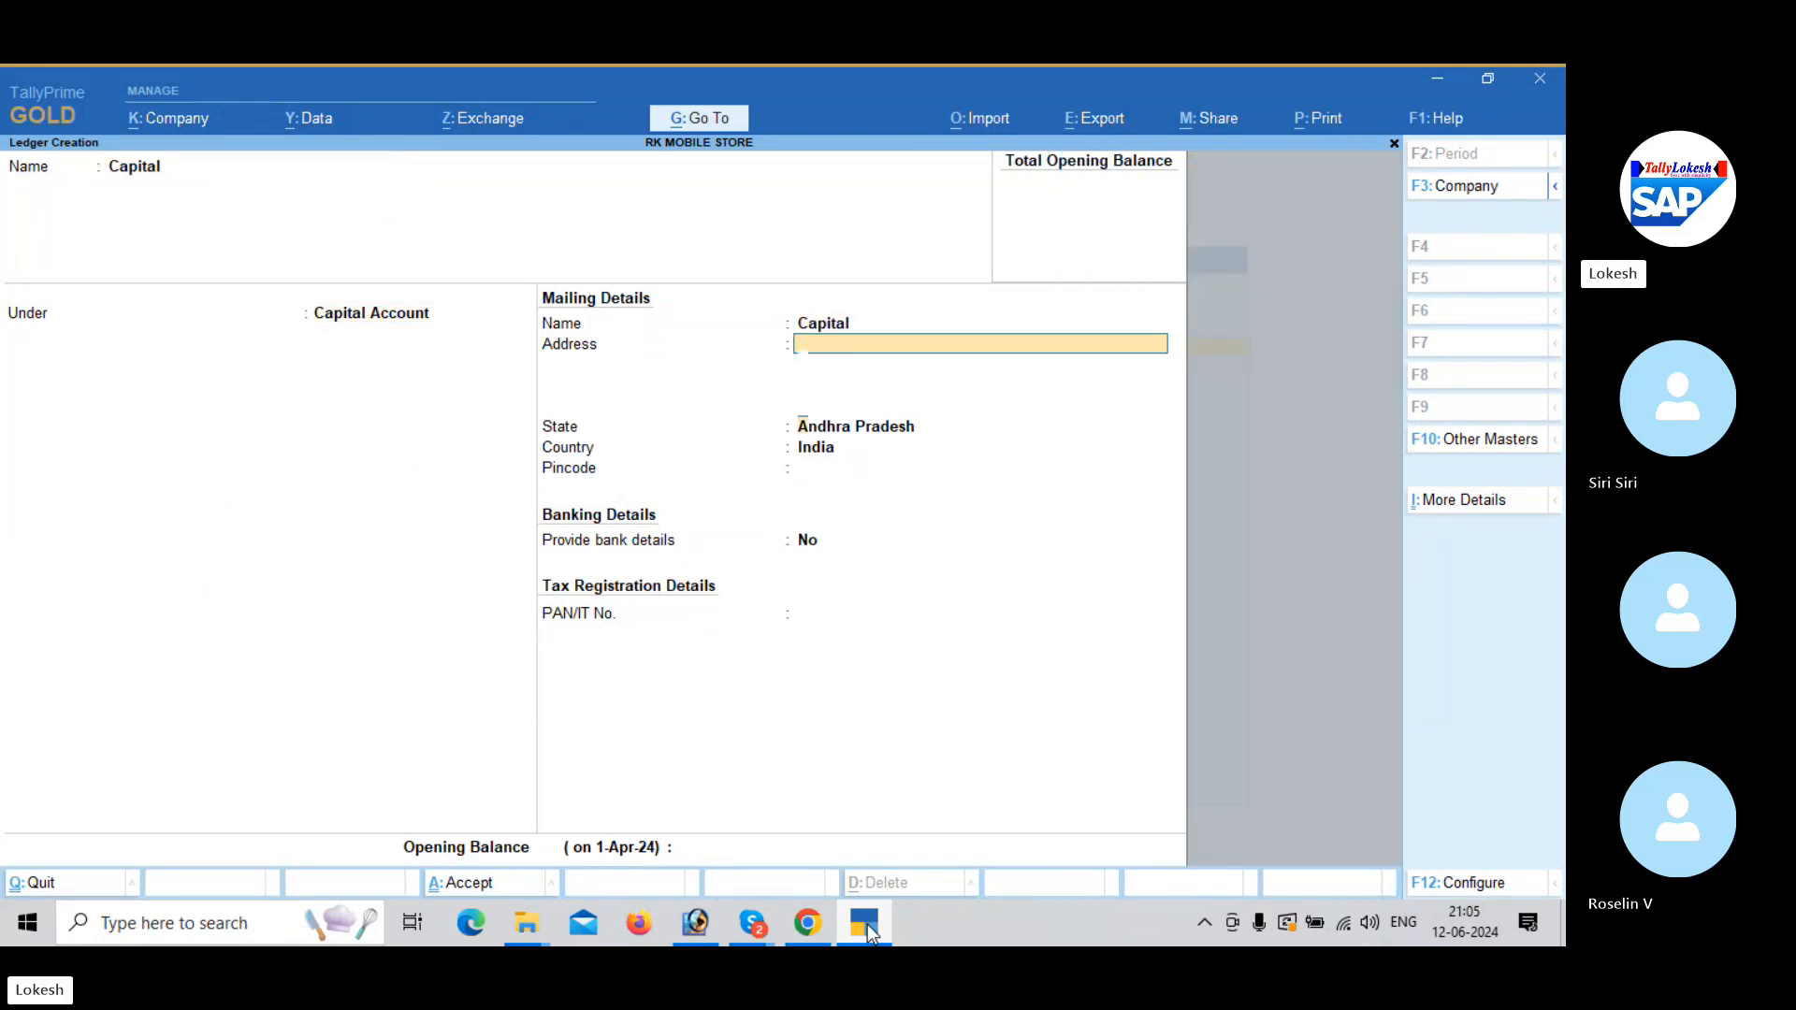
{"action": "key", "text": "Return"}
{"action": "key", "text": "Return"}
{"action": "key", "text": "Return"}
{"action": "key", "text": "Return"}
{"action": "key", "text": "Return"}
{"action": "key", "text": "Return"}
{"action": "key", "text": "Return"}
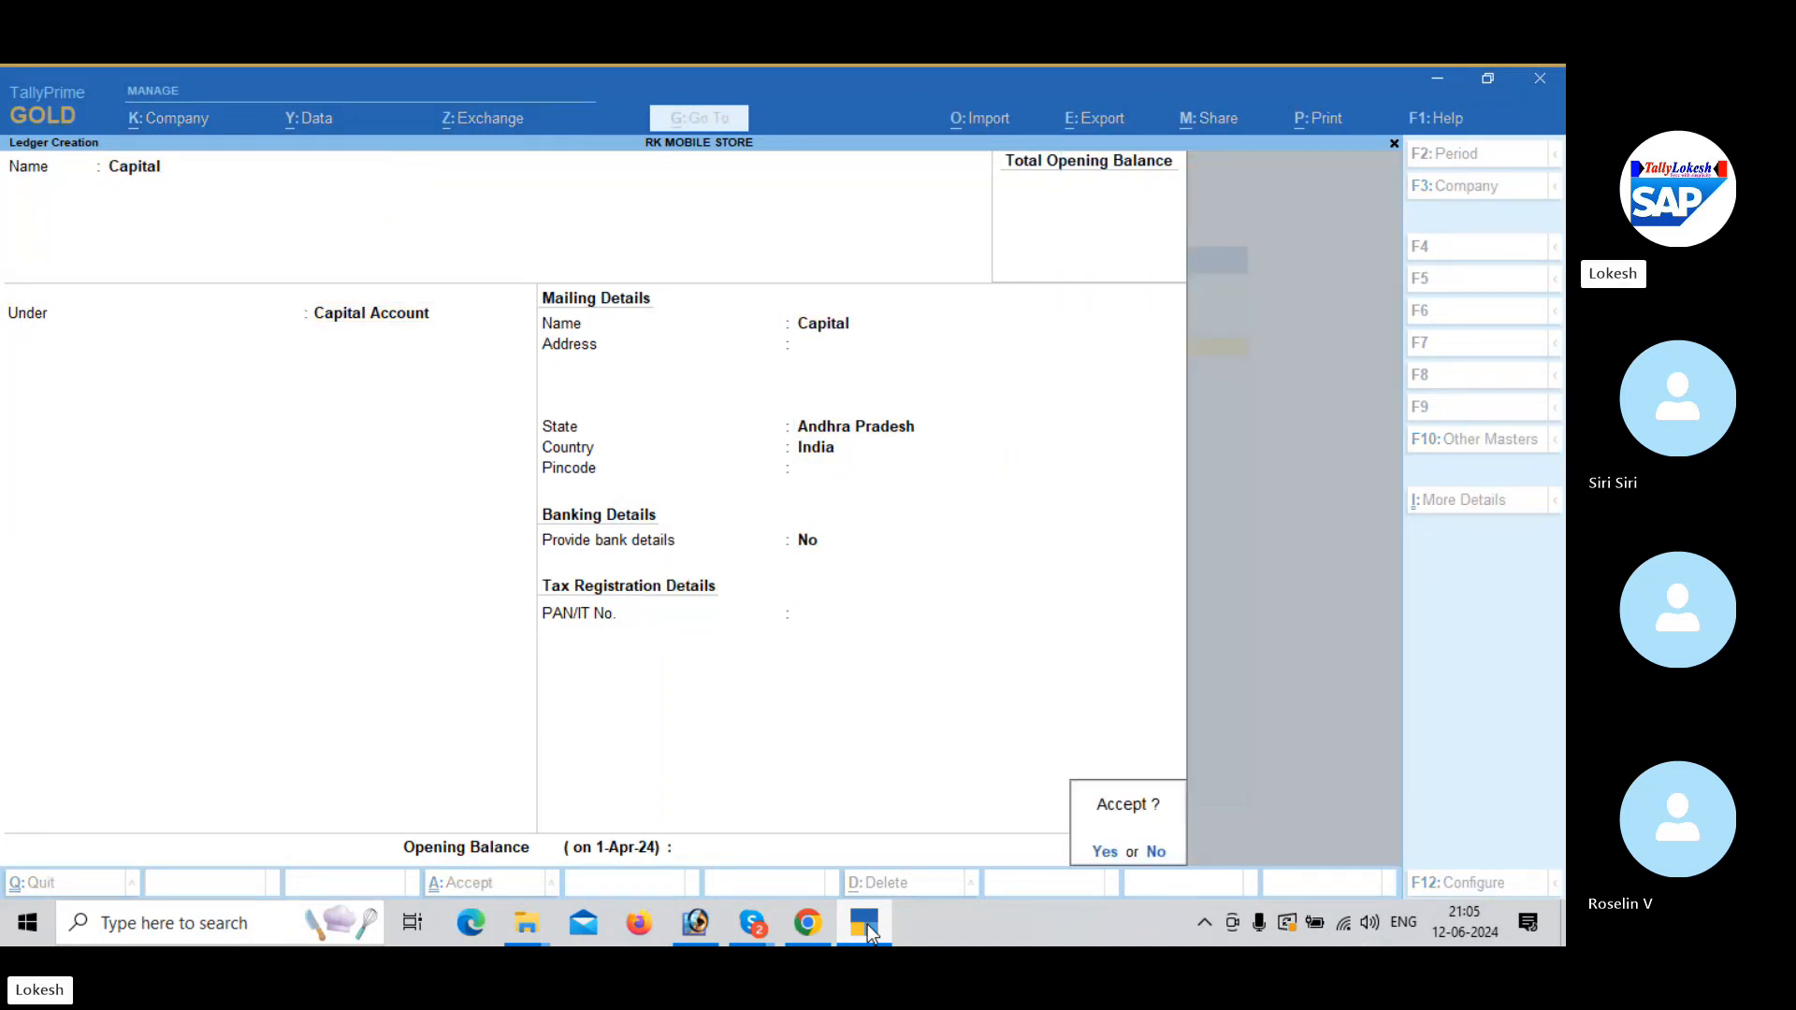
{"action": "key", "text": "Return"}
Name the next ledger Sbi Bank and place it under the Bank Accounts group.
{"action": "type", "text": "Sbi"}
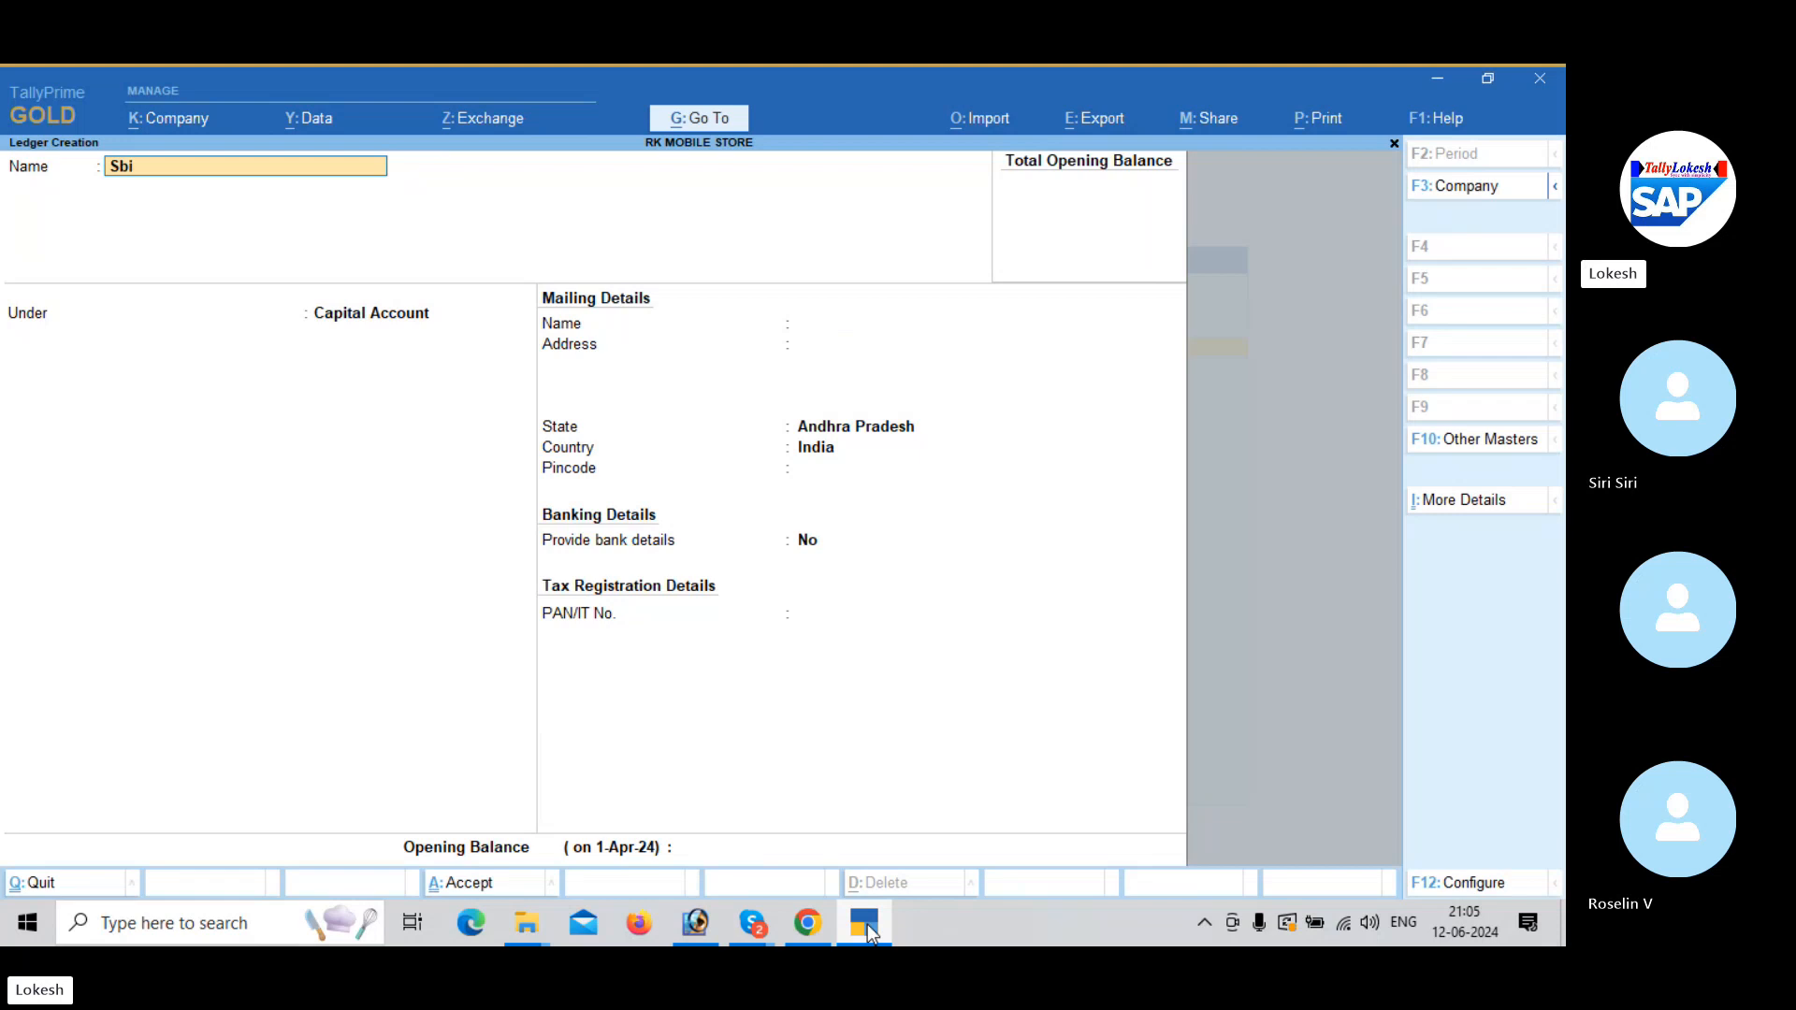
{"action": "type", "text": " Bank"}
{"action": "key", "text": "Return"}
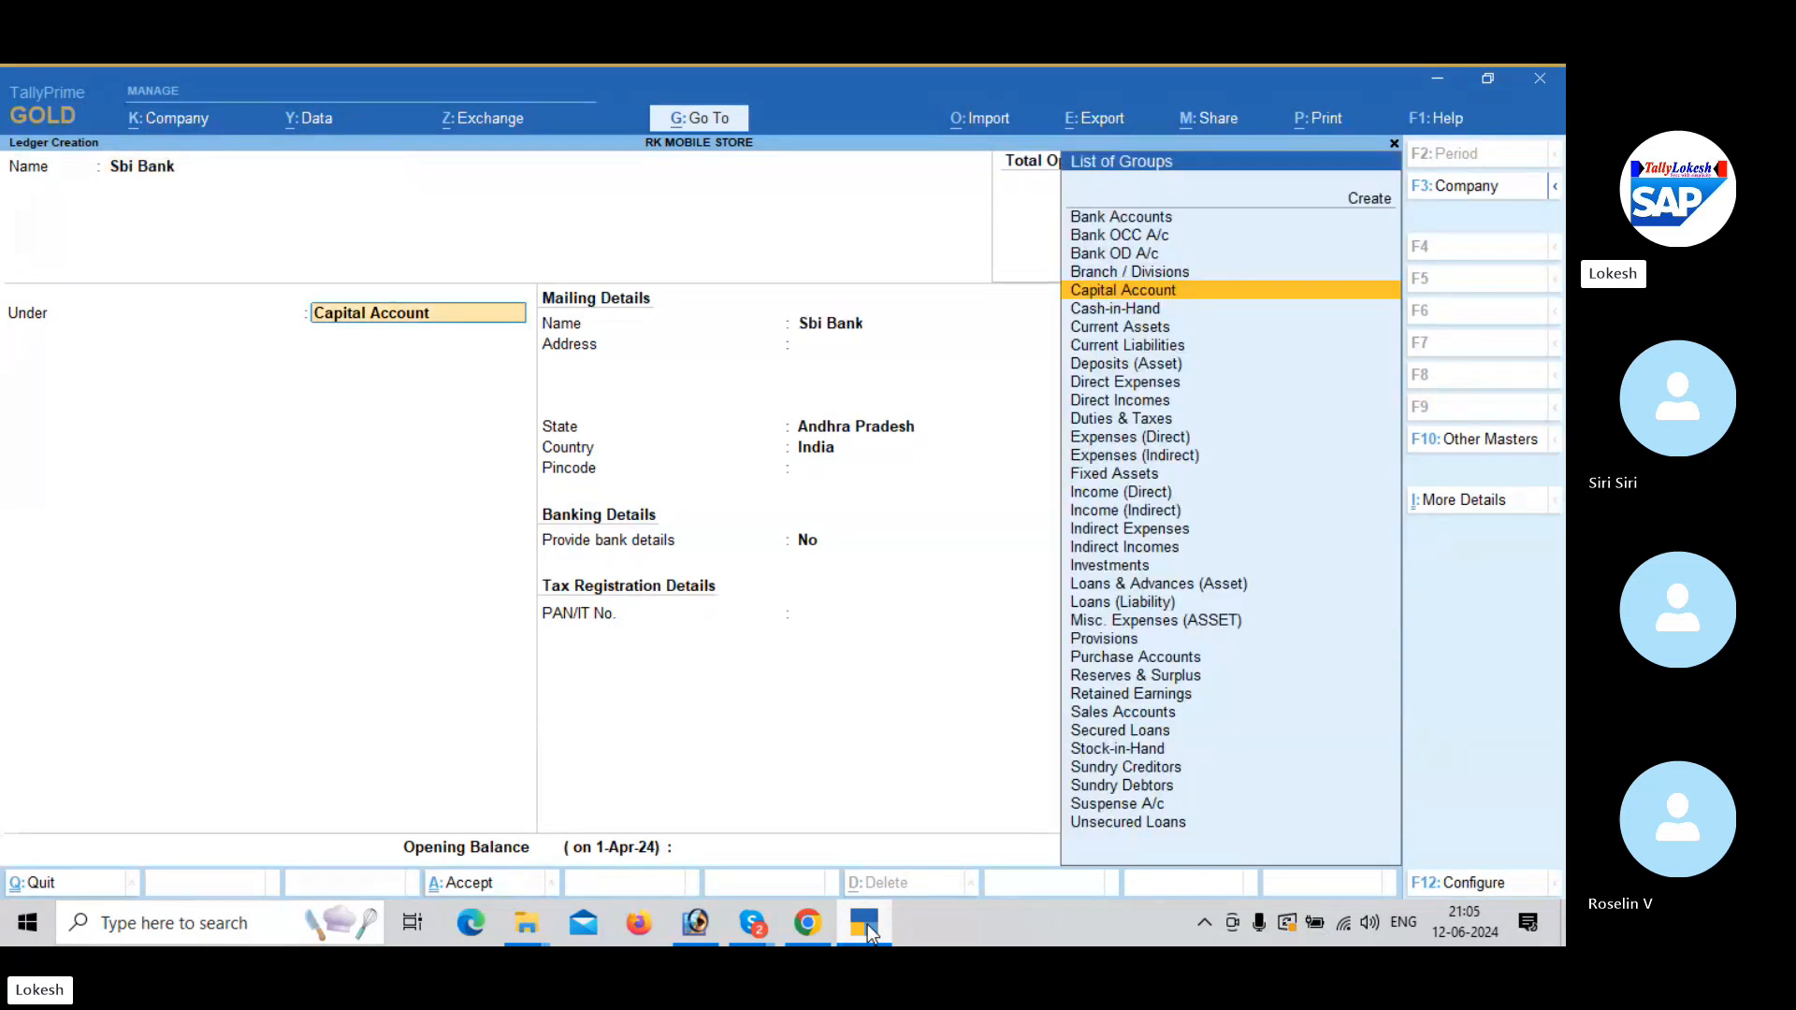
{"action": "type", "text": "Ba"}
{"action": "key", "text": "Return"}
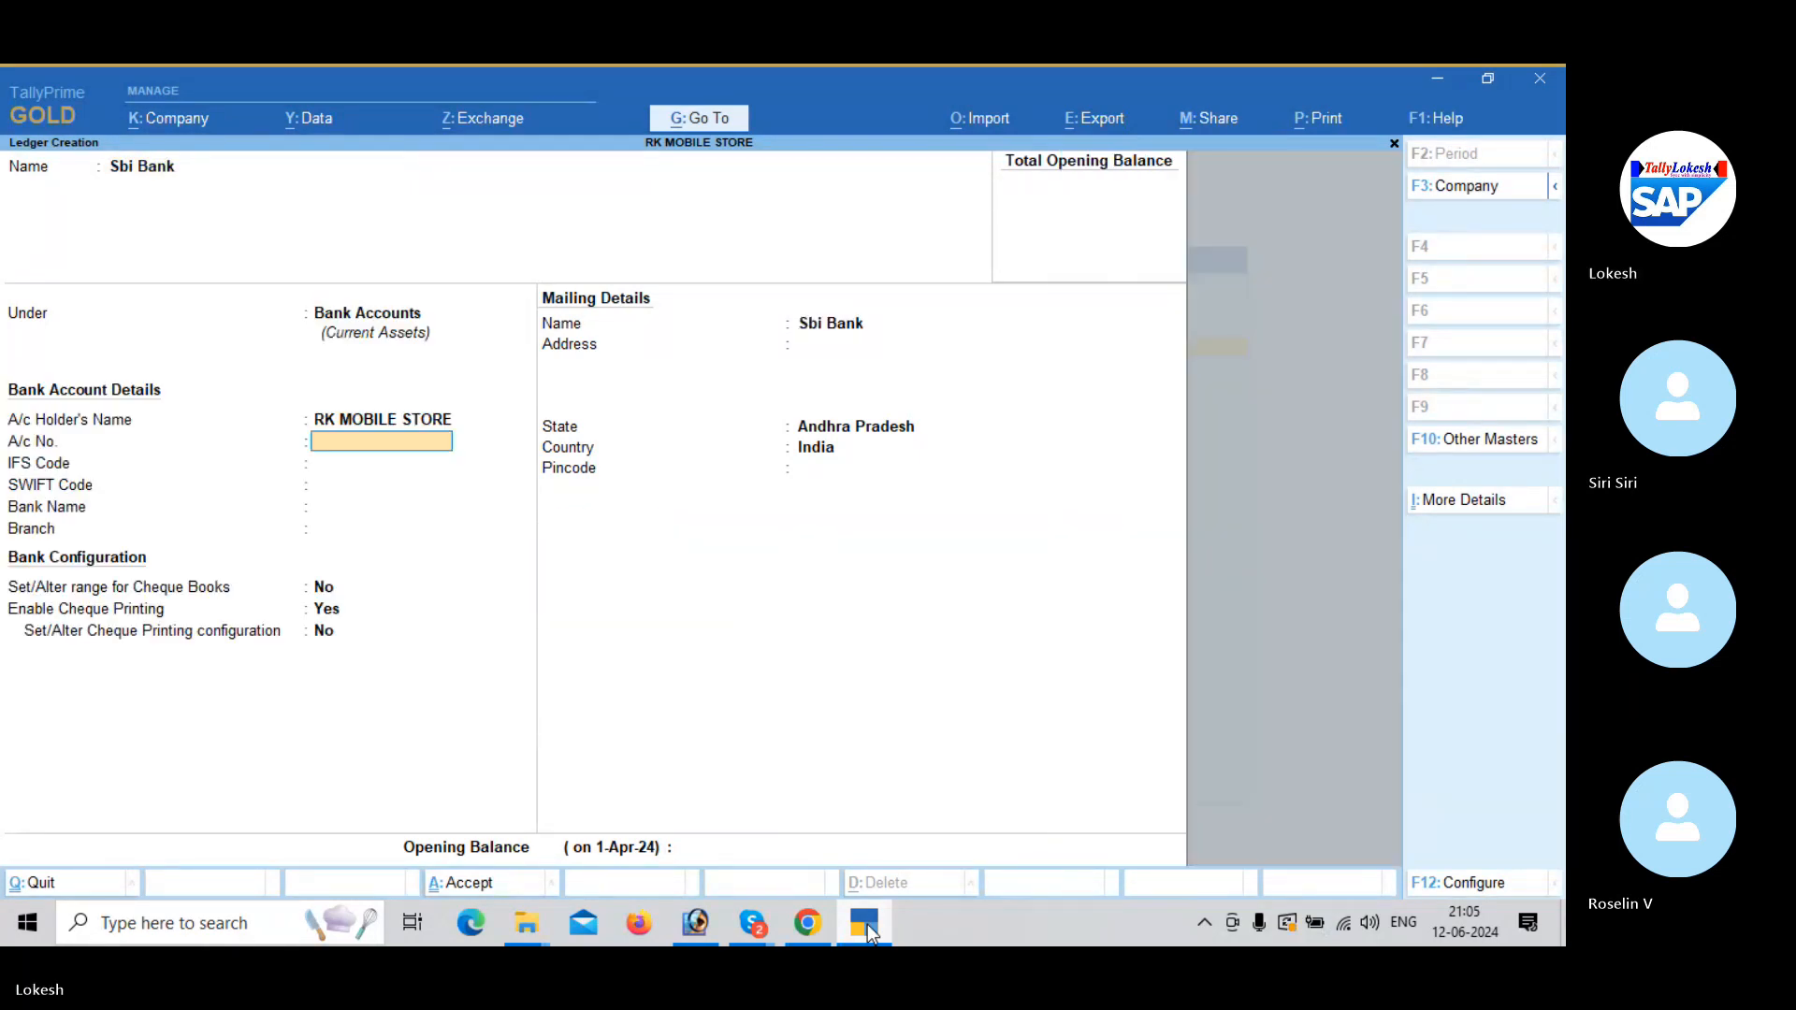
Leave the bank account fields blank with bank name Not Applicable, keep the default cheque and mailing settings, and save the Sbi Bank ledger.
{"action": "key", "text": "Return"}
{"action": "key", "text": "Return"}
{"action": "key", "text": "Return"}
{"action": "key", "text": "Return"}
{"action": "key", "text": "Return"}
{"action": "key", "text": "Return"}
{"action": "key", "text": "Return"}
{"action": "key", "text": "Return"}
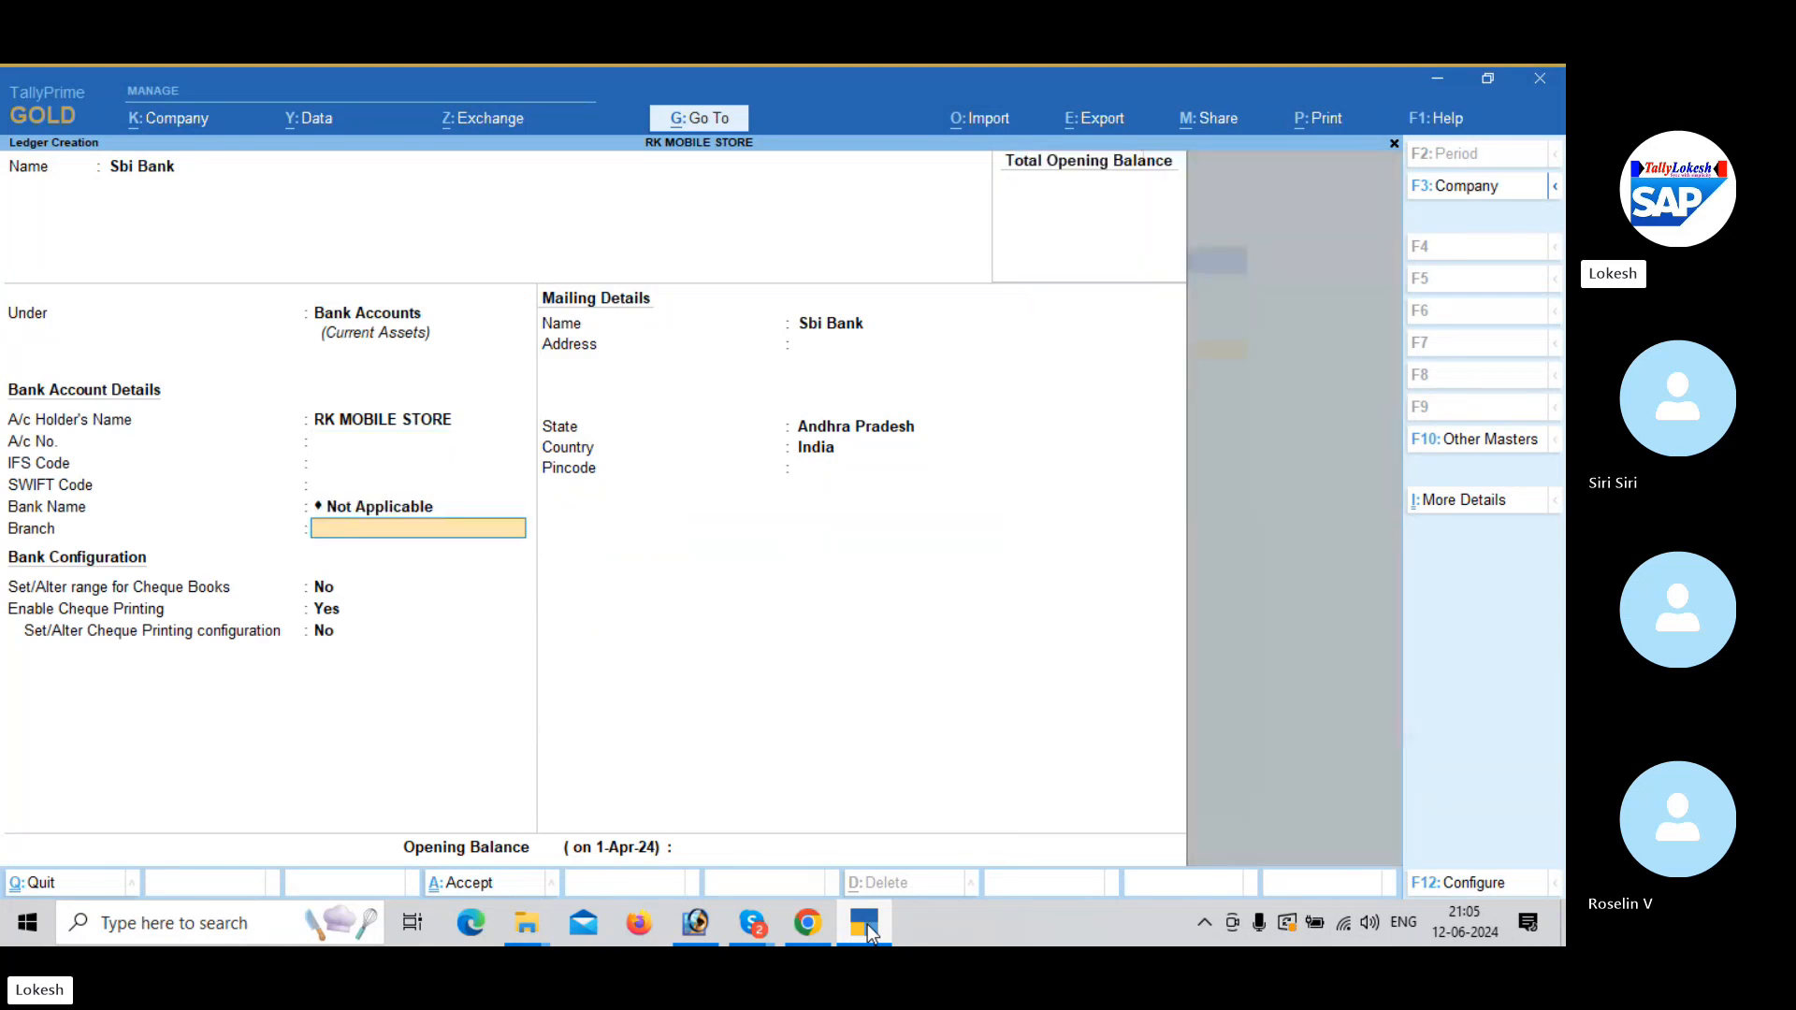
{"action": "key", "text": "Return"}
{"action": "key", "text": "Return"}
{"action": "key", "text": "Return"}
{"action": "key", "text": "Return"}
{"action": "key", "text": "Return"}
{"action": "key", "text": "Return"}
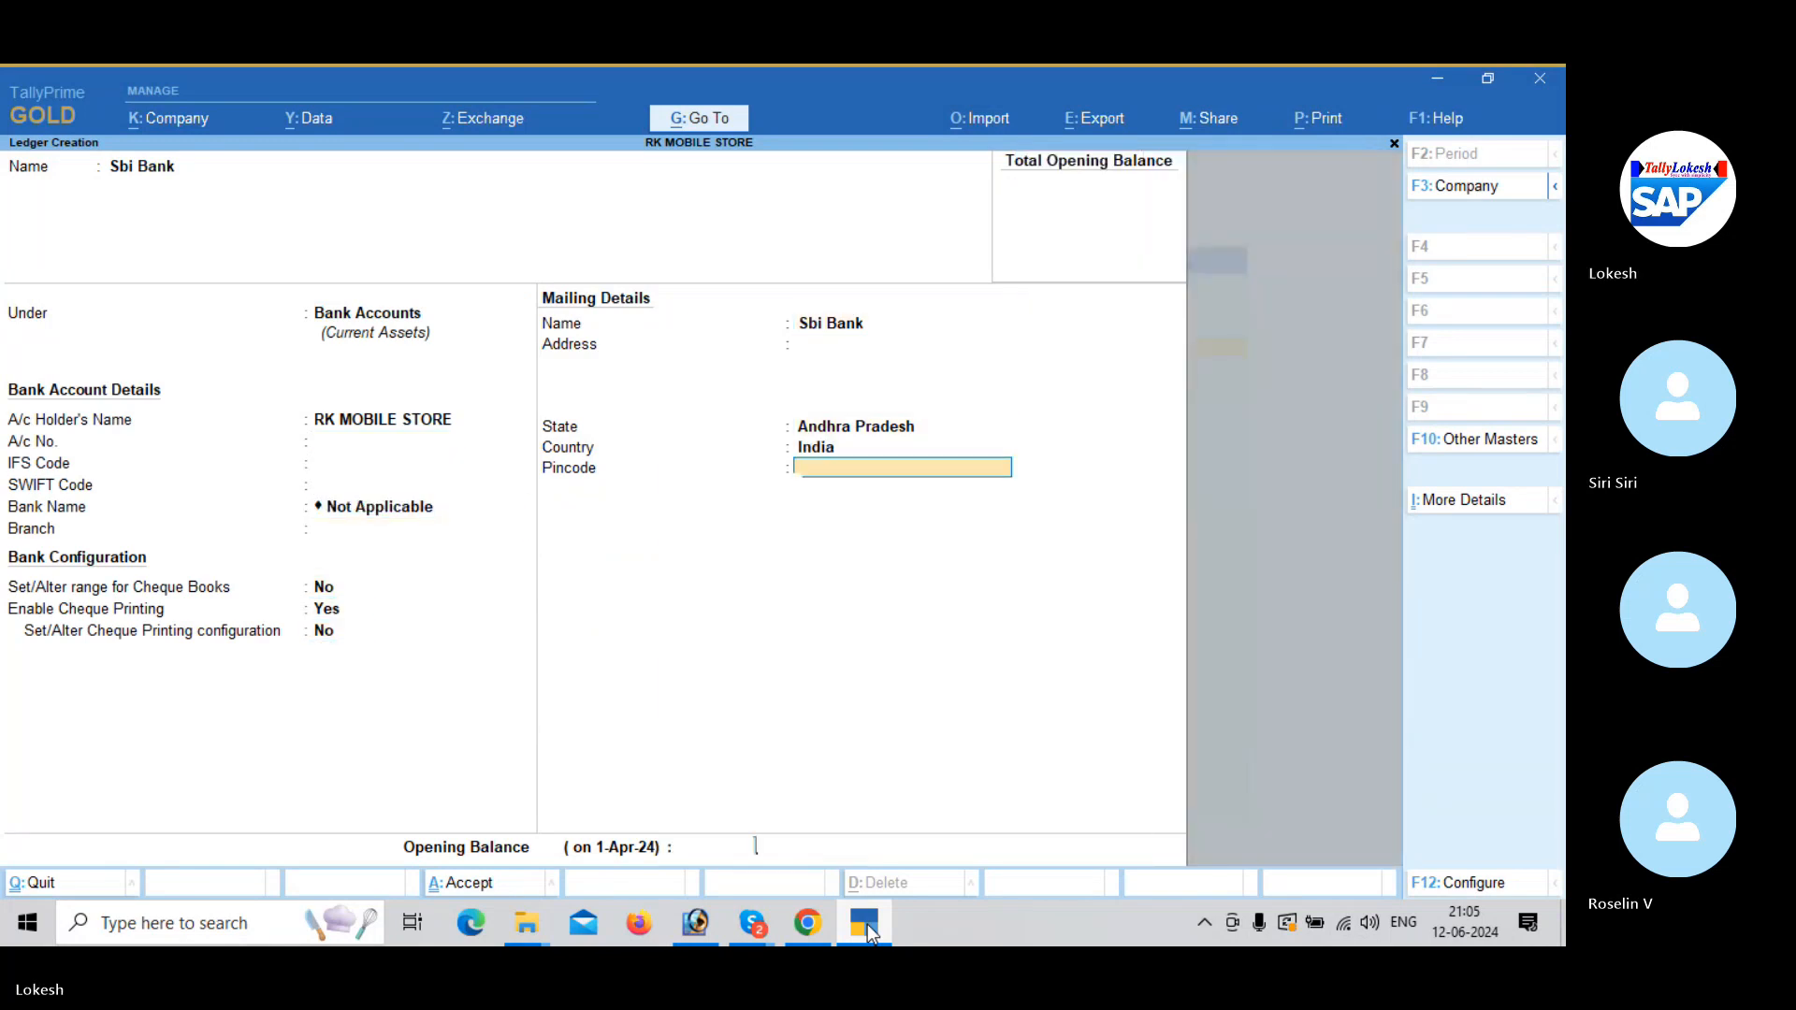
{"action": "key", "text": "Return"}
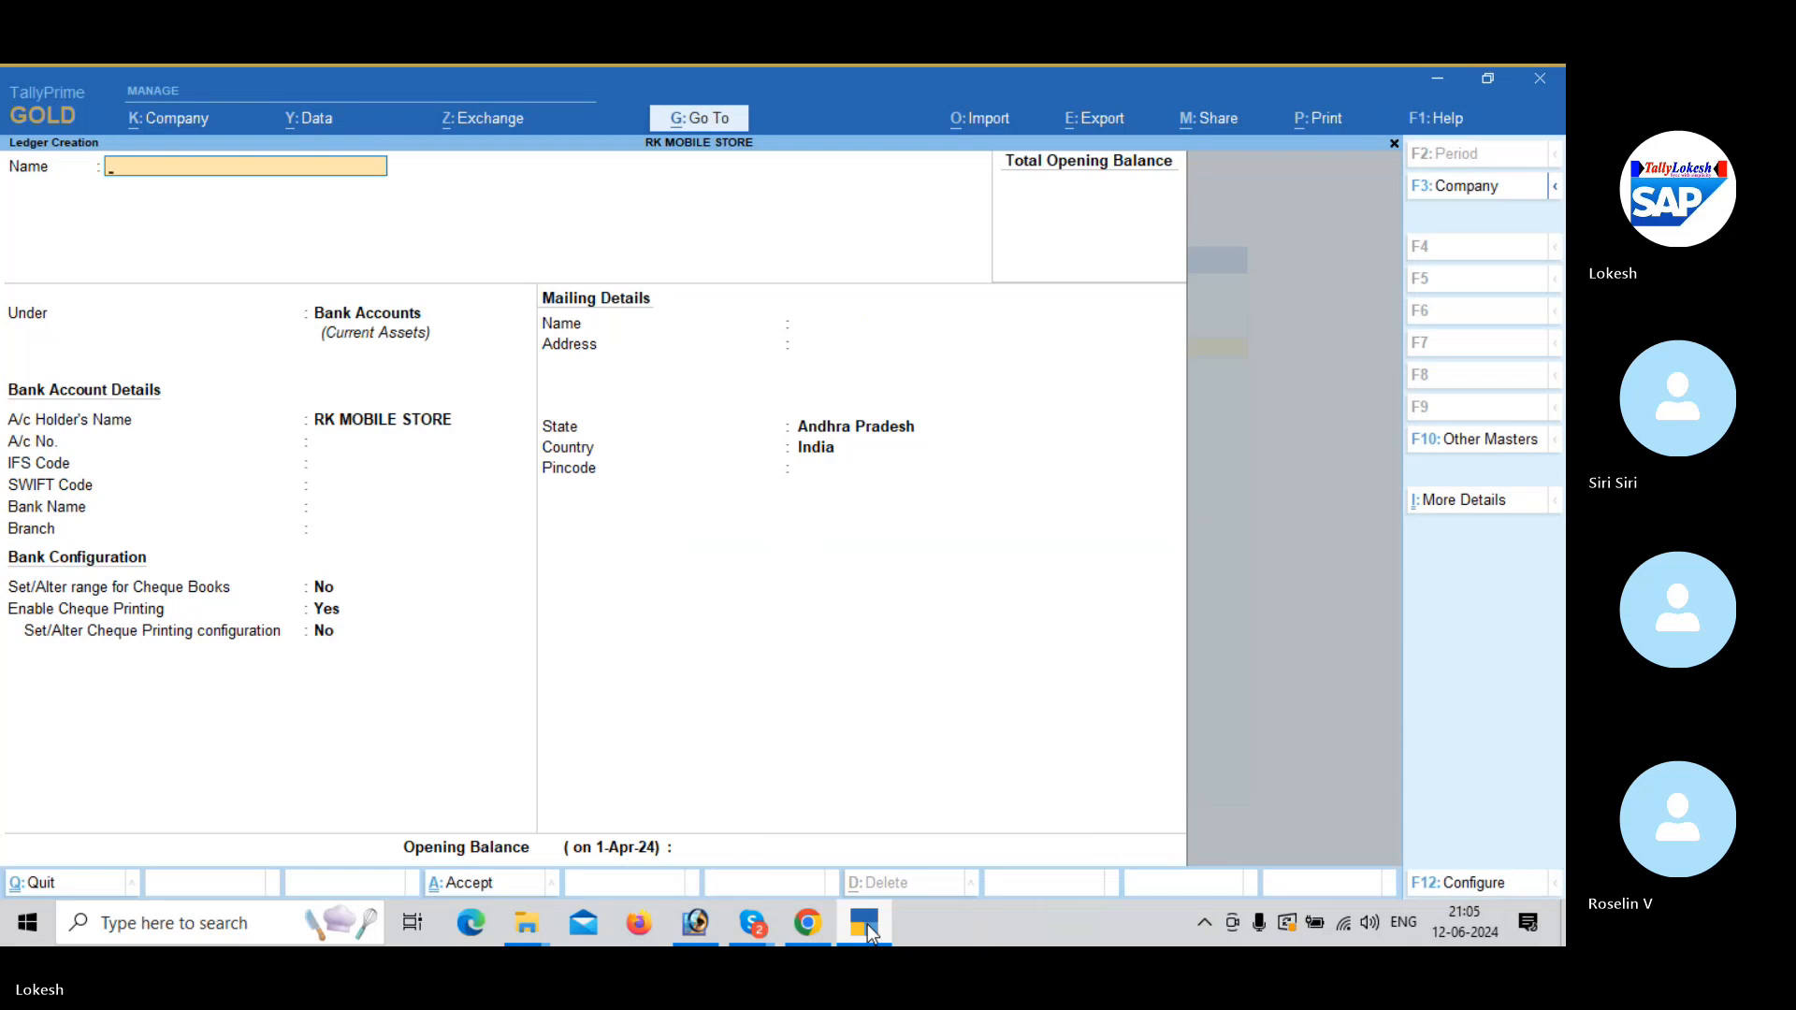
Create the ledger Purchase under Purchase Accounts, with type of ledger Not Applicable and no opening balance.
{"action": "type", "text": "Purchase"}
{"action": "key", "text": "Return"}
{"action": "type", "text": "Pu"}
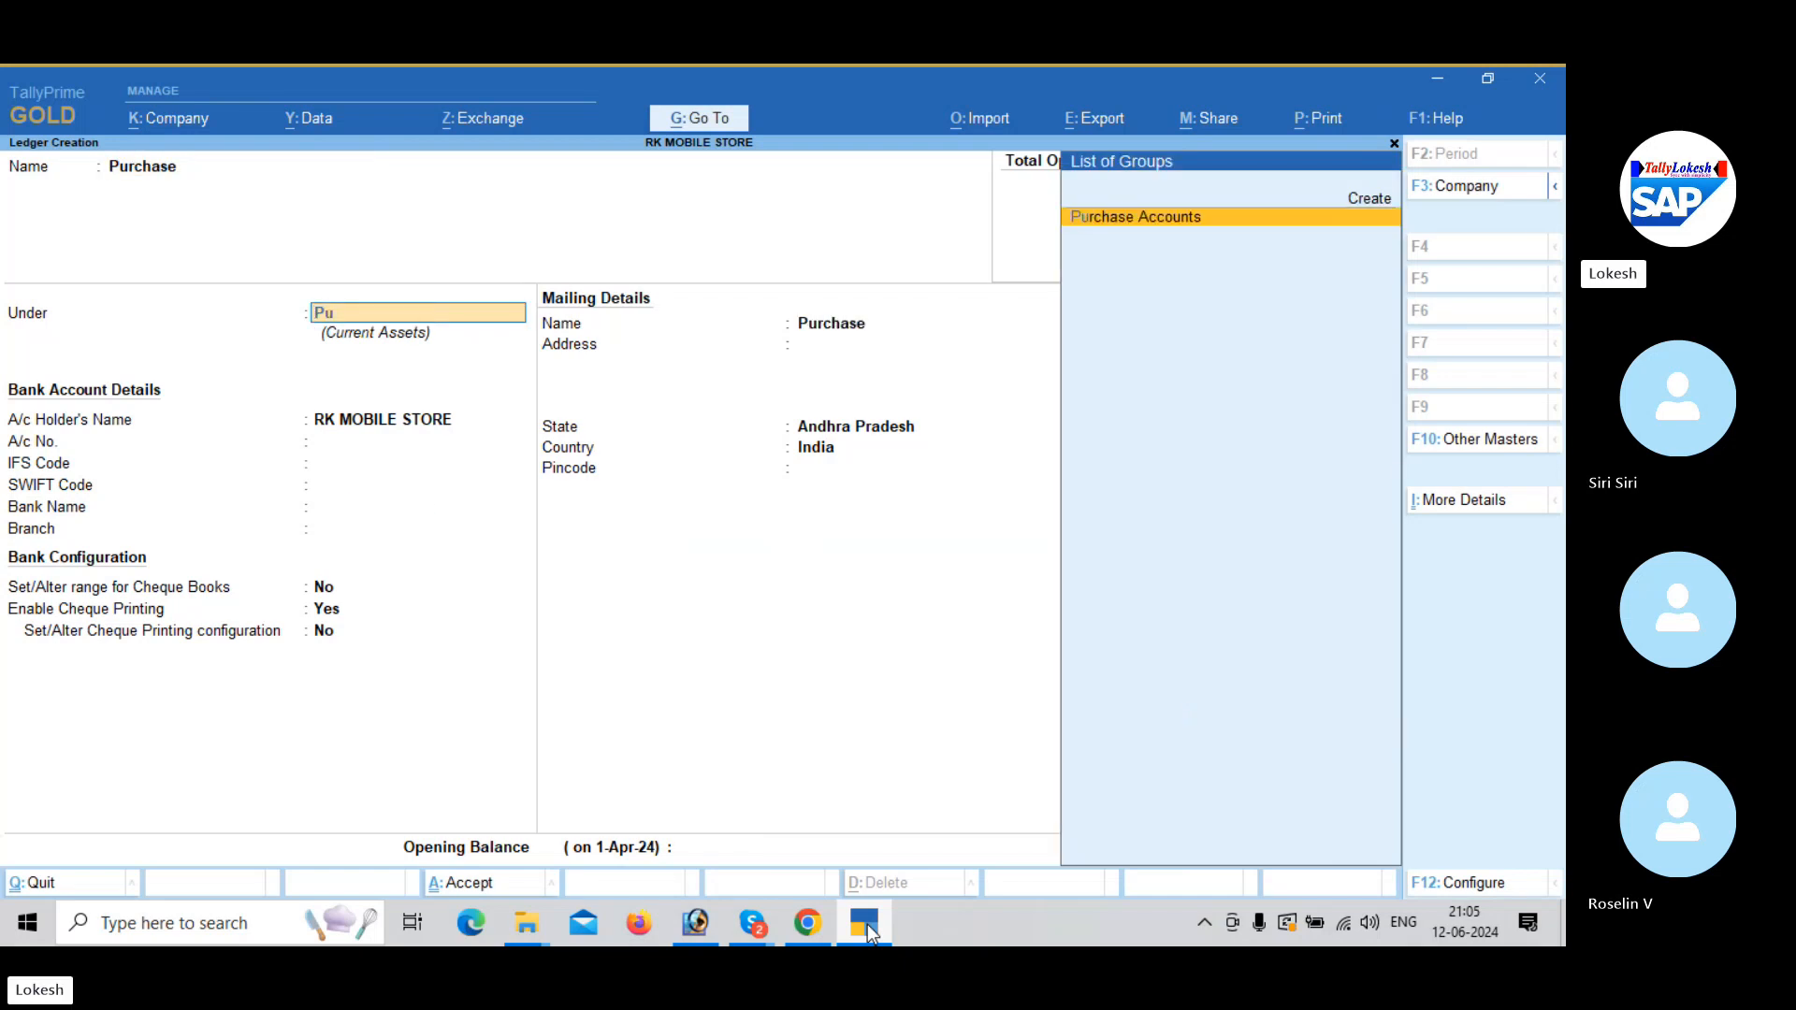
{"action": "key", "text": "Return"}
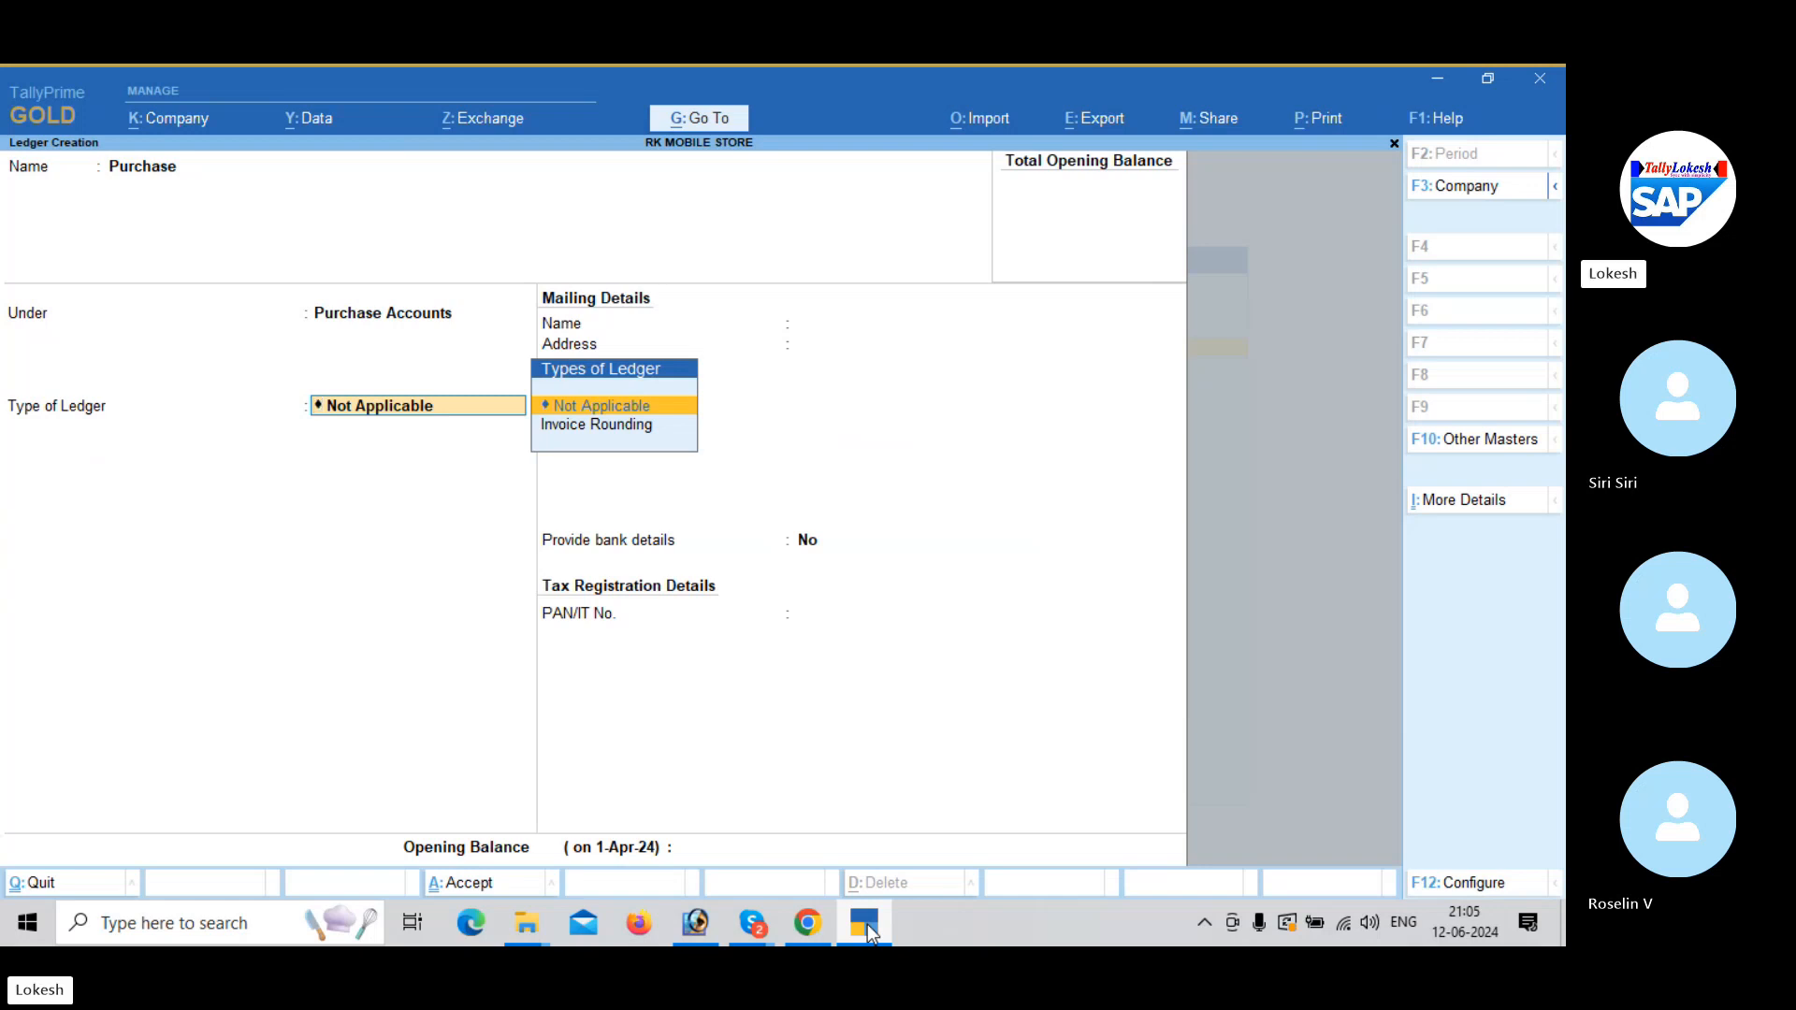
{"action": "key", "text": "Return"}
{"action": "key", "text": "Return"}
{"action": "key", "text": "Return"}
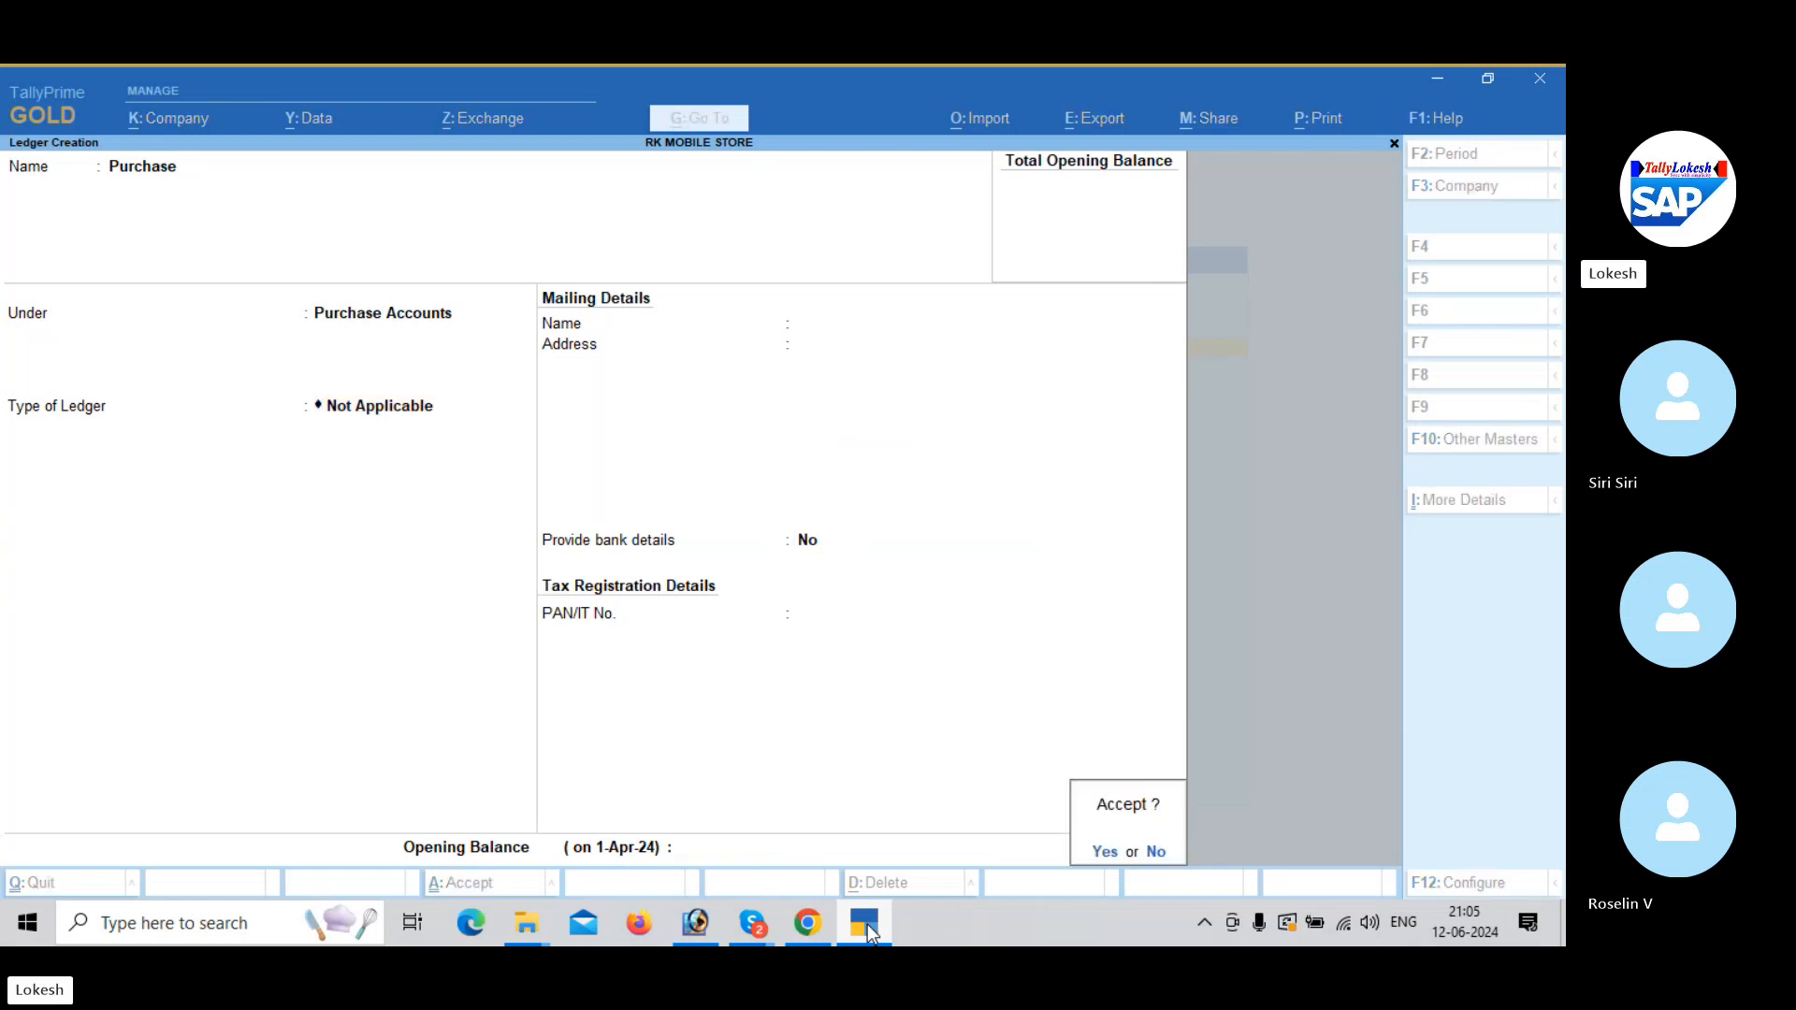
{"action": "key", "text": "Return"}
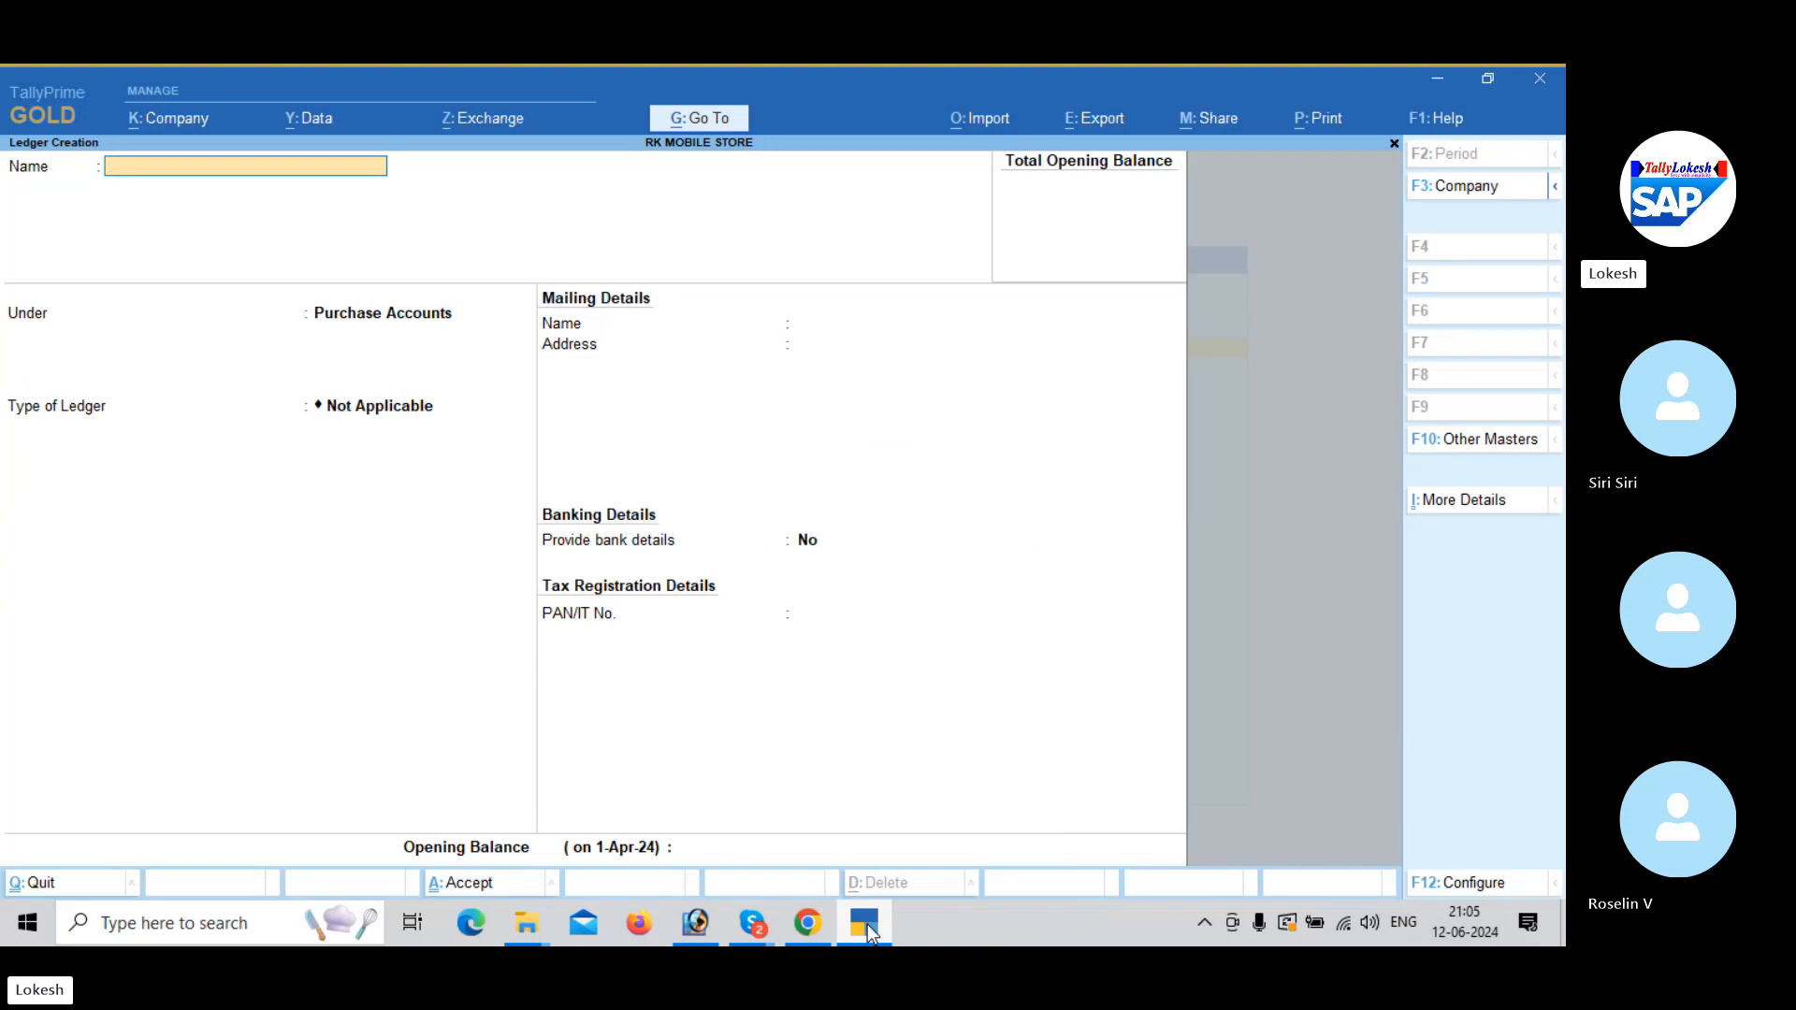
Create the ledger Balu Mobile Store under Sundry Creditors, keeping the default mailing details and providing no bank details.
{"action": "type", "text": "Balu Mobile"}
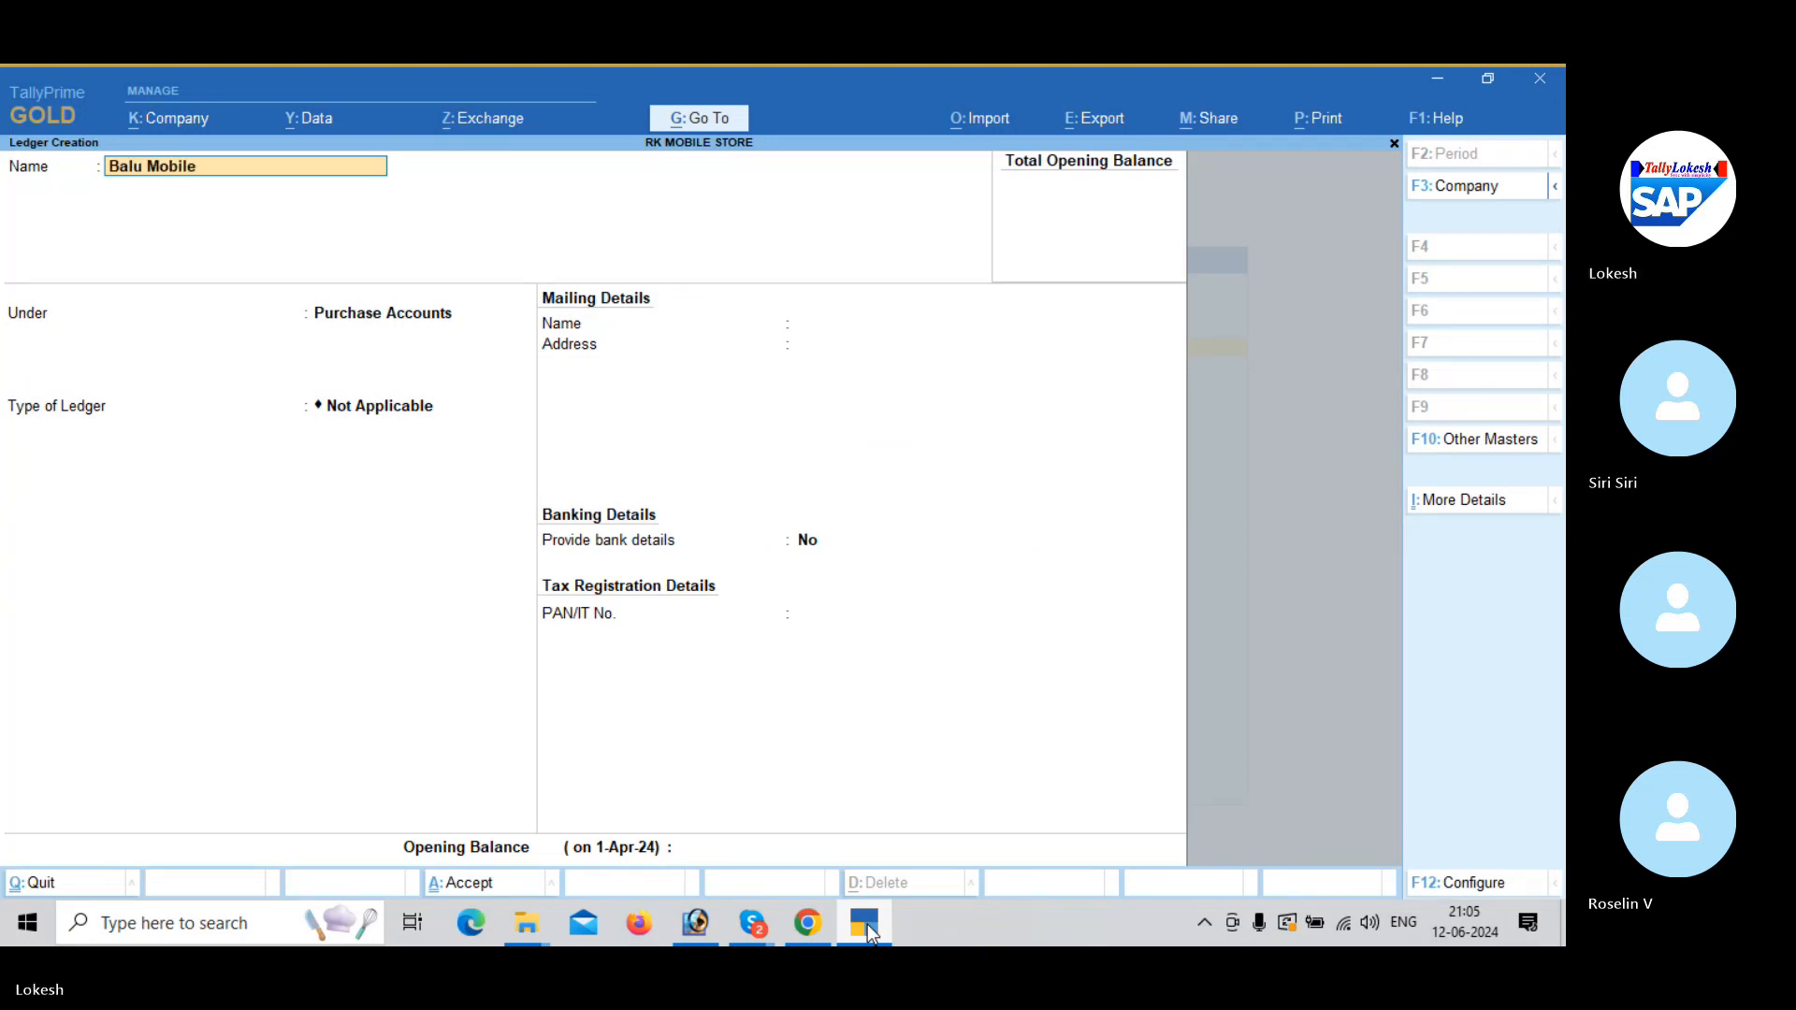
{"action": "type", "text": " Store"}
{"action": "key", "text": "Return"}
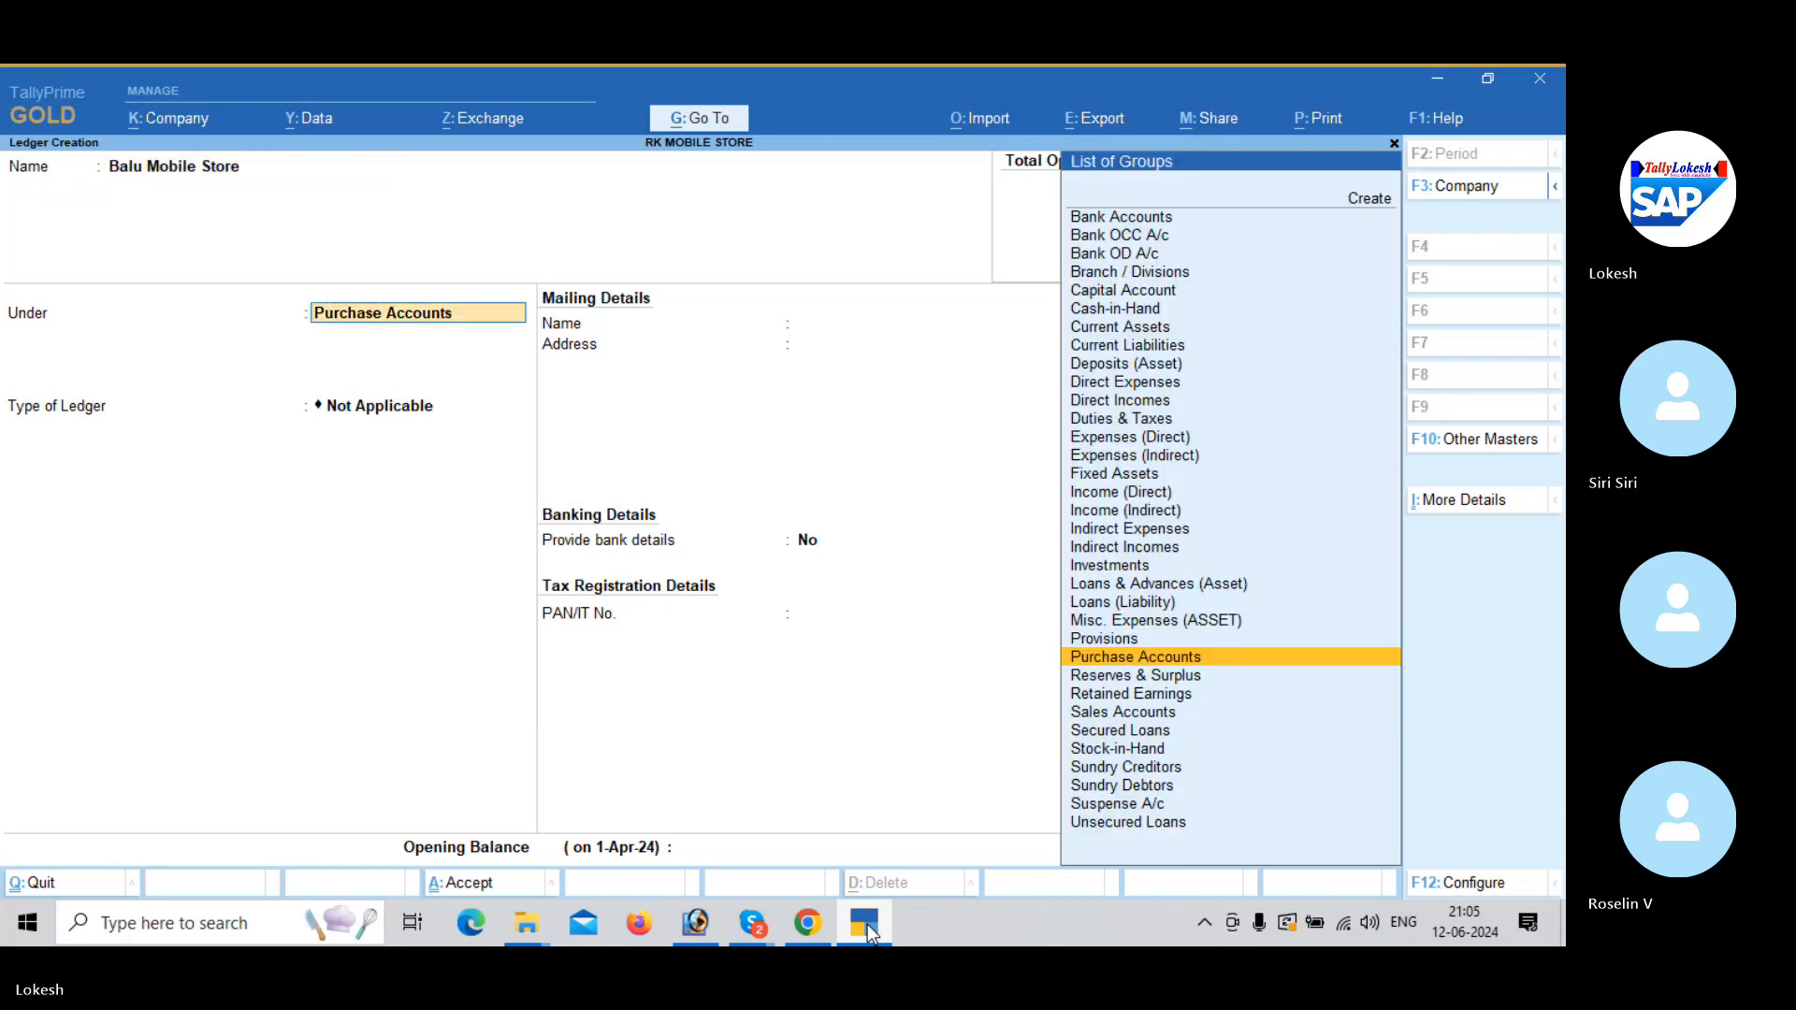
{"action": "type", "text": "sun"}
{"action": "key", "text": "Return"}
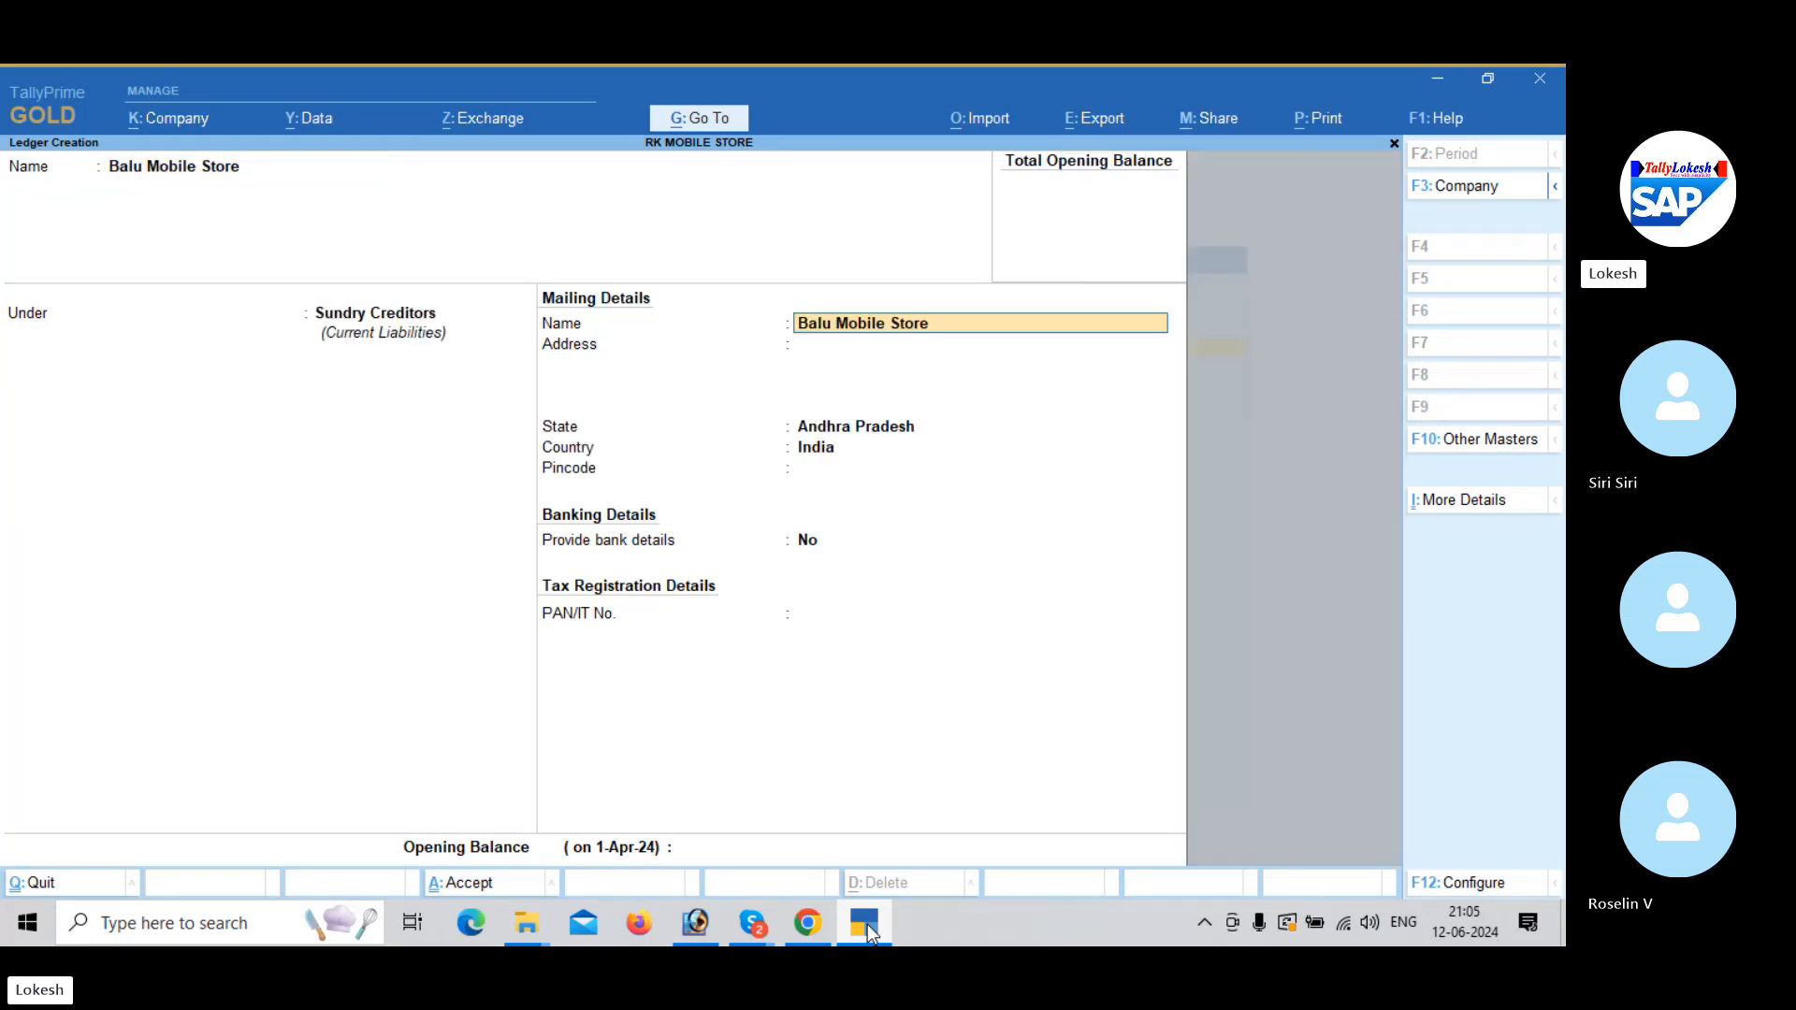
{"action": "key", "text": "Return"}
{"action": "key", "text": "Return"}
{"action": "key", "text": "Return"}
{"action": "key", "text": "Return"}
{"action": "key", "text": "Return"}
{"action": "key", "text": "Return"}
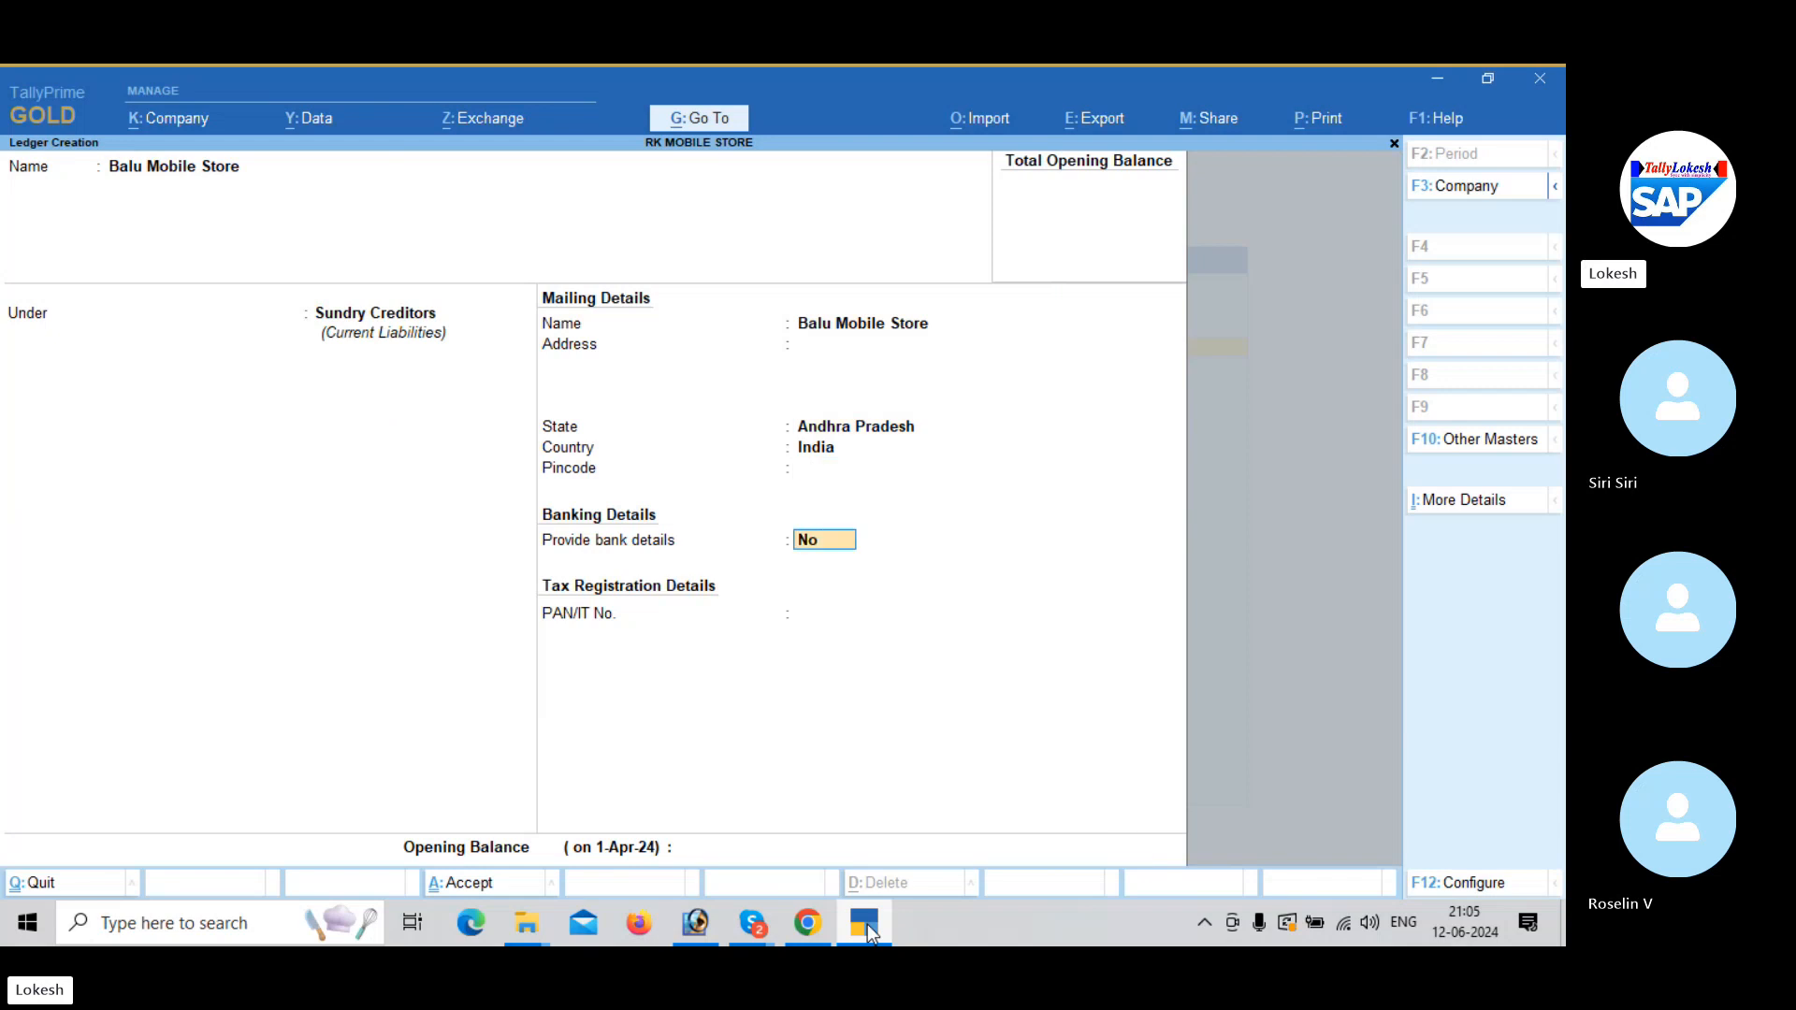
{"action": "key", "text": "Return"}
{"action": "key", "text": "Return"}
Create the ledger Sales under Sales Accounts, with type of ledger Not Applicable and no opening balance.
{"action": "type", "text": "Sa"}
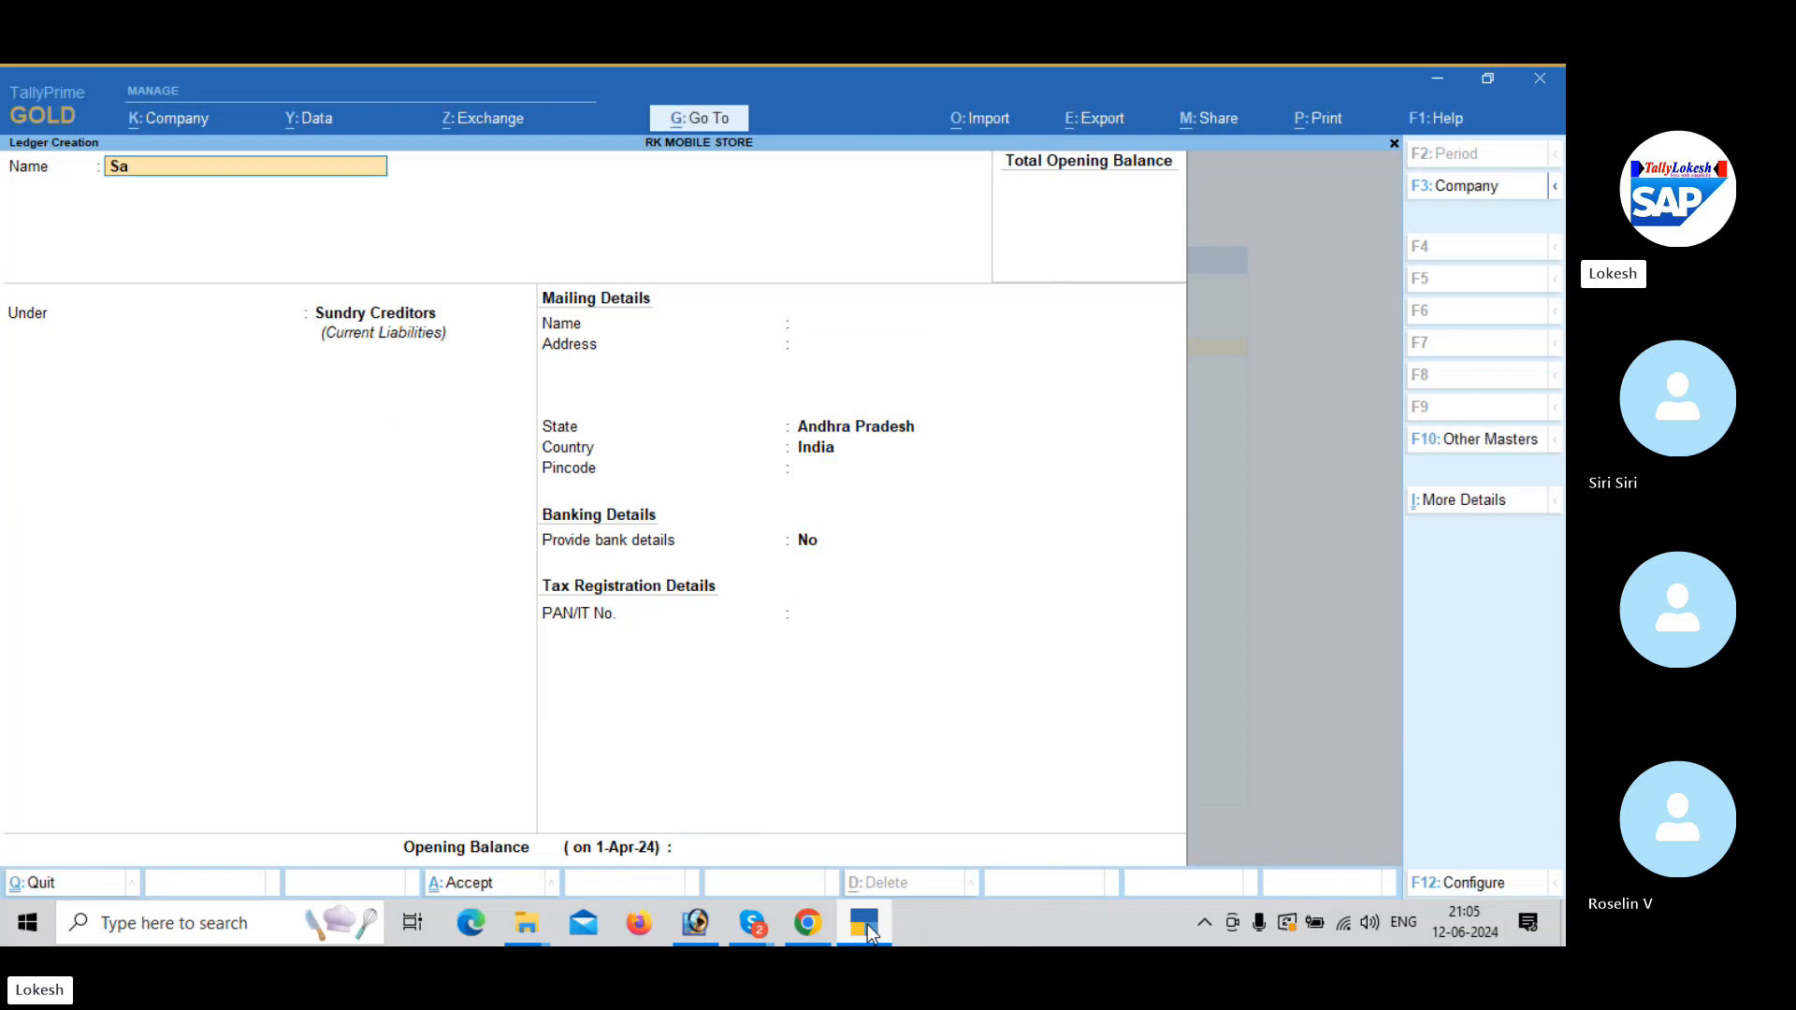
{"action": "type", "text": "les"}
{"action": "key", "text": "Return"}
{"action": "type", "text": "S"}
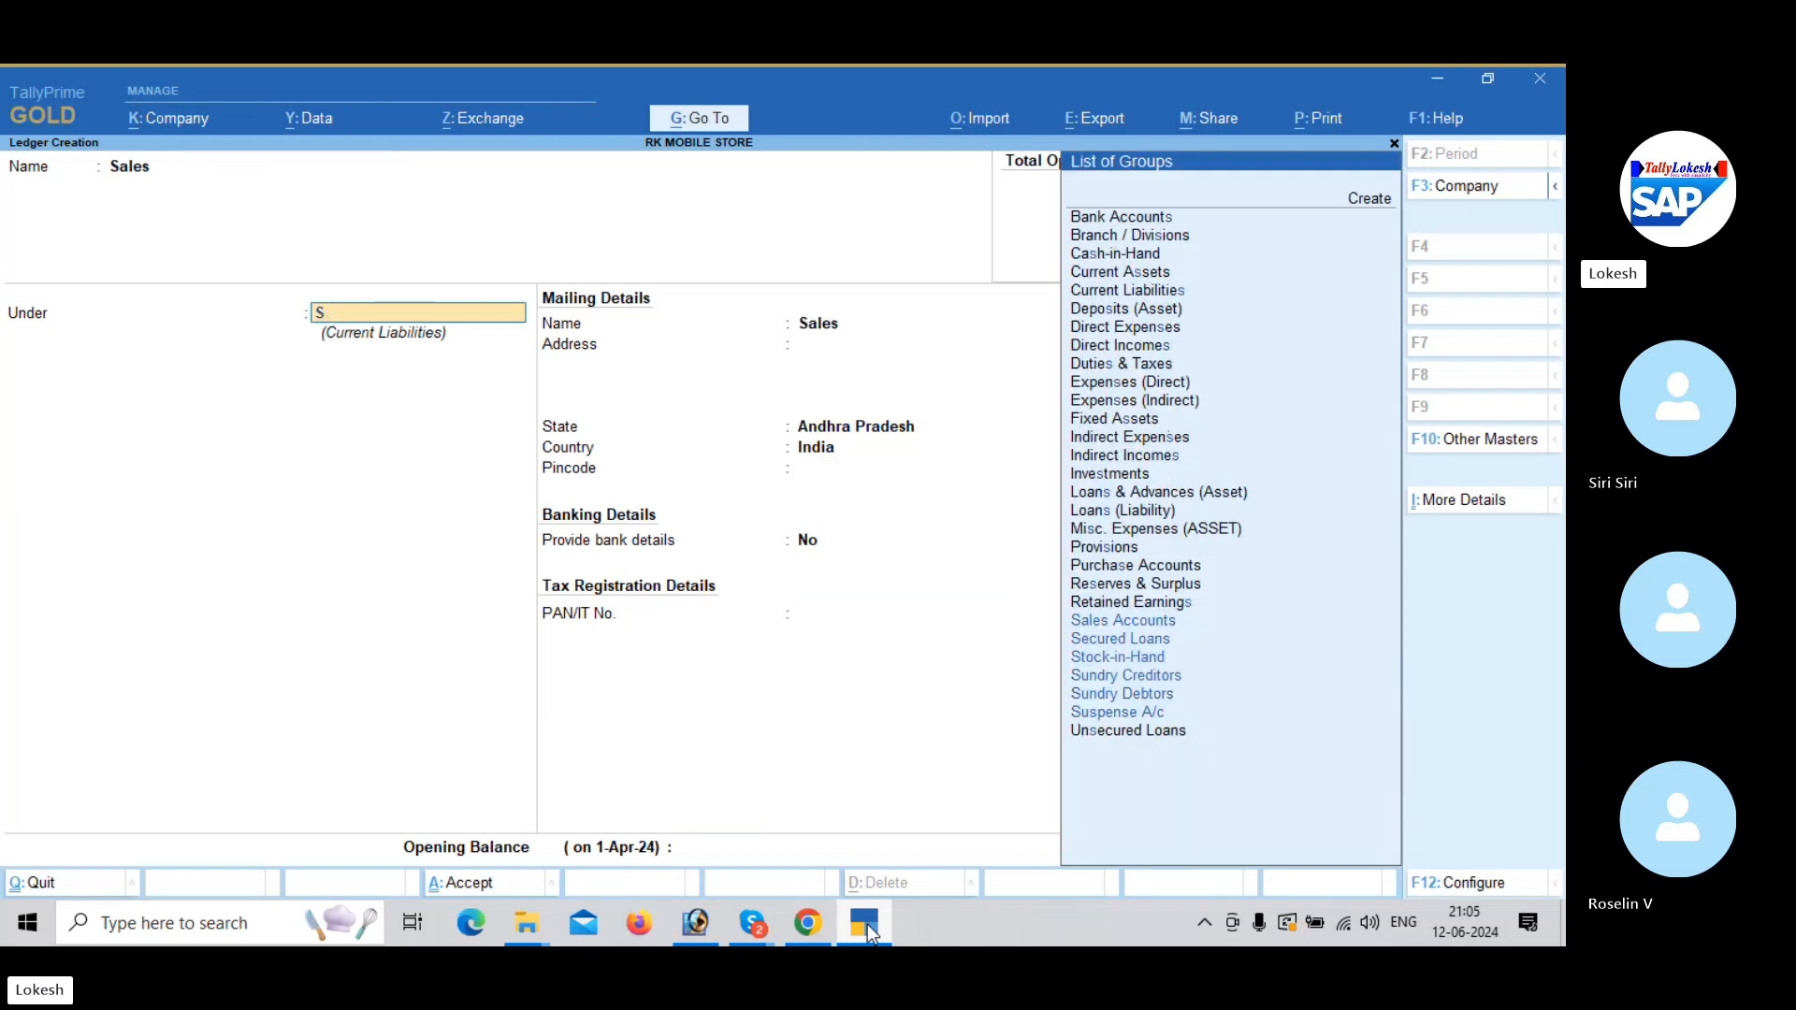
{"action": "key", "text": "Return"}
{"action": "key", "text": "Return"}
{"action": "key", "text": "Return"}
{"action": "key", "text": "Return"}
{"action": "key", "text": "Return"}
{"action": "key", "text": "Return"}
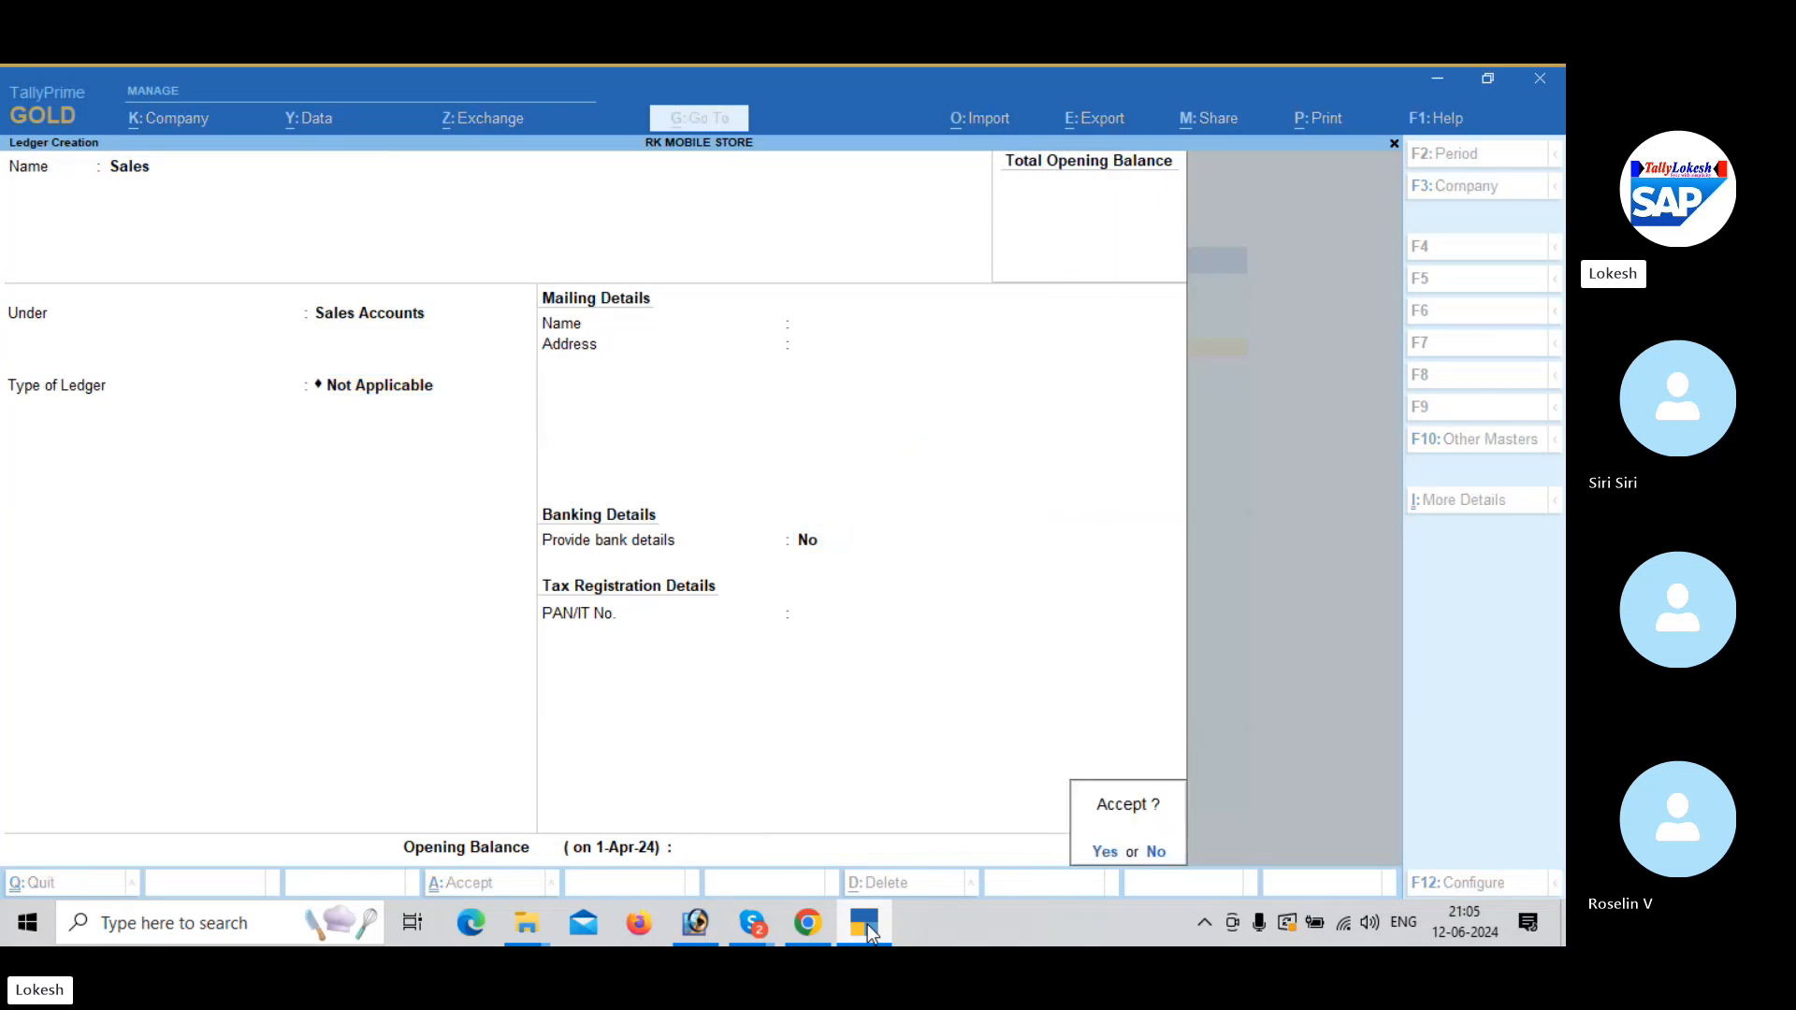
{"action": "key", "text": "Return"}
Create the ledger Kamal Mobile Store under Sundry Debtors, keeping the default mailing details and providing no bank details.
{"action": "type", "text": "Kama"}
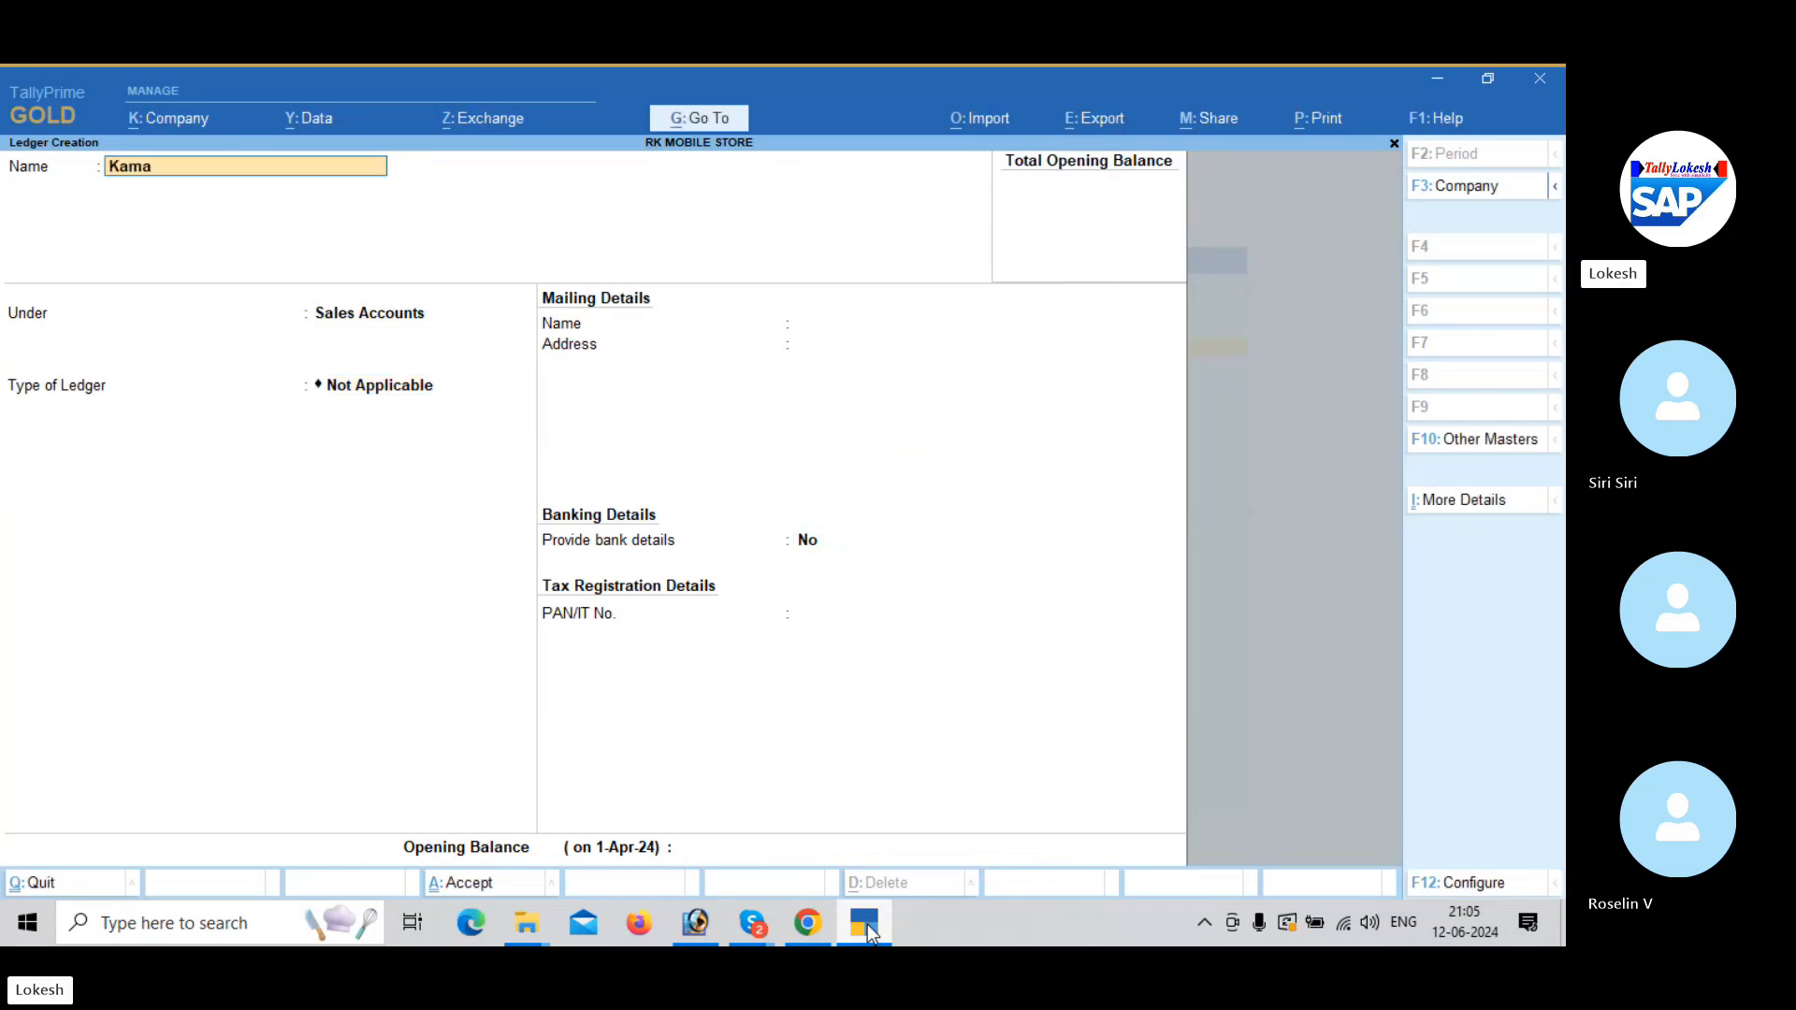
{"action": "type", "text": "l Mobile Store"}
{"action": "key", "text": "Return"}
{"action": "type", "text": "Sun"}
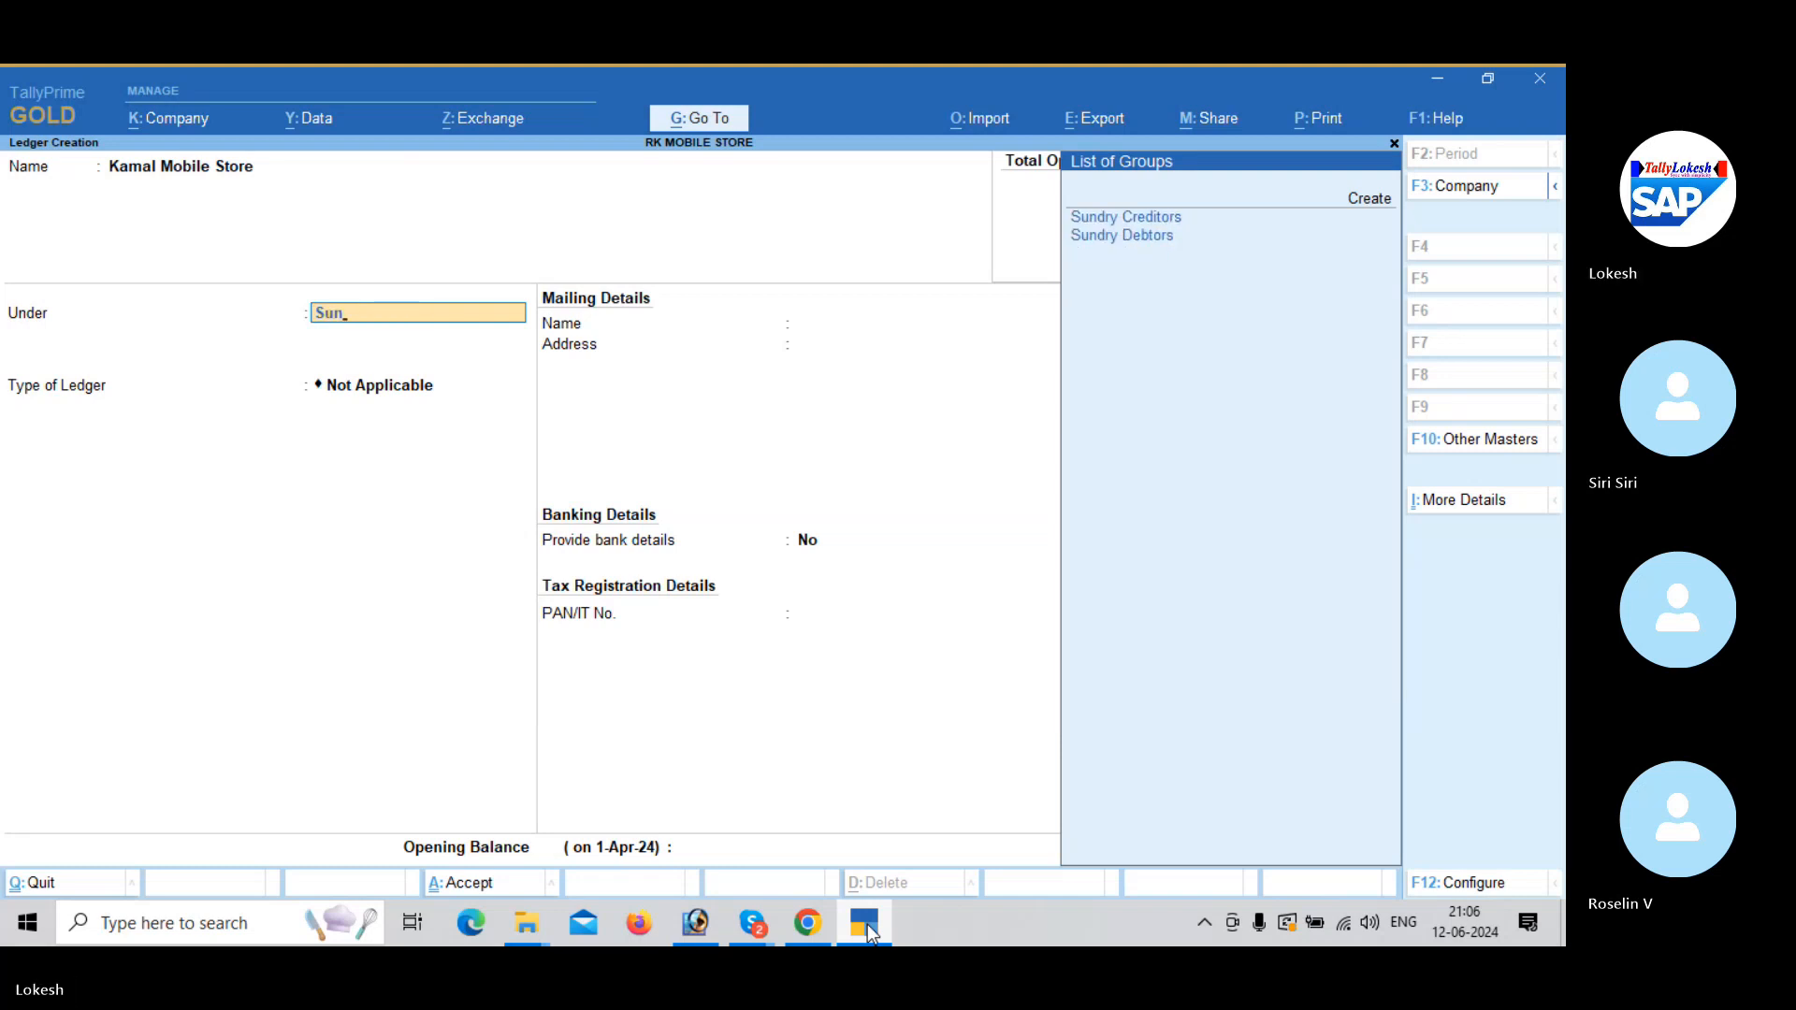
{"action": "key", "text": "Down"}
{"action": "key", "text": "Return"}
{"action": "key", "text": "Return"}
{"action": "key", "text": "Return"}
{"action": "key", "text": "Return"}
{"action": "key", "text": "Return"}
{"action": "key", "text": "Return"}
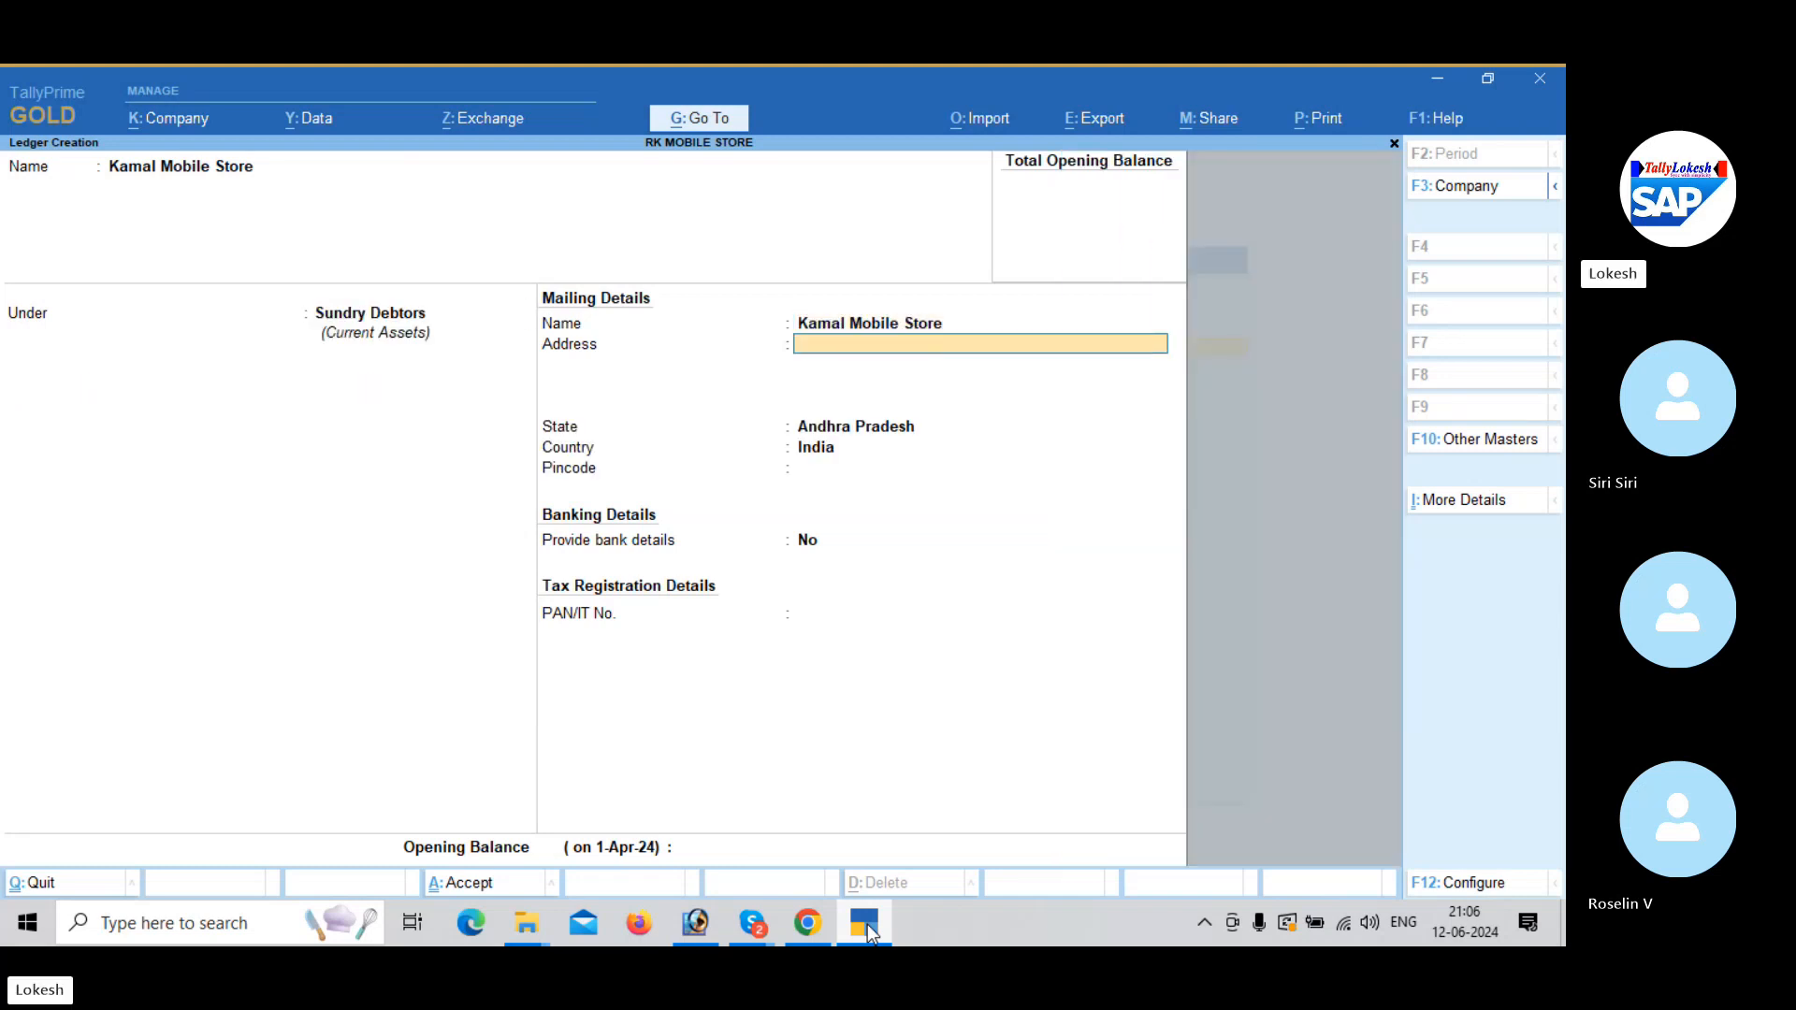
{"action": "key", "text": "Return"}
{"action": "key", "text": "Return"}
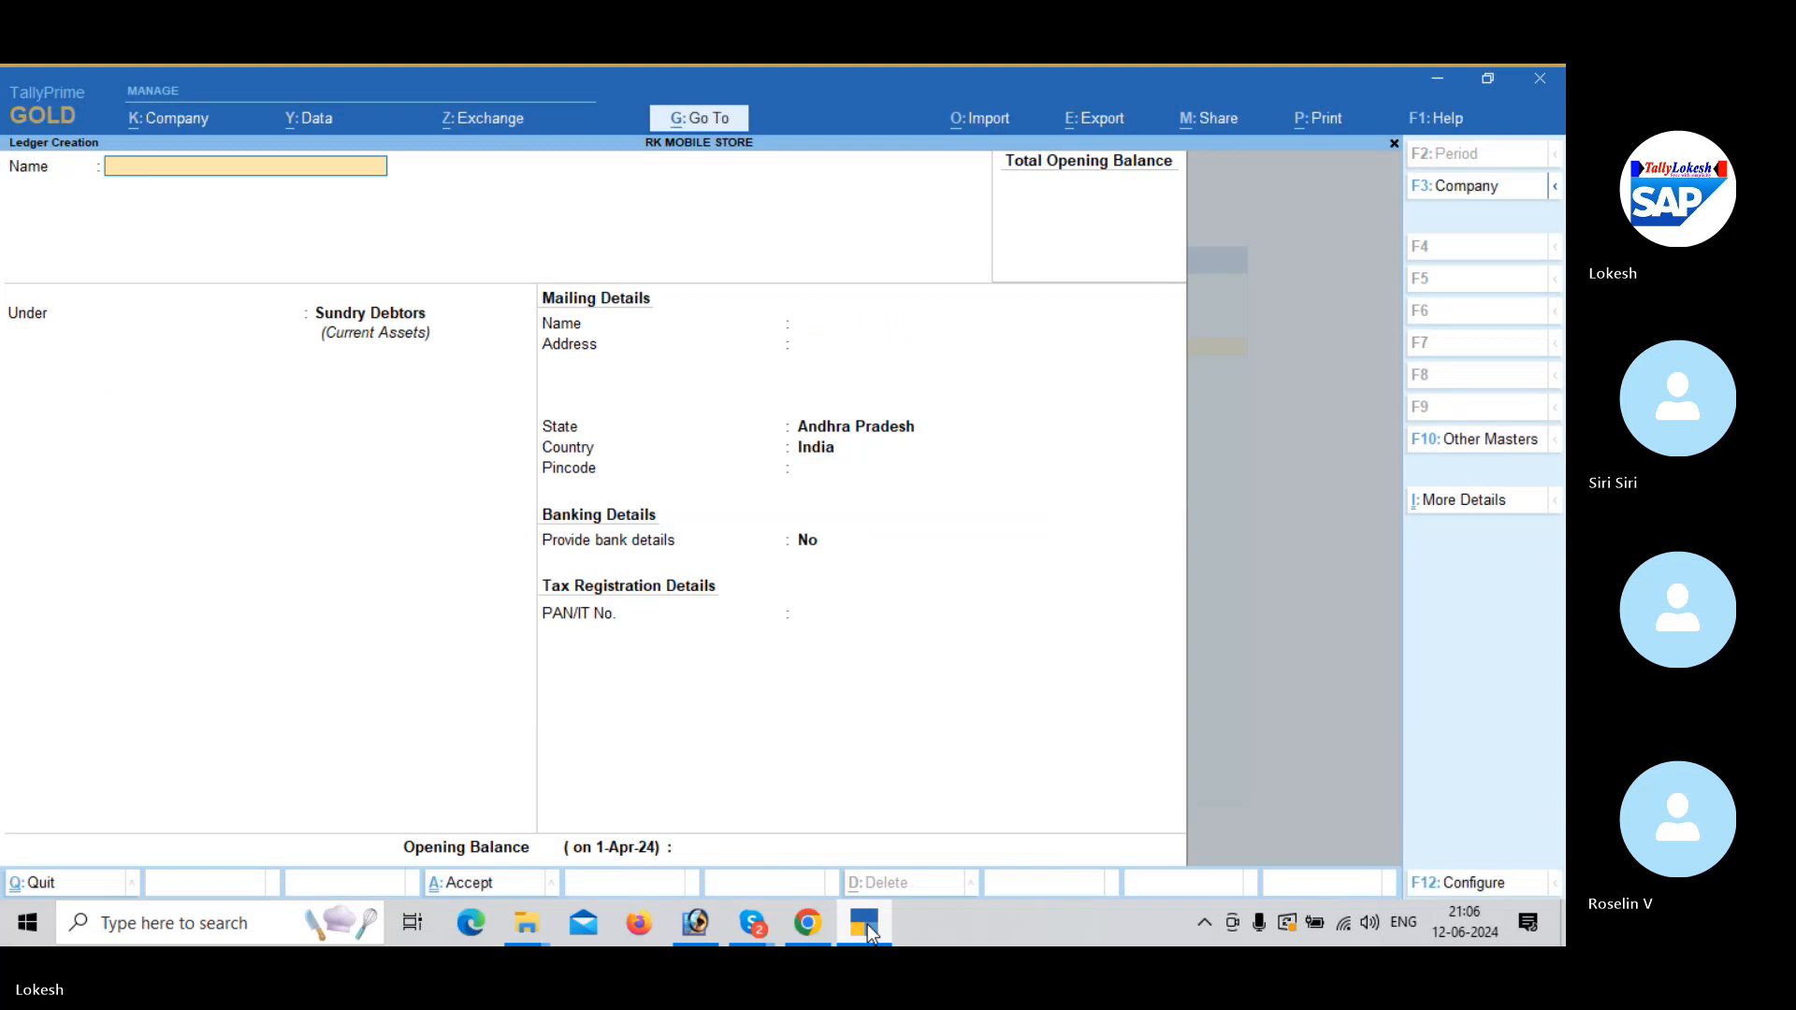
Name the next ledger Tally Software and place it under the Fixed Assets group.
{"action": "type", "text": "Tally"}
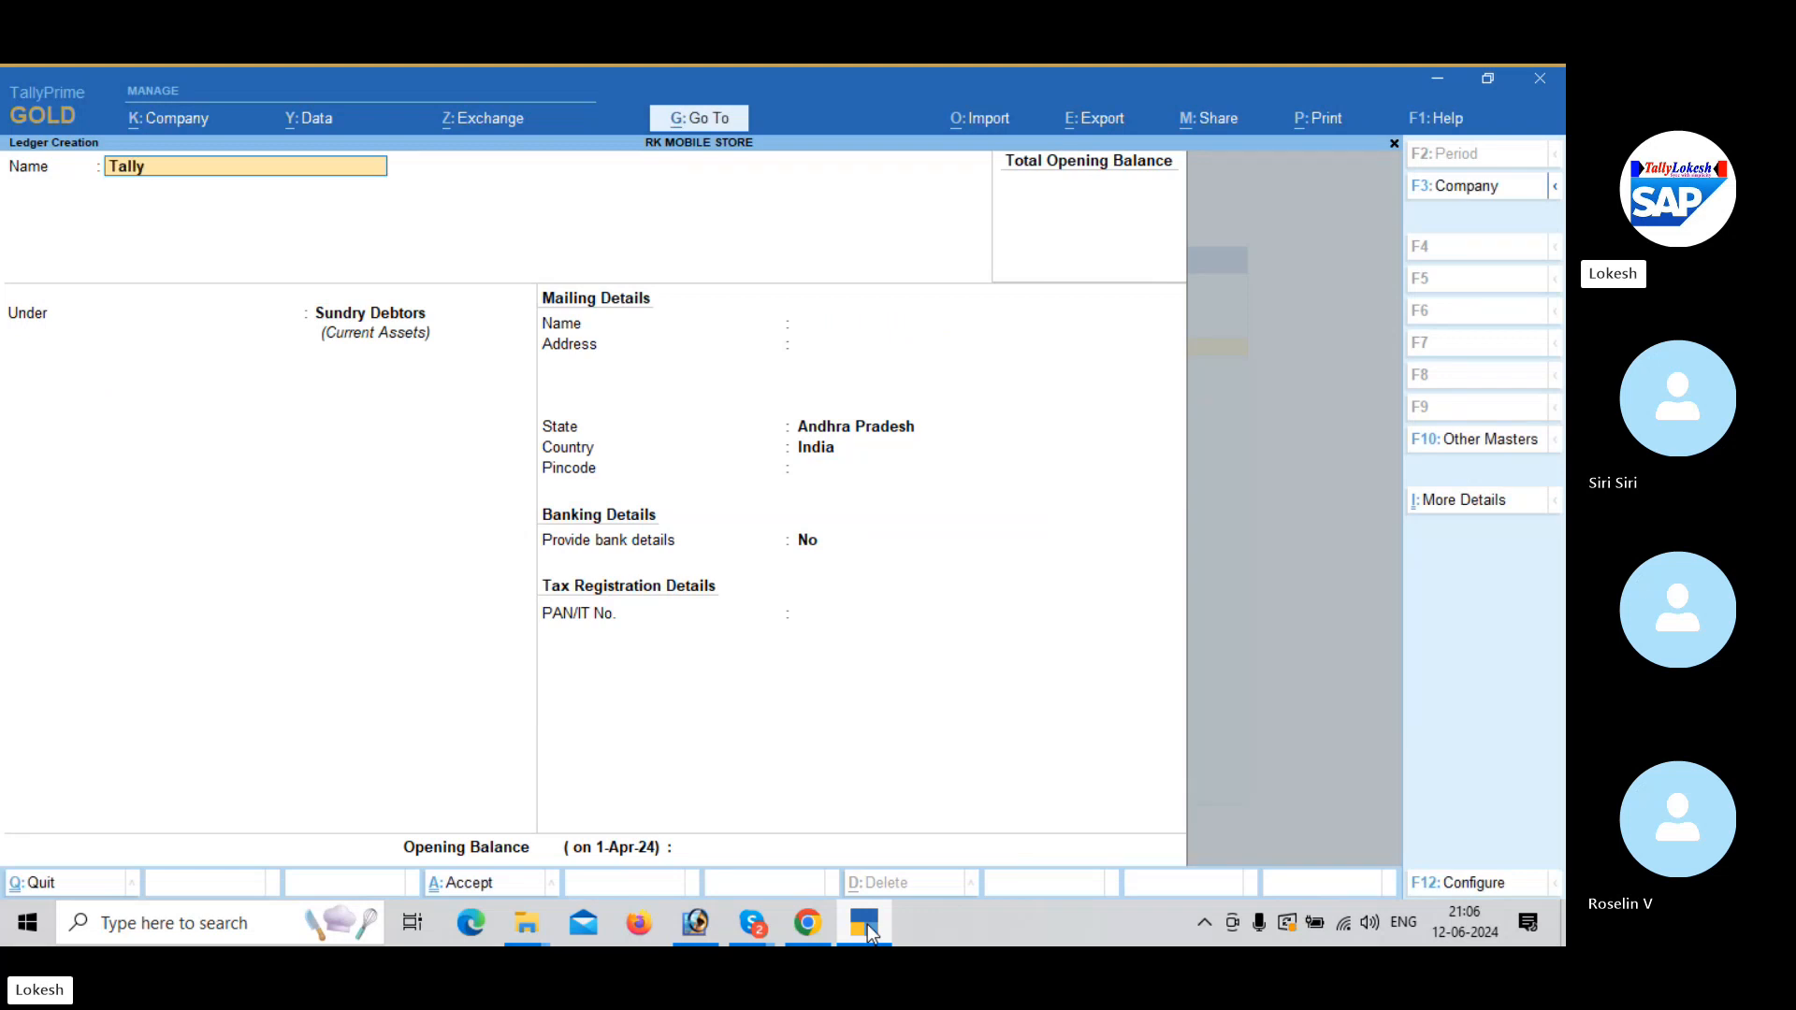
{"action": "type", "text": " Software"}
{"action": "key", "text": "Return"}
{"action": "type", "text": "Sun"}
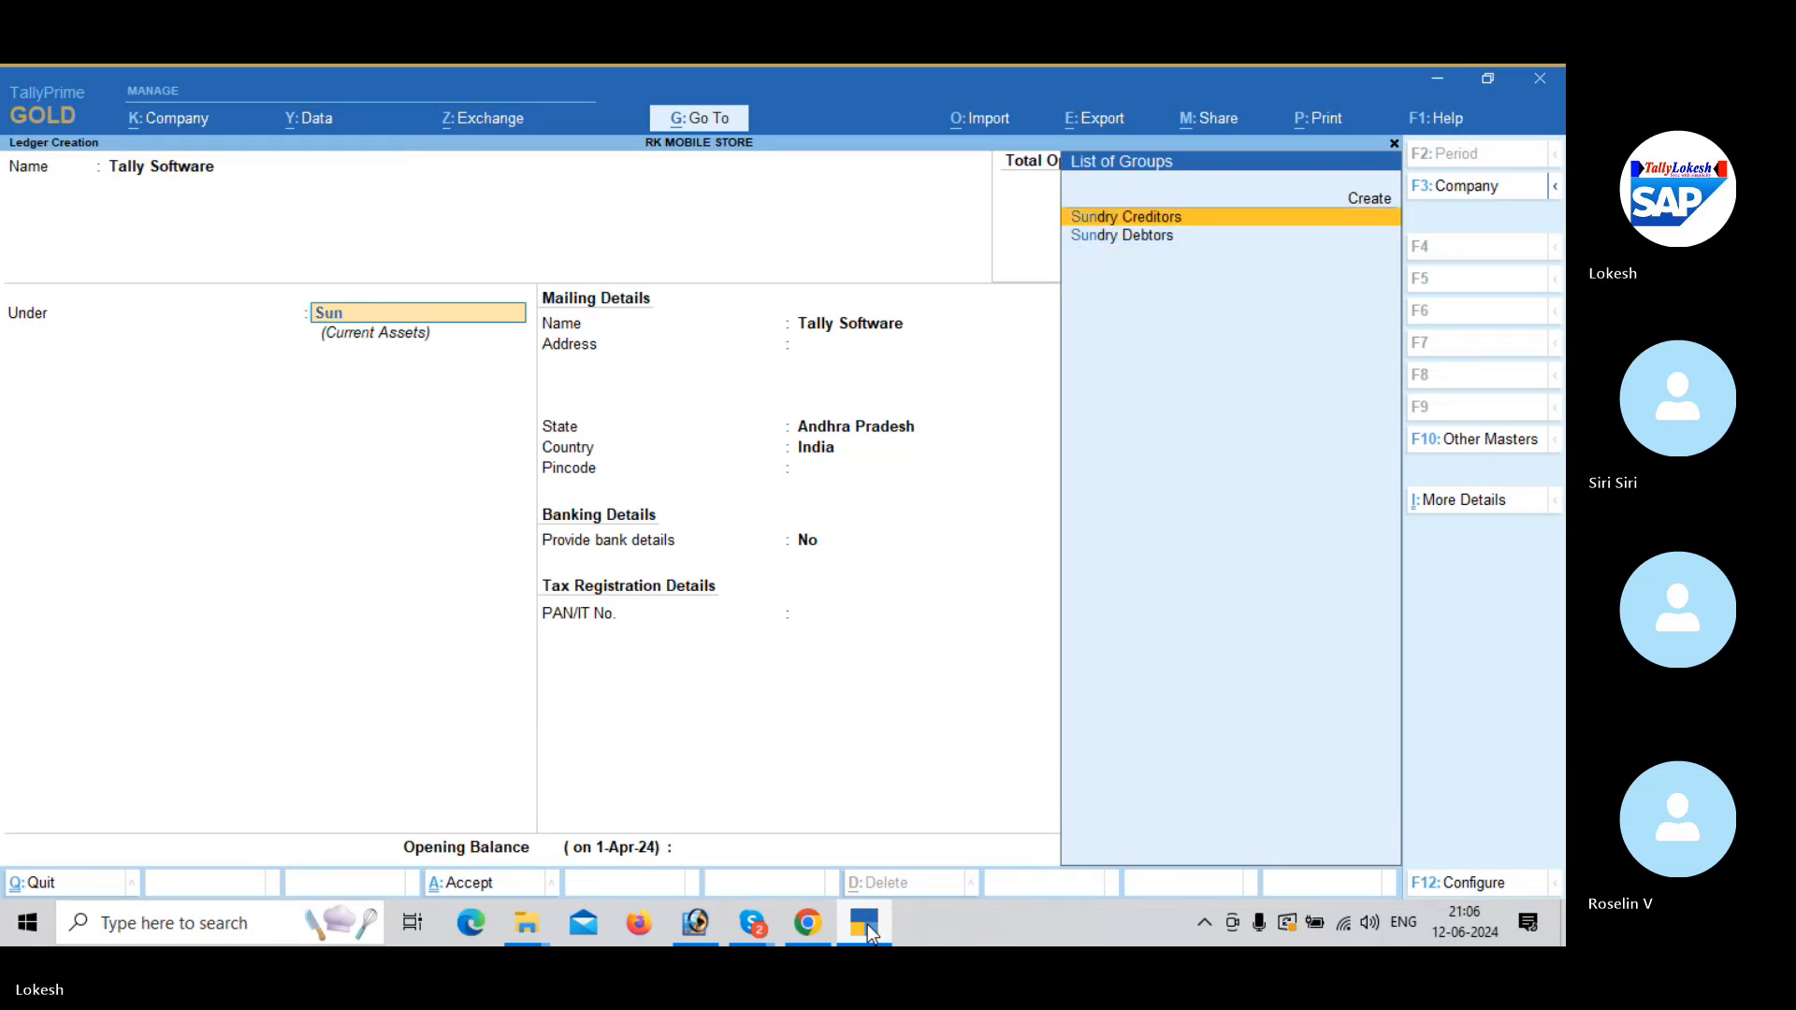
{"action": "key", "text": "BackSpace"}
{"action": "key", "text": "BackSpace"}
{"action": "key", "text": "BackSpace"}
{"action": "type", "text": "F"}
{"action": "key", "text": "Return"}
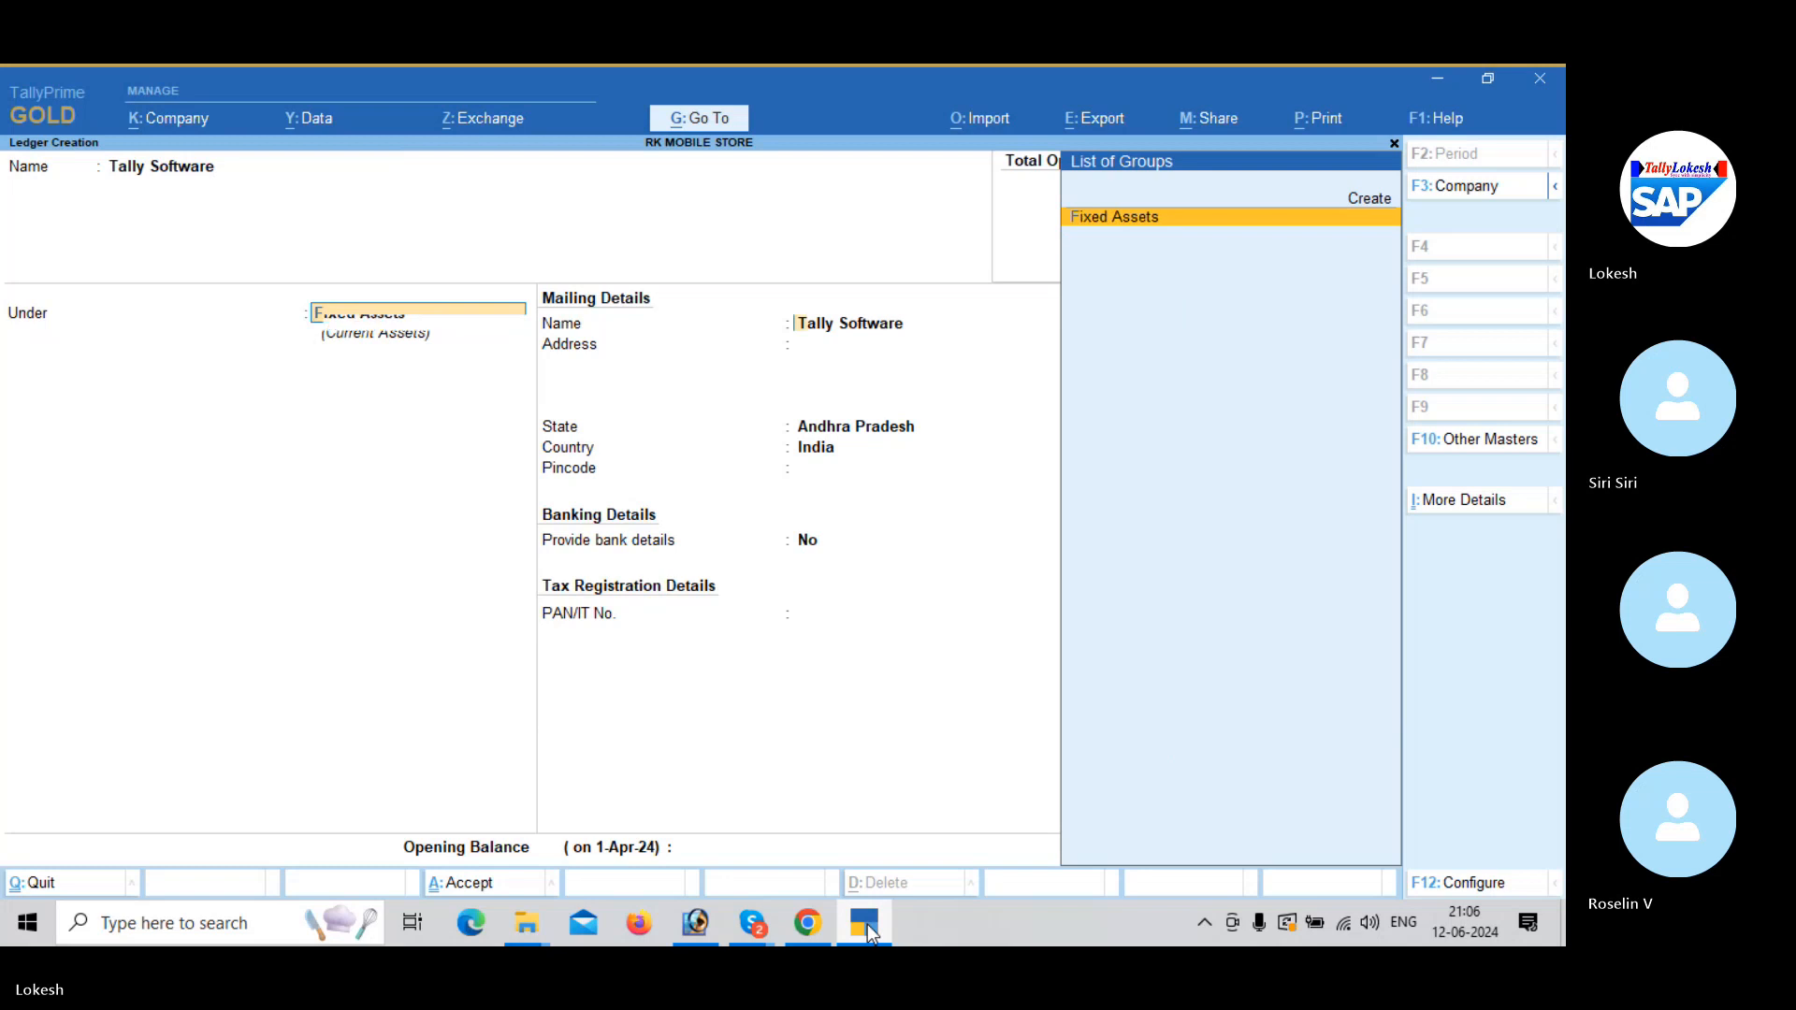
Keep the default mailing and bank details, leave the opening balance blank, and save the Tally Software ledger.
{"action": "key", "text": "Return"}
{"action": "key", "text": "Return"}
{"action": "key", "text": "Return"}
{"action": "key", "text": "Return"}
{"action": "key", "text": "Return"}
{"action": "key", "text": "Return"}
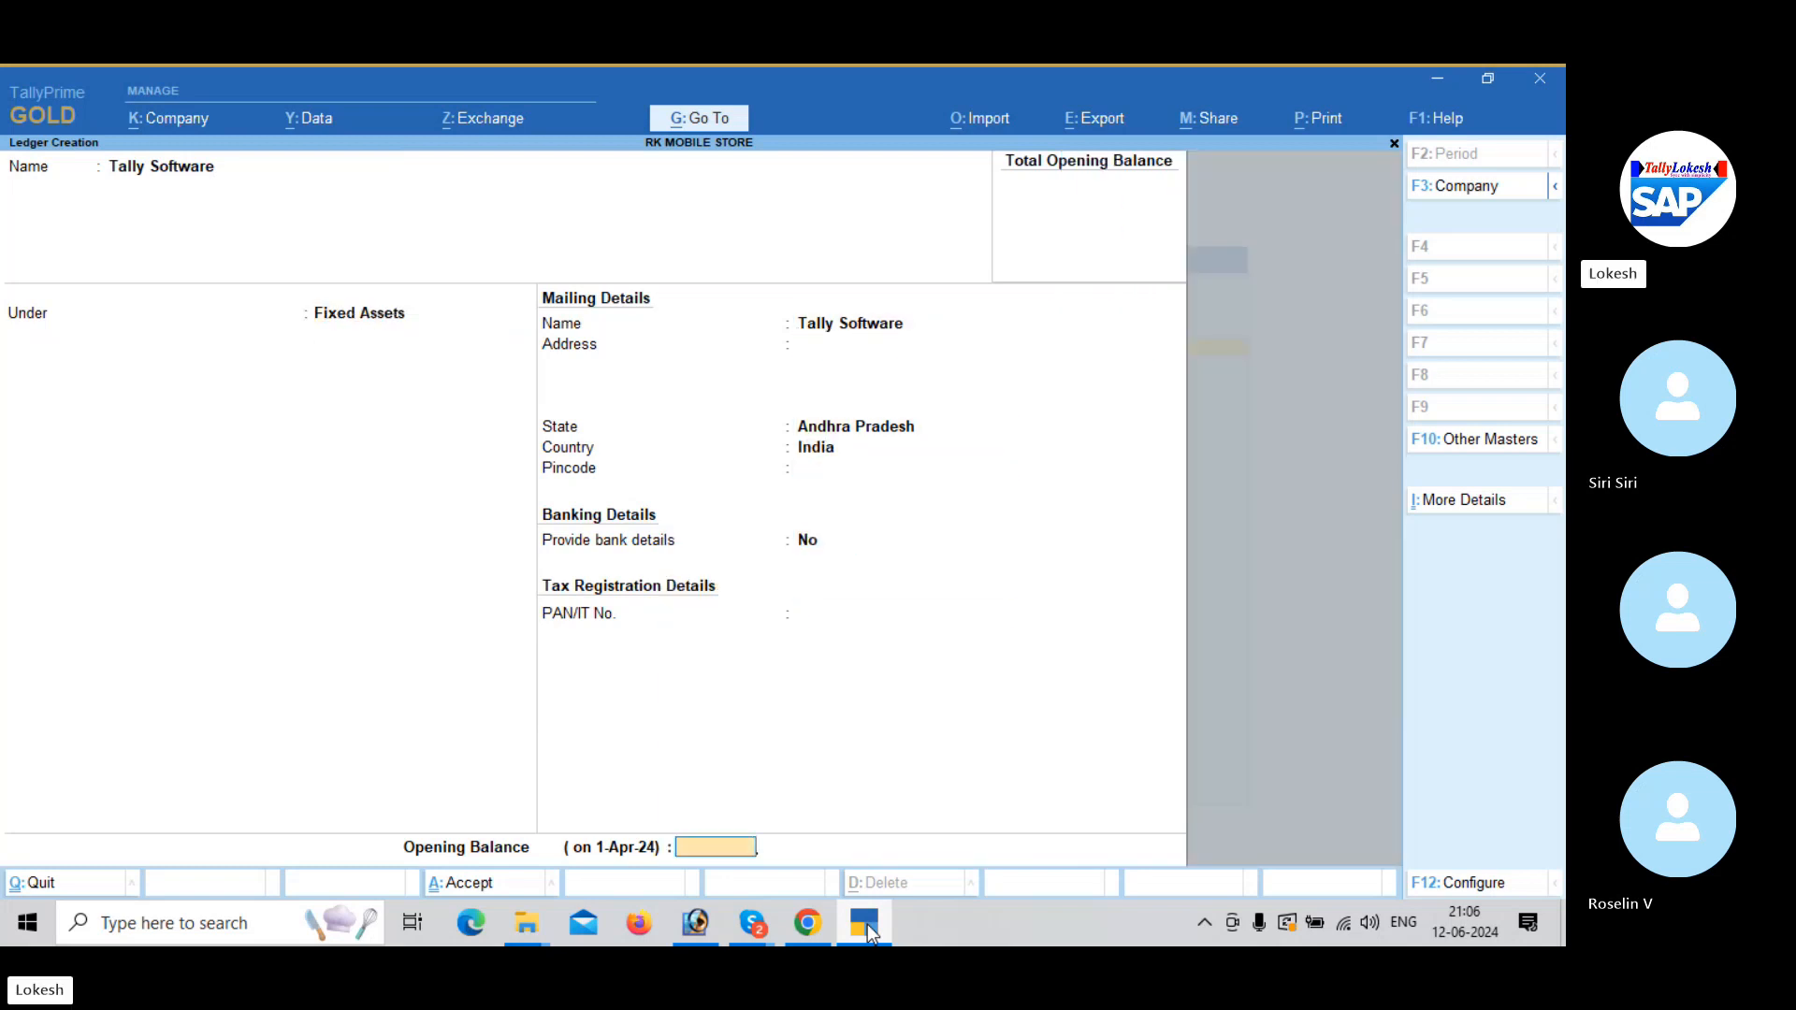
{"action": "key", "text": "Return"}
{"action": "key", "text": "Return"}
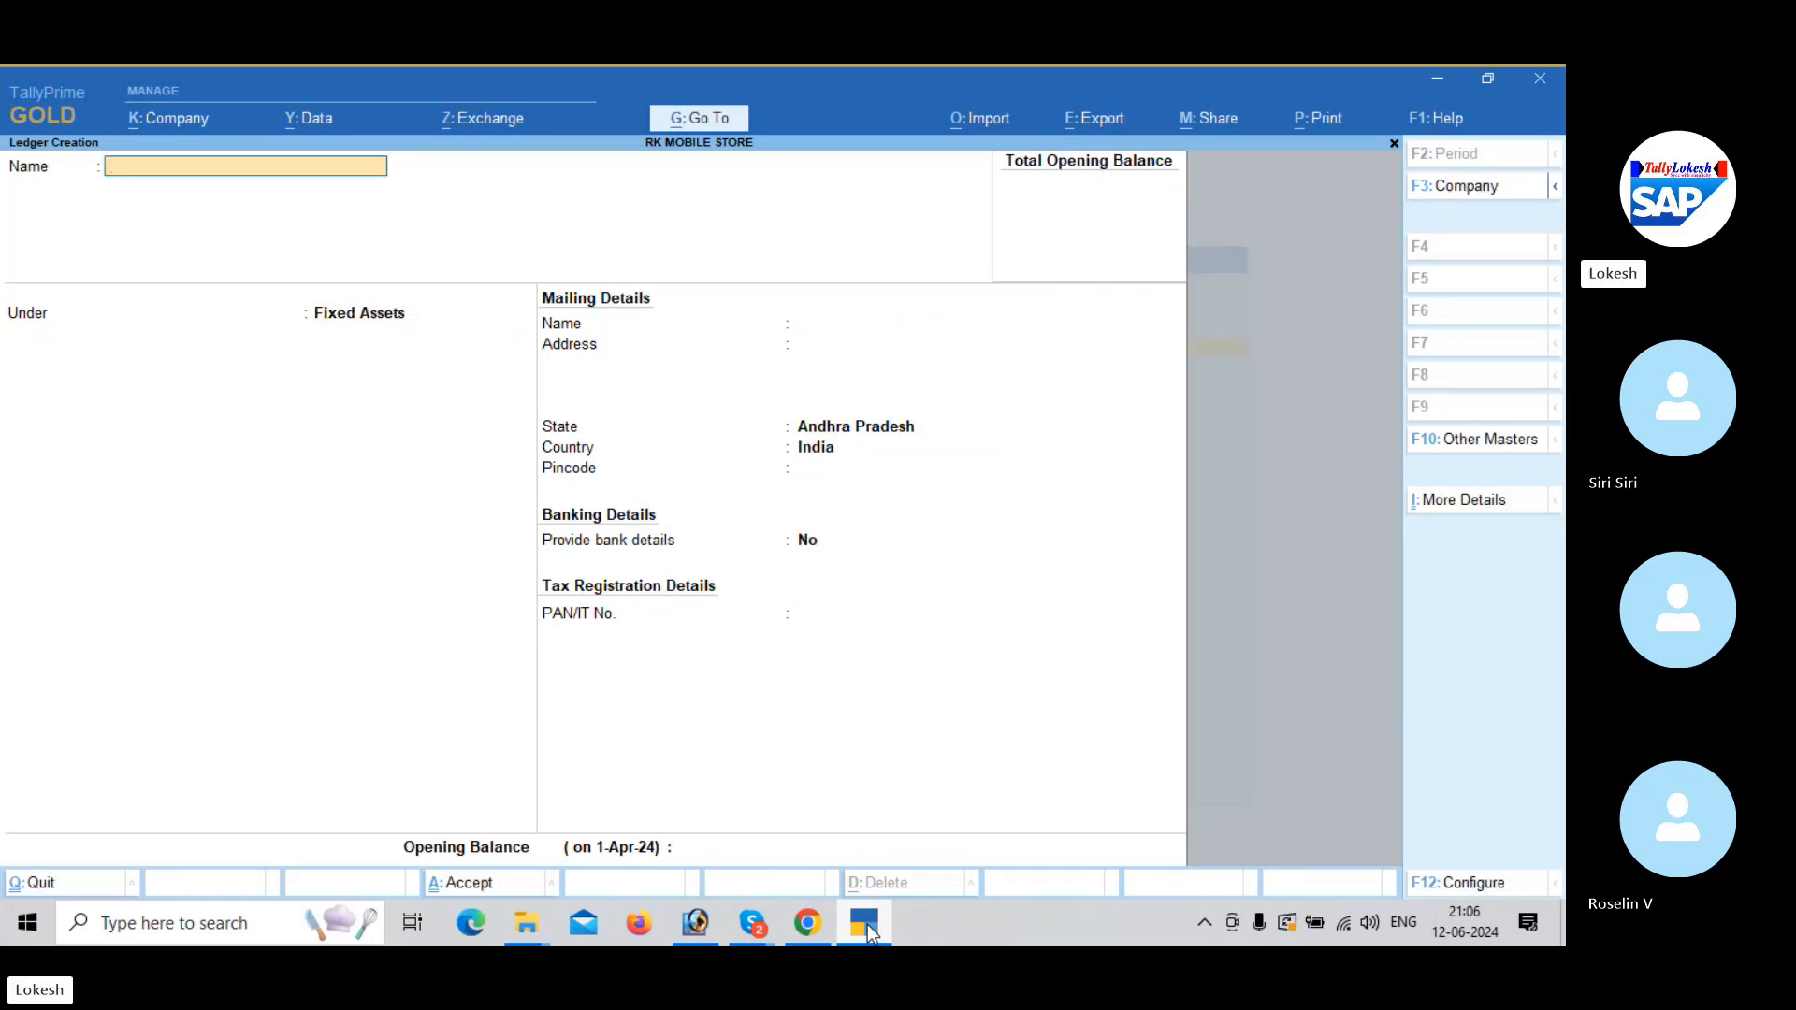
Create the ledger Infotech Solutions under Sundry Creditors, keeping the default mailing details and providing no bank details.
{"action": "type", "text": "Infotech Solutions"}
{"action": "key", "text": "Return"}
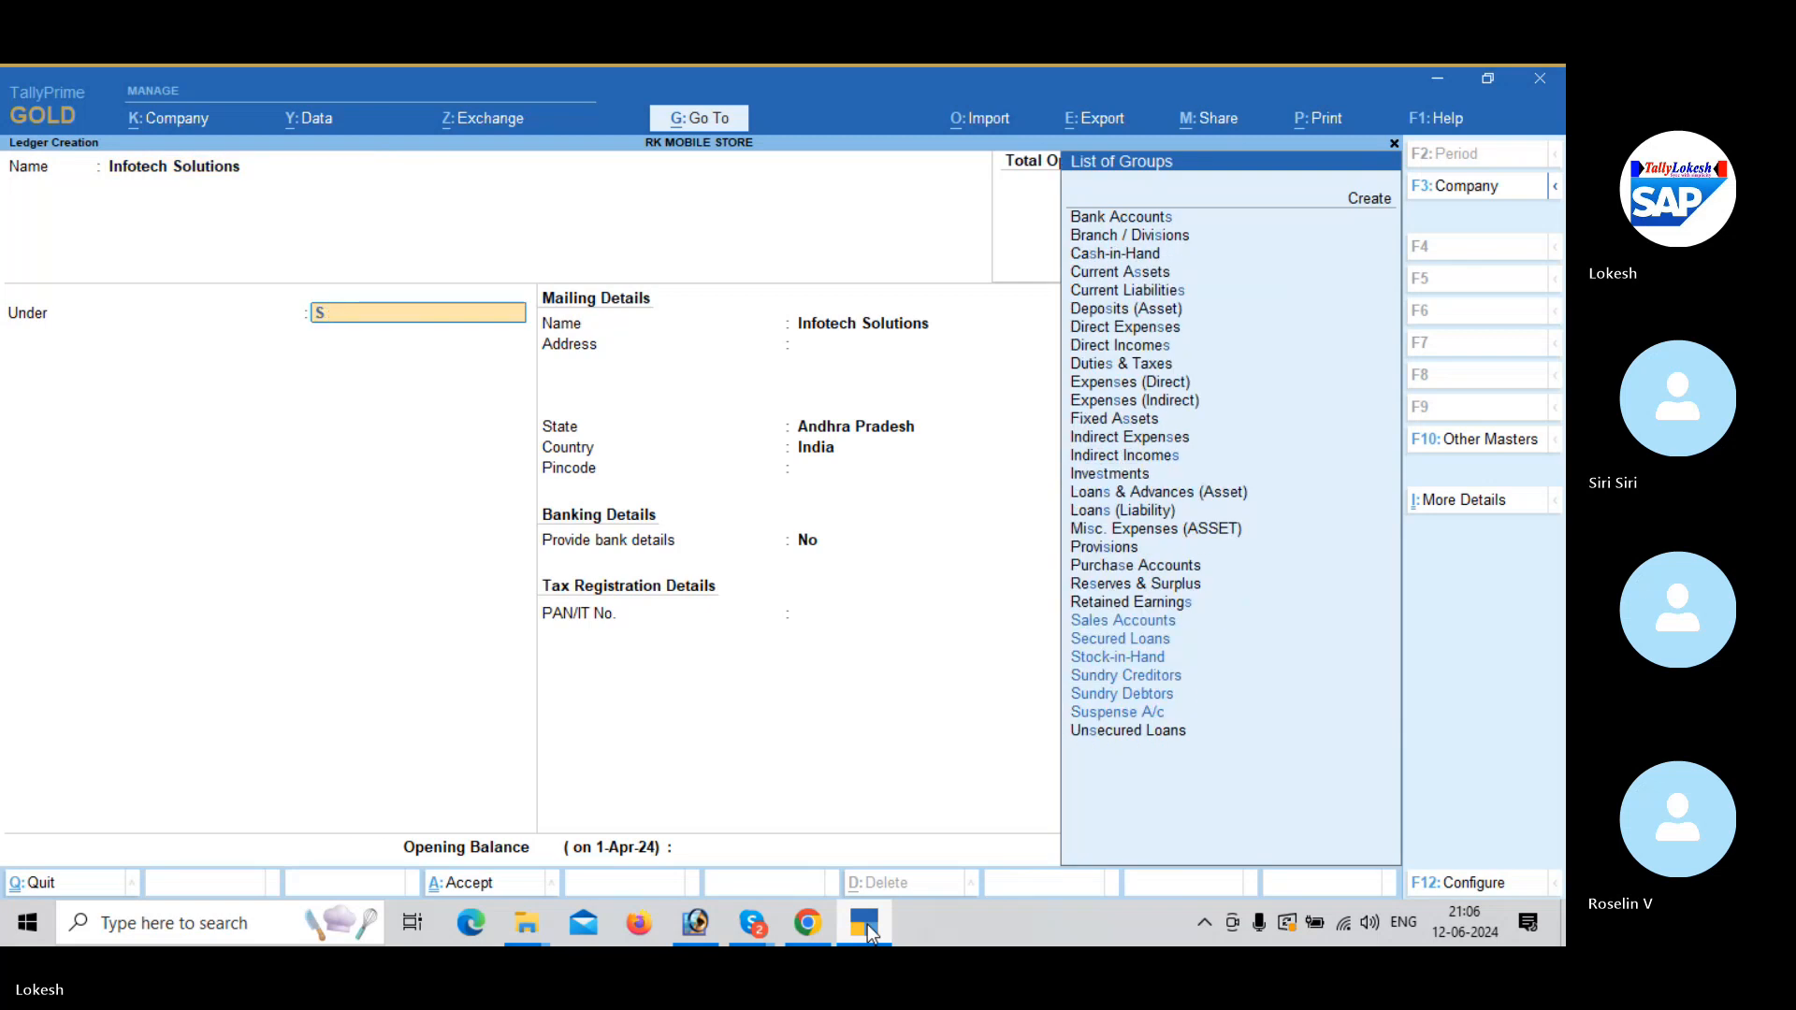
{"action": "type", "text": "Sun"}
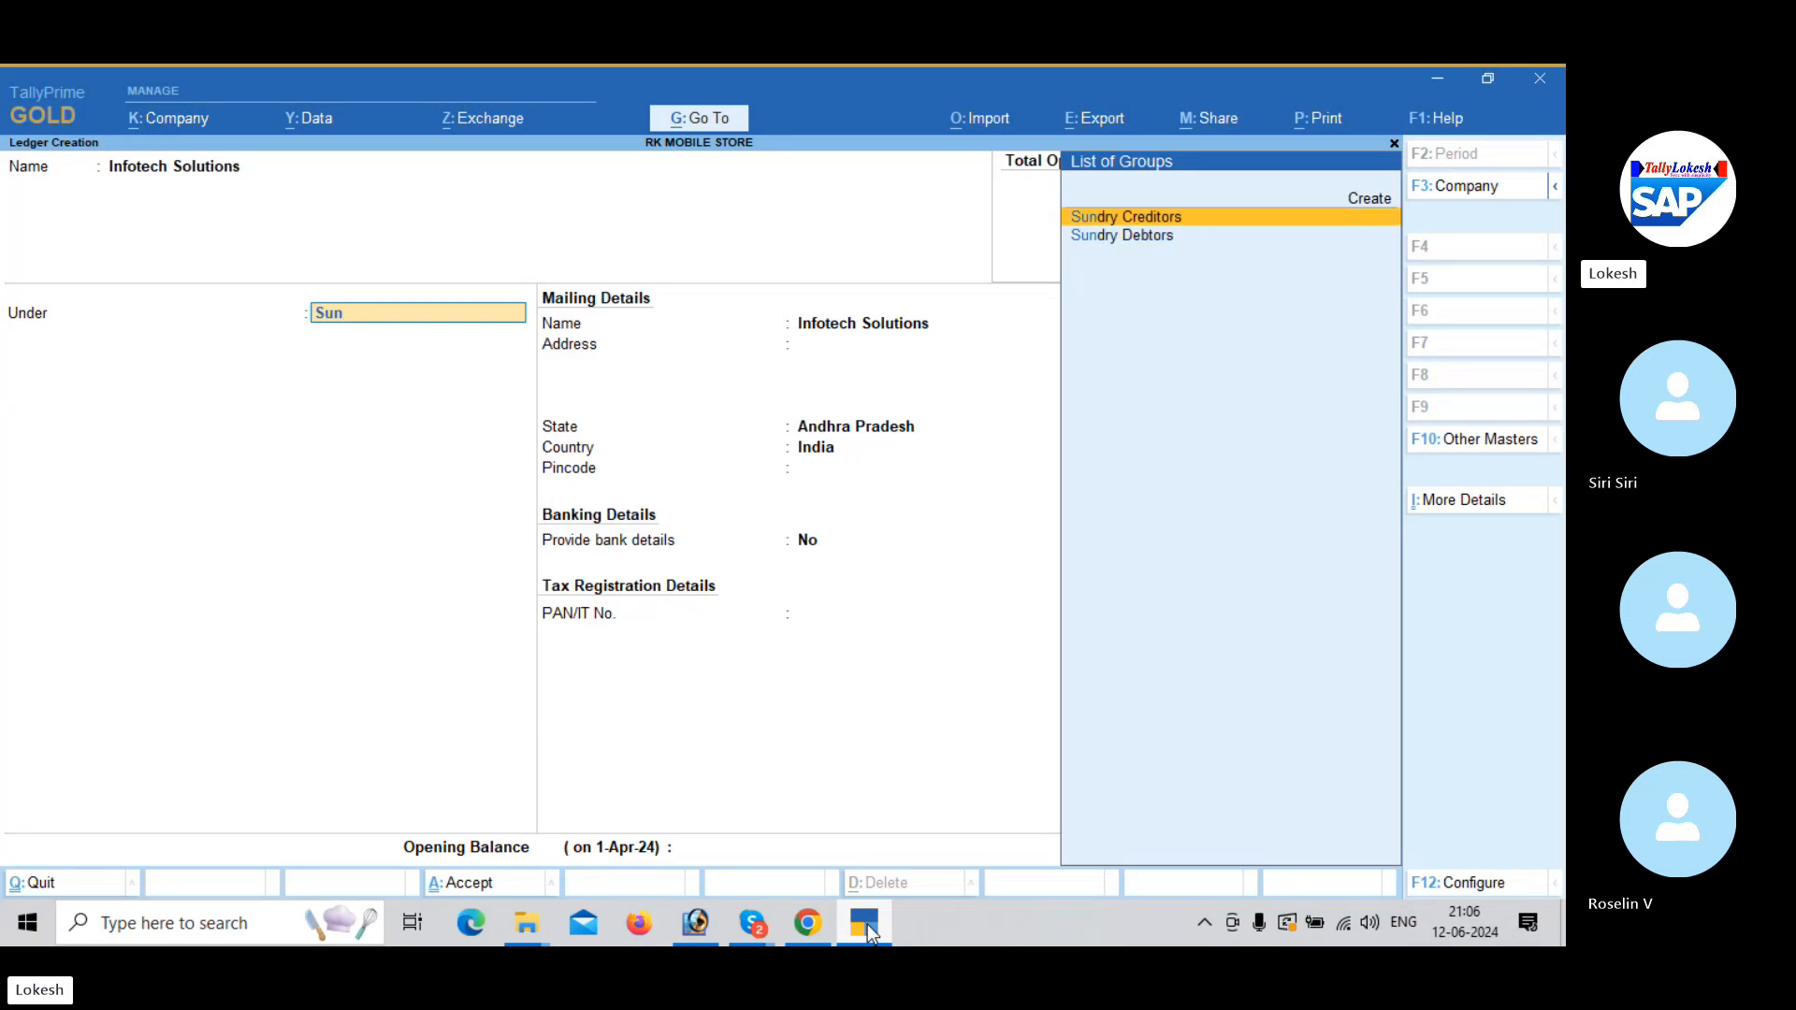
{"action": "key", "text": "Return"}
{"action": "key", "text": "Return"}
{"action": "key", "text": "Return"}
{"action": "key", "text": "Return"}
{"action": "key", "text": "Return"}
{"action": "key", "text": "Return"}
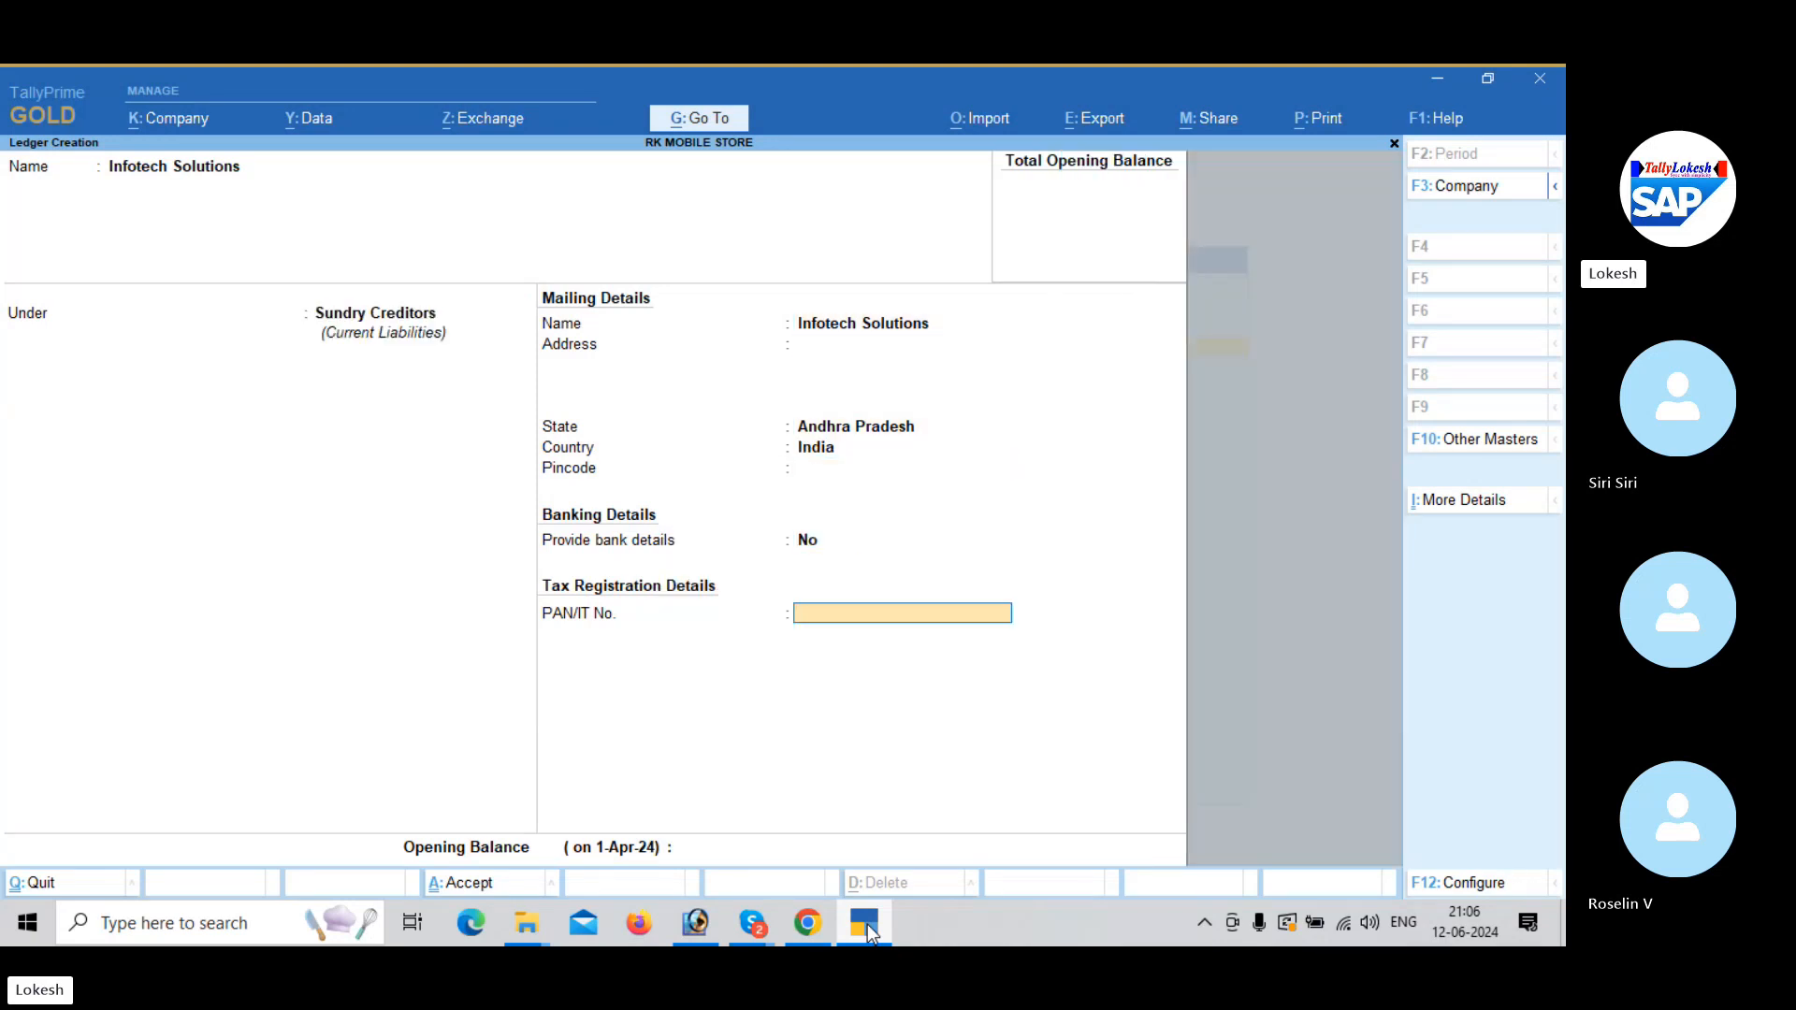
{"action": "key", "text": "Return"}
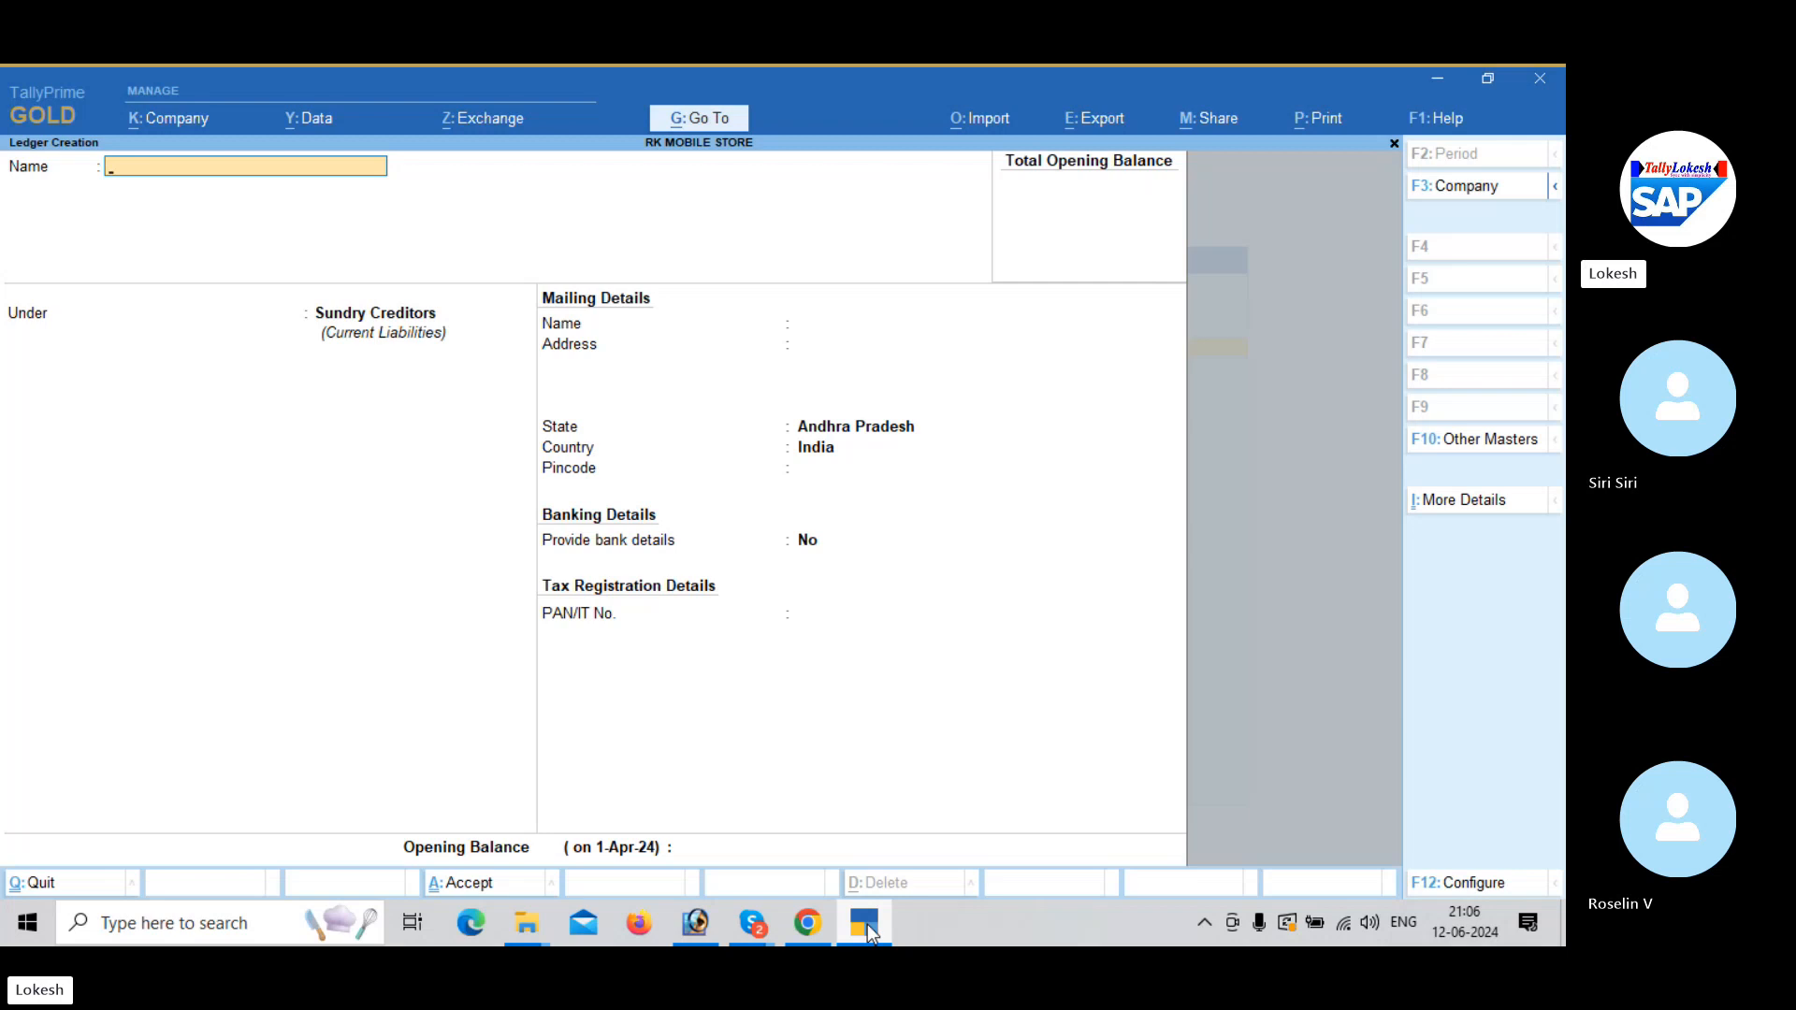
Create the ledger Rent under Indirect Expenses, with type of ledger Not Applicable and no opening balance, and leave ledger creation.
{"action": "type", "text": "Rent"}
{"action": "key", "text": "Return"}
{"action": "key", "text": "BackSpace"}
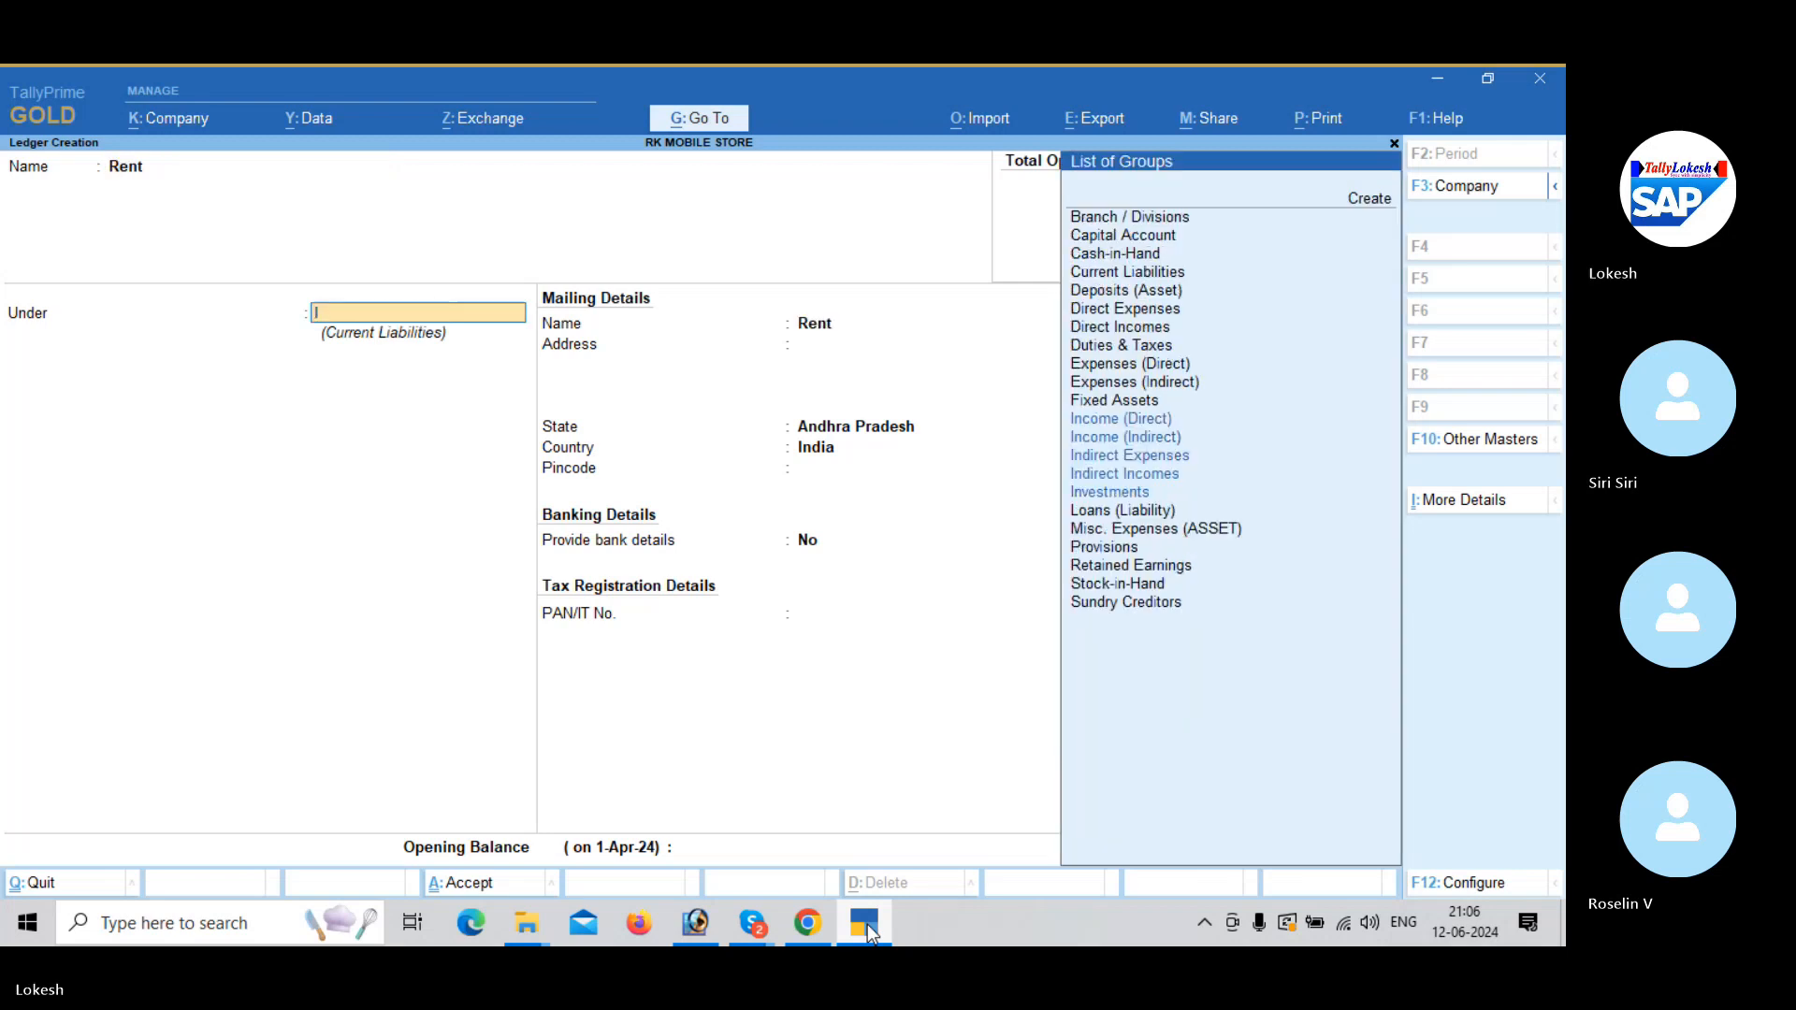
{"action": "type", "text": "ind"}
{"action": "key", "text": "Return"}
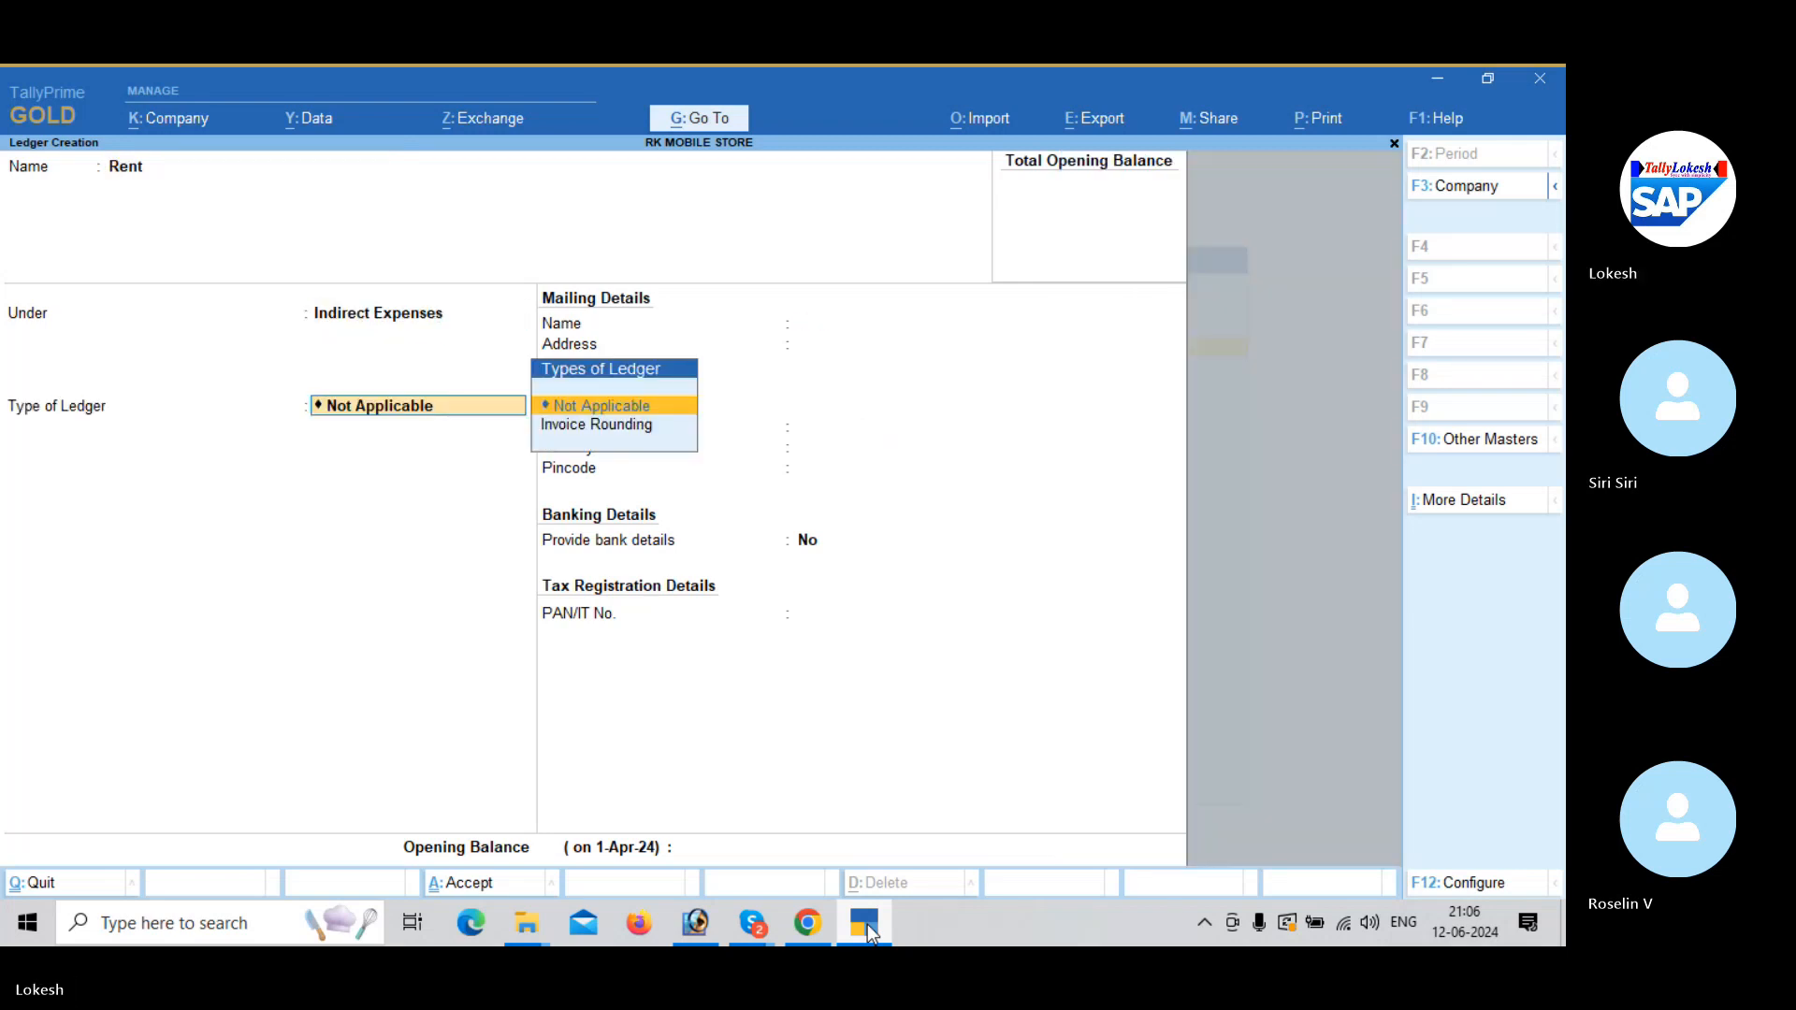
{"action": "key", "text": "Return"}
{"action": "key", "text": "Return"}
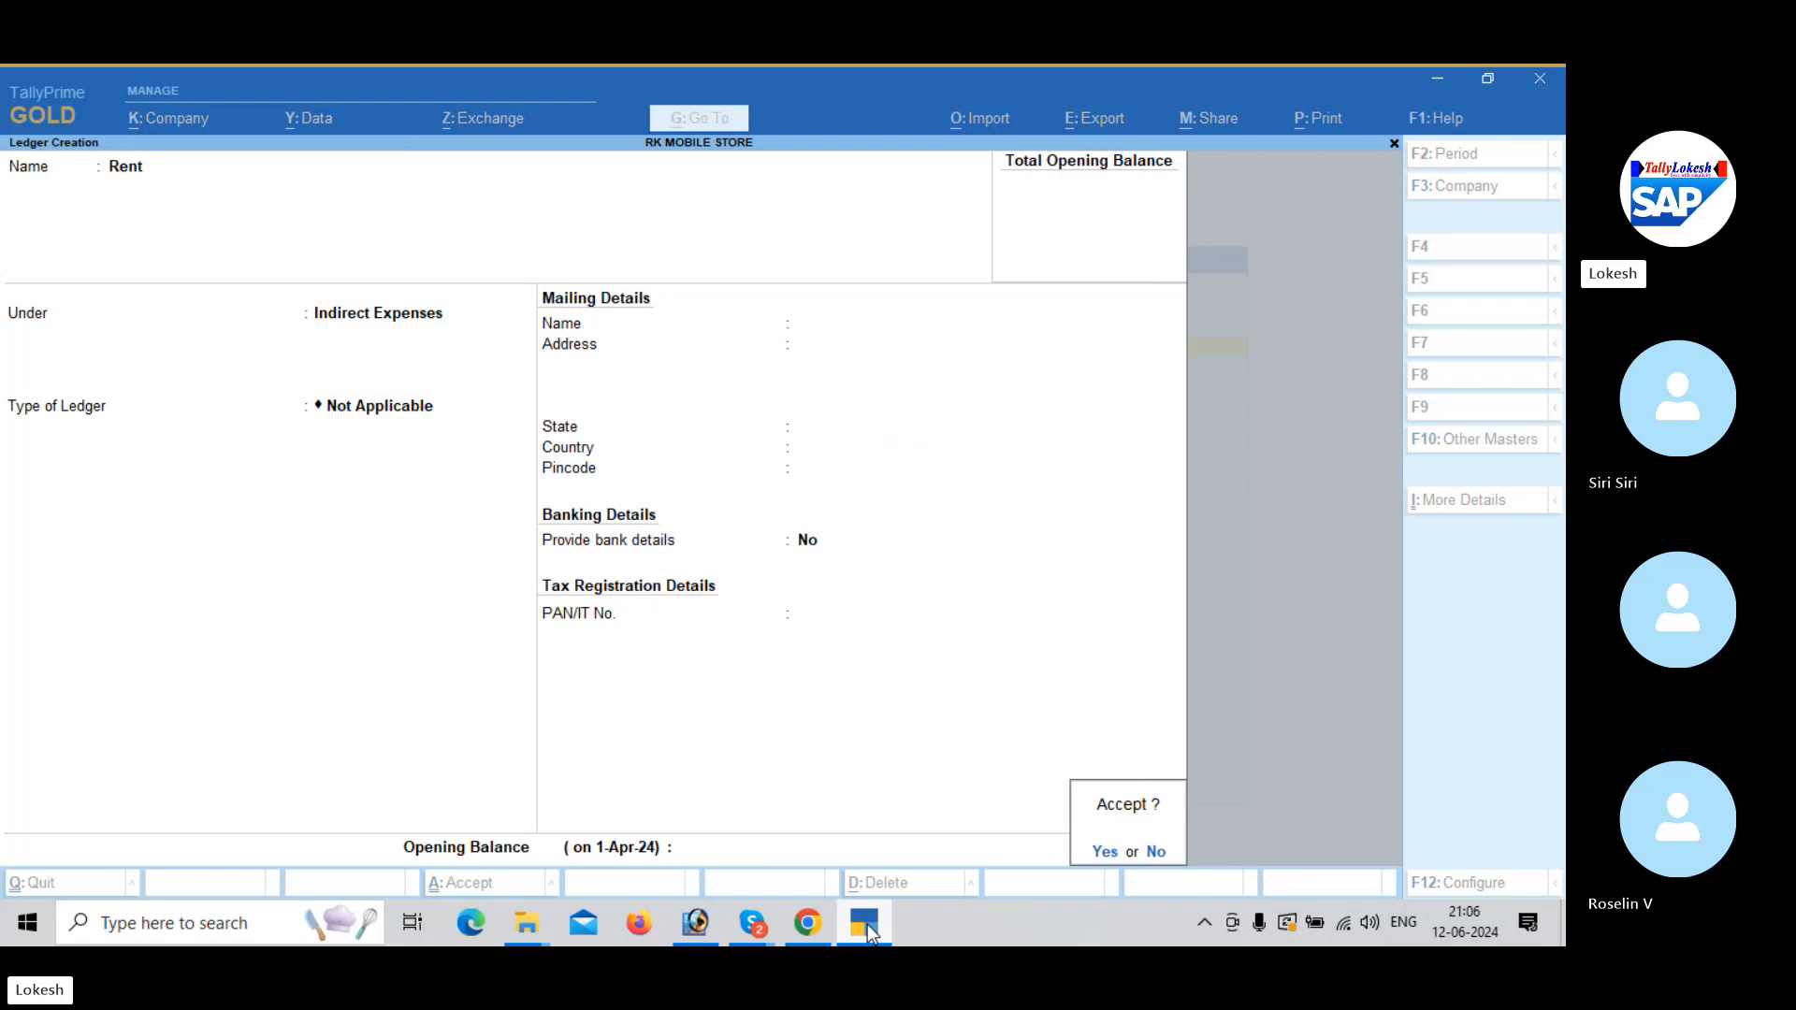
{"action": "key", "text": "Return"}
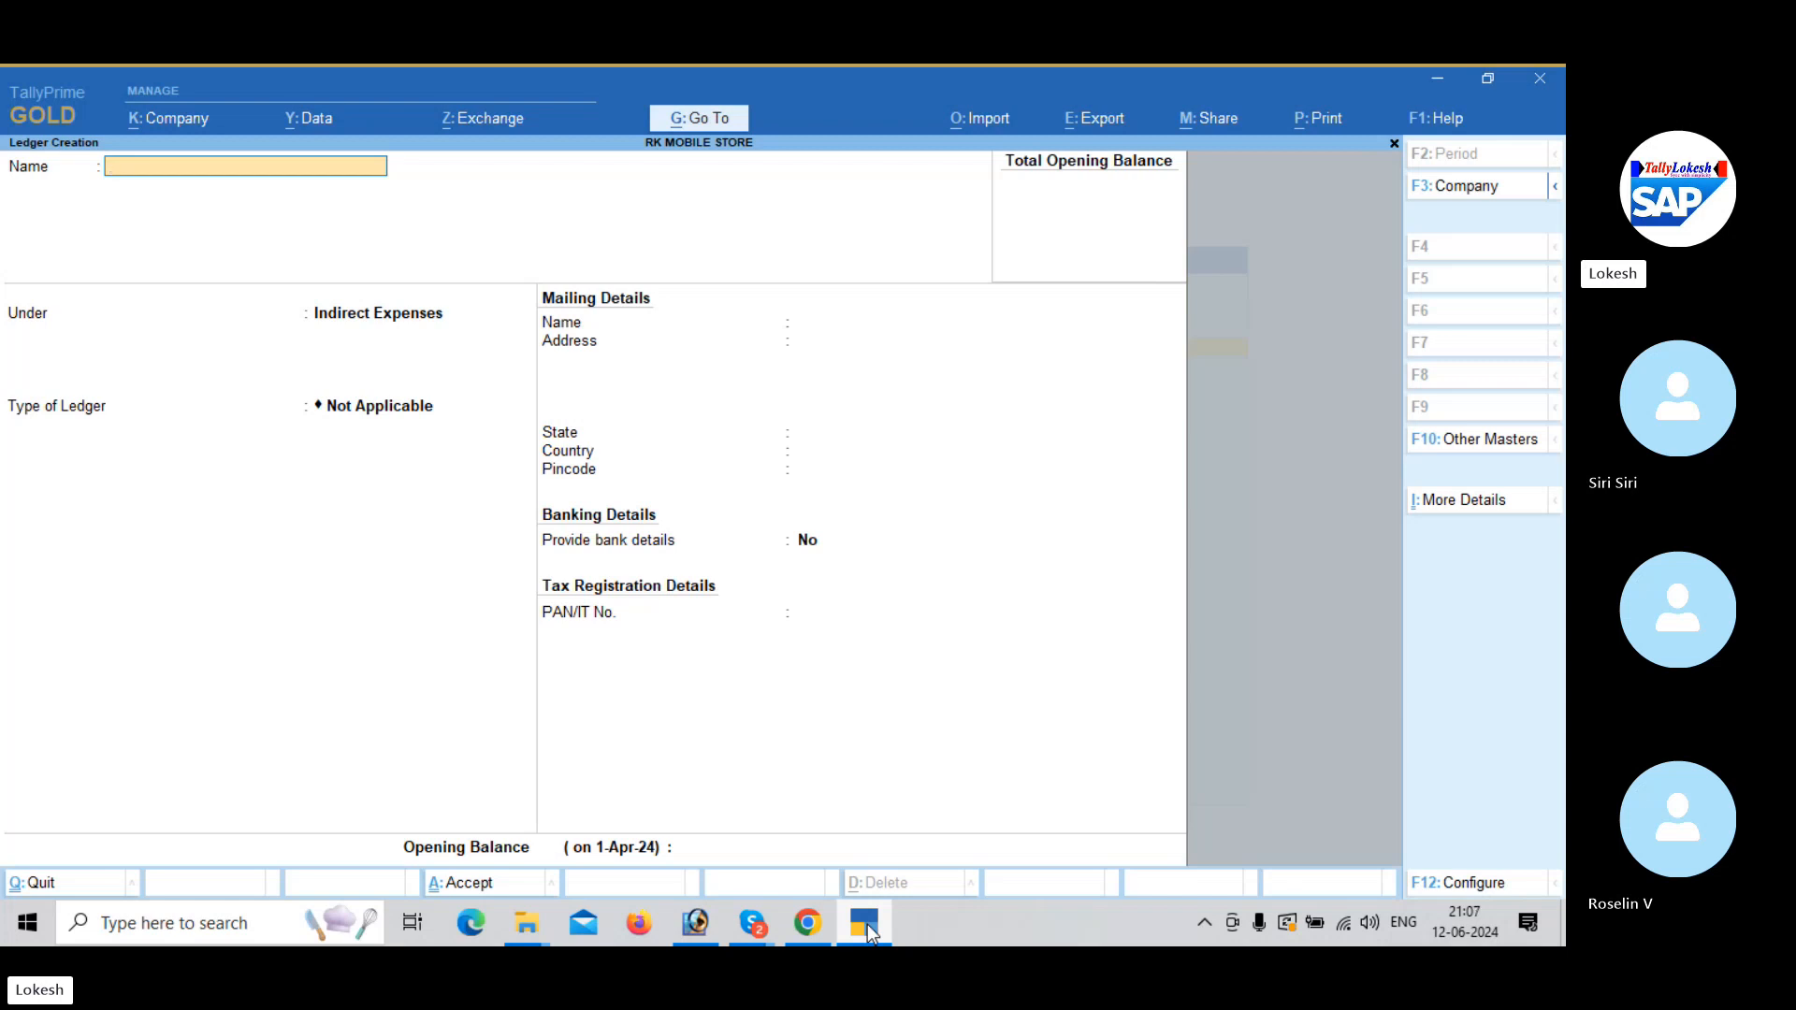
{"action": "key", "text": "Escape"}
{"action": "key", "text": "y"}
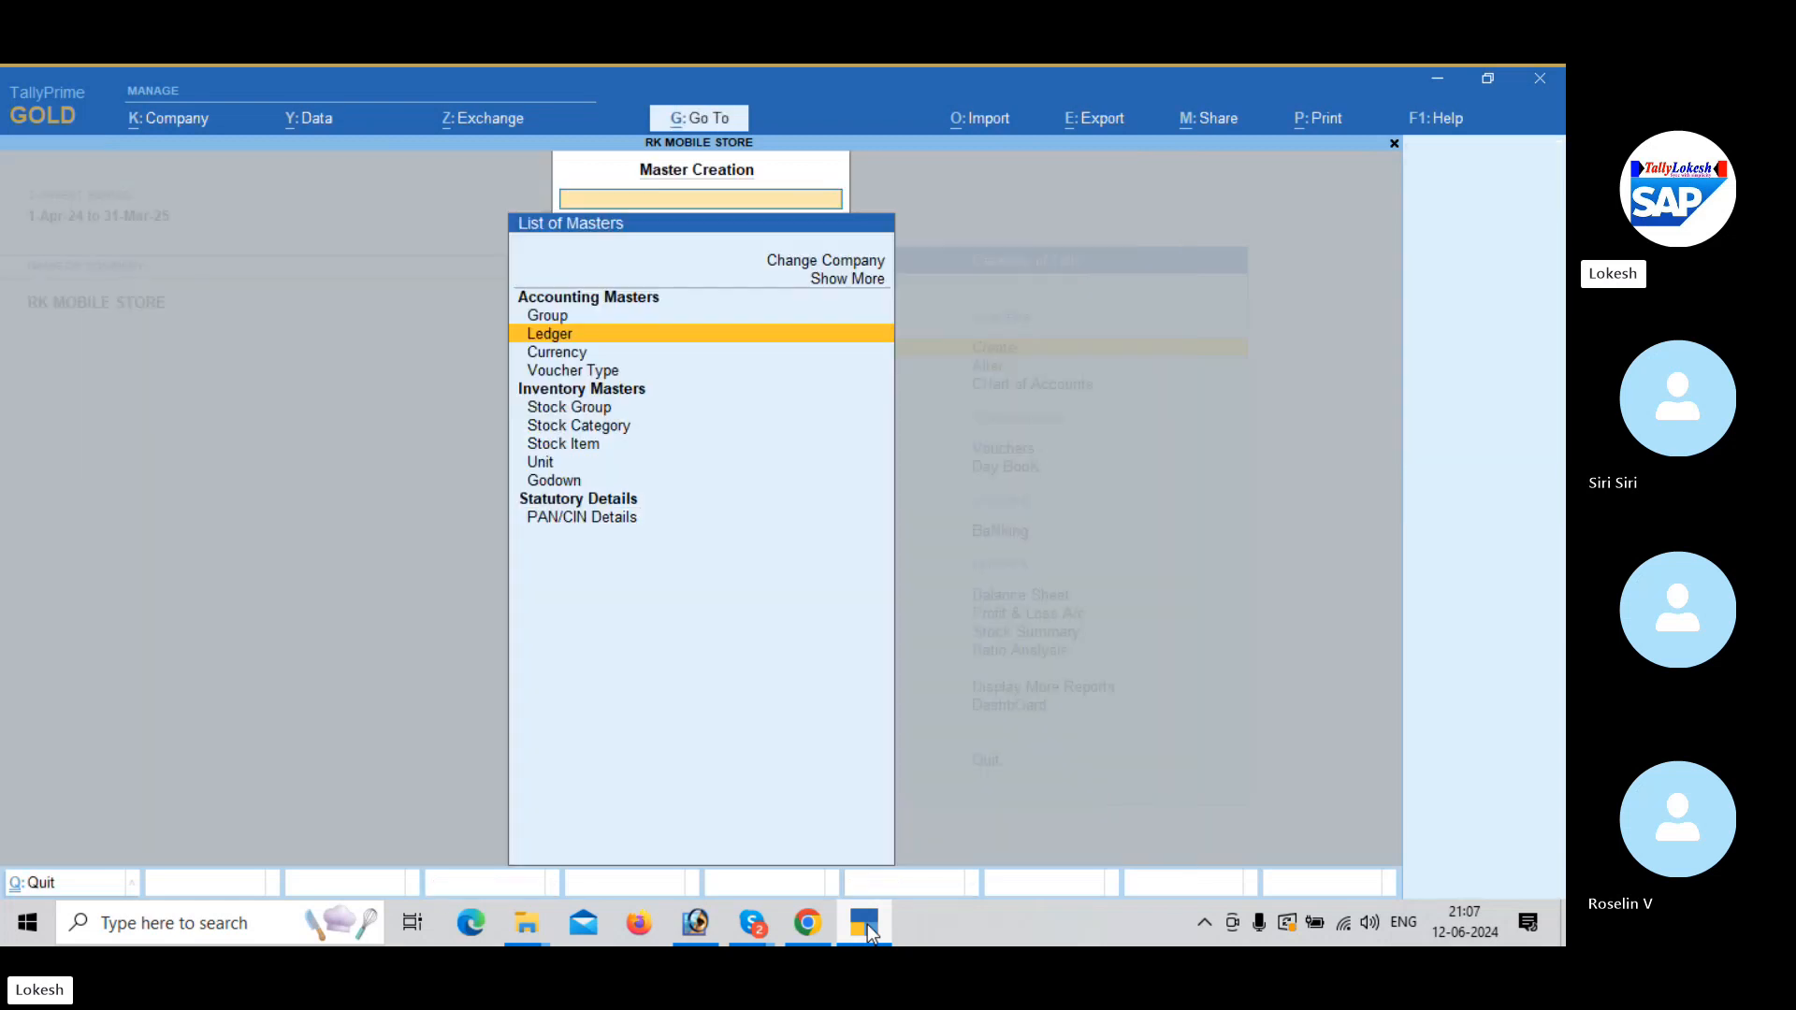
Create a simple inventory unit with symbol nos, formal name Numbers and 0 decimal places.
{"action": "key", "text": "Down"}
{"action": "key", "text": "Down"}
{"action": "key", "text": "Down"}
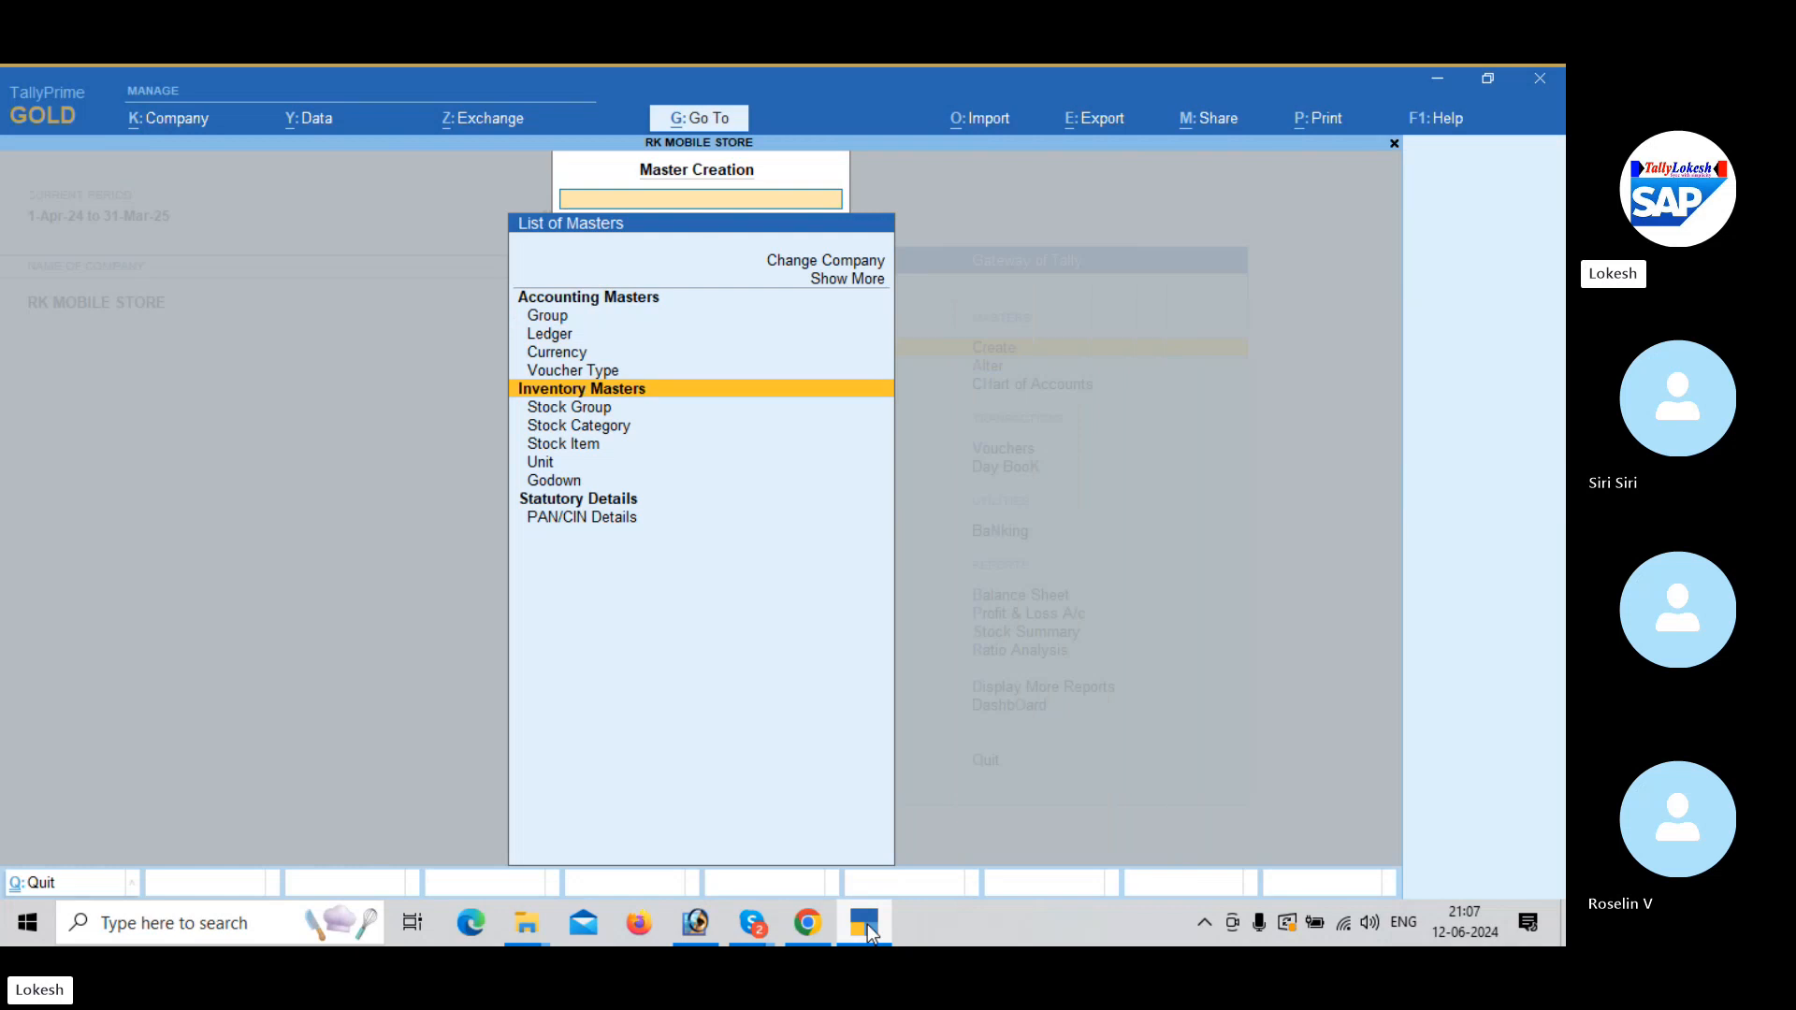
{"action": "key", "text": "Down"}
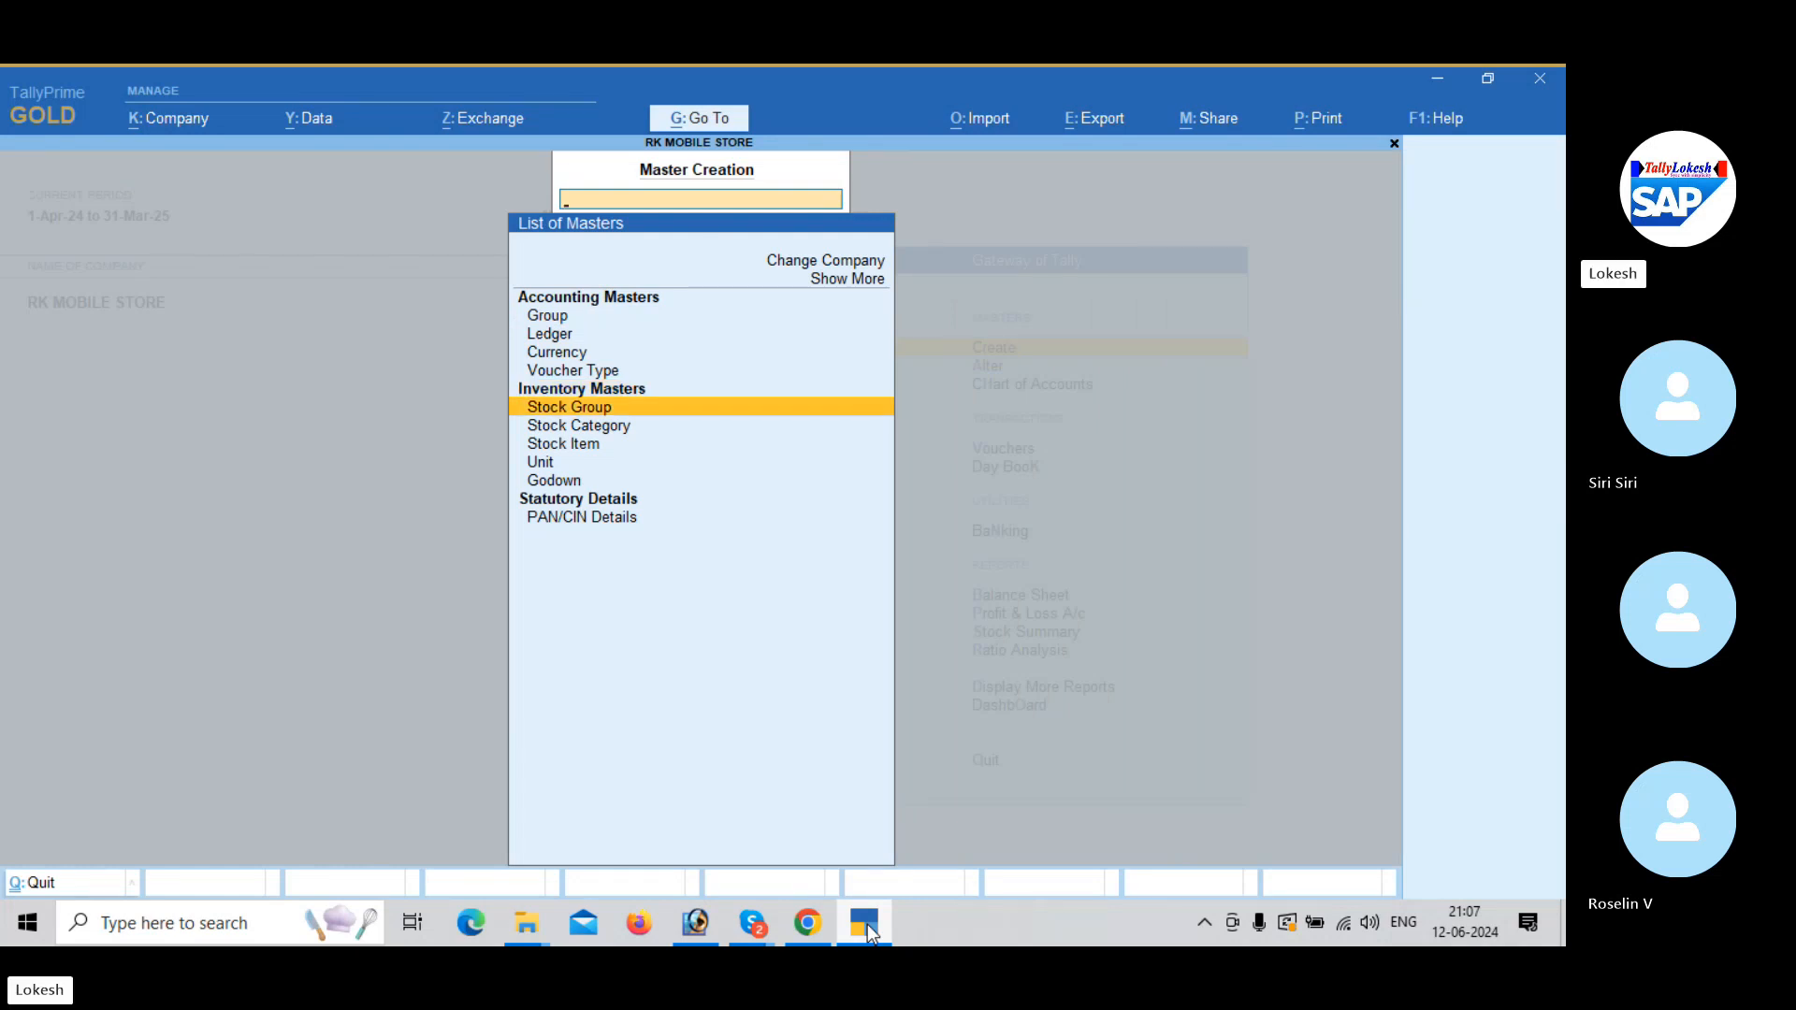
{"action": "key", "text": "Down"}
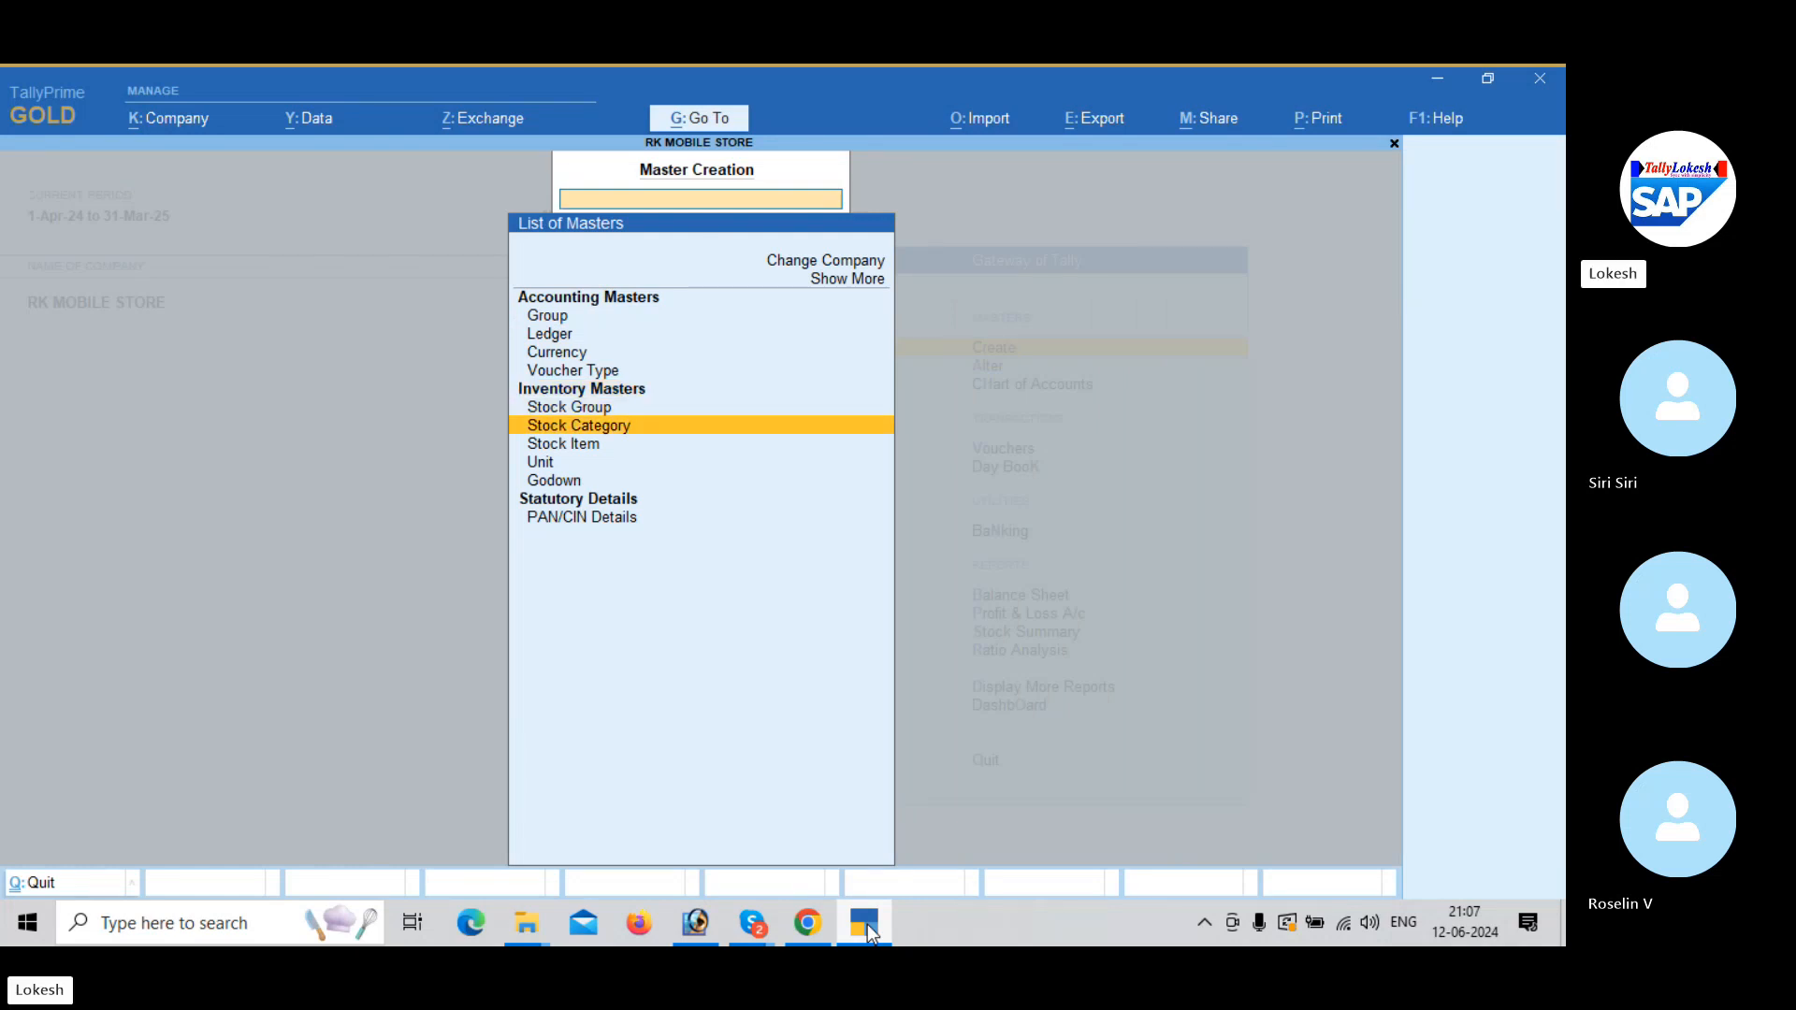
{"action": "key", "text": "Down"}
{"action": "key", "text": "Down"}
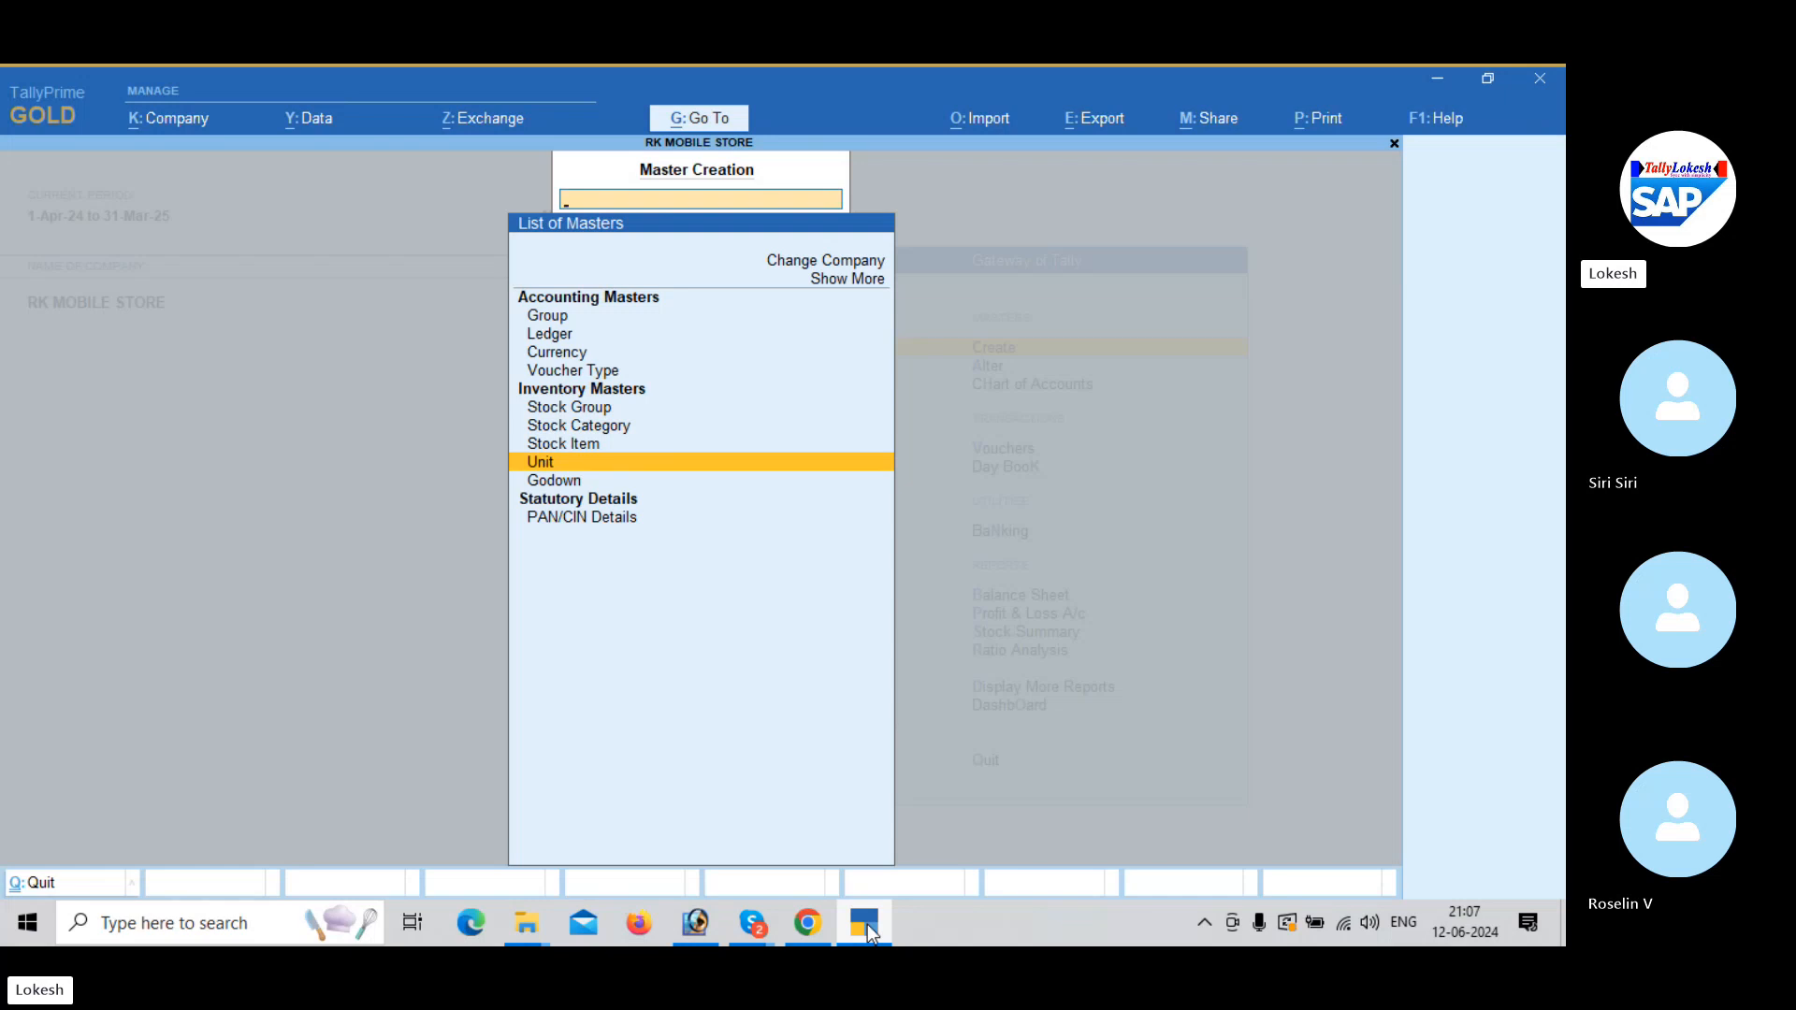
{"action": "key", "text": "Return"}
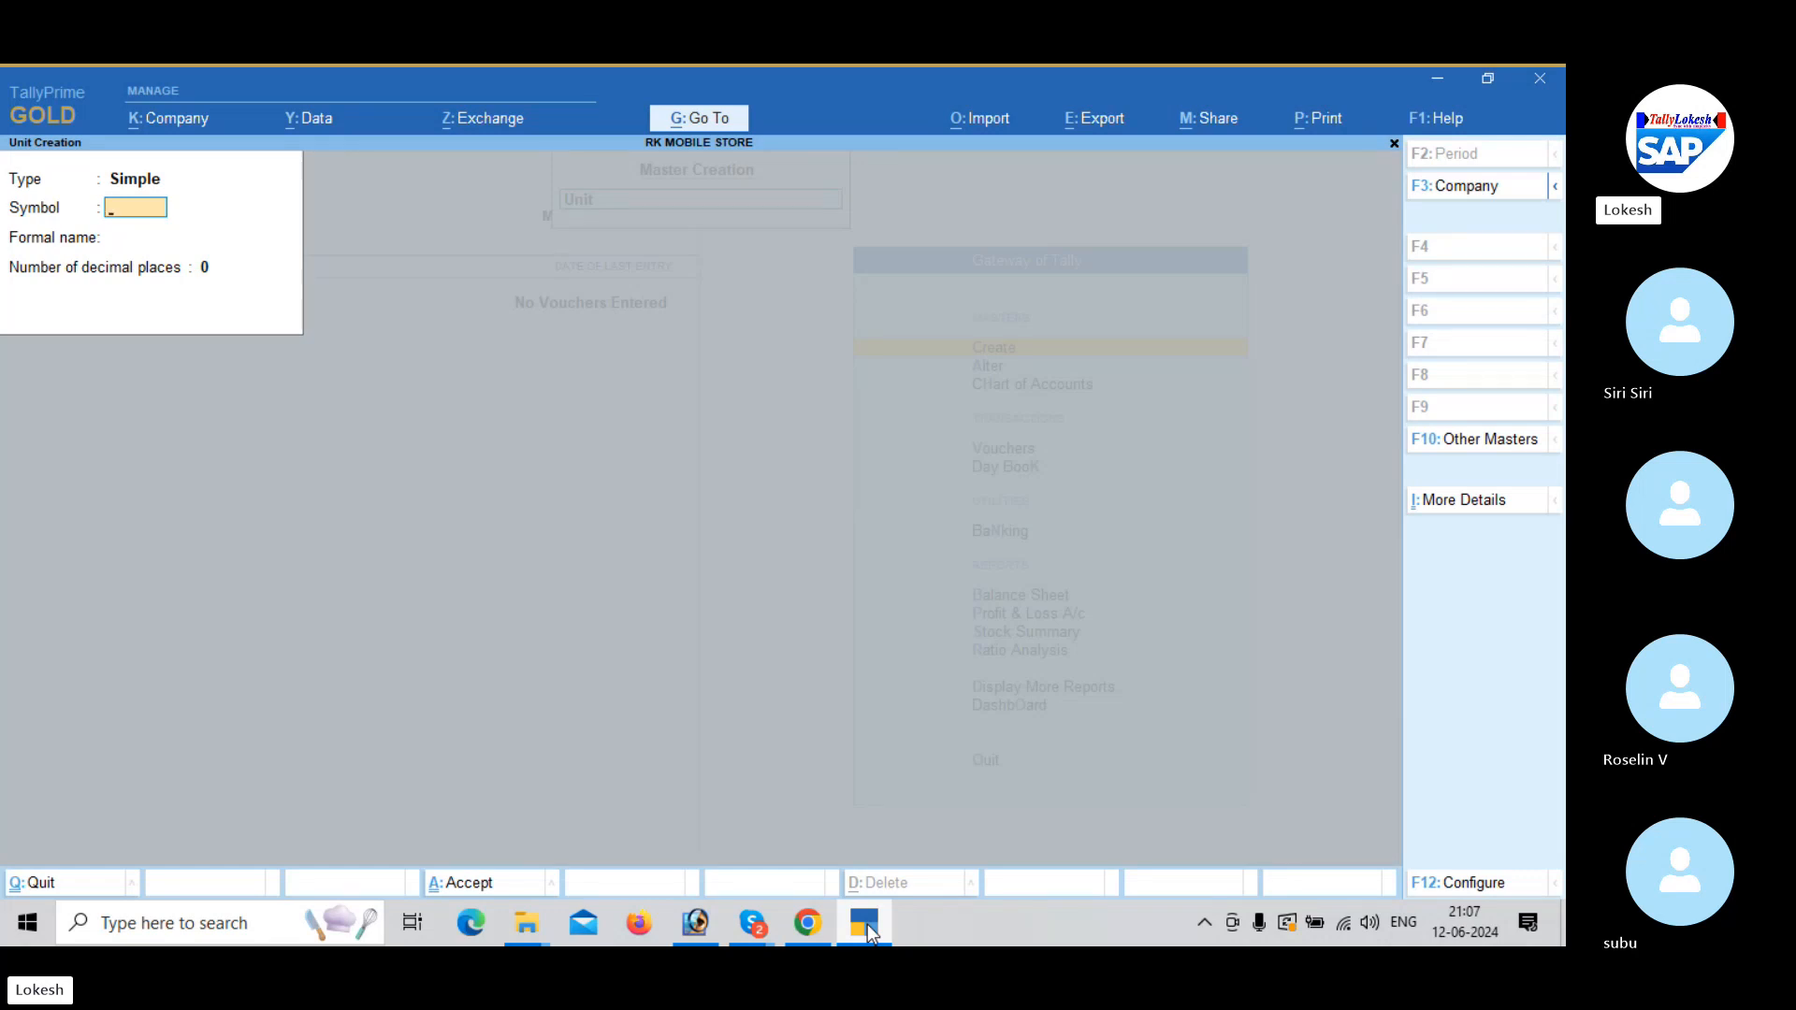
{"action": "type", "text": "nos"}
{"action": "key", "text": "Return"}
{"action": "type", "text": "Nu"}
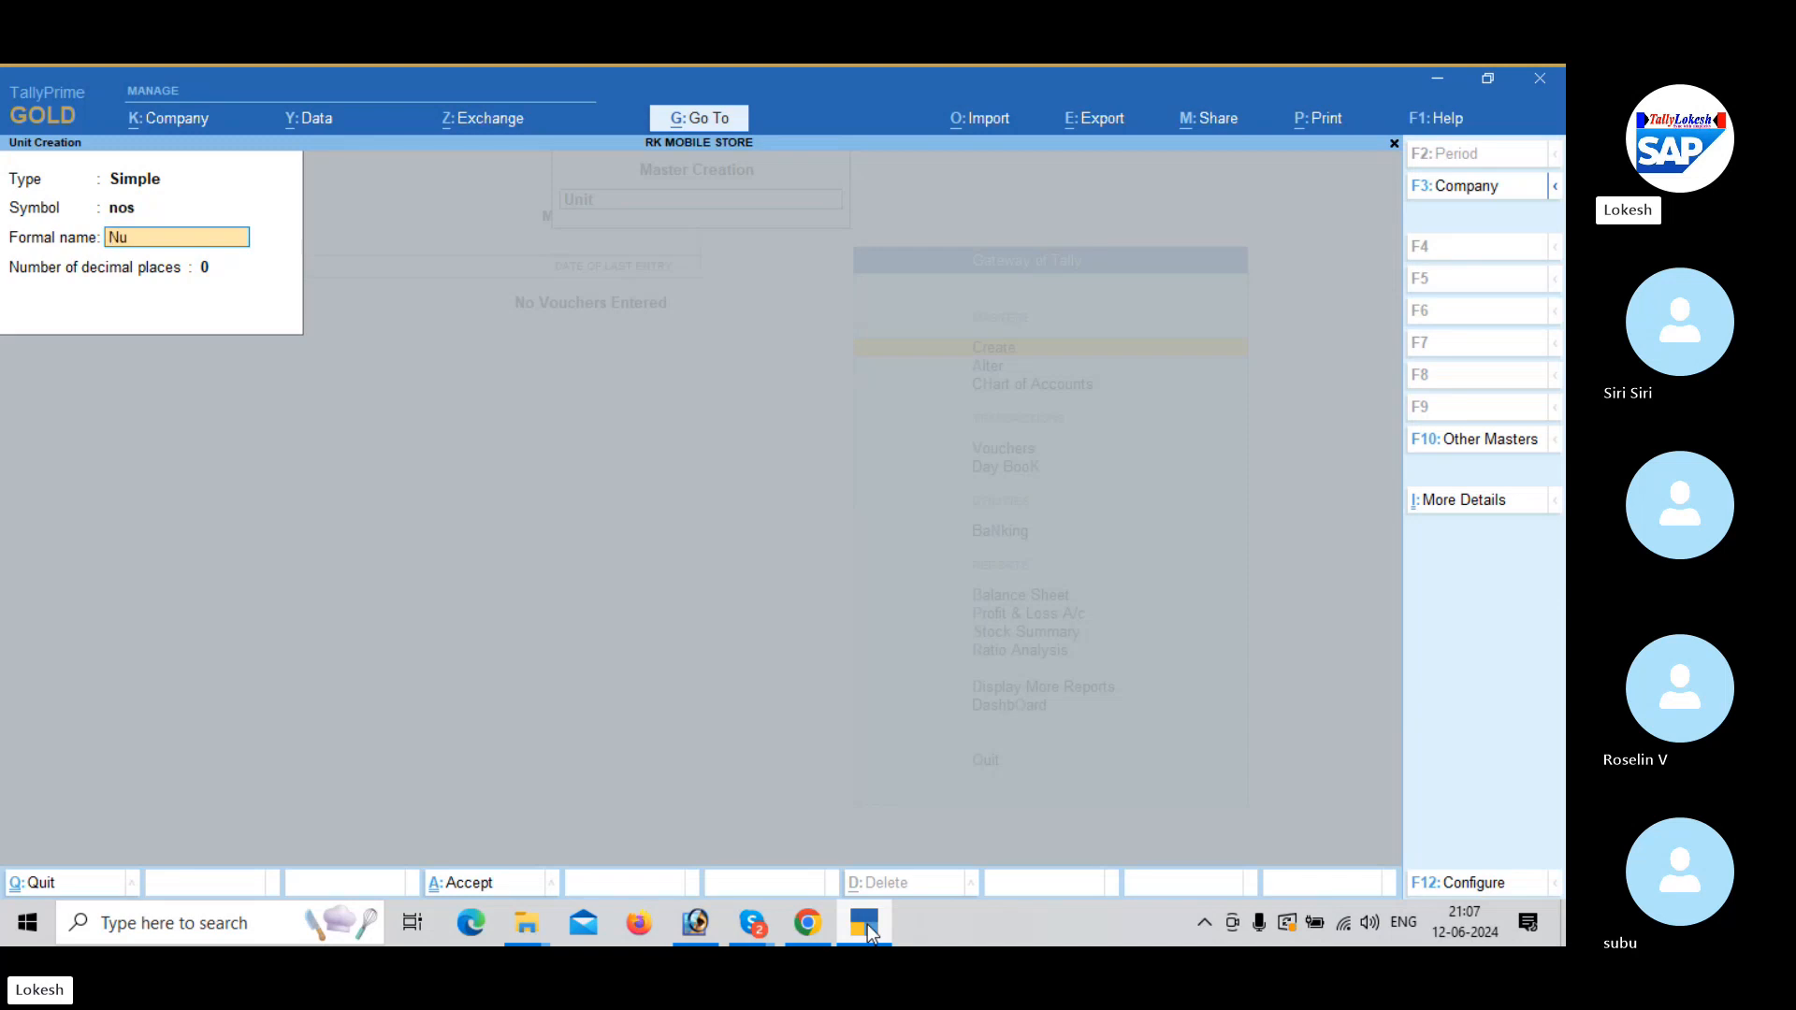
{"action": "type", "text": "mbers"}
{"action": "key", "text": "Return"}
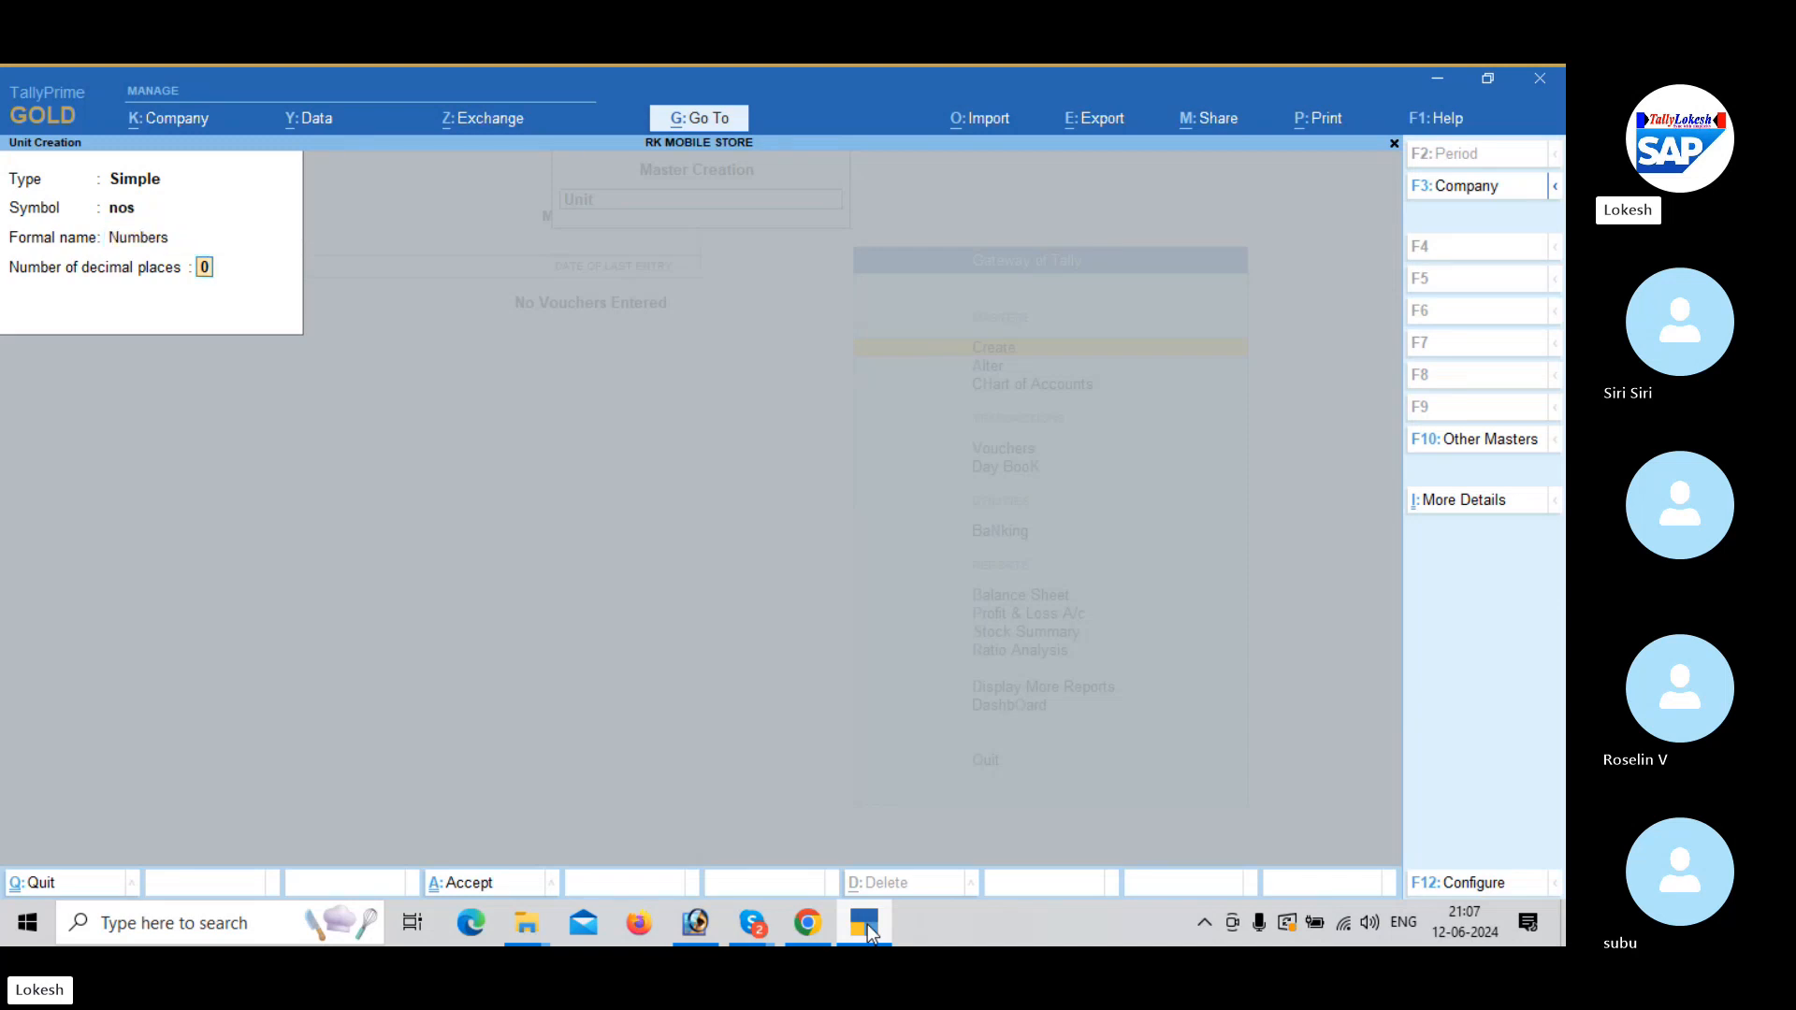
{"action": "key", "text": "Return"}
{"action": "key", "text": "y"}
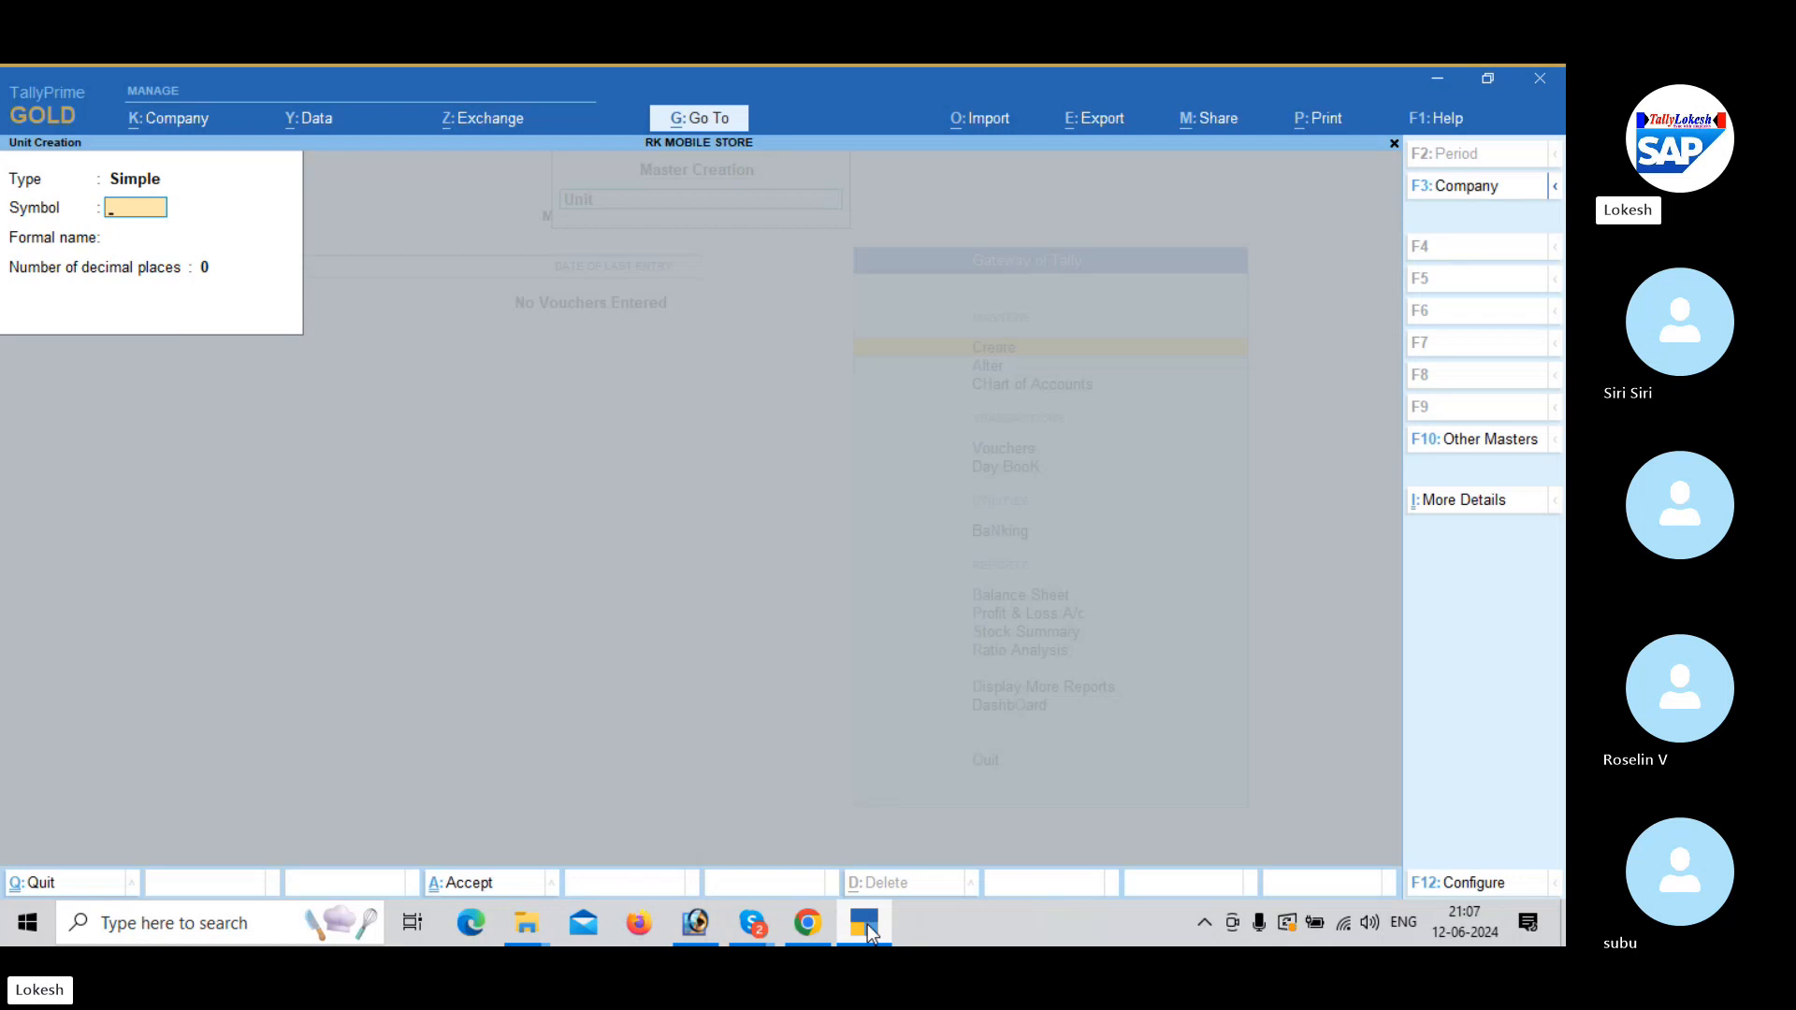
Create a simple unit with symbol bx, formal name Boxes and 0 decimal places.
{"action": "type", "text": "bx"}
{"action": "key", "text": "Return"}
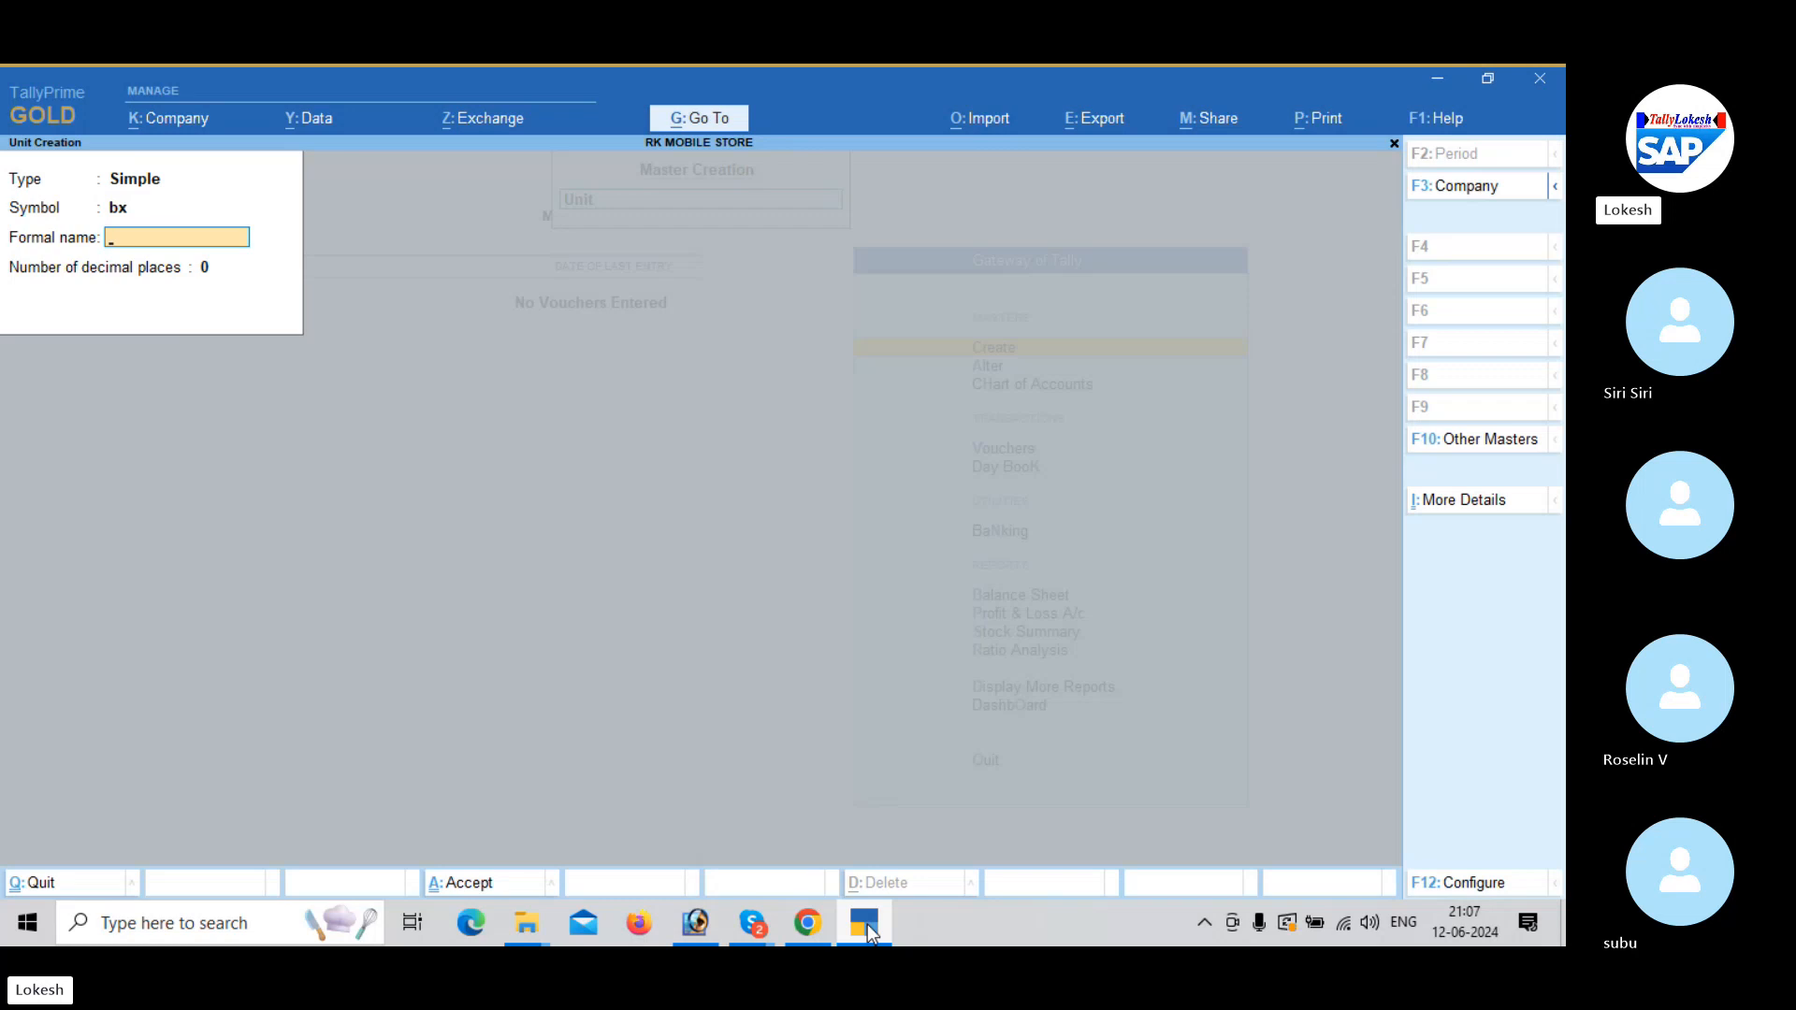
{"action": "type", "text": "Boxes"}
{"action": "key", "text": "Return"}
{"action": "key", "text": "Return"}
{"action": "type", "text": "y"}
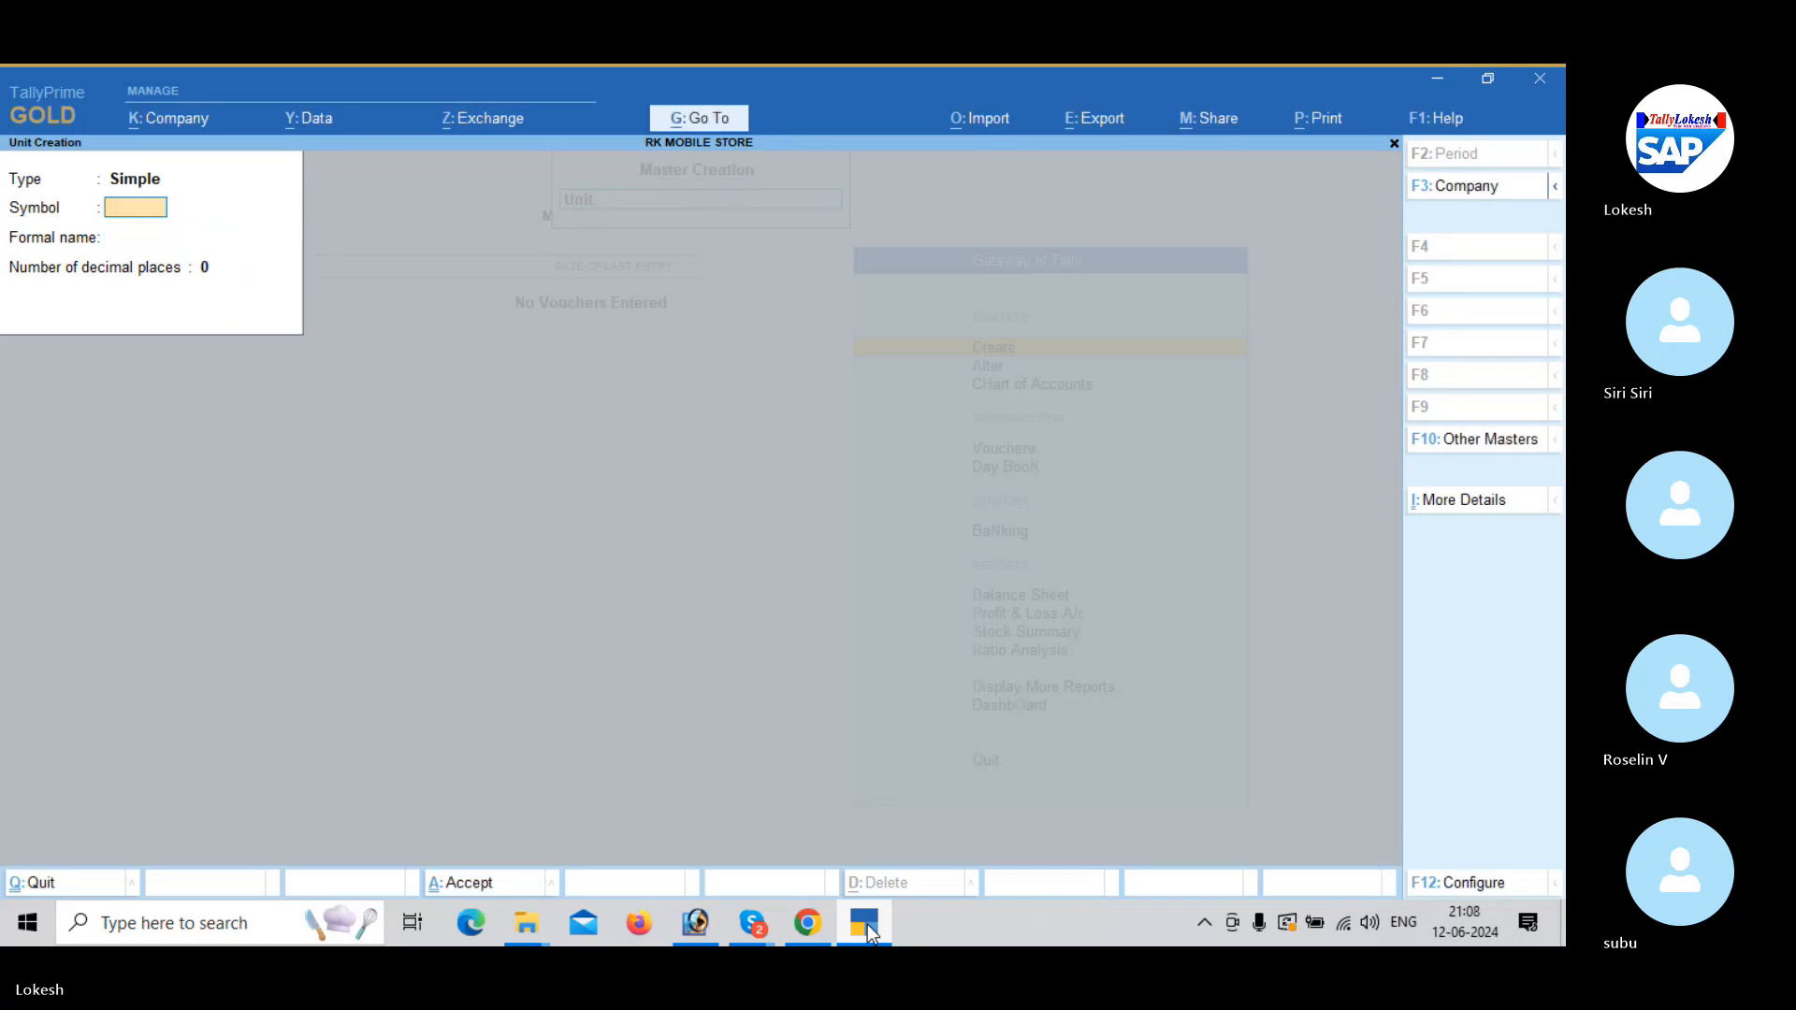
Create two simple units with 0 decimal places: pc with formal name Pices and pk with formal name Packes.
{"action": "type", "text": "pc"}
{"action": "key", "text": "Return"}
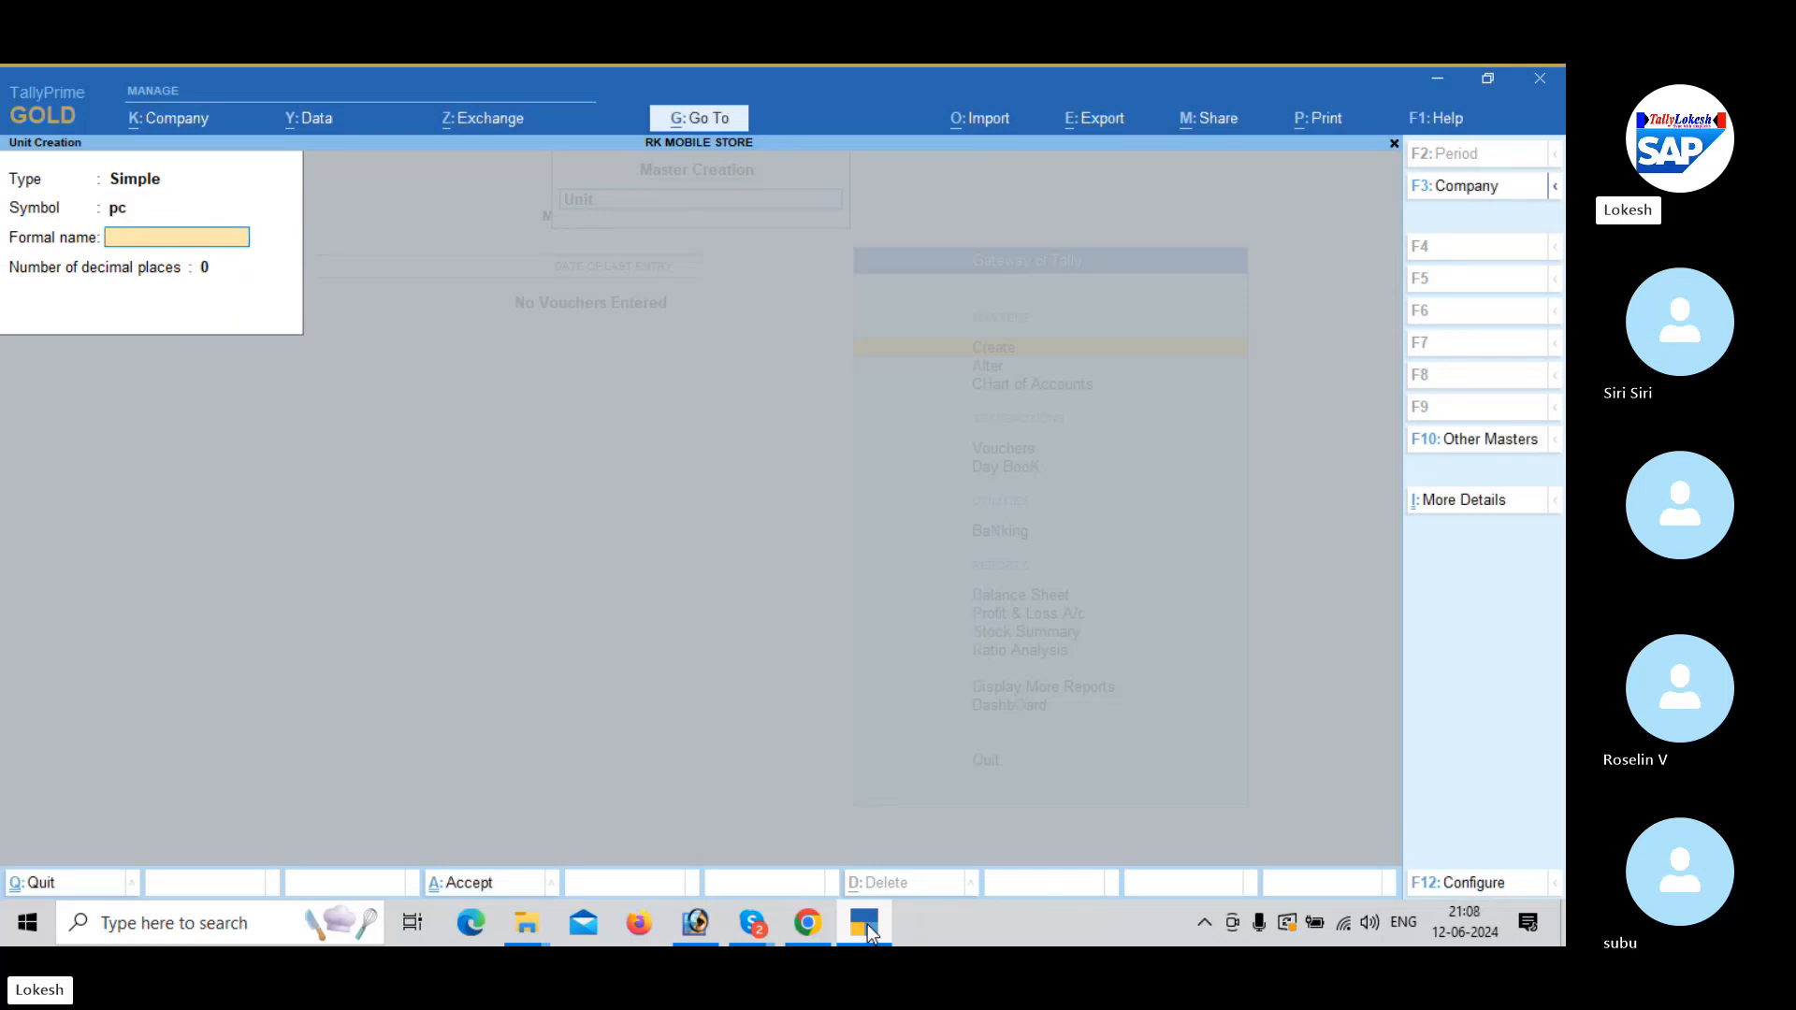
{"action": "type", "text": "Pices"}
{"action": "key", "text": "Return"}
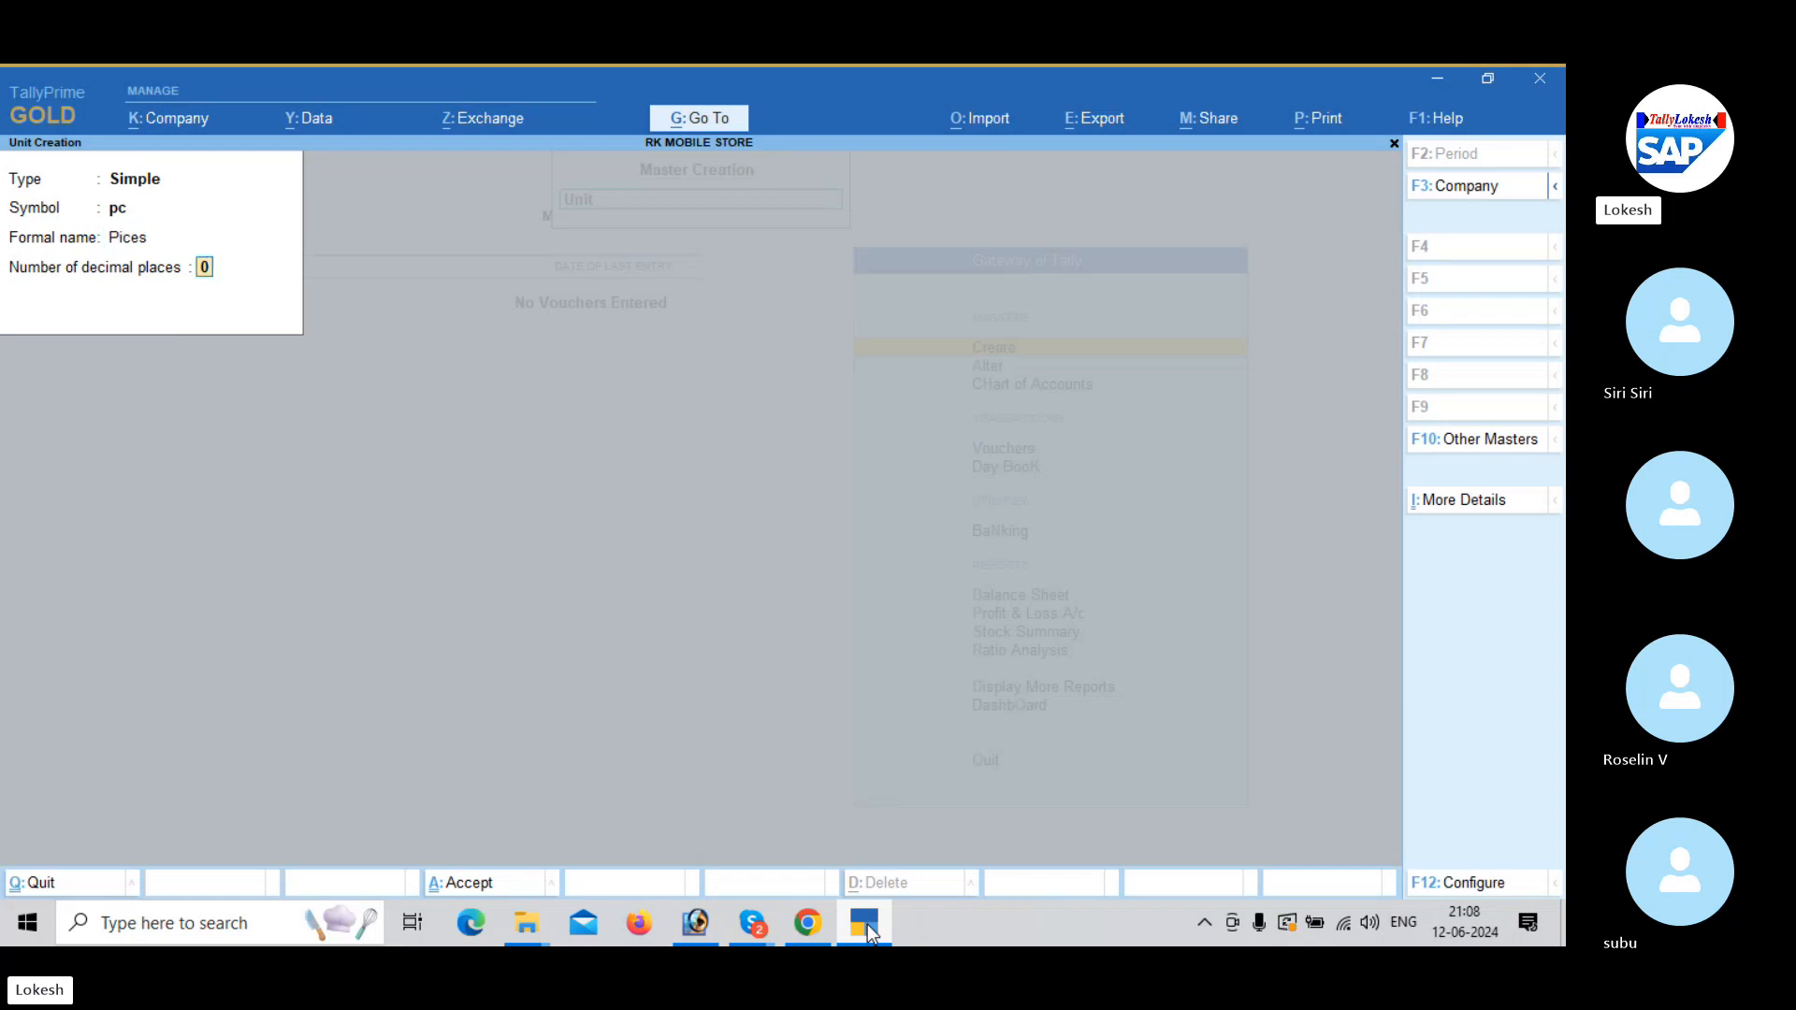
{"action": "key", "text": "Return"}
{"action": "type", "text": "ypk"}
{"action": "key", "text": "Return"}
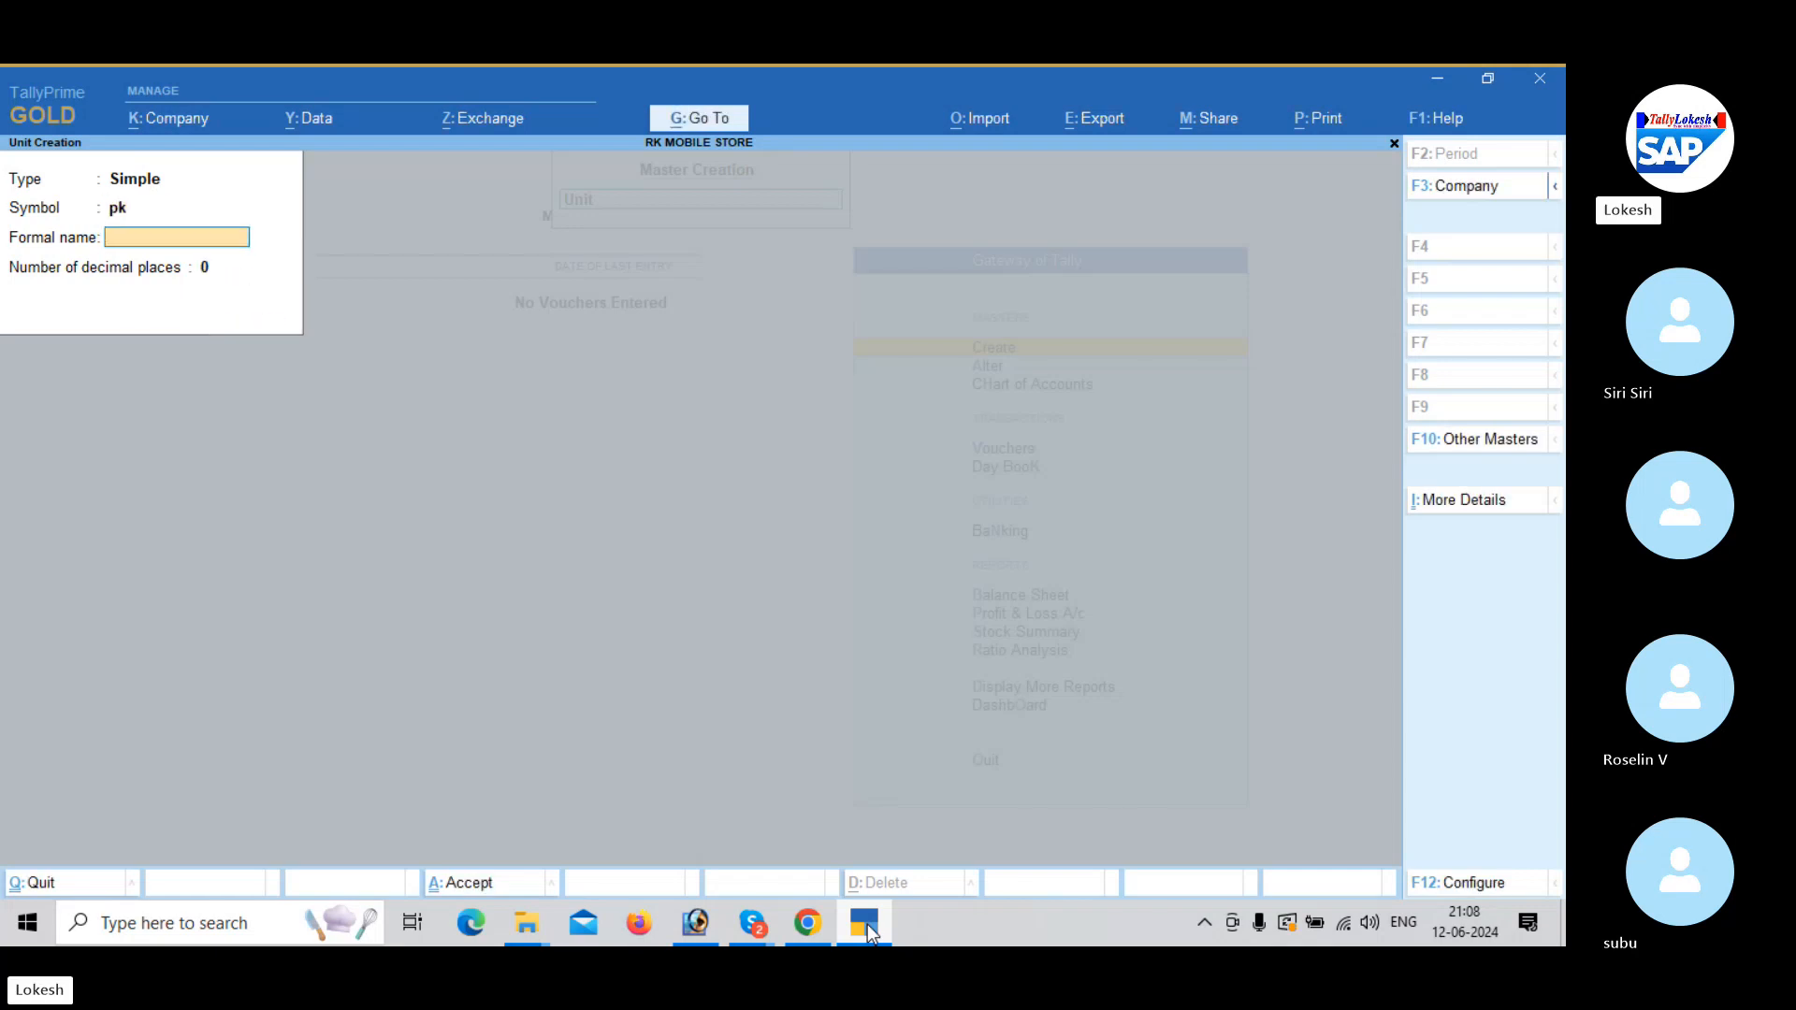
{"action": "type", "text": "Packes"}
{"action": "key", "text": "Return"}
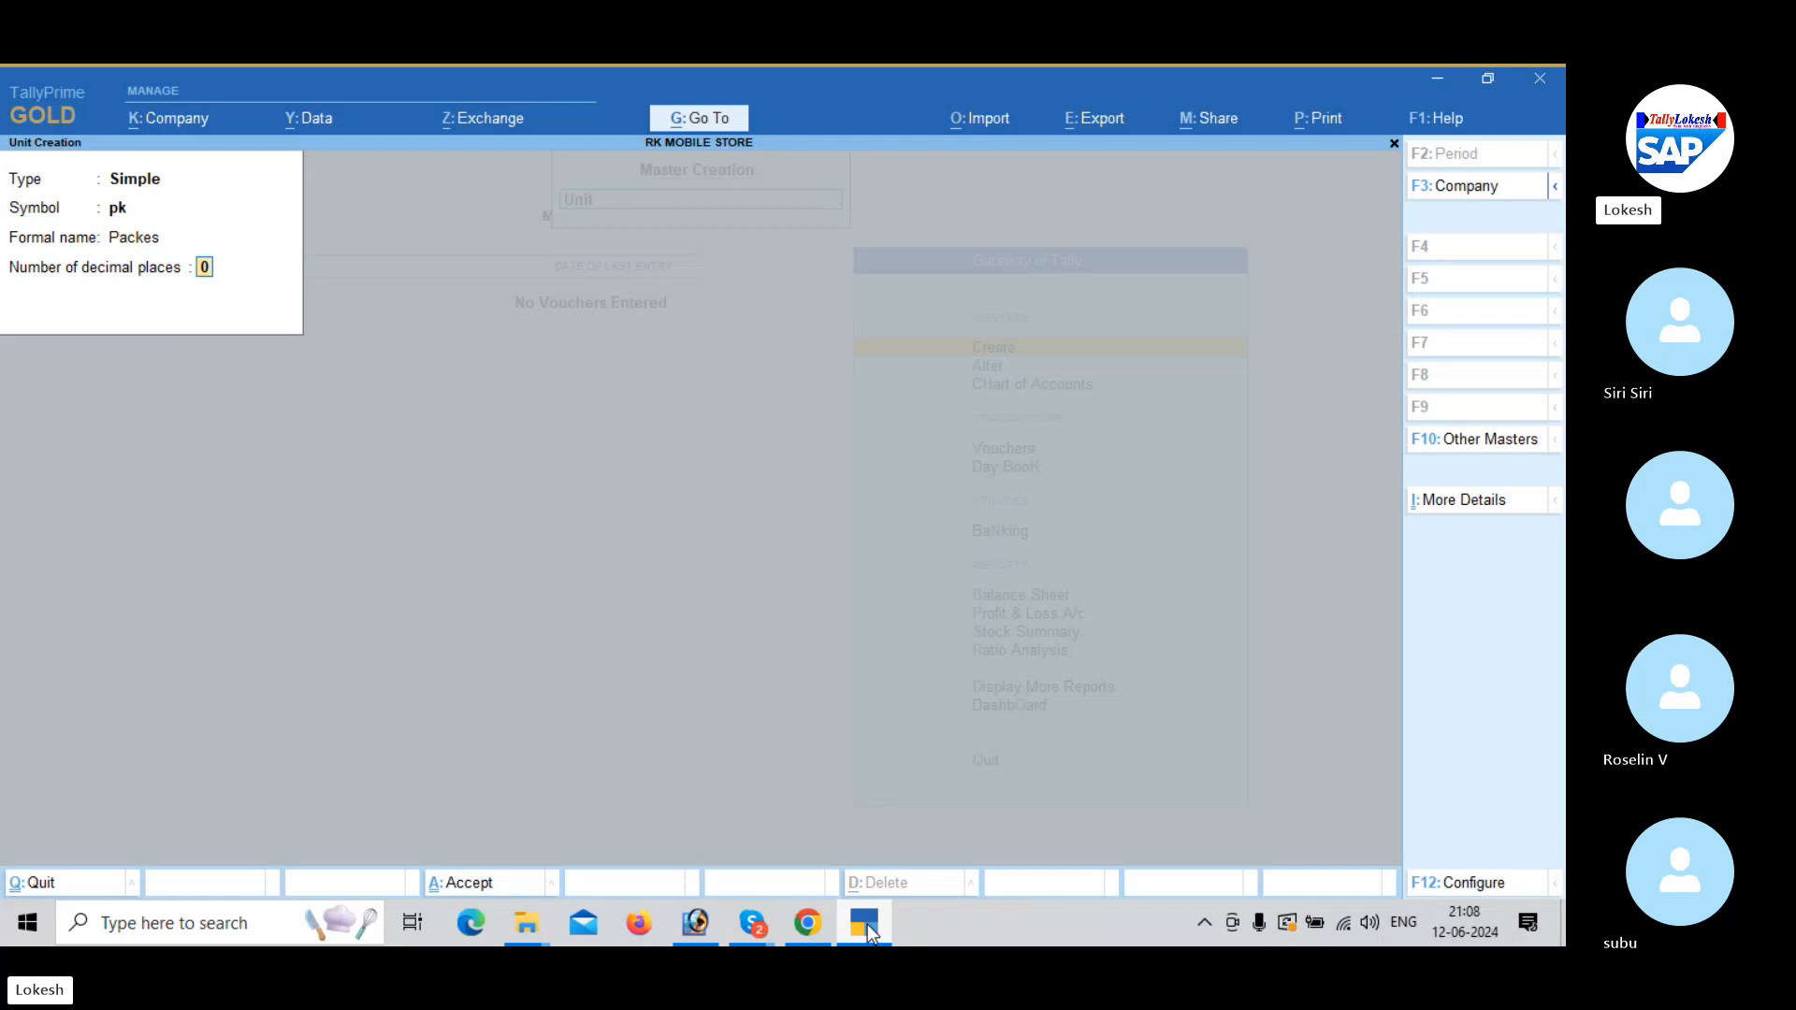
{"action": "key", "text": "Return"}
{"action": "key", "text": "y"}
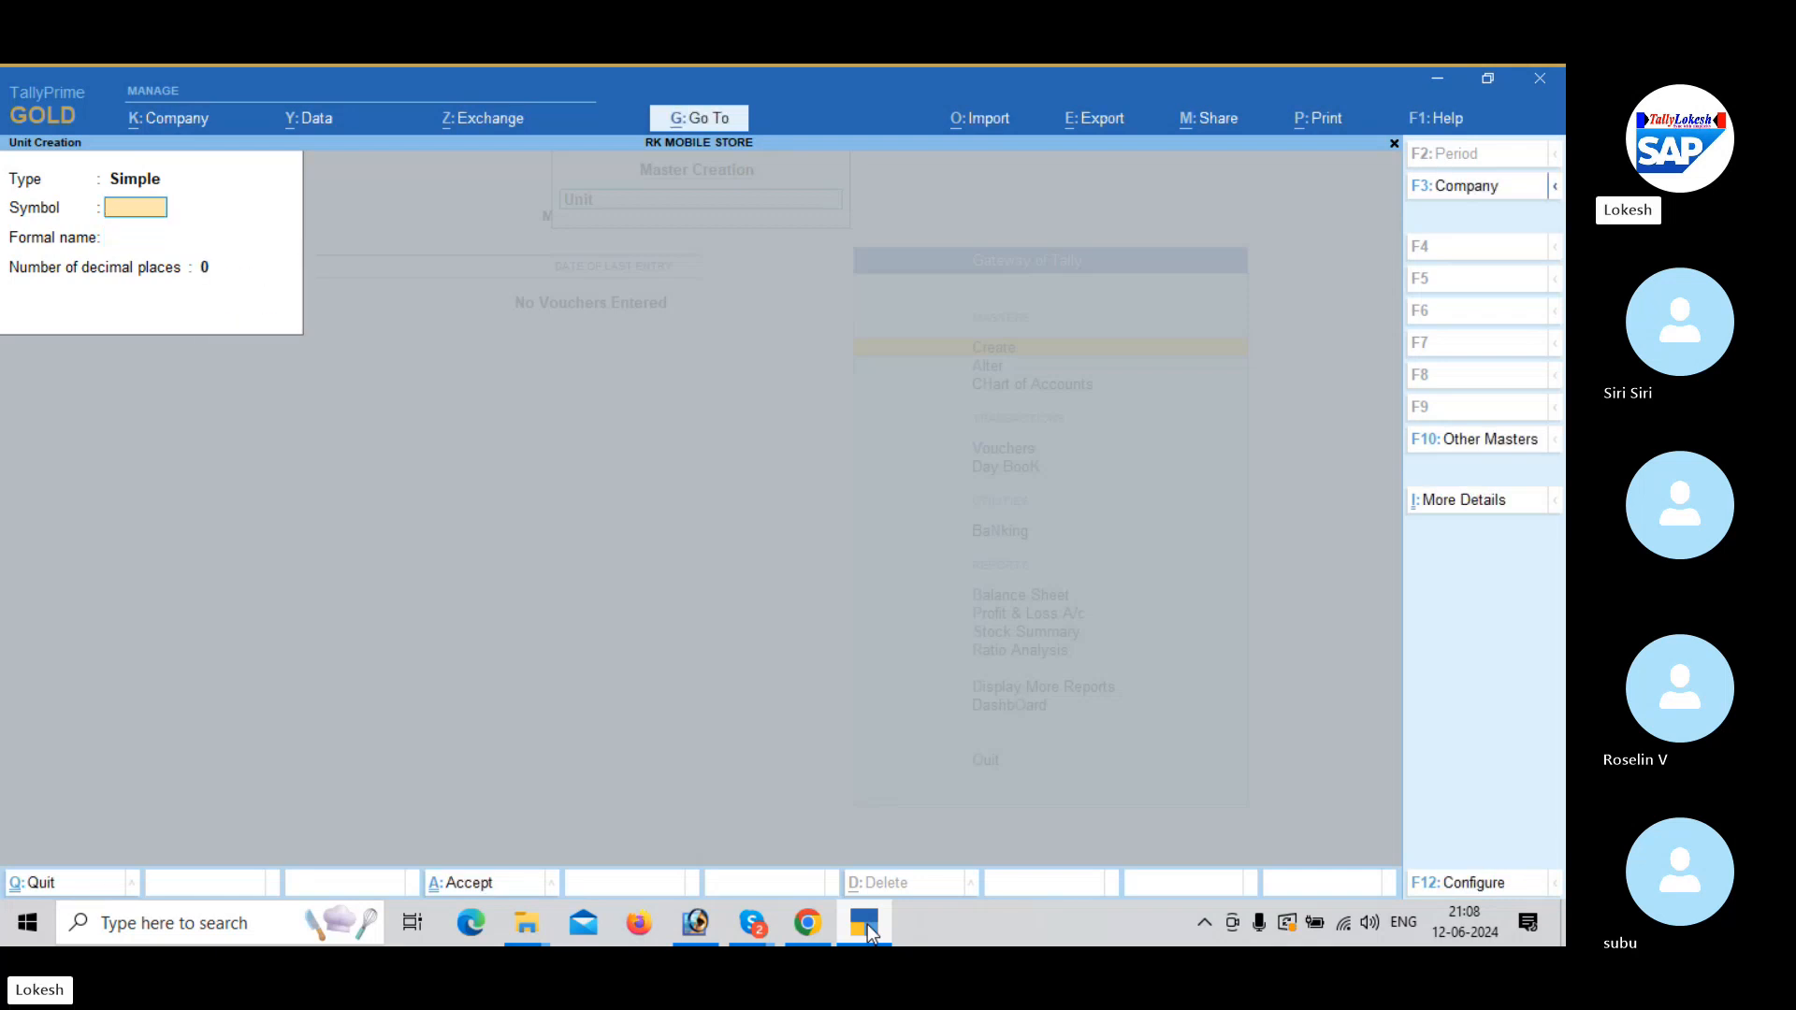
Create a simple unit with symbol bg, formal name Bags and 0 decimal places.
{"action": "type", "text": "bg"}
{"action": "key", "text": "Return"}
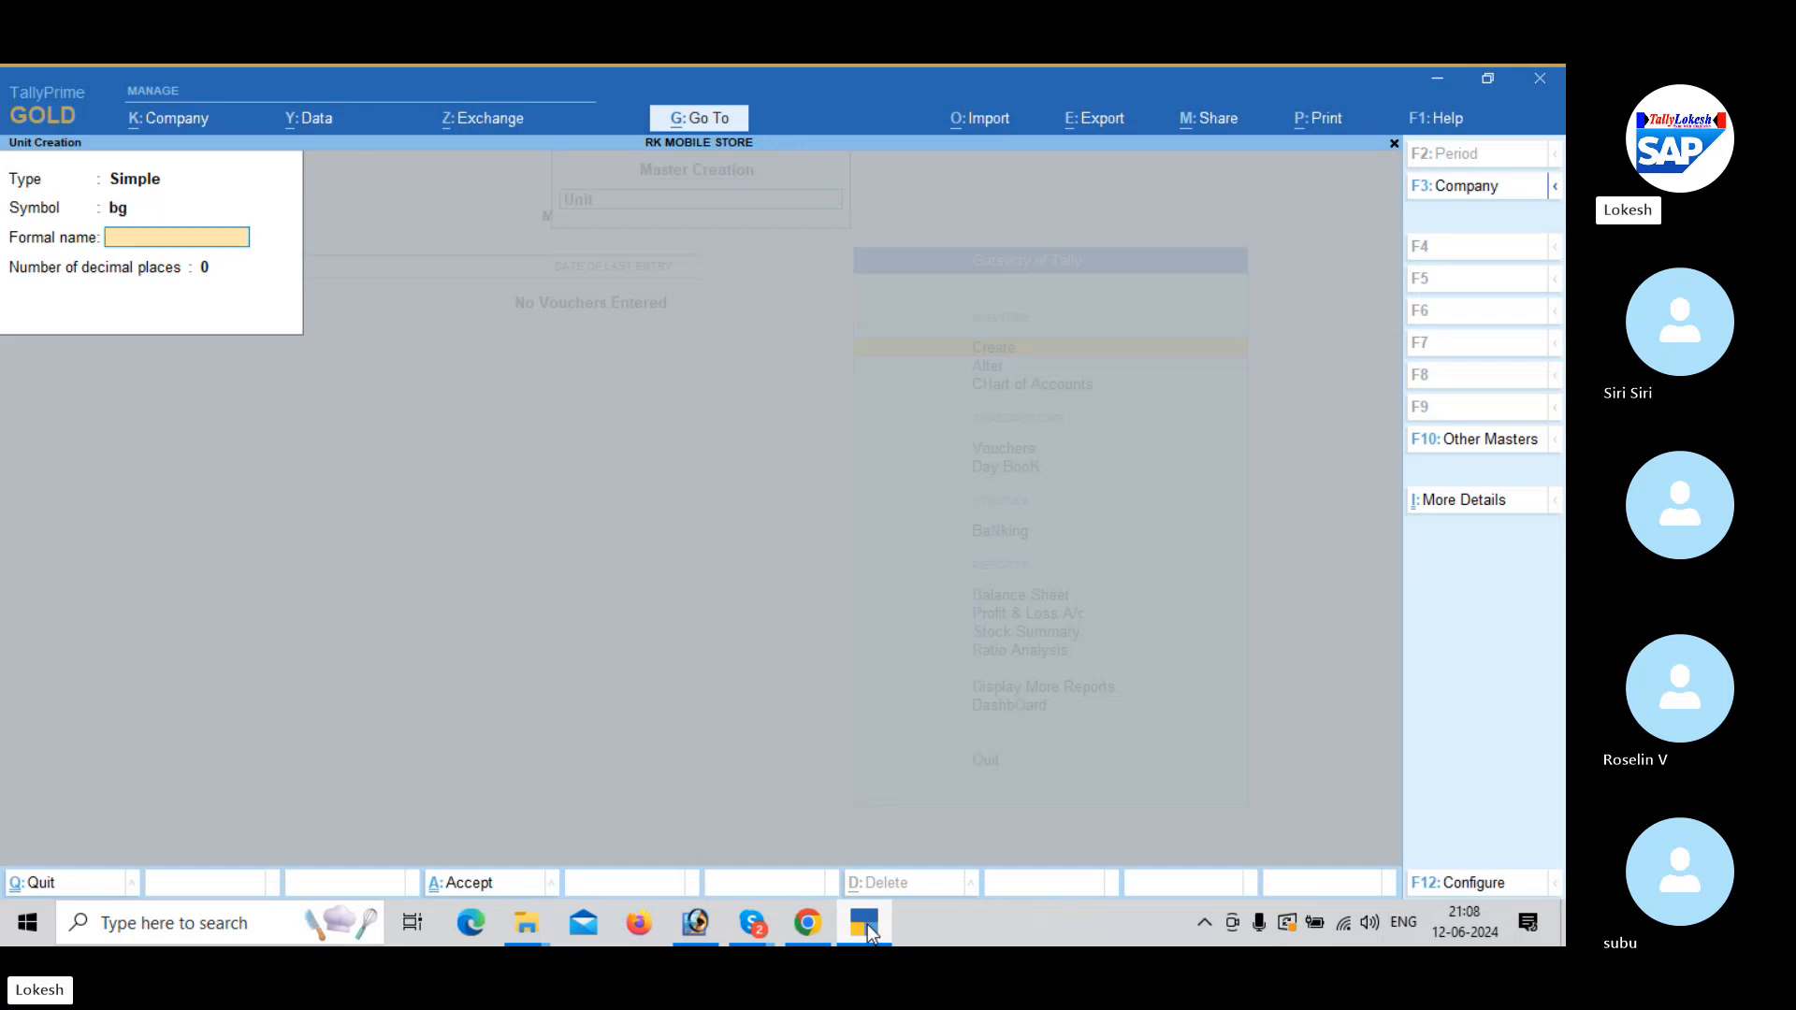
{"action": "type", "text": "Bags"}
{"action": "key", "text": "Return"}
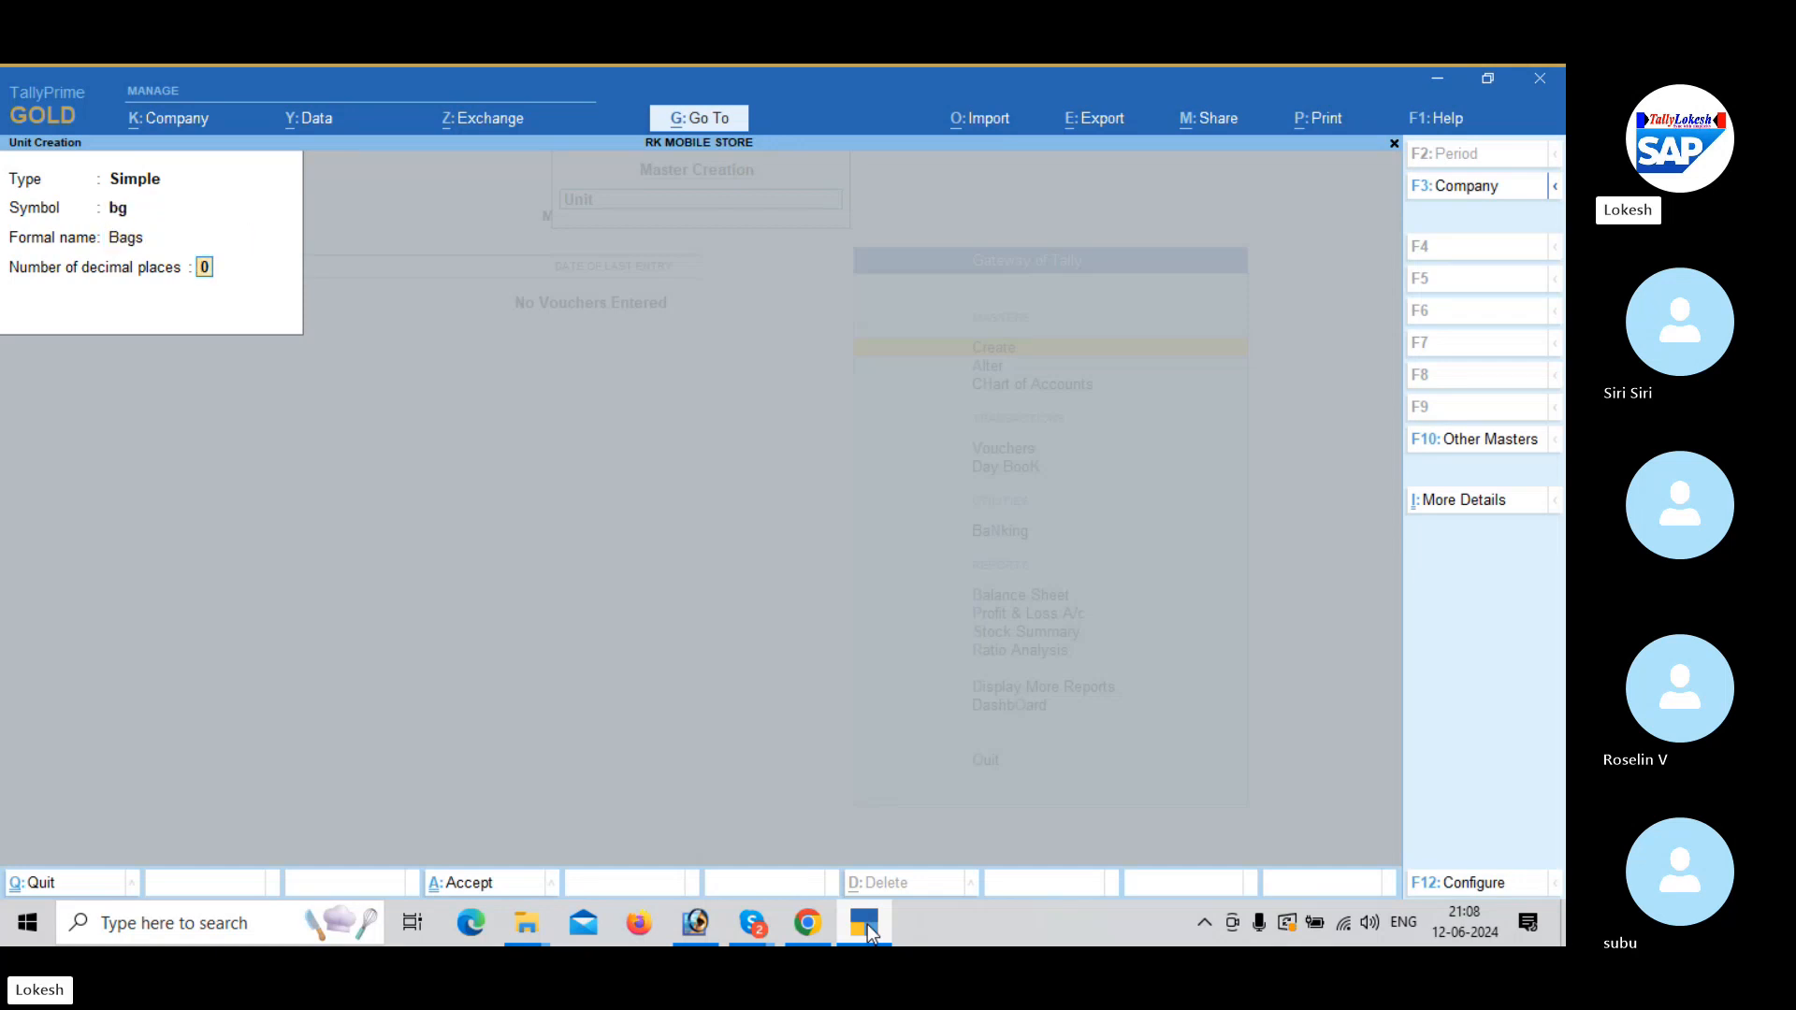
{"action": "key", "text": "Return"}
{"action": "key", "text": "Return"}
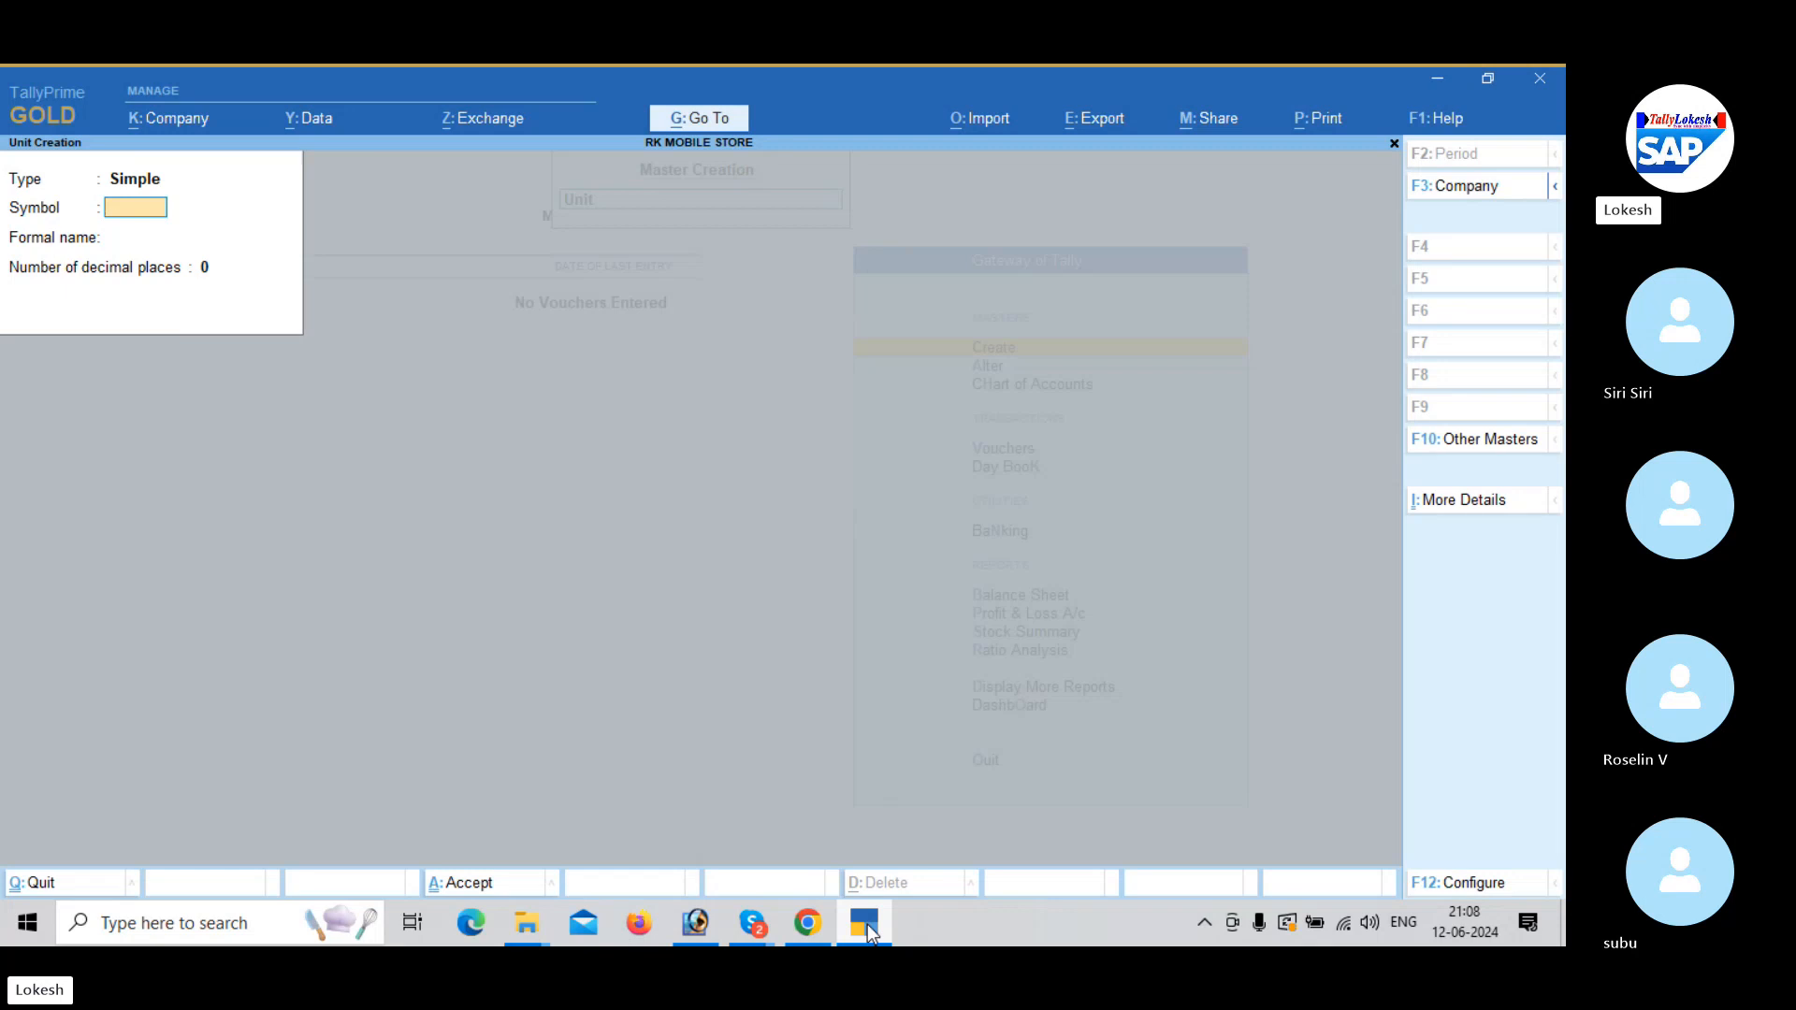
Create a simple unit with symbol bt, formal name Bottles and 0 decimal places, and leave unit creation.
{"action": "type", "text": "t"}
{"action": "key", "text": "Return"}
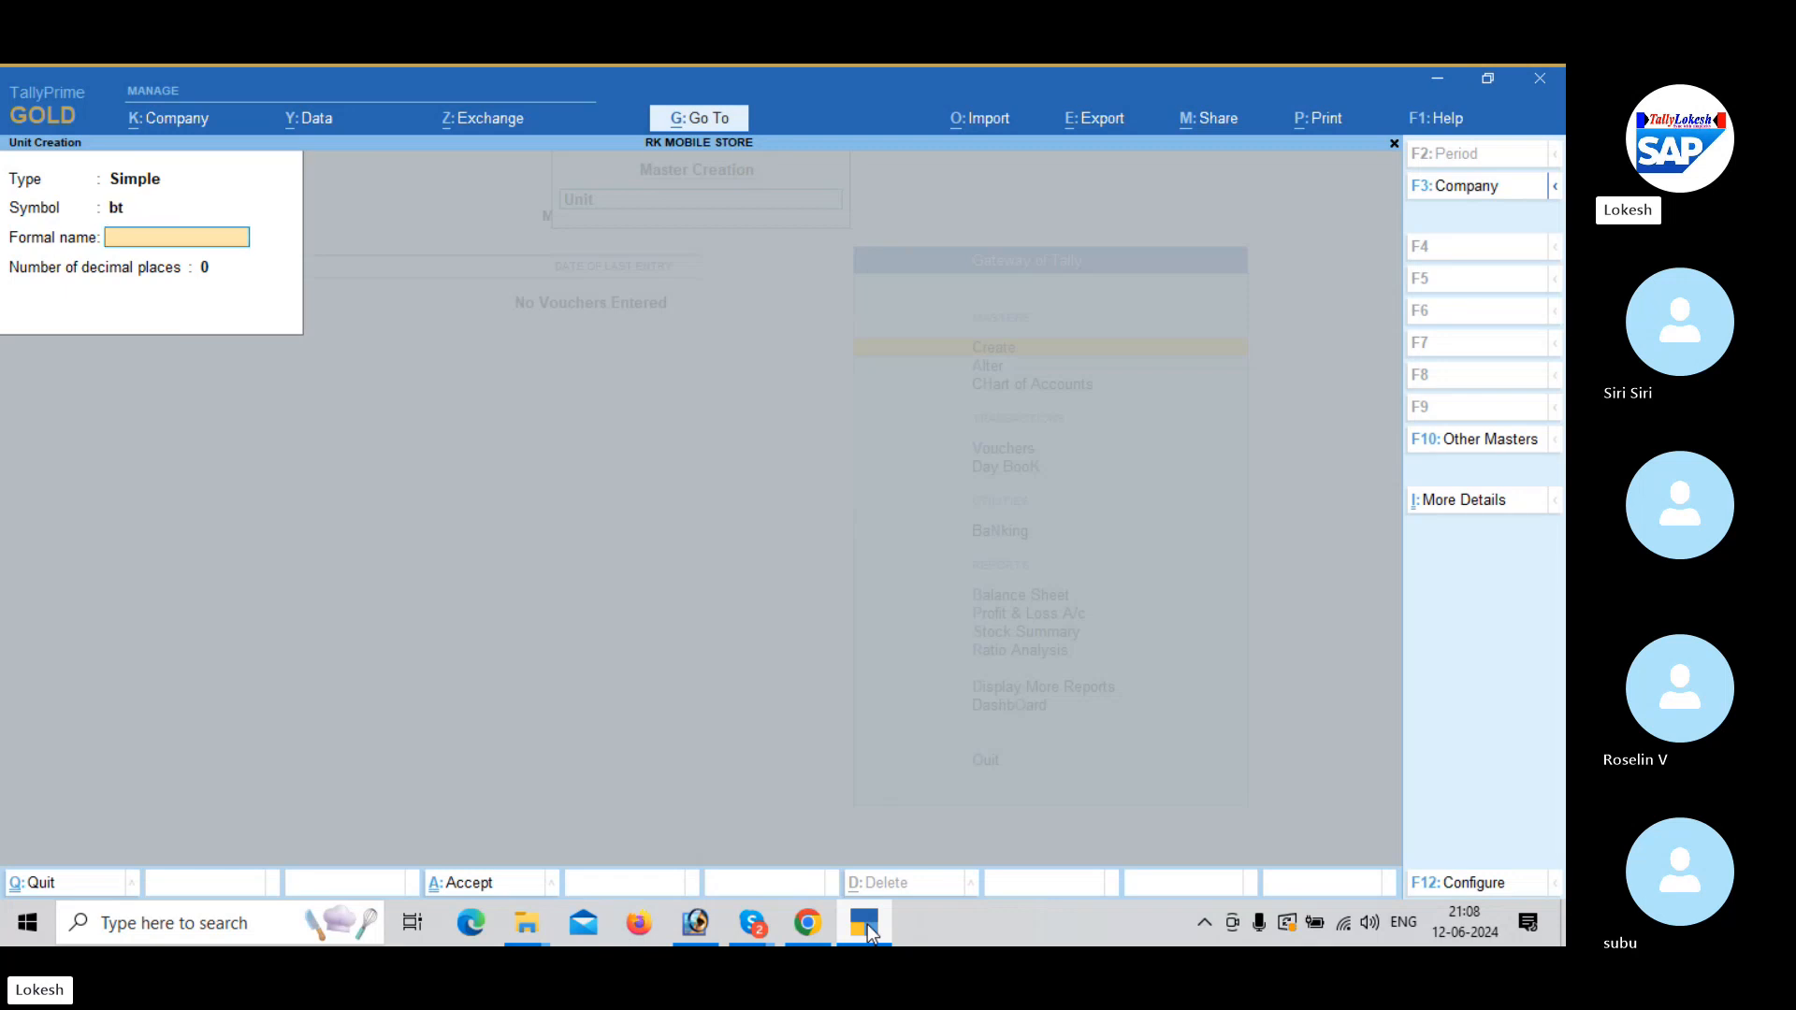
{"action": "type", "text": "Bottles"}
{"action": "key", "text": "Return"}
{"action": "key", "text": "Return"}
{"action": "key", "text": "Return"}
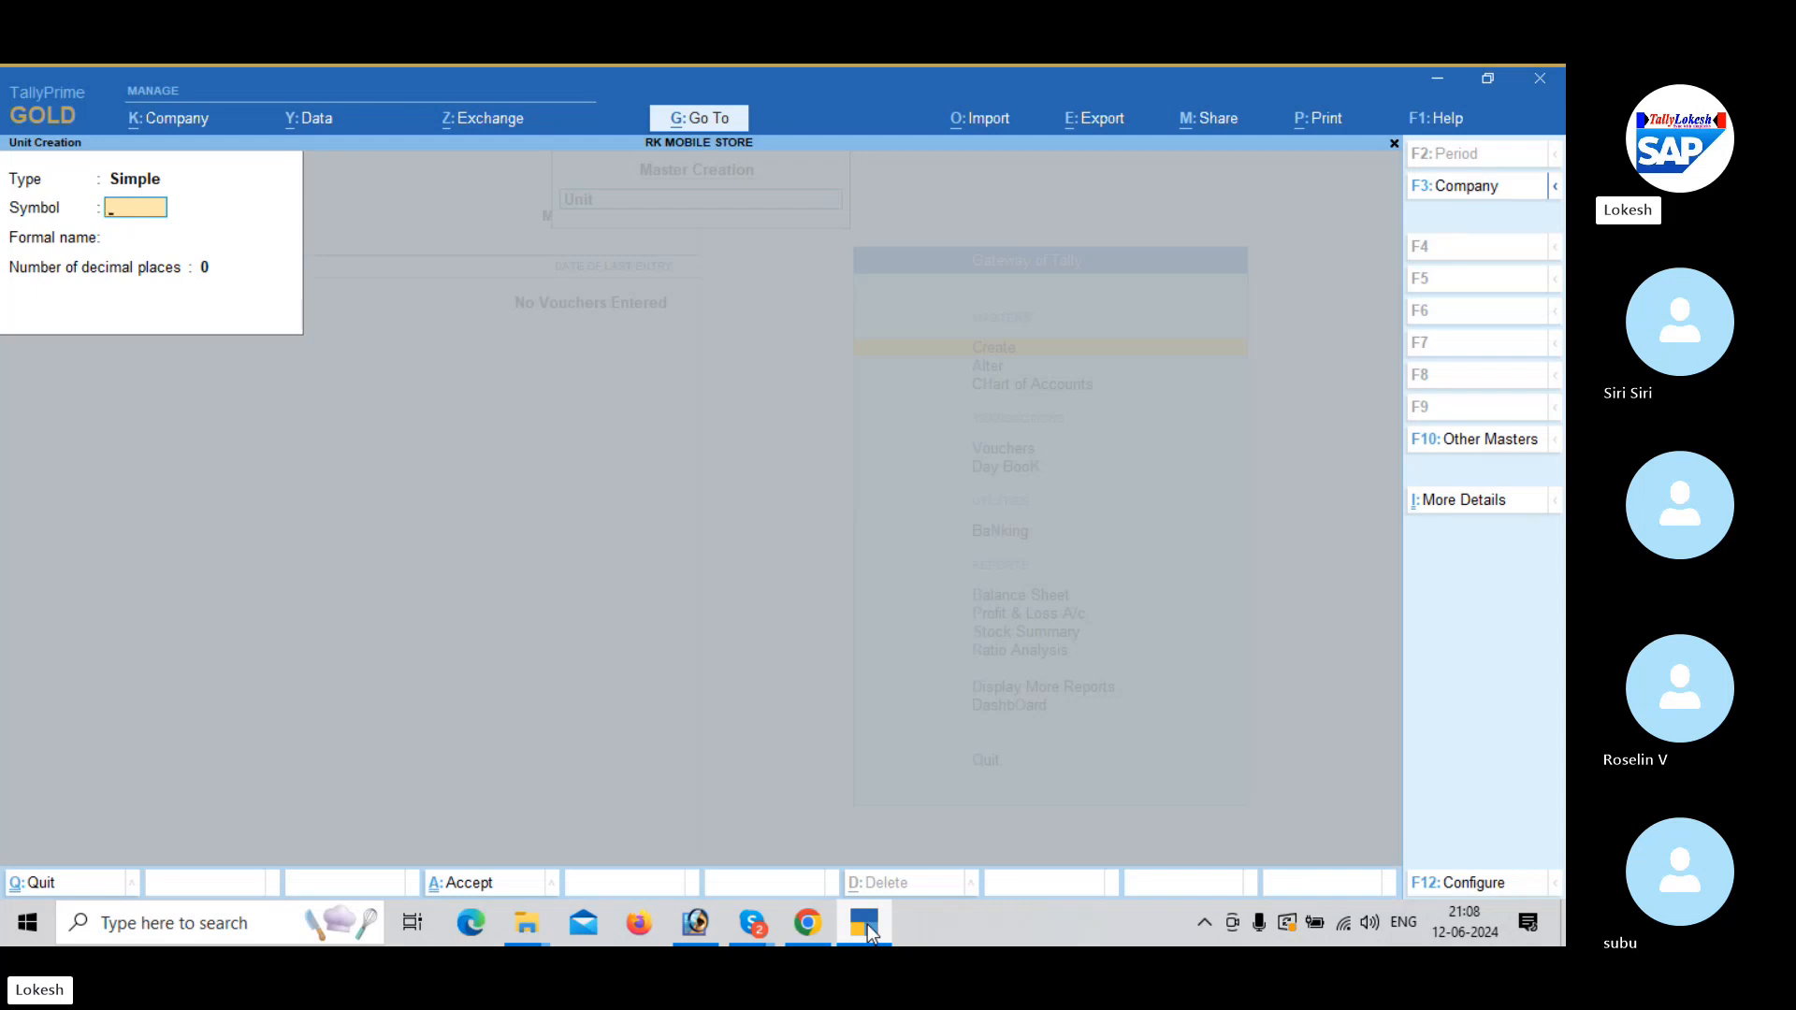
{"action": "key", "text": "Escape"}
{"action": "key", "text": "y"}
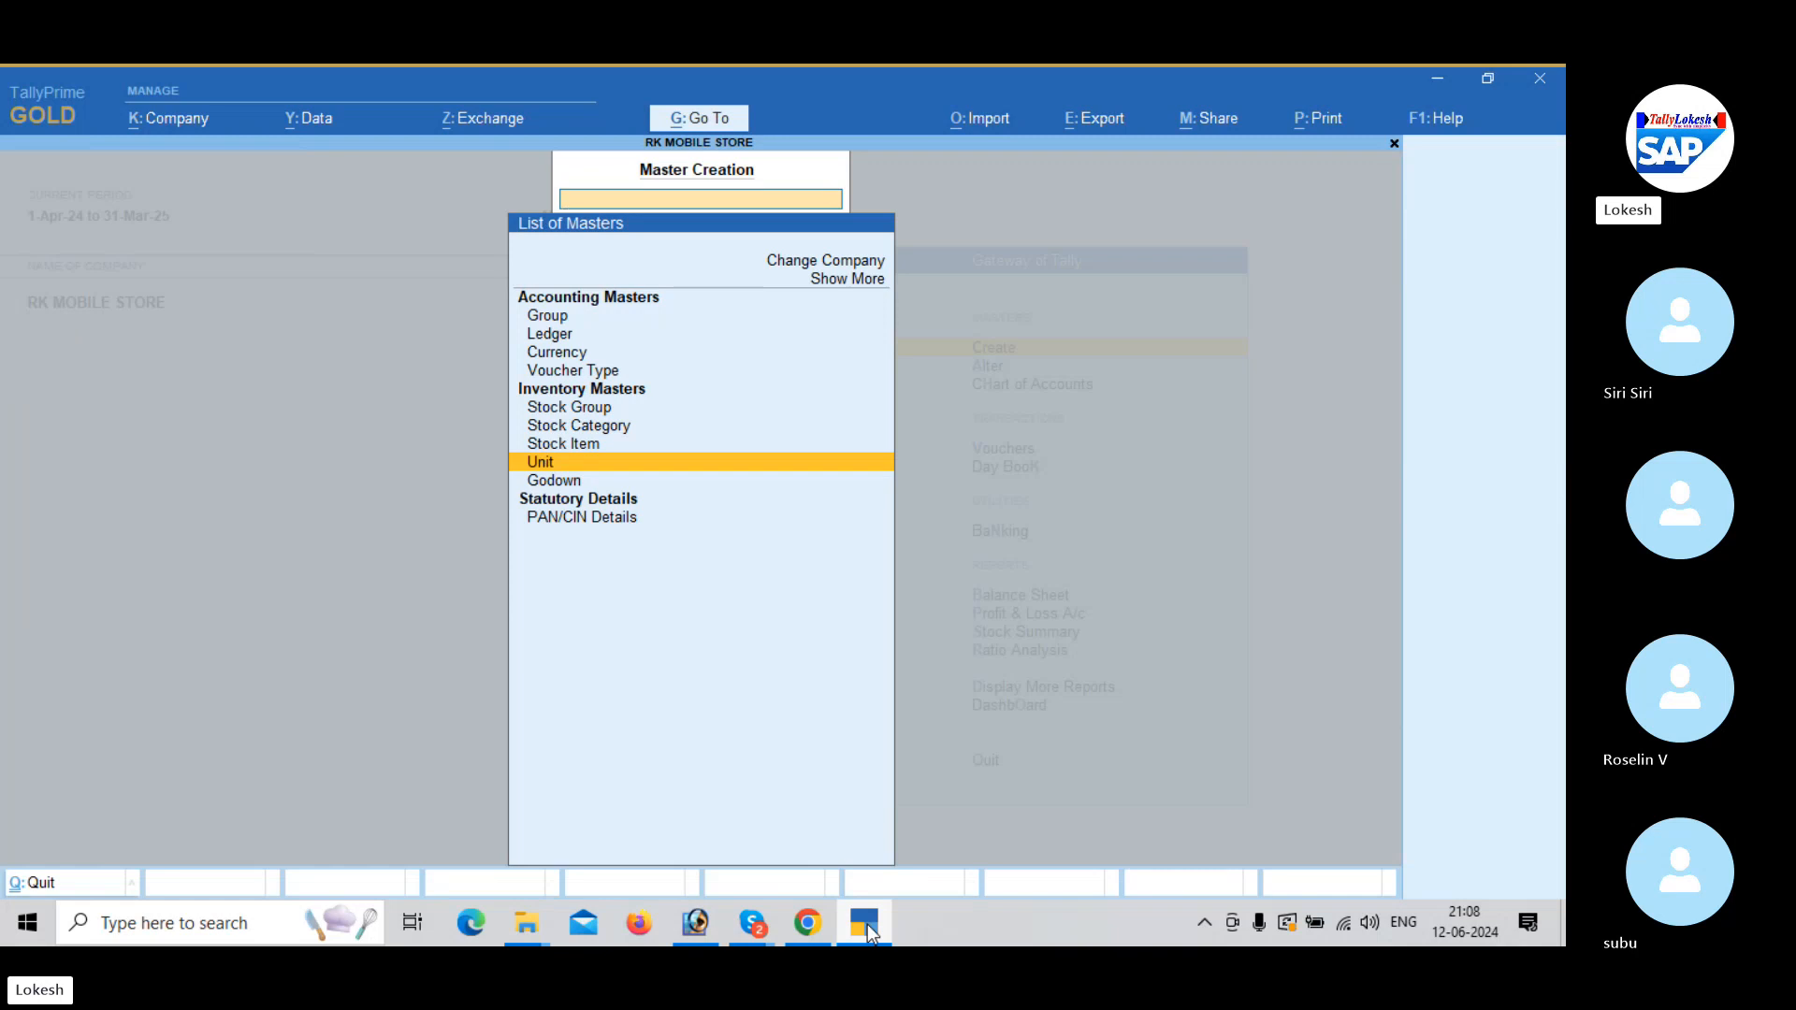
Create the stock group Mobile under Primary, without adding up quantities of items.
{"action": "key", "text": "Up"}
{"action": "key", "text": "Up"}
{"action": "key", "text": "Up"}
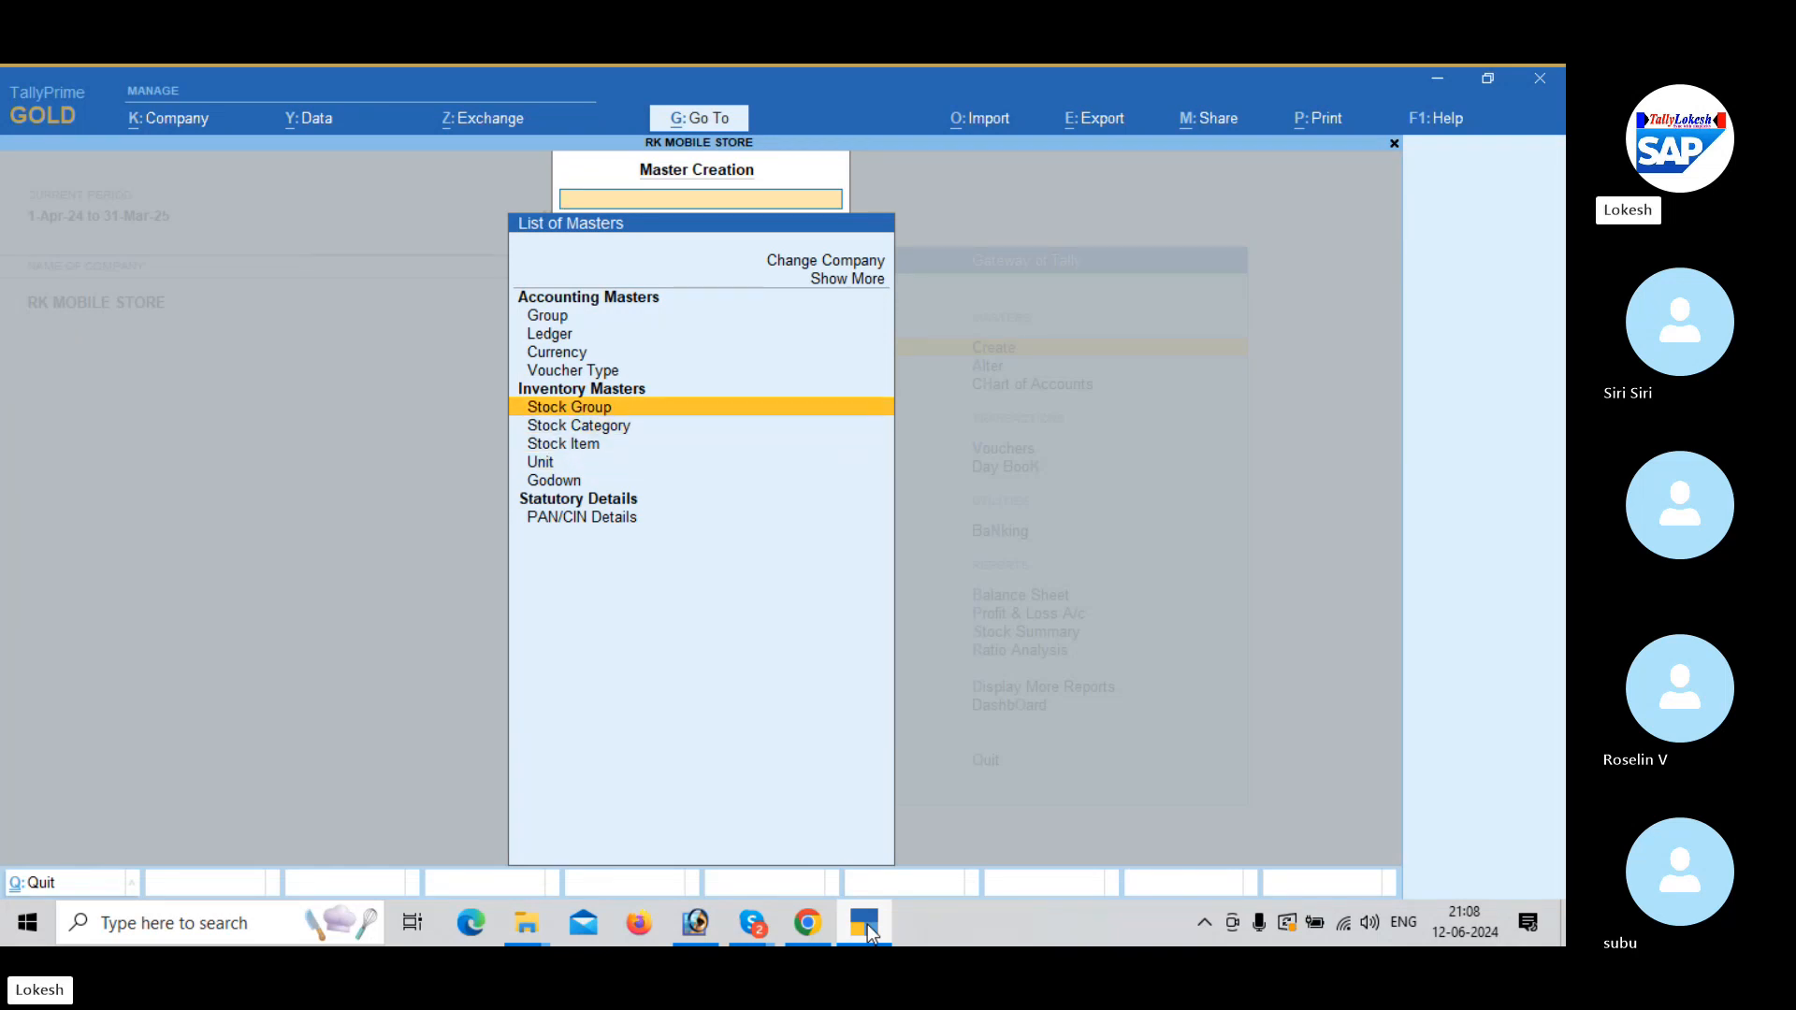
{"action": "key", "text": "Return"}
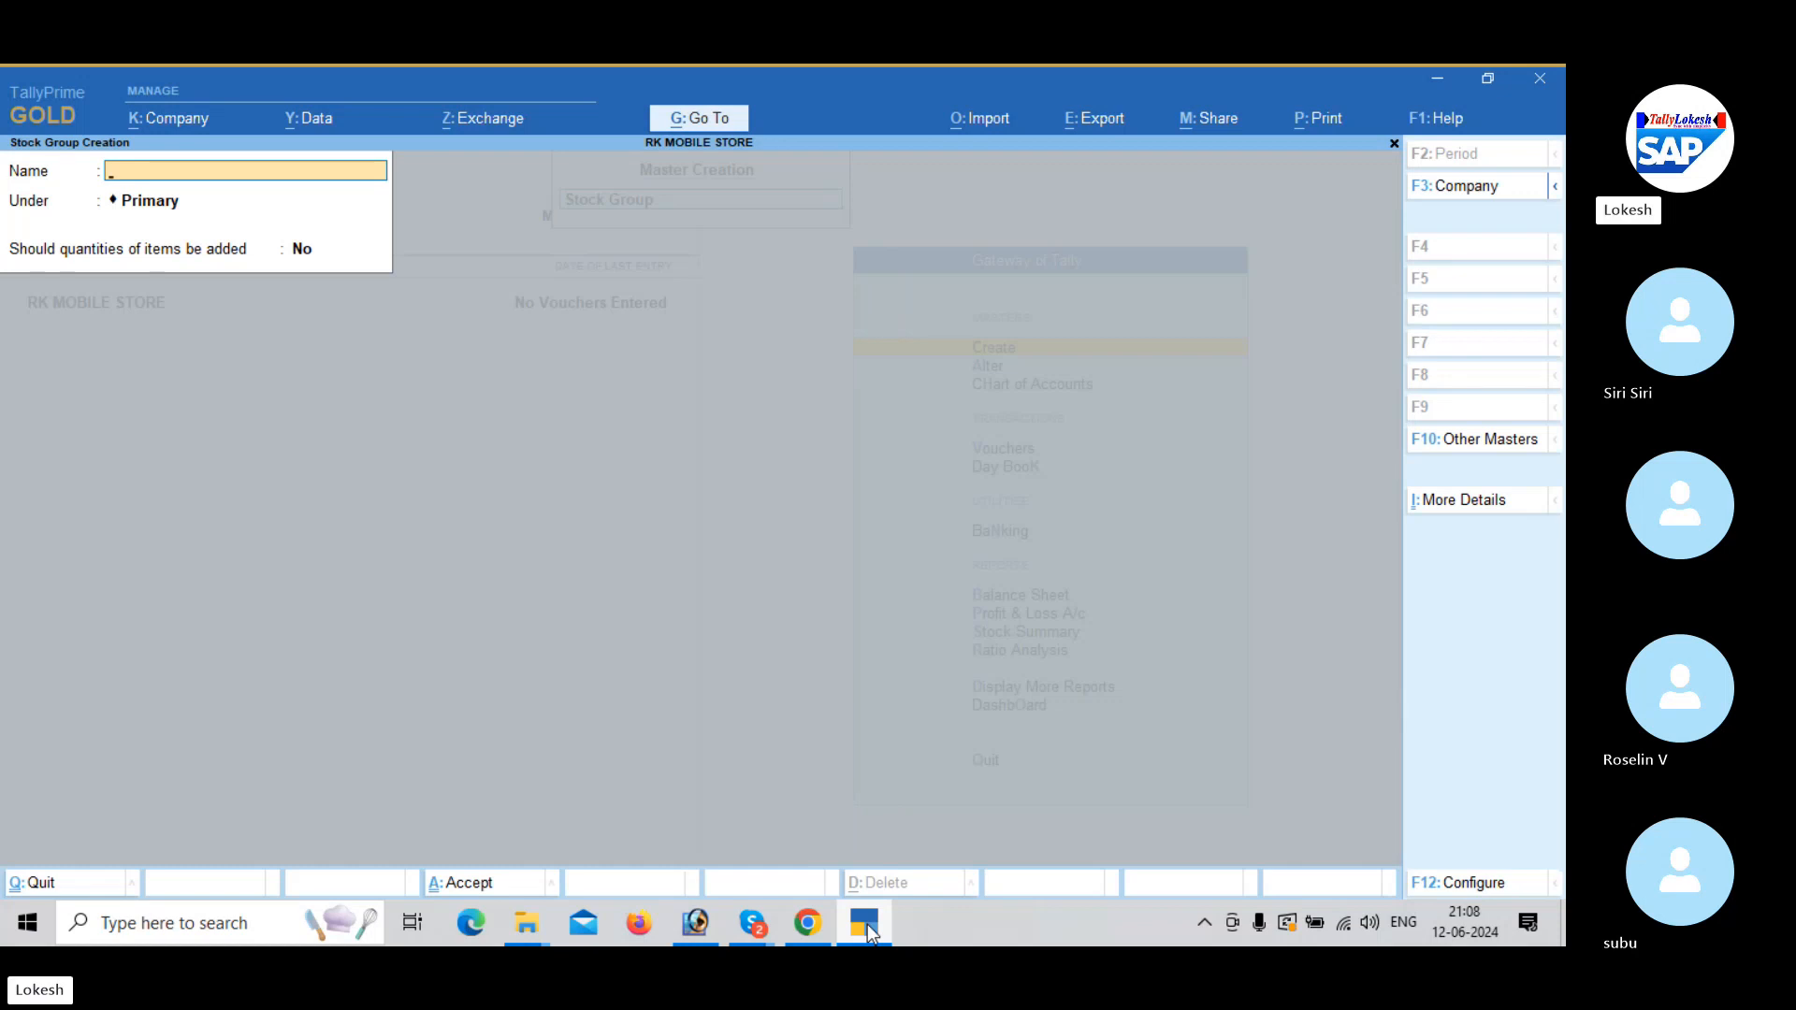
{"action": "type", "text": "Mobile"}
{"action": "key", "text": "Return"}
{"action": "key", "text": "Return"}
{"action": "key", "text": "Return"}
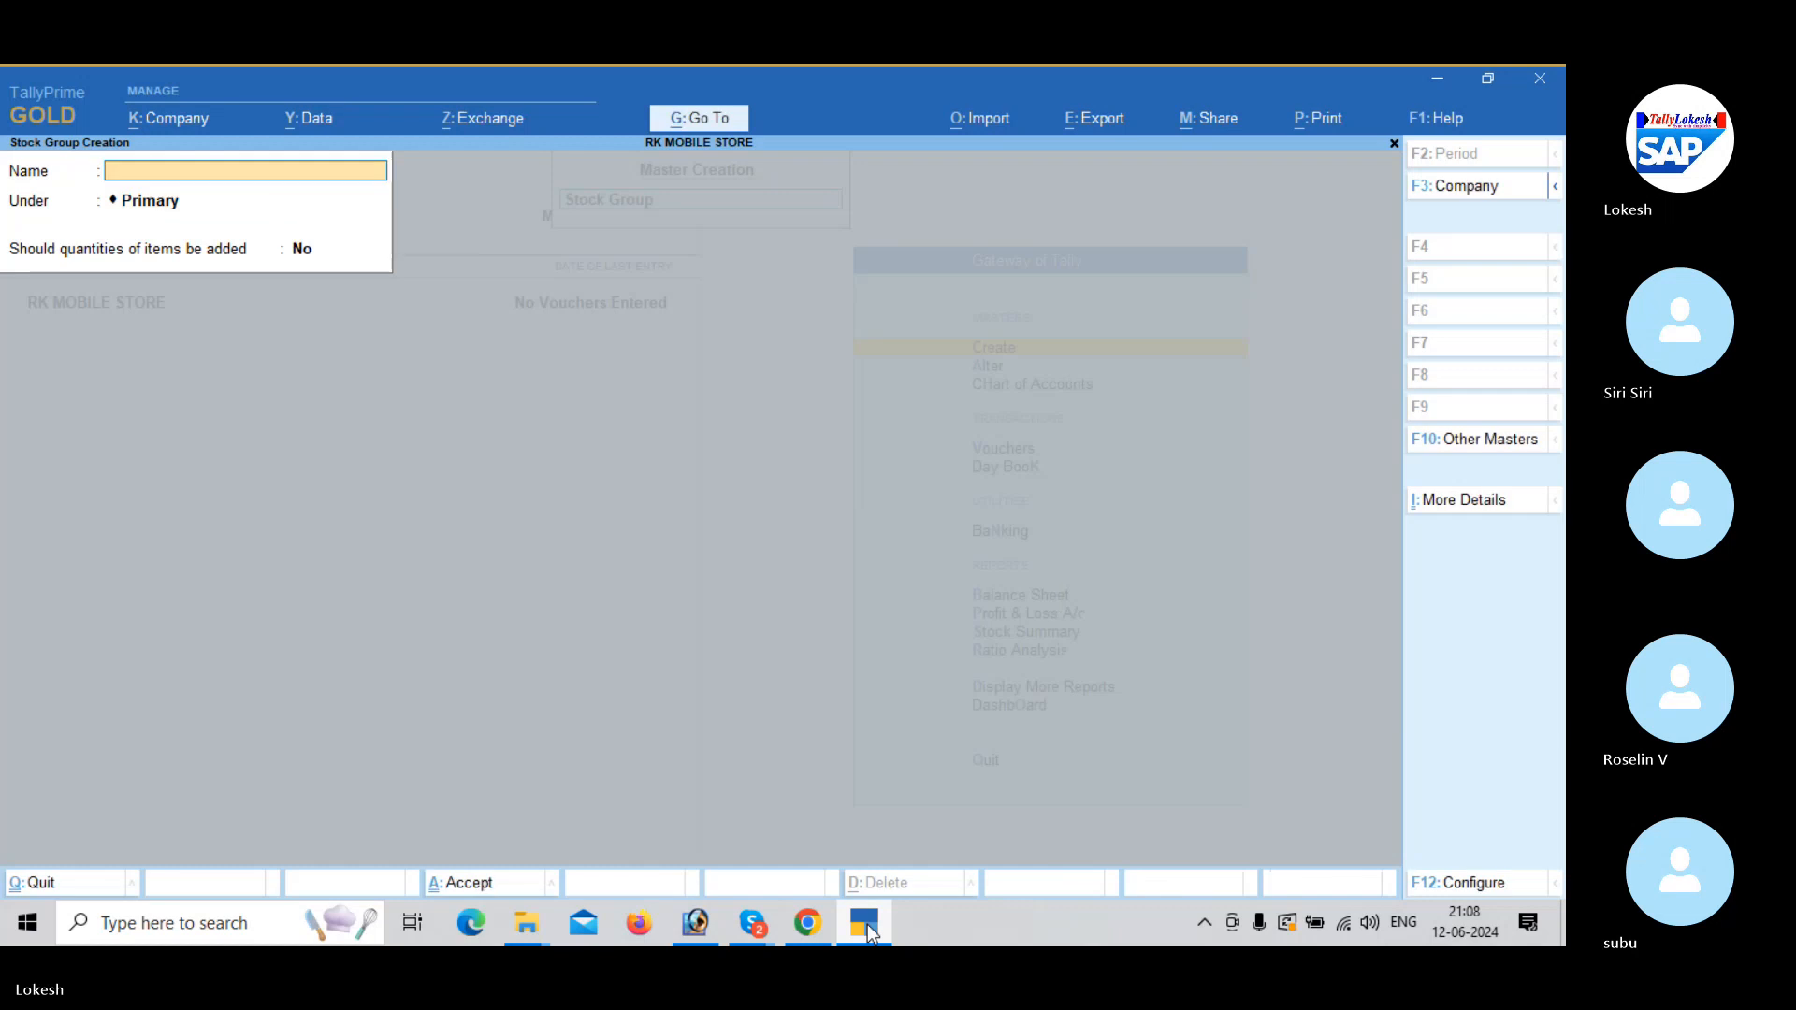
Create the stock group Airdopes under Primary, without adding up quantities of items.
{"action": "type", "text": "Air"}
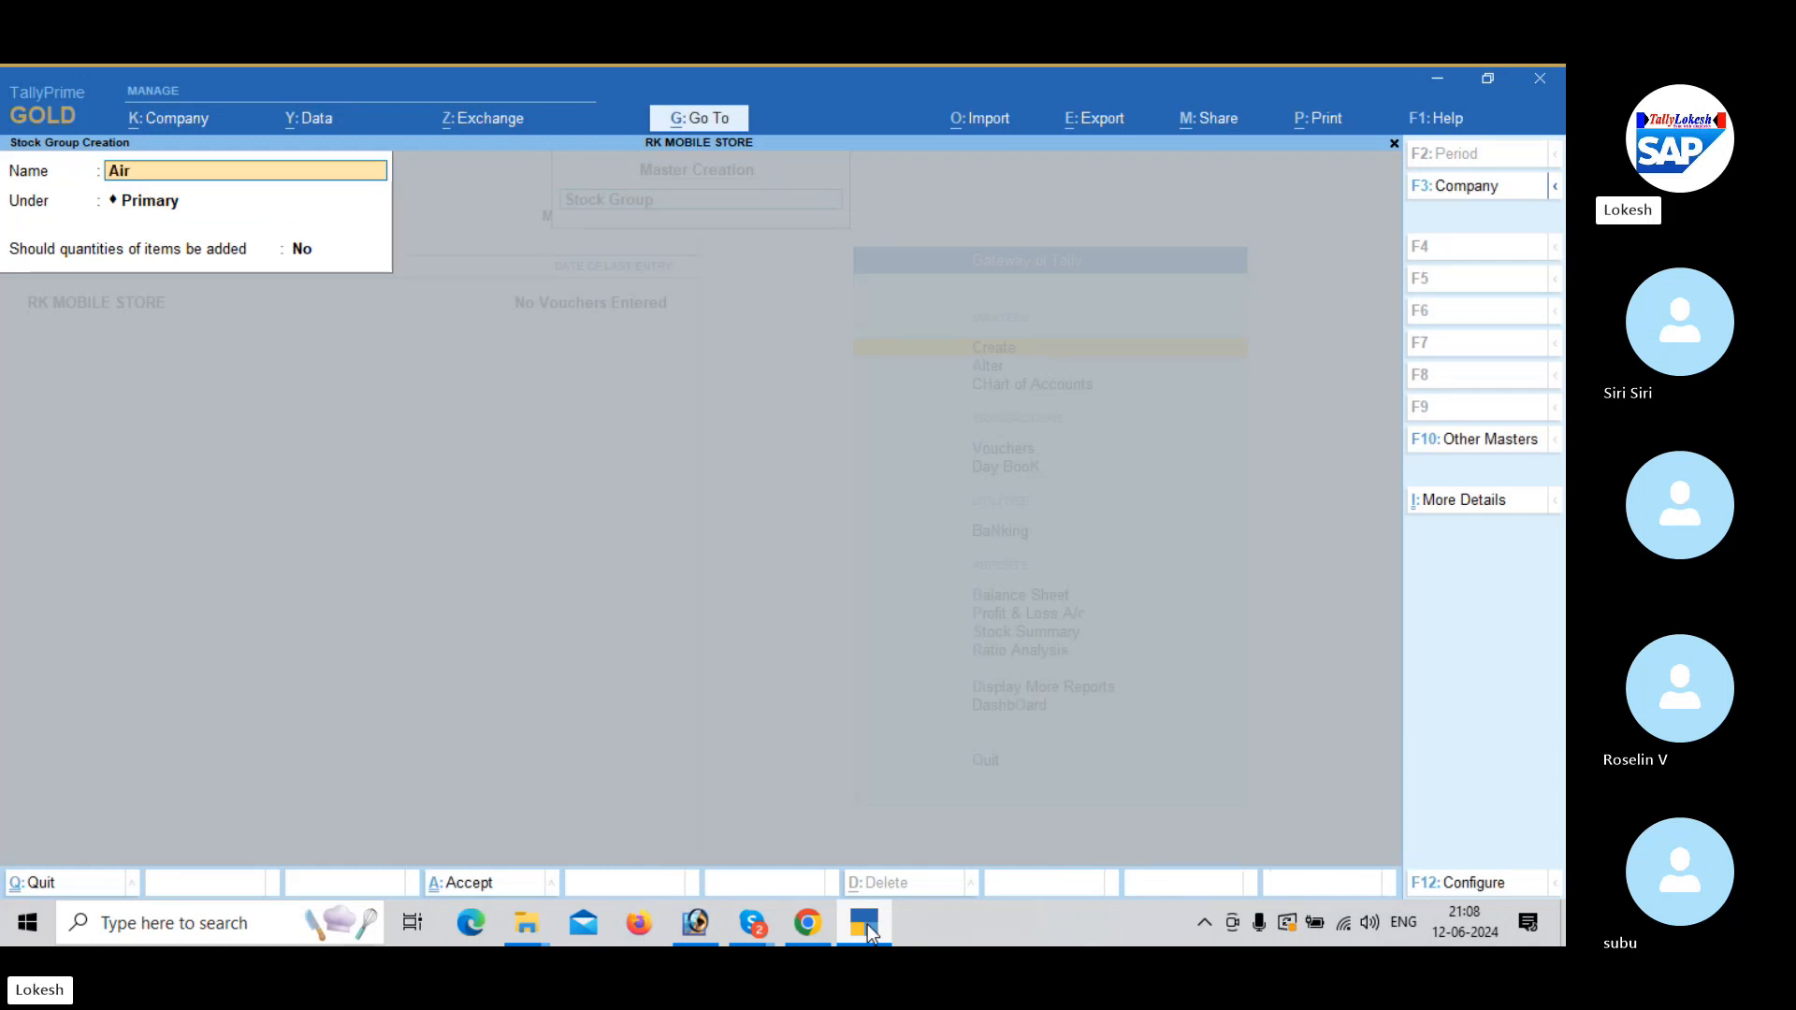
{"action": "type", "text": "dopes"}
{"action": "key", "text": "Return"}
{"action": "key", "text": "Return"}
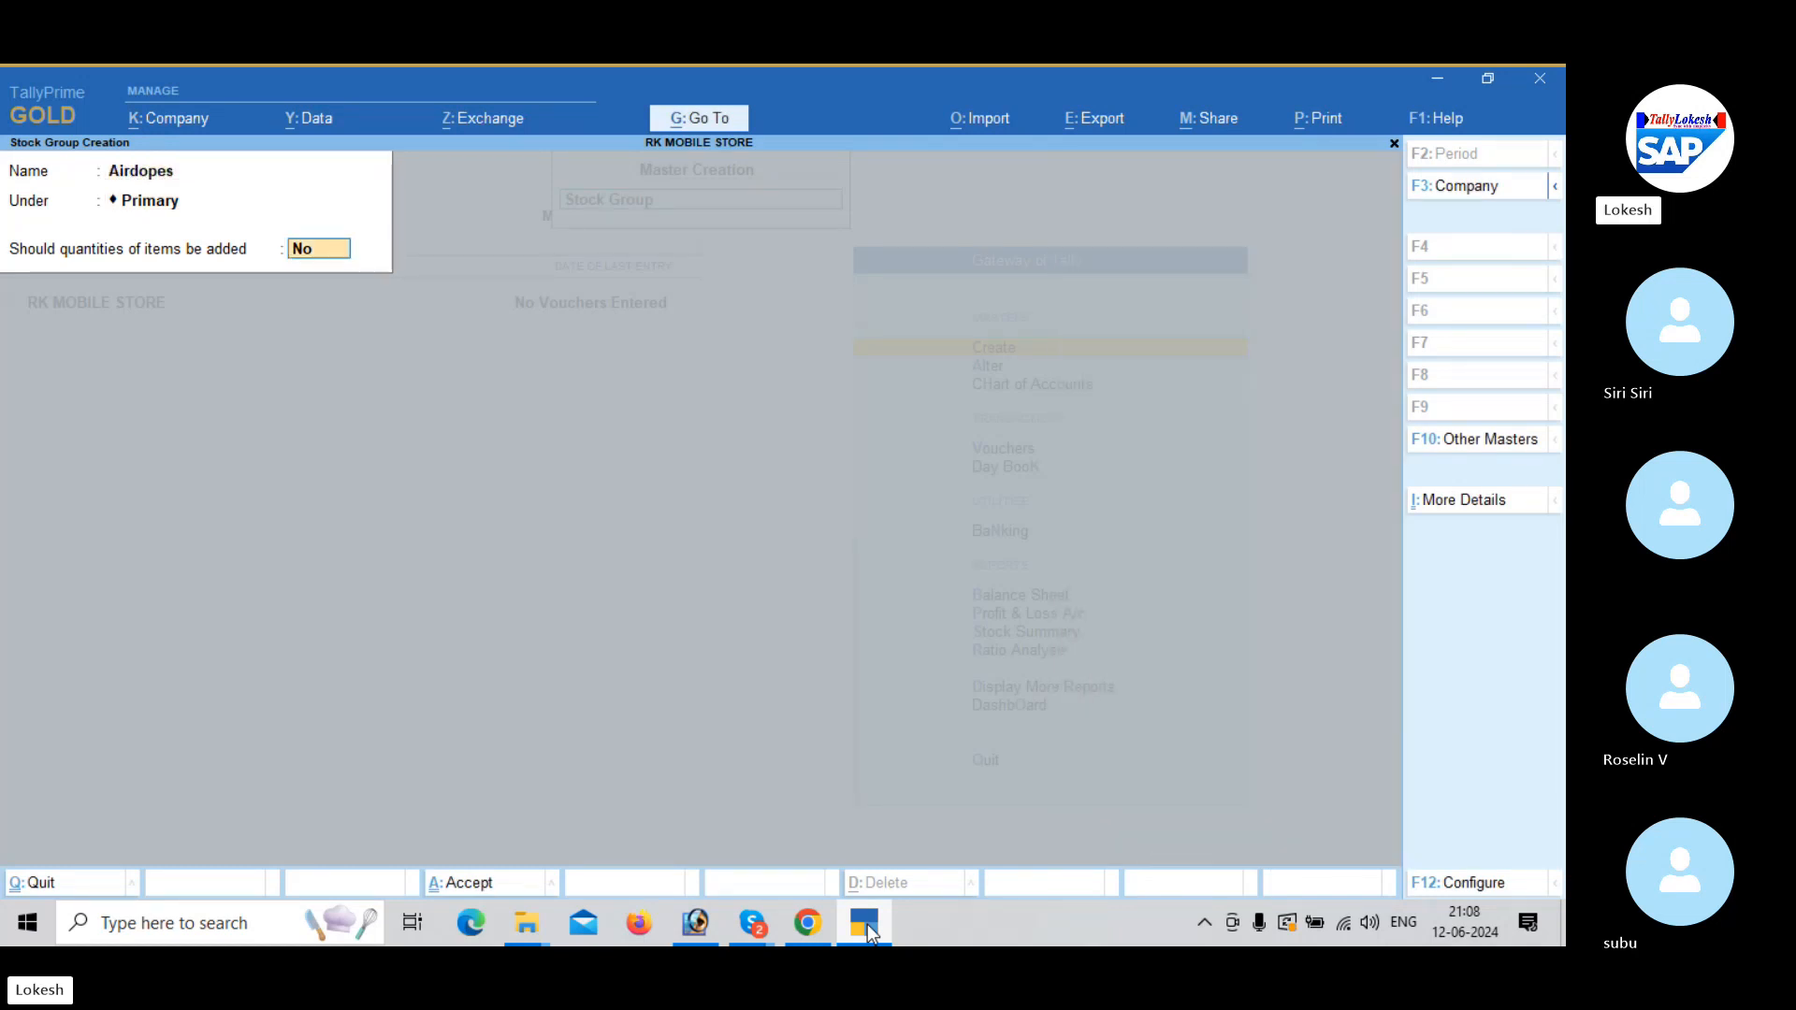
{"action": "key", "text": "Return"}
{"action": "key", "text": "Return"}
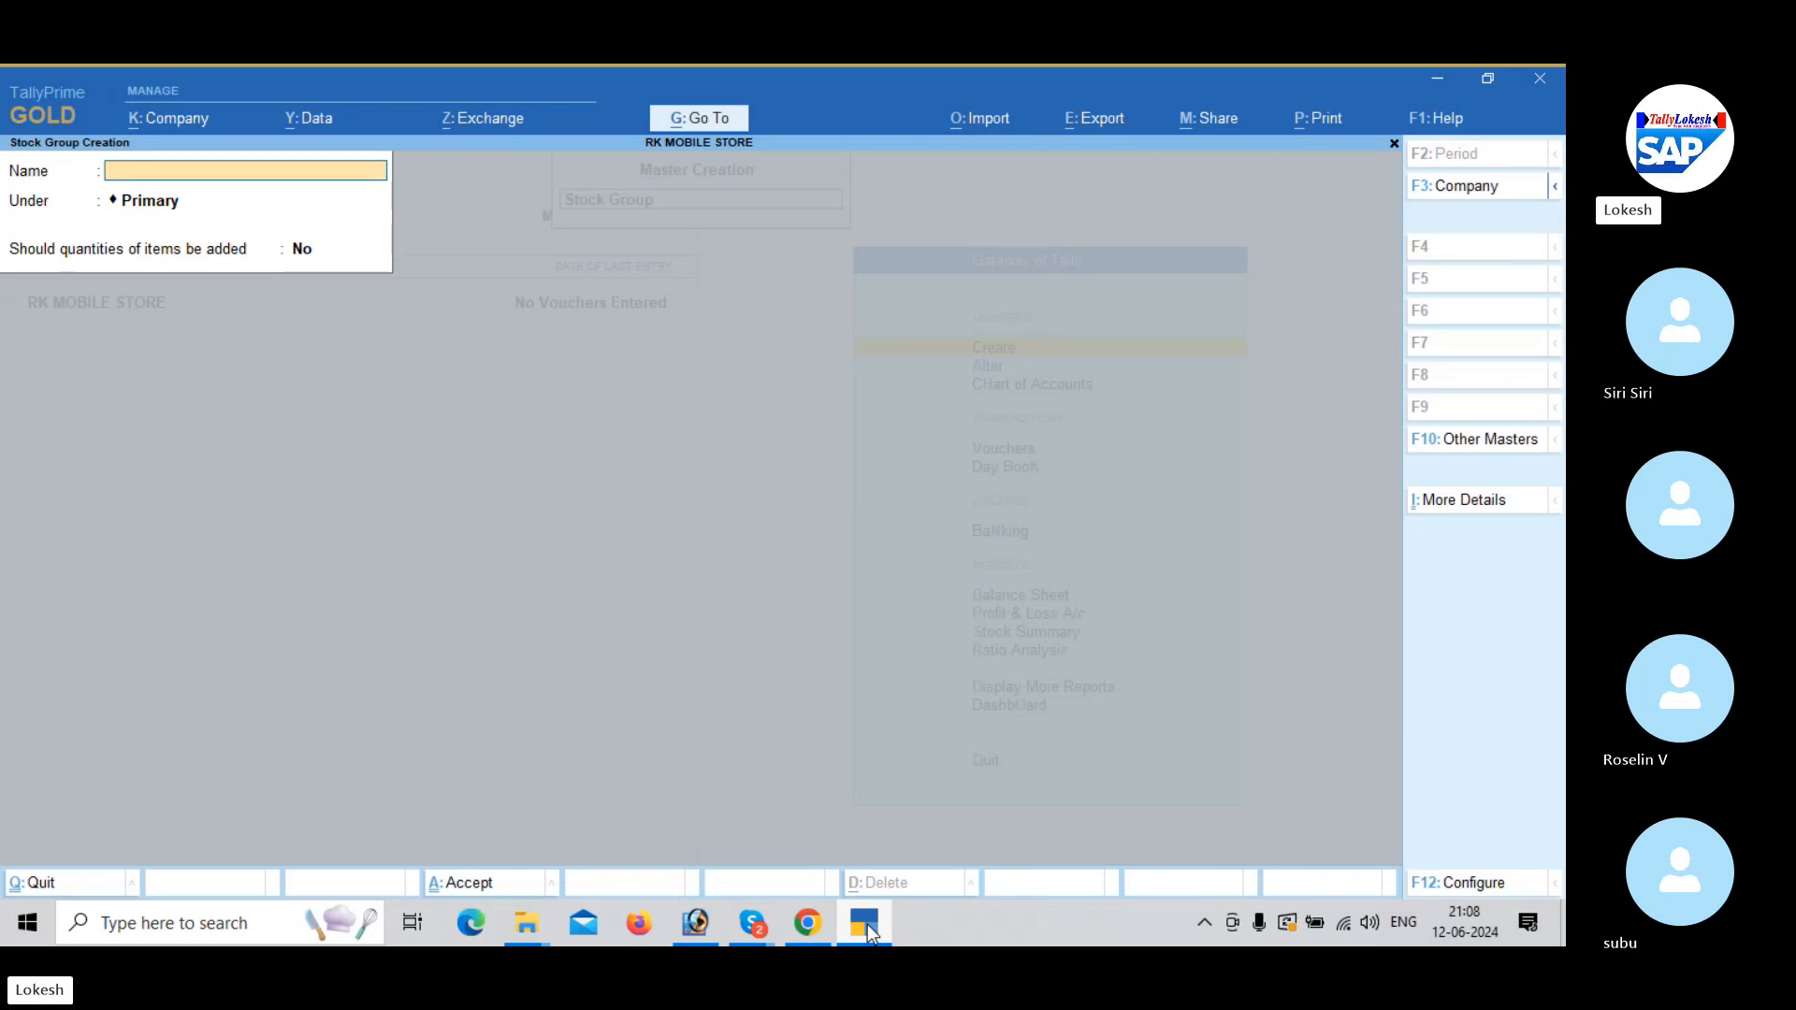
Create the stock group Pendrives under Primary, without adding up quantities, and leave stock group creation.
{"action": "type", "text": "Pendrives"}
{"action": "key", "text": "Return"}
{"action": "key", "text": "Return"}
{"action": "key", "text": "Return"}
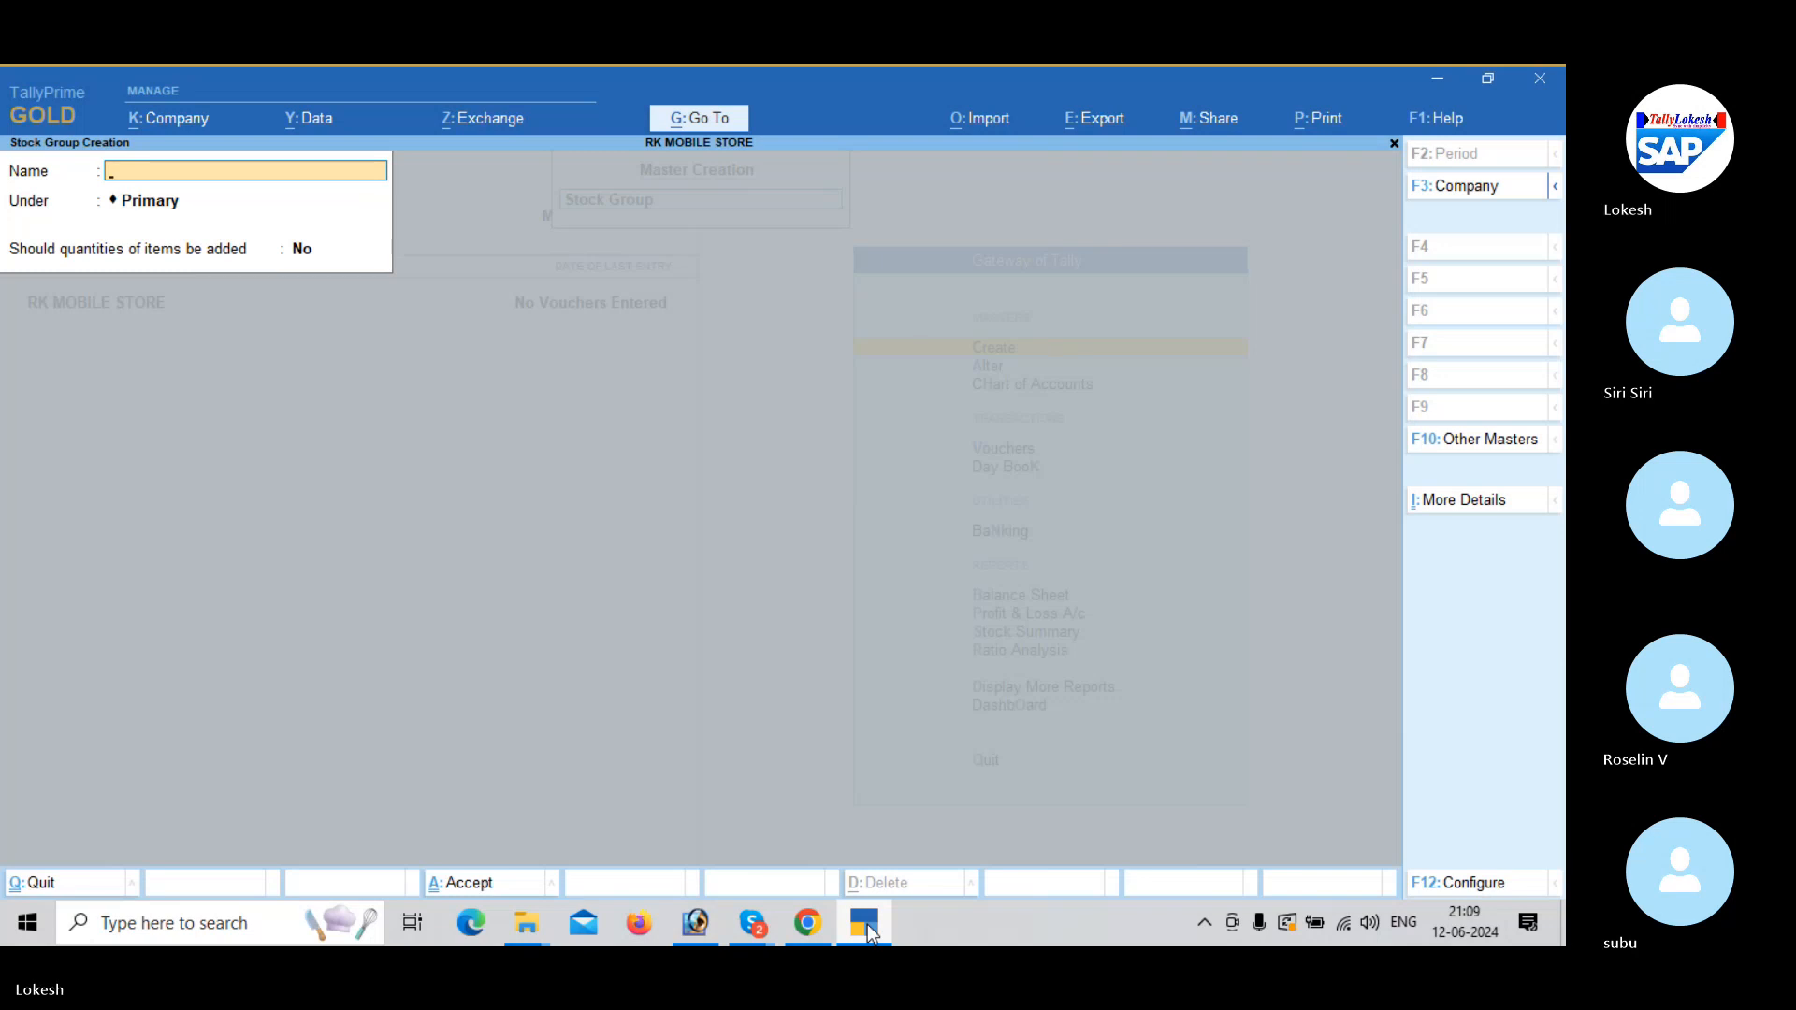
{"action": "key", "text": "Escape"}
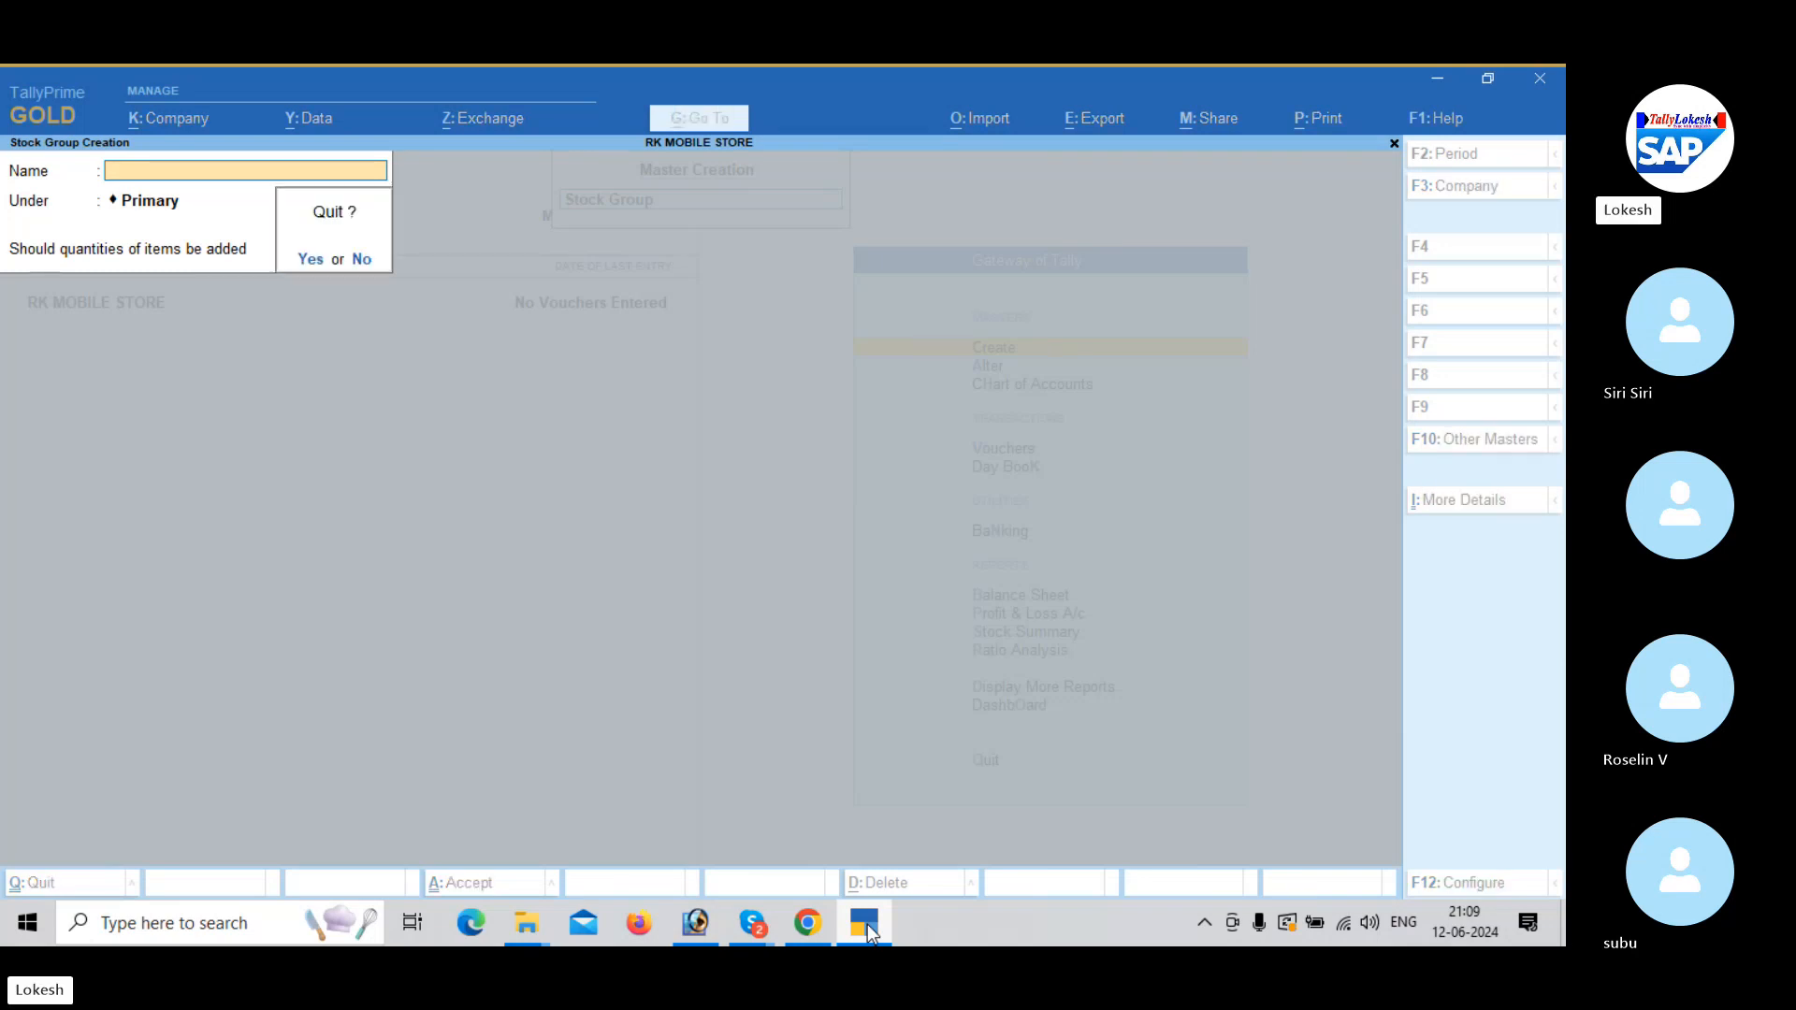
{"action": "key", "text": "Return"}
Start a new stock item named Vivo and place it under the Mobiles group.
{"action": "key", "text": "Down"}
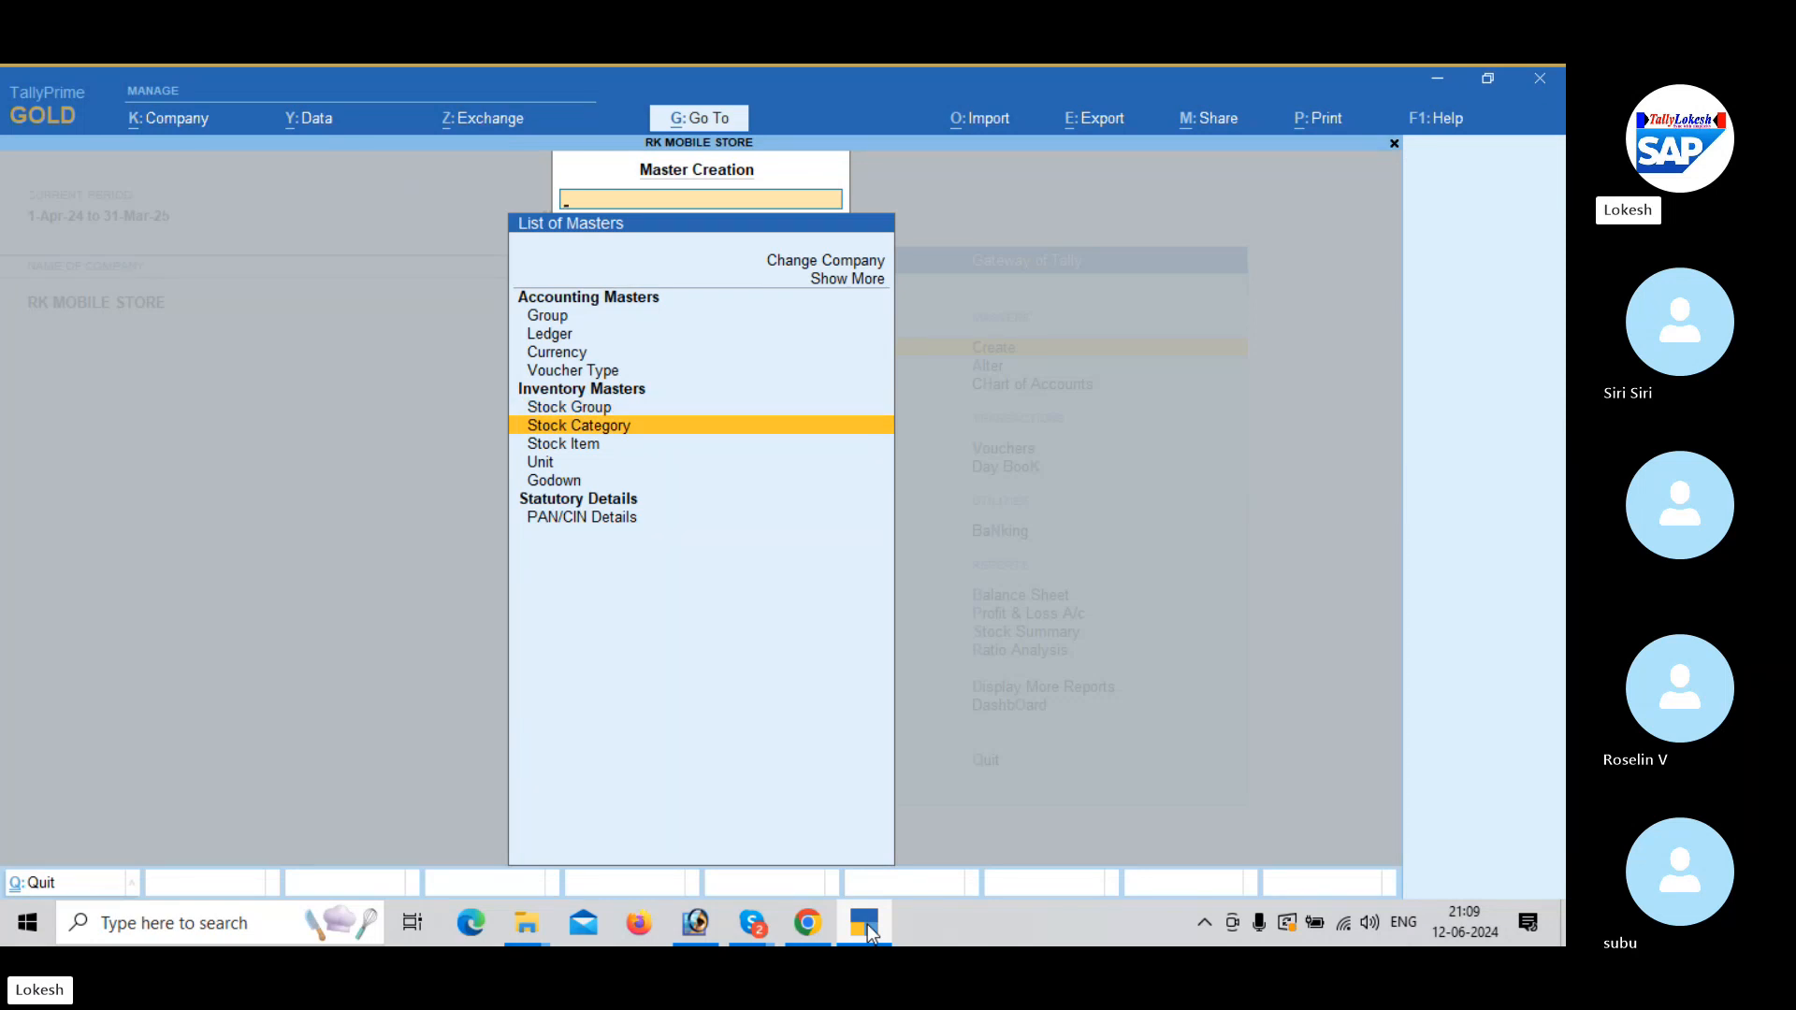
{"action": "key", "text": "Down"}
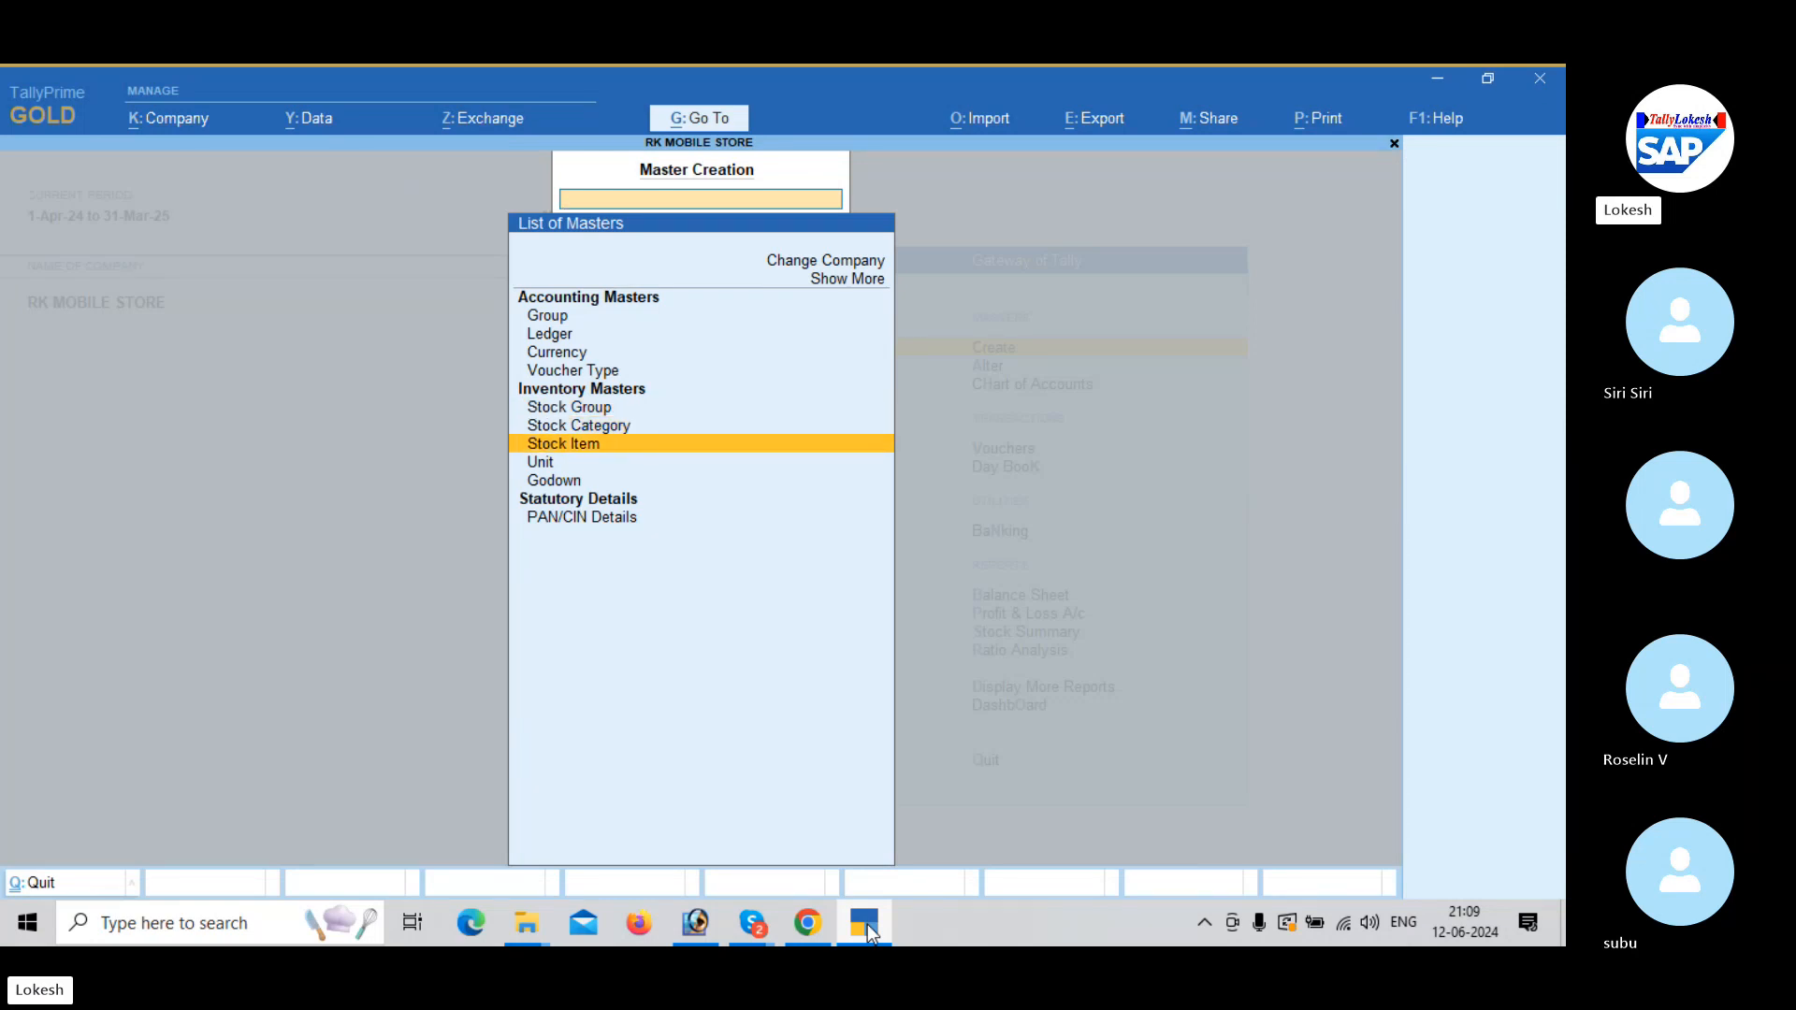
{"action": "key", "text": "Return"}
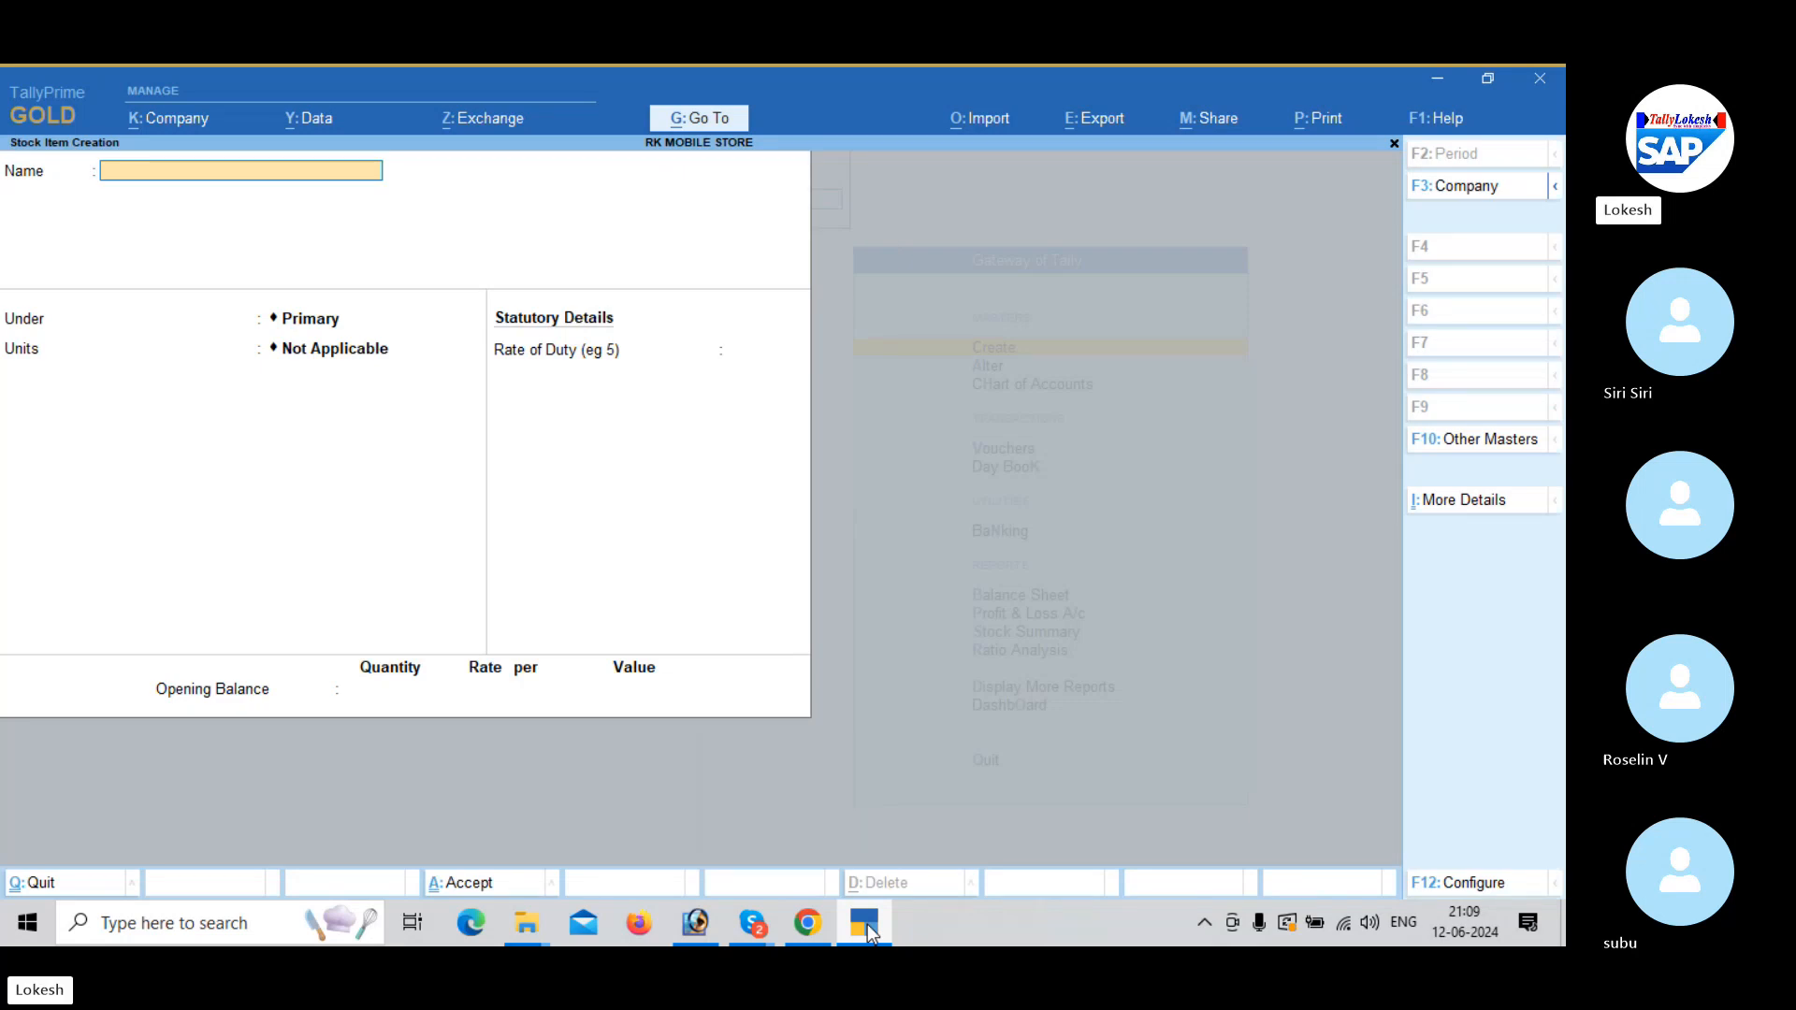
{"action": "type", "text": "Vivo"}
{"action": "key", "text": "Return"}
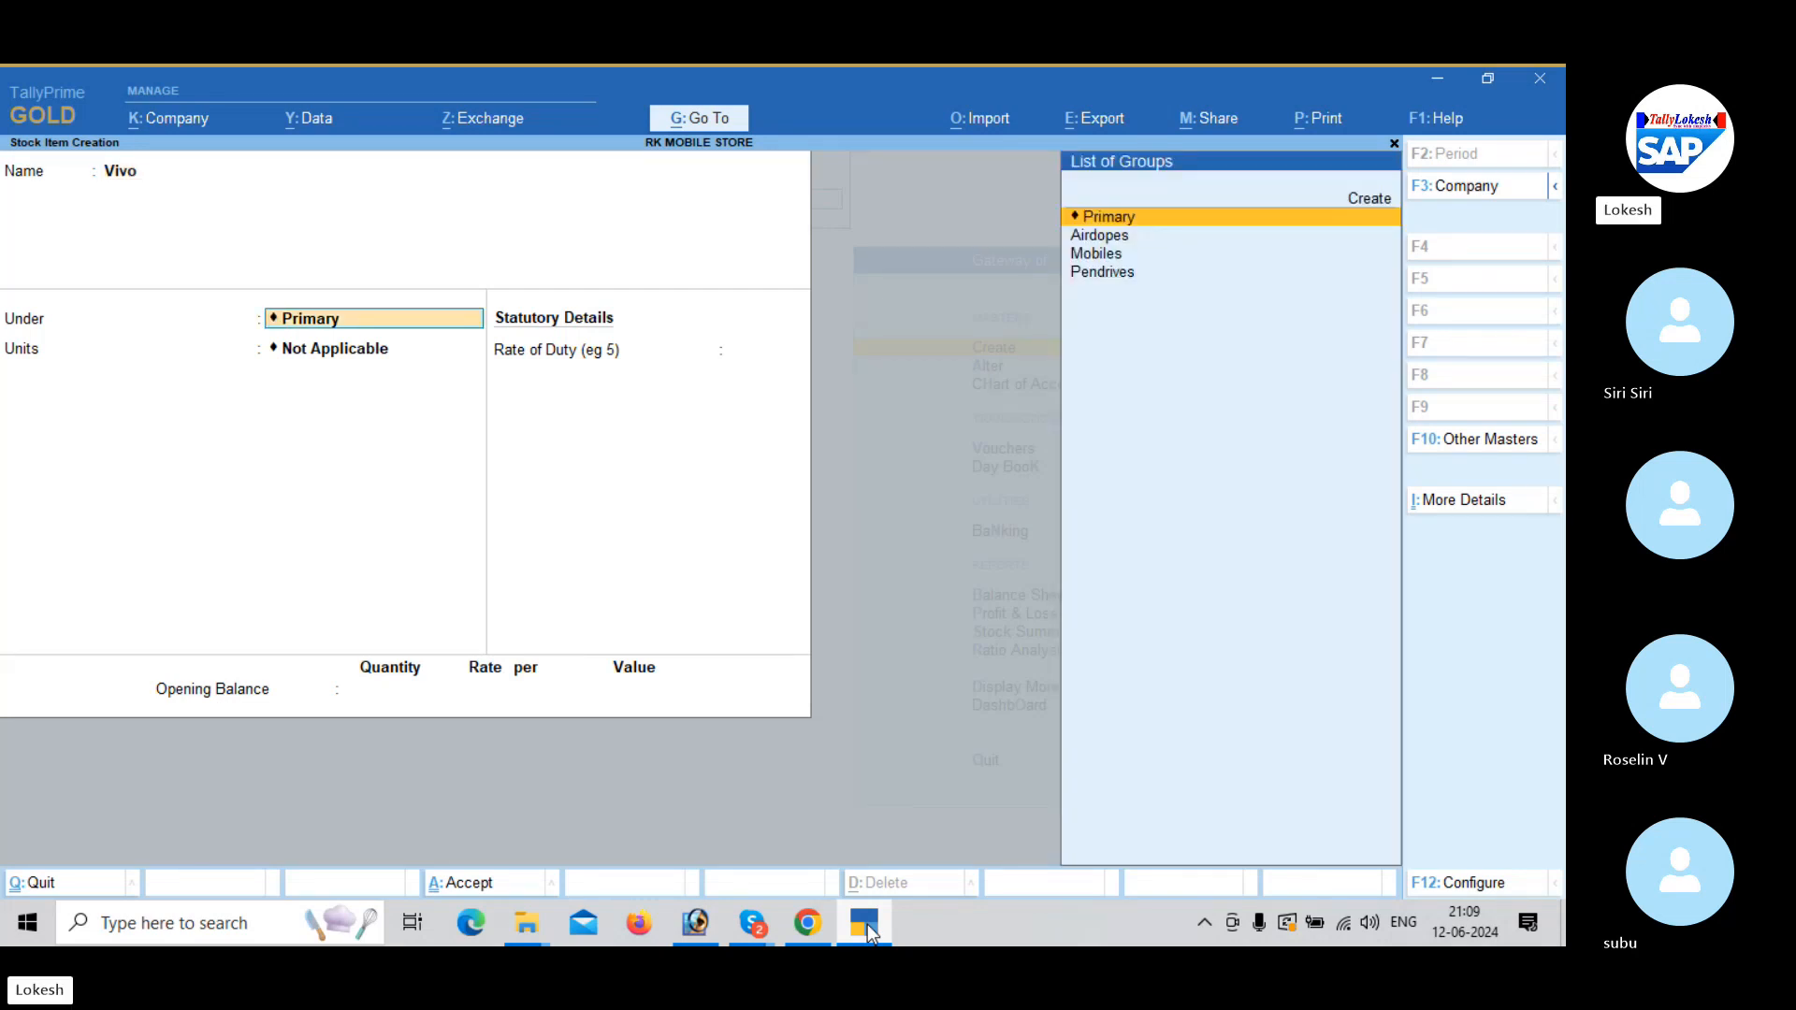
{"action": "key", "text": "Down"}
{"action": "key", "text": "Down"}
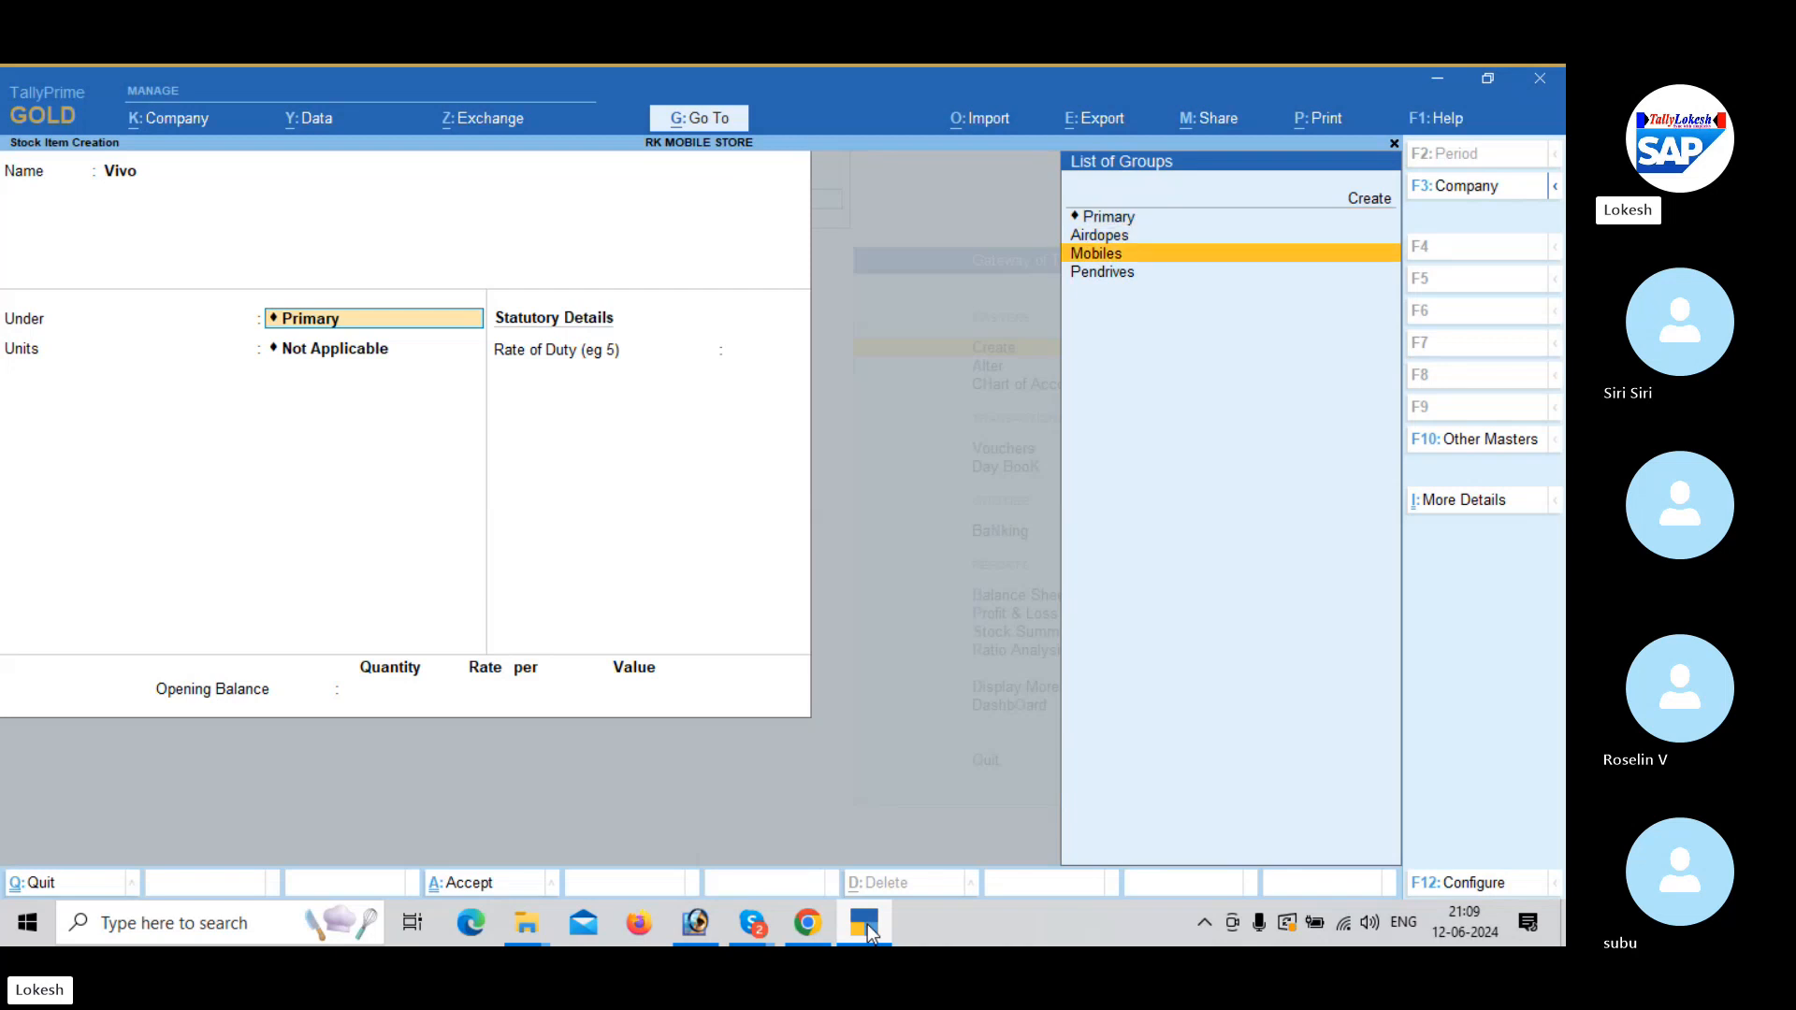
{"action": "key", "text": "Return"}
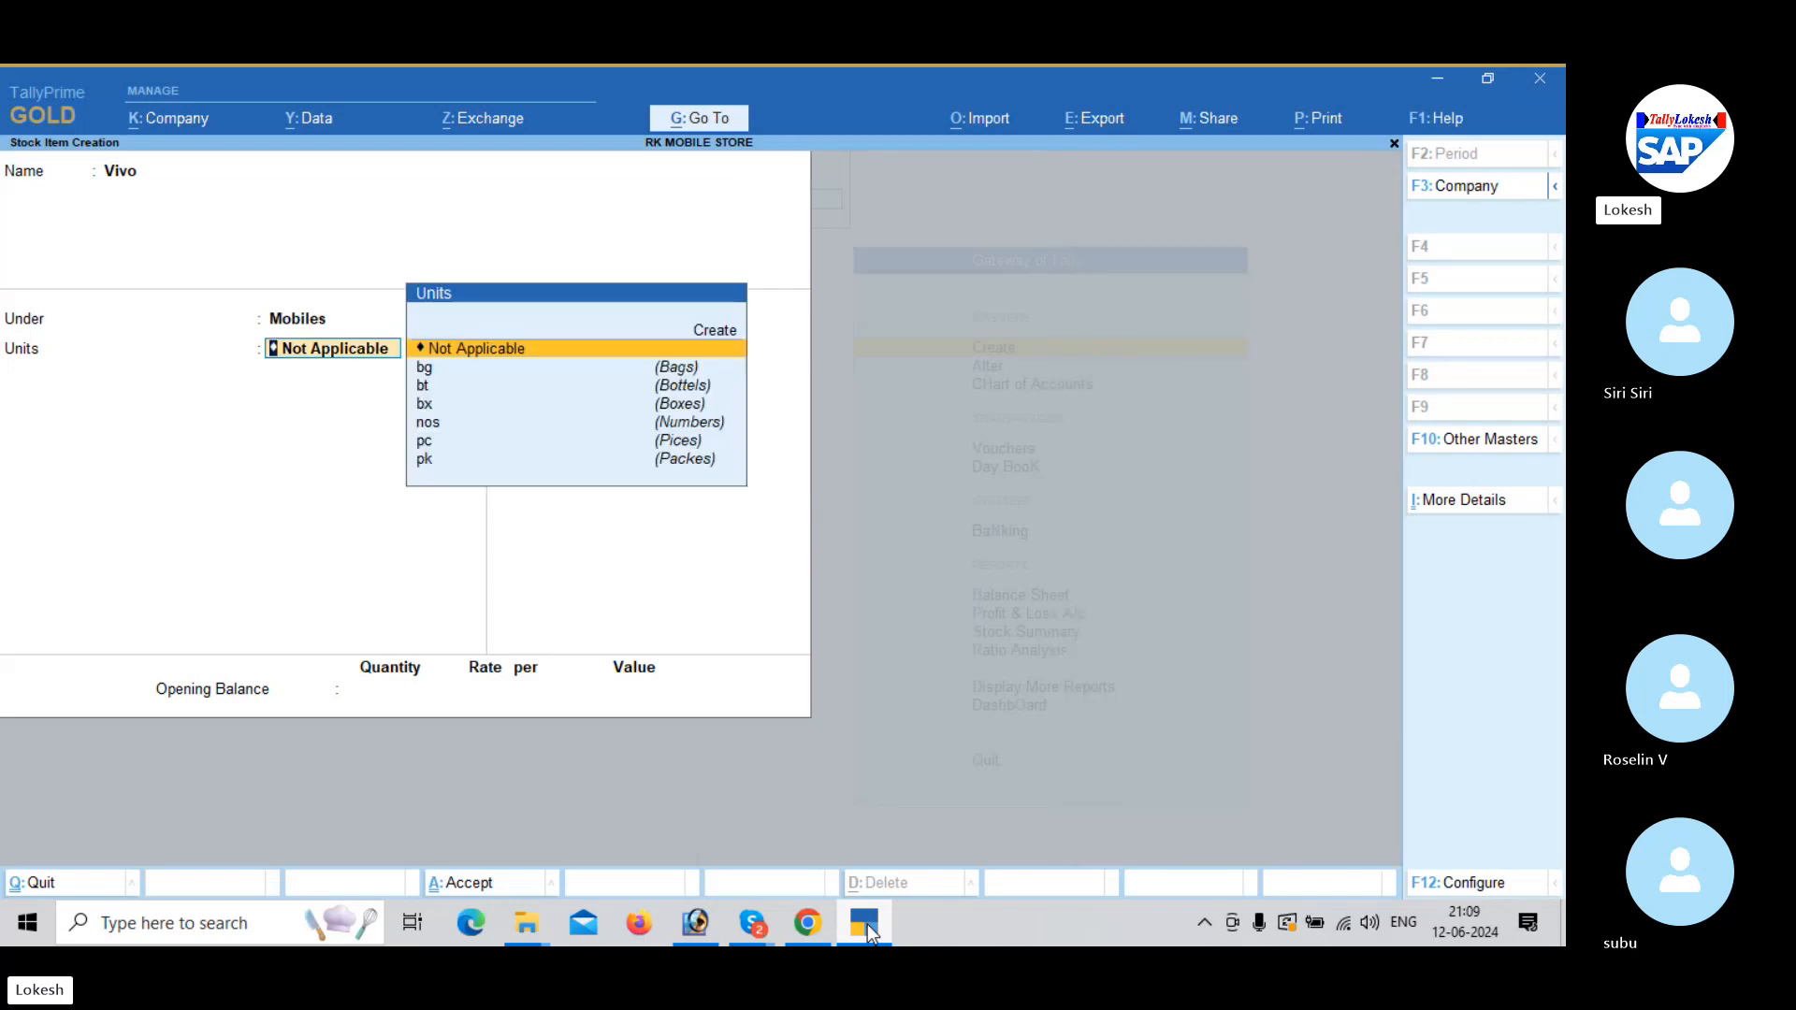
Set Vivo's unit to nos with no alternate unit, and save the item without an opening balance.
{"action": "key", "text": "Down"}
{"action": "key", "text": "Down"}
{"action": "key", "text": "Down"}
{"action": "key", "text": "Down"}
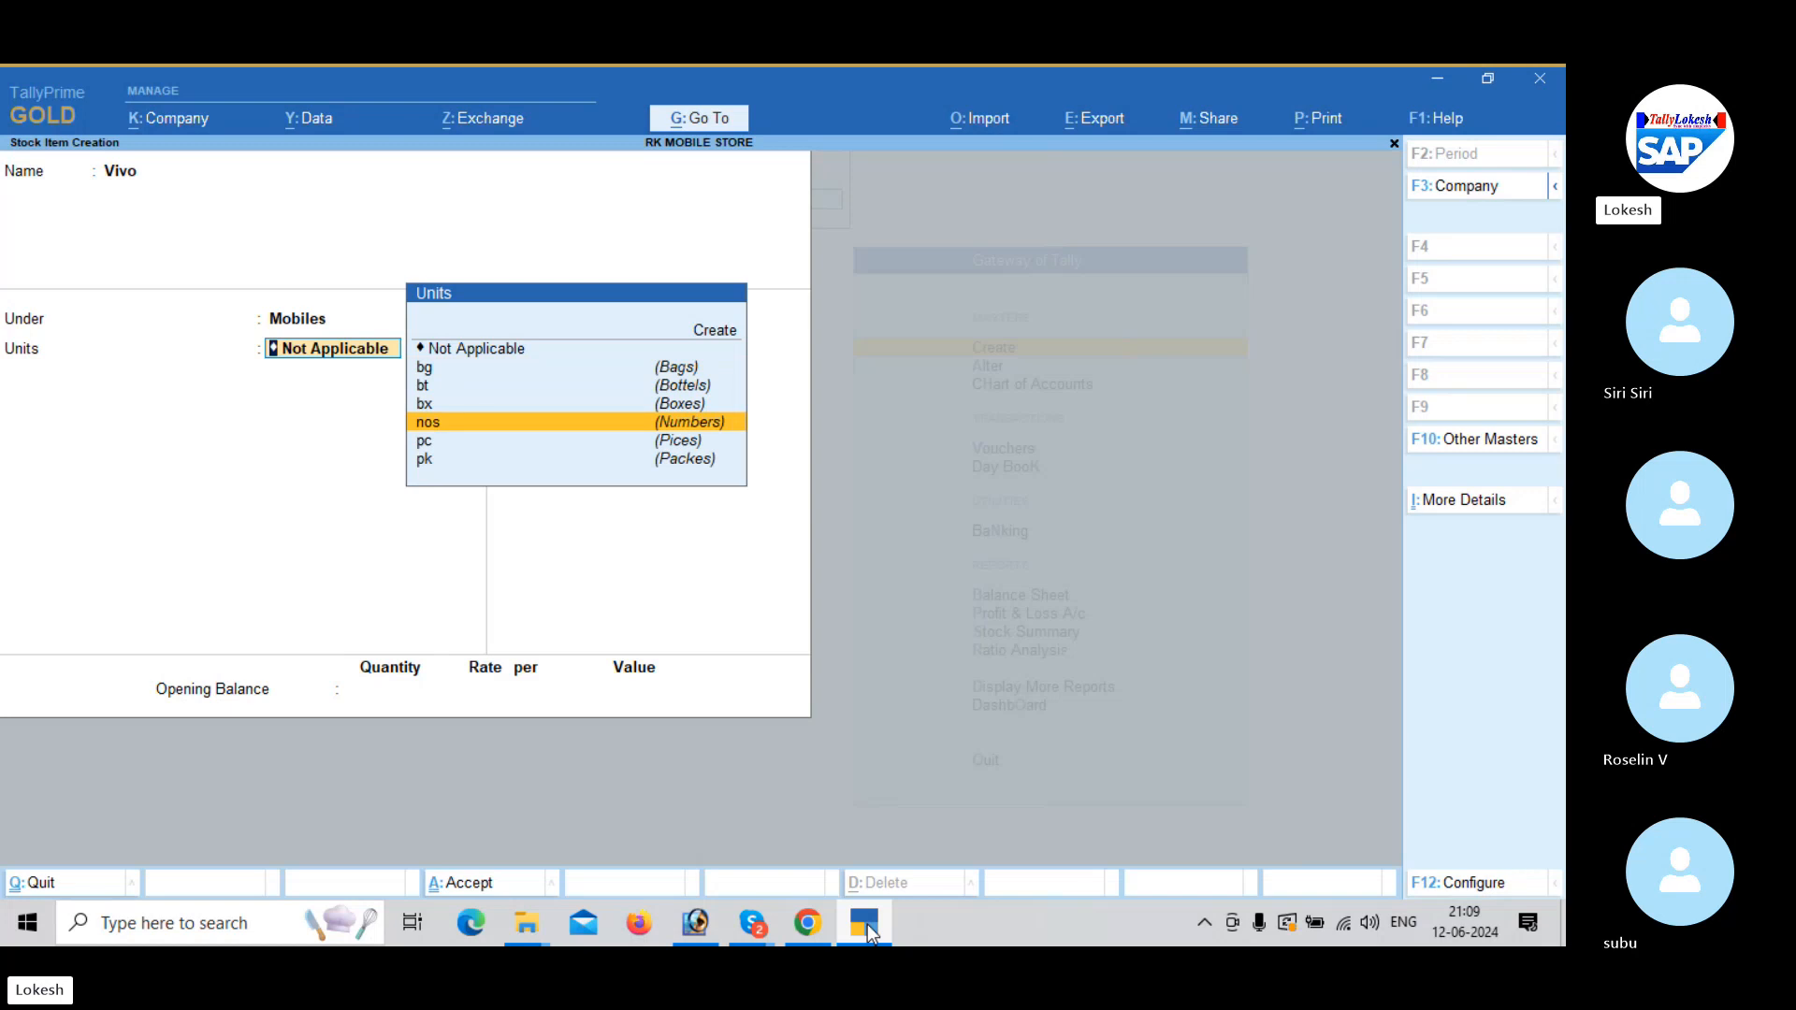
{"action": "key", "text": "Return"}
{"action": "key", "text": "Return"}
{"action": "key", "text": "Return"}
{"action": "key", "text": "Return"}
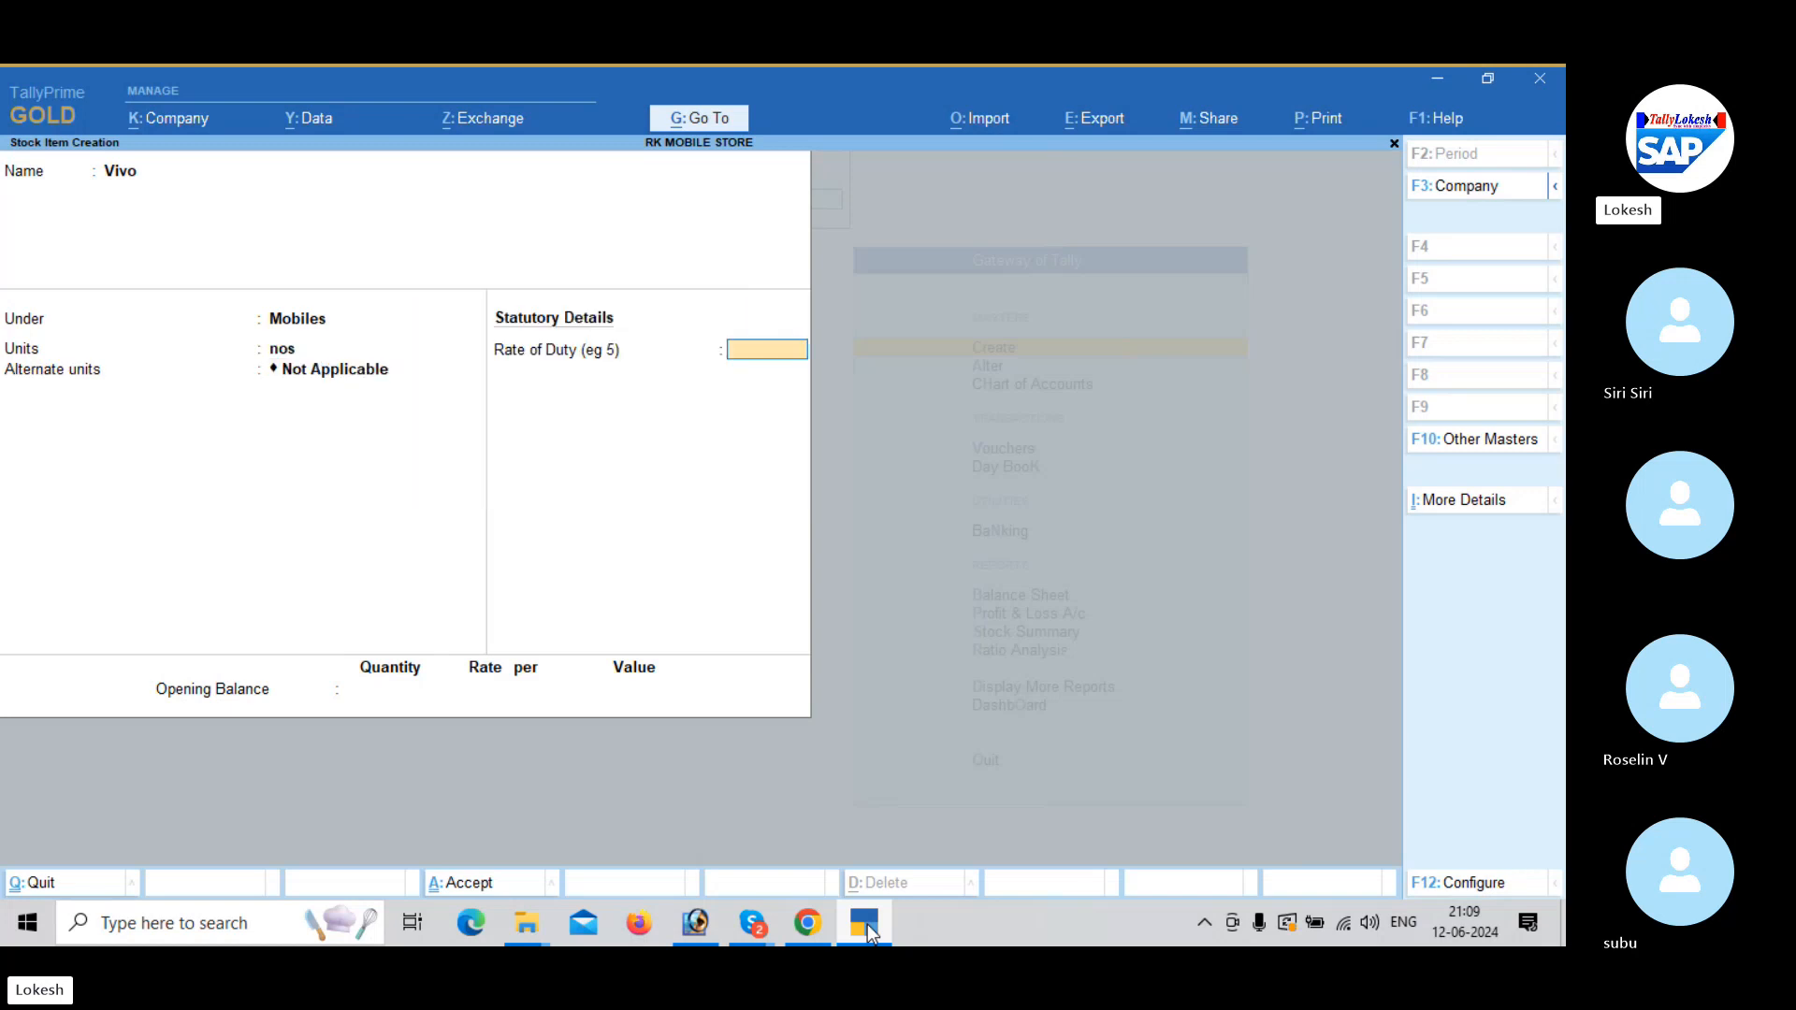
{"action": "key", "text": "Return"}
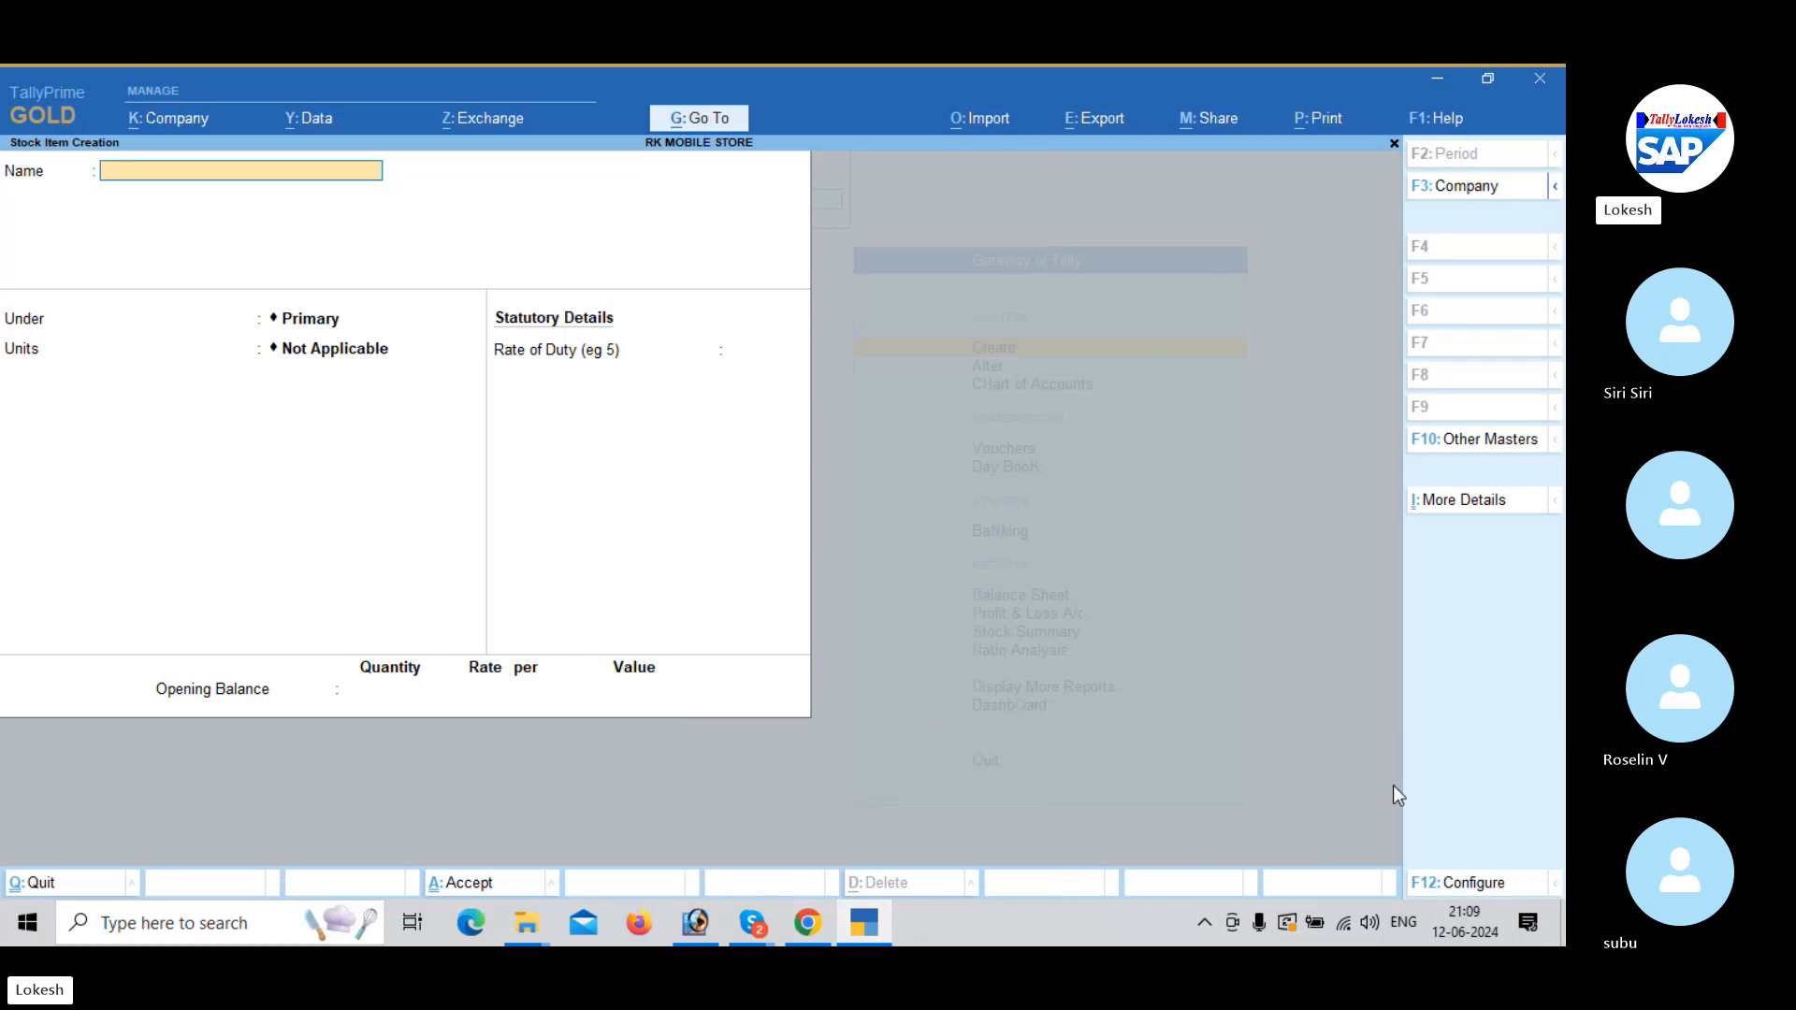
Set Use Alternate Units to No in the stock item configuration and save it.
{"action": "left_click", "coordinate": [1467, 896]}
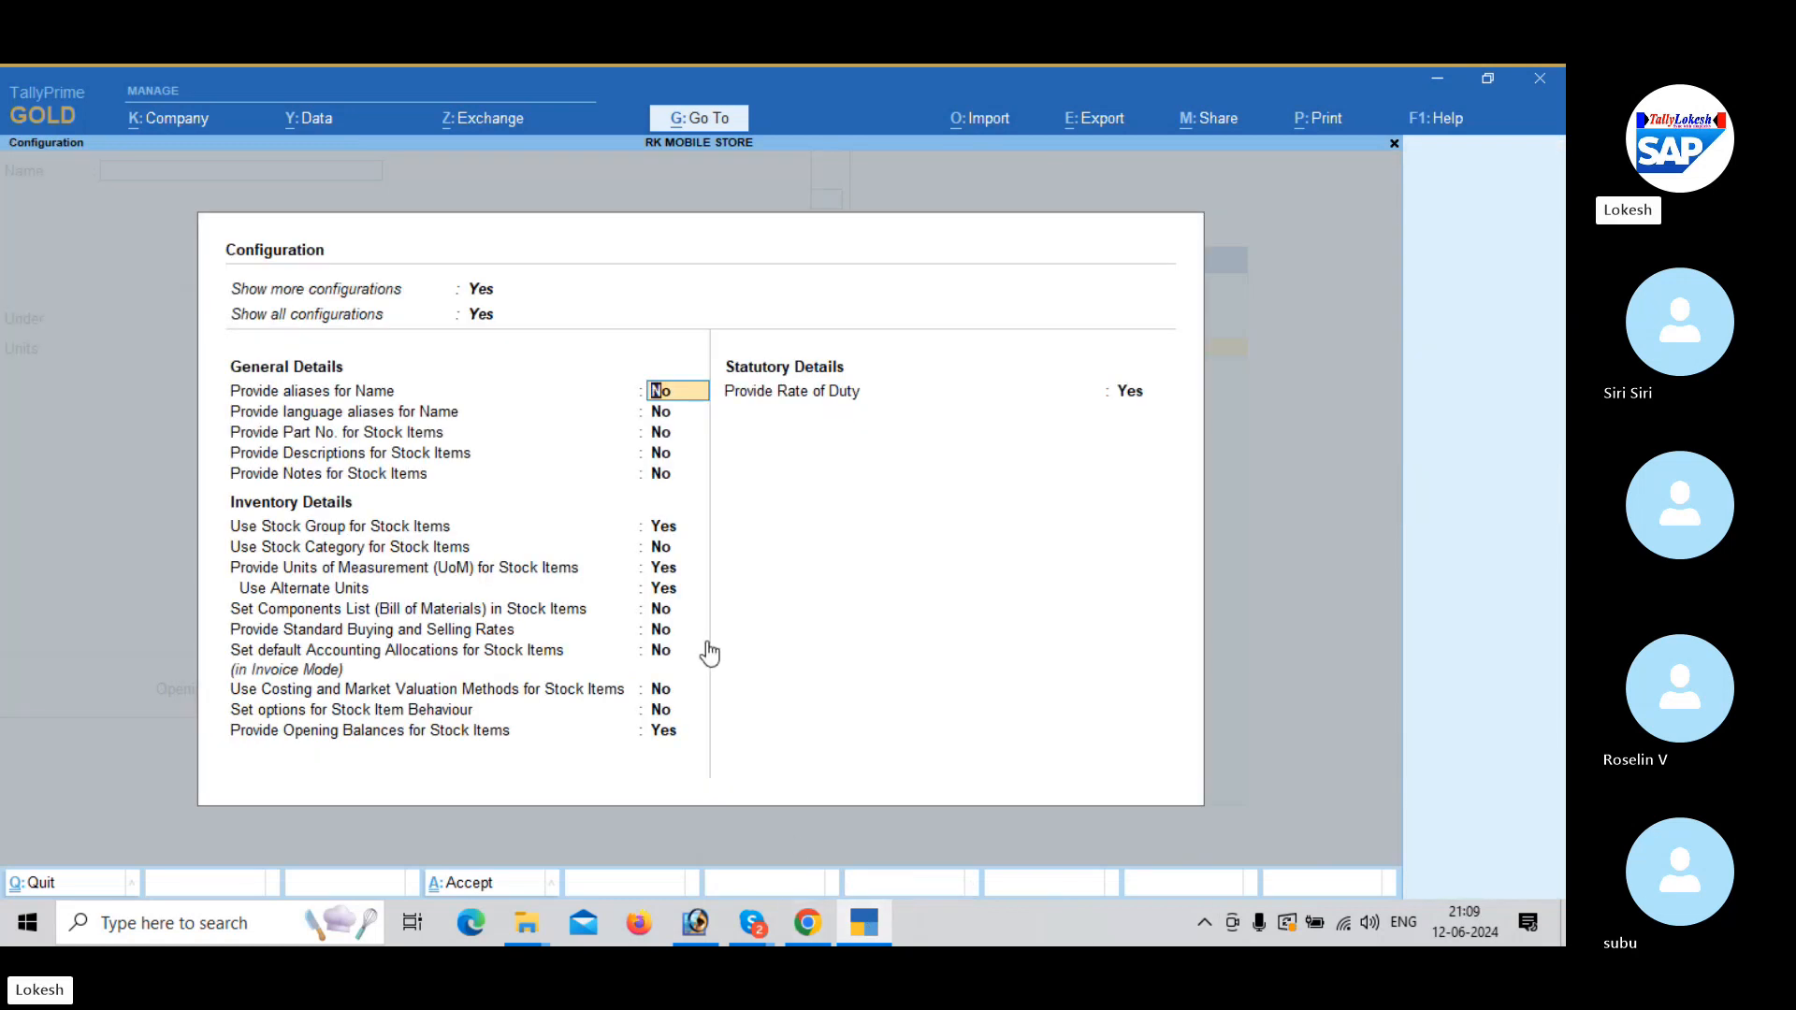
{"action": "left_click", "coordinate": [663, 589]}
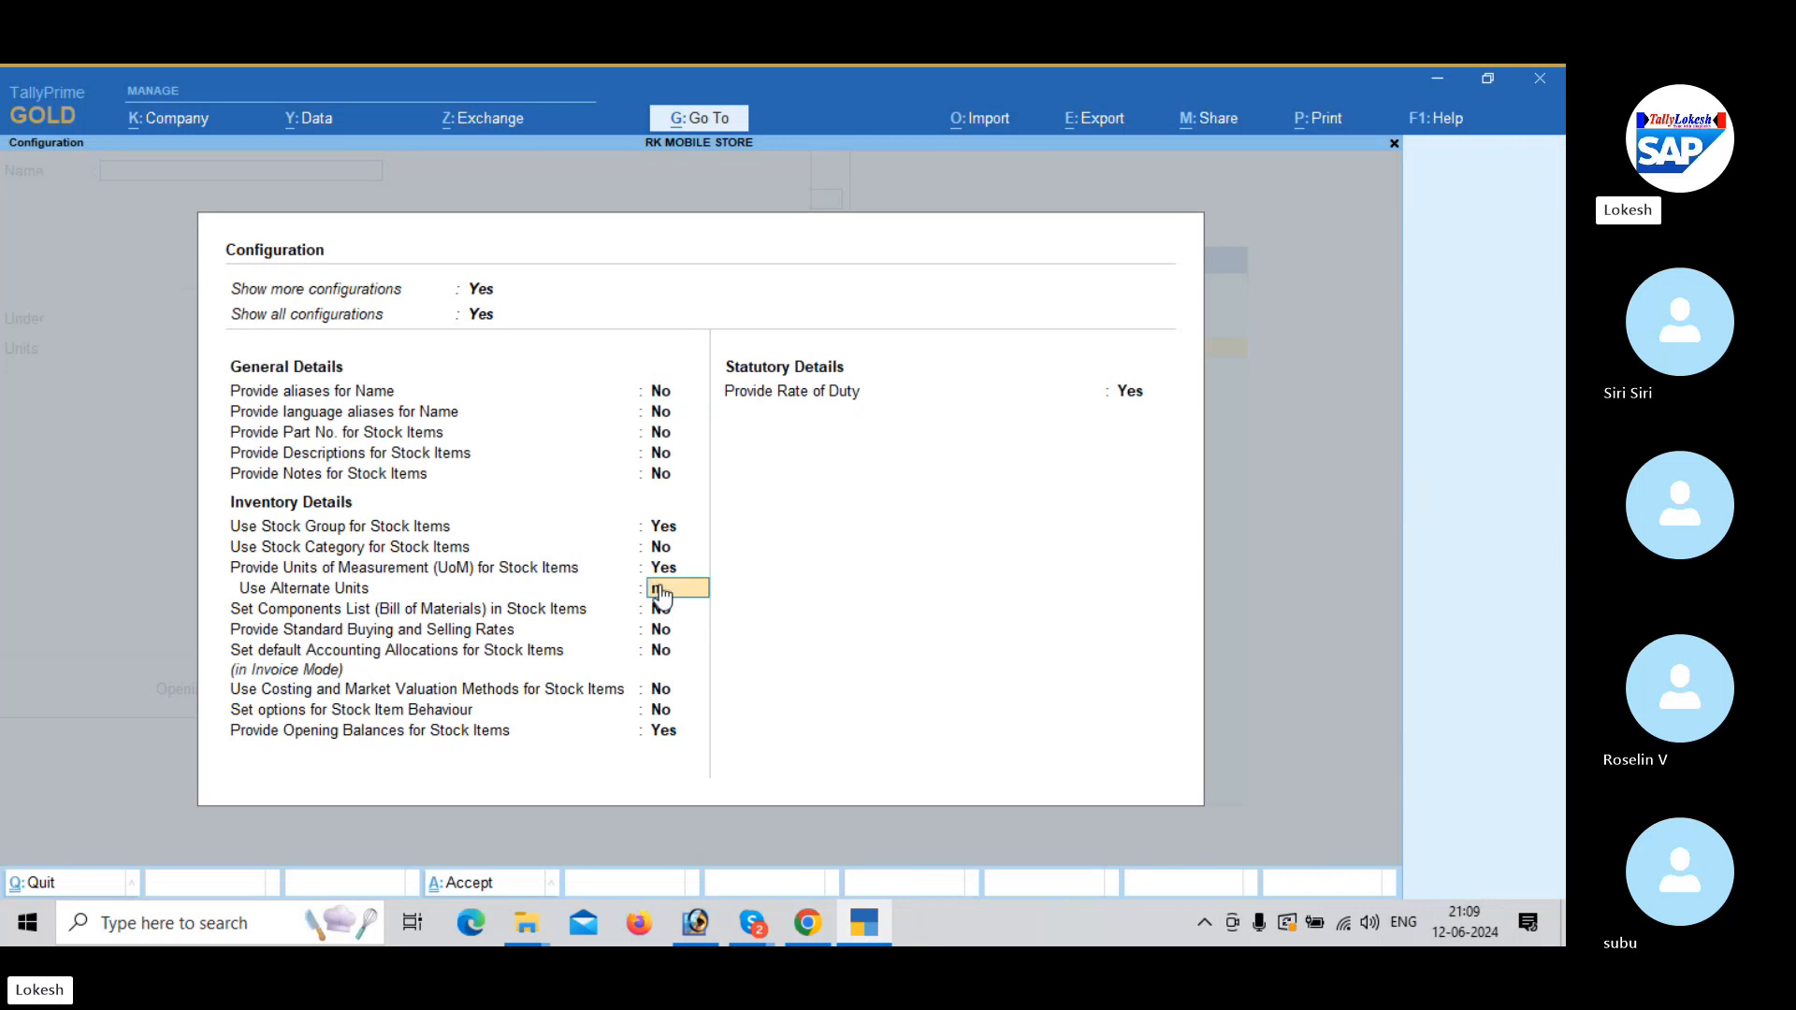
{"action": "key", "text": "n"}
{"action": "key", "text": "ctrl+a"}
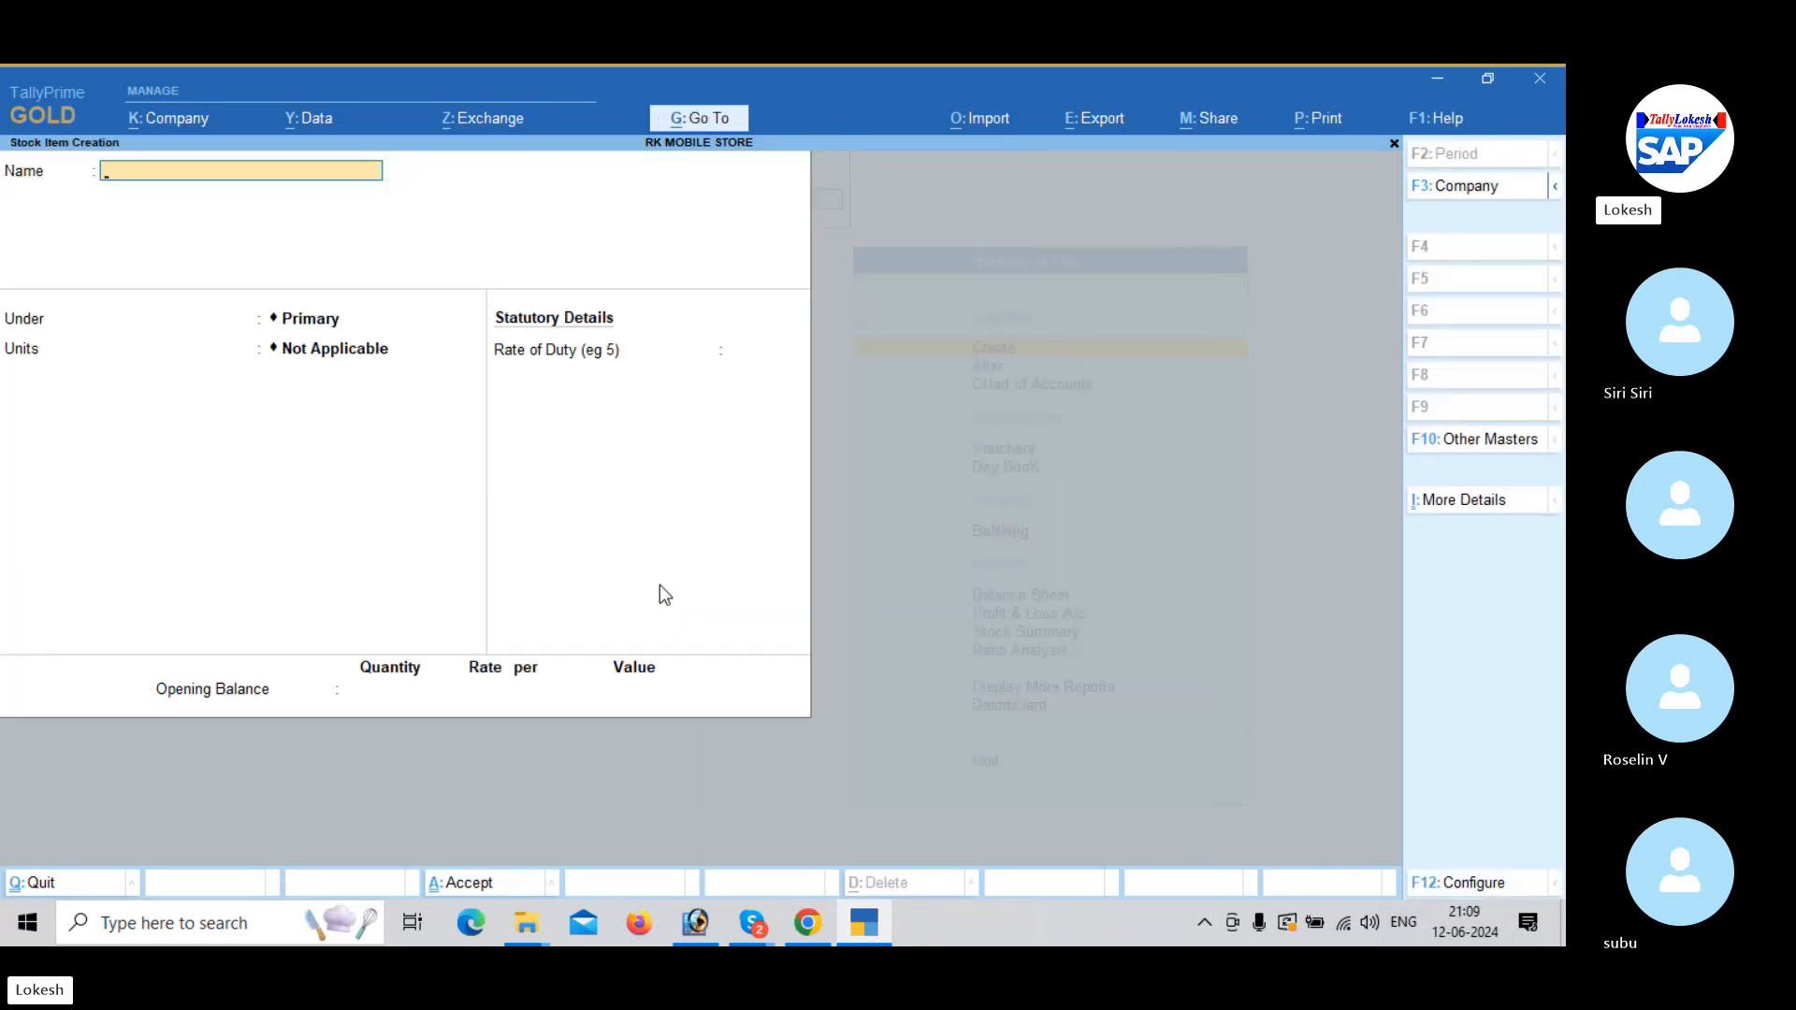
Create the stock item Nokia under Mobiles with unit nos and no opening balance.
{"action": "type", "text": "Nokia"}
{"action": "key", "text": "Return"}
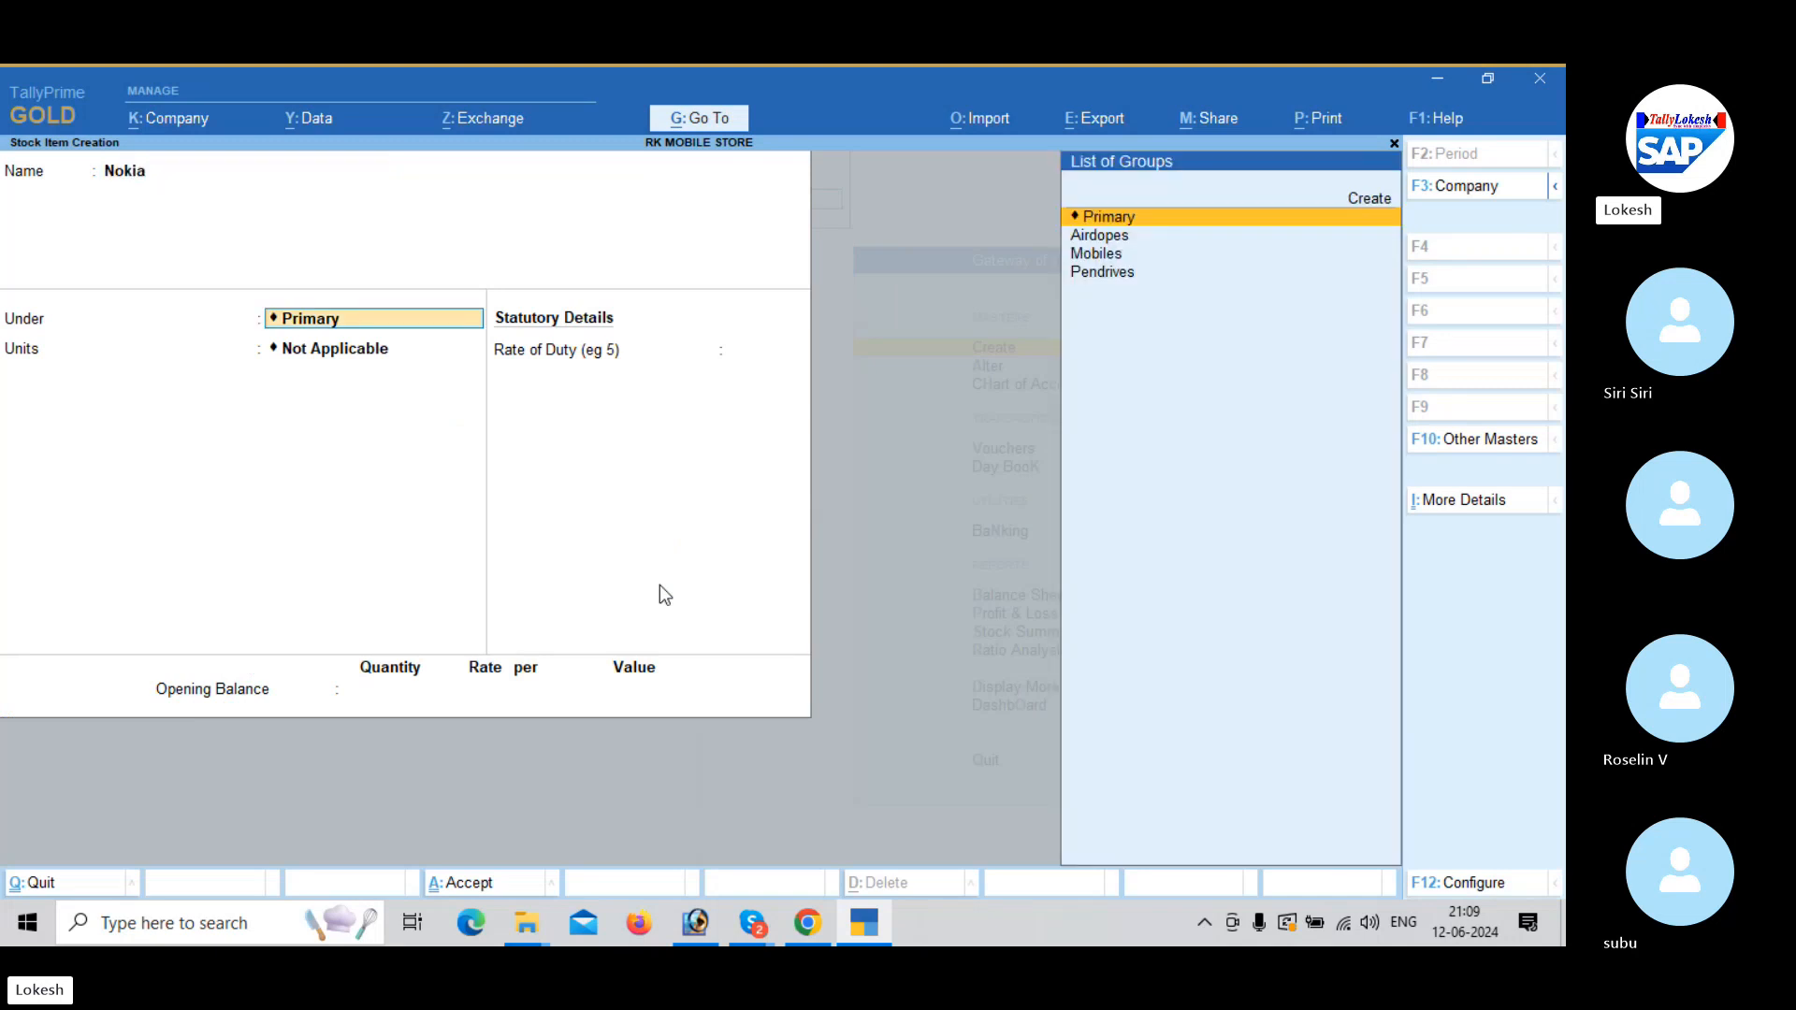
{"action": "key", "text": "Down"}
{"action": "key", "text": "Down"}
{"action": "key", "text": "Return"}
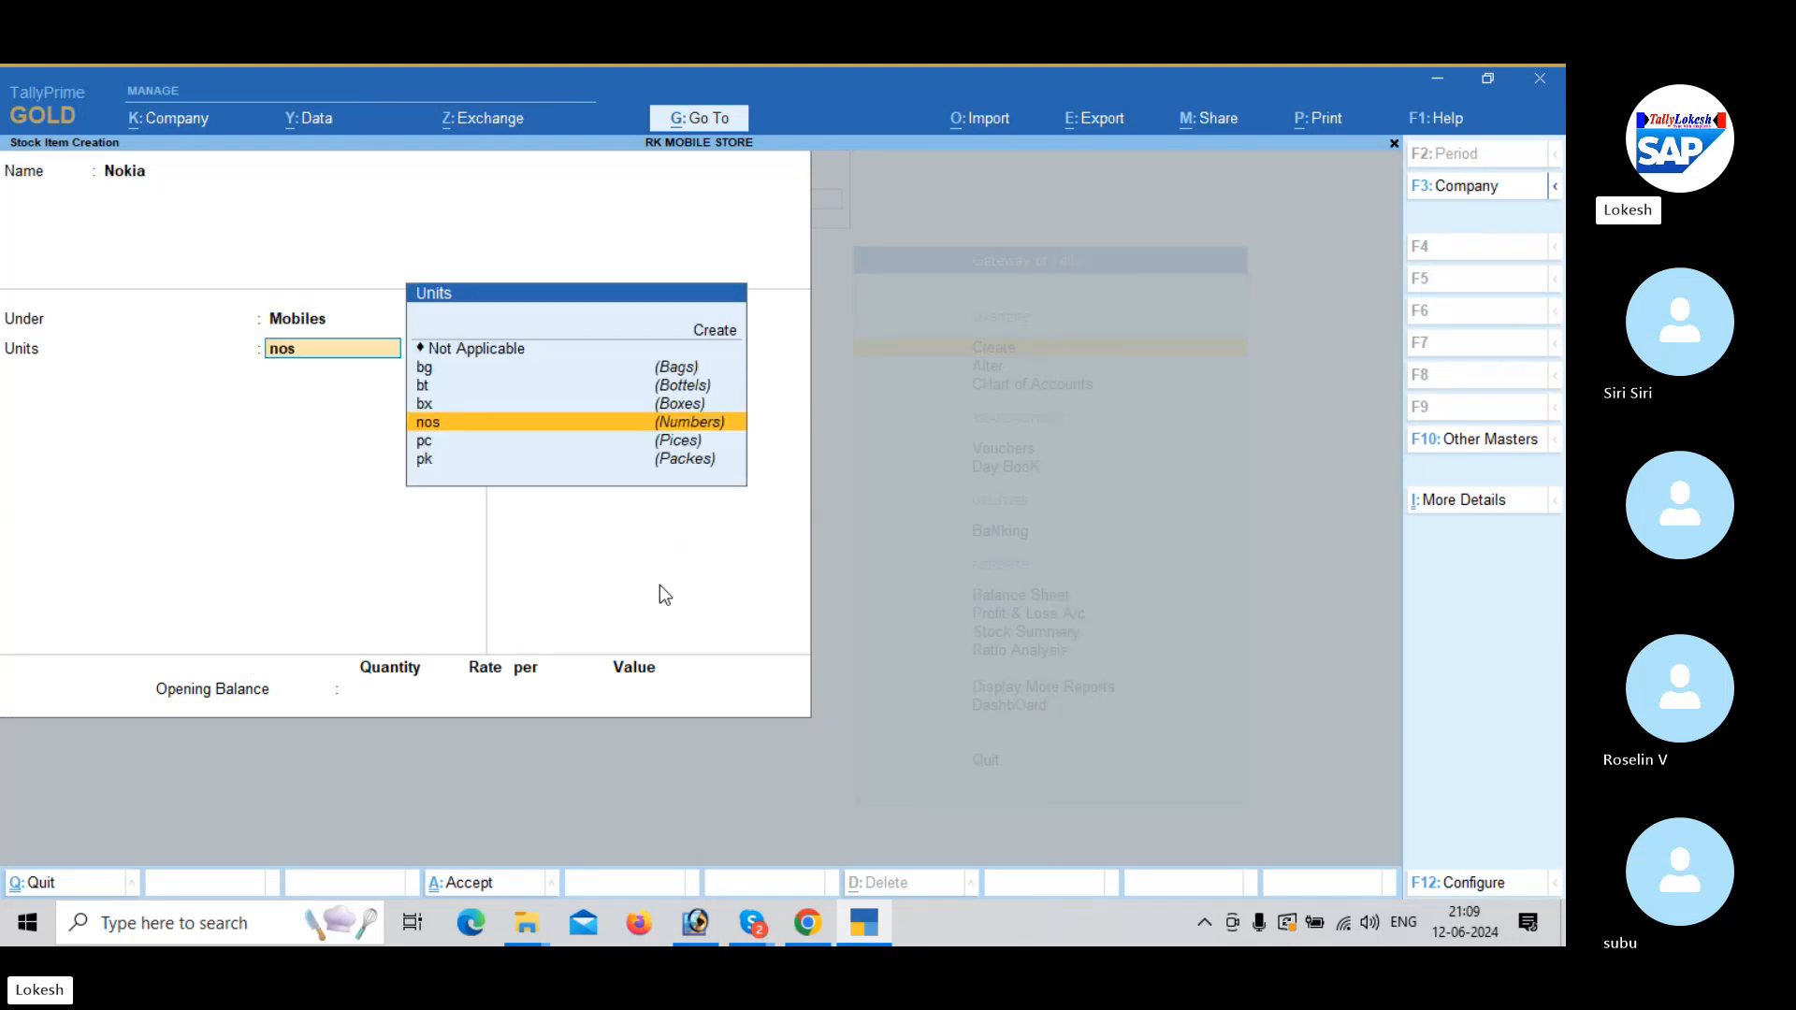
{"action": "key", "text": "Return"}
{"action": "key", "text": "Return"}
{"action": "key", "text": "Return"}
{"action": "key", "text": "Return"}
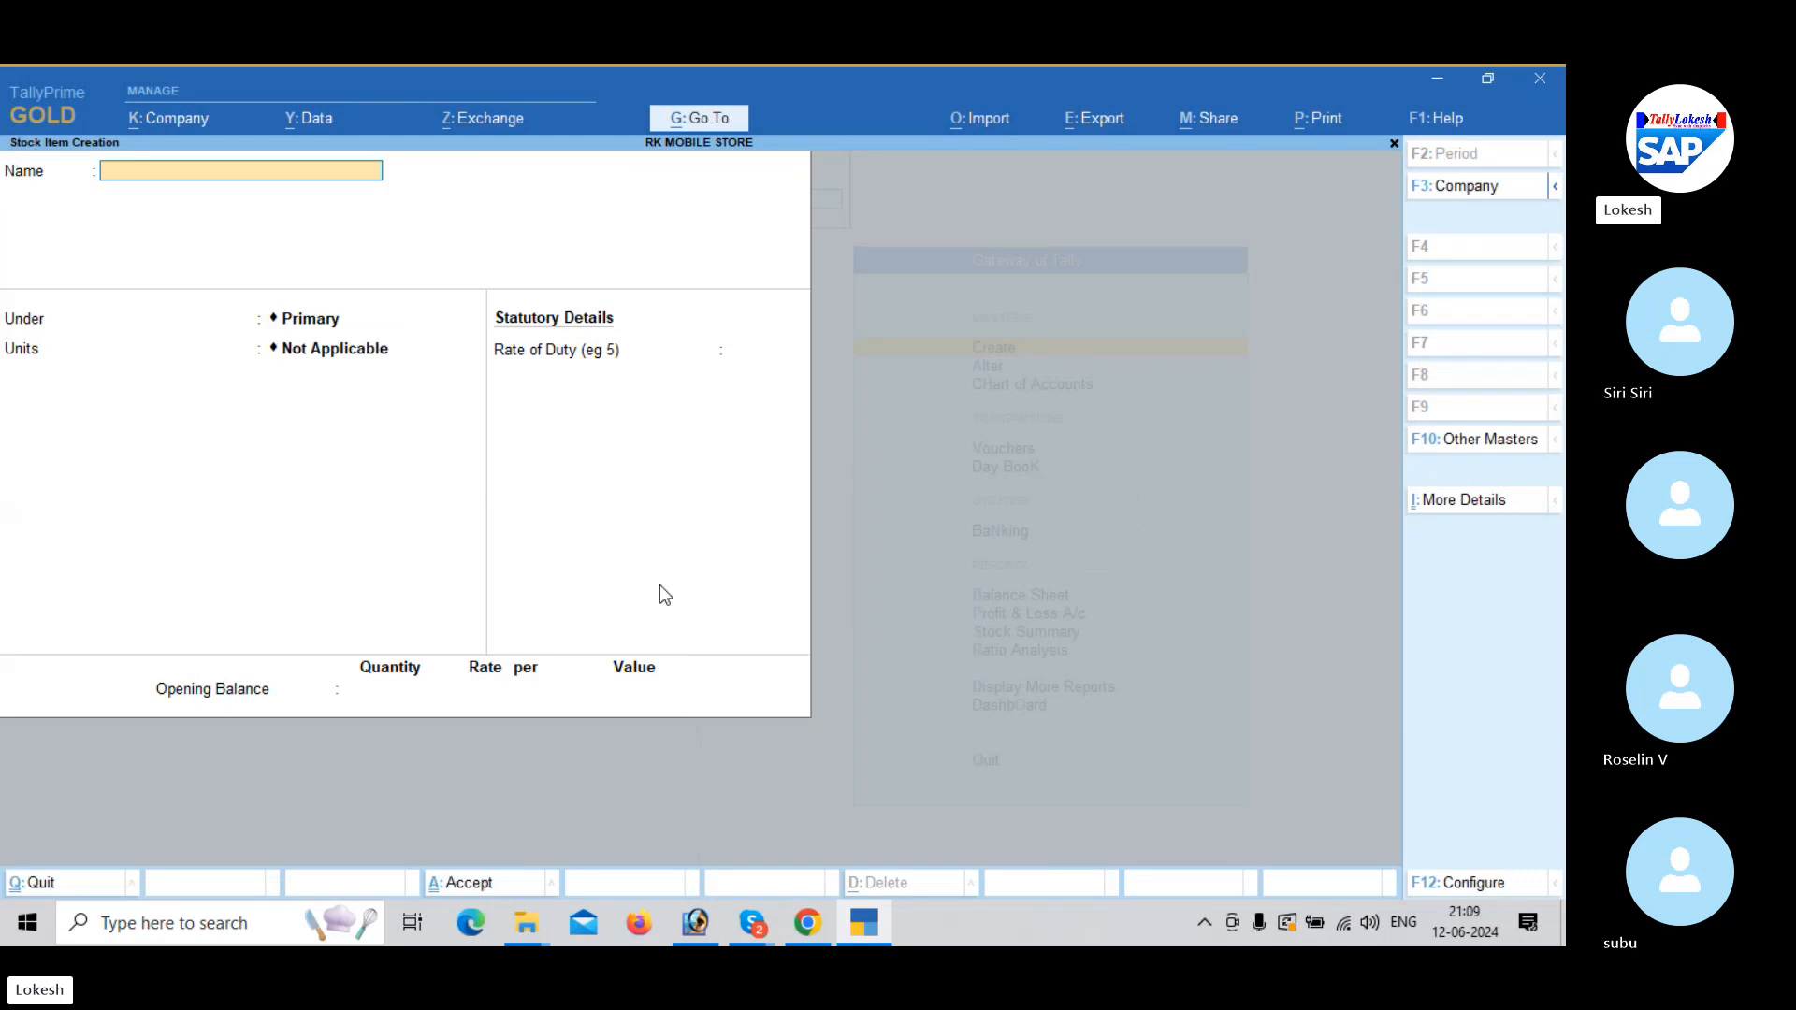
Create the stock item Oppo under Mobiles with unit nos and no opening balance.
{"action": "type", "text": "Oppo"}
{"action": "key", "text": "Return"}
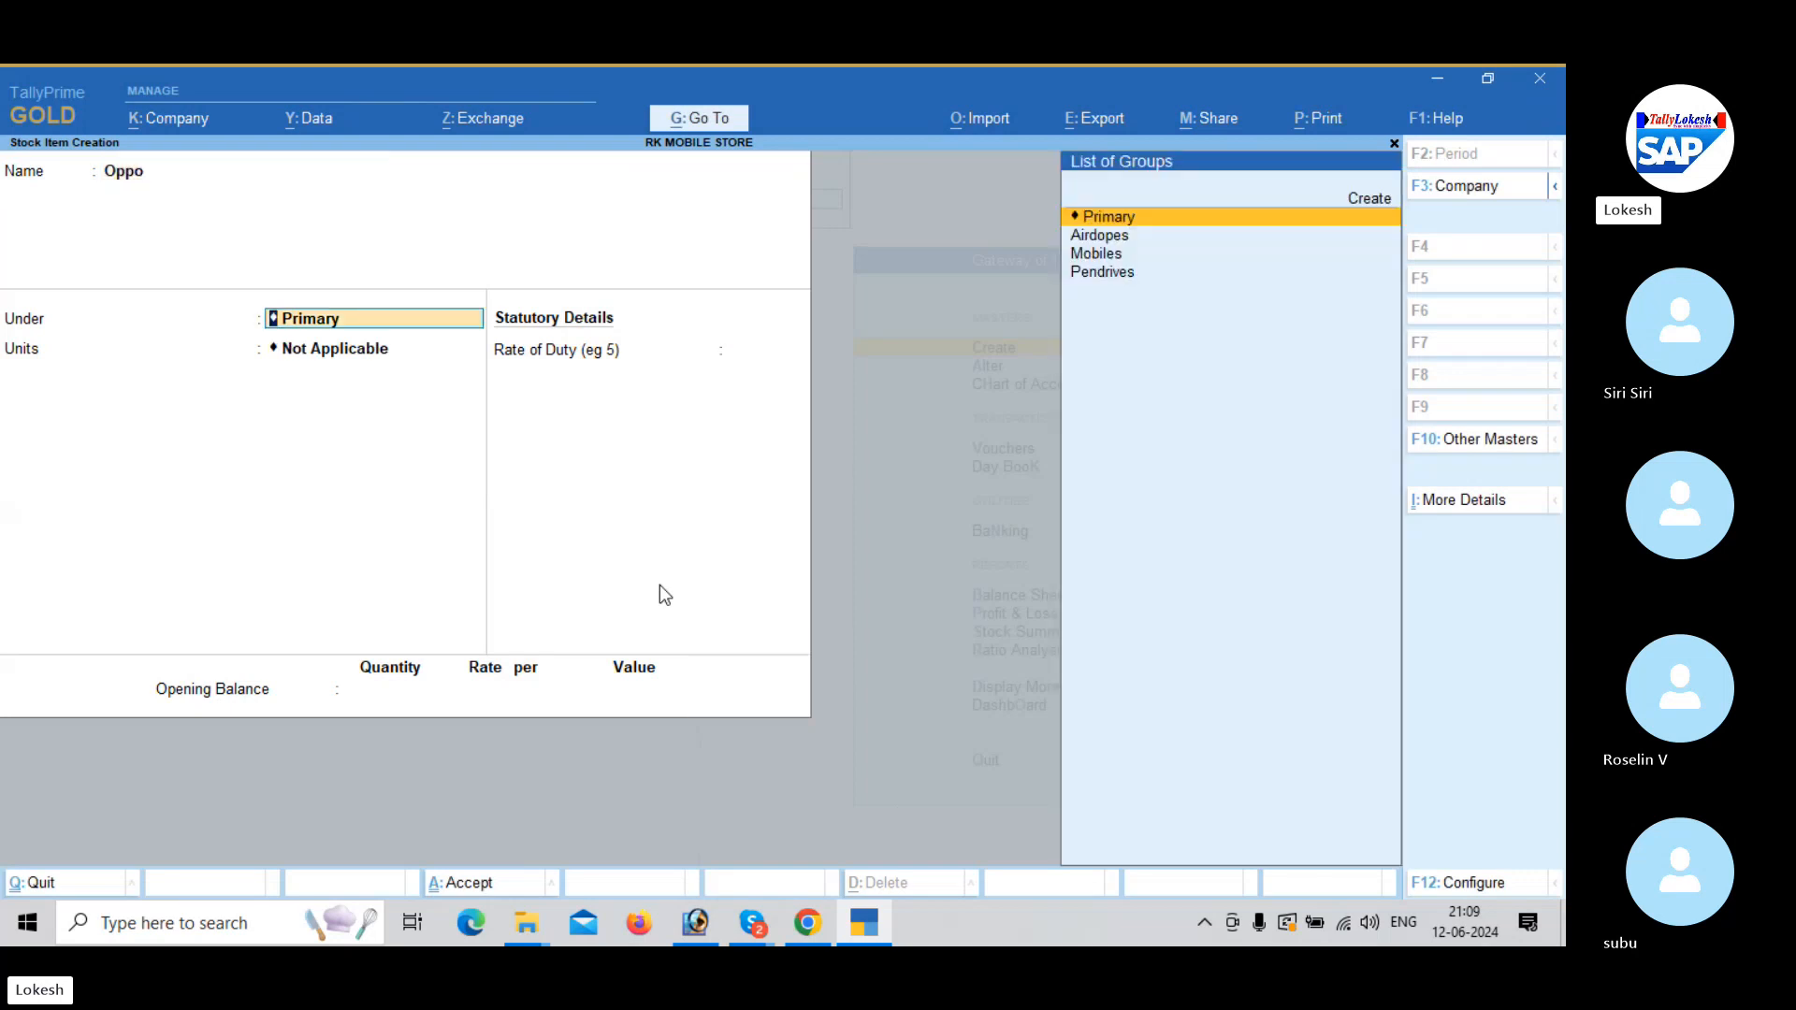
{"action": "key", "text": "Down"}
{"action": "key", "text": "Down"}
{"action": "key", "text": "Return"}
{"action": "key", "text": "Return"}
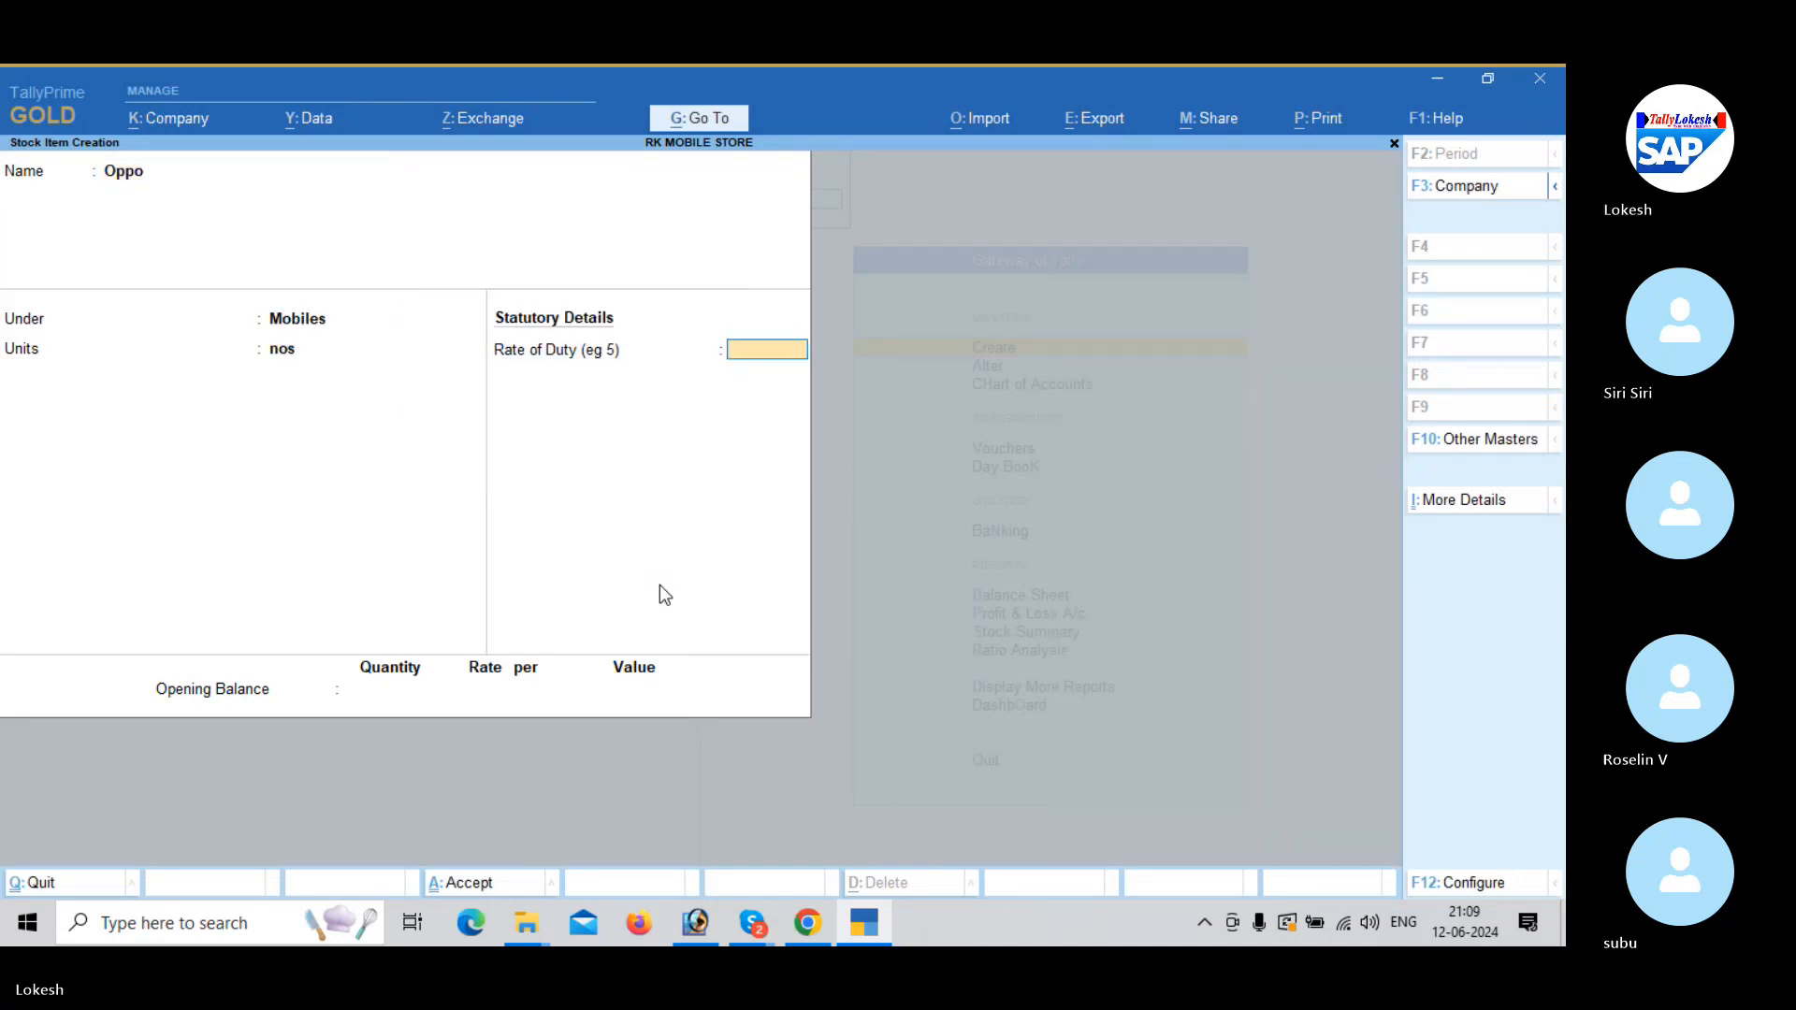
{"action": "key", "text": "Return"}
{"action": "key", "text": "Return"}
{"action": "key", "text": "Return"}
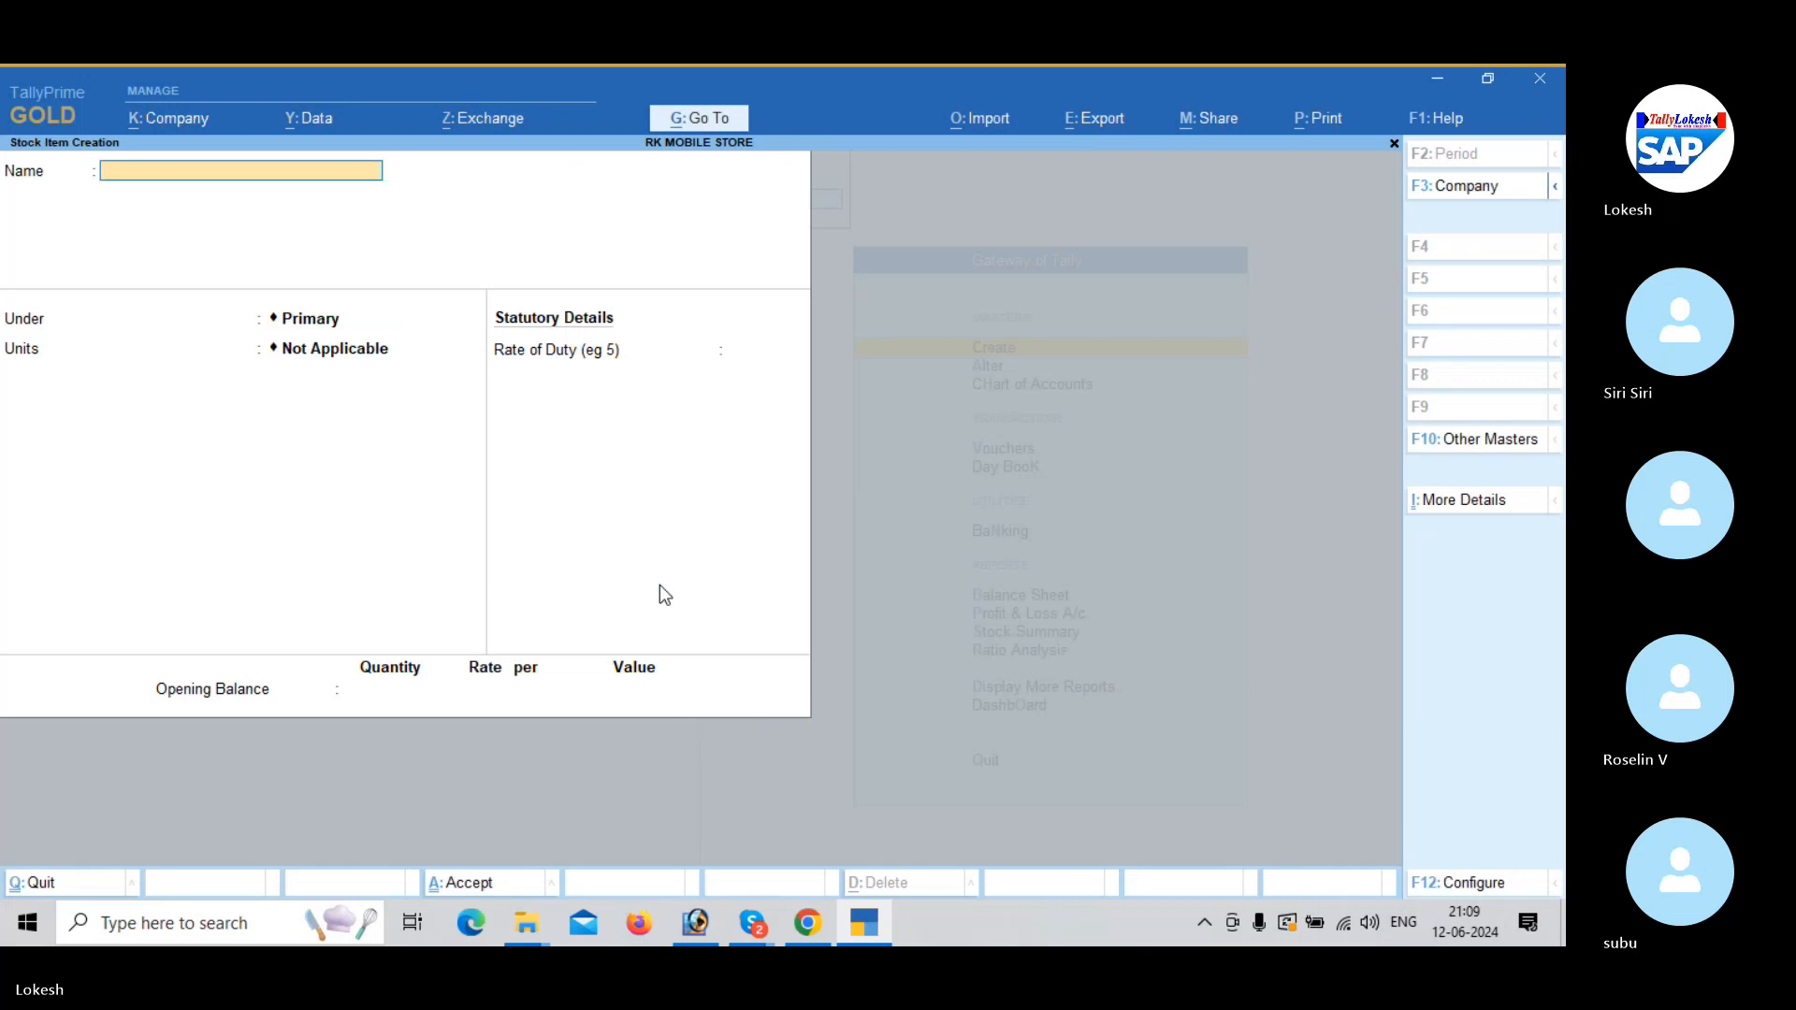
Create the stock item Boat under Airdopes with unit nos and no opening balance.
{"action": "type", "text": "Boat"}
{"action": "key", "text": "Return"}
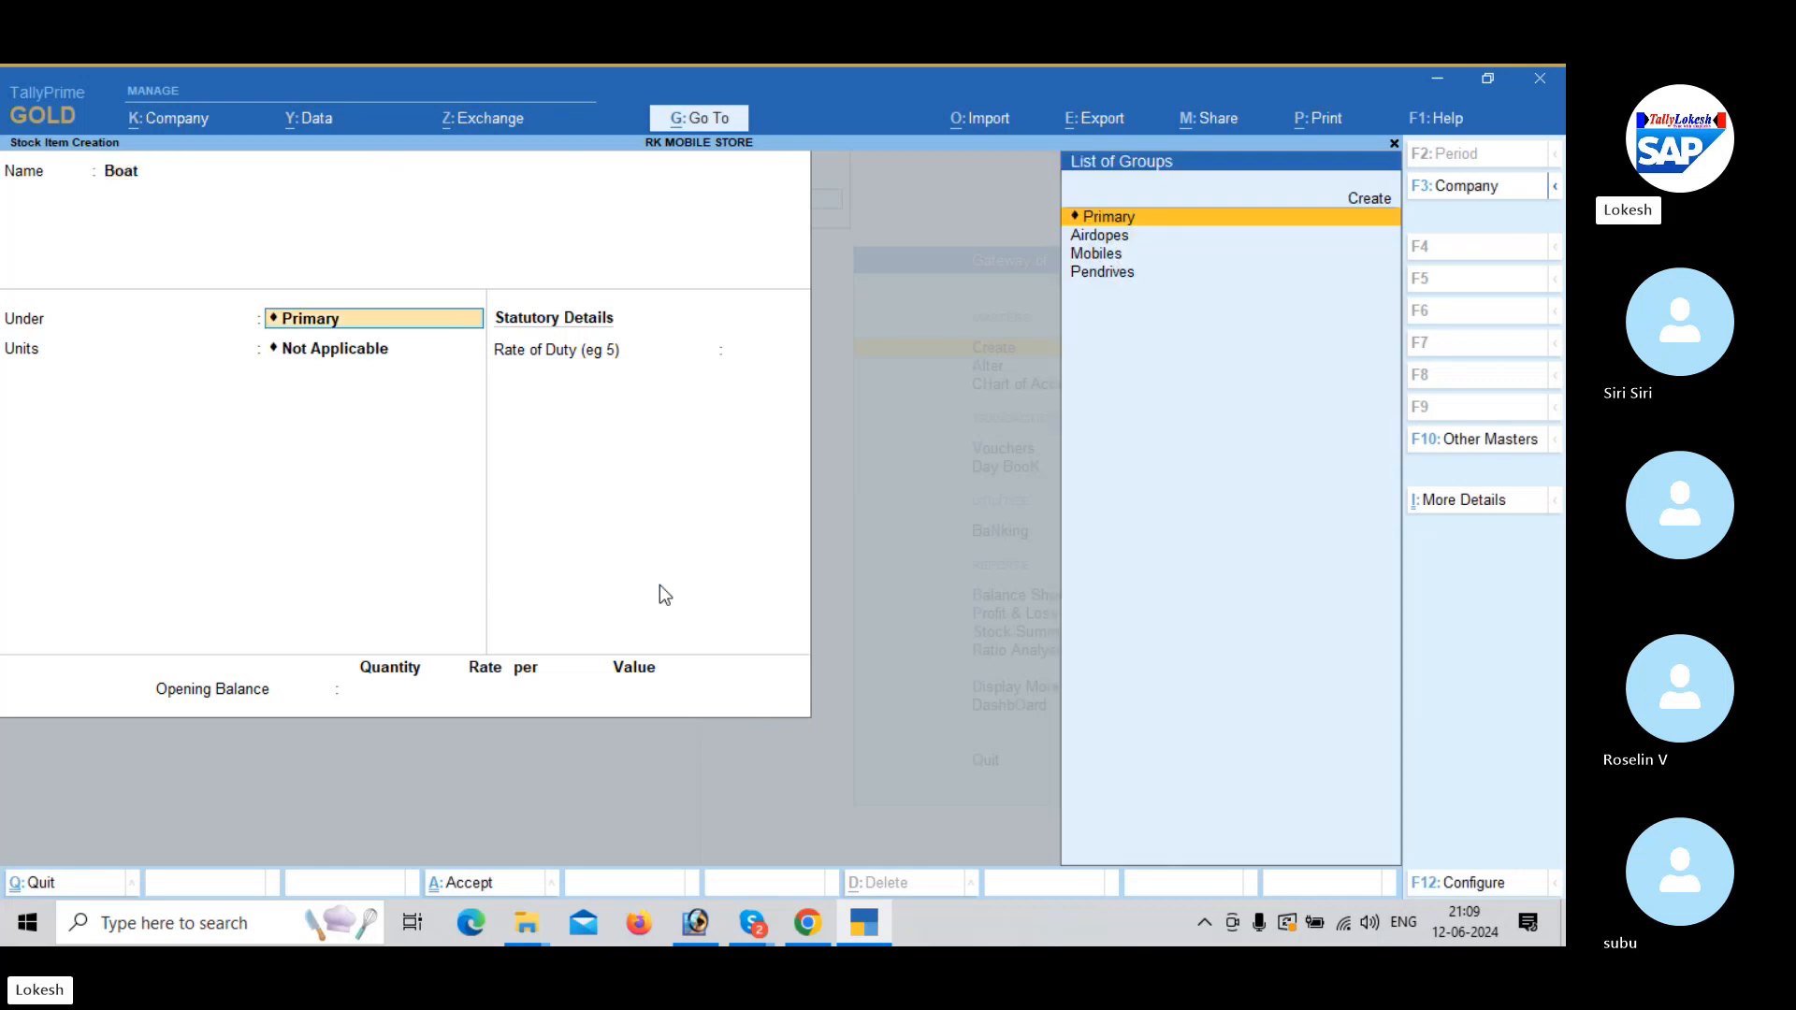
{"action": "key", "text": "Down"}
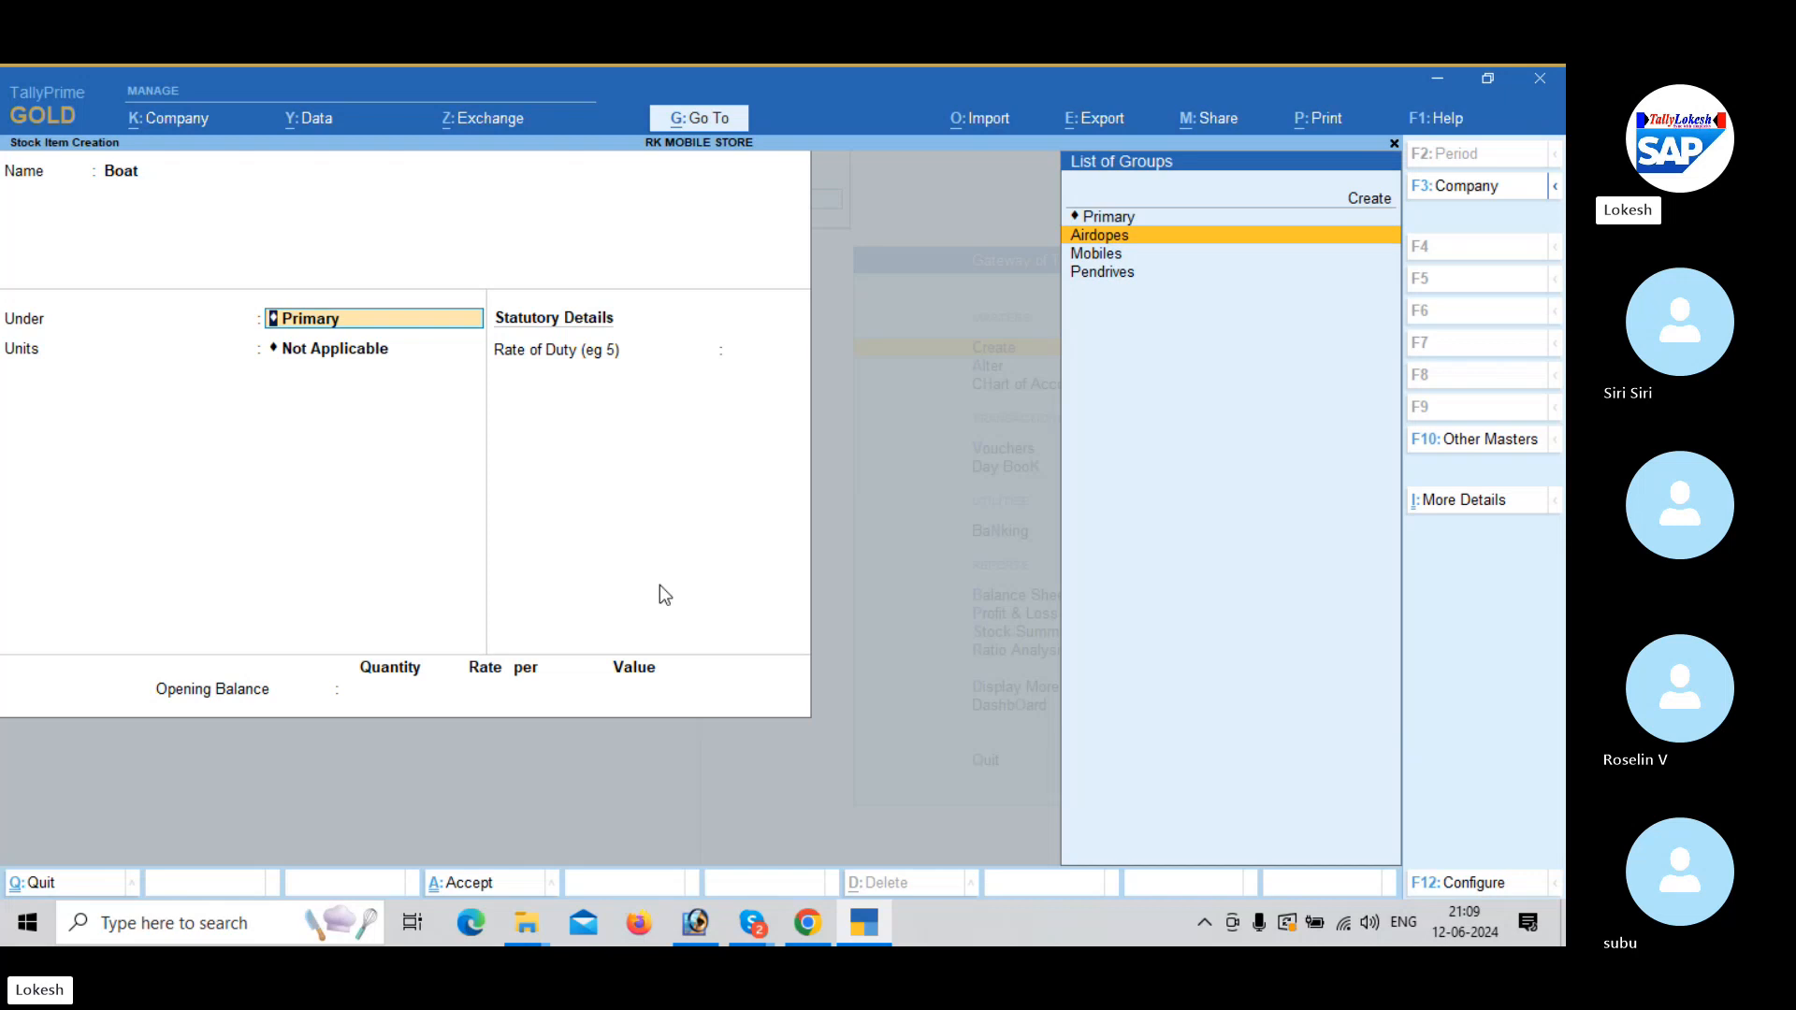
{"action": "key", "text": "Return"}
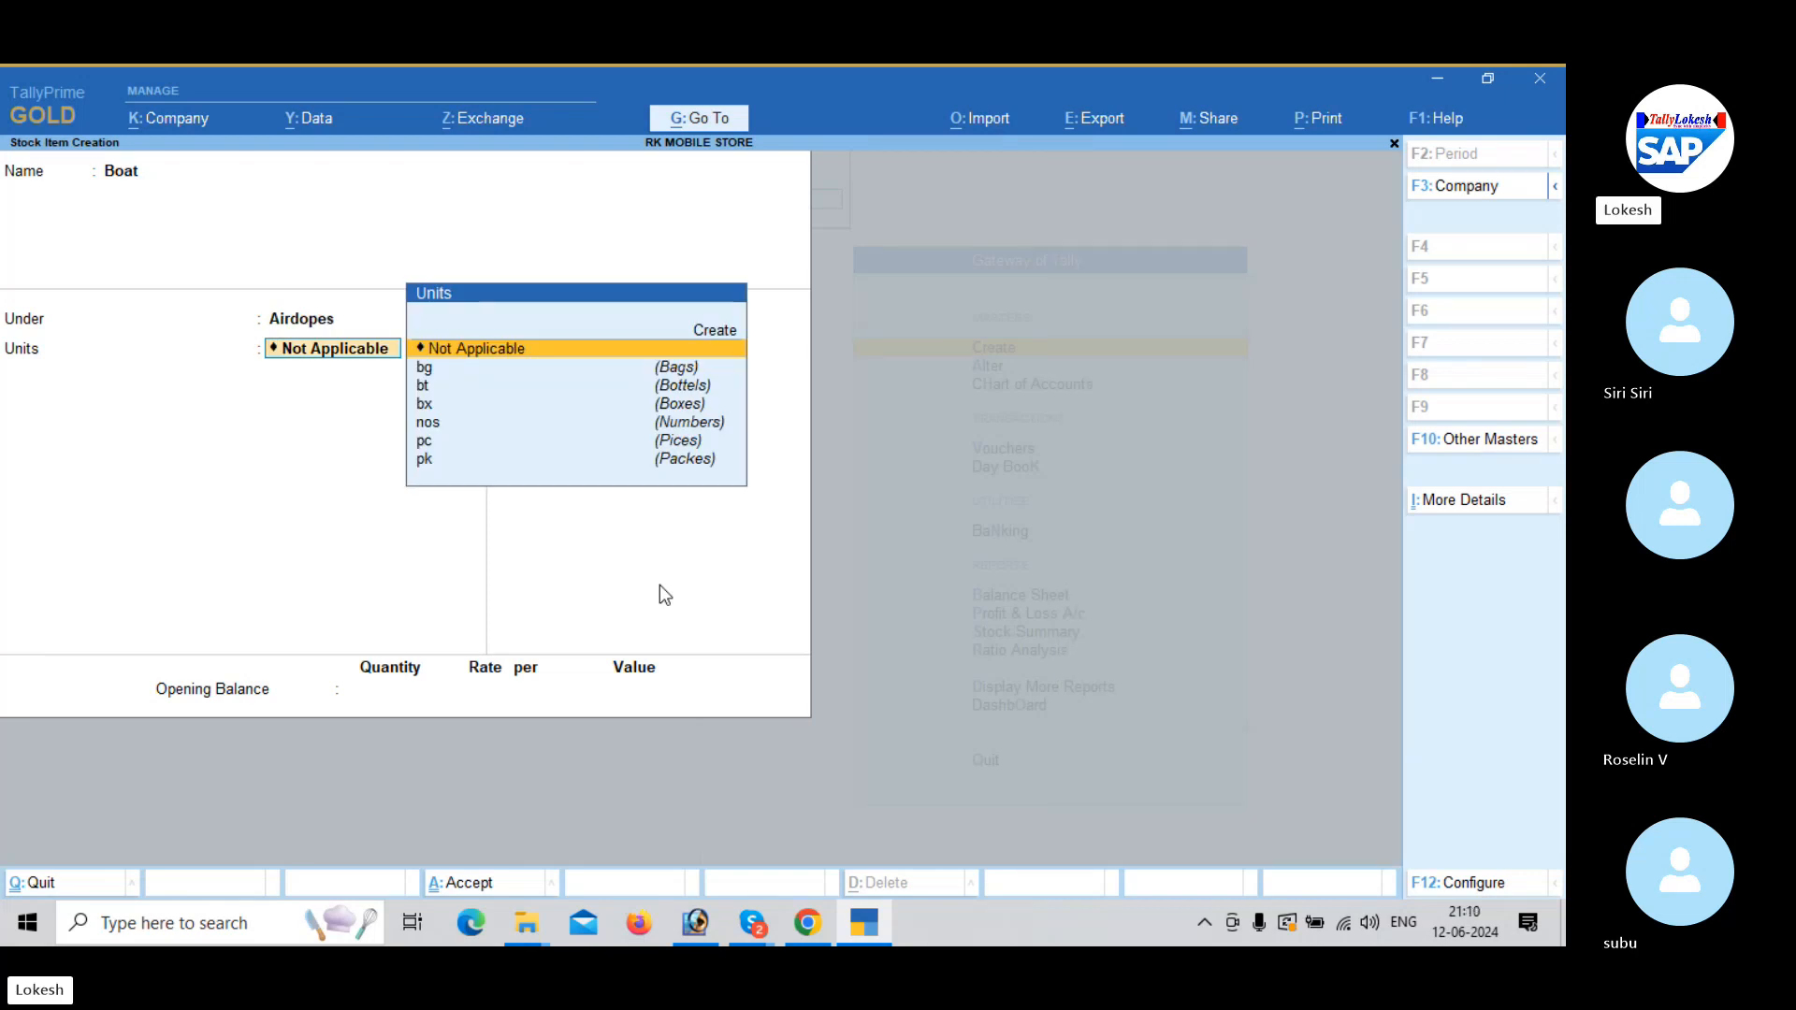
{"action": "key", "text": "Down"}
{"action": "key", "text": "Down"}
{"action": "key", "text": "Down"}
{"action": "key", "text": "Down"}
{"action": "key", "text": "Return"}
{"action": "key", "text": "Return"}
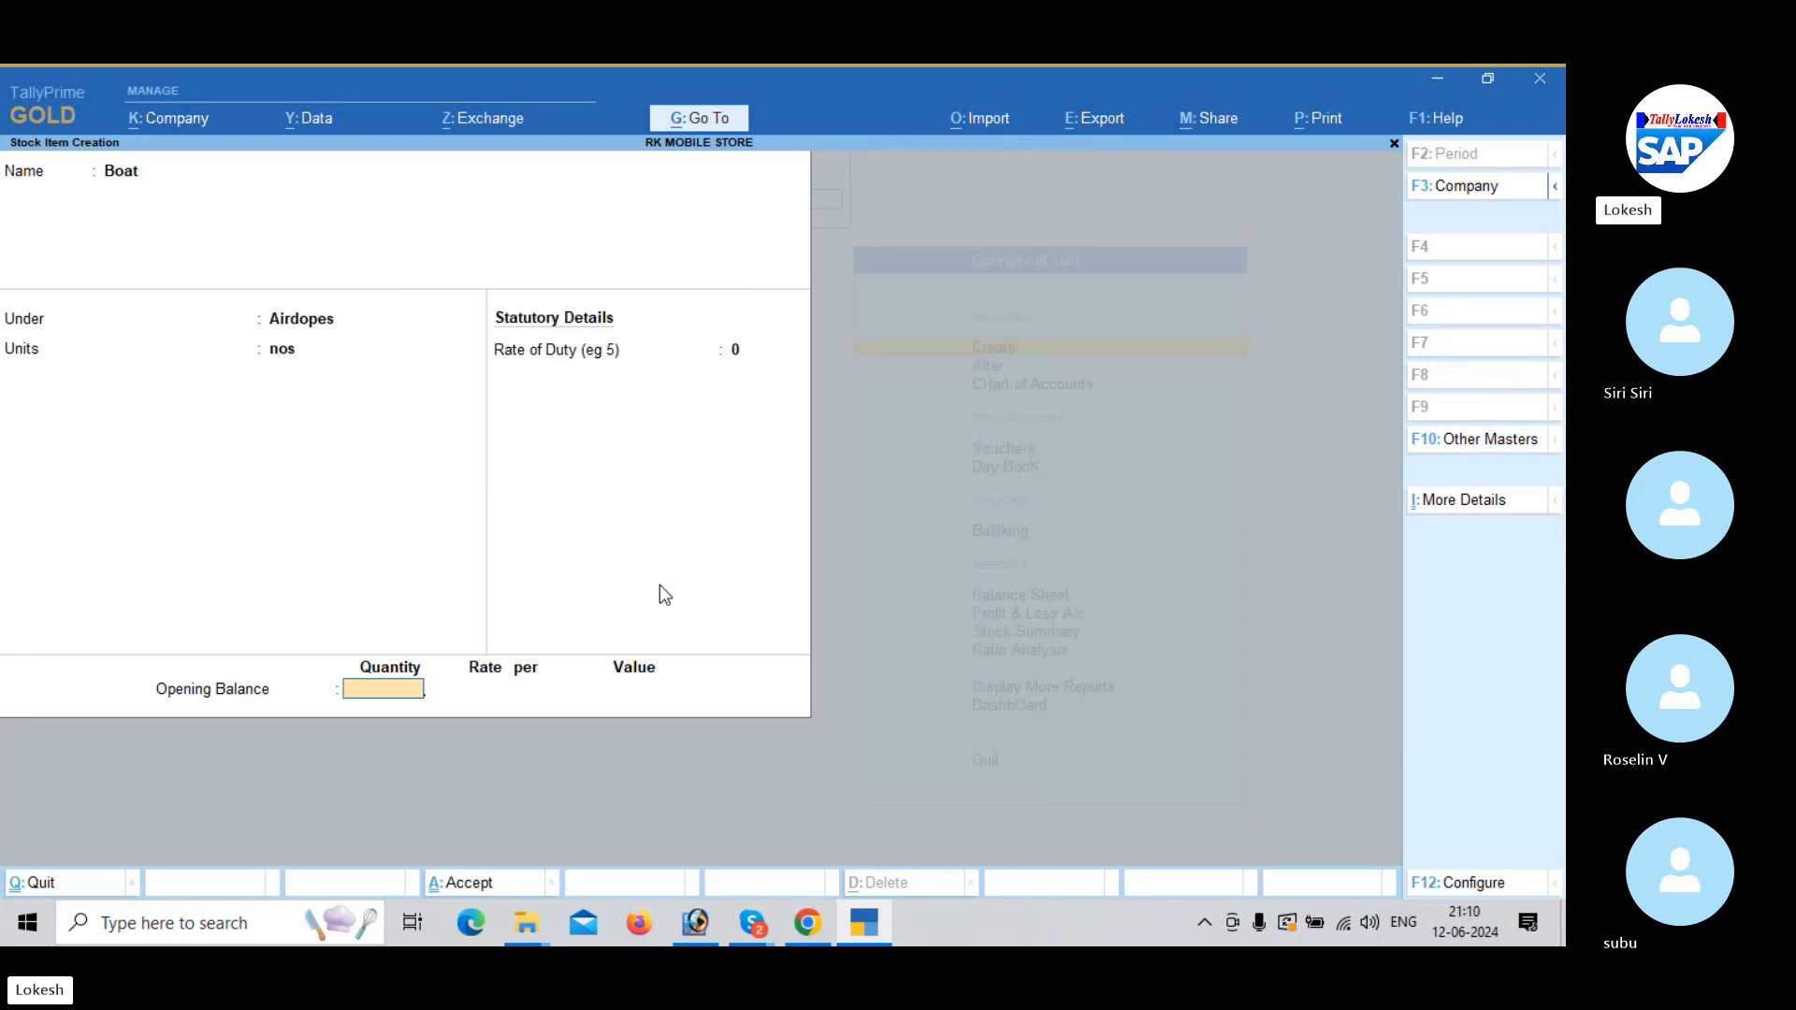
{"action": "key", "text": "Return"}
{"action": "key", "text": "Return"}
Create the stock item Jbl under Airdopes with unit nos and no opening balance.
{"action": "type", "text": "Jbl"}
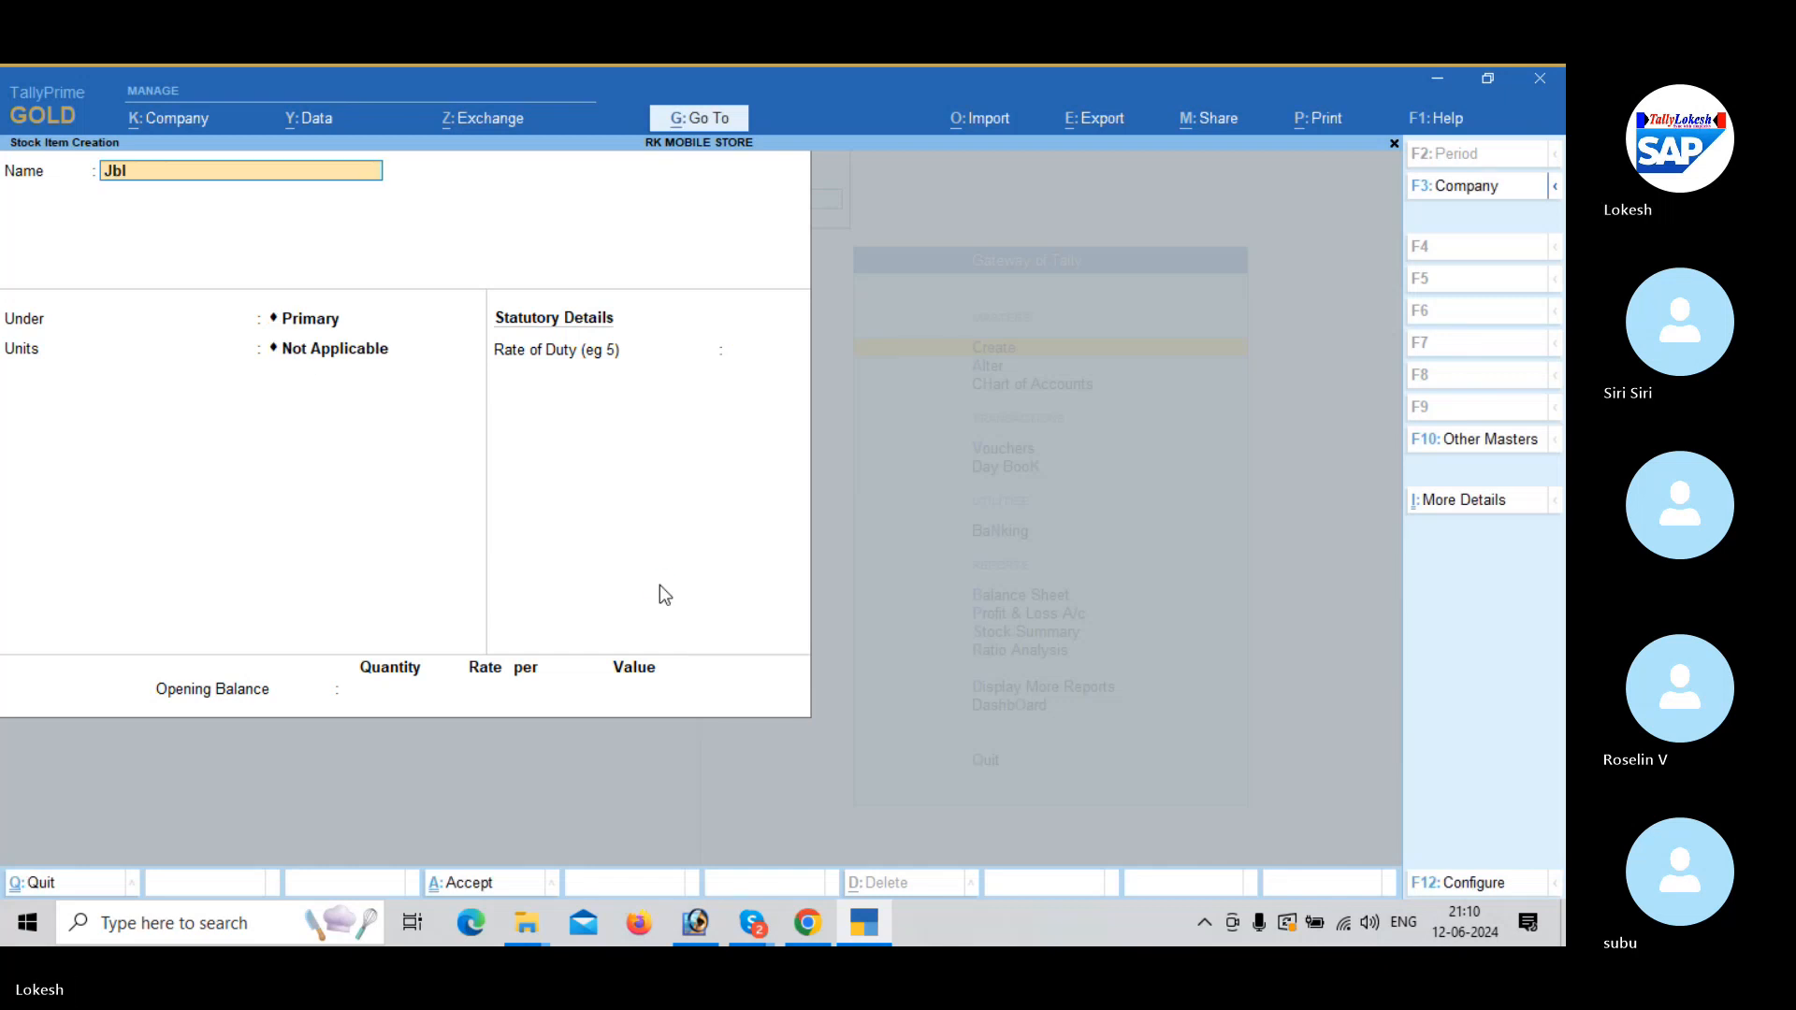
{"action": "key", "text": "Return"}
{"action": "key", "text": "Down"}
{"action": "key", "text": "Return"}
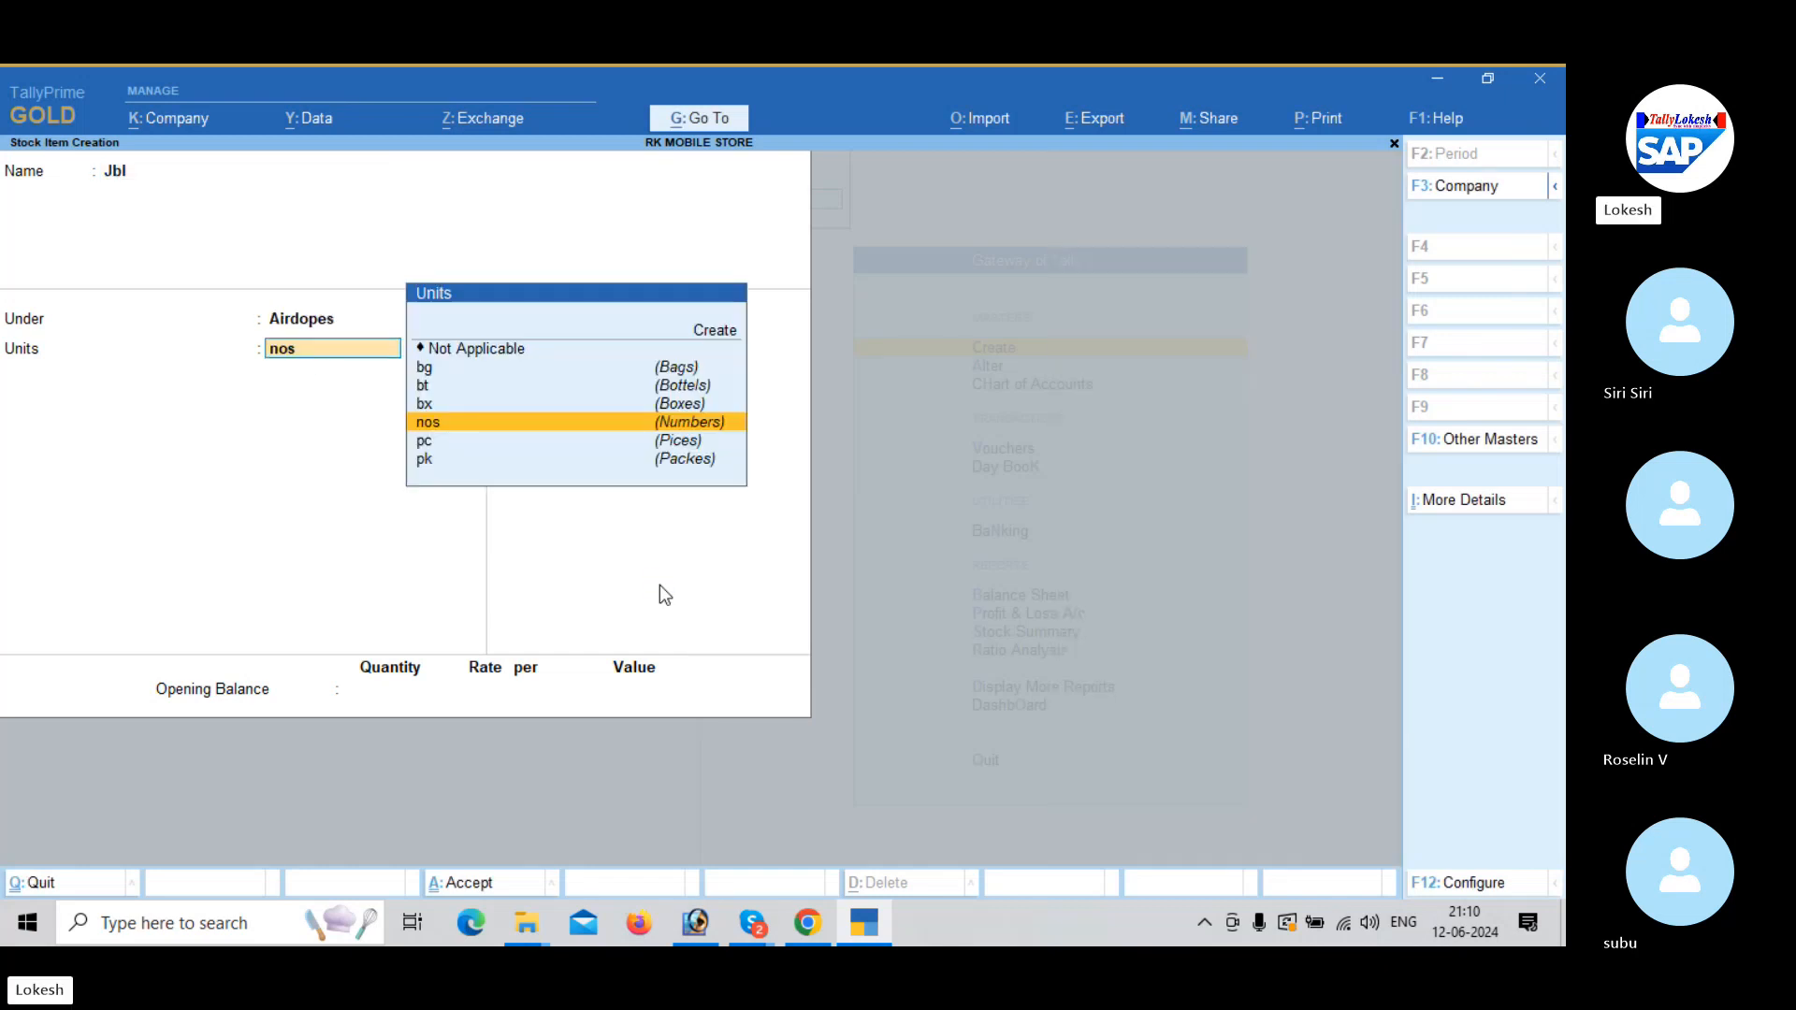
{"action": "key", "text": "Return"}
{"action": "key", "text": "Return"}
{"action": "key", "text": "Return"}
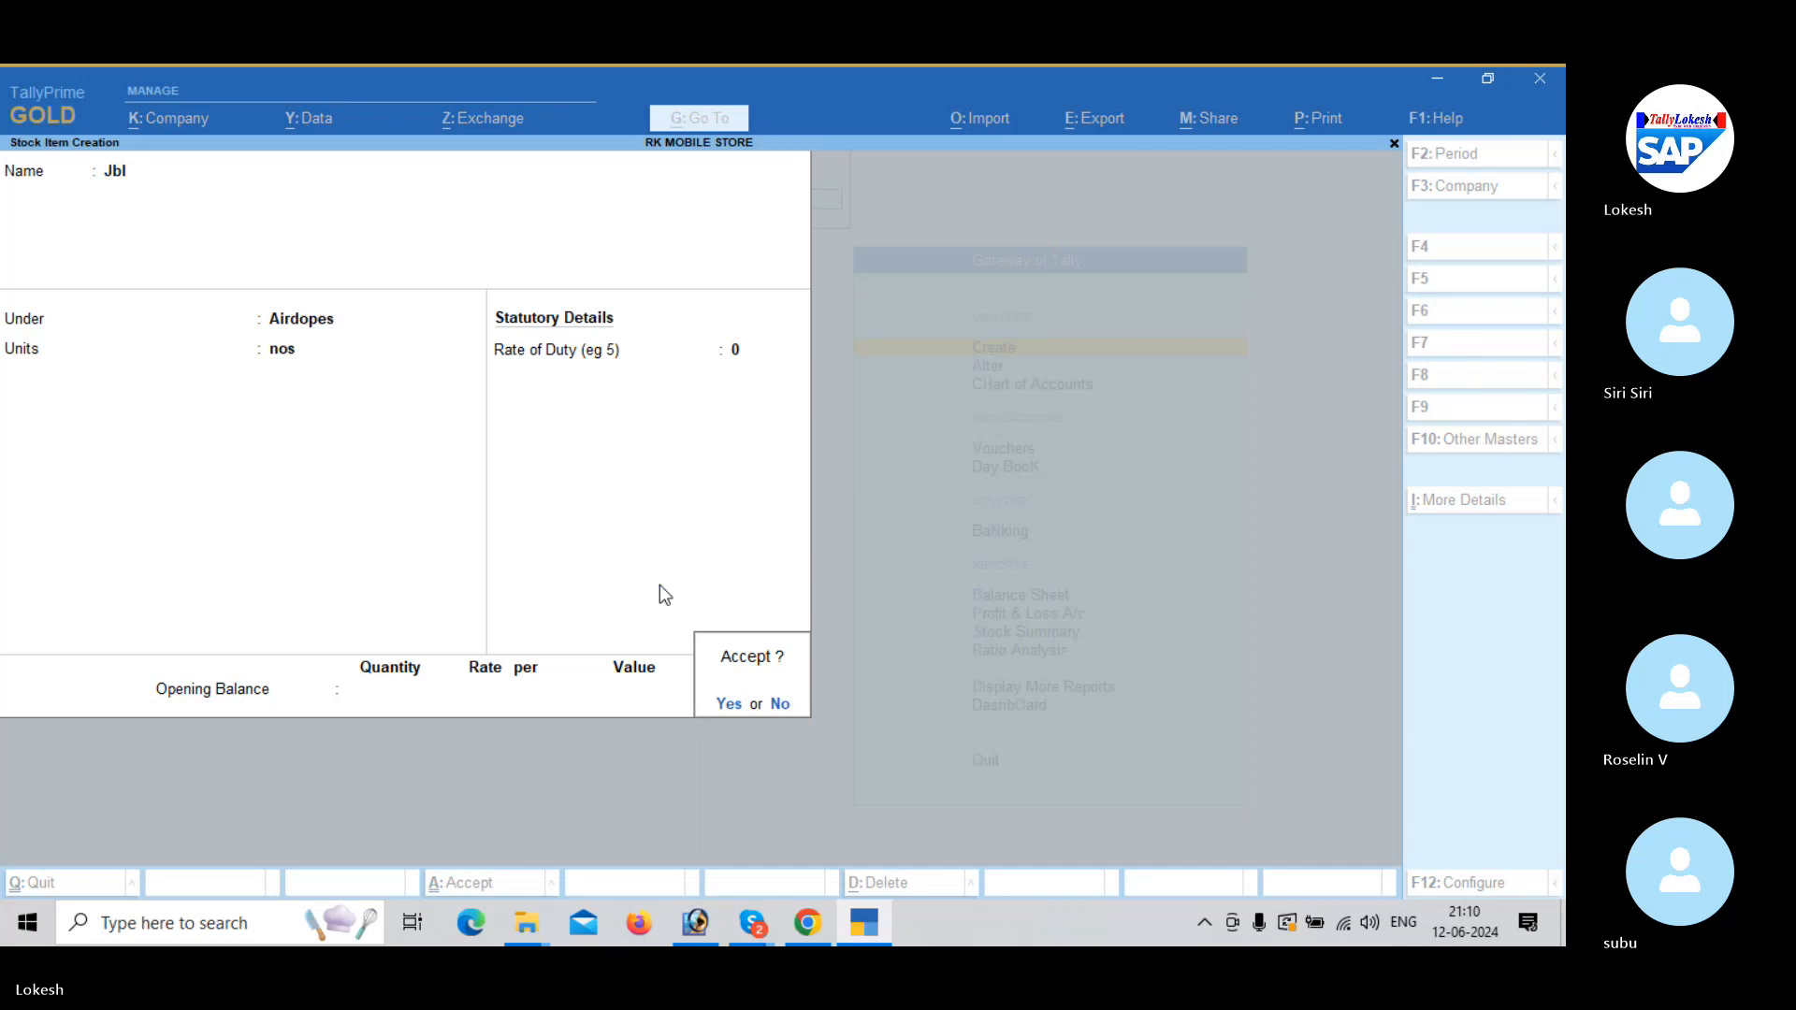
{"action": "key", "text": "Return"}
Create the stock item Noise under Airdopes with unit nos and no opening balance.
{"action": "type", "text": "Noise"}
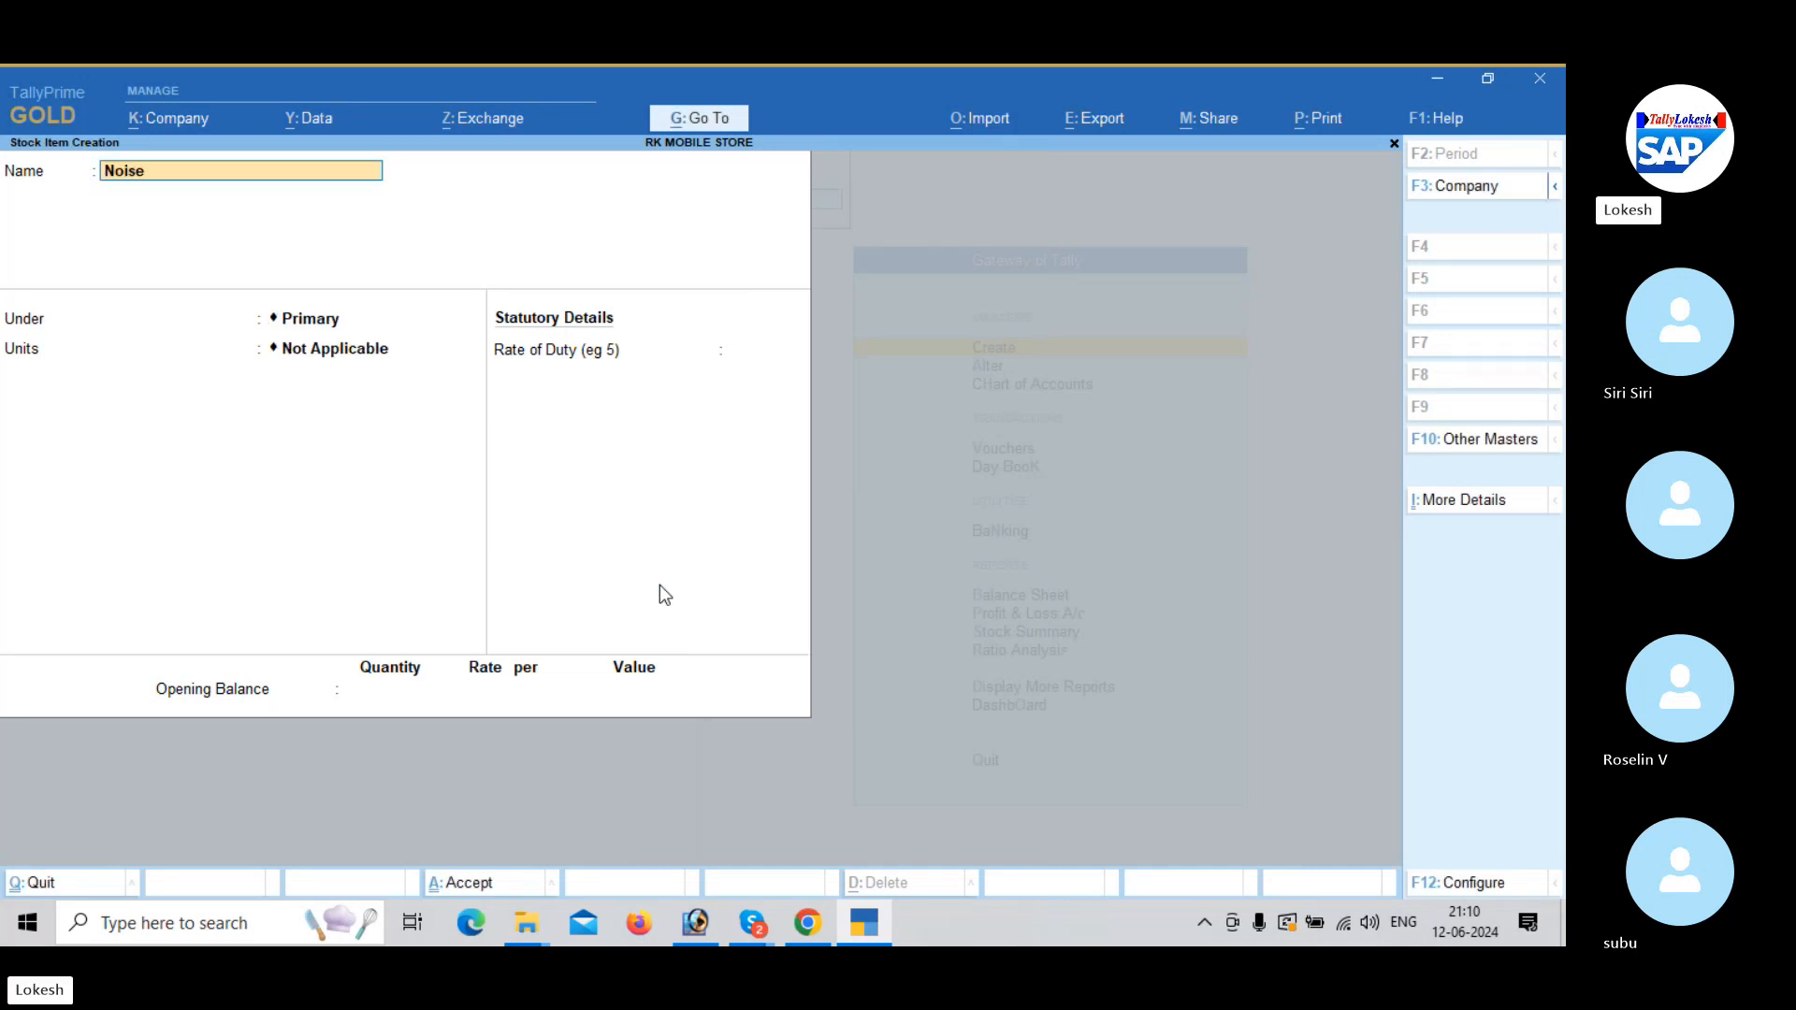
{"action": "key", "text": "Return"}
{"action": "key", "text": "Down"}
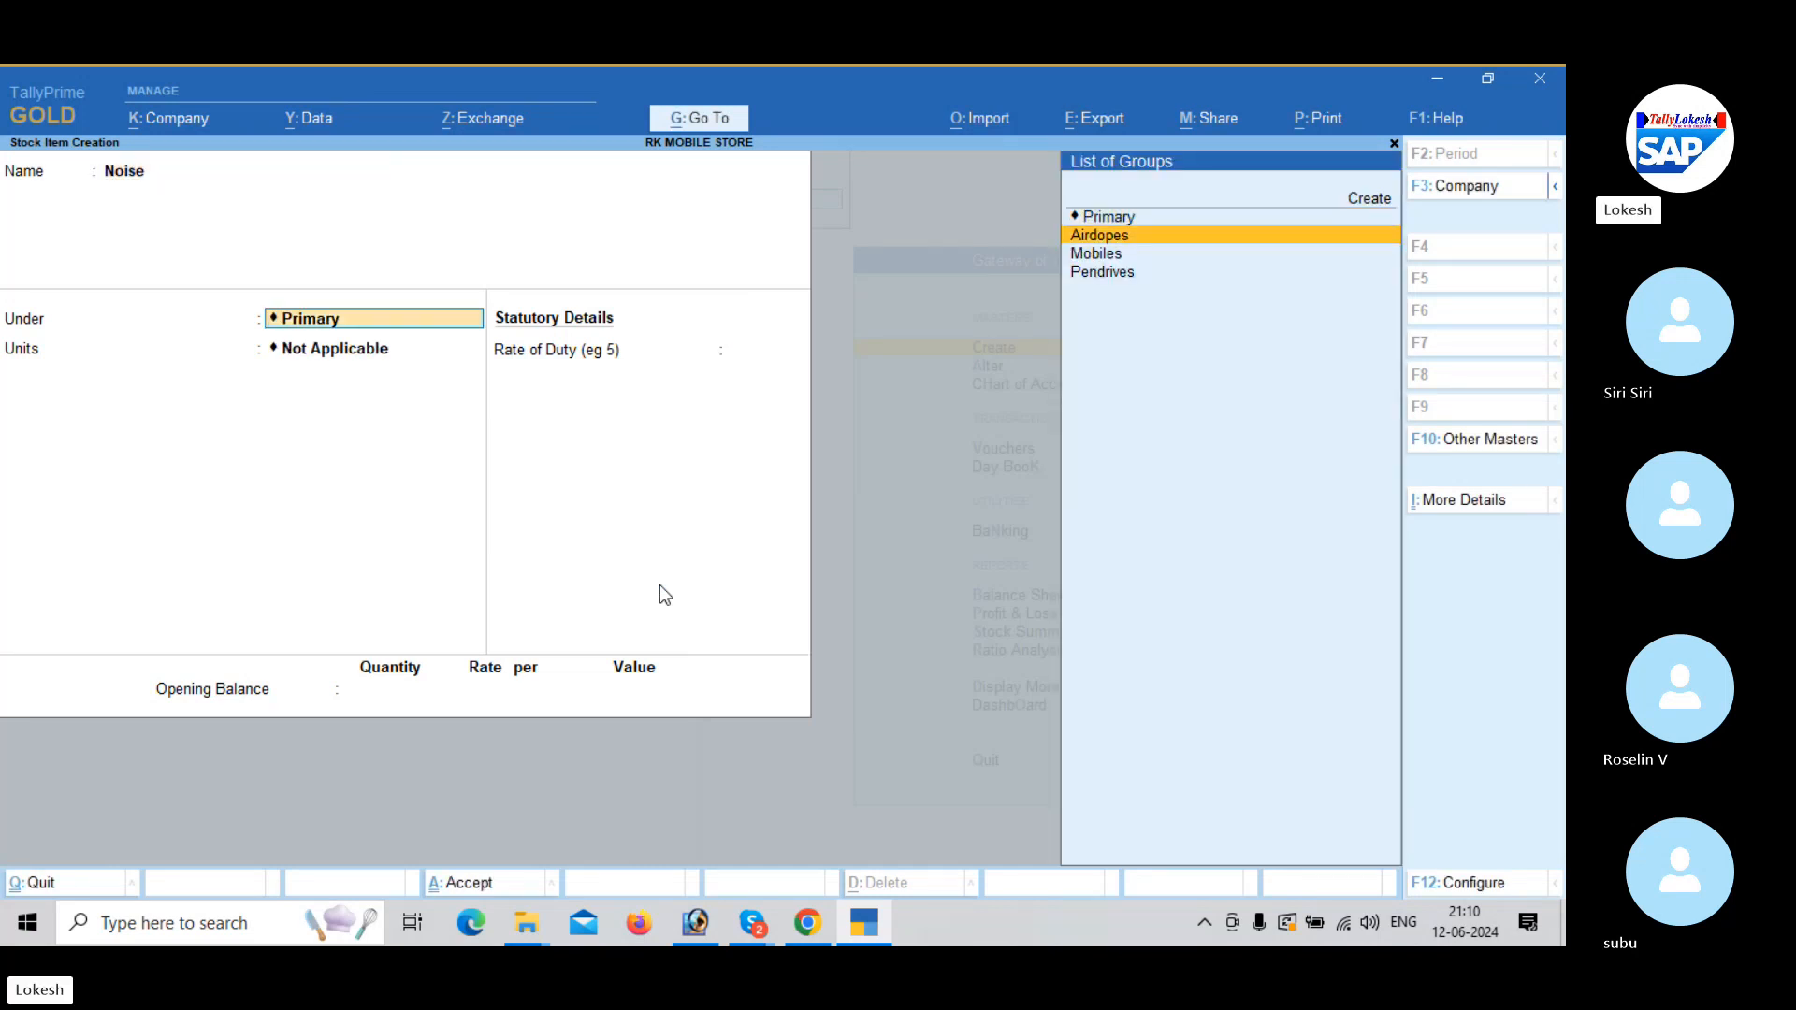
{"action": "key", "text": "Return"}
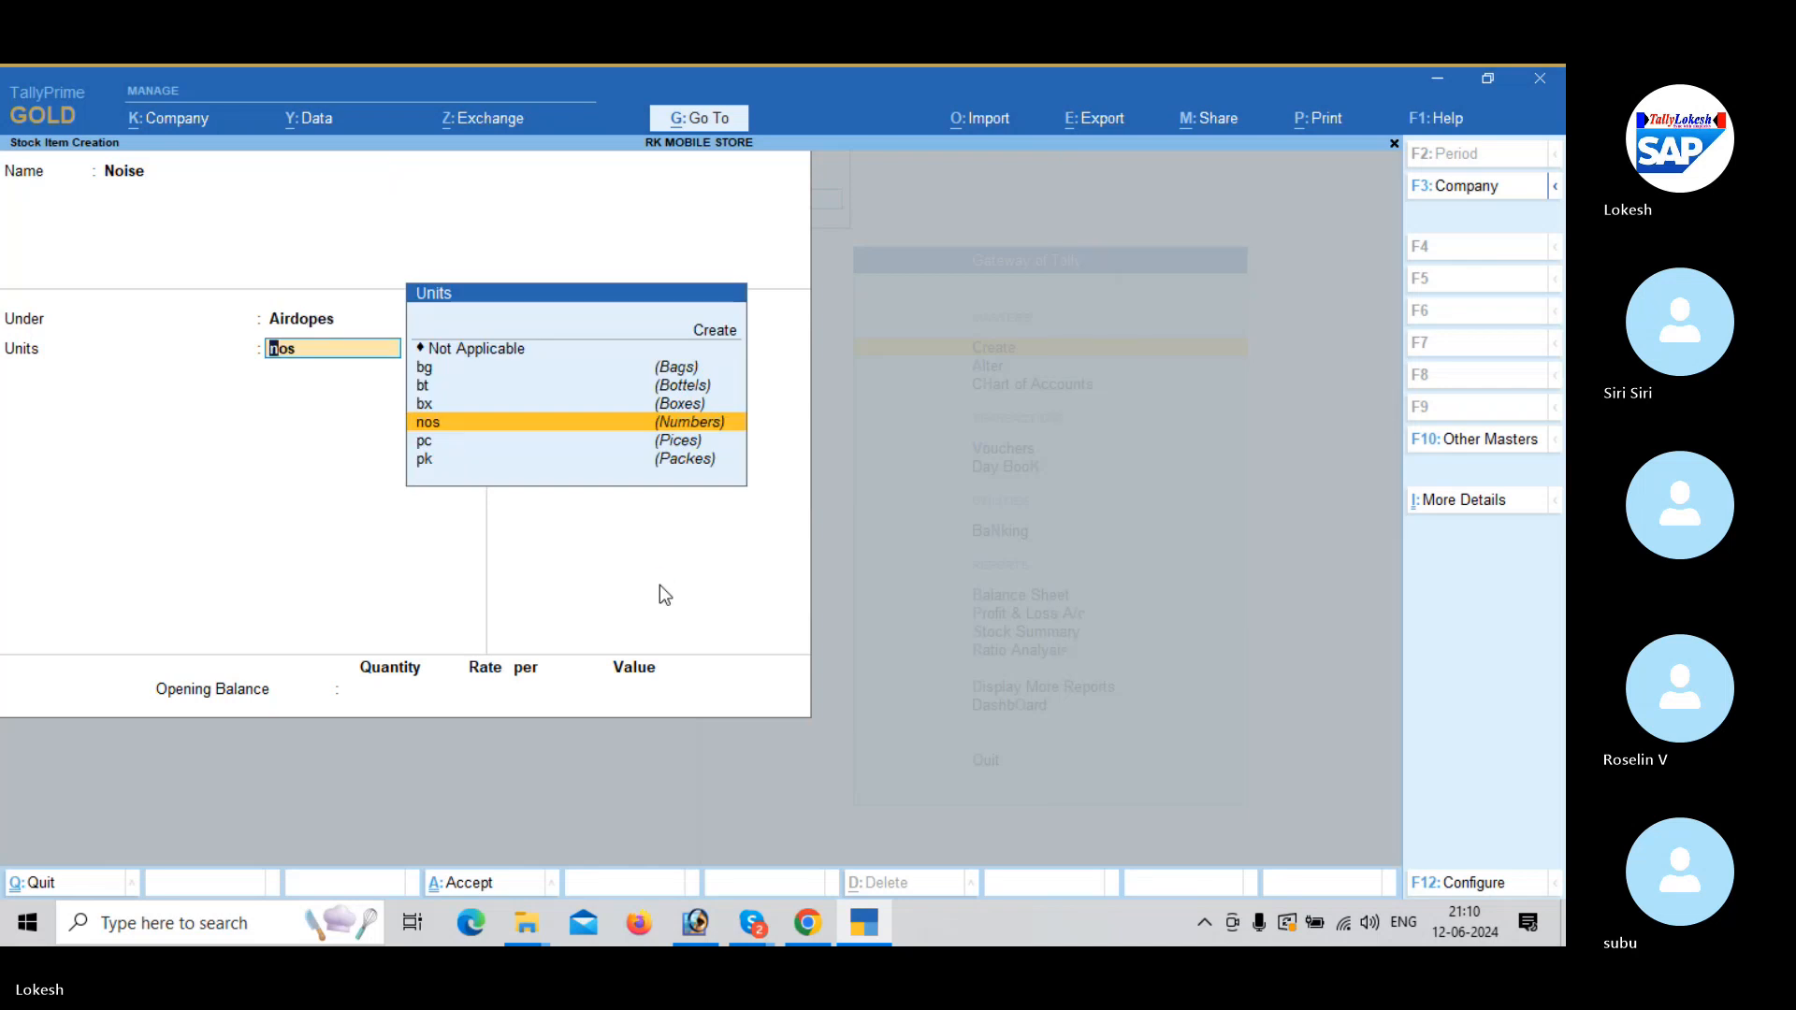
{"action": "key", "text": "Return"}
{"action": "key", "text": "Return"}
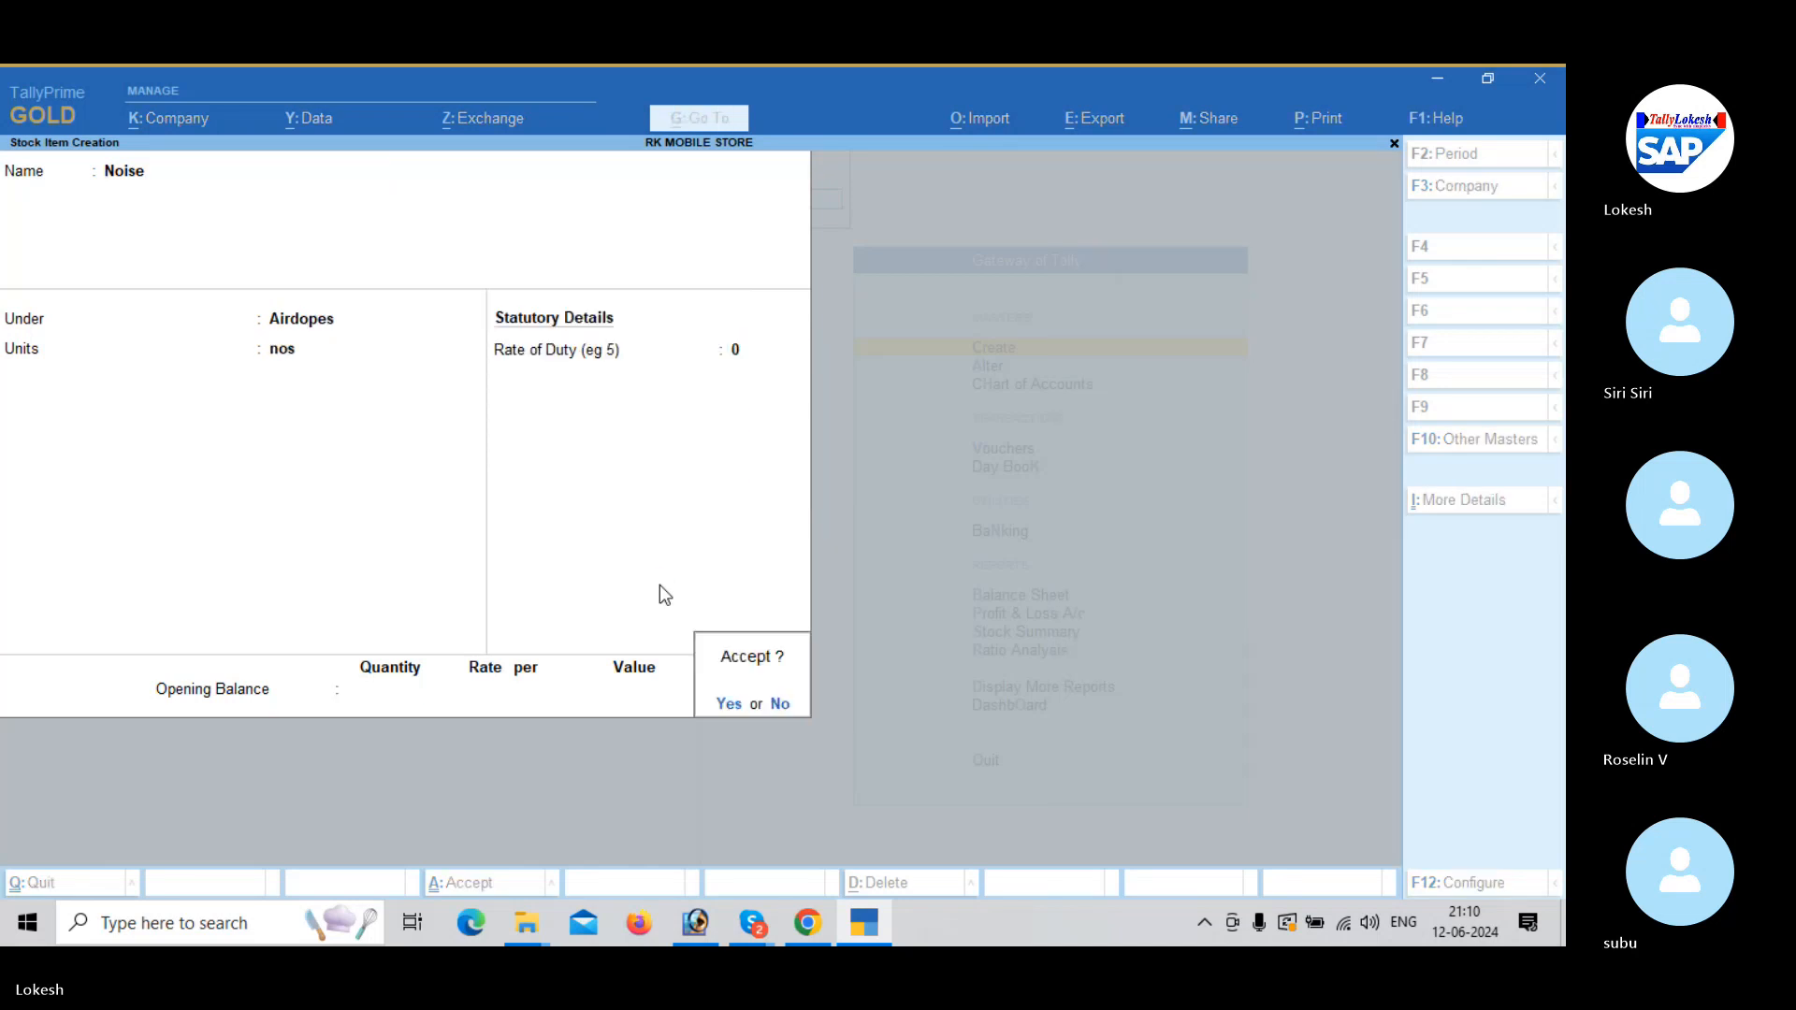
{"action": "key", "text": "Return"}
Create the stock item Hp under Pendrives with unit nos and no opening balance.
{"action": "type", "text": "Hp"}
{"action": "key", "text": "Return"}
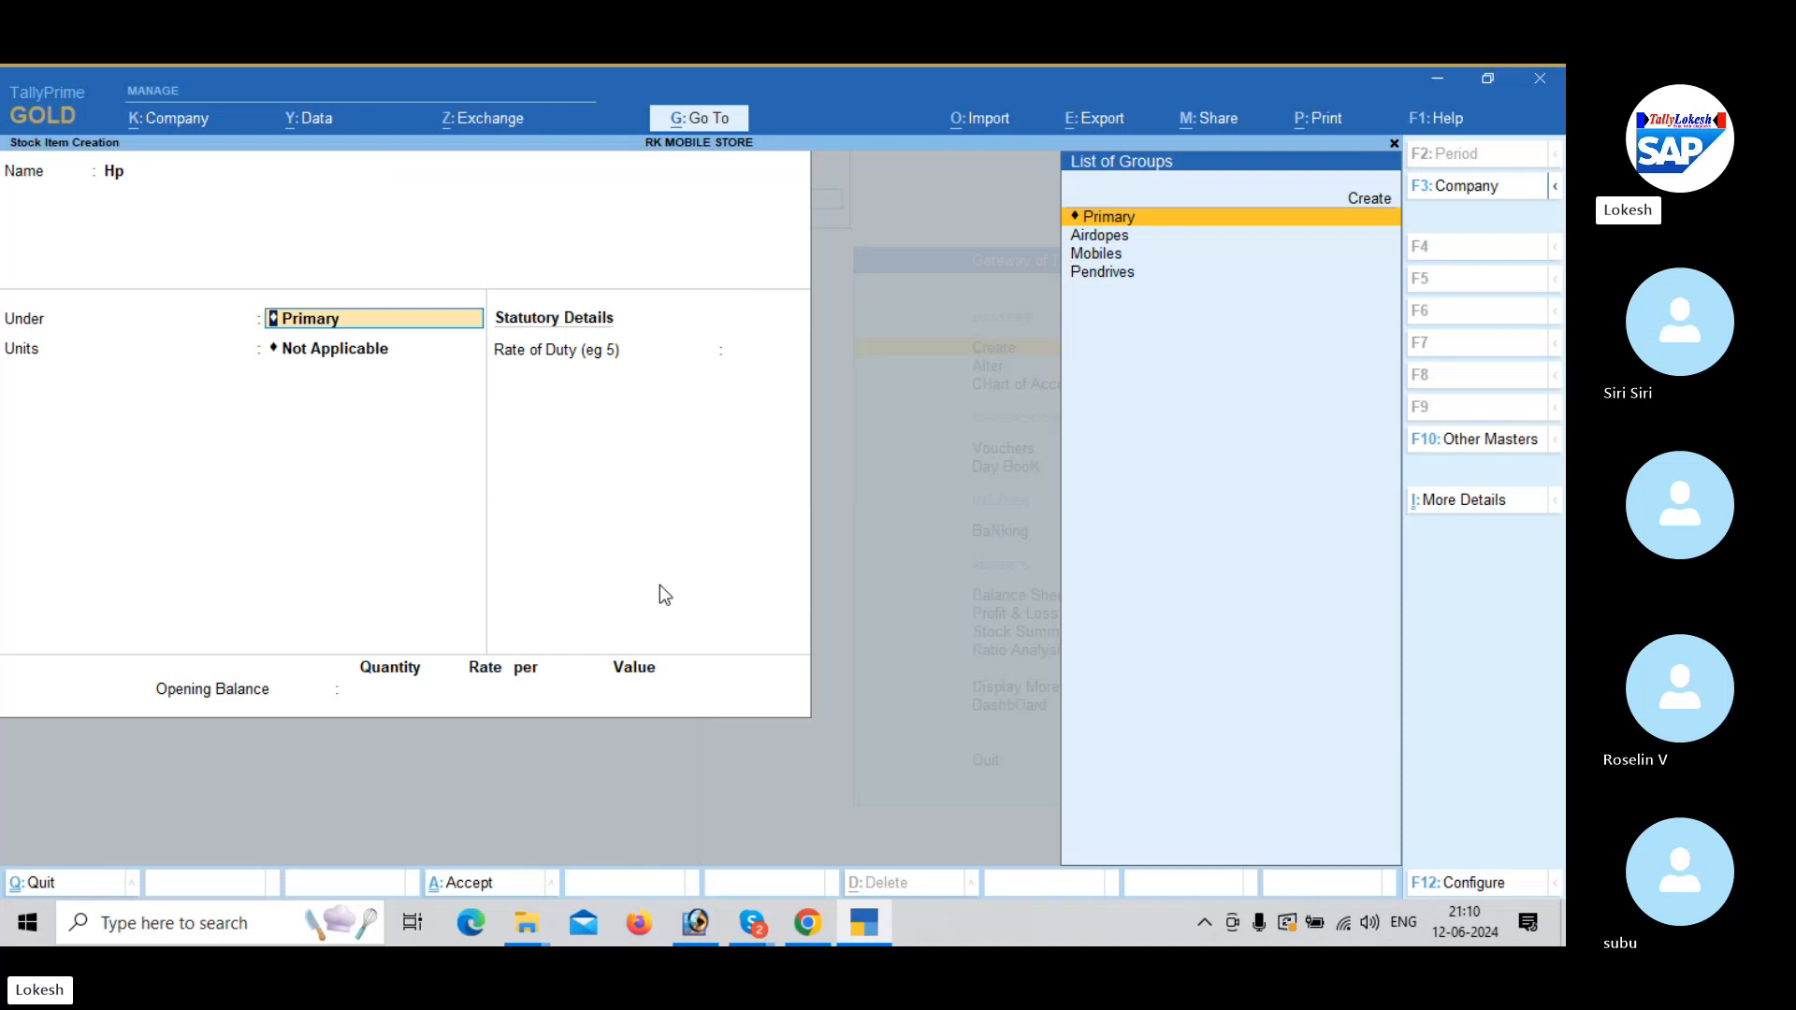
{"action": "key", "text": "Down"}
{"action": "key", "text": "Down"}
{"action": "key", "text": "Down"}
{"action": "key", "text": "Return"}
{"action": "key", "text": "Down"}
{"action": "key", "text": "Down"}
{"action": "key", "text": "Down"}
{"action": "key", "text": "Down"}
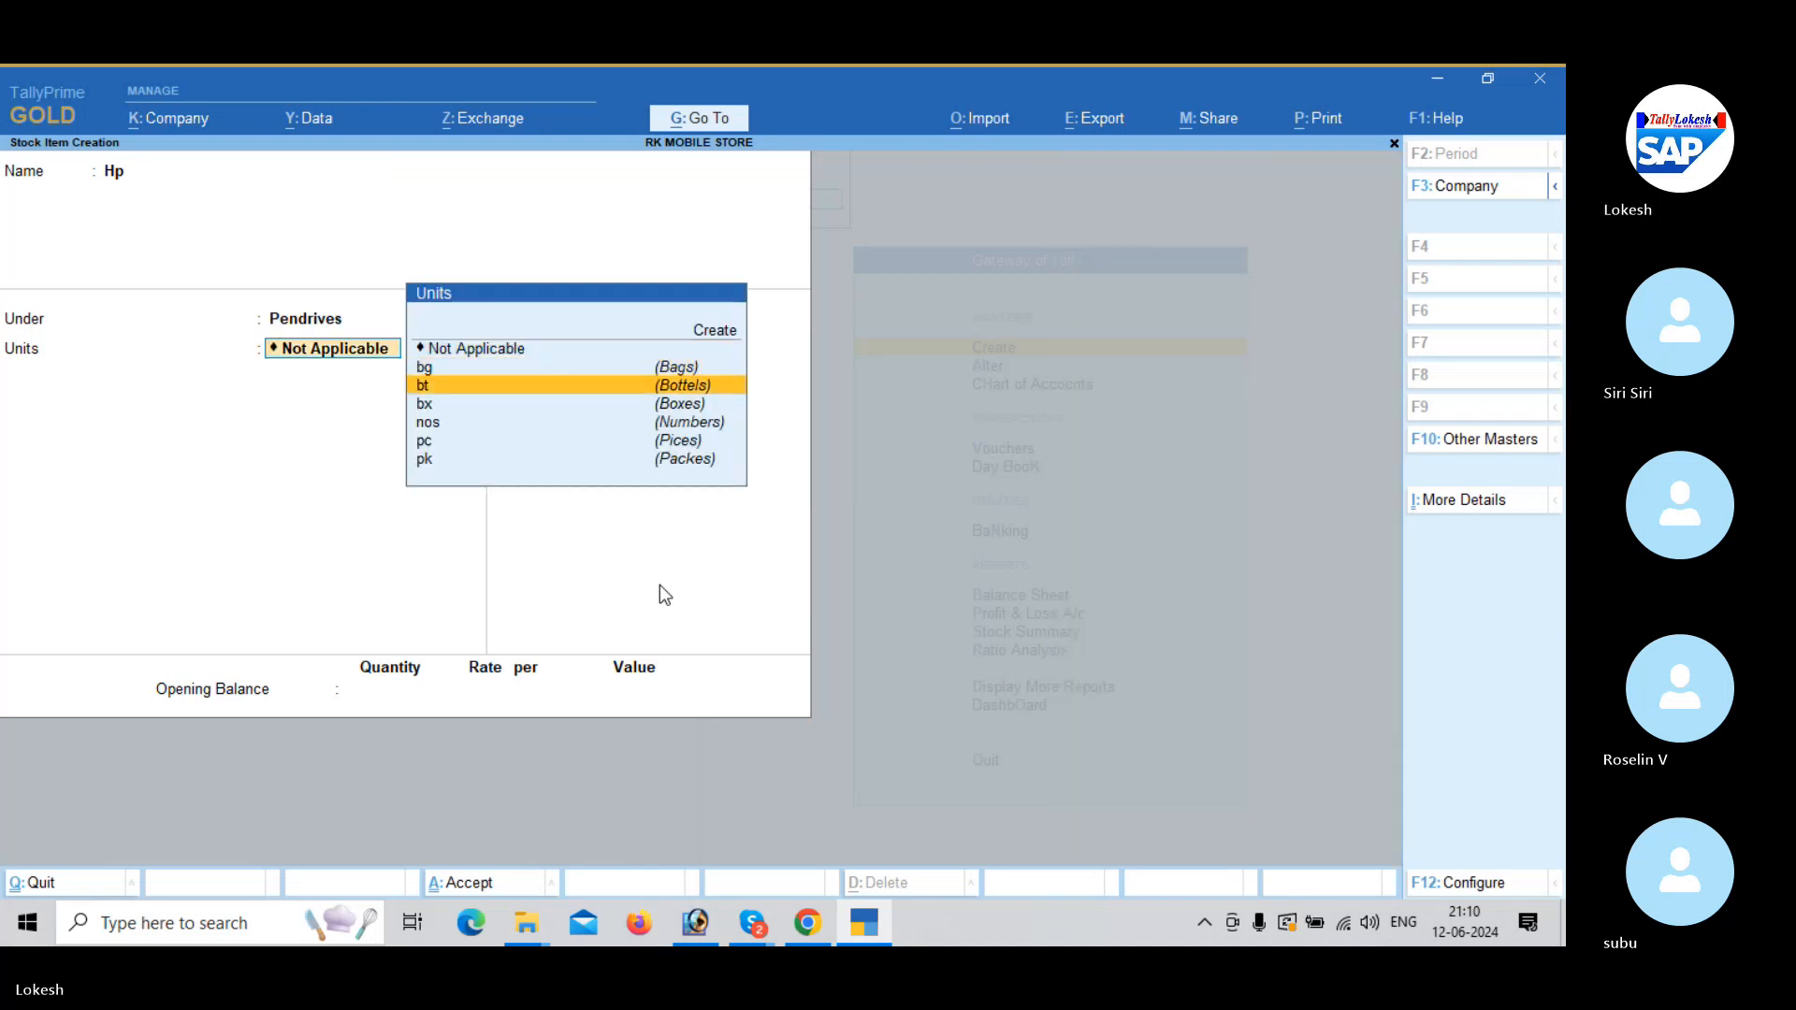
{"action": "key", "text": "Return"}
{"action": "key", "text": "Return"}
{"action": "key", "text": "Return"}
{"action": "key", "text": "Return"}
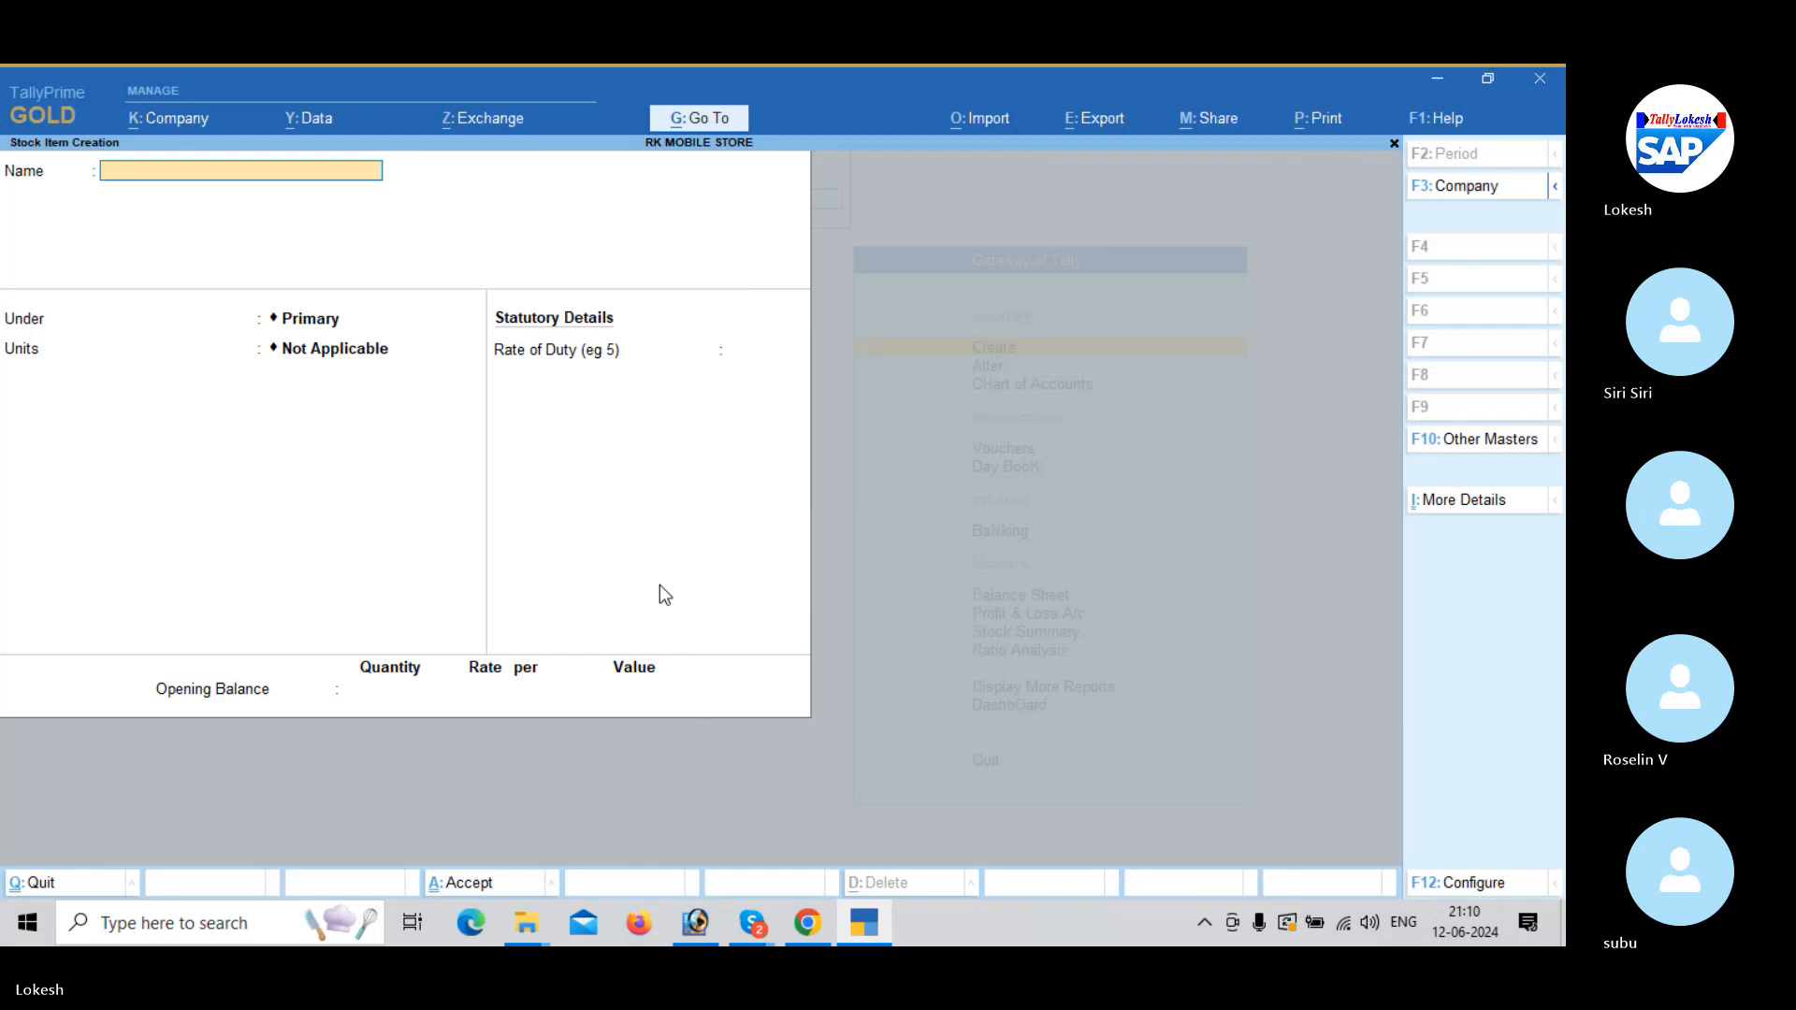
Create the stock item Sandisk under Pendrives with unit nos and no opening balance.
{"action": "type", "text": "Sandisk"}
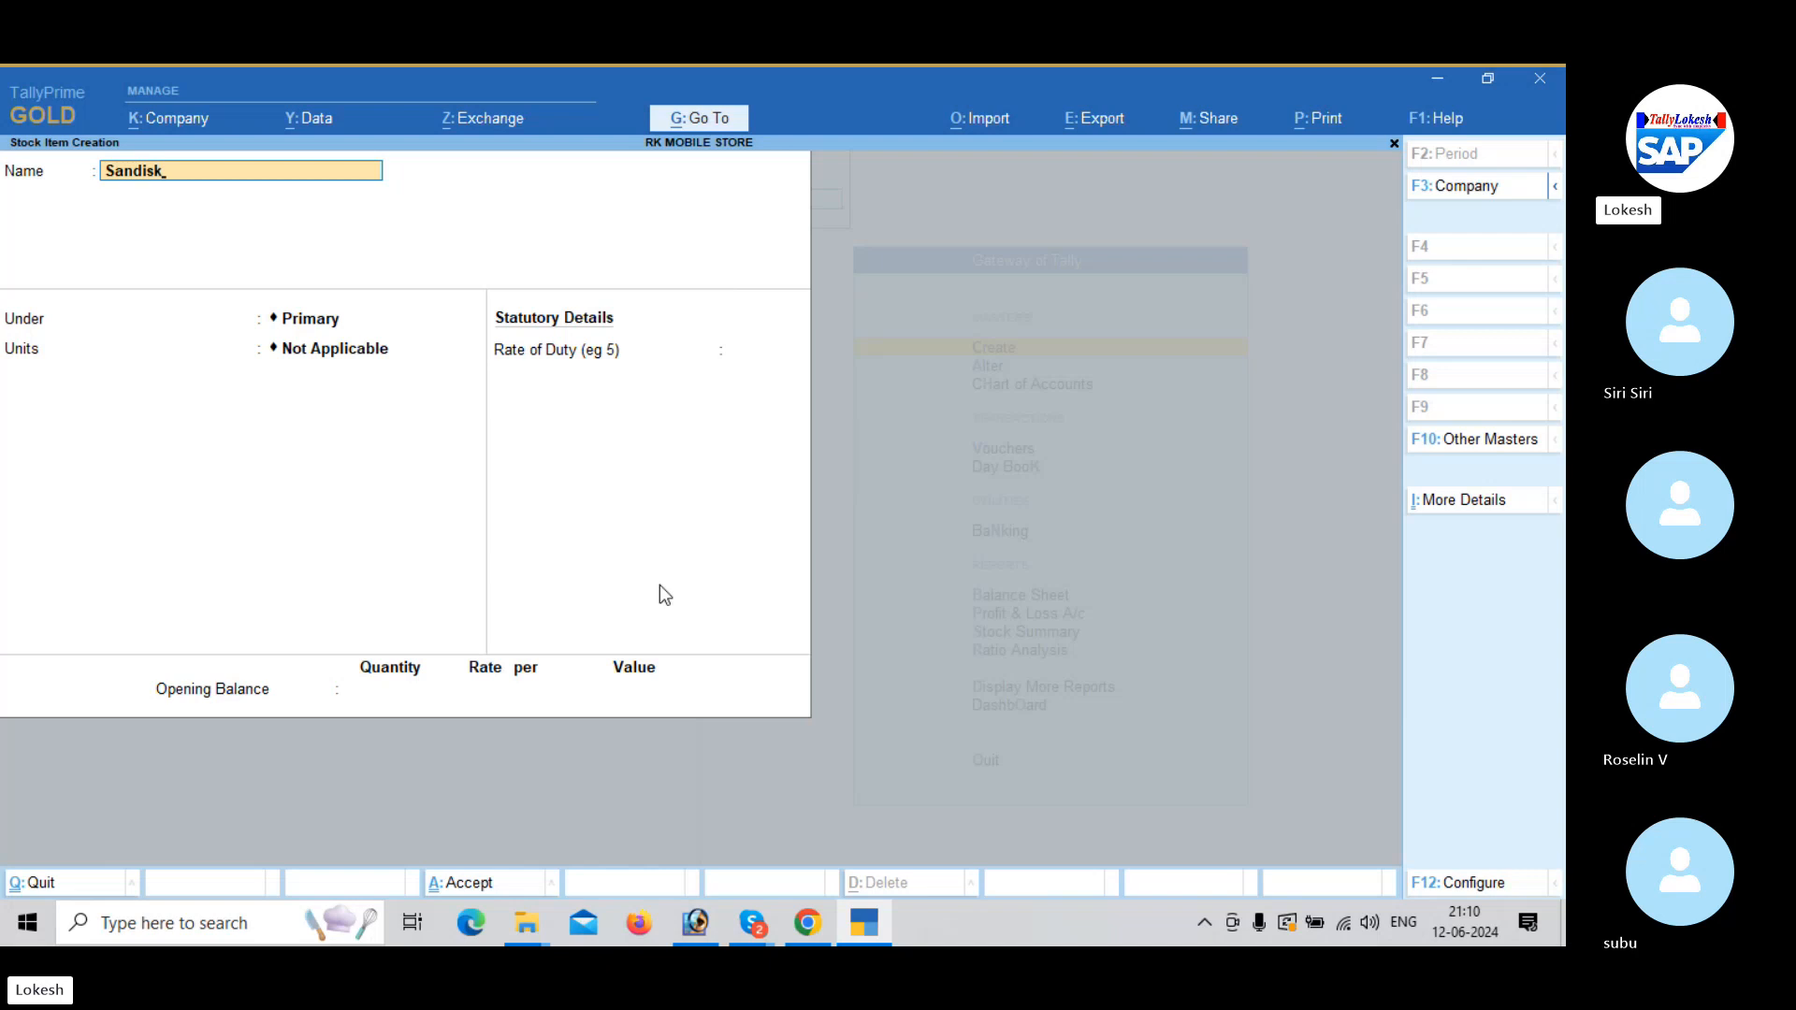
{"action": "key", "text": "Return"}
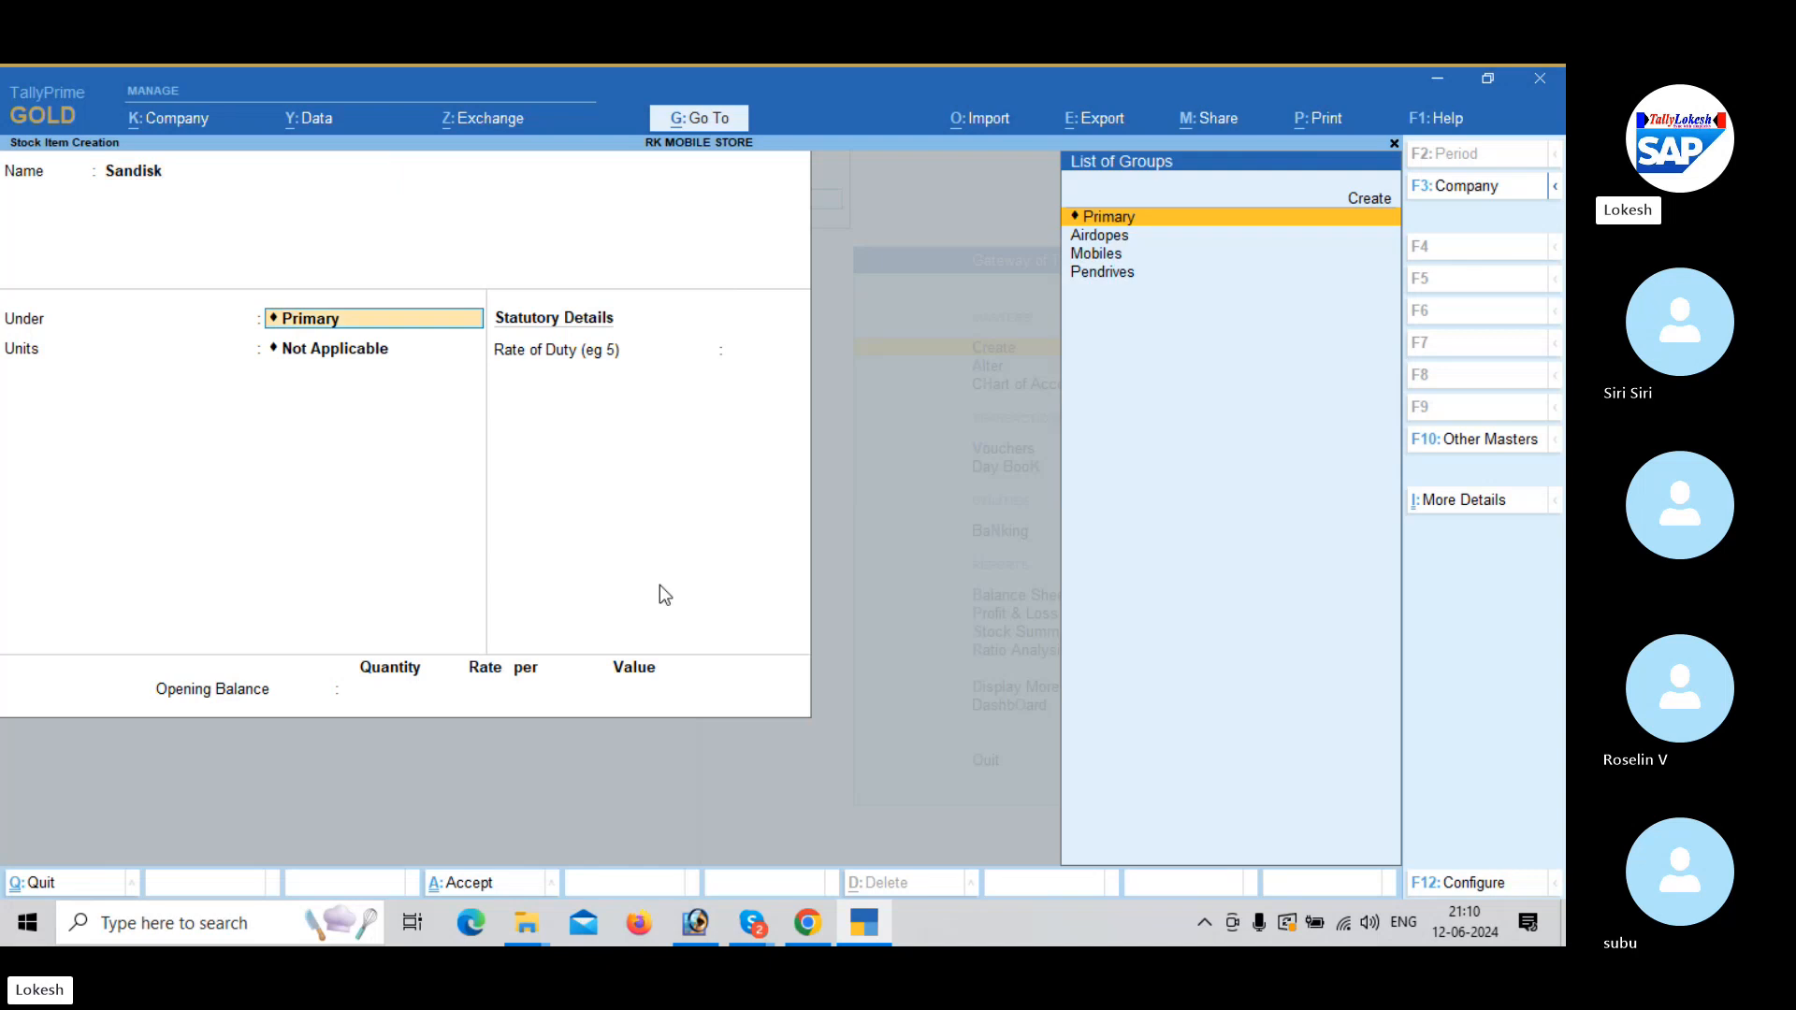
{"action": "key", "text": "Down"}
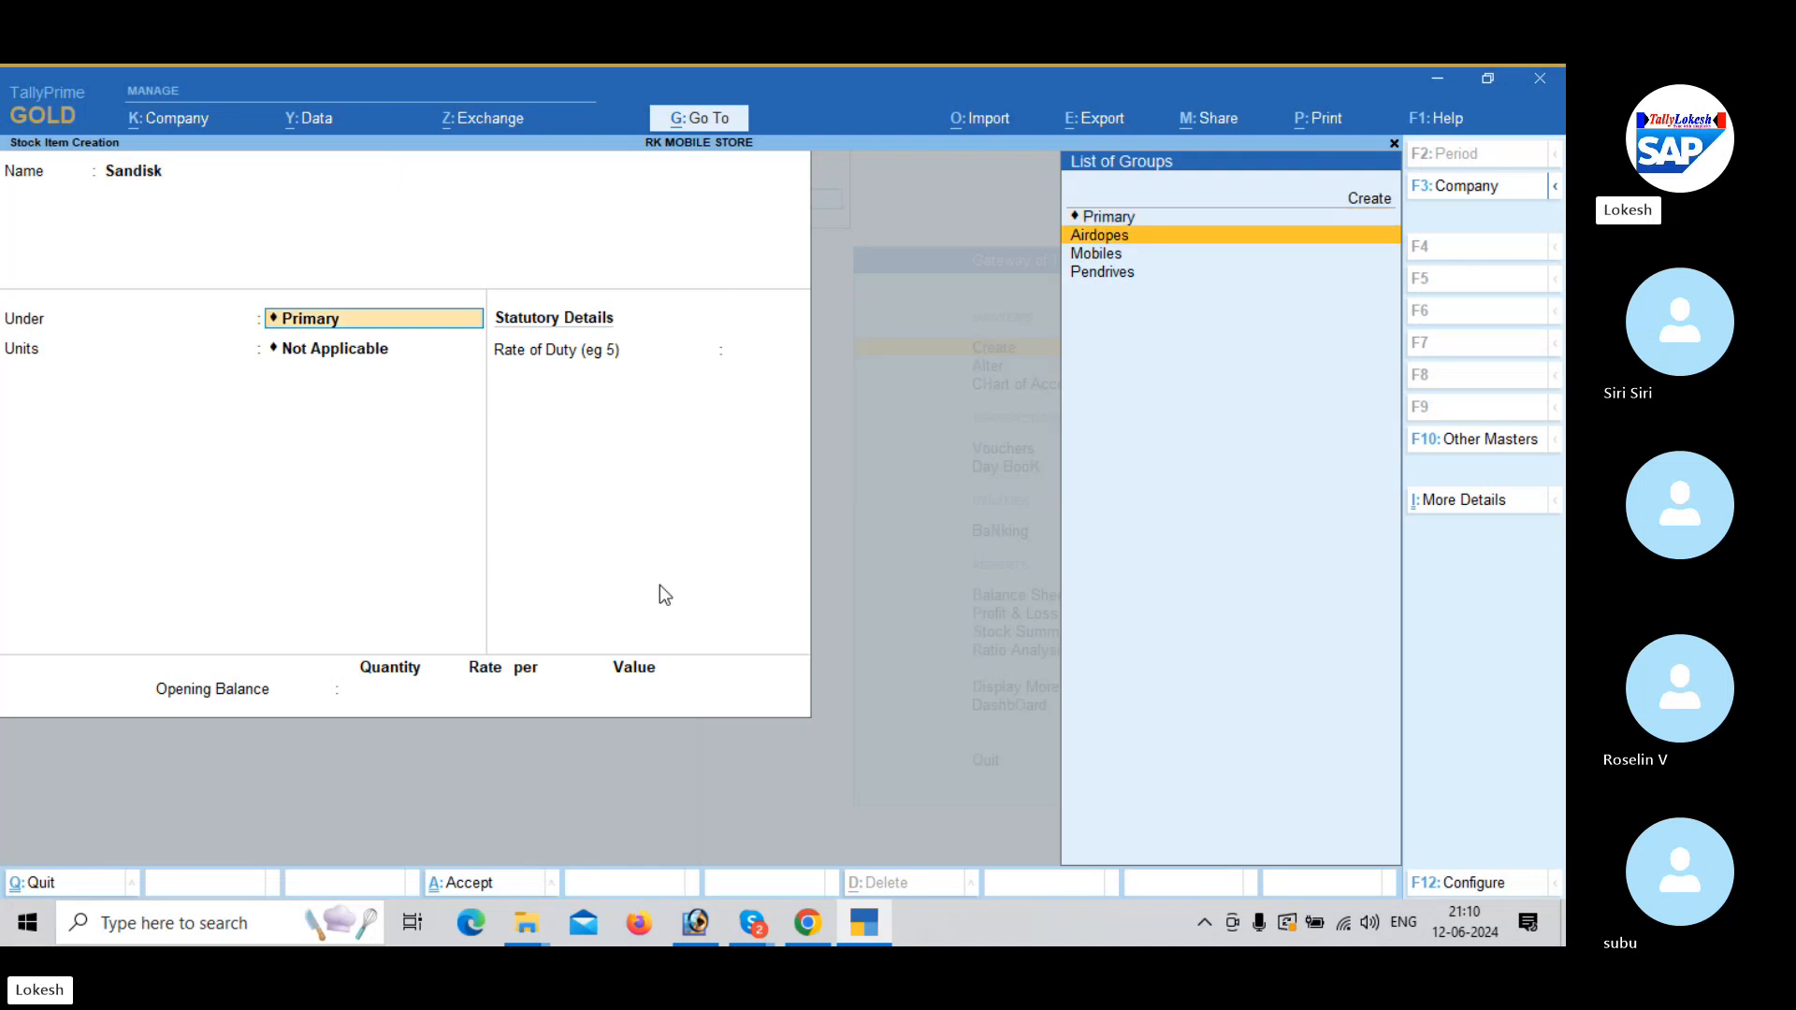
{"action": "key", "text": "Down"}
{"action": "key", "text": "Down"}
{"action": "key", "text": "Return"}
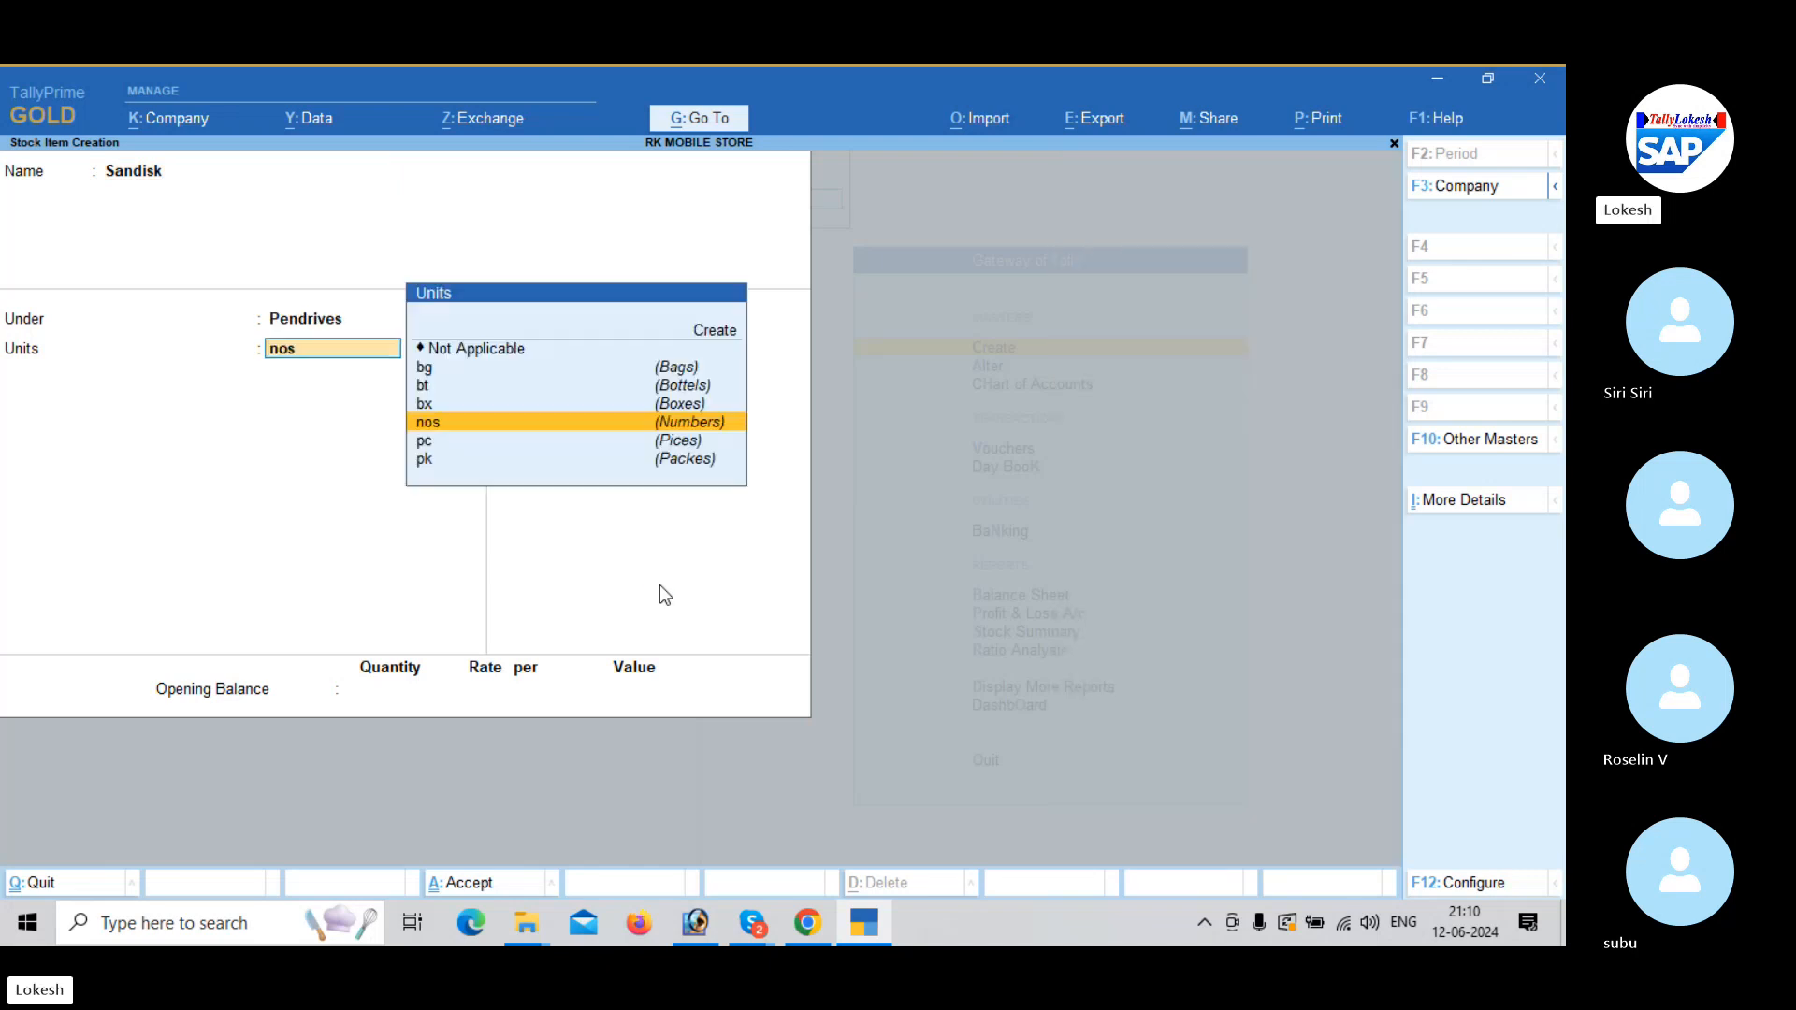
{"action": "key", "text": "Return"}
{"action": "key", "text": "Return"}
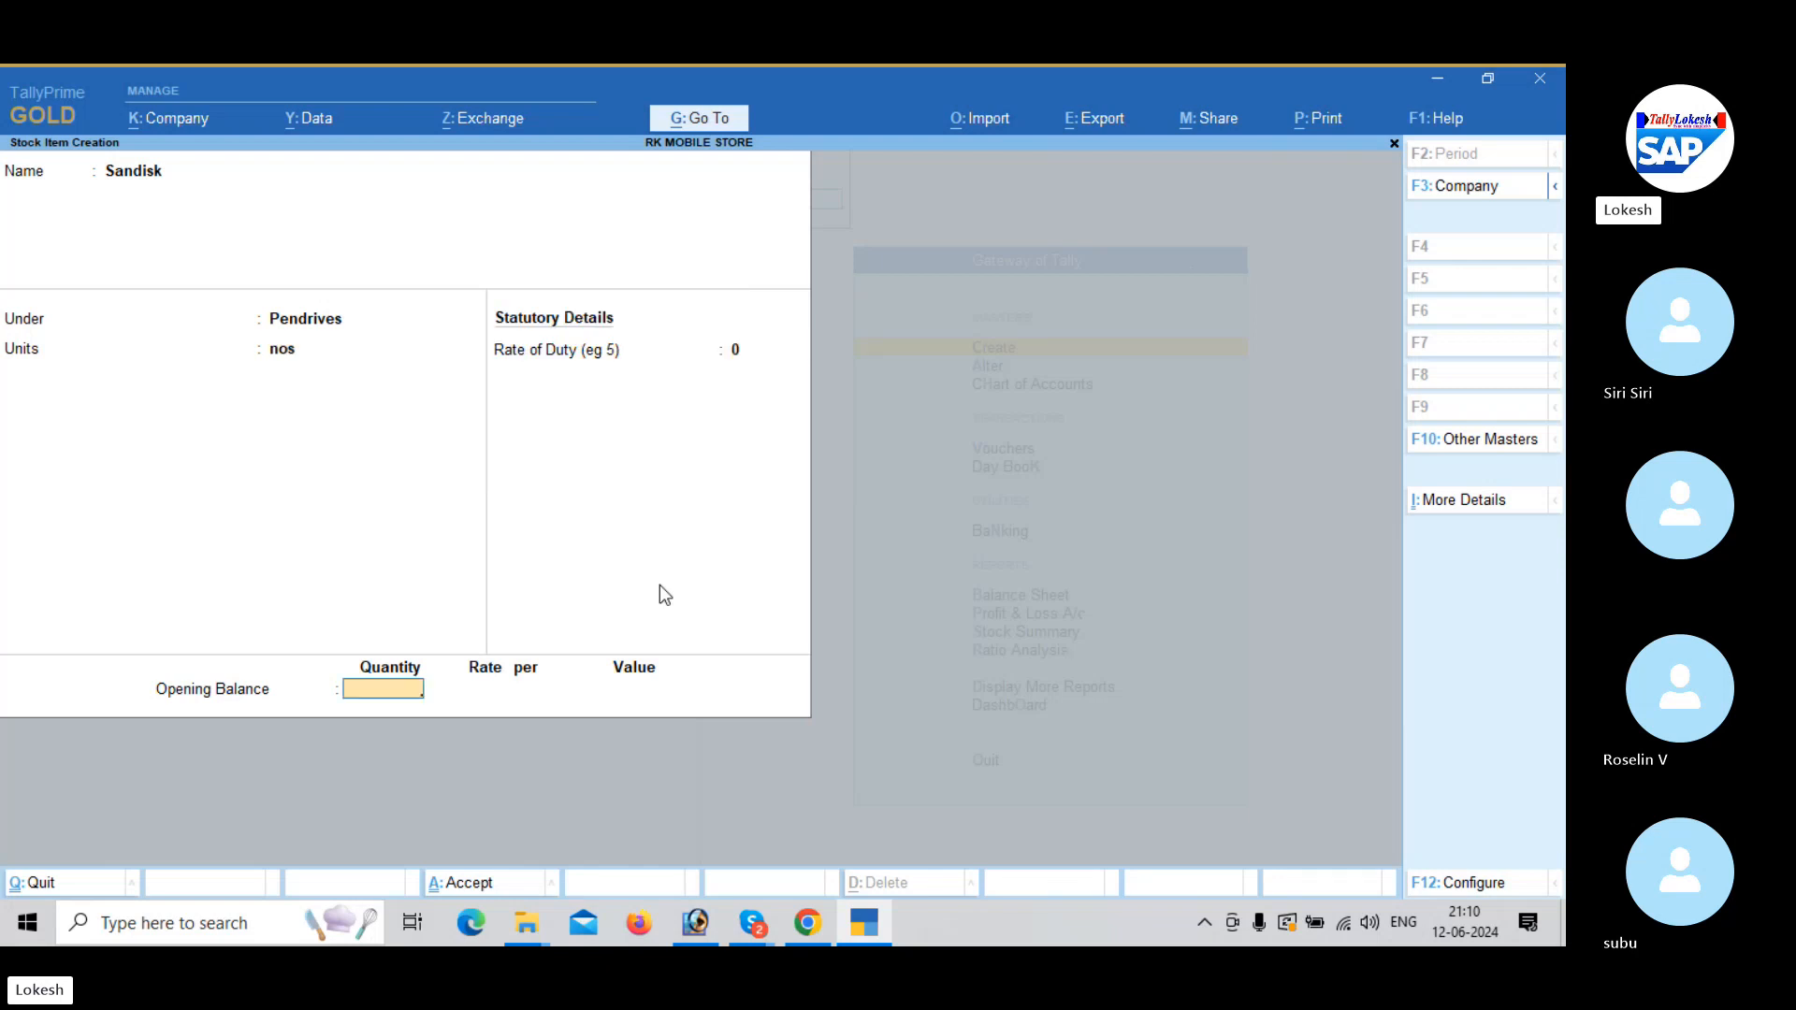
{"action": "key", "text": "Return"}
{"action": "key", "text": "Return"}
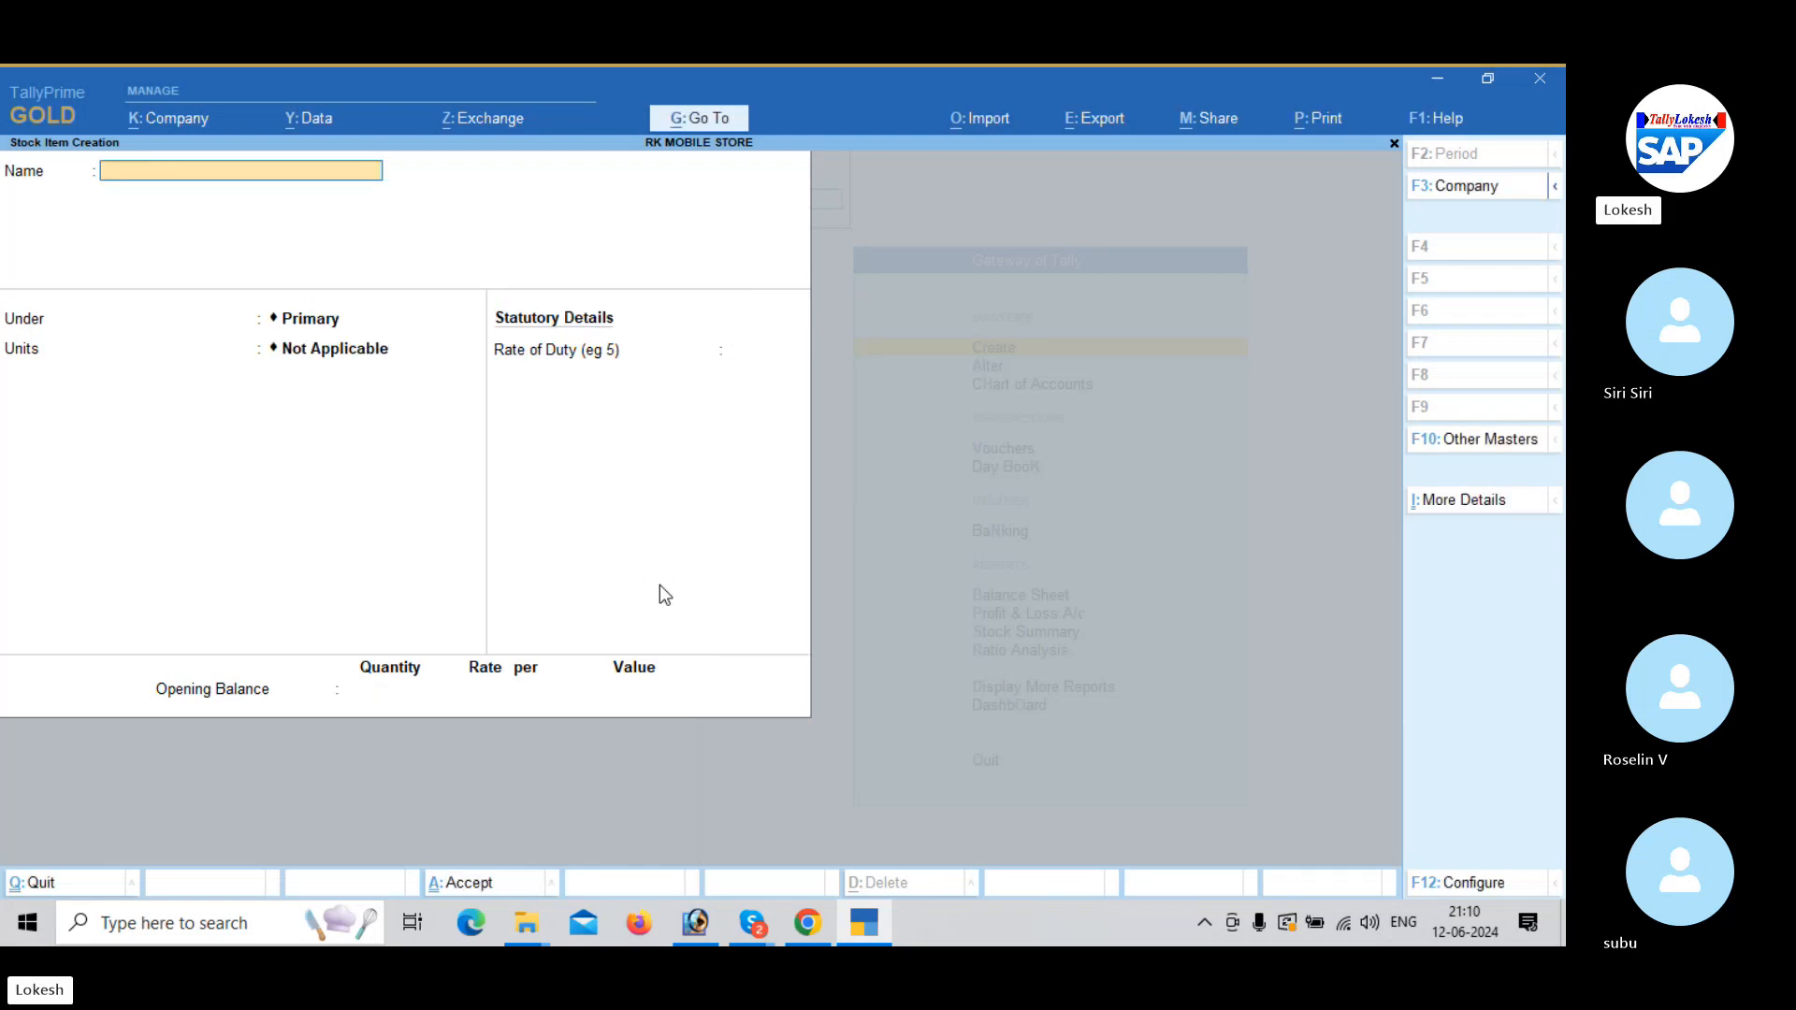
Create the stock item Samsung under Pendrives with unit nos and no opening balance.
{"action": "type", "text": "Samsung"}
{"action": "key", "text": "Return"}
{"action": "key", "text": "Down"}
{"action": "key", "text": "Down"}
{"action": "key", "text": "Down"}
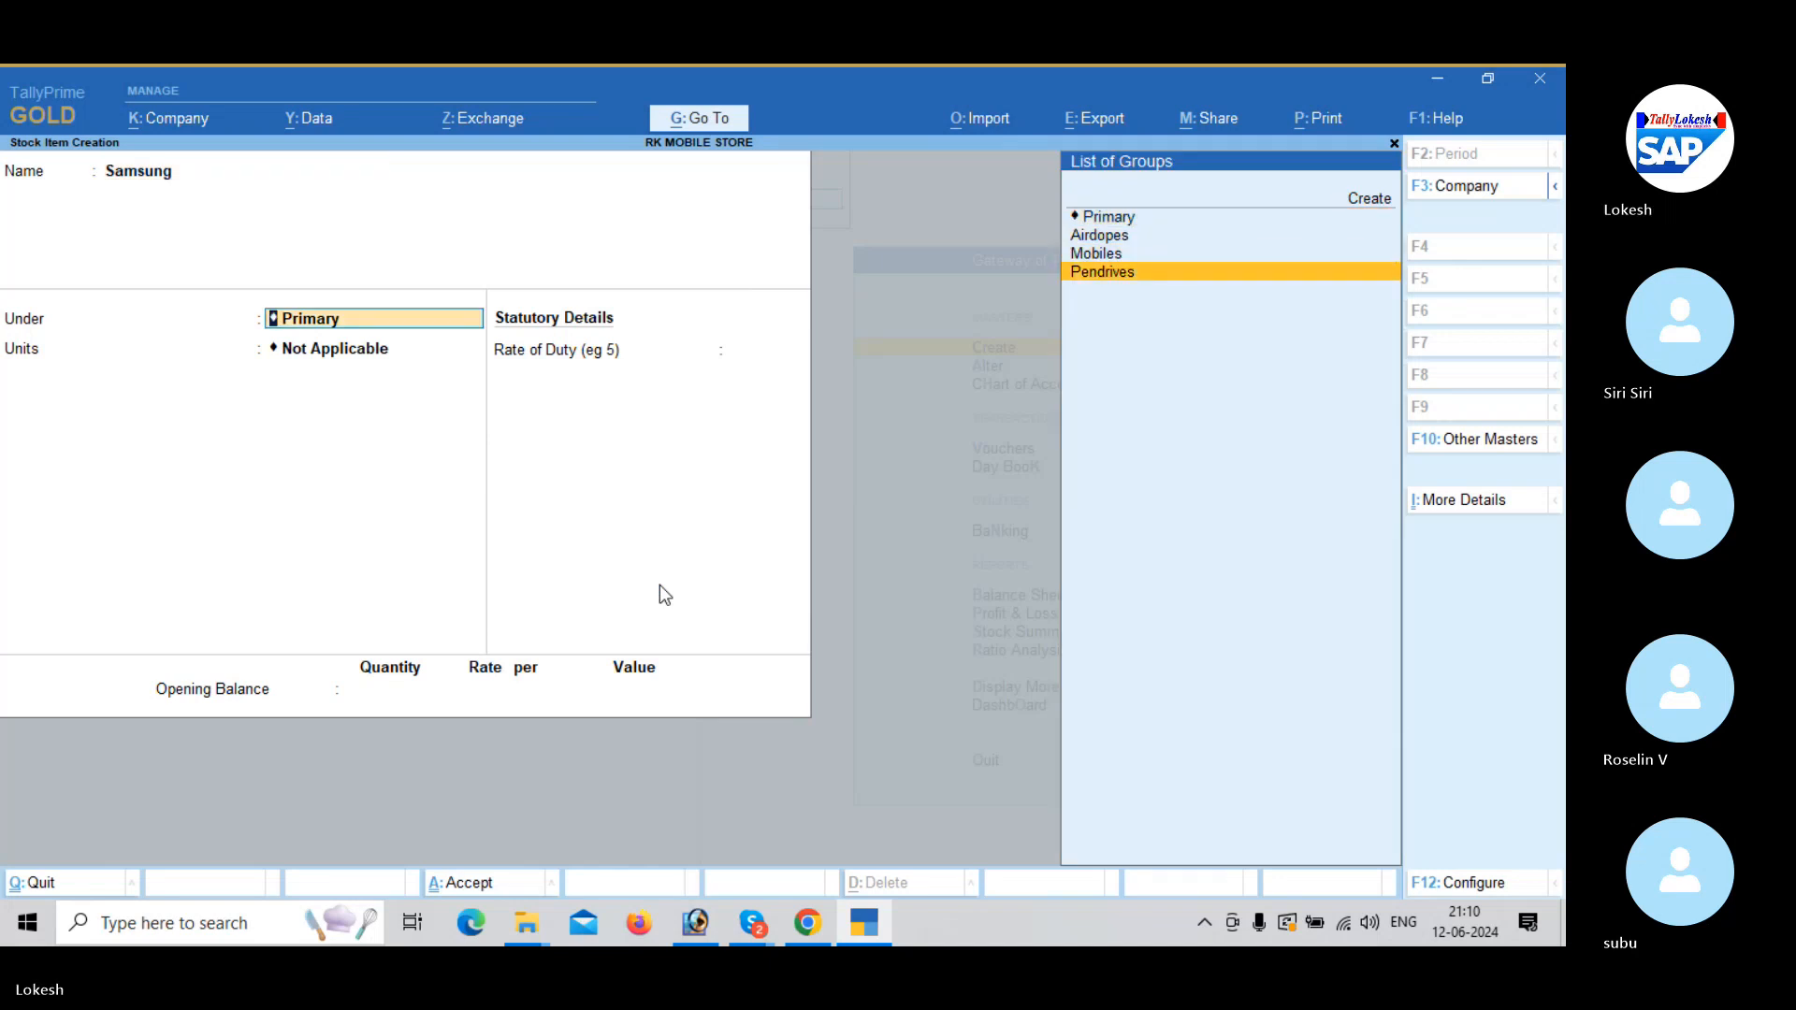
{"action": "key", "text": "Return"}
{"action": "key", "text": "Return"}
{"action": "key", "text": "Return"}
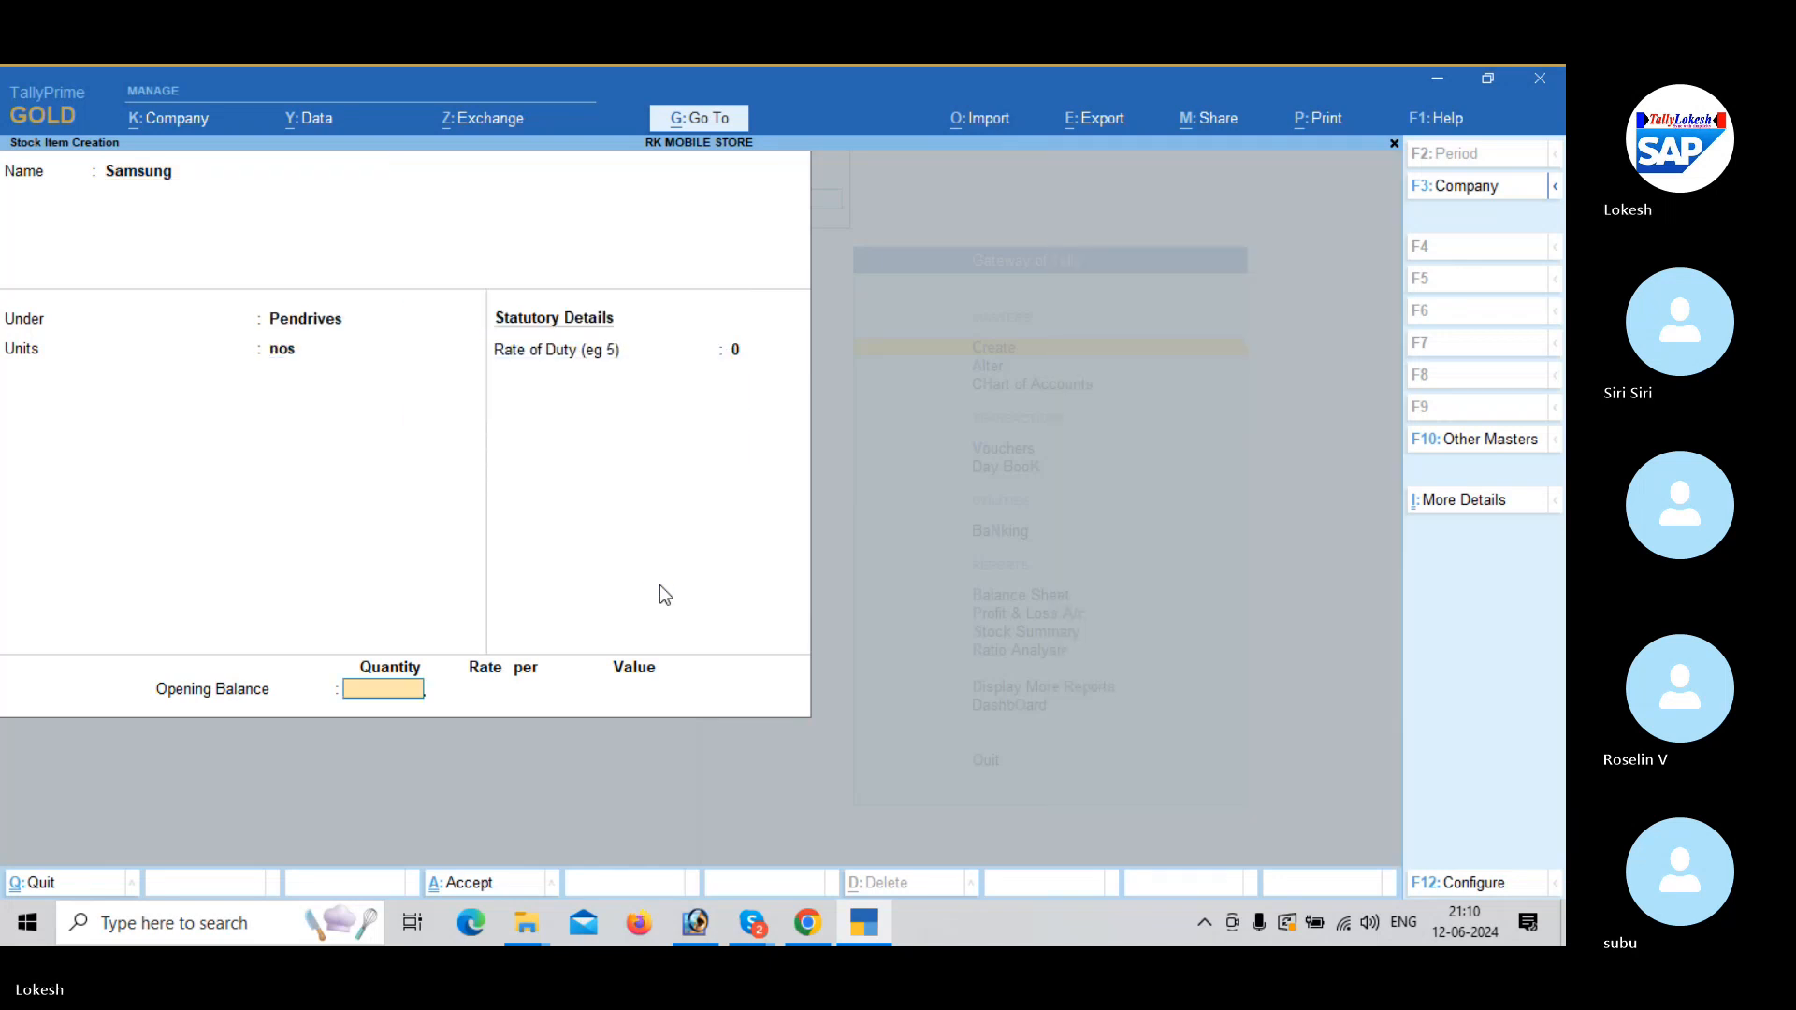
{"action": "key", "text": "Return"}
{"action": "key", "text": "Return"}
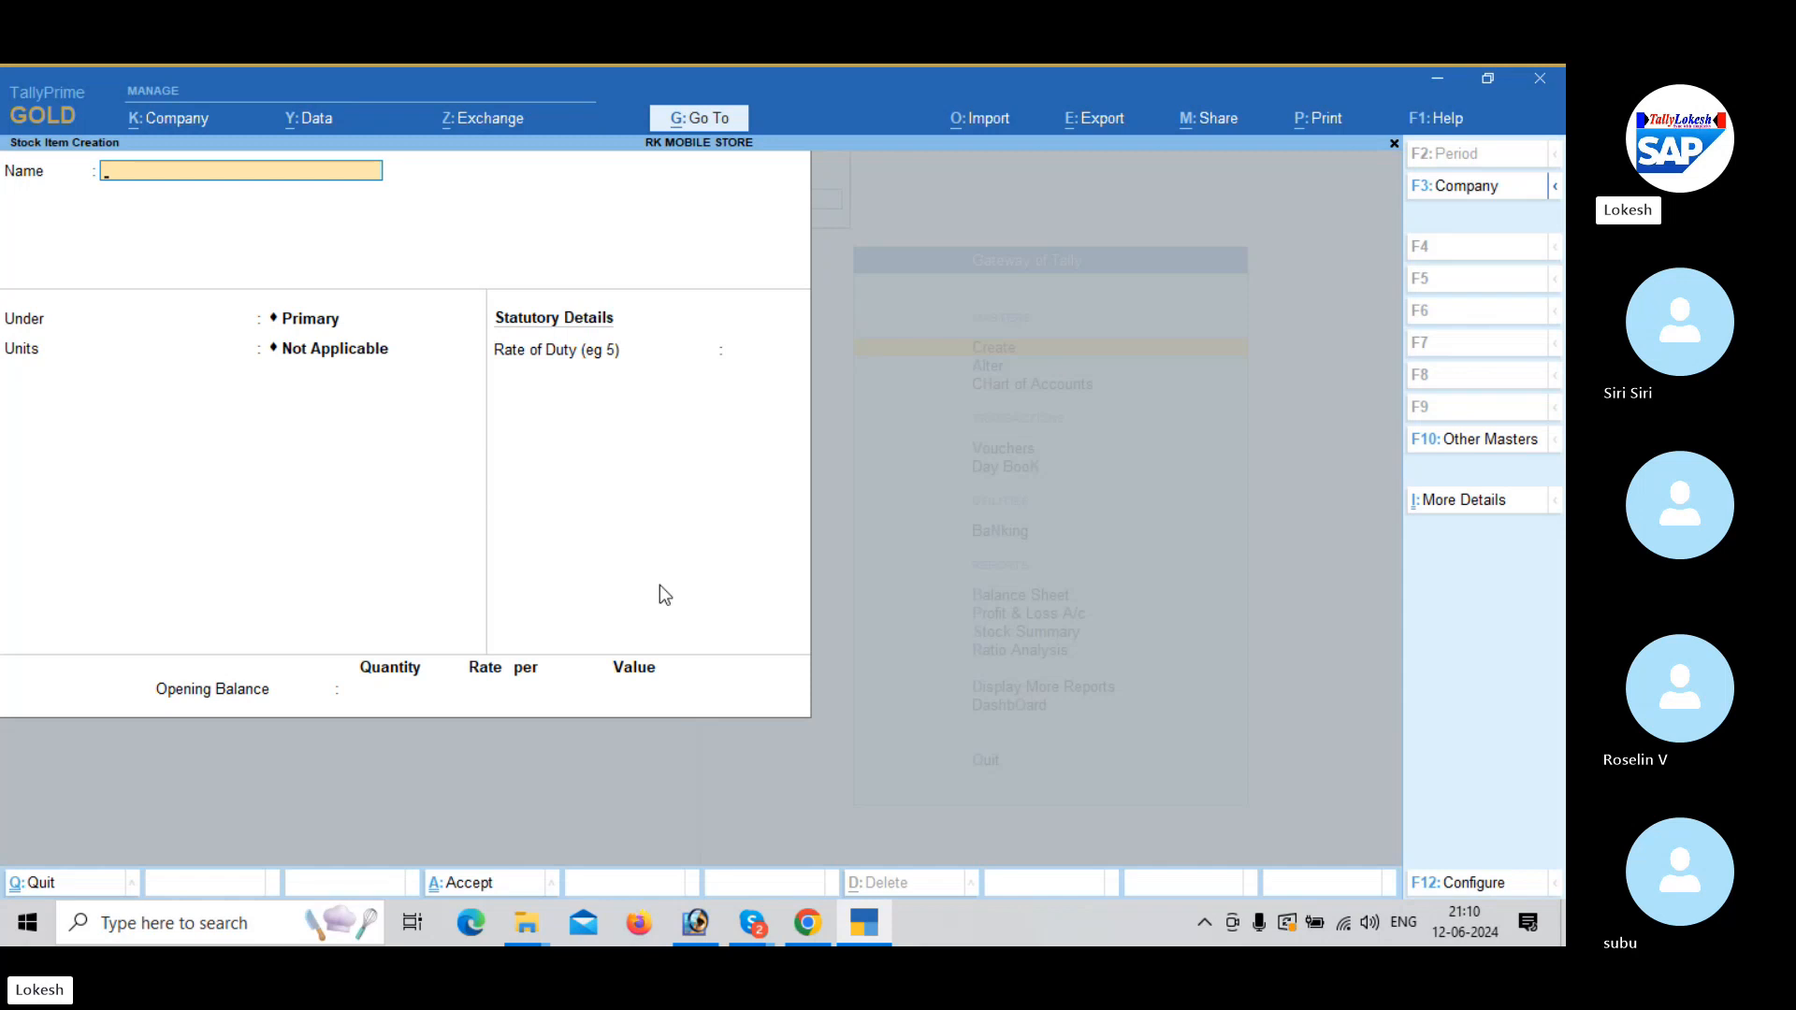
Leave stock item creation and open voucher entry.
{"action": "key", "text": "Escape"}
{"action": "key", "text": "Return"}
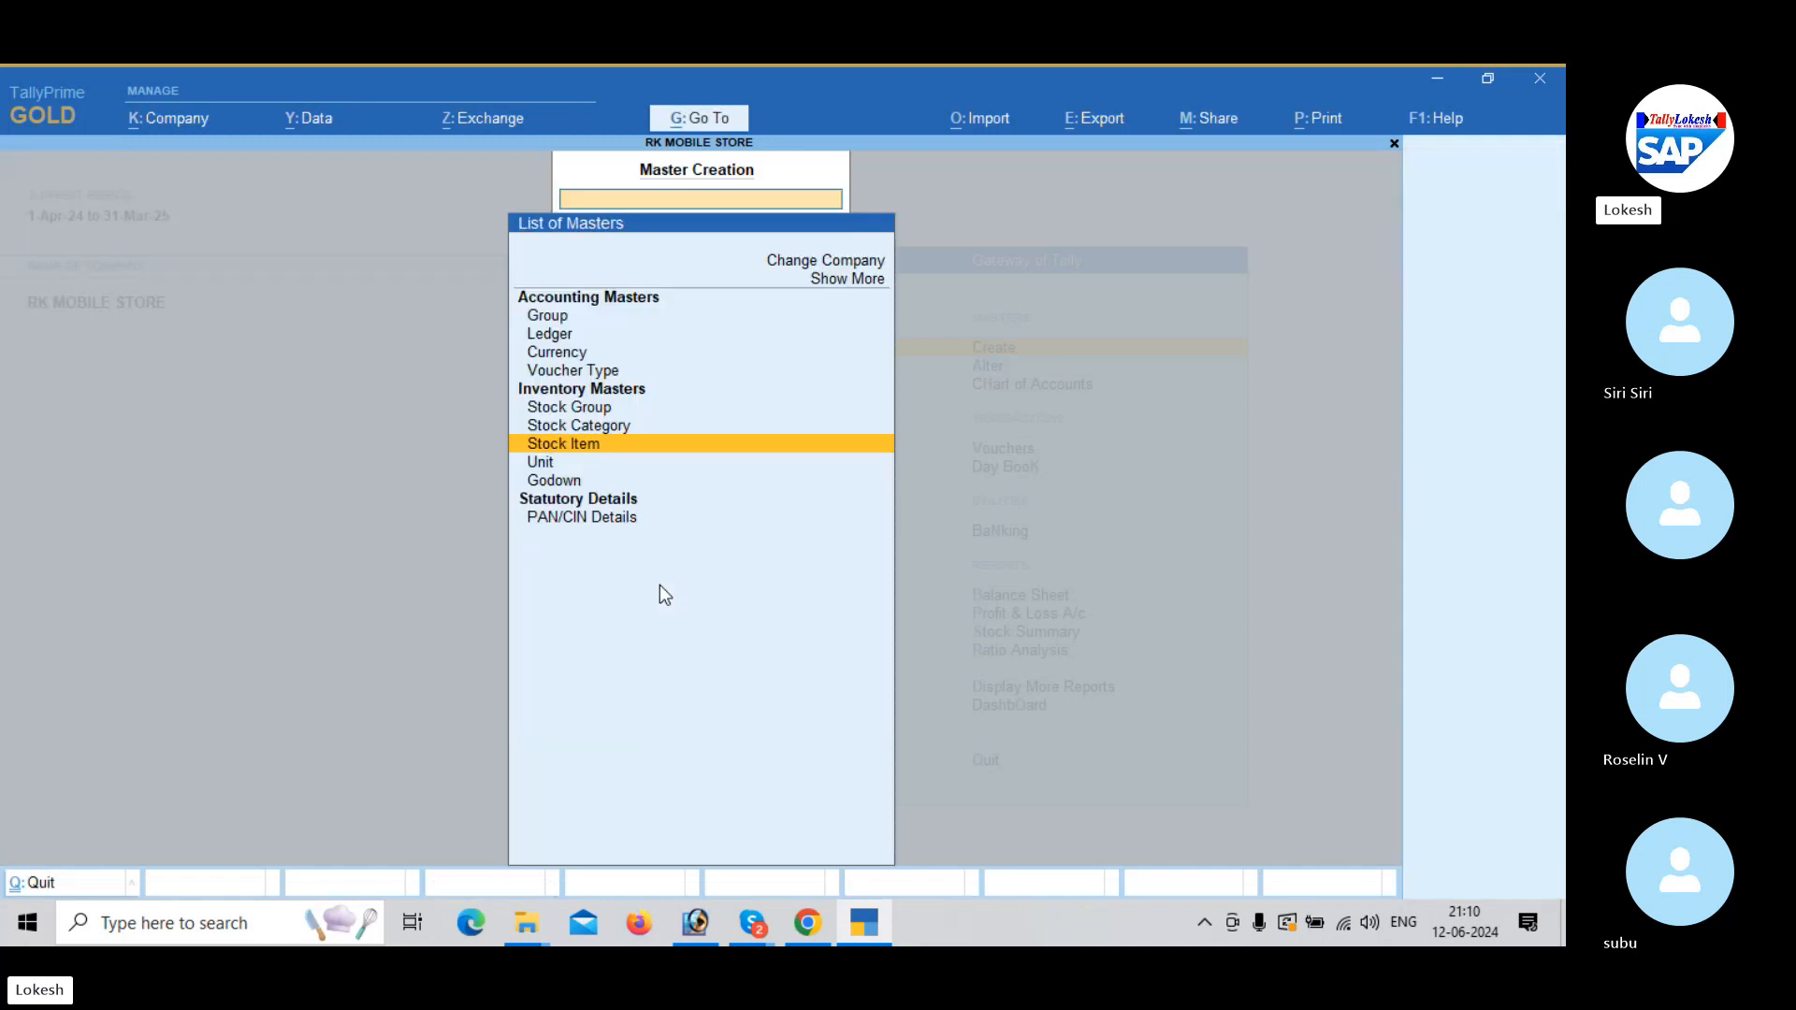
{"action": "key", "text": "Escape"}
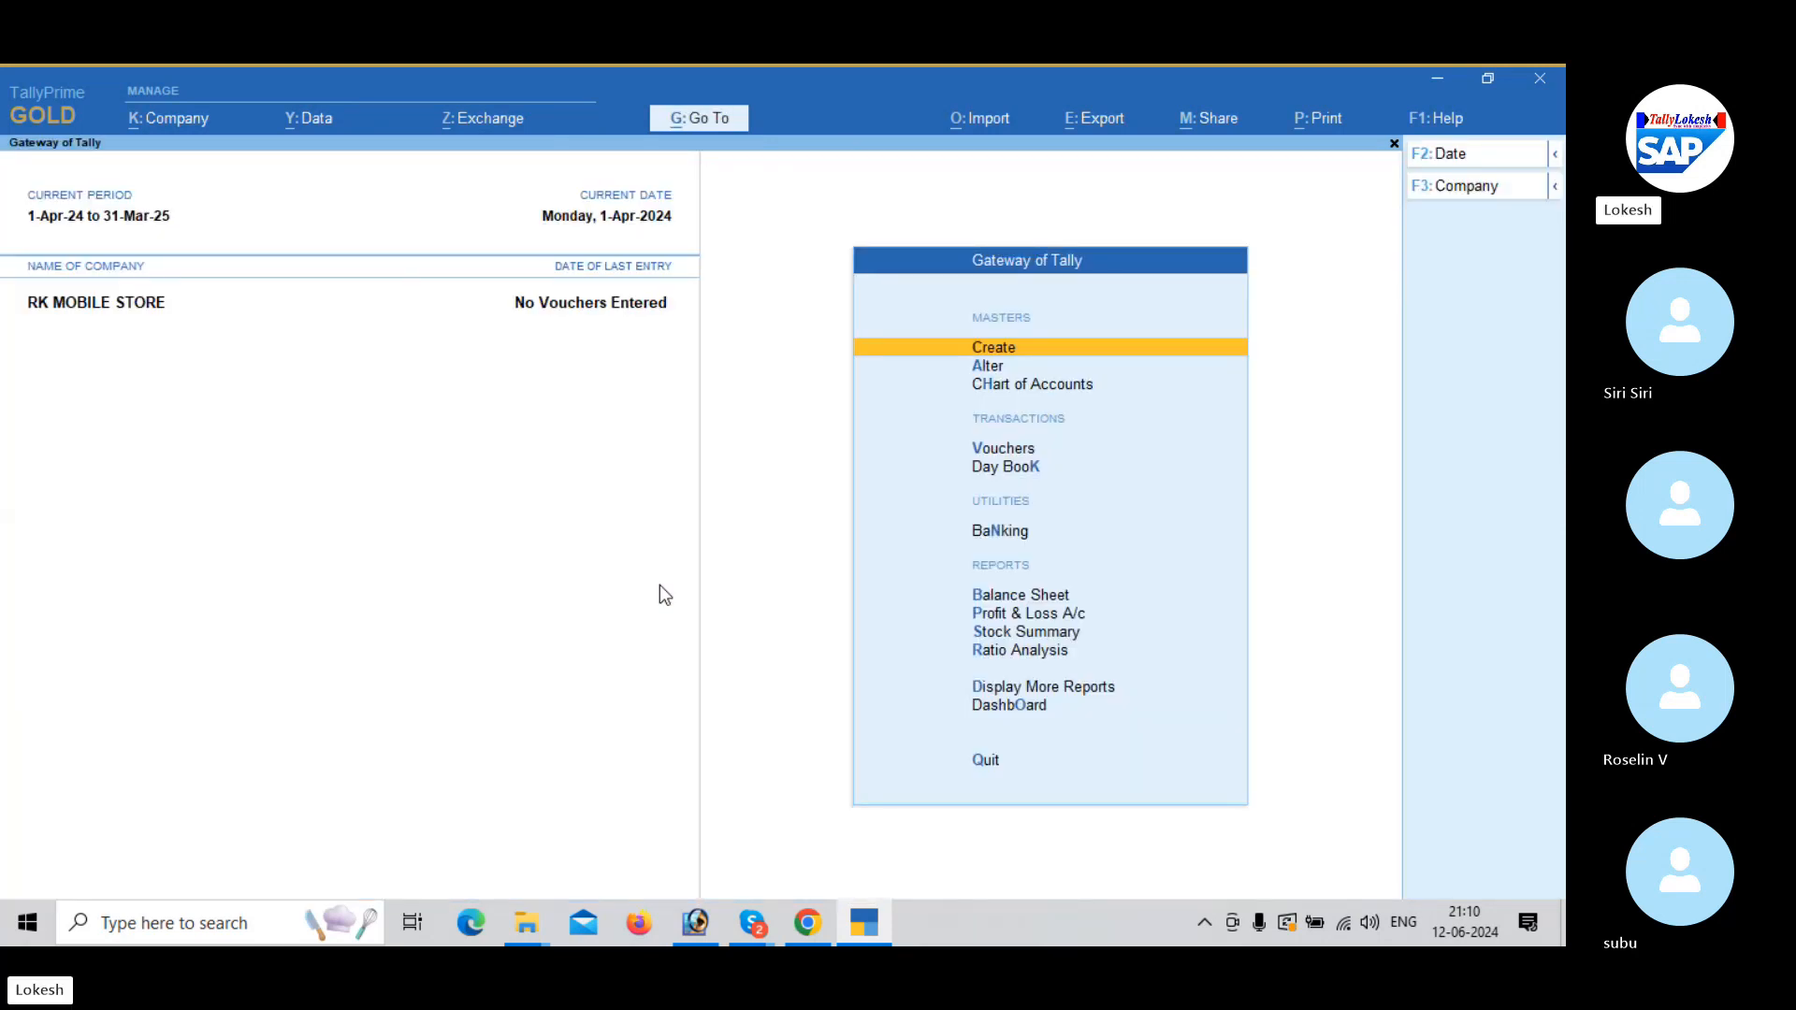
{"action": "key", "text": "v"}
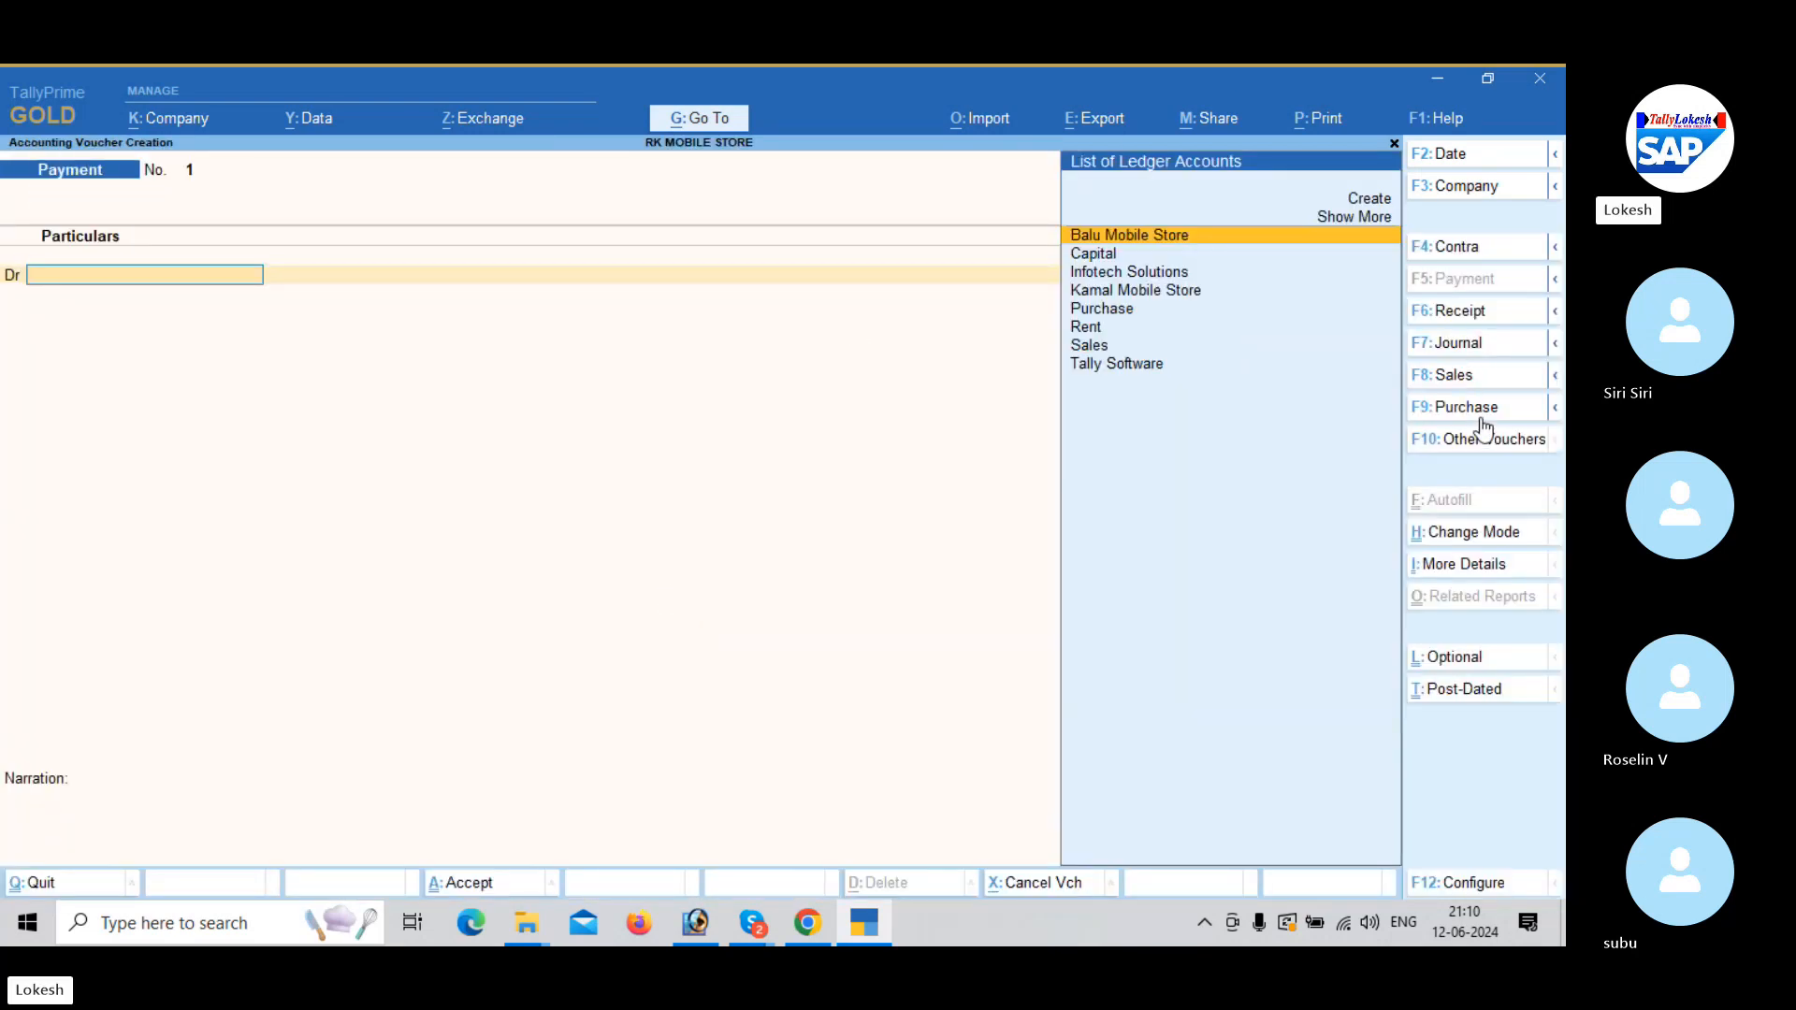
{"action": "left_click", "coordinate": [1467, 408]}
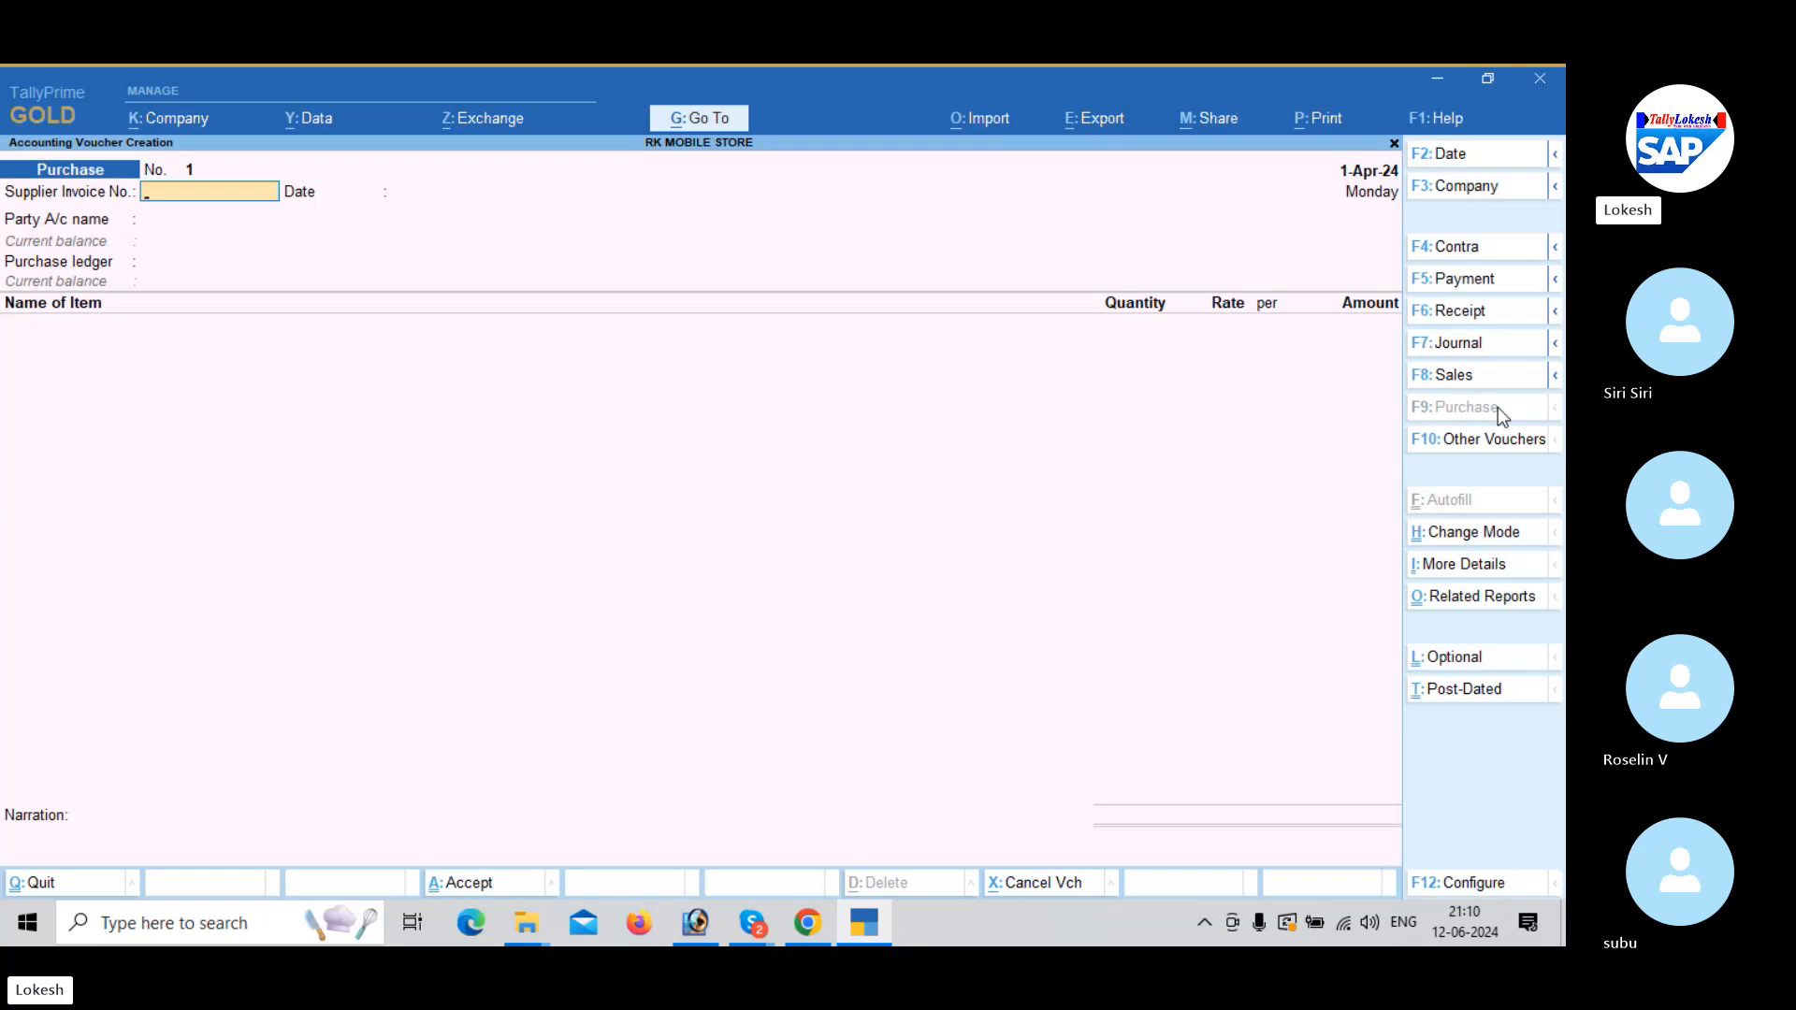
{"action": "key", "text": "Return"}
{"action": "key", "text": "Return"}
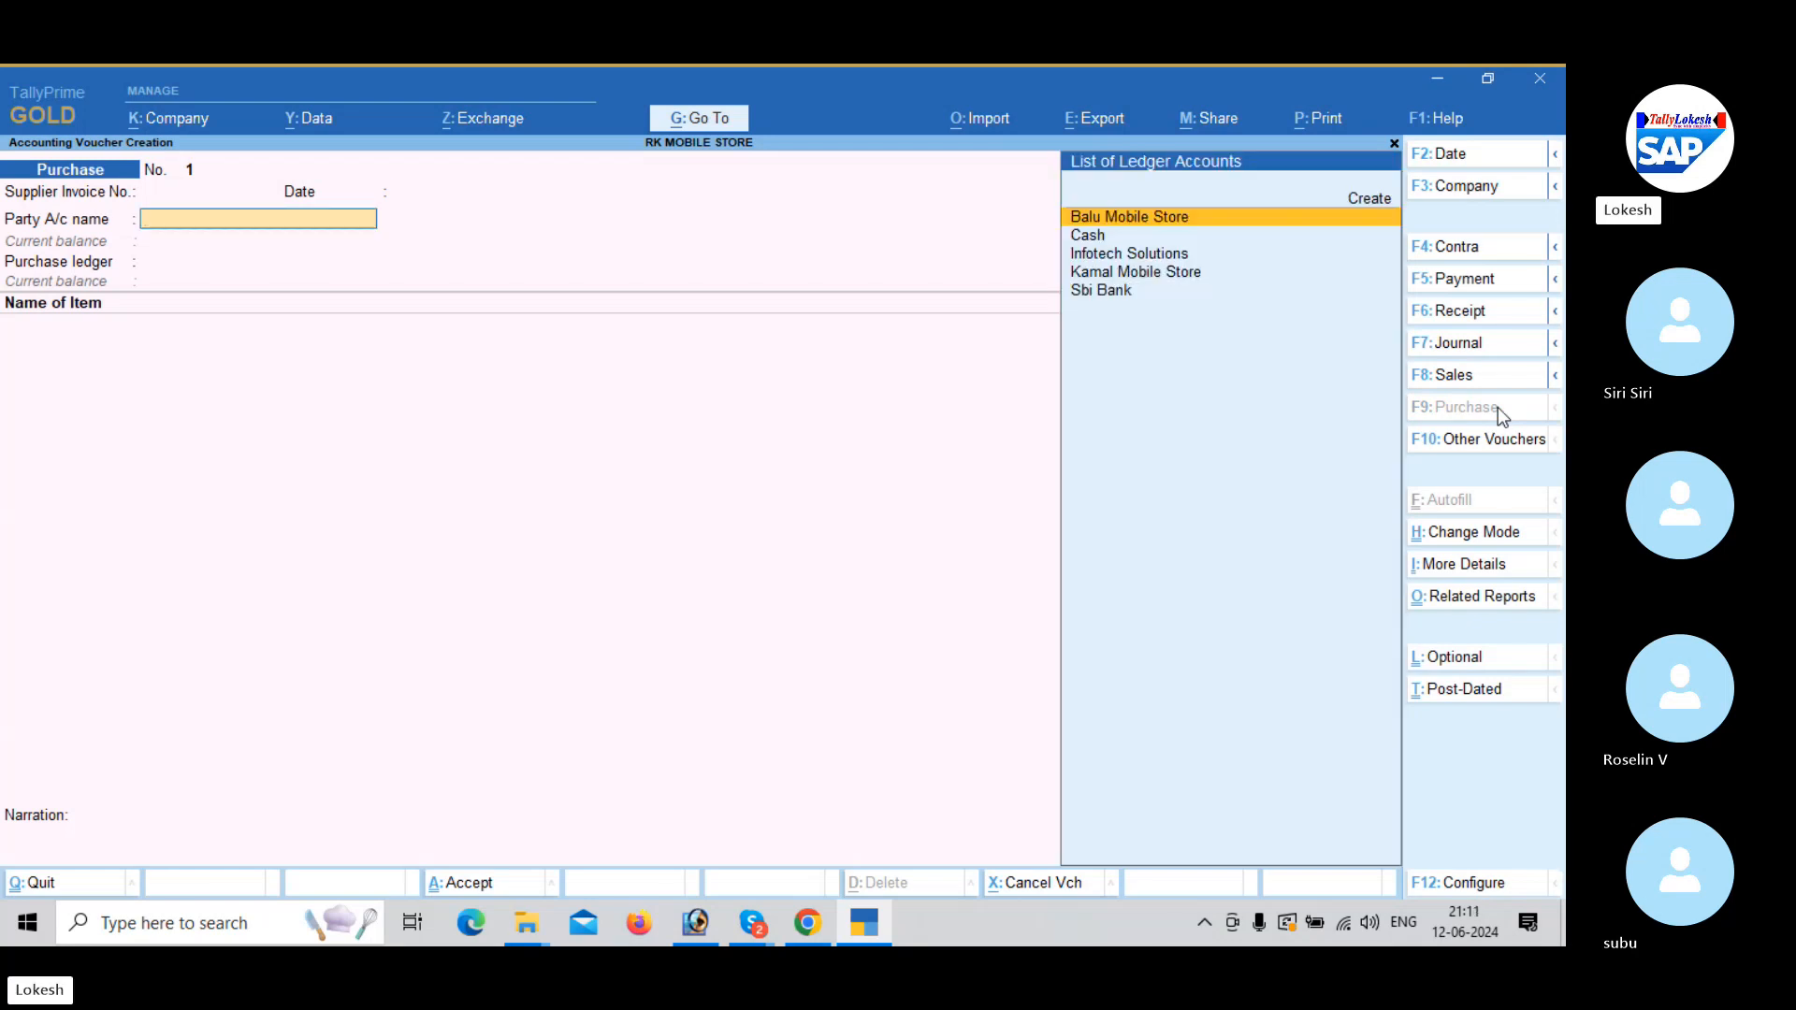
Record a receipt voucher crediting Capital with 1500000 and debiting Cash, with no narration.
{"action": "left_click", "coordinate": [1488, 316]}
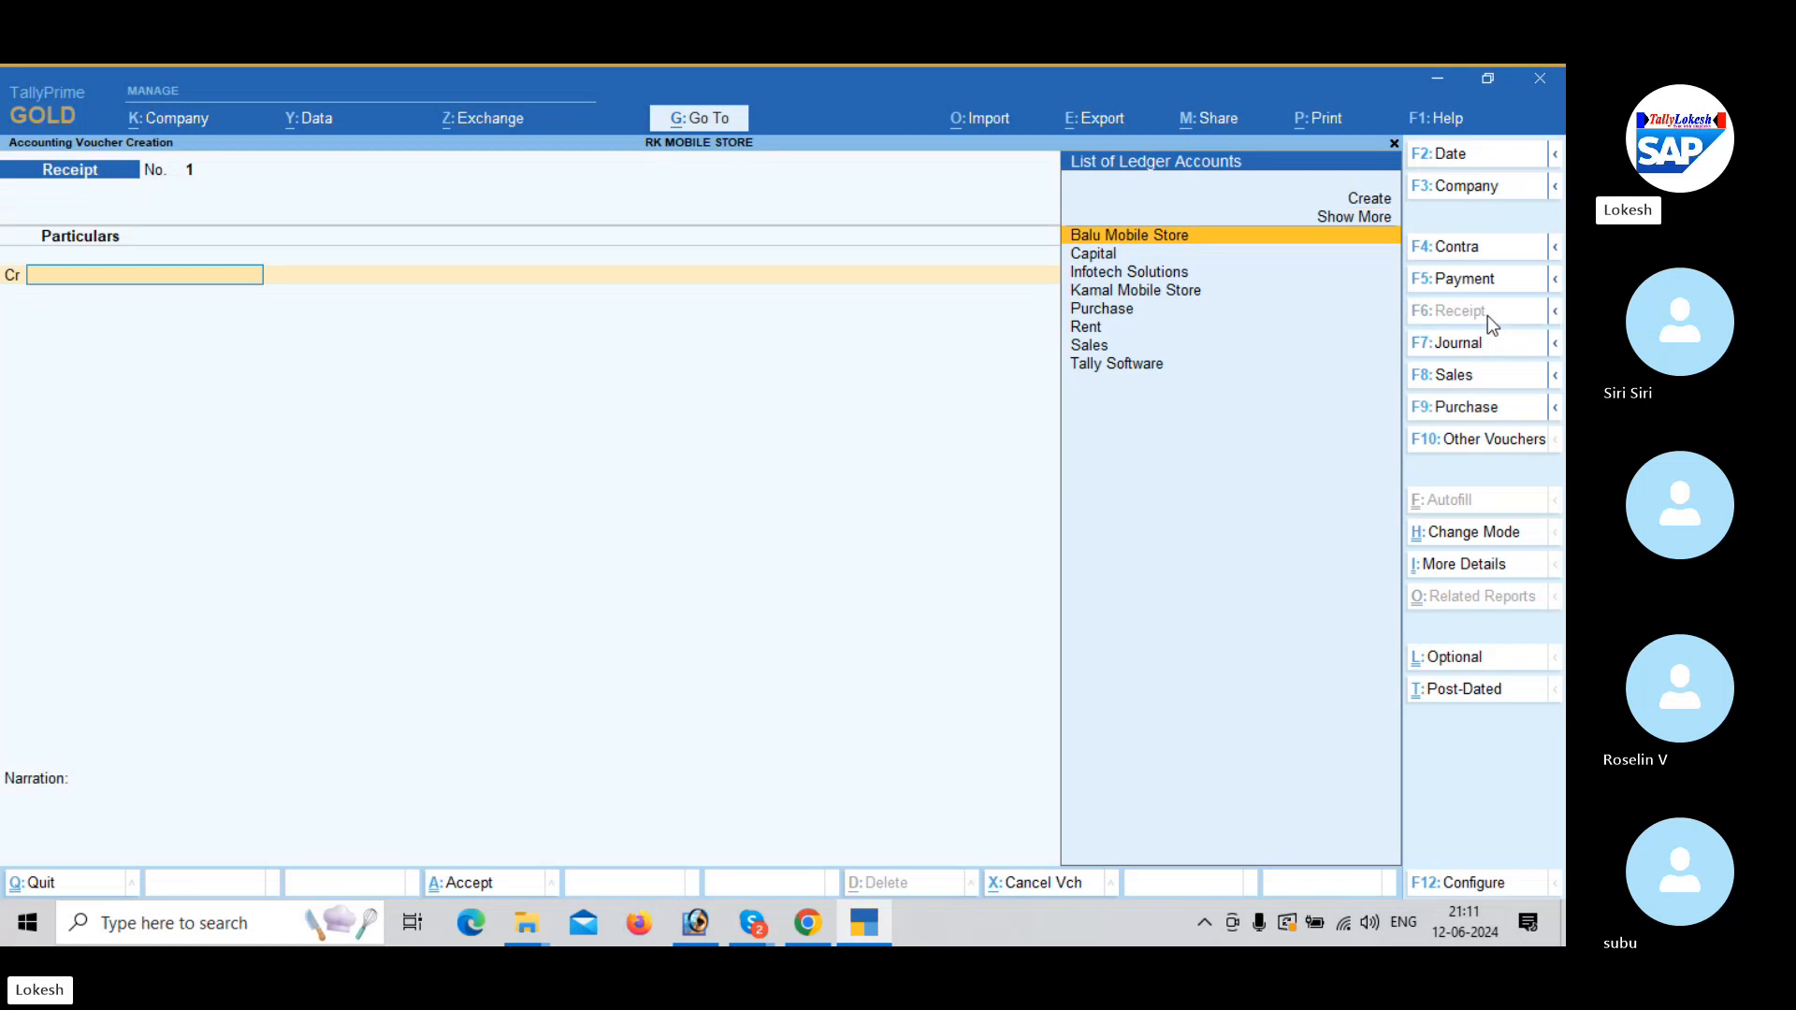
{"action": "key", "text": "Down"}
{"action": "key", "text": "Return"}
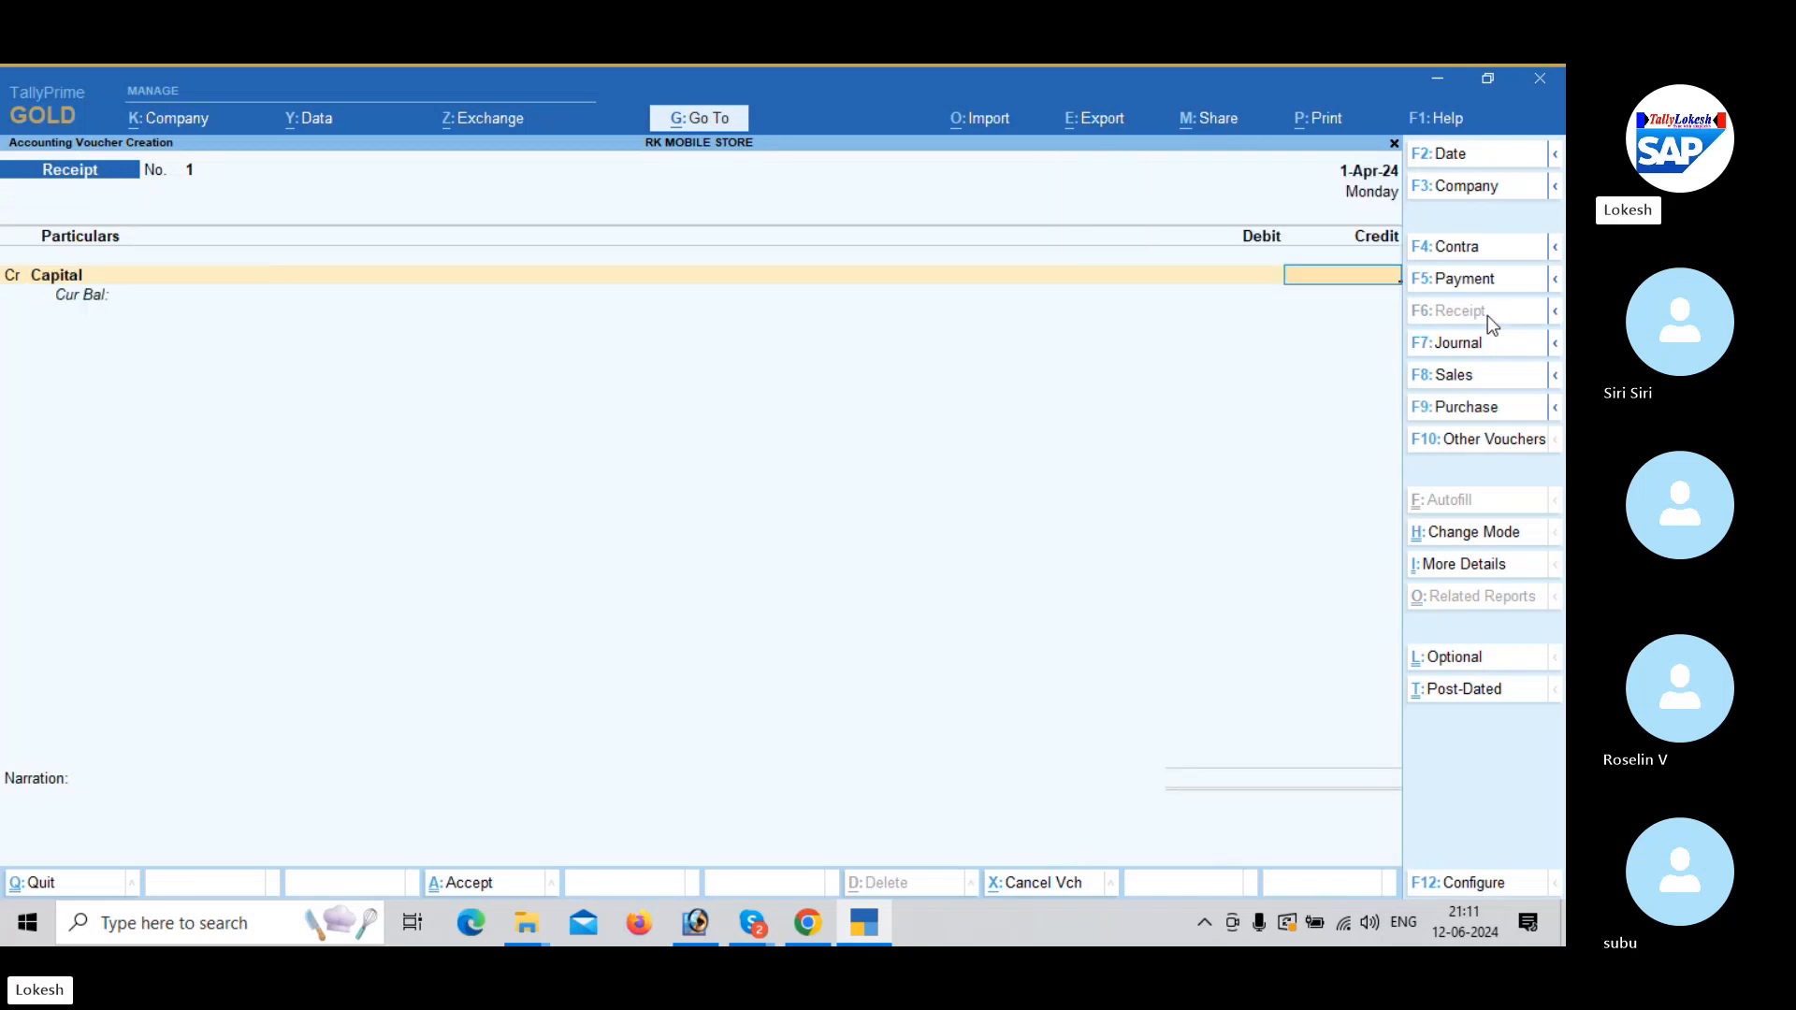
{"action": "type", "text": "1500000"}
{"action": "key", "text": "Return"}
{"action": "key", "text": "Down"}
{"action": "key", "text": "Down"}
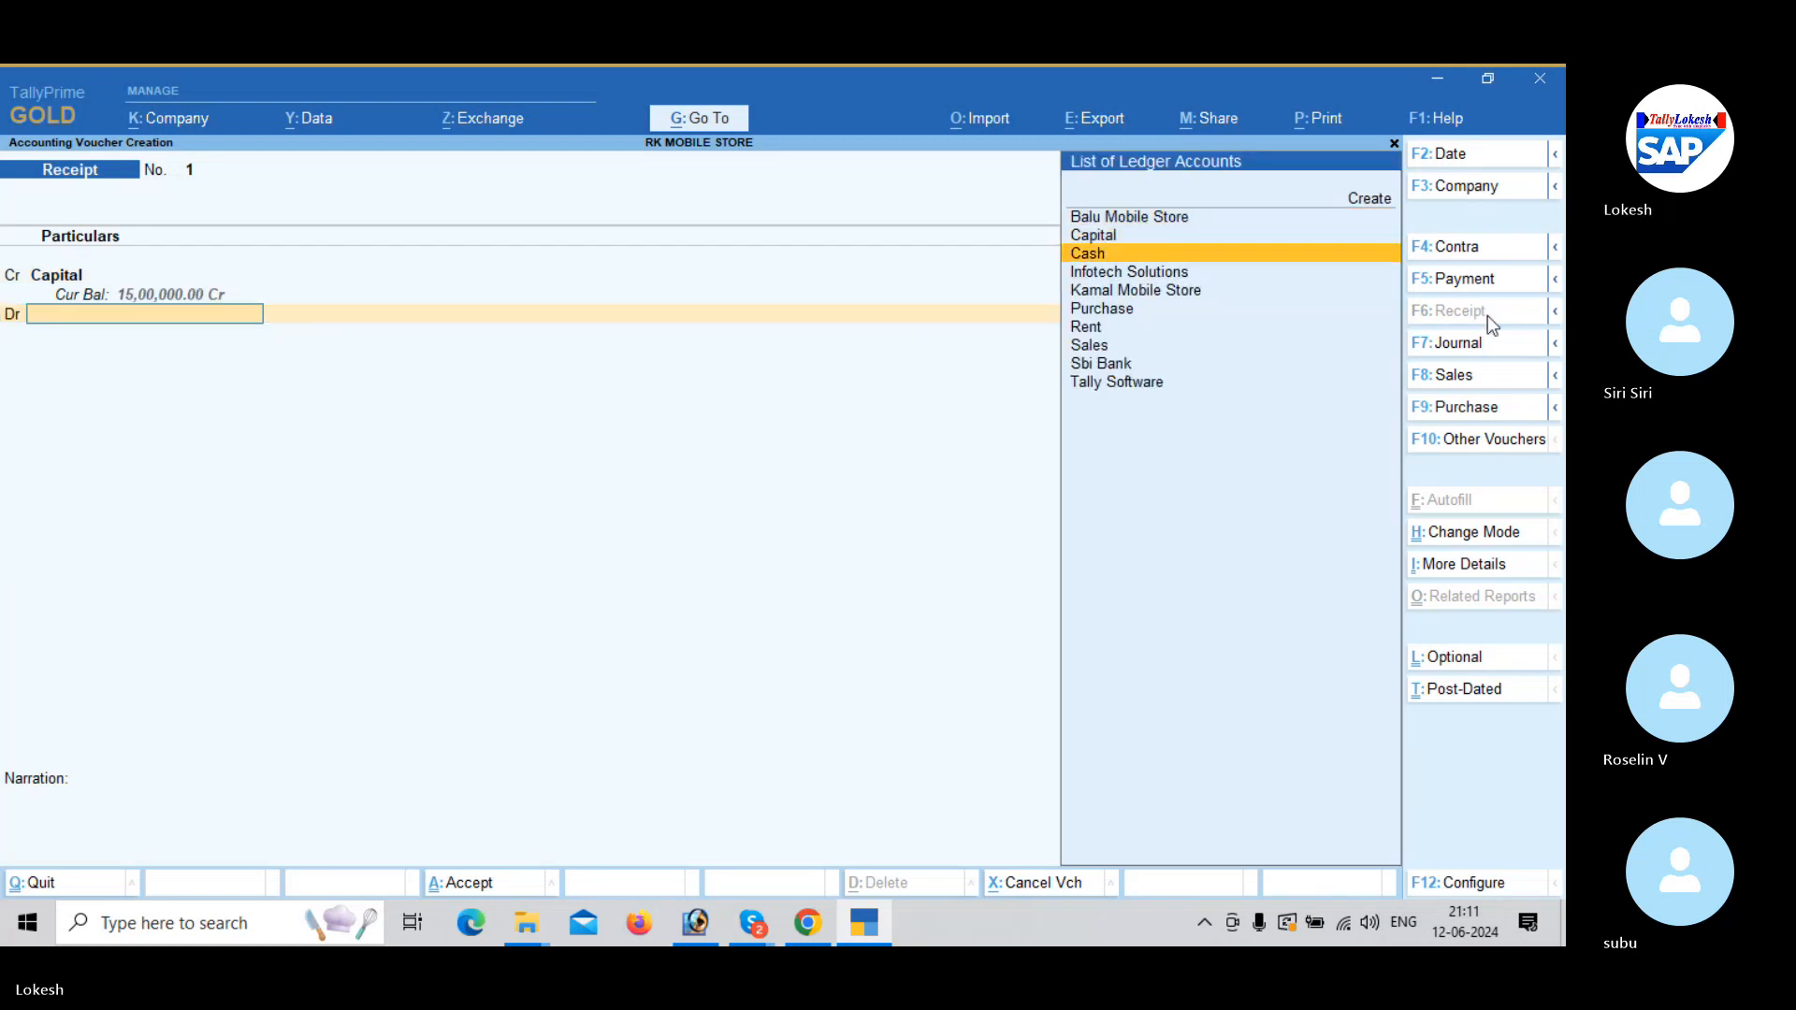
{"action": "key", "text": "Return"}
{"action": "key", "text": "Return"}
{"action": "key", "text": "Return"}
{"action": "key", "text": "Return"}
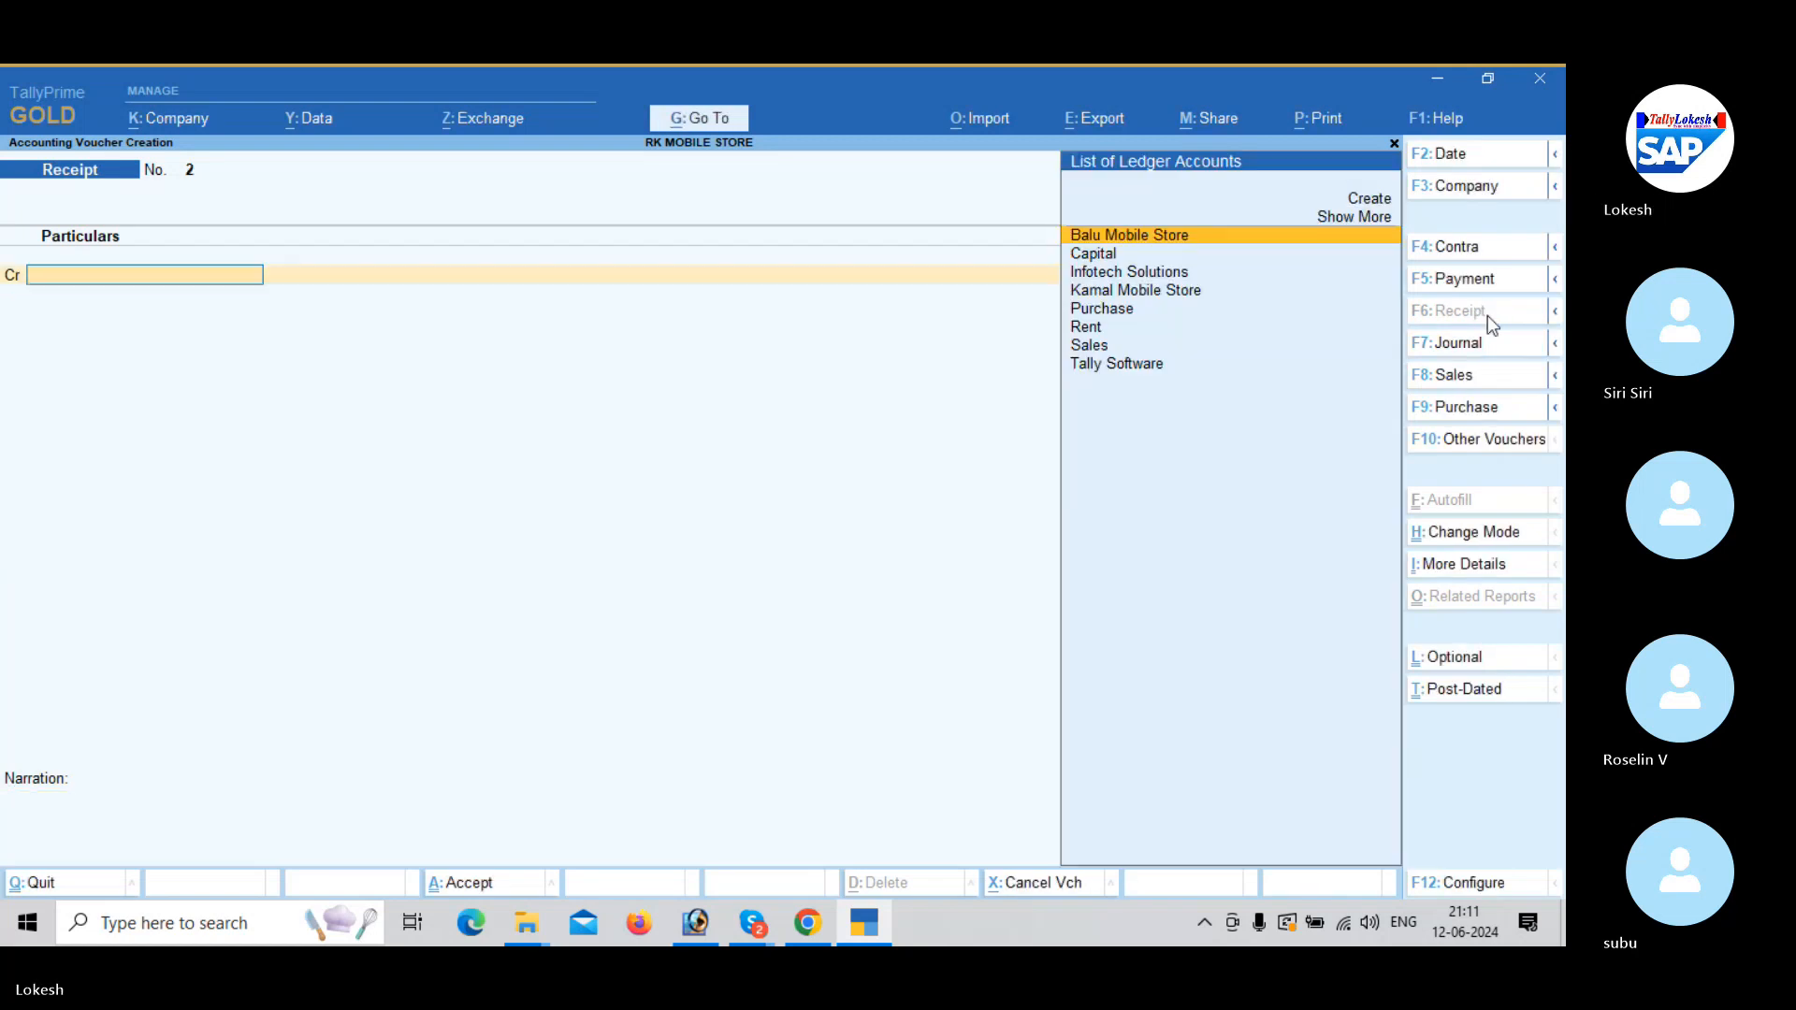
Enter a contra voucher crediting Cash with 500000 and debiting Sbi Bank.
{"action": "left_click", "coordinate": [1483, 250]}
{"action": "key", "text": "Return"}
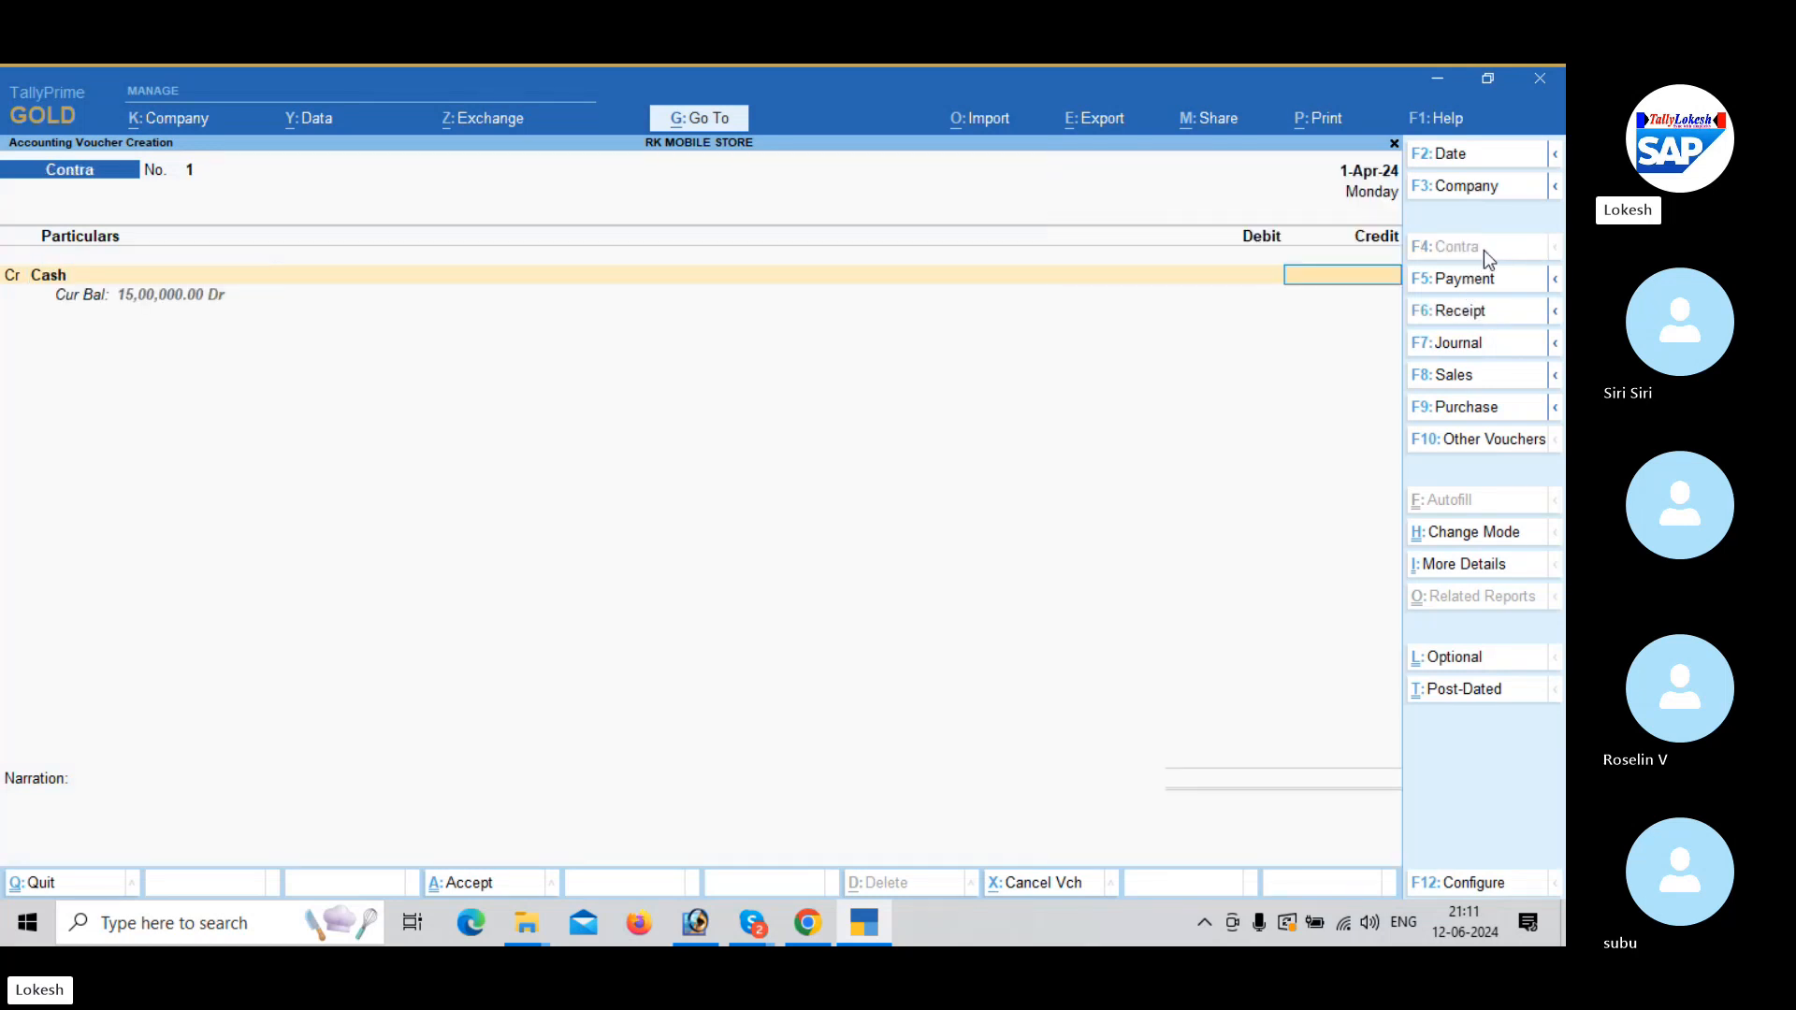
{"action": "type", "text": "500000"}
{"action": "key", "text": "Return"}
{"action": "key", "text": "Down"}
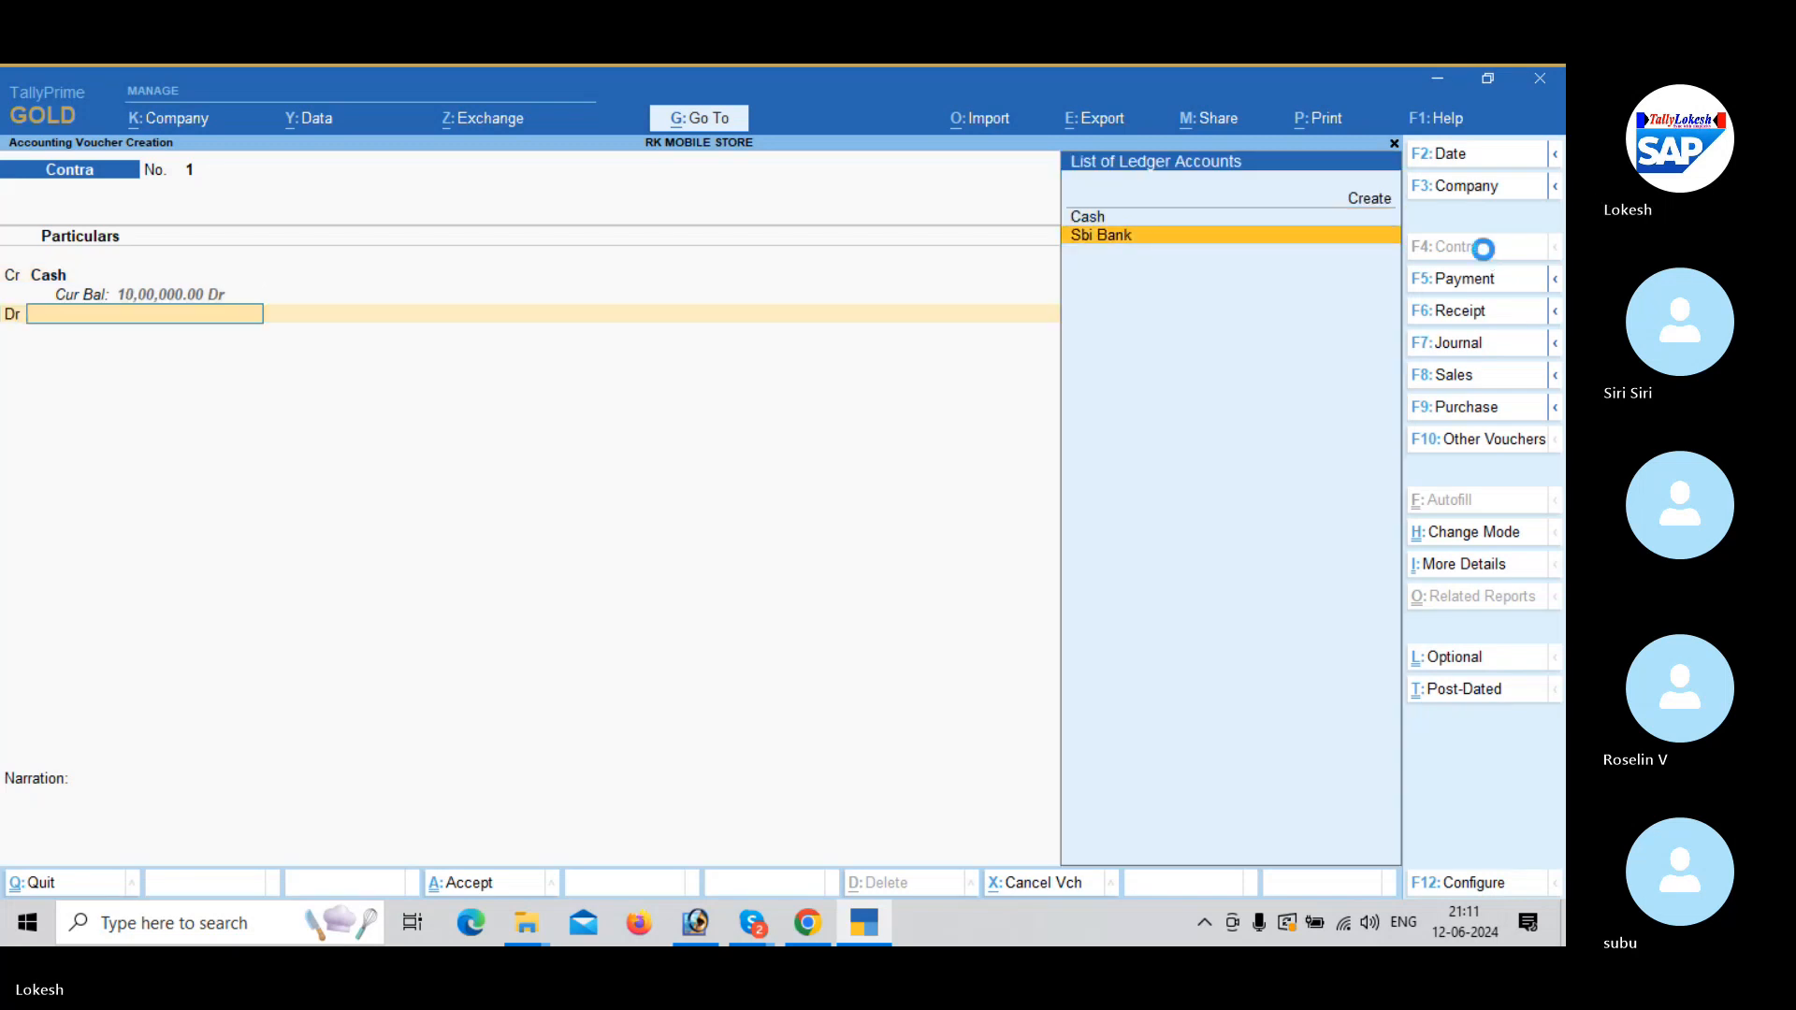
{"action": "key", "text": "Return"}
{"action": "key", "text": "Return"}
Keep Cash as the bank allocation's transaction type, leave all denominations blank and save the contra voucher.
{"action": "key", "text": "Return"}
{"action": "key", "text": "Return"}
{"action": "key", "text": "Return"}
{"action": "key", "text": "Return"}
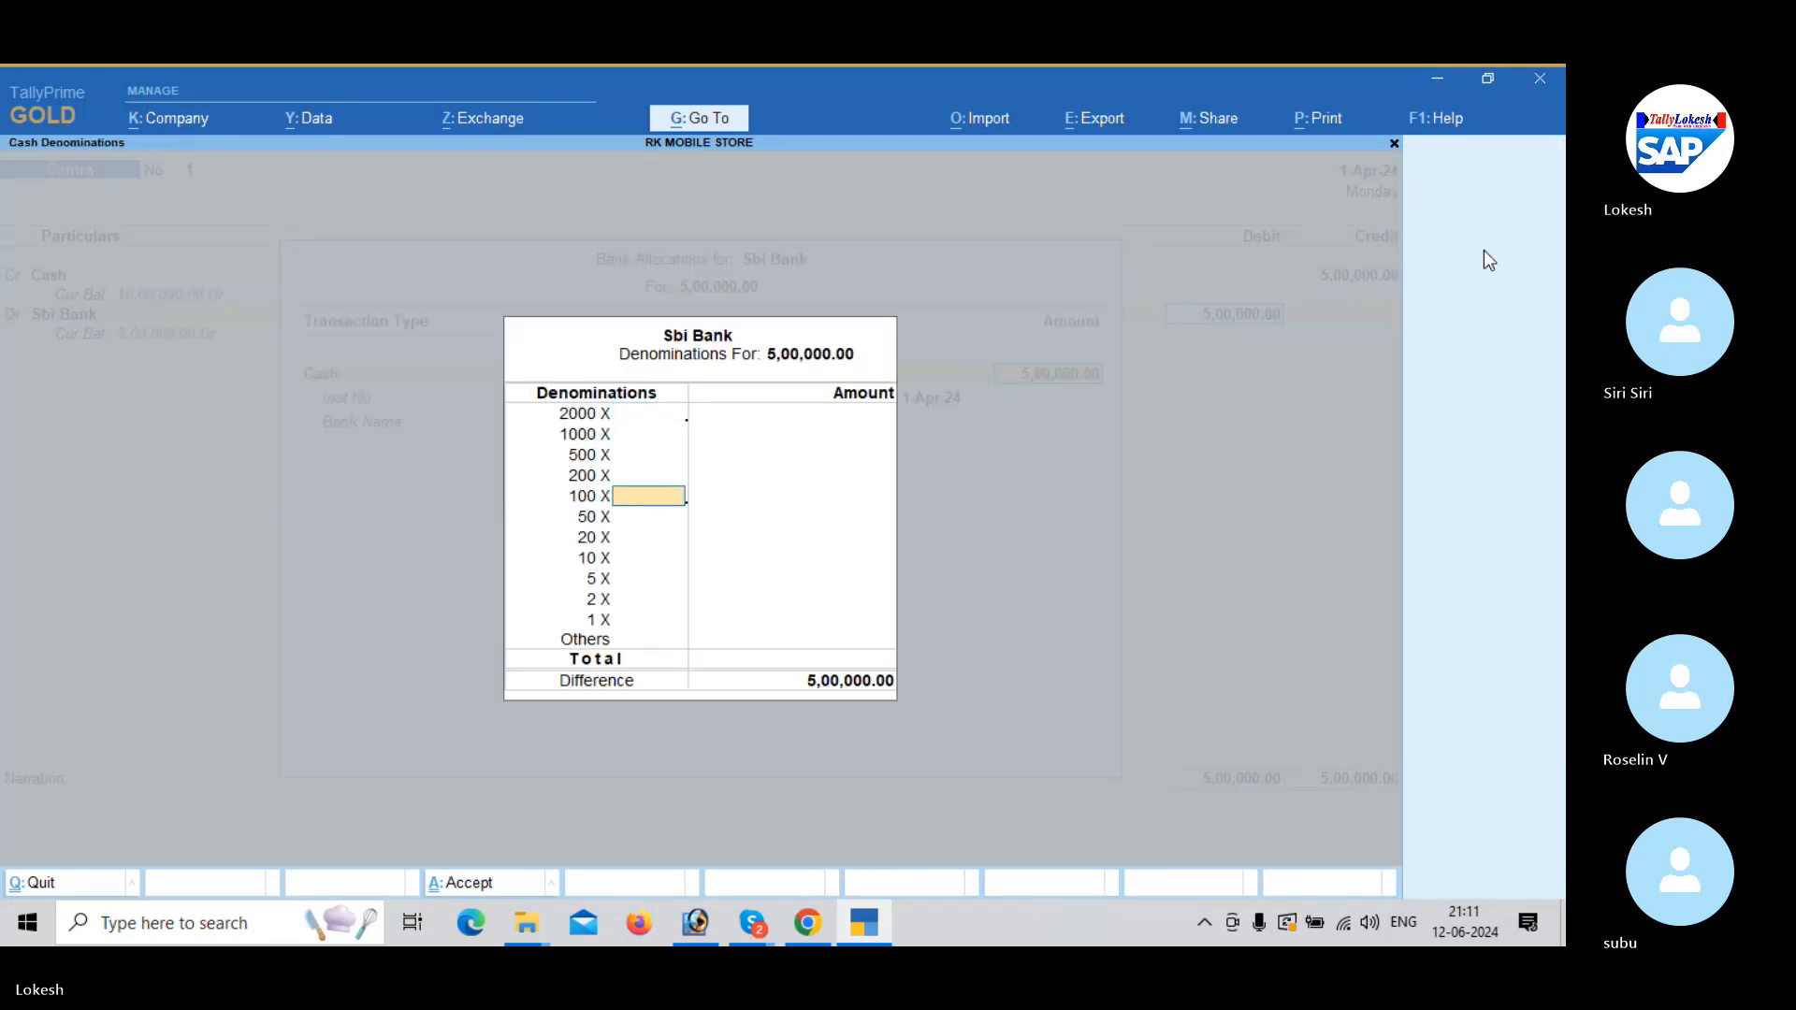
{"action": "key", "text": "Return"}
{"action": "key", "text": "Return"}
{"action": "key", "text": "Return"}
{"action": "key", "text": "Return"}
{"action": "key", "text": "Return"}
{"action": "key", "text": "Return"}
{"action": "key", "text": "Return"}
{"action": "key", "text": "Return"}
{"action": "key", "text": "Return"}
{"action": "key", "text": "Return"}
{"action": "key", "text": "Return"}
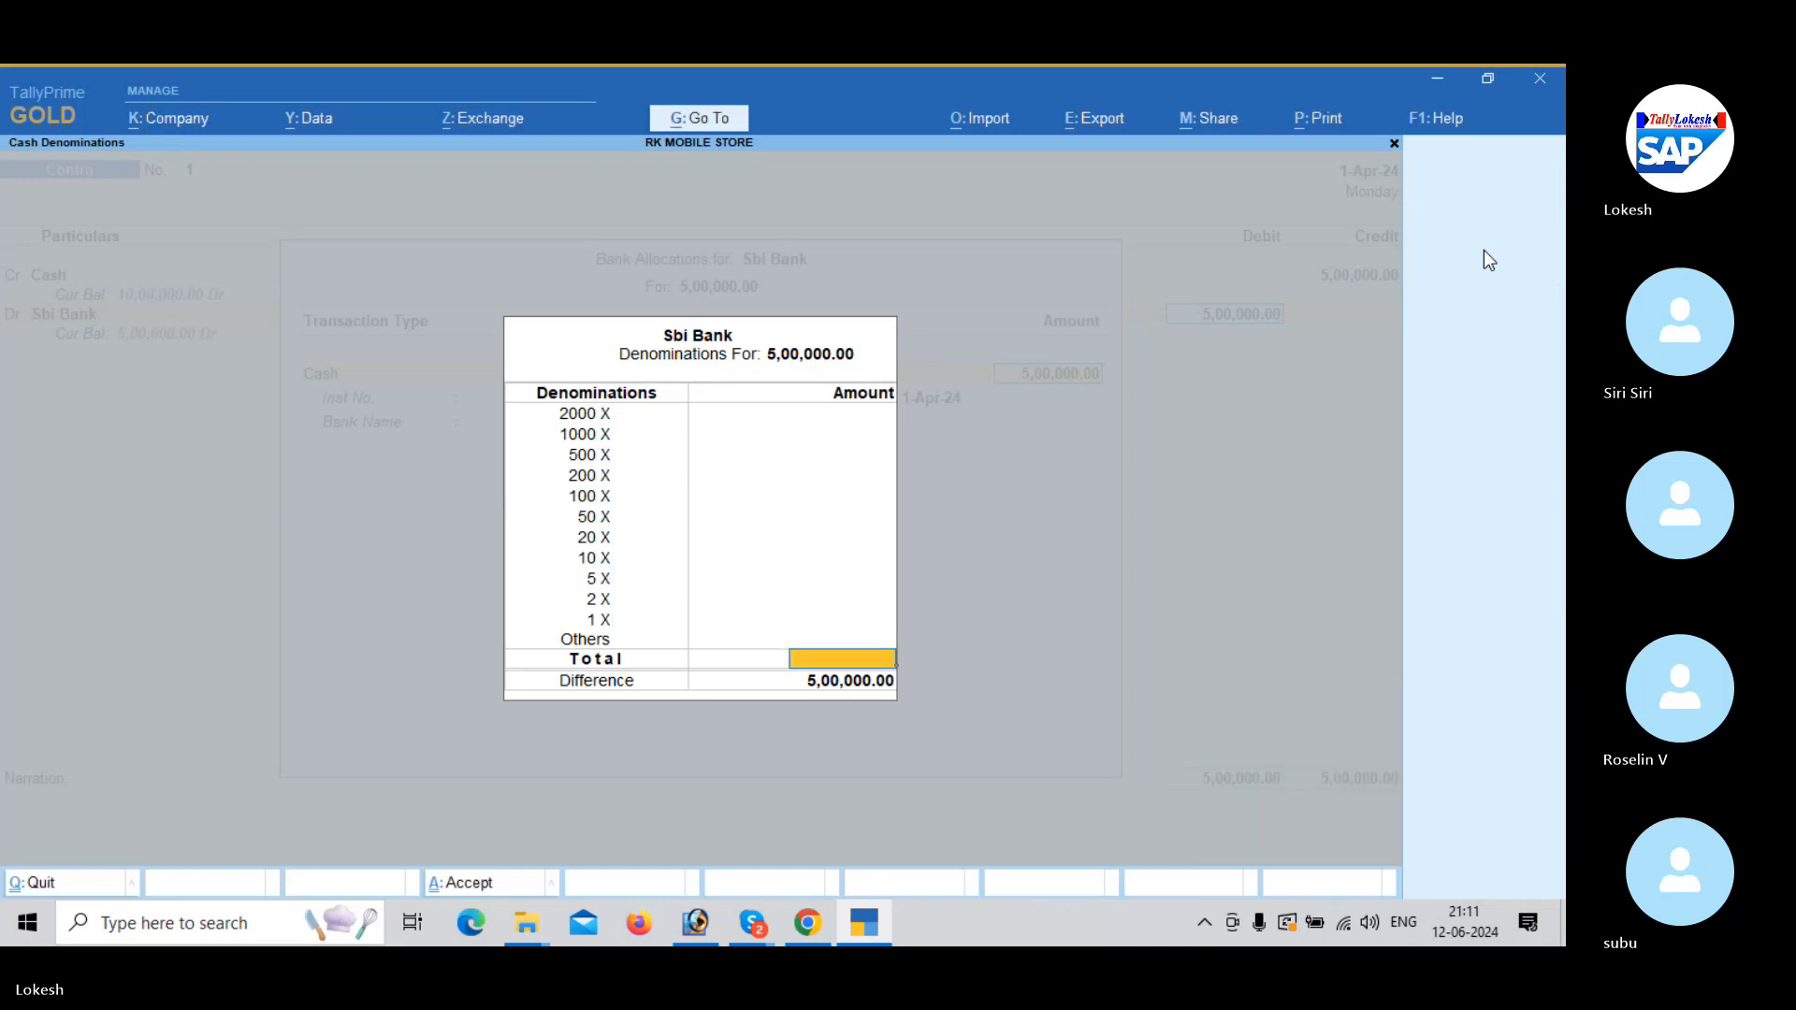
{"action": "key", "text": "Return"}
{"action": "key", "text": "Return"}
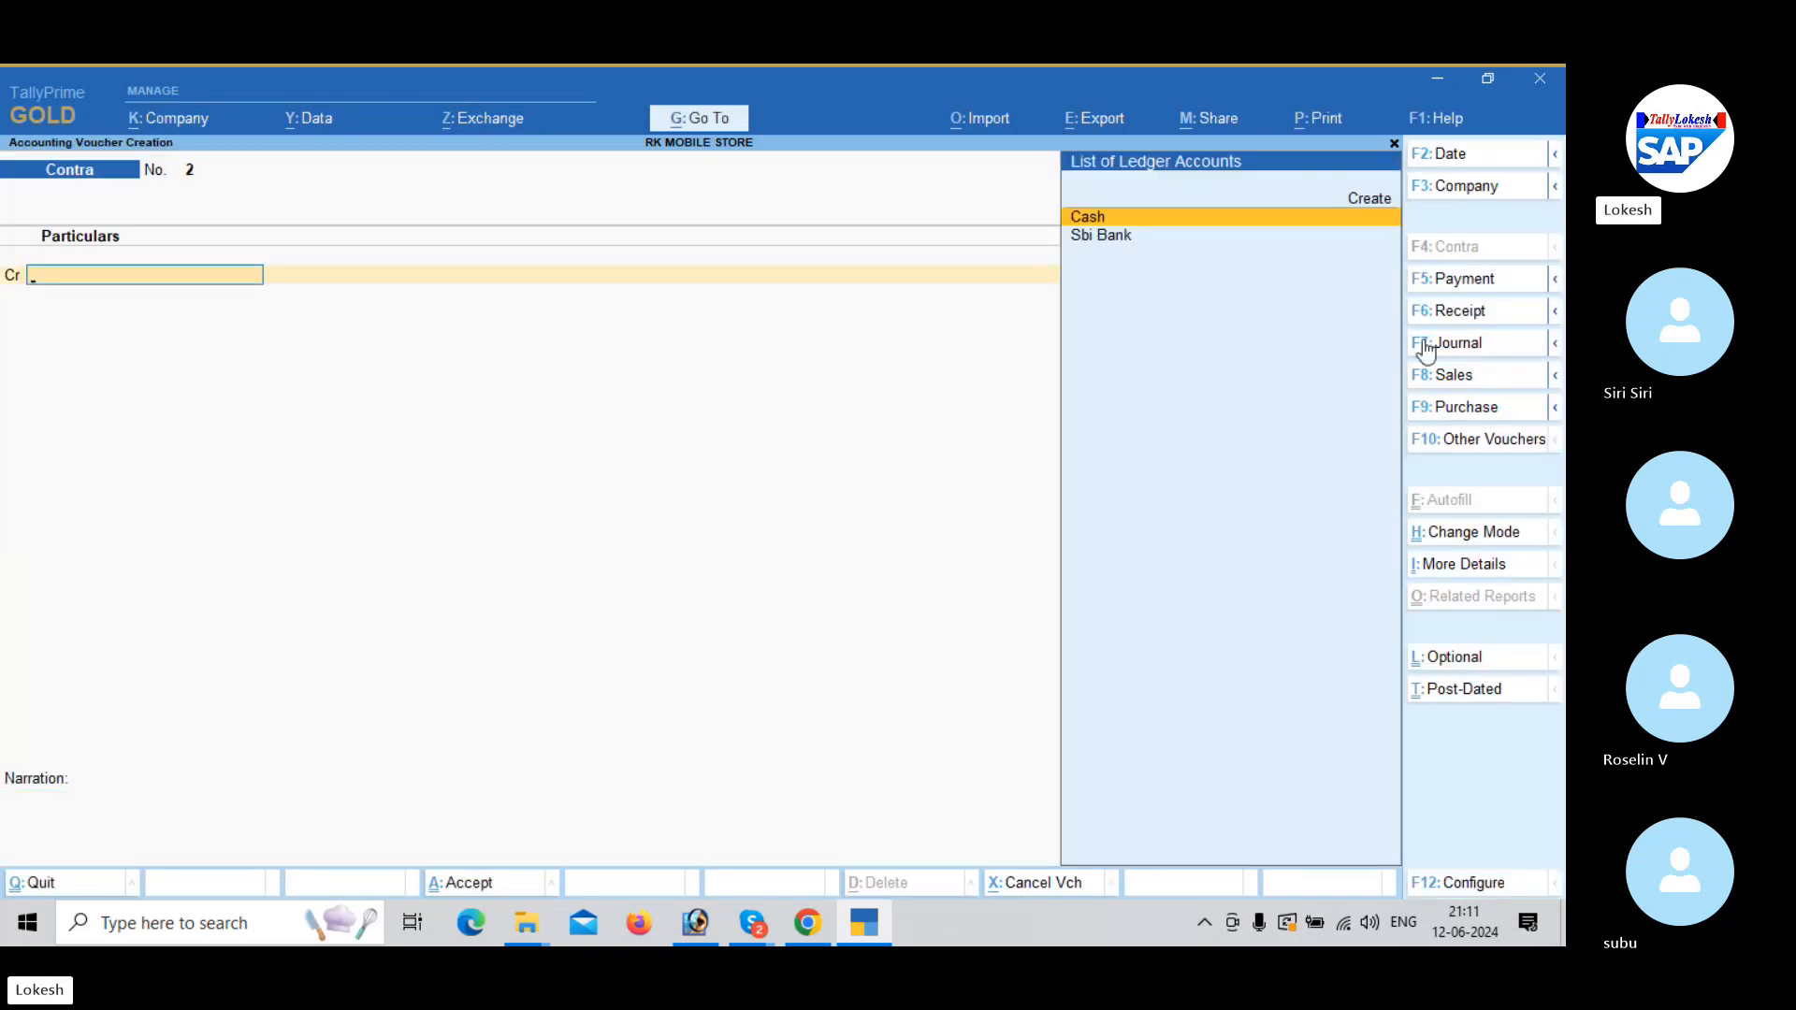
Start a purchase voucher with blank supplier invoice number and date, checking the Skype call window briefly.
{"action": "left_click", "coordinate": [1468, 416]}
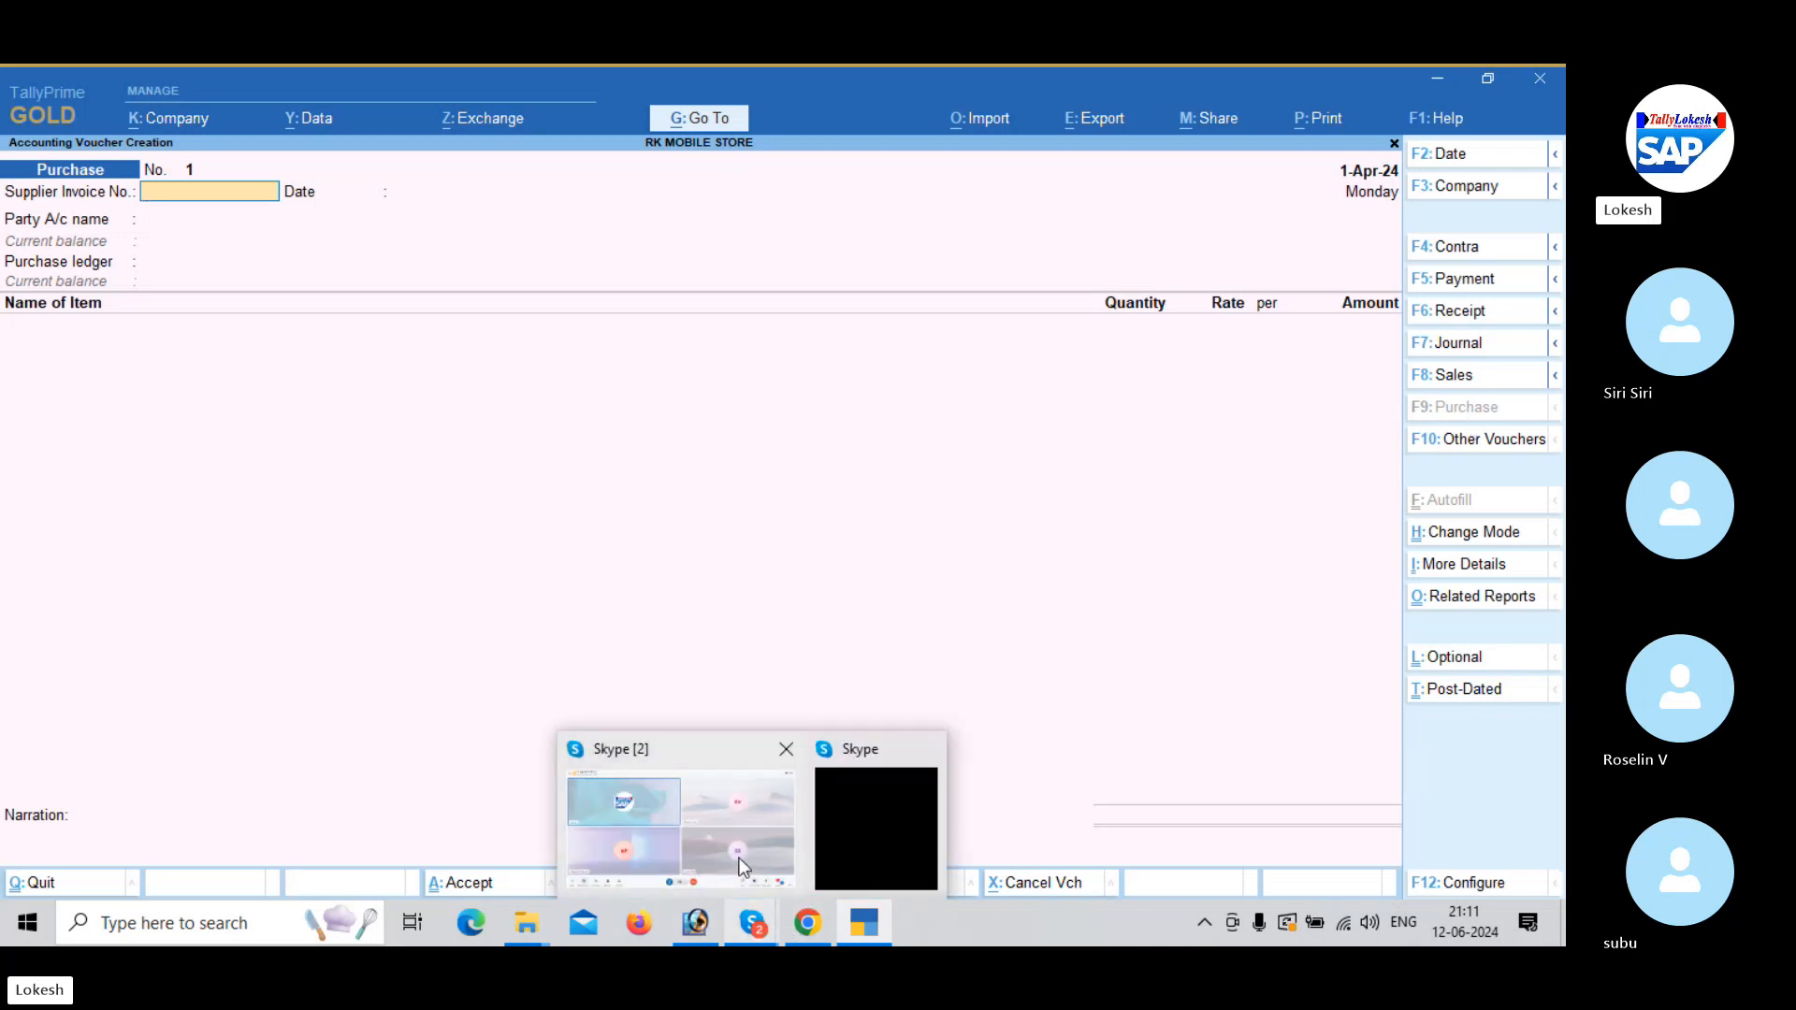
{"action": "left_click", "coordinate": [739, 865]}
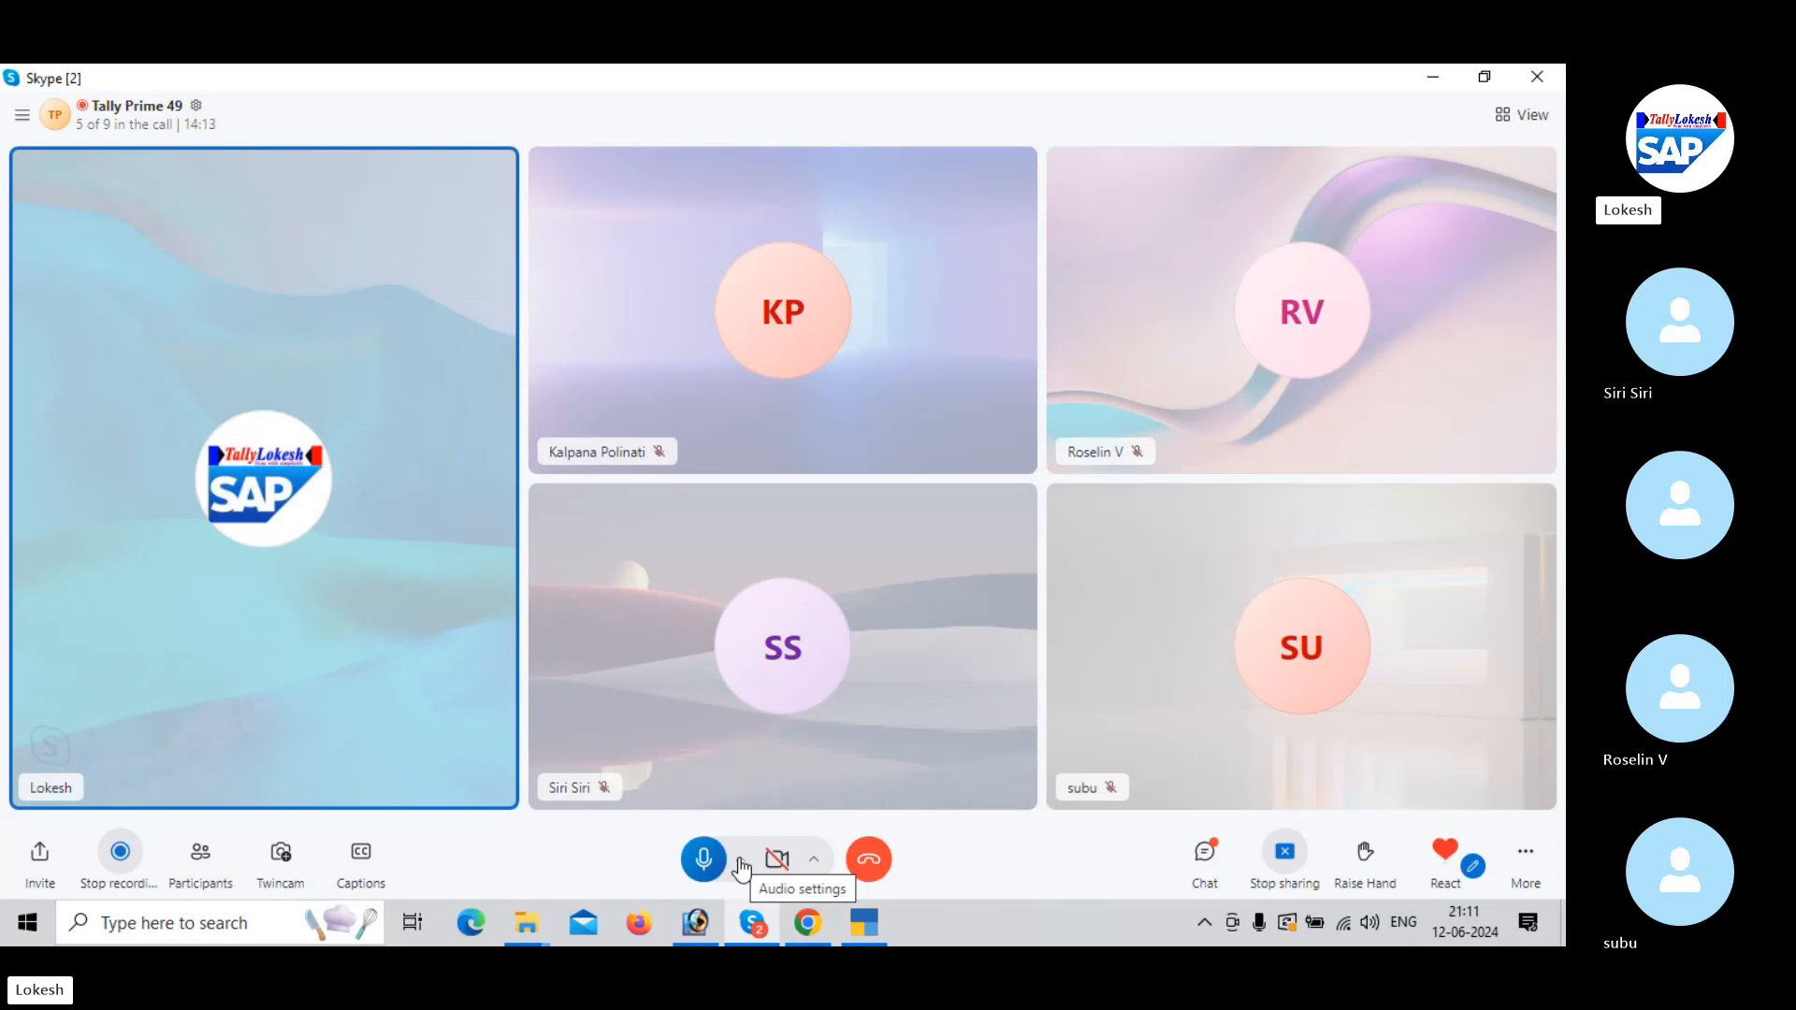
{"action": "left_click", "coordinate": [1427, 81]}
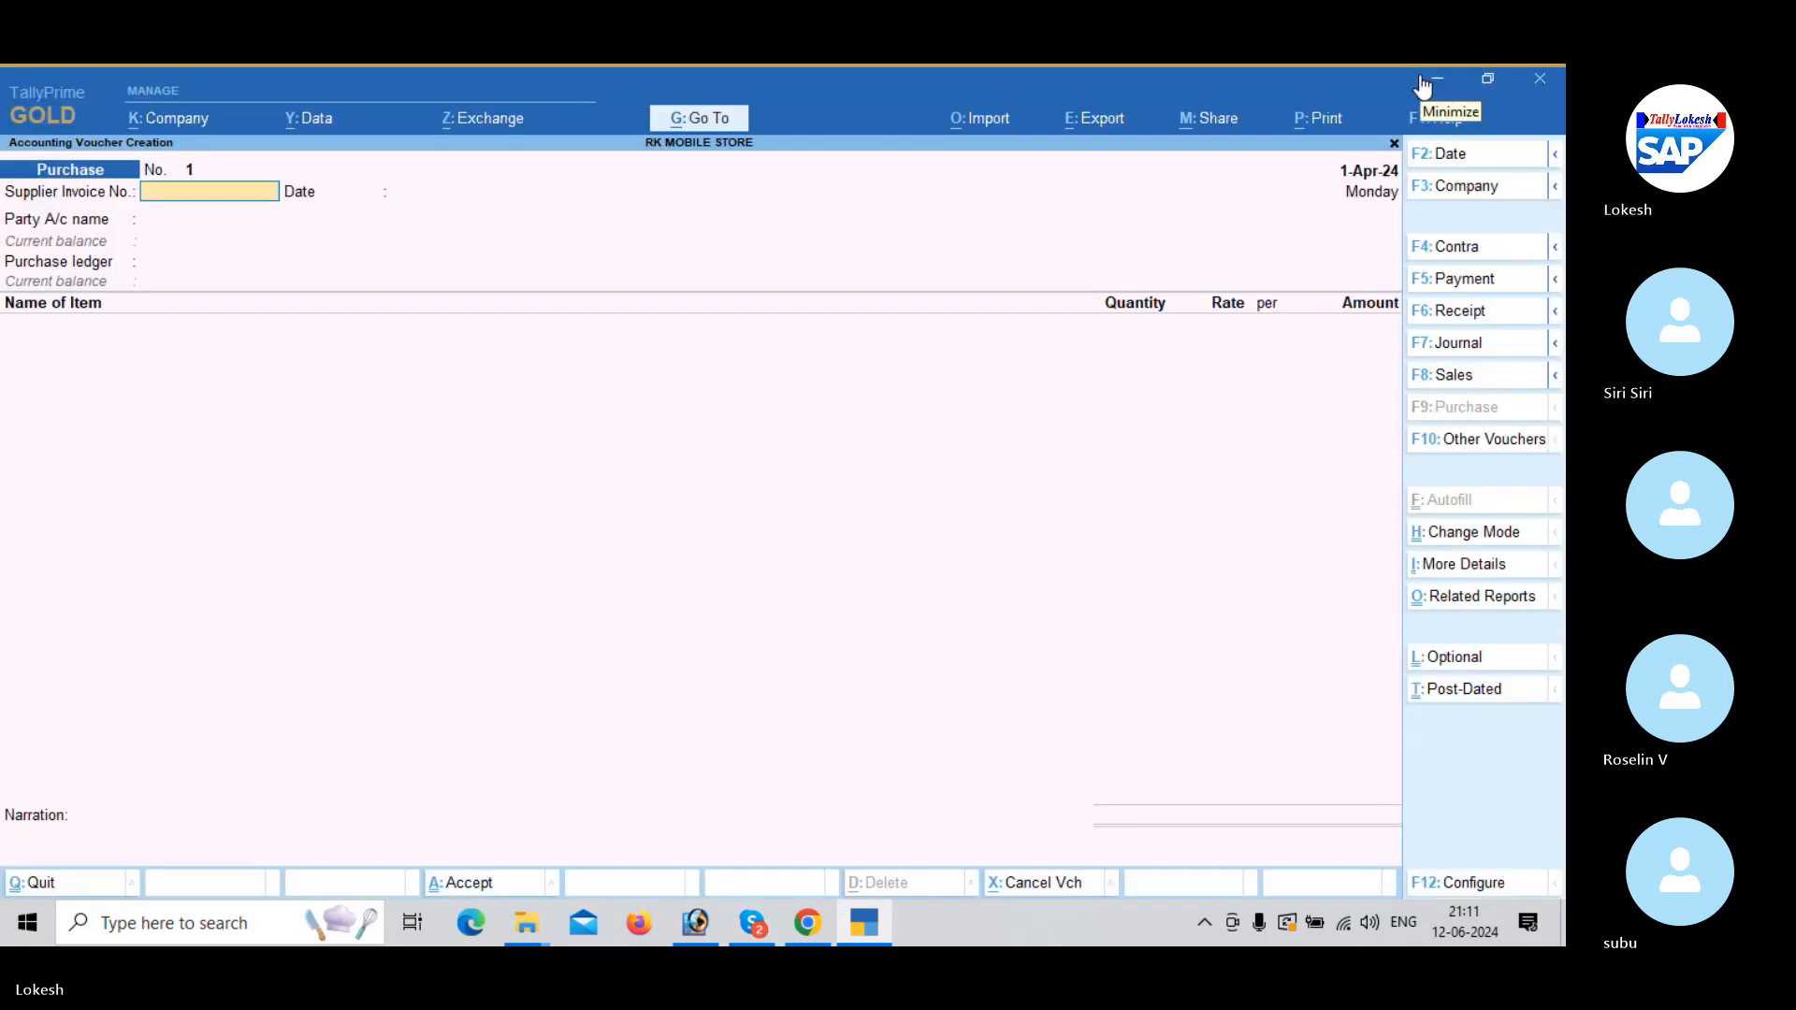
{"action": "key", "text": "Return"}
{"action": "key", "text": "Return"}
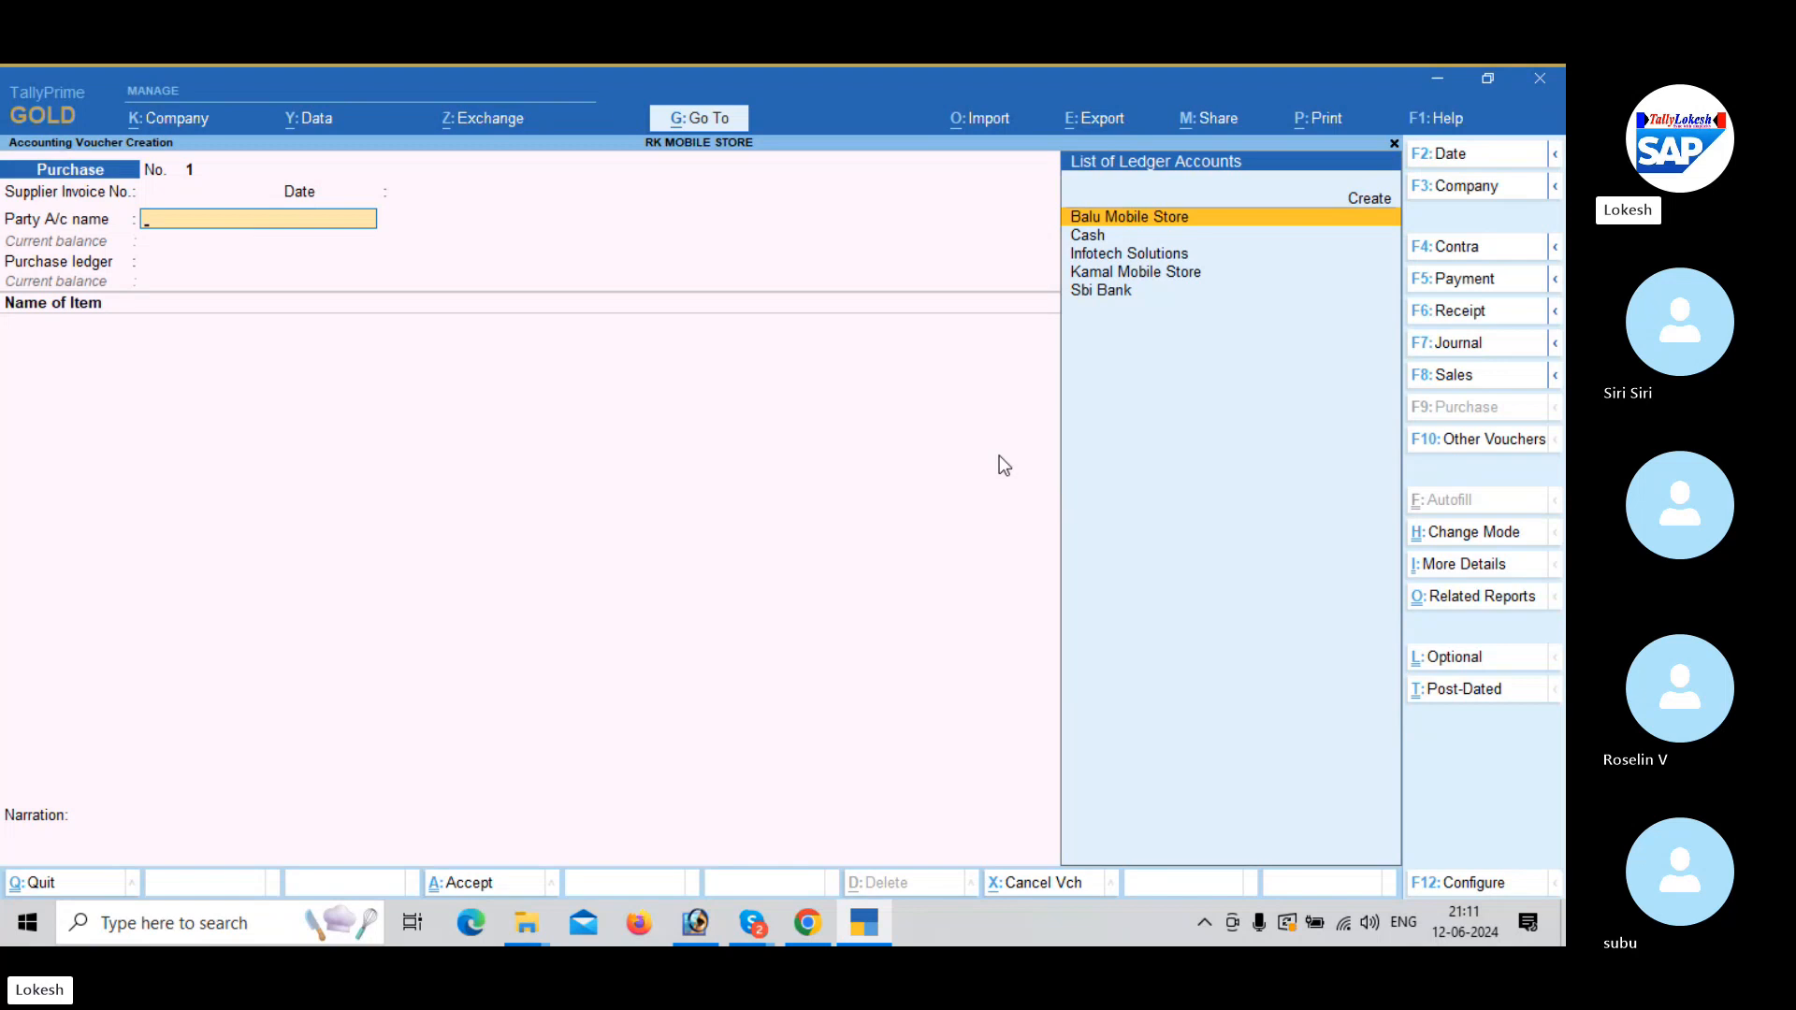
Set Balu Mobile Store as the party with blank receipt details, and choose Purchase as the purchase ledger.
{"action": "key", "text": "Return"}
{"action": "key", "text": "Return"}
{"action": "key", "text": "Return"}
{"action": "key", "text": "Return"}
{"action": "key", "text": "Return"}
{"action": "key", "text": "Return"}
{"action": "key", "text": "Return"}
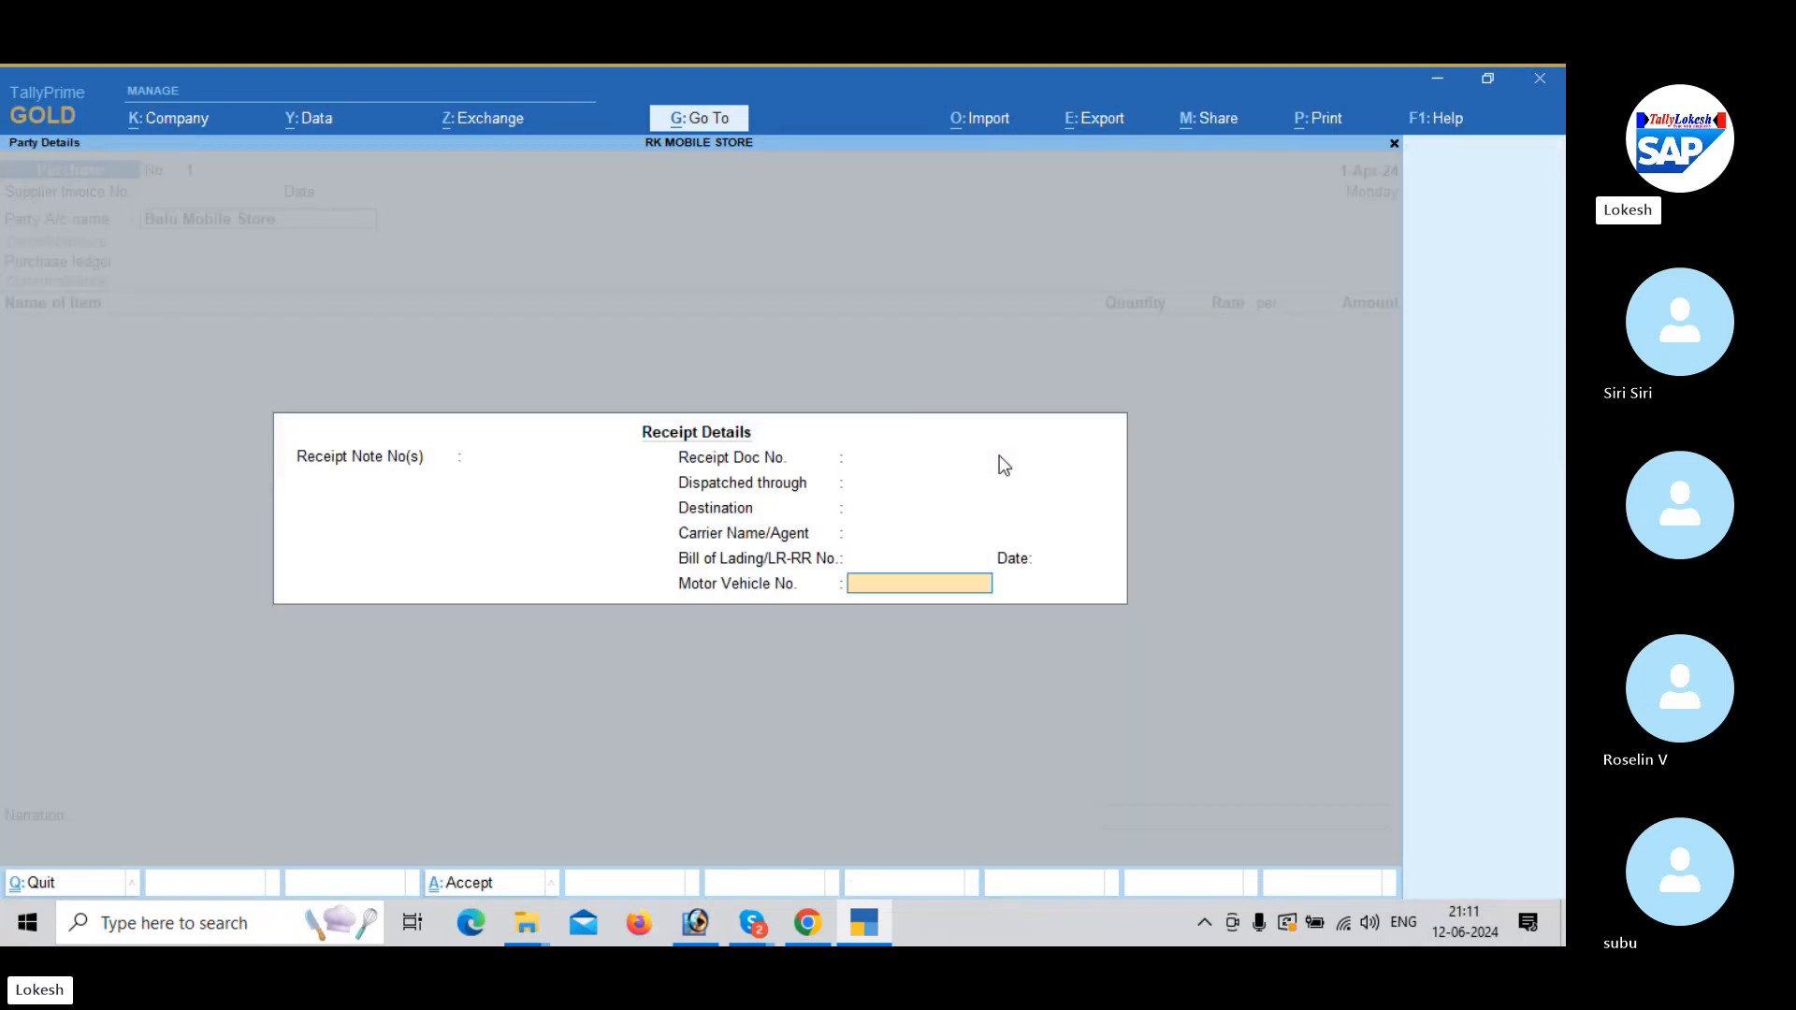
{"action": "key", "text": "Return"}
{"action": "key", "text": "Return"}
{"action": "key", "text": "Return"}
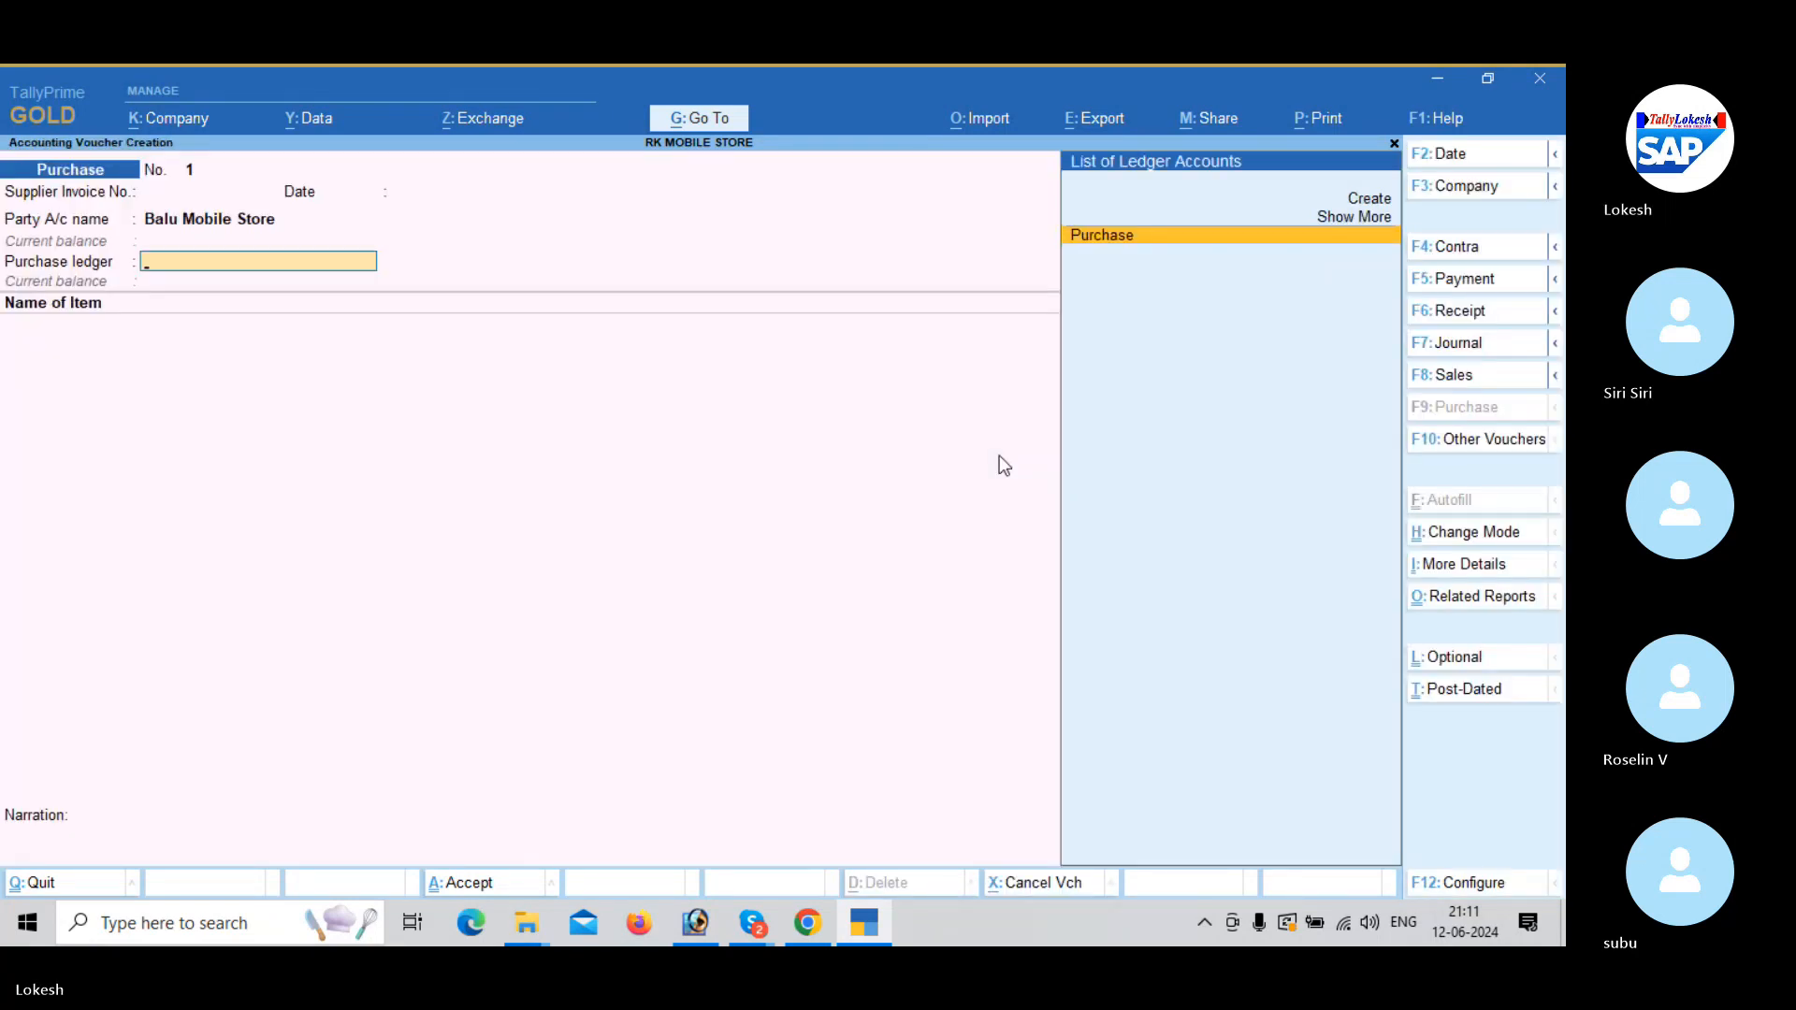
{"action": "key", "text": "Return"}
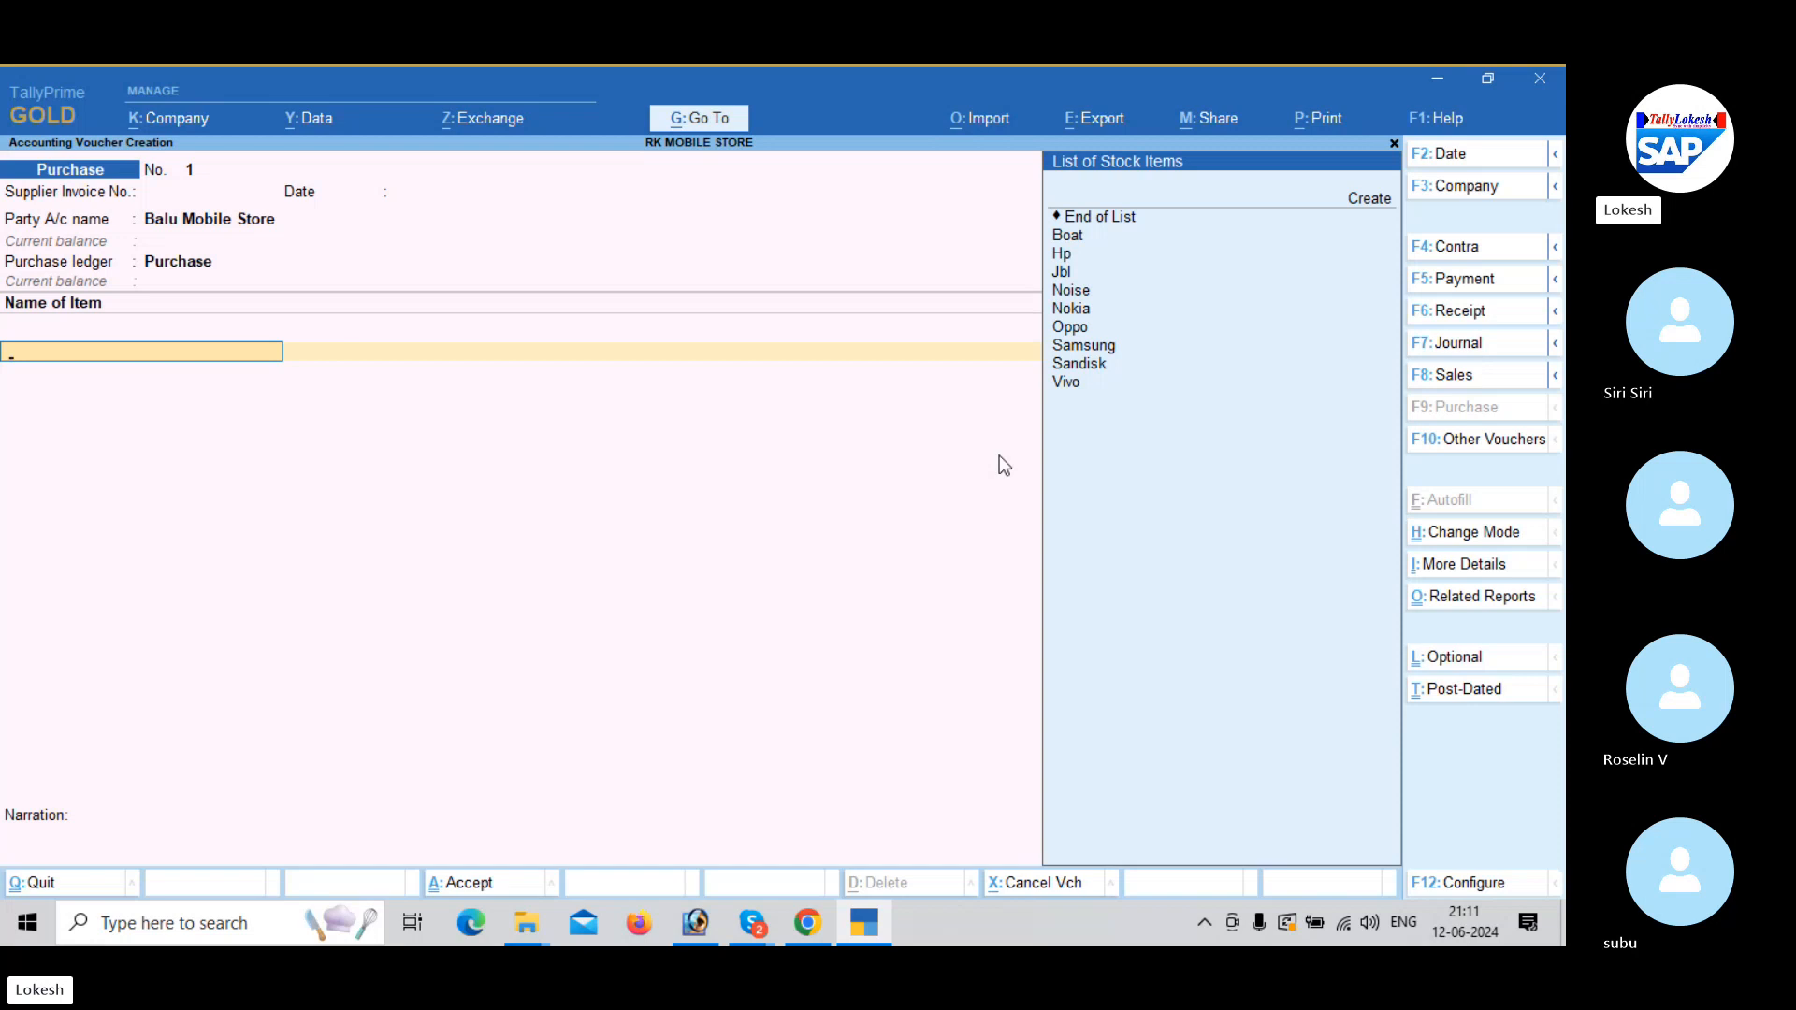
Add Vivo to the purchase voucher with a quantity of 50 nos at a rate of 15000.
{"action": "type", "text": "V"}
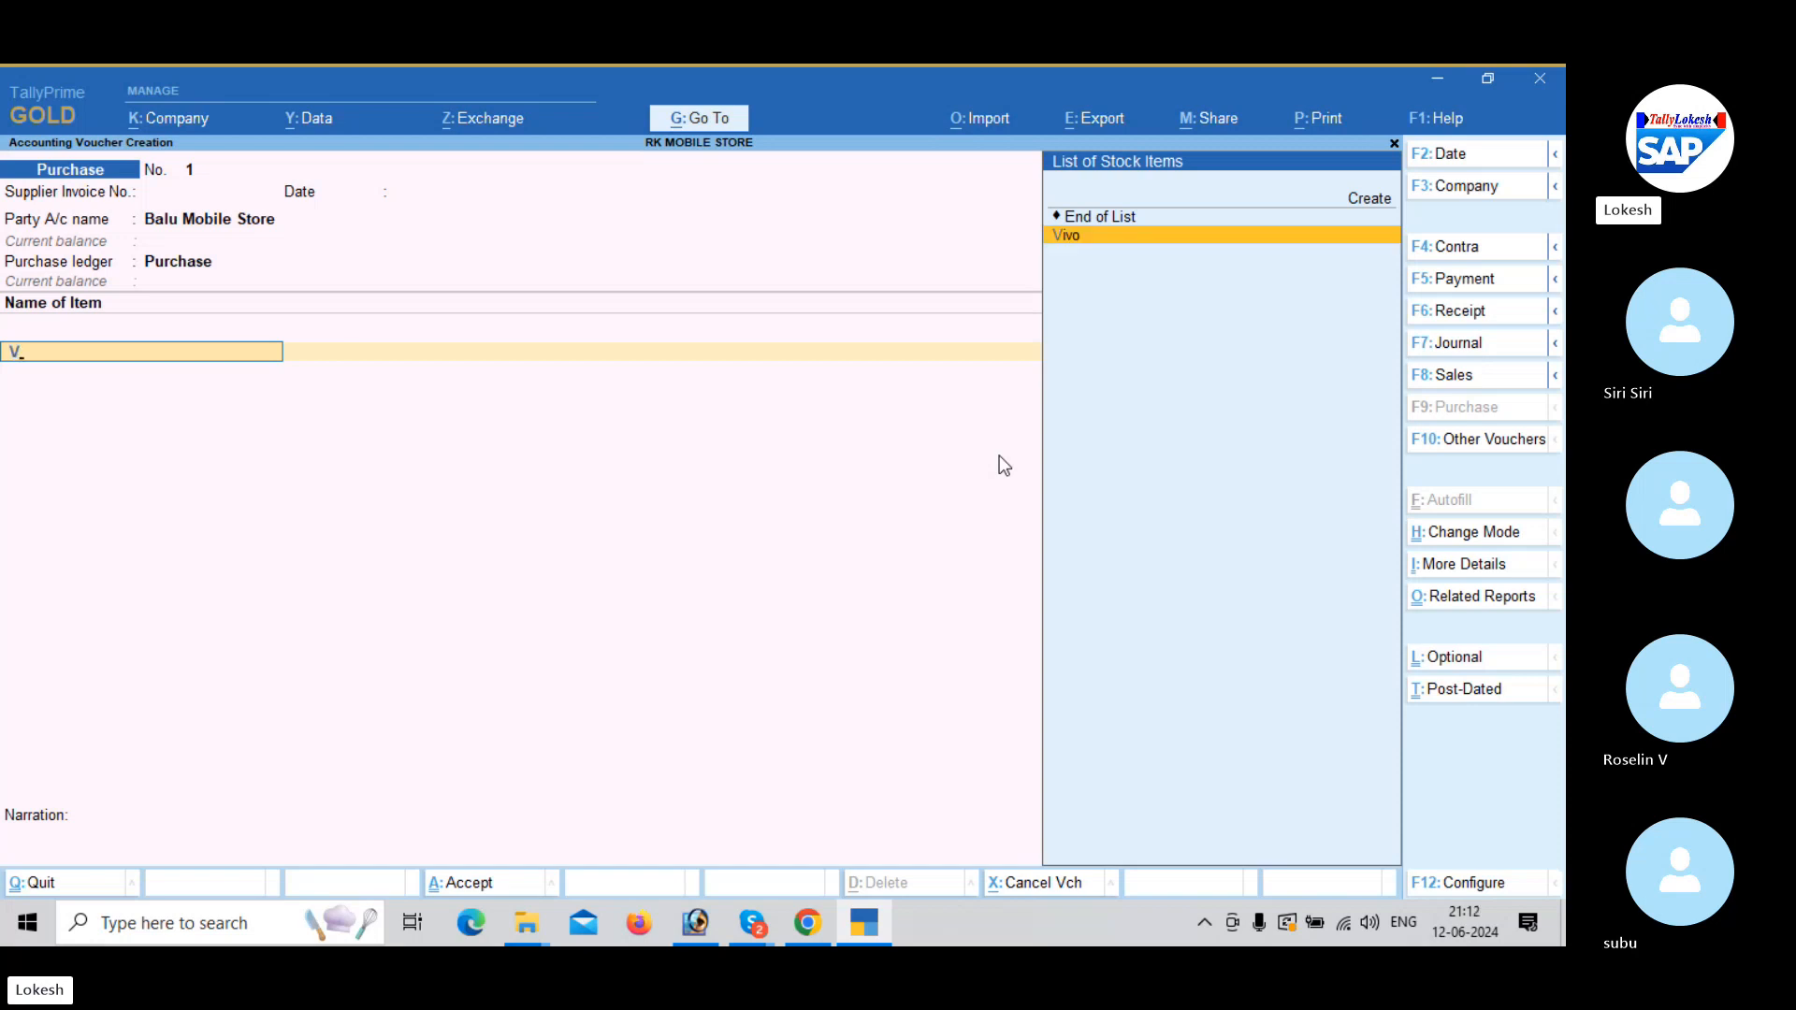
{"action": "key", "text": "Return"}
{"action": "type", "text": "50"}
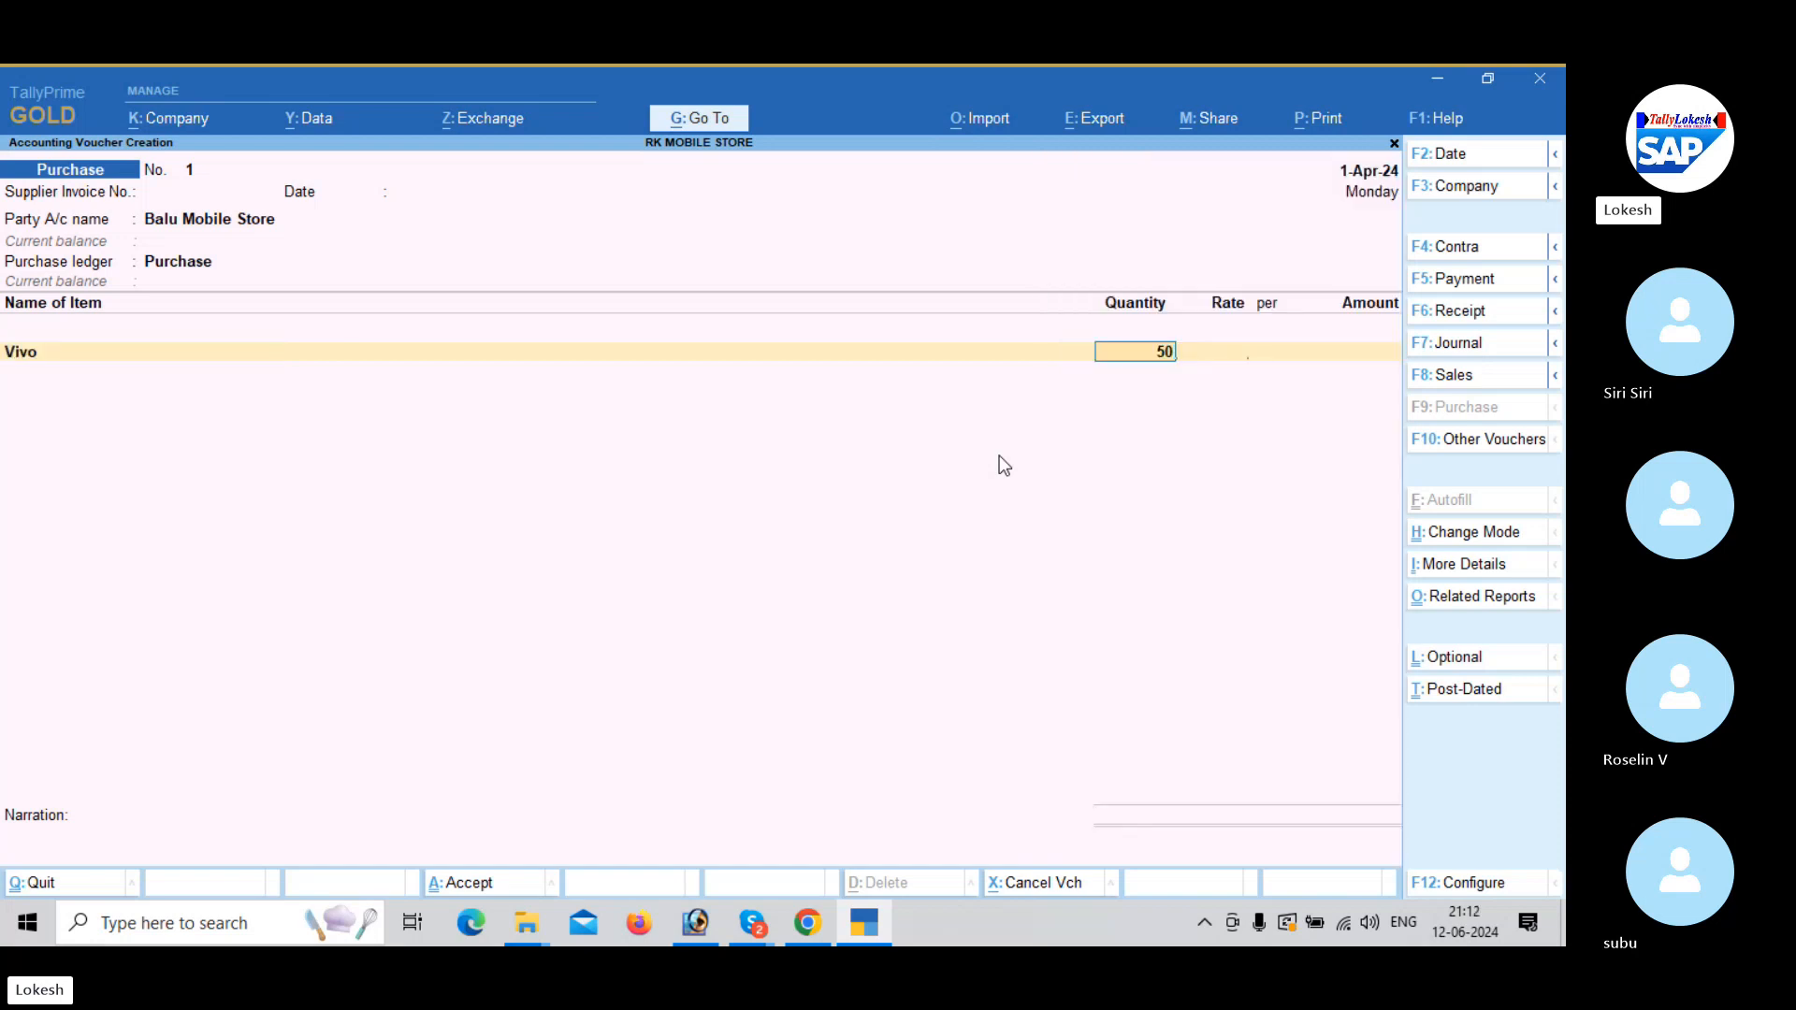
{"action": "key", "text": "Return"}
{"action": "type", "text": "15000"}
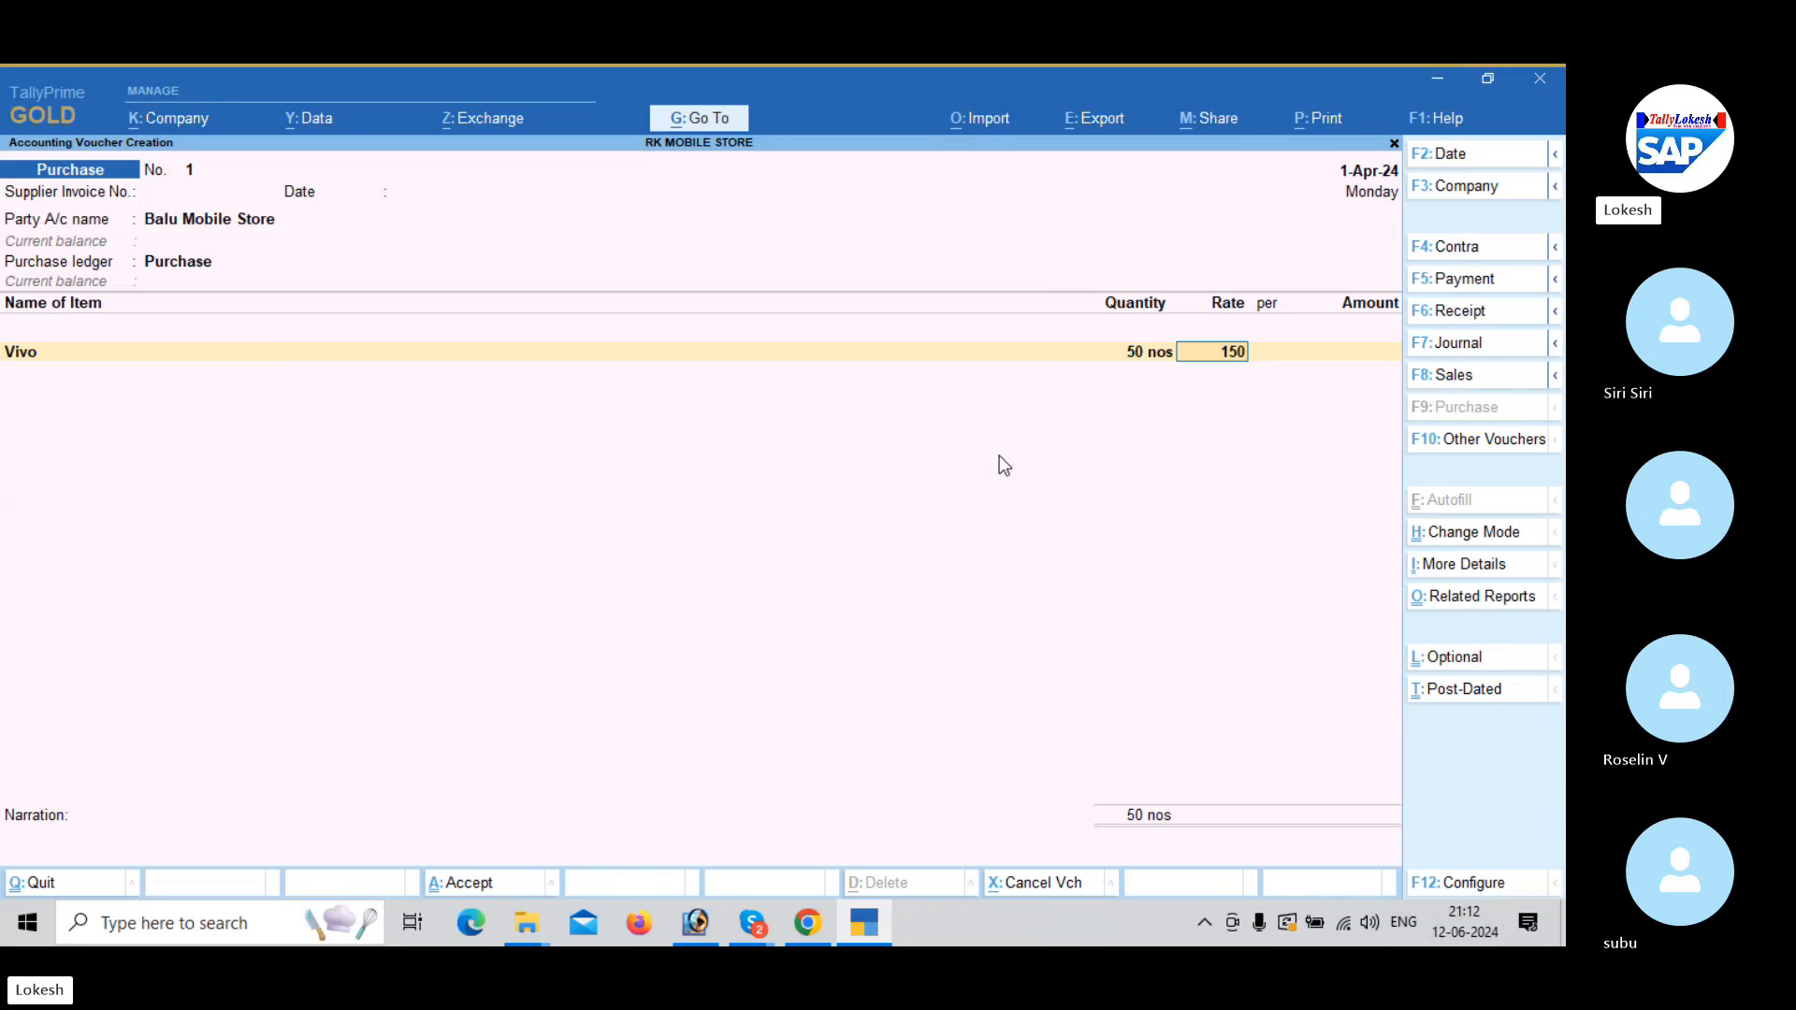
{"action": "key", "text": "Return"}
{"action": "key", "text": "Return"}
{"action": "key", "text": "Return"}
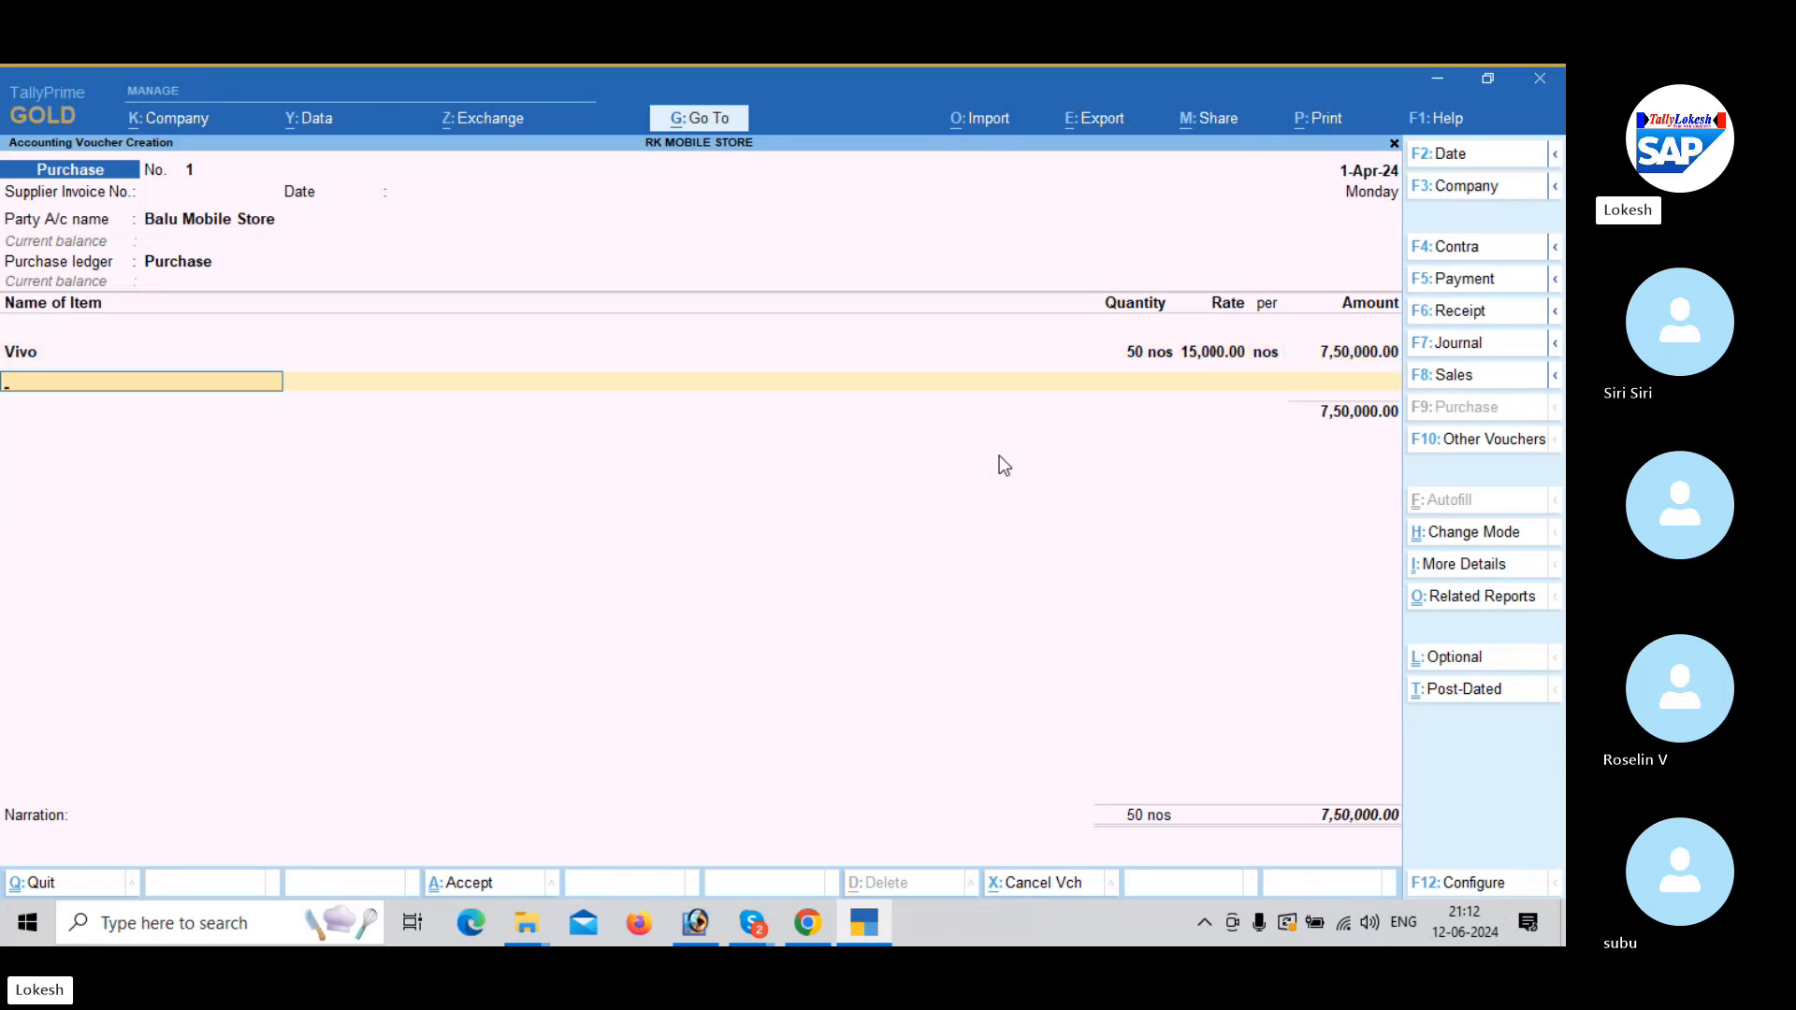
Add Nokia to the purchase voucher with a quantity of 50 nos at a rate of 20000.
{"action": "type", "text": "N"}
{"action": "key", "text": "Down"}
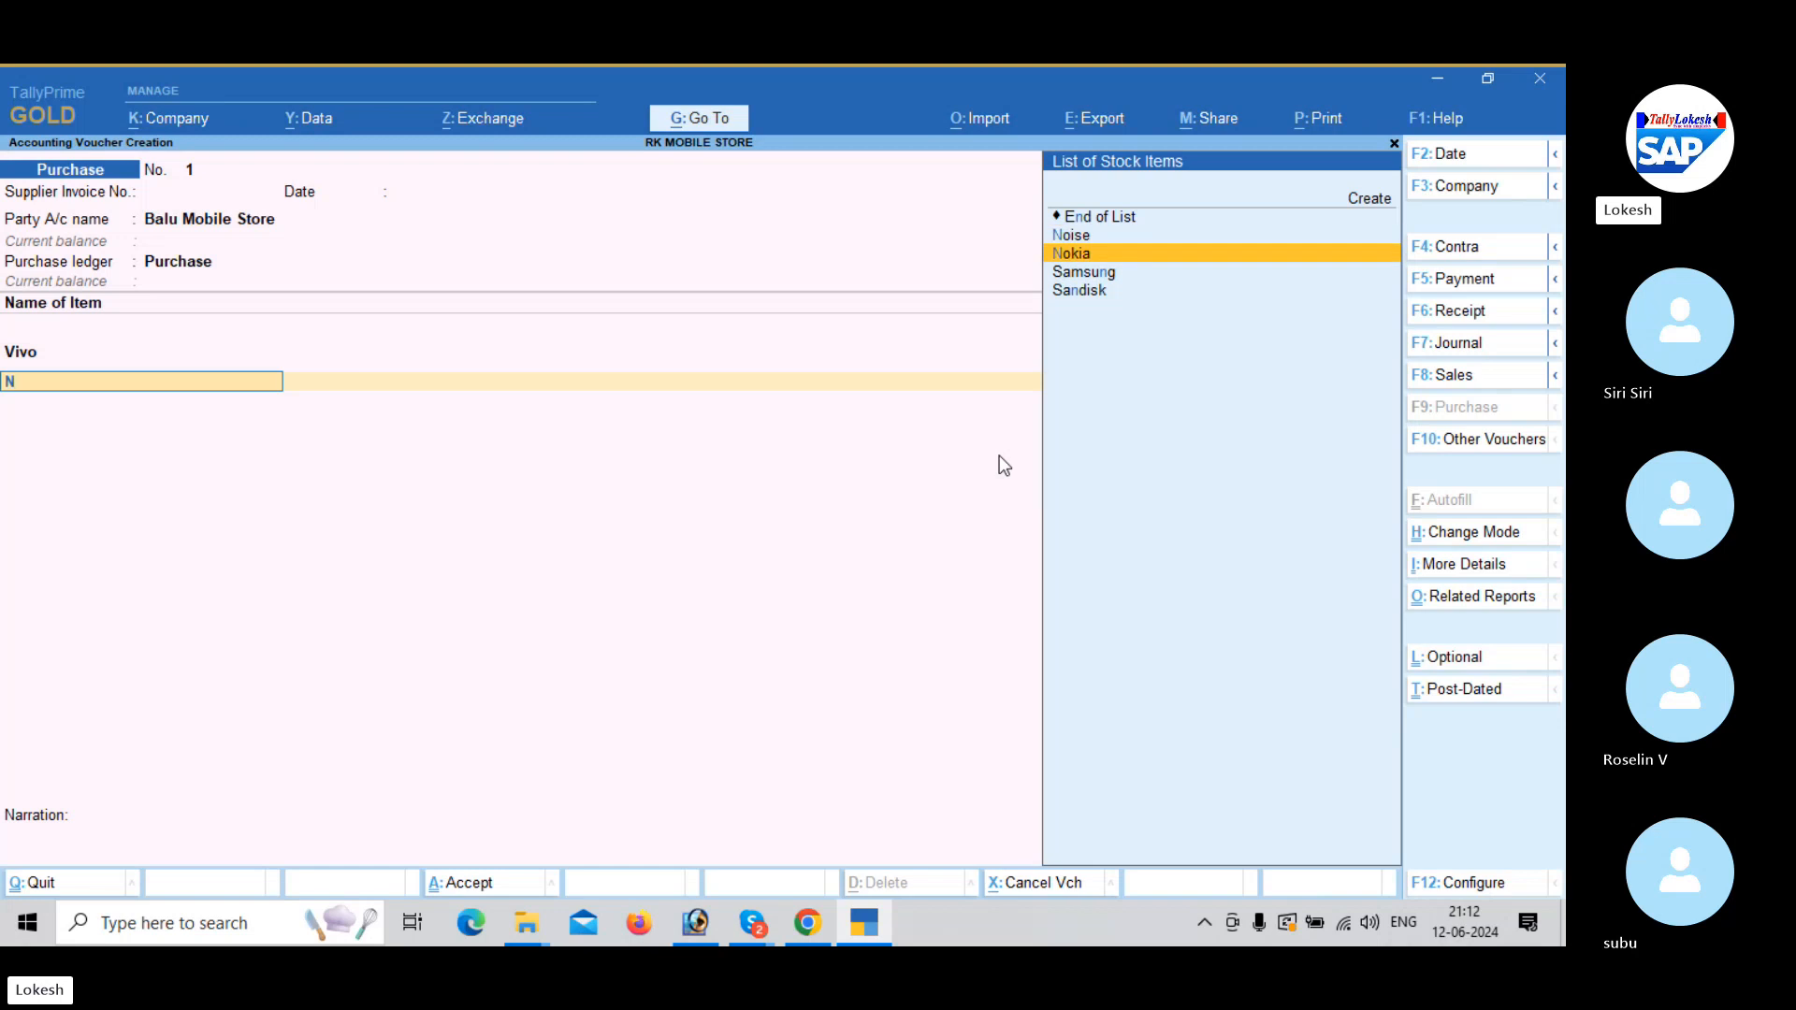
{"action": "key", "text": "Return"}
{"action": "type", "text": "50"}
{"action": "key", "text": "Return"}
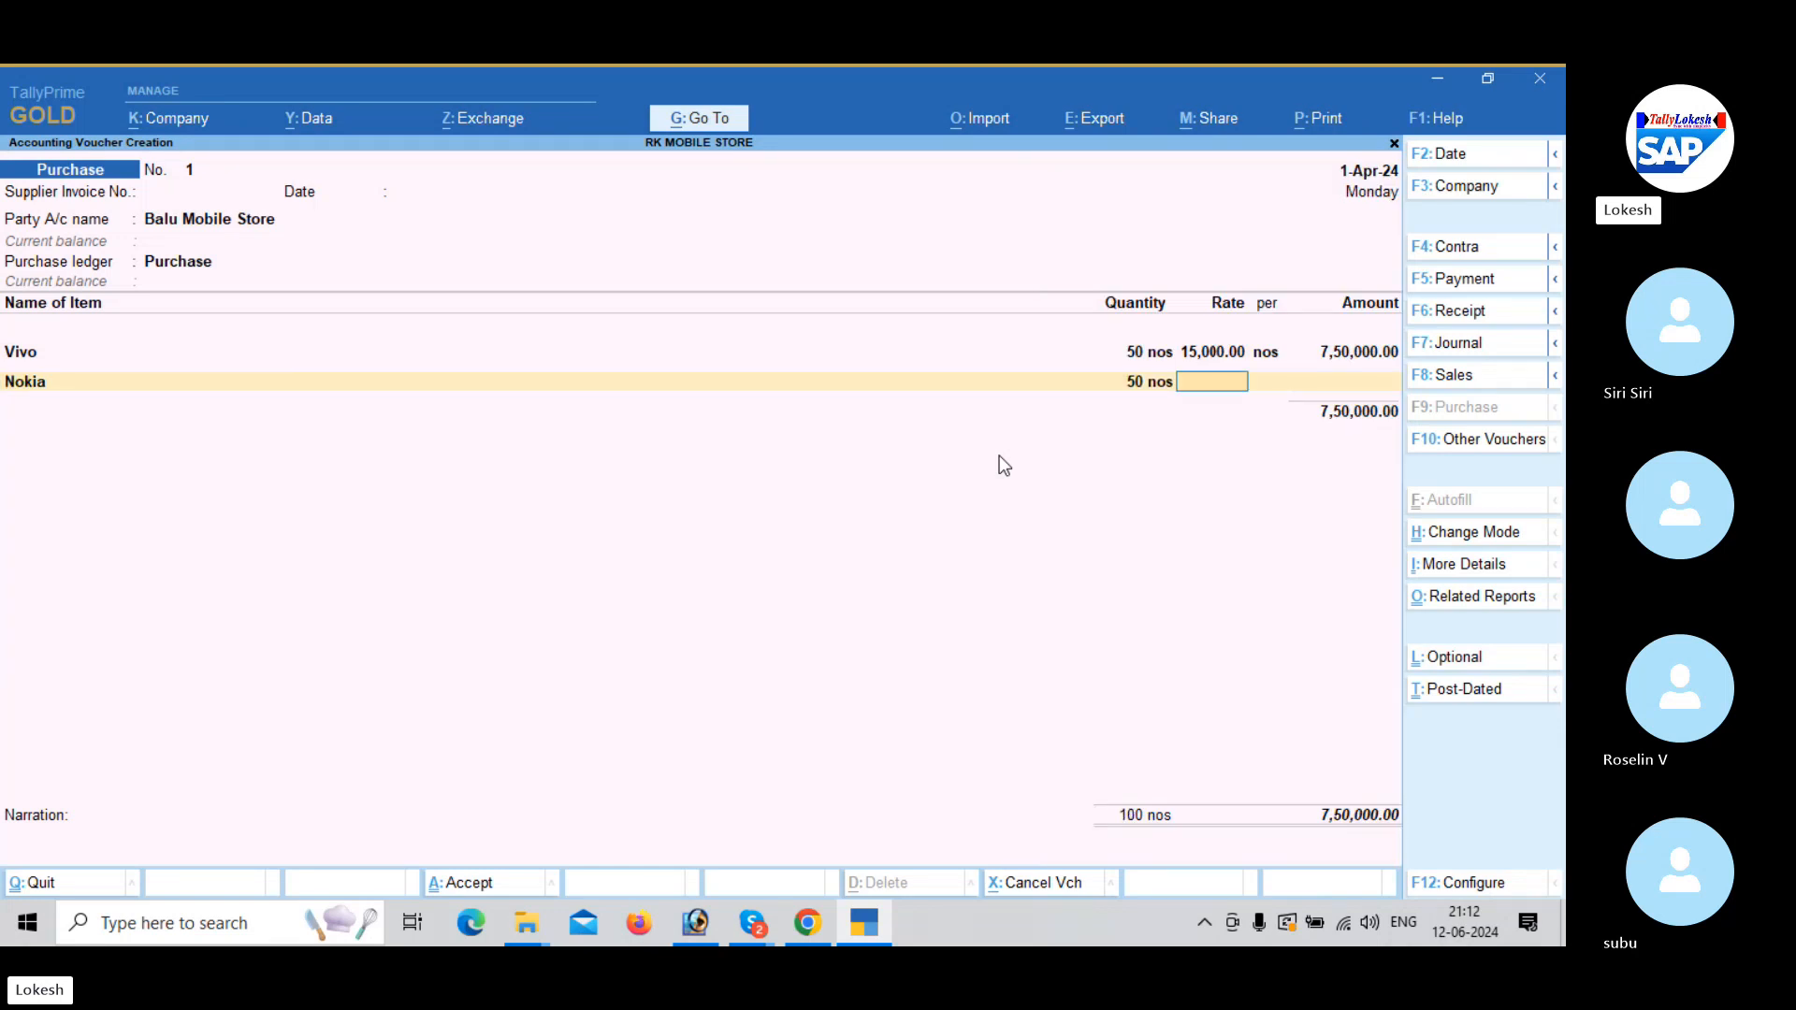
{"action": "type", "text": "20000"}
{"action": "key", "text": "Return"}
{"action": "key", "text": "Return"}
{"action": "key", "text": "Return"}
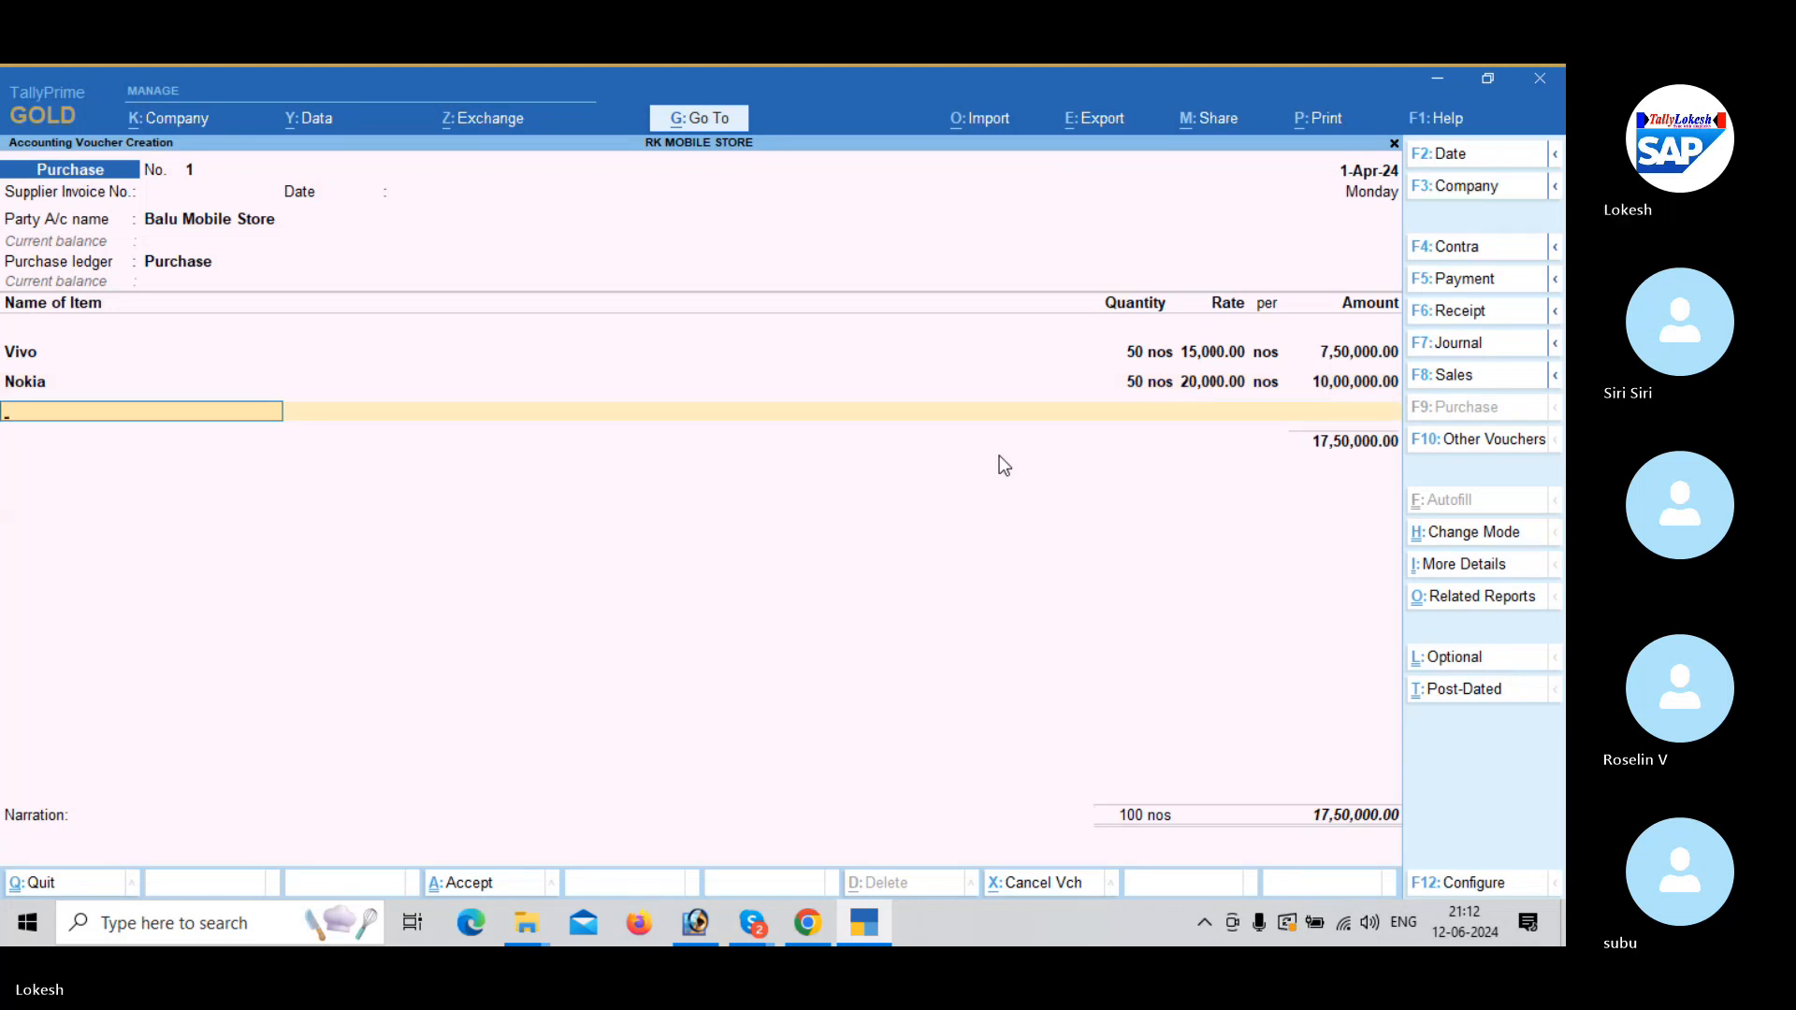
Add Oppo to the purchase voucher with a quantity of 50 nos at a rate of 25000.
{"action": "type", "text": "Oppo"}
{"action": "key", "text": "Return"}
{"action": "type", "text": "50"}
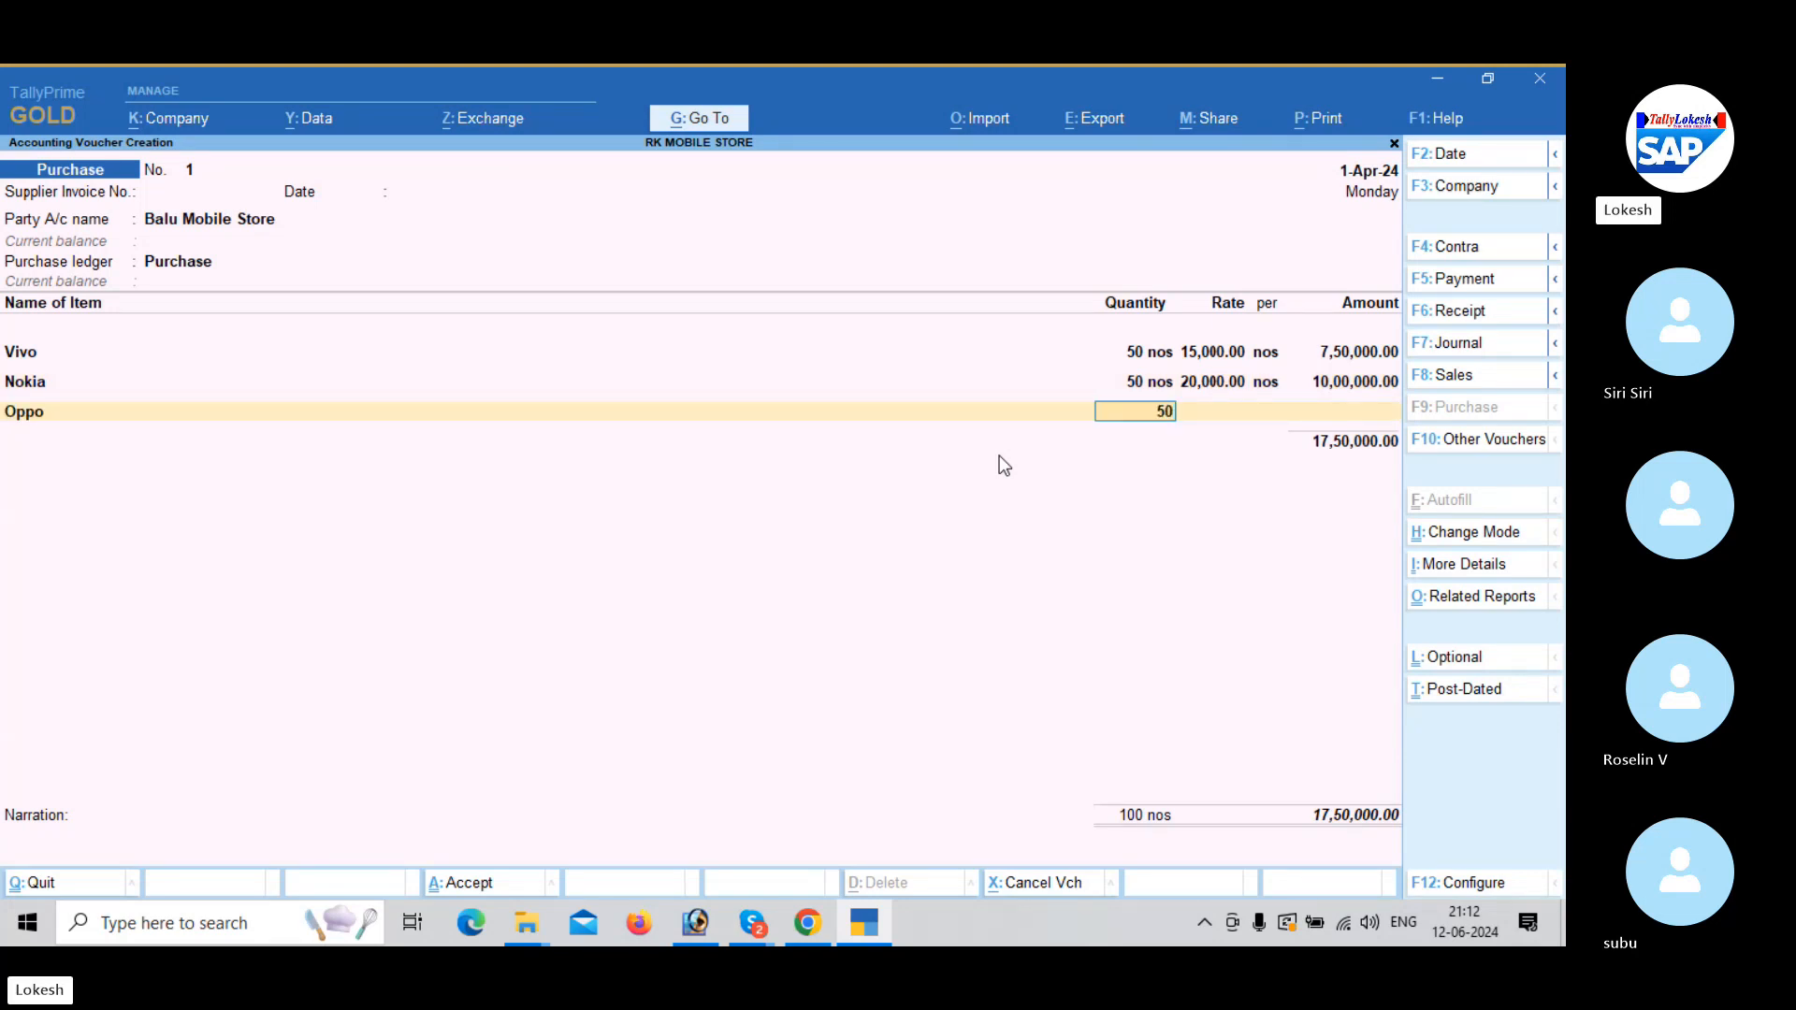
{"action": "key", "text": "Return"}
{"action": "type", "text": "25000"}
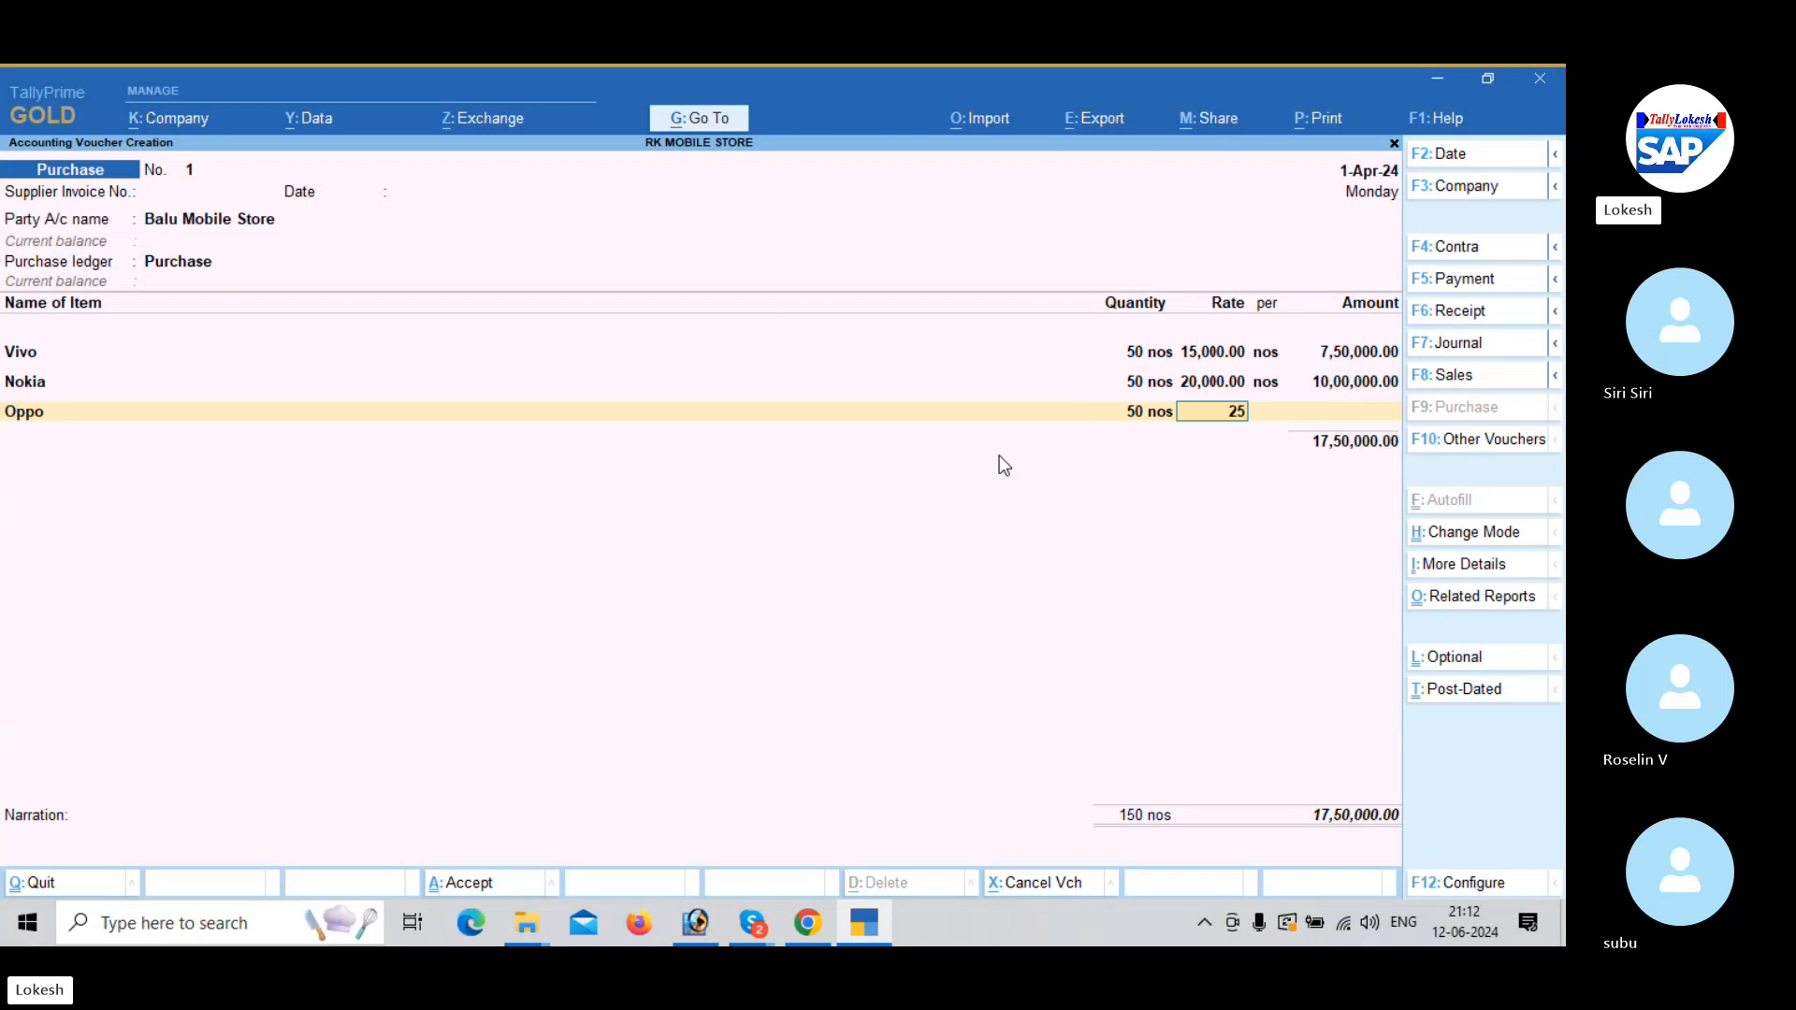
{"action": "key", "text": "Return"}
{"action": "key", "text": "Return"}
{"action": "key", "text": "Return"}
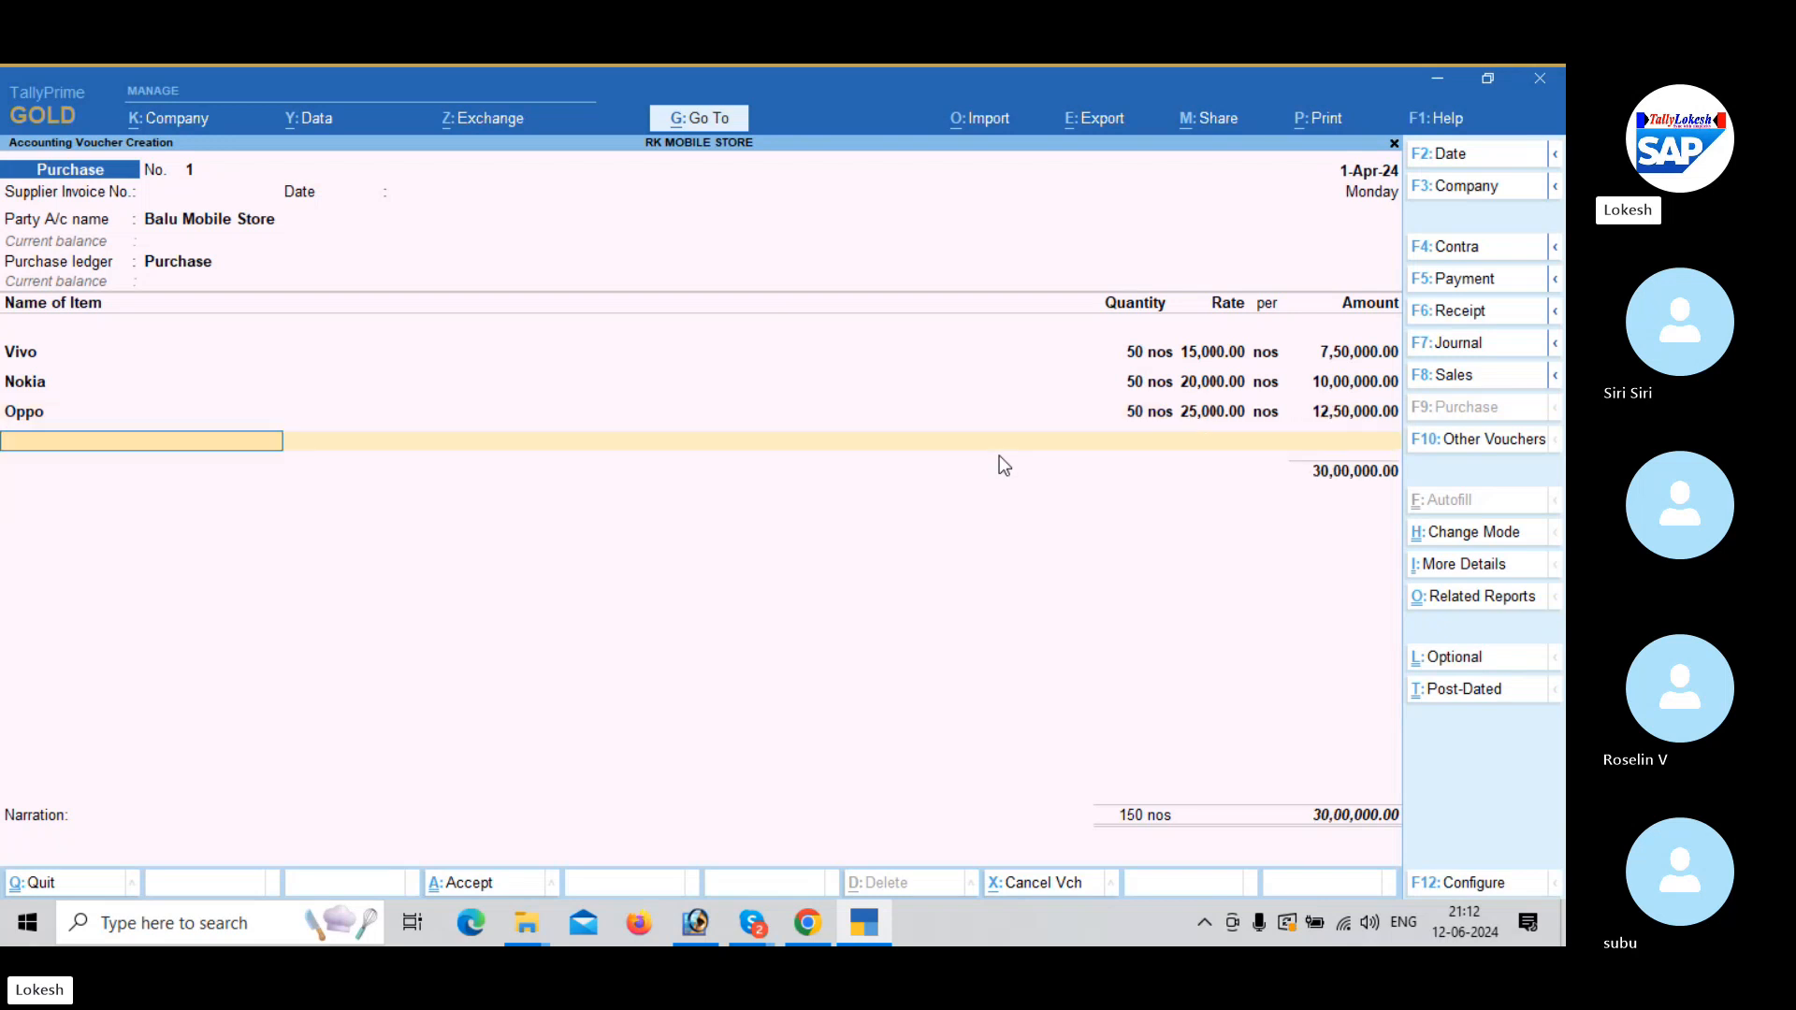
Add Boat to the purchase voucher with a quantity of 30 nos at a rate of 1500.
{"action": "type", "text": "b"}
{"action": "key", "text": "Return"}
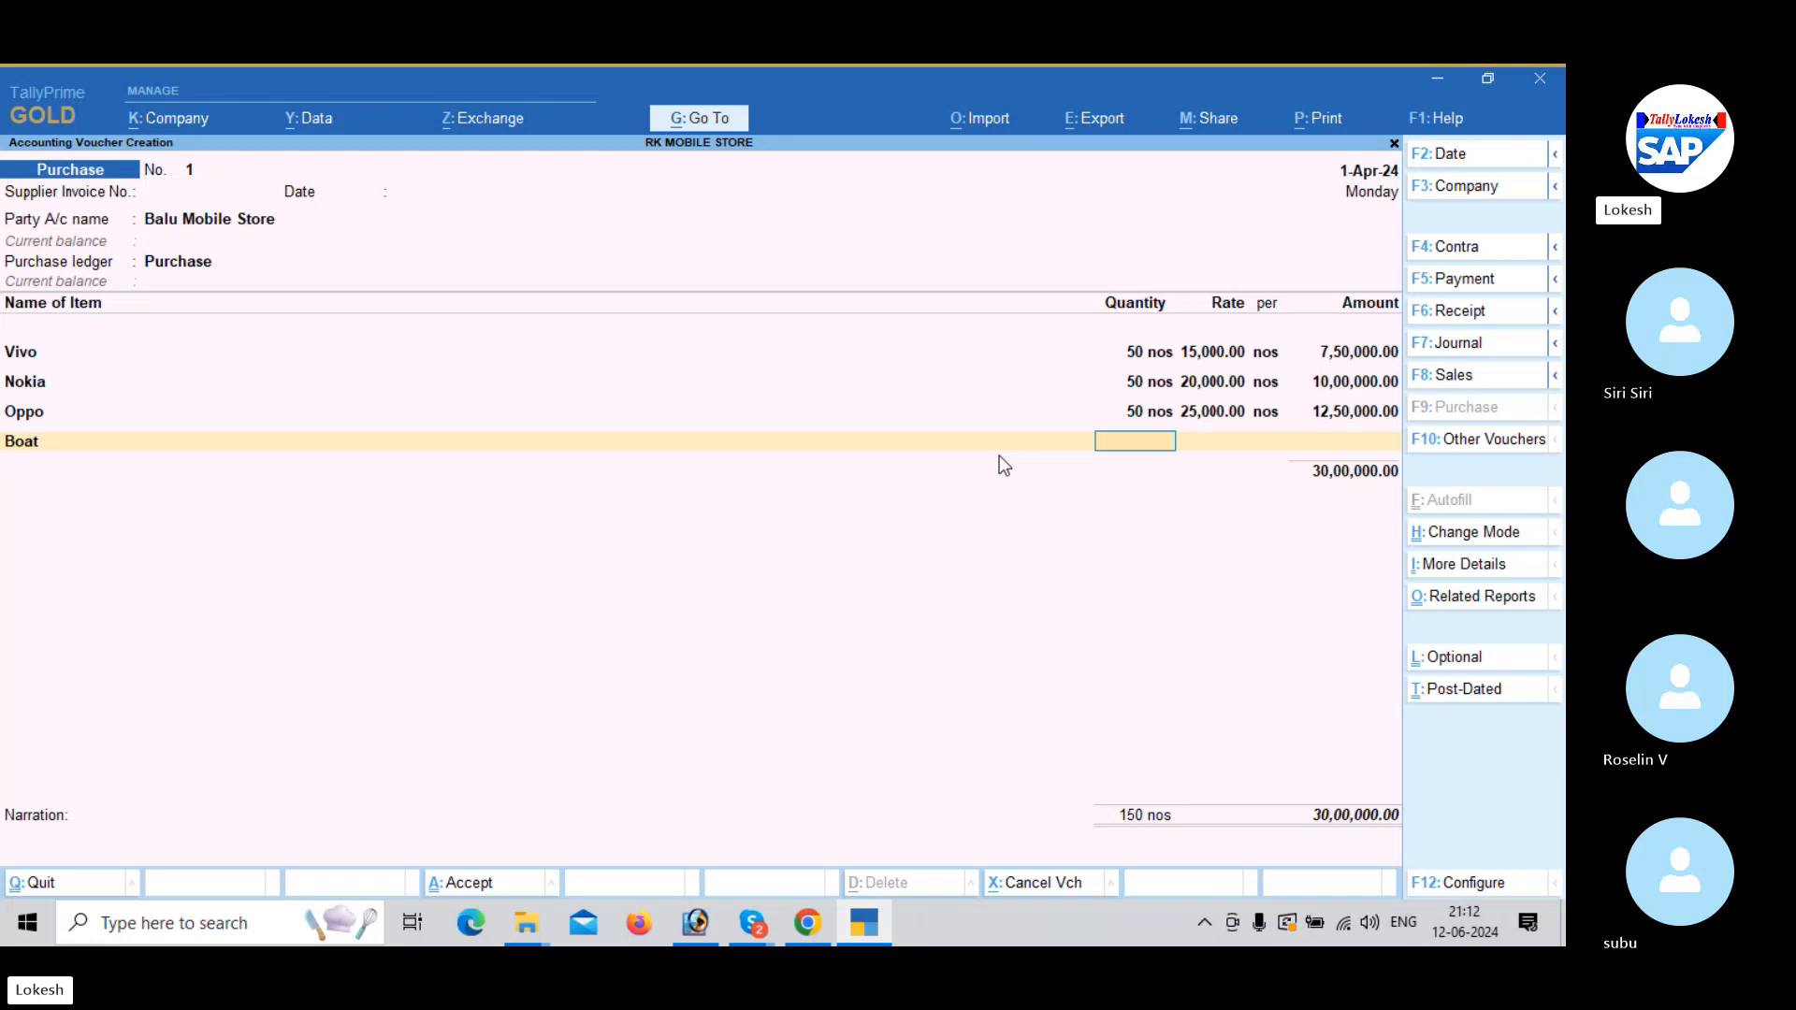
{"action": "type", "text": "30"}
{"action": "key", "text": "Return"}
{"action": "type", "text": "1500"}
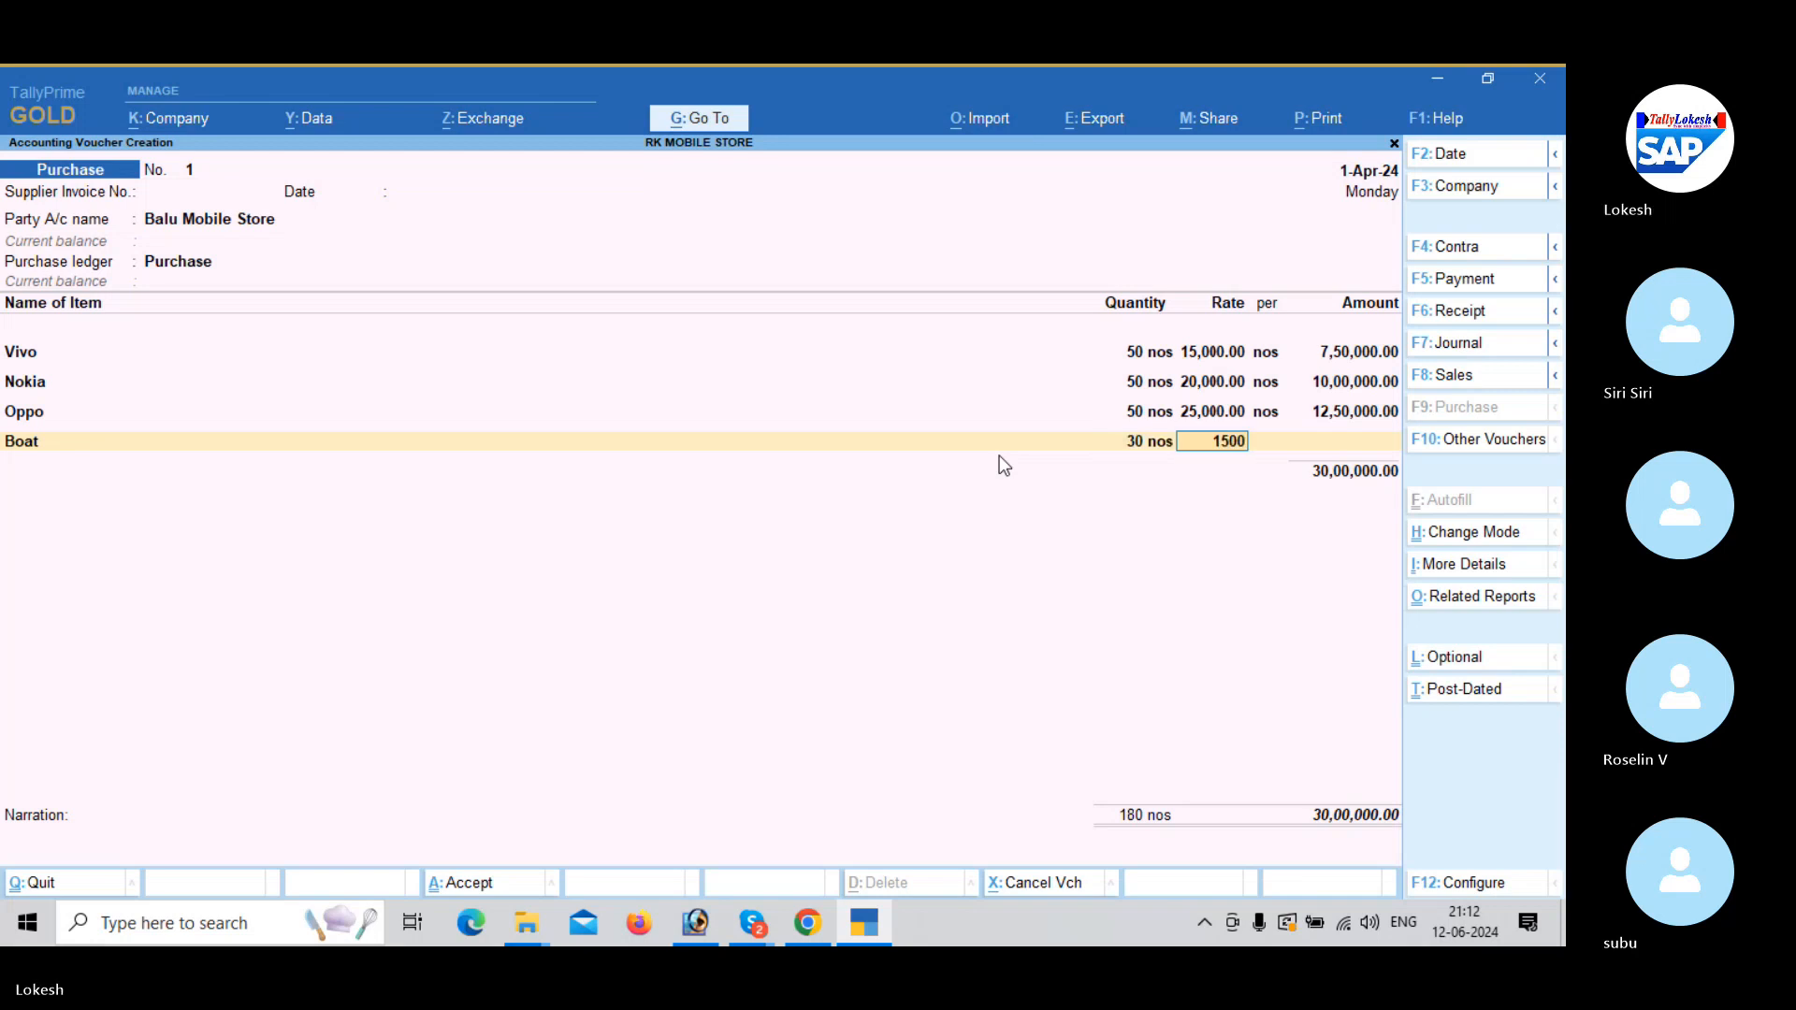
{"action": "key", "text": "Return"}
{"action": "key", "text": "Return"}
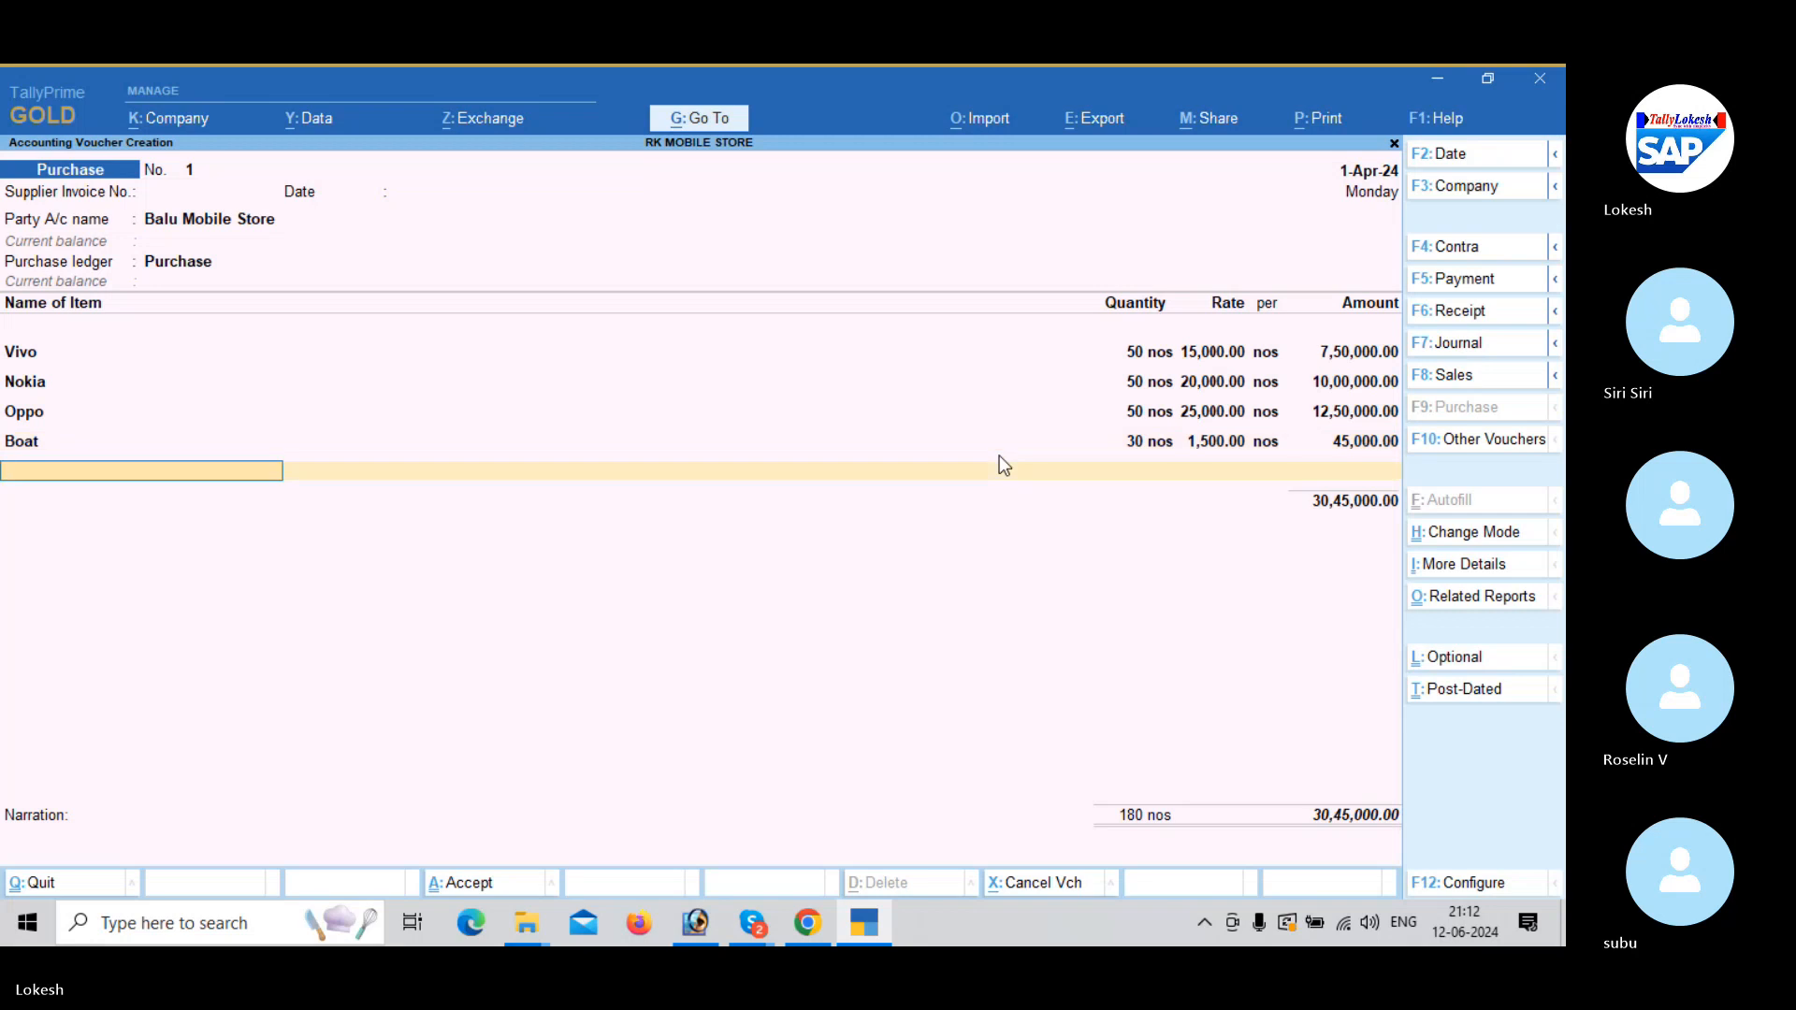
Add Jbl to the purchase voucher with a quantity of 40 nos at a rate of 500.
{"action": "type", "text": "jbl"}
{"action": "key", "text": "Return"}
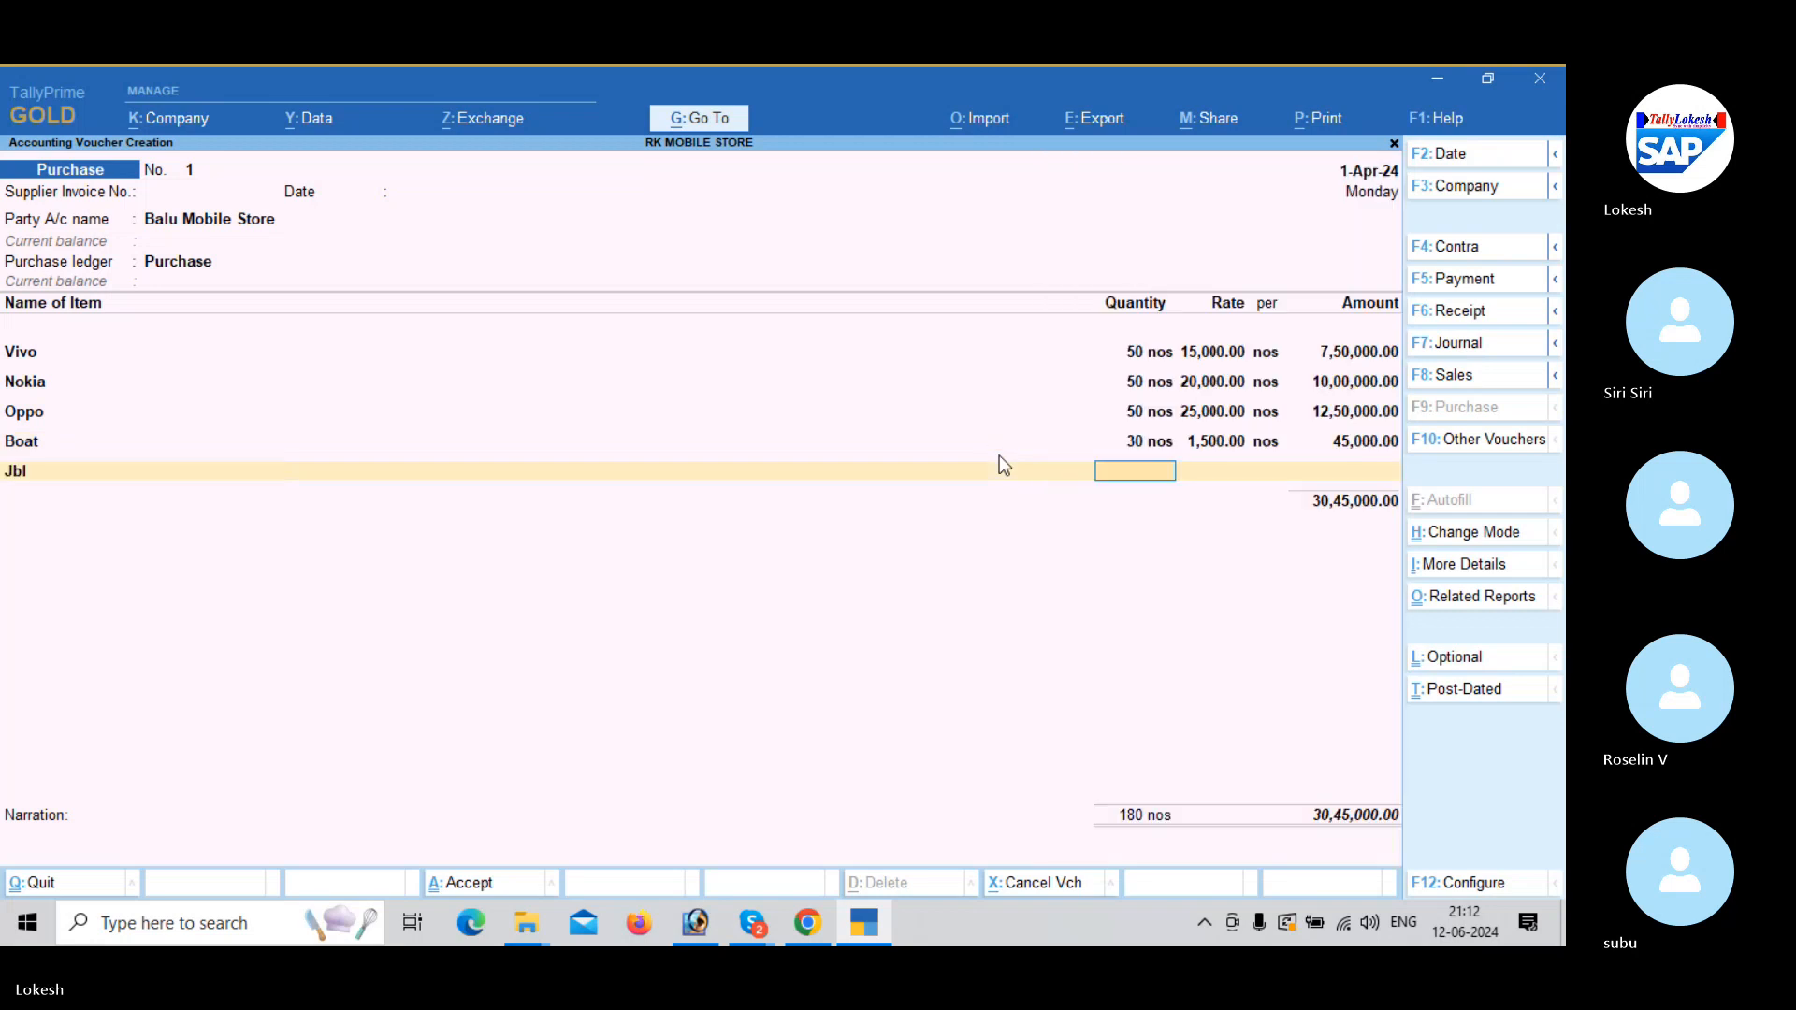
{"action": "type", "text": "40"}
{"action": "key", "text": "Return"}
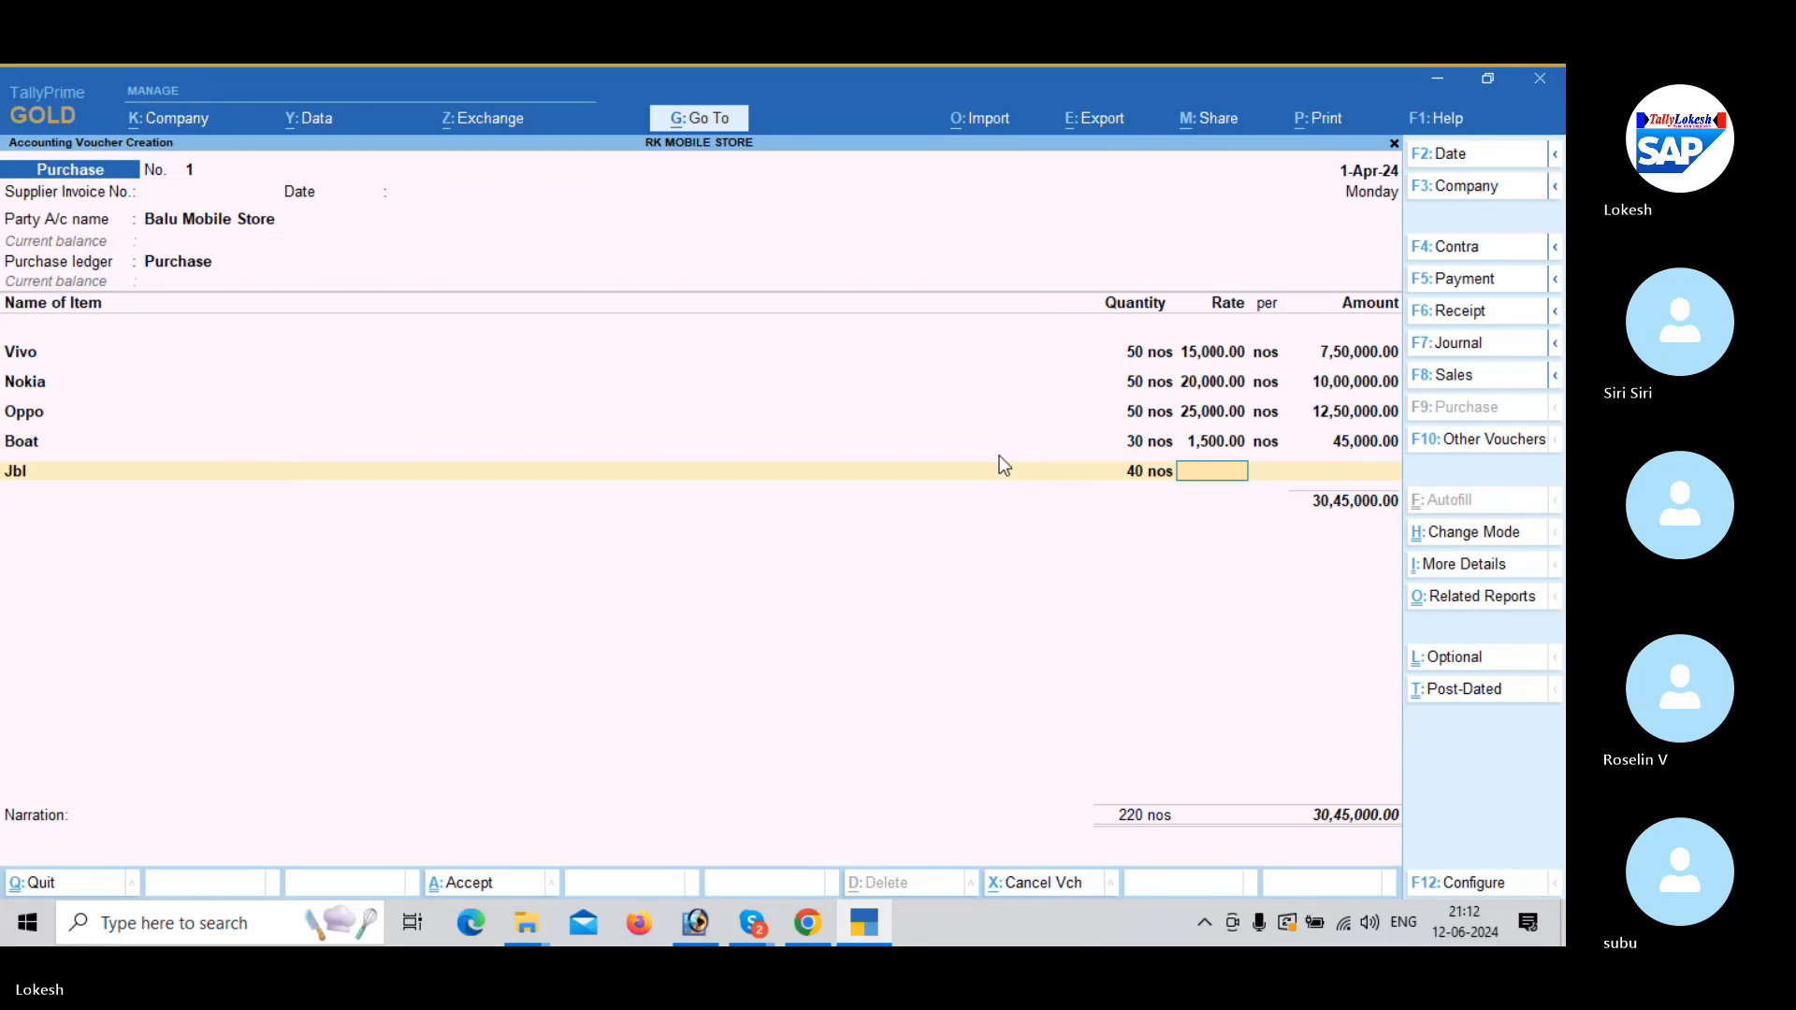
{"action": "type", "text": "500"}
{"action": "key", "text": "Return"}
{"action": "key", "text": "Return"}
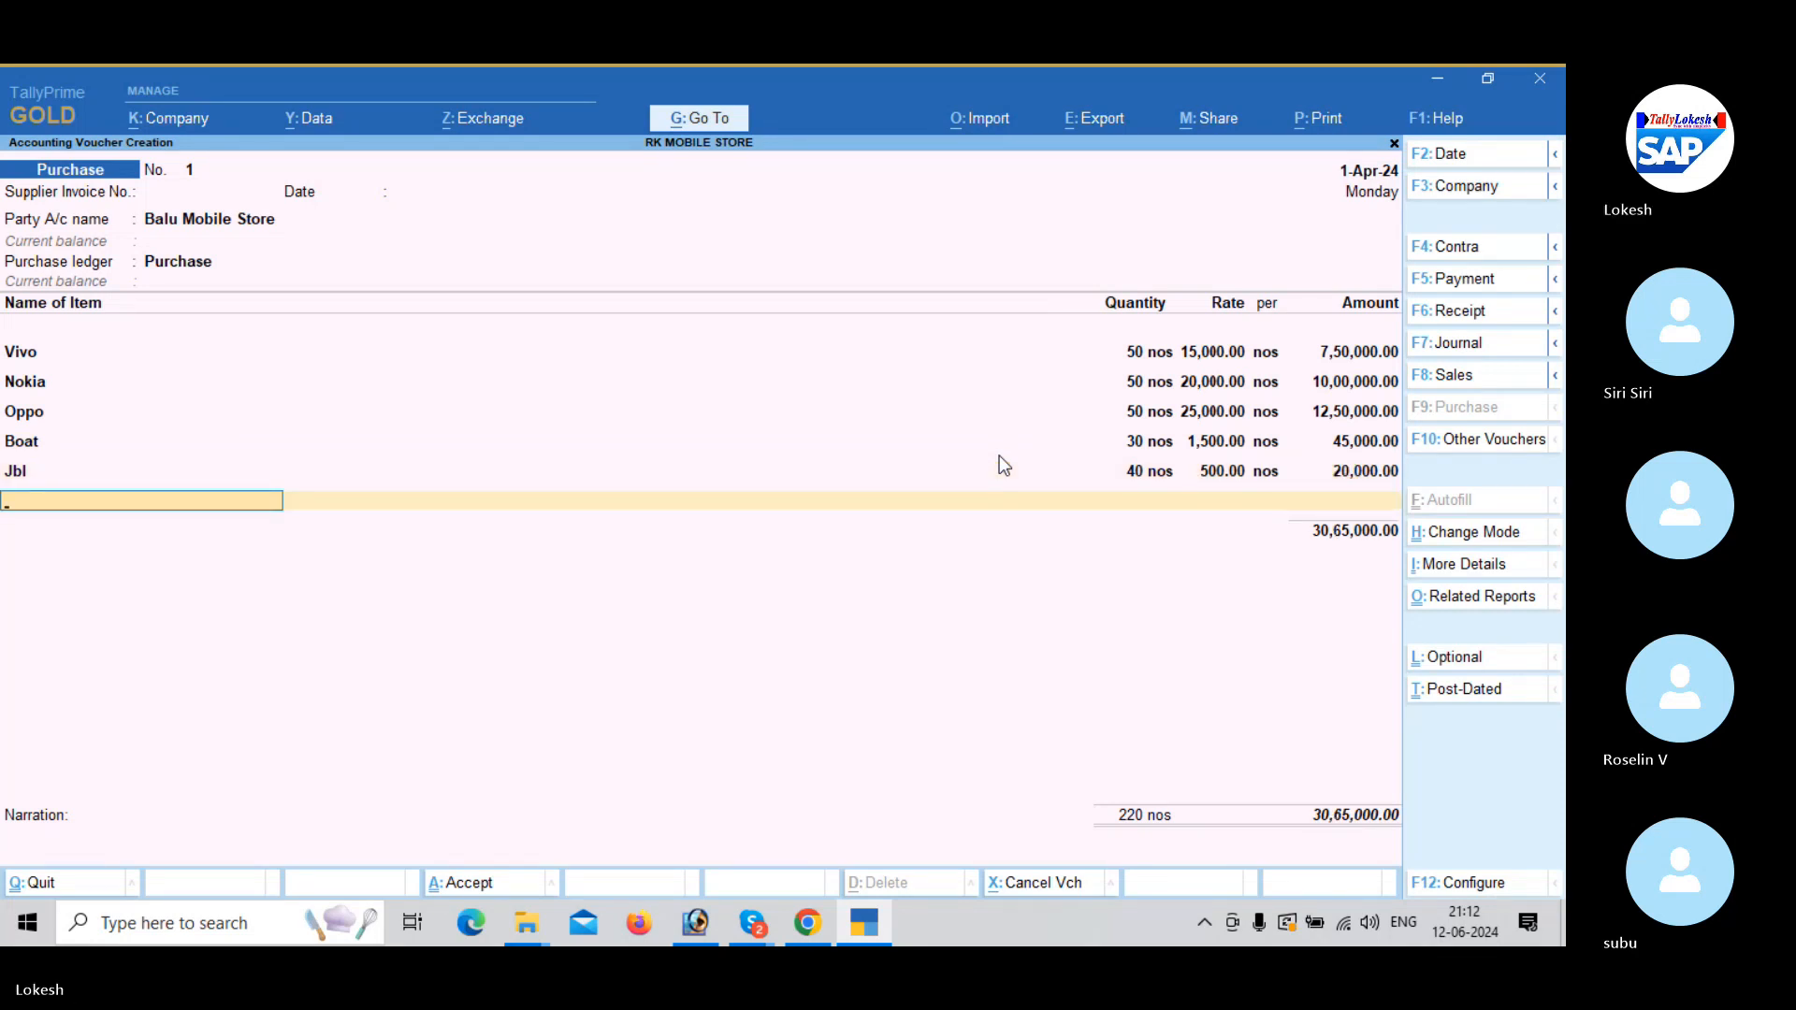
Add Noise to the purchase voucher with a quantity of 50 nos at a rate of 1000.
{"action": "type", "text": "N"}
{"action": "key", "text": "Return"}
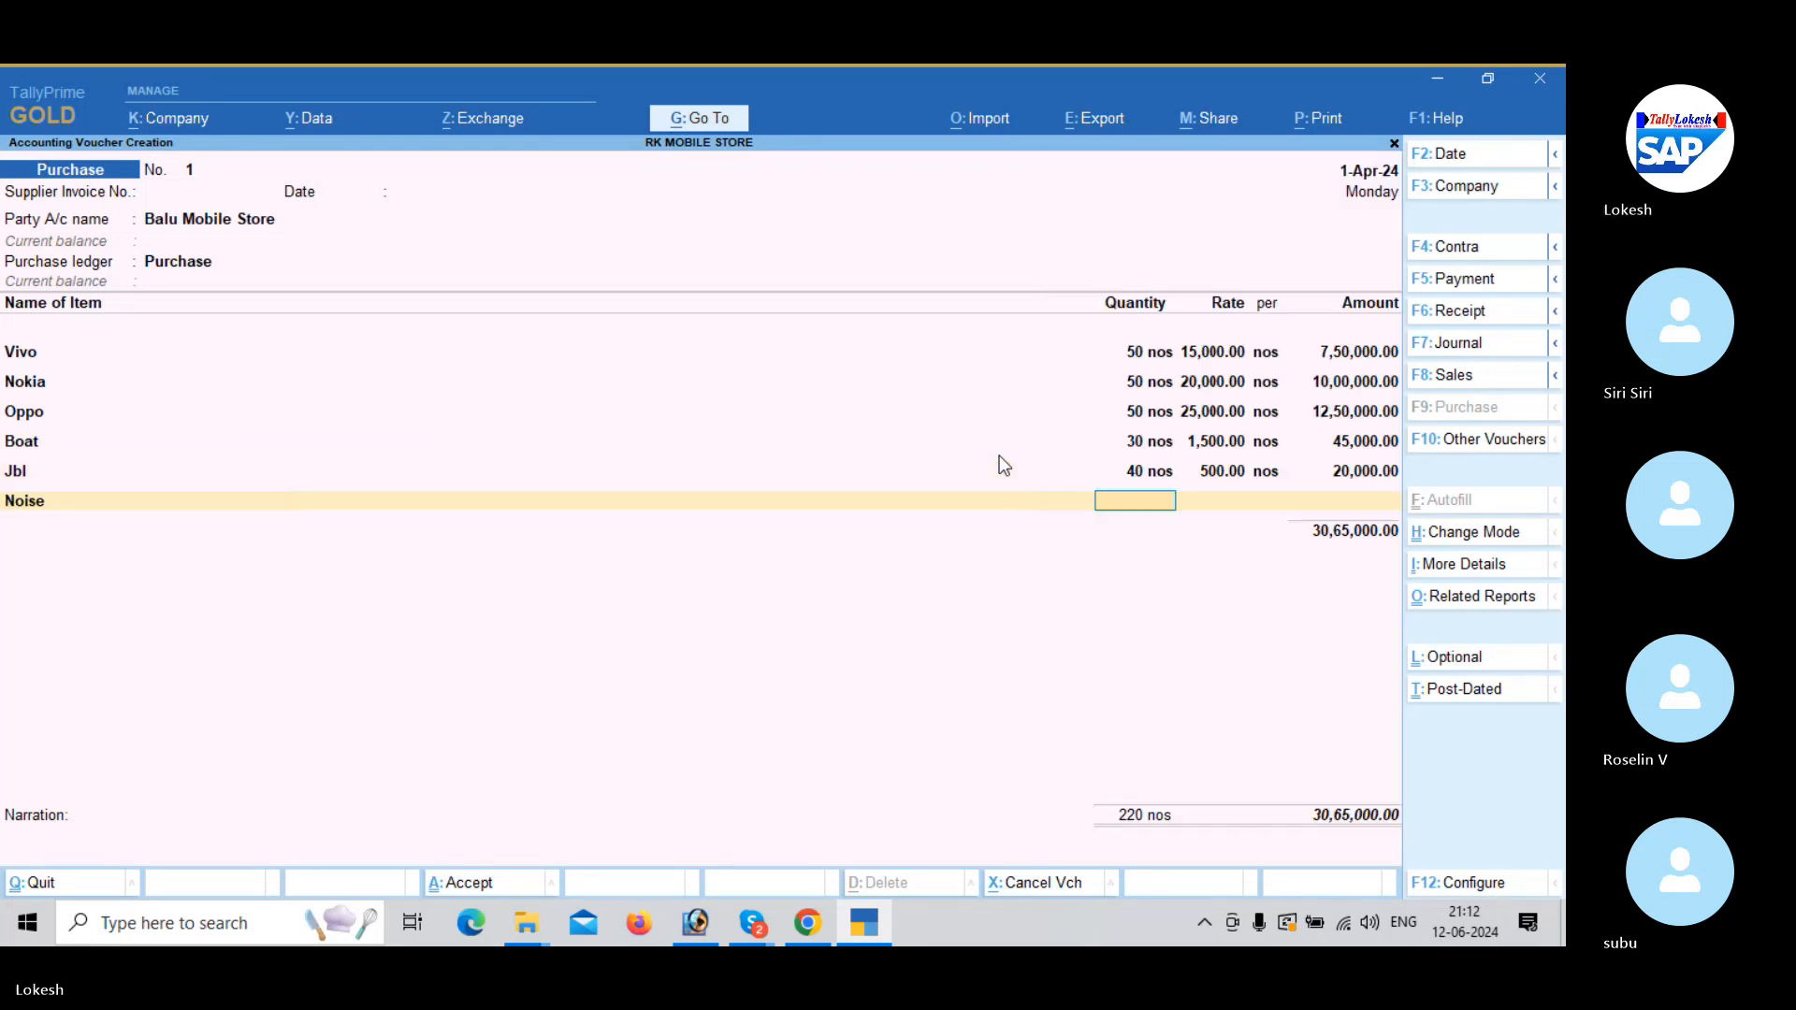
{"action": "type", "text": "50"}
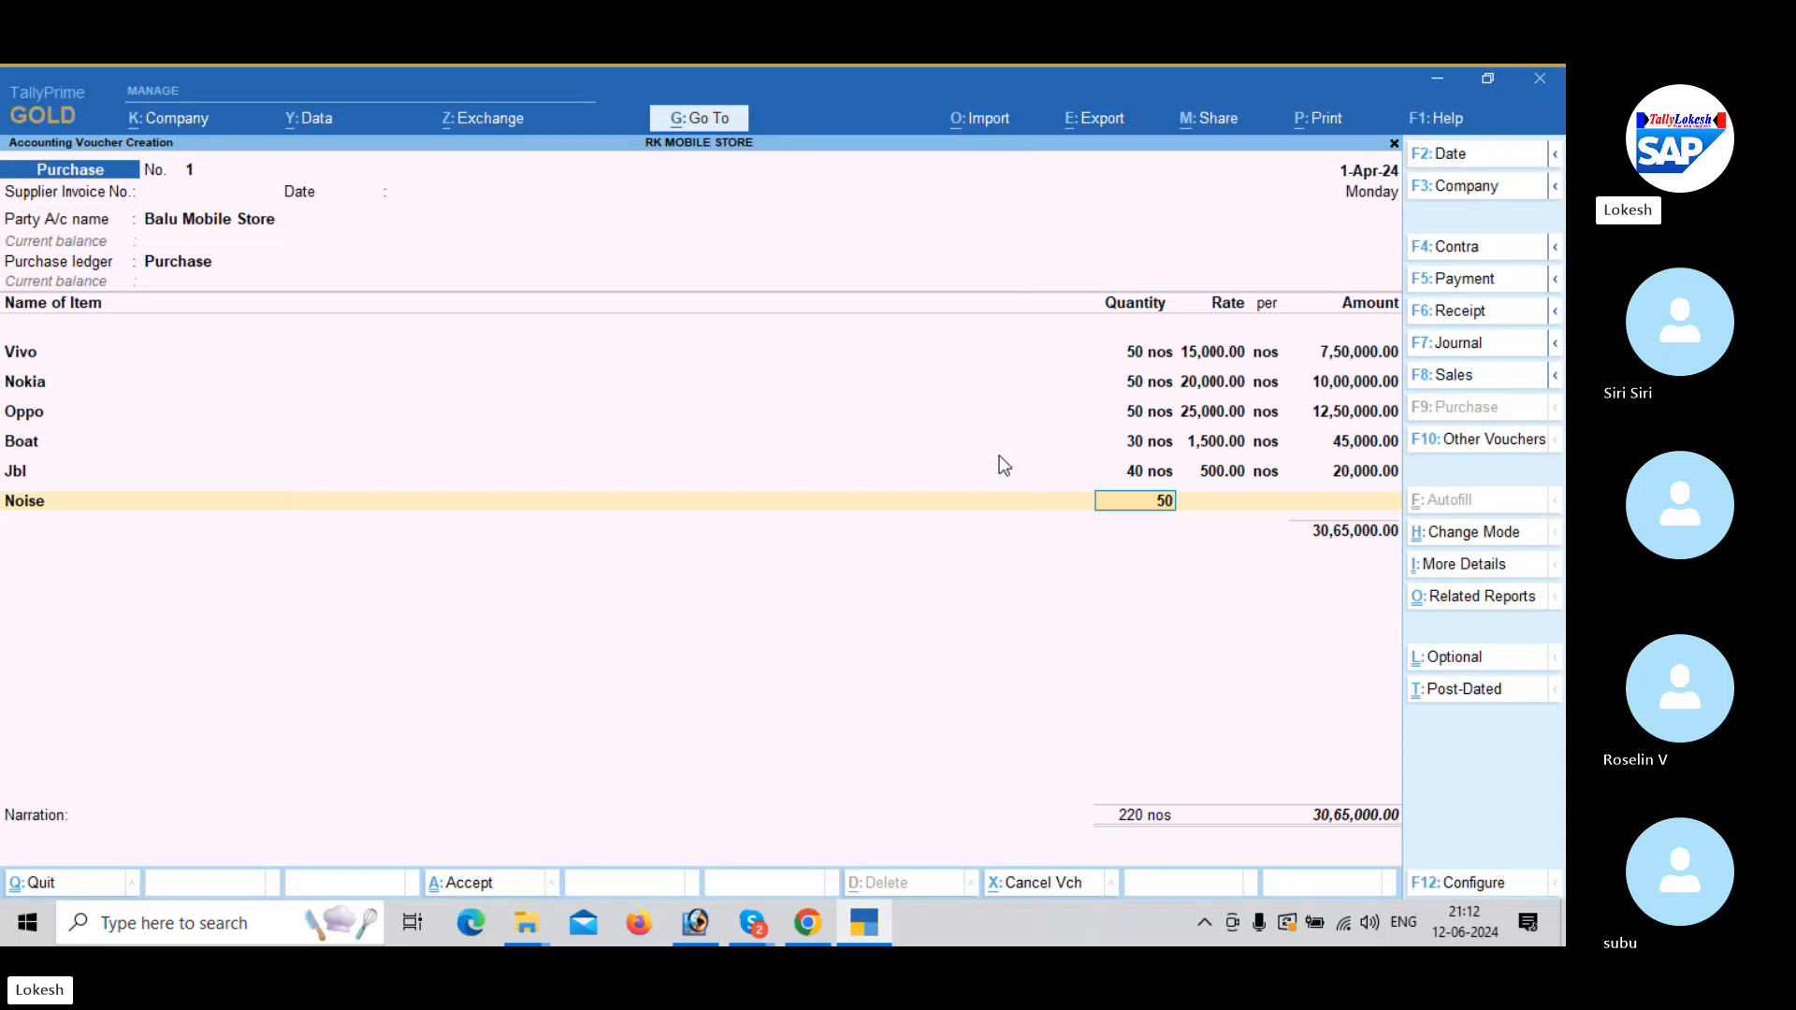
{"action": "key", "text": "Return"}
{"action": "type", "text": "1000"}
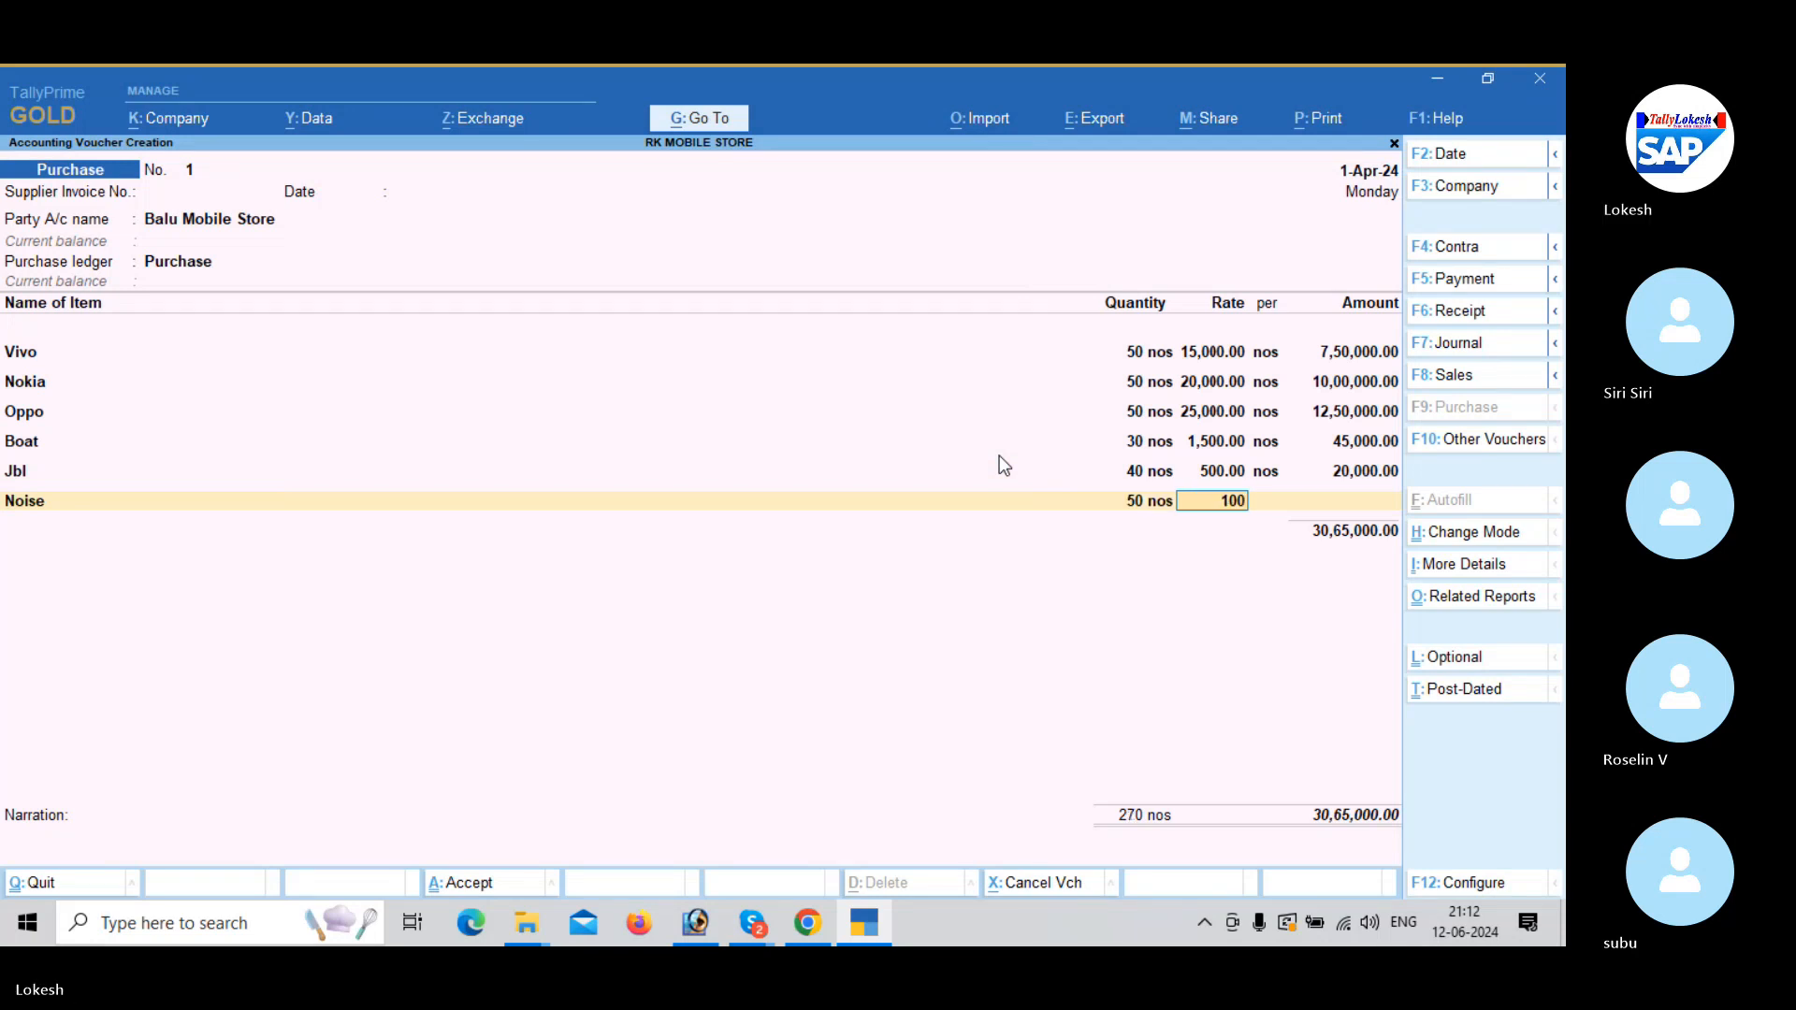
{"action": "key", "text": "Return"}
{"action": "key", "text": "Return"}
{"action": "key", "text": "Return"}
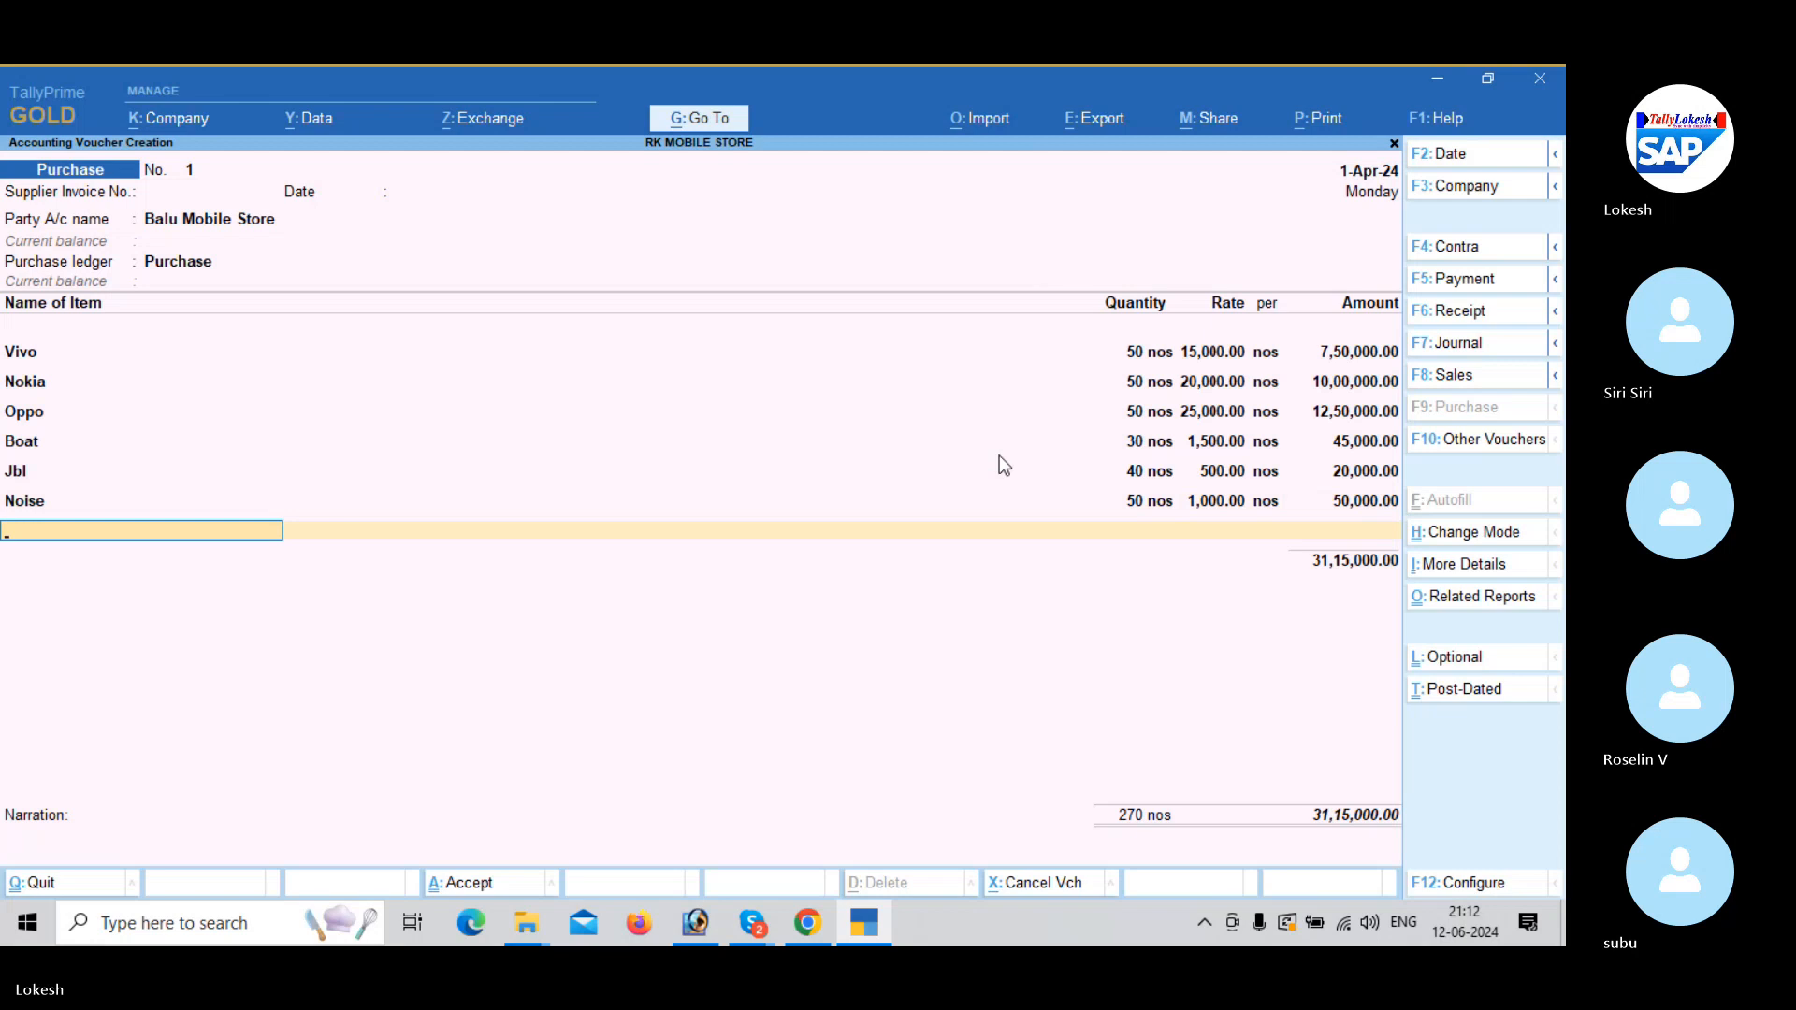
Add Hp to the purchase voucher with a quantity of 60 nos at a rate of 500.
{"action": "type", "text": "Hp"}
{"action": "key", "text": "Return"}
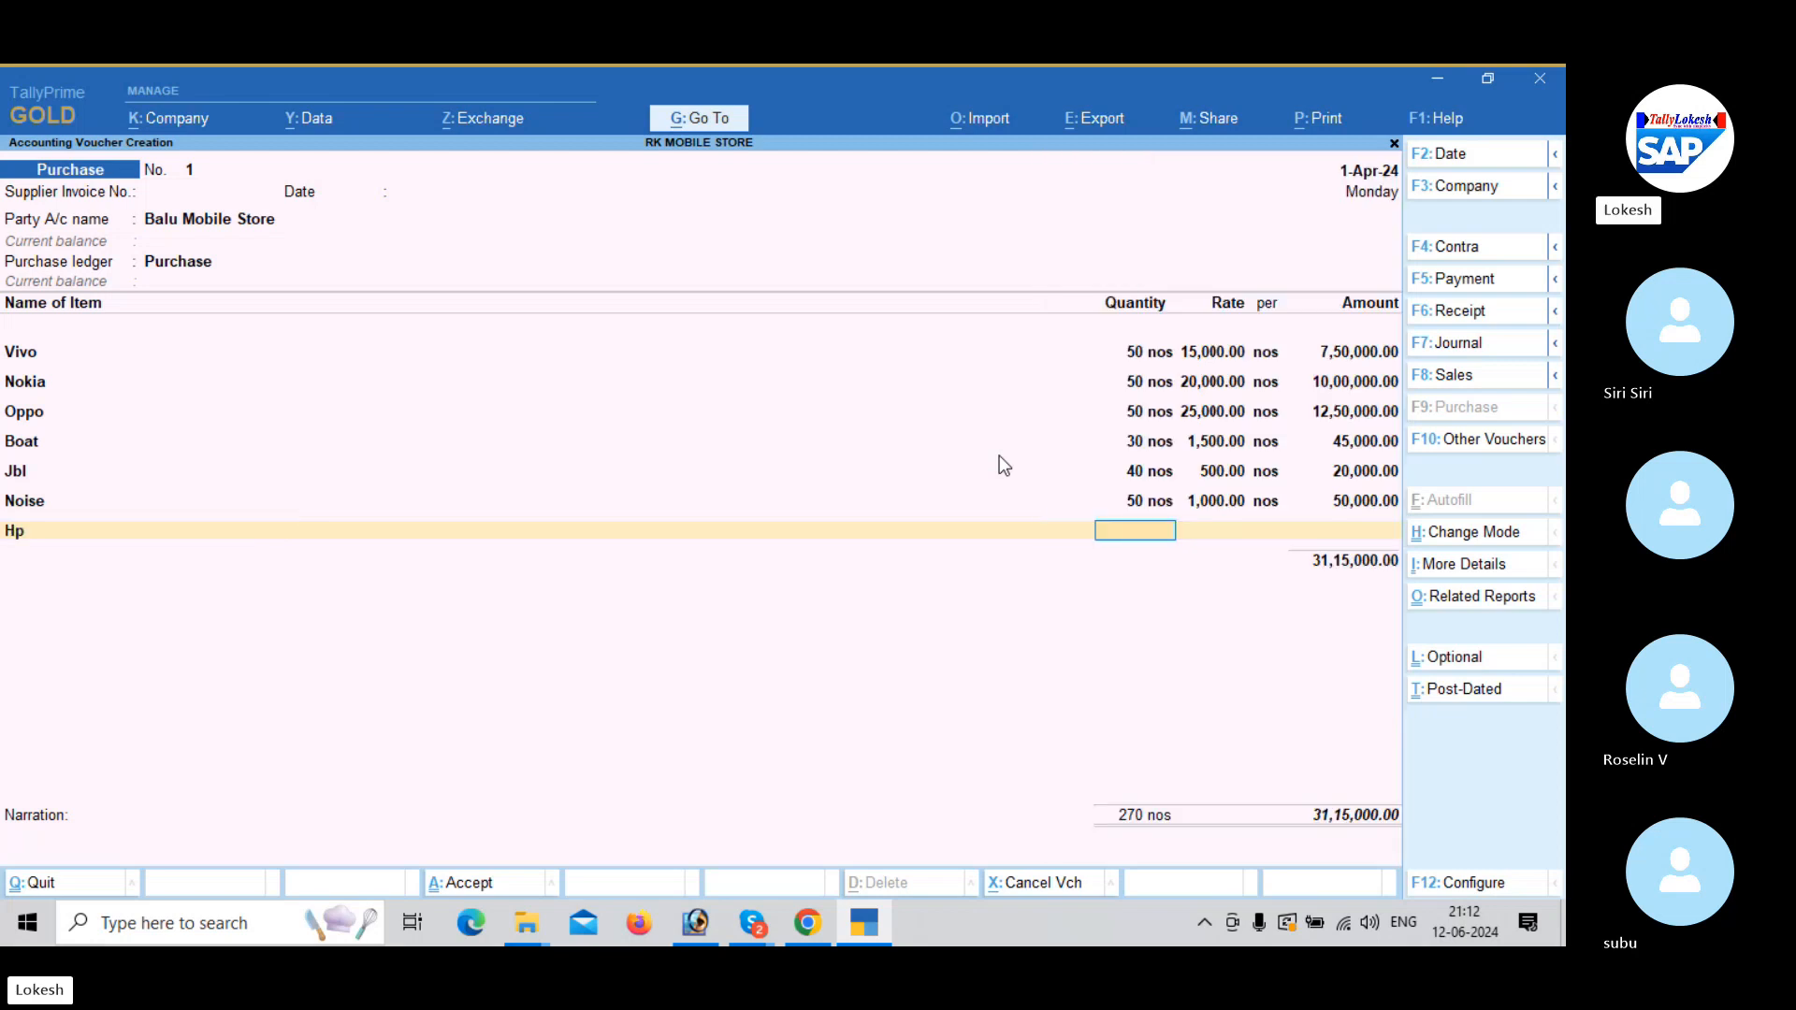
{"action": "type", "text": "60"}
{"action": "key", "text": "Return"}
{"action": "type", "text": "500"}
{"action": "key", "text": "Return"}
{"action": "key", "text": "Return"}
{"action": "key", "text": "Return"}
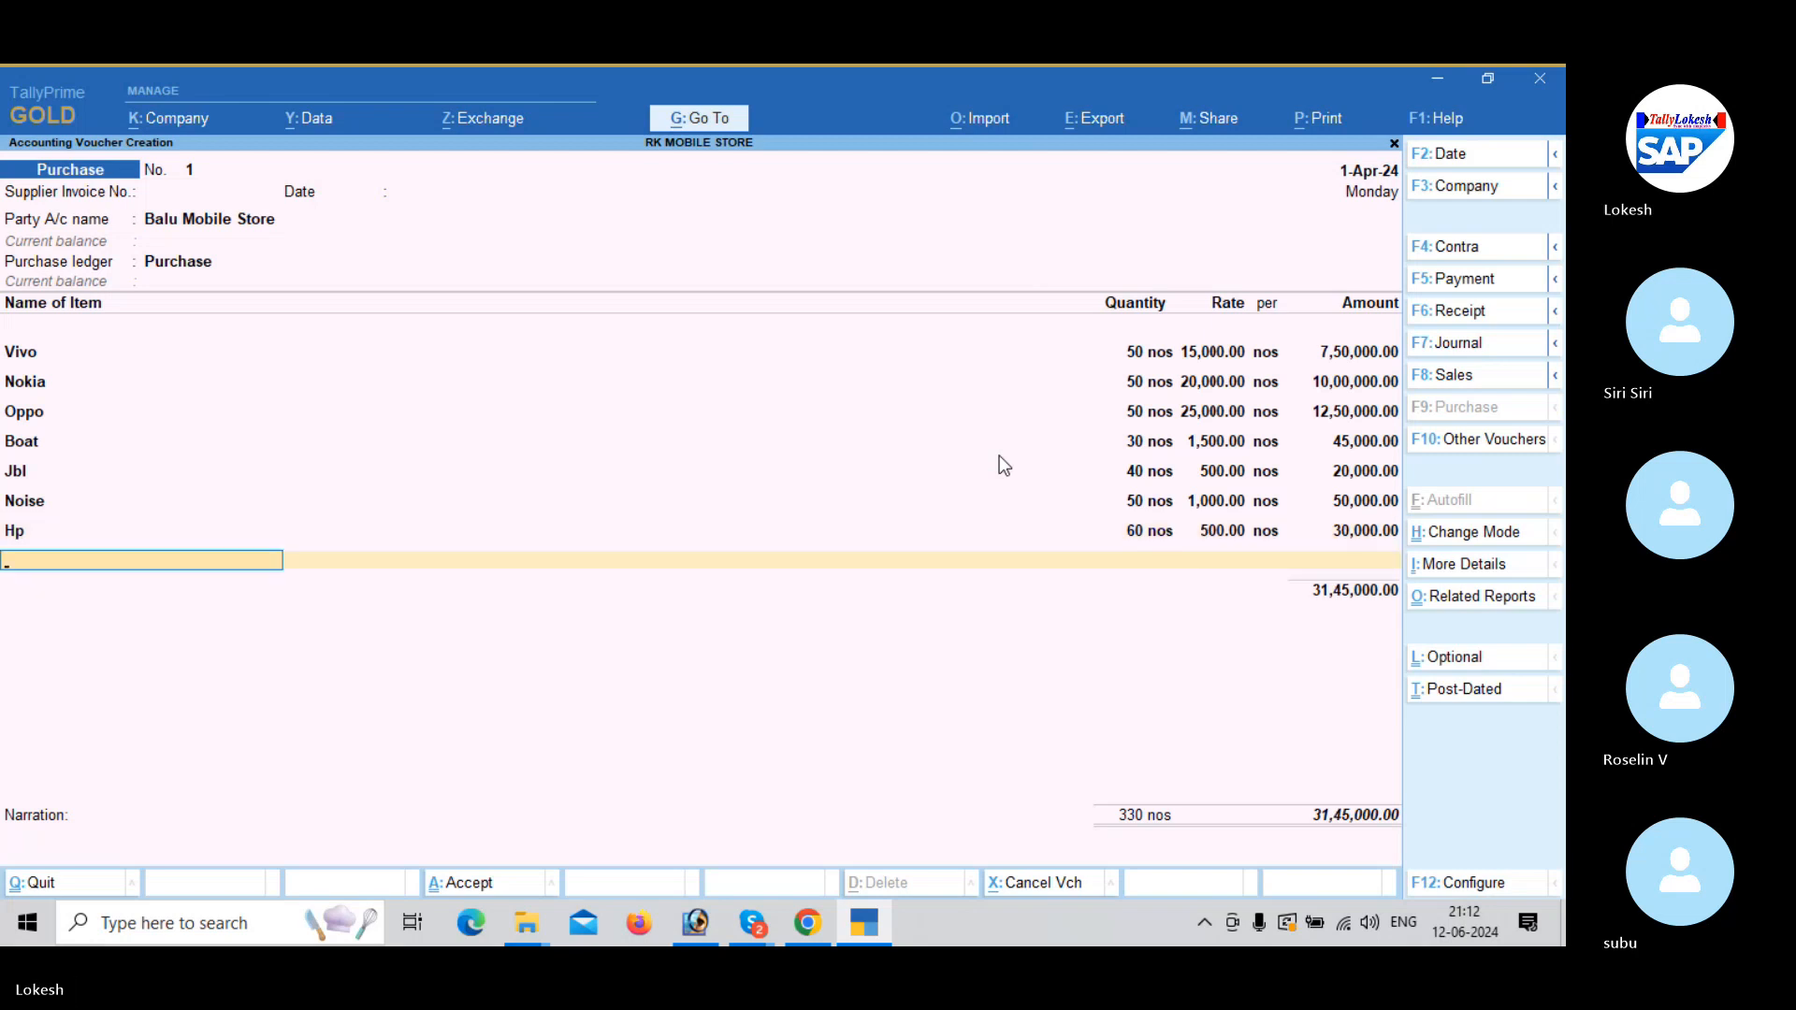
Add Sandisk to the purchase voucher with a quantity of 70 nos at a rate of 600.
{"action": "type", "text": "Sa"}
{"action": "key", "text": "Down"}
{"action": "key", "text": "Return"}
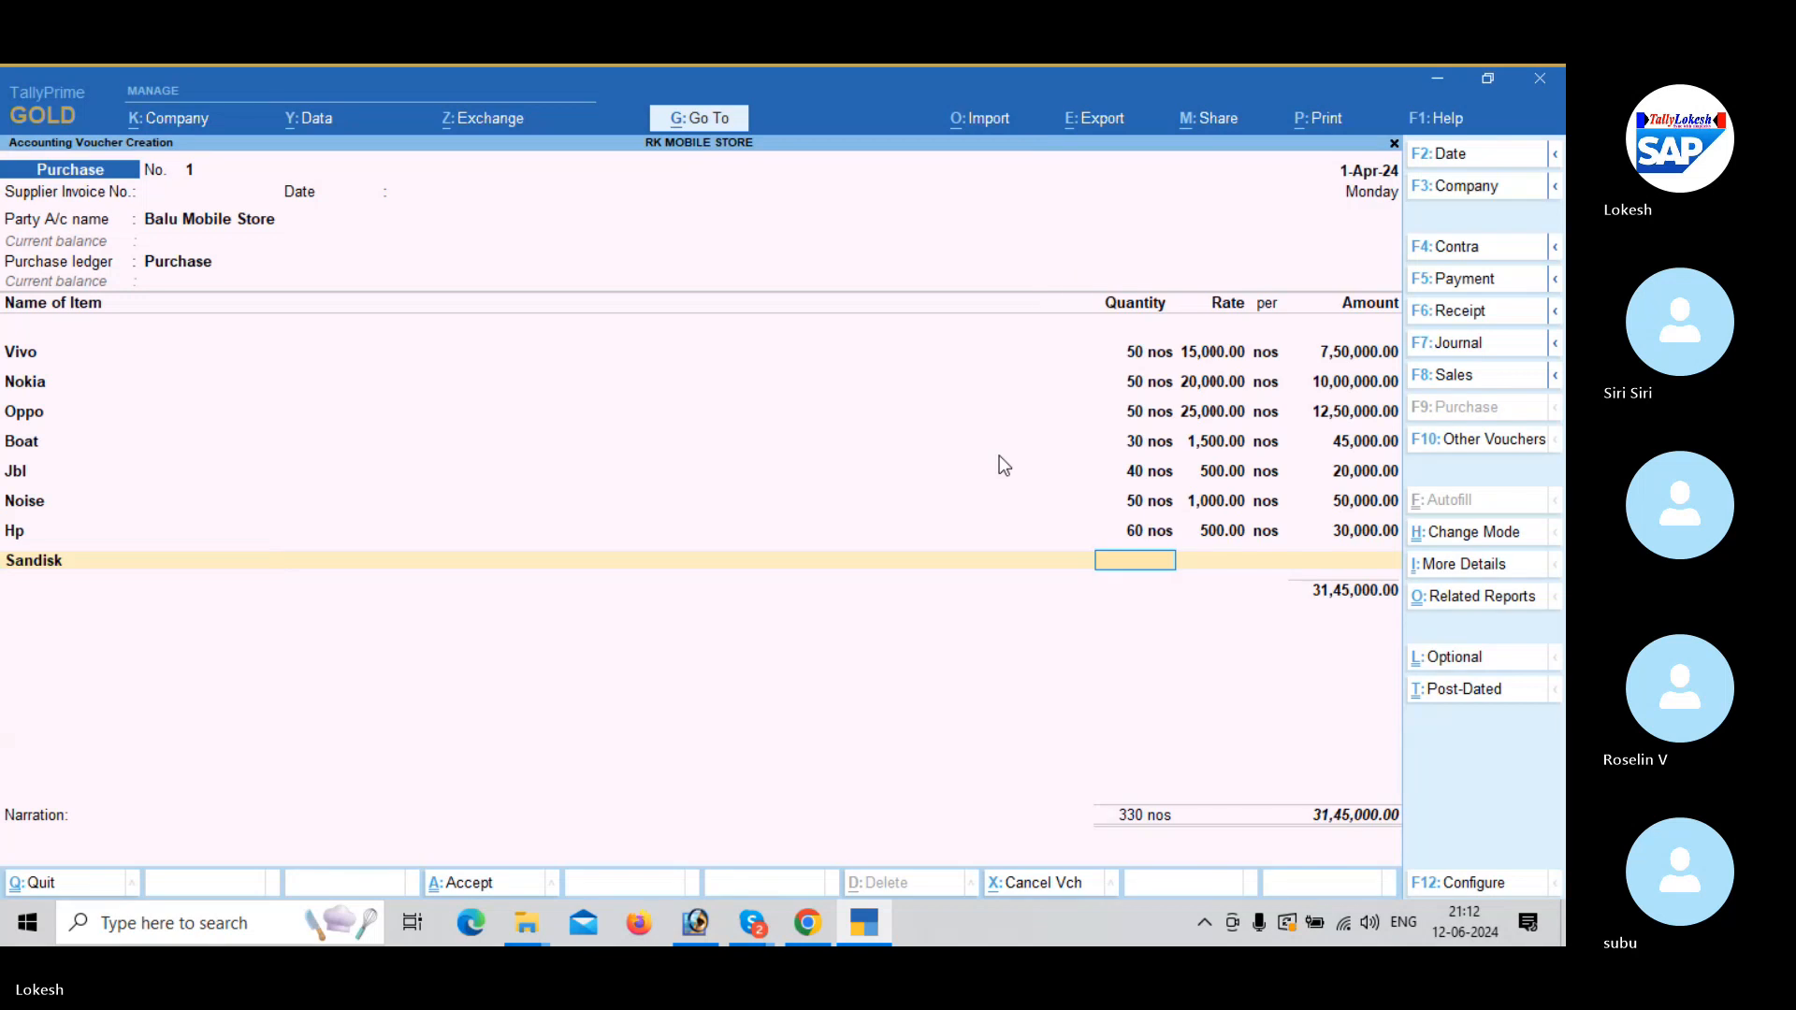
{"action": "type", "text": "70"}
{"action": "key", "text": "Return"}
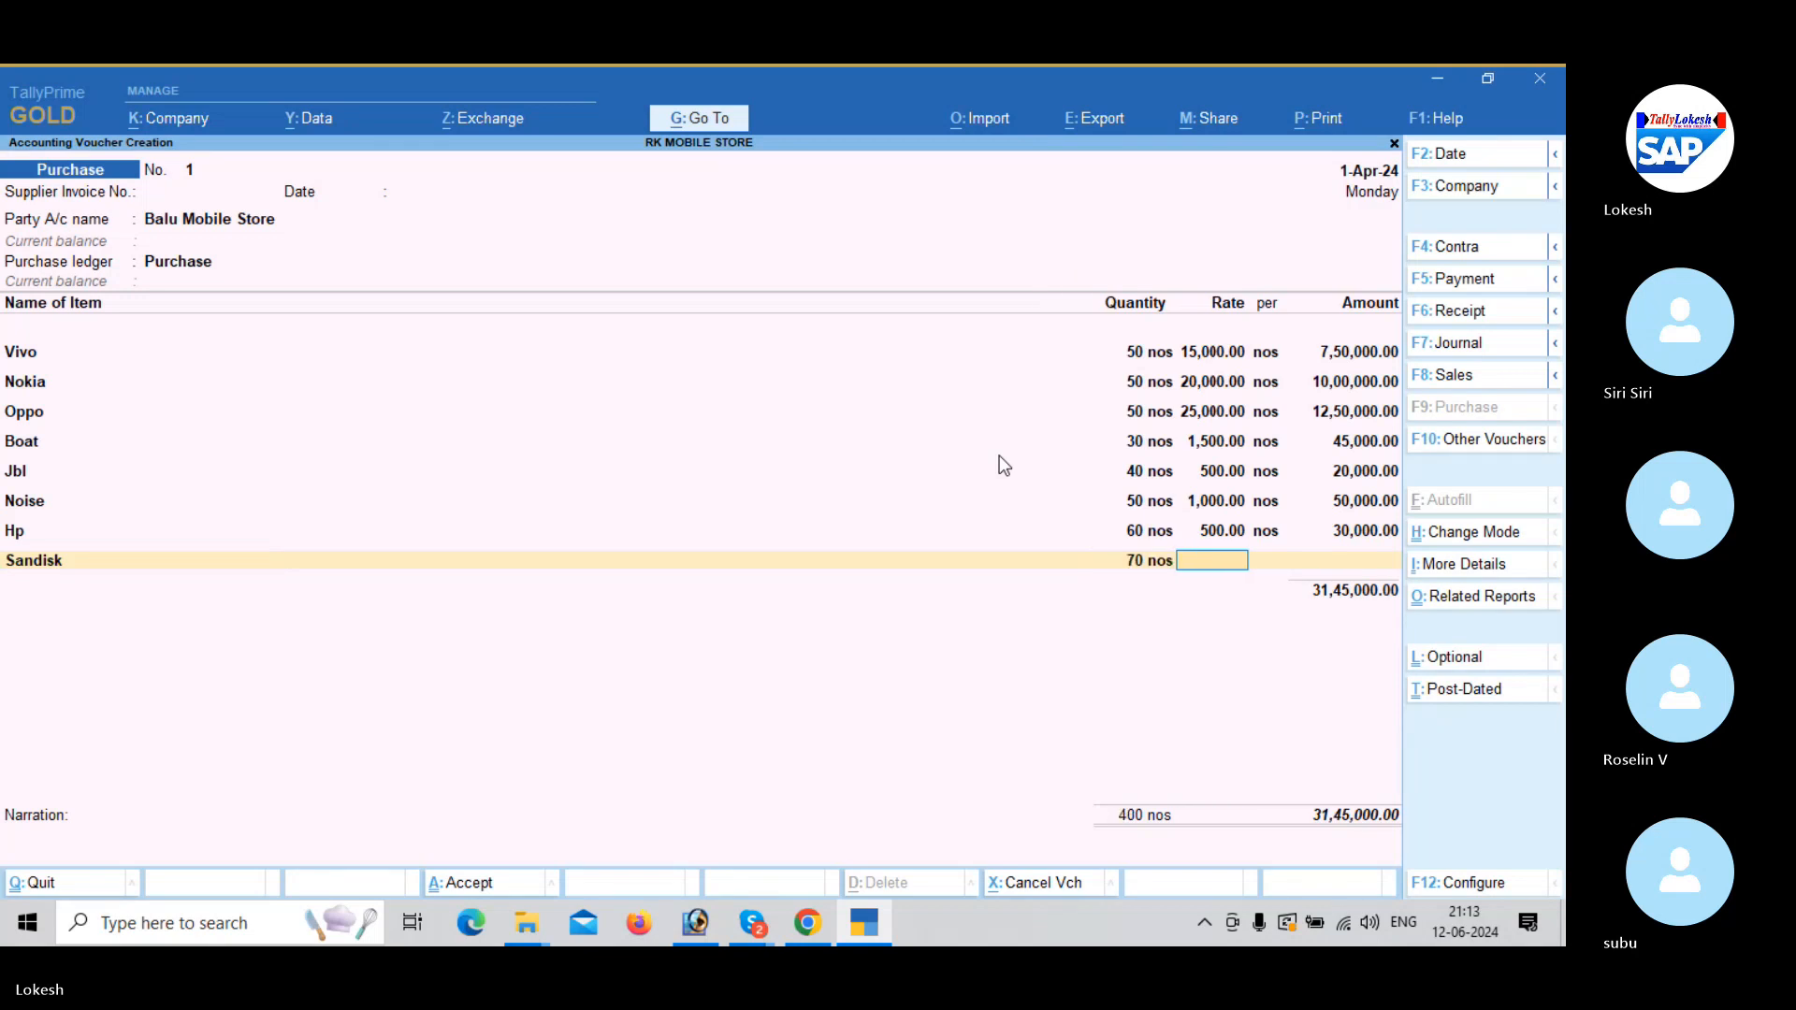
{"action": "type", "text": "600"}
{"action": "key", "text": "Return"}
{"action": "key", "text": "Return"}
{"action": "key", "text": "Return"}
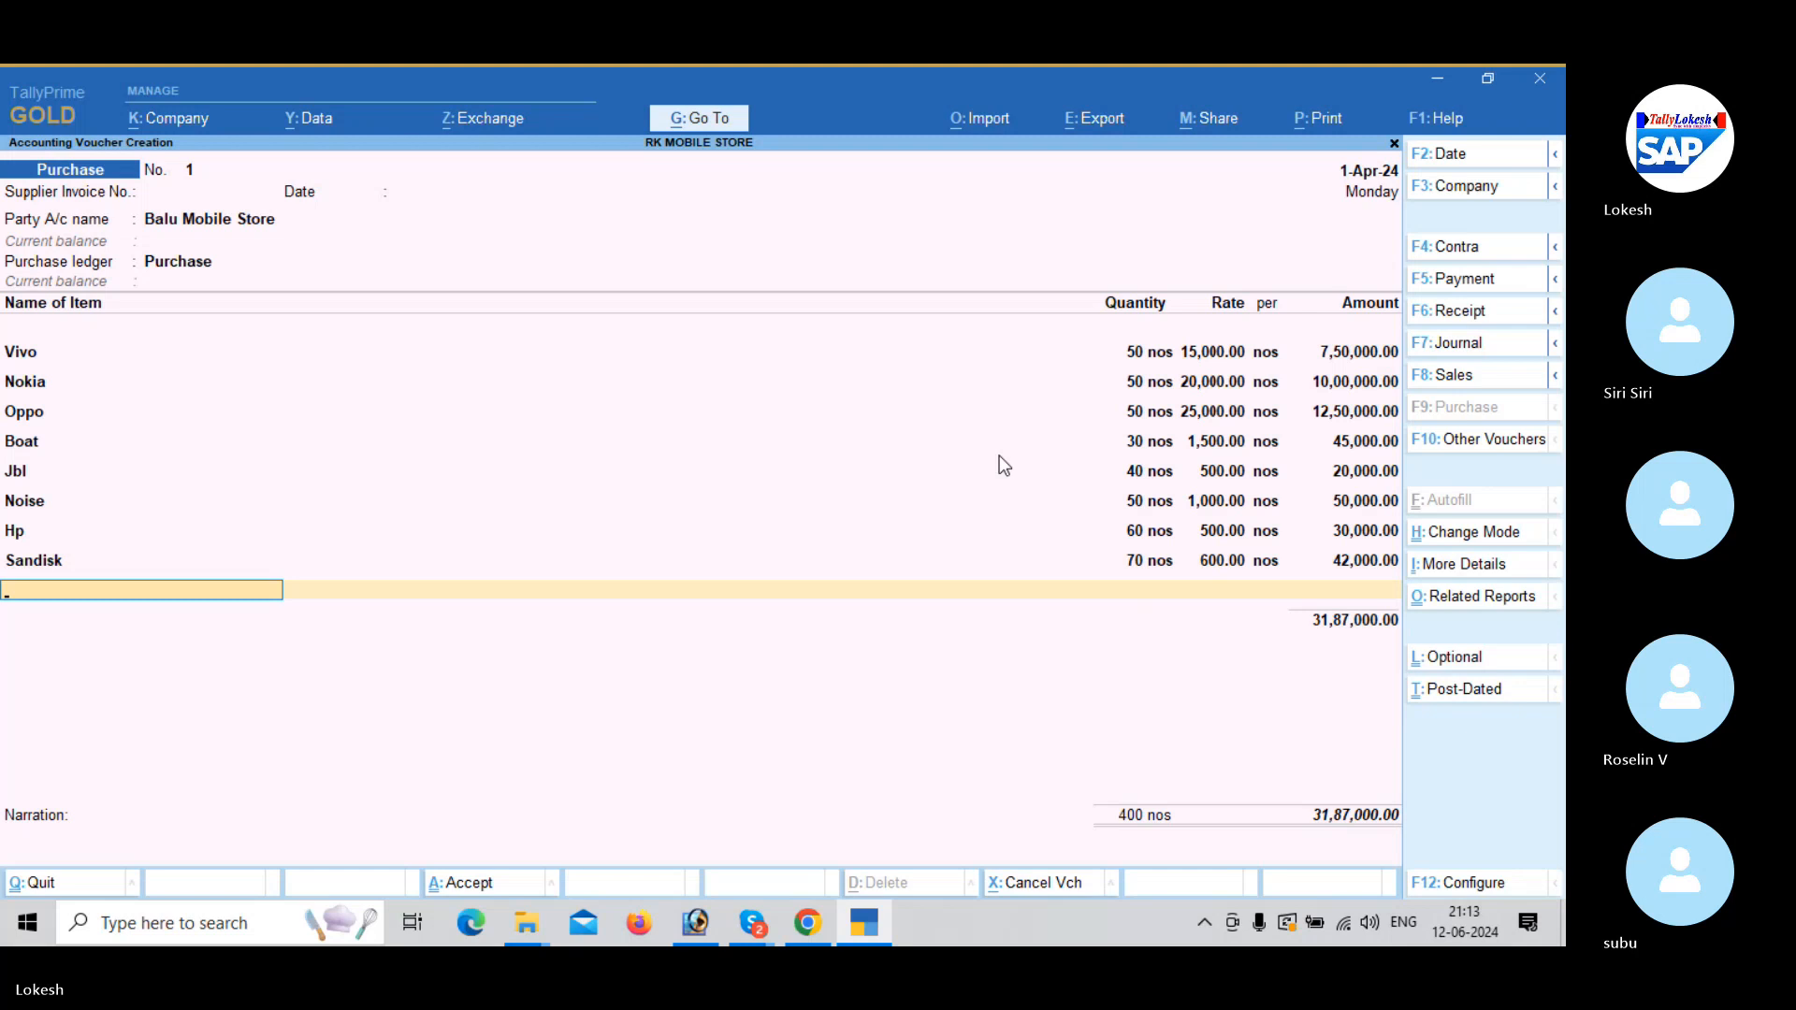
Add Samsung to the purchase voucher with a quantity of 80 nos at a rate of 800.
{"action": "type", "text": "Sa"}
{"action": "key", "text": "Return"}
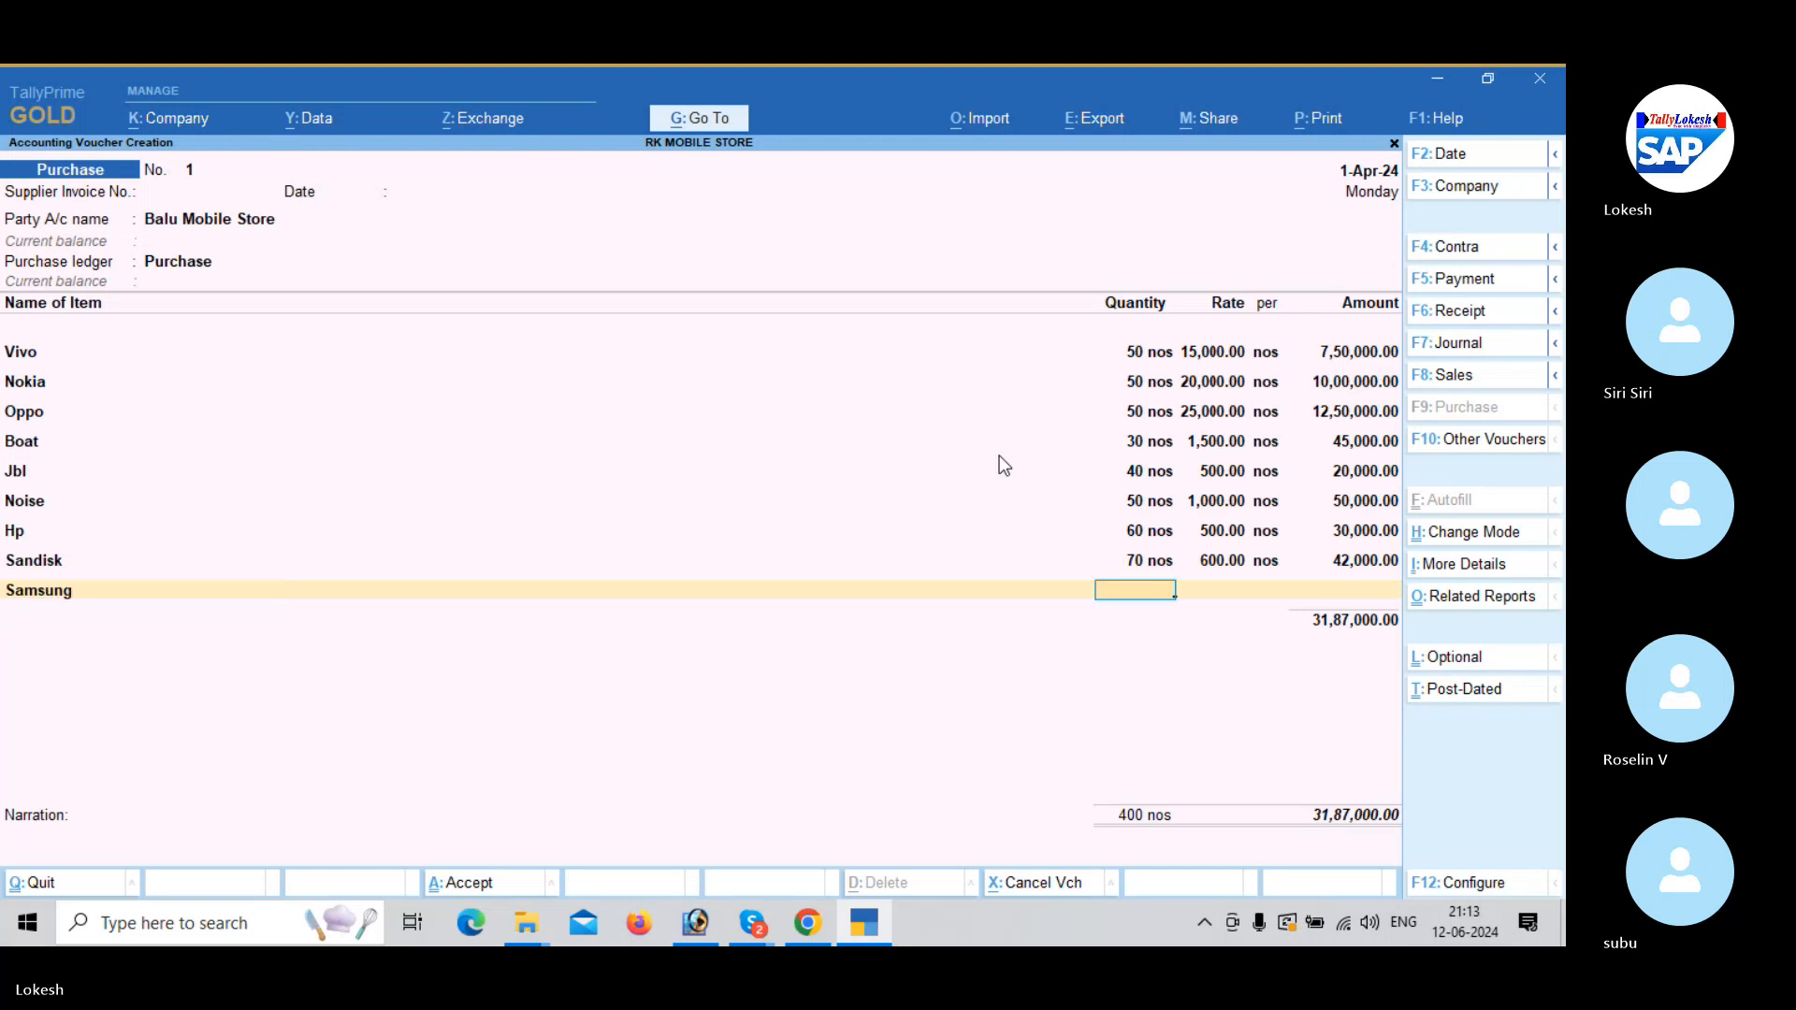
{"action": "type", "text": "80"}
{"action": "key", "text": "Return"}
{"action": "type", "text": "800"}
{"action": "key", "text": "Return"}
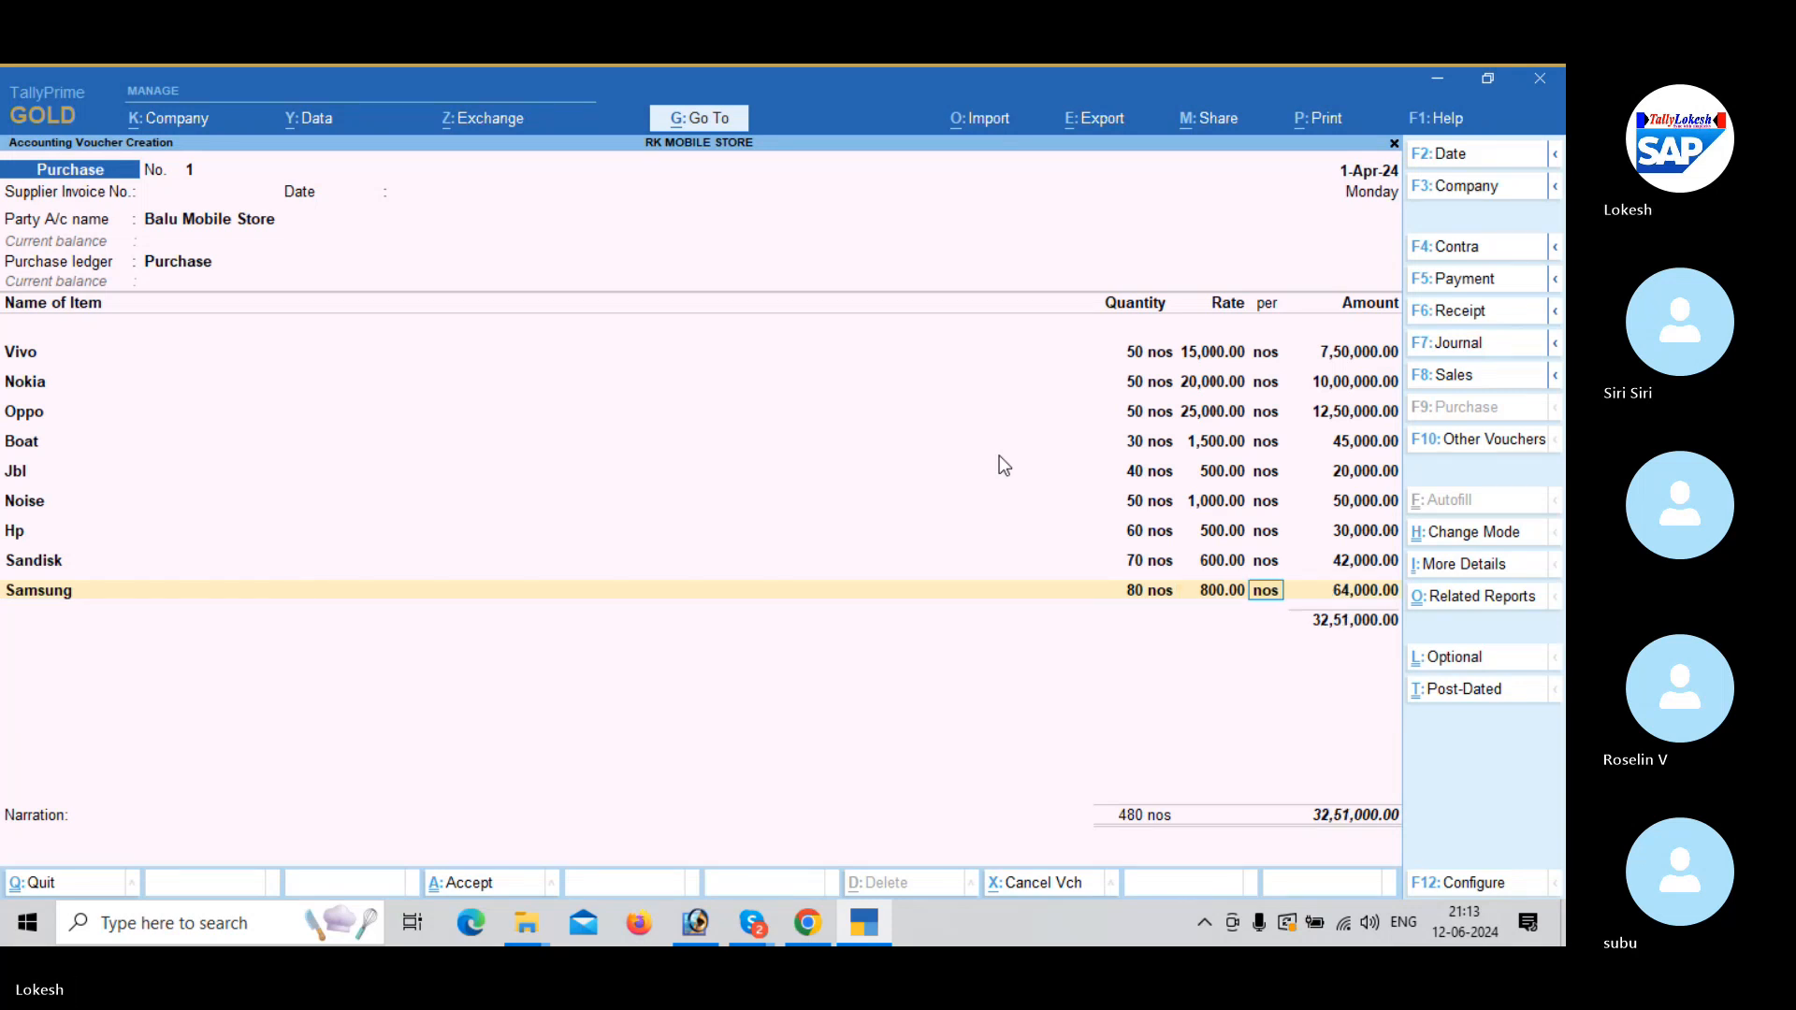
{"action": "key", "text": "Return"}
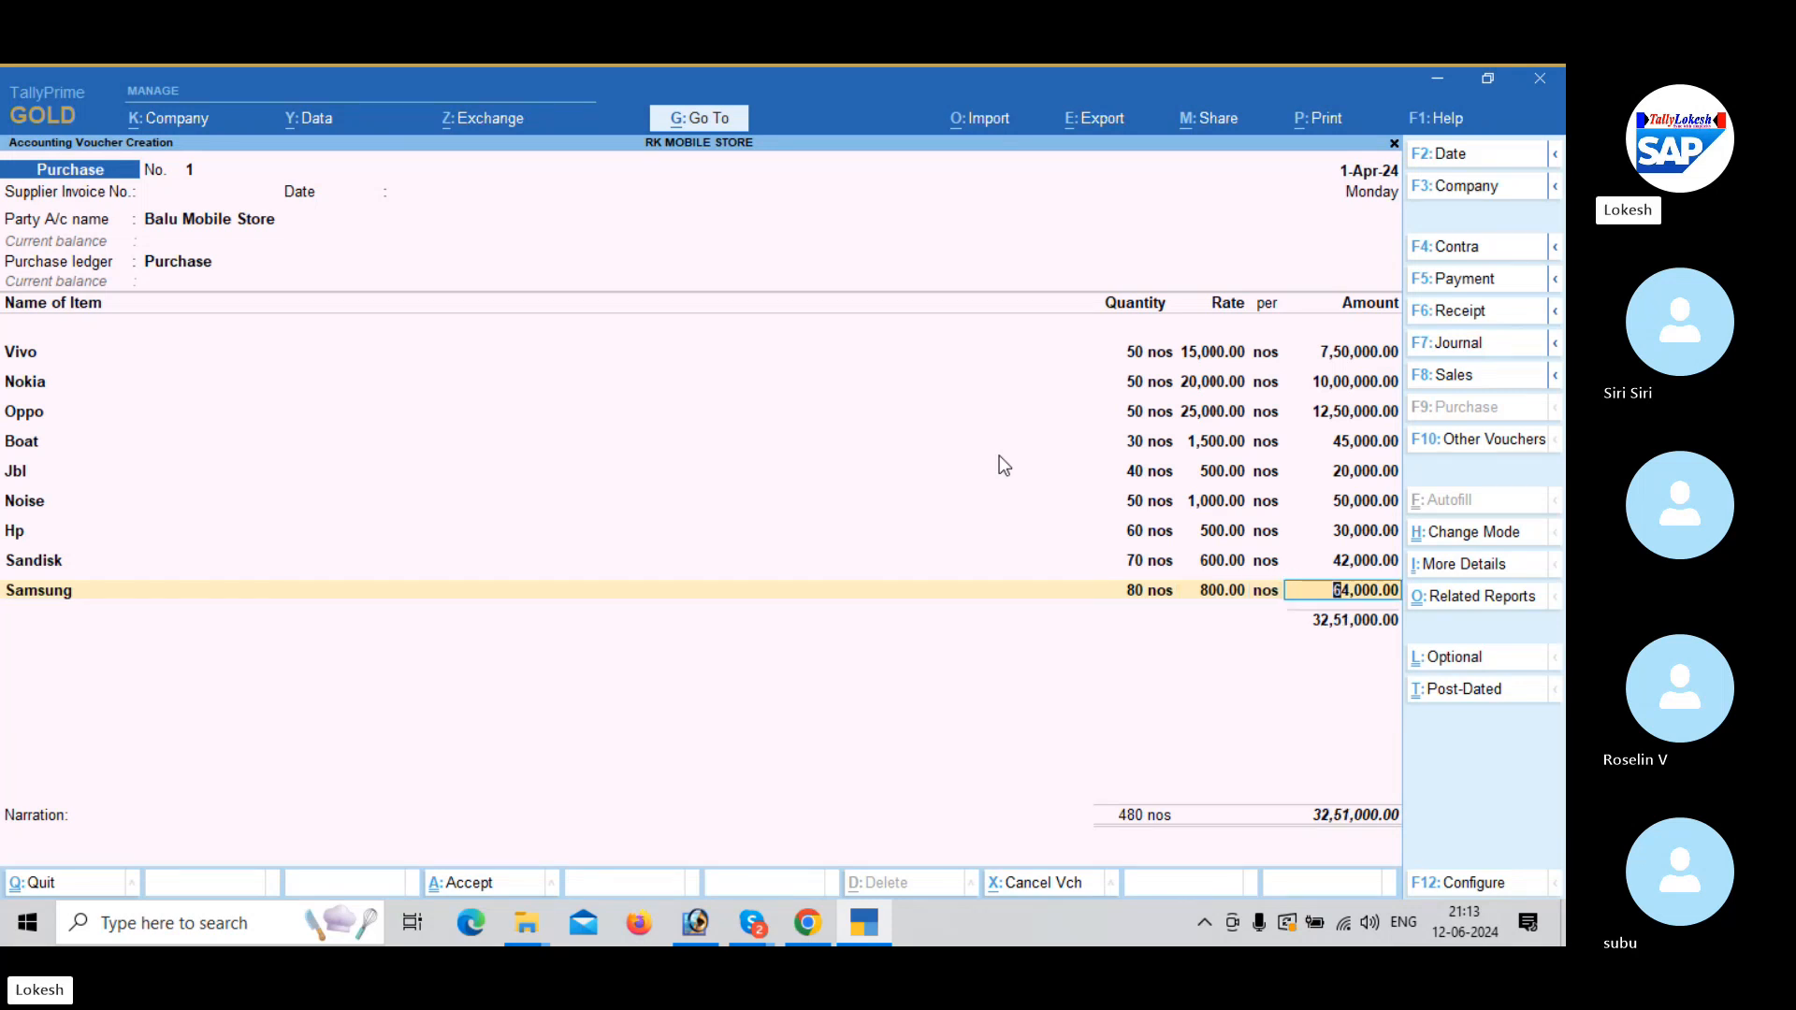
{"action": "key", "text": "Return"}
End the item and ledger lists, leave the narration blank and save the purchase voucher.
{"action": "key", "text": "Return"}
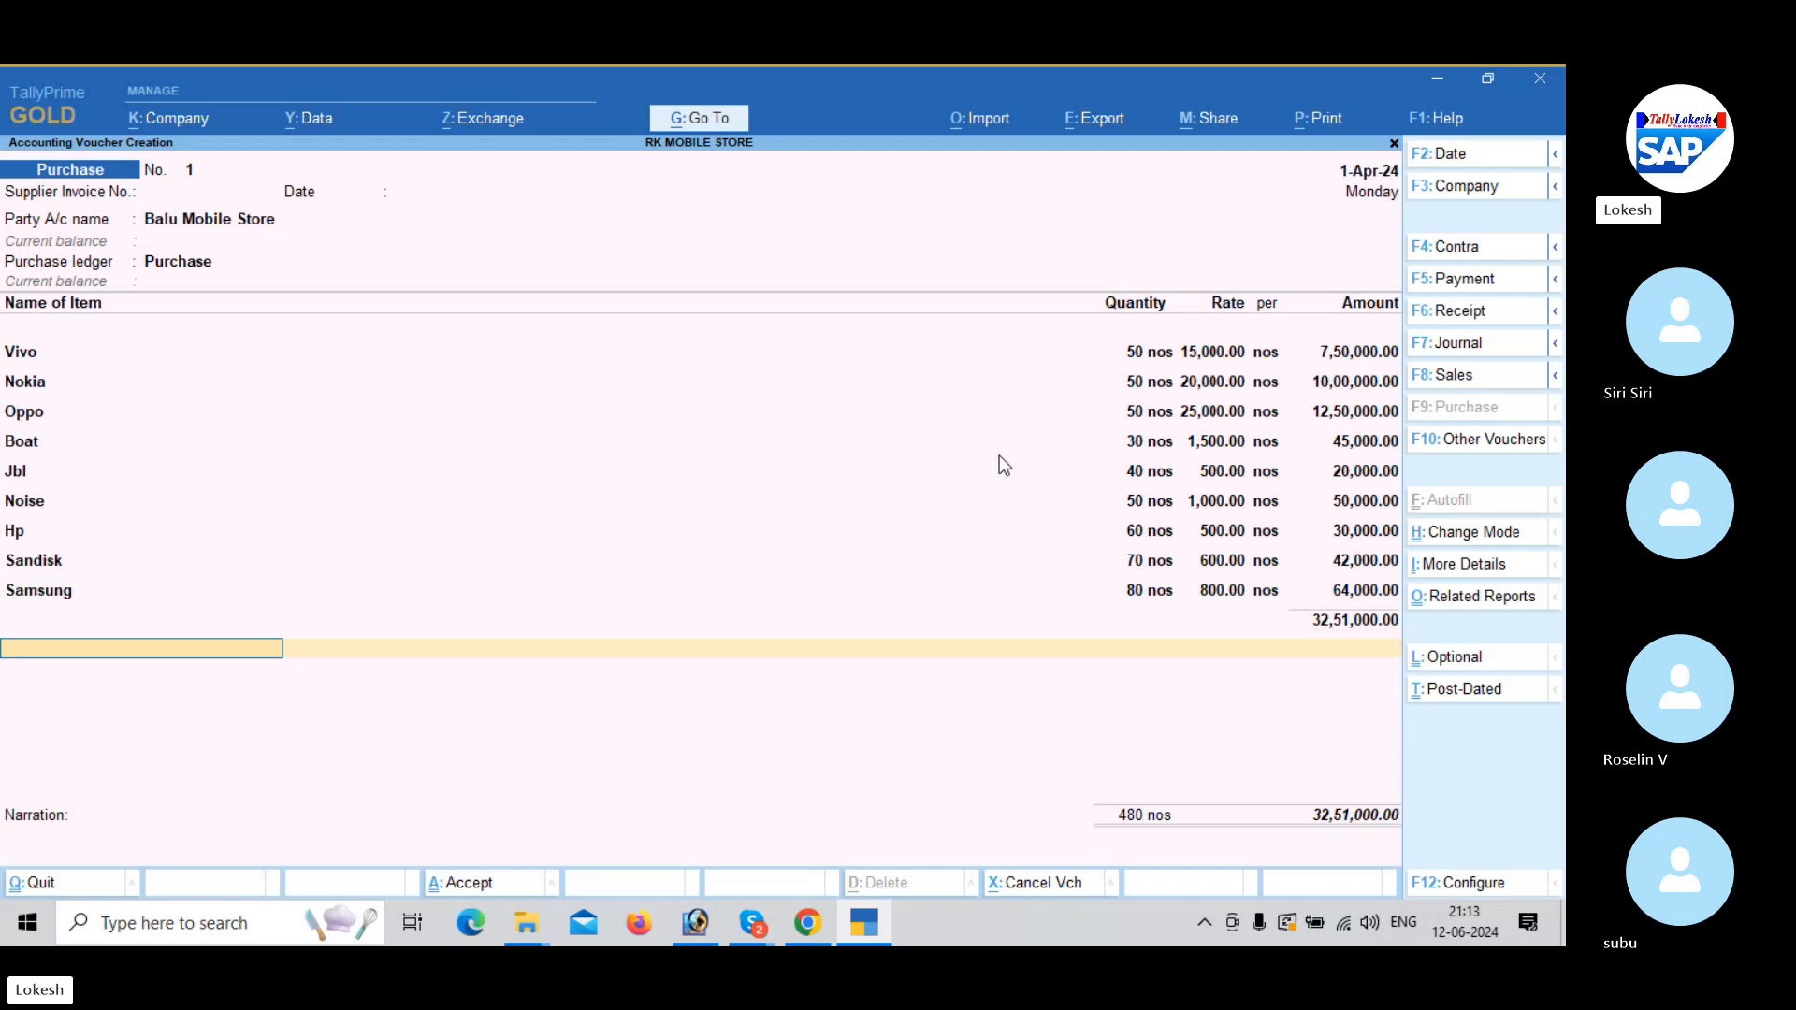
{"action": "key", "text": "Return"}
{"action": "key", "text": "Return"}
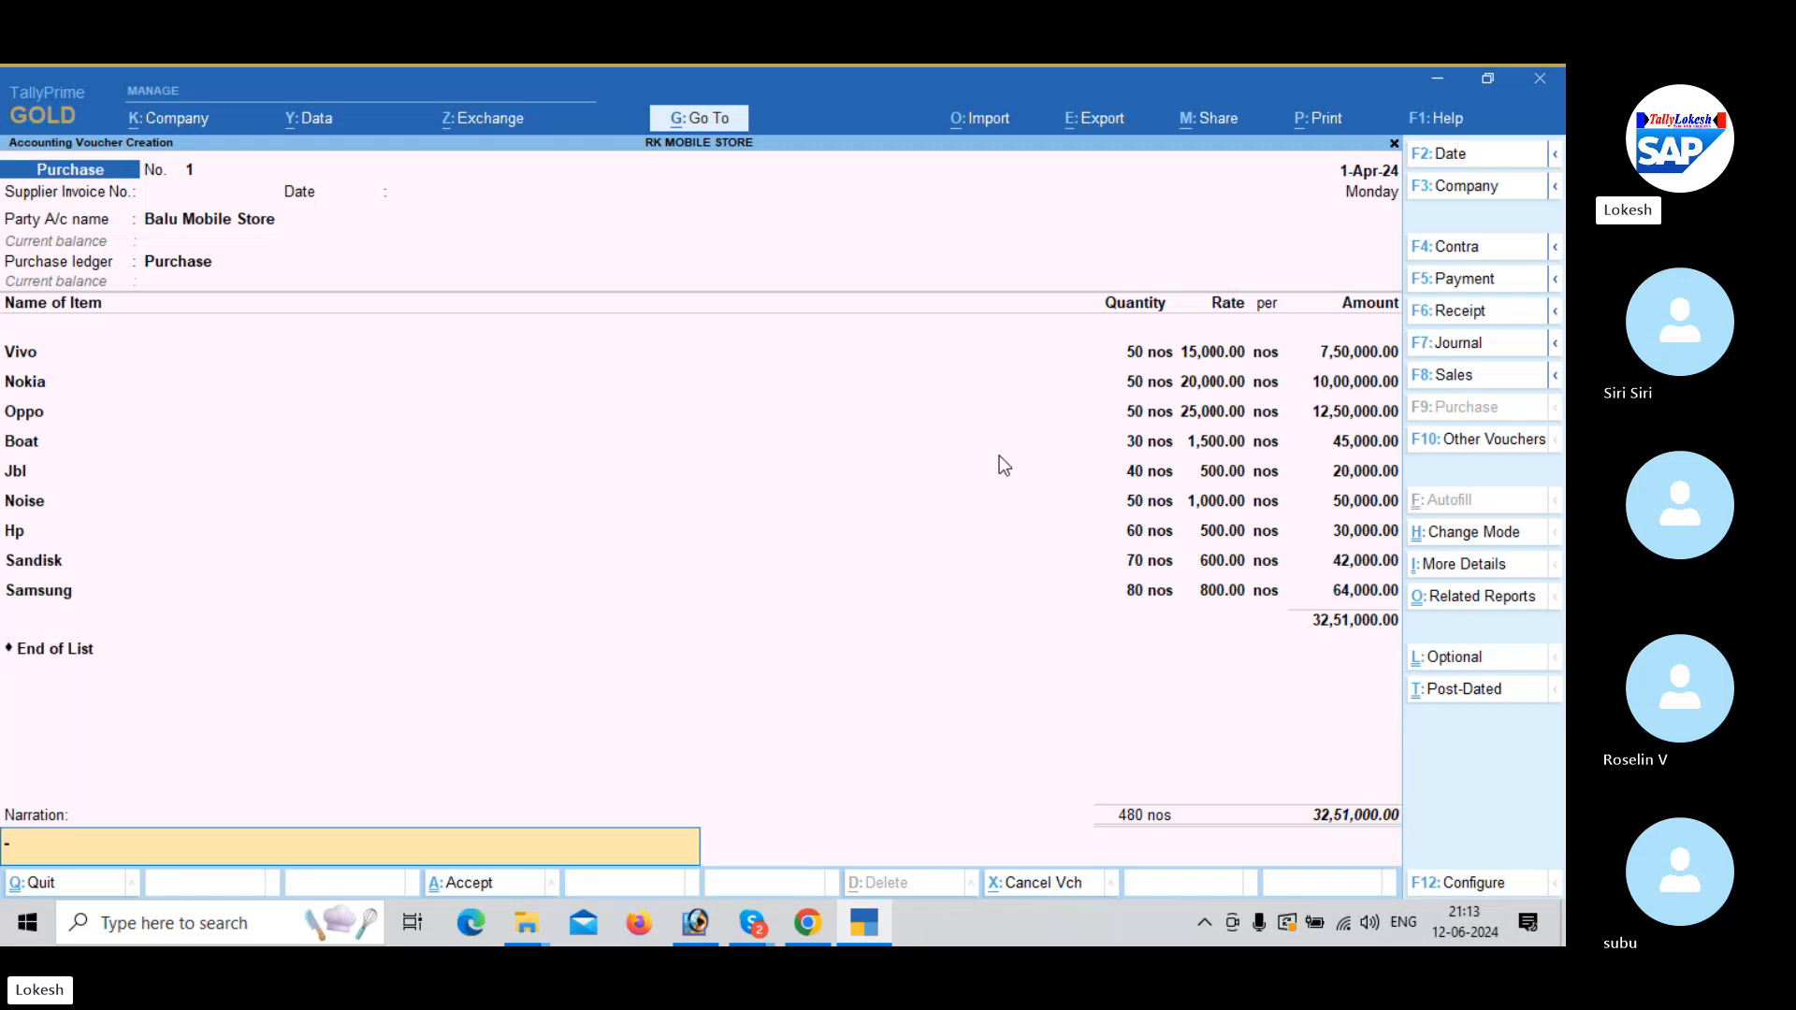
{"action": "key", "text": "Return"}
{"action": "key", "text": "Return"}
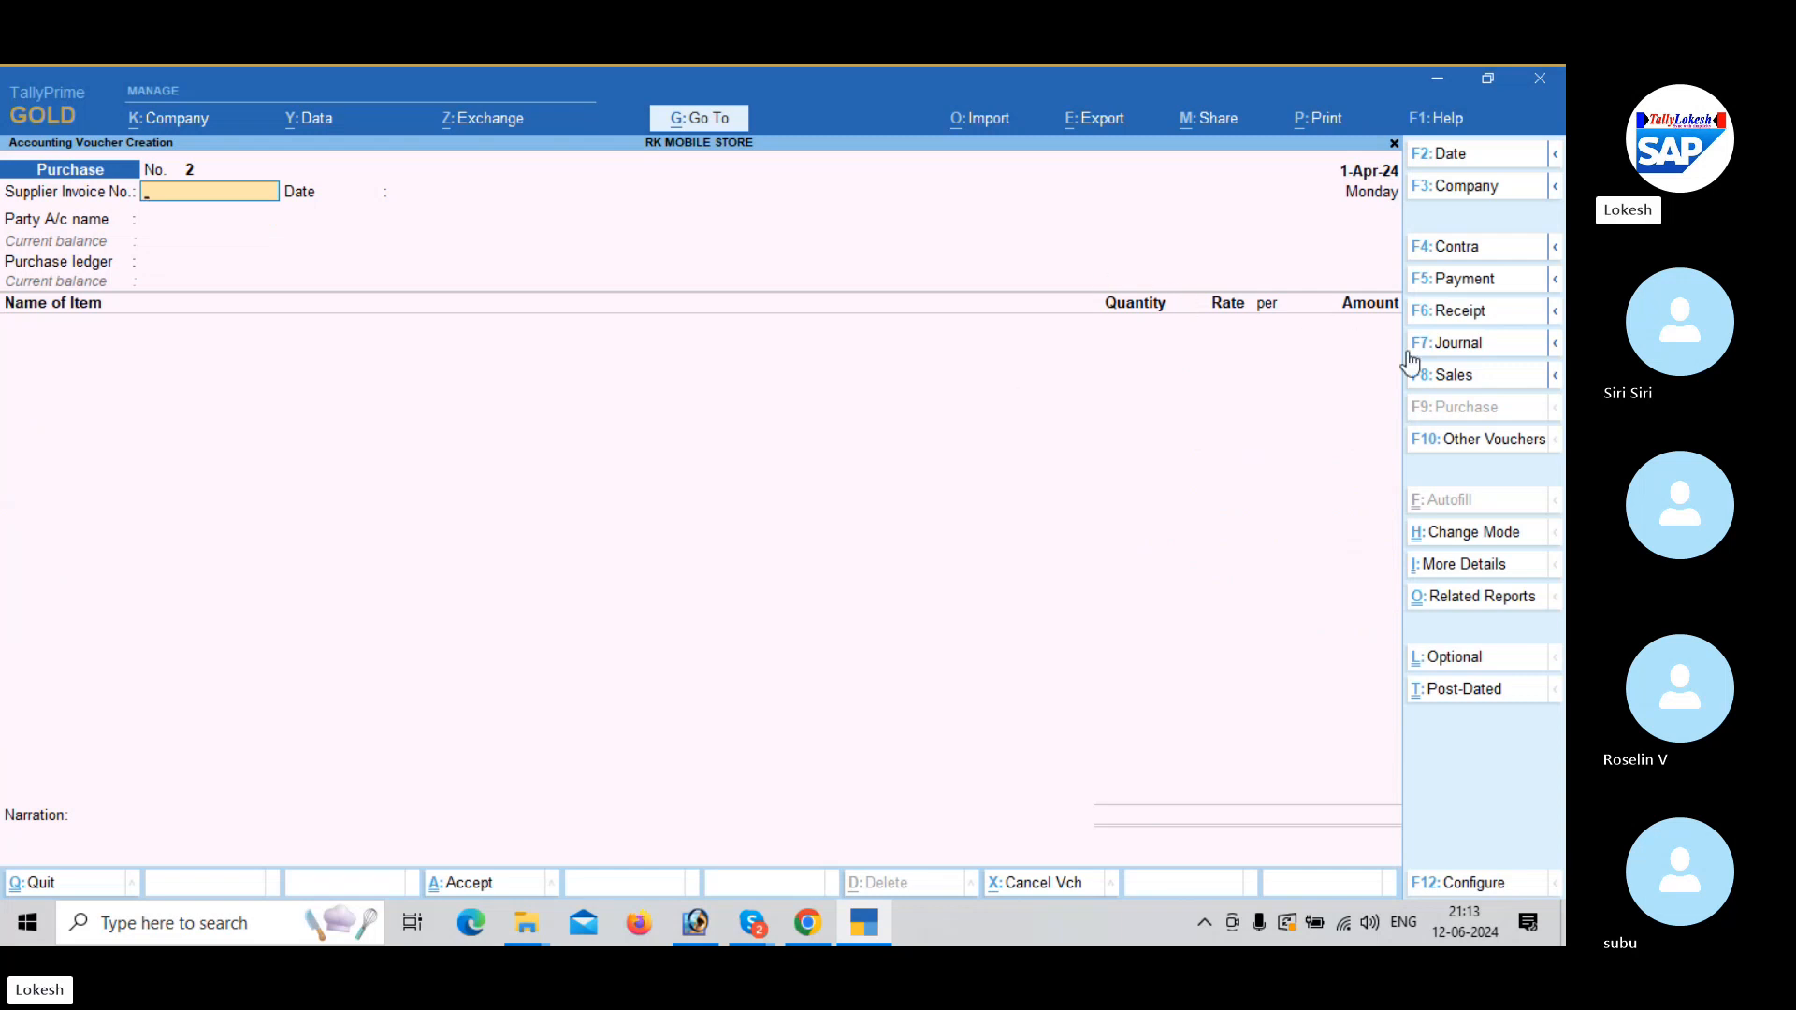
Start a sales voucher and set Kamal Mobile Store as the party account.
{"action": "left_click", "coordinate": [1456, 376]}
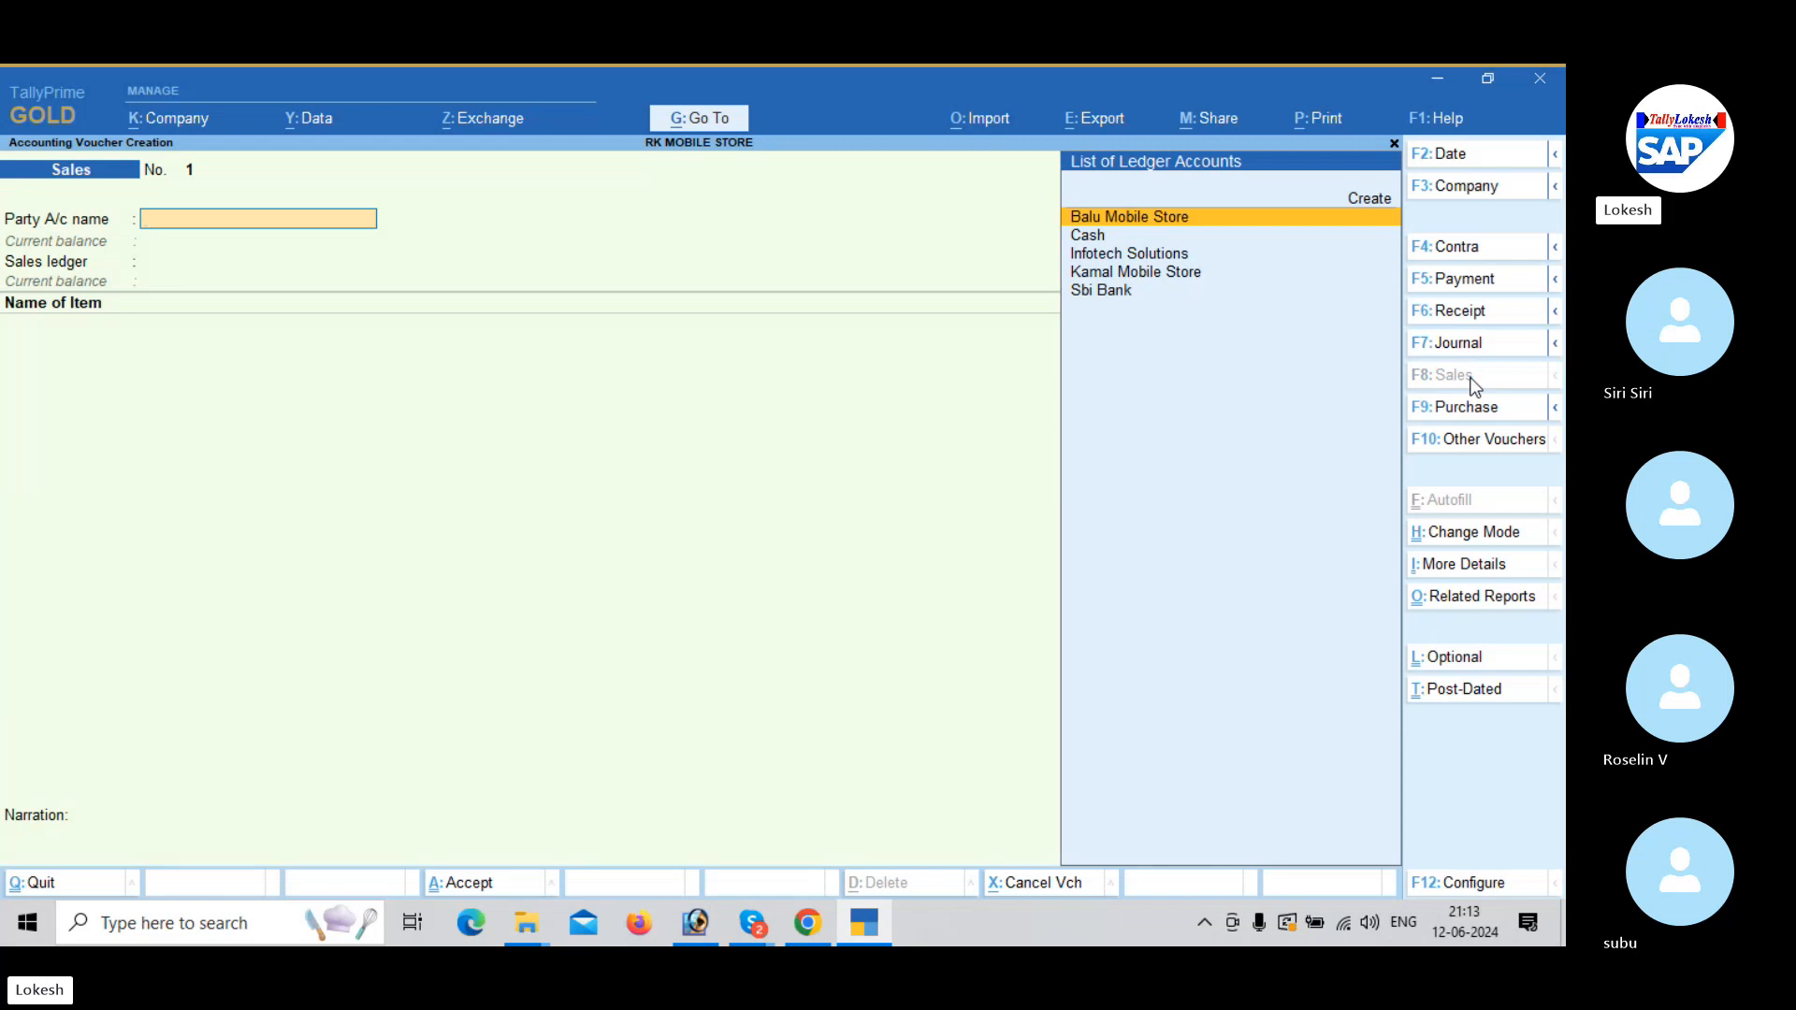
{"action": "key", "text": "Down"}
{"action": "key", "text": "Down"}
{"action": "key", "text": "Down"}
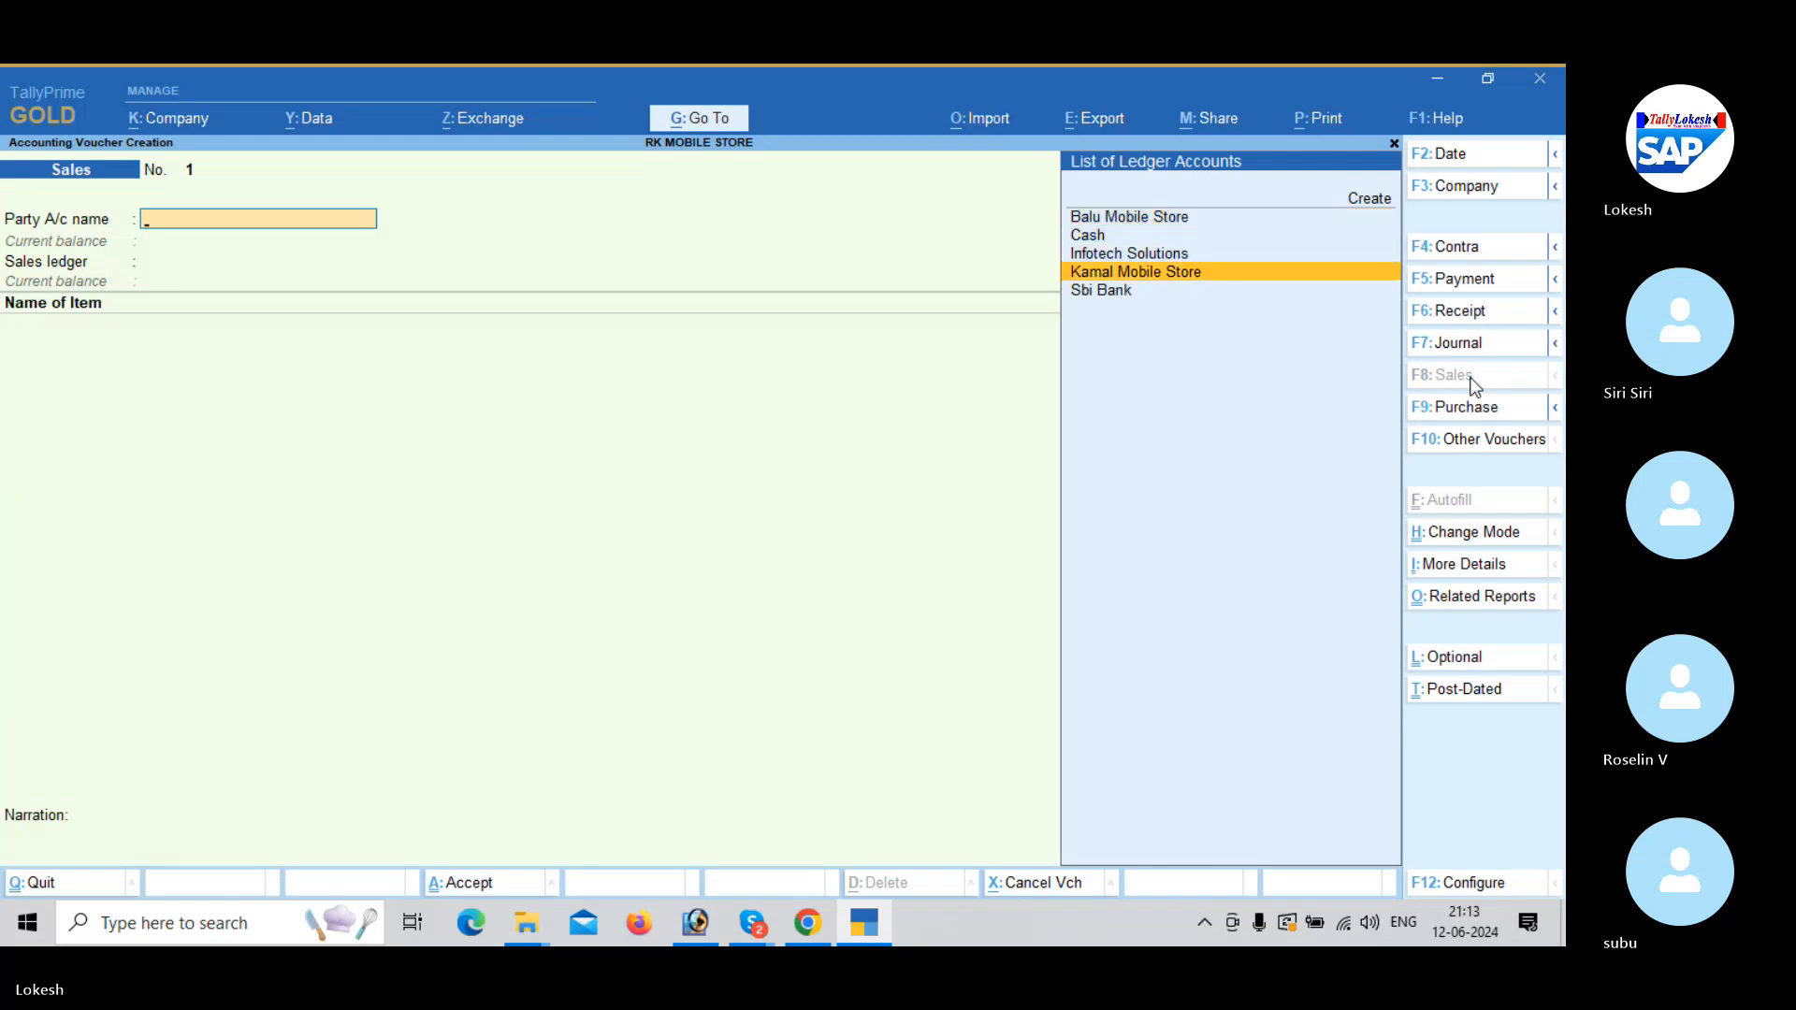
{"action": "key", "text": "Return"}
Leave the dispatch details and party address blank, and choose Sales as the sales ledger.
{"action": "key", "text": "Return"}
{"action": "key", "text": "Return"}
{"action": "key", "text": "Return"}
{"action": "key", "text": "Return"}
{"action": "key", "text": "Return"}
{"action": "key", "text": "Return"}
{"action": "key", "text": "Return"}
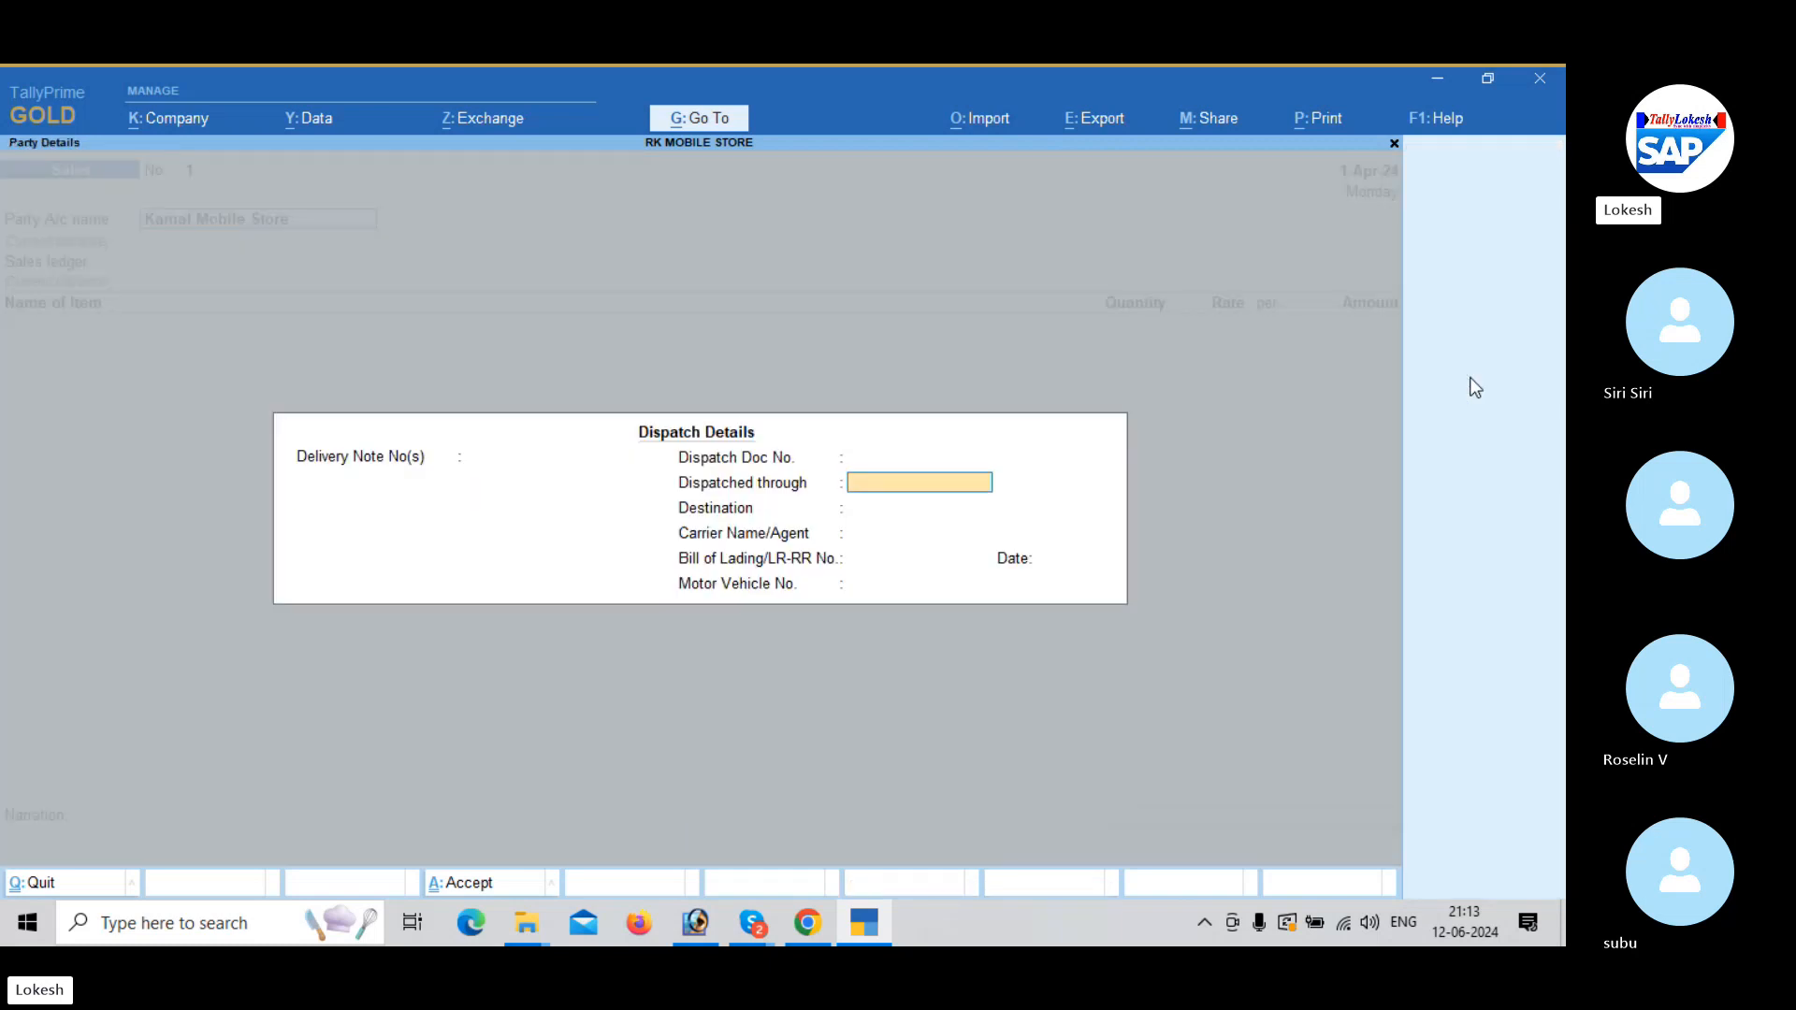
{"action": "key", "text": "Return"}
{"action": "key", "text": "Return"}
{"action": "key", "text": "Return"}
{"action": "key", "text": "Return"}
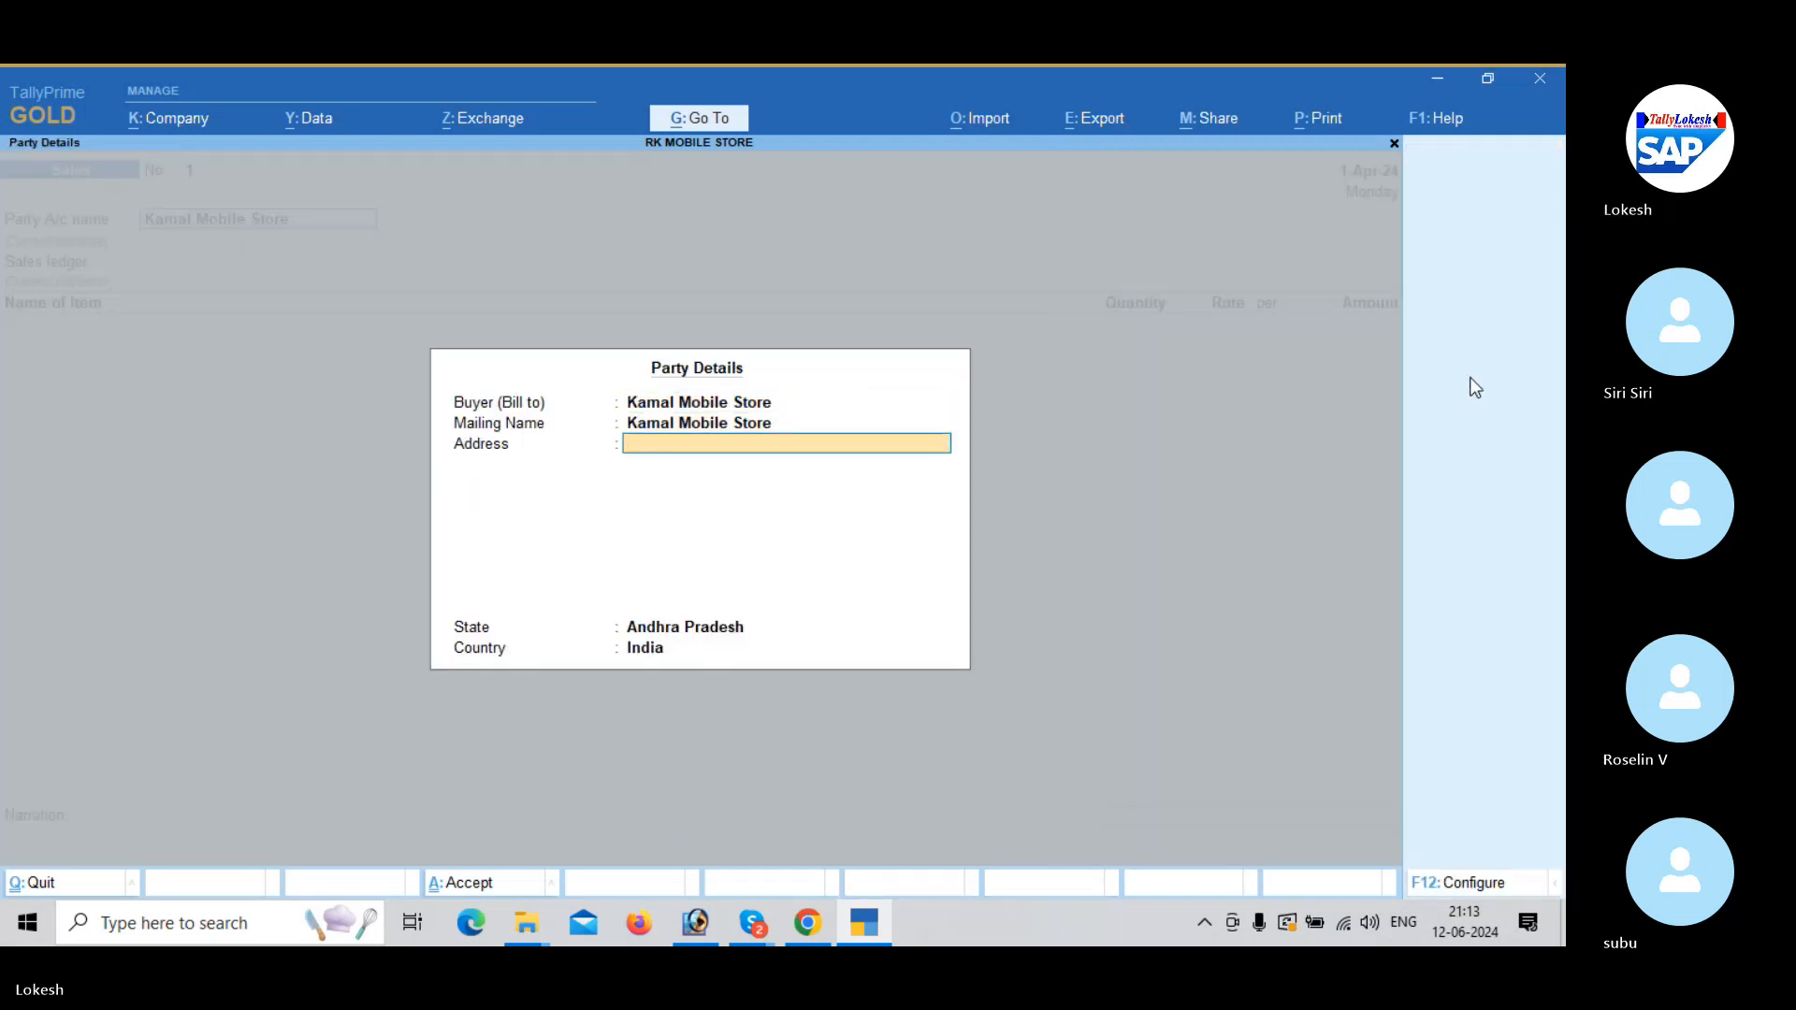
{"action": "key", "text": "Return"}
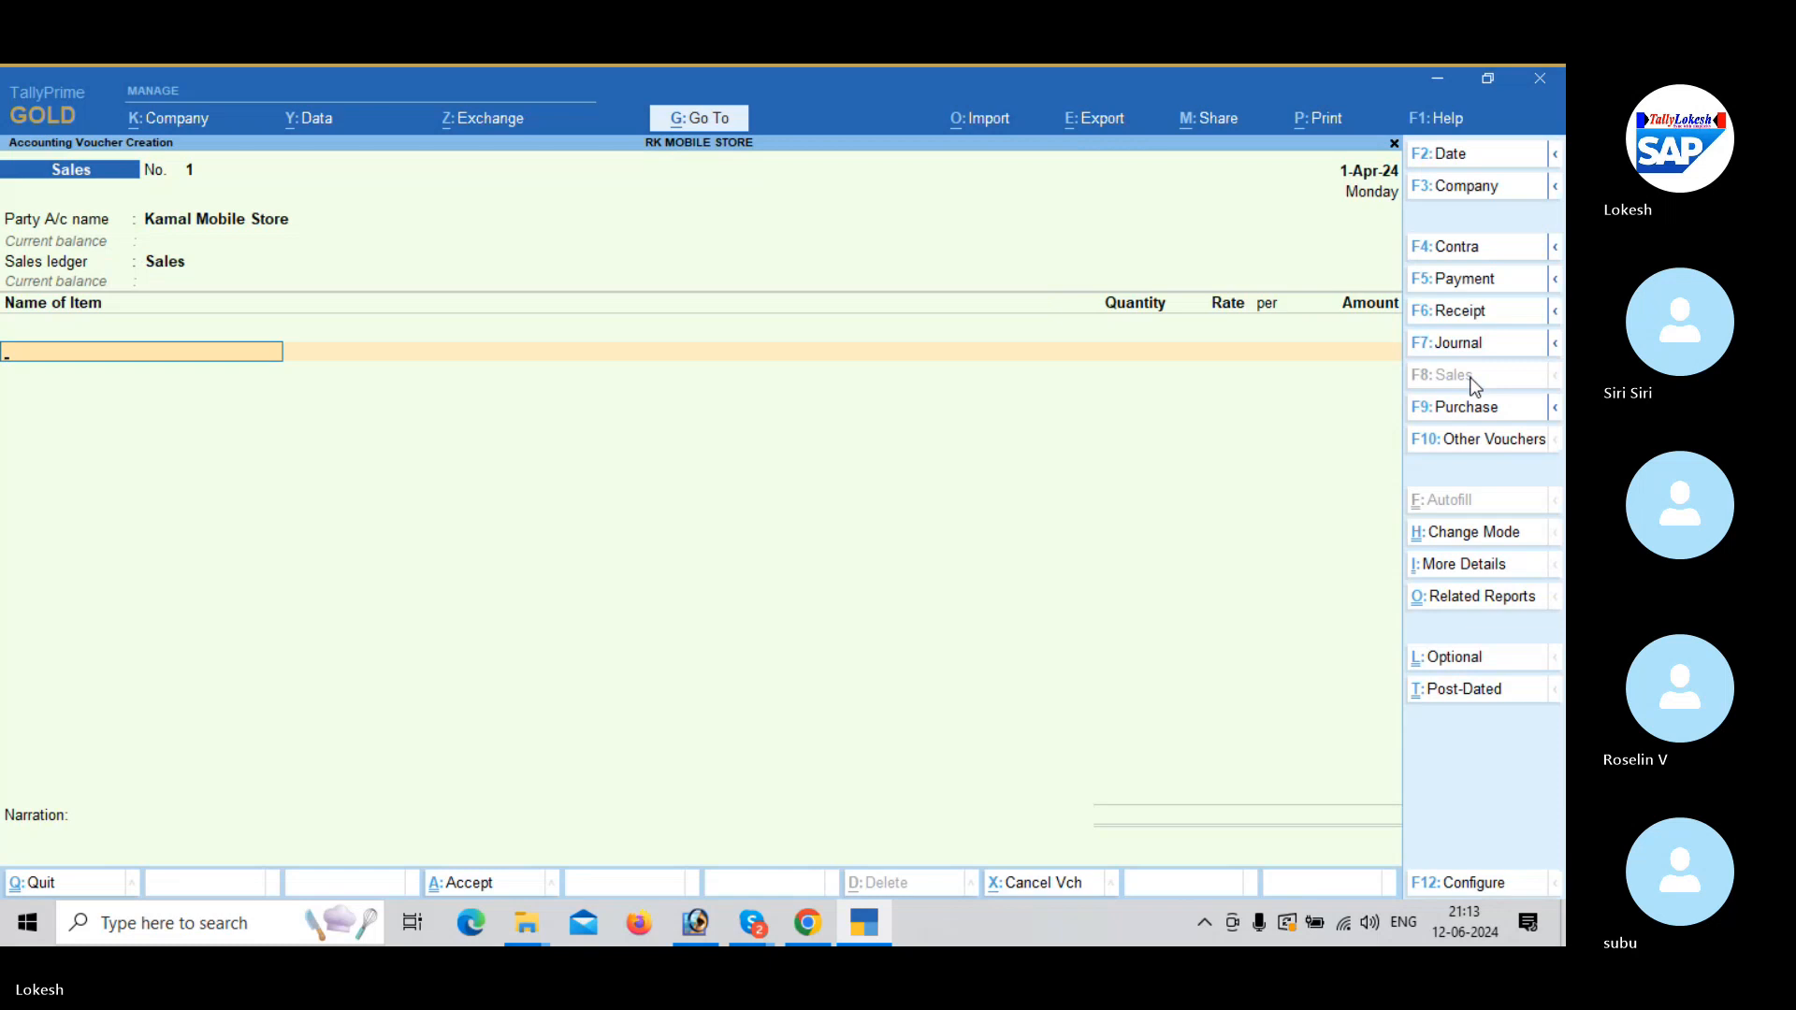
Choose Vivo as the first stock item in the sales voucher.
{"action": "type", "text": "v"}
{"action": "key", "text": "Return"}
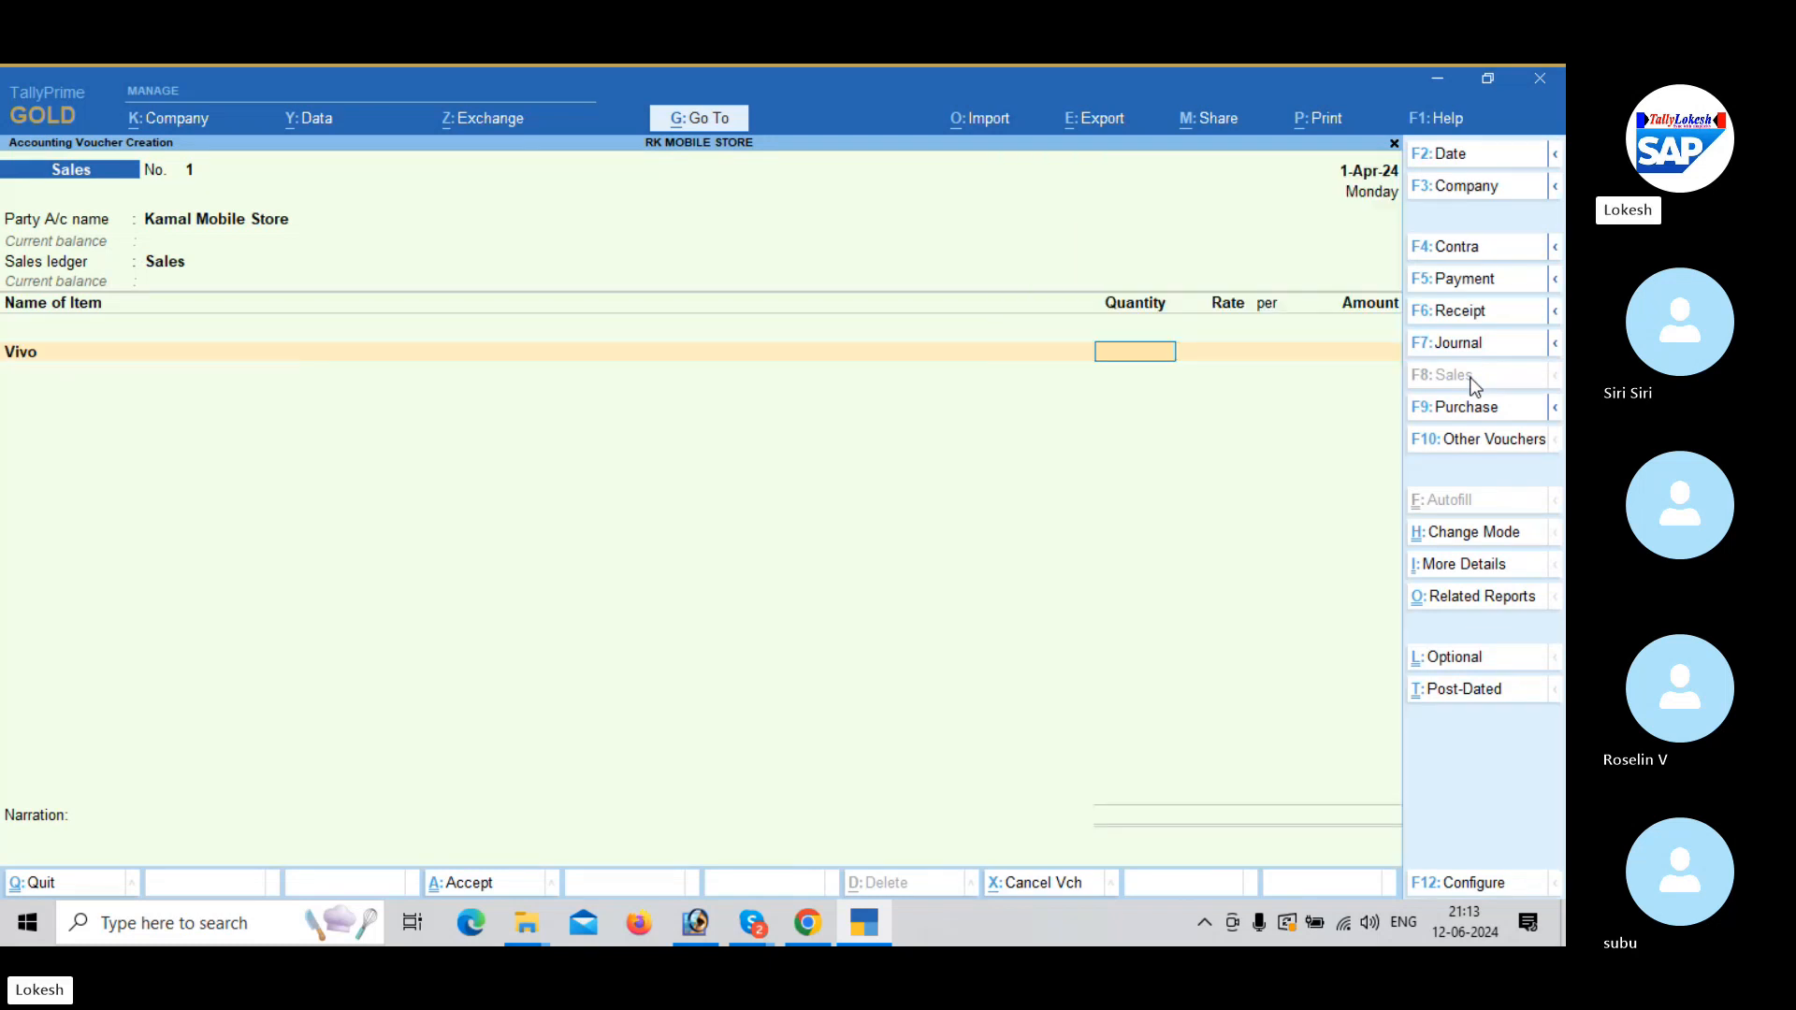
Enter 30 nos at a rate of 20,000 for the Vivo item in the sales voucher.
{"action": "type", "text": "30"}
{"action": "key", "text": "Return"}
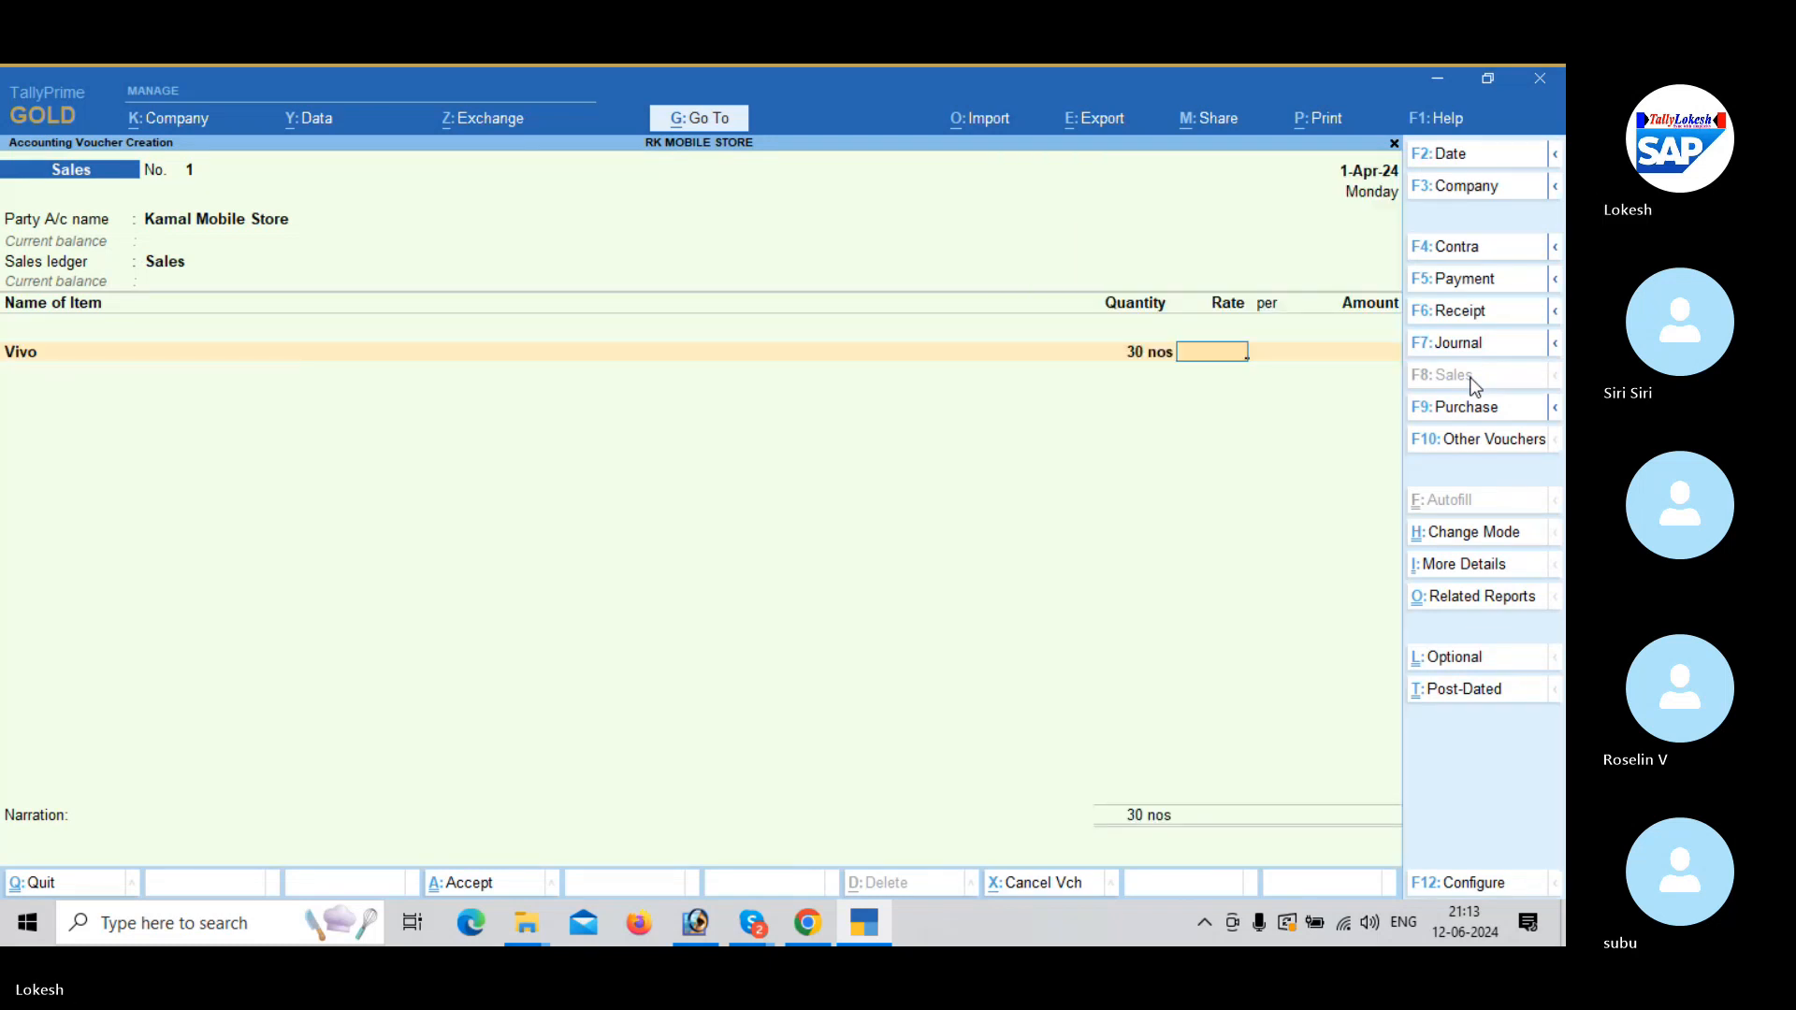
{"action": "type", "text": "20000"}
{"action": "key", "text": "Return"}
{"action": "key", "text": "Return"}
{"action": "key", "text": "Return"}
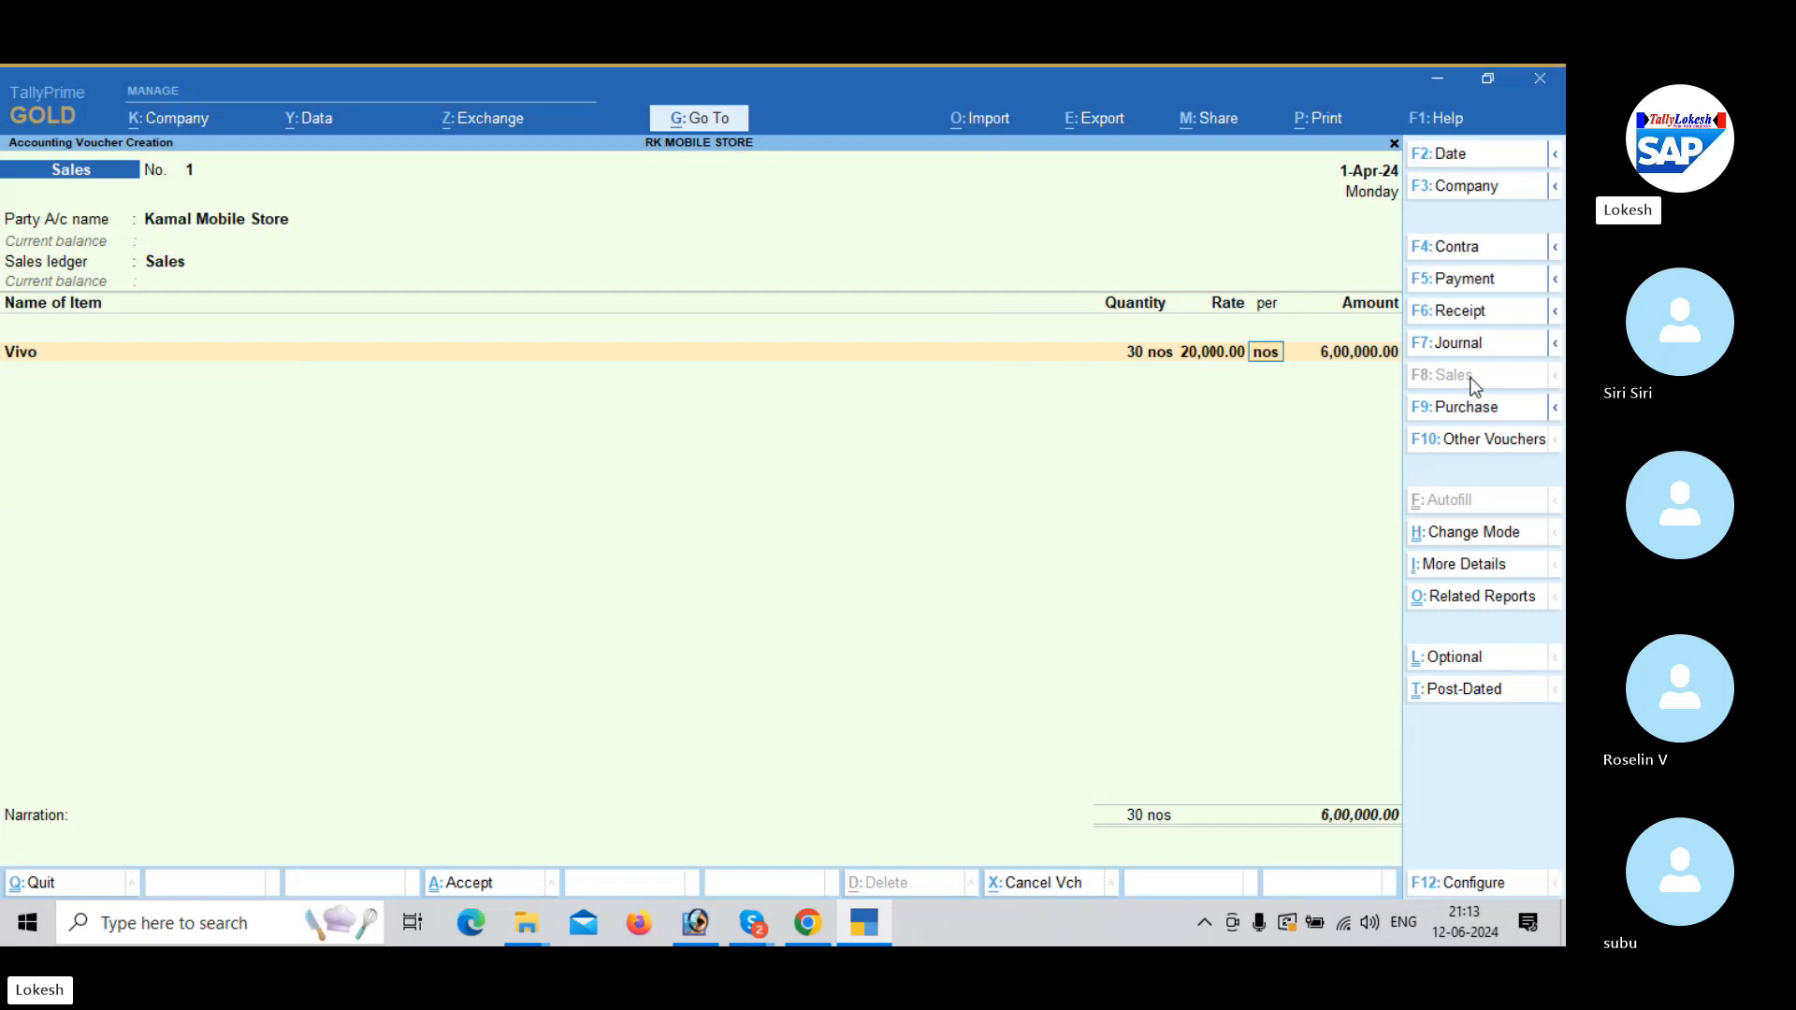
Add the stock item Nokia to the sales voucher with a quantity of 20 nos at a rate of 25,000.
{"action": "type", "text": "N"}
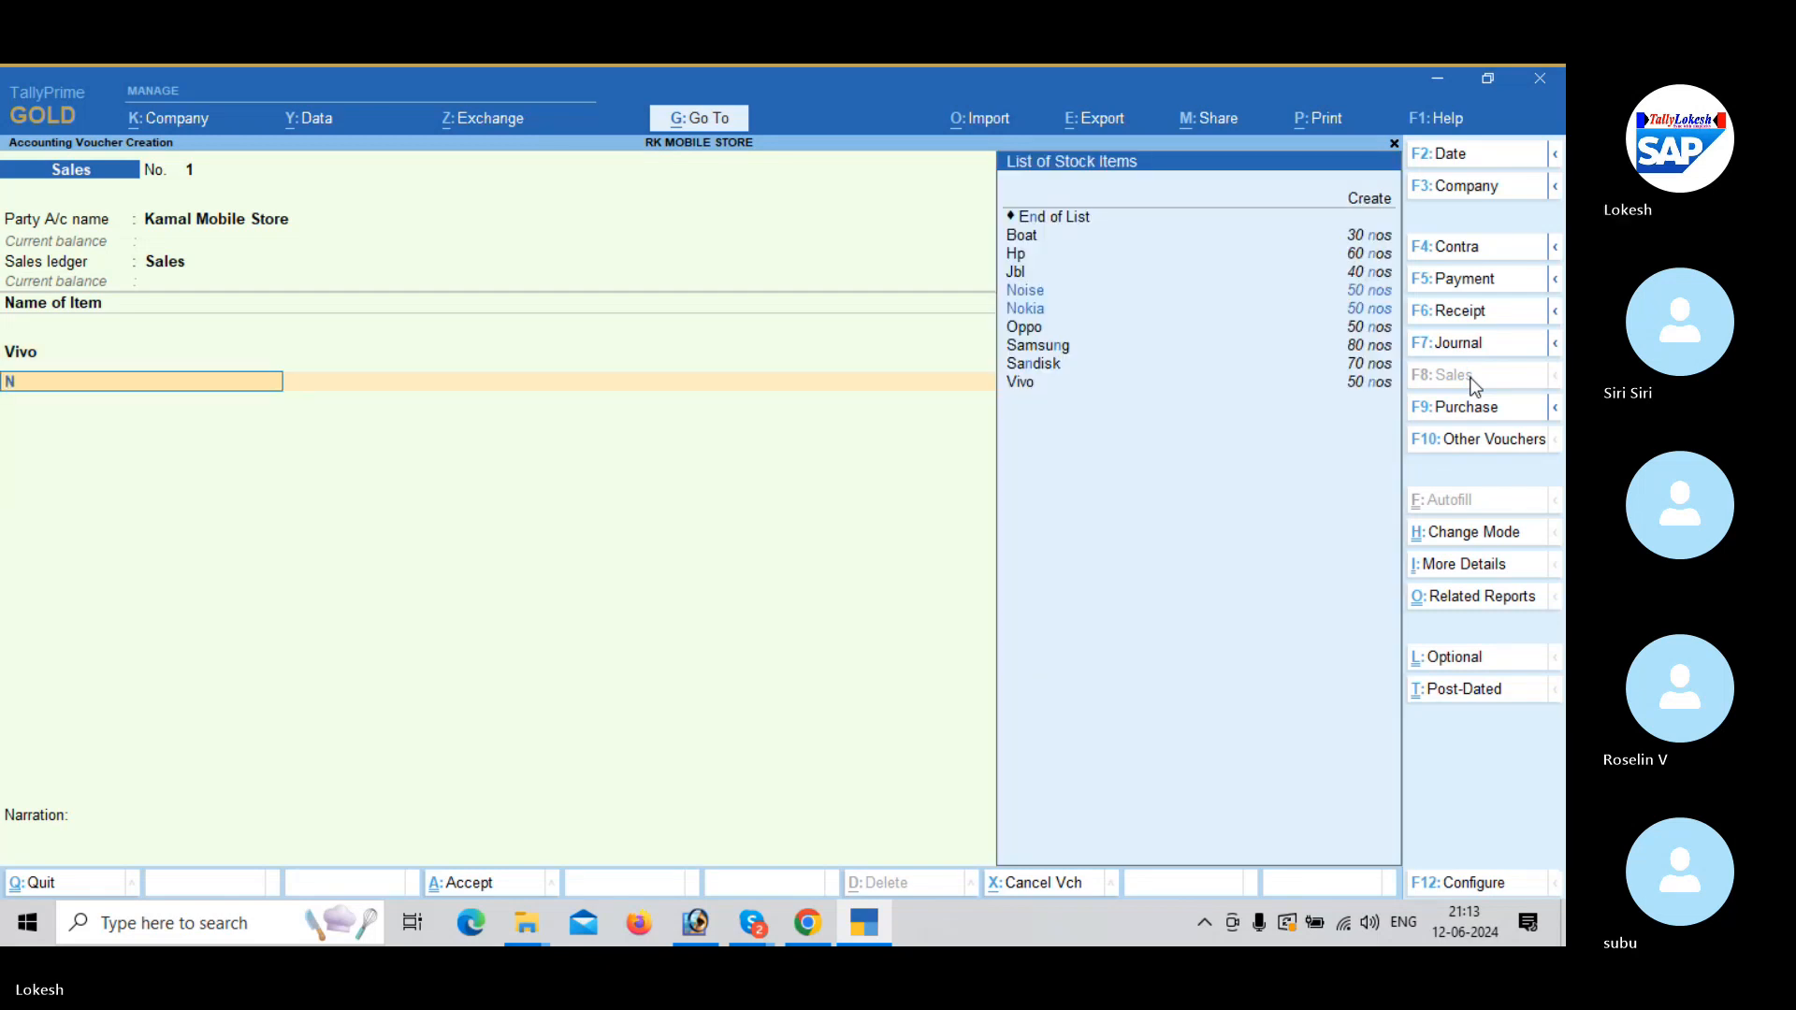
{"action": "key", "text": "Down"}
{"action": "key", "text": "Return"}
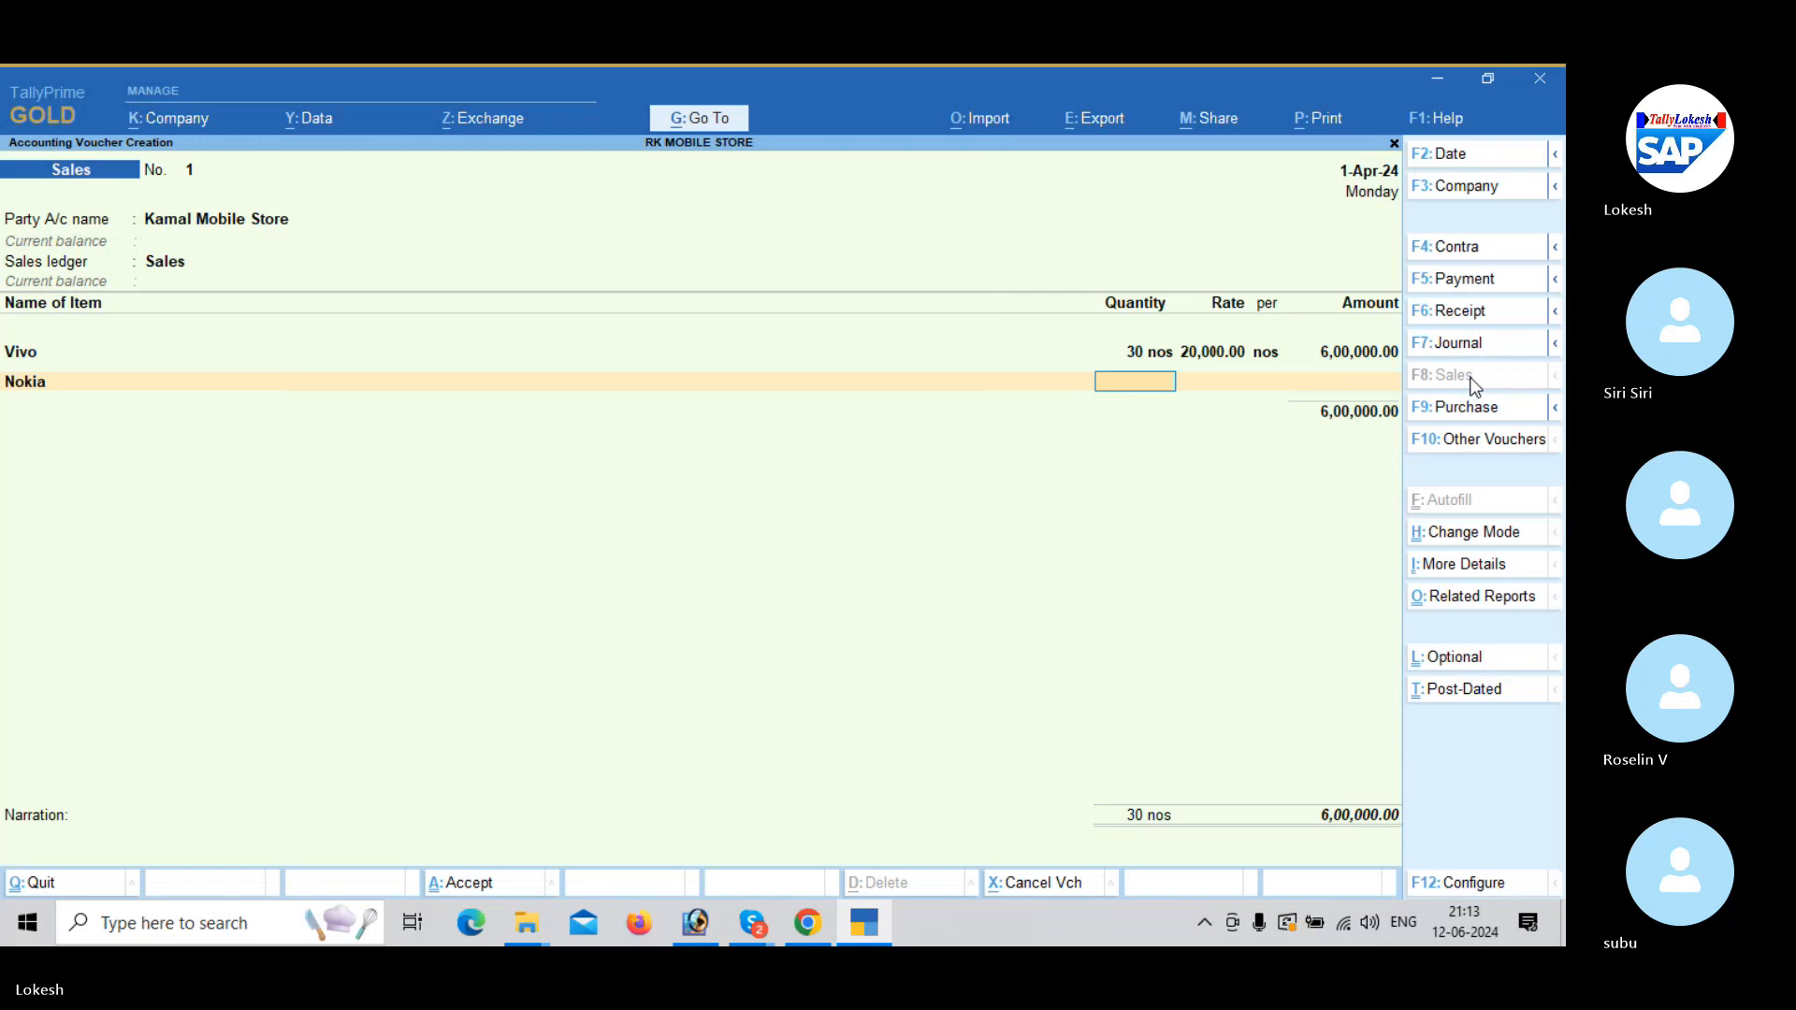
{"action": "type", "text": "20"}
{"action": "key", "text": "Return"}
{"action": "type", "text": "25000"}
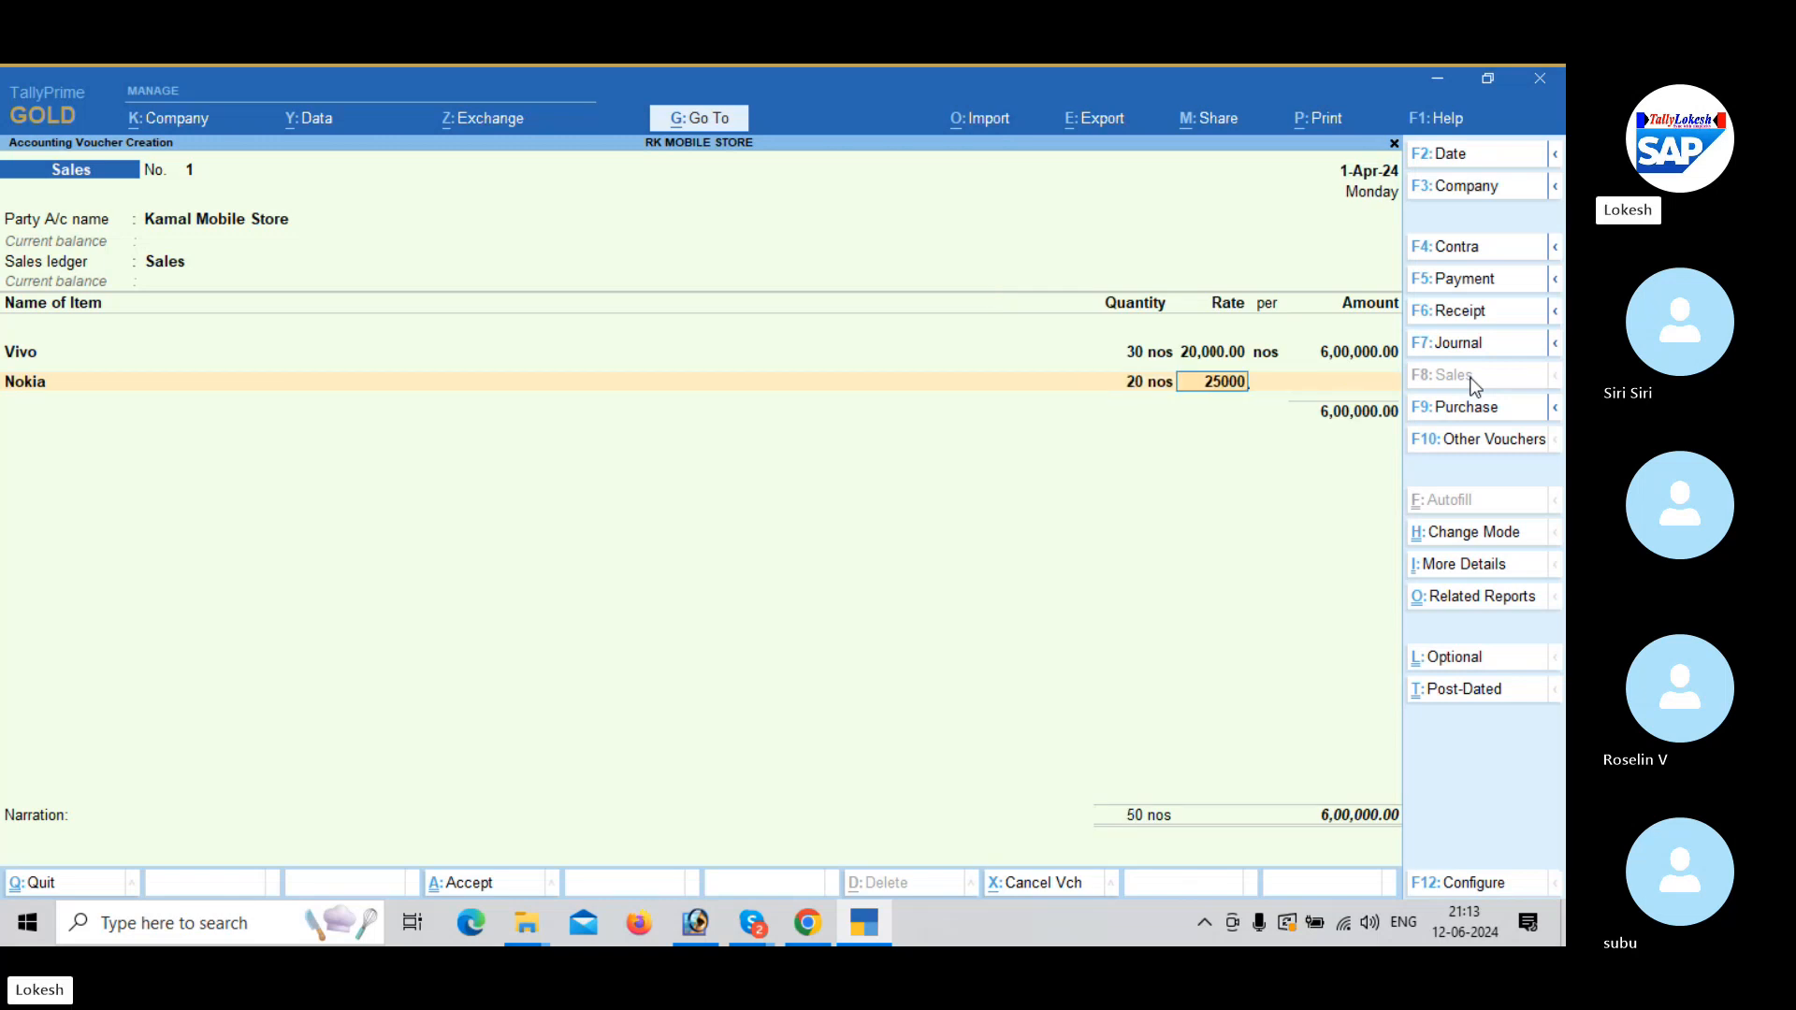
{"action": "key", "text": "Return"}
{"action": "key", "text": "Return"}
{"action": "key", "text": "Return"}
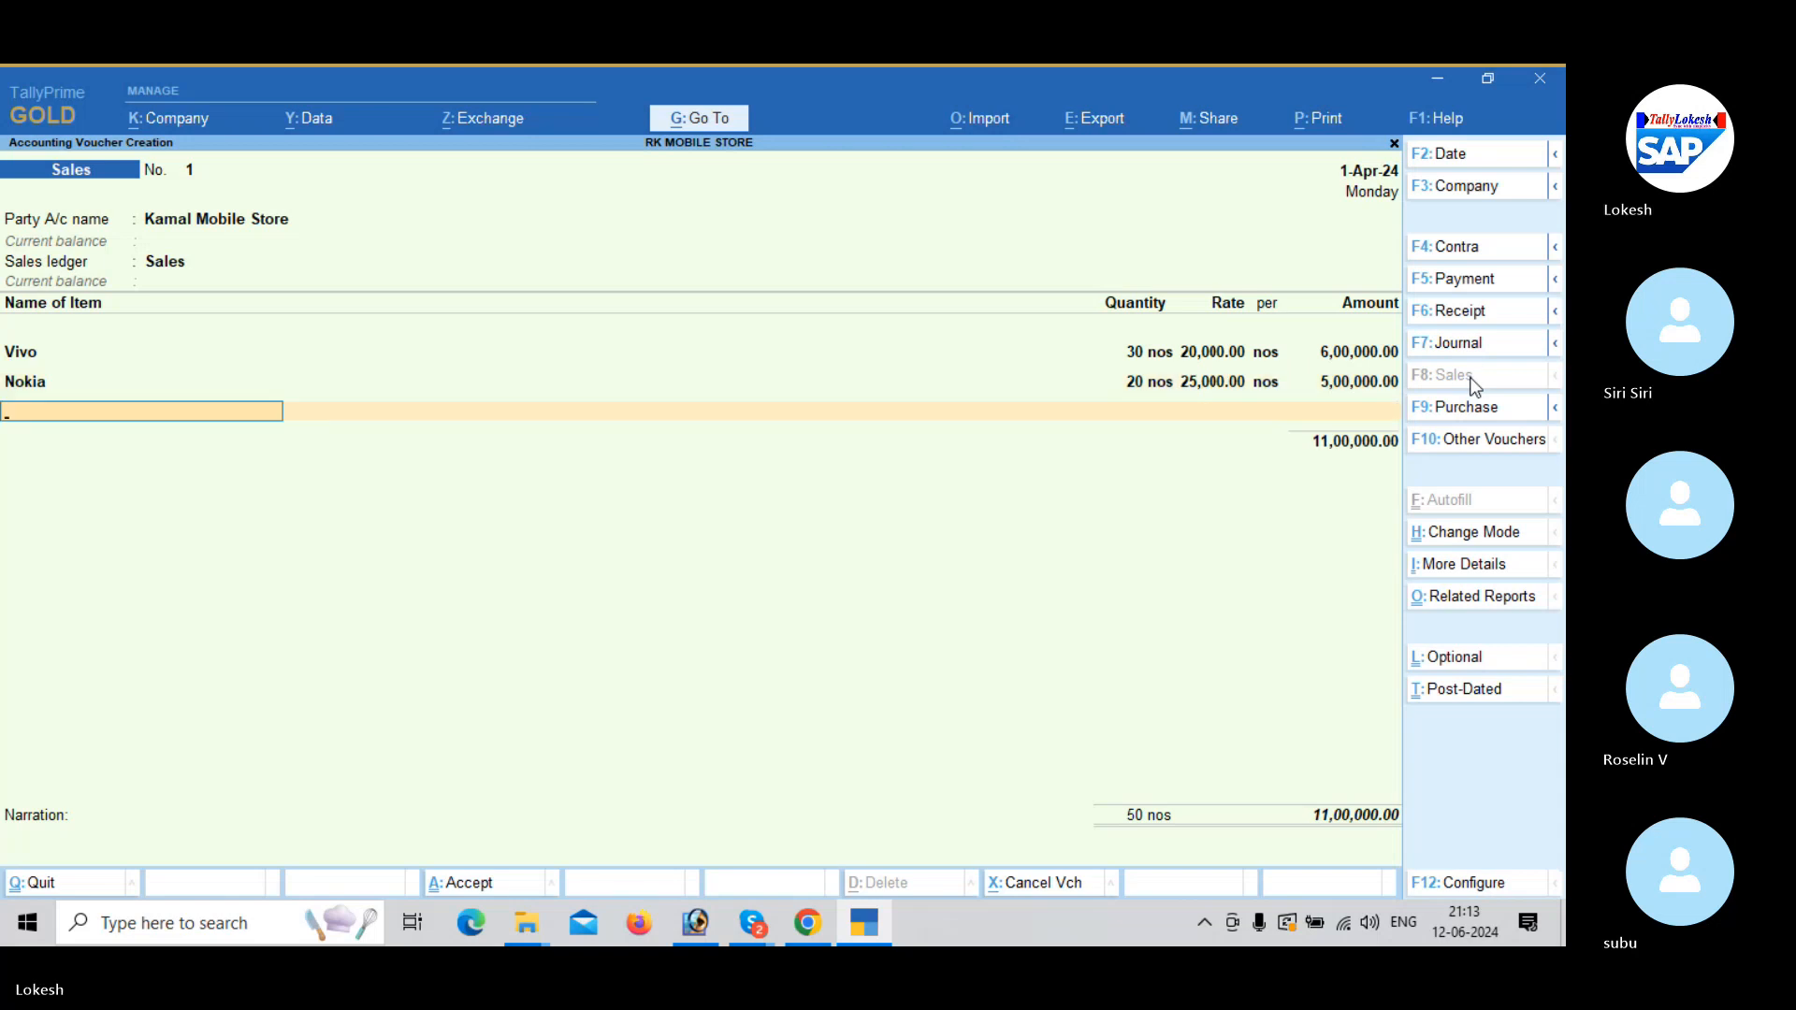
Add the stock item Sandisk to the sales voucher with a quantity of 40 nos at a rate of 1,000.
{"action": "type", "text": "Sa"}
{"action": "key", "text": "Down"}
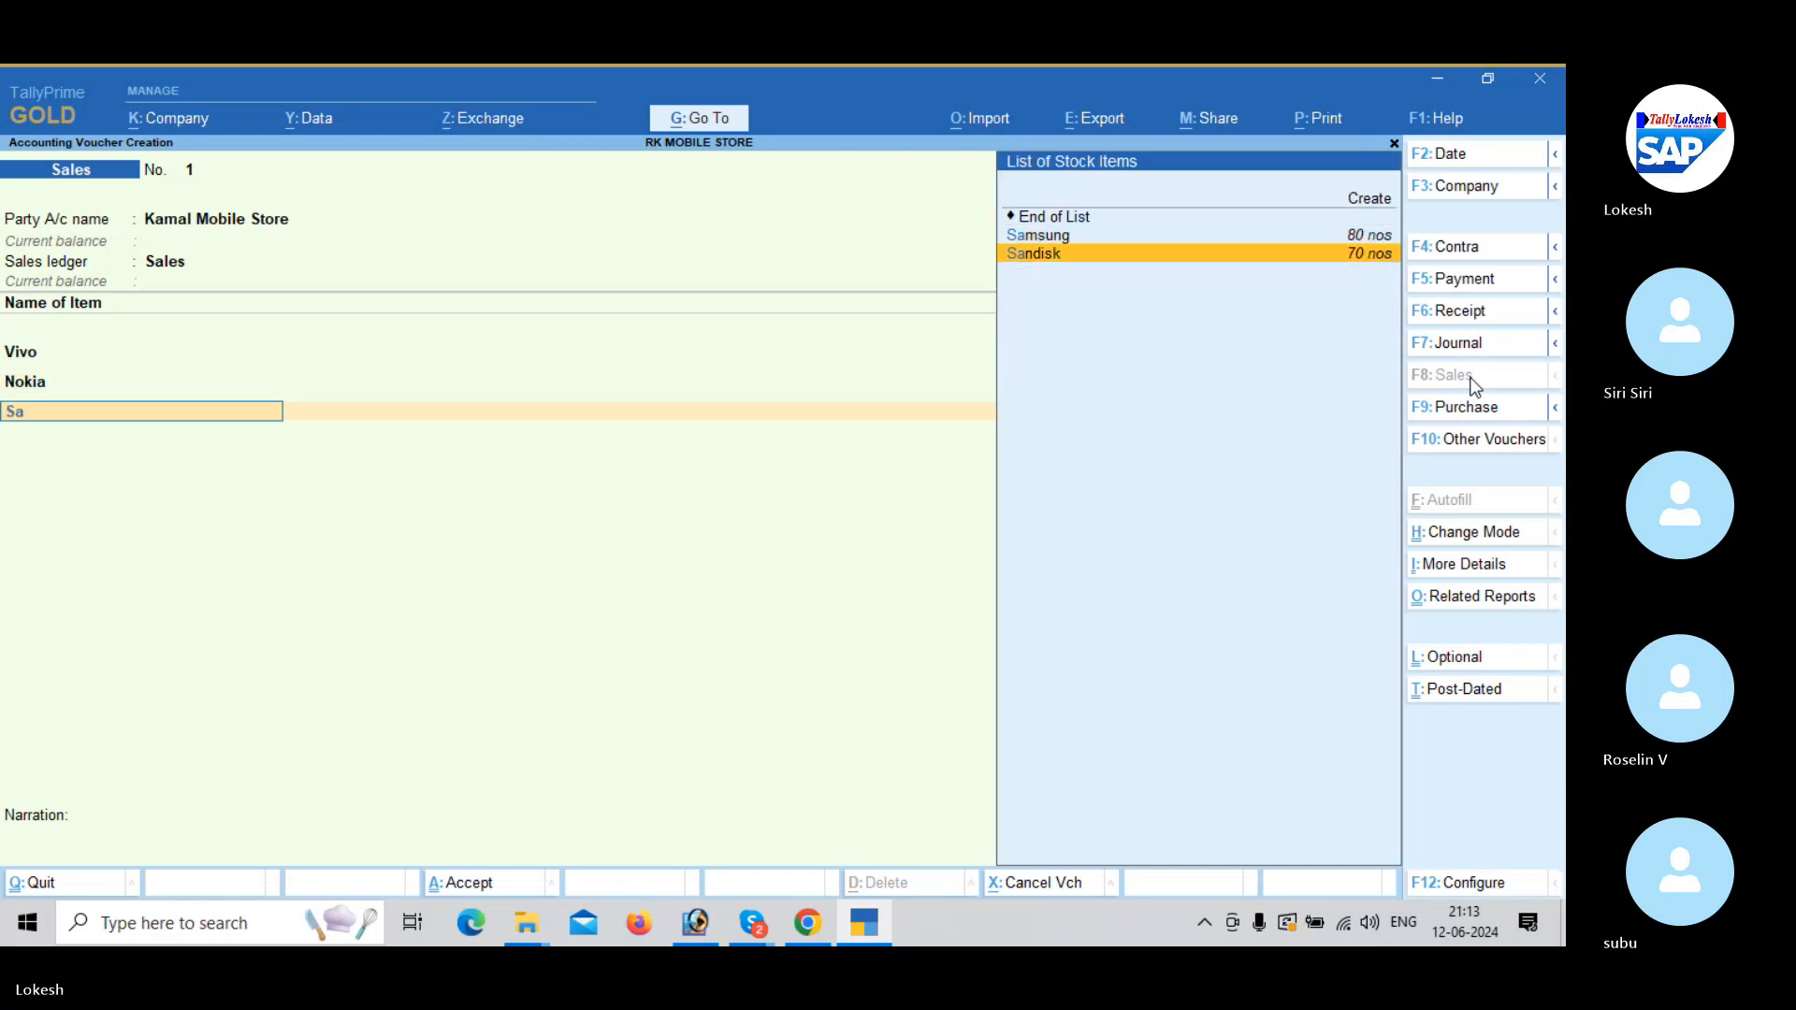
{"action": "key", "text": "Return"}
{"action": "type", "text": "40"}
{"action": "key", "text": "Return"}
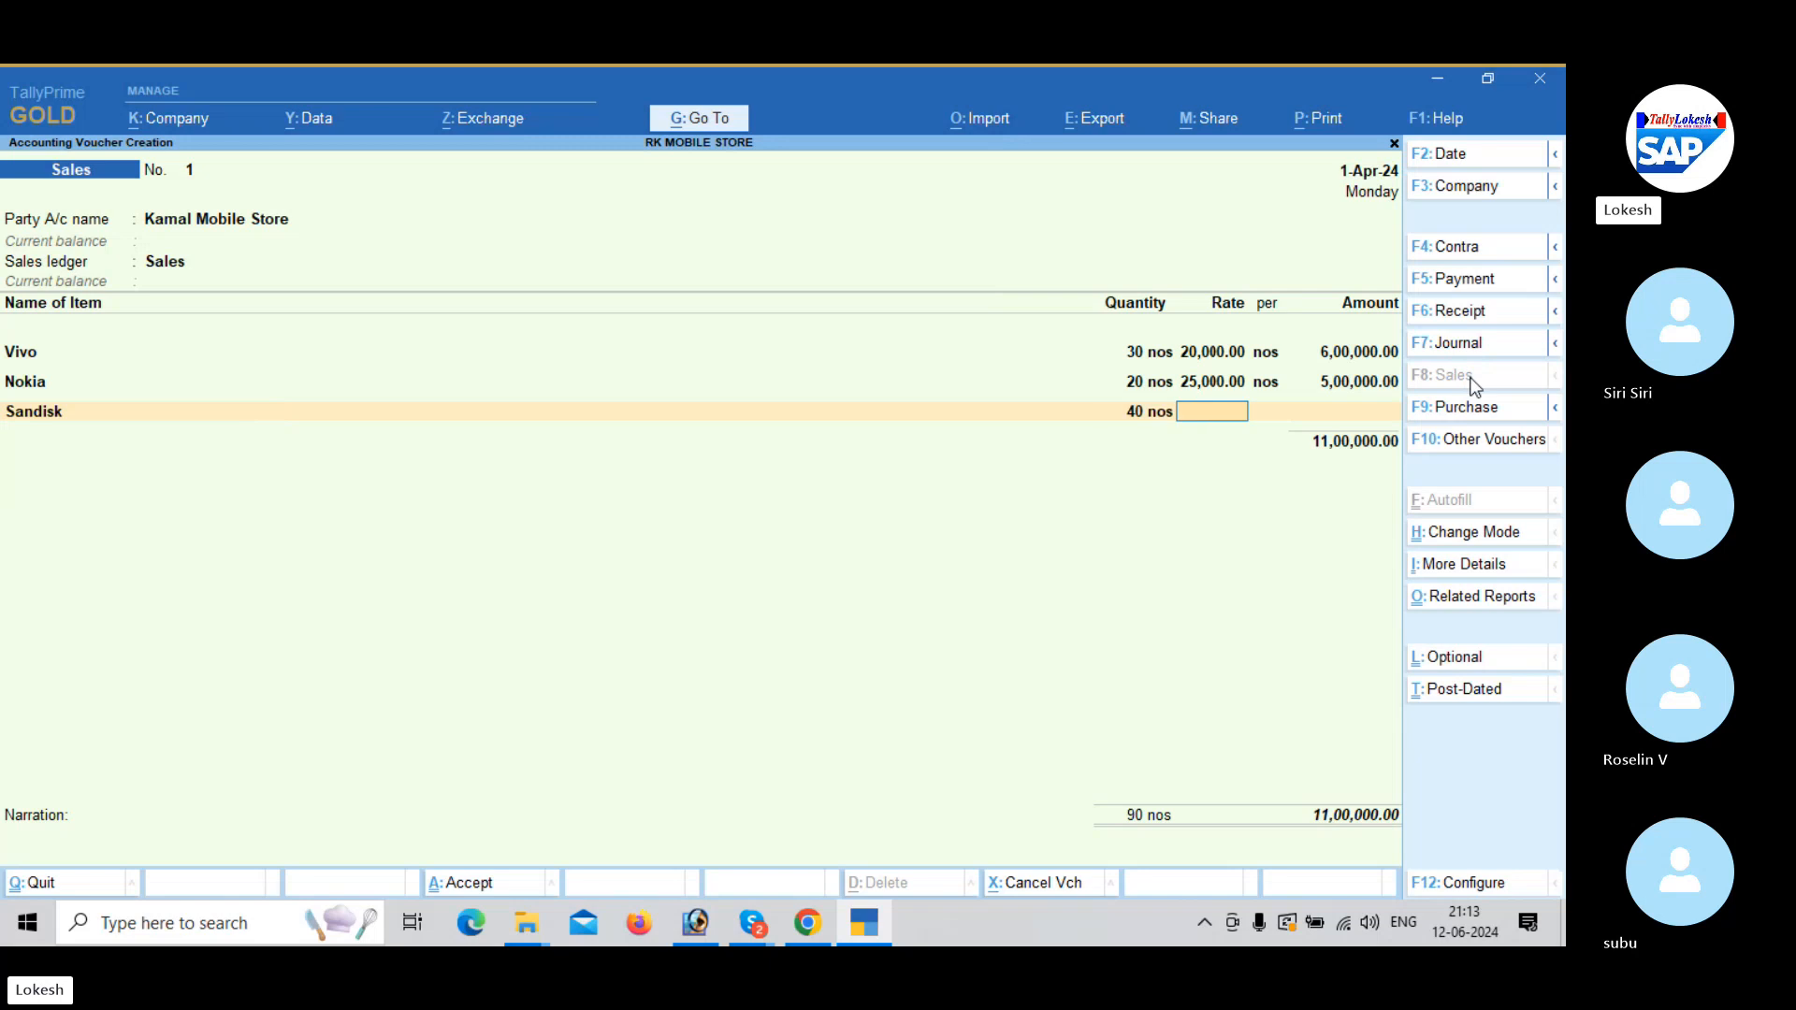
{"action": "type", "text": "1000"}
{"action": "key", "text": "Return"}
{"action": "key", "text": "Return"}
{"action": "key", "text": "Return"}
Add the stock item Boat to the sales voucher with a quantity of 30 nos at a rate of 2,000.
{"action": "type", "text": "b"}
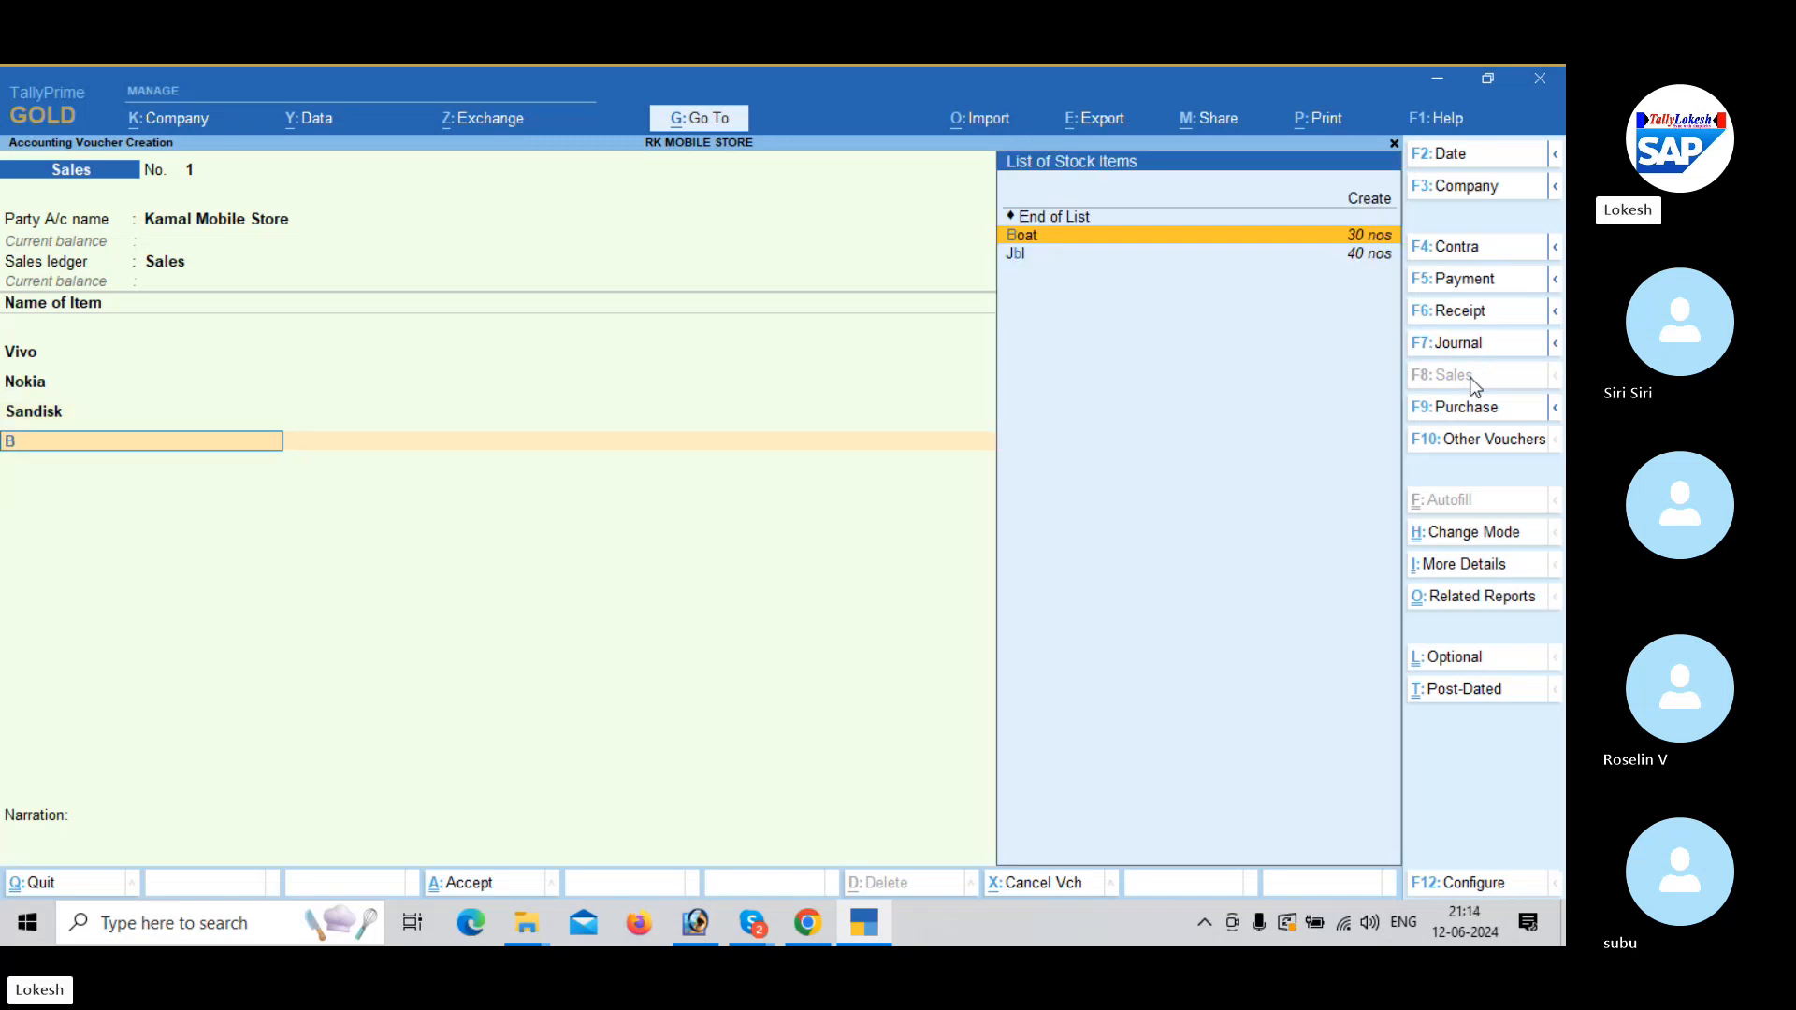
{"action": "key", "text": "Return"}
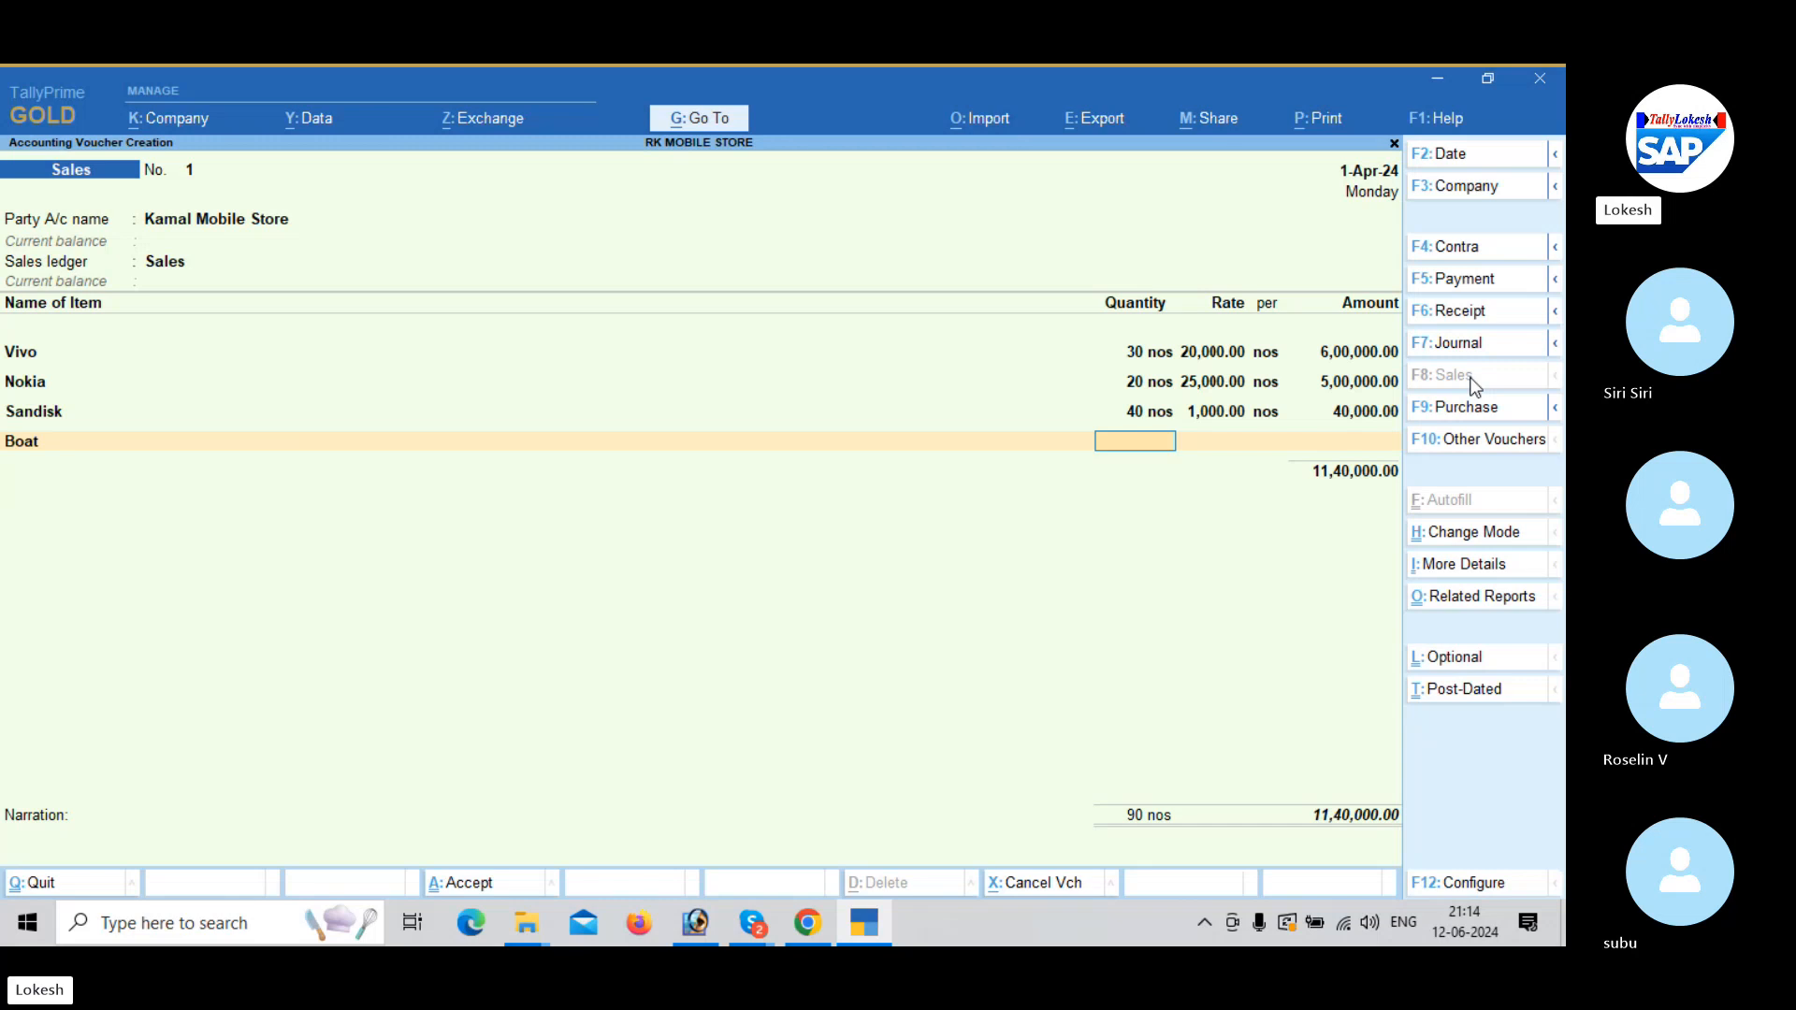
{"action": "type", "text": "30"}
{"action": "key", "text": "Return"}
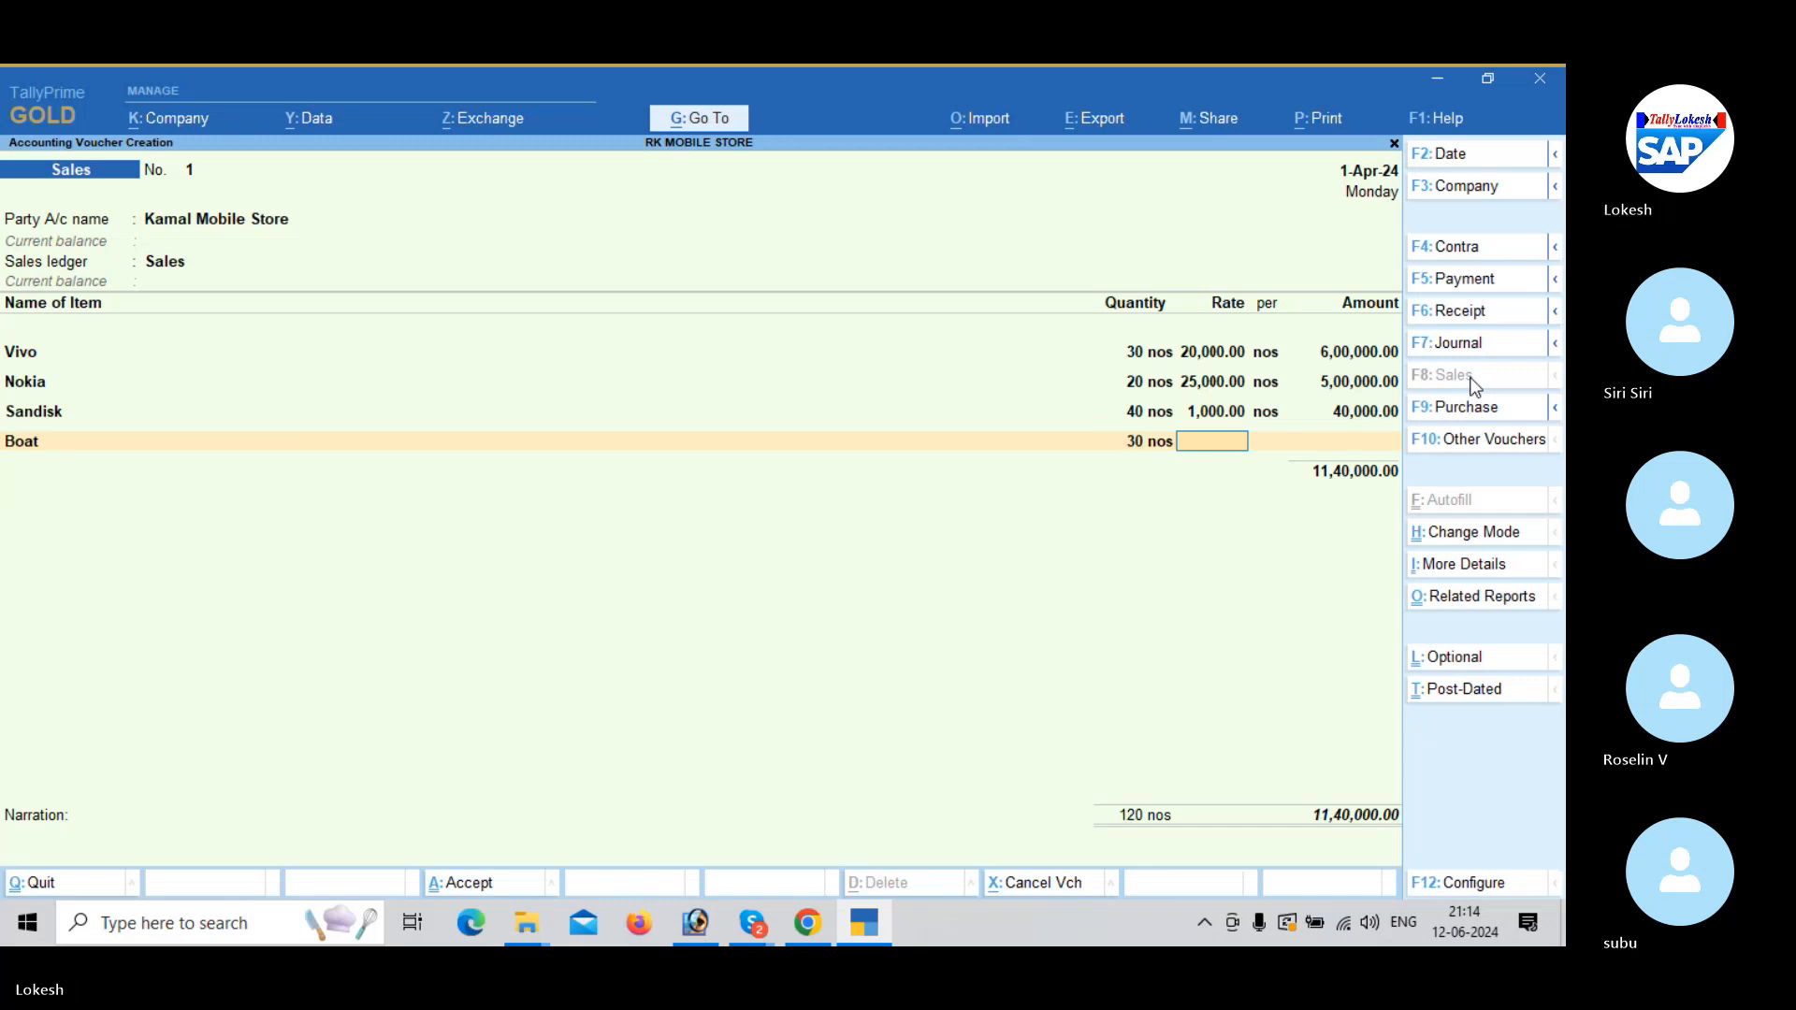
{"action": "type", "text": "2000"}
{"action": "key", "text": "Return"}
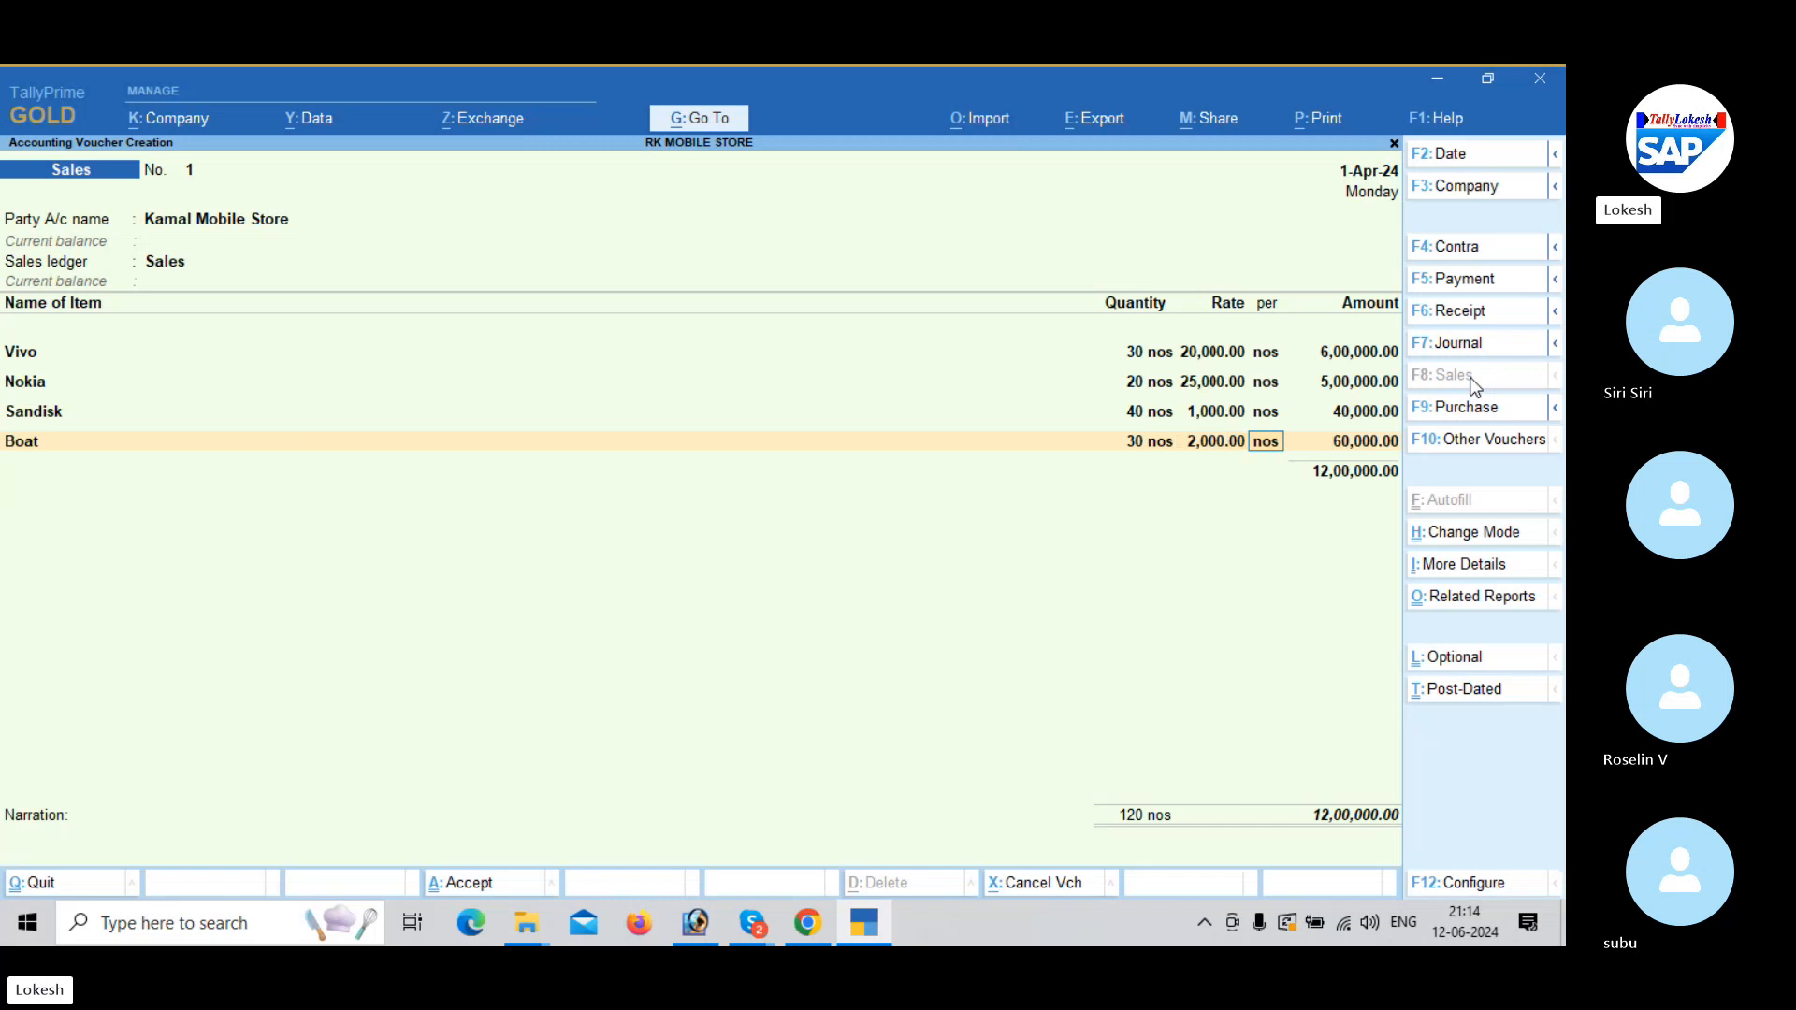
{"action": "key", "text": "Return"}
{"action": "key", "text": "Return"}
Add the stock item Jbl to the sales voucher with a quantity of 20 nos at a rate of 1,000.
{"action": "type", "text": "Jbl"}
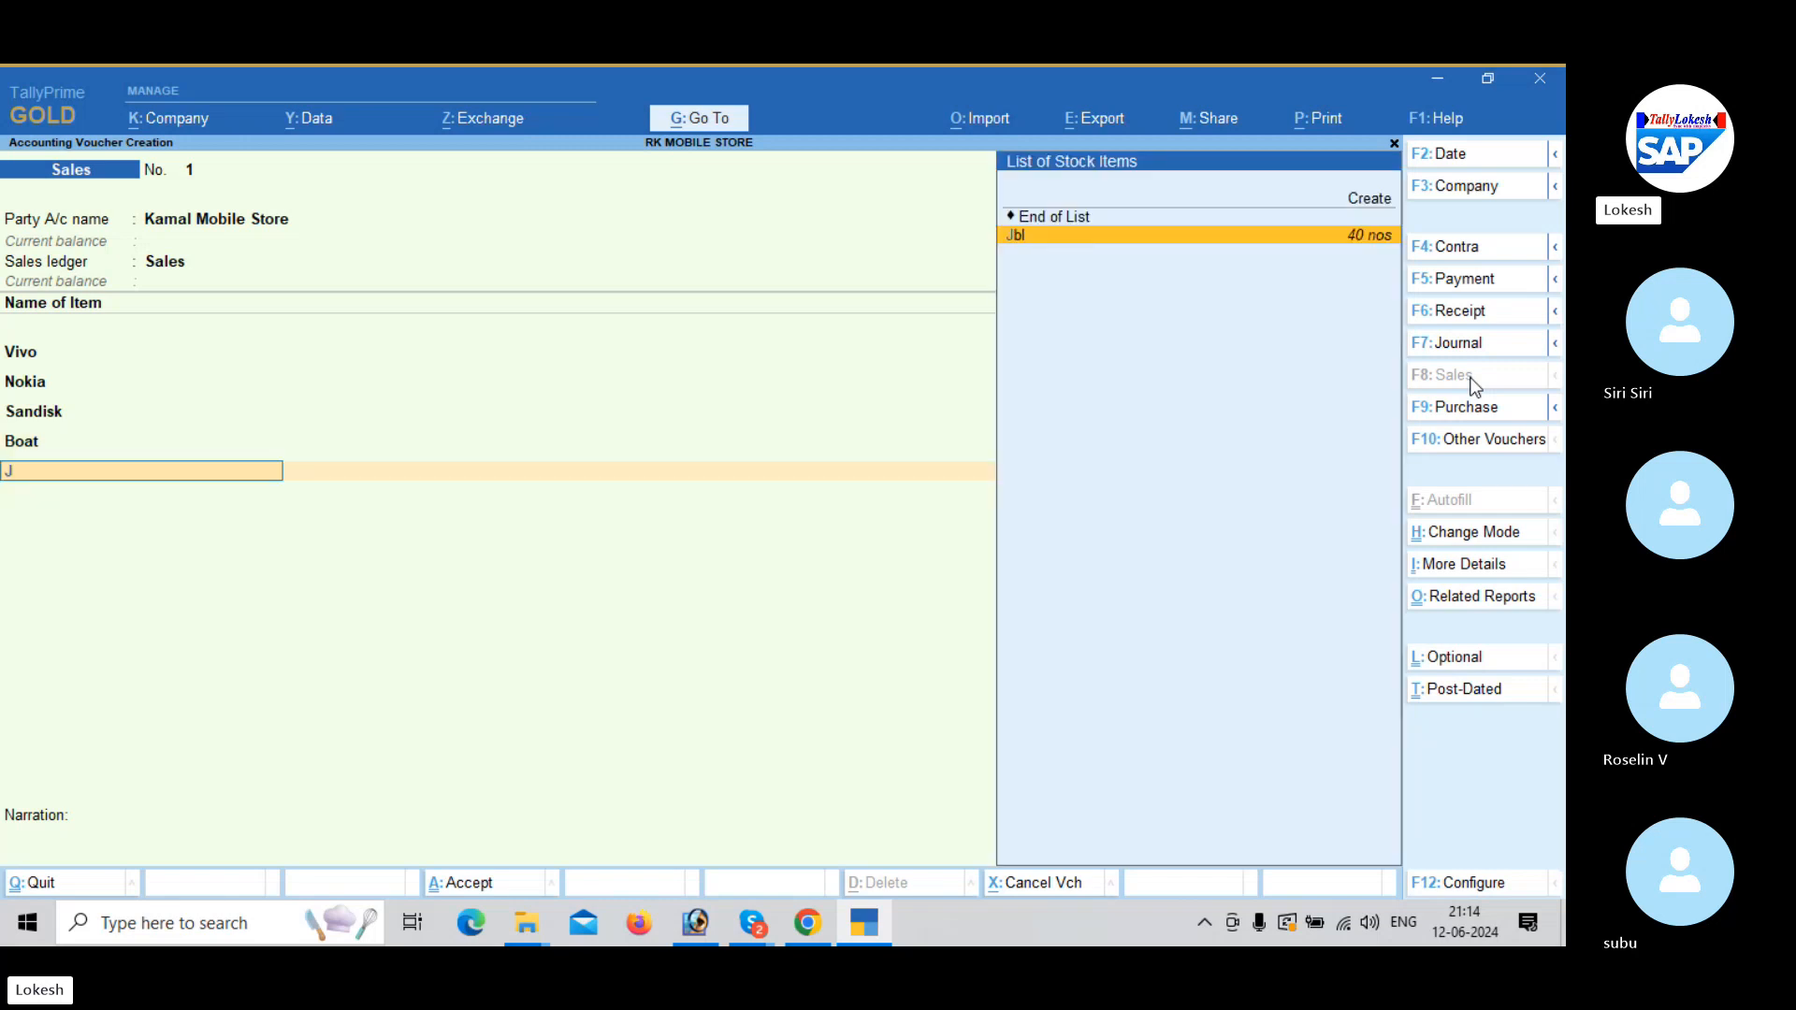
{"action": "key", "text": "Return"}
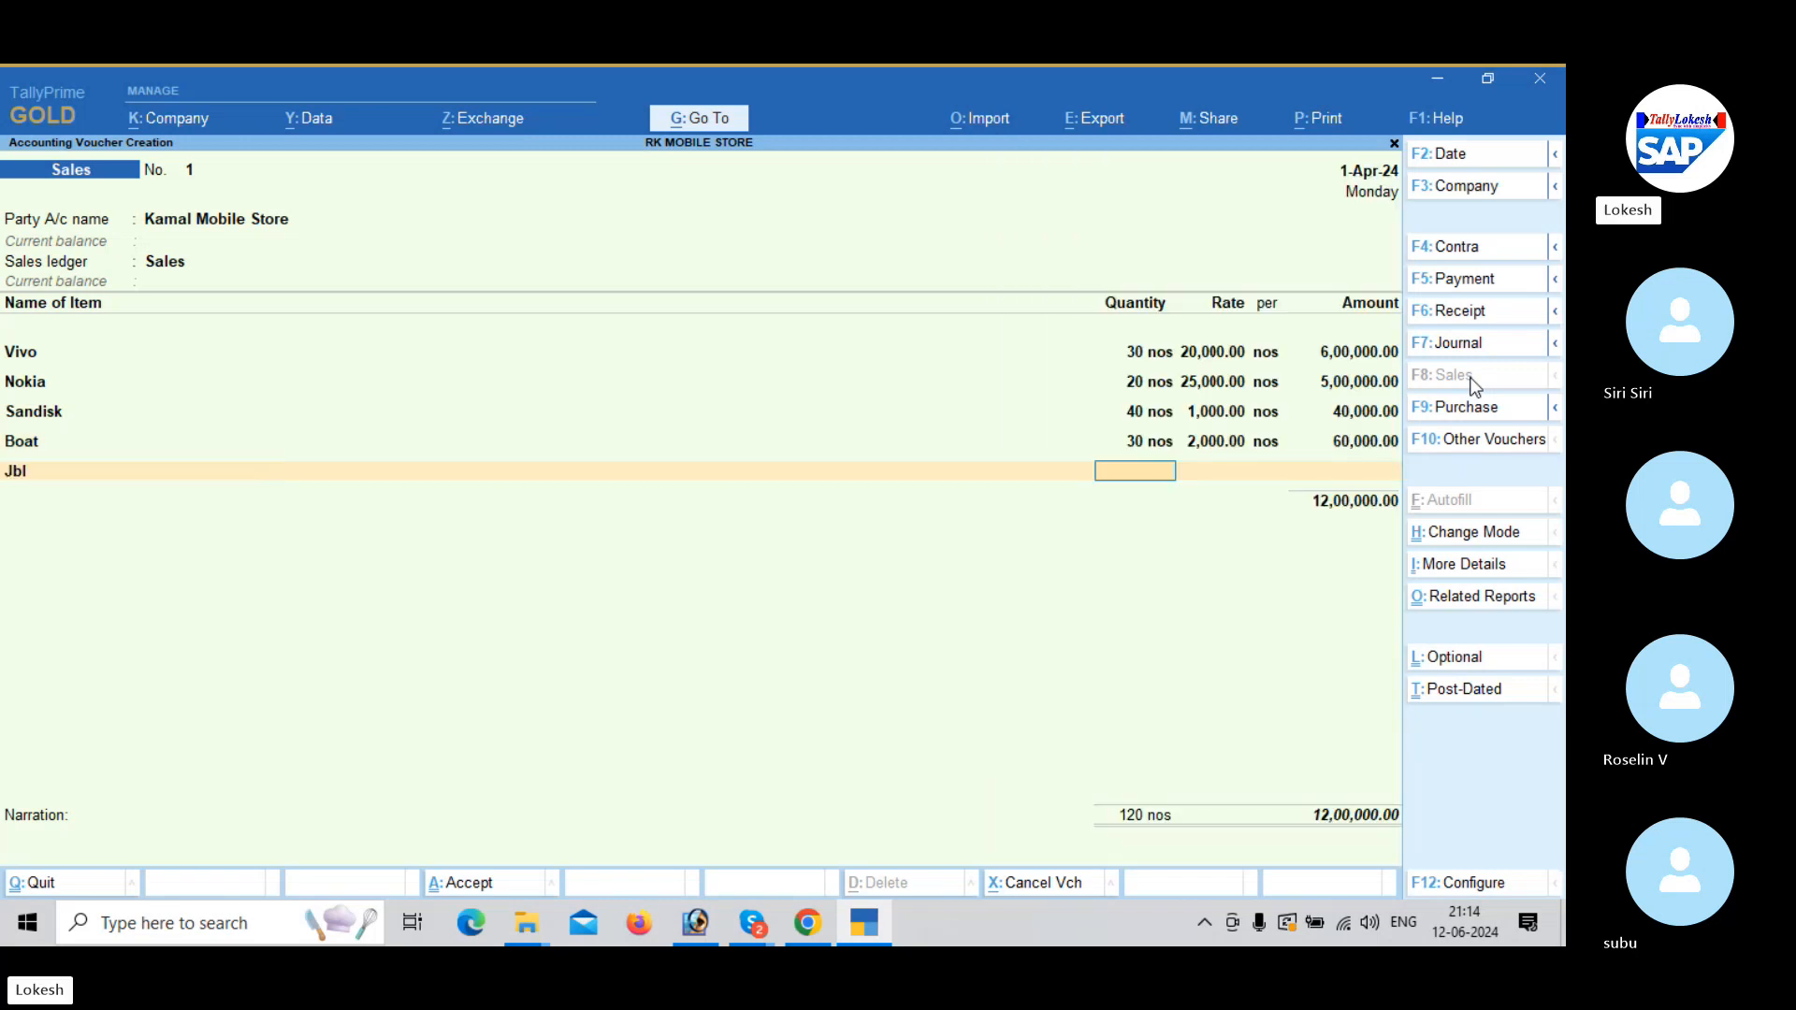
{"action": "type", "text": "20"}
{"action": "key", "text": "Return"}
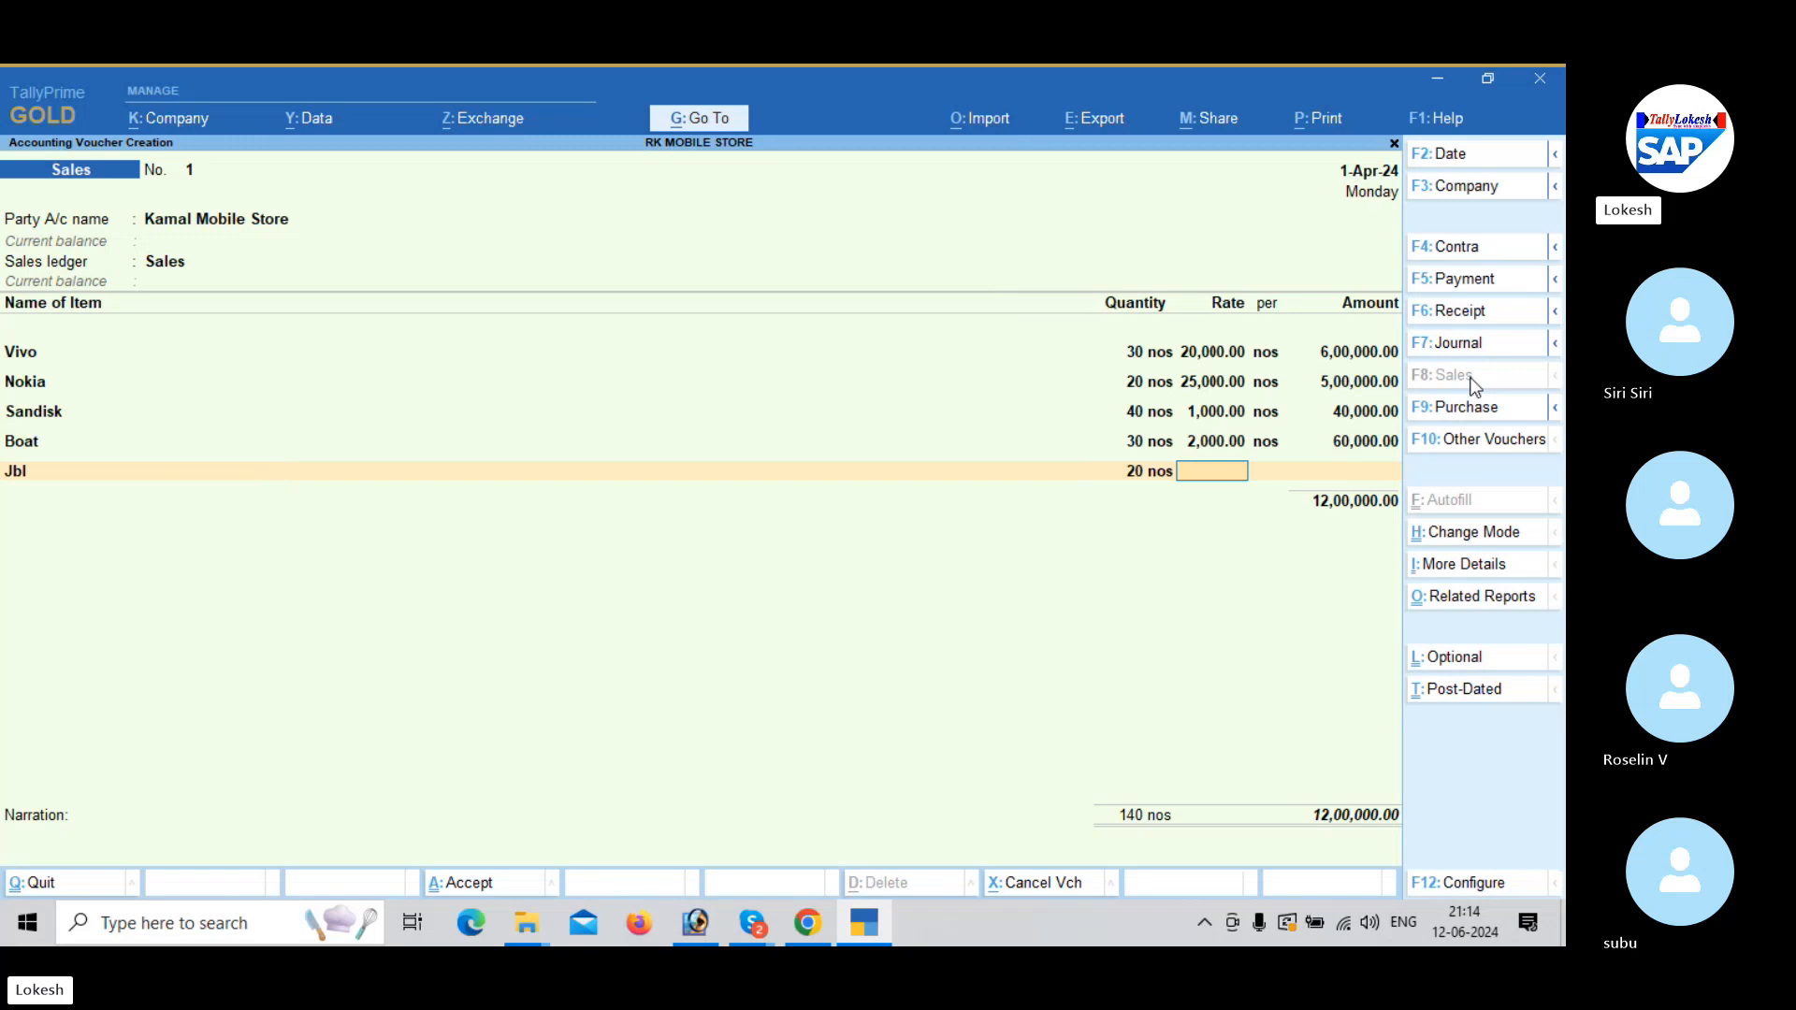
{"action": "type", "text": "1,000"}
{"action": "key", "text": "Return"}
{"action": "key", "text": "Return"}
{"action": "key", "text": "Return"}
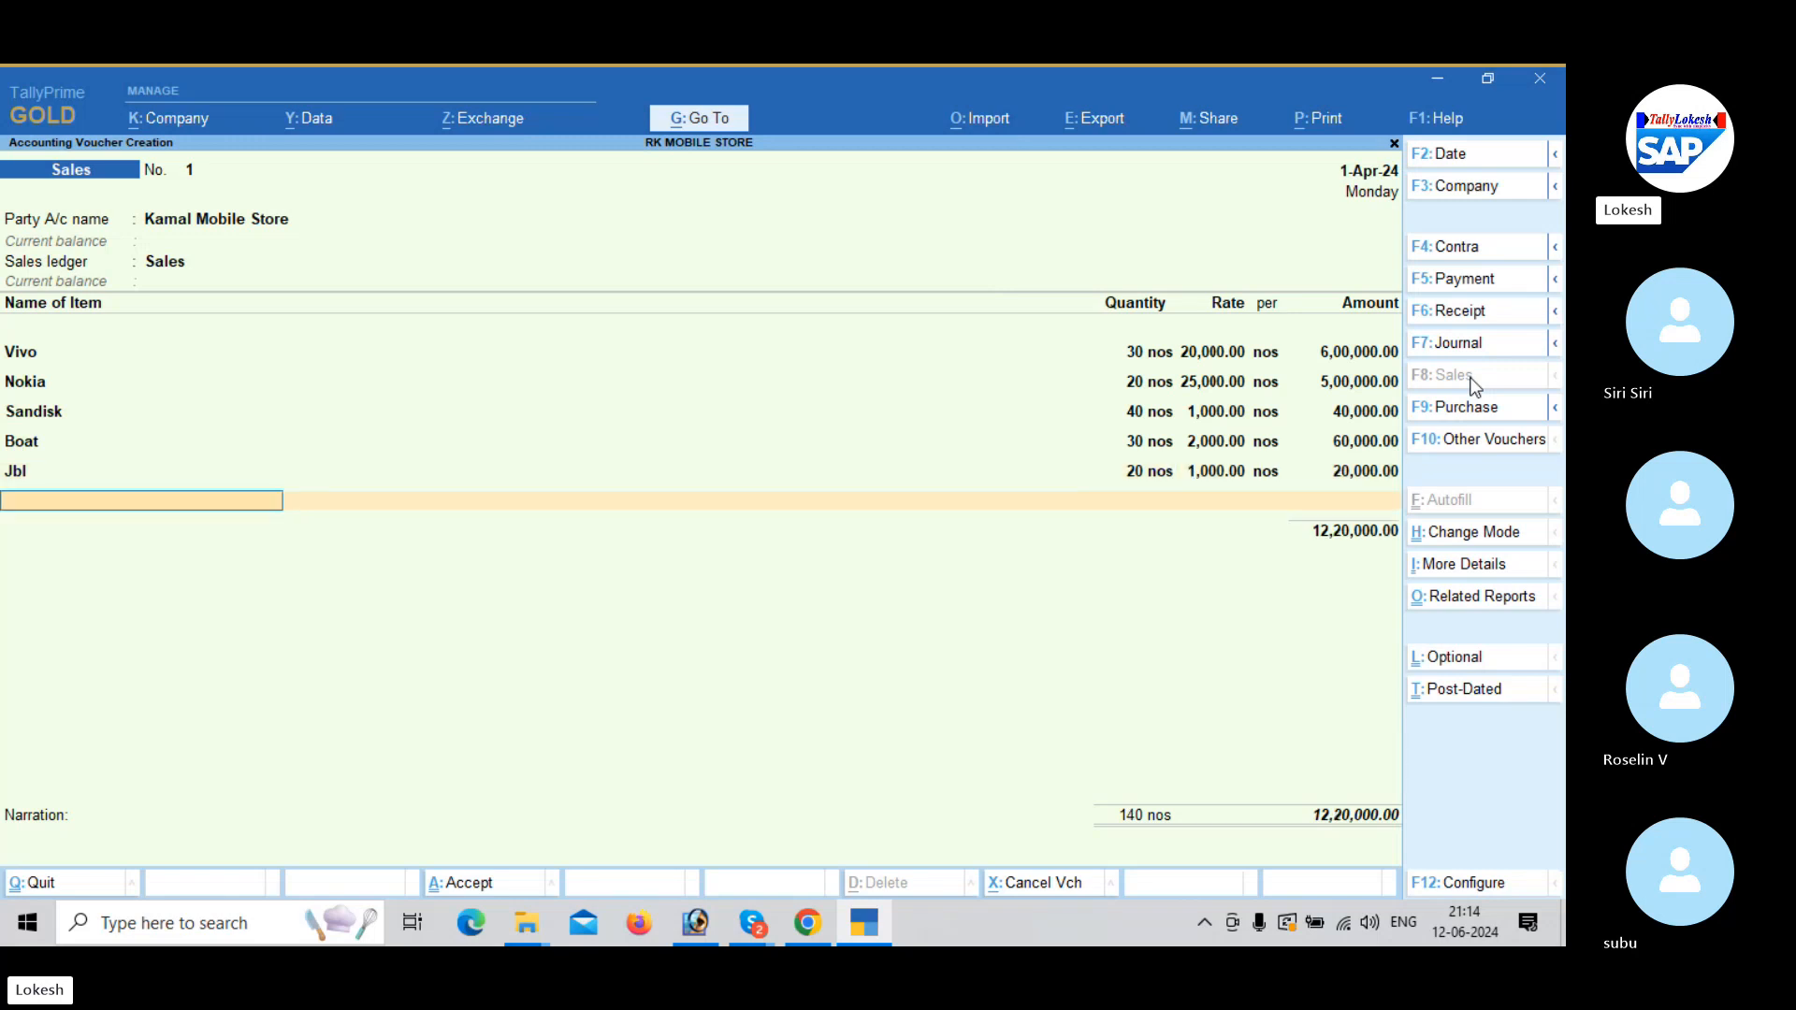
Add the stock item Noise to the sales voucher with a quantity of 25 nos at a rate of 1,200.
{"action": "type", "text": "No"}
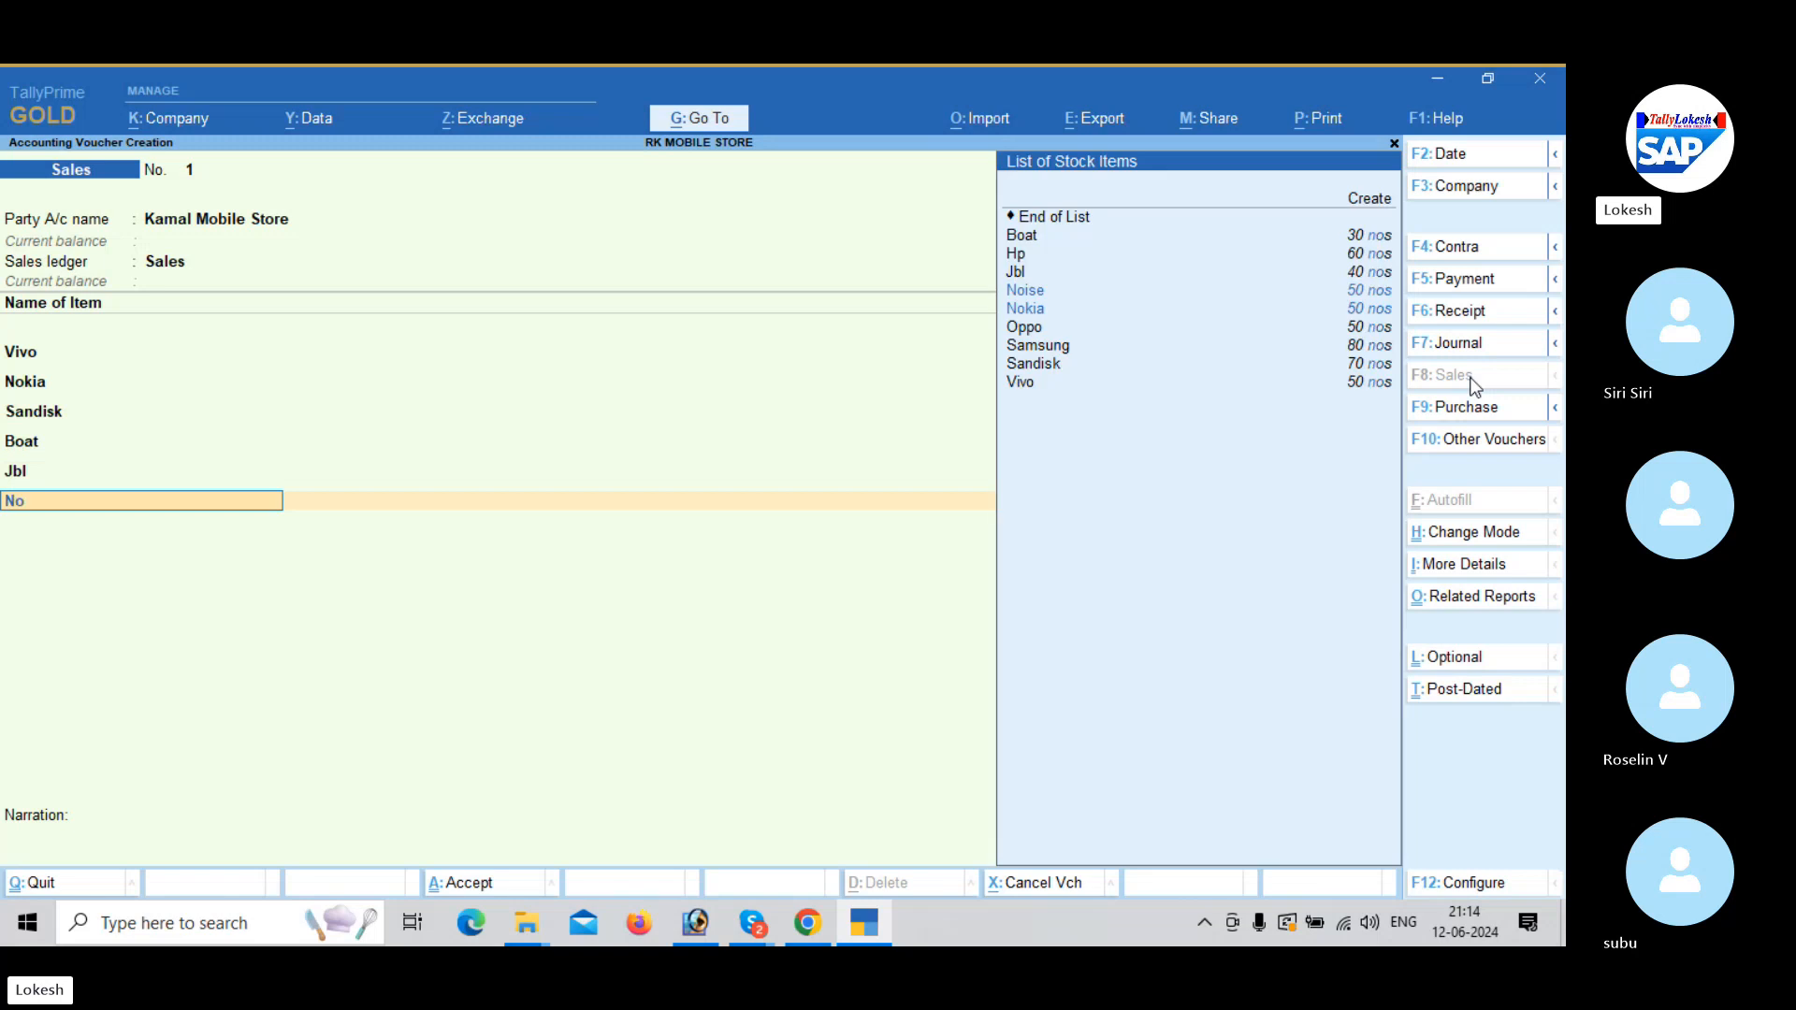
{"action": "type", "text": "i"}
{"action": "key", "text": "Return"}
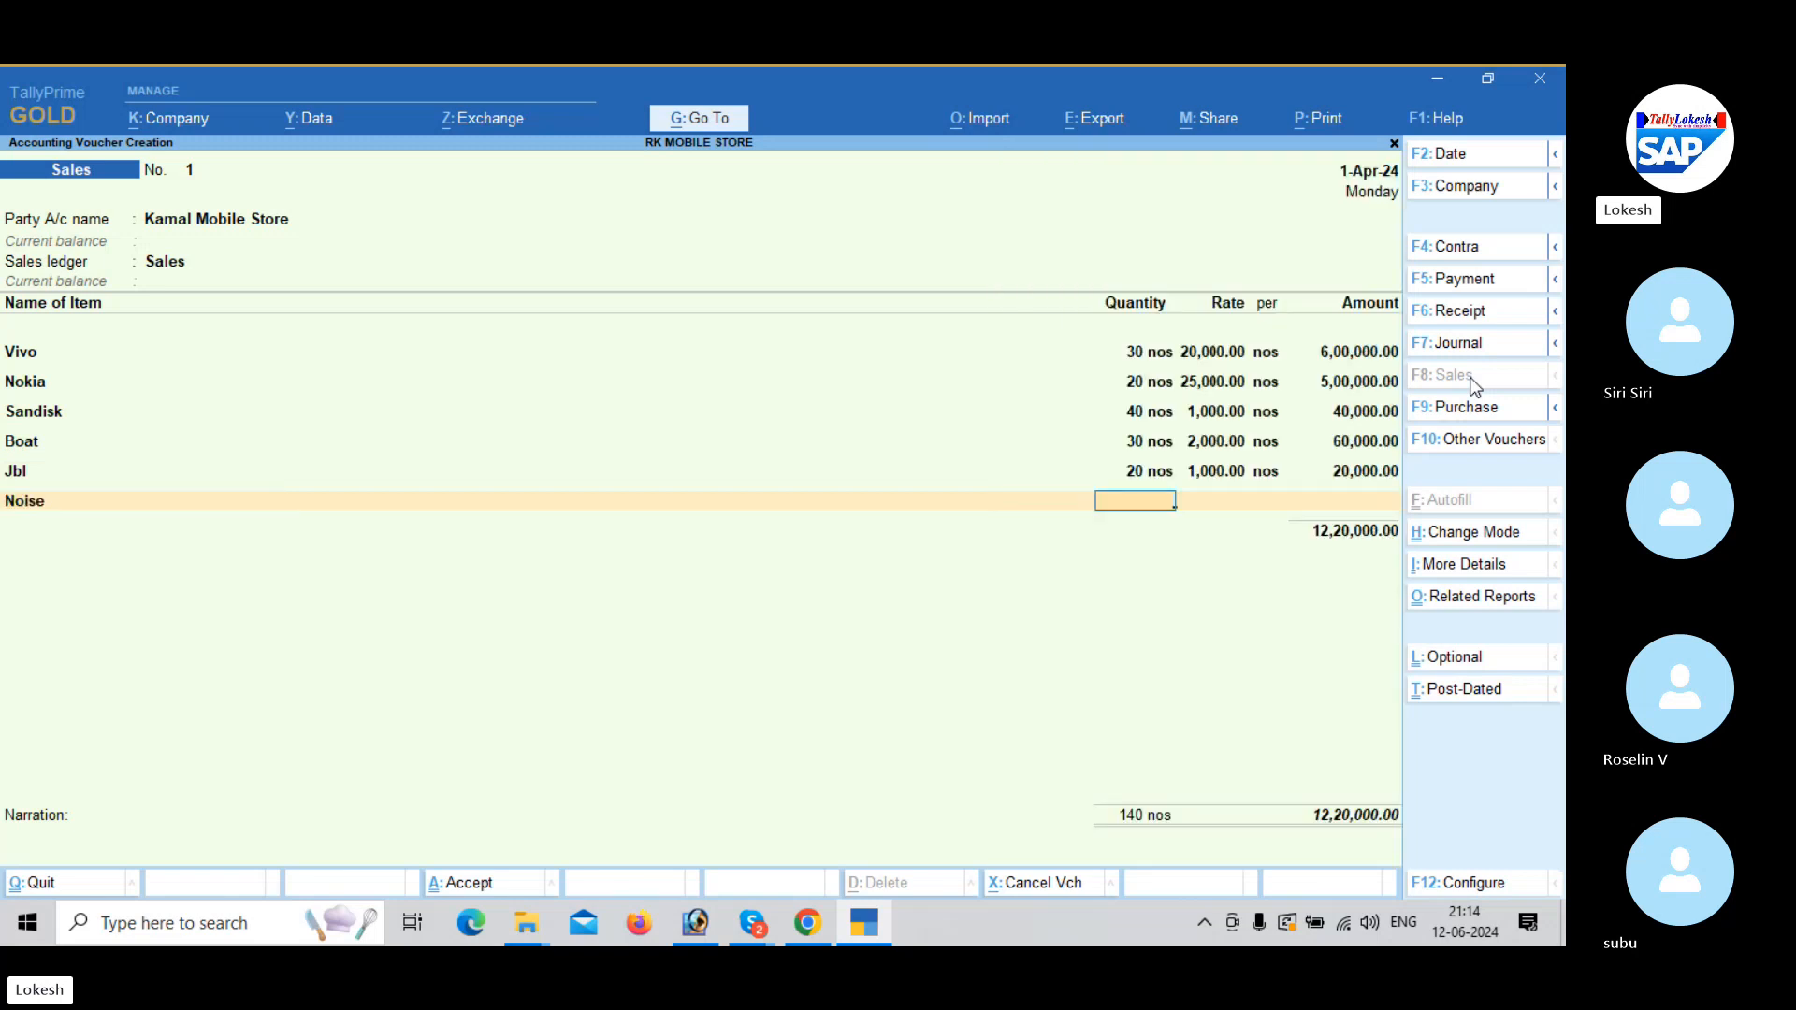
{"action": "type", "text": "25"}
{"action": "key", "text": "Return"}
{"action": "type", "text": "1,"}
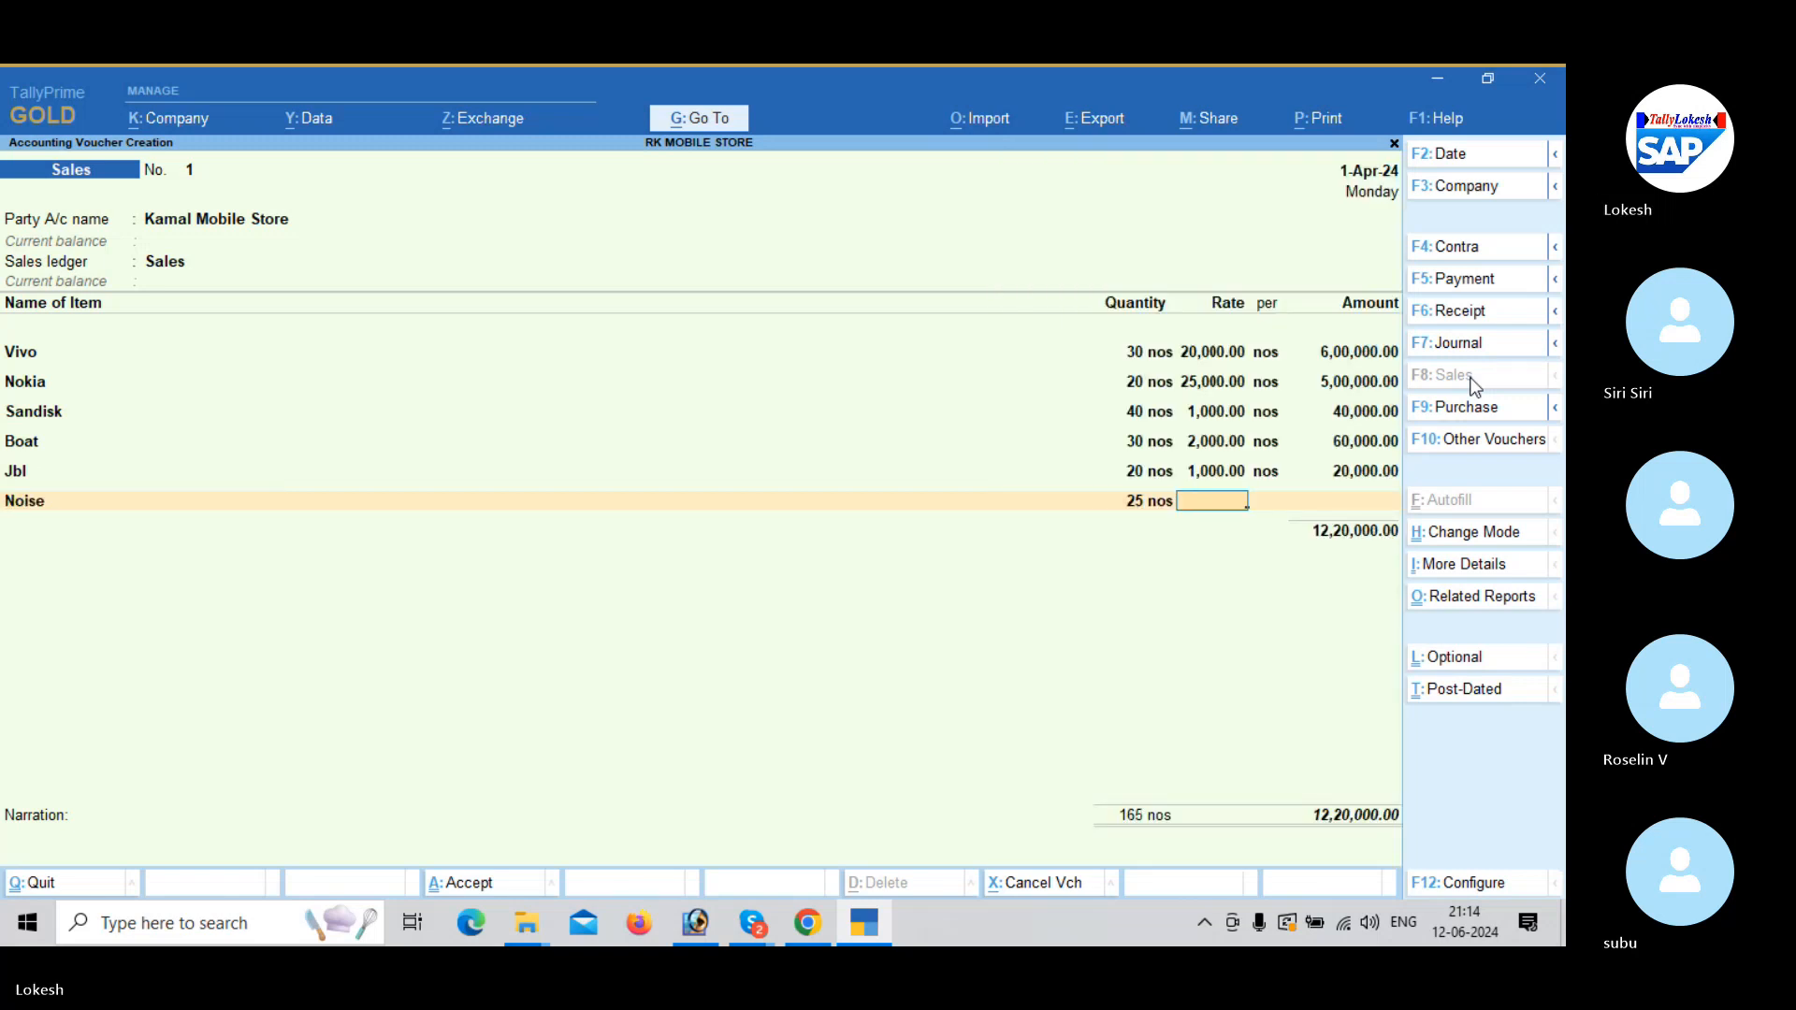
{"action": "type", "text": "200"}
{"action": "key", "text": "Return"}
{"action": "key", "text": "Return"}
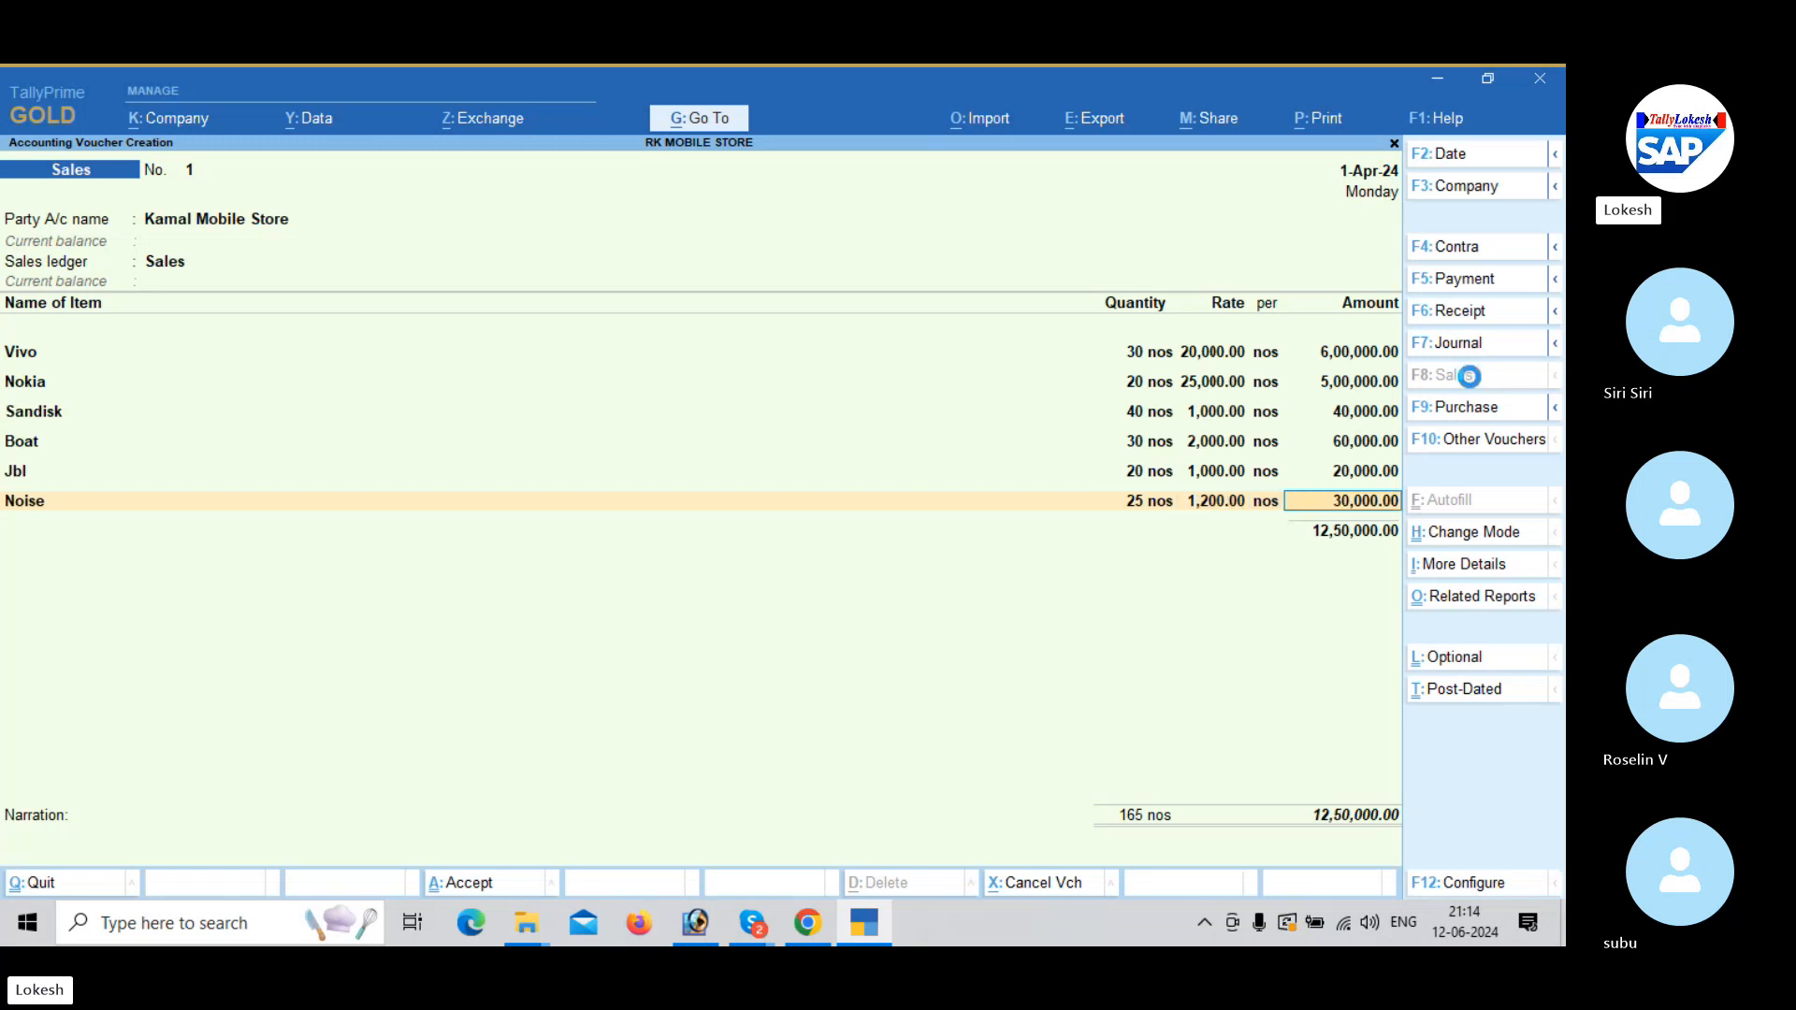
{"action": "key", "text": "Return"}
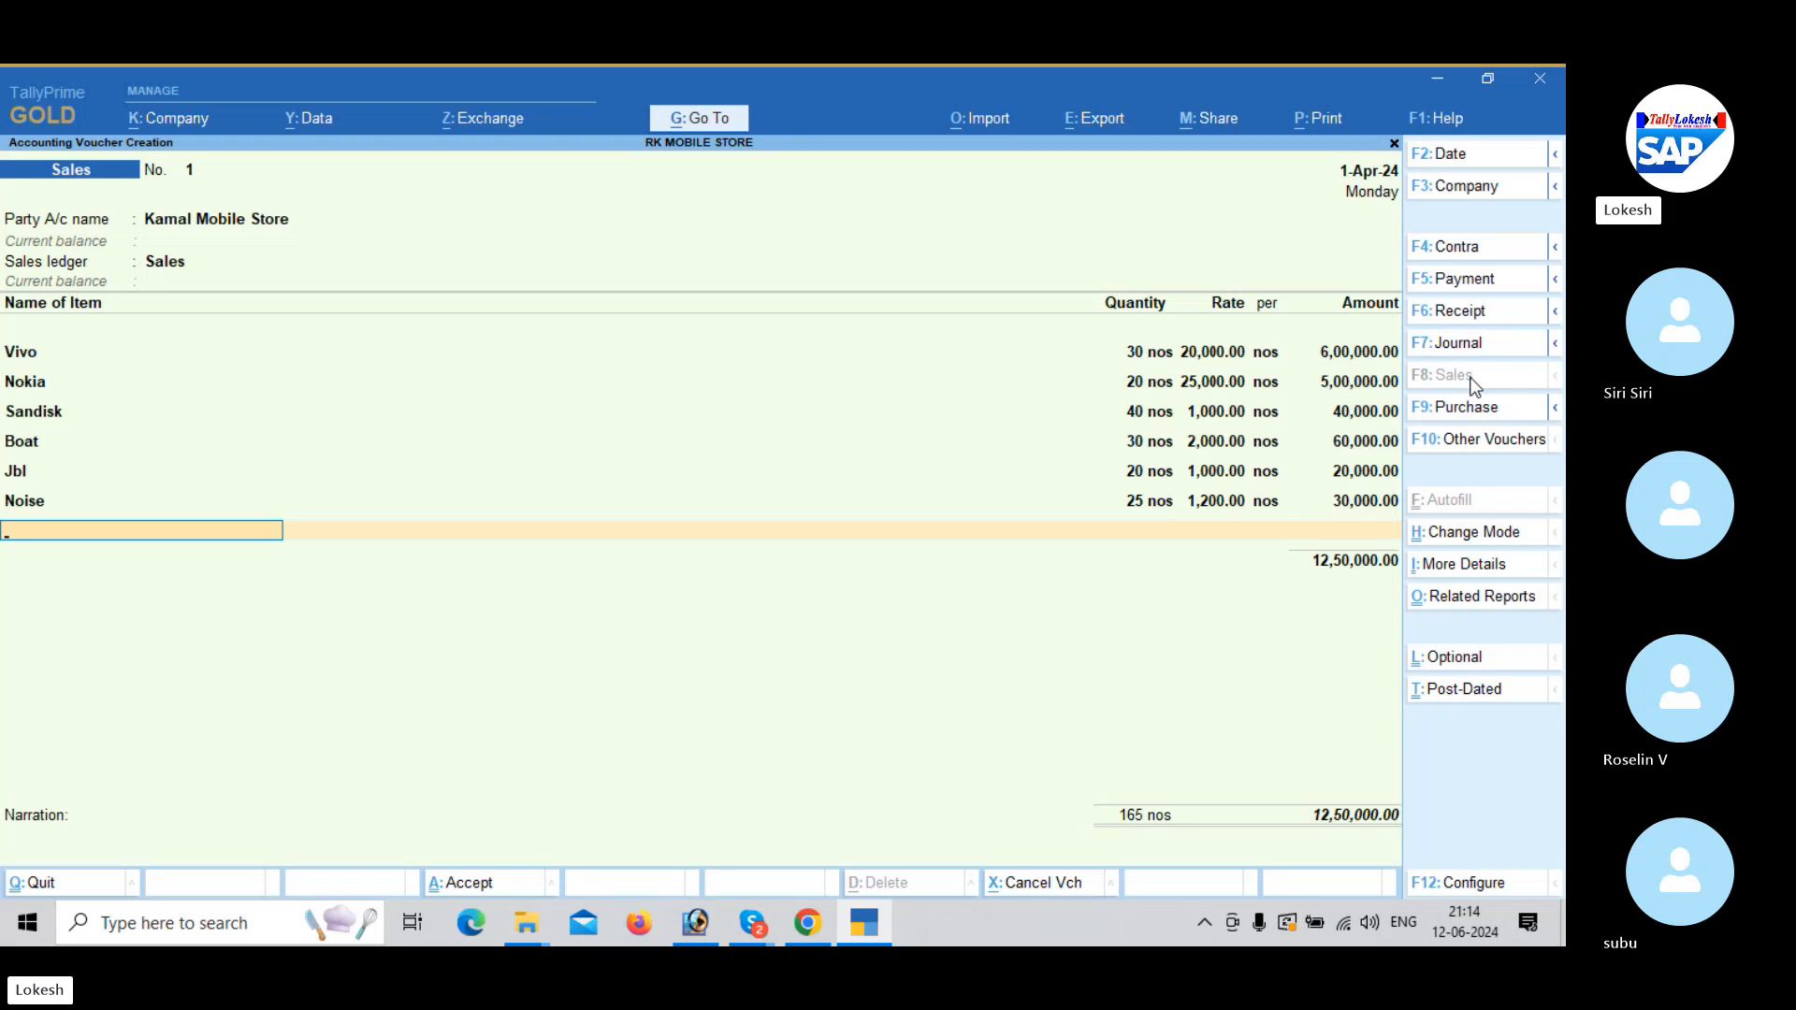
End the item list, leave the narration empty and save the Kamal Mobile Store sales voucher.
{"action": "key", "text": "Return"}
{"action": "key", "text": "Return"}
{"action": "key", "text": "Return"}
{"action": "key", "text": "Return"}
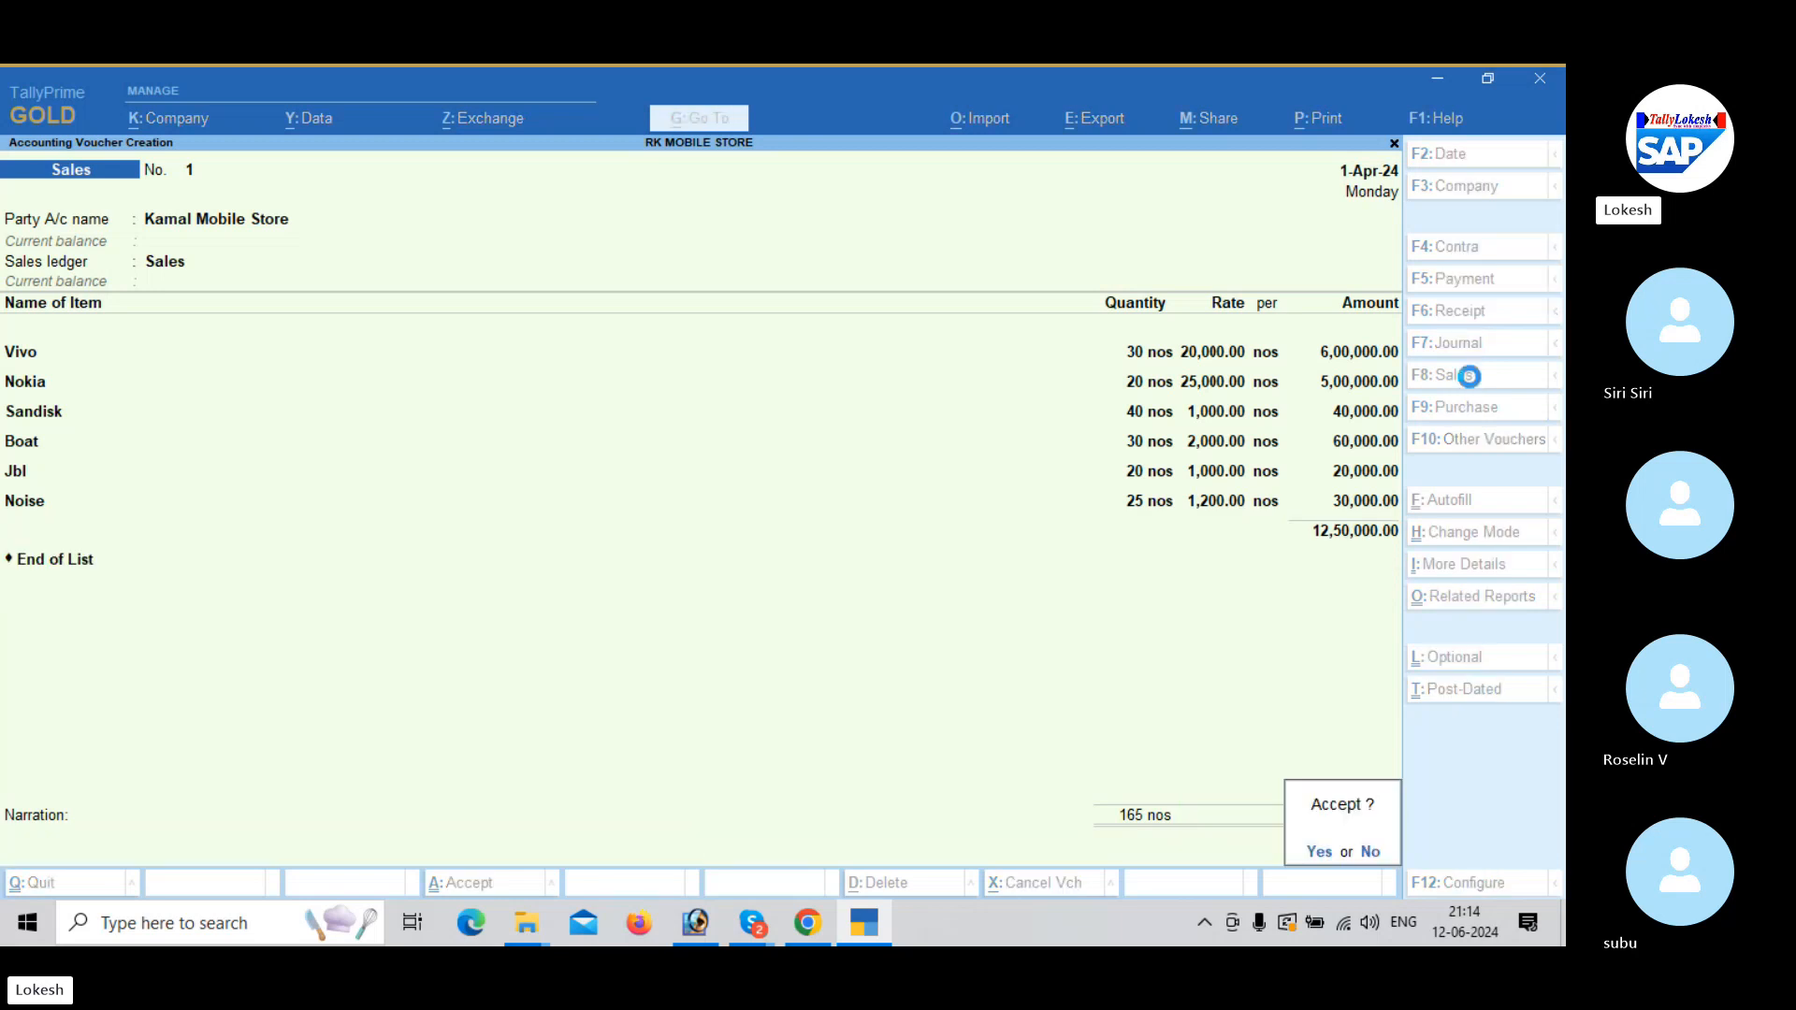
{"action": "key", "text": "Return"}
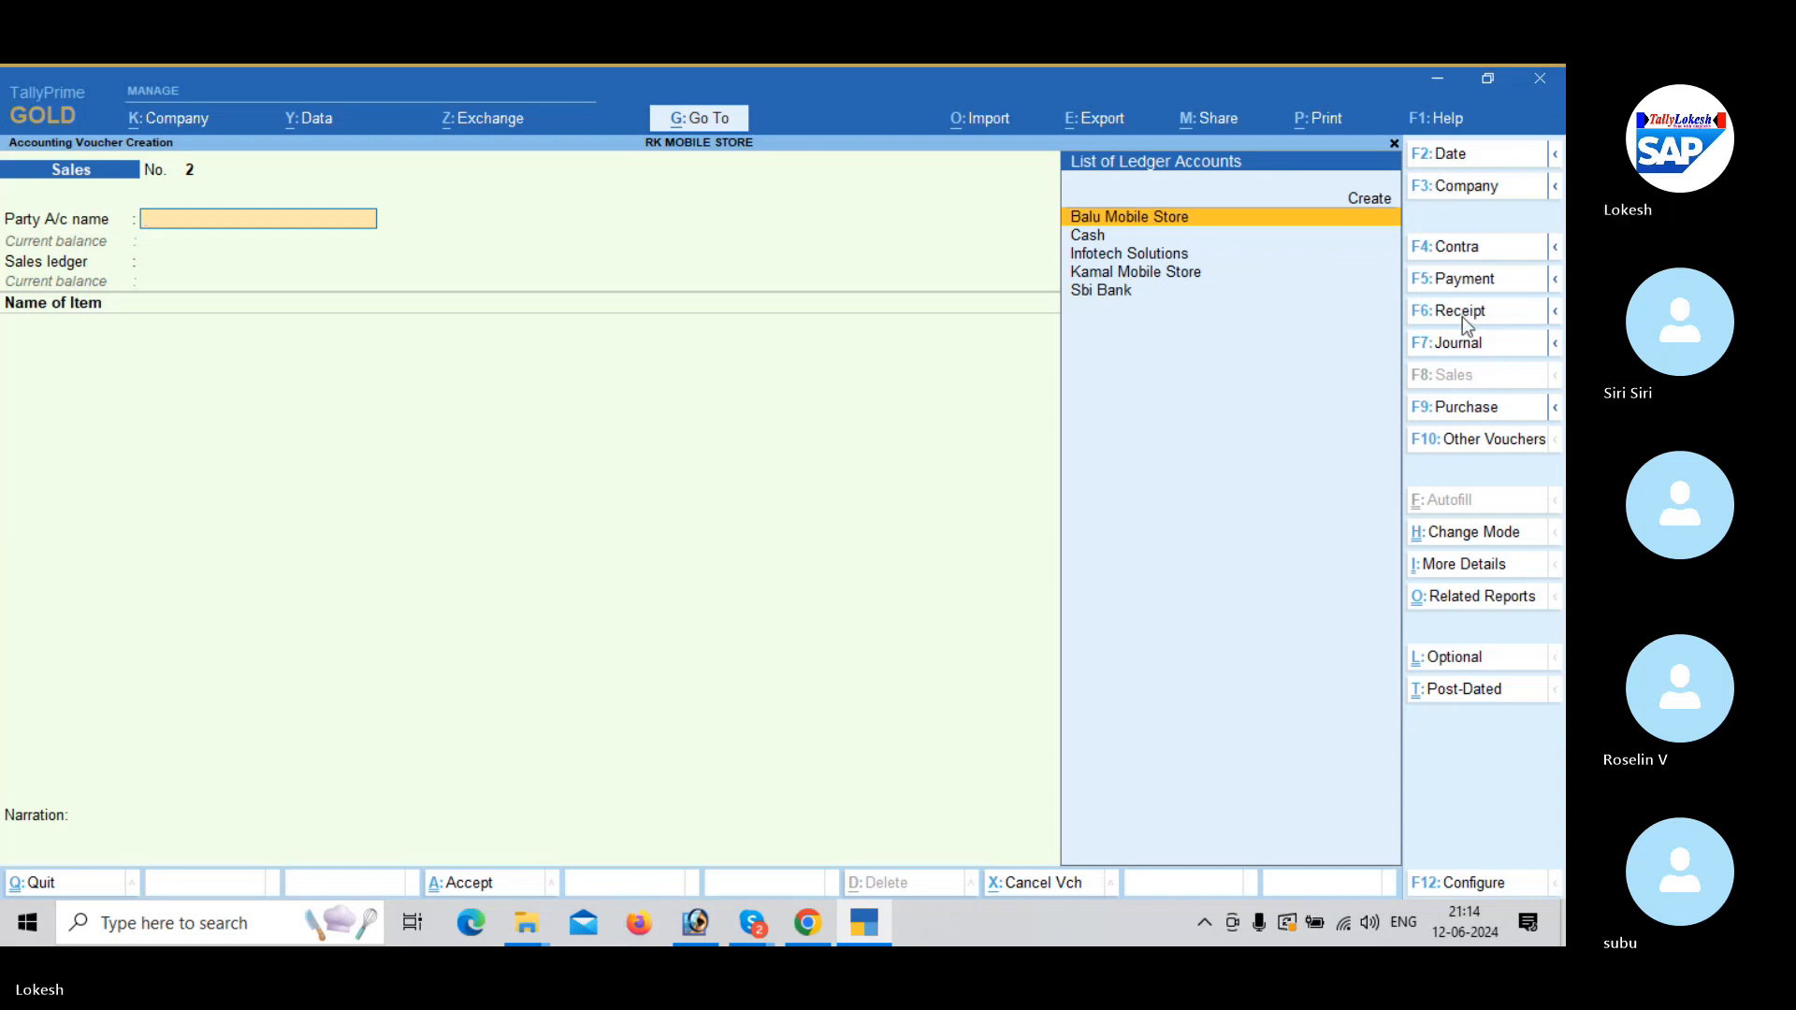
Start a journal voucher and debit the Tally Software ledger with 22,000.
{"action": "left_click", "coordinate": [1471, 344]}
{"action": "type", "text": "ta"}
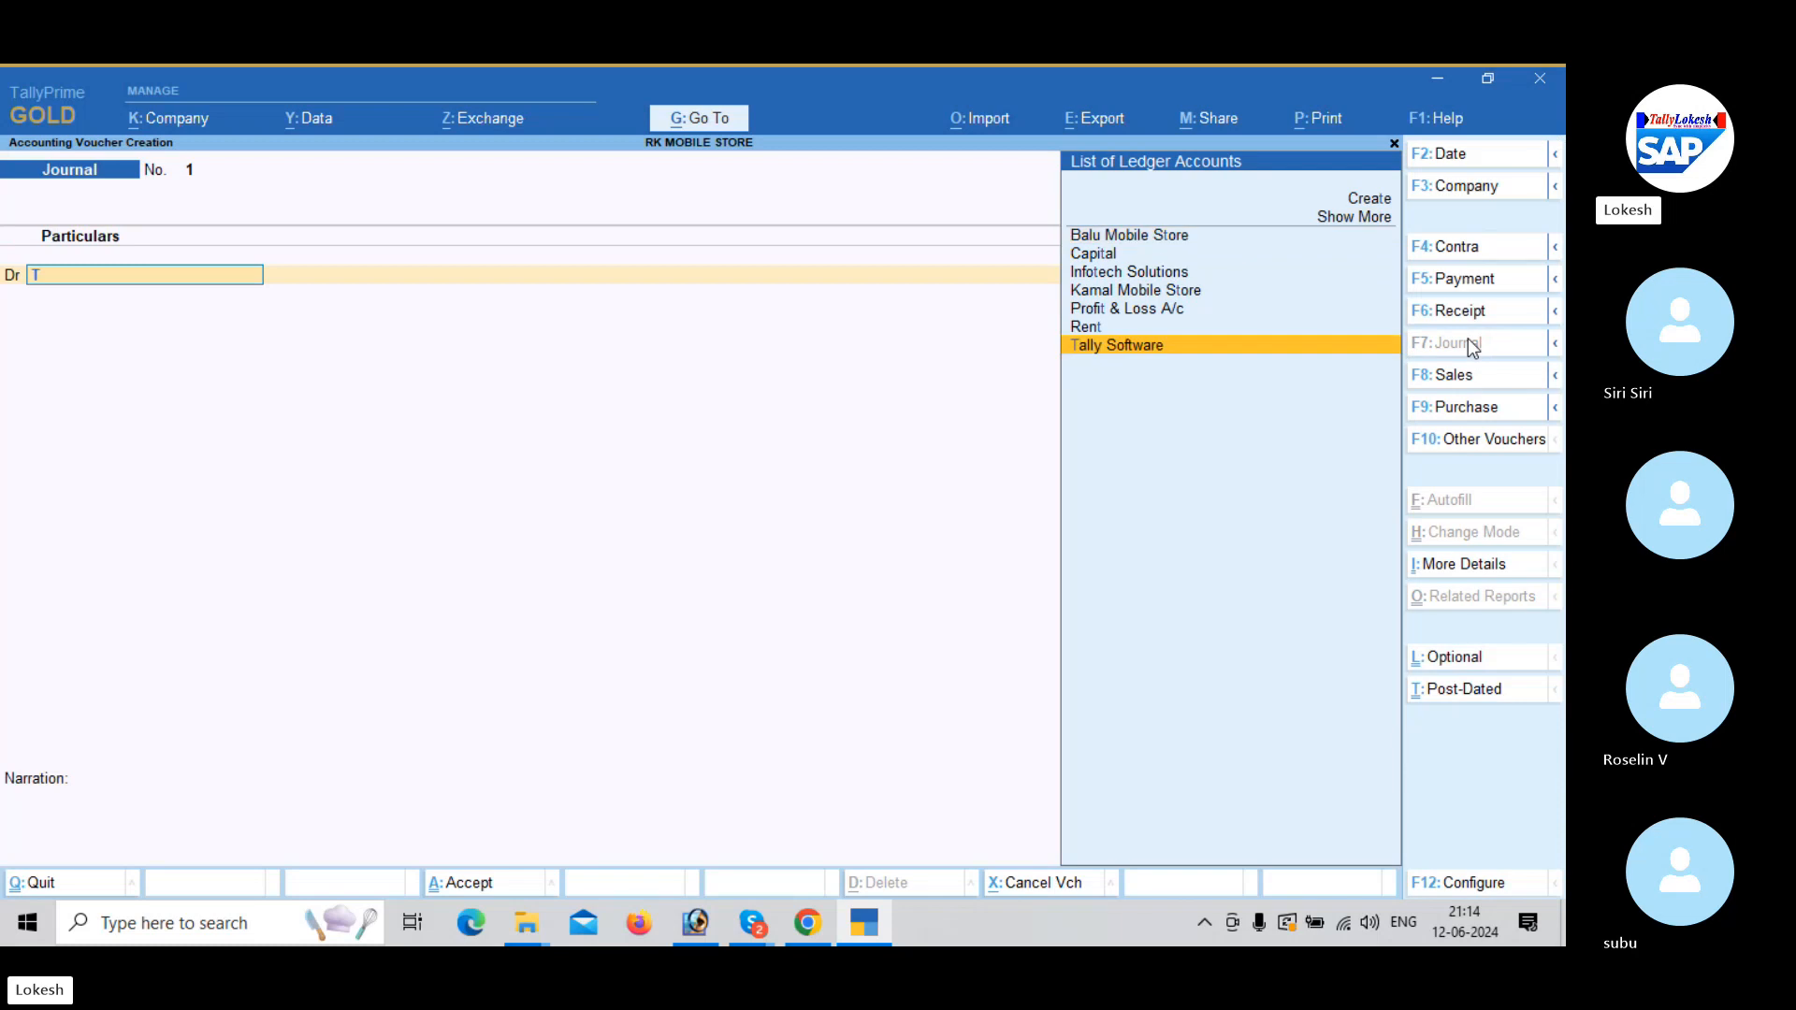
{"action": "key", "text": "Return"}
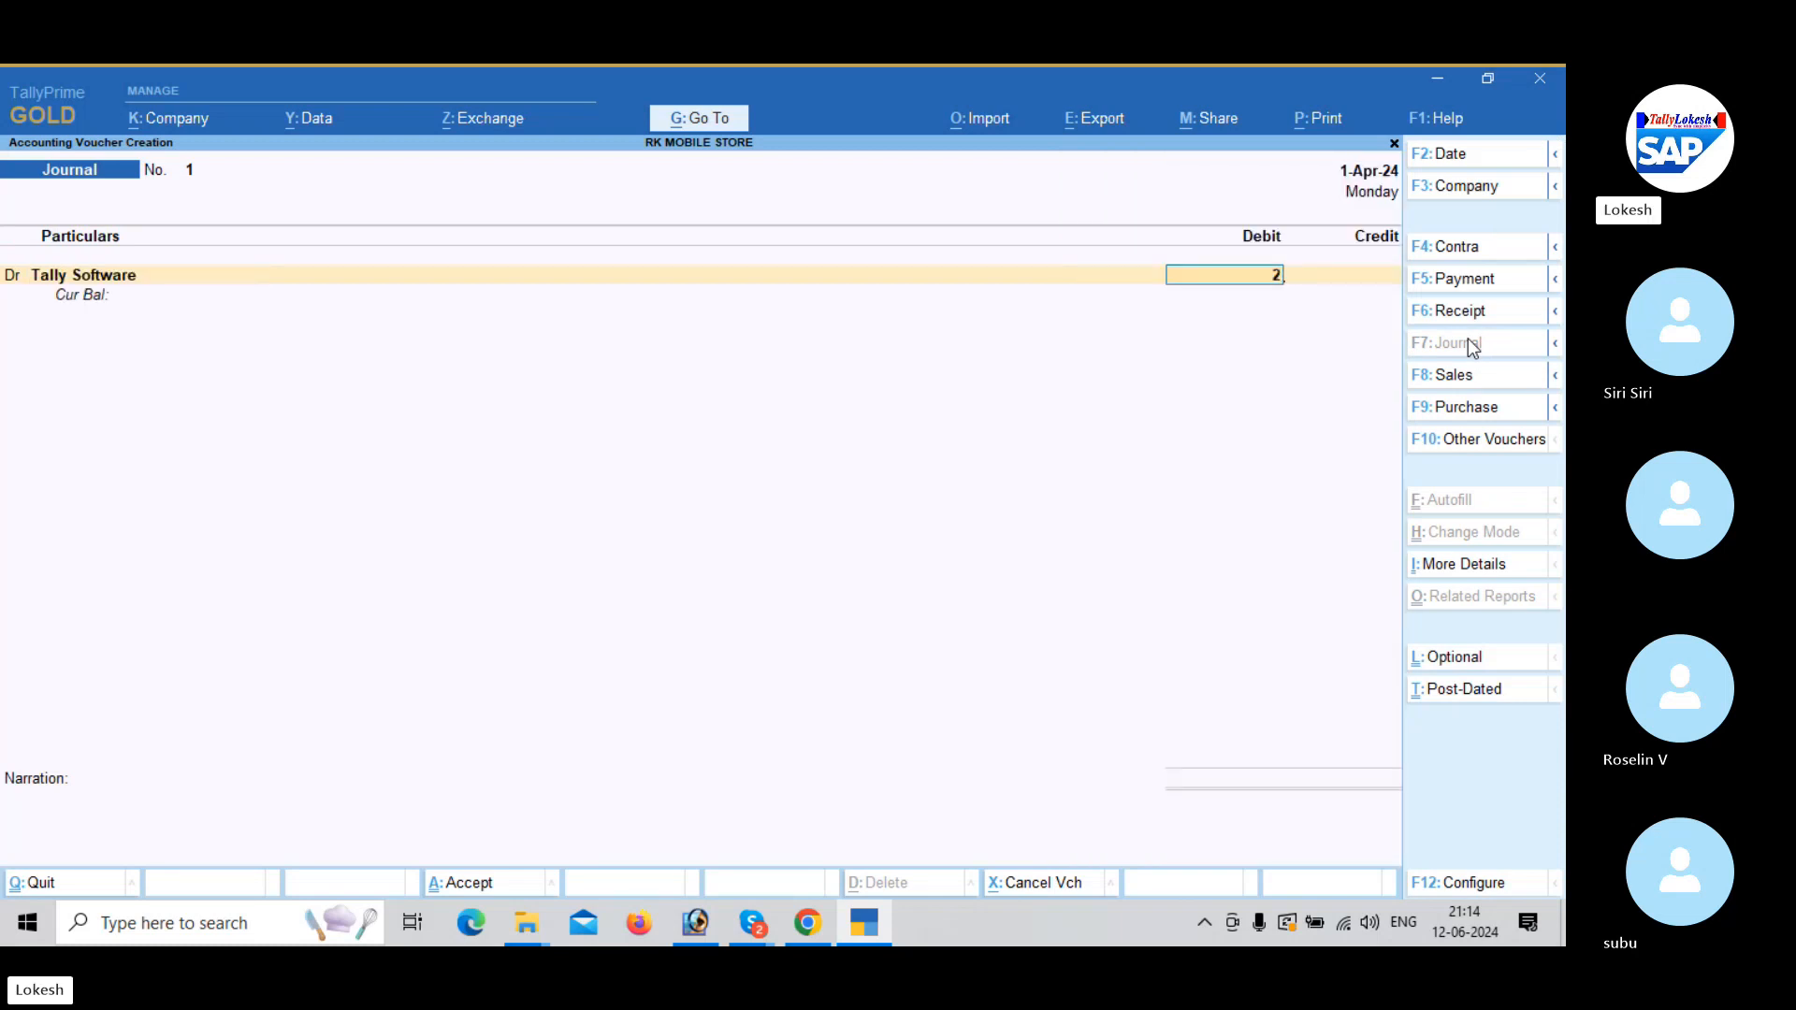
{"action": "type", "text": "22000"}
{"action": "key", "text": "Return"}
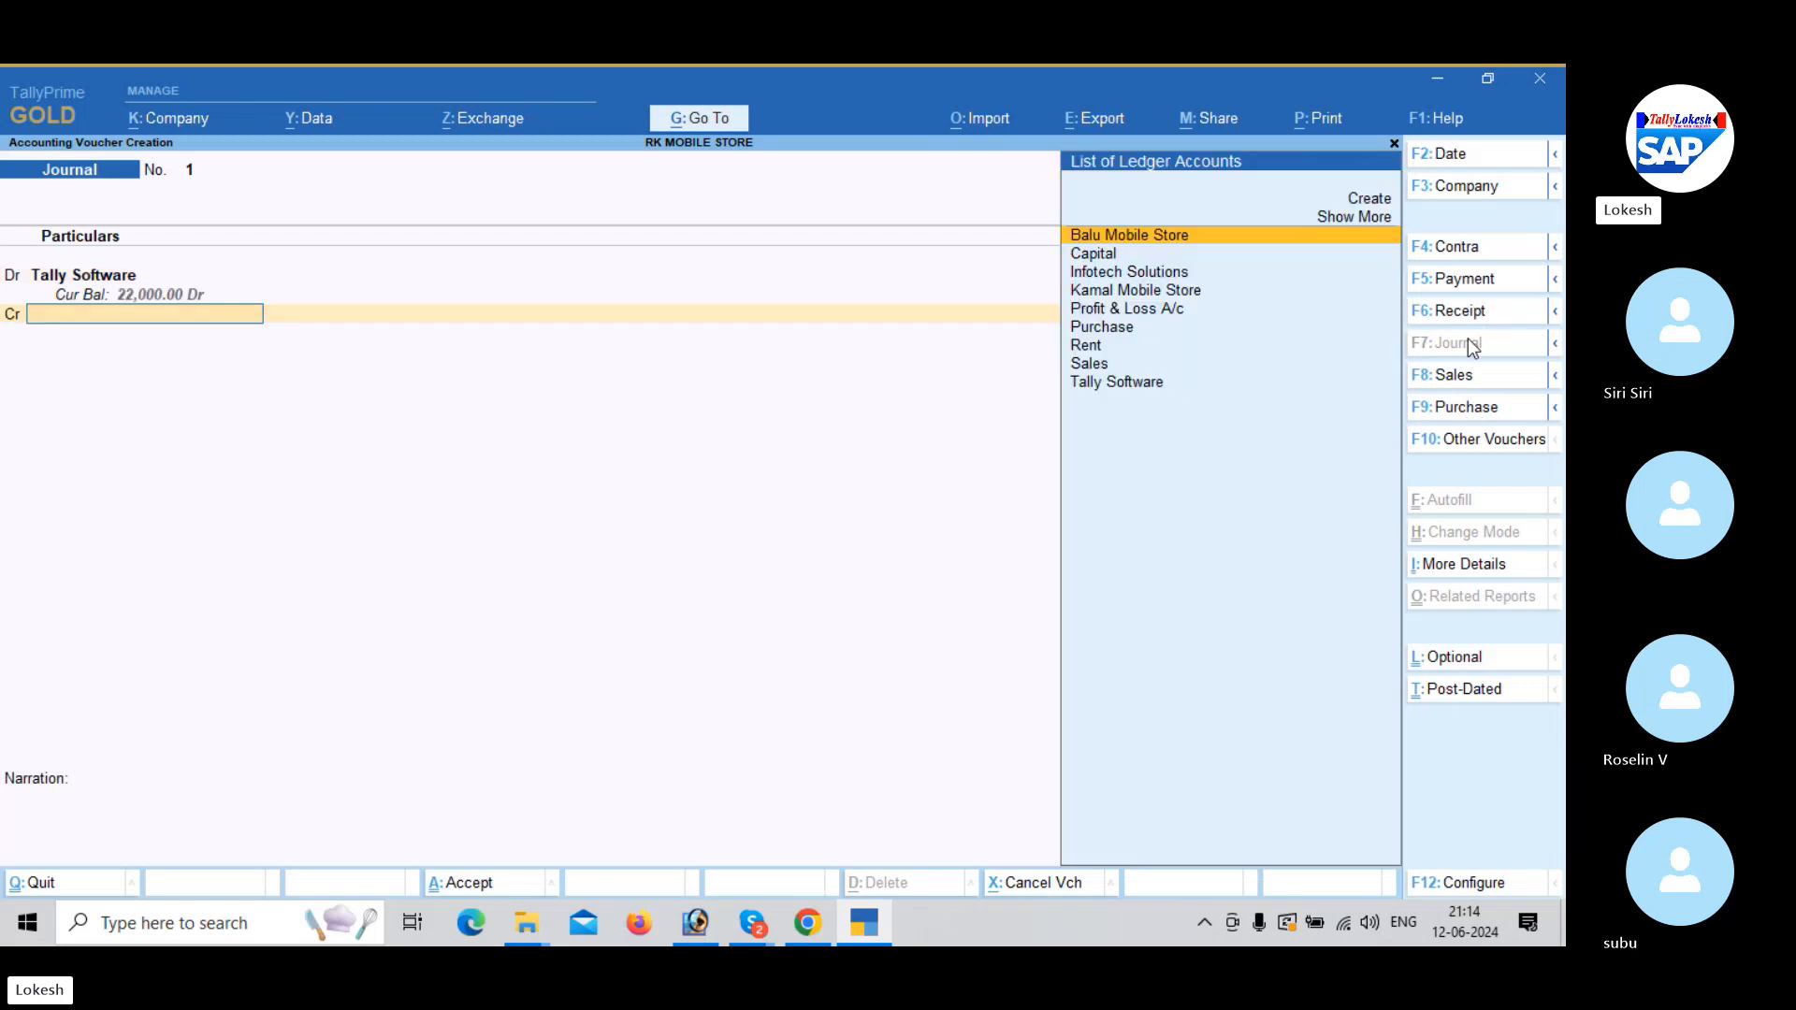
Credit Infotech Solutions with 22,000 in the journal voucher and save it without a narration.
{"action": "type", "text": "In"}
{"action": "key", "text": "Return"}
{"action": "key", "text": "Return"}
{"action": "key", "text": "Return"}
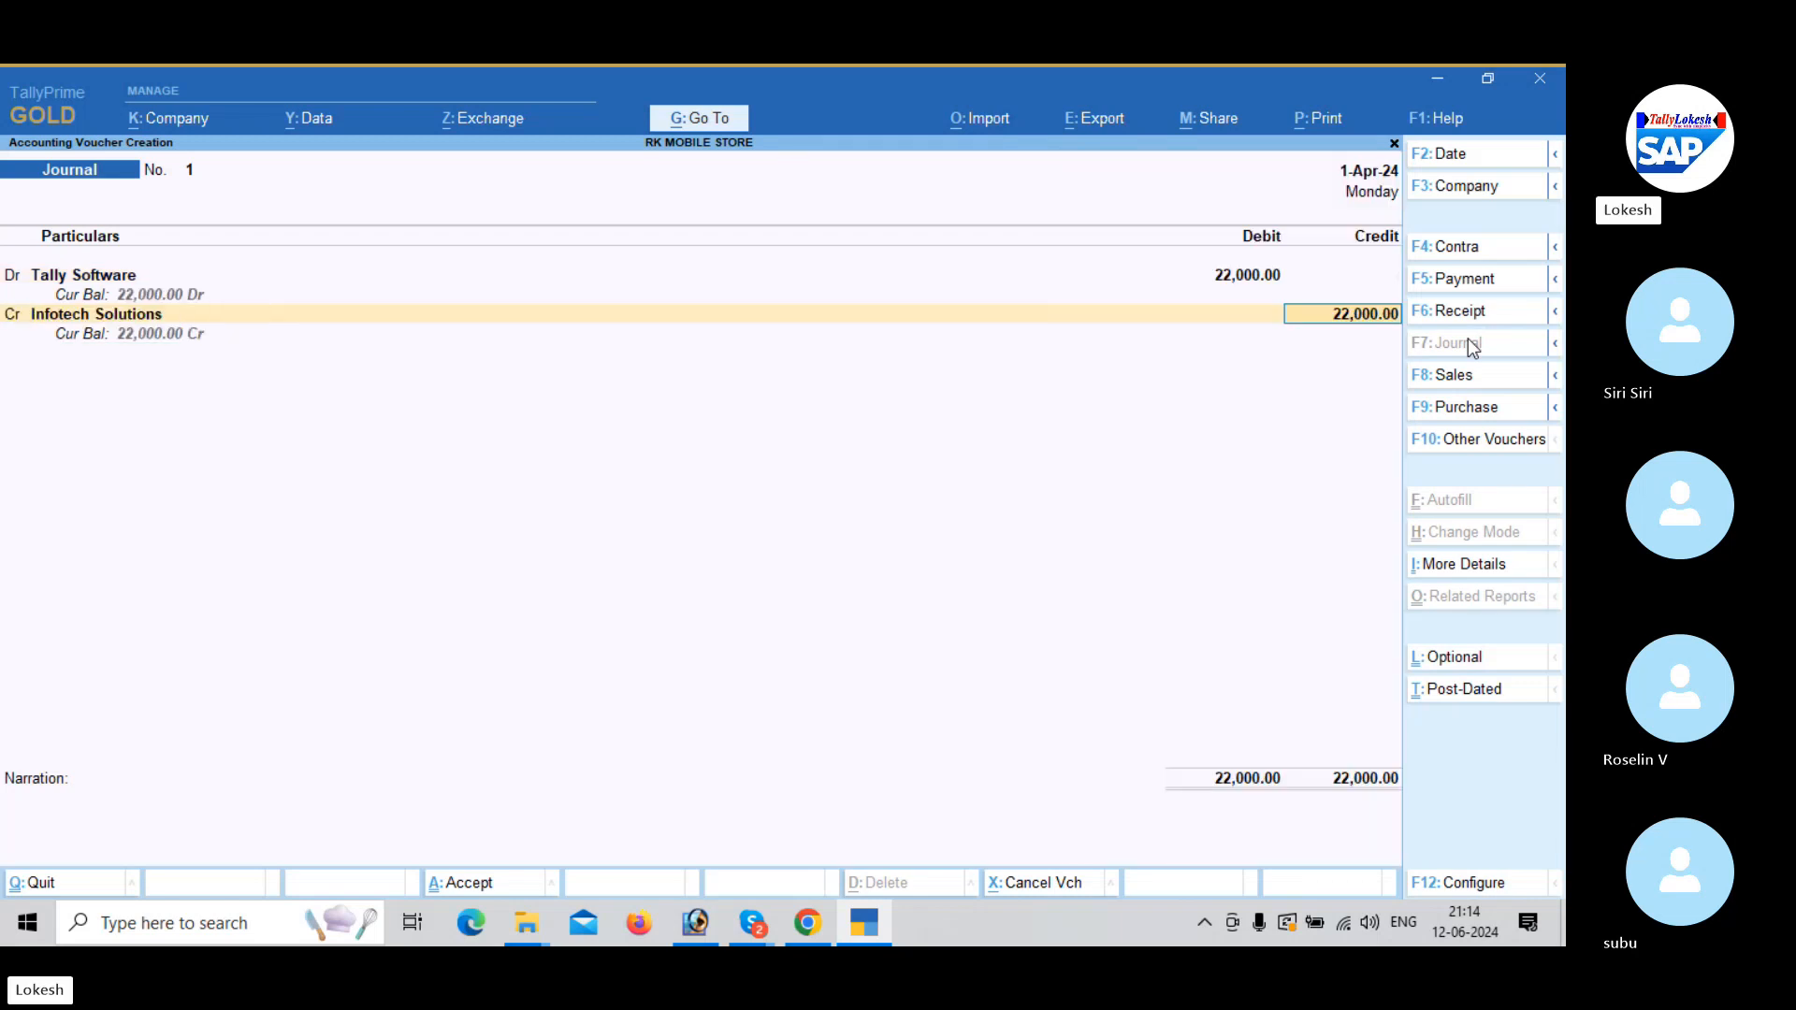
{"action": "key", "text": "Return"}
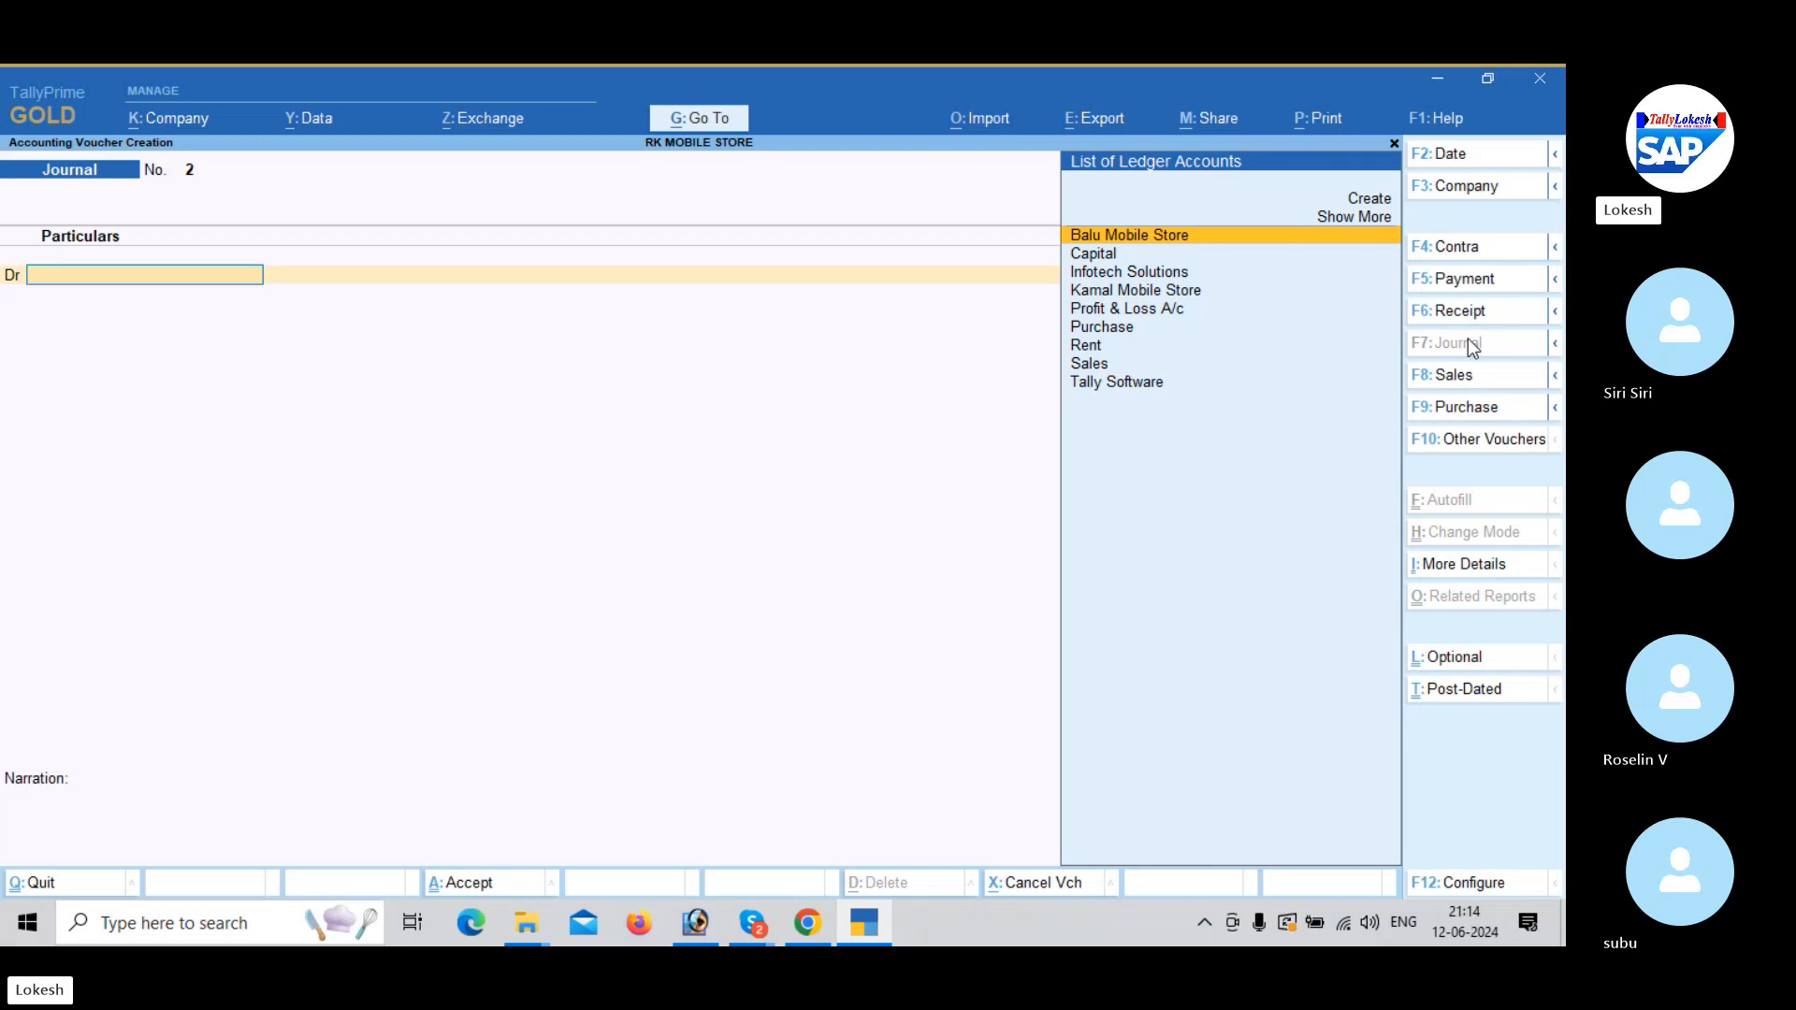
Start a payment voucher and debit the Balu Mobile Store ledger with 2,00,000.
{"action": "left_click", "coordinate": [1495, 281]}
{"action": "key", "text": "Down"}
{"action": "key", "text": "Down"}
{"action": "key", "text": "Down"}
{"action": "key", "text": "Down"}
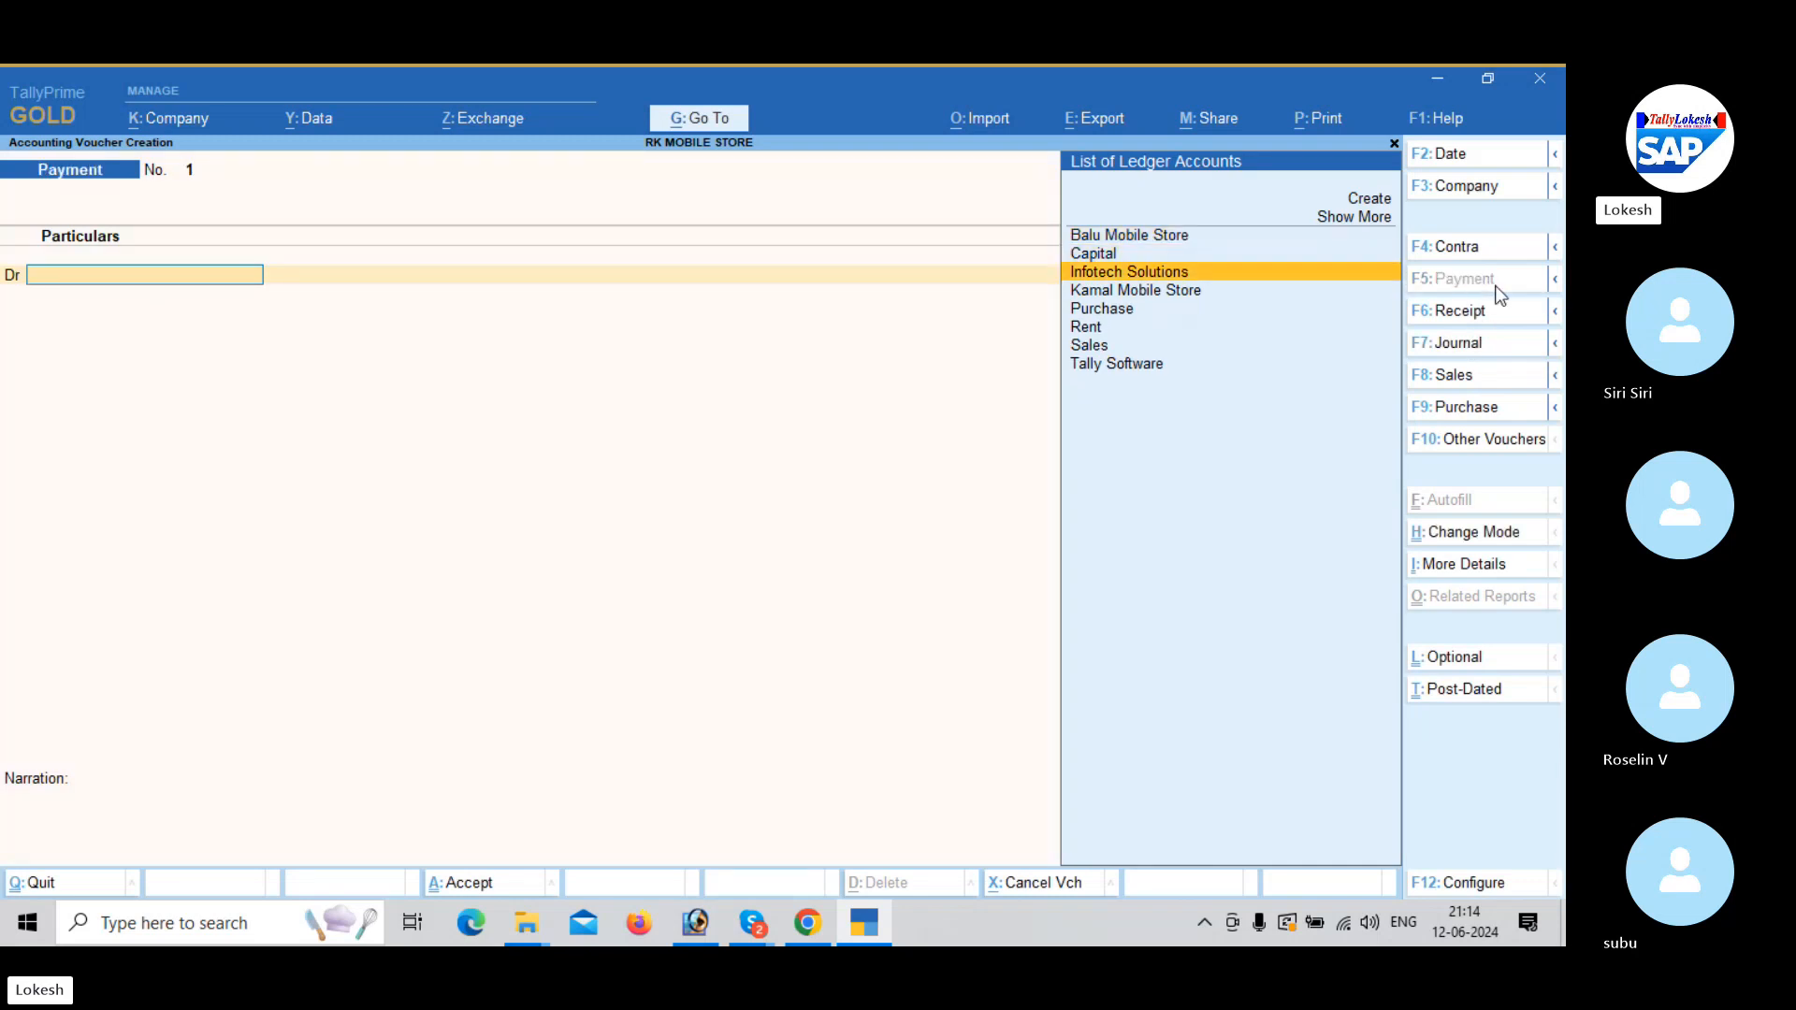
{"action": "key", "text": "Up"}
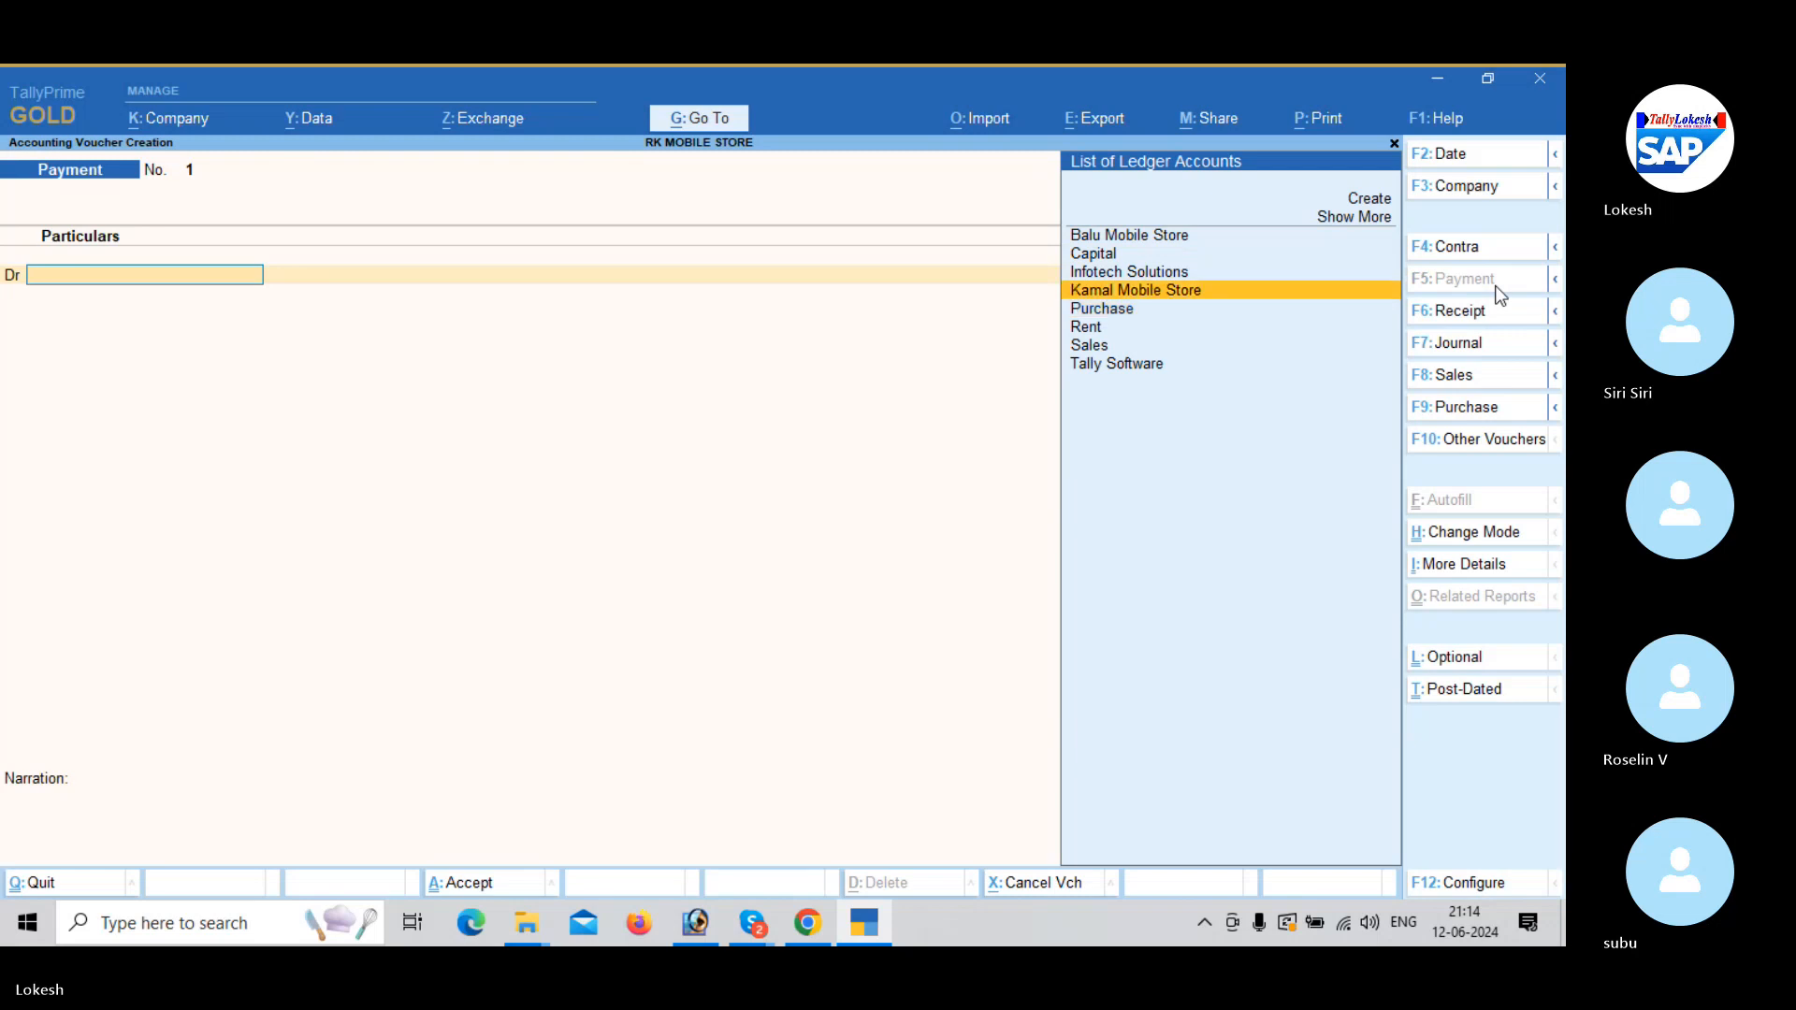
{"action": "key", "text": "Up"}
{"action": "key", "text": "Up"}
{"action": "key", "text": "Up"}
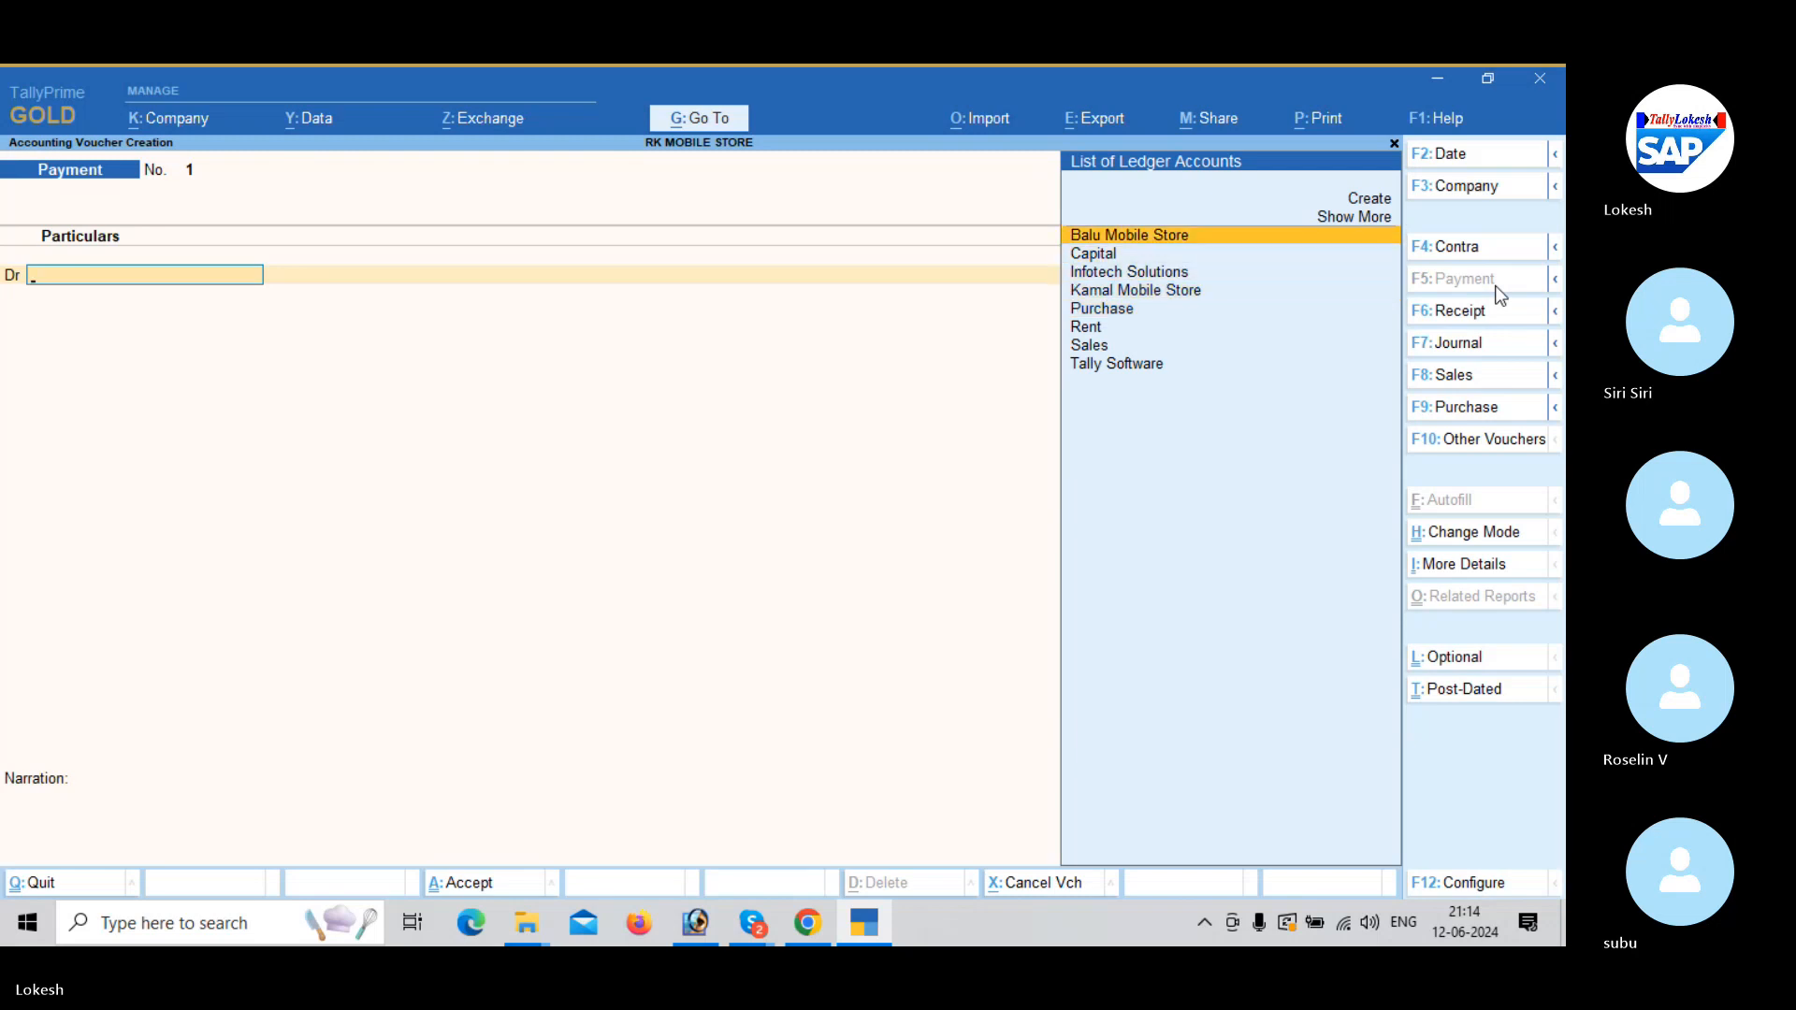
{"action": "key", "text": "Return"}
{"action": "type", "text": "00000"}
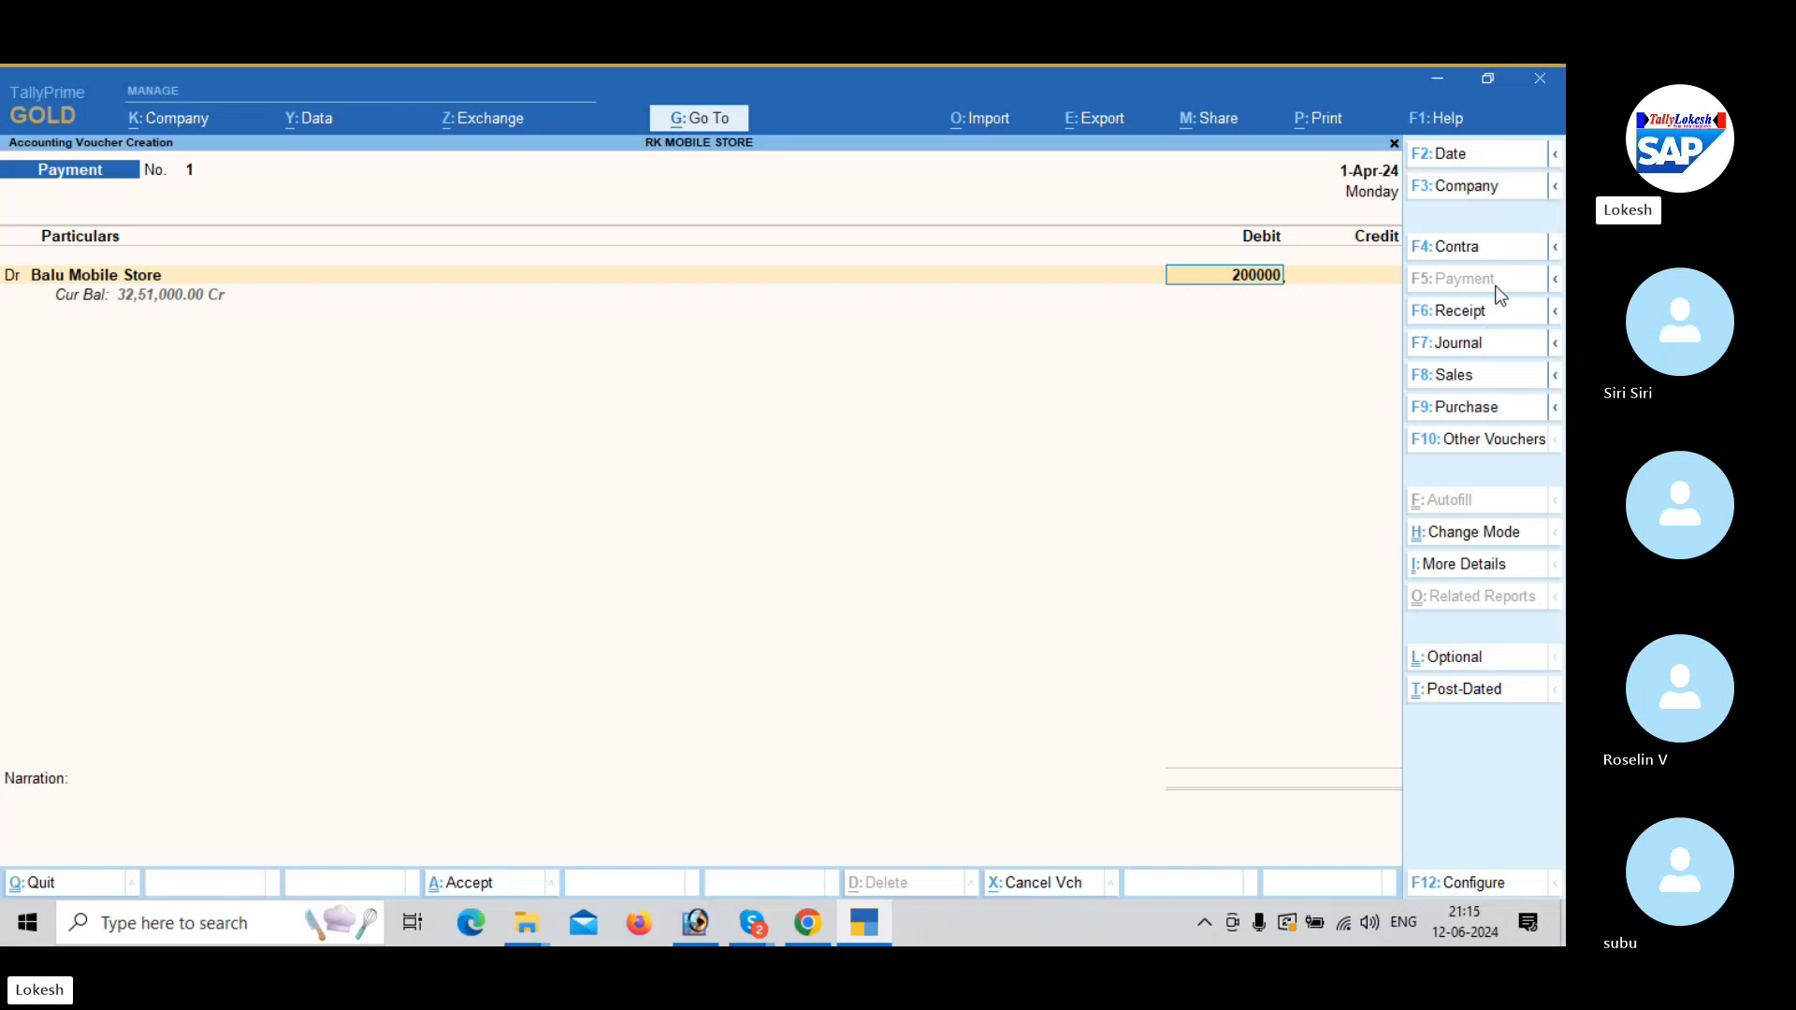
{"action": "key", "text": "Return"}
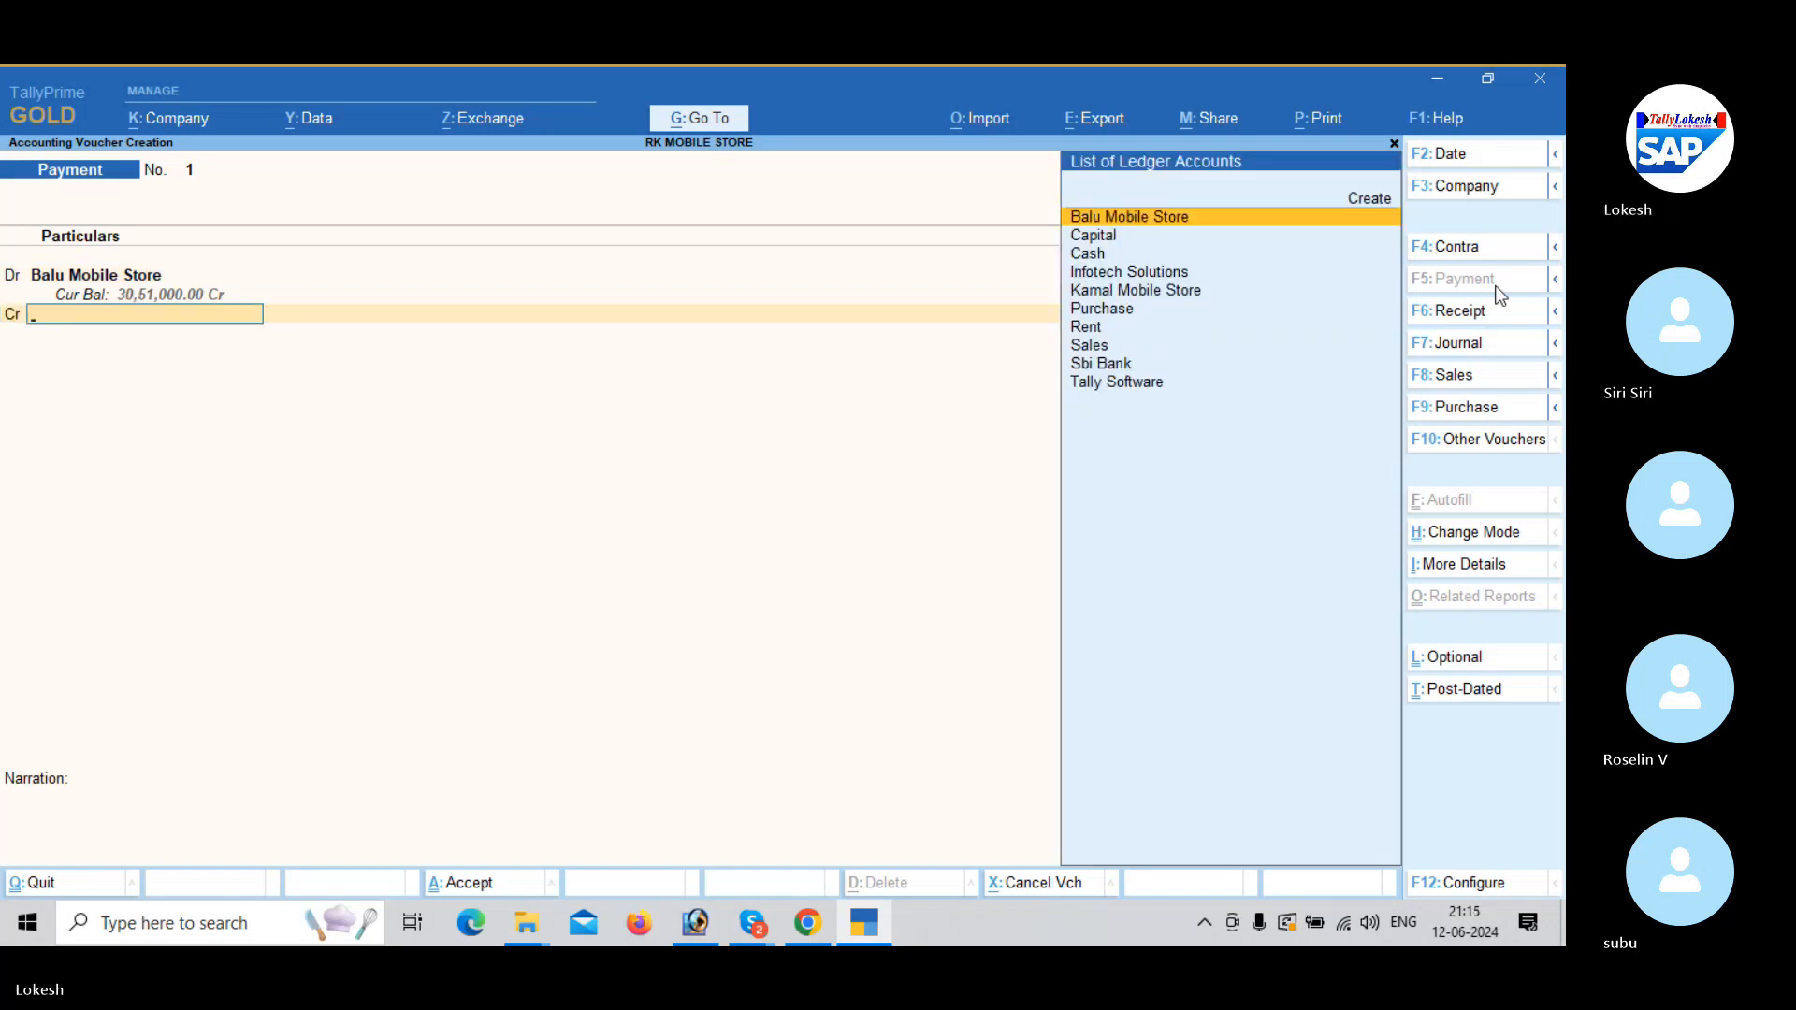
Credit the Cash ledger with 2,00,000 in the payment voucher and save it without a narration.
{"action": "key", "text": "Down"}
{"action": "key", "text": "Down"}
{"action": "key", "text": "Return"}
{"action": "key", "text": "Return"}
{"action": "key", "text": "Return"}
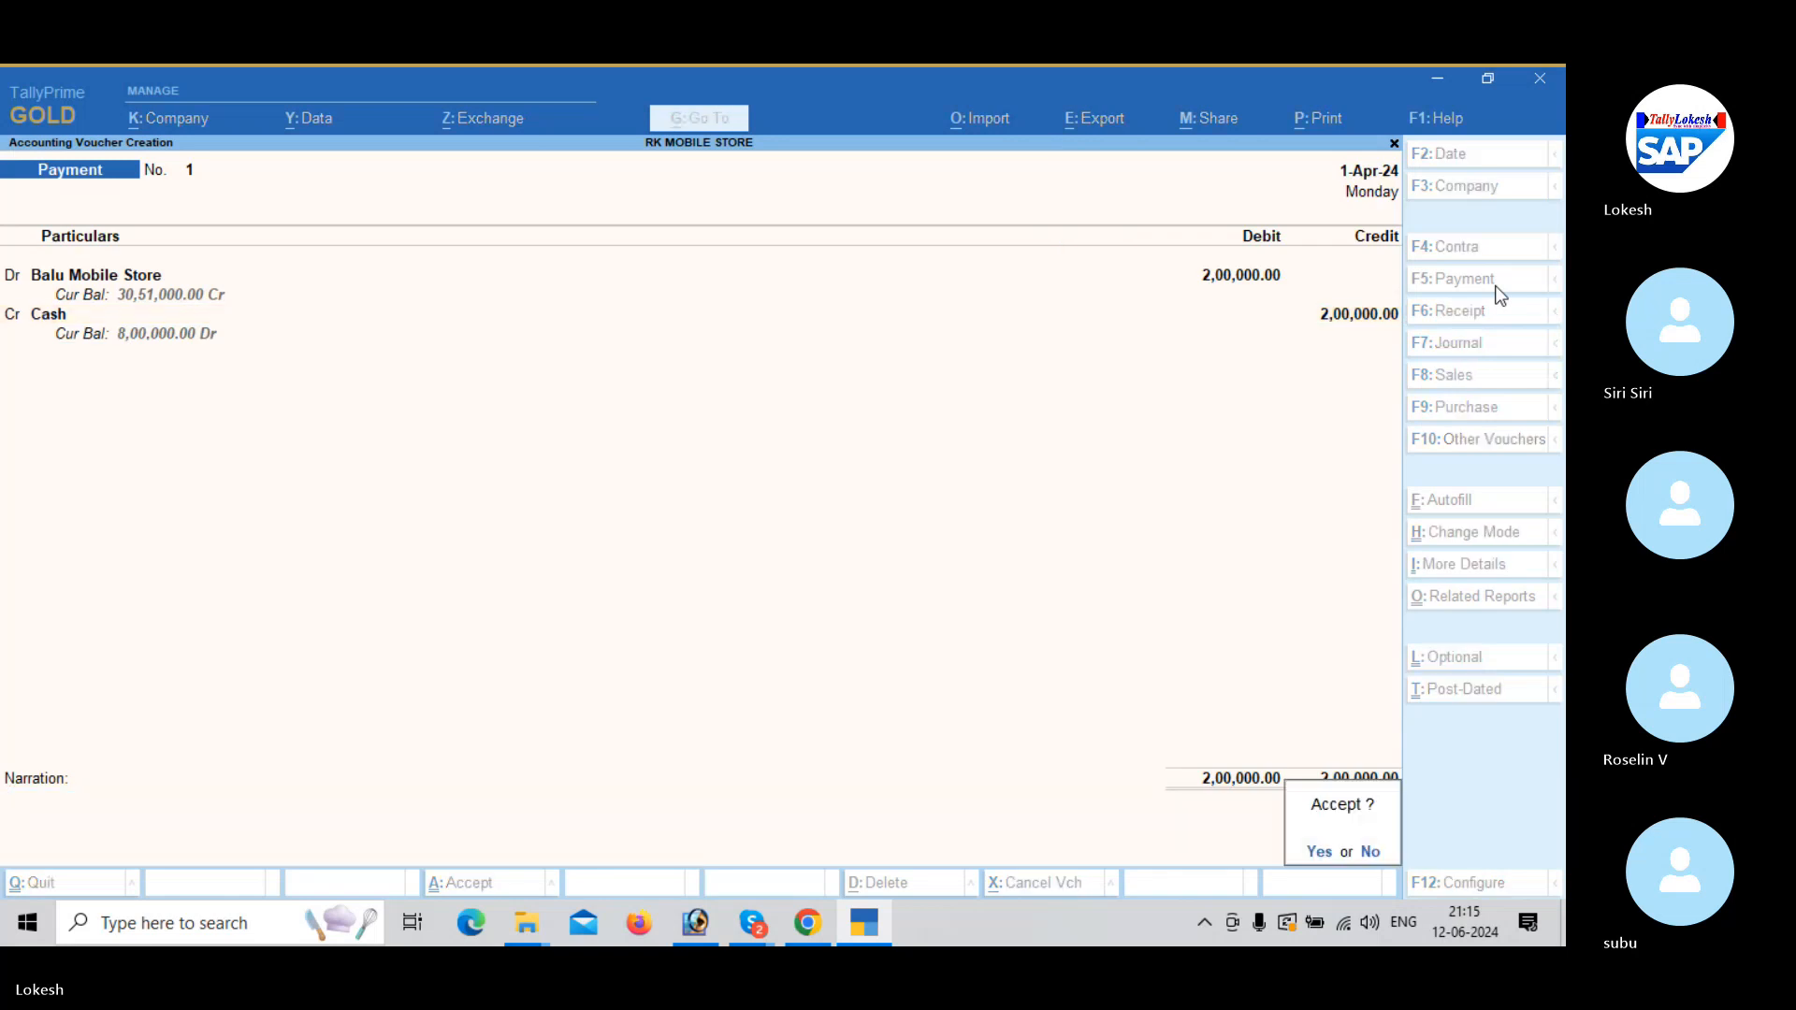
{"action": "key", "text": "Return"}
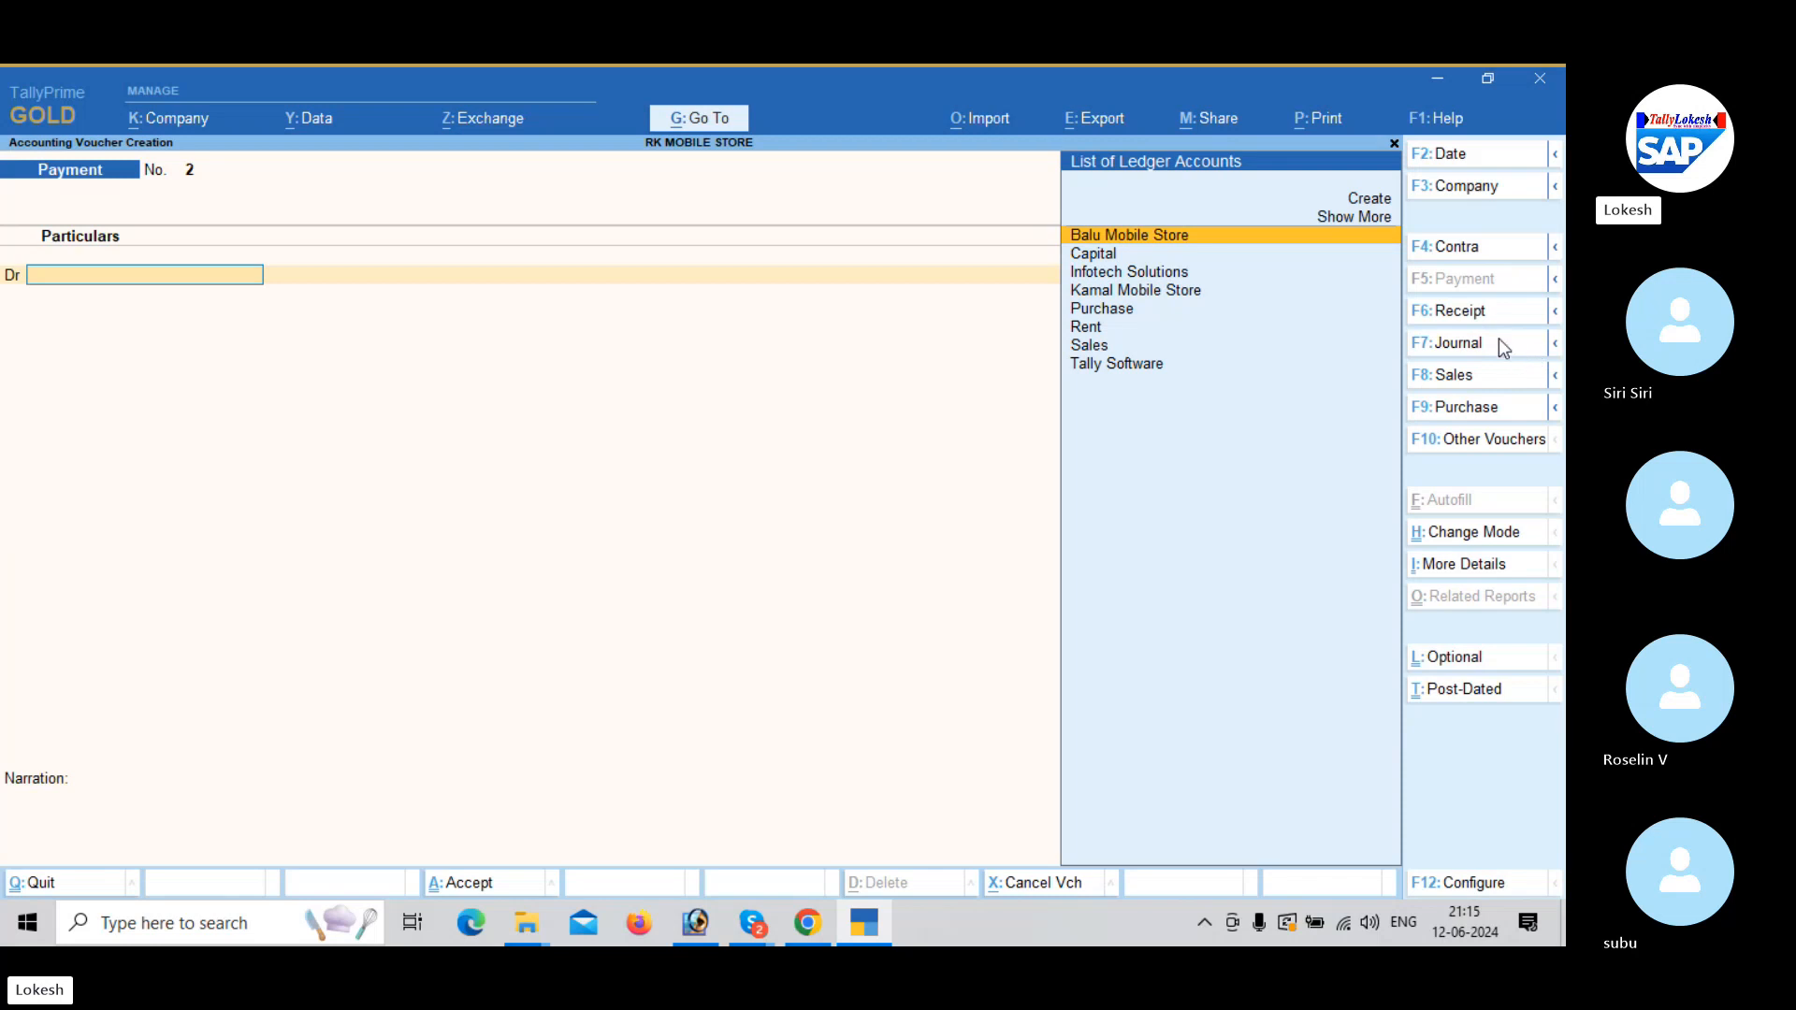
Start a receipt voucher and credit the Kamal Mobile Store ledger with 1,00,000.
{"action": "left_click", "coordinate": [1499, 318]}
{"action": "type", "text": "k"}
{"action": "key", "text": "Return"}
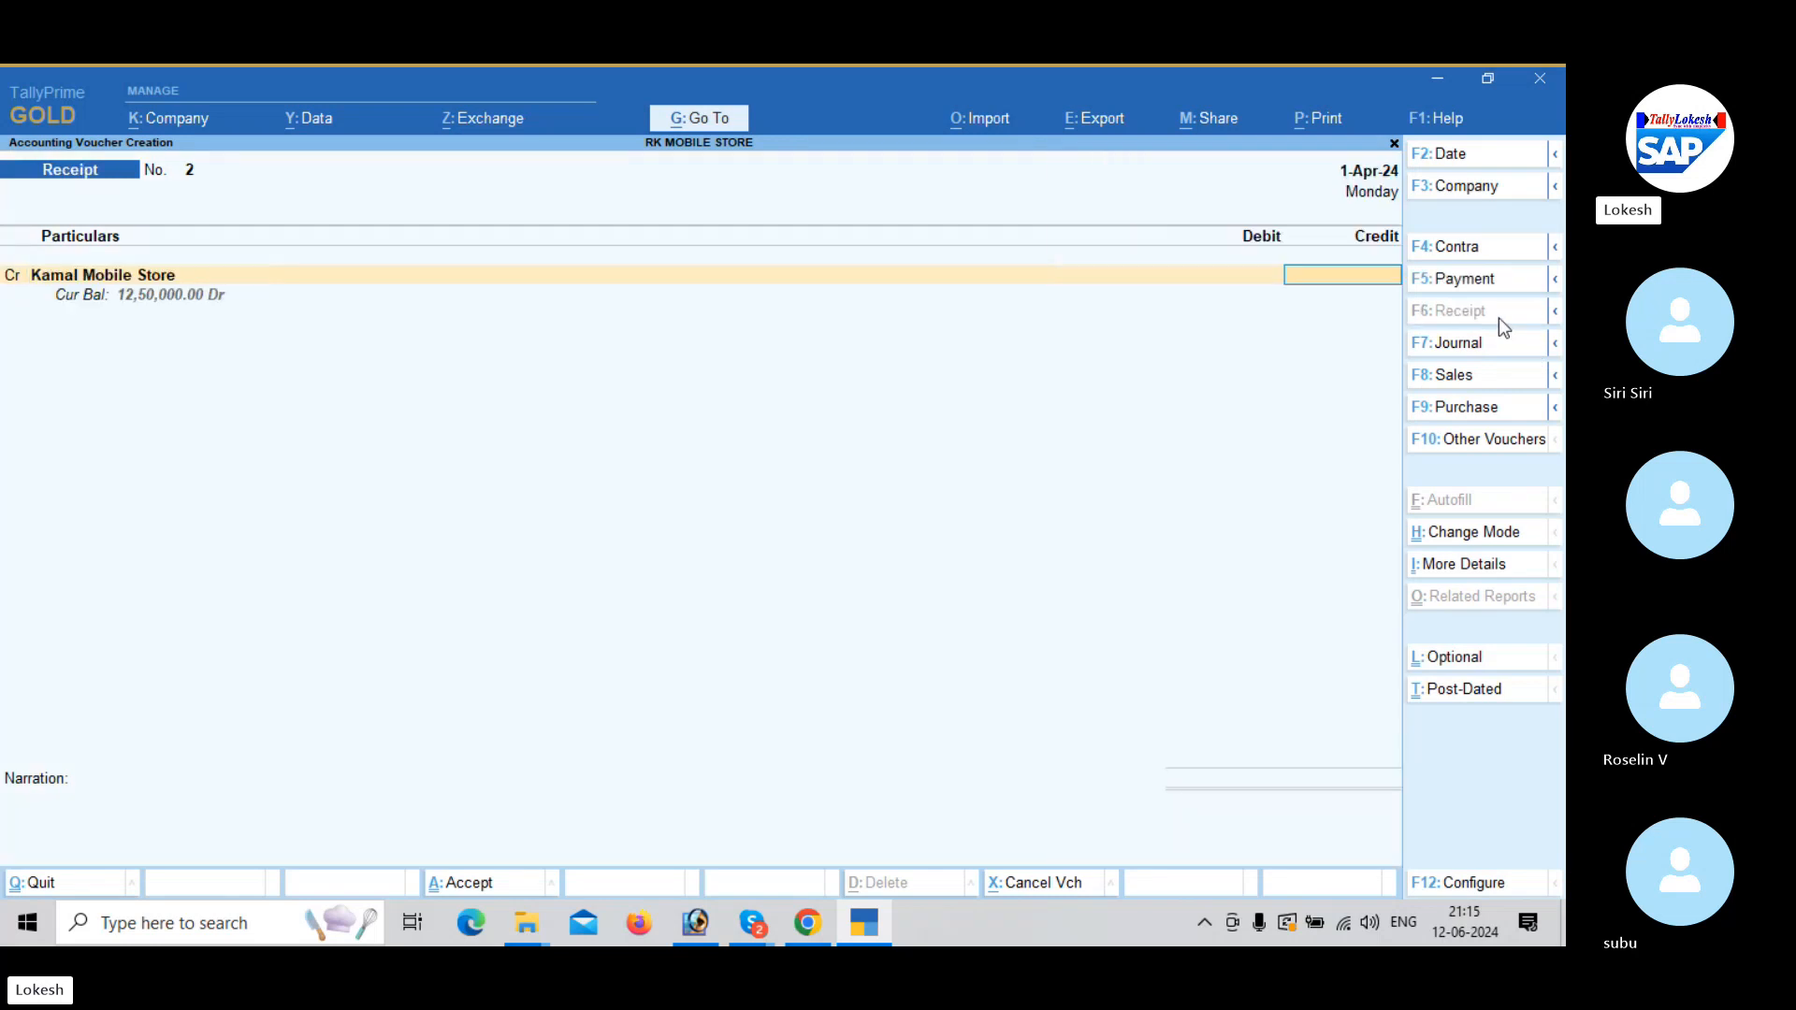
{"action": "type", "text": "100000"}
{"action": "key", "text": "Return"}
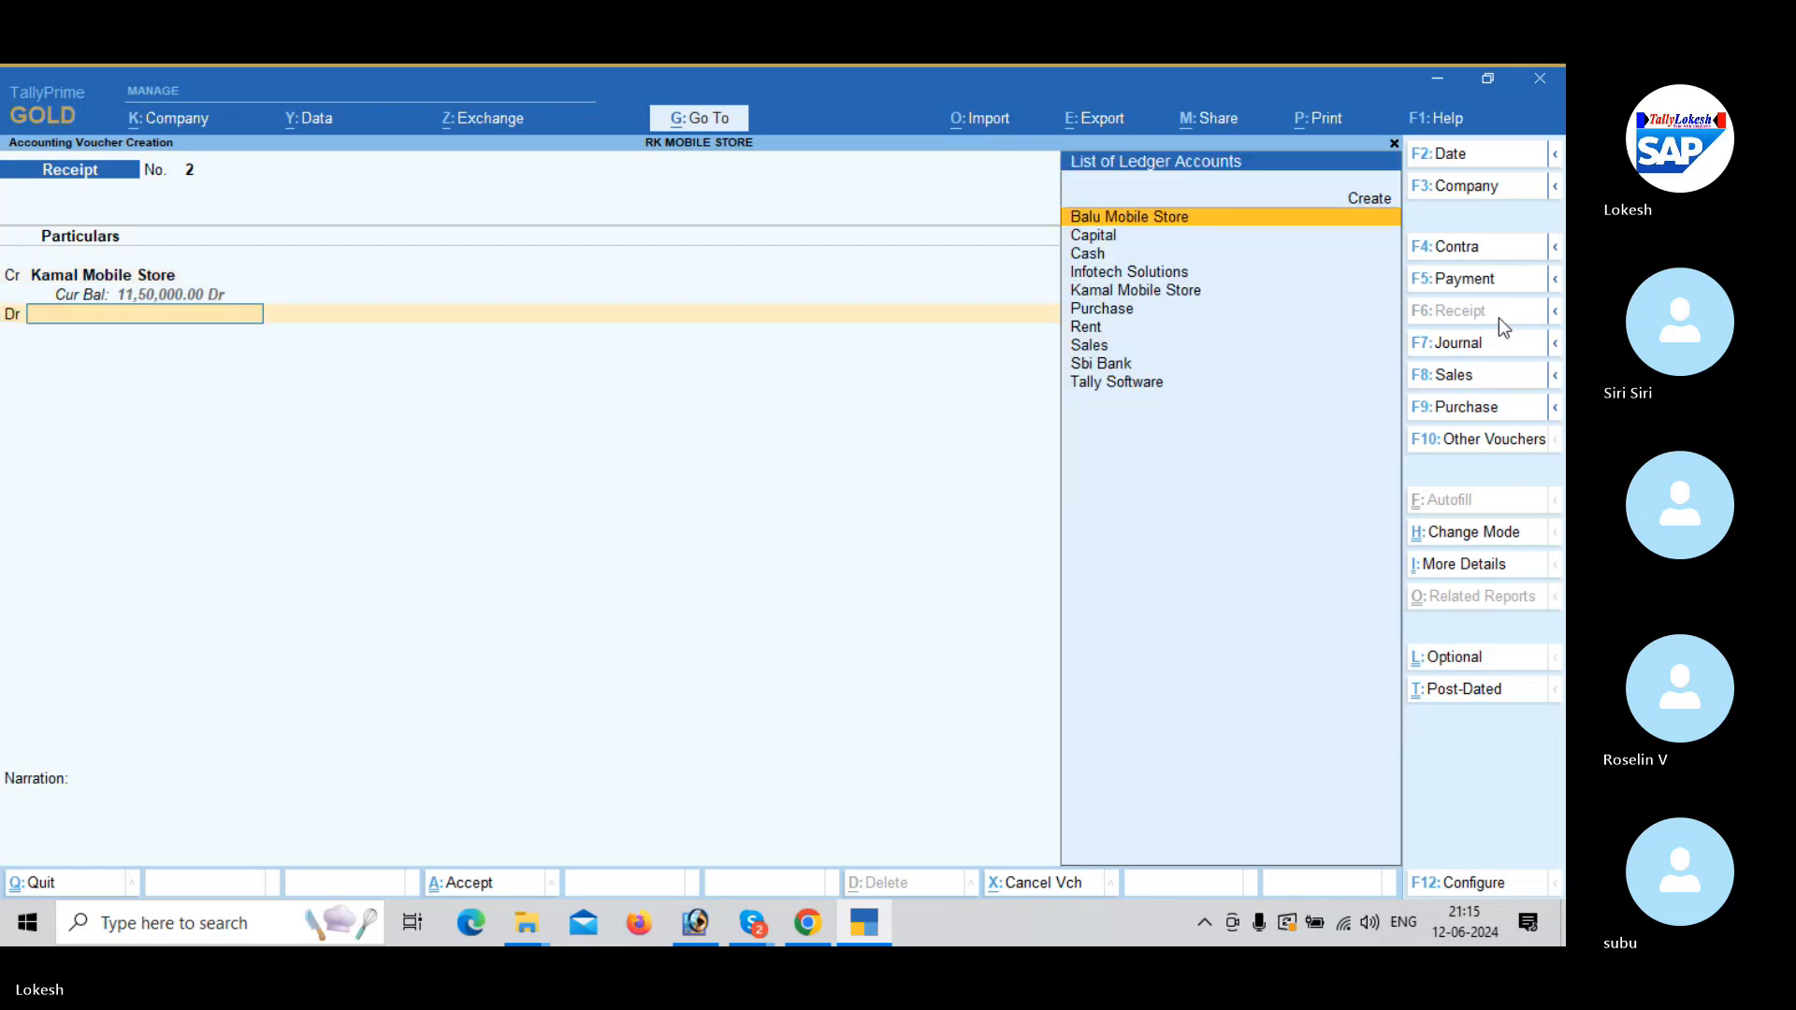
Debit the Cash ledger with 1,00,000 in the receipt voucher and save it without a narration.
{"action": "key", "text": "Down"}
{"action": "key", "text": "Down"}
{"action": "key", "text": "Return"}
{"action": "key", "text": "Return"}
{"action": "key", "text": "Return"}
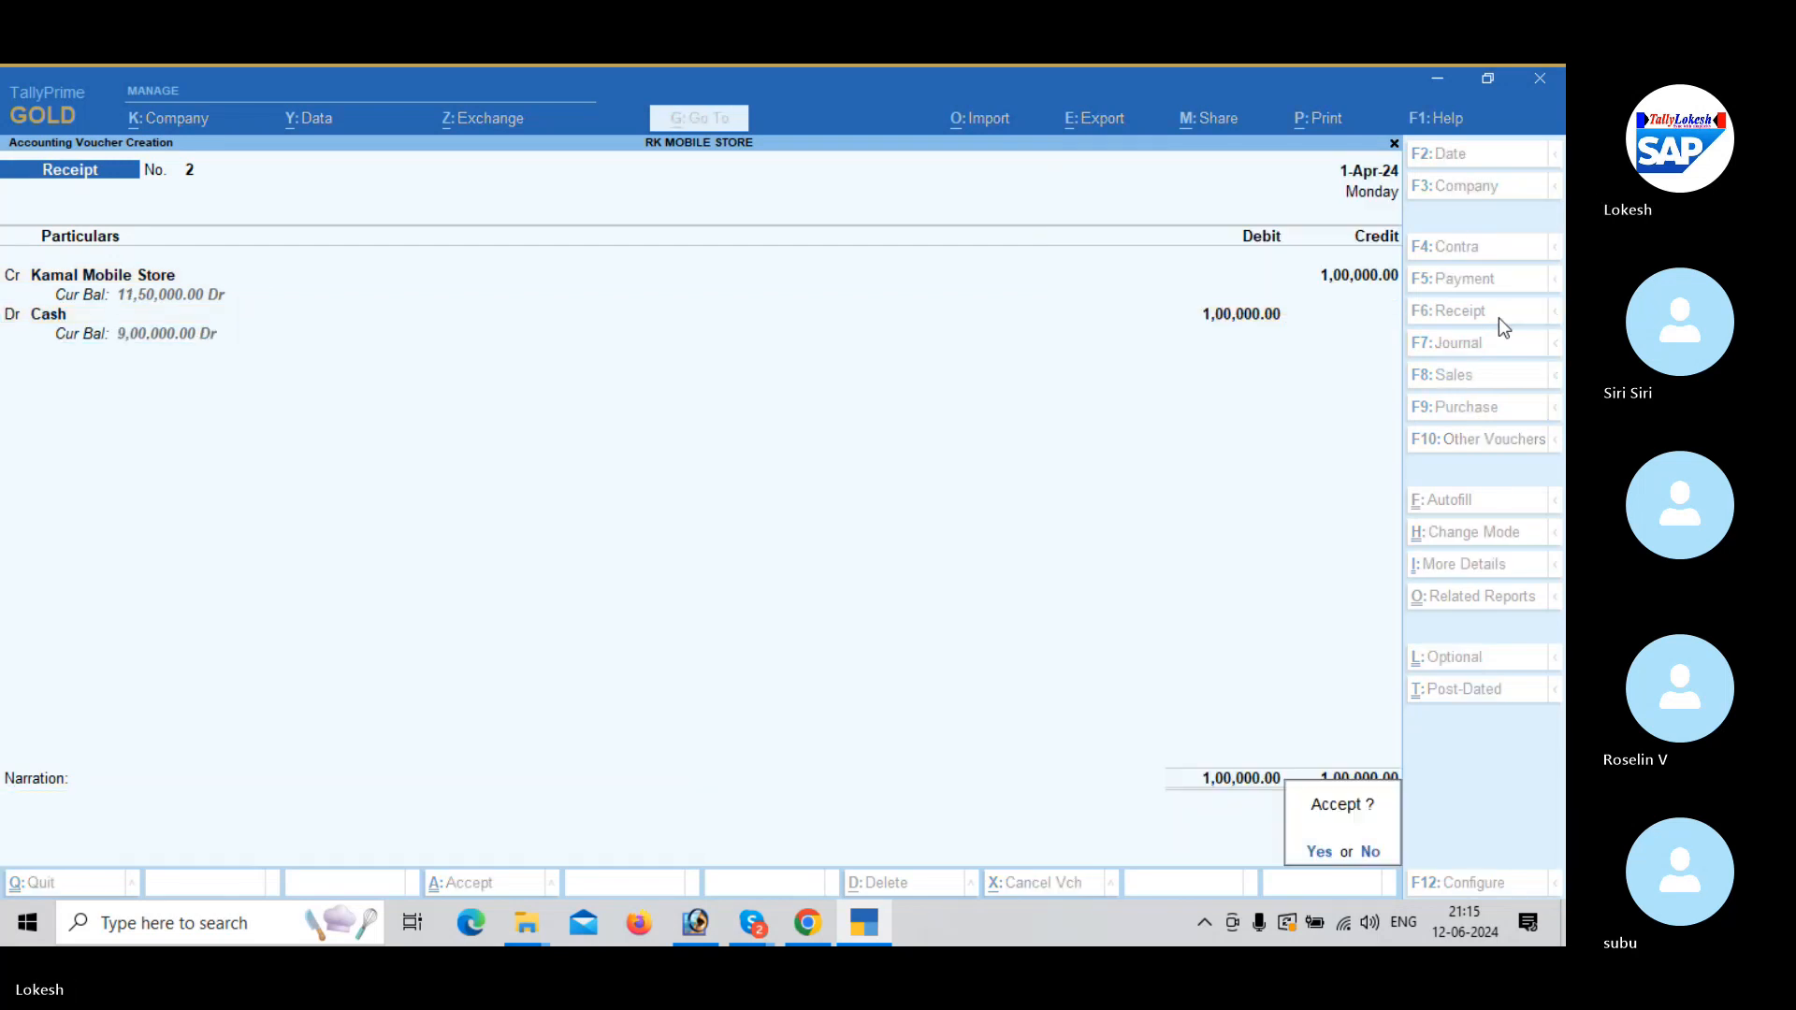
{"action": "key", "text": "Return"}
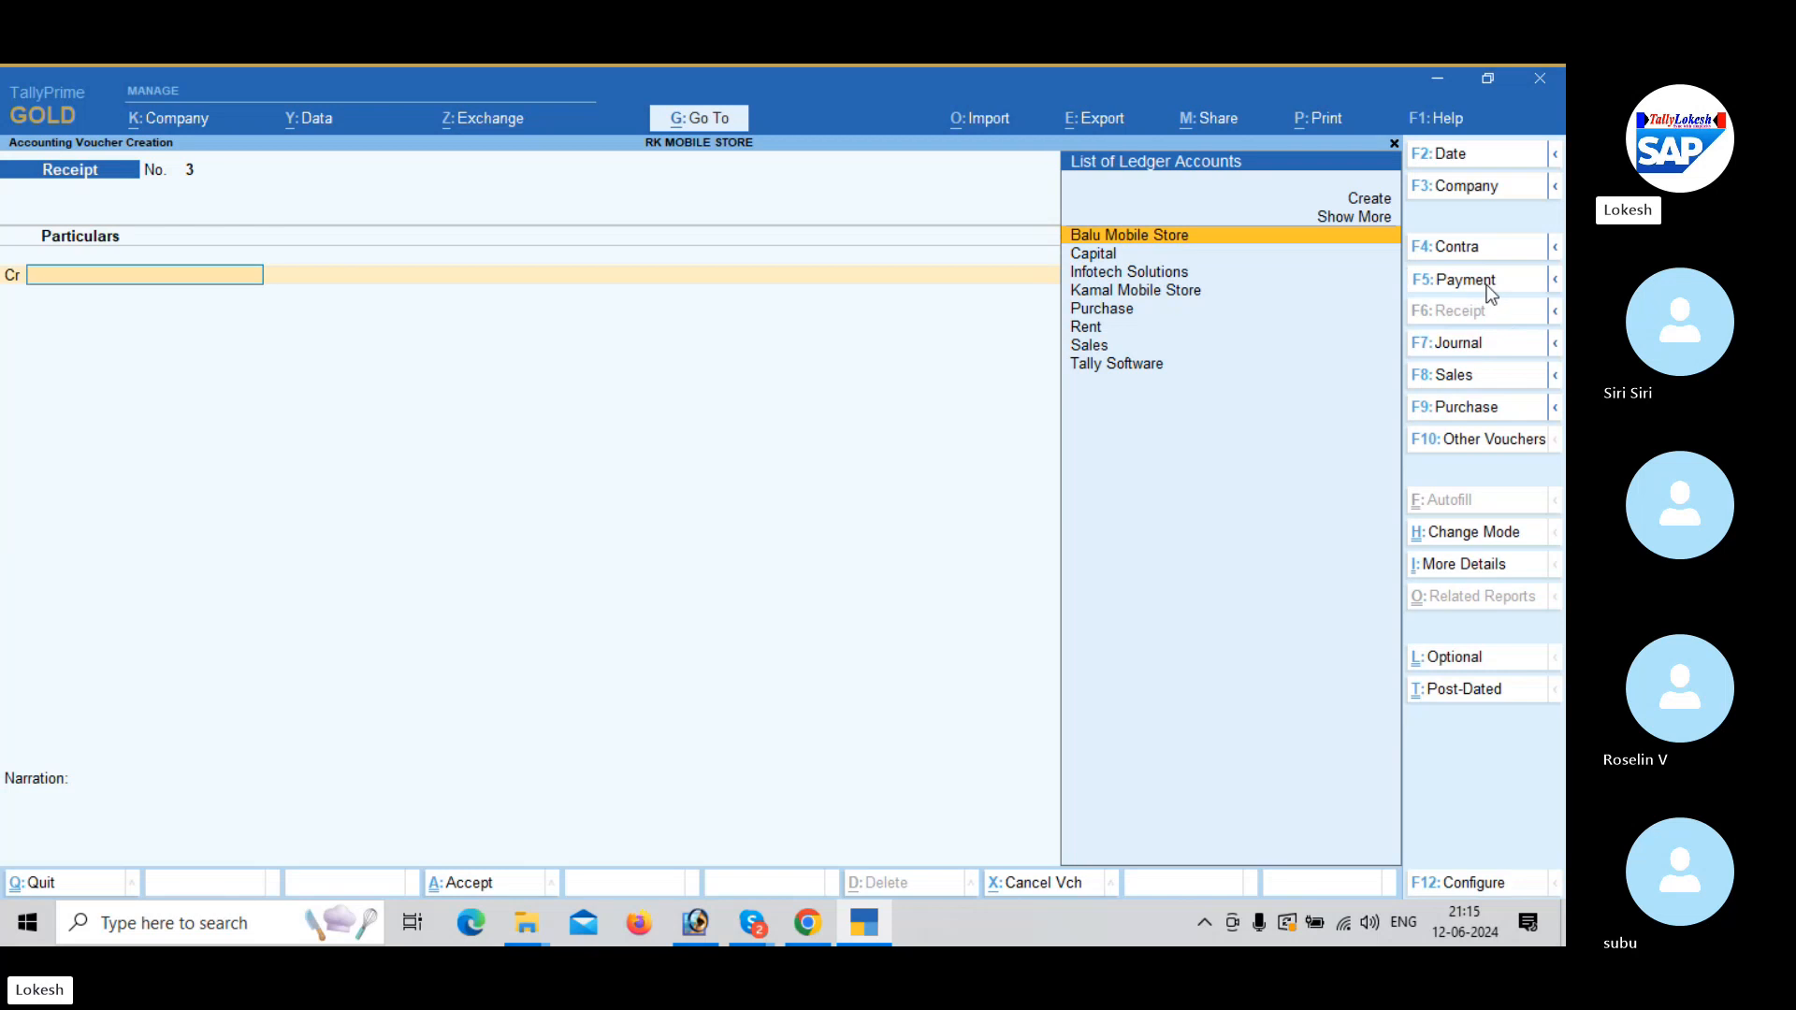
Start a payment voucher and debit the Rent ledger with 26,000.
{"action": "left_click", "coordinate": [1489, 292]}
{"action": "type", "text": "re"}
{"action": "key", "text": "Return"}
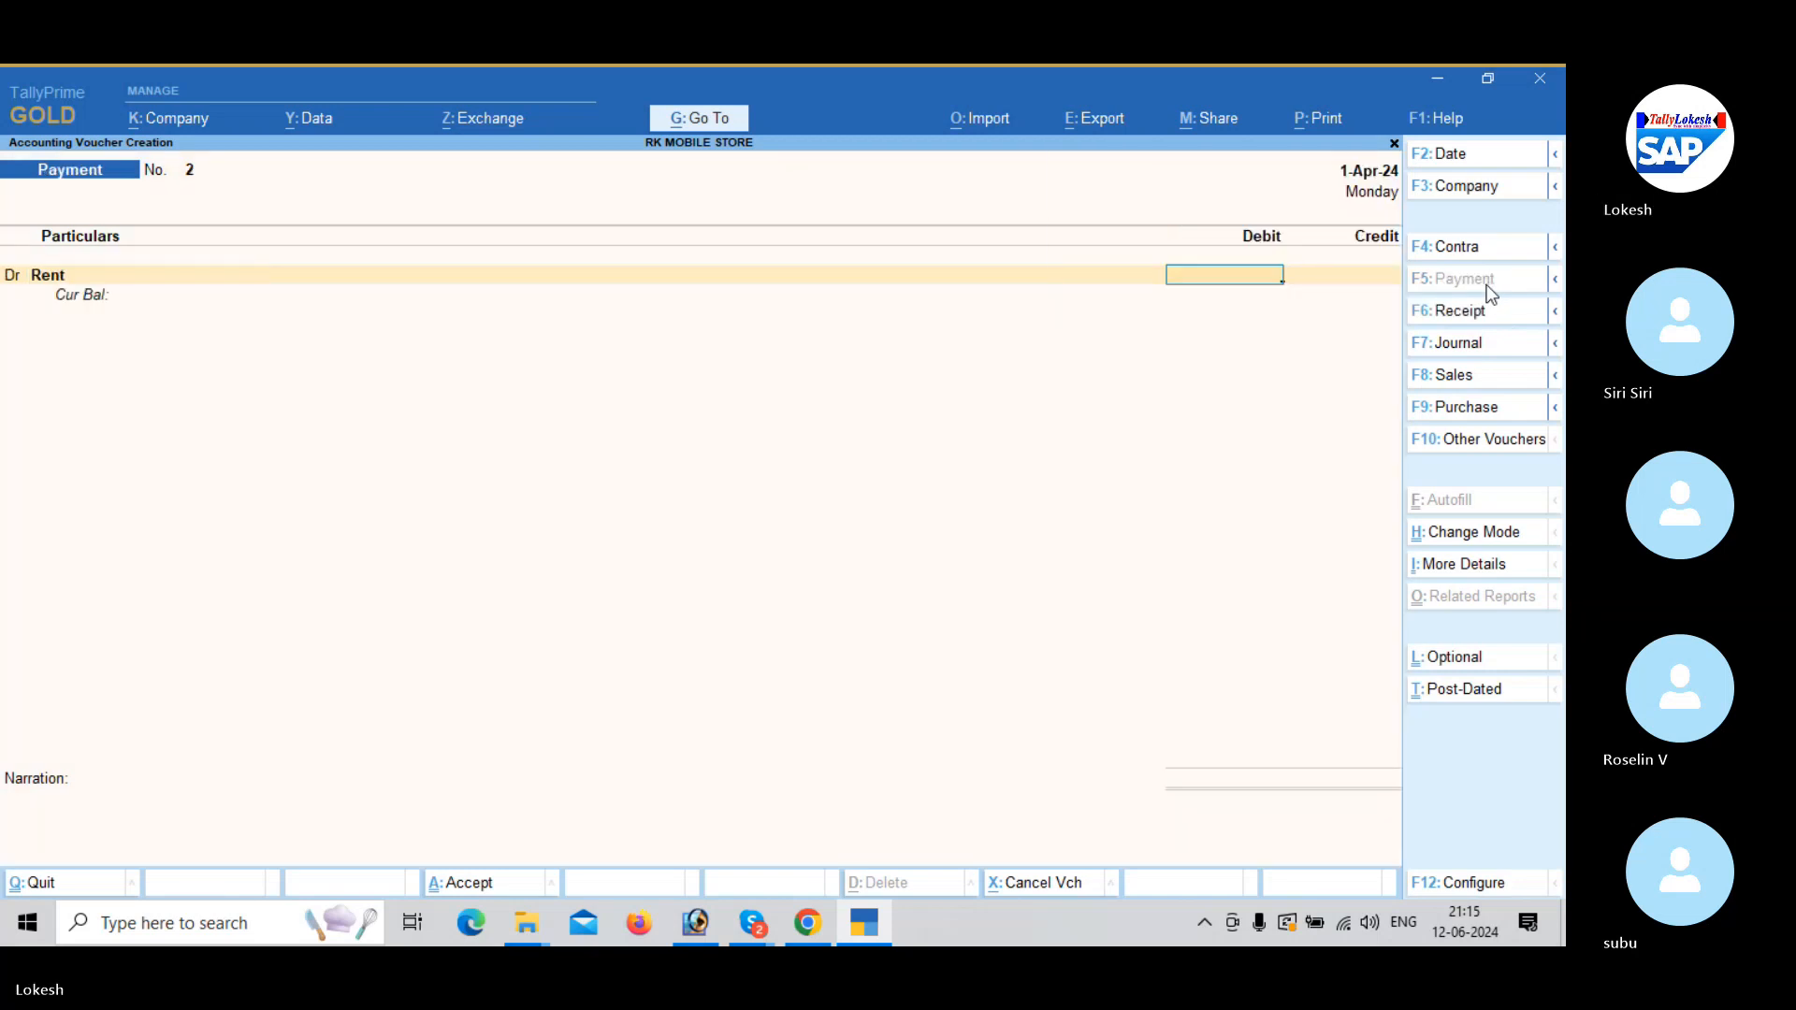
{"action": "type", "text": "26000"}
{"action": "key", "text": "Return"}
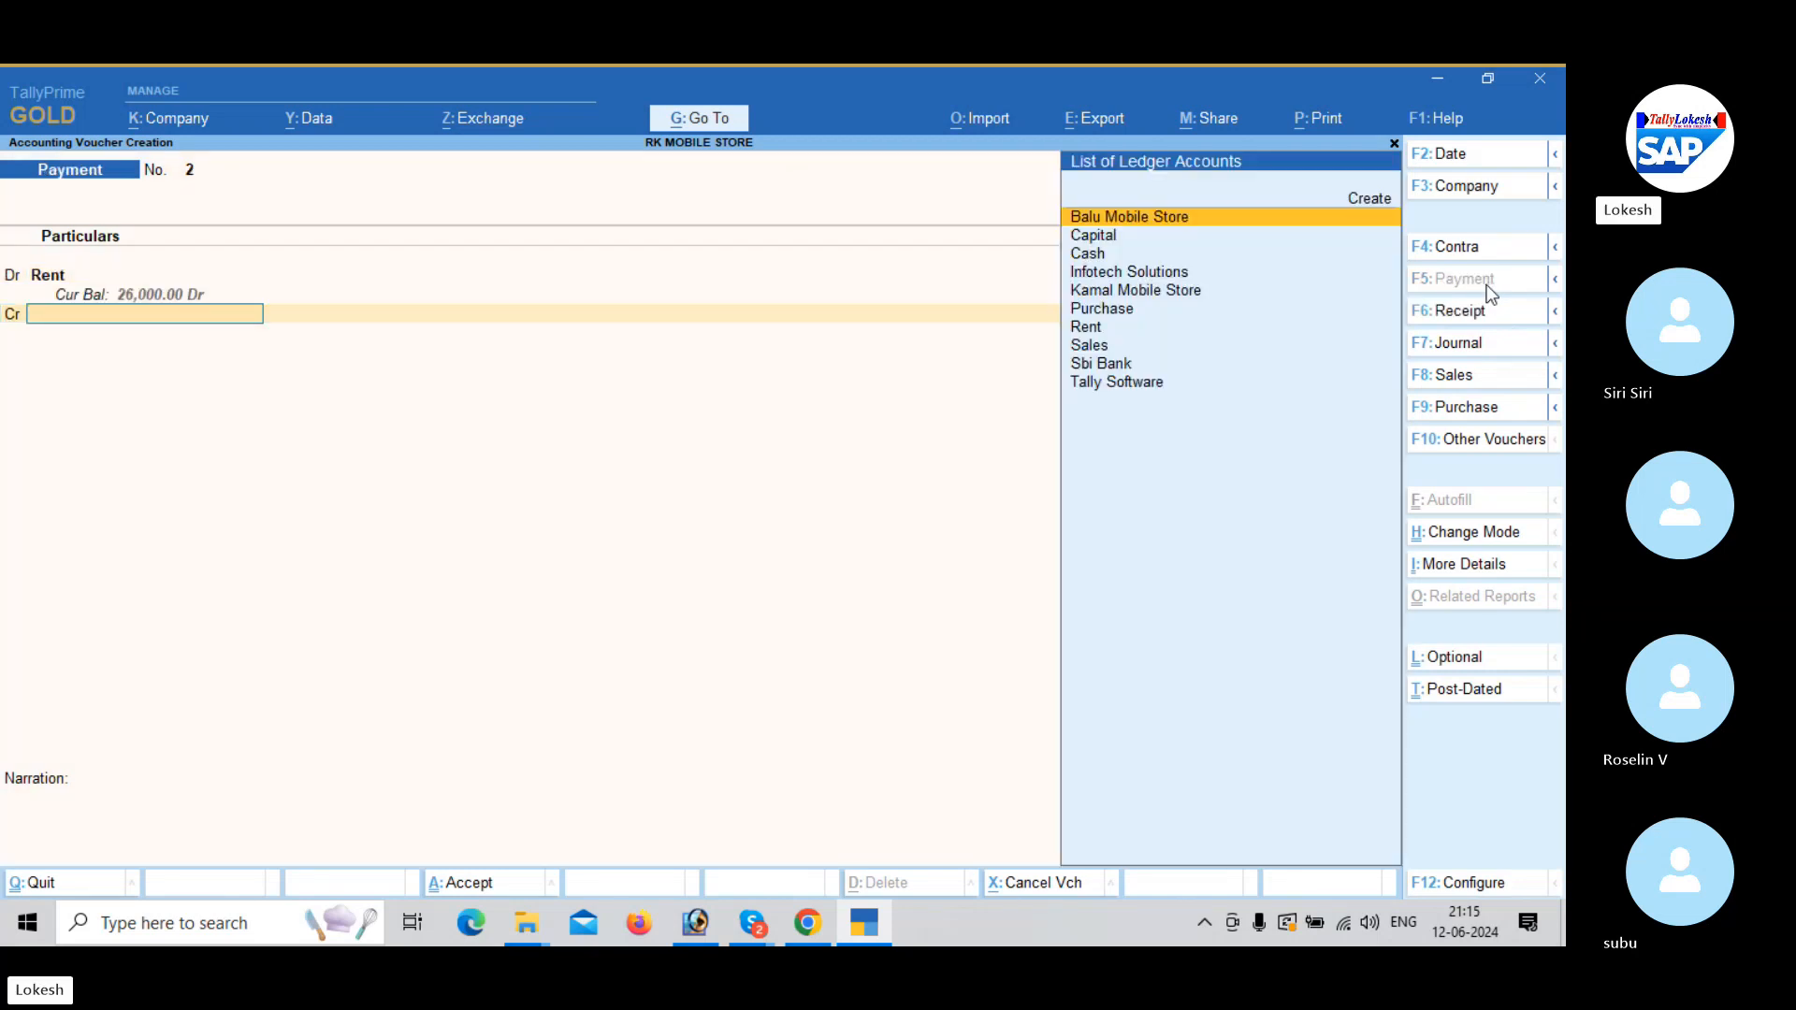
Credit the Cash ledger with 26,000 in the rent payment voucher and save it without a narration.
{"action": "key", "text": "Down"}
{"action": "key", "text": "Down"}
{"action": "key", "text": "Return"}
{"action": "key", "text": "Return"}
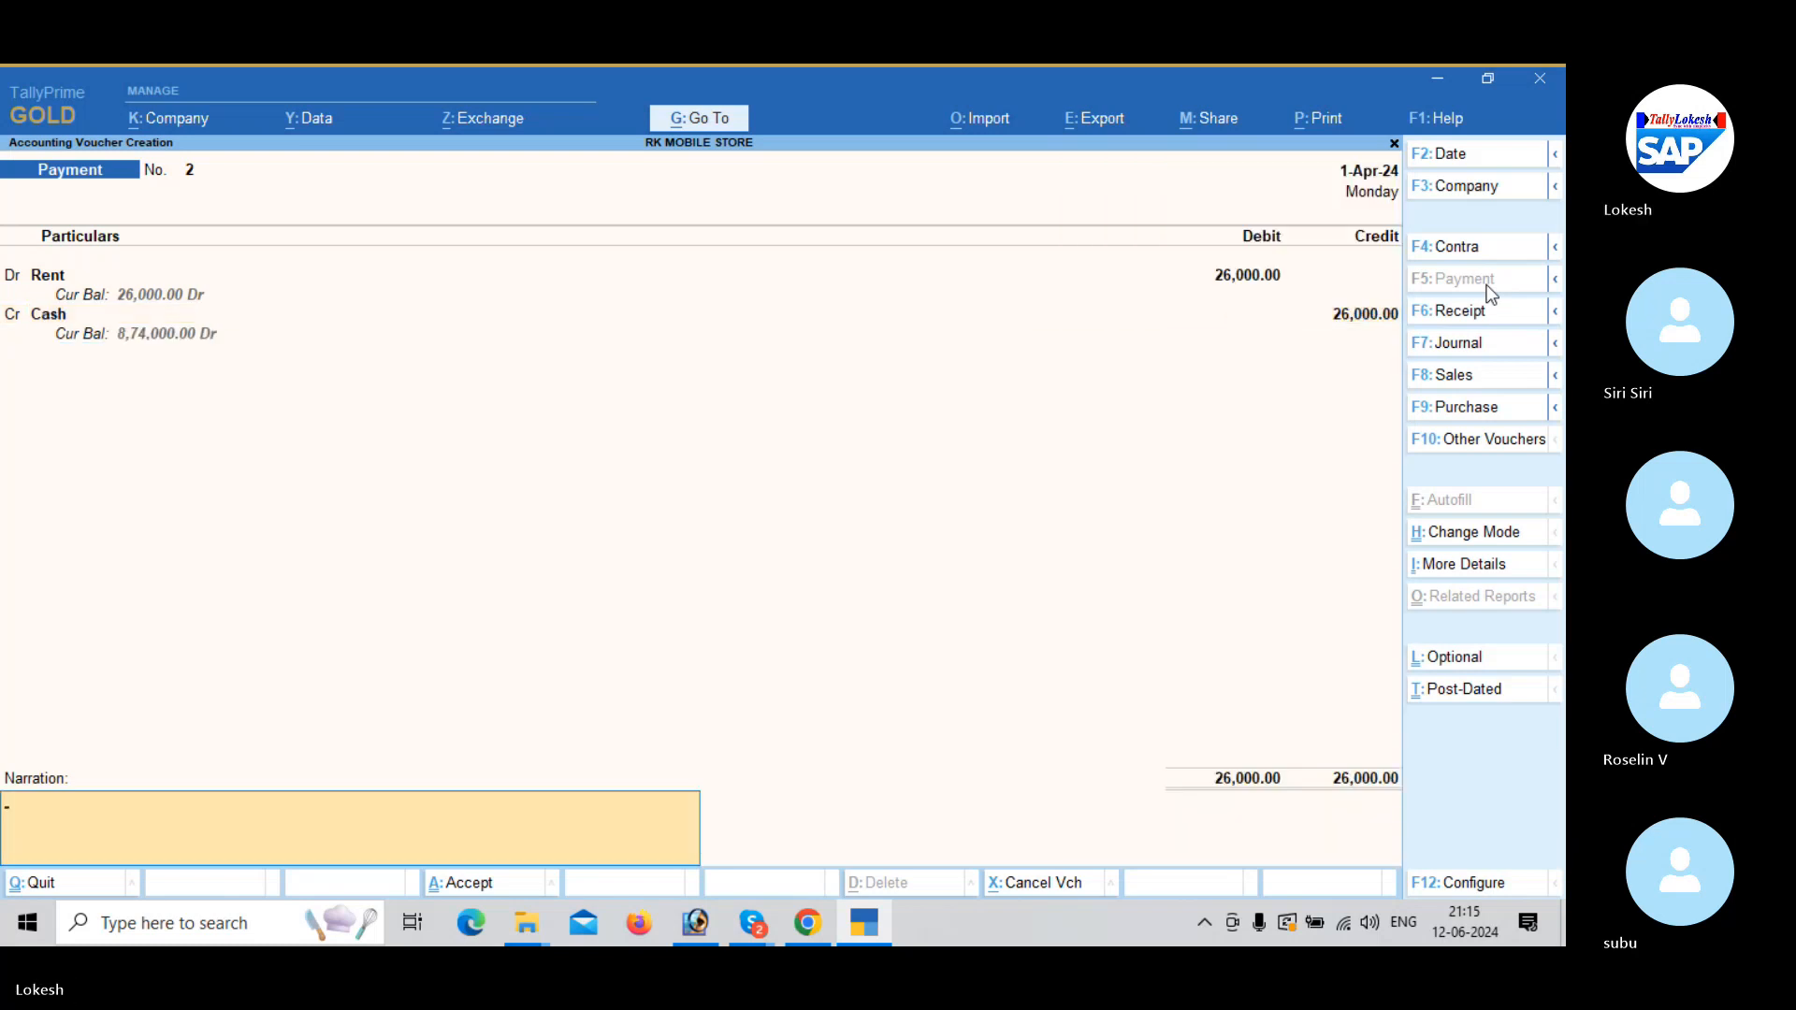
{"action": "key", "text": "Return"}
{"action": "key", "text": "Return"}
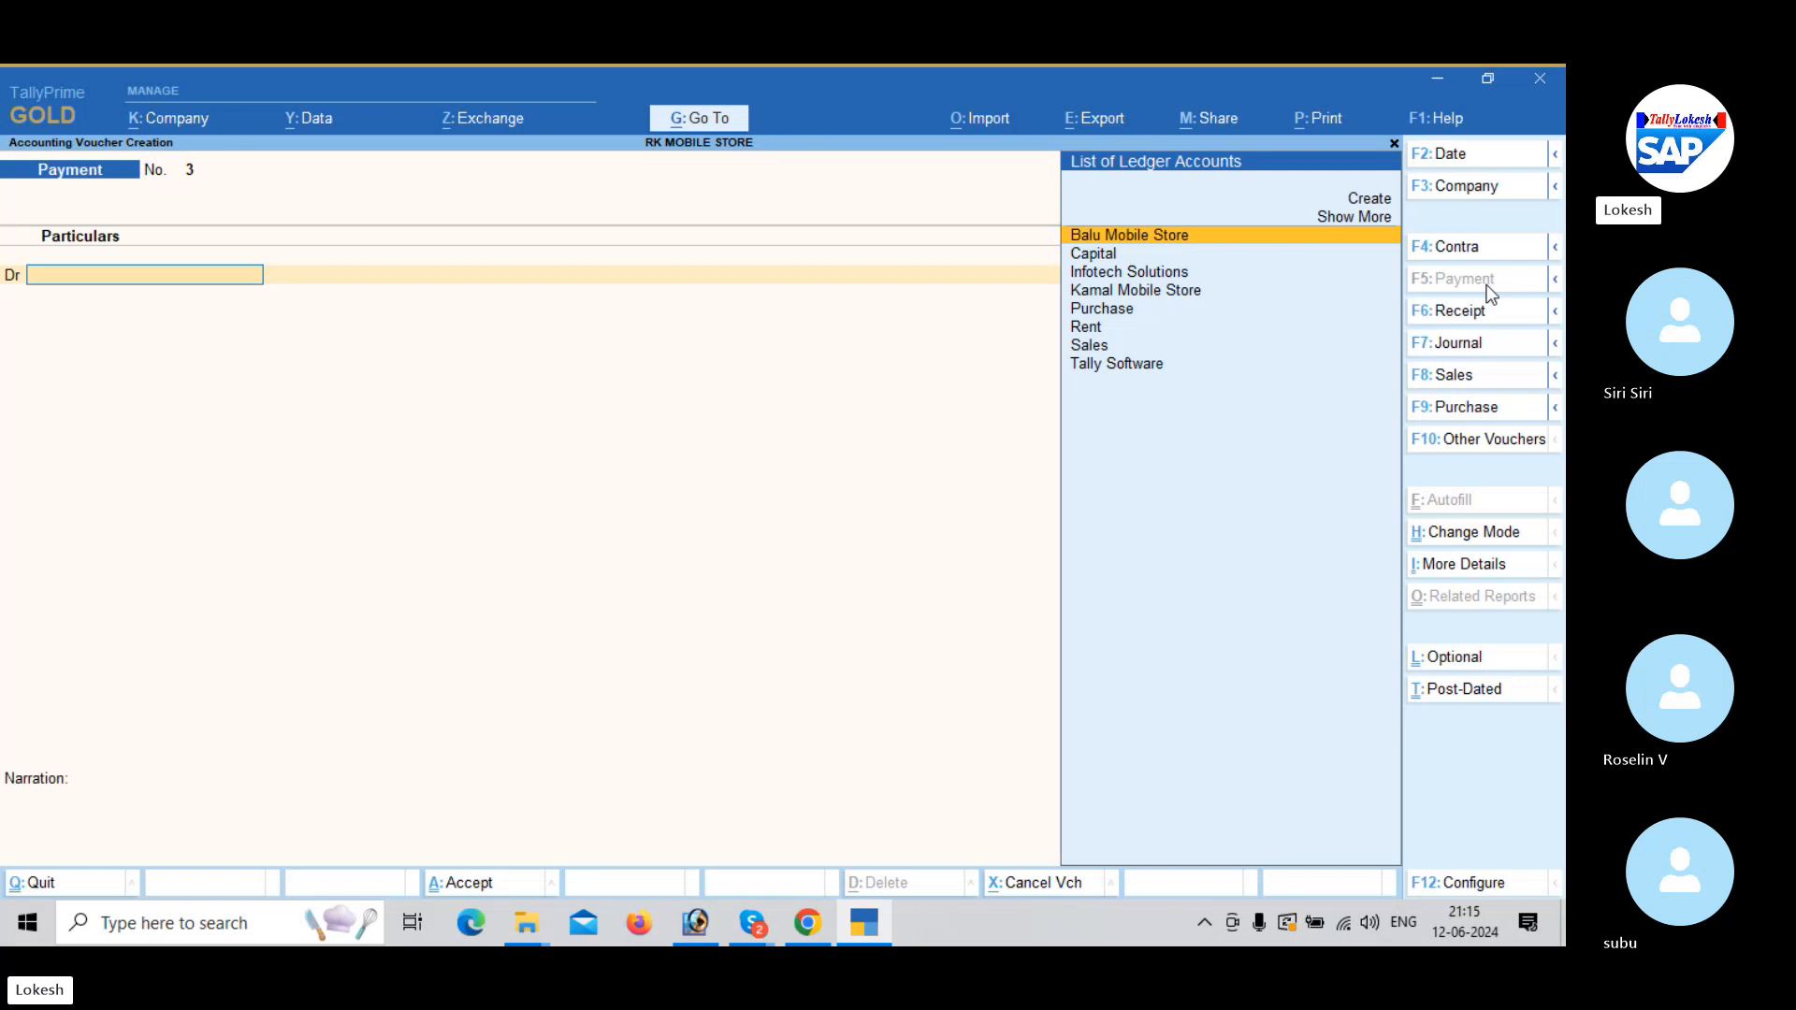
Leave voucher creation and review the vouchers recorded in the Day Book, closing the report when done.
{"action": "key", "text": "Escape"}
{"action": "key", "text": "Return"}
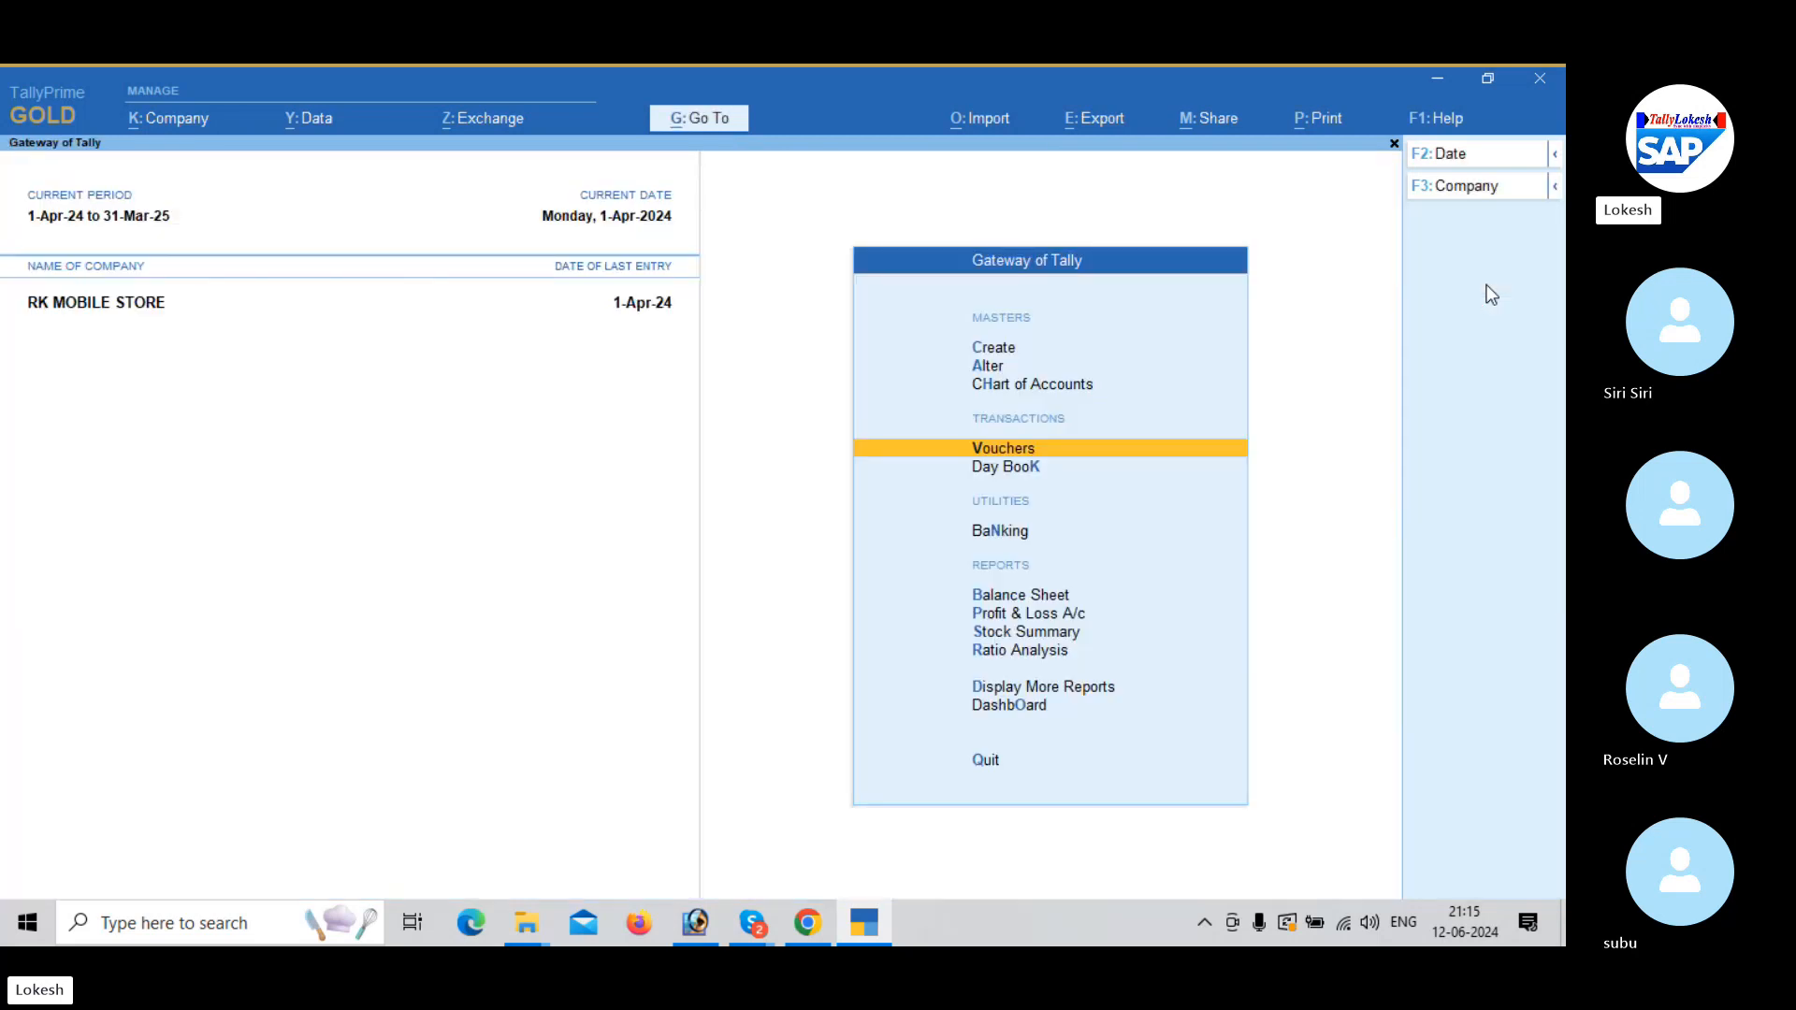
{"action": "key", "text": "Down"}
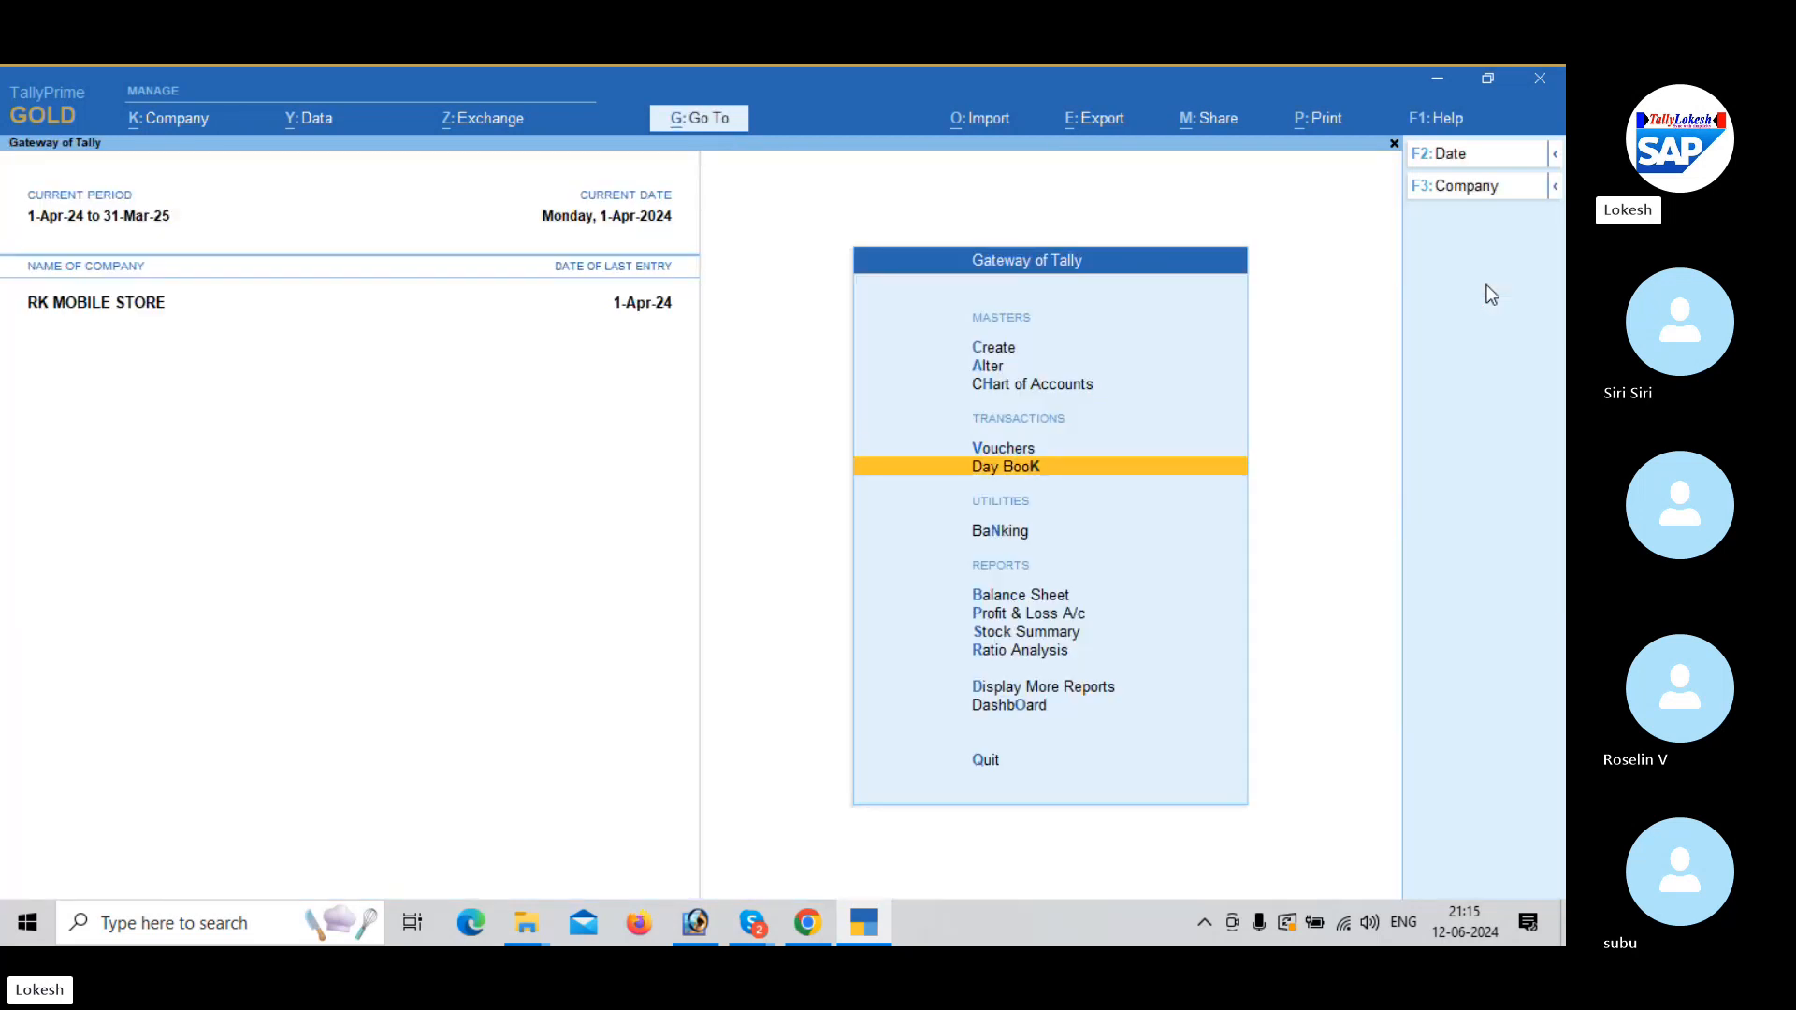
{"action": "key", "text": "Return"}
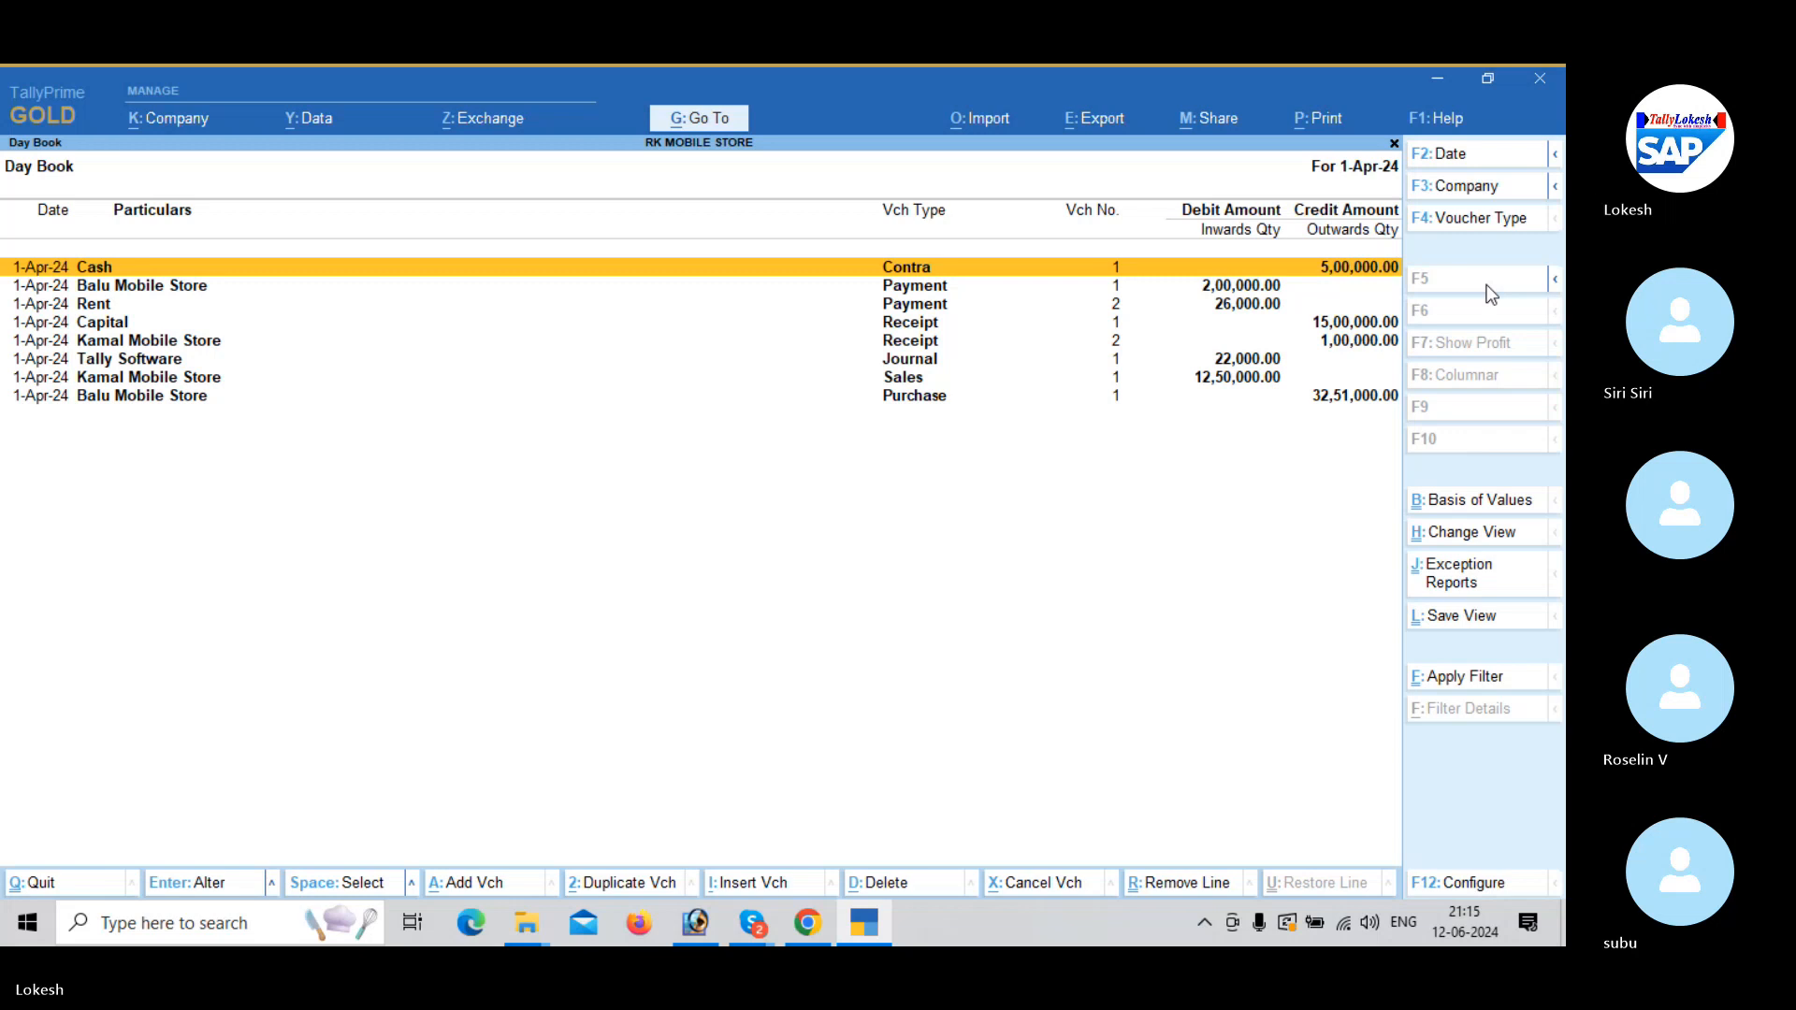
{"action": "key", "text": "Escape"}
Display the Profit & Loss A/c report of RK Mobile Store.
{"action": "key", "text": "Down"}
{"action": "key", "text": "Down"}
{"action": "key", "text": "Down"}
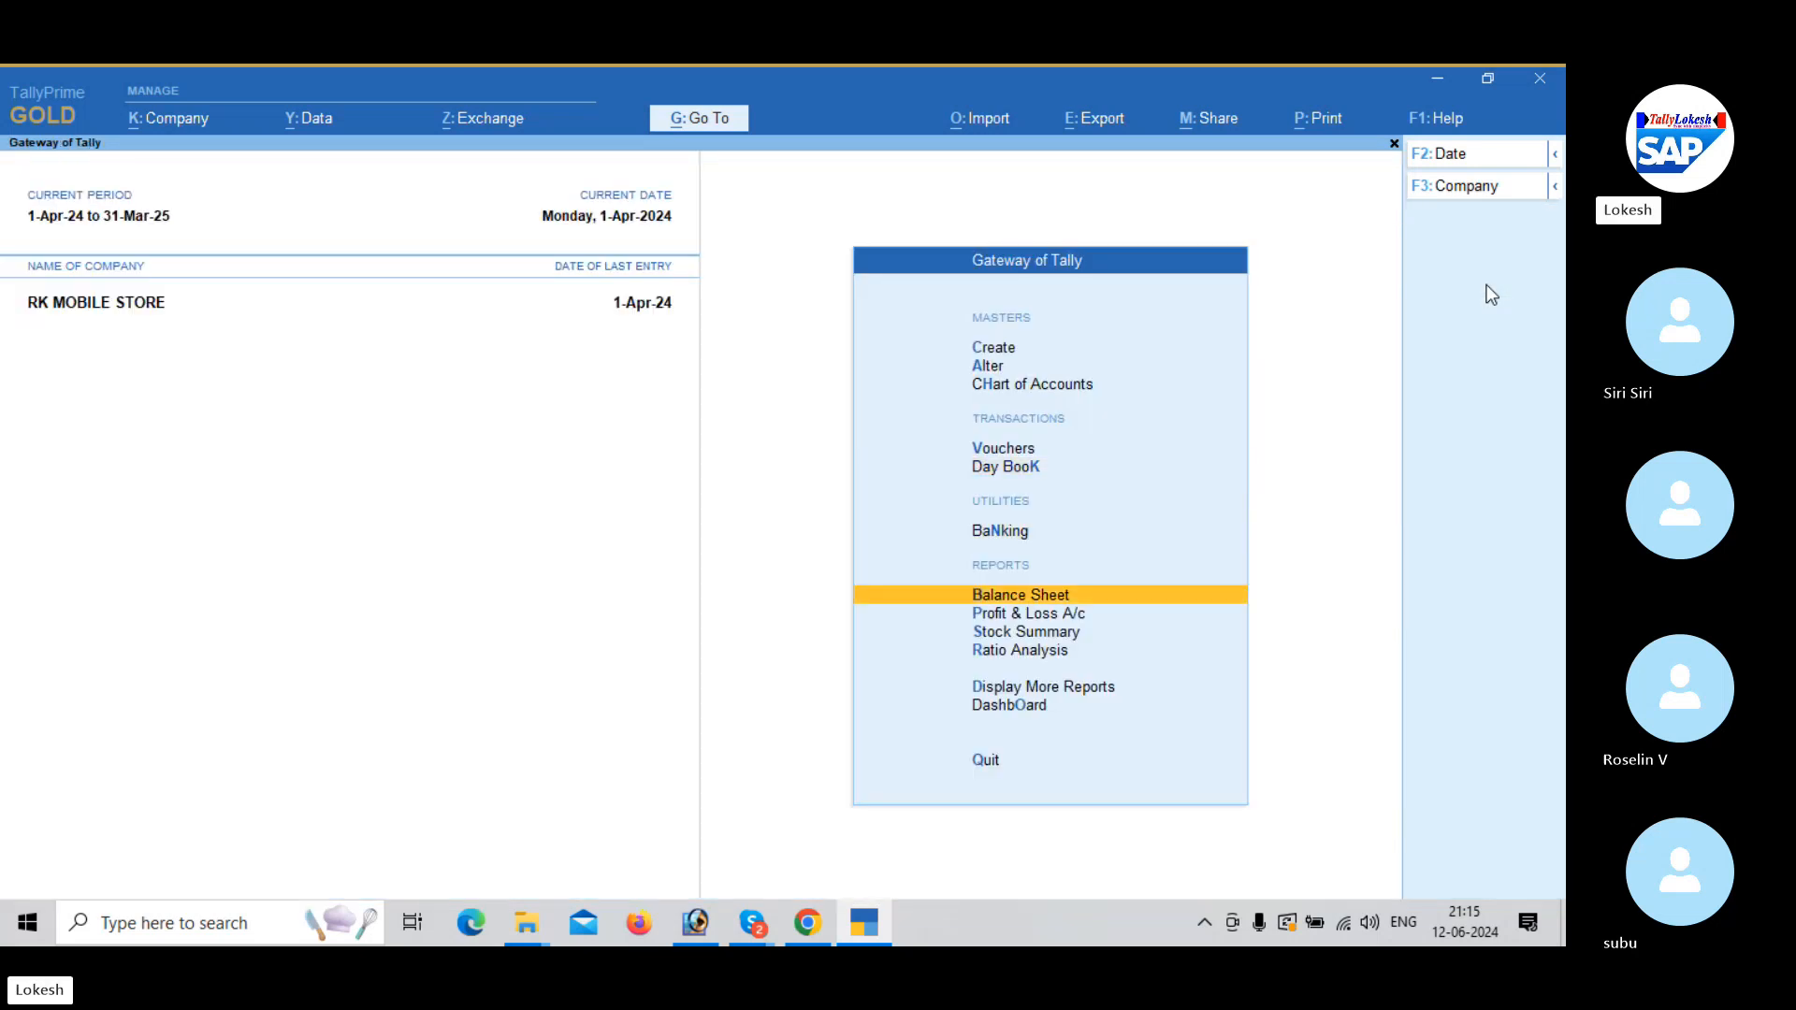
{"action": "key", "text": "Return"}
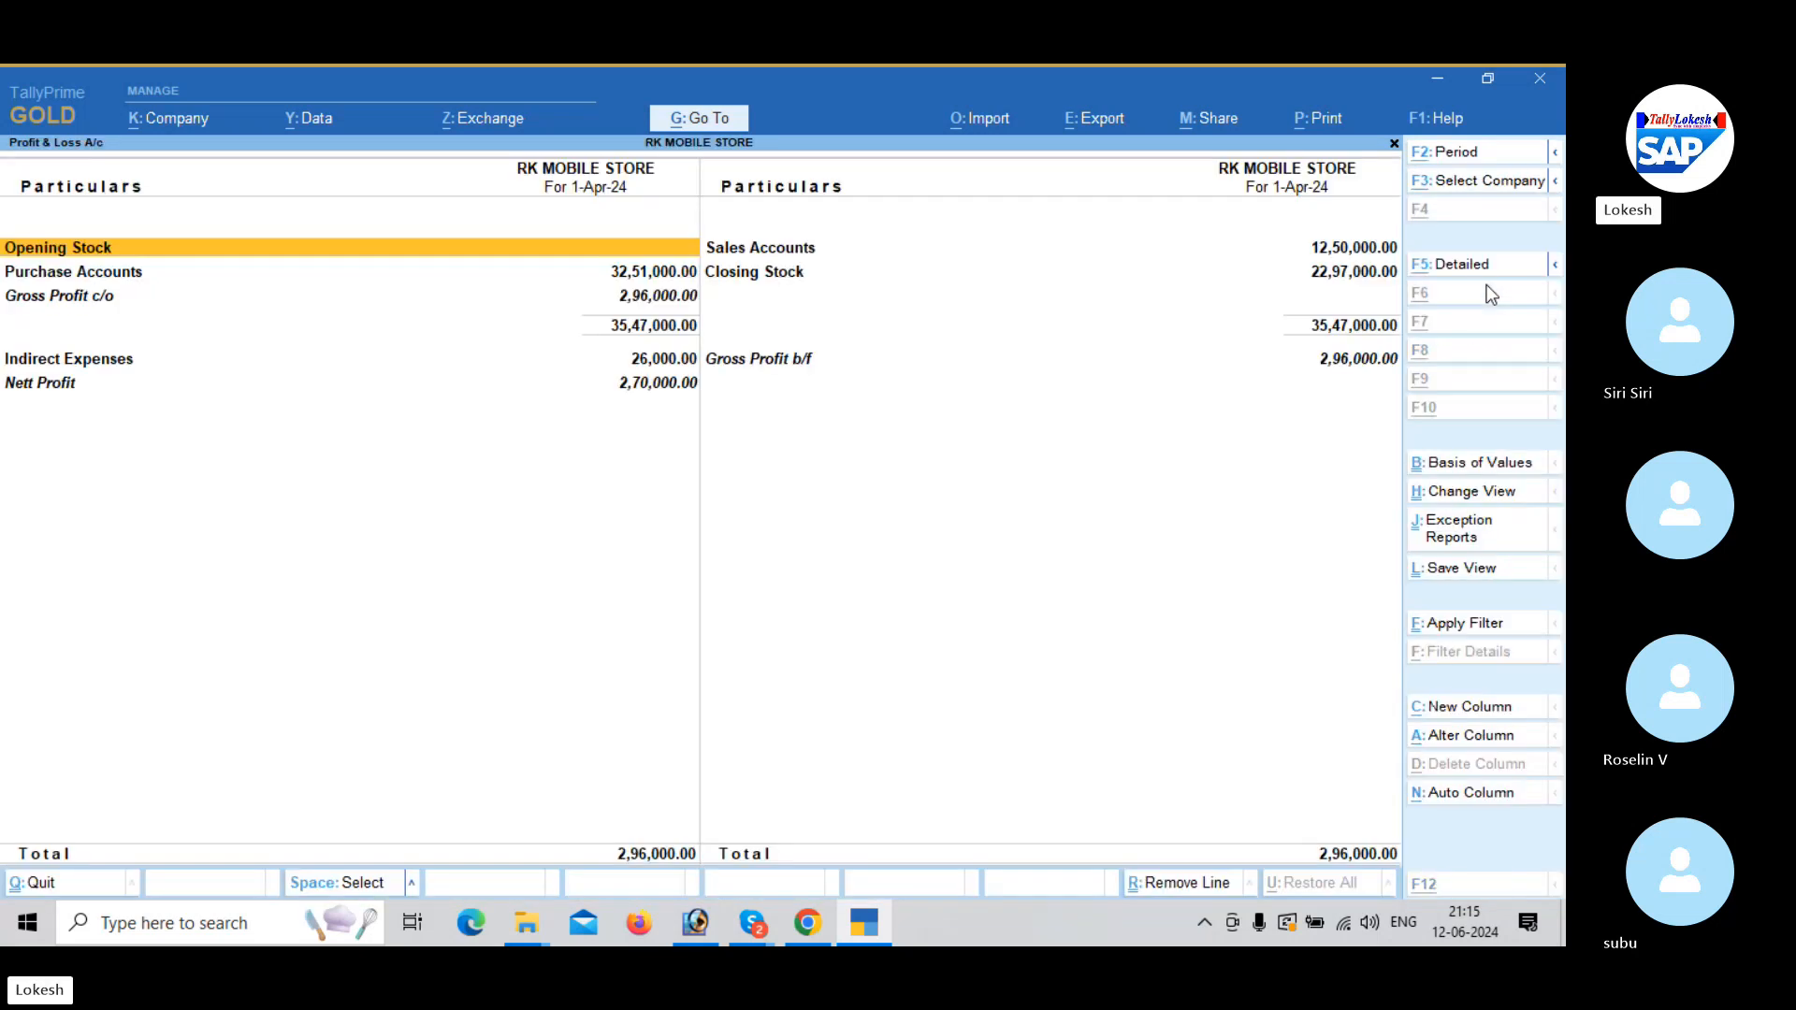
Expand the Profit & Loss A/c to its detailed format, examine its lines down to Nett Profit and close the report.
{"action": "key", "text": "alt+F5"}
{"action": "key", "text": "Down"}
{"action": "key", "text": "Down"}
{"action": "key", "text": "Down"}
{"action": "key", "text": "Down"}
{"action": "key", "text": "Down"}
{"action": "key", "text": "Down"}
{"action": "key", "text": "Down"}
{"action": "key", "text": "Down"}
{"action": "key", "text": "Down"}
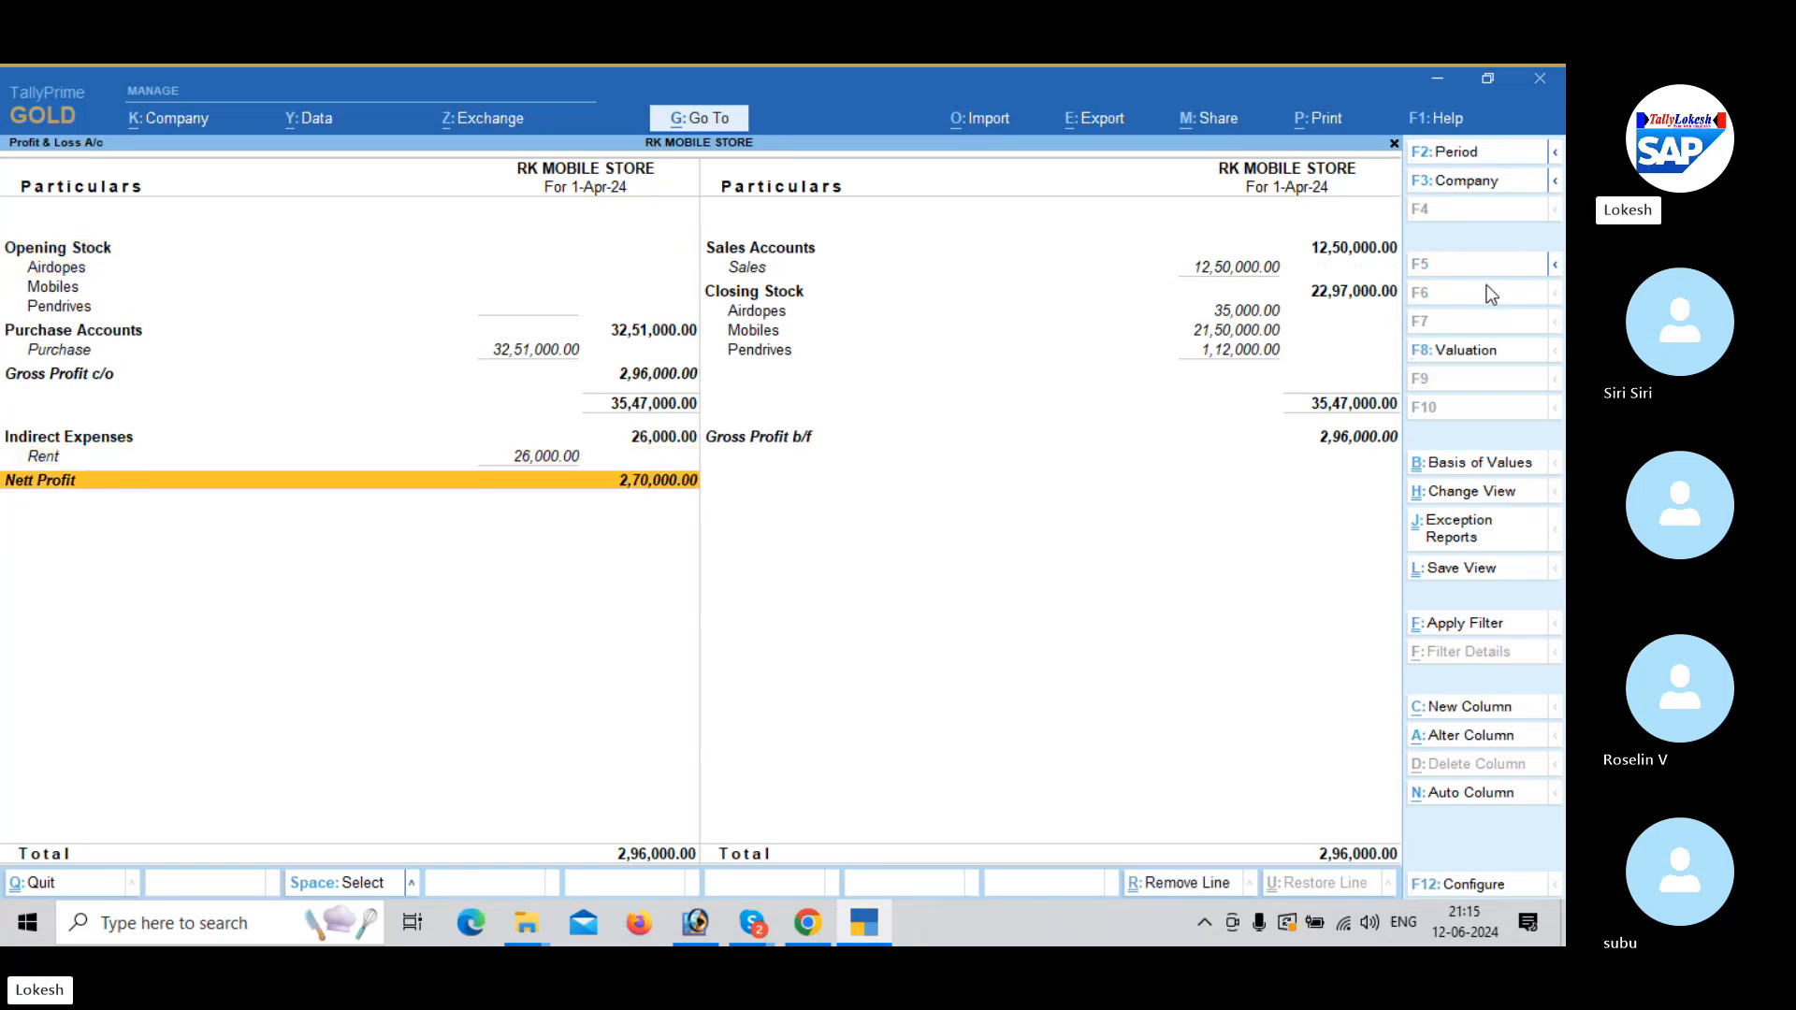
{"action": "key", "text": "Escape"}
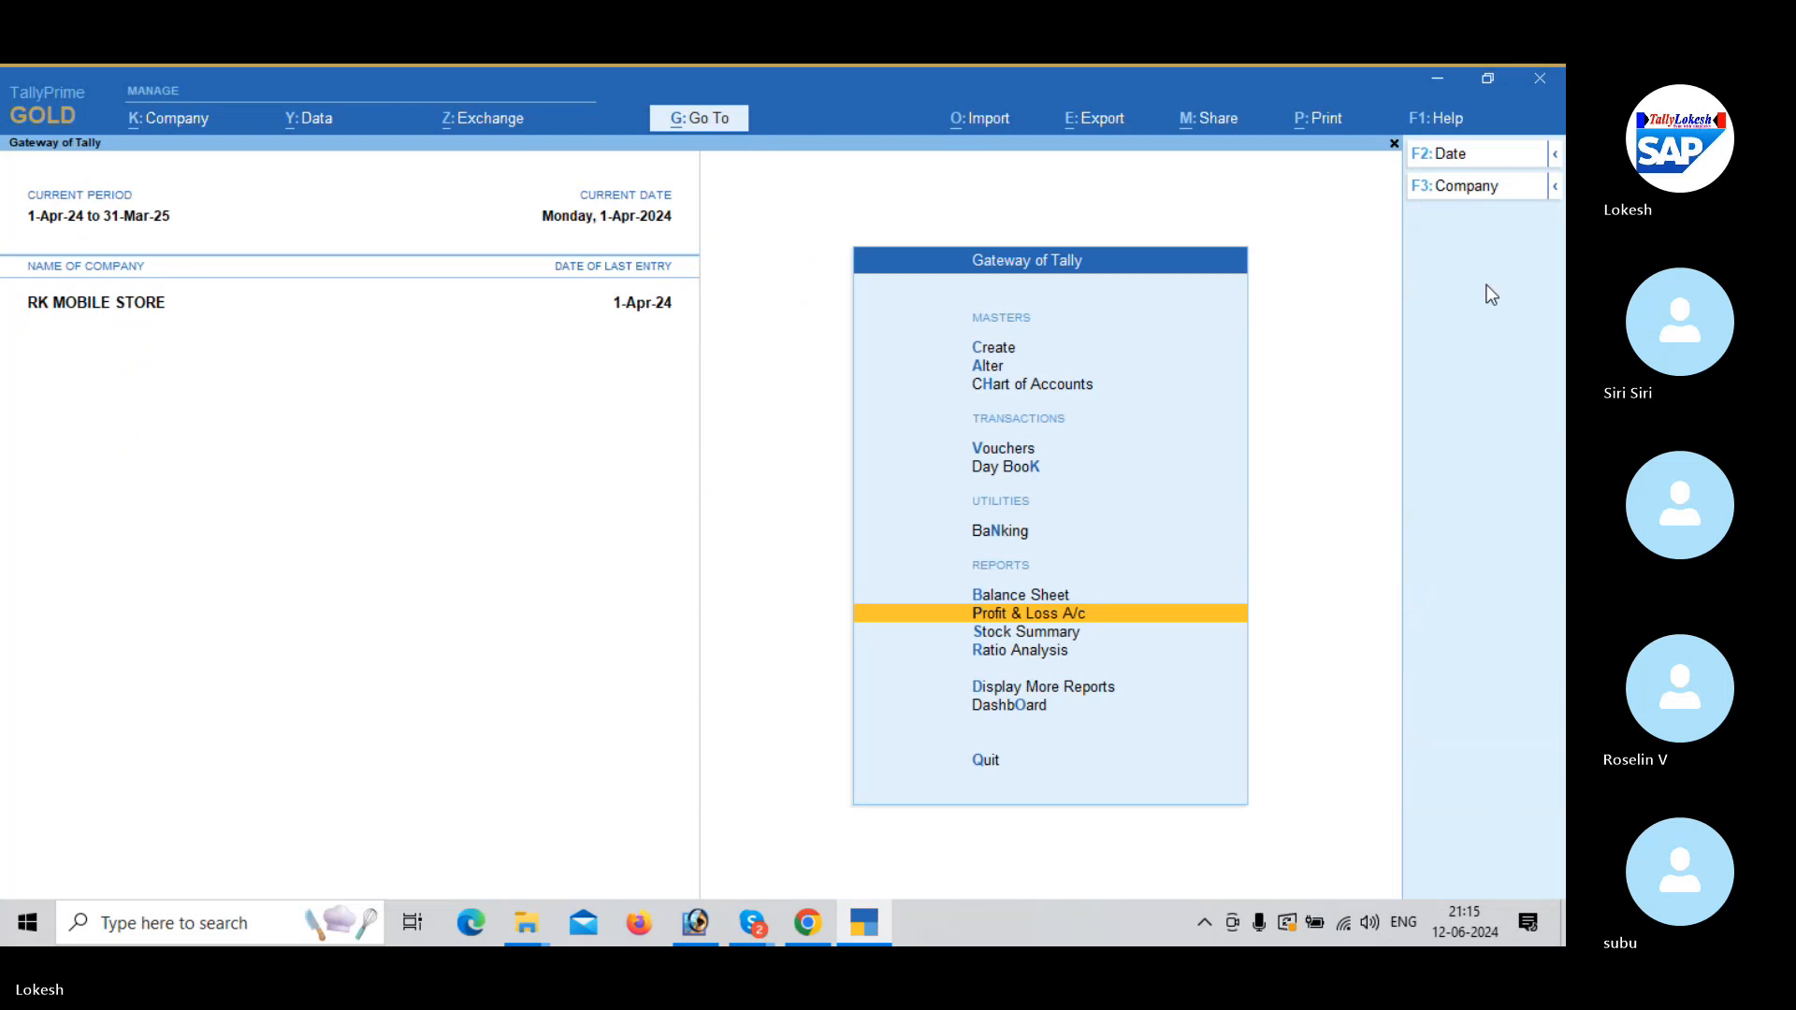
Open the Stock Summary and expand the stock groups to show their individual items.
{"action": "key", "text": "Down"}
{"action": "key", "text": "Return"}
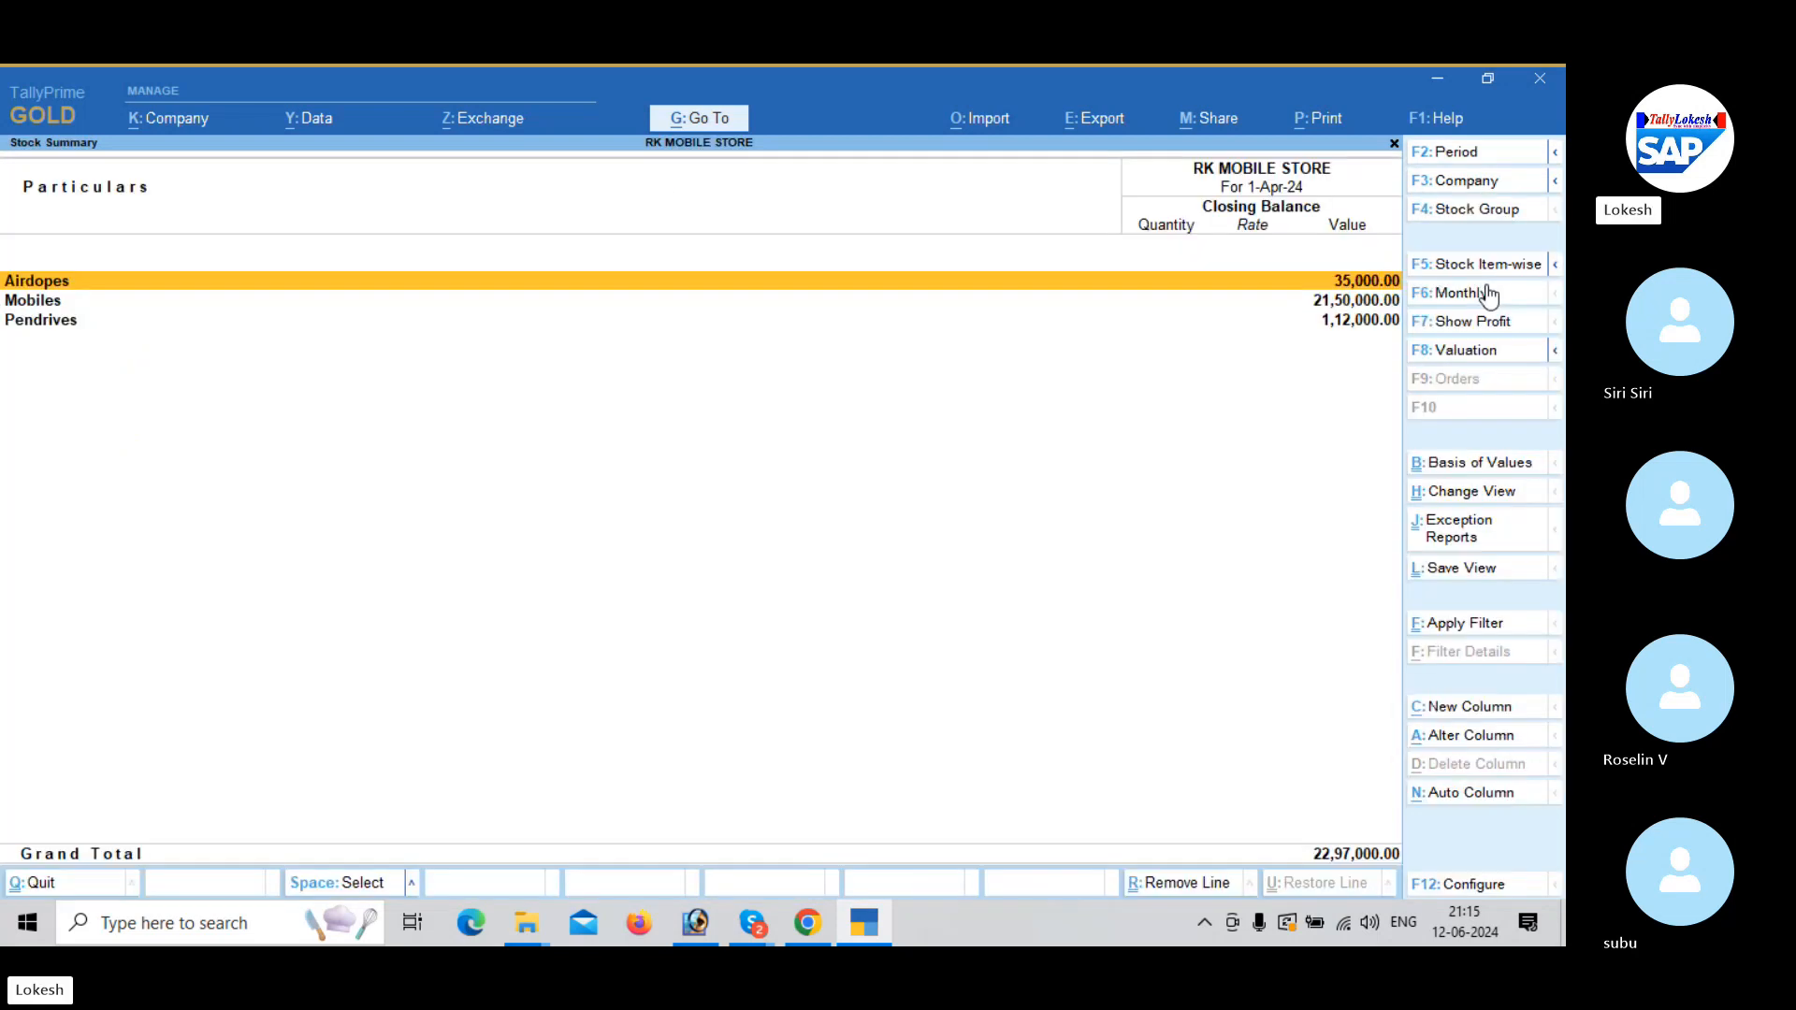
{"action": "key", "text": "alt"}
{"action": "key", "text": "alt+F5"}
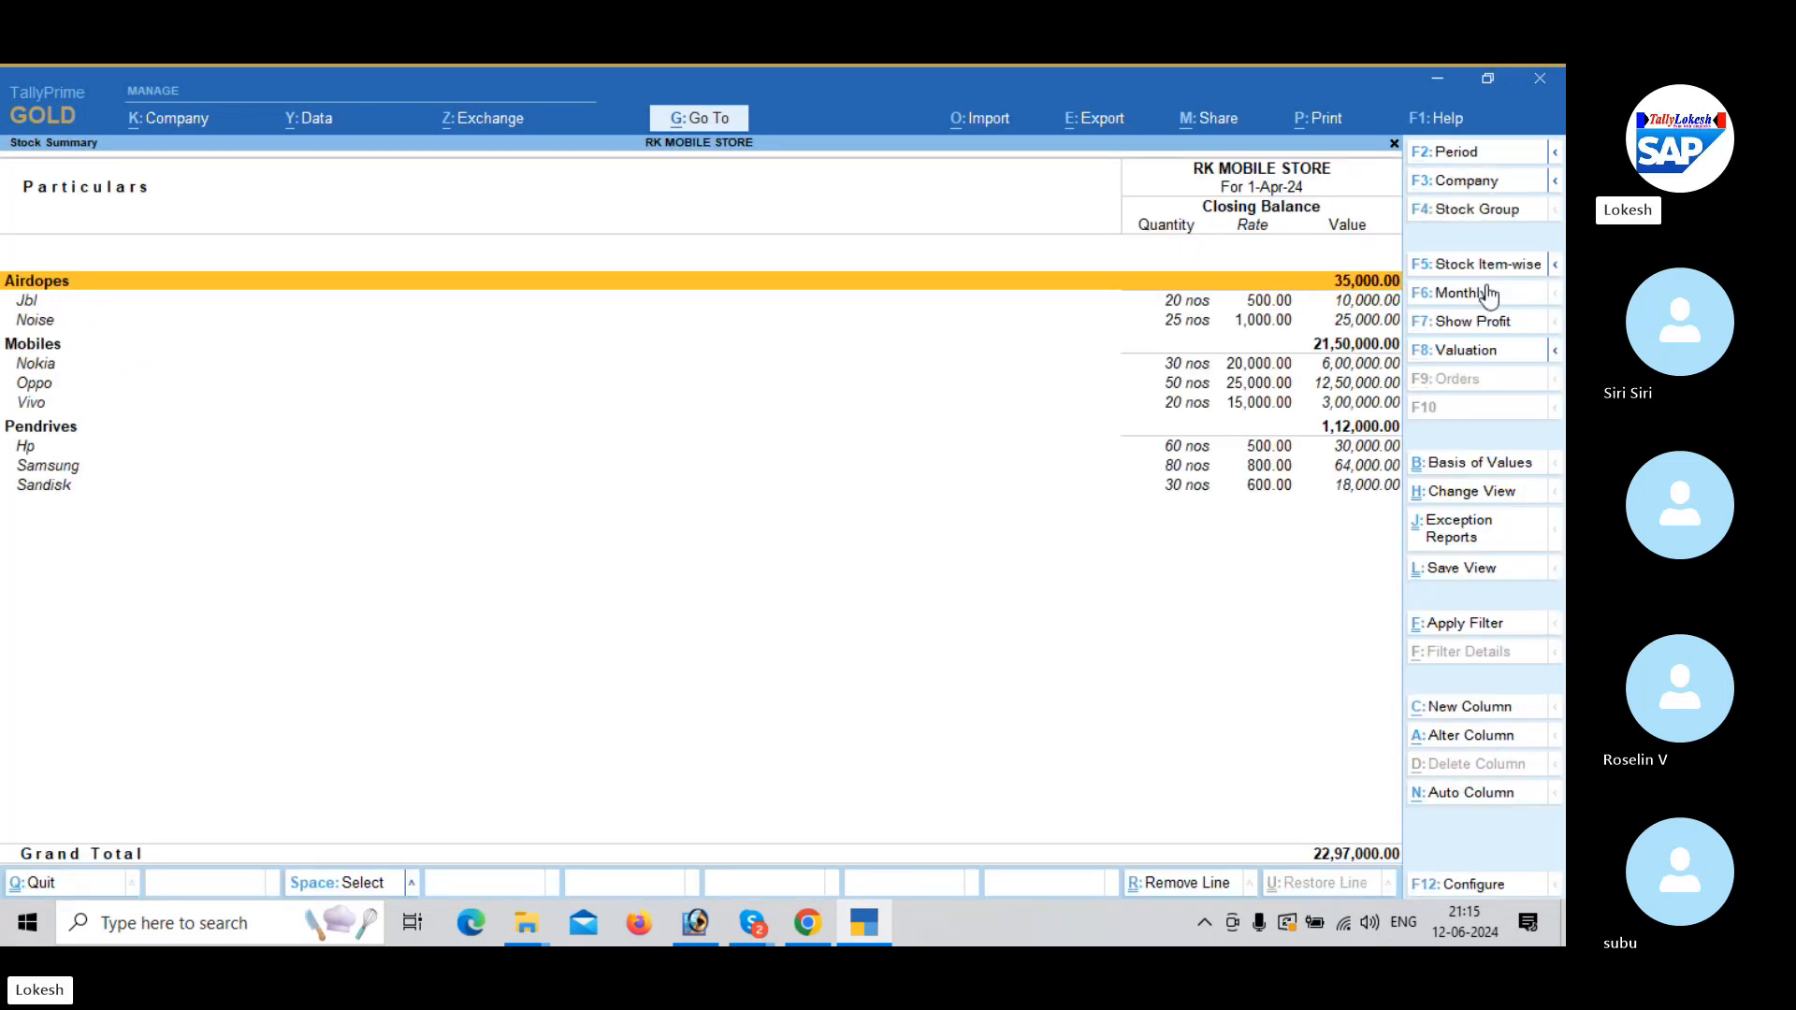
Open the Stock Summary configuration and set Show Goods Inwards to Yes.
{"action": "left_click", "coordinate": [1488, 885]}
{"action": "key", "text": "Down"}
{"action": "key", "text": "Down"}
{"action": "key", "text": "Down"}
{"action": "key", "text": "Down"}
{"action": "key", "text": "Down"}
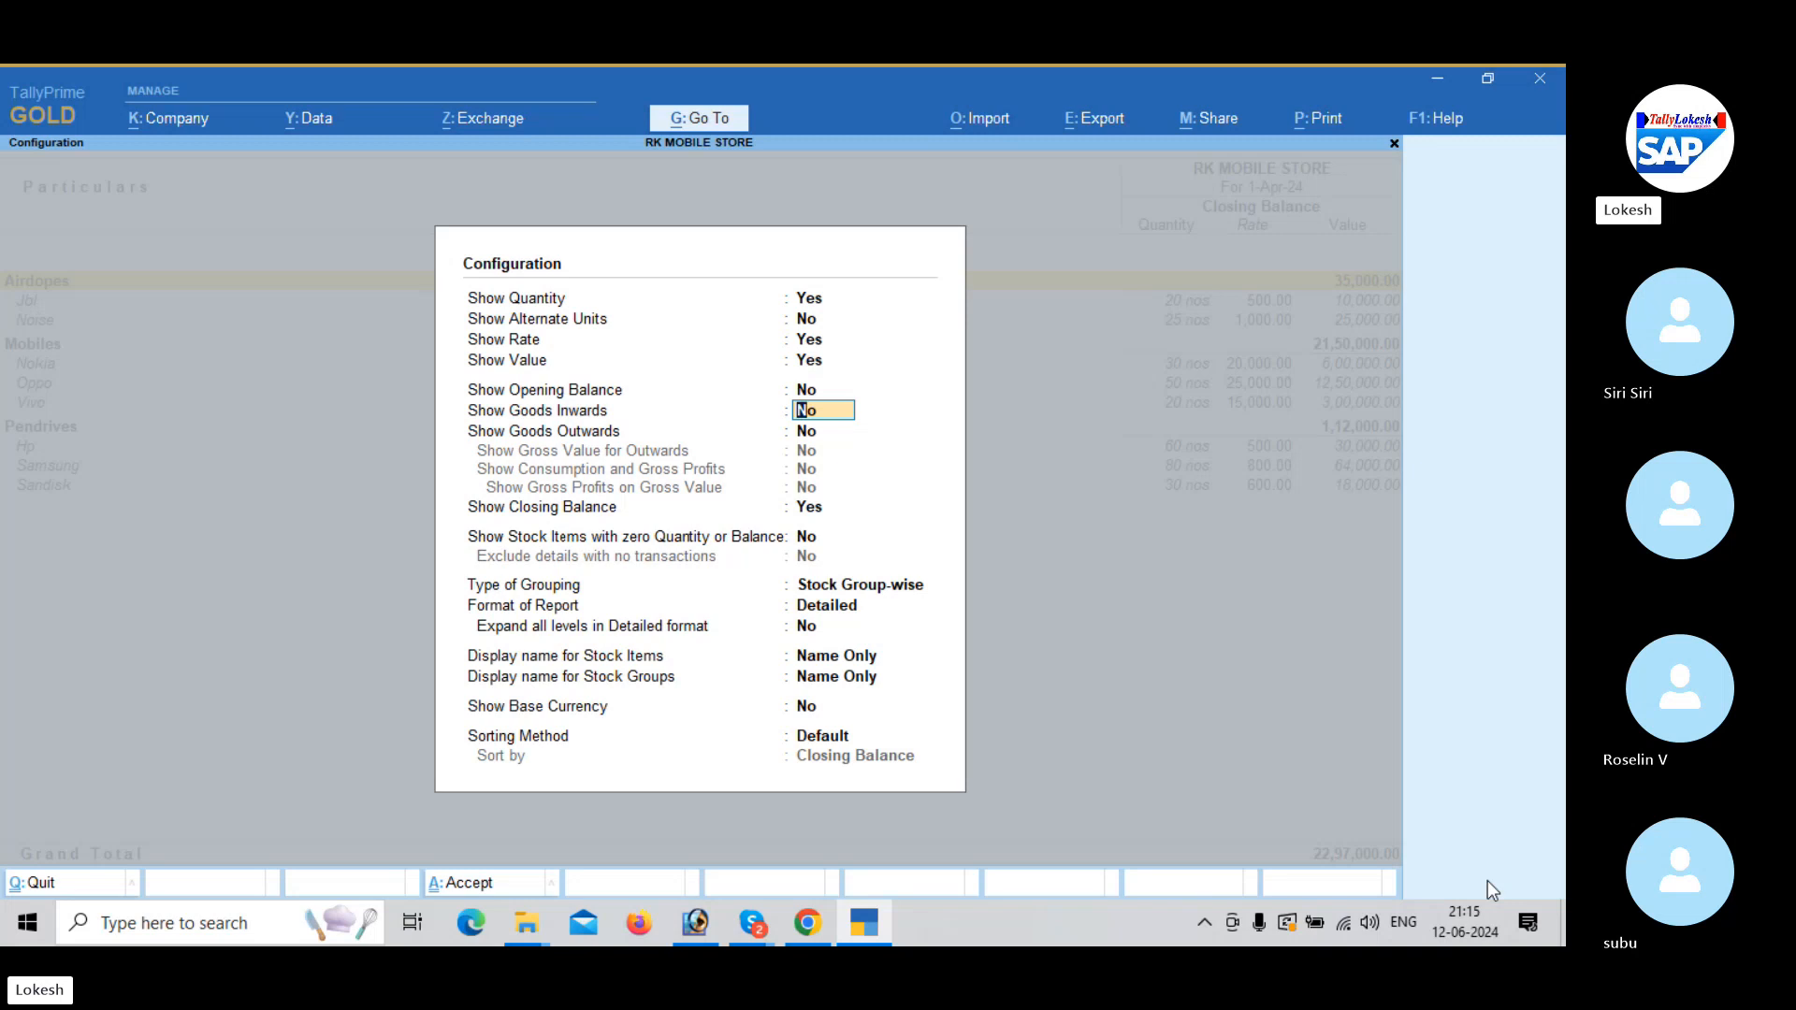
{"action": "key", "text": "y"}
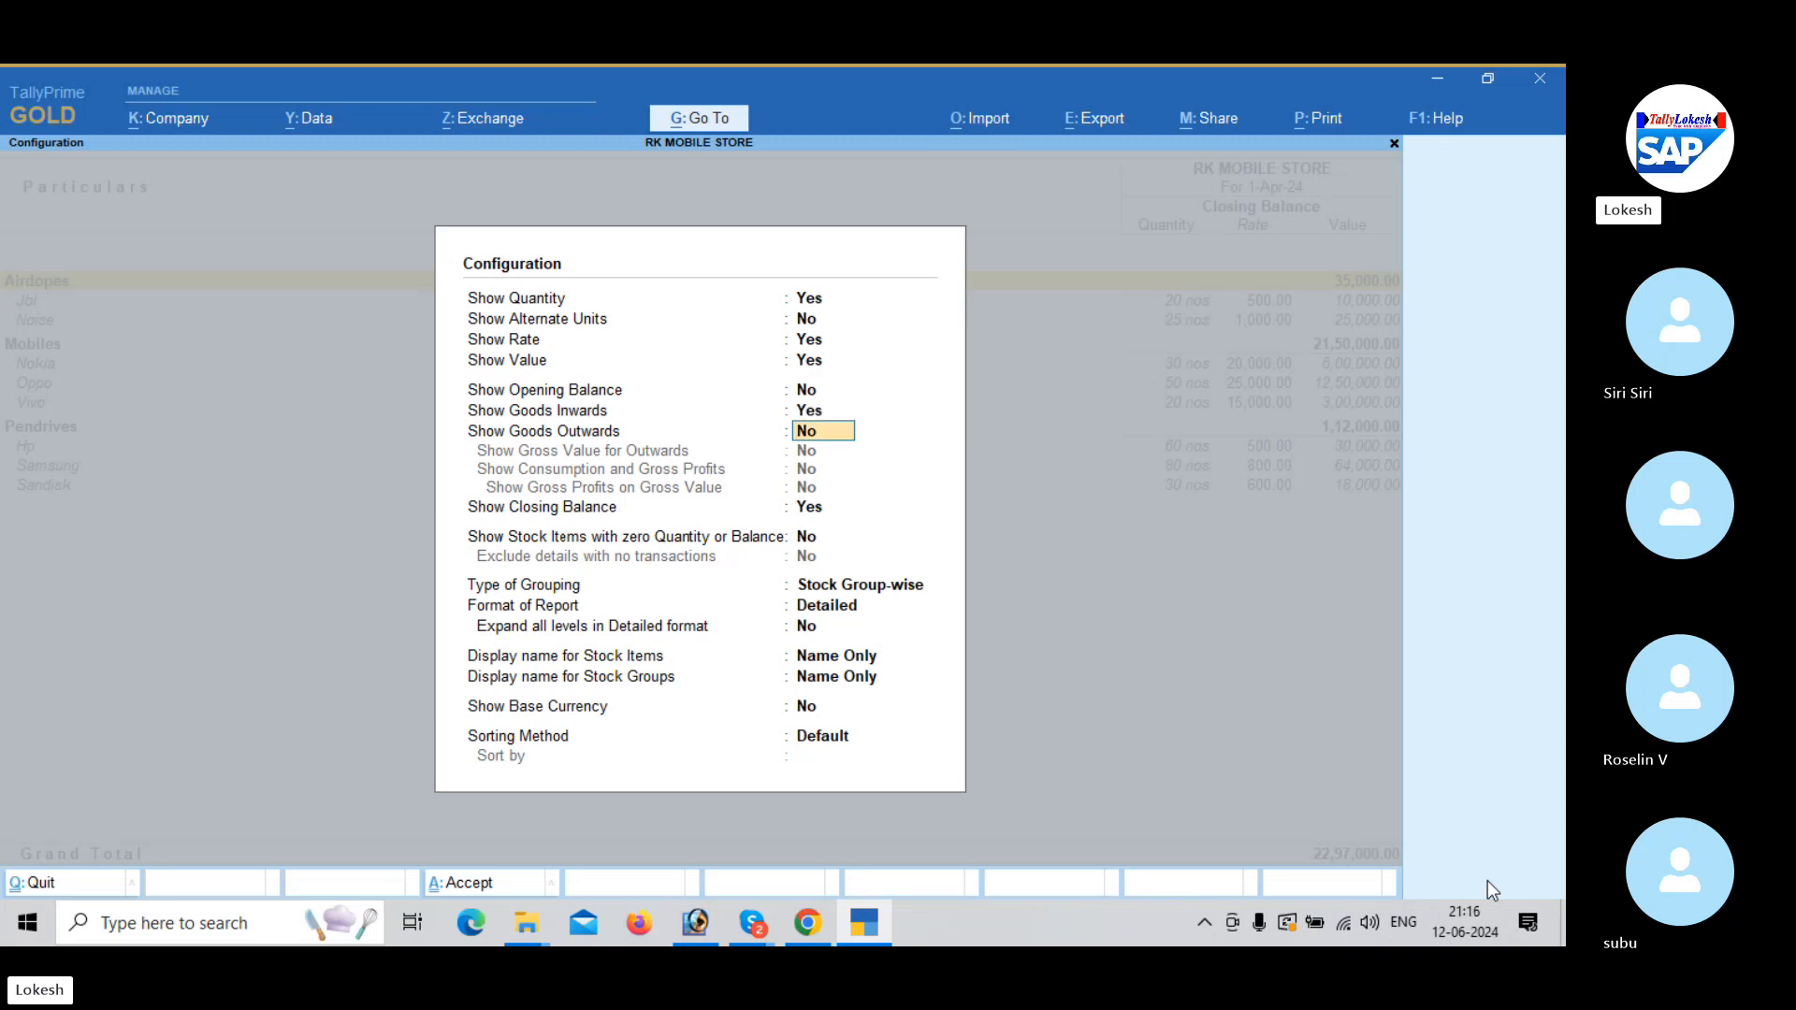
Set Show Goods Outwards to Yes, keep the Detailed report format and apply the Stock Summary configuration.
{"action": "type", "text": "y"}
{"action": "key", "text": "Return"}
{"action": "key", "text": "Return"}
{"action": "key", "text": "Return"}
{"action": "key", "text": "Return"}
{"action": "key", "text": "Return"}
{"action": "key", "text": "Return"}
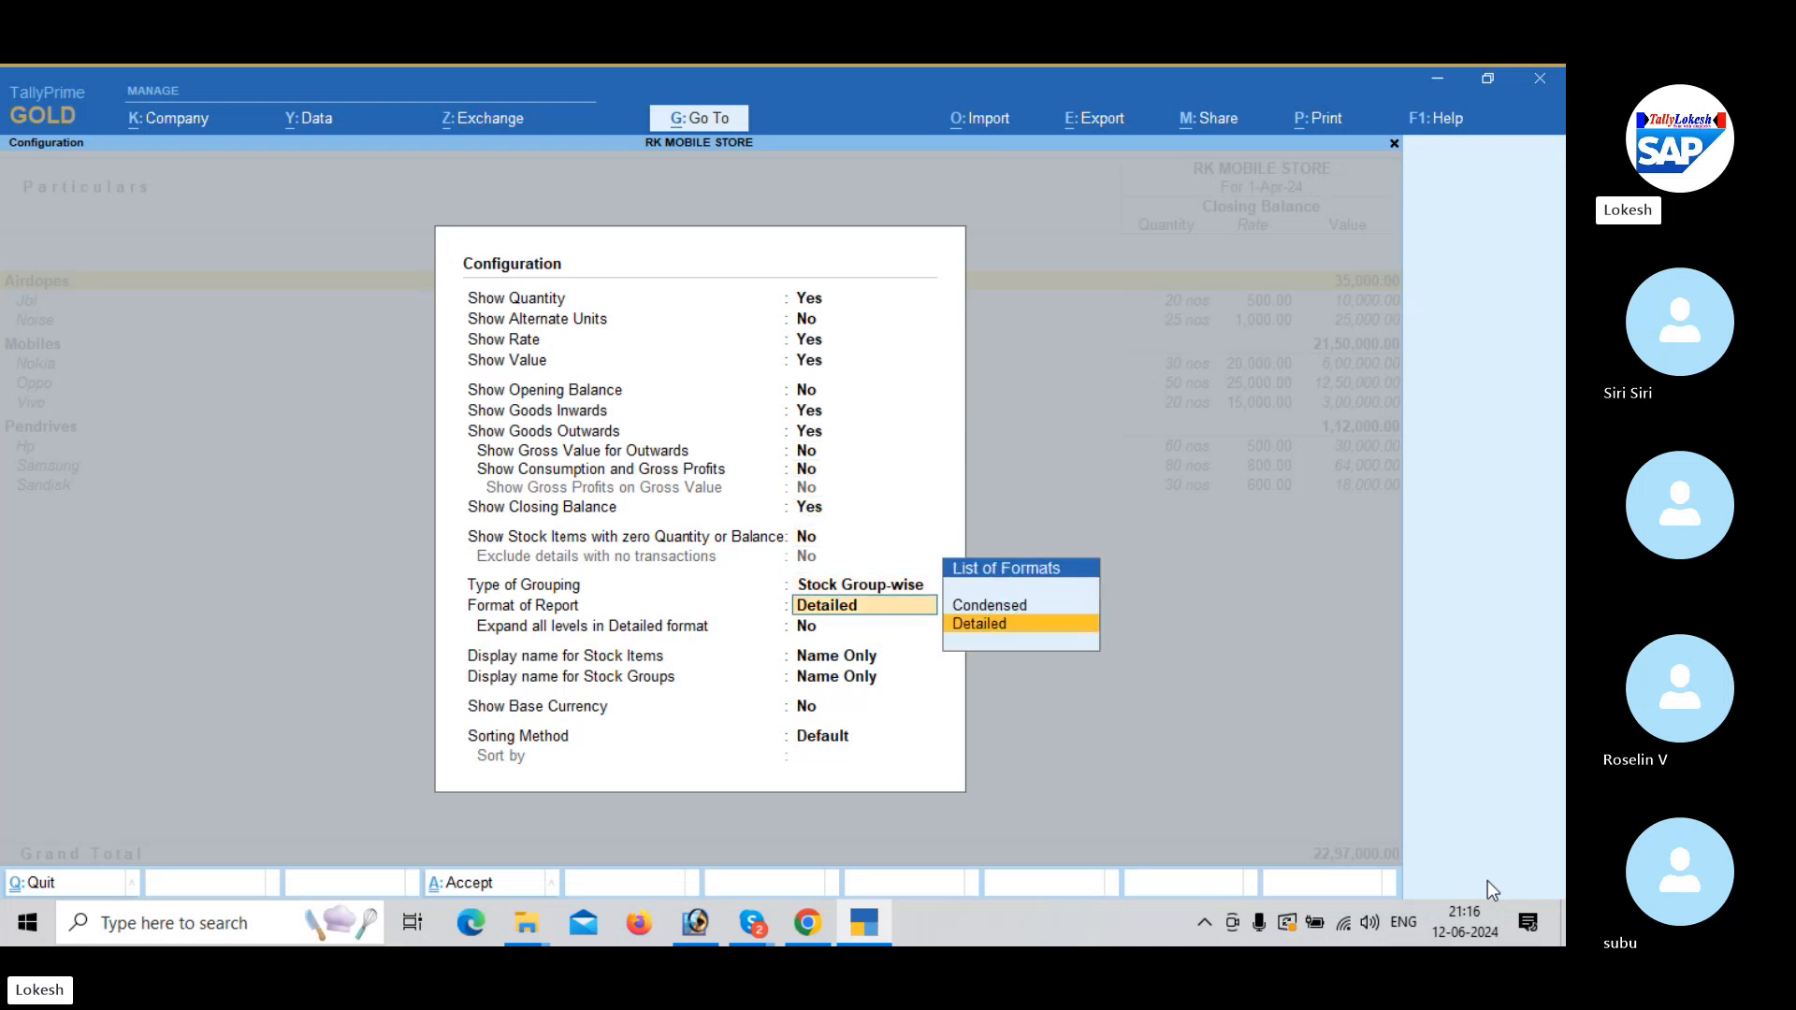
{"action": "key", "text": "Return"}
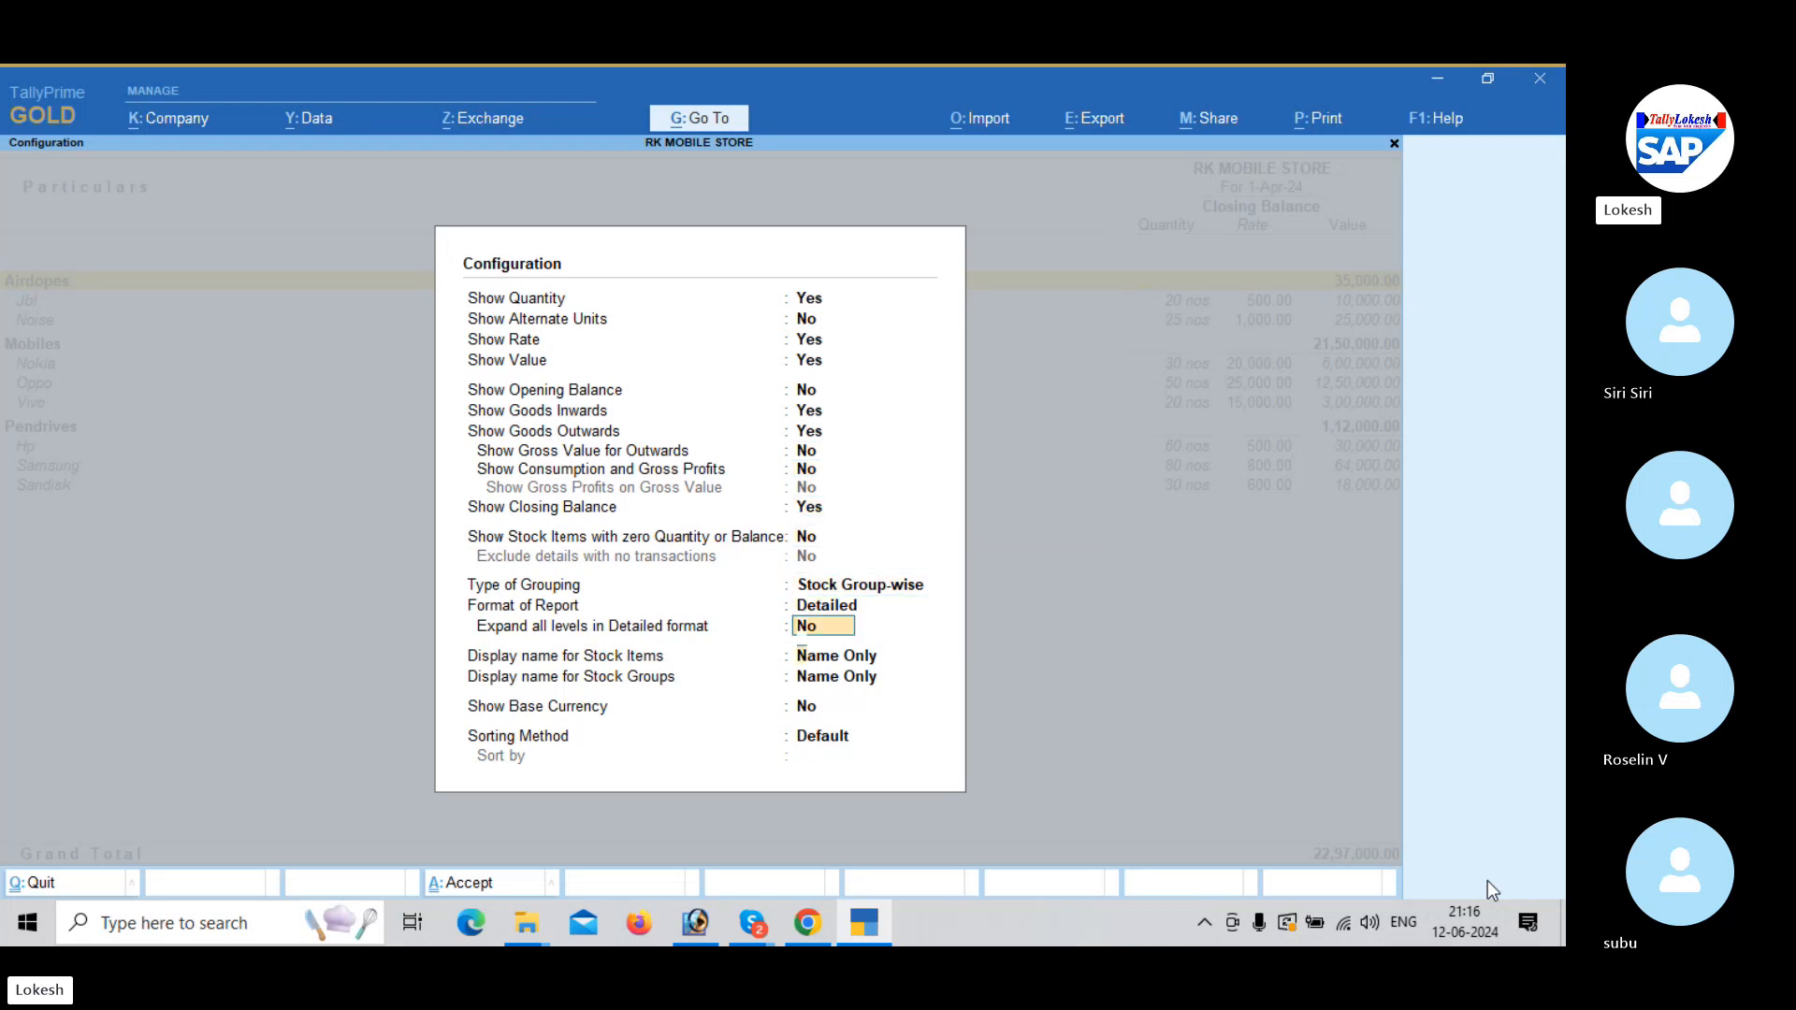
{"action": "key", "text": "ctrl+a"}
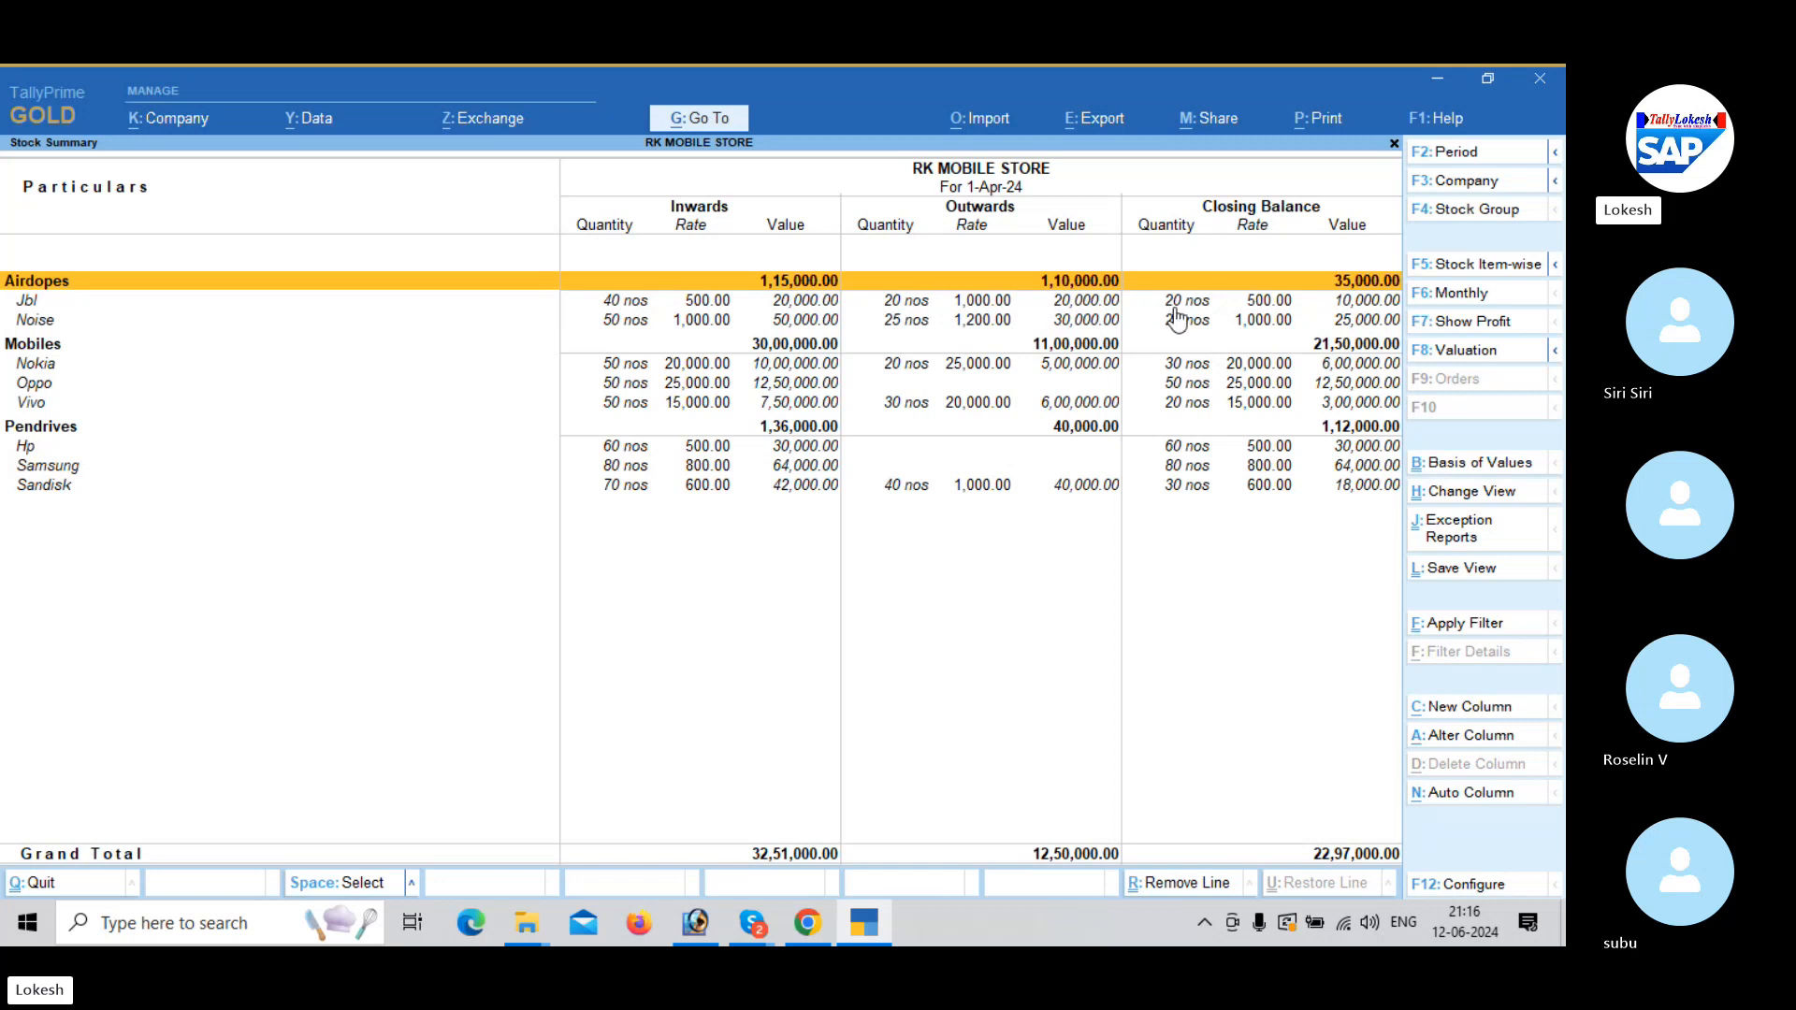
Examine the inwards, outwards and closing figures of the Noise and Nokia items and the grand total, then close the Stock Summary.
{"action": "left_click", "coordinate": [1208, 322]}
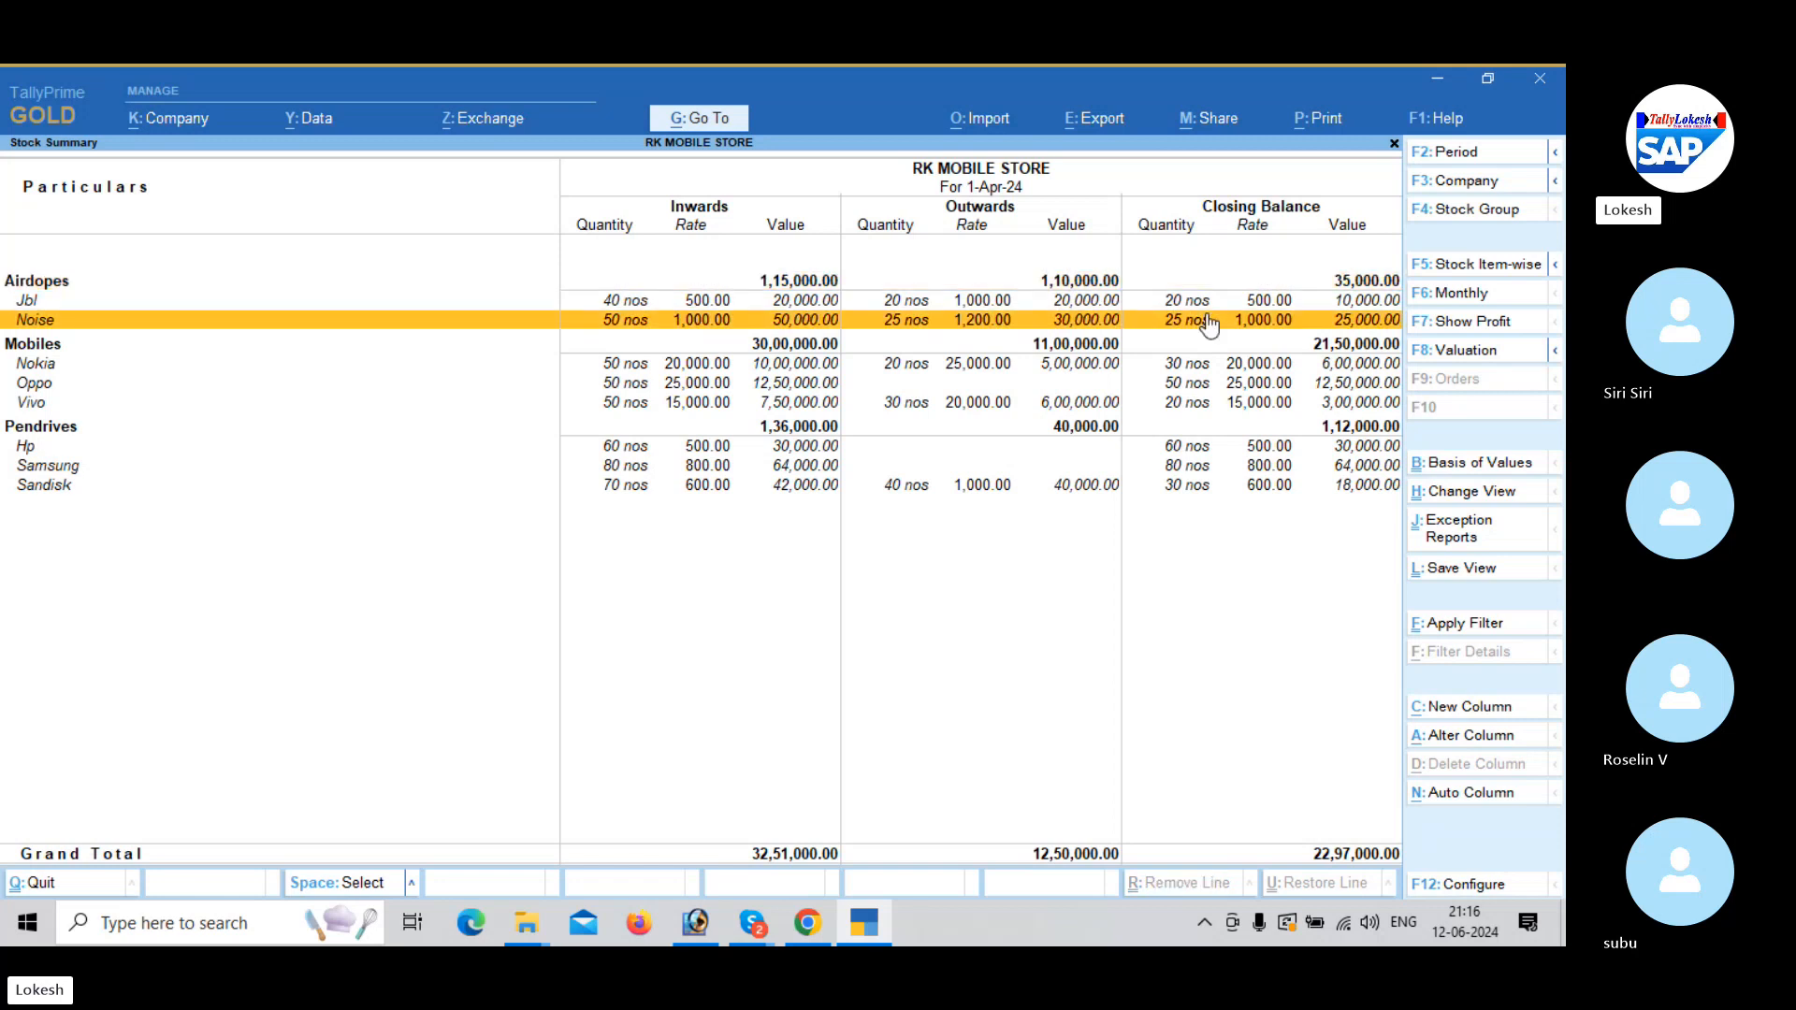
{"action": "key", "text": "Down"}
{"action": "key", "text": "Down"}
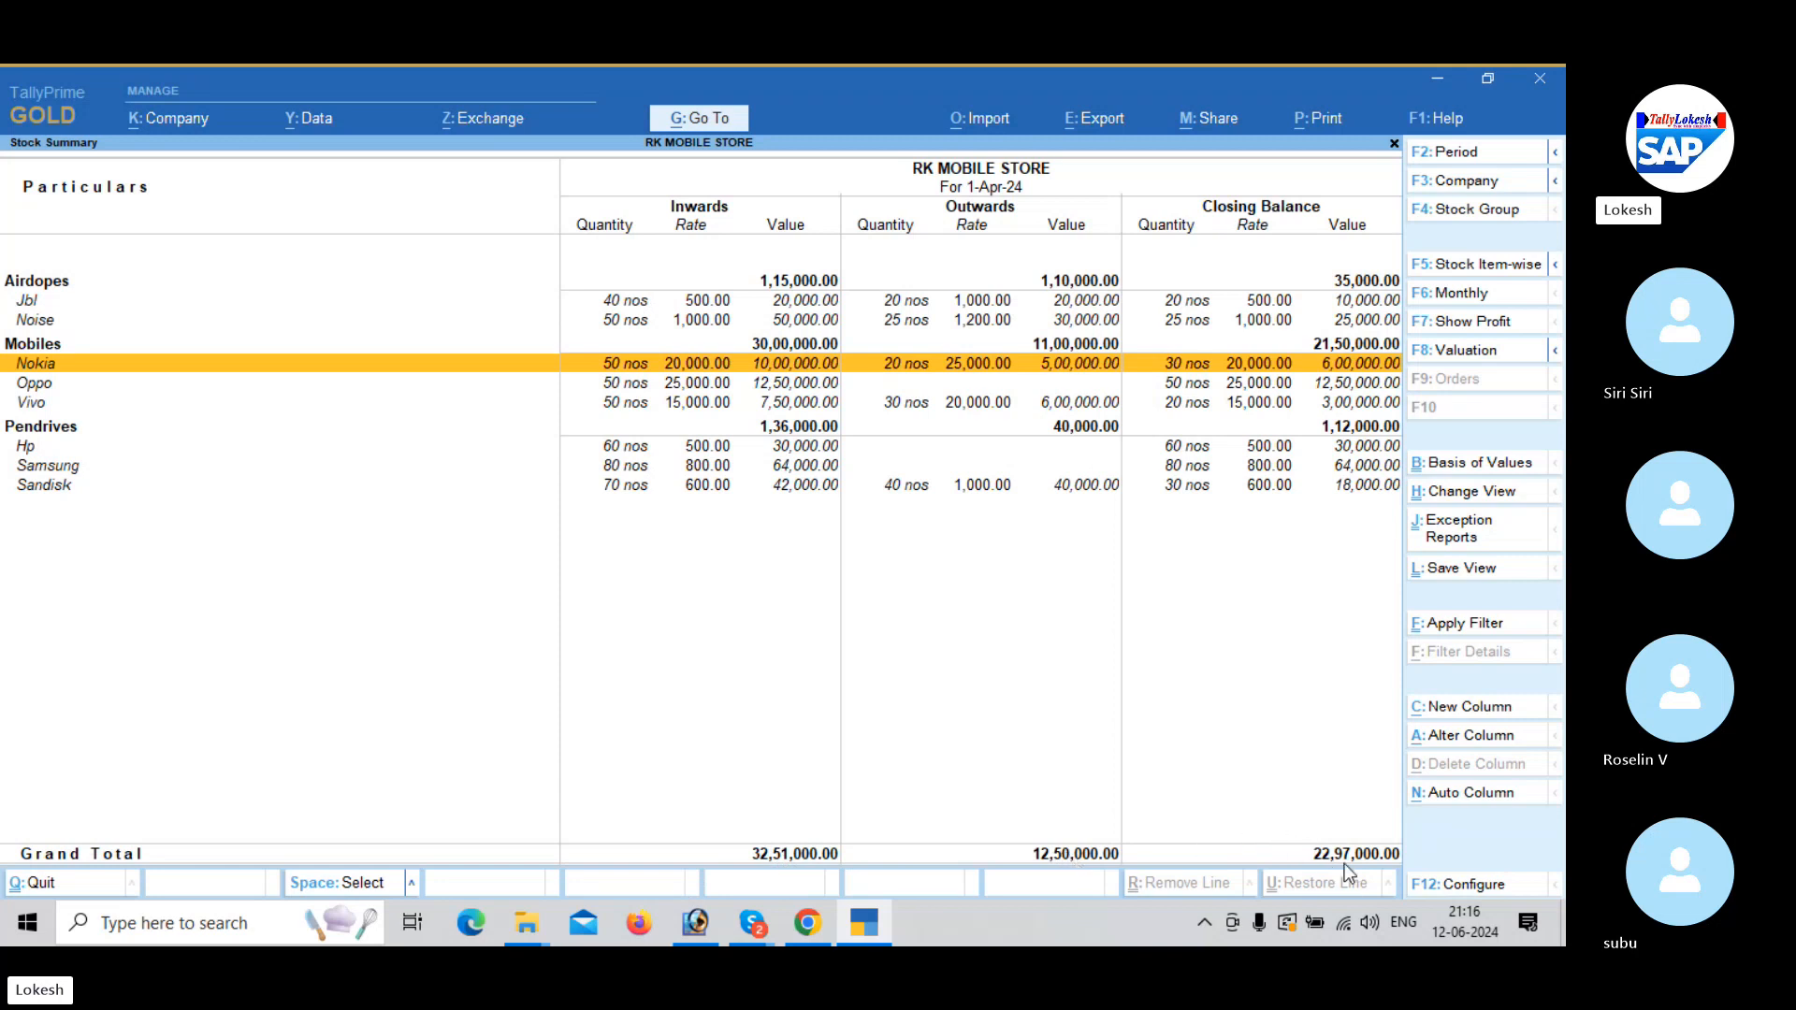
{"action": "key", "text": "Escape"}
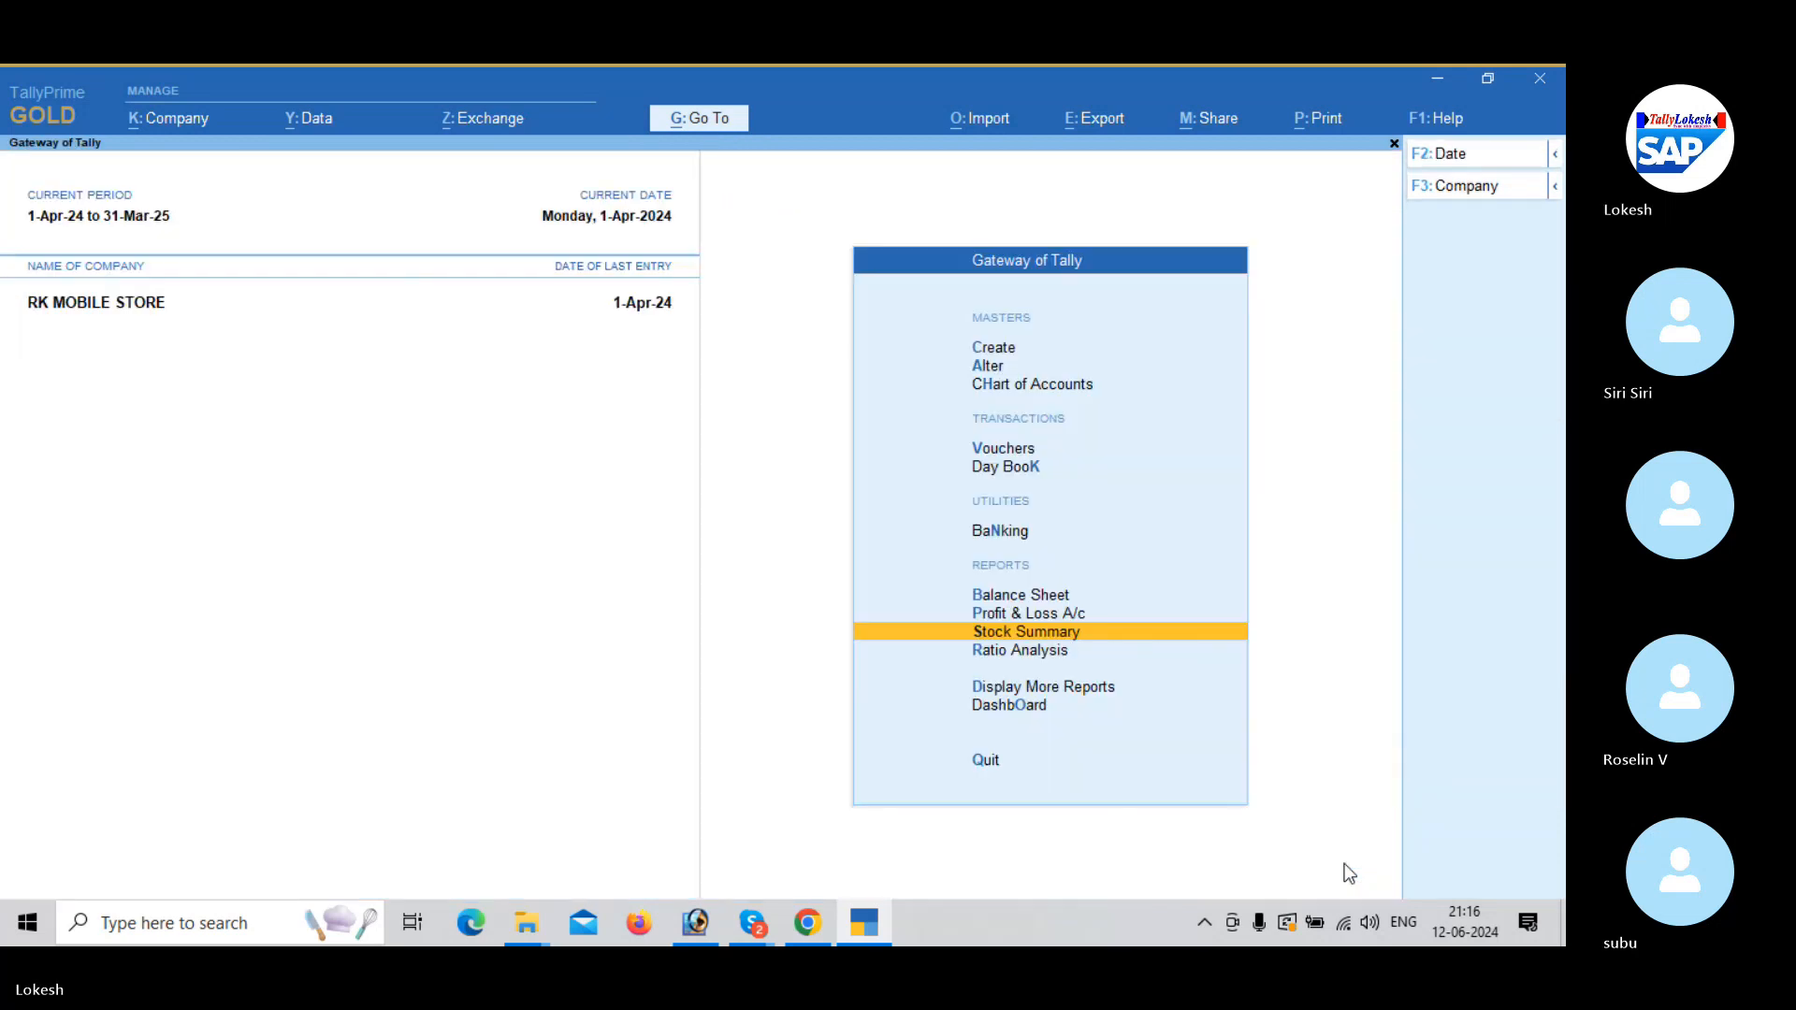
Open the Dashboard, examine all its tiles down to Inventory Details and close it.
{"action": "key", "text": "Down"}
{"action": "key", "text": "Down"}
{"action": "key", "text": "Down"}
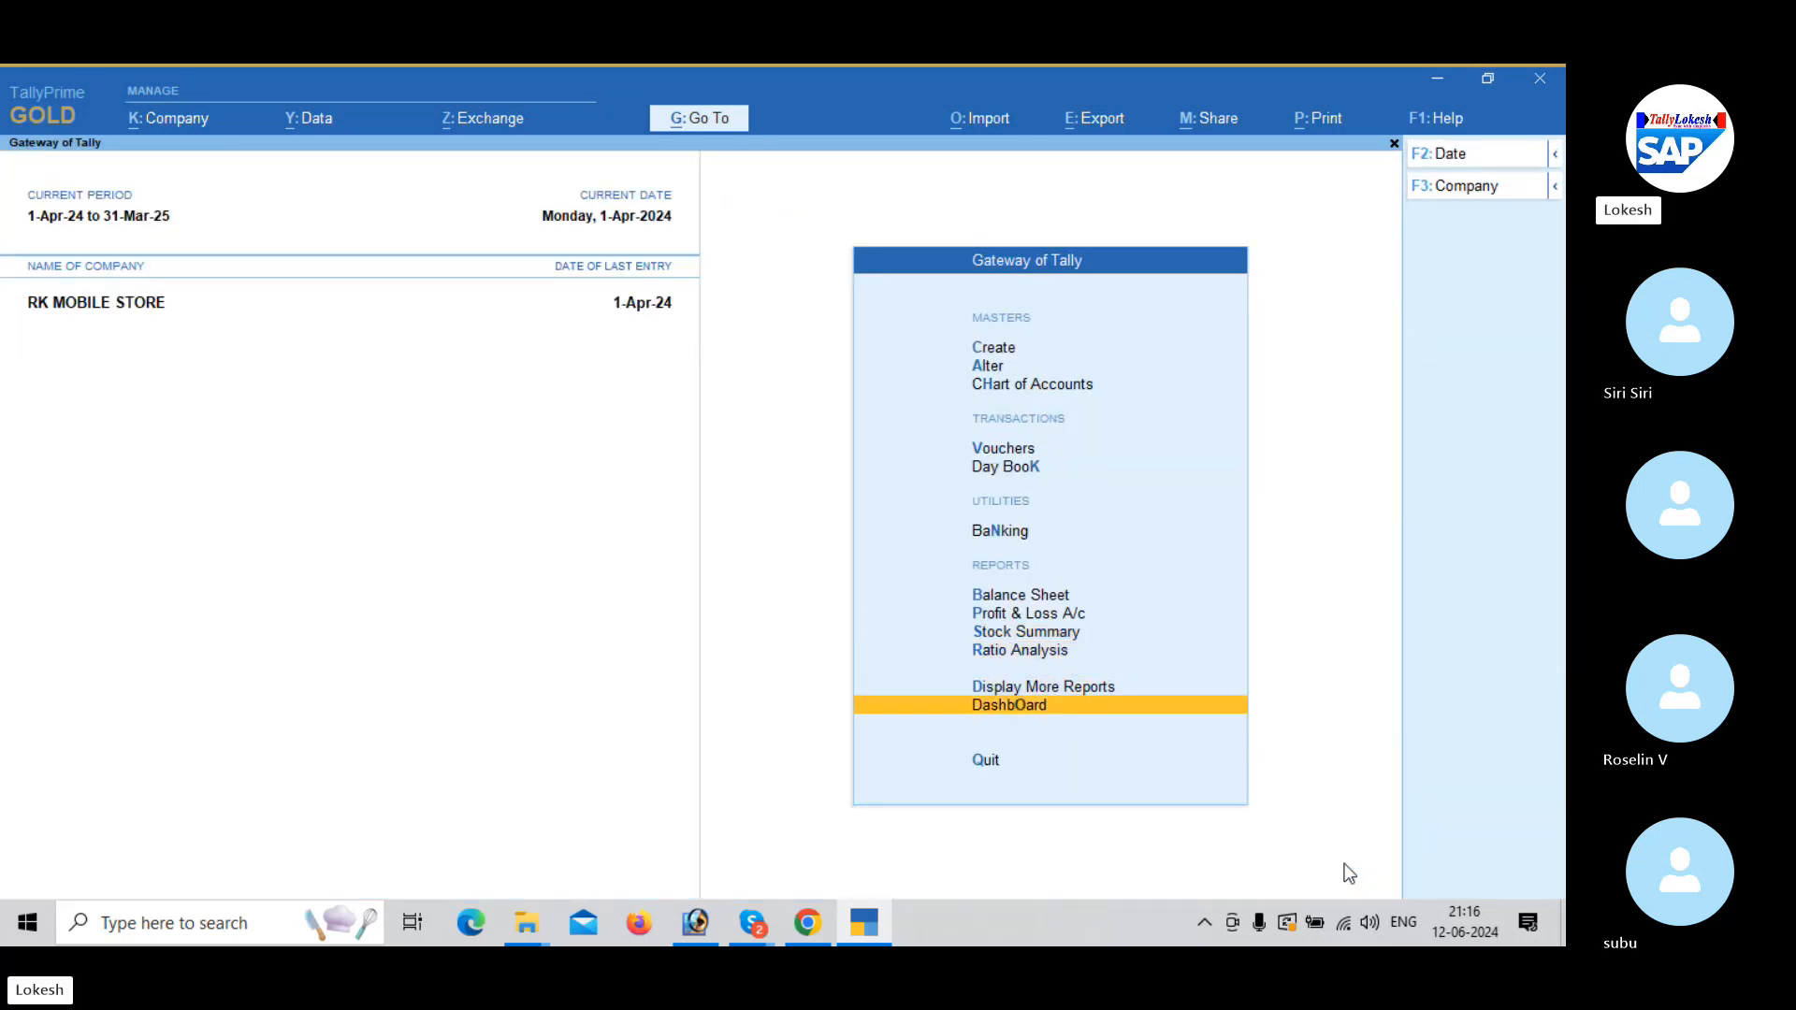
{"action": "key", "text": "Return"}
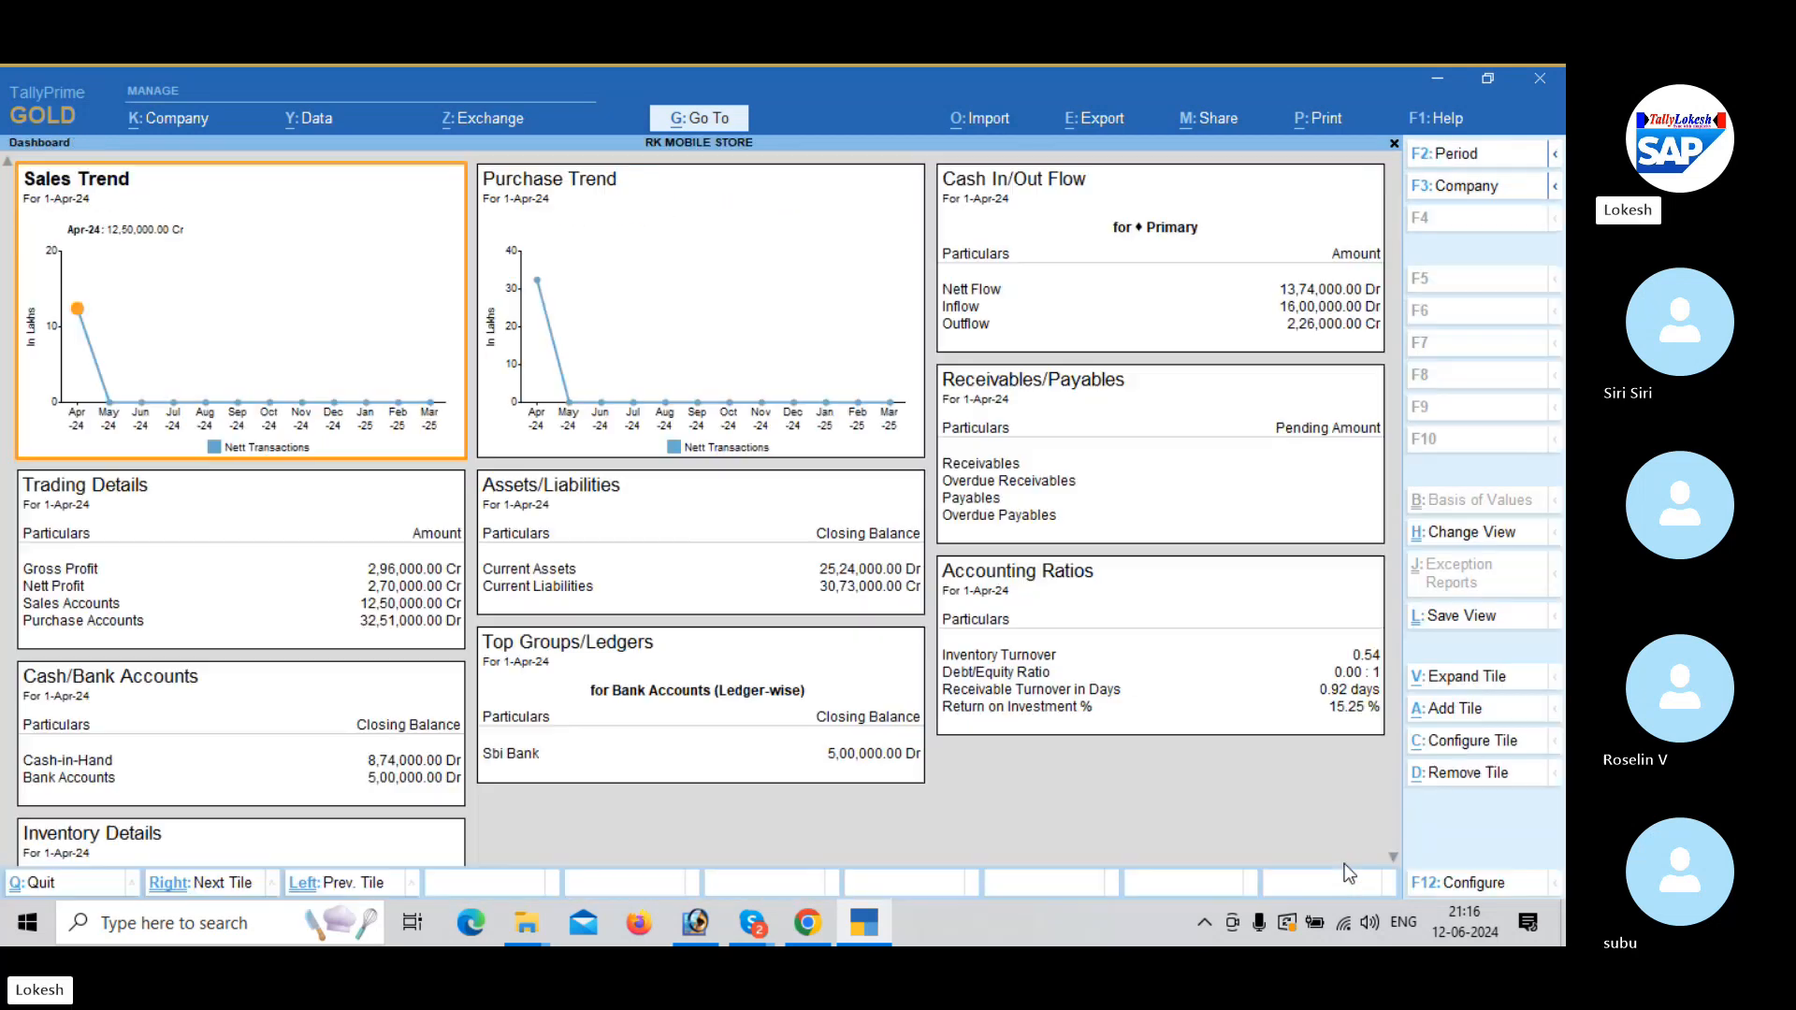
{"action": "left_click", "coordinate": [1393, 859]}
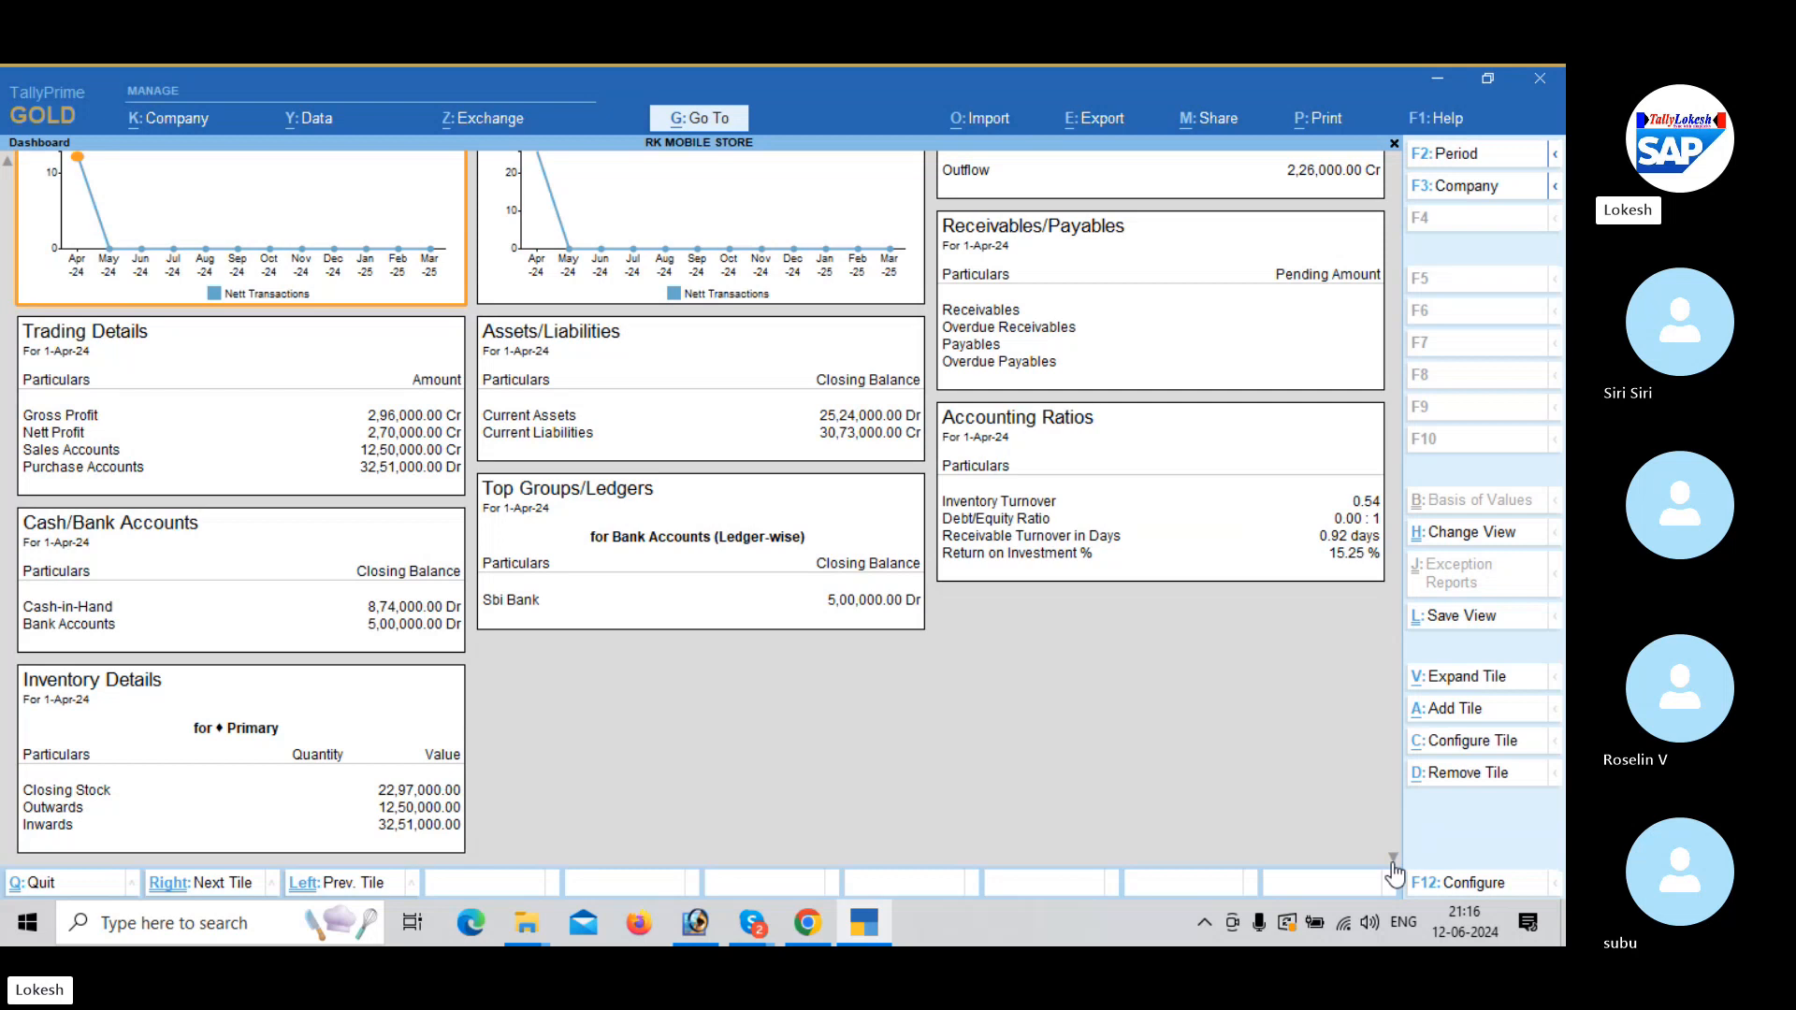
{"action": "key", "text": "Escape"}
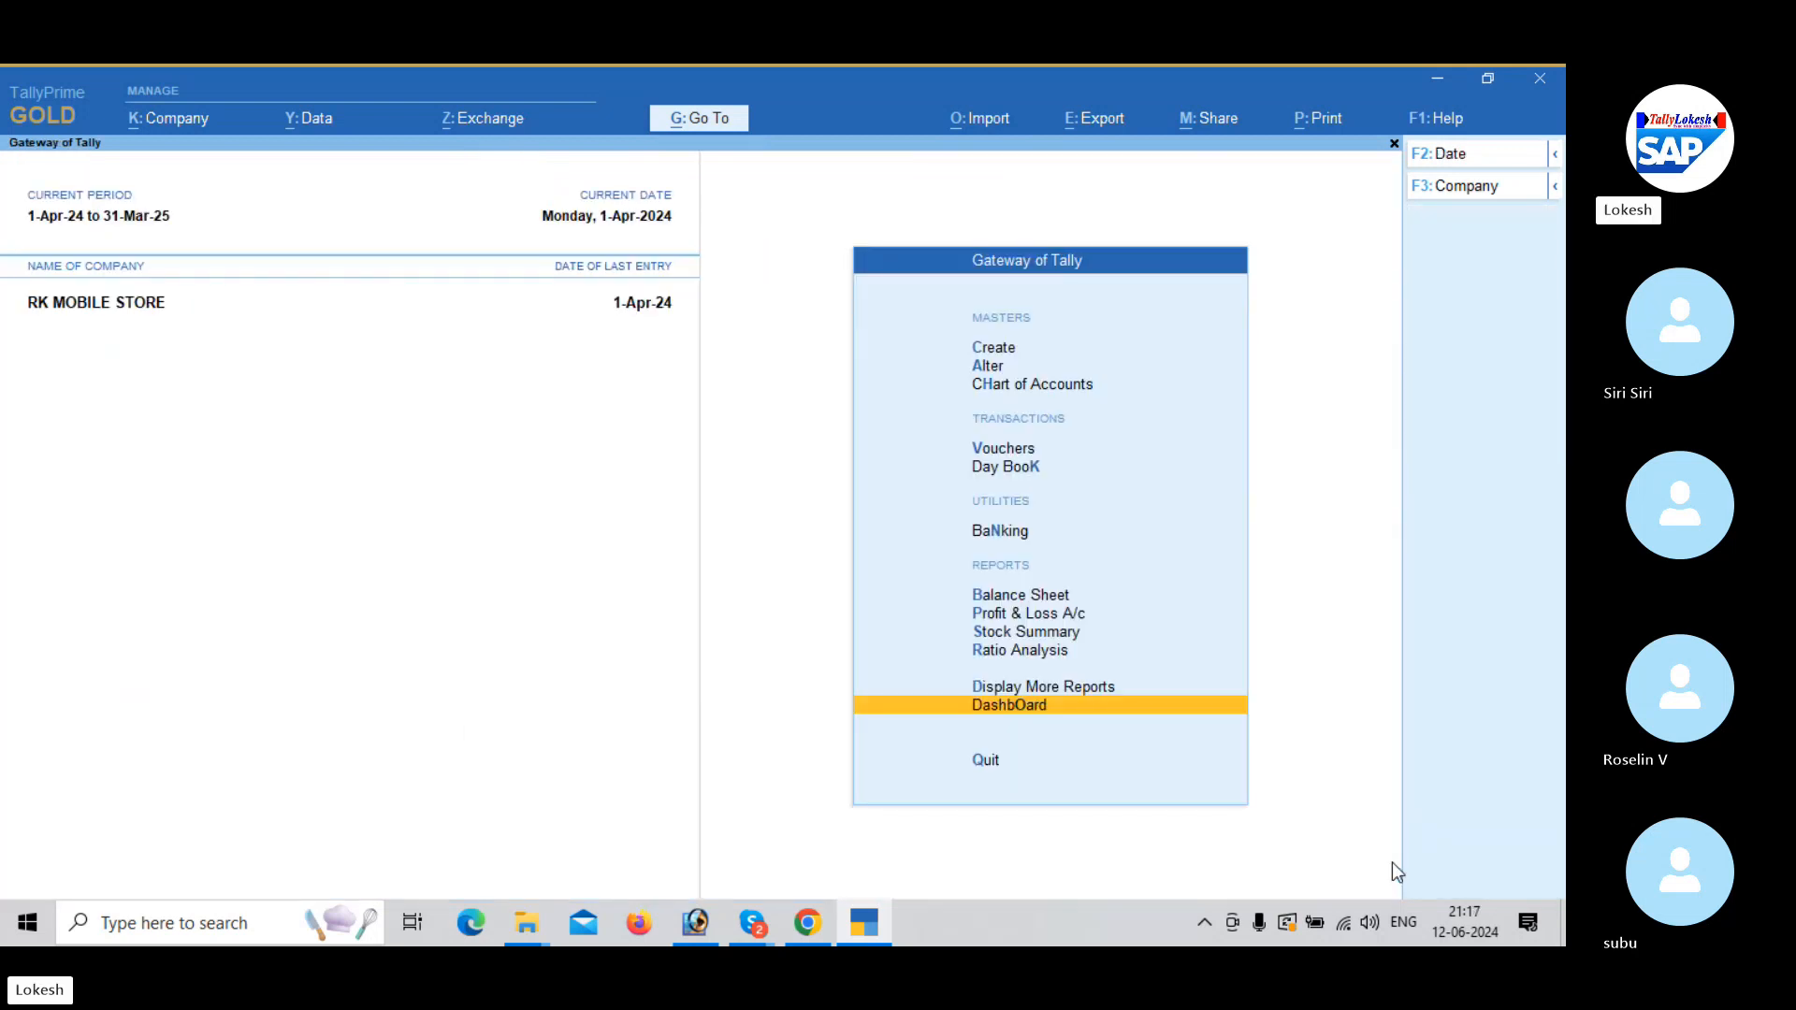
Open the list of Account Books from the additional reports.
{"action": "key", "text": "Up"}
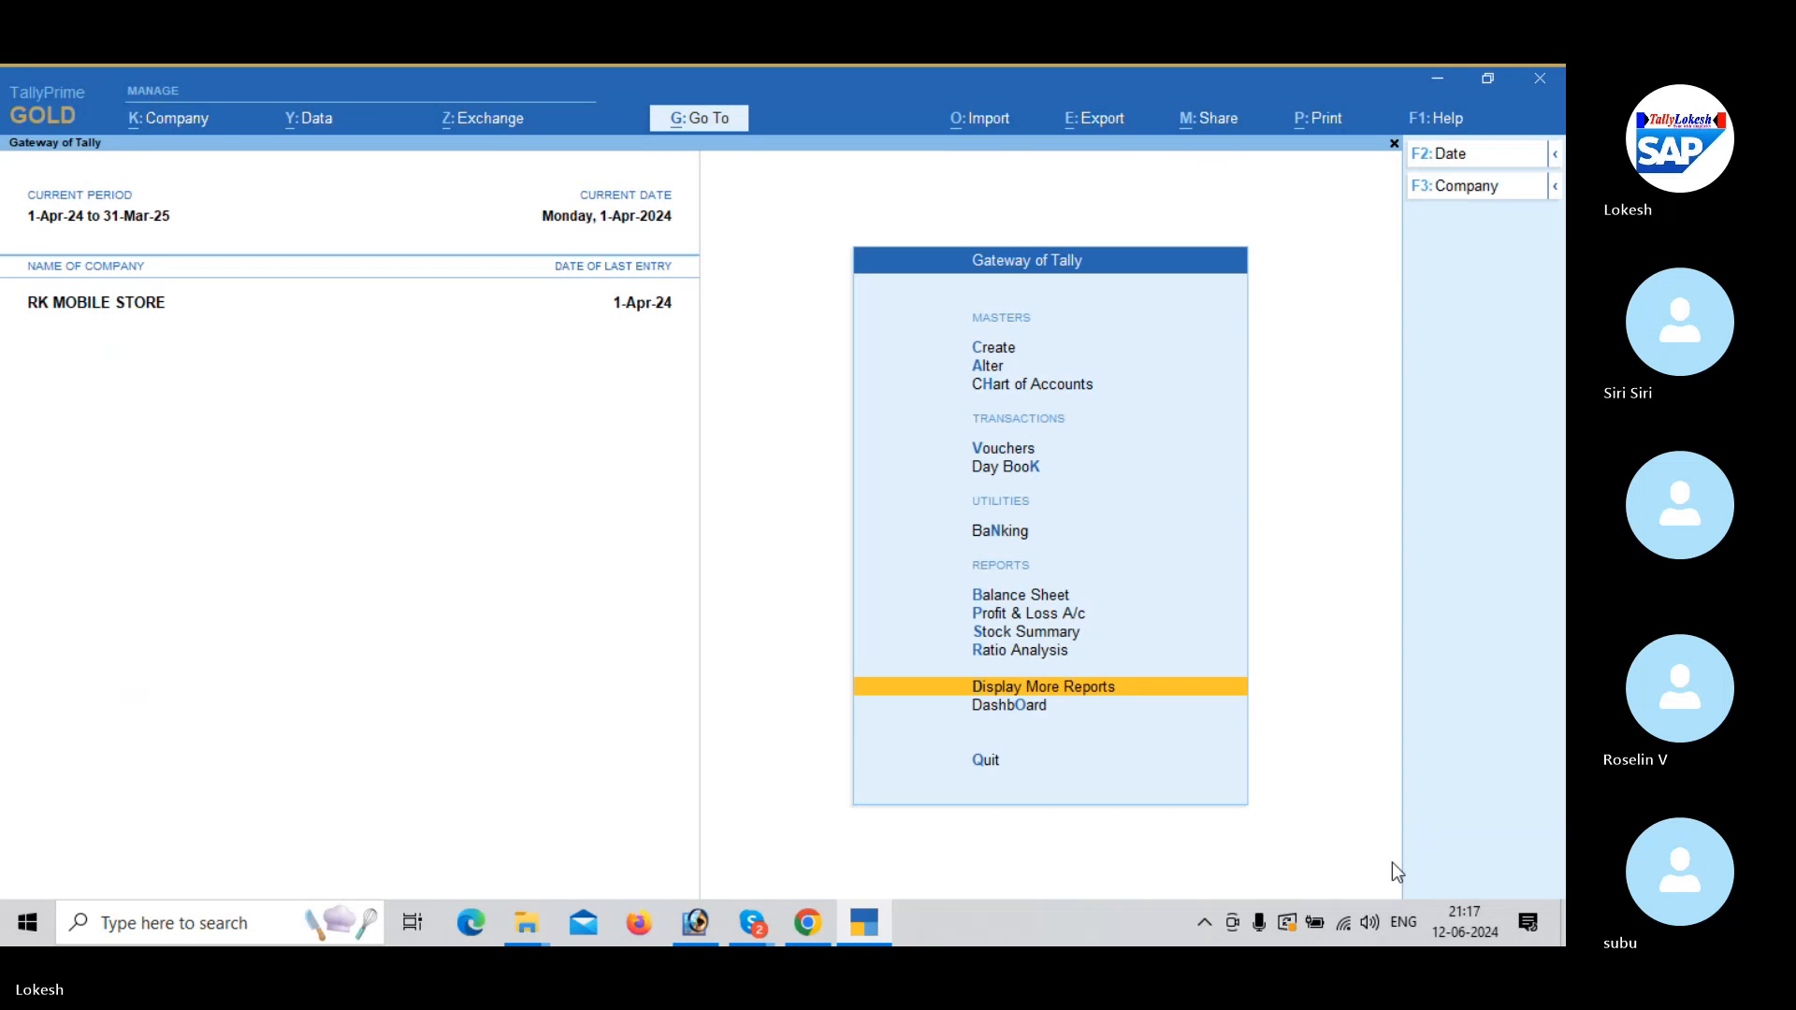
{"action": "key", "text": "Return"}
{"action": "key", "text": "Down"}
{"action": "key", "text": "Down"}
{"action": "key", "text": "Down"}
{"action": "key", "text": "Down"}
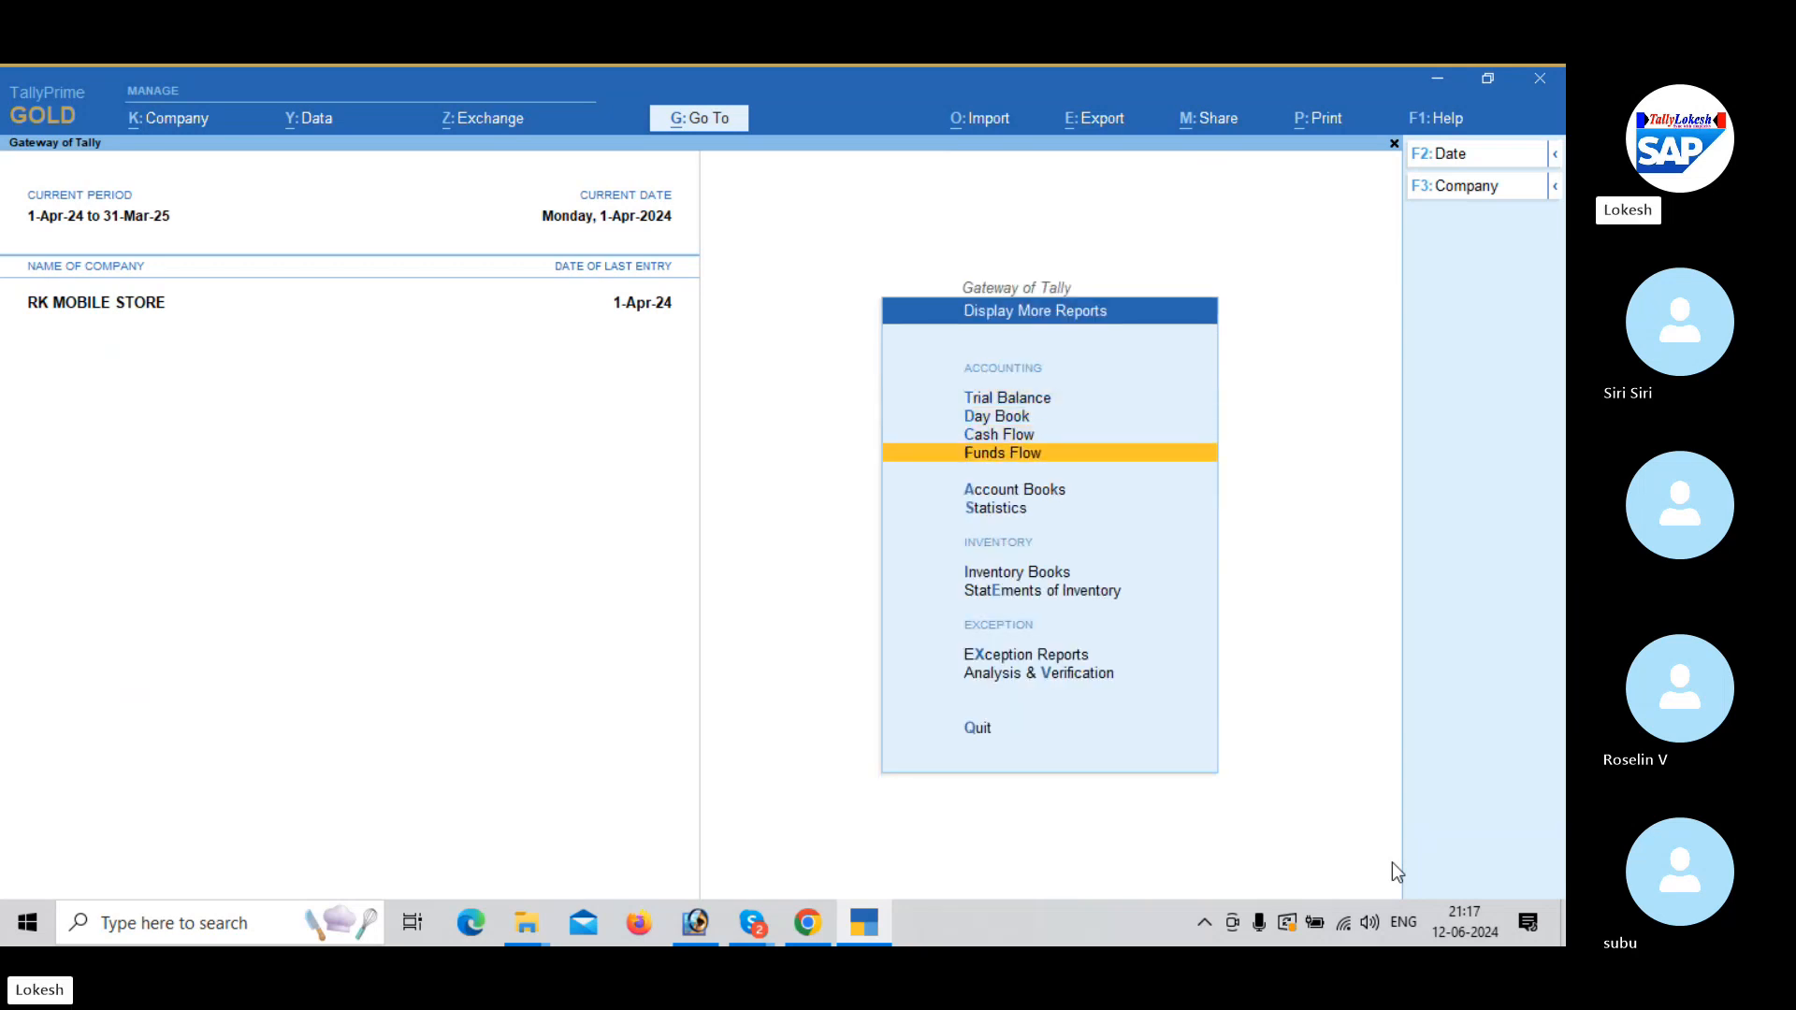
{"action": "key", "text": "Return"}
Display the Purchase Register with its monthly purchase transactions.
{"action": "key", "text": "Down"}
{"action": "key", "text": "Down"}
{"action": "key", "text": "Down"}
{"action": "key", "text": "Down"}
{"action": "key", "text": "Down"}
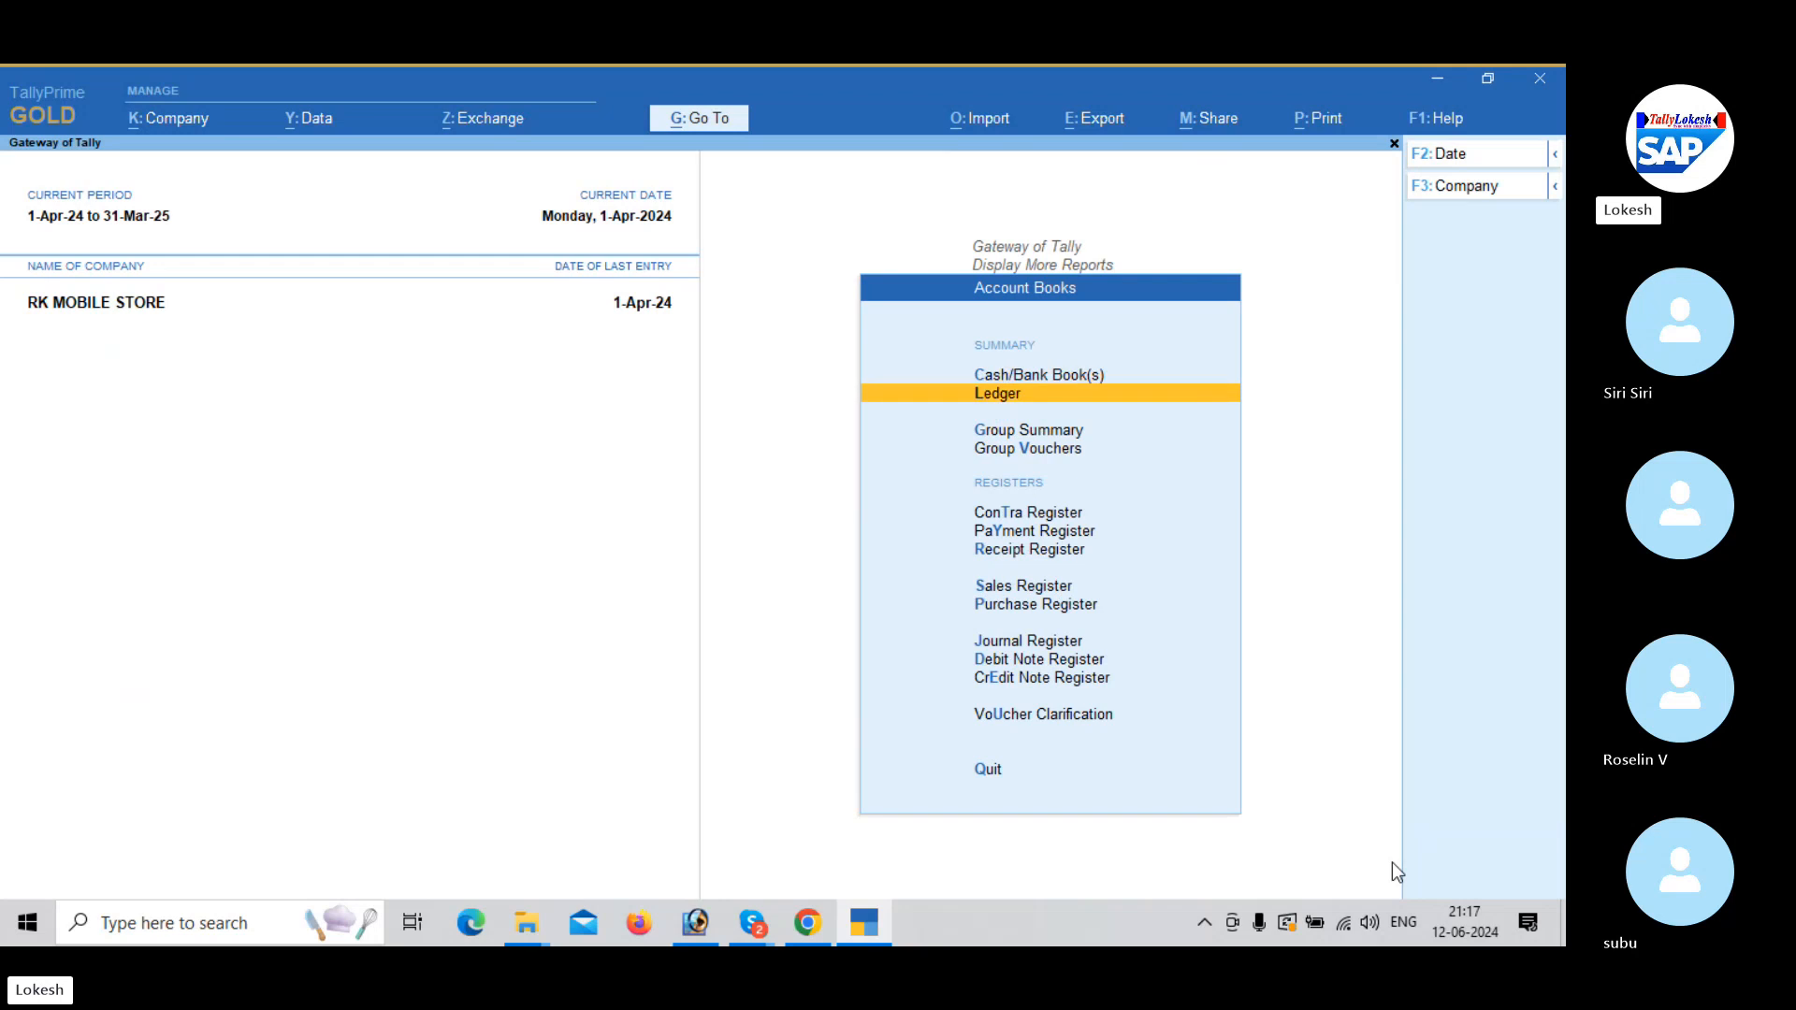
{"action": "key", "text": "Down"}
{"action": "key", "text": "Down"}
{"action": "key", "text": "Down"}
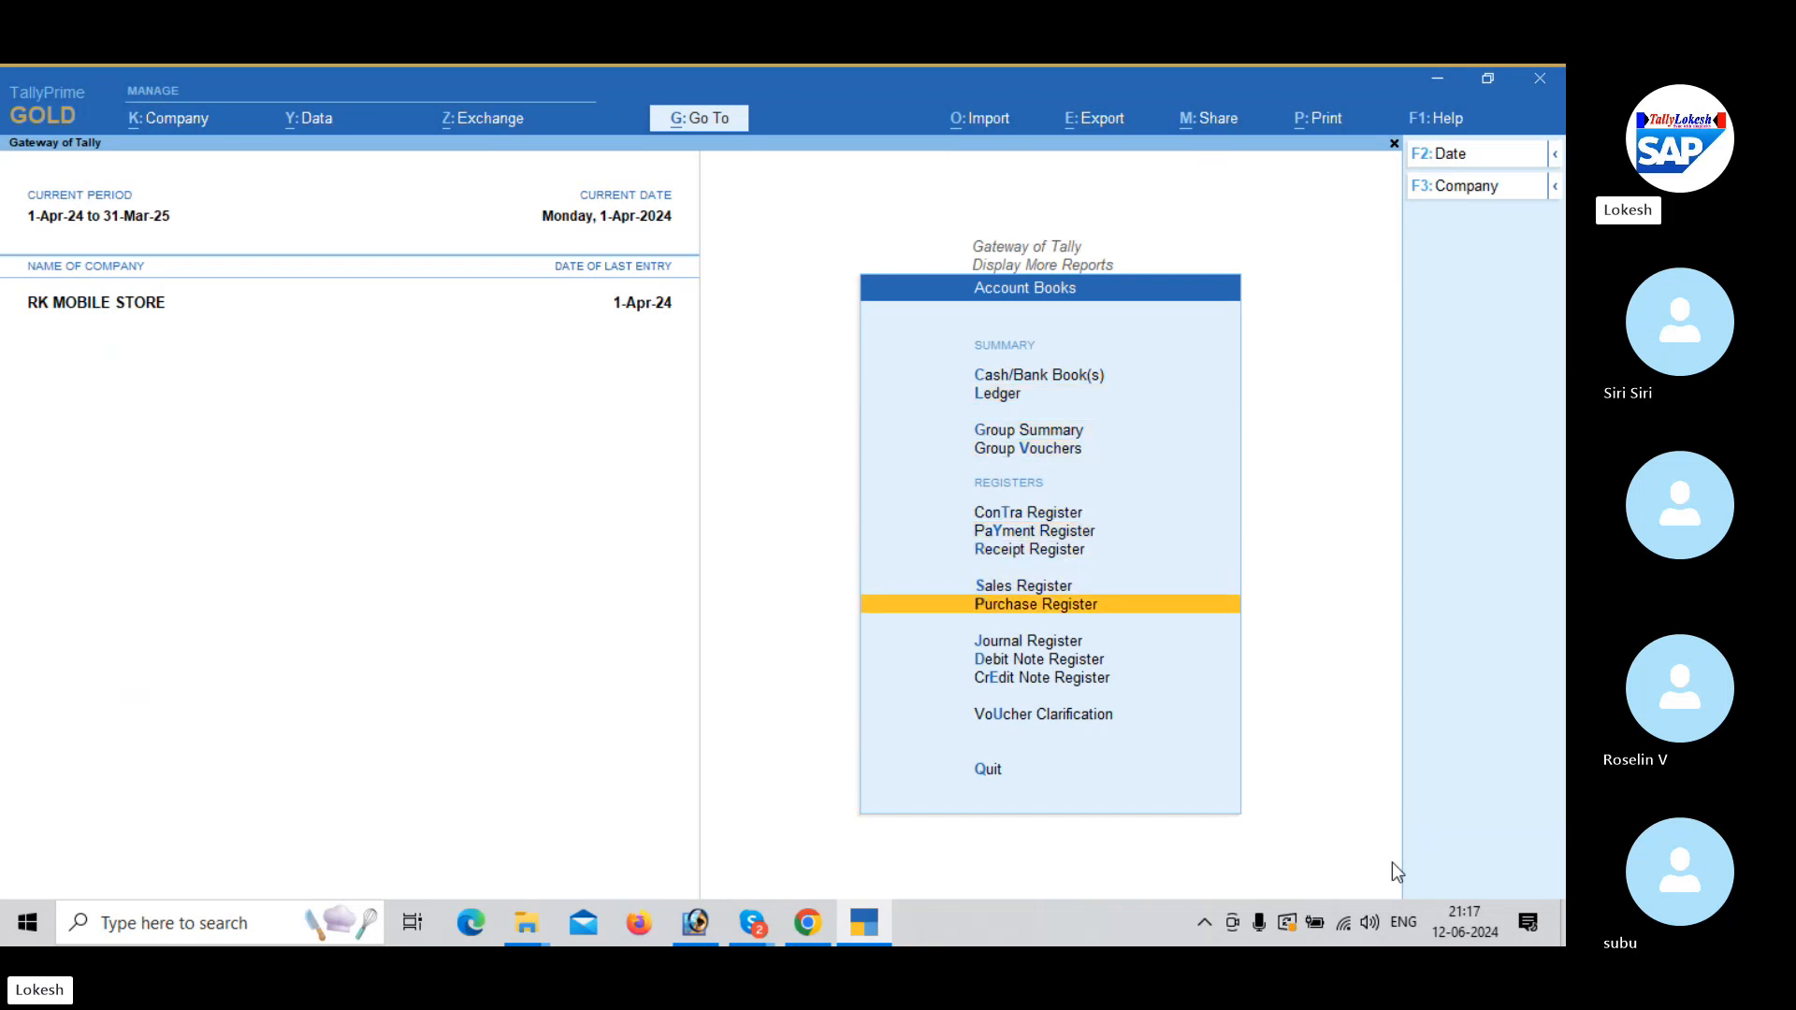
{"action": "key", "text": "Return"}
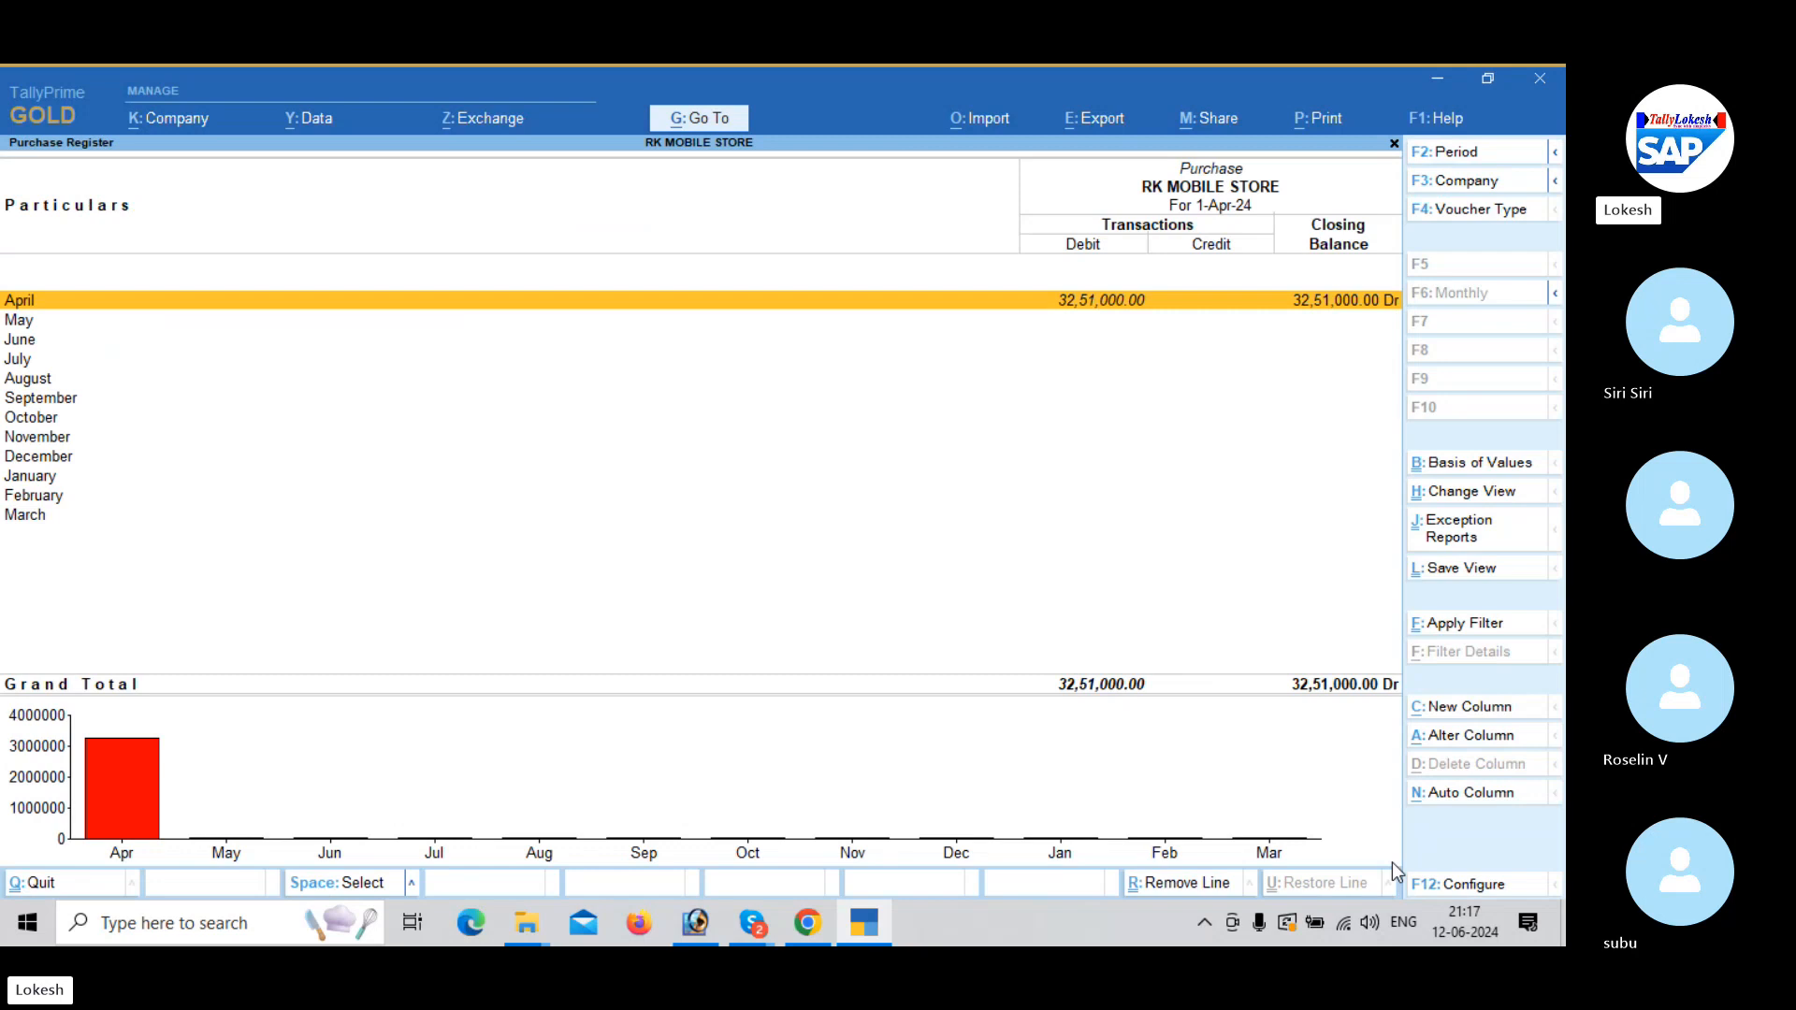
Close the Purchase Register and display the Sales Register.
{"action": "key", "text": "Escape"}
{"action": "key", "text": "Up"}
{"action": "key", "text": "Return"}
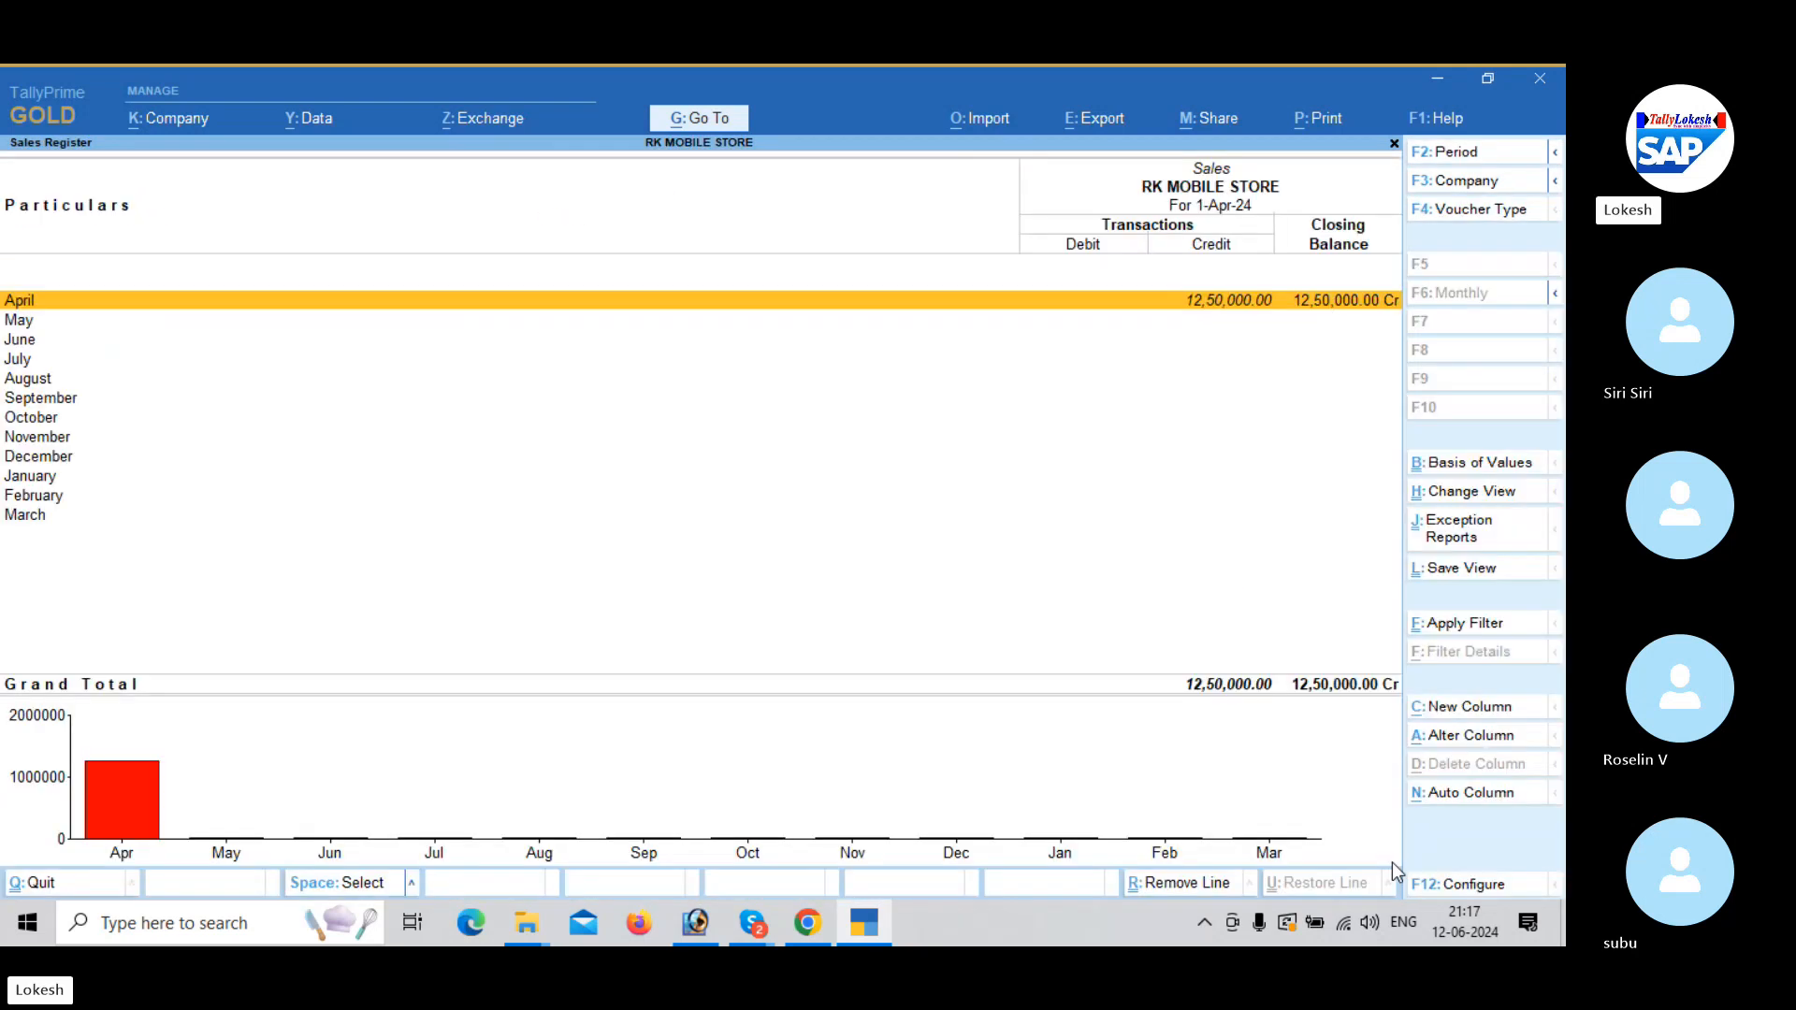
Close the Sales Register, display the Receipt Register and view its April vouchers.
{"action": "key", "text": "Escape"}
{"action": "key", "text": "Up"}
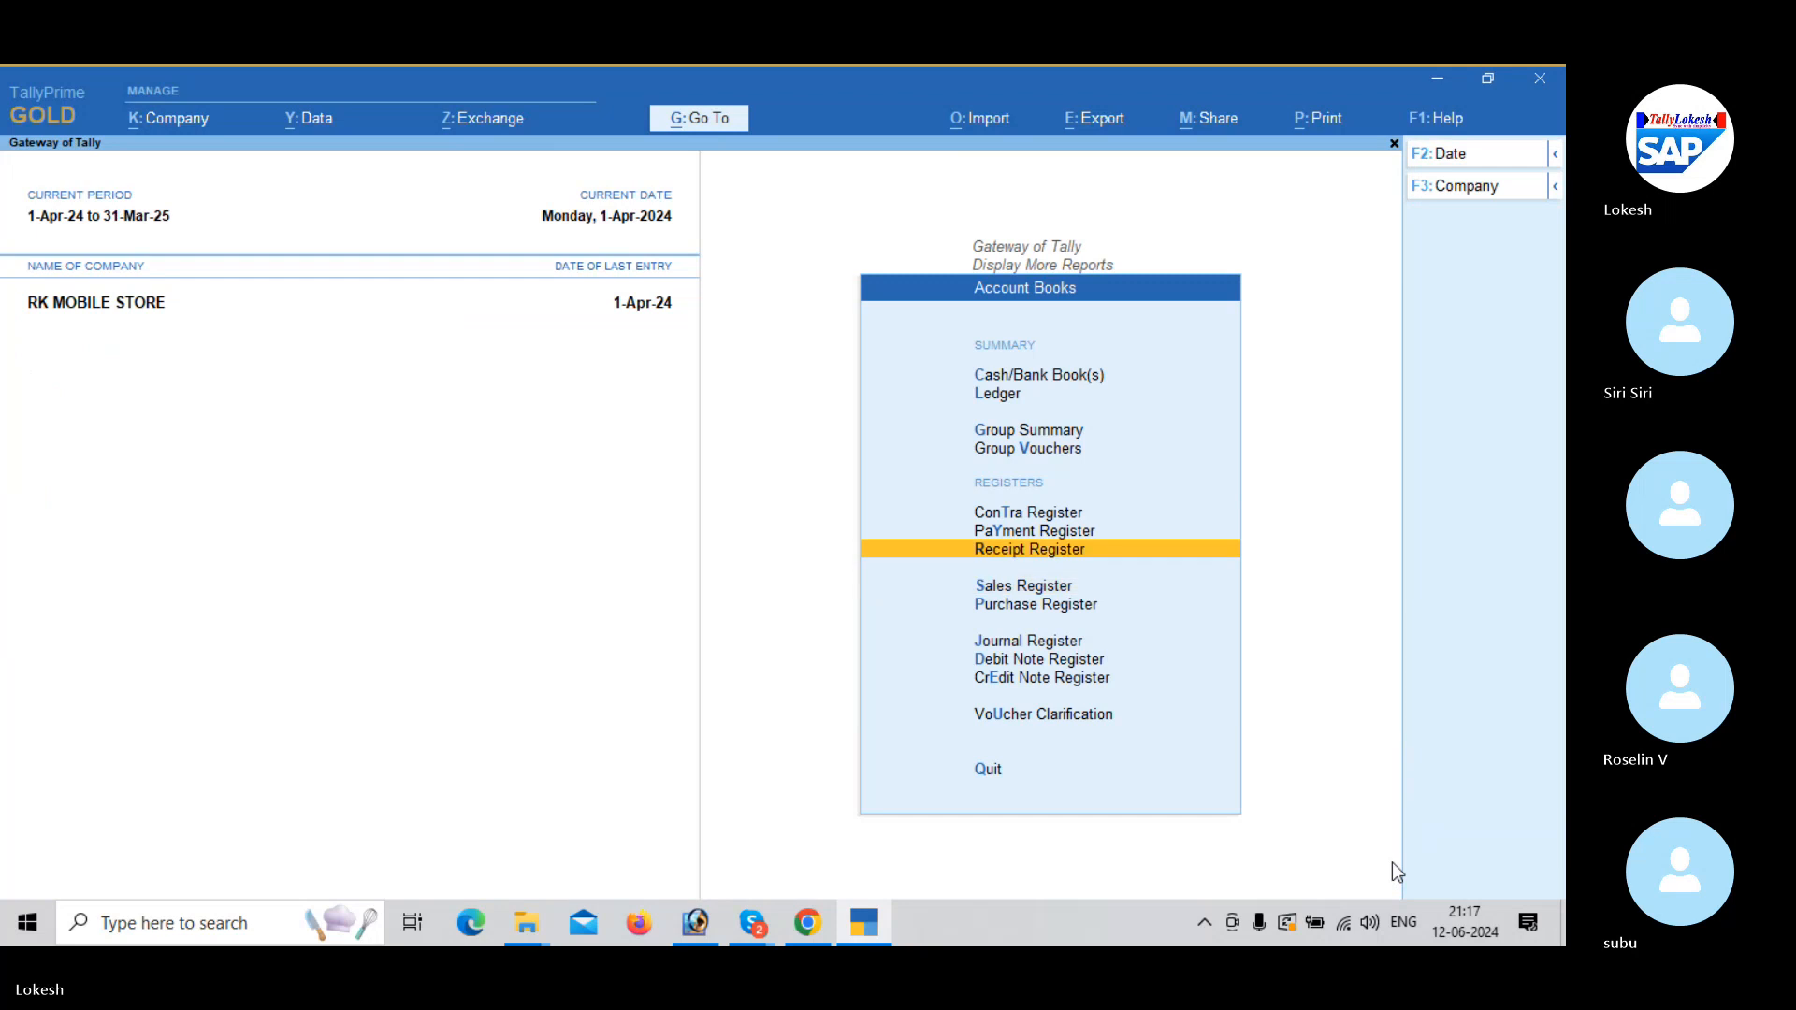
{"action": "key", "text": "Return"}
{"action": "key", "text": "Return"}
{"action": "key", "text": "Escape"}
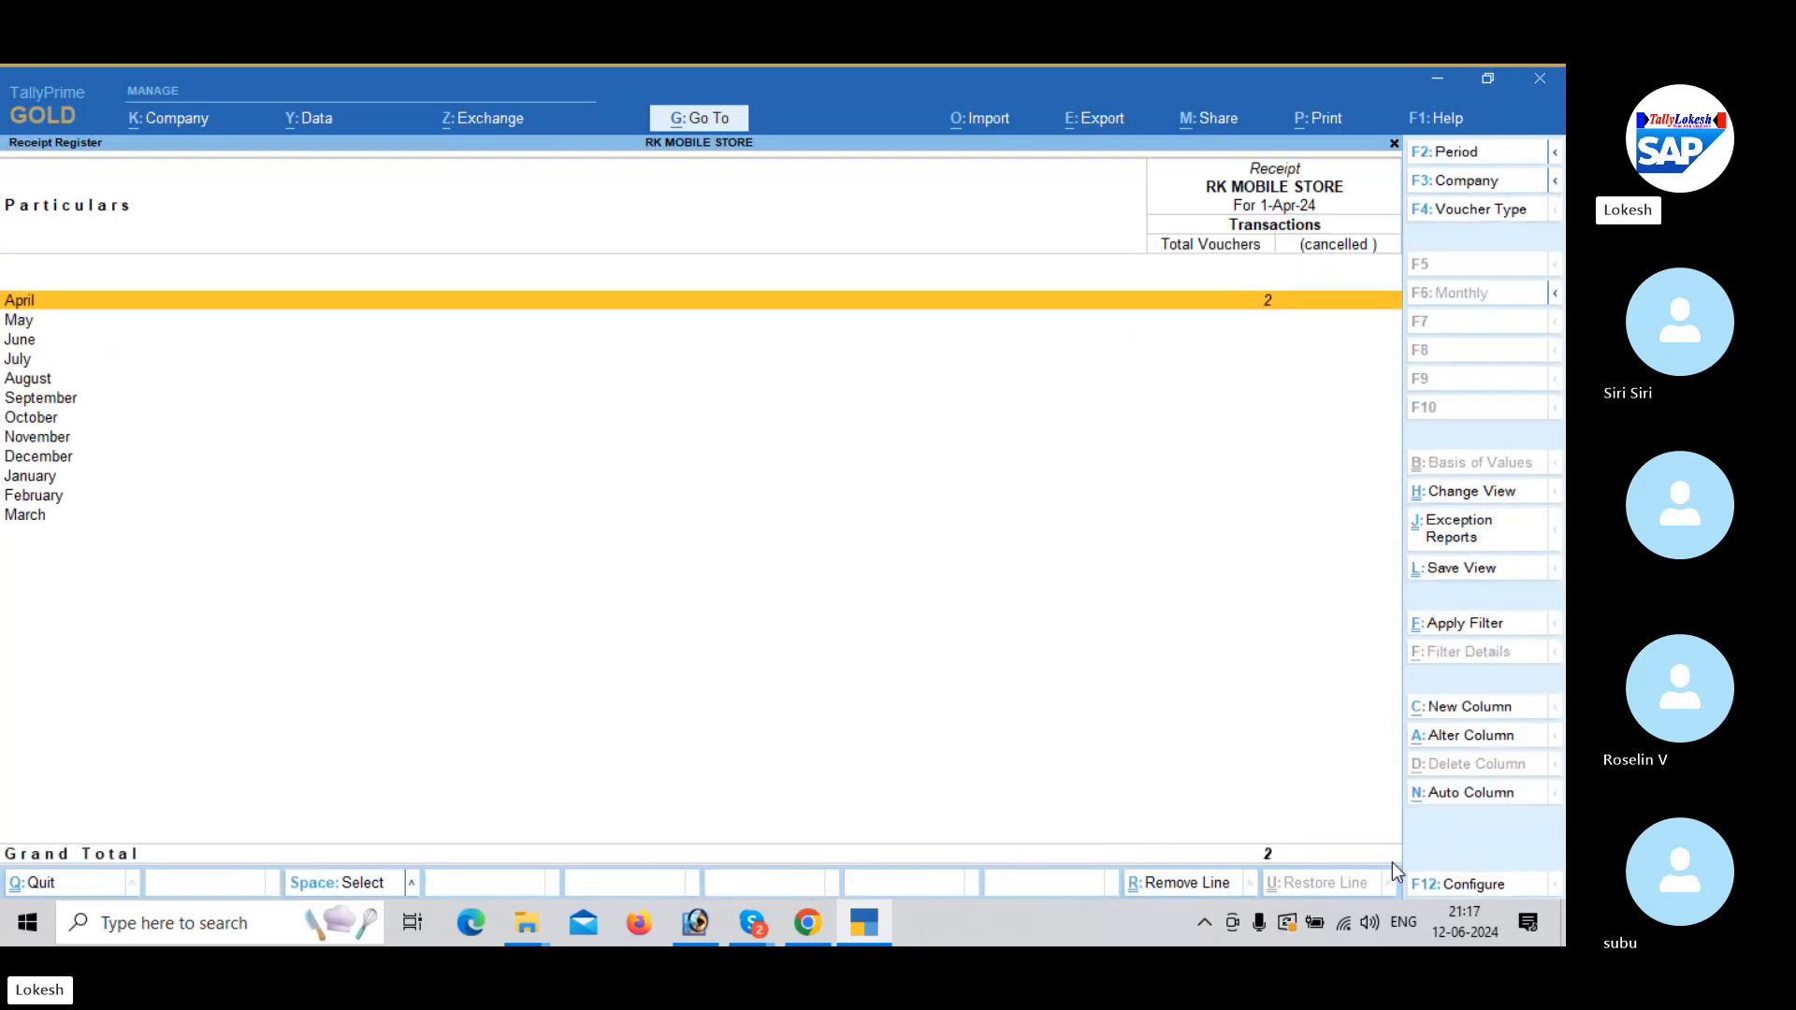
Close the Receipt Register, display the Payment Register and view its April vouchers.
{"action": "key", "text": "Escape"}
{"action": "key", "text": "Up"}
{"action": "key", "text": "Return"}
{"action": "key", "text": "Return"}
{"action": "key", "text": "Escape"}
Display the monthly Contra Register, then return from the account books to the Gateway of Tally.
{"action": "key", "text": "Escape"}
{"action": "key", "text": "Up"}
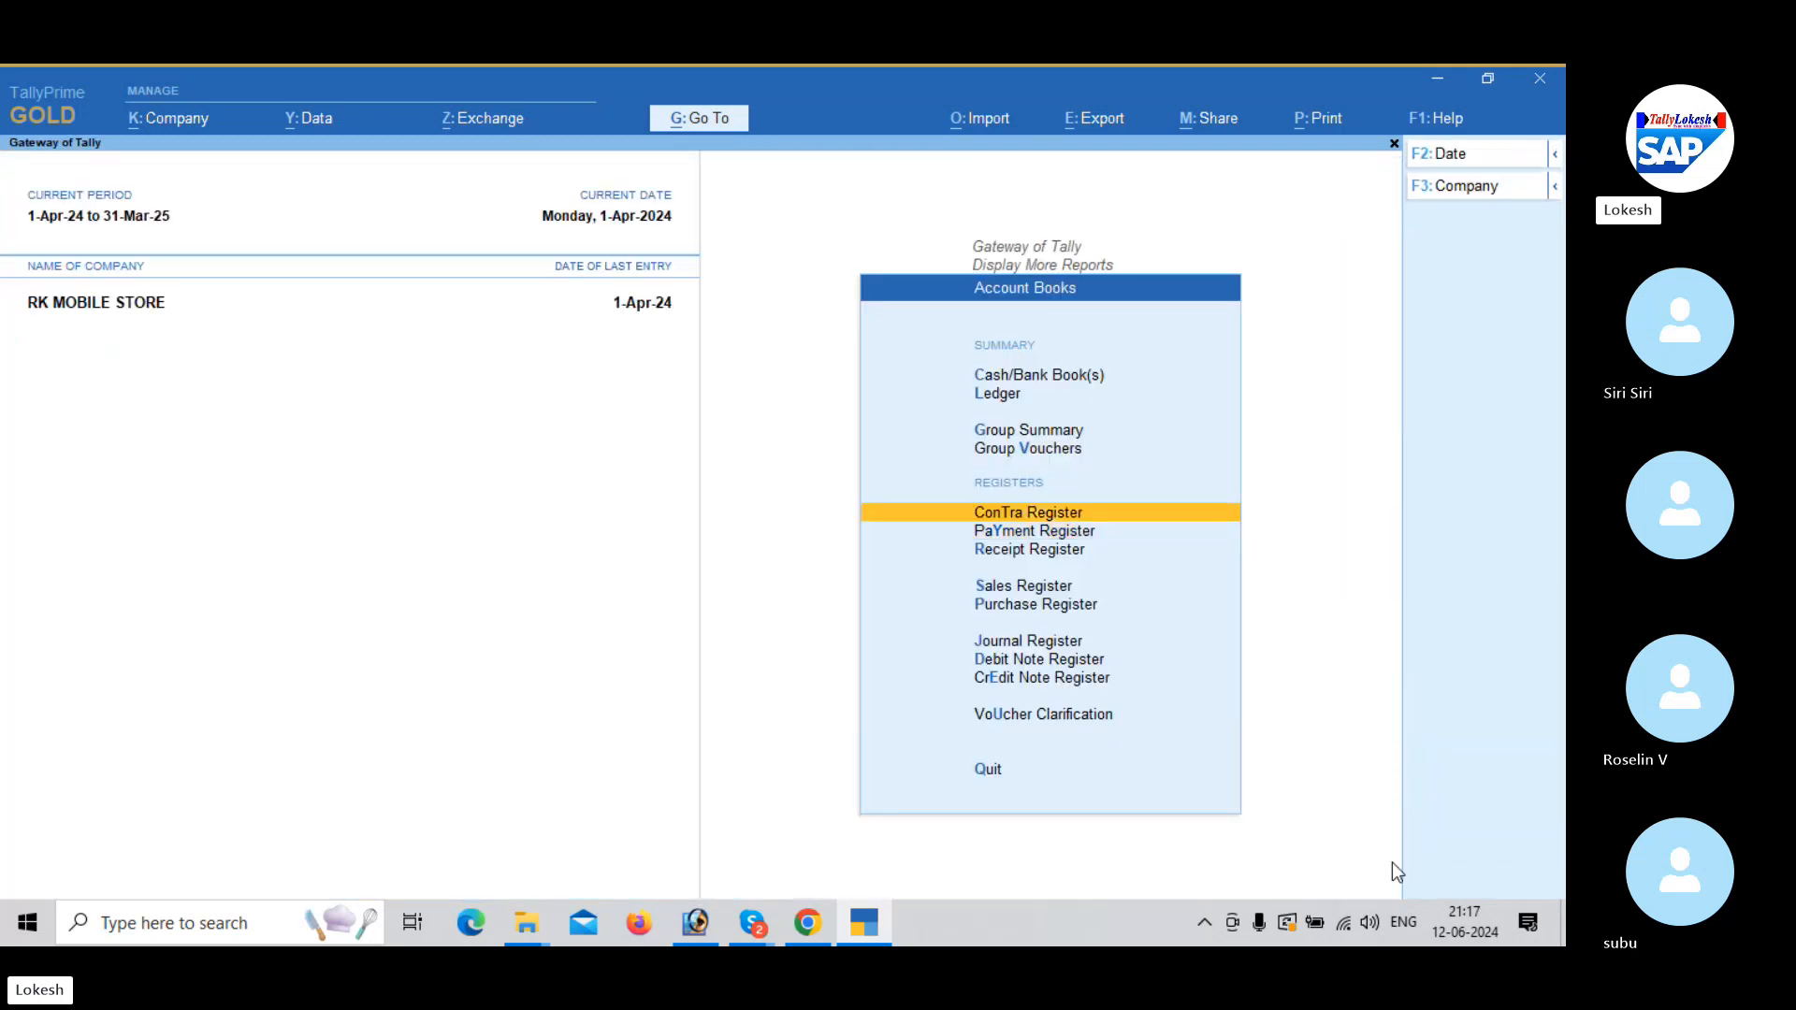
{"action": "key", "text": "Return"}
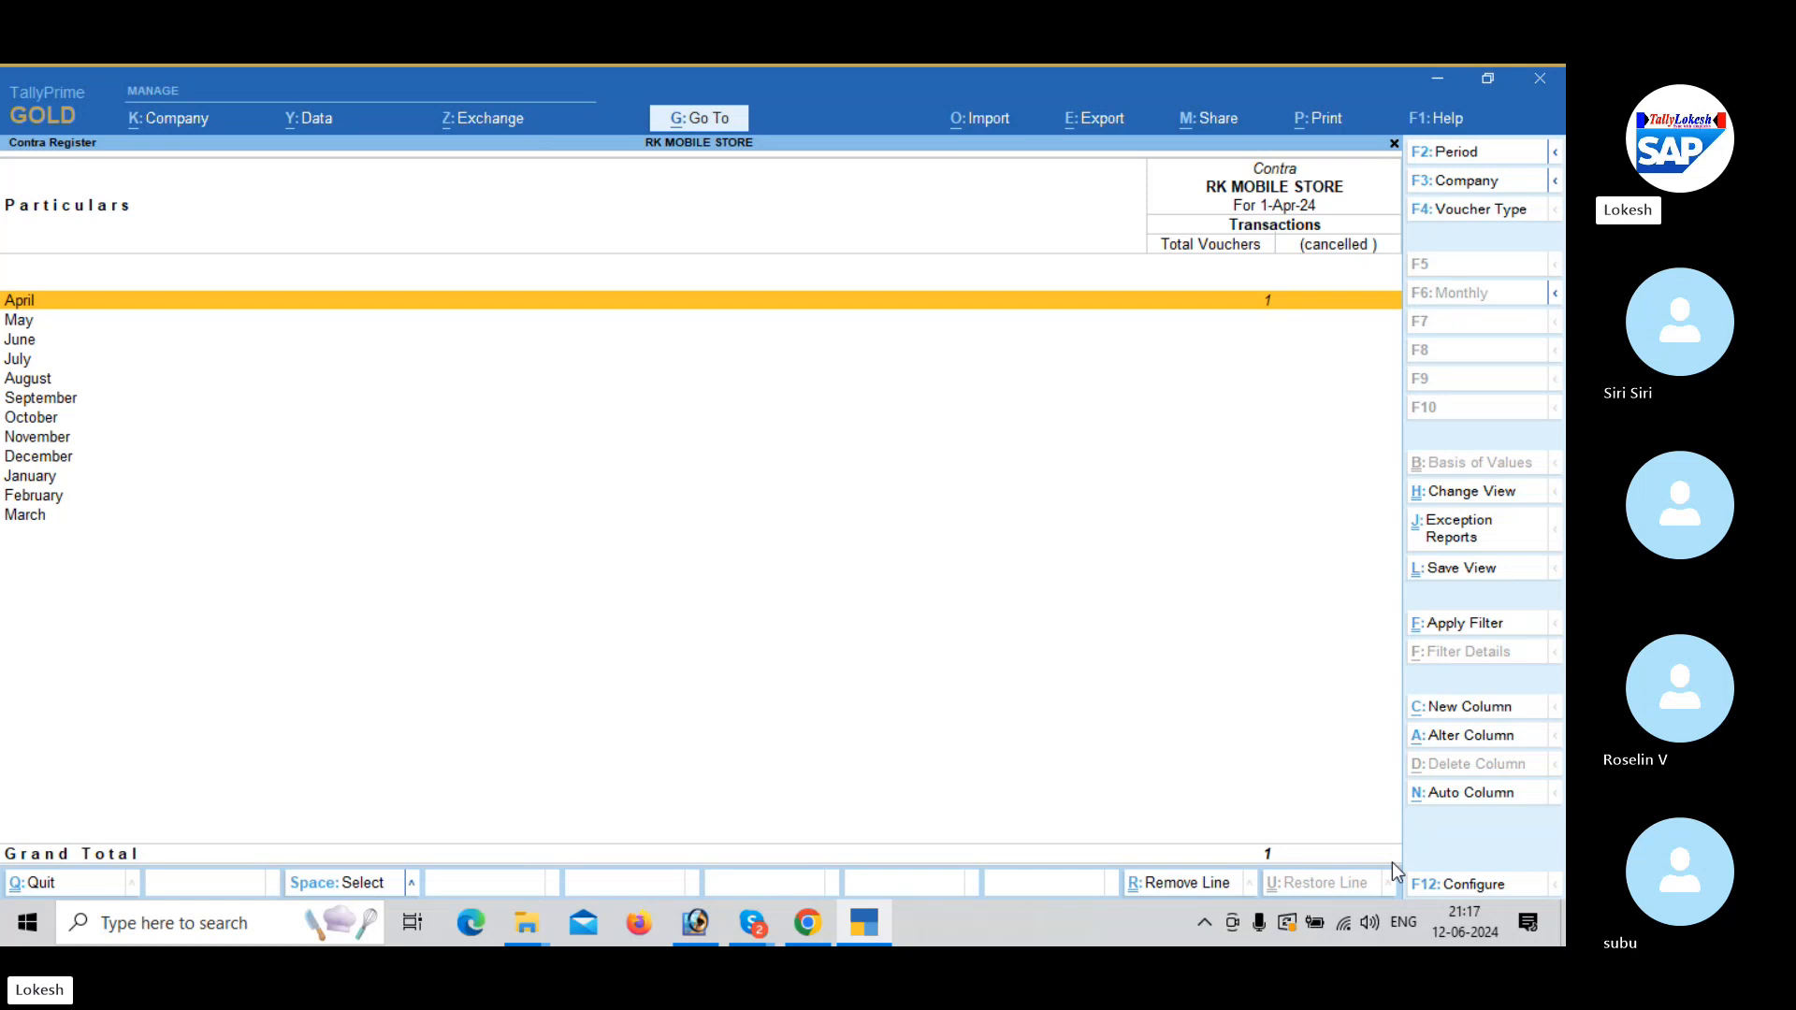
{"action": "key", "text": "Escape"}
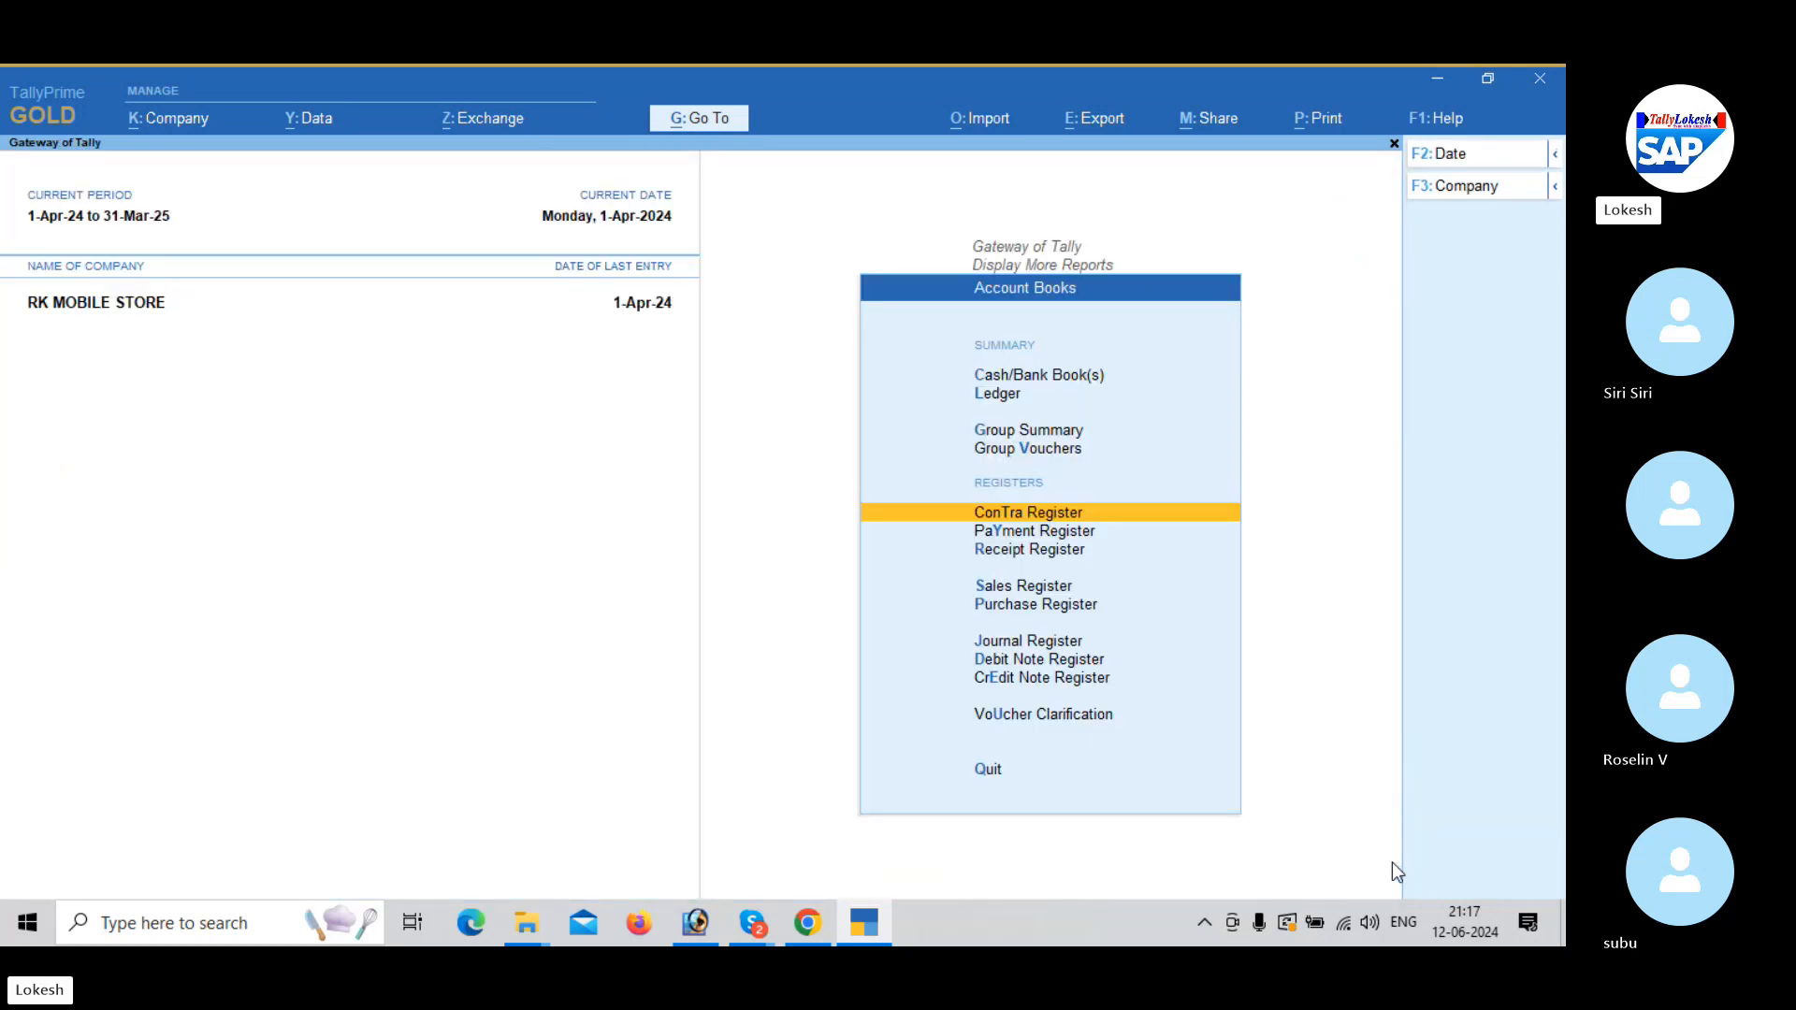
{"action": "key", "text": "Escape"}
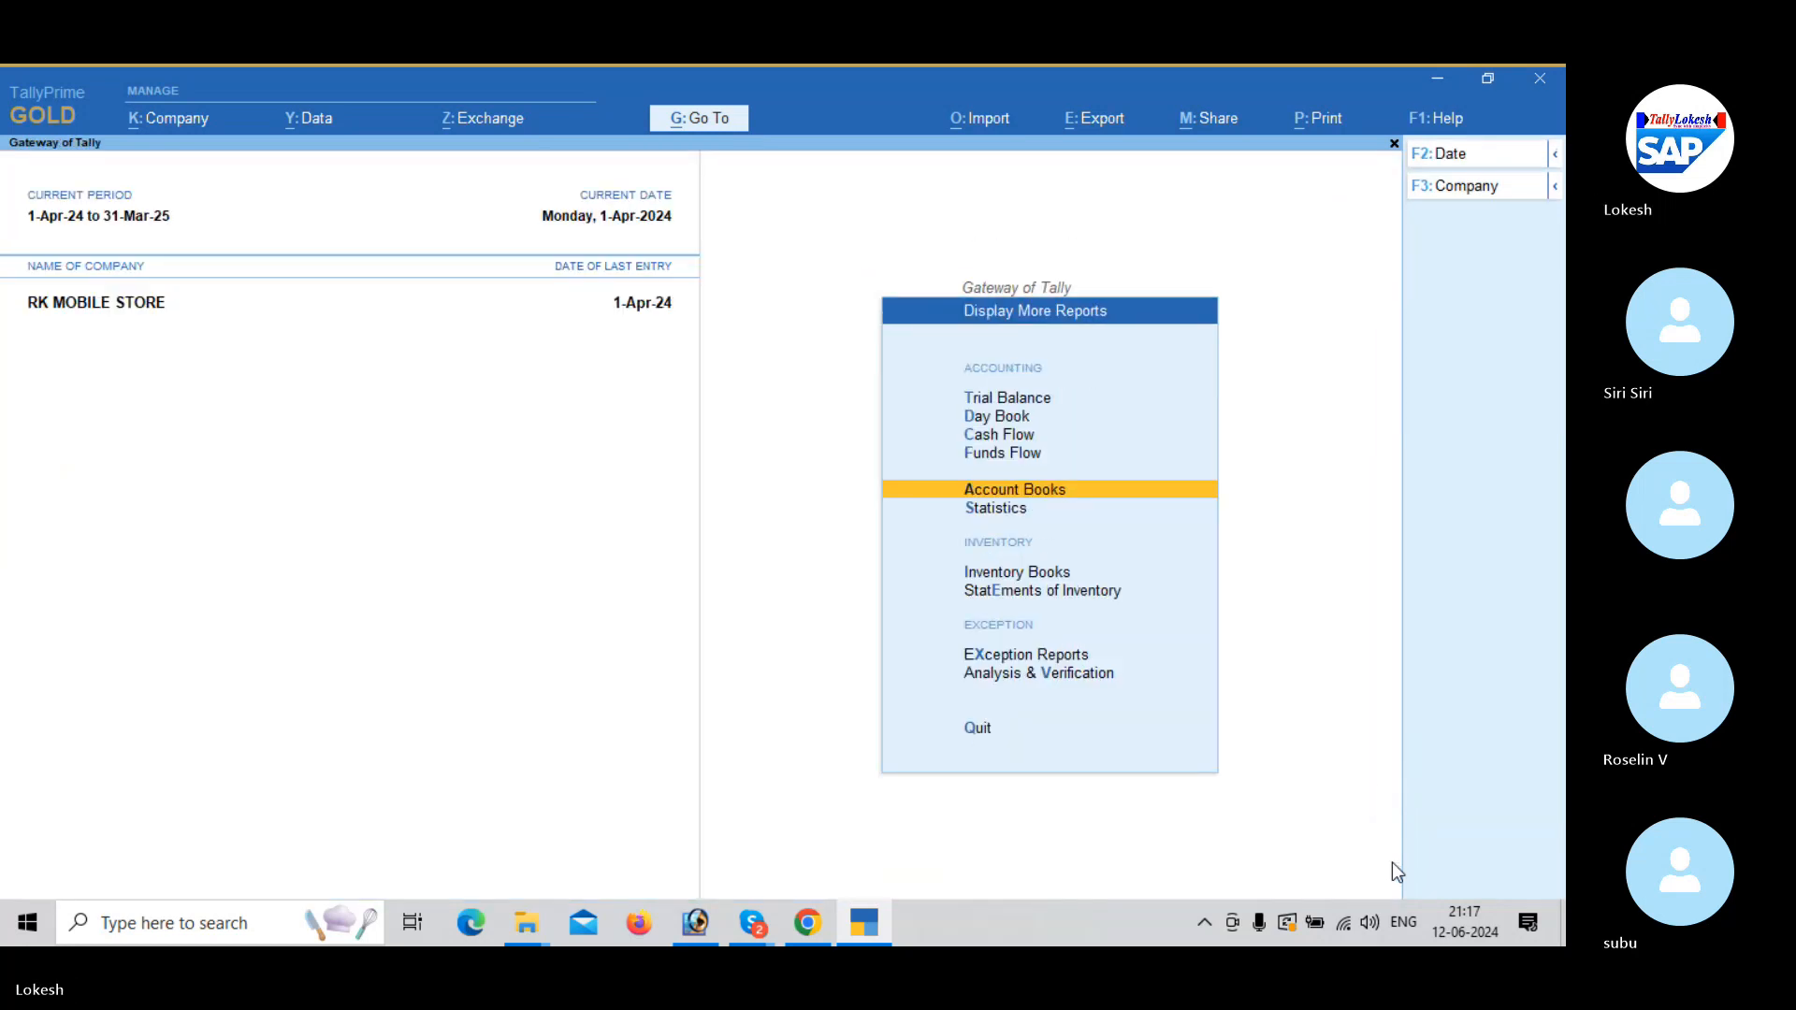
{"action": "key", "text": "Escape"}
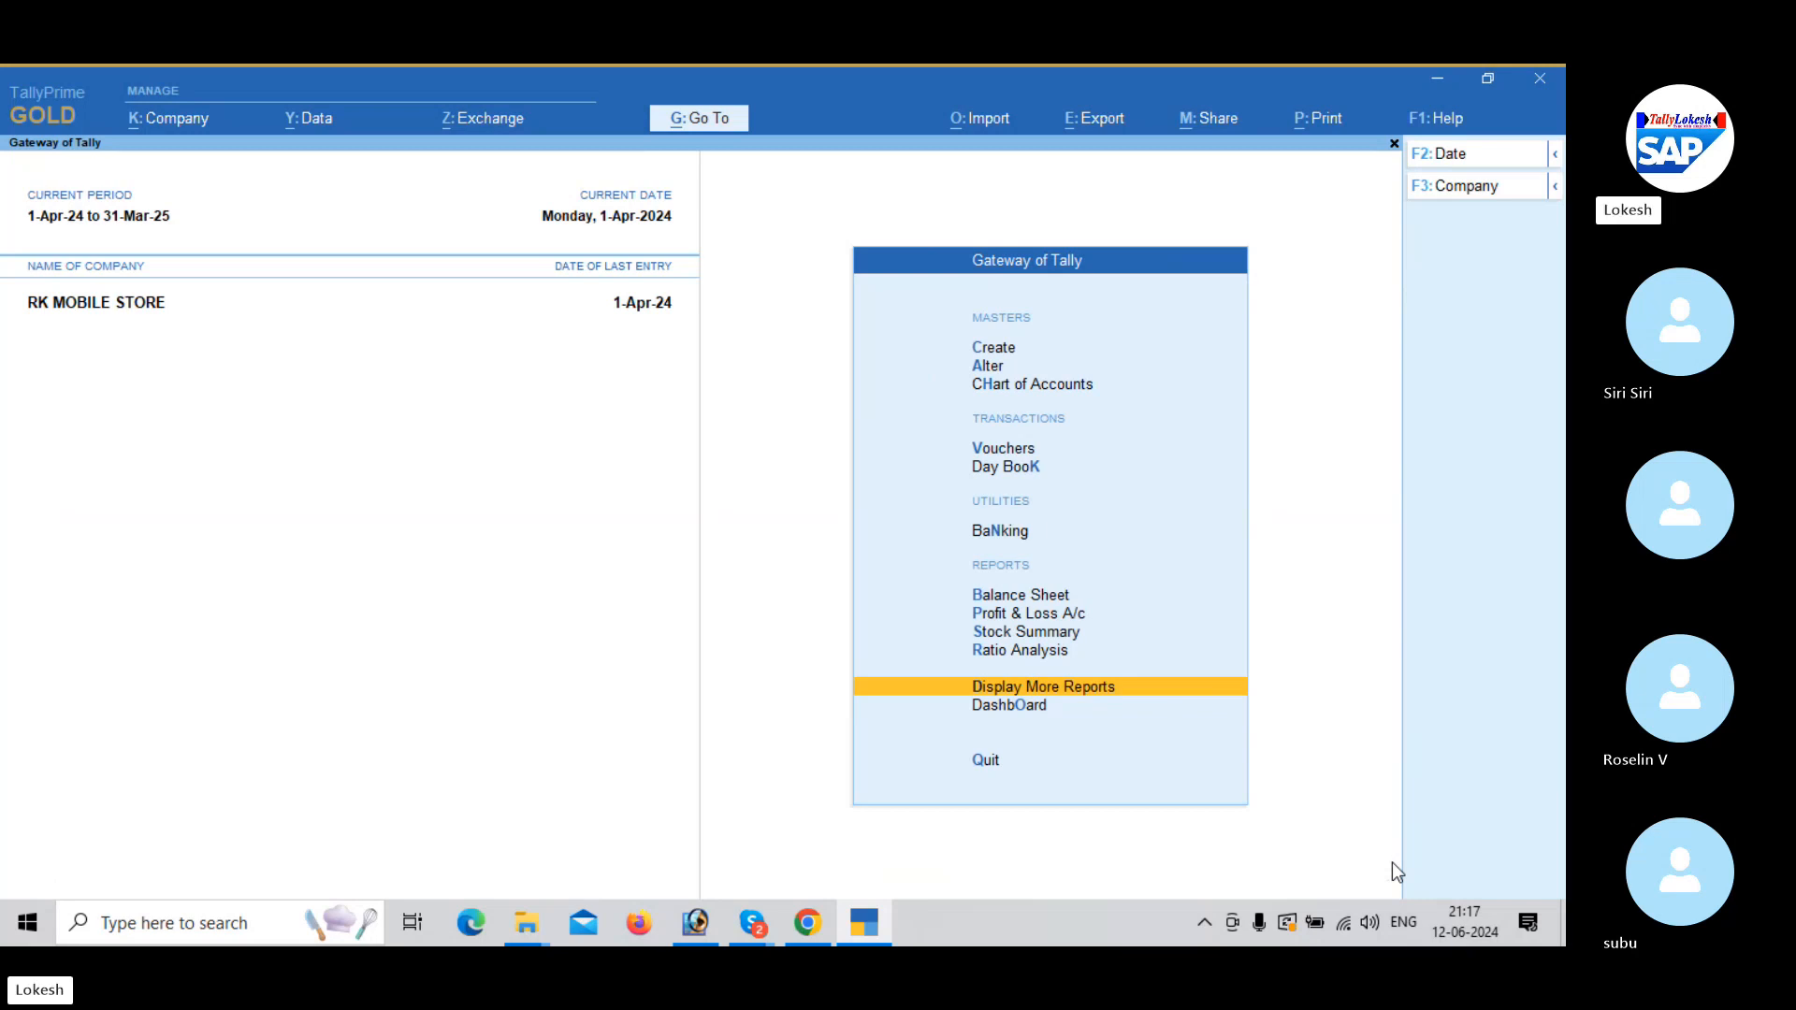
Display the Balance Sheet in detailed form with the components of each liability and asset group, and close it.
{"action": "key", "text": "Up"}
{"action": "key", "text": "Up"}
{"action": "key", "text": "Up"}
{"action": "key", "text": "Up"}
{"action": "key", "text": "Return"}
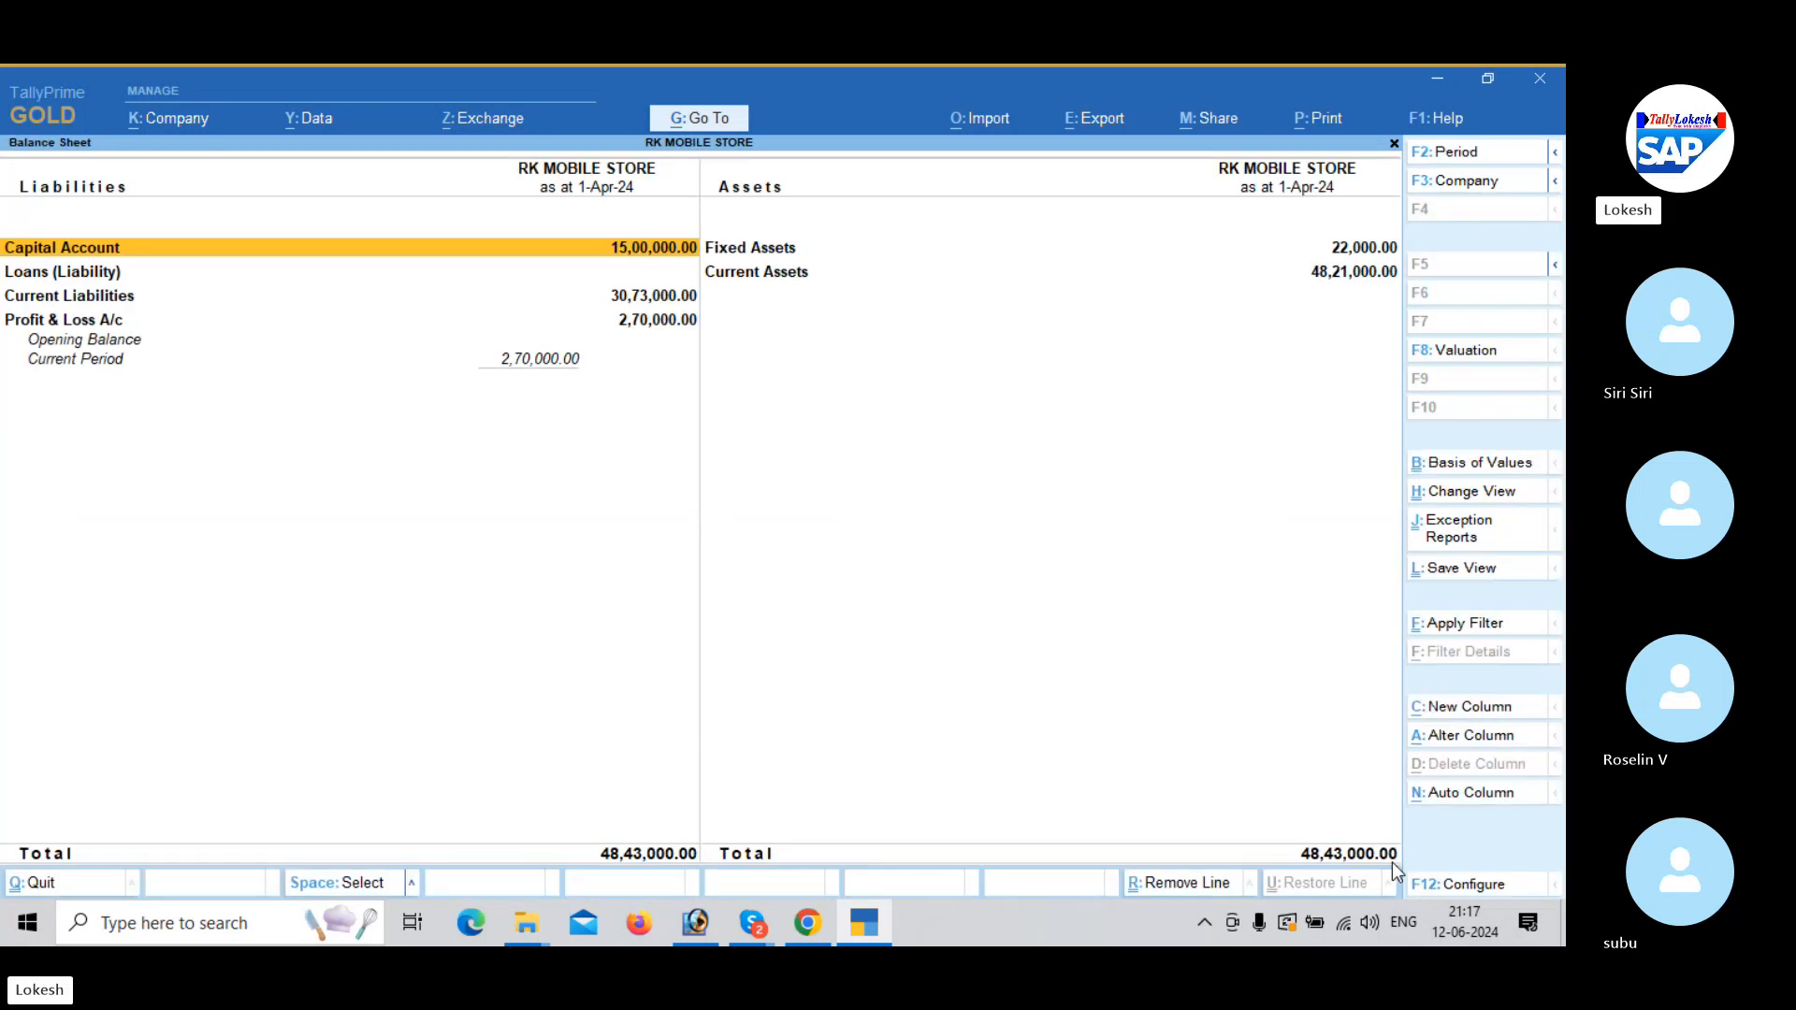
{"action": "key", "text": "alt+F5"}
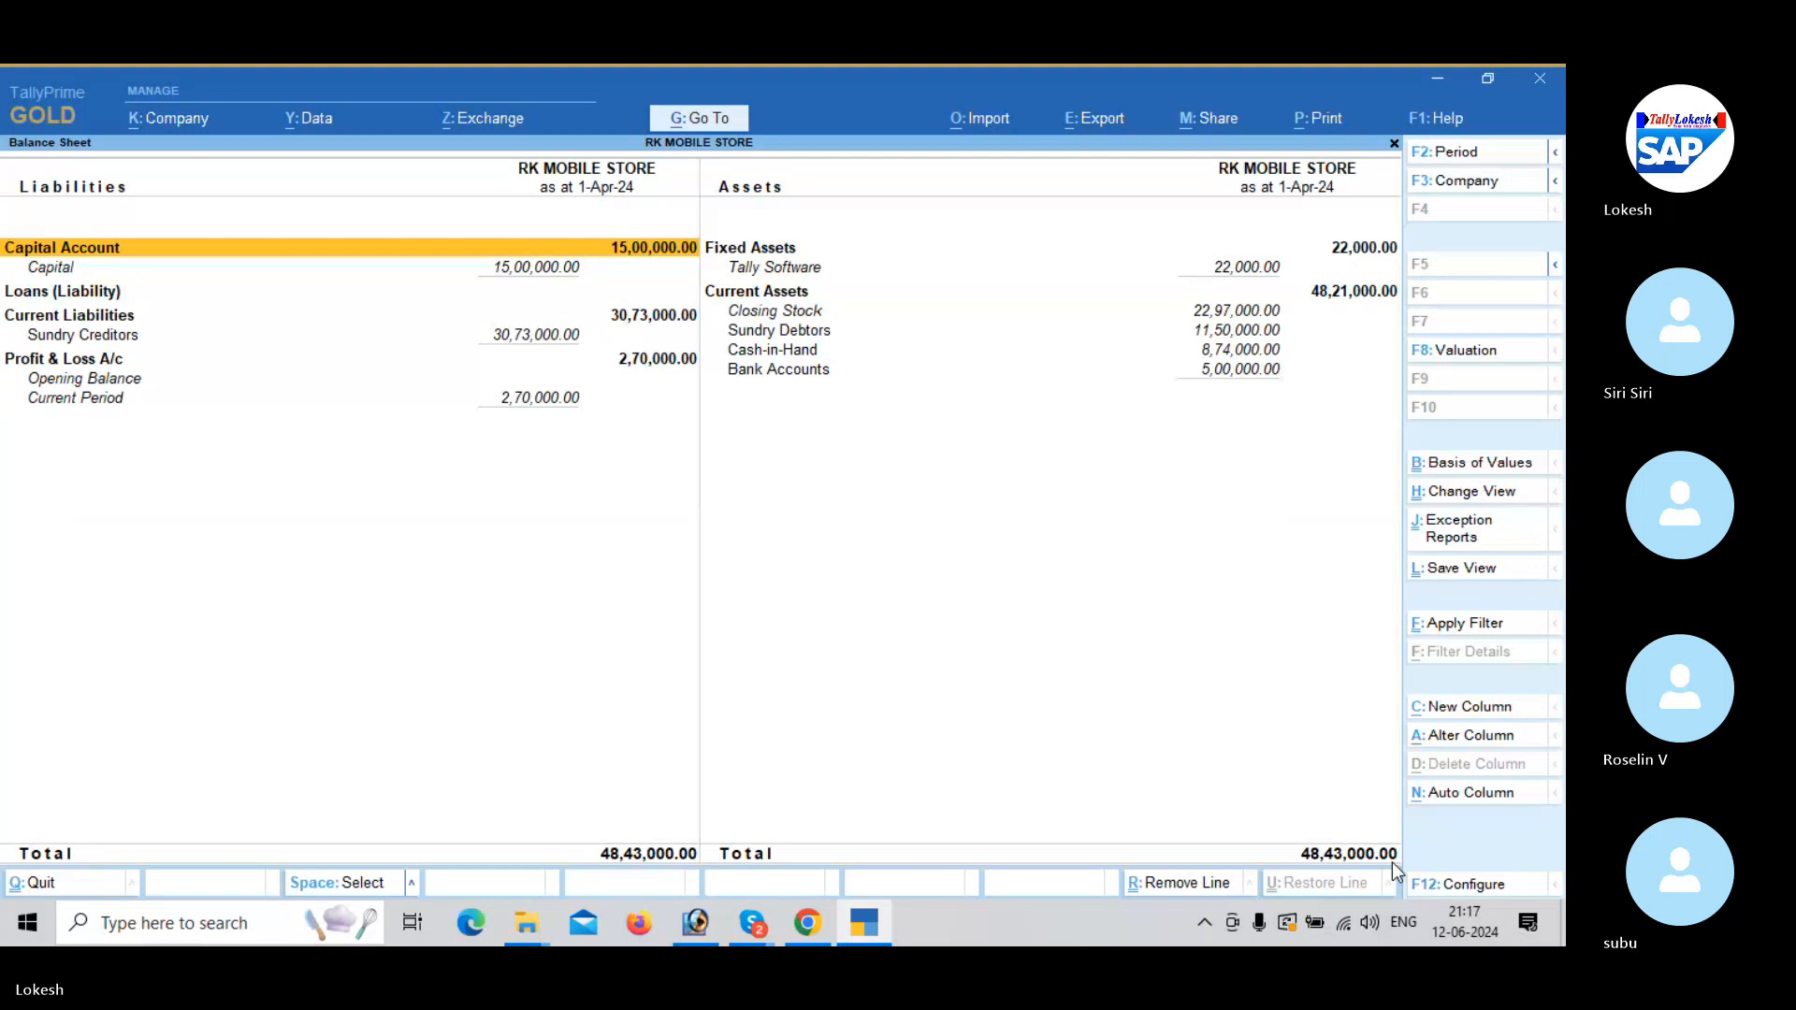
{"action": "key", "text": "Escape"}
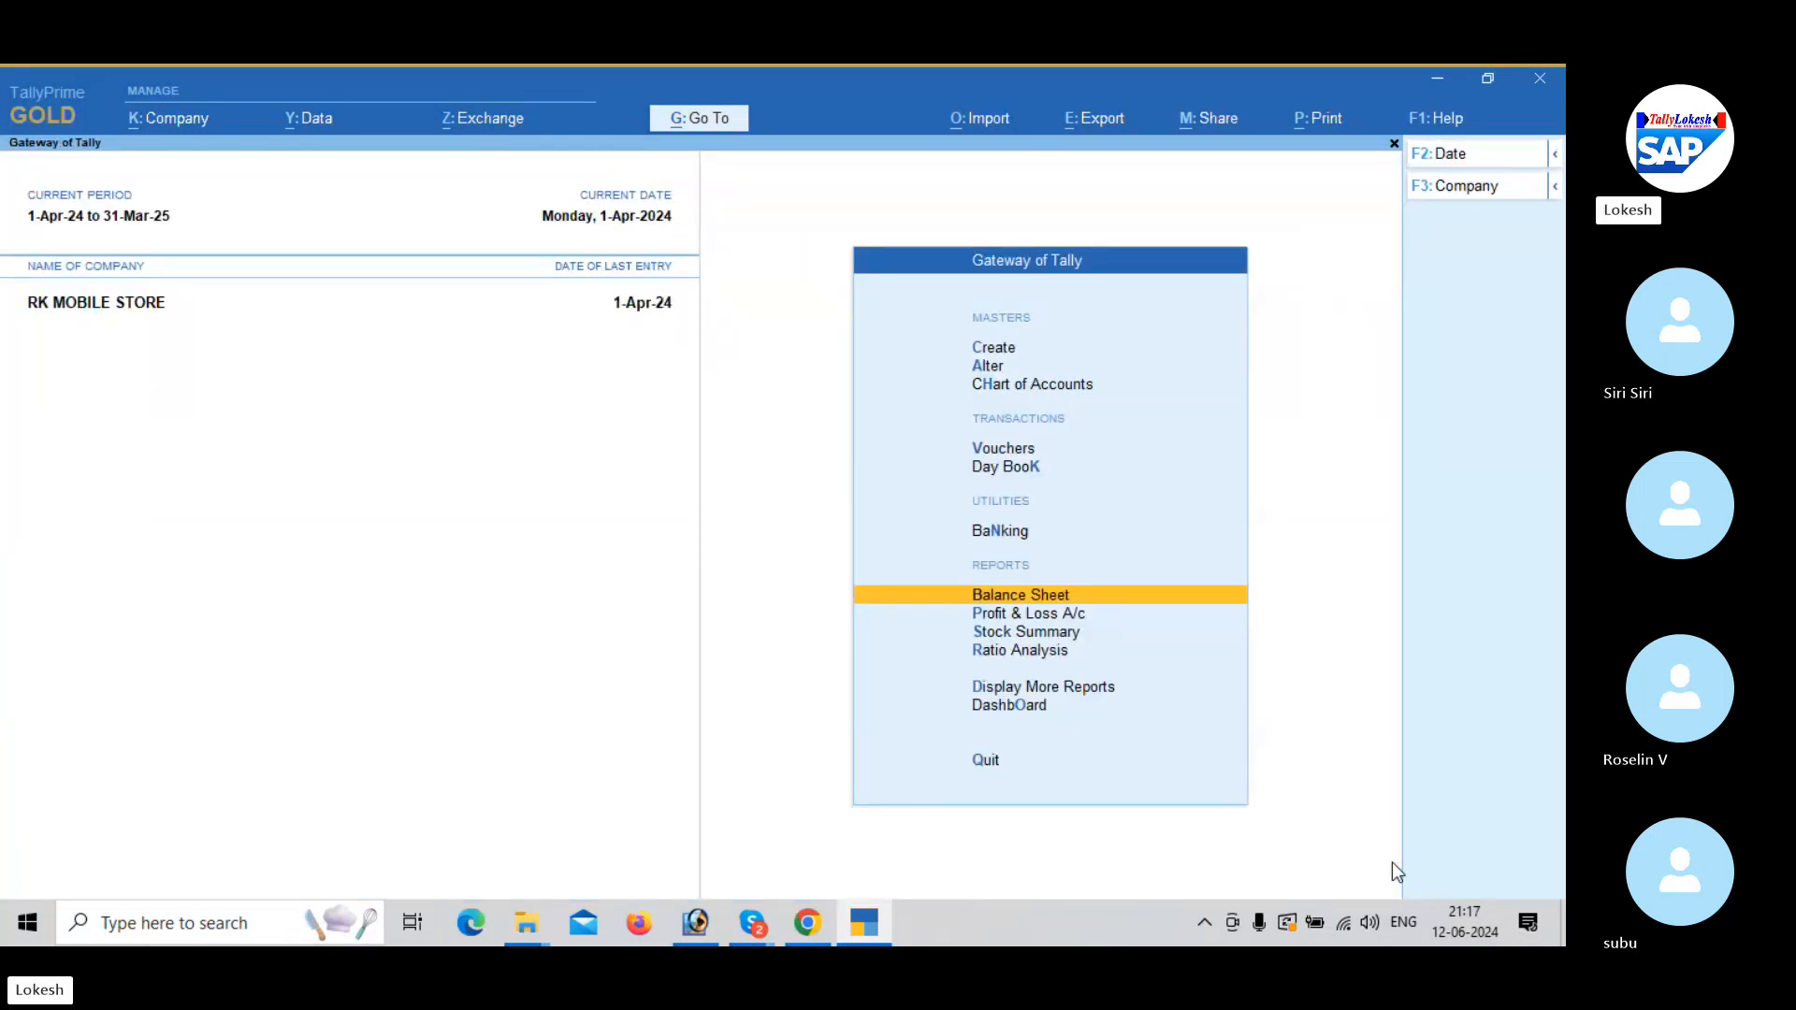
{"action": "key", "text": "Up"}
{"action": "key", "text": "Up"}
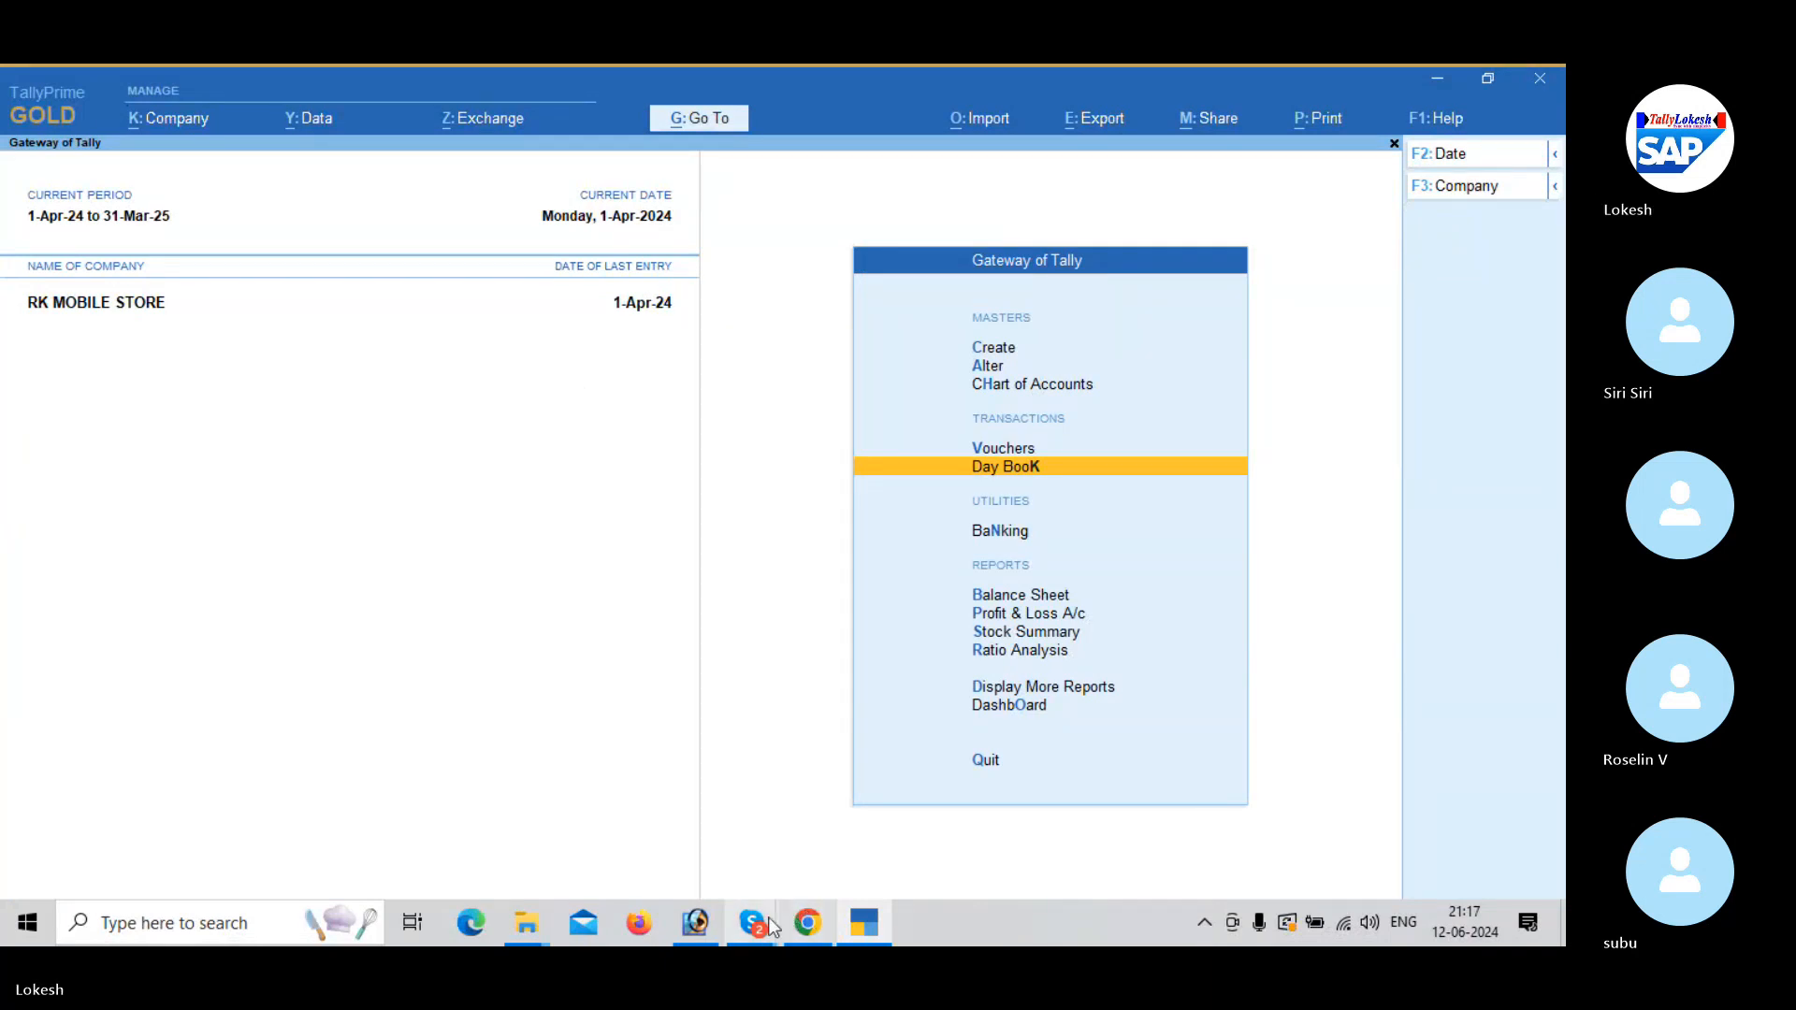
{"action": "mouse_move", "coordinate": [773, 926]}
{"action": "left_click", "coordinate": [732, 839]}
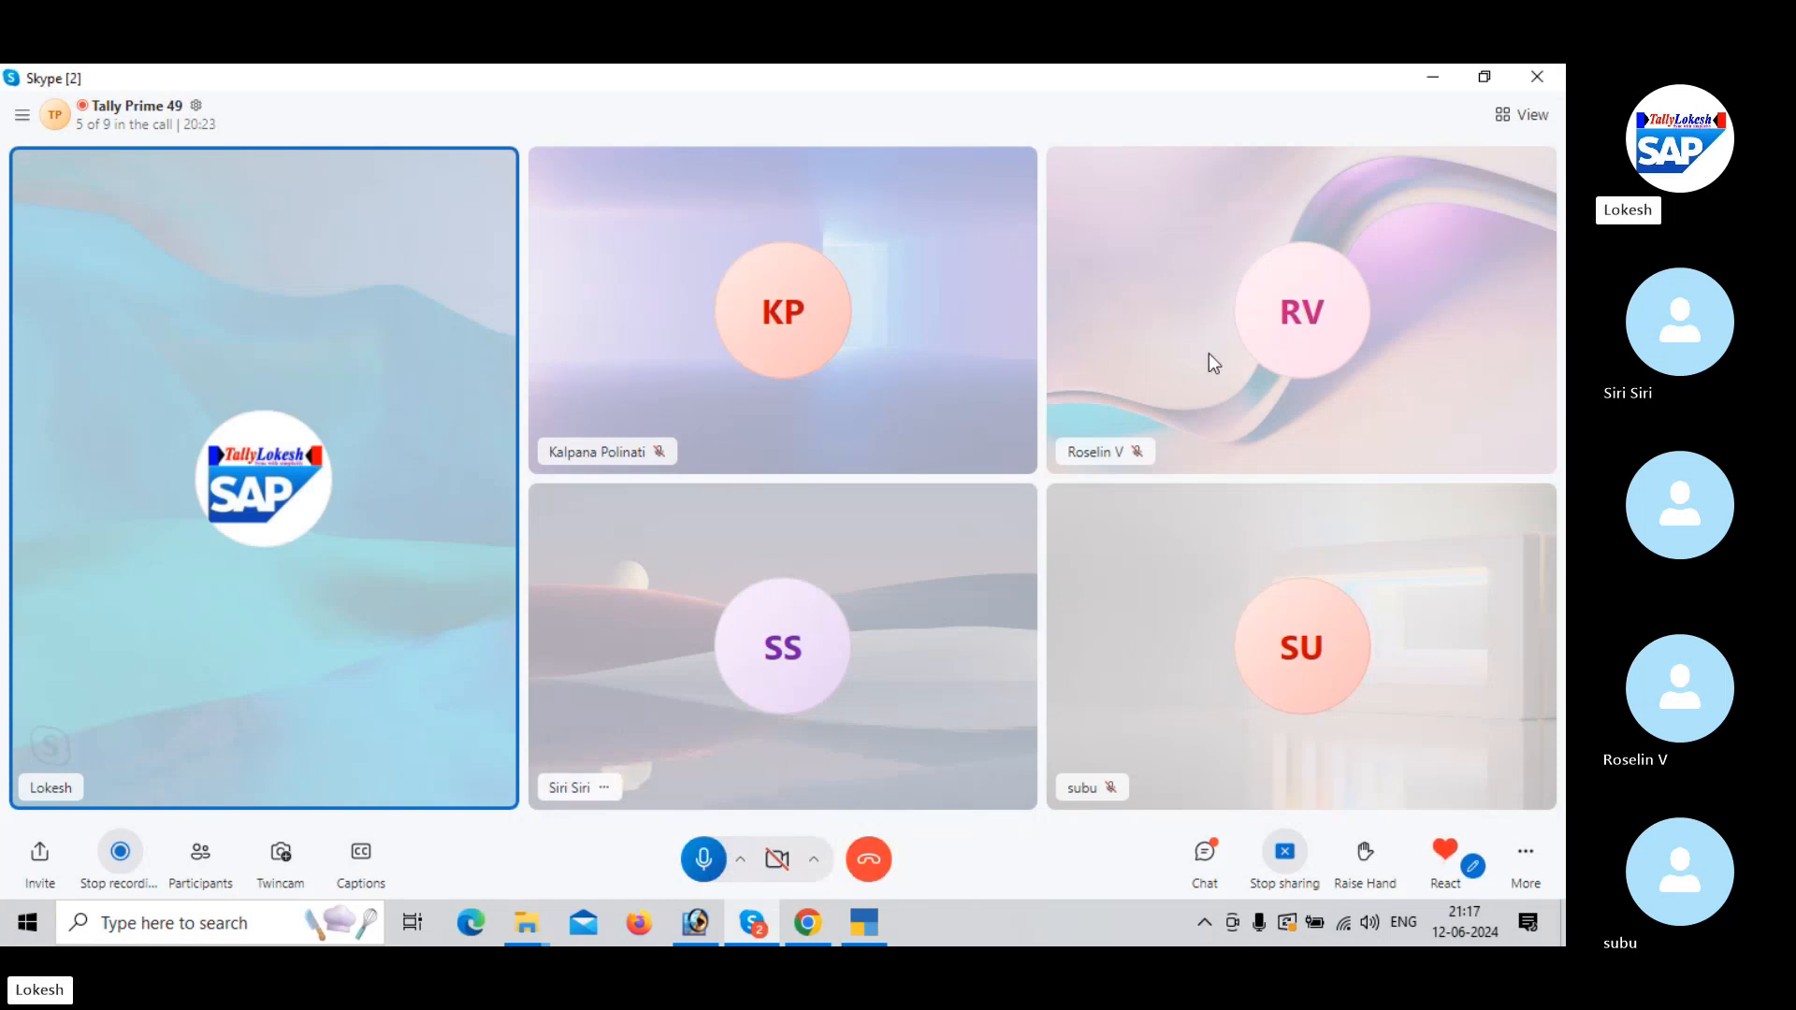
{"action": "left_click", "coordinate": [1431, 79]}
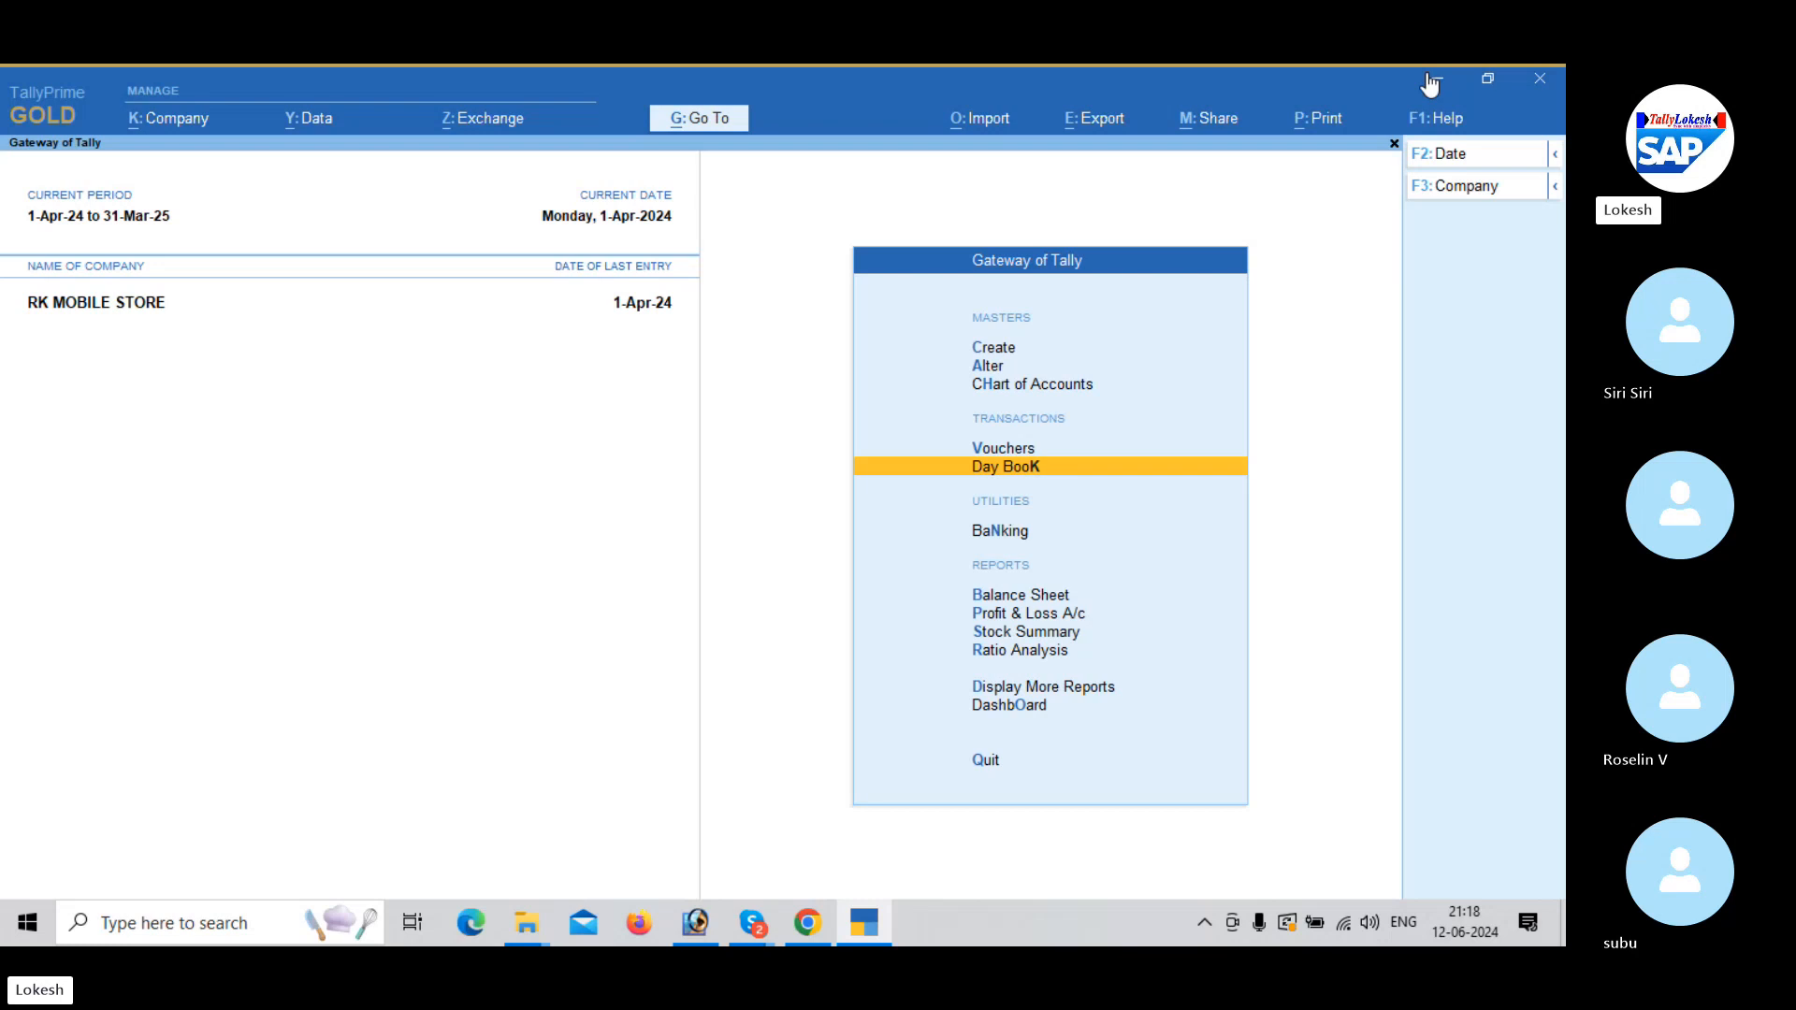
Create a stock group named Medicines under Primary, without adding item quantities.
{"action": "key", "text": "Up"}
{"action": "key", "text": "Up"}
{"action": "key", "text": "Up"}
{"action": "key", "text": "Up"}
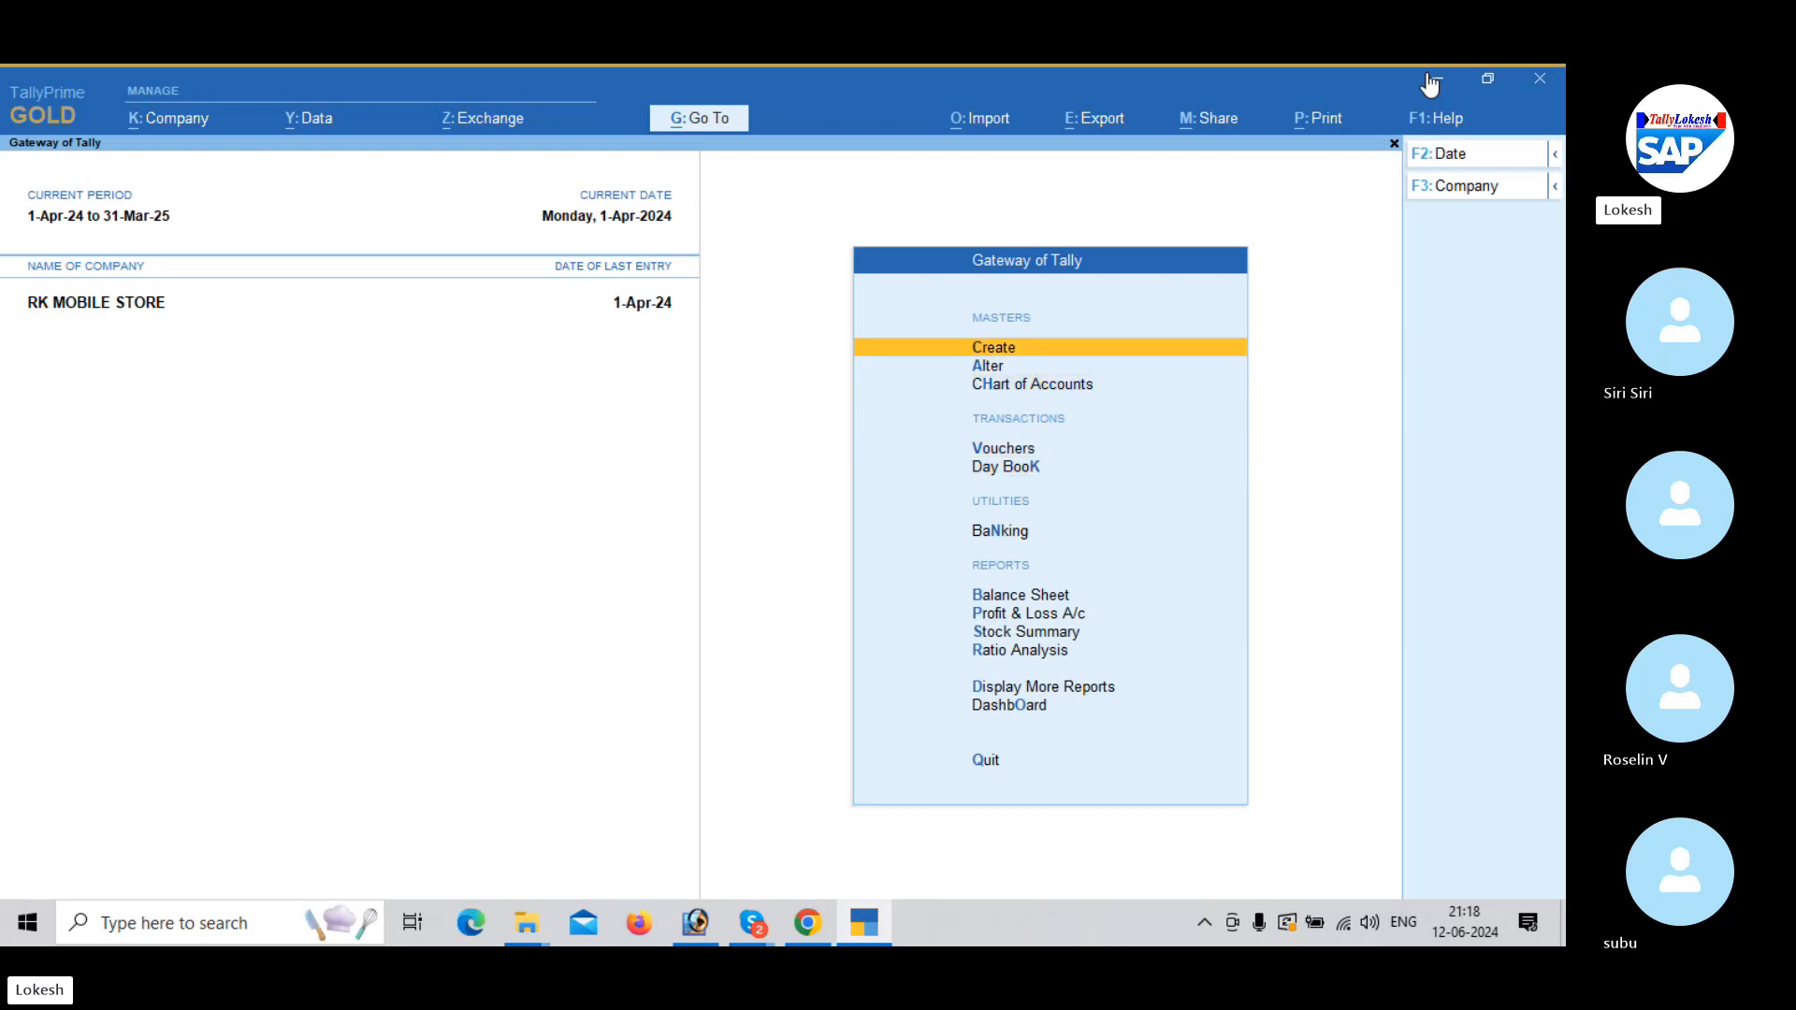
{"action": "key", "text": "Return"}
{"action": "key", "text": "Down"}
{"action": "key", "text": "Down"}
{"action": "key", "text": "Down"}
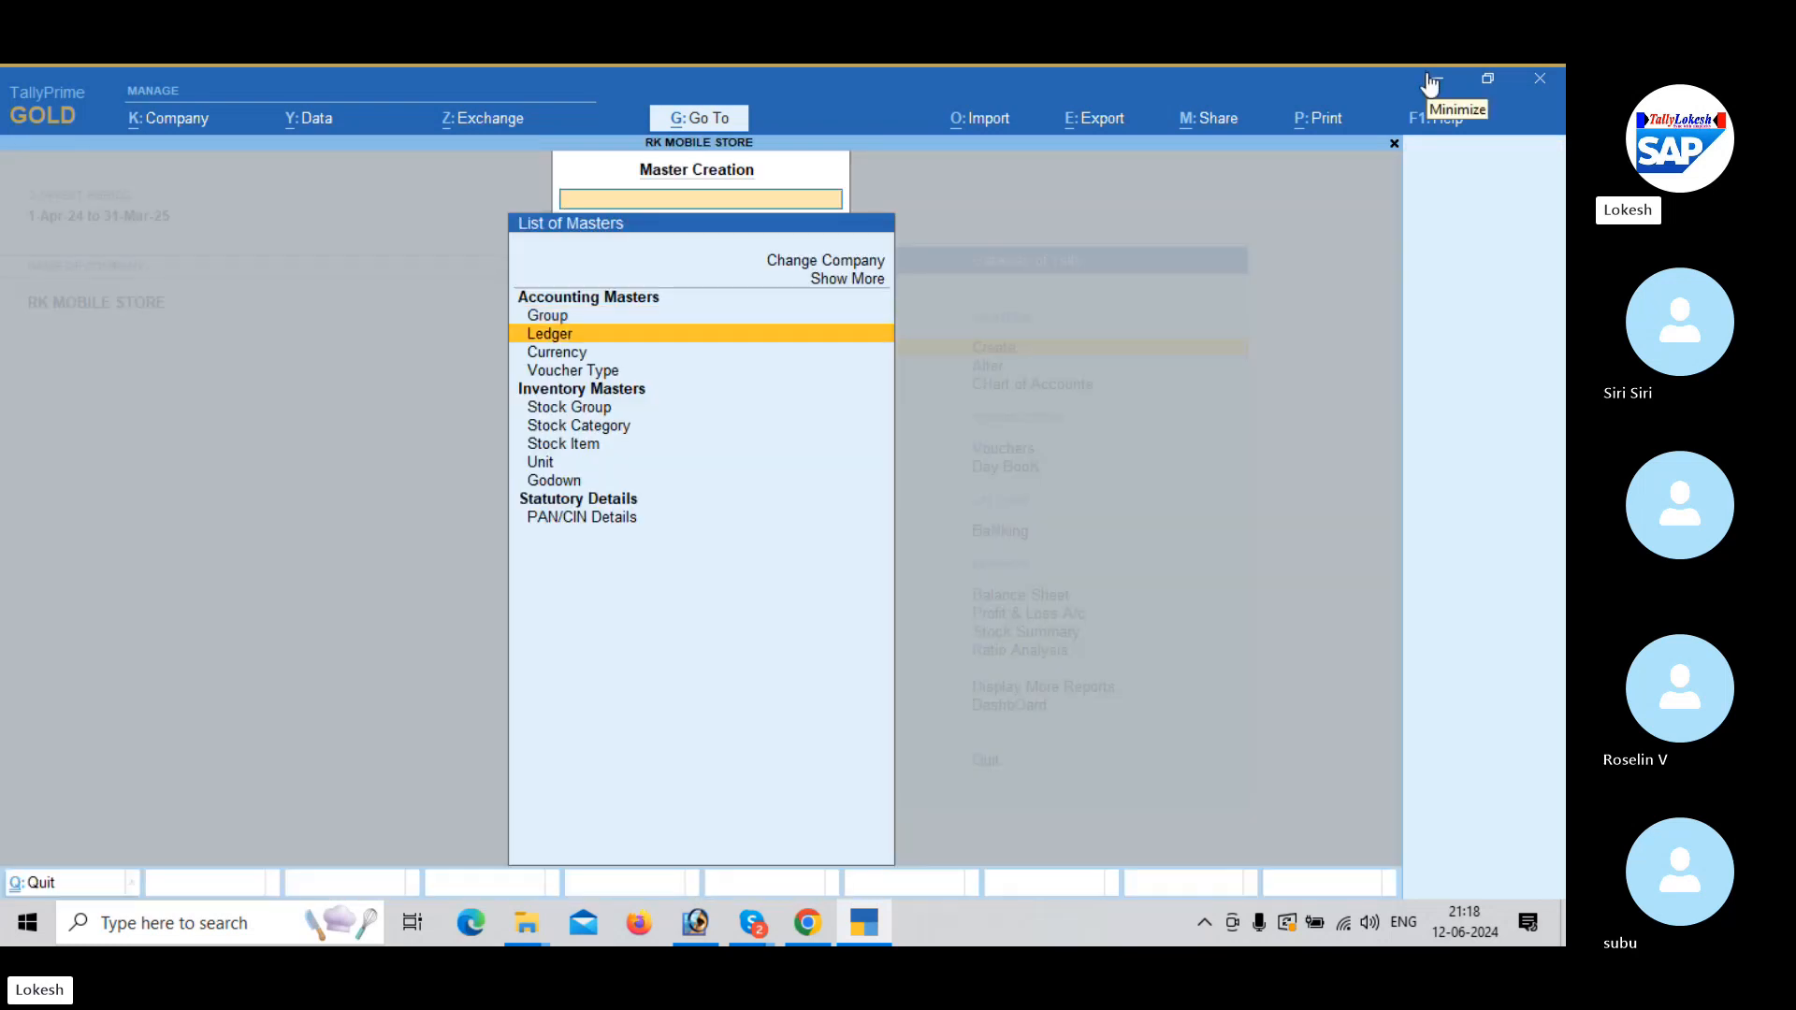
{"action": "key", "text": "Down"}
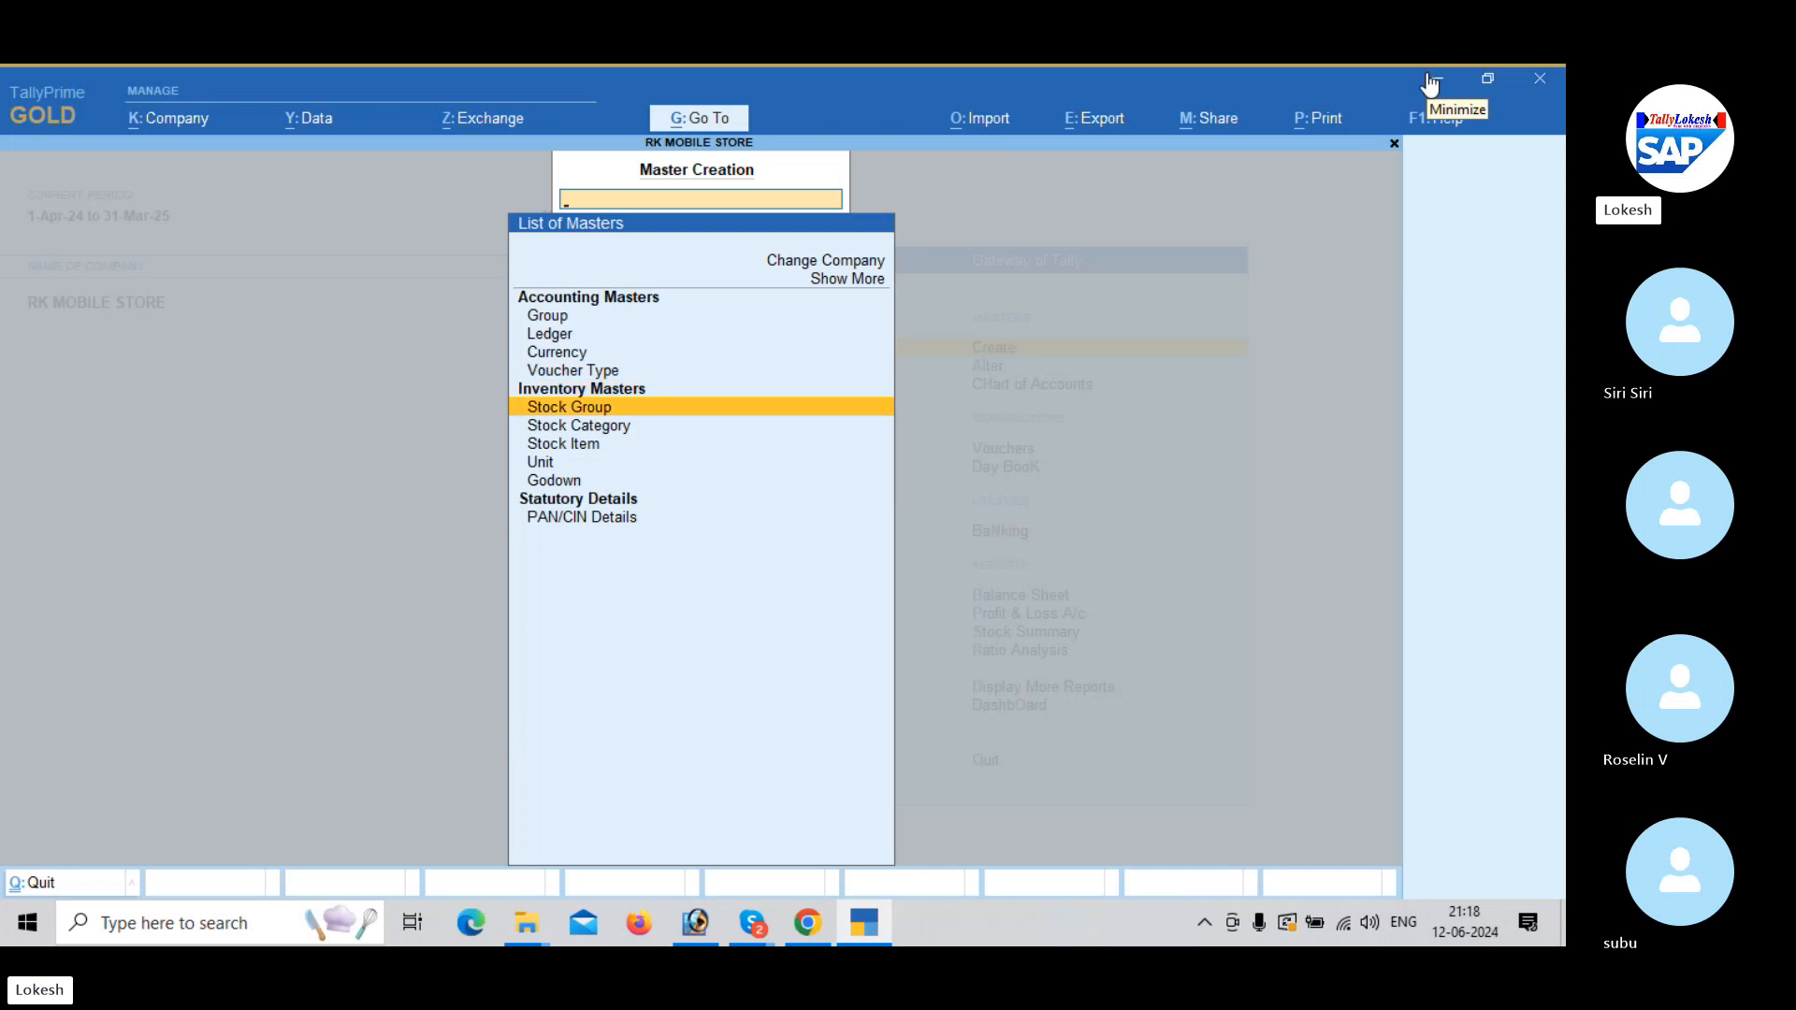
{"action": "key", "text": "Return"}
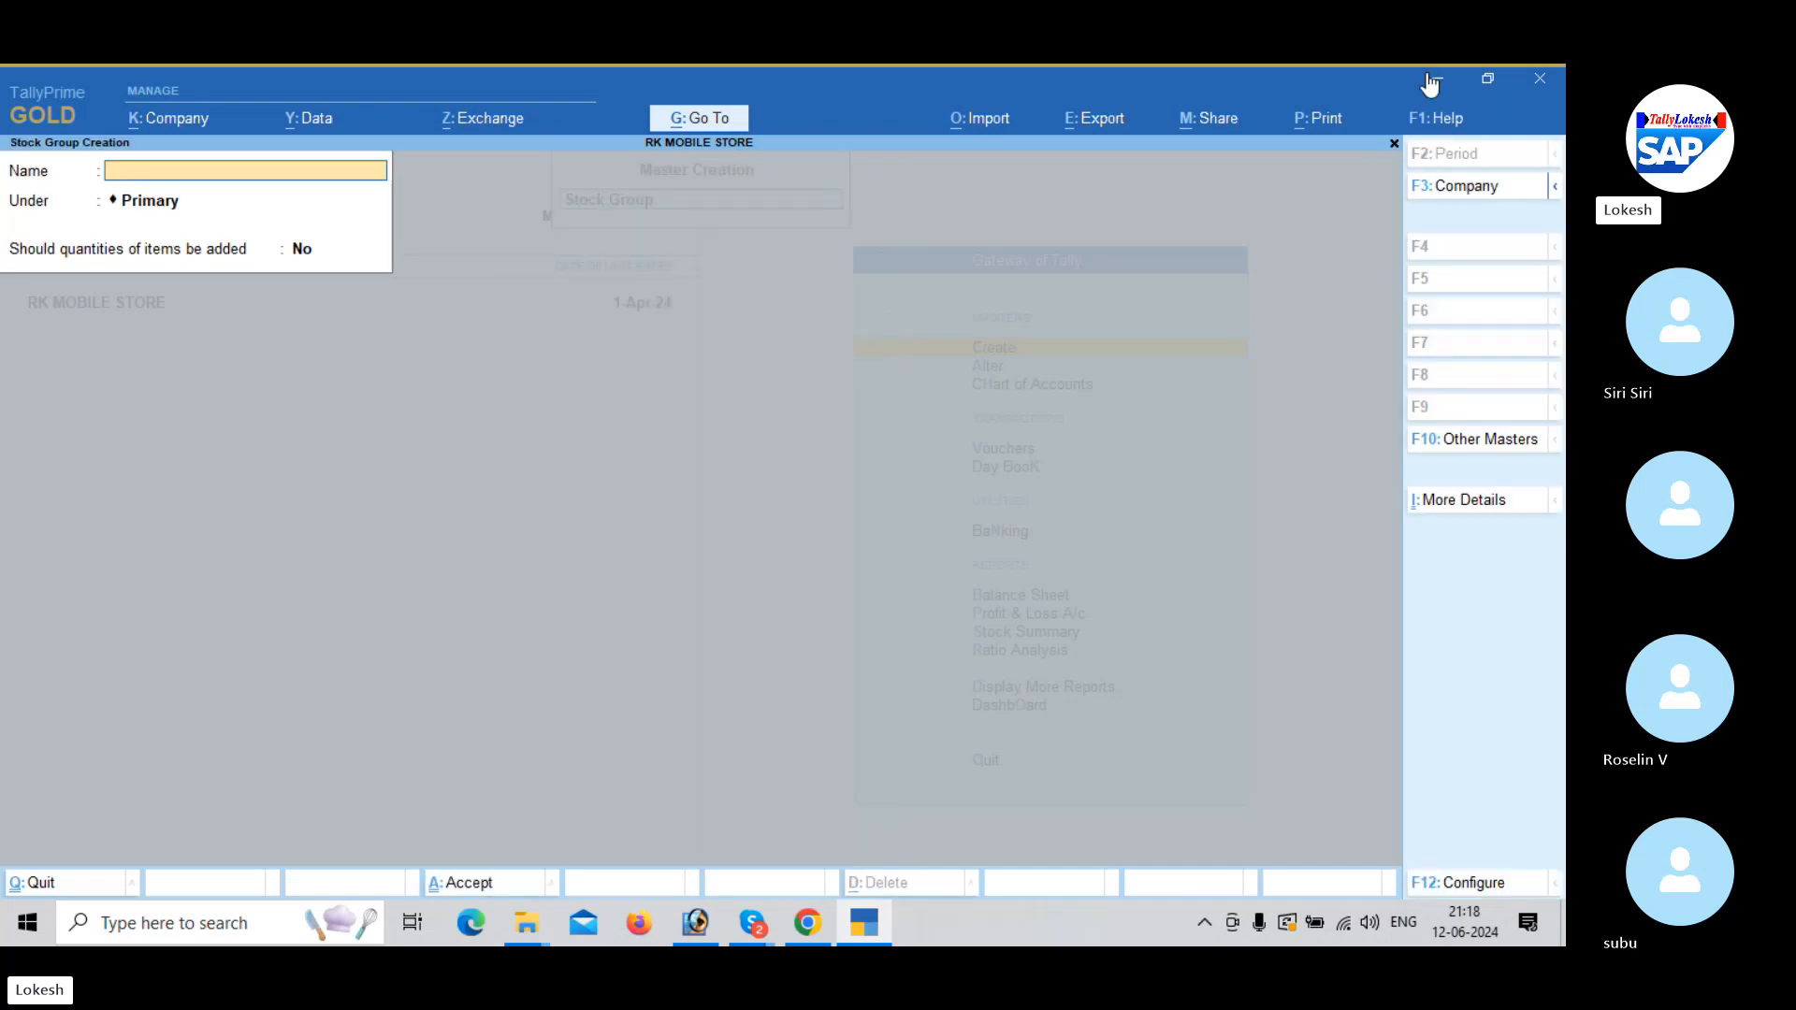
{"action": "type", "text": "Medicines"}
{"action": "key", "text": "Return"}
{"action": "key", "text": "Return"}
{"action": "key", "text": "Return"}
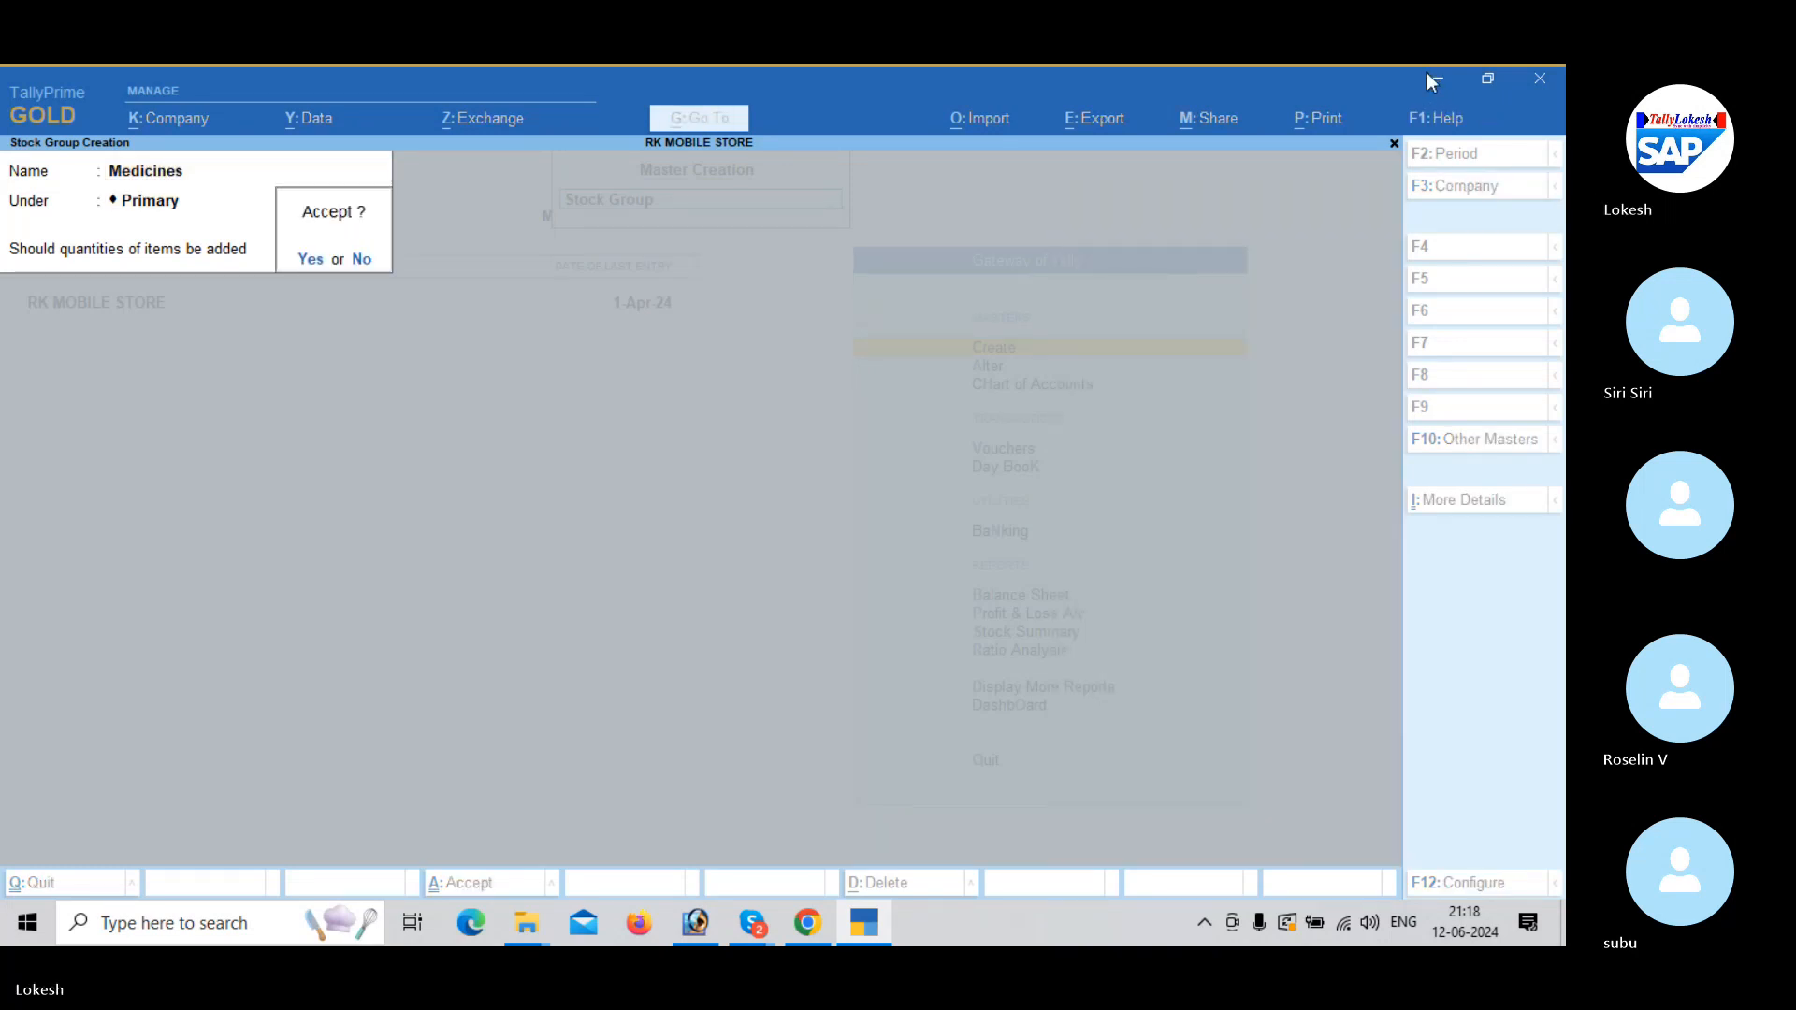
{"action": "key", "text": "Return"}
Create a stock group named General Item under Primary and leave stock group creation.
{"action": "type", "text": "Genera"}
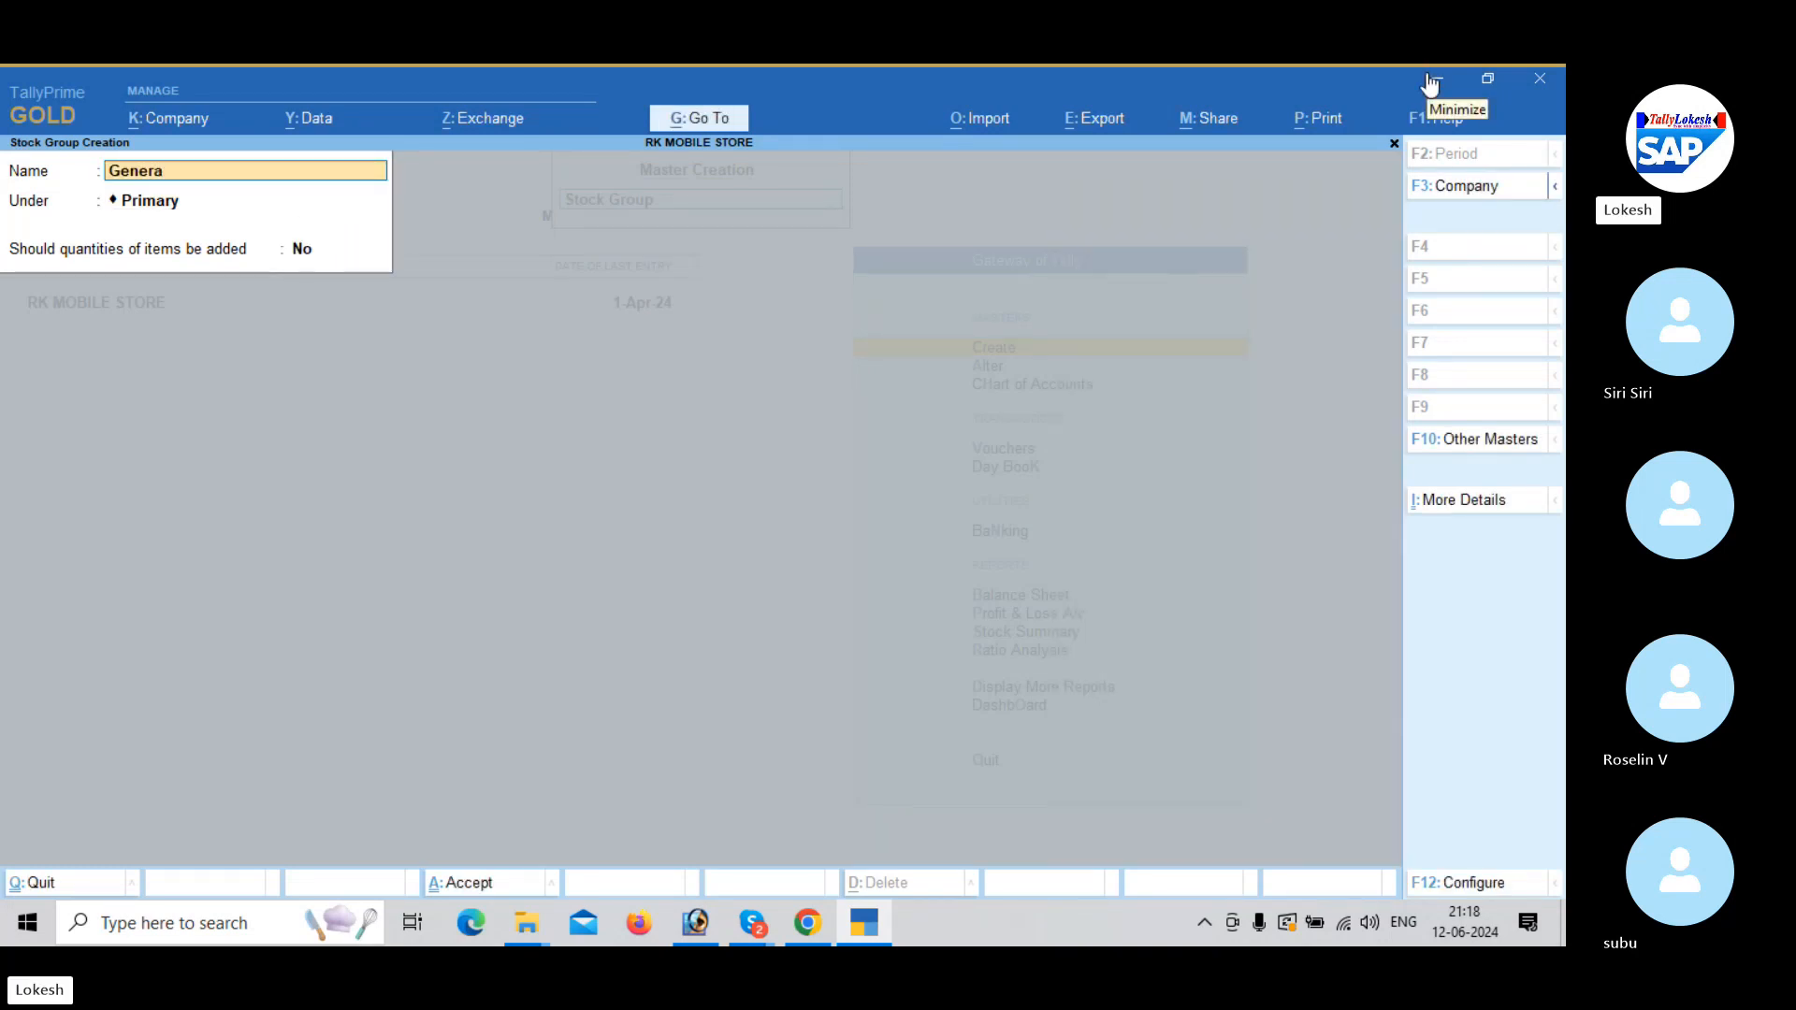
{"action": "type", "text": "l Item"}
{"action": "key", "text": "Return"}
{"action": "key", "text": "Return"}
{"action": "key", "text": "Return"}
{"action": "key", "text": "Return"}
{"action": "key", "text": "Escape"}
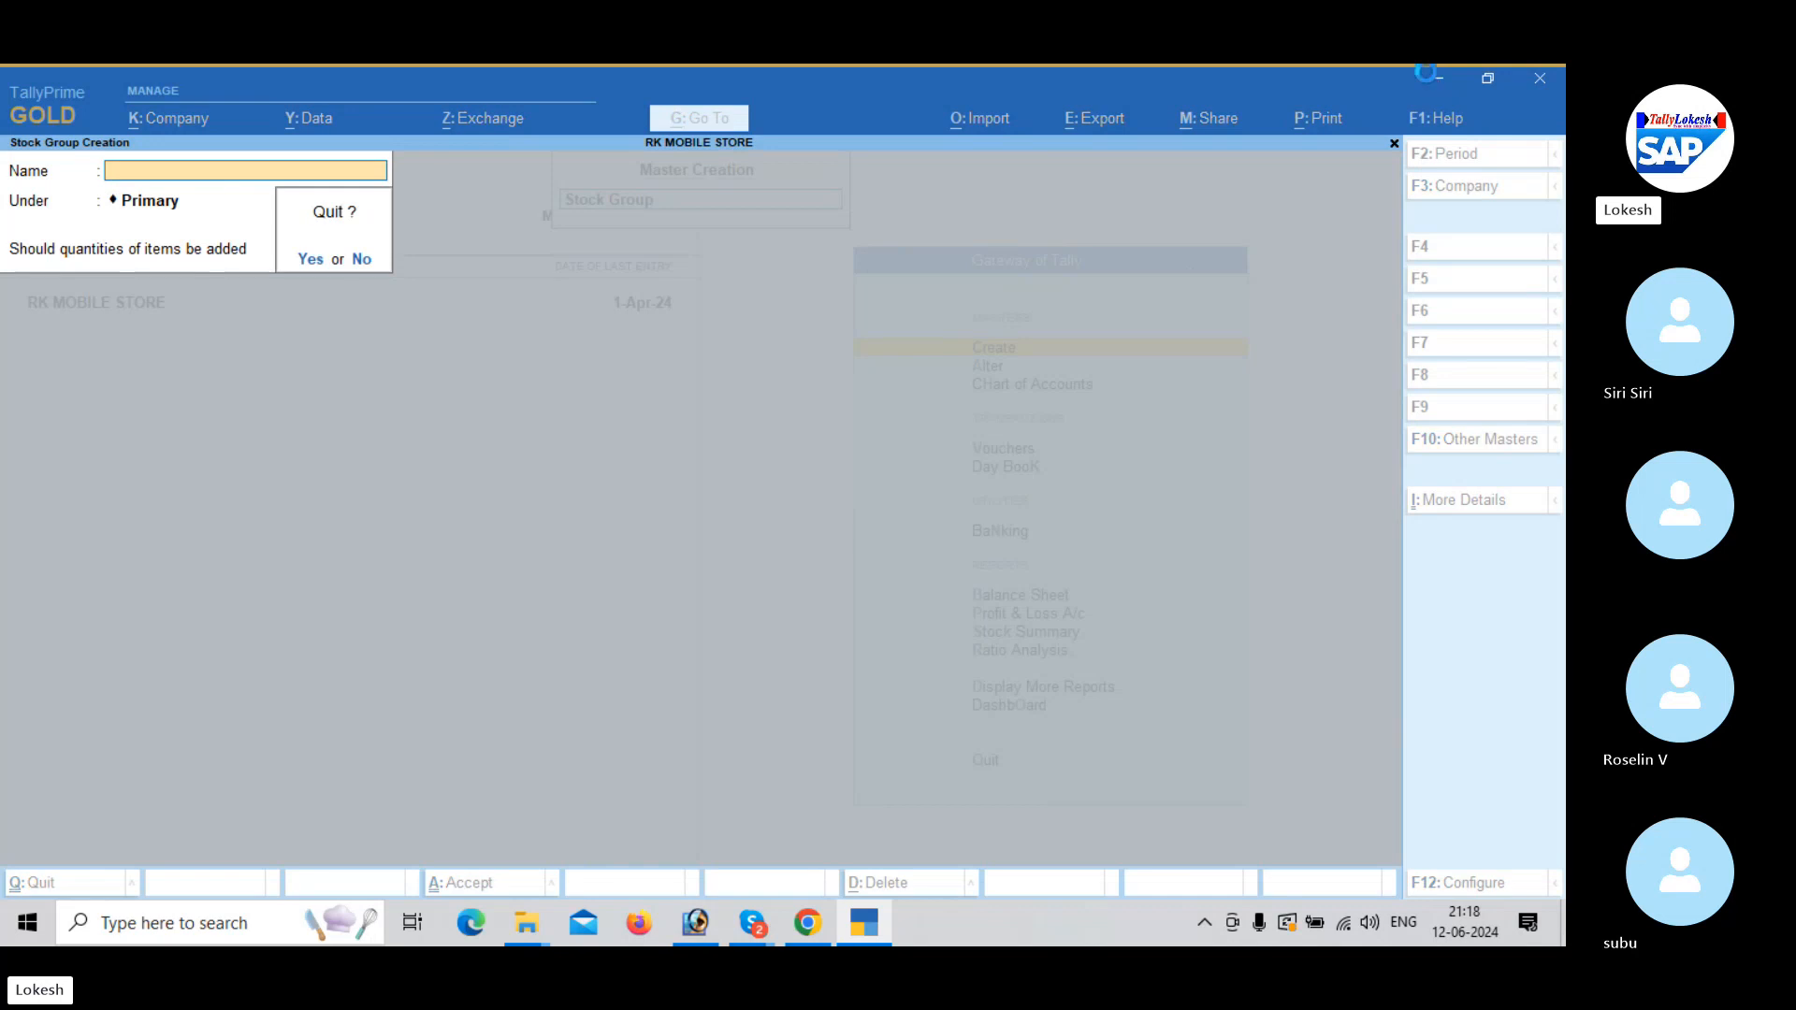
{"action": "key", "text": "Return"}
Create a stock category named Painkillers under Primary.
{"action": "key", "text": "Down"}
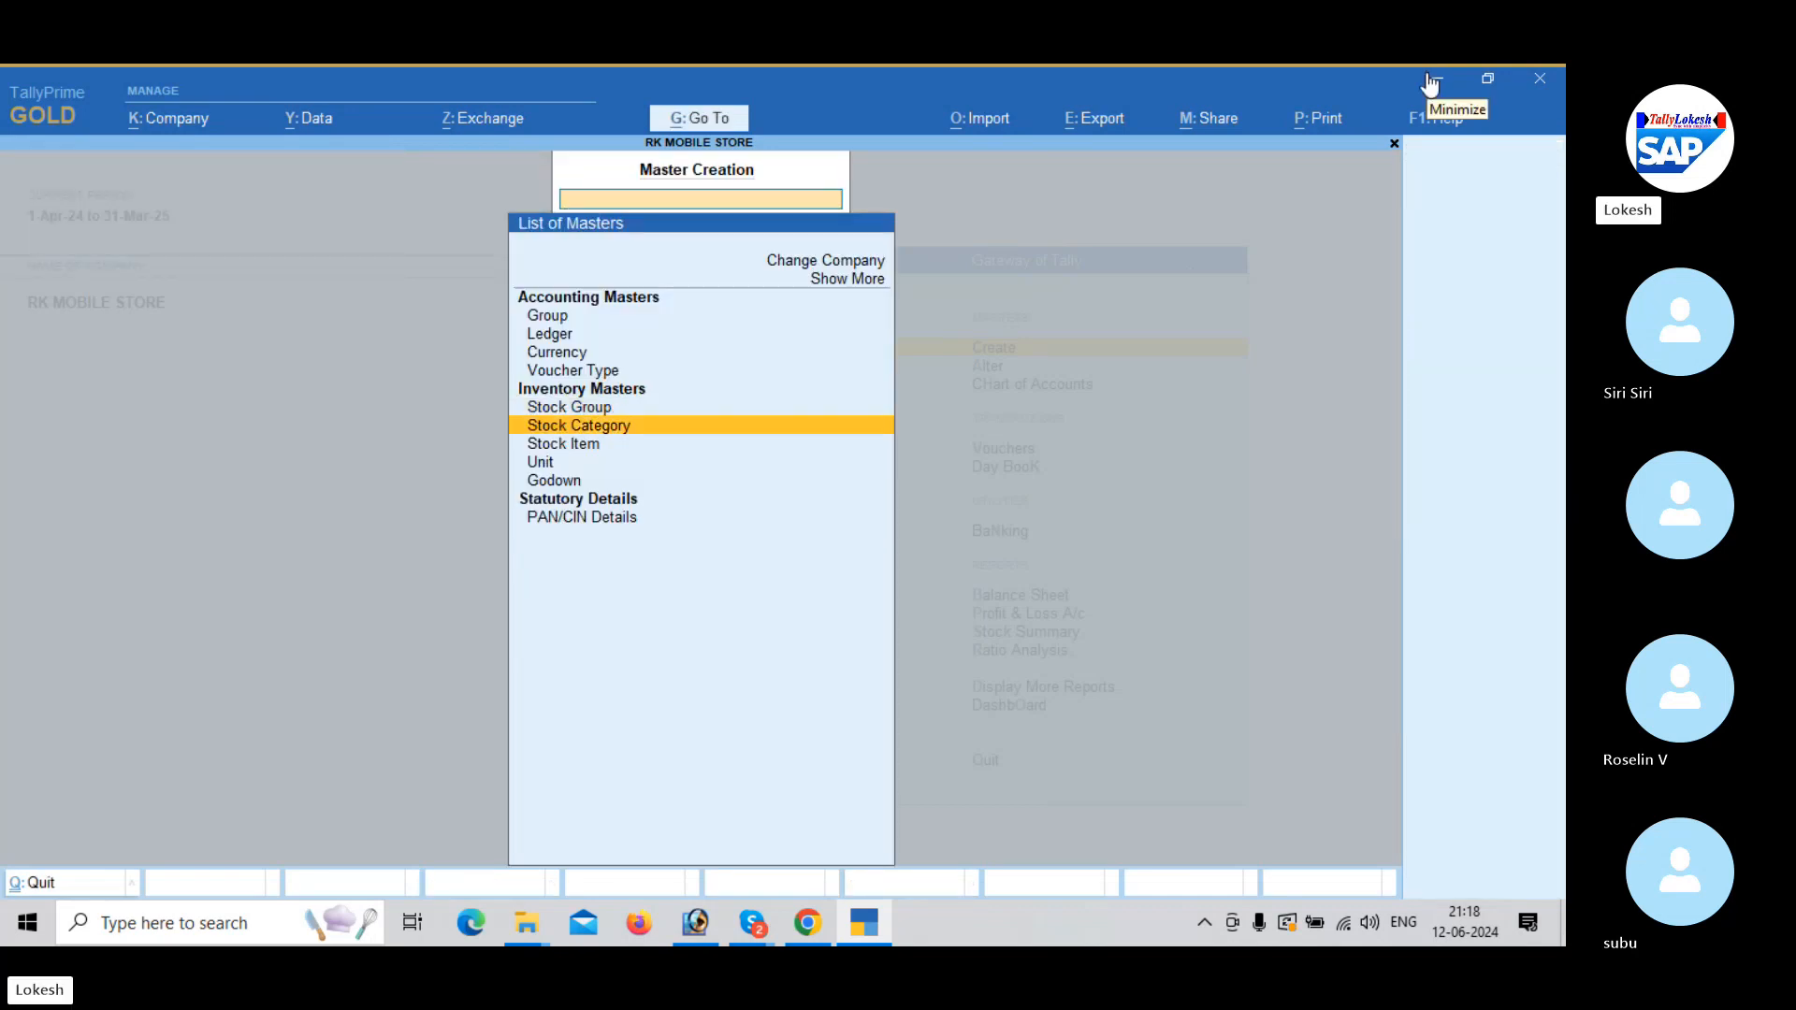
{"action": "key", "text": "Return"}
{"action": "type", "text": "P"}
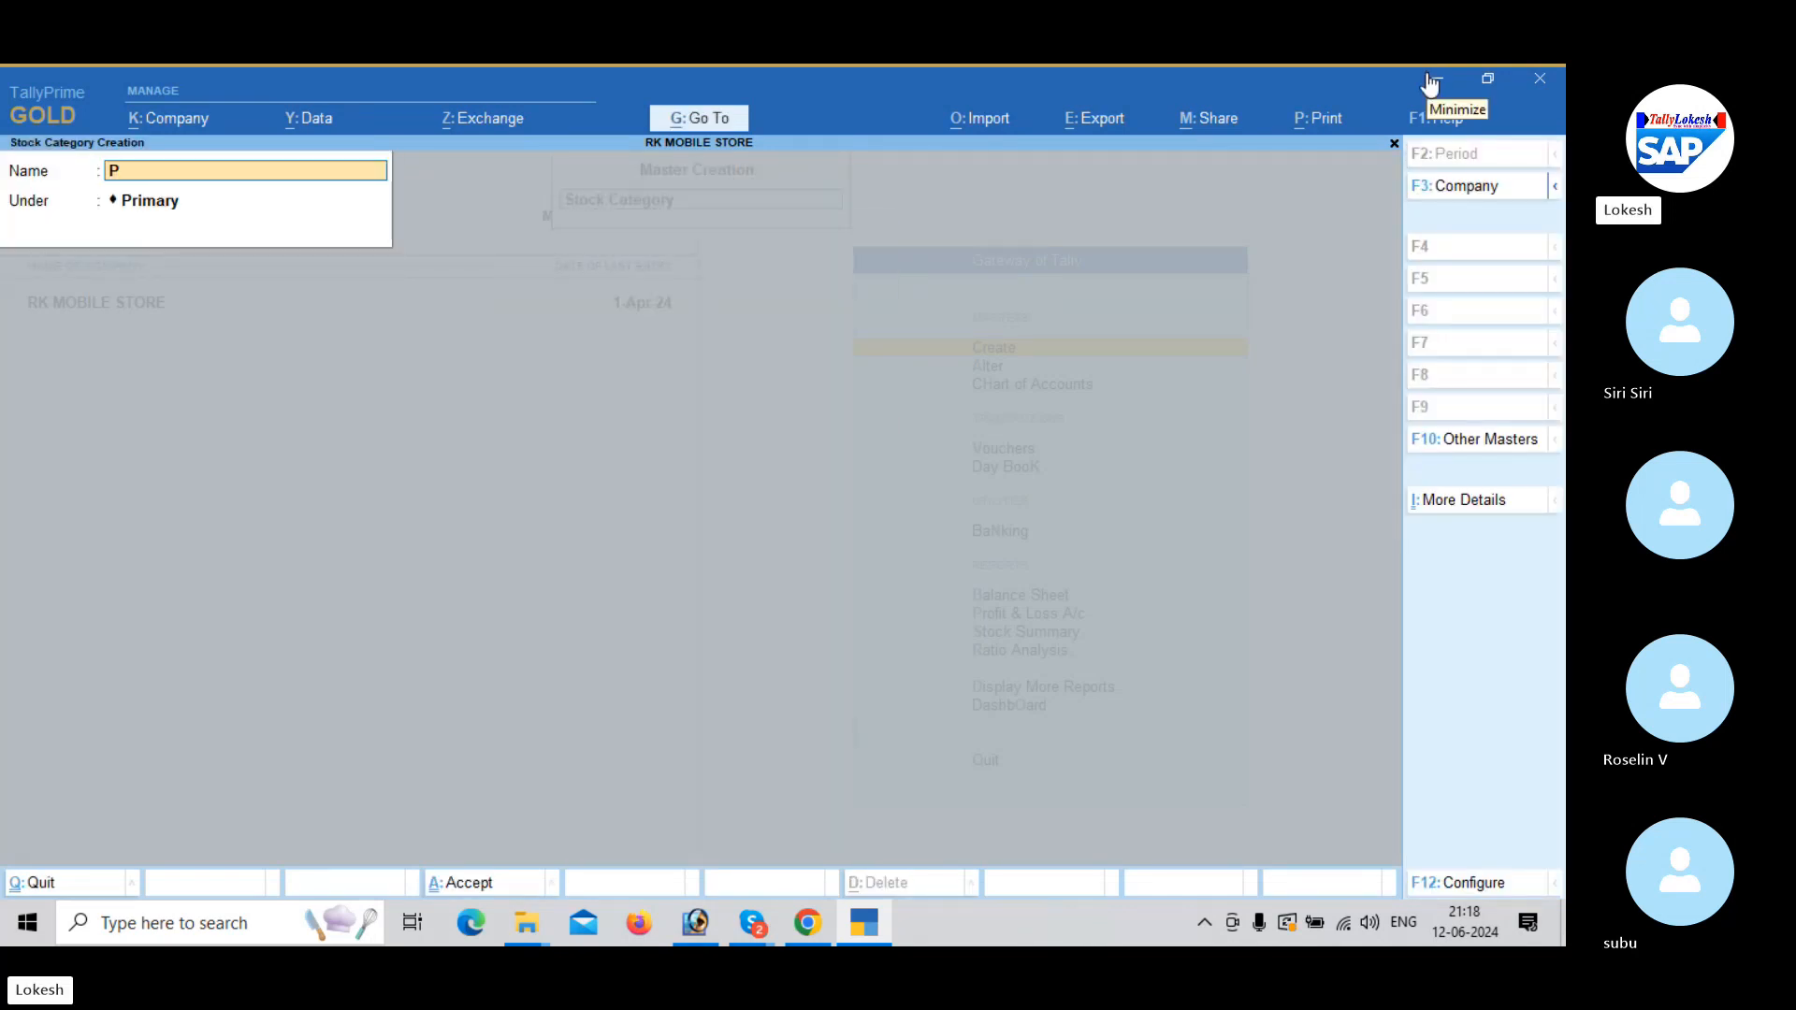
{"action": "type", "text": "ainkillers"}
{"action": "key", "text": "Return"}
{"action": "key", "text": "Return"}
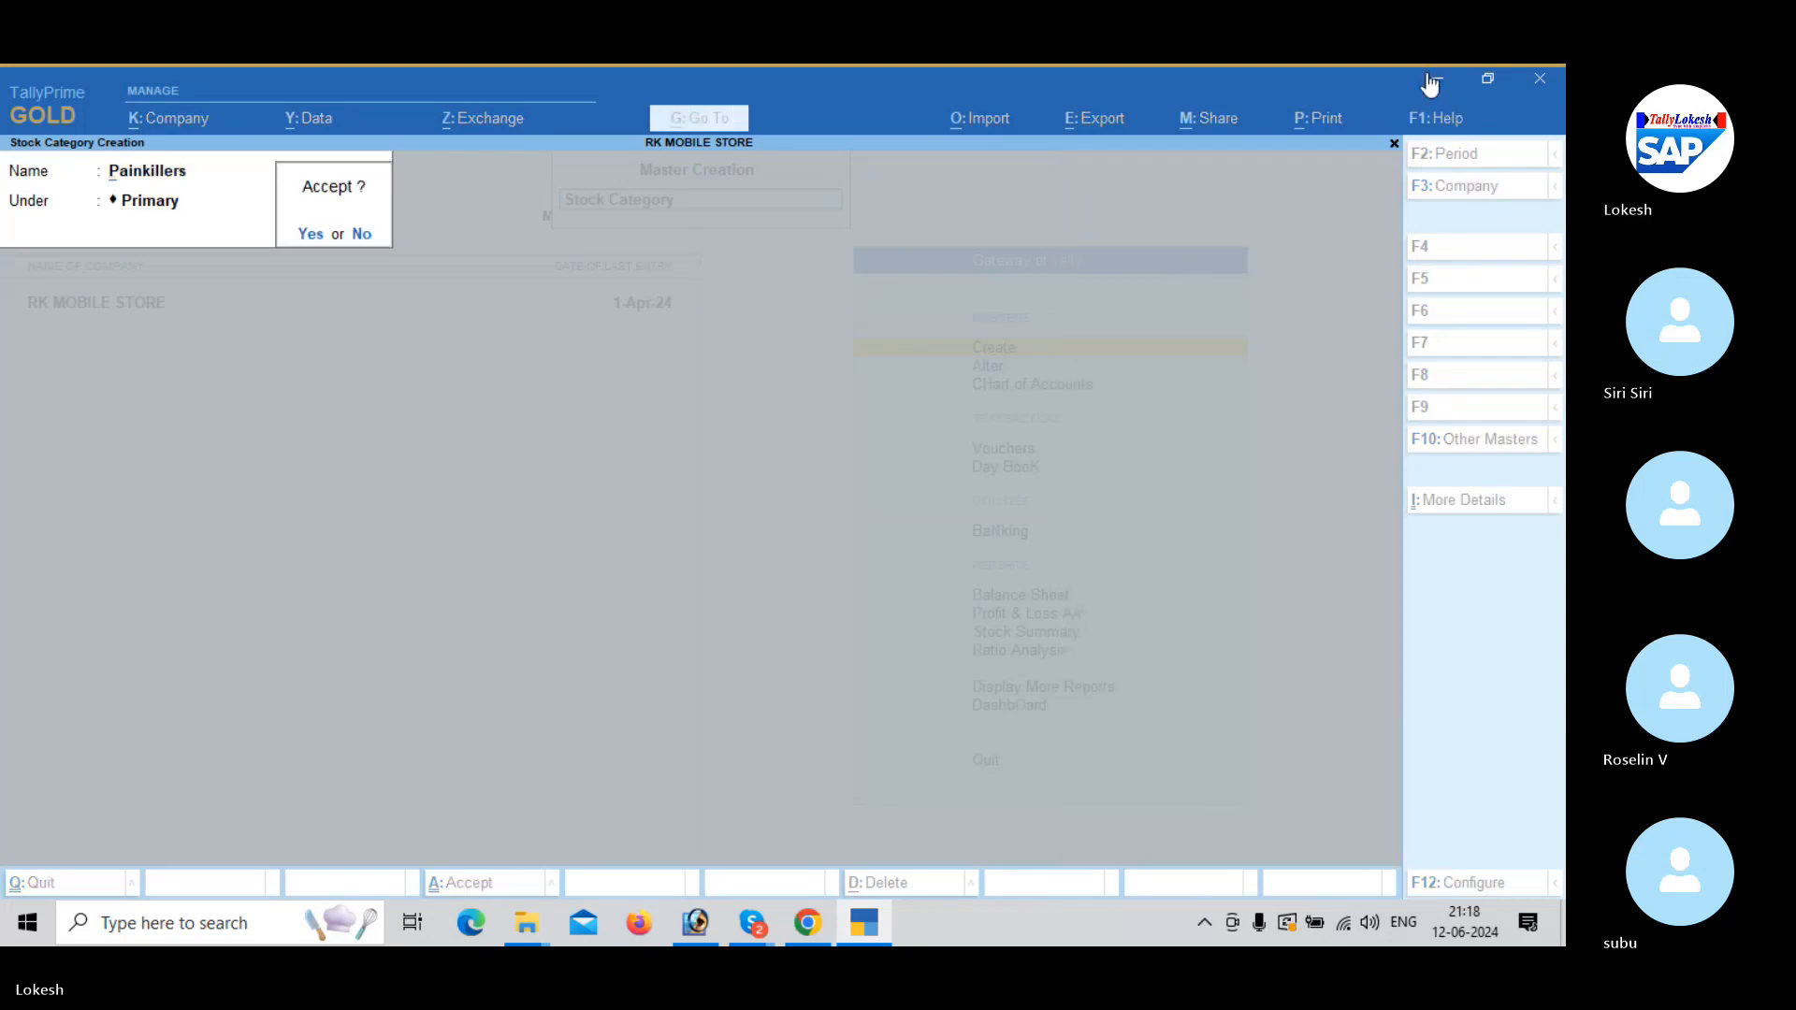
{"action": "key", "text": "Return"}
Create a stock category named Antibiotics under Primary.
{"action": "type", "text": "A"}
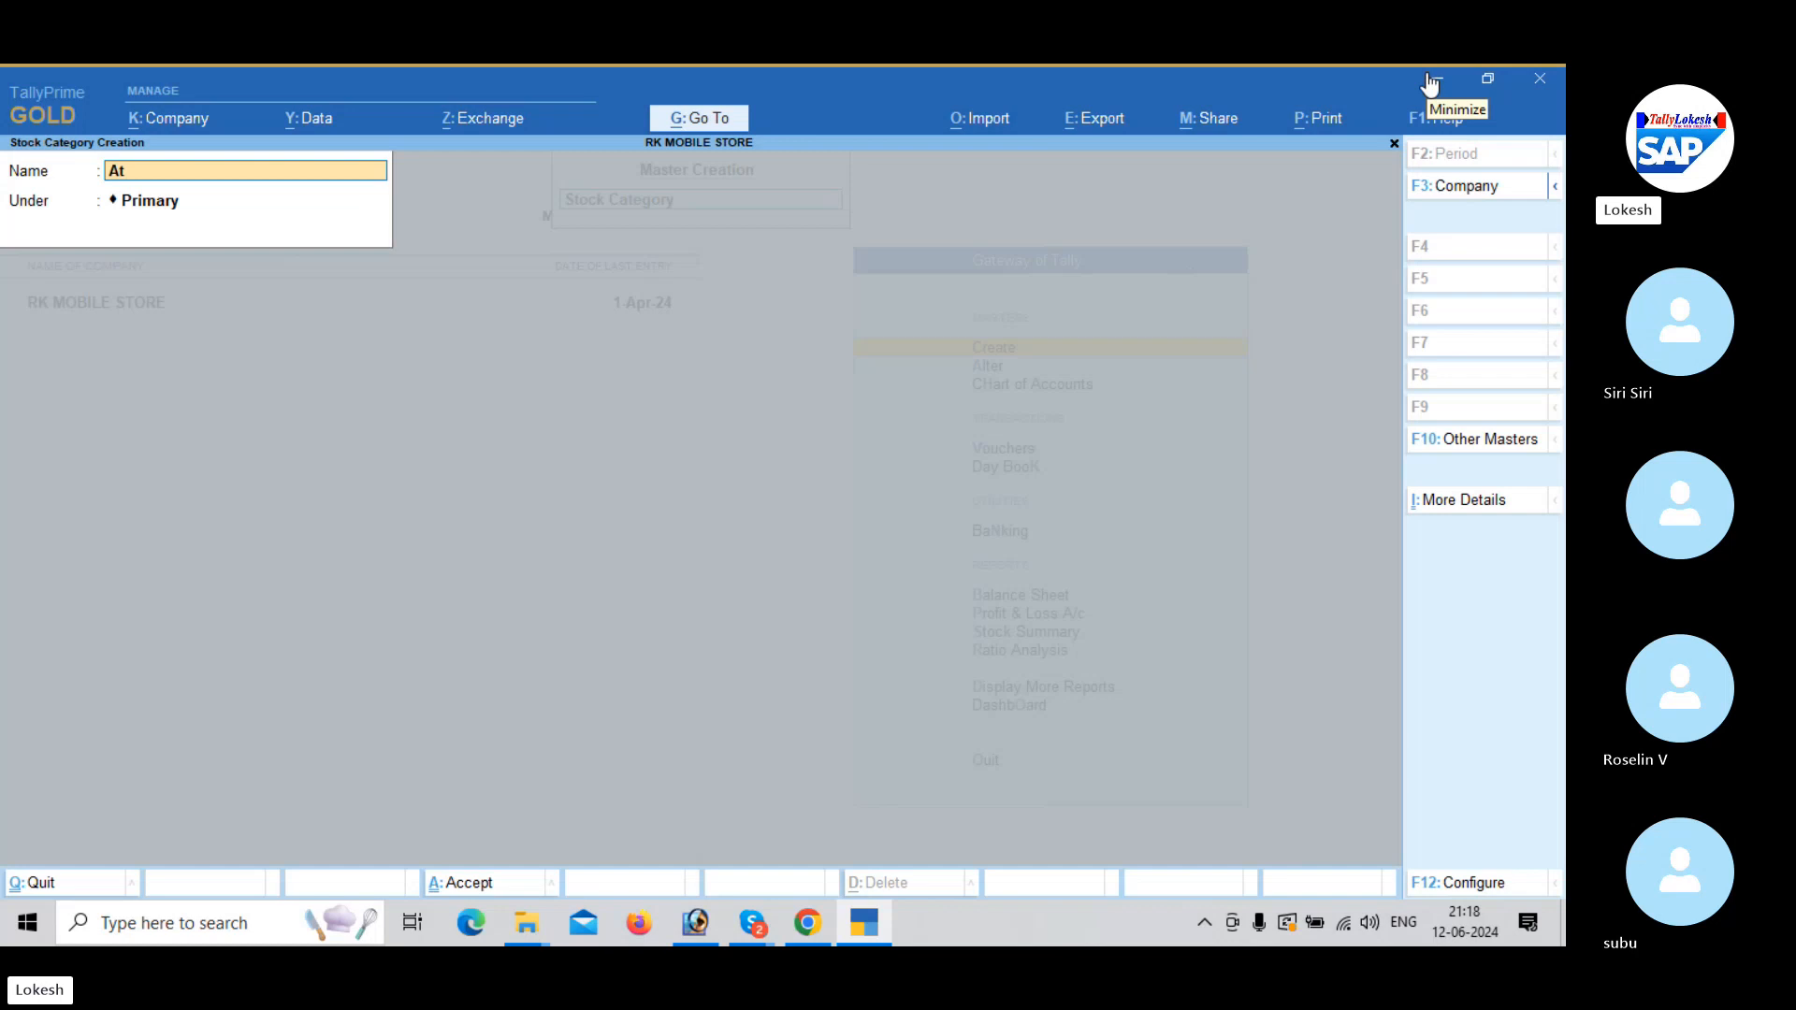
{"action": "type", "text": "t"}
{"action": "key", "text": "BackSpace"}
{"action": "type", "text": "nti"}
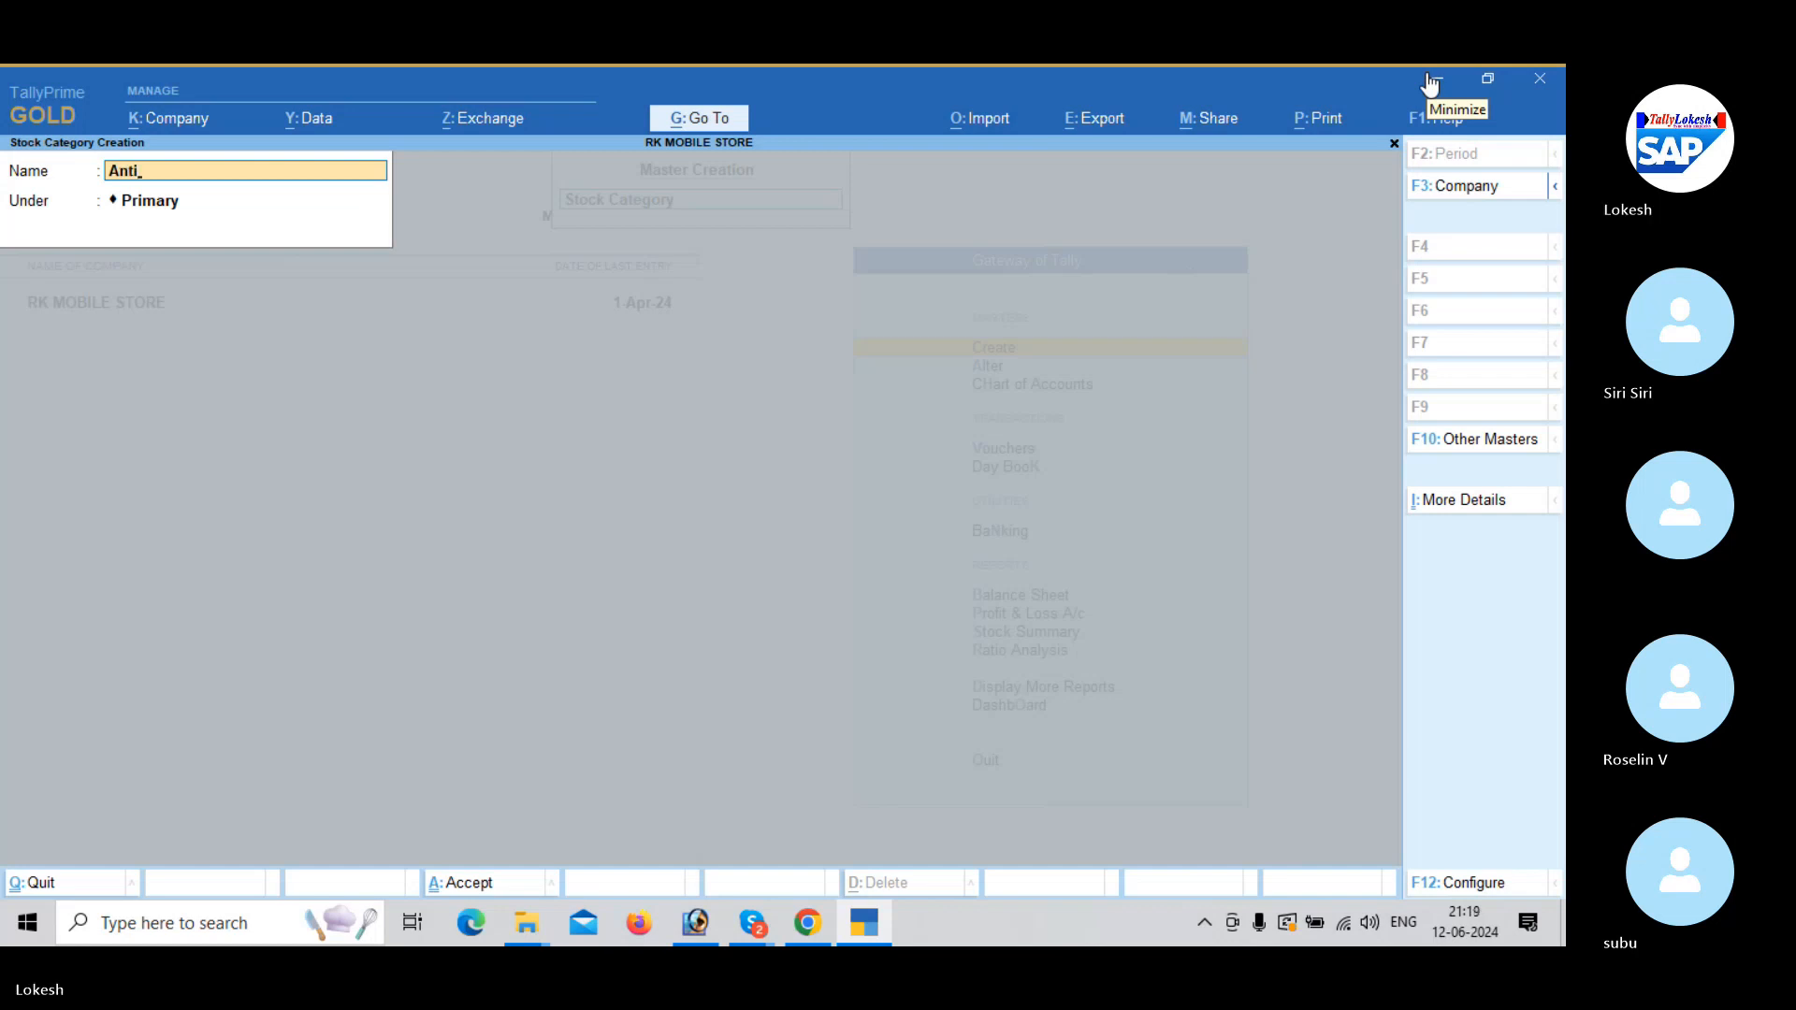
{"action": "type", "text": "biotics"}
{"action": "key", "text": "Return"}
{"action": "key", "text": "Return"}
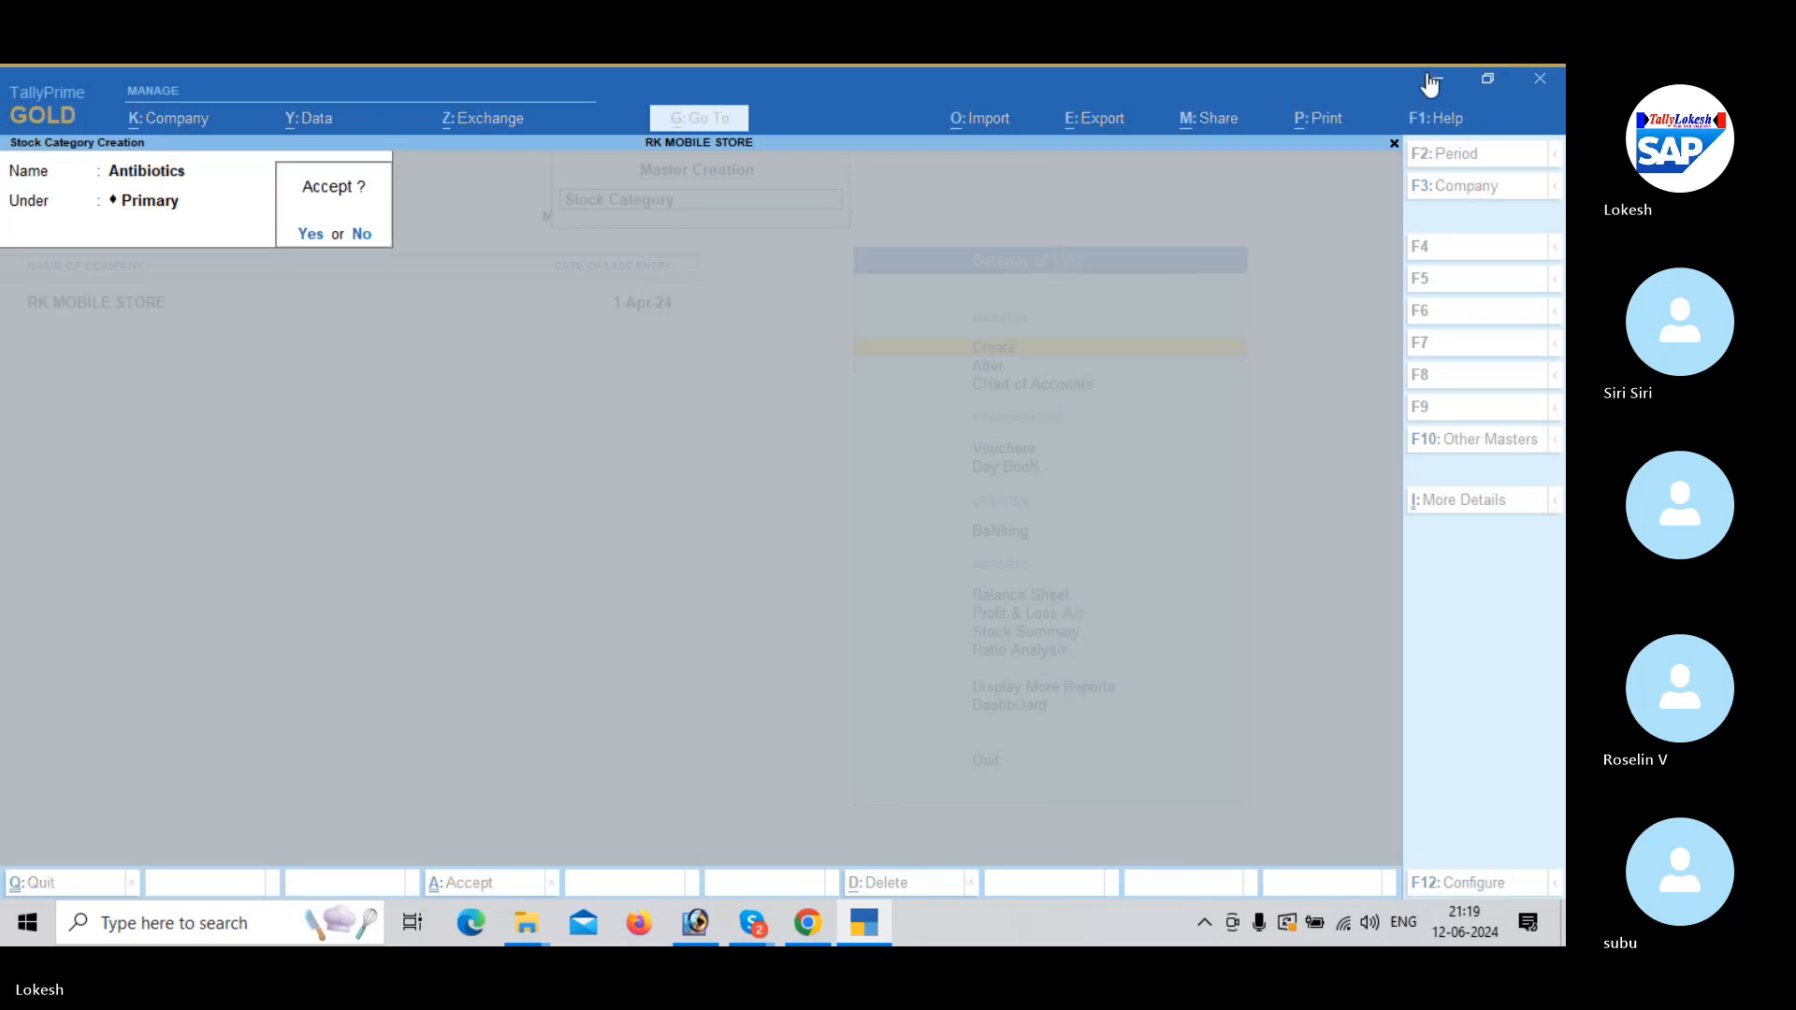
{"action": "key", "text": "Return"}
Create two stock categories under Primary, named Syrups and Soaps.
{"action": "type", "text": "Syrups"}
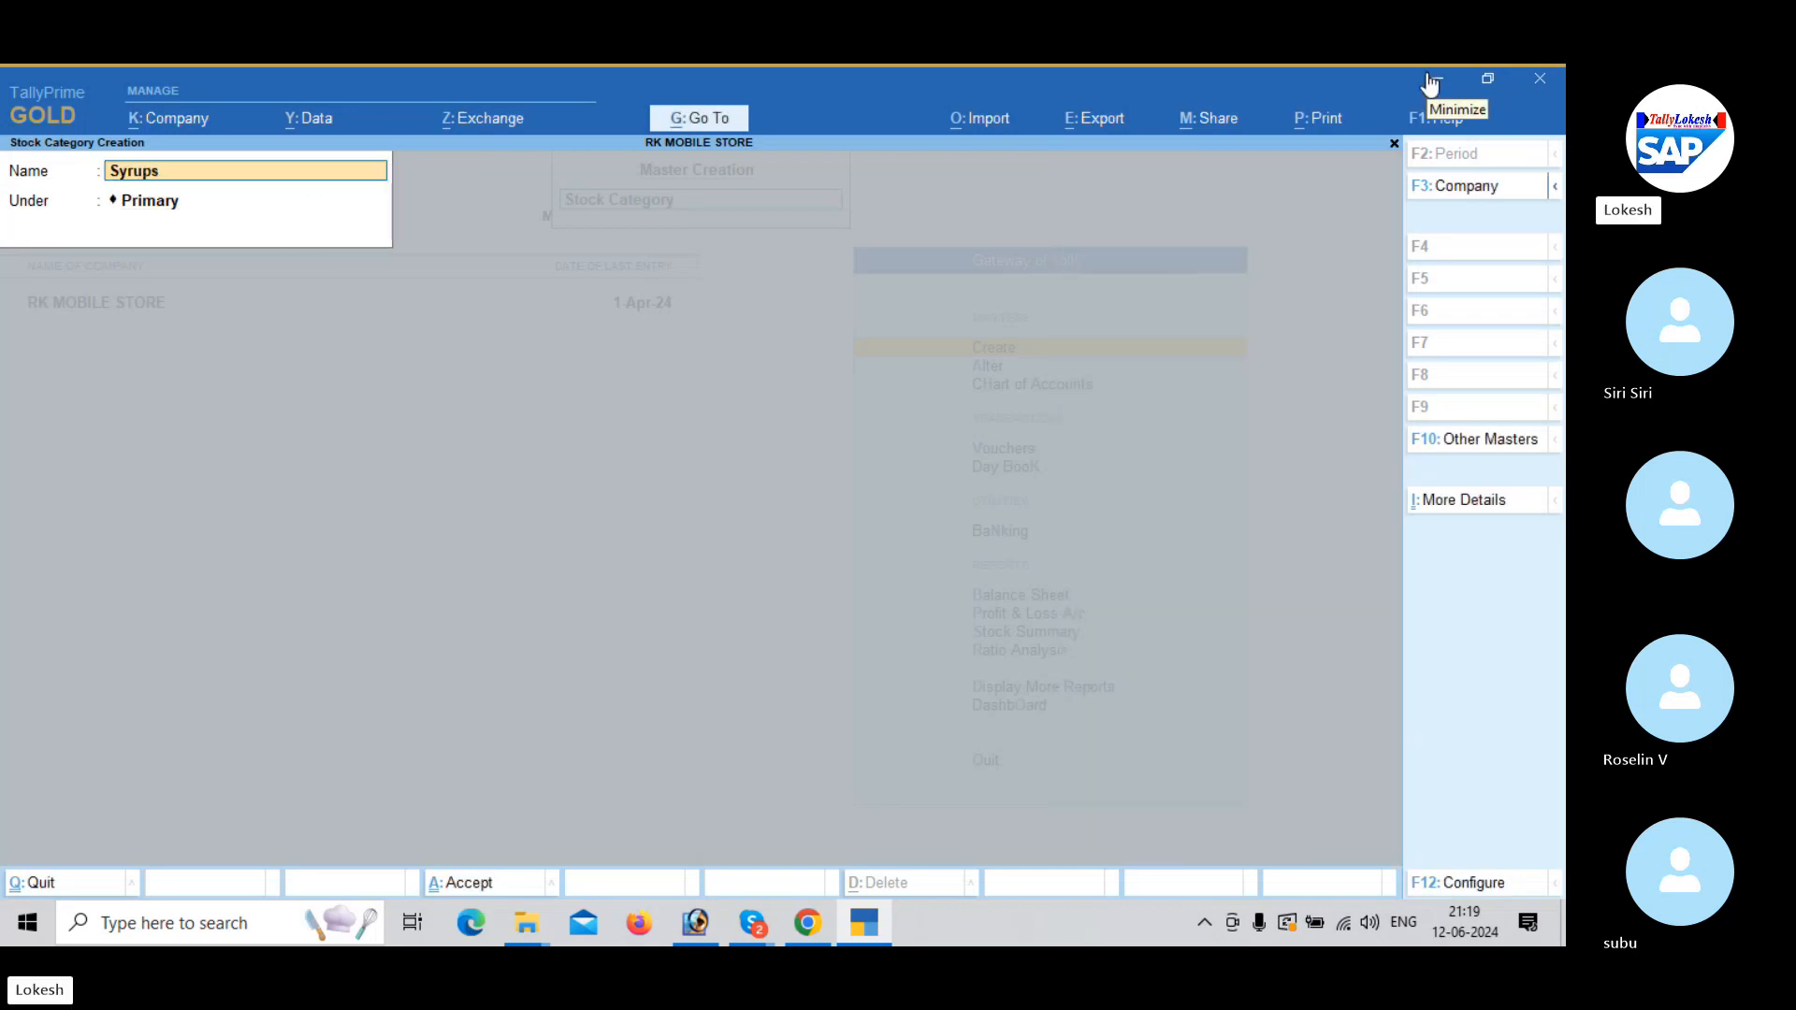
{"action": "key", "text": "Return"}
{"action": "key", "text": "Return"}
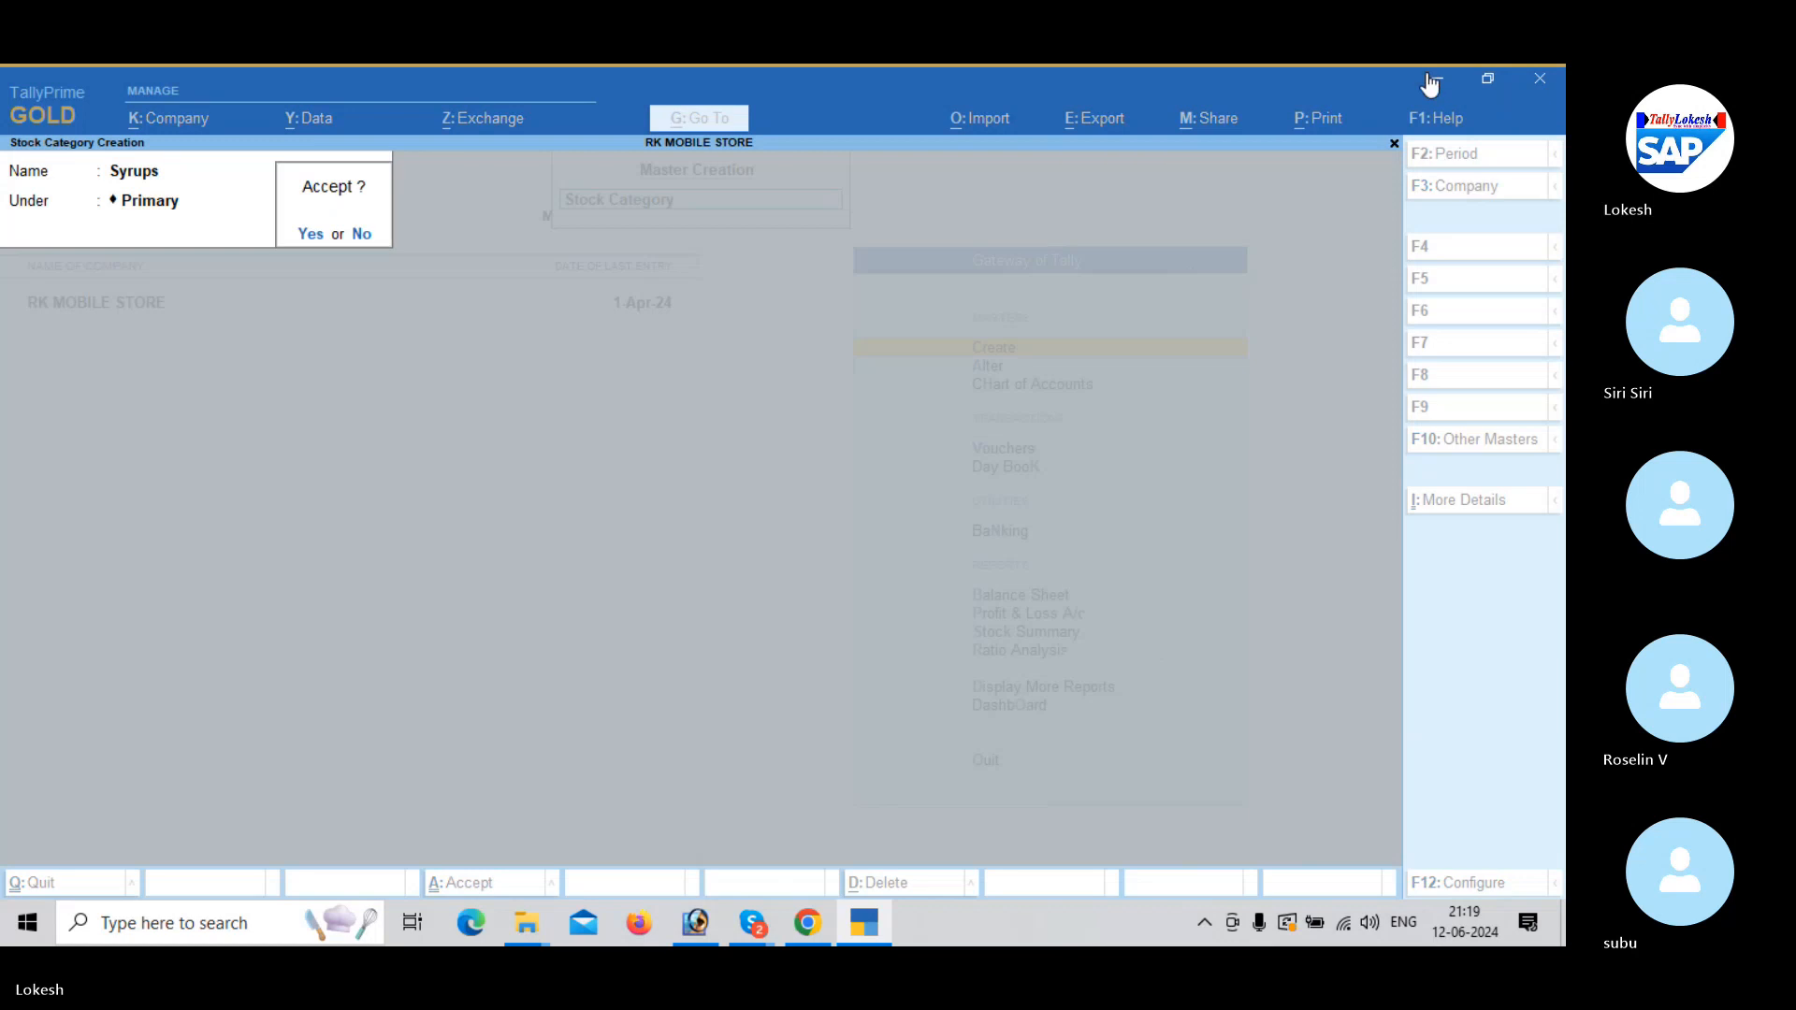
{"action": "key", "text": "Return"}
{"action": "type", "text": "Soaps"}
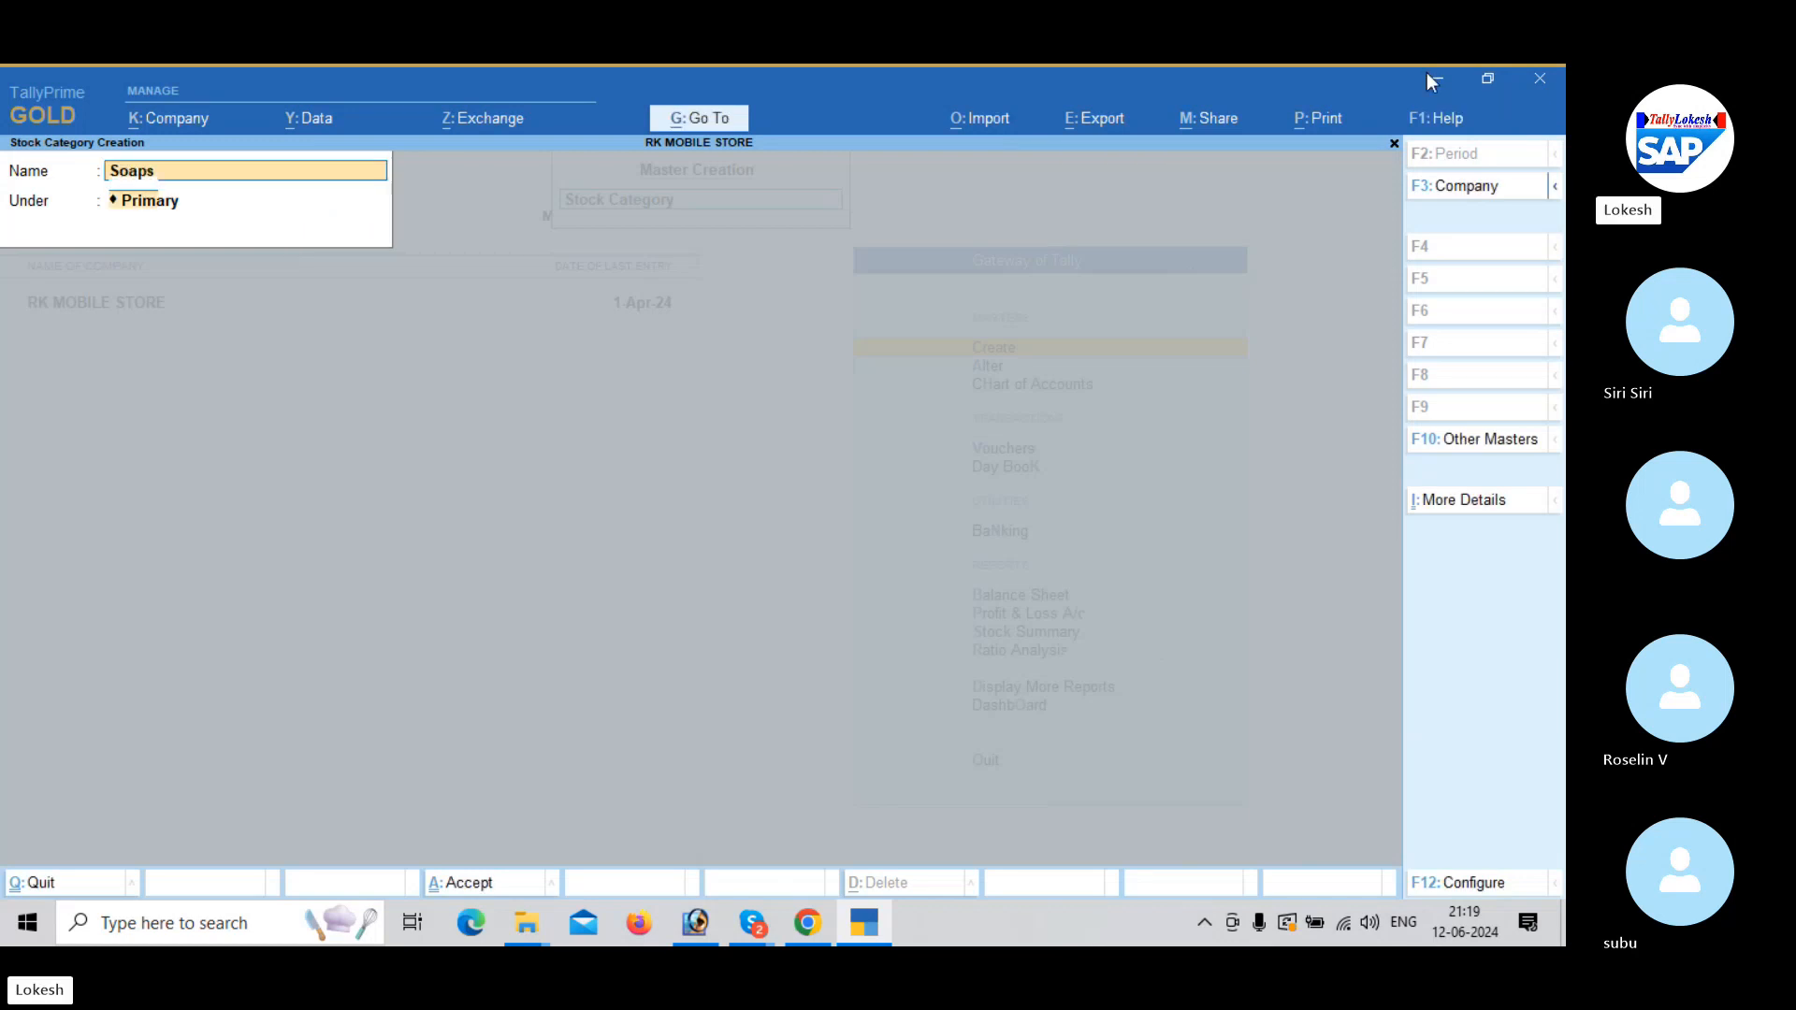
{"action": "key", "text": "Return"}
{"action": "key", "text": "Return"}
{"action": "key", "text": "Return"}
Create a stock category named Toothpastes under Primary.
{"action": "type", "text": "Toothp"}
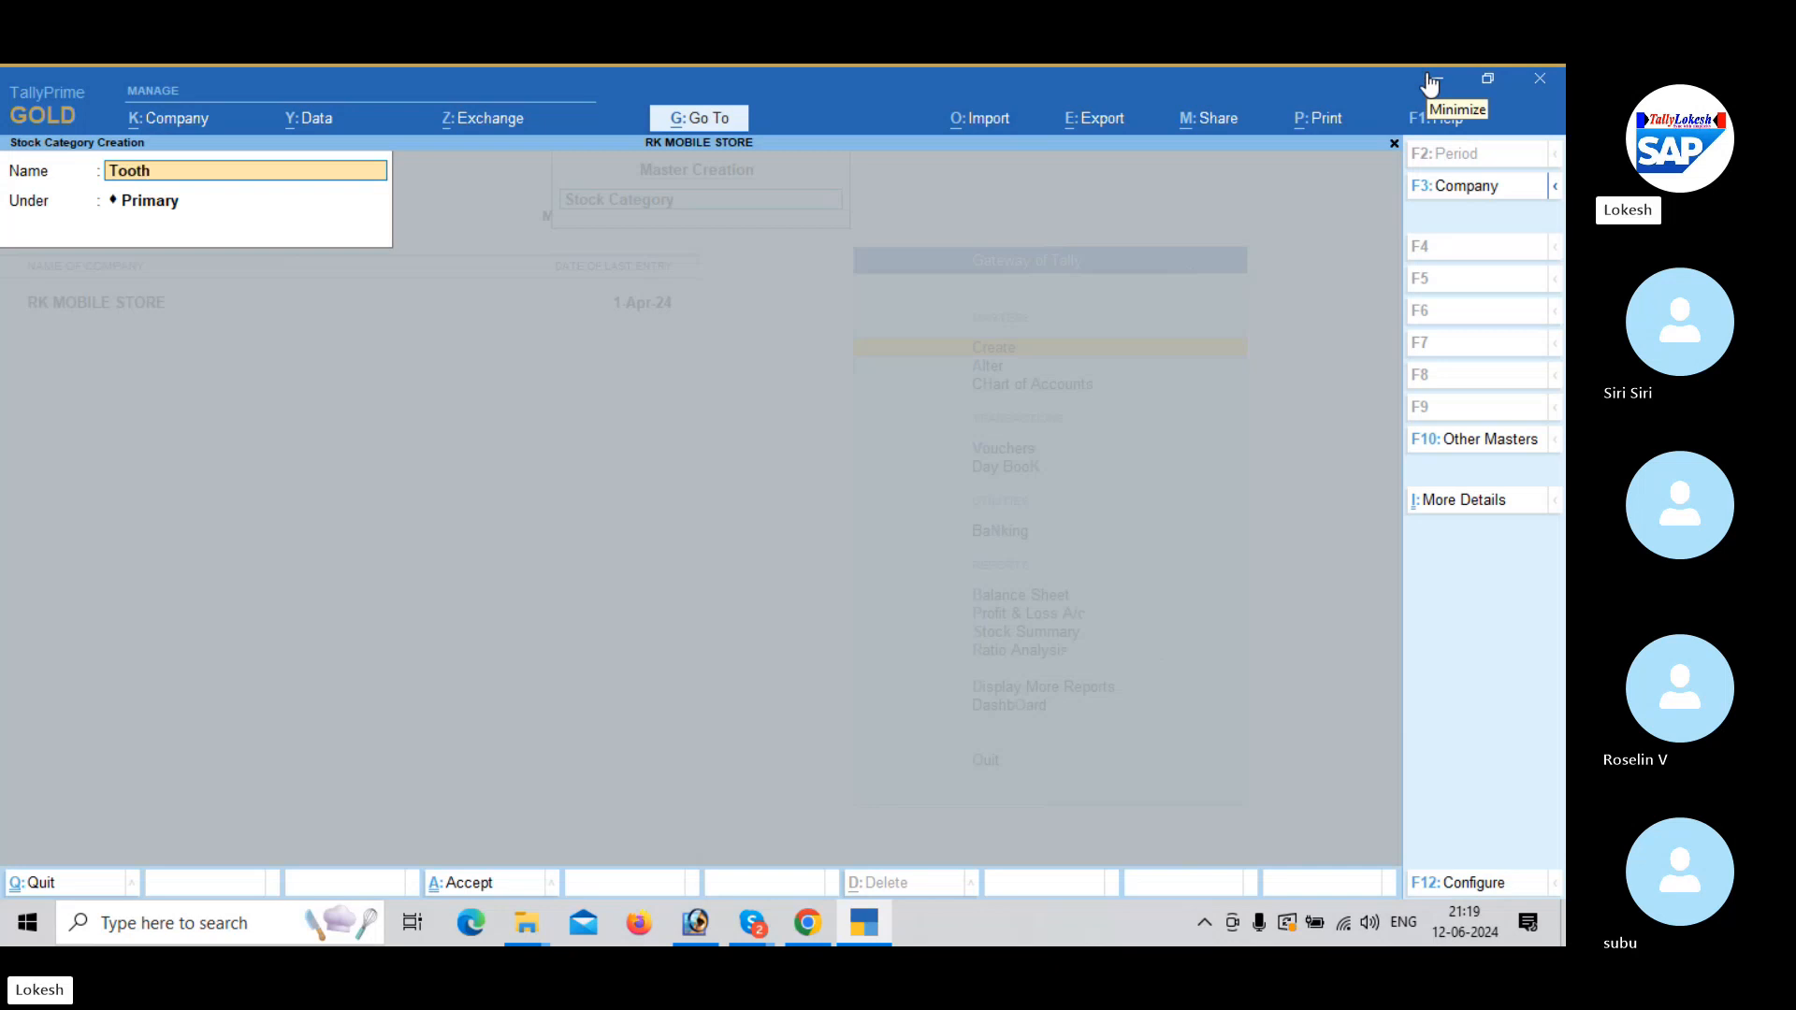
{"action": "type", "text": "astes"}
{"action": "key", "text": "Return"}
{"action": "key", "text": "Return"}
{"action": "key", "text": "Return"}
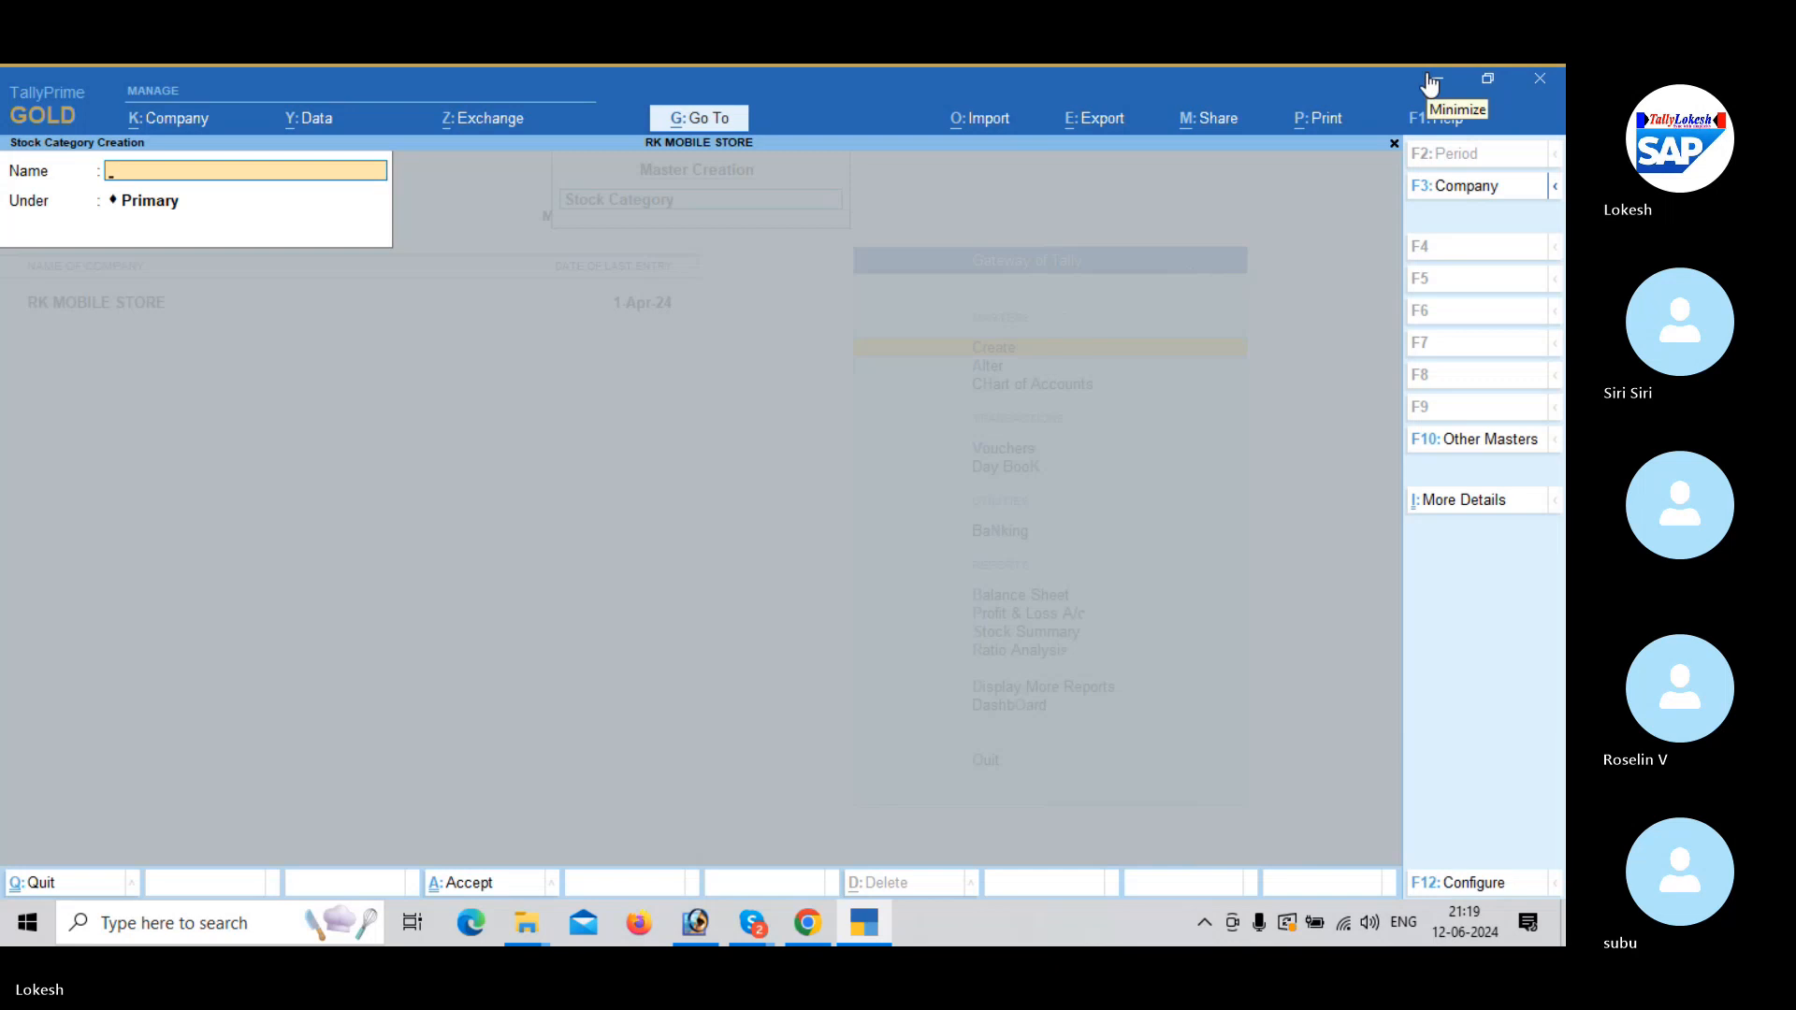
Create a stock category named Shampoos under Primary and leave stock category creation.
{"action": "type", "text": "Shampo"}
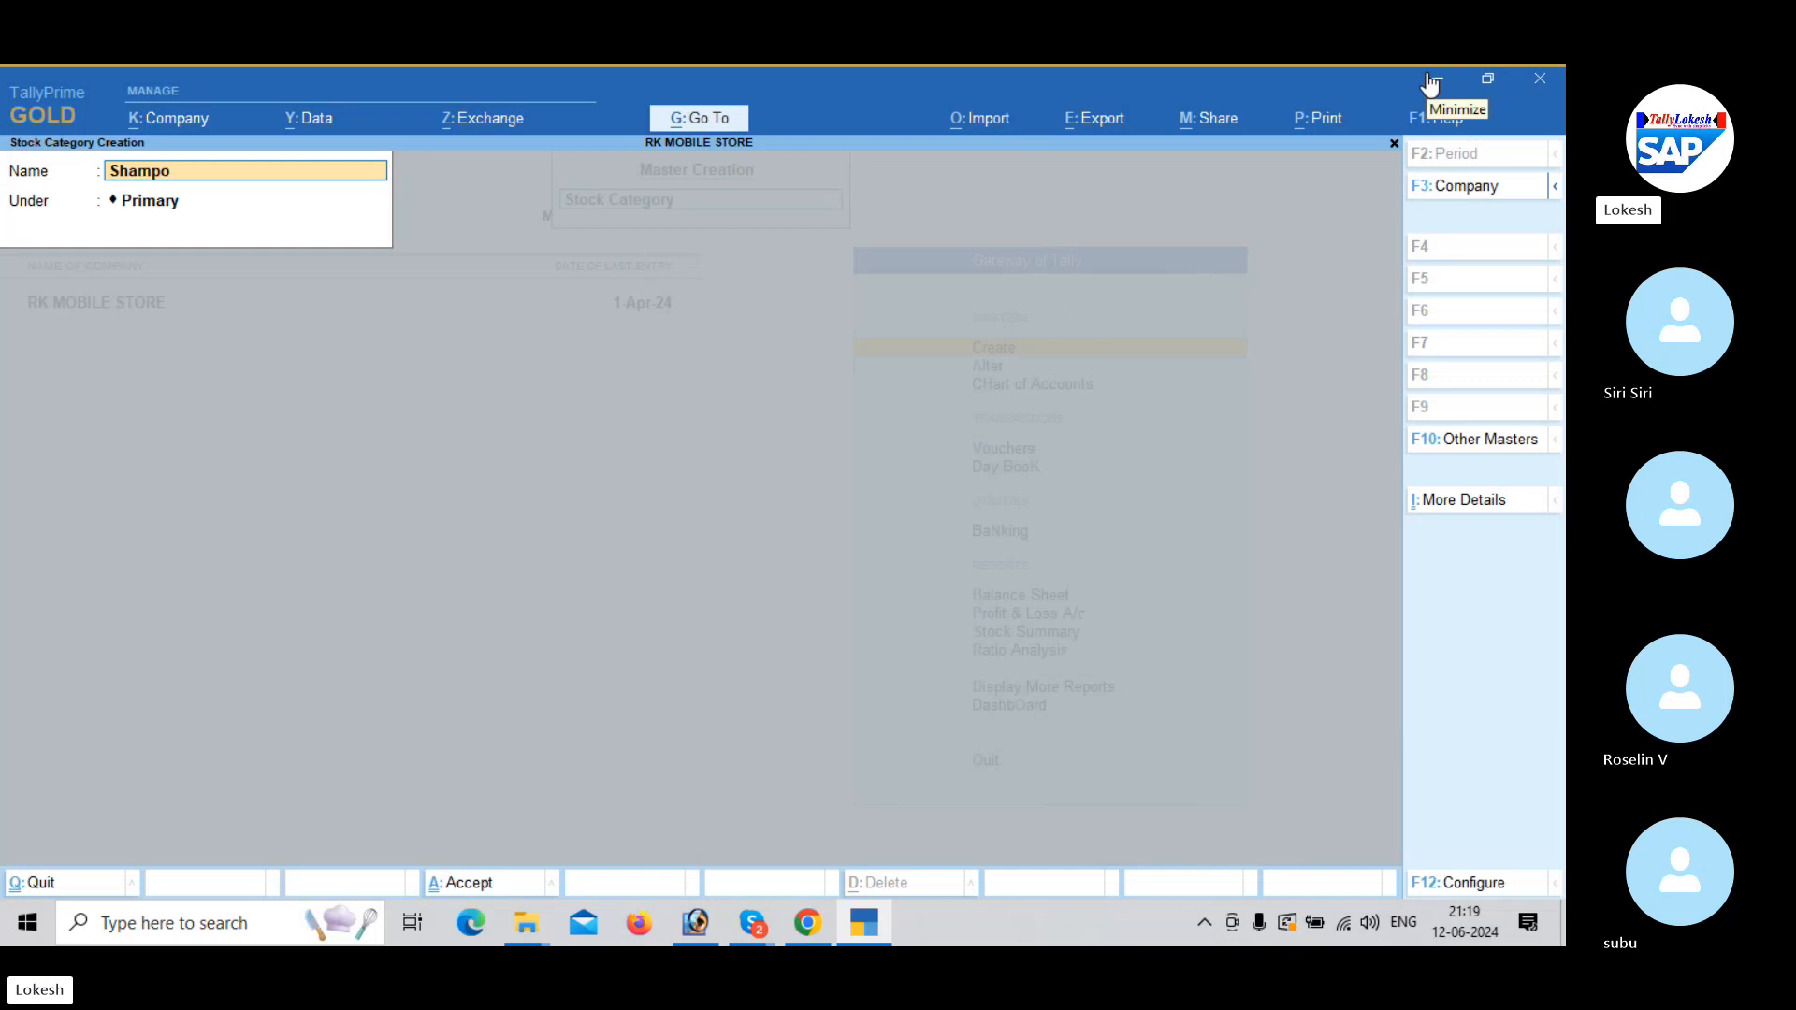
{"action": "type", "text": "os"}
{"action": "key", "text": "Return"}
{"action": "key", "text": "Return"}
{"action": "key", "text": "Return"}
{"action": "key", "text": "Escape"}
{"action": "key", "text": "y"}
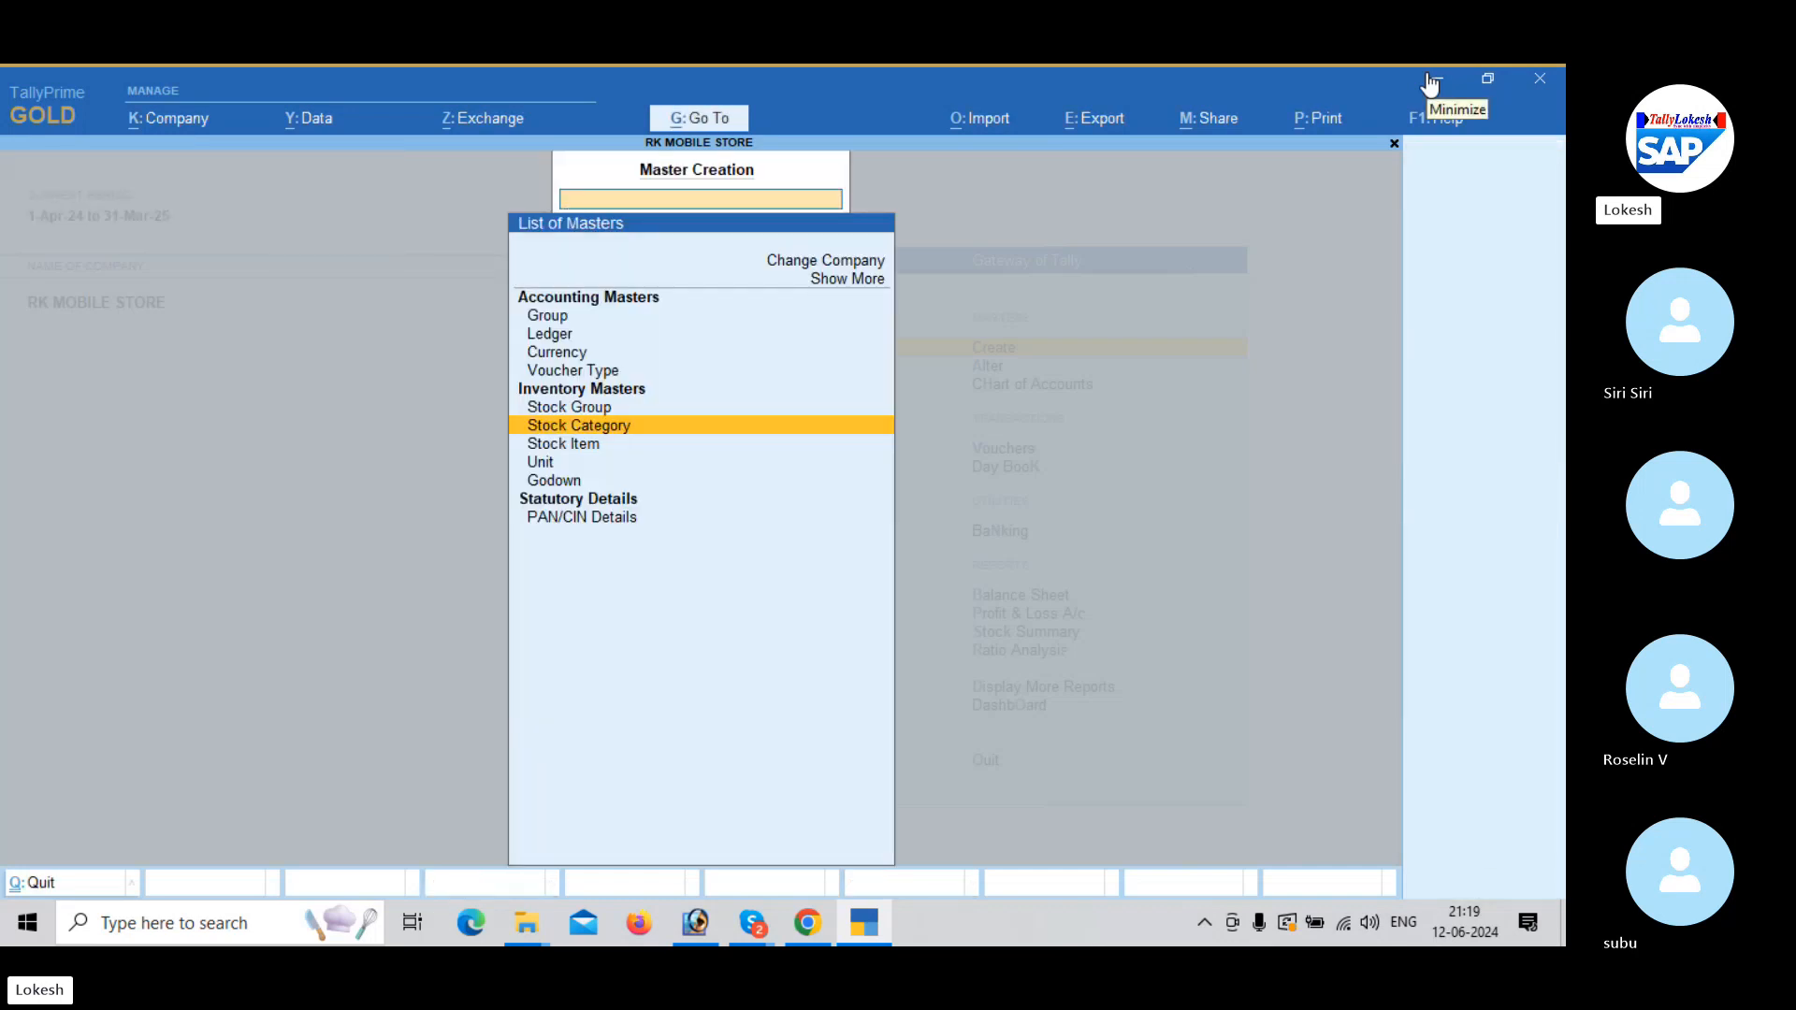
Start a new stock item named Nimsulide under the Medicines stock group.
{"action": "key", "text": "Down"}
{"action": "key", "text": "Down"}
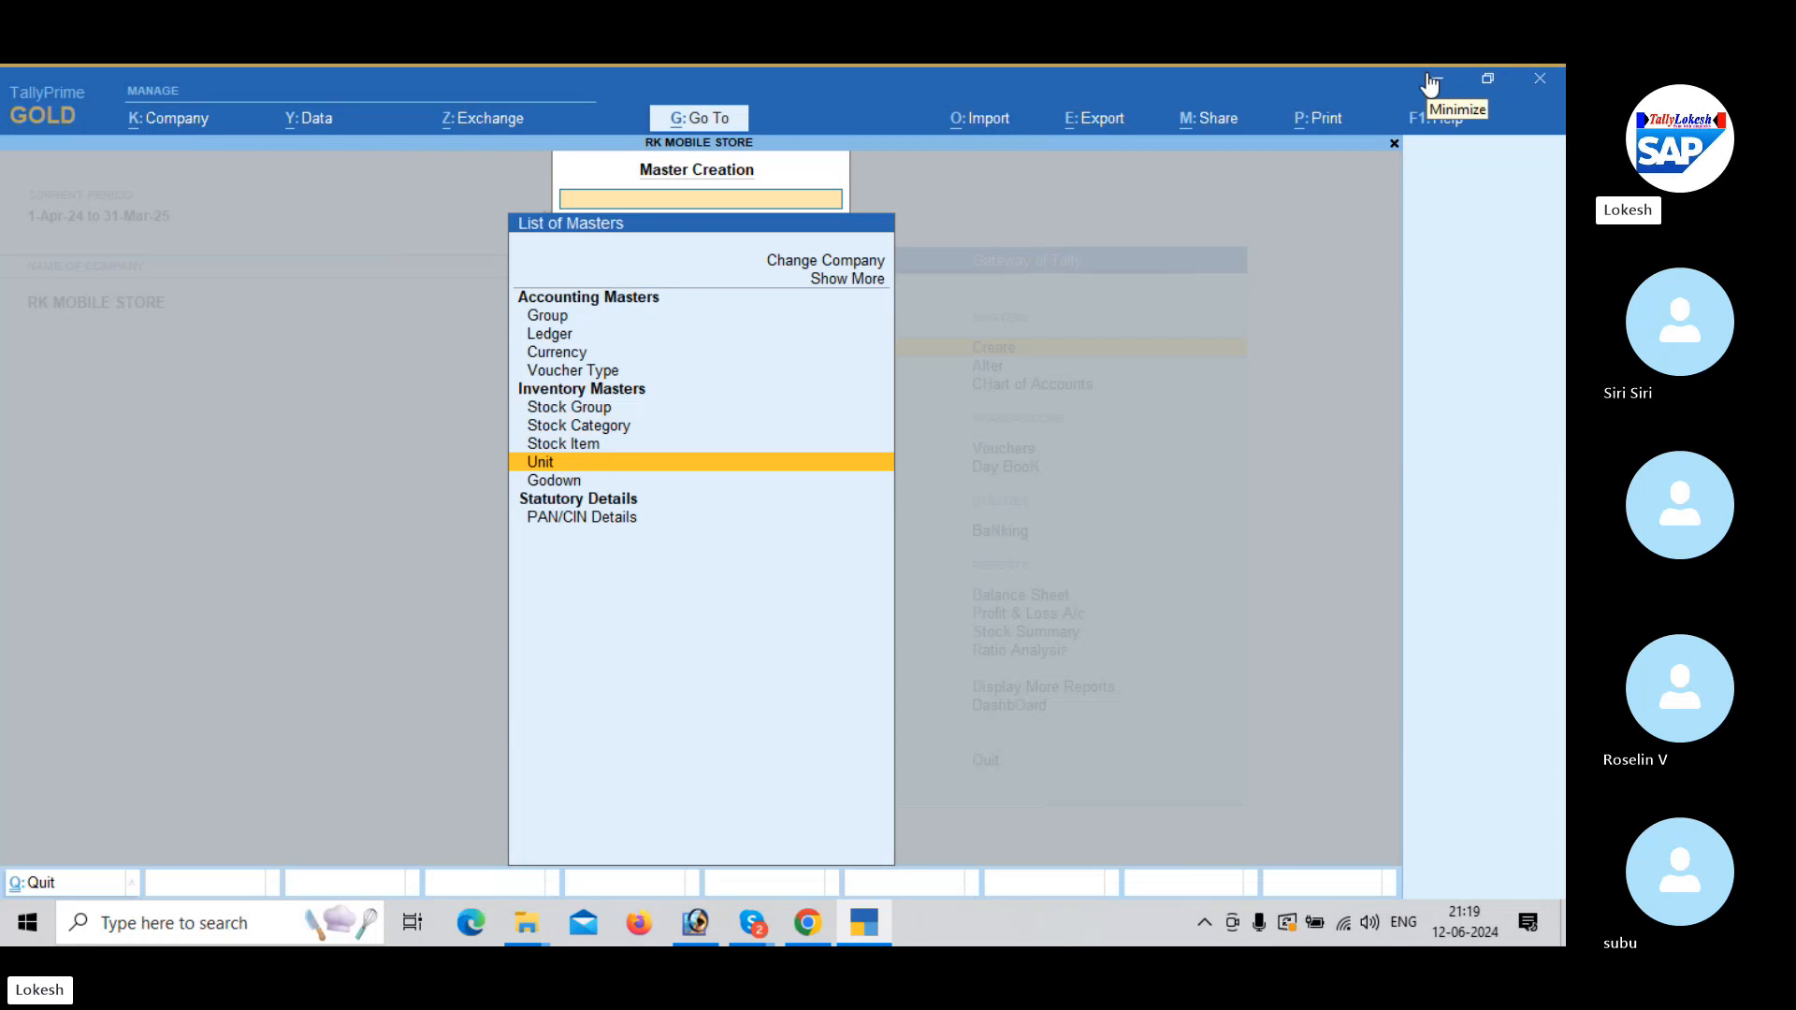
{"action": "key", "text": "Up"}
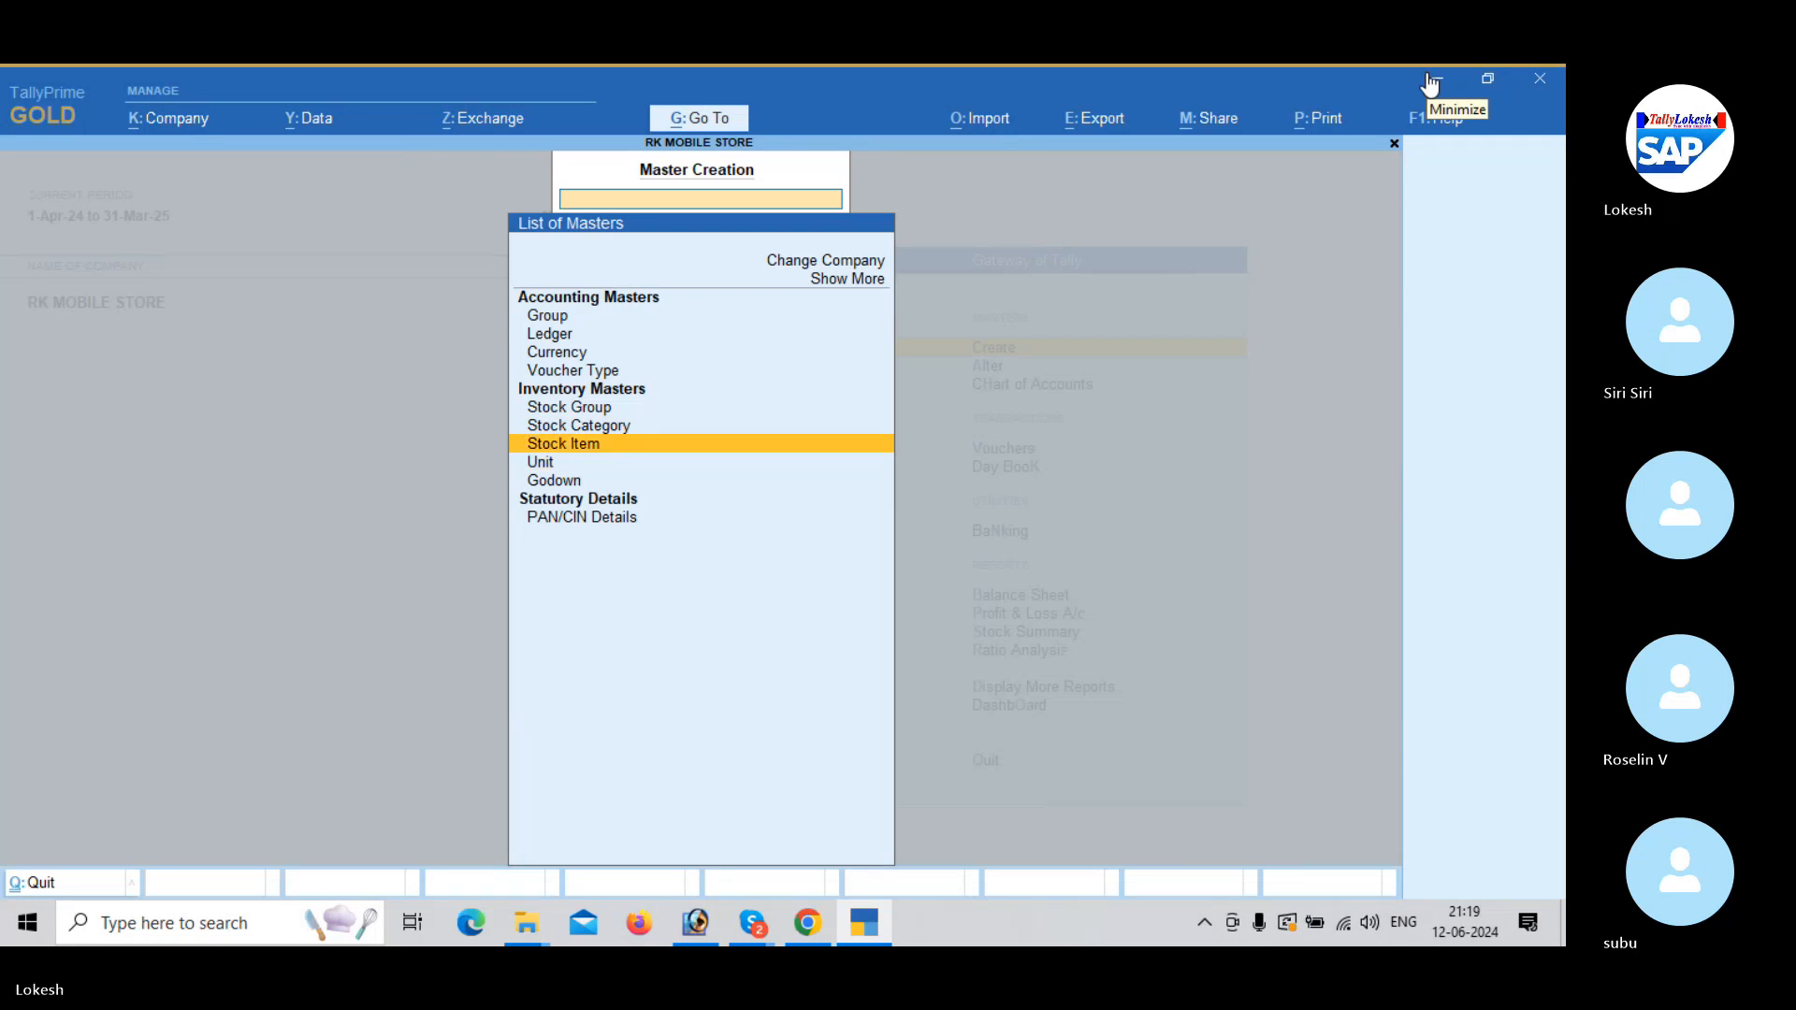
{"action": "key", "text": "Return"}
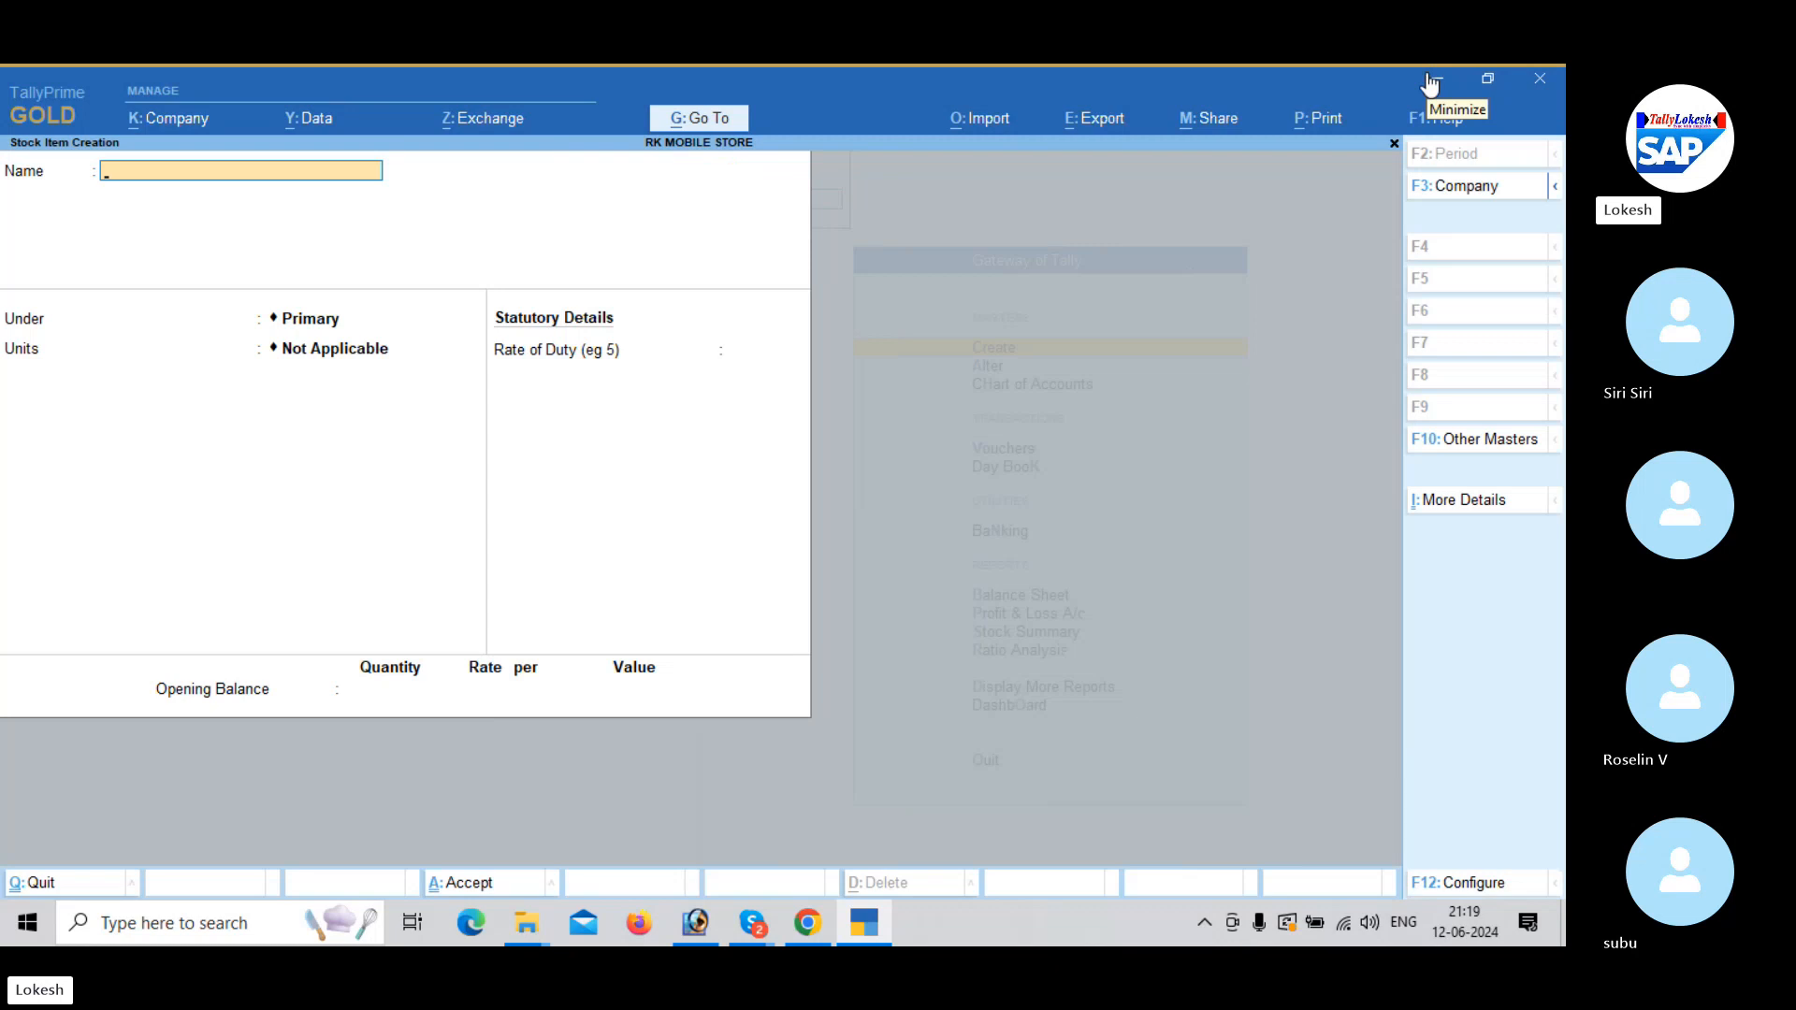
{"action": "type", "text": "Nimsulide"}
{"action": "key", "text": "Return"}
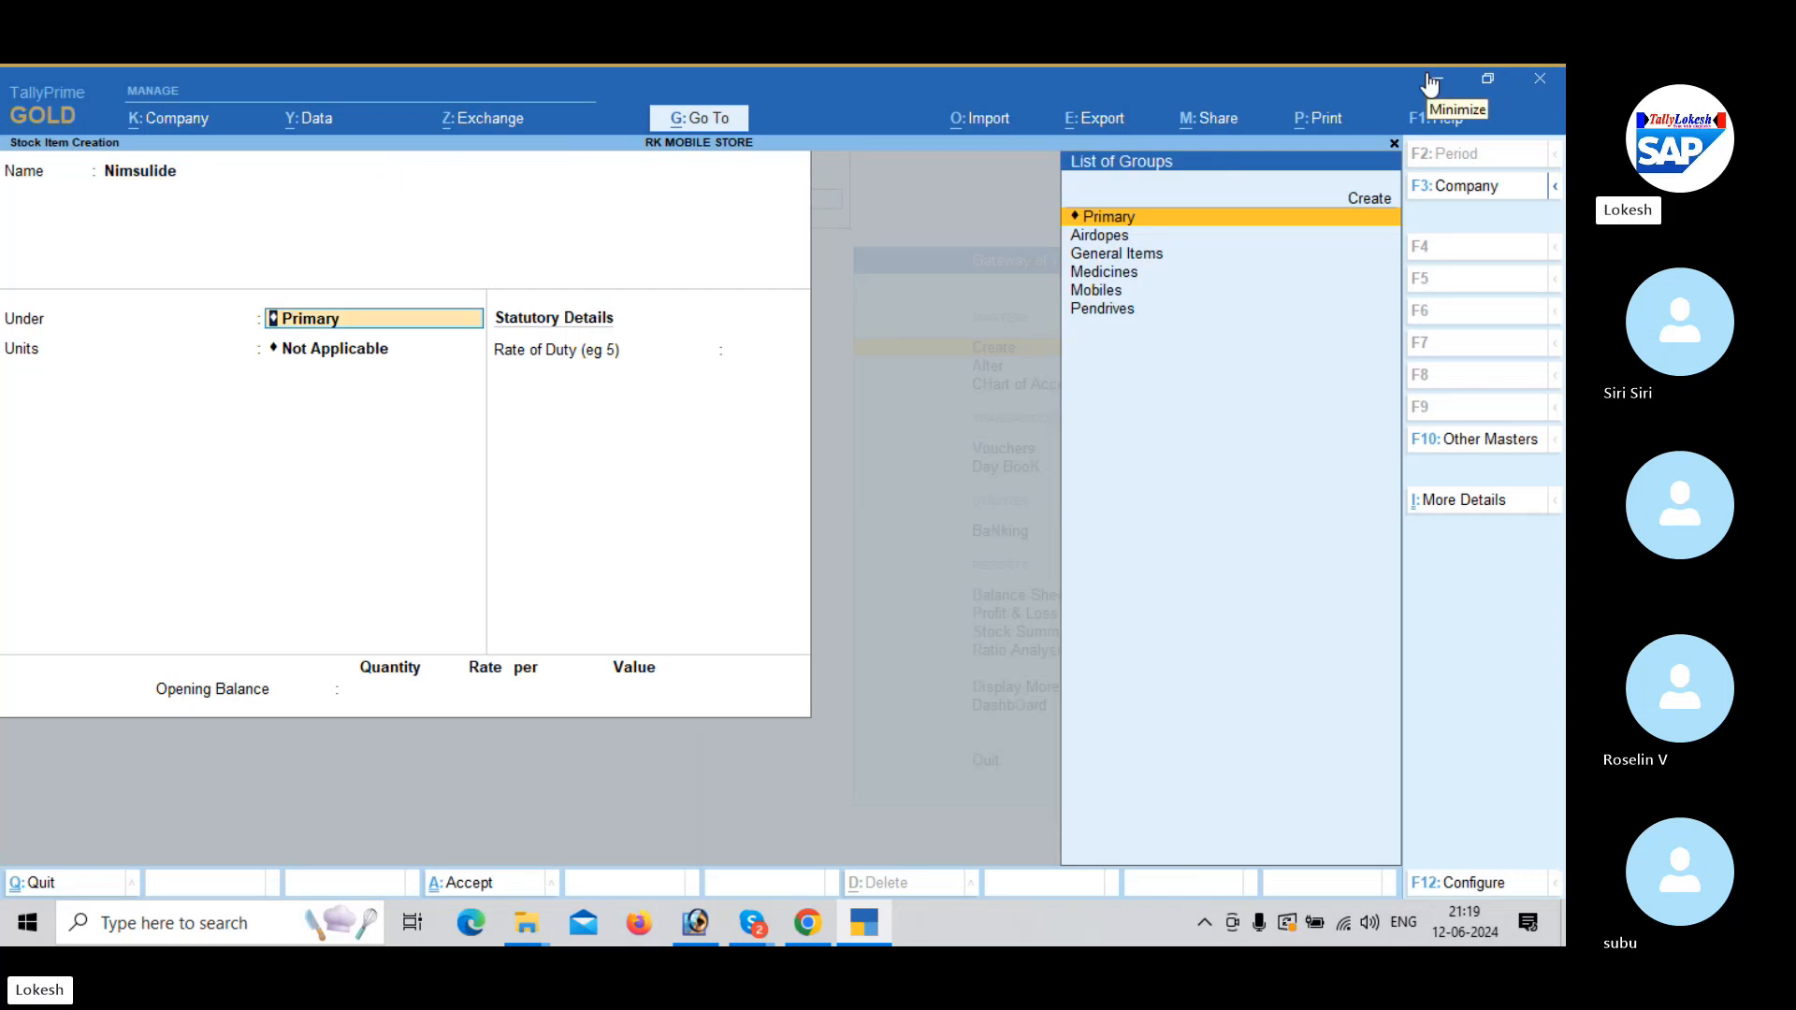
{"action": "key", "text": "Down"}
{"action": "key", "text": "Down"}
{"action": "key", "text": "Down"}
{"action": "key", "text": "Return"}
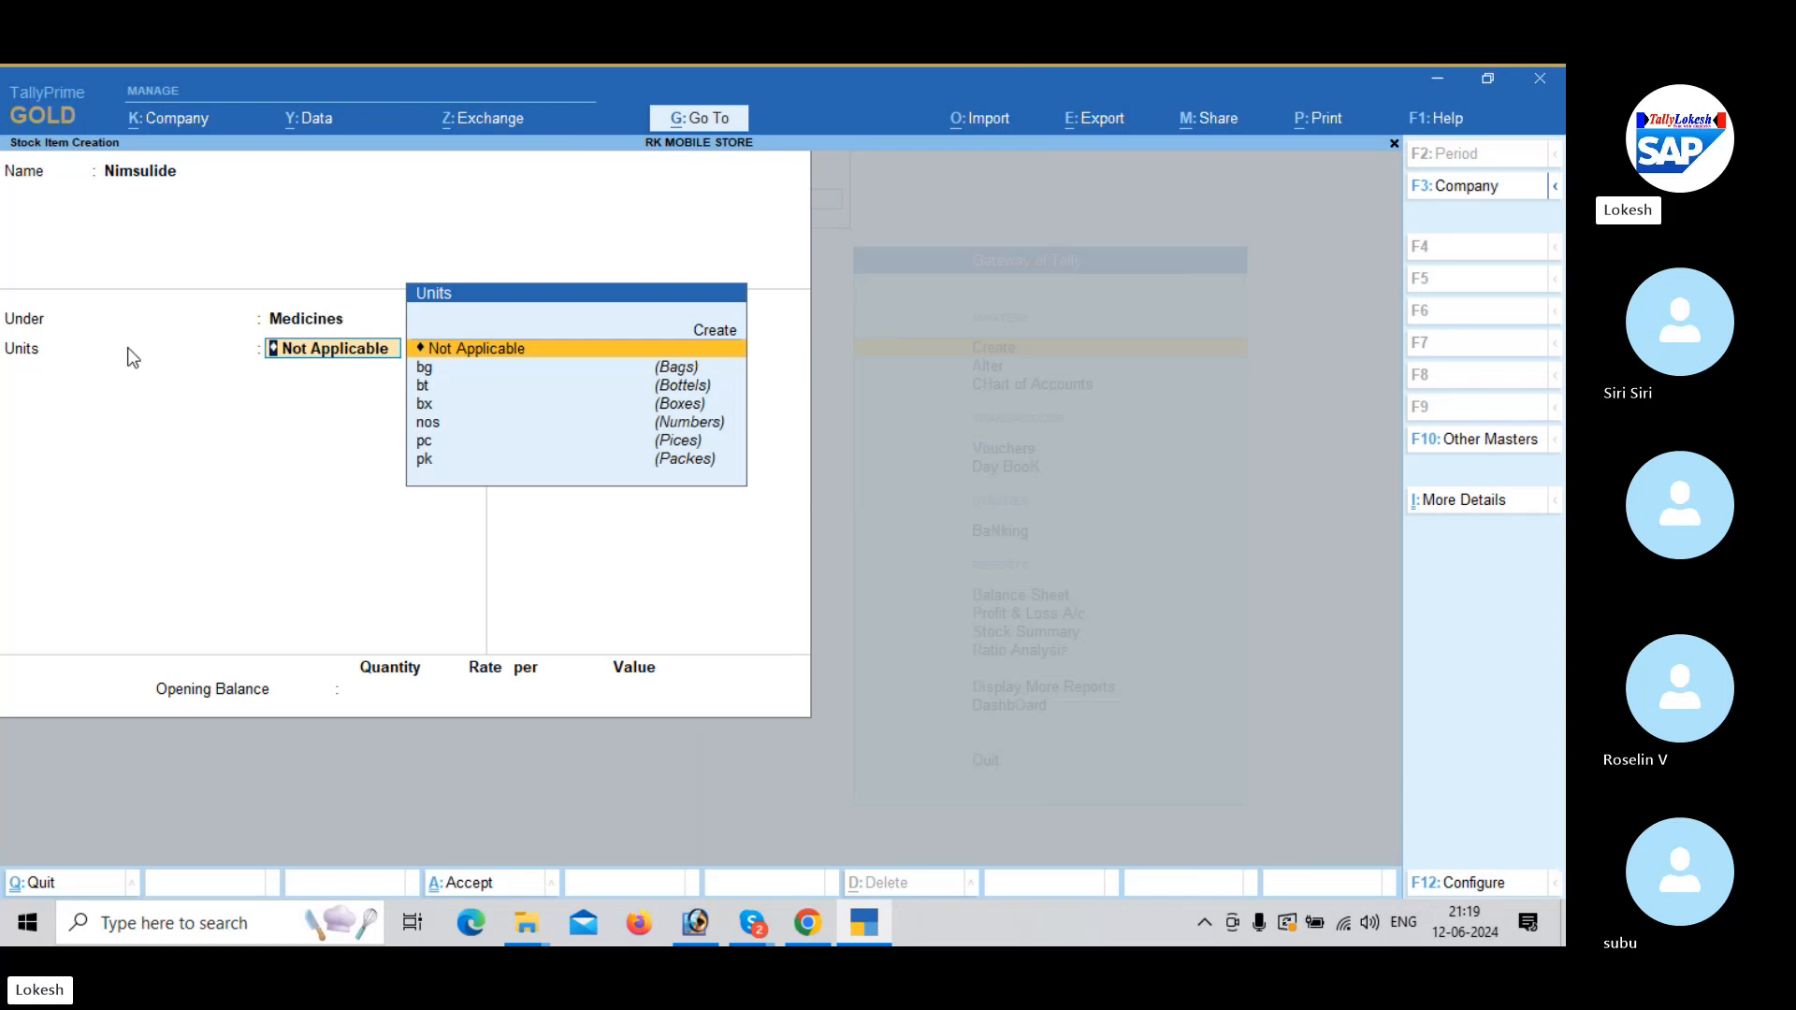
Configure stock item creation to use stock categories by setting Use Stock Category for Stock Items to Yes.
{"action": "left_click", "coordinate": [1474, 886]}
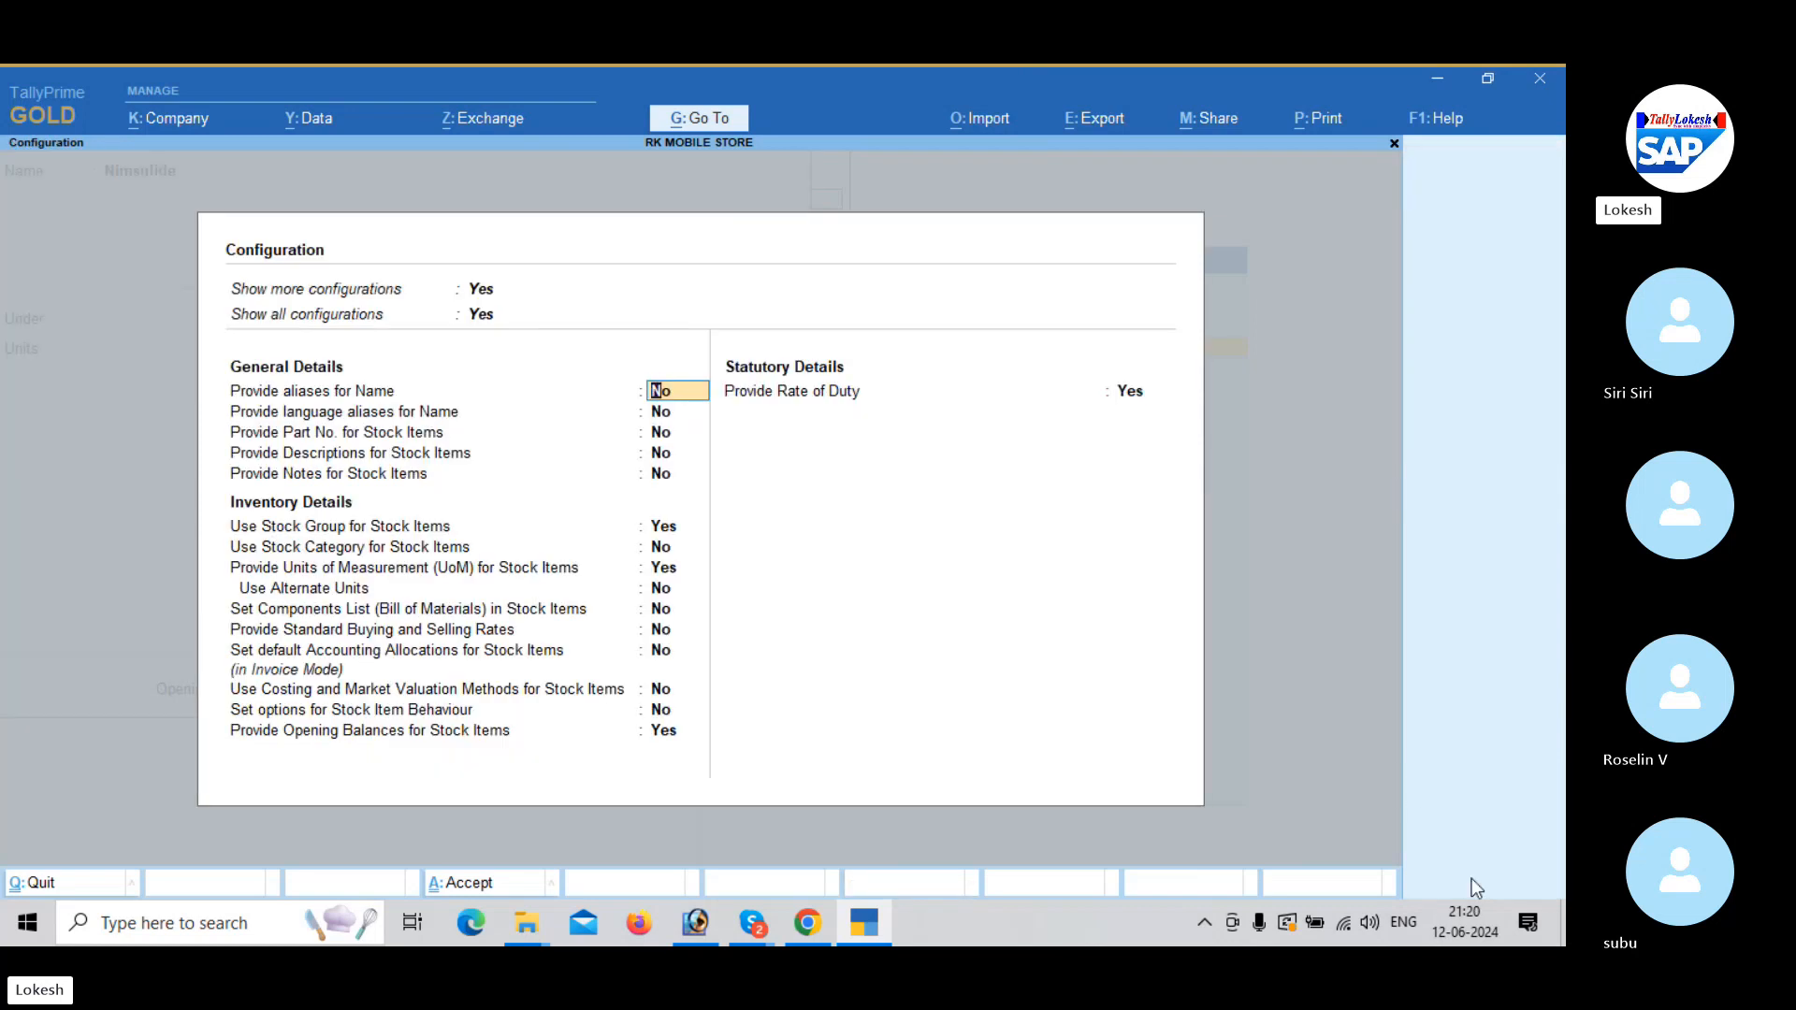
{"action": "key", "text": "Down"}
{"action": "key", "text": "Down"}
{"action": "key", "text": "Down"}
{"action": "key", "text": "Down"}
{"action": "key", "text": "Down"}
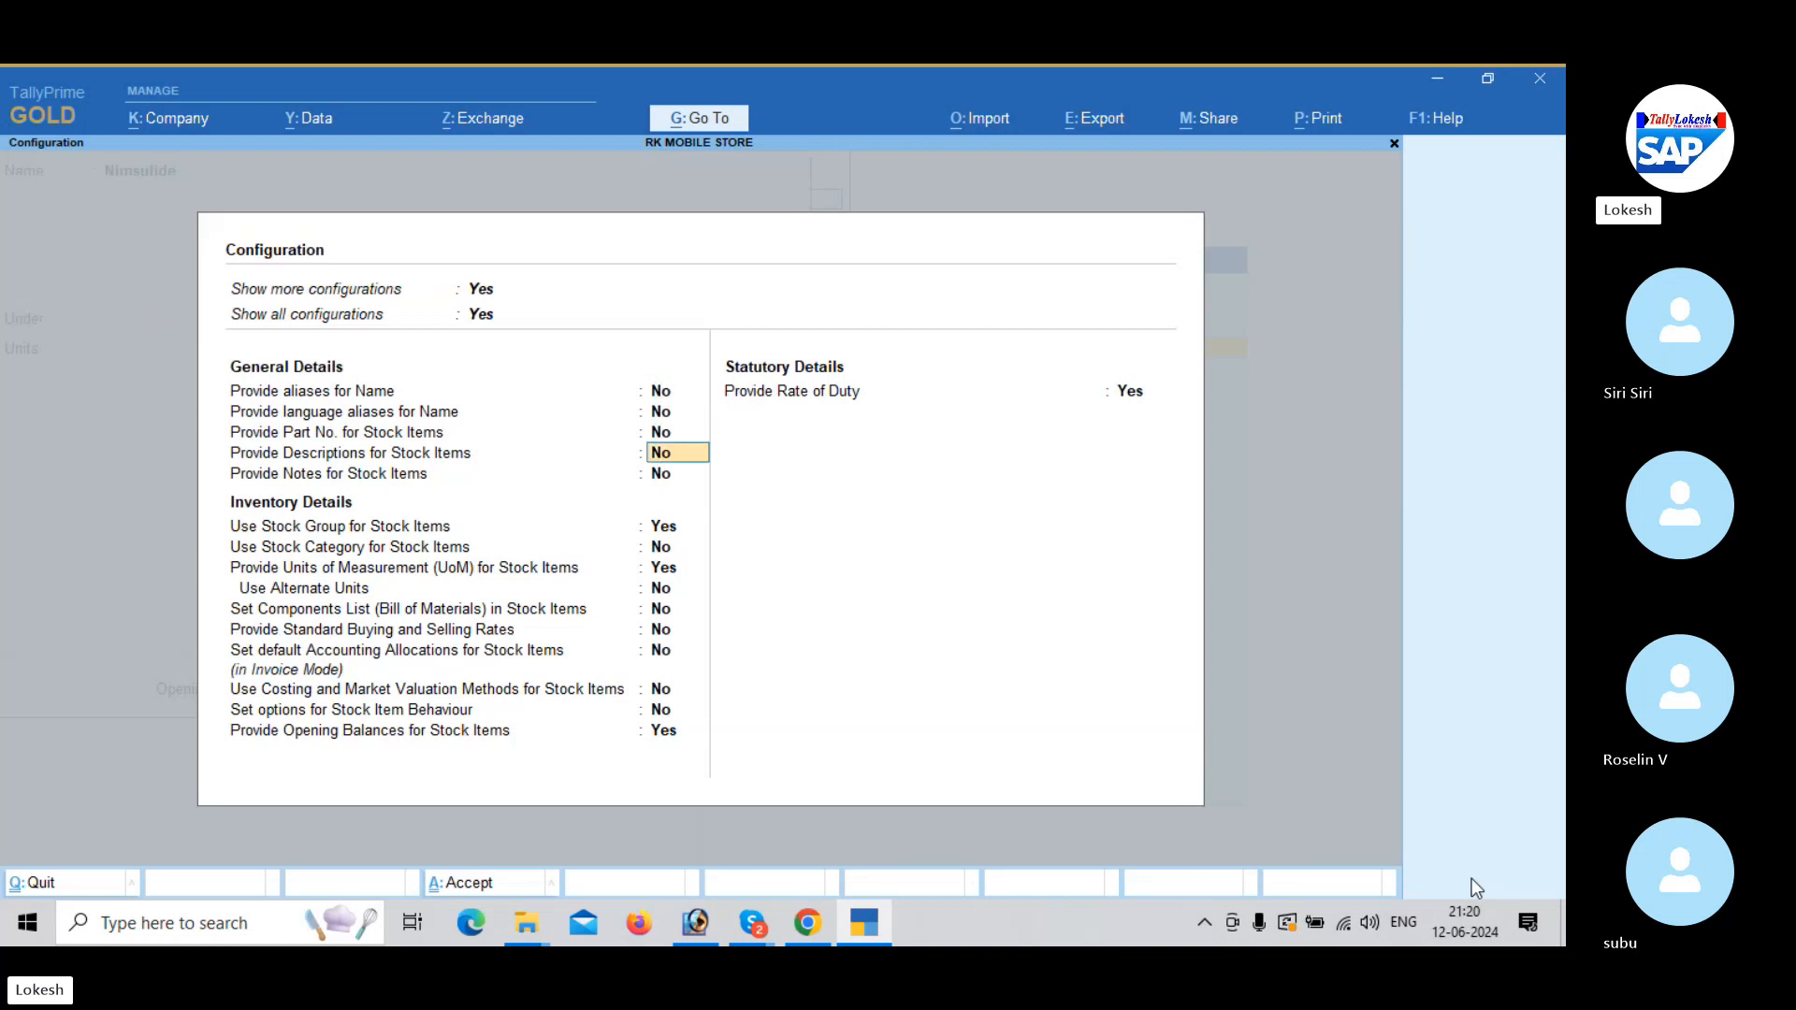
{"action": "key", "text": "Down"}
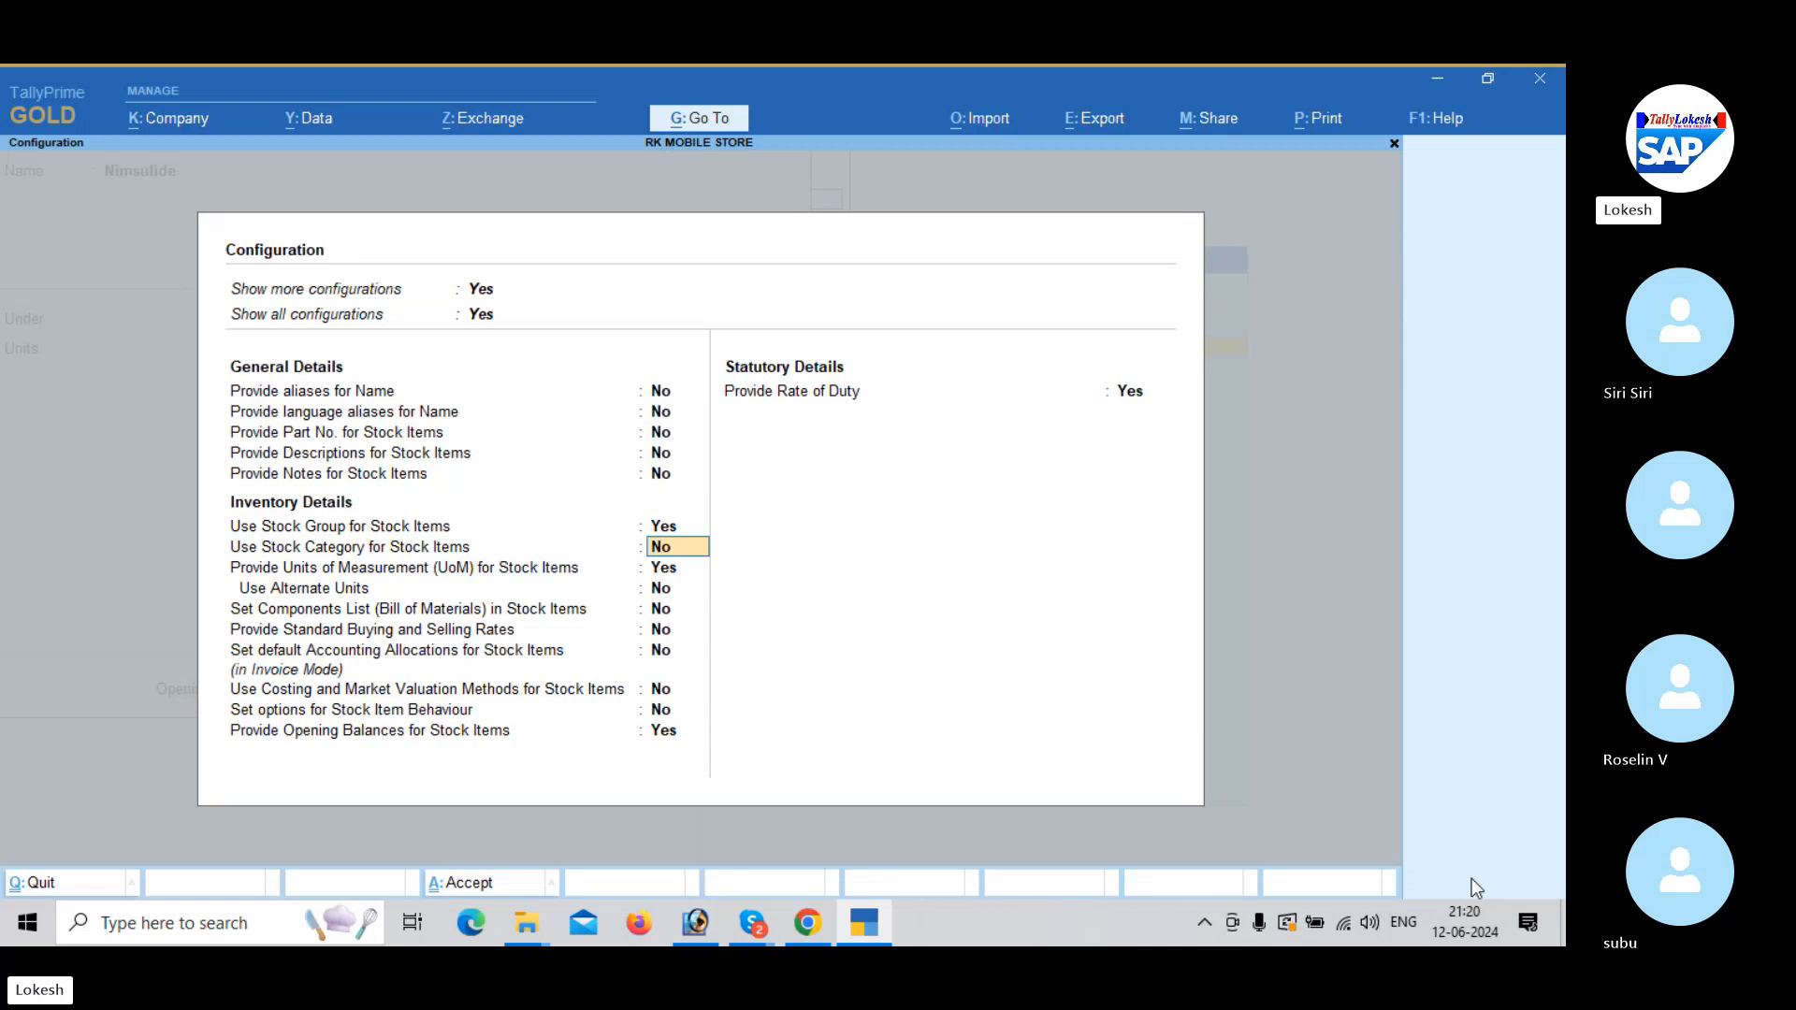
{"action": "type", "text": "y"}
{"action": "key", "text": "Return"}
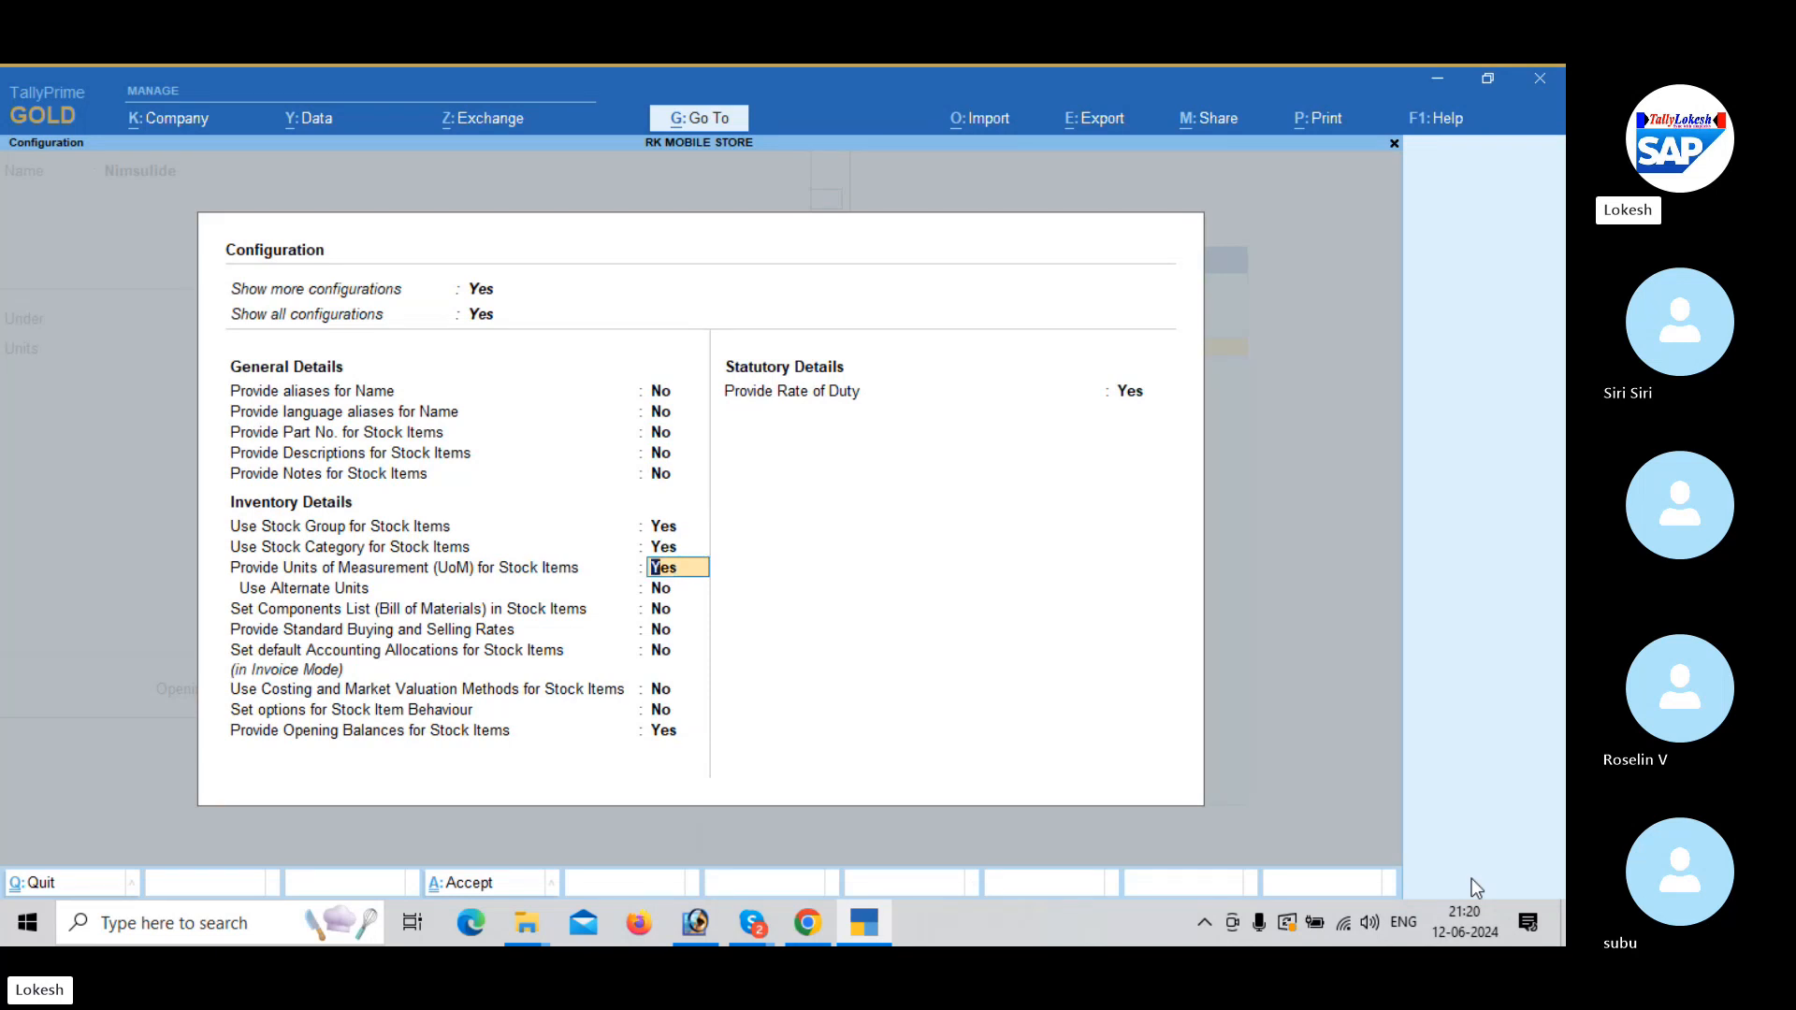
{"action": "key", "text": "Down"}
{"action": "key", "text": "Down"}
{"action": "key", "text": "Down"}
{"action": "key", "text": "Down"}
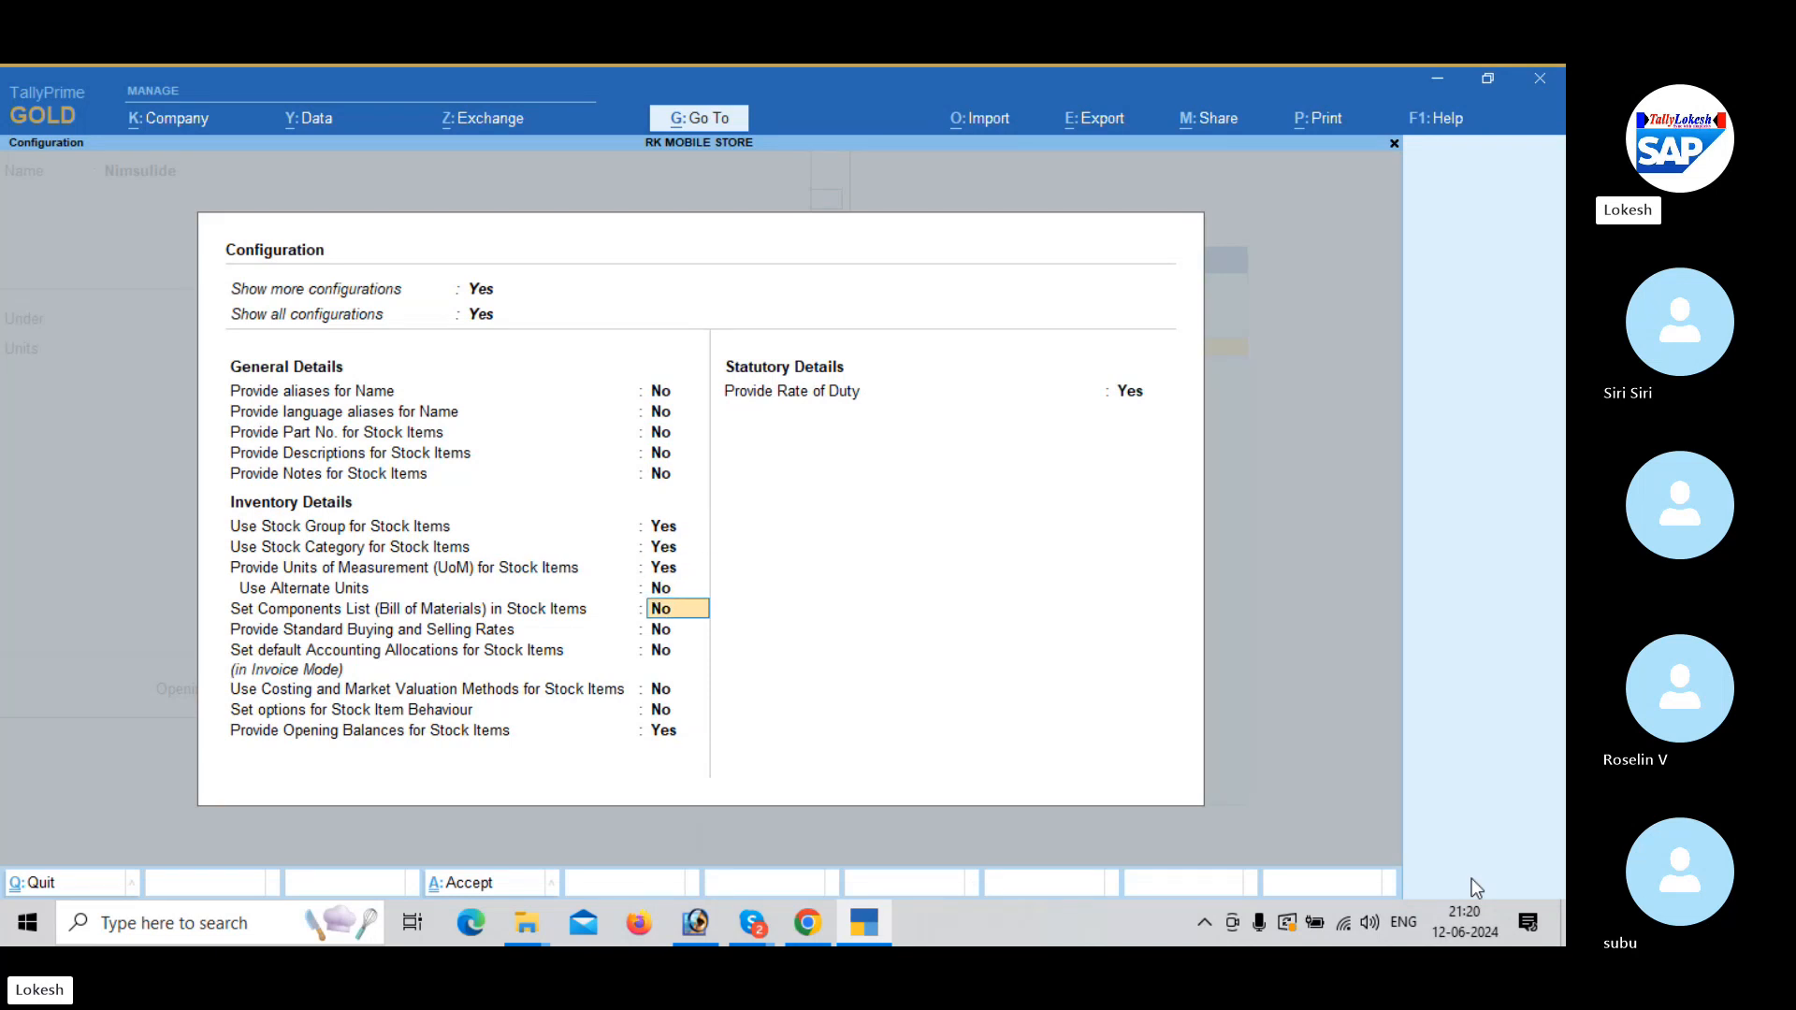
{"action": "key", "text": "Down"}
{"action": "key", "text": "Down"}
{"action": "key", "text": "Down"}
{"action": "key", "text": "Down"}
{"action": "key", "text": "ctrl+a"}
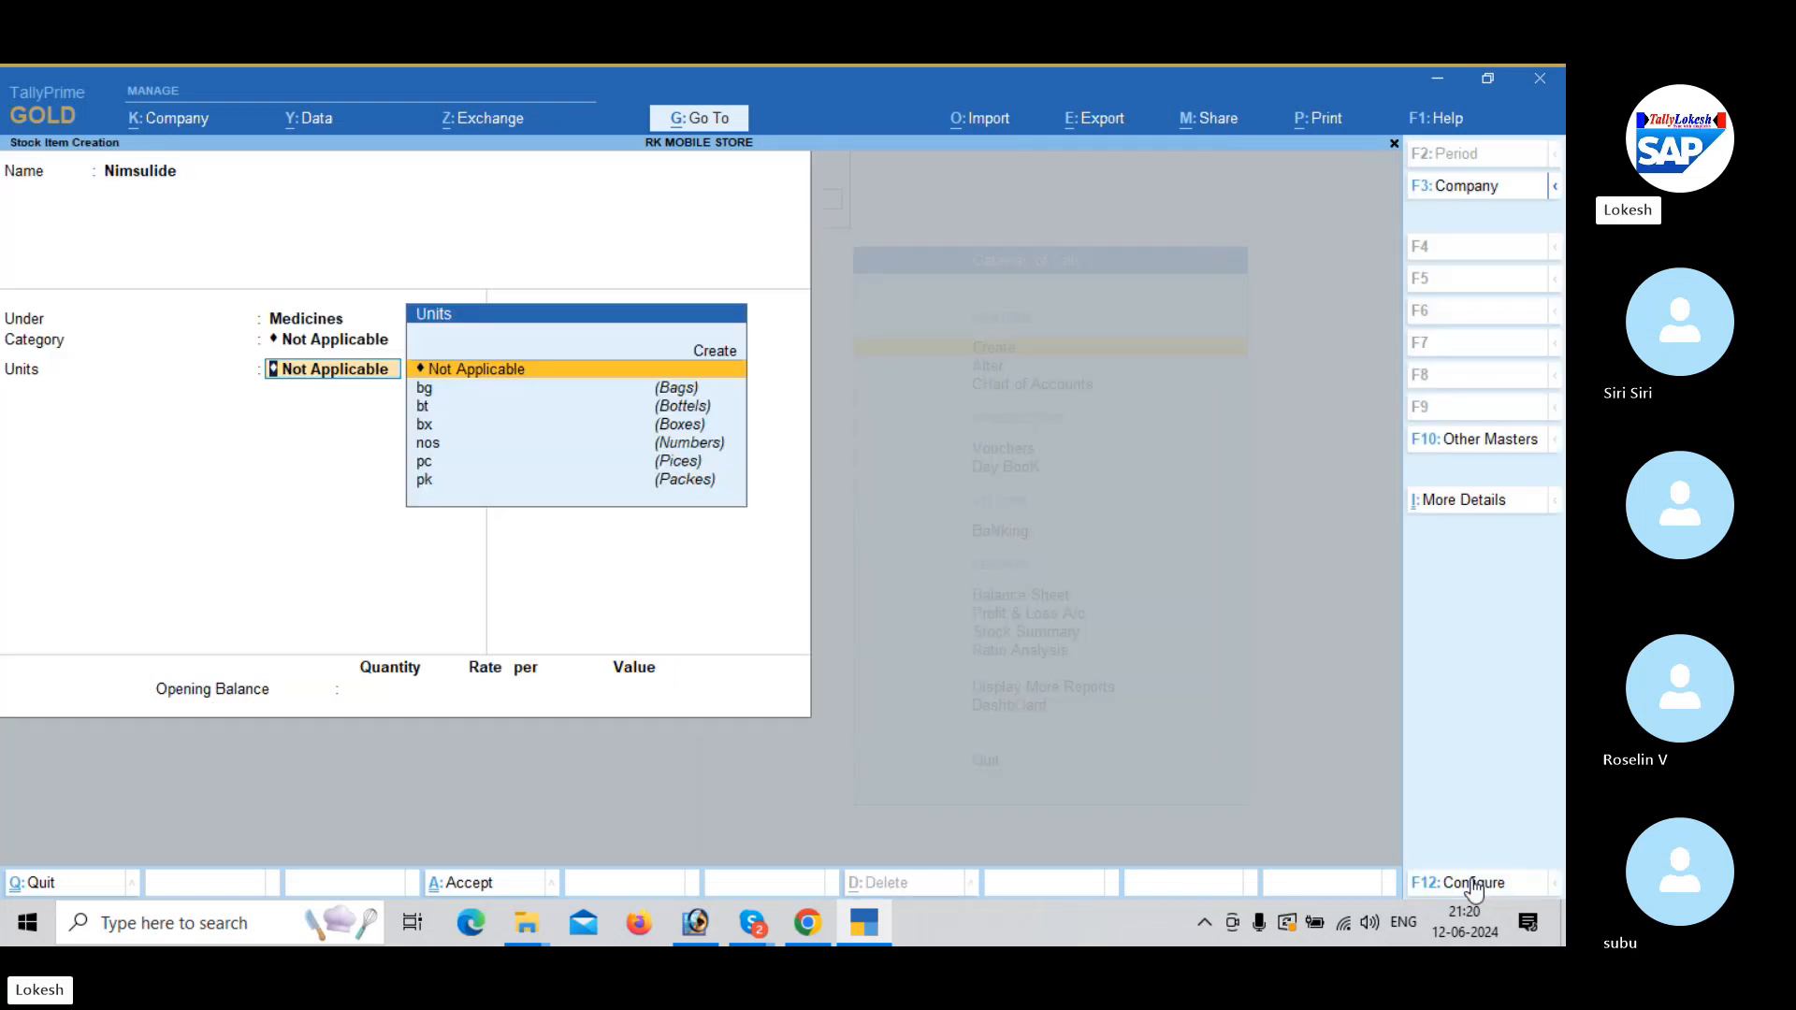
Assign Nimsulide the Painkillers category and the unit bx, and save the stock item.
{"action": "key", "text": "BackSpace"}
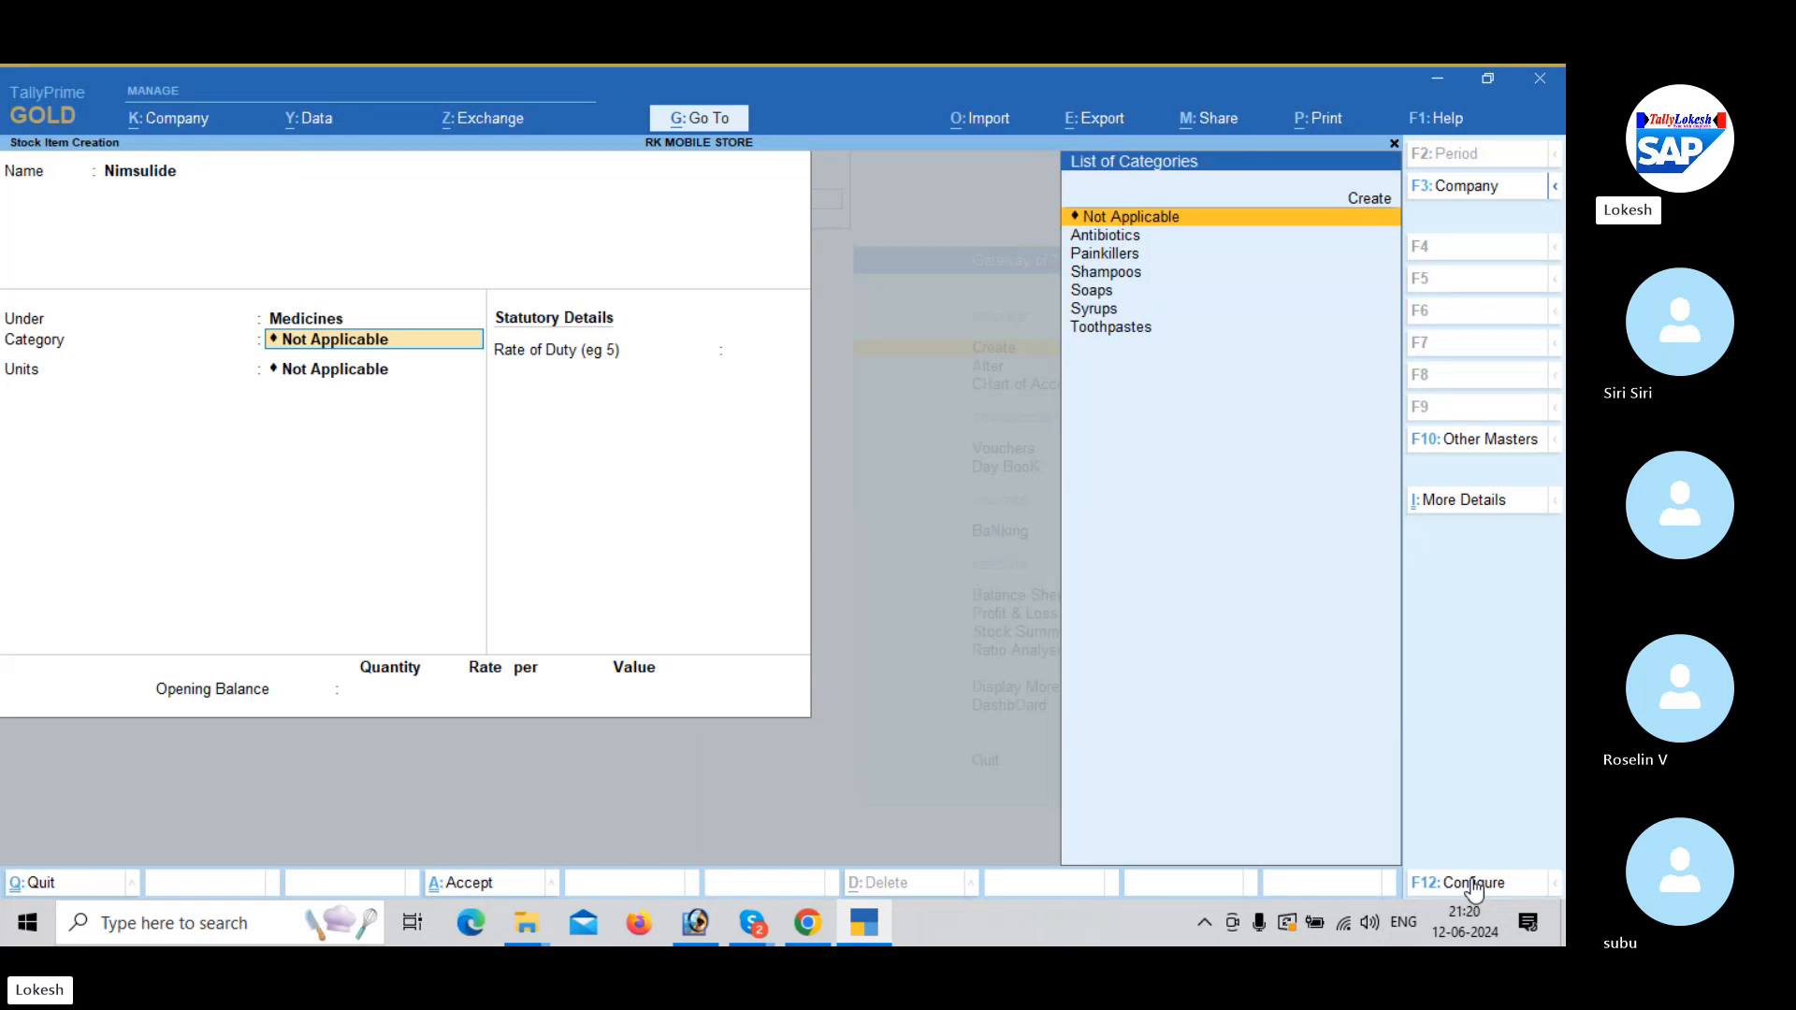
{"action": "key", "text": "Down"}
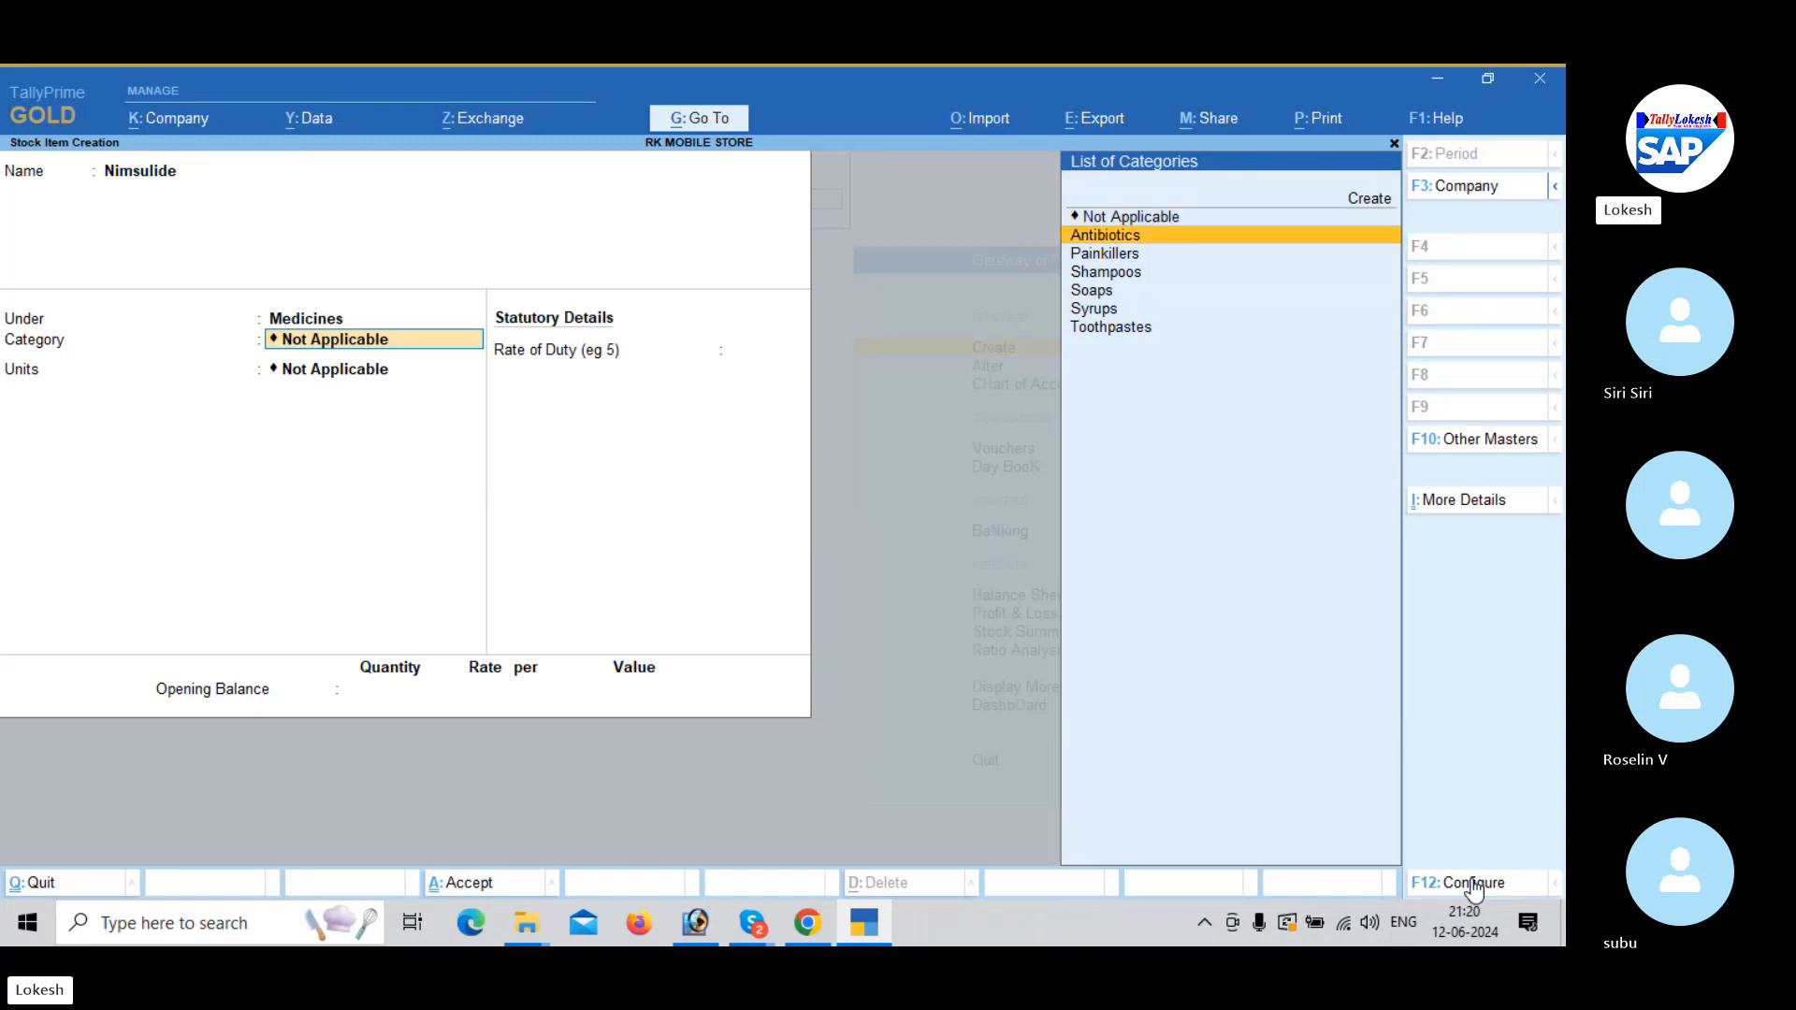
{"action": "key", "text": "Down"}
{"action": "key", "text": "Return"}
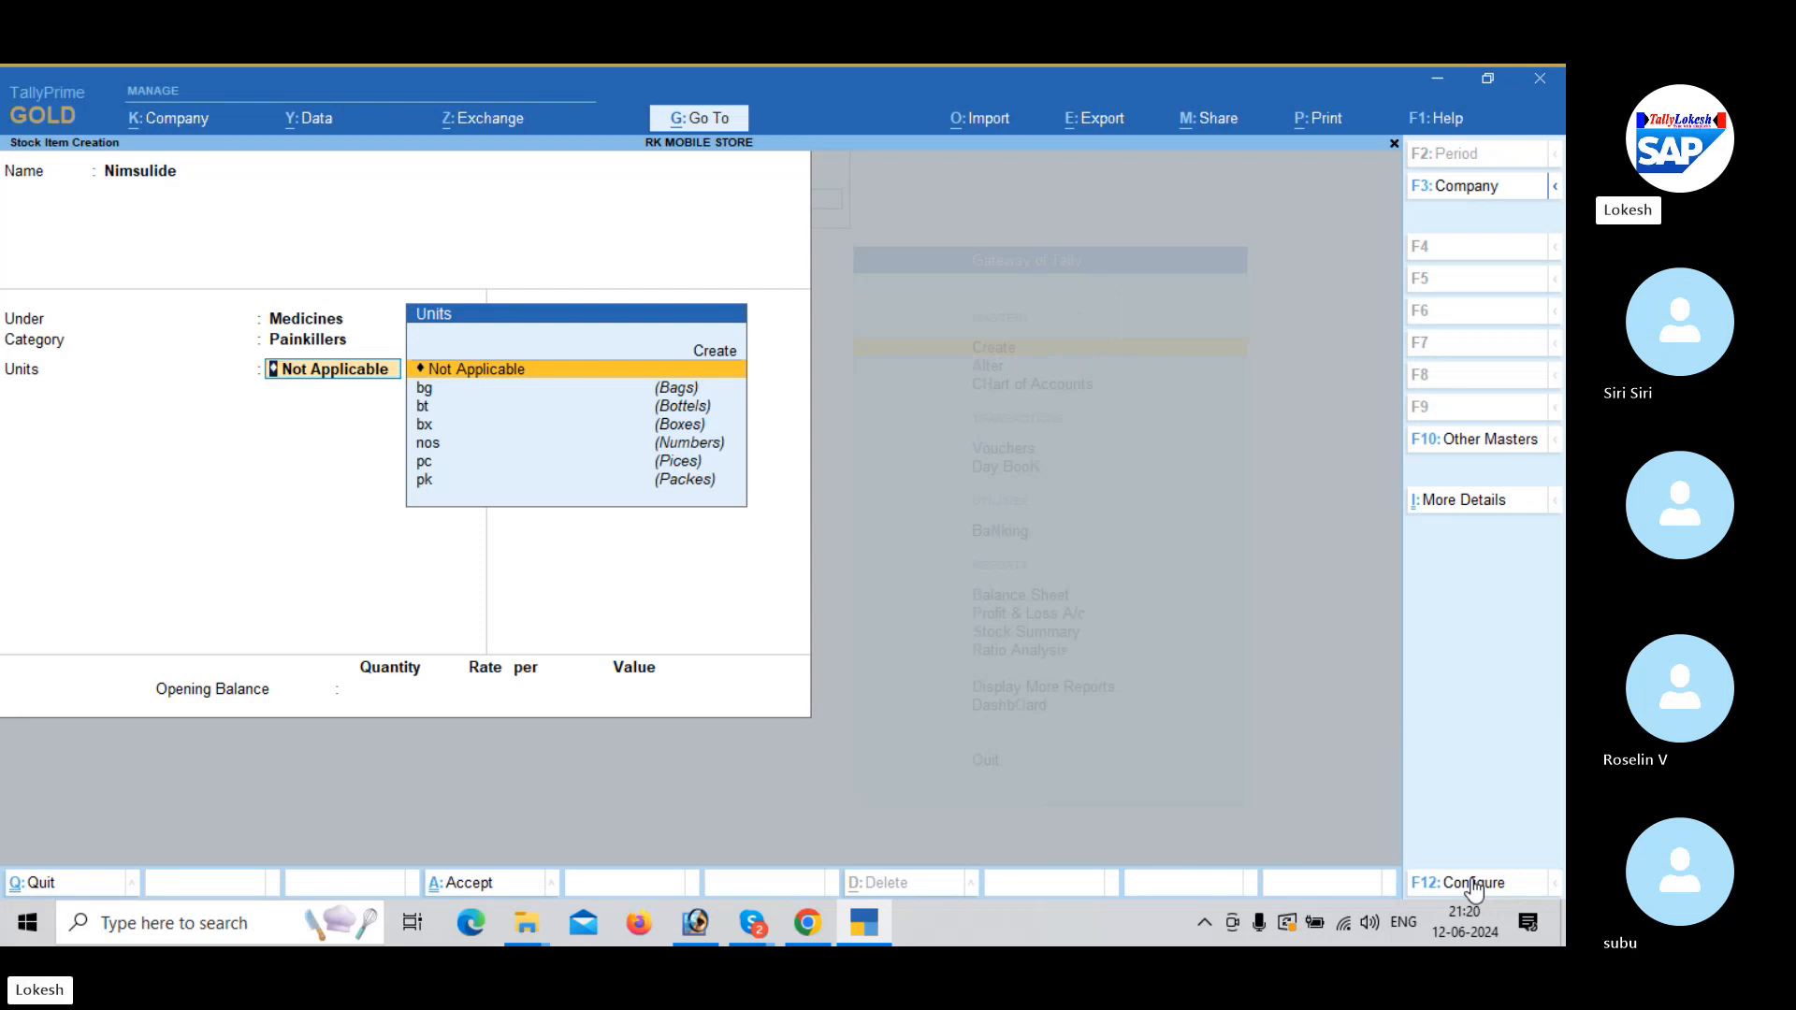
{"action": "key", "text": "Down"}
{"action": "key", "text": "Down"}
{"action": "key", "text": "Down"}
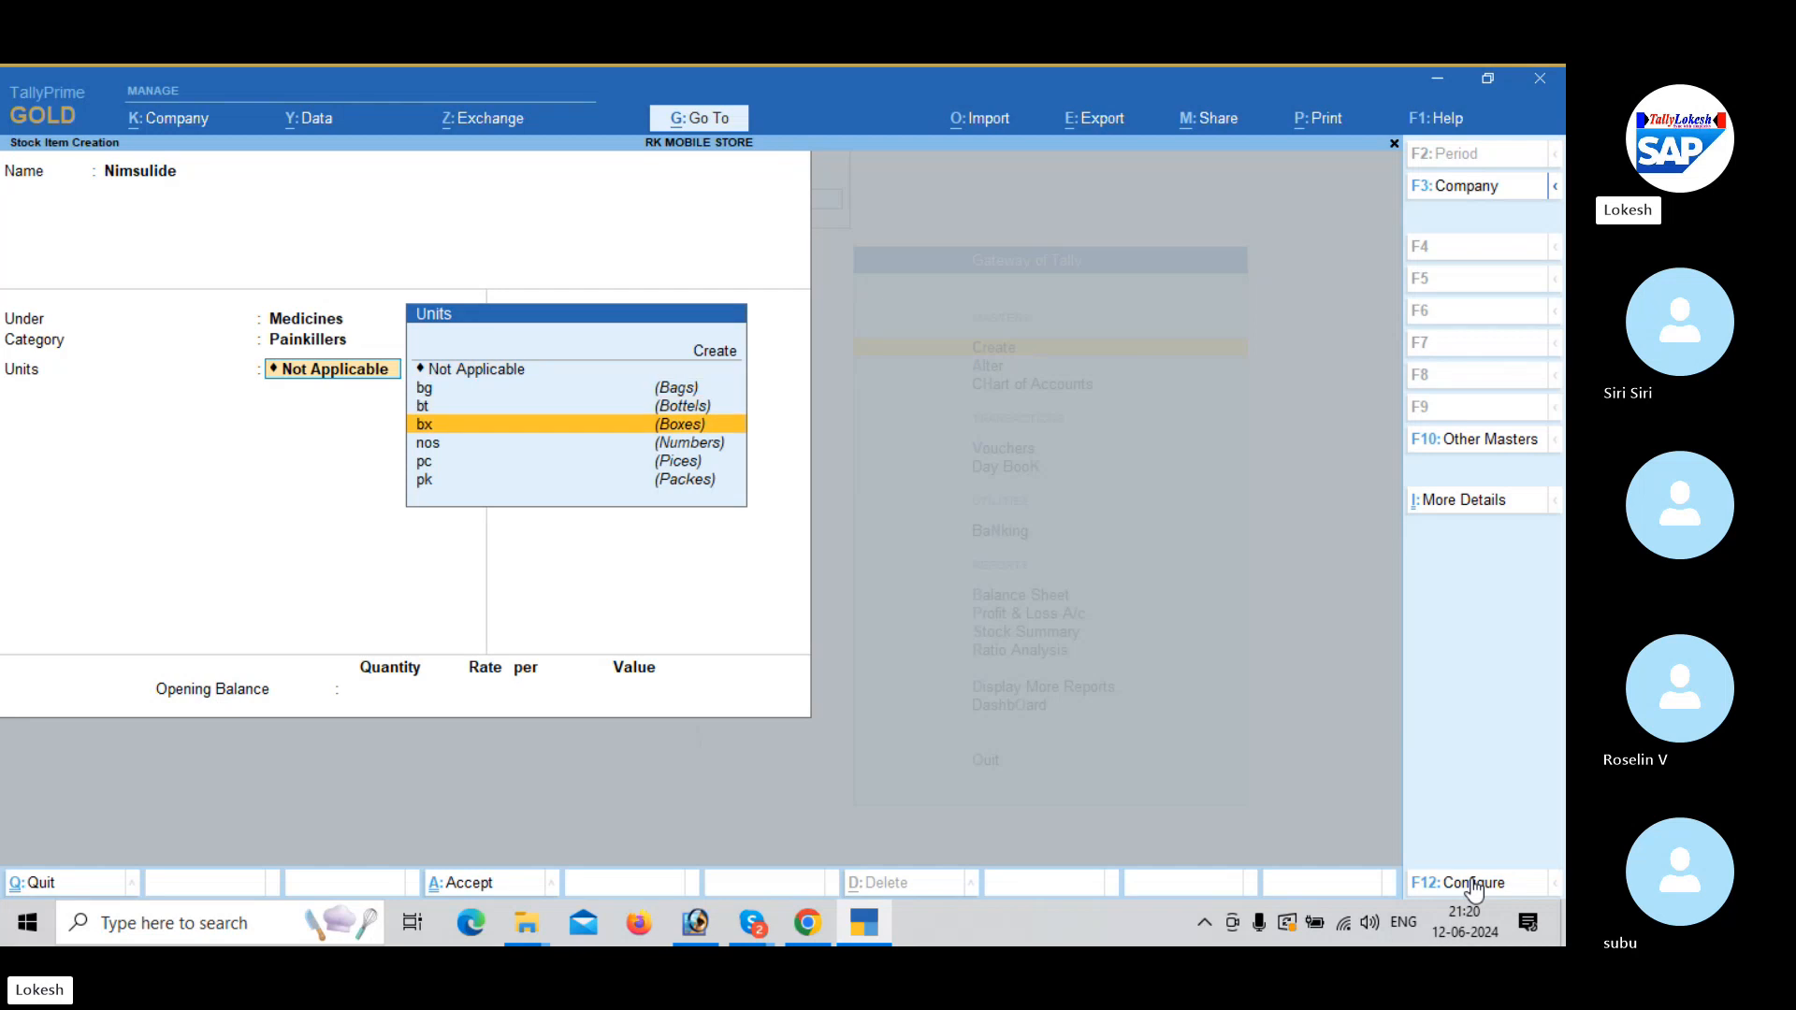
{"action": "key", "text": "Return"}
{"action": "key", "text": "Return"}
{"action": "key", "text": "Return"}
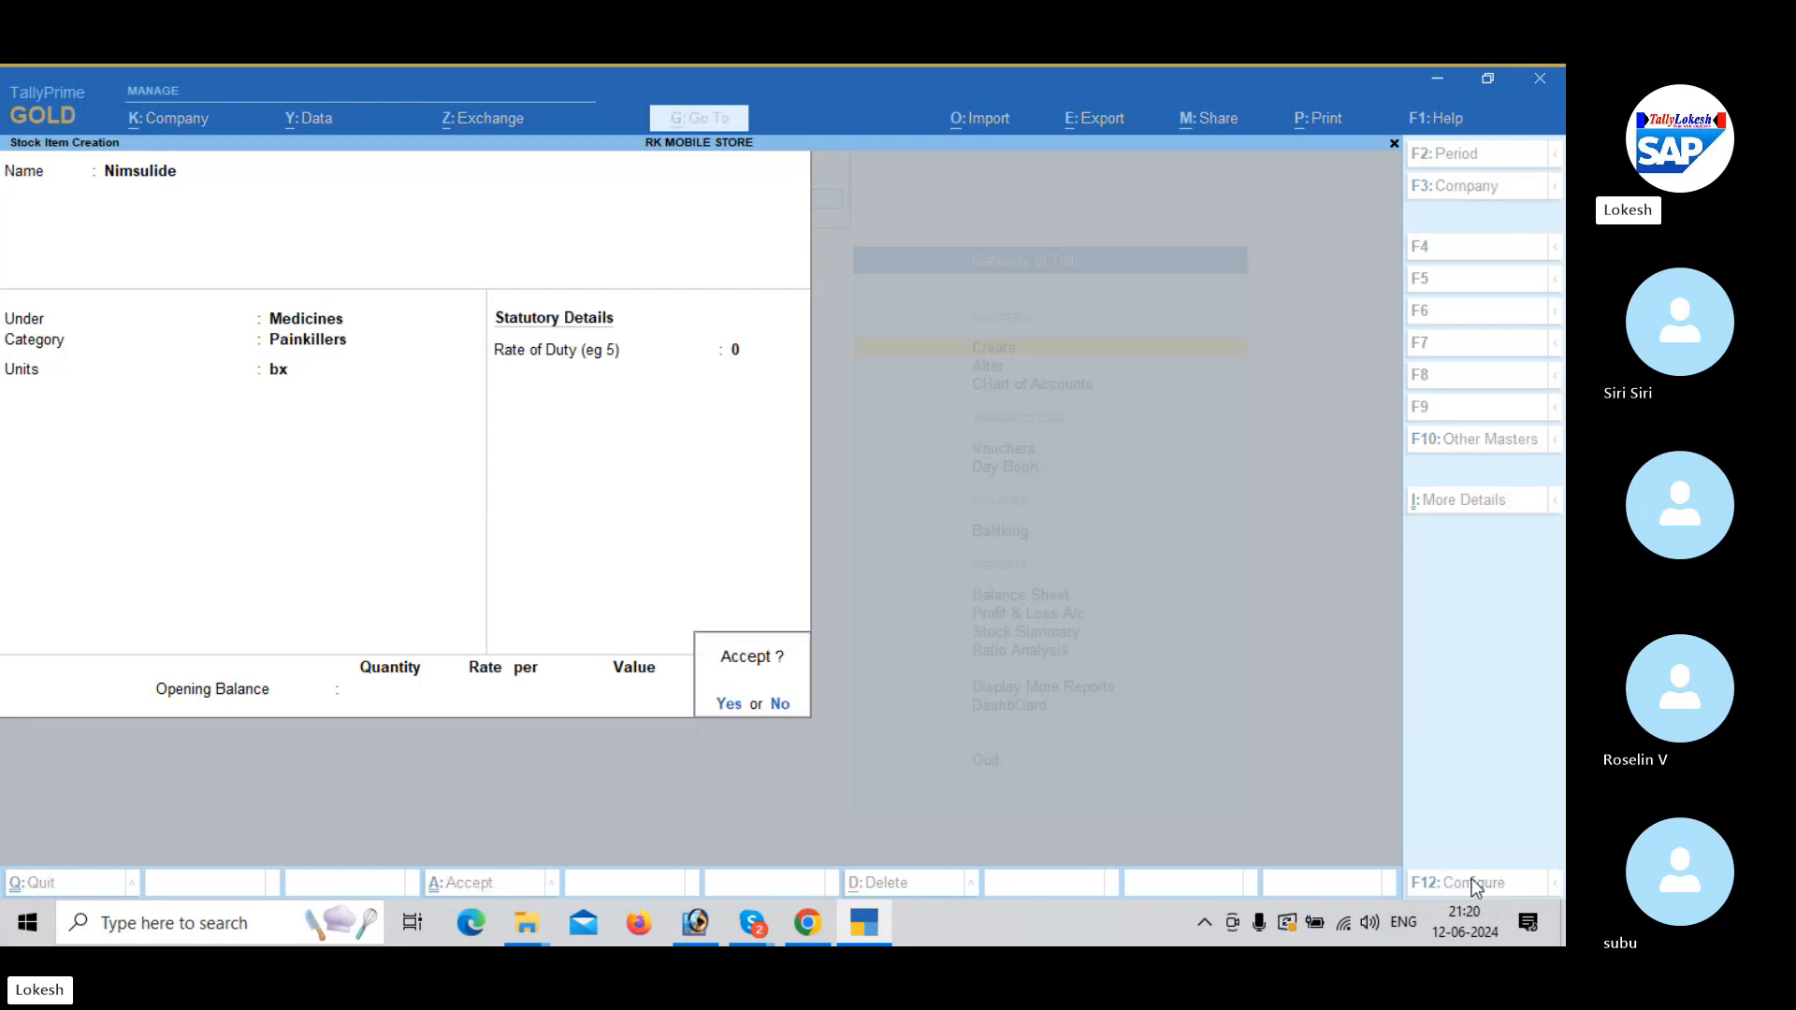
{"action": "key", "text": "Return"}
Create a stock item named Overran under Medicines, with category Painkillers and unit bx.
{"action": "type", "text": "Over"}
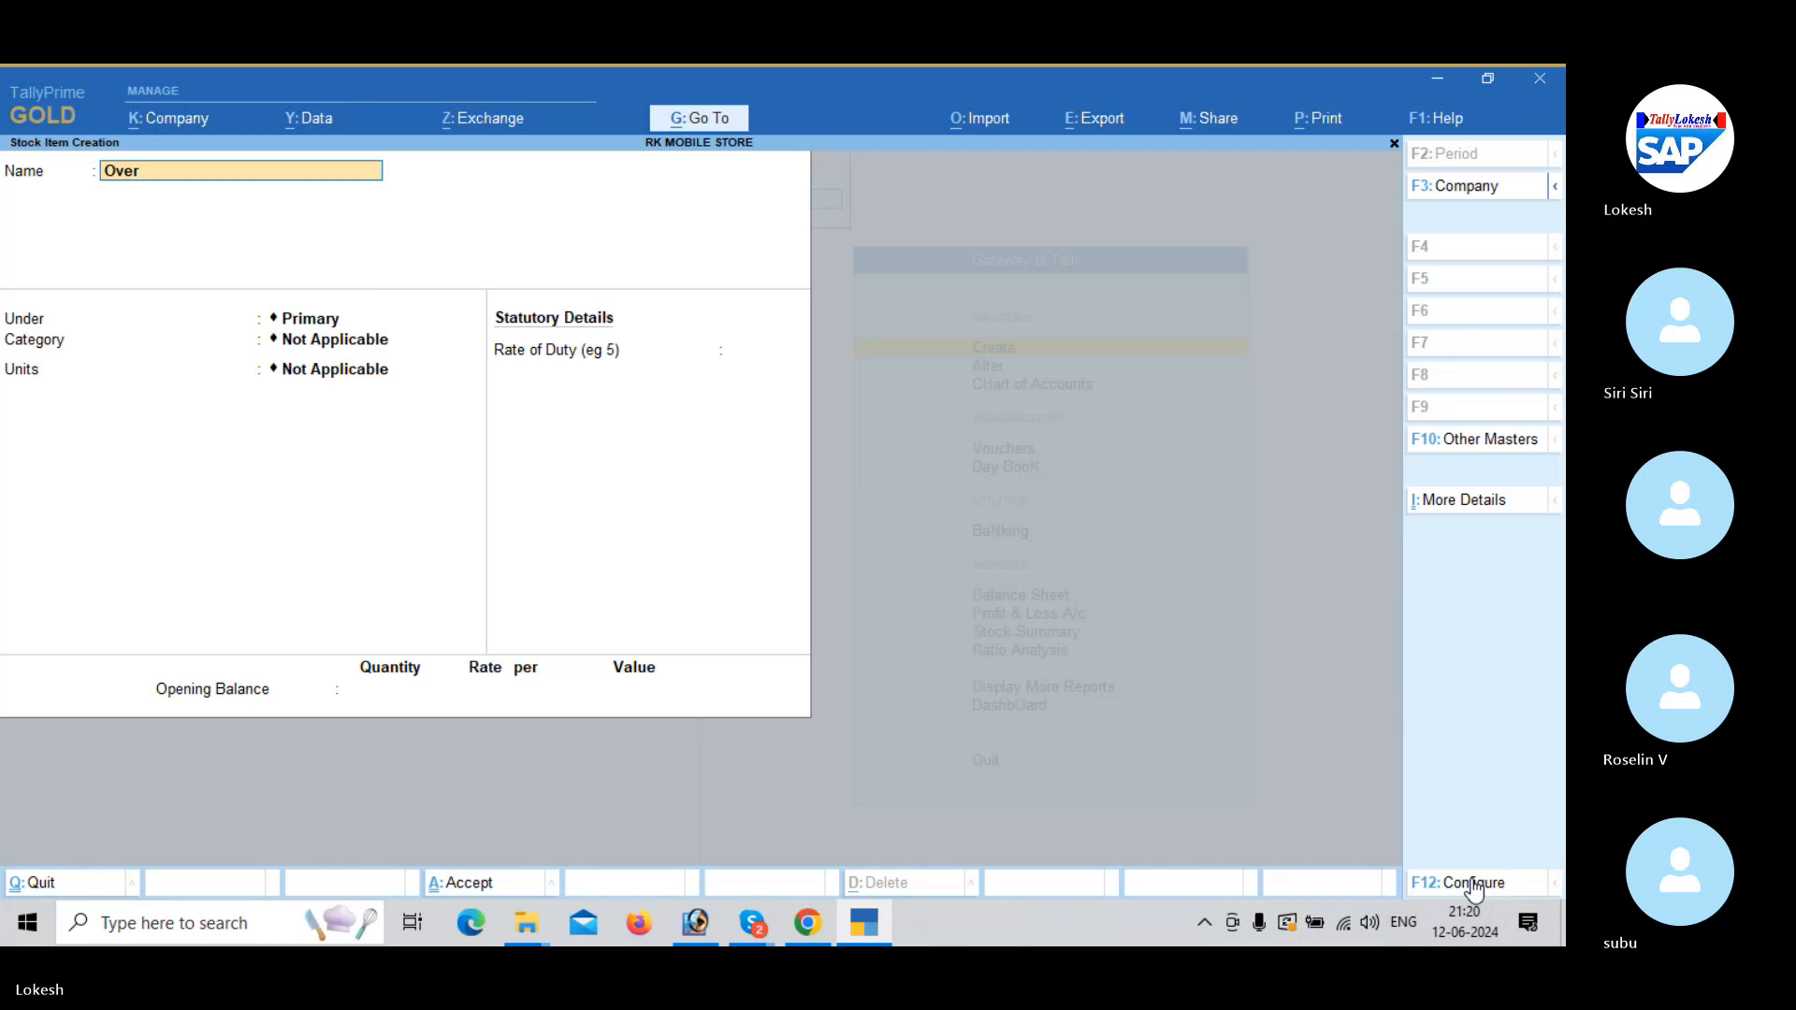
{"action": "type", "text": "ran"}
{"action": "key", "text": "Return"}
{"action": "key", "text": "Down"}
{"action": "key", "text": "Down"}
{"action": "key", "text": "Down"}
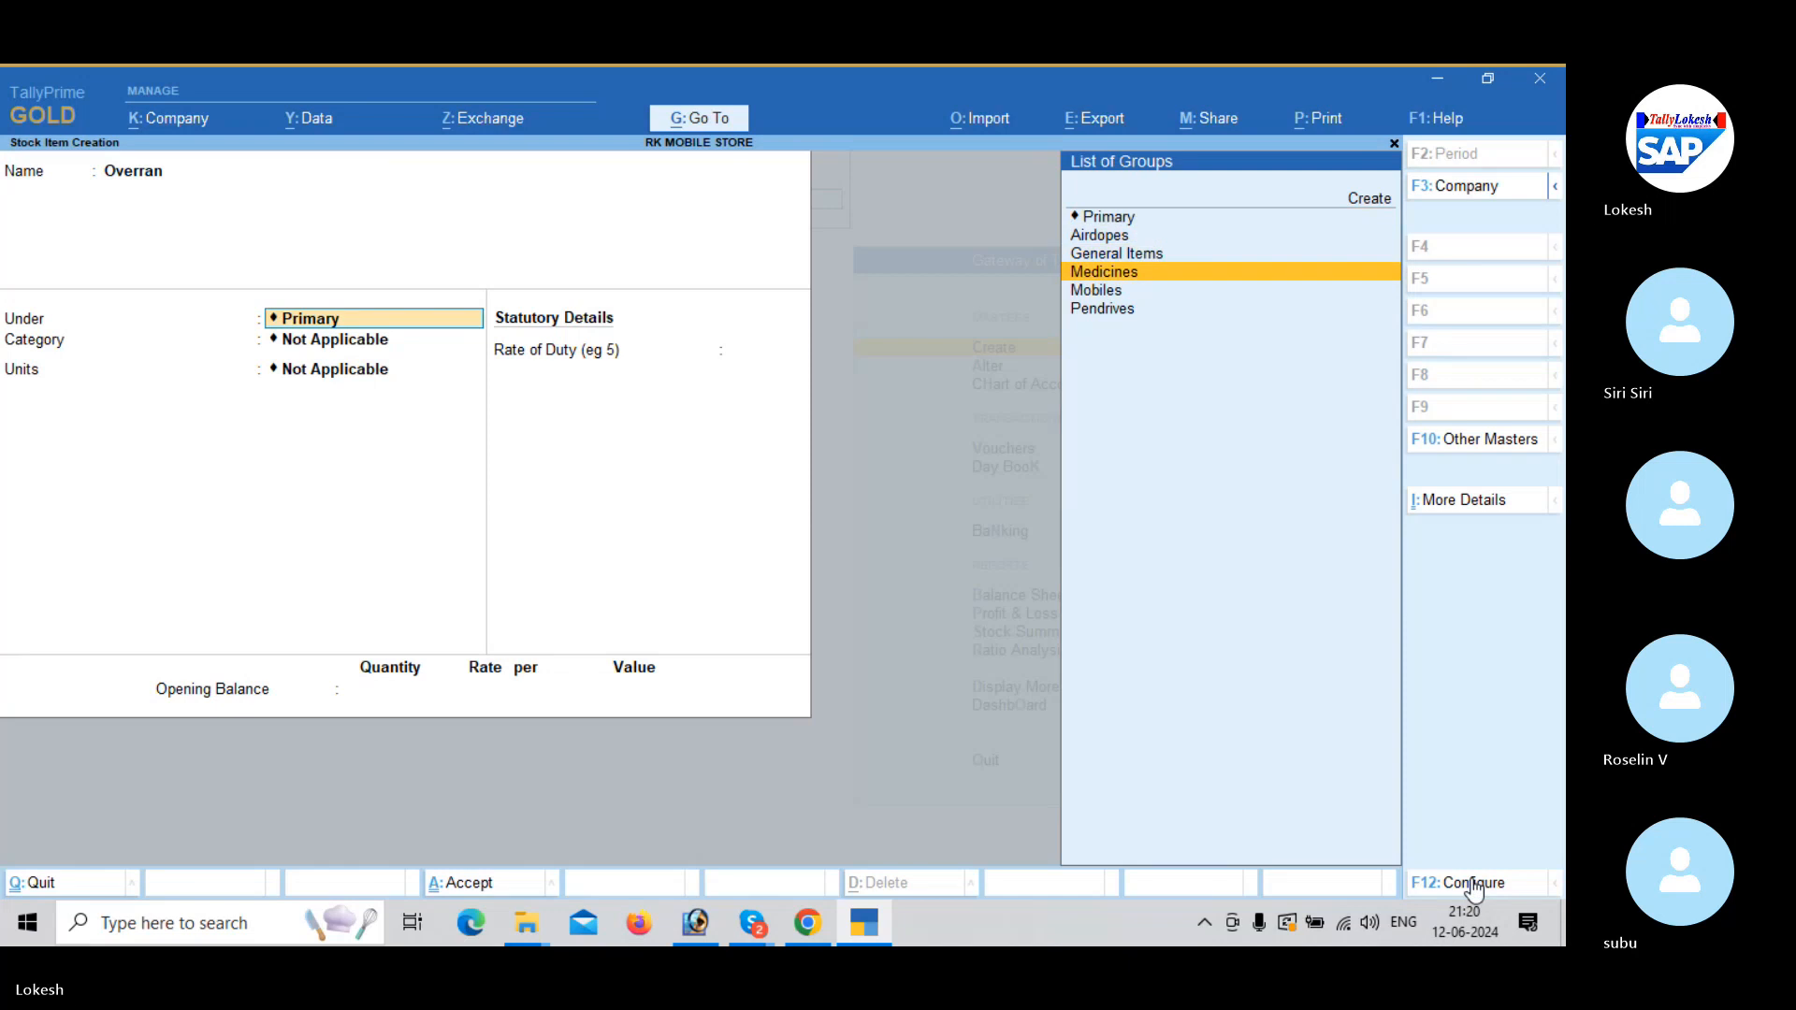
{"action": "key", "text": "Return"}
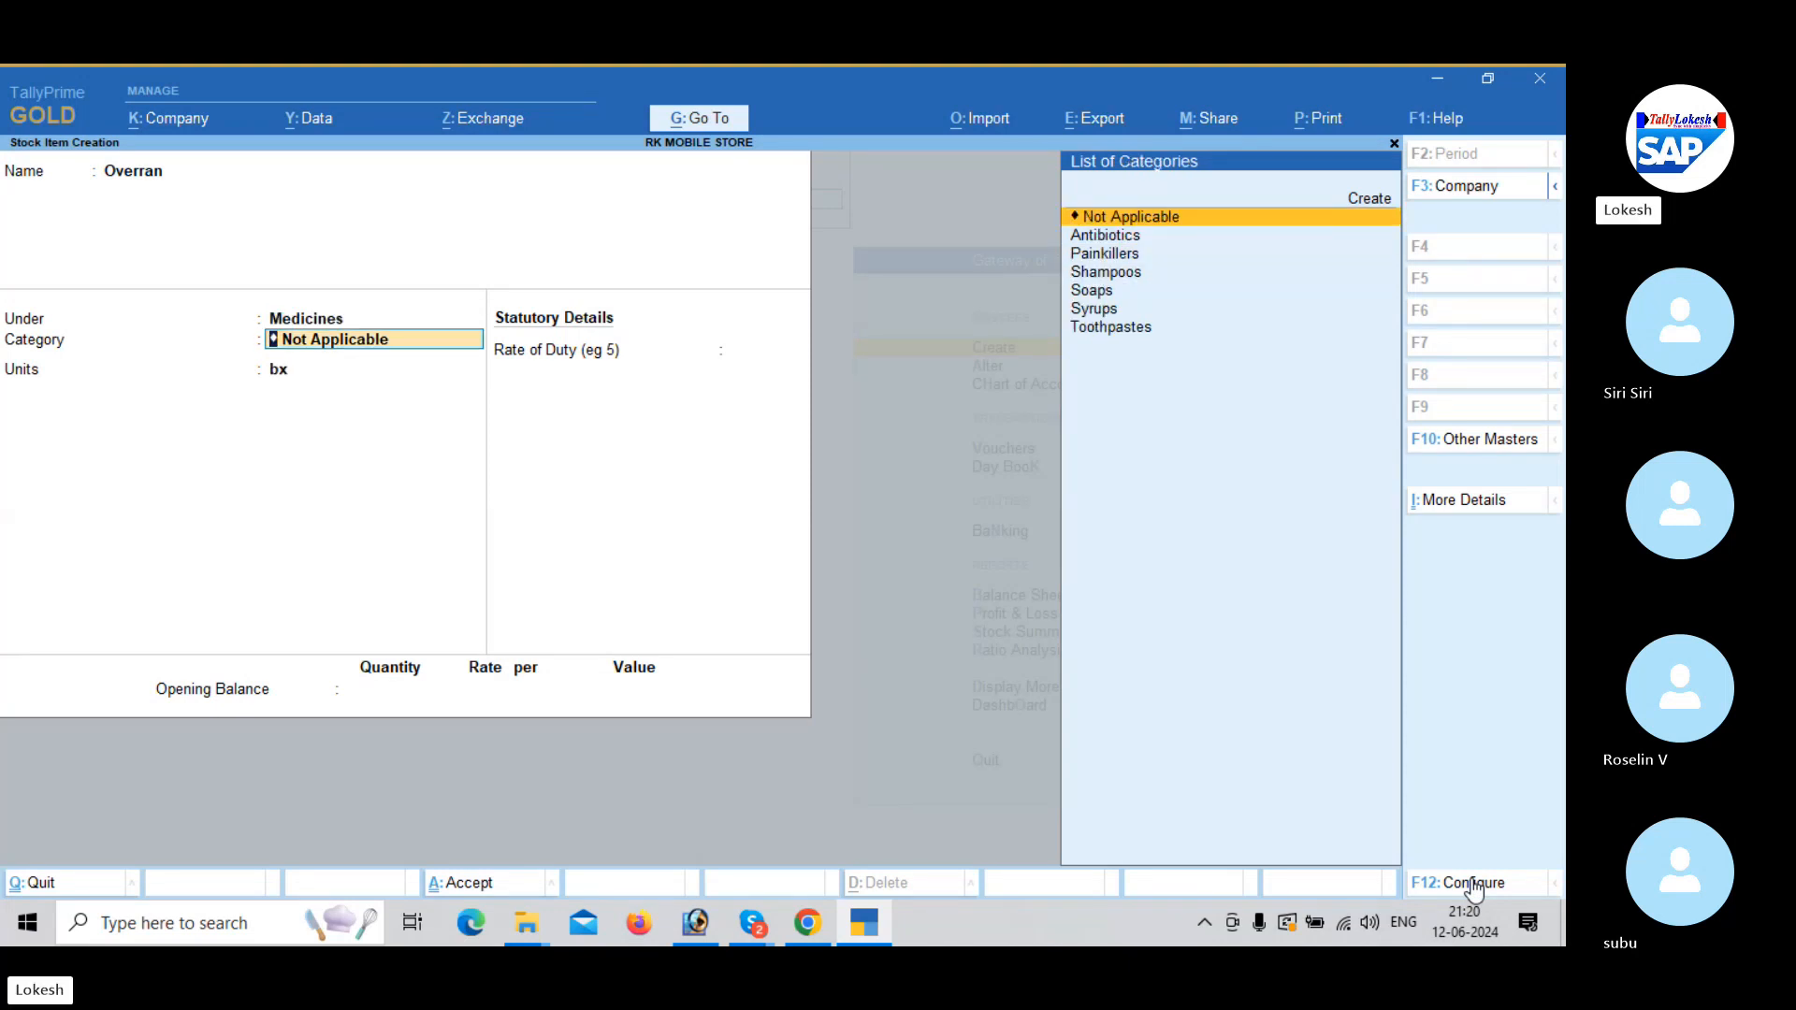
{"action": "key", "text": "Down"}
{"action": "key", "text": "Down"}
{"action": "key", "text": "Return"}
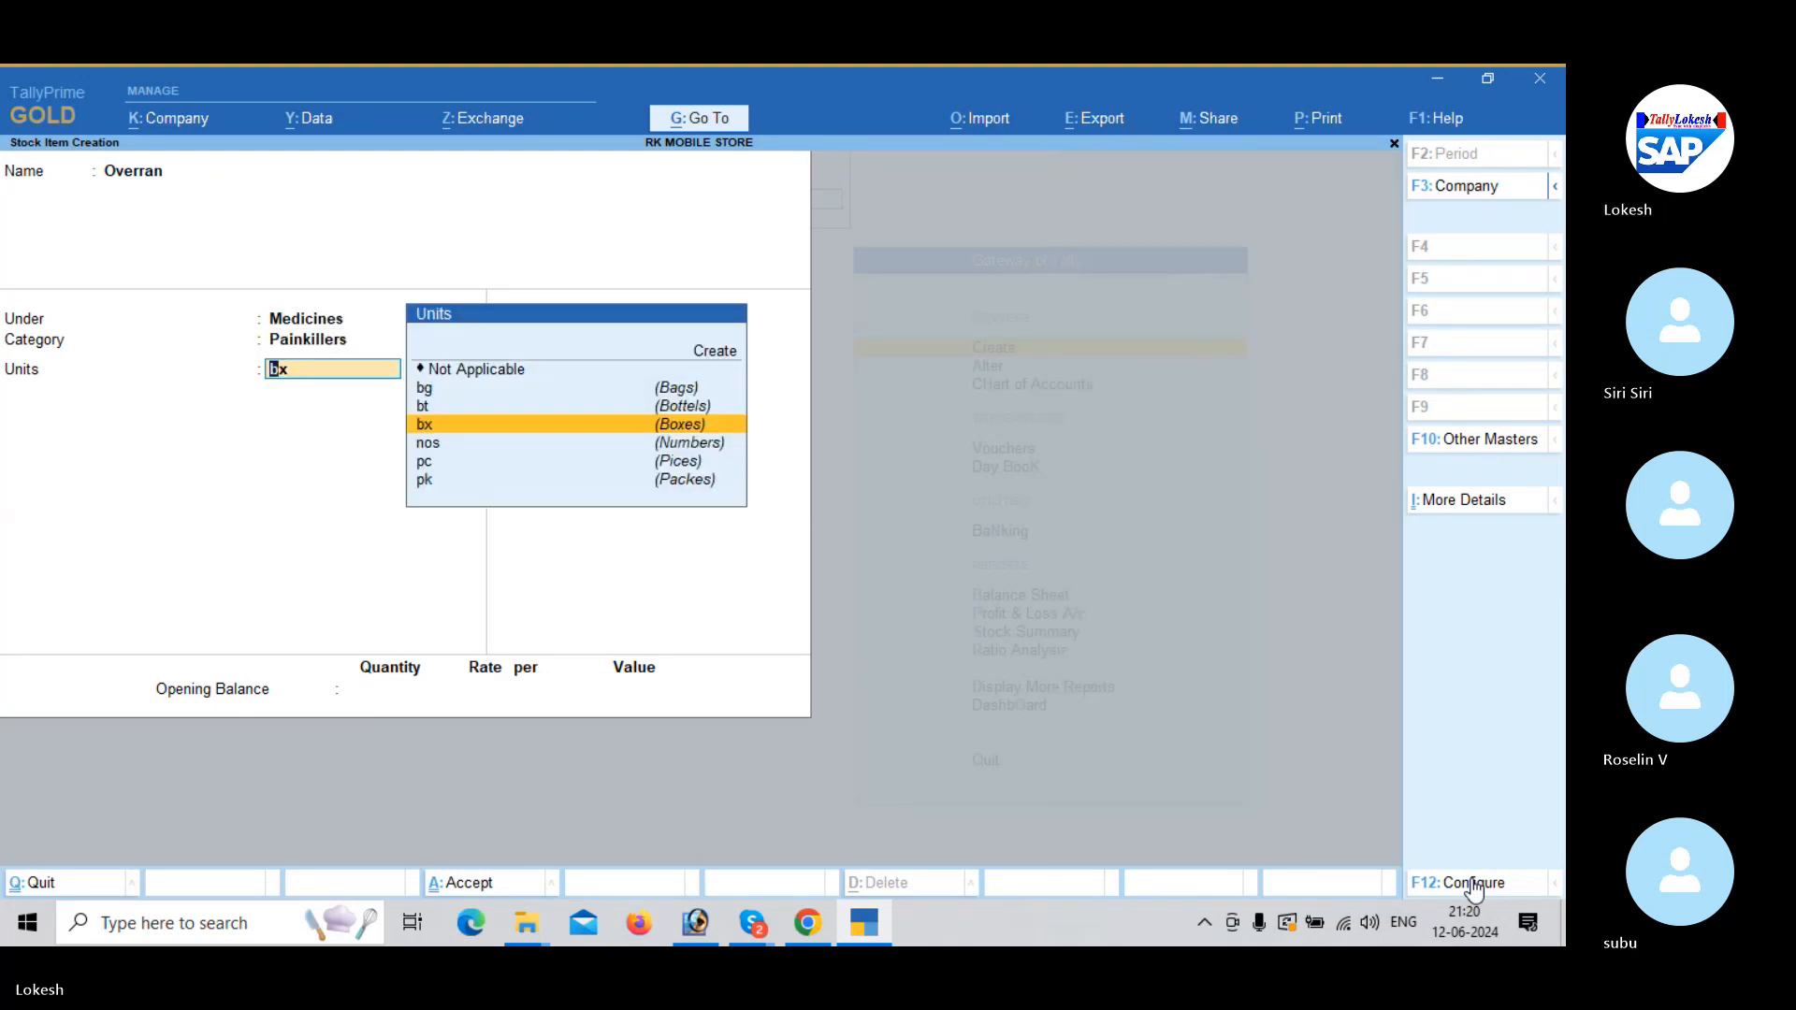
{"action": "key", "text": "Return"}
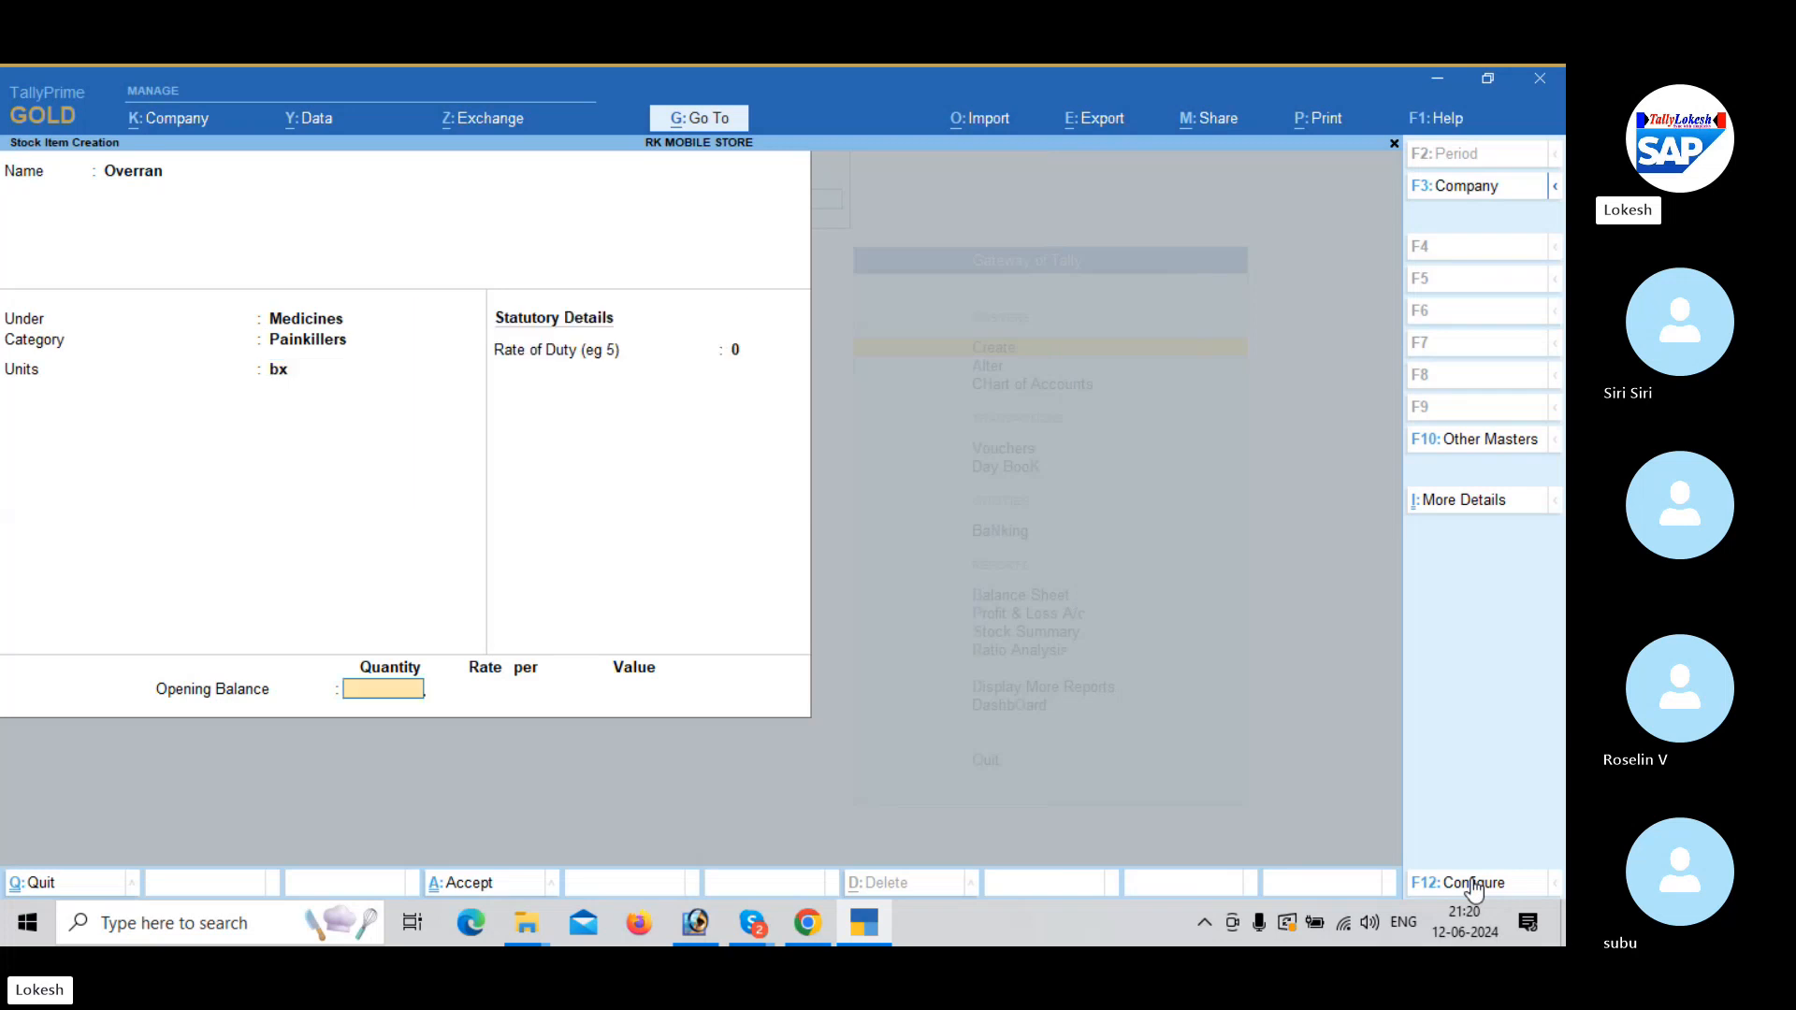
{"action": "key", "text": "Return"}
{"action": "key", "text": "Return"}
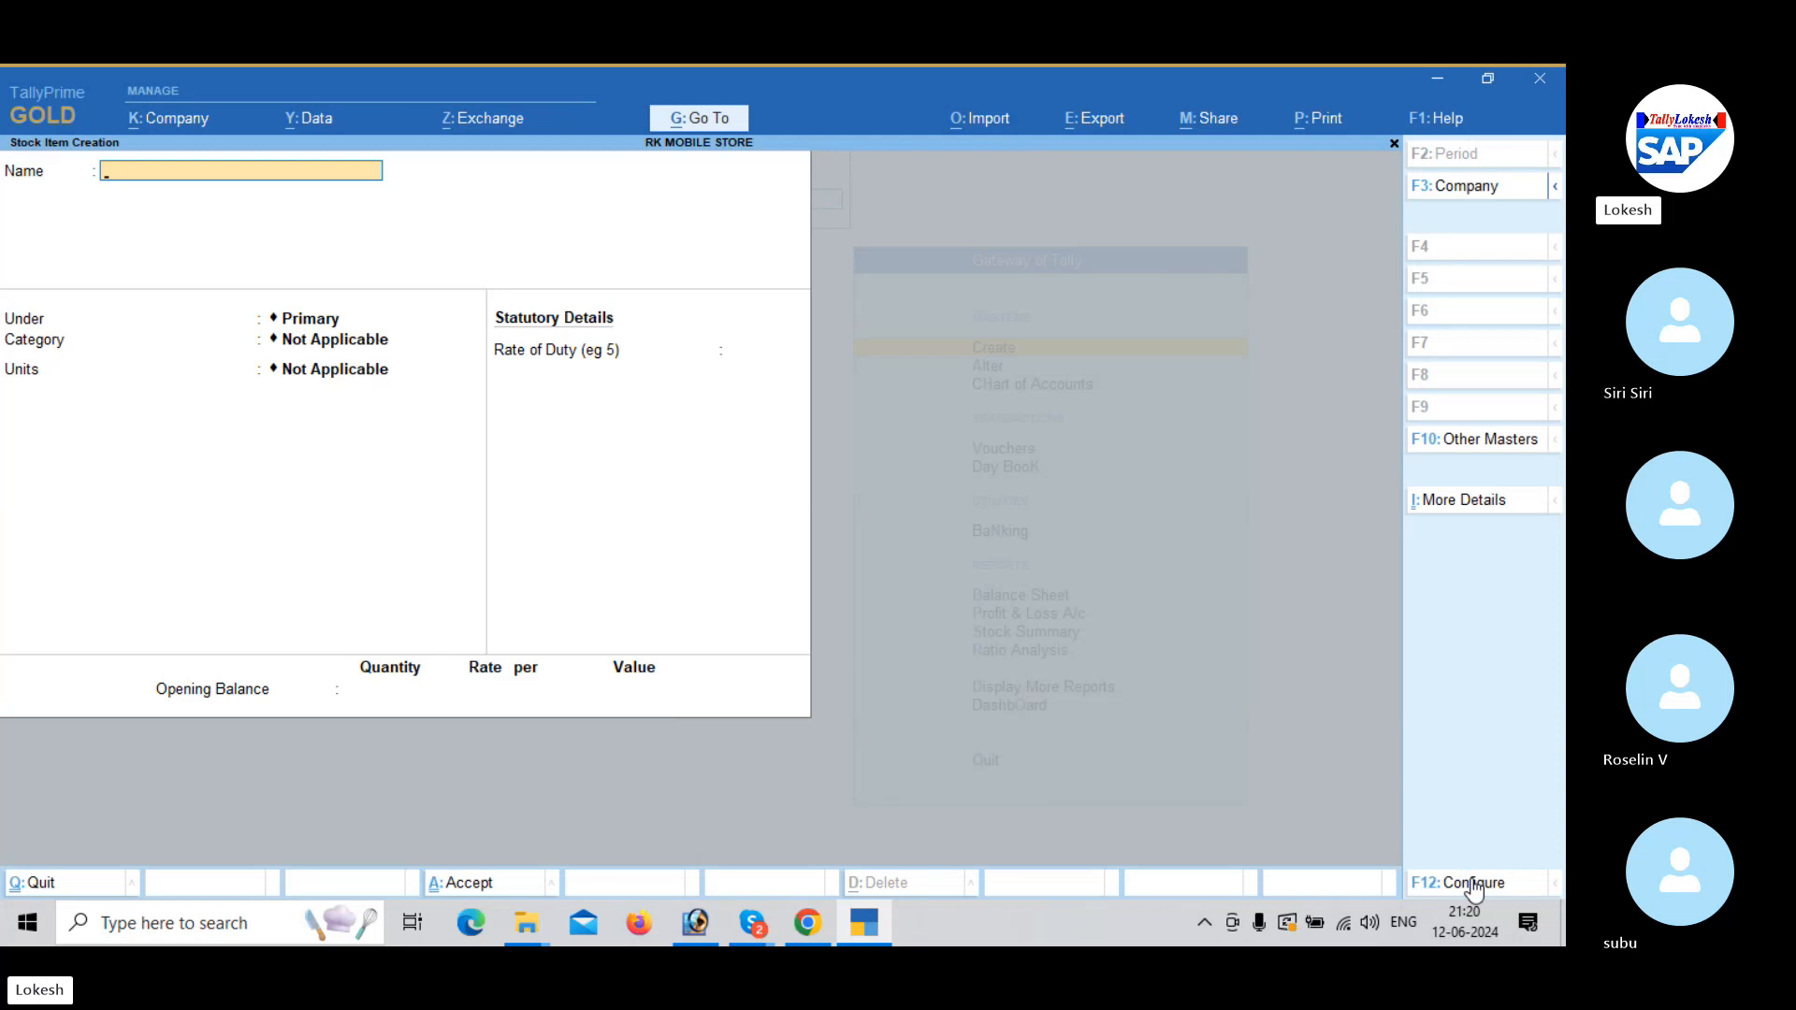
Create a stock item named Amoxiciliin 500 Mg under Medicines, with category Antibiotics and unit bx.
{"action": "type", "text": "Amo"}
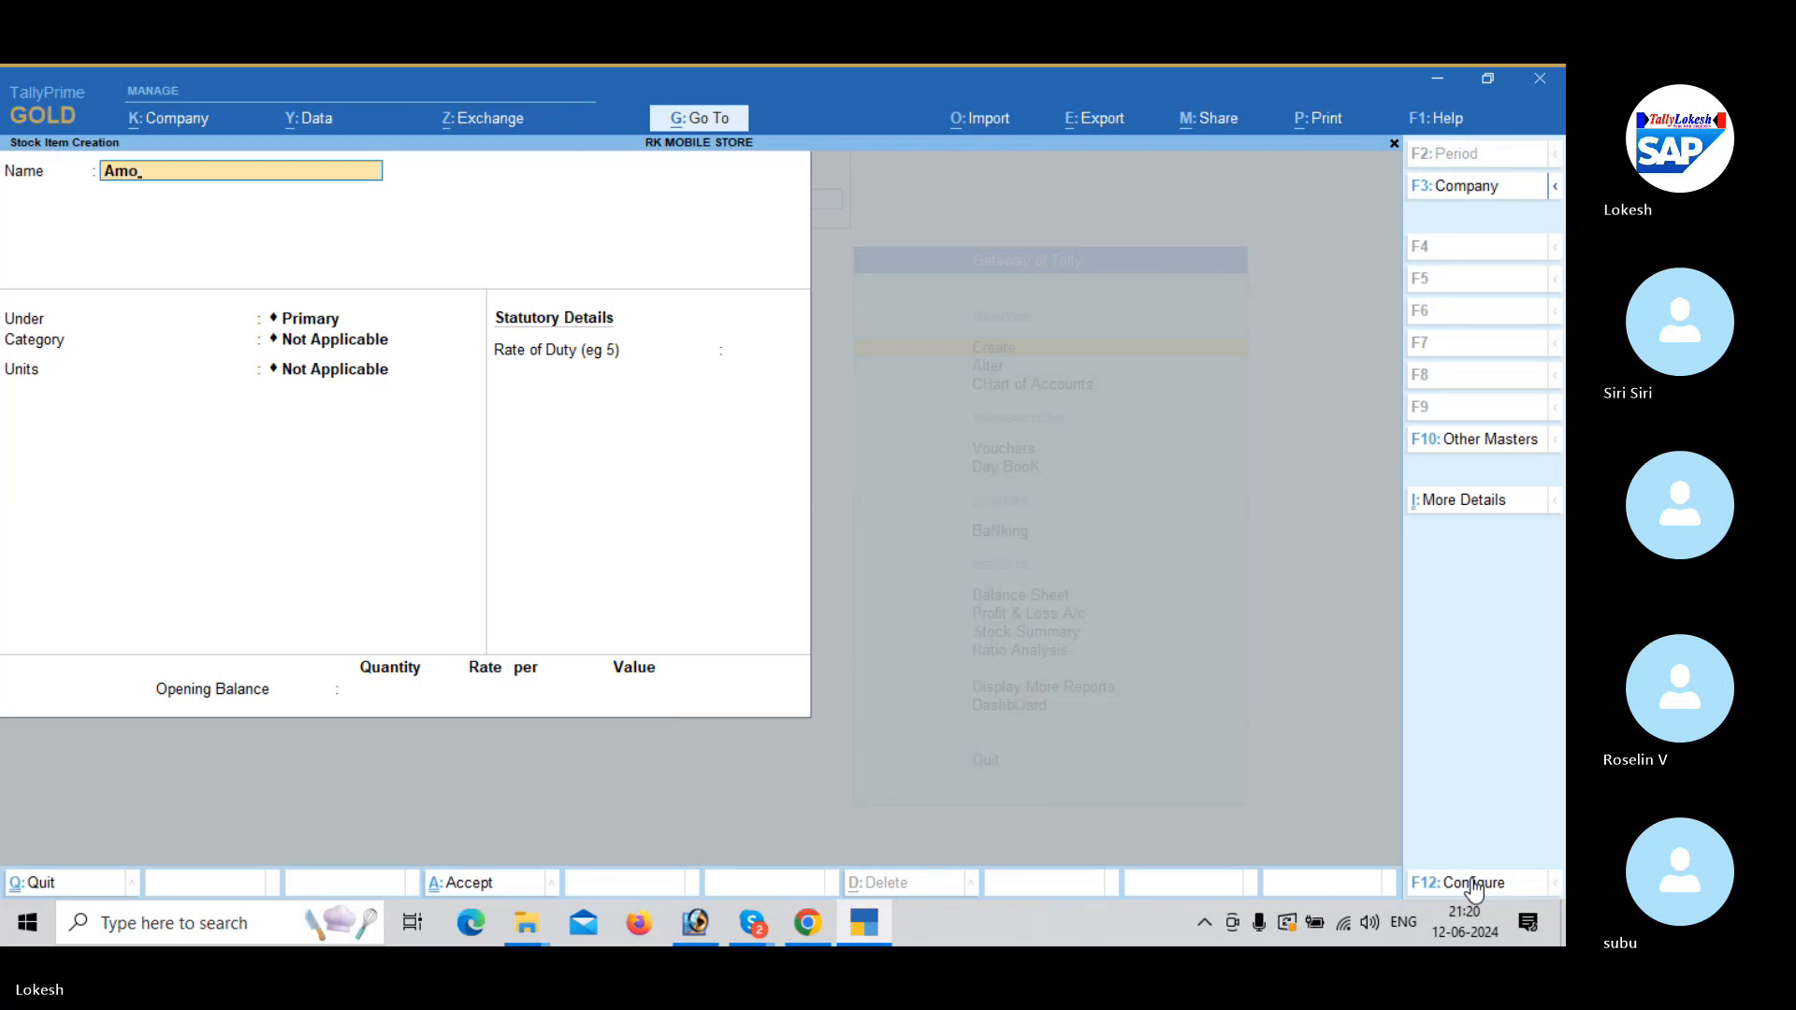
{"action": "type", "text": "xiciliin 500 Mg"}
{"action": "key", "text": "Return"}
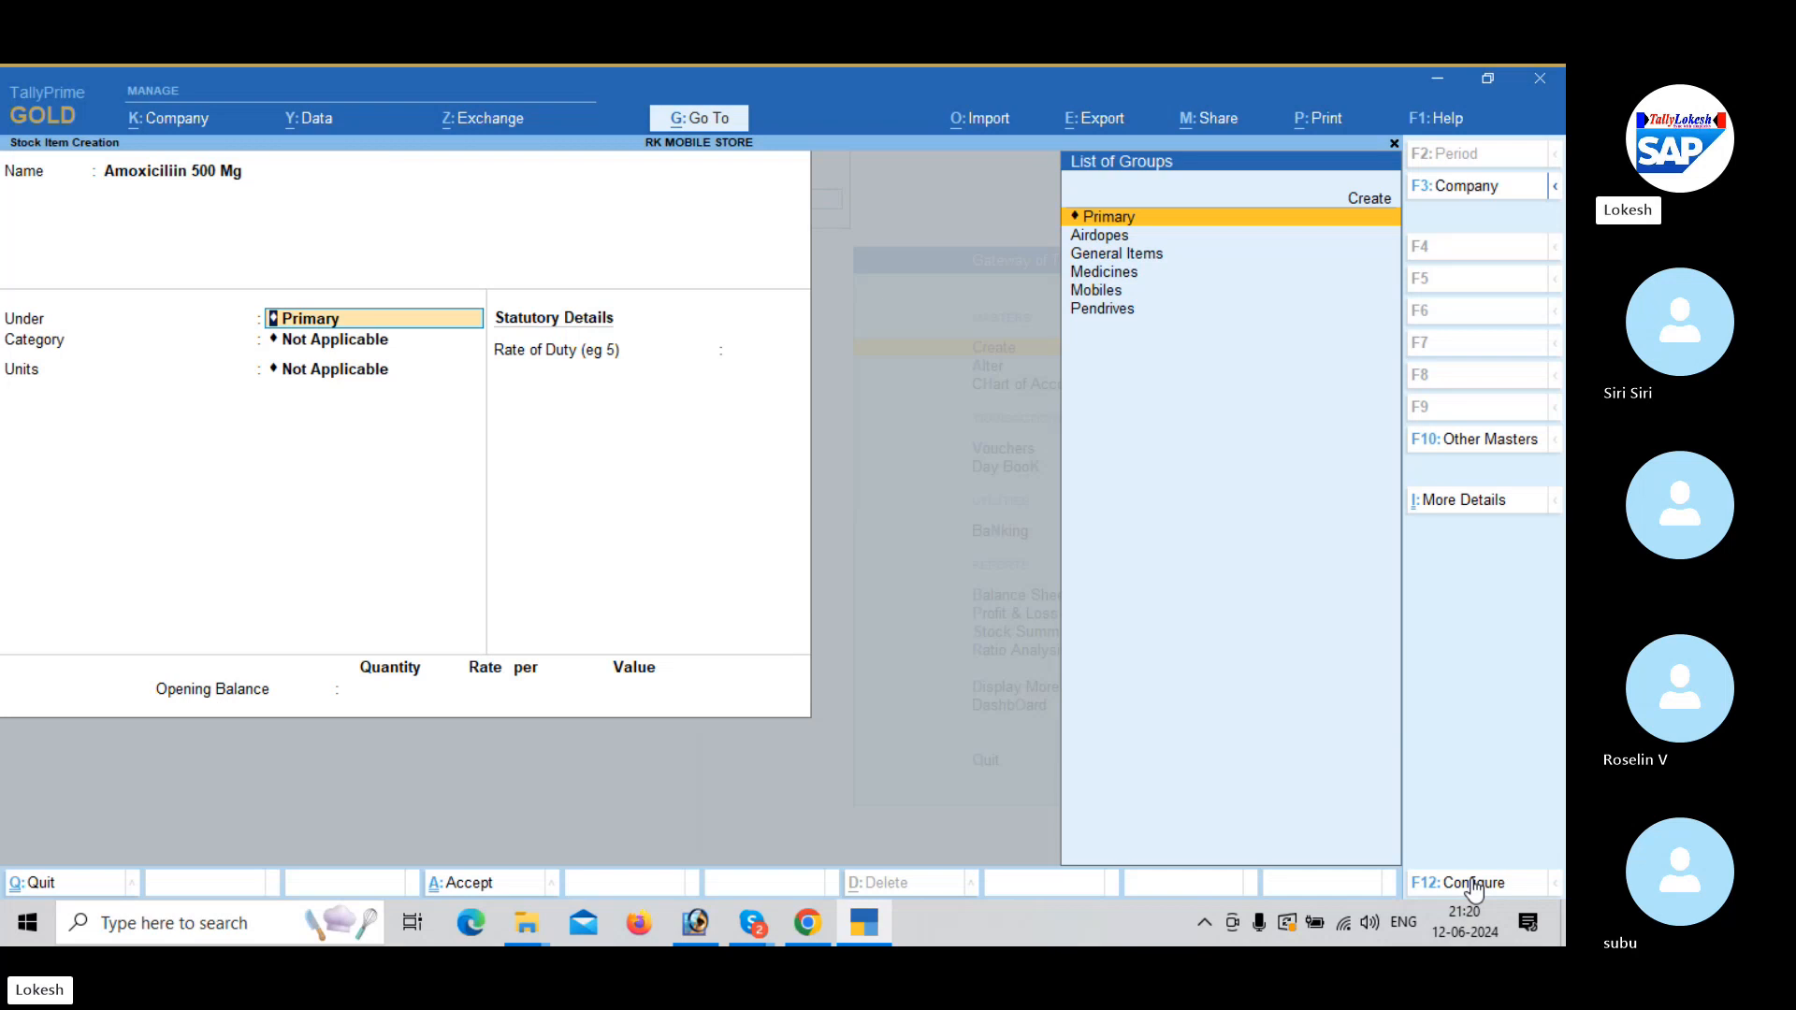
{"action": "key", "text": "Down"}
{"action": "key", "text": "Down"}
{"action": "key", "text": "Down"}
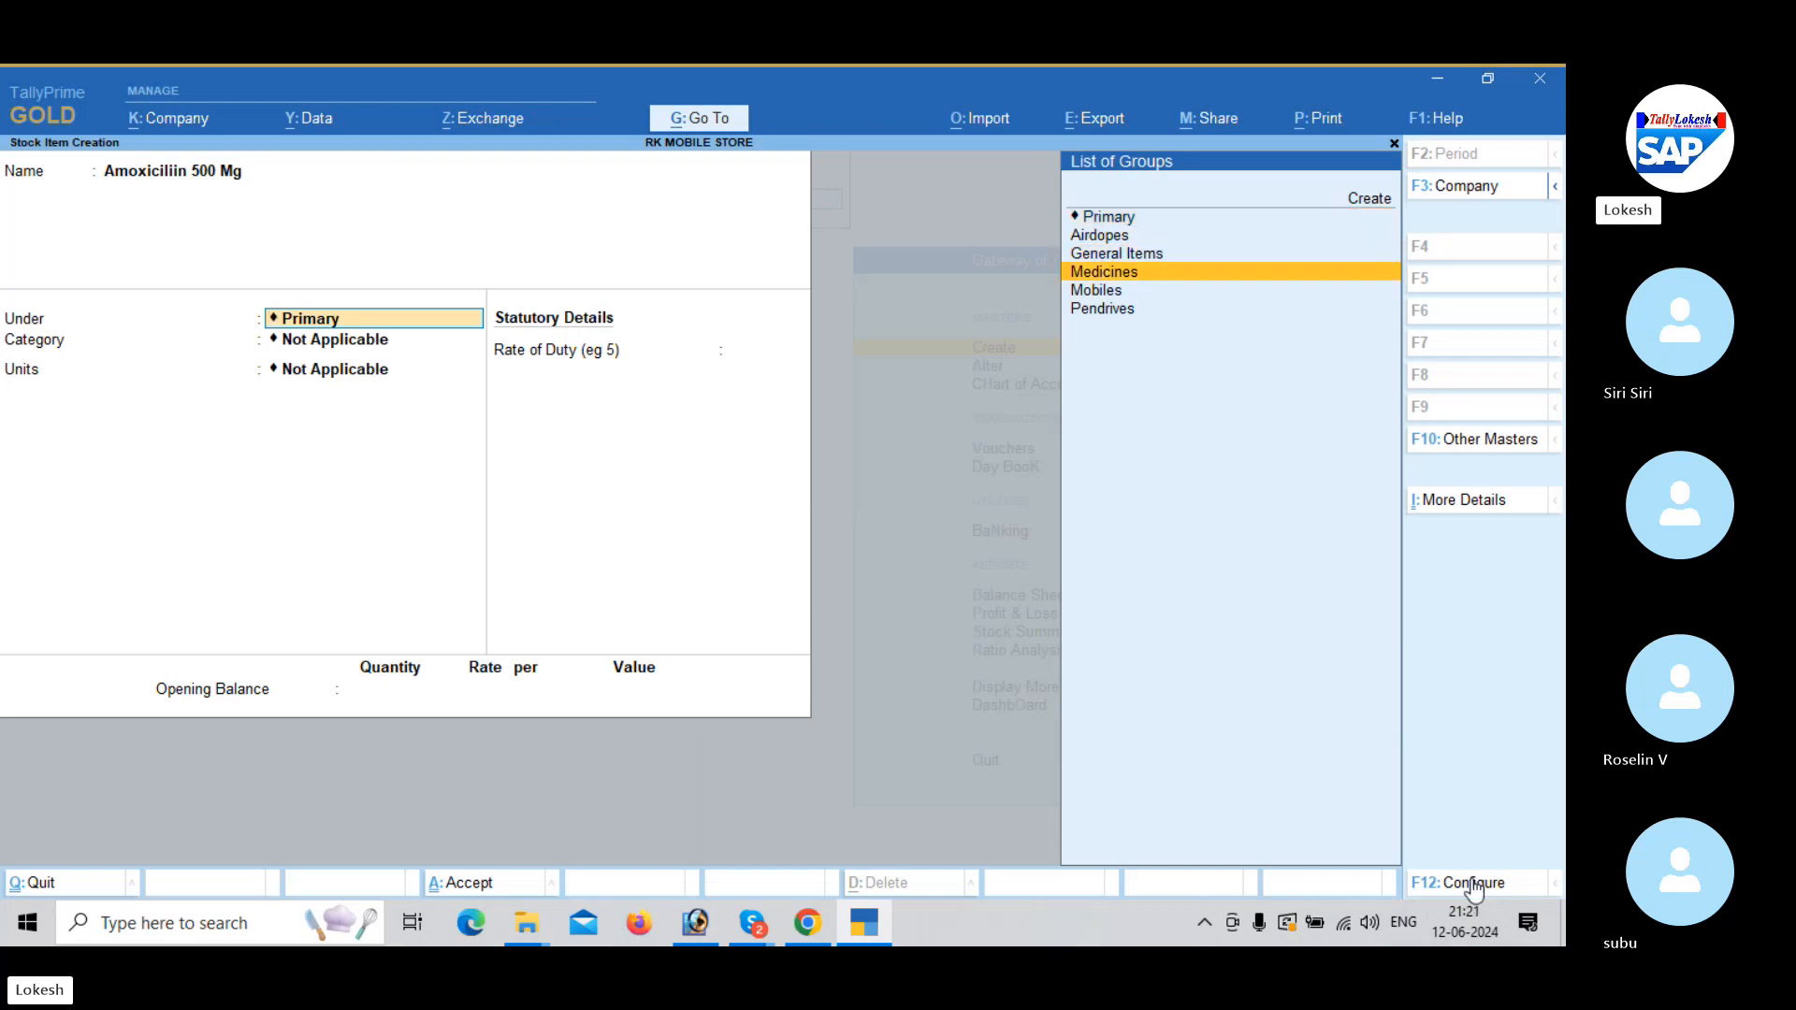
{"action": "key", "text": "Return"}
{"action": "key", "text": "Down"}
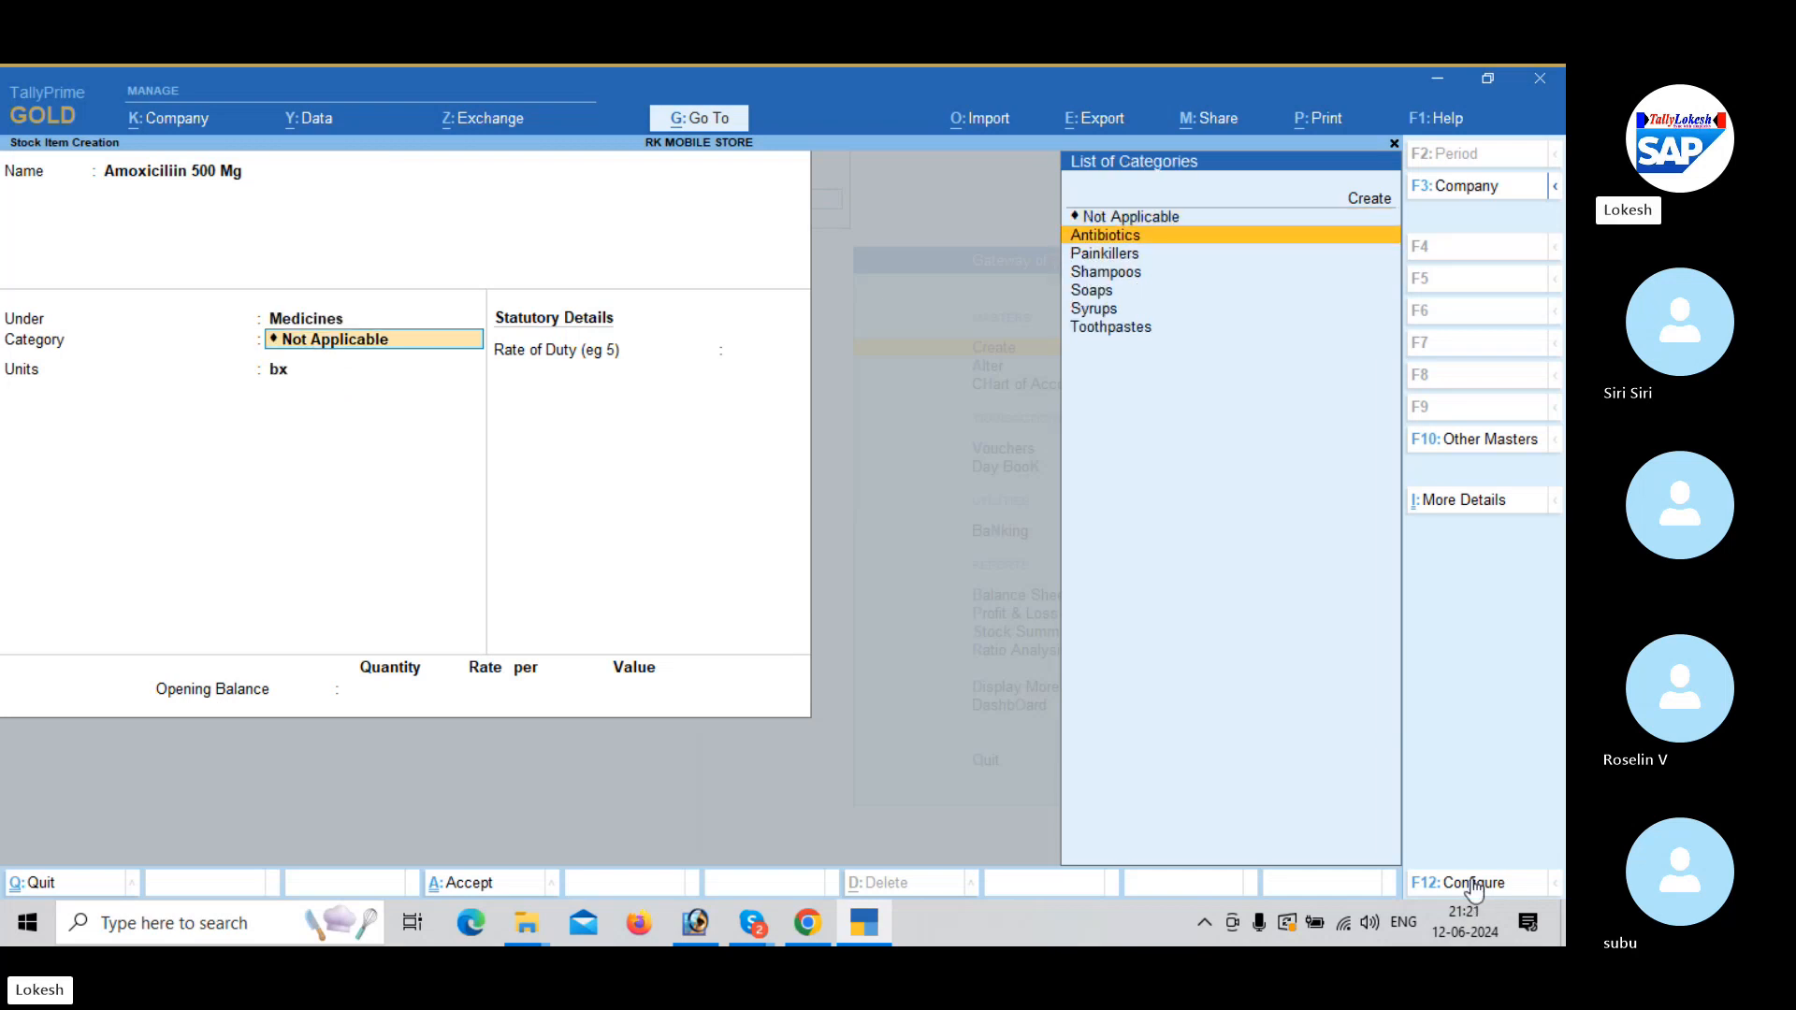
{"action": "key", "text": "Return"}
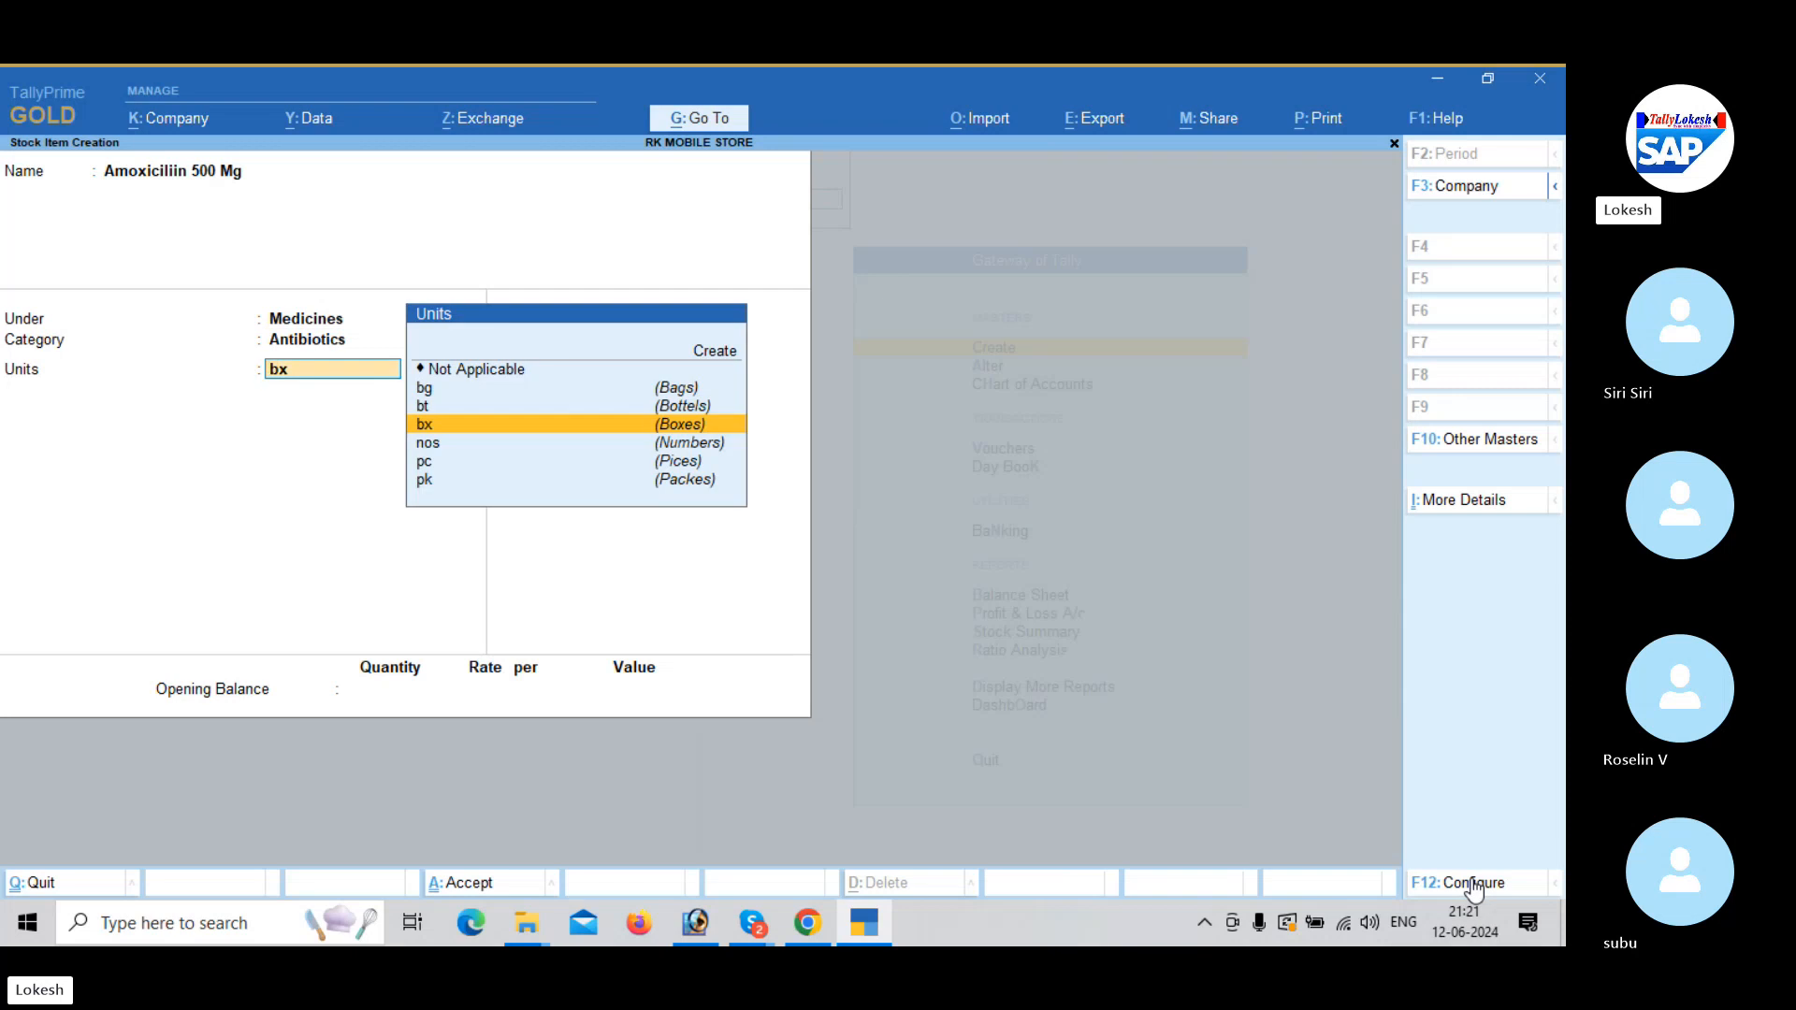
{"action": "key", "text": "Return"}
{"action": "key", "text": "Return"}
{"action": "key", "text": "Return"}
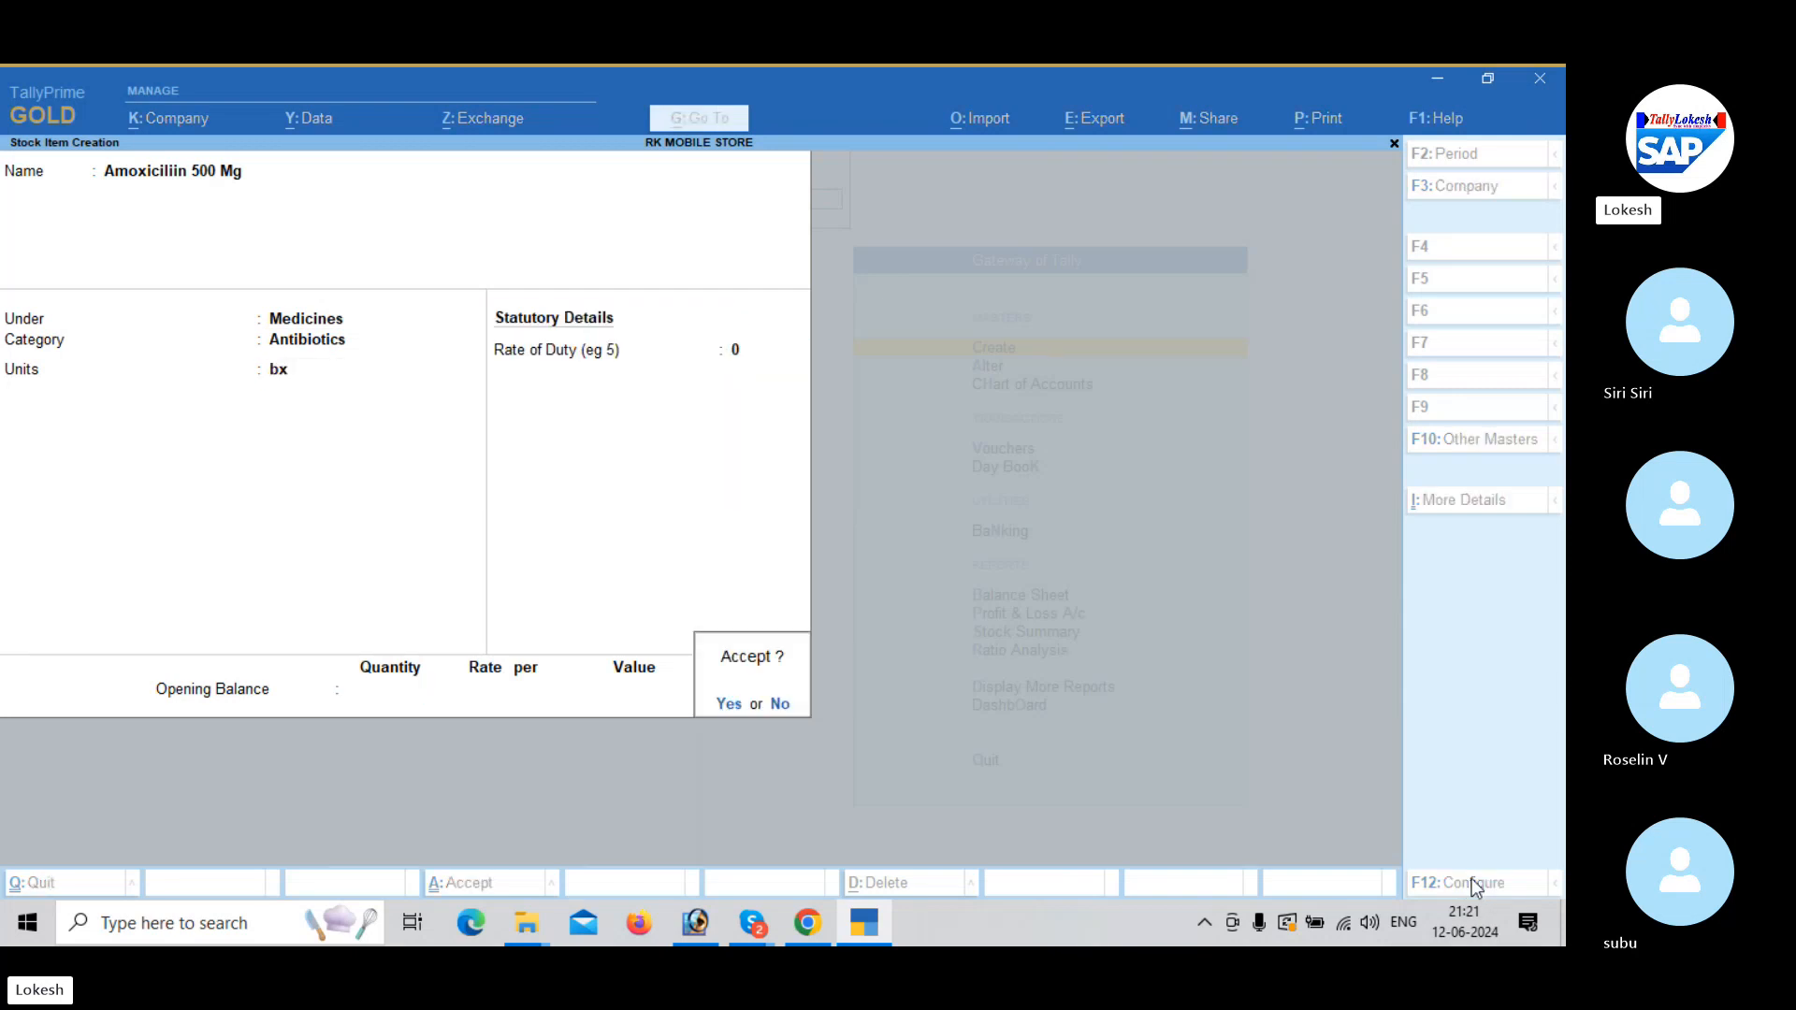
{"action": "key", "text": "Return"}
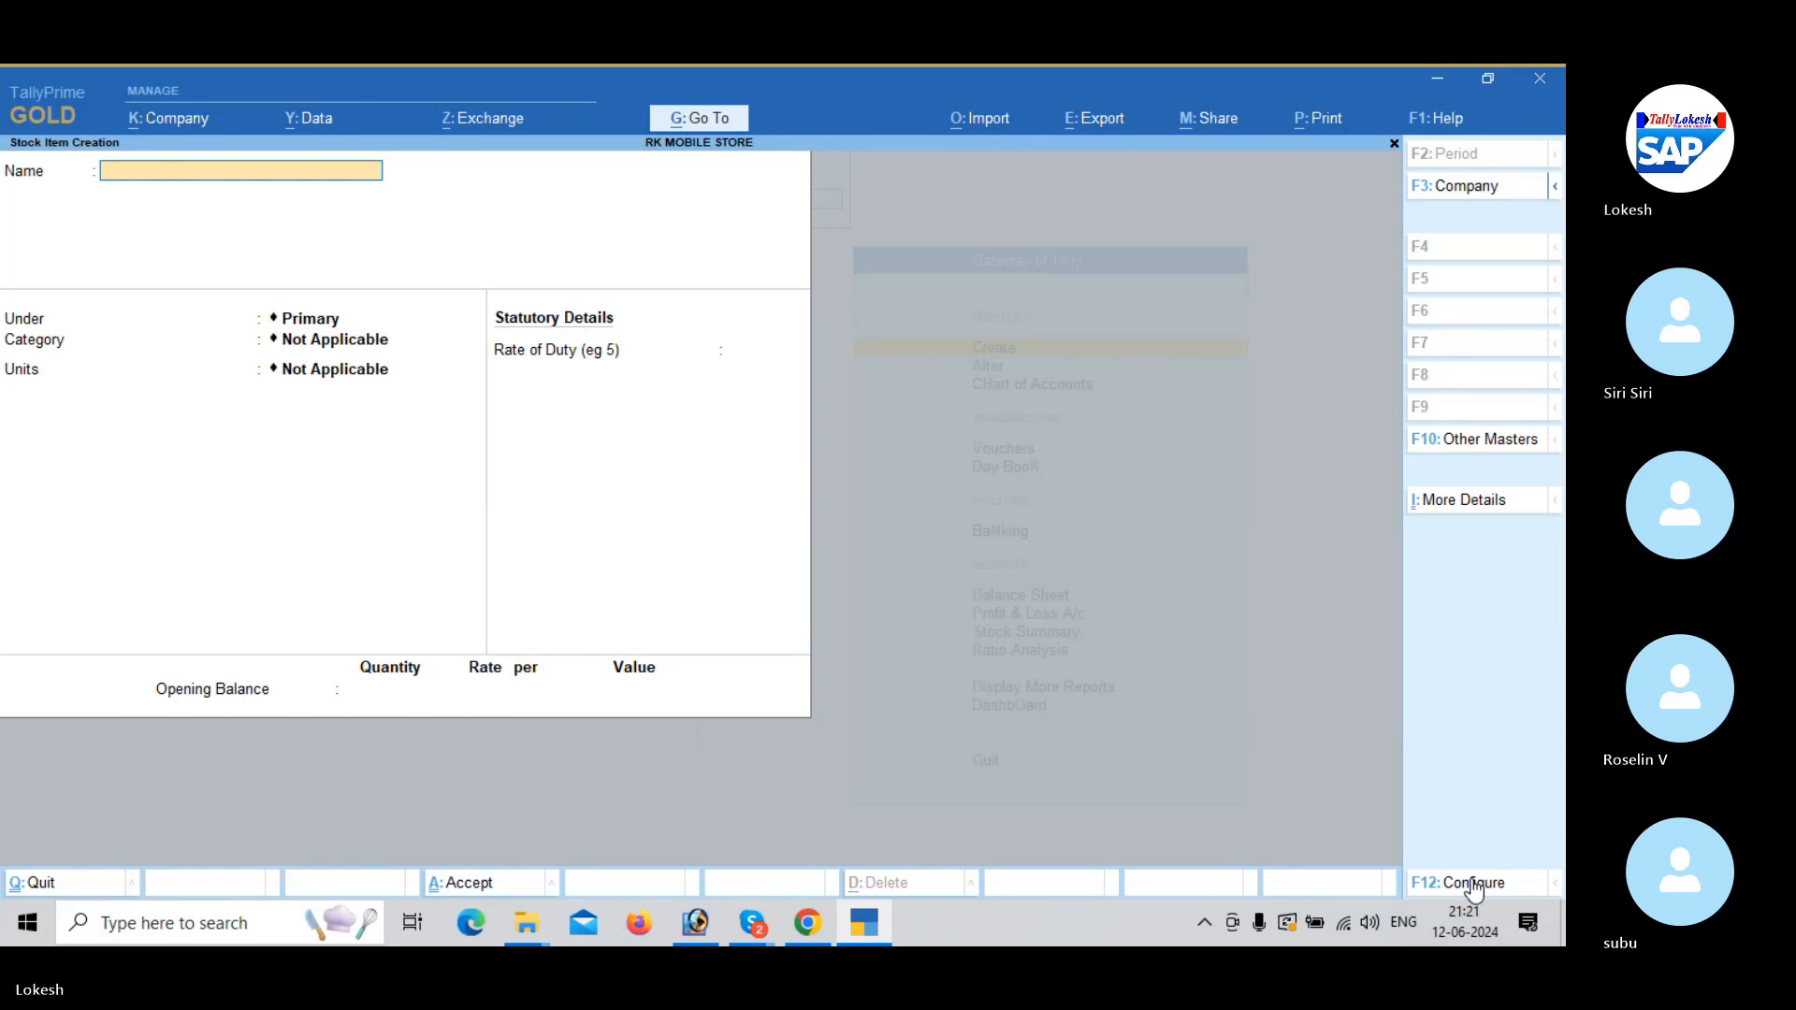
Start a new stock item named Zyntus and place it under the Medicines group.
{"action": "type", "text": "Zyntus"}
{"action": "key", "text": "Return"}
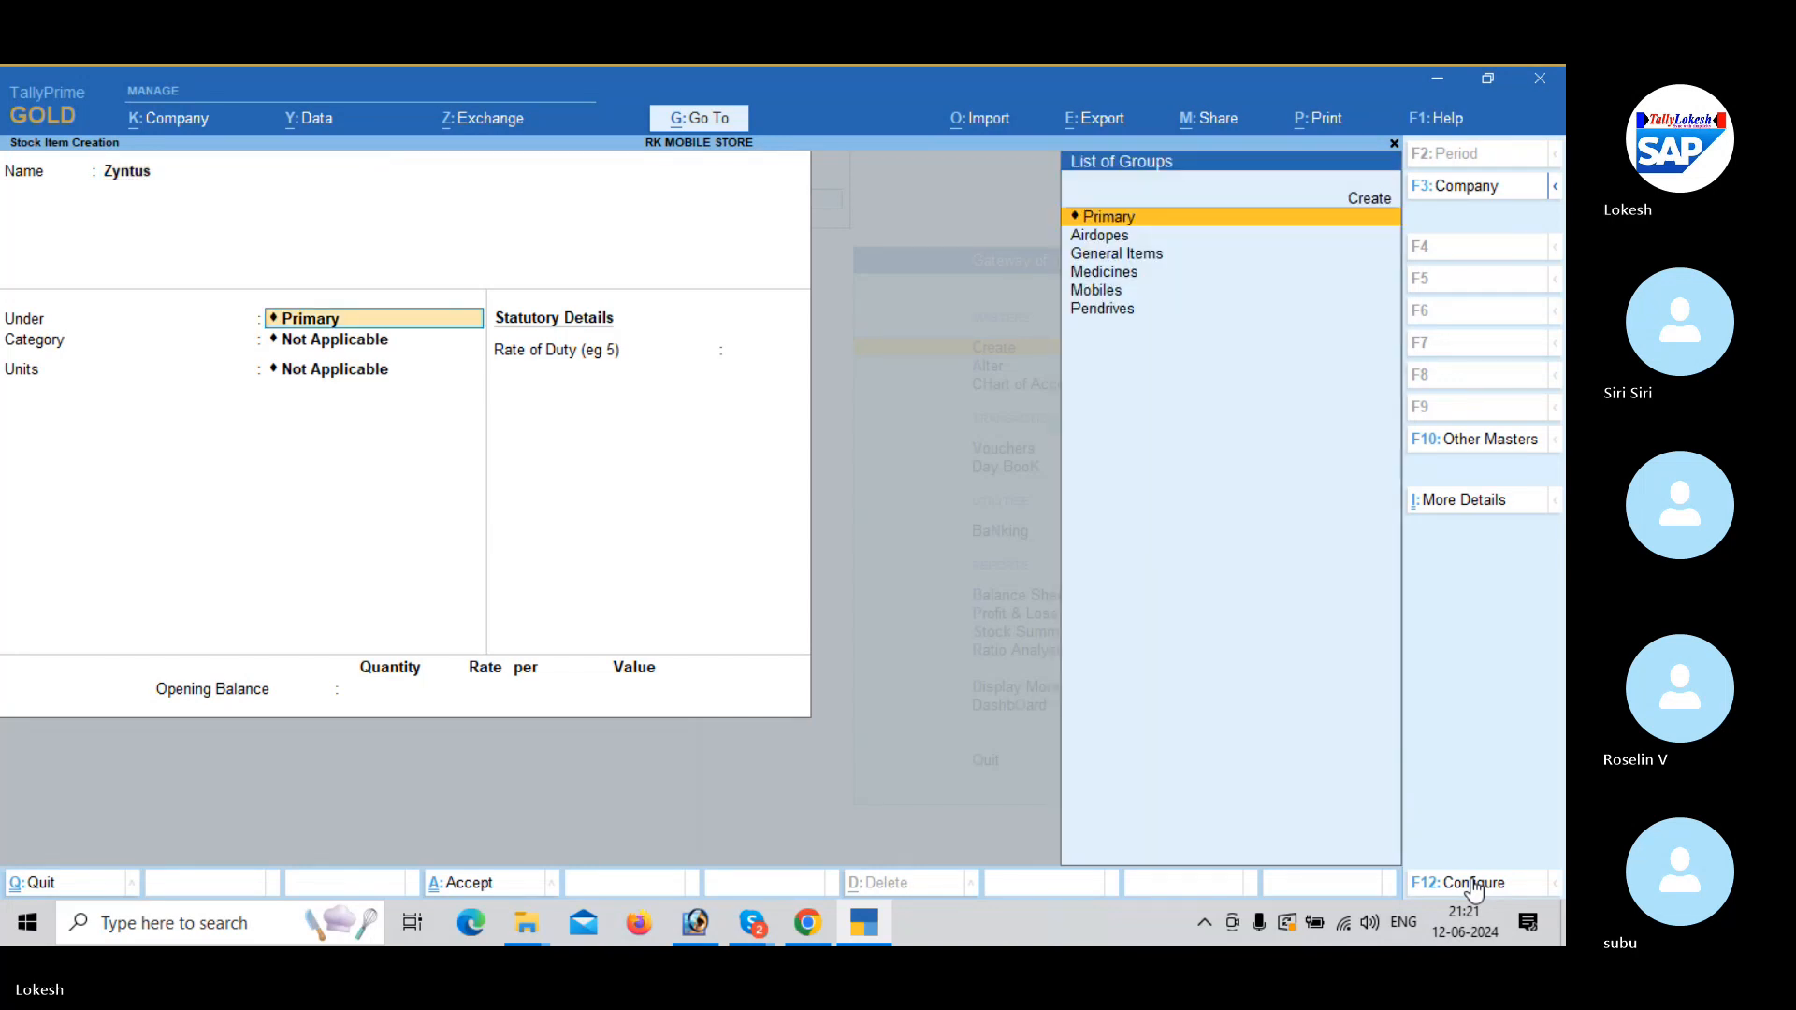
{"action": "key", "text": "Down"}
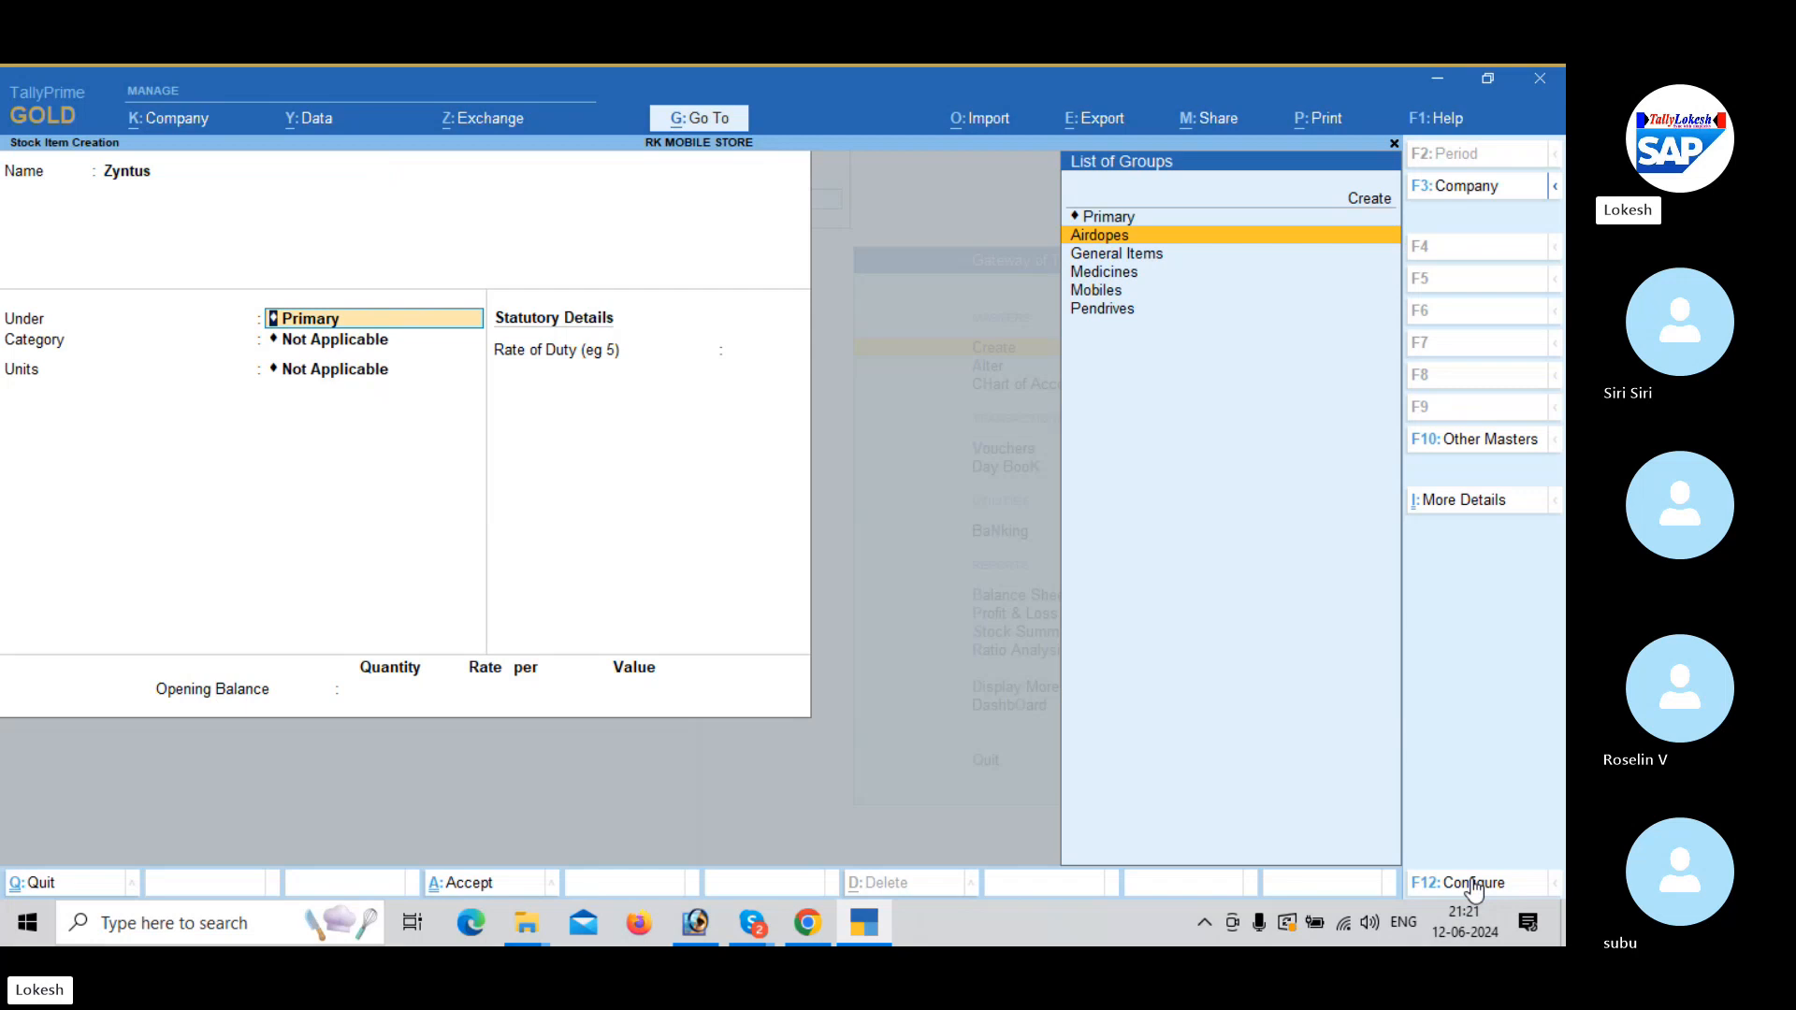
{"action": "key", "text": "Down"}
{"action": "key", "text": "Down"}
{"action": "key", "text": "Return"}
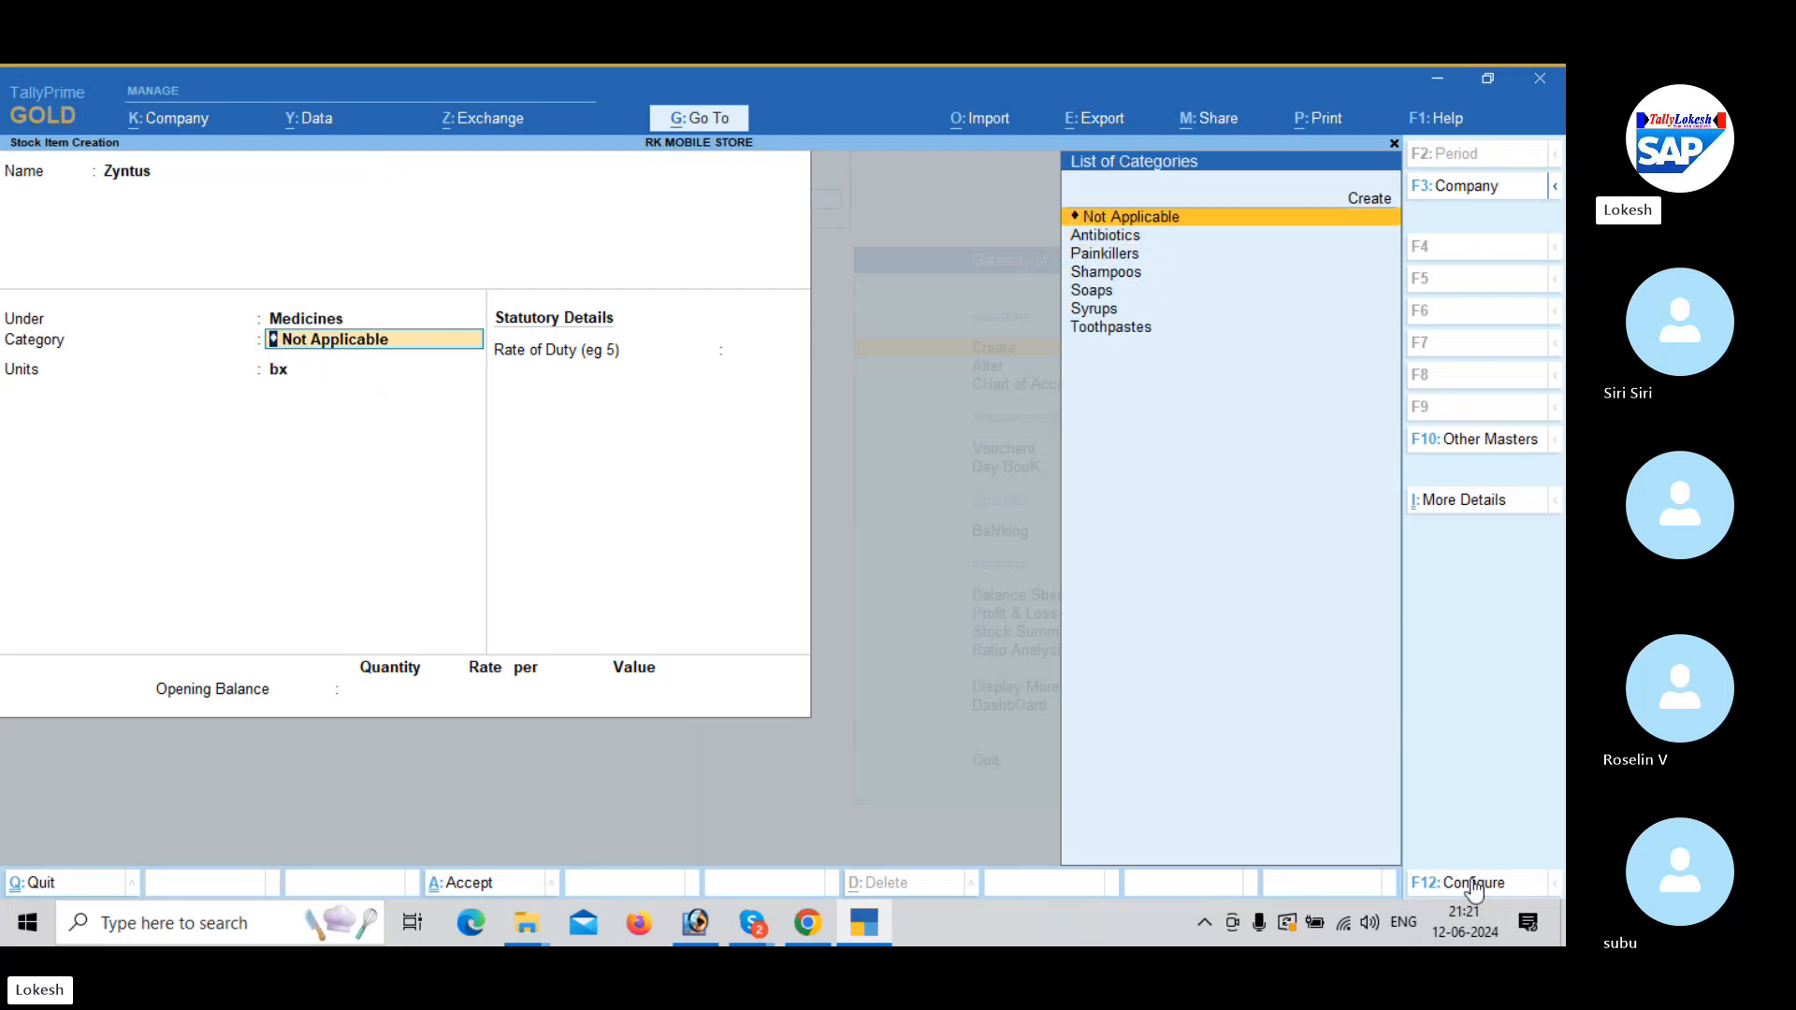
Assign Zyntus the Syrups category and the unit bt, and save the stock item without an opening balance.
{"action": "key", "text": "Down"}
{"action": "key", "text": "Down"}
{"action": "key", "text": "Down"}
{"action": "key", "text": "Down"}
{"action": "key", "text": "Down"}
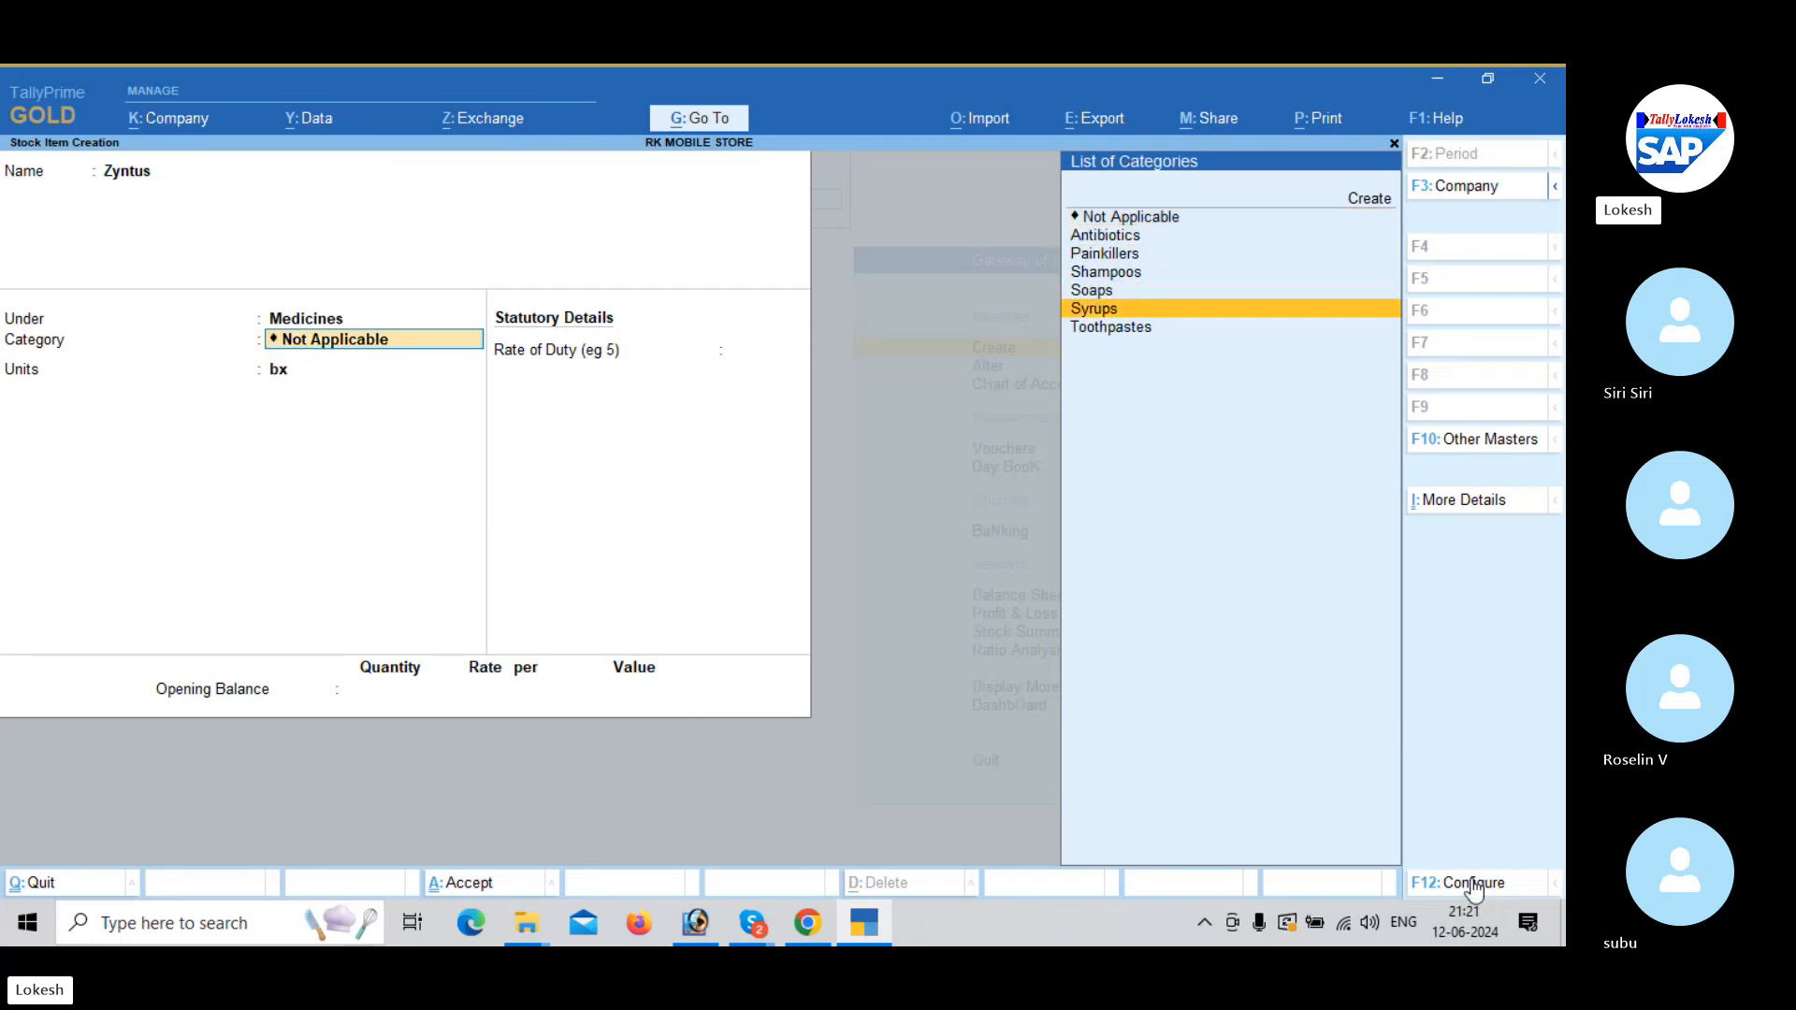
{"action": "key", "text": "Return"}
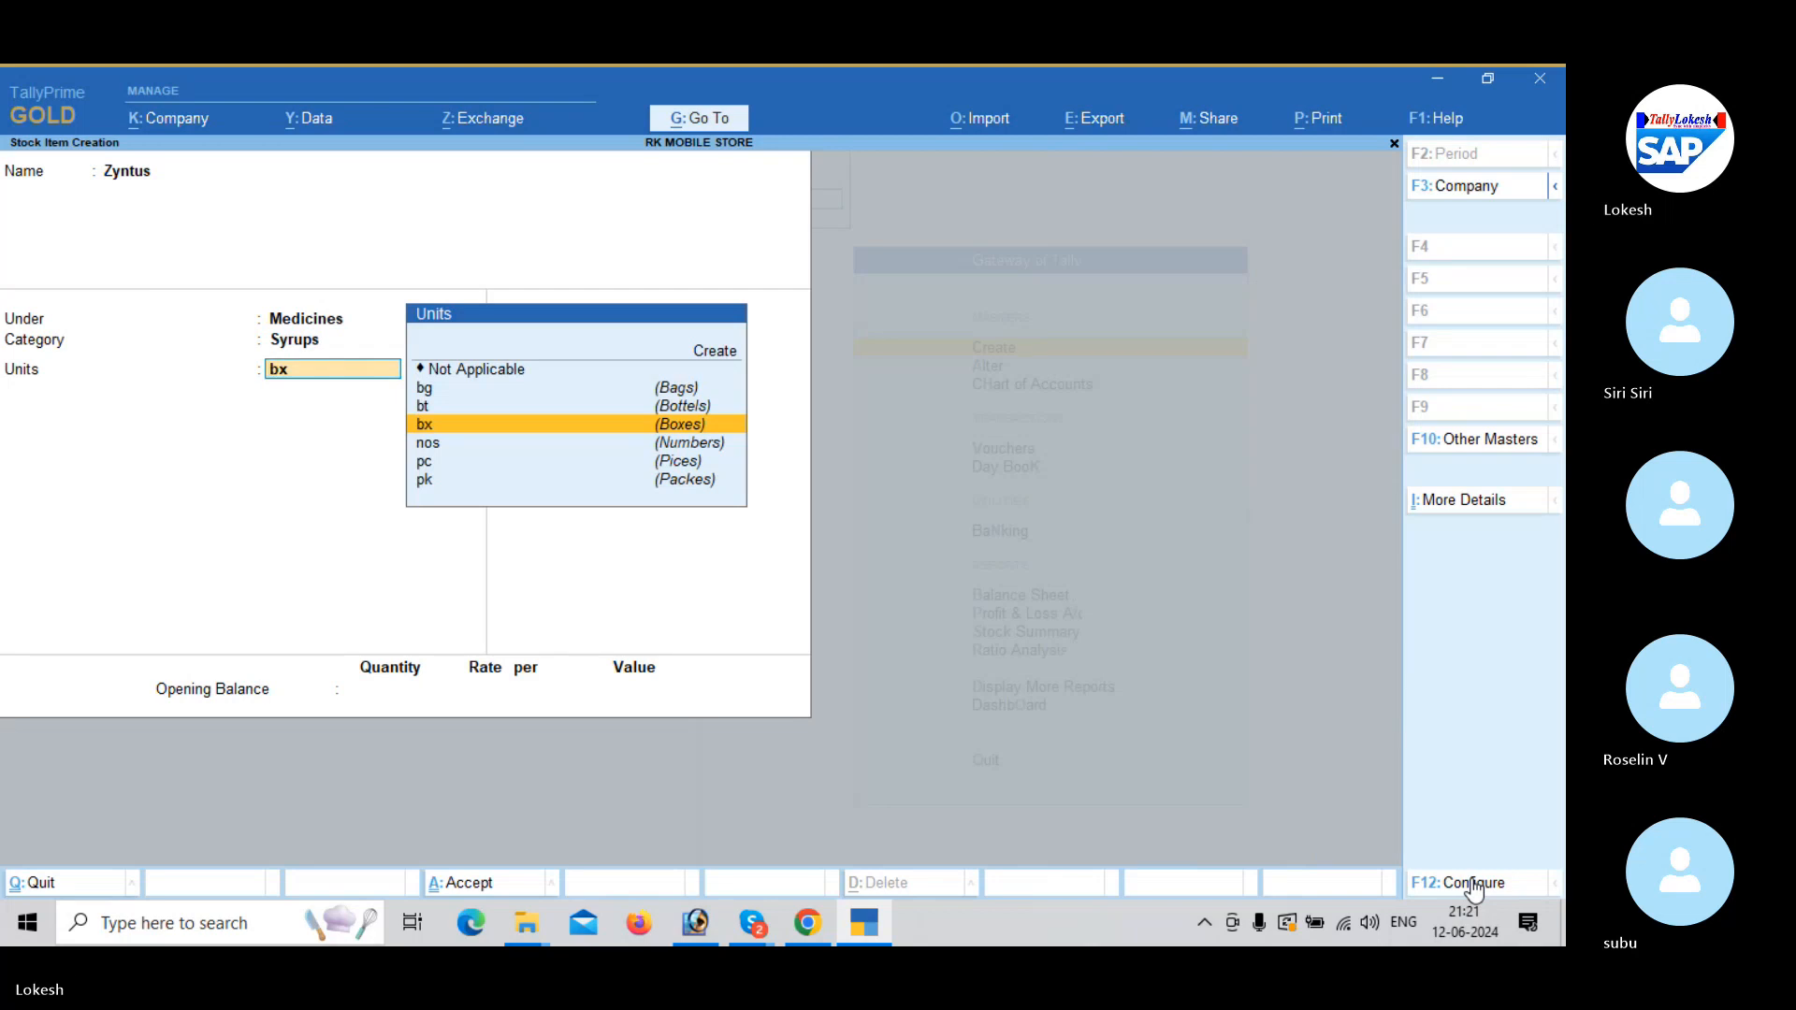
{"action": "key", "text": "Up"}
{"action": "key", "text": "Return"}
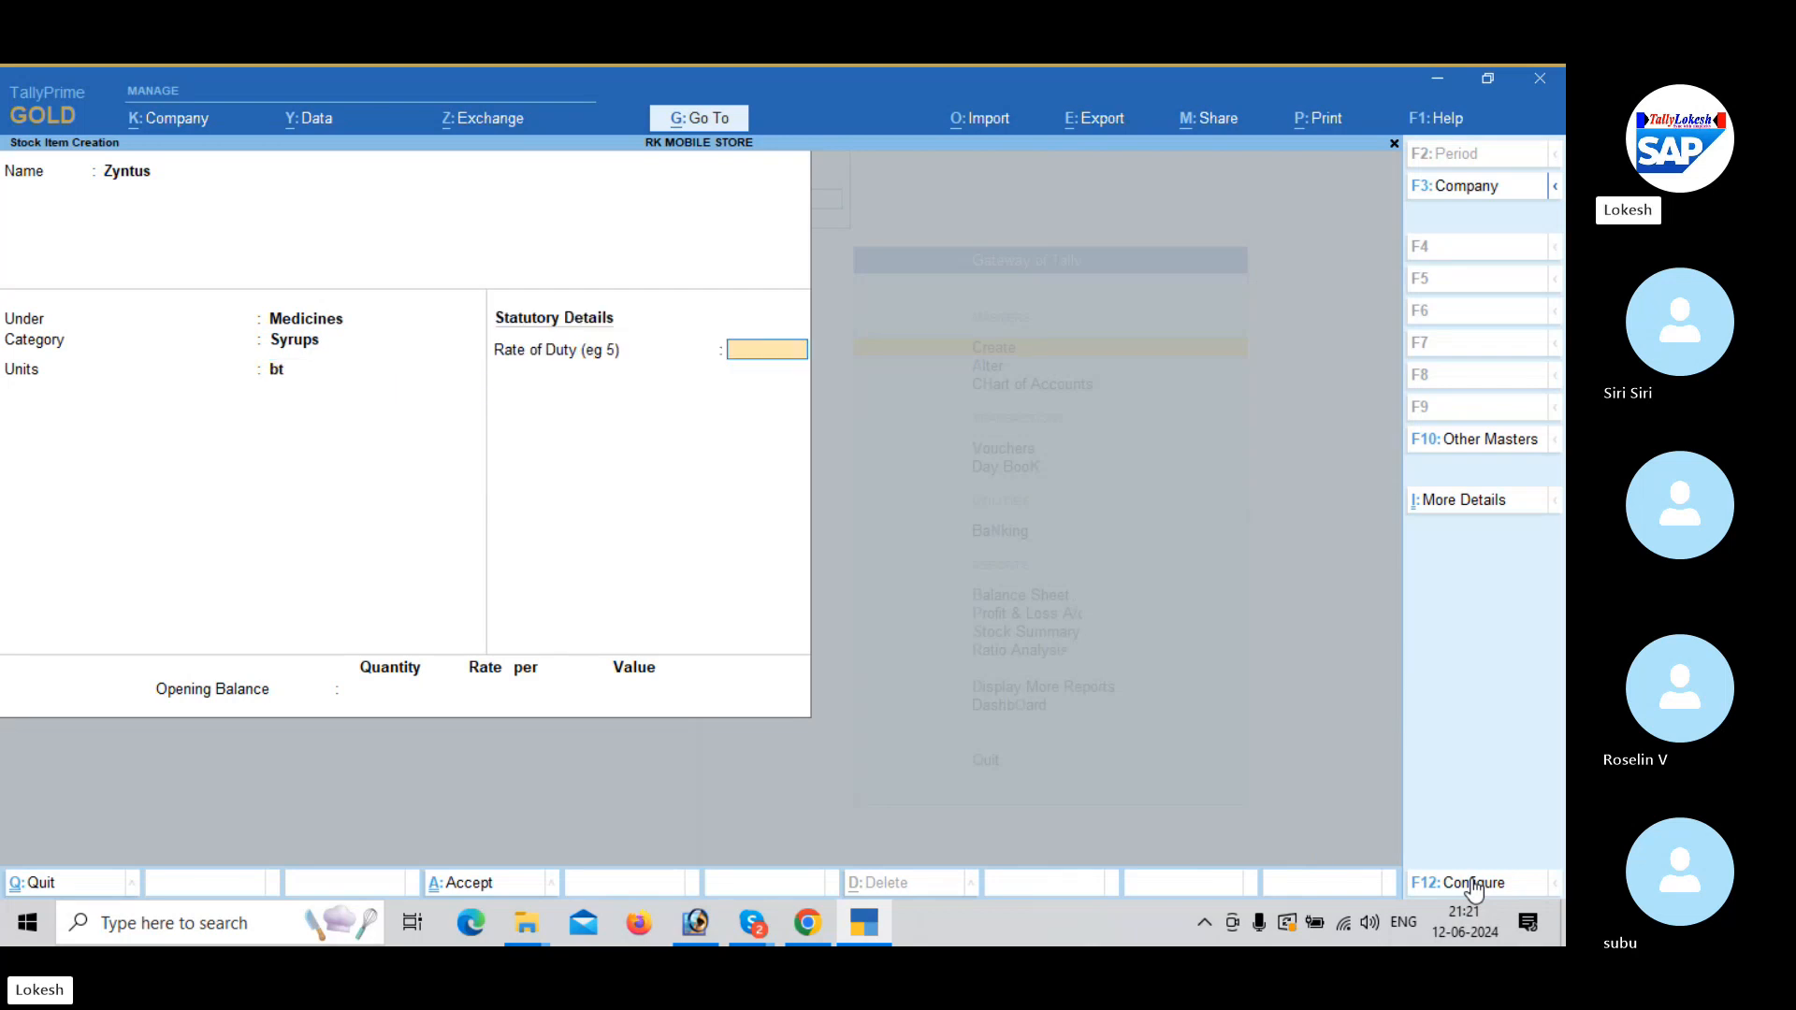
{"action": "key", "text": "Return"}
{"action": "key", "text": "Return"}
{"action": "key", "text": "Return"}
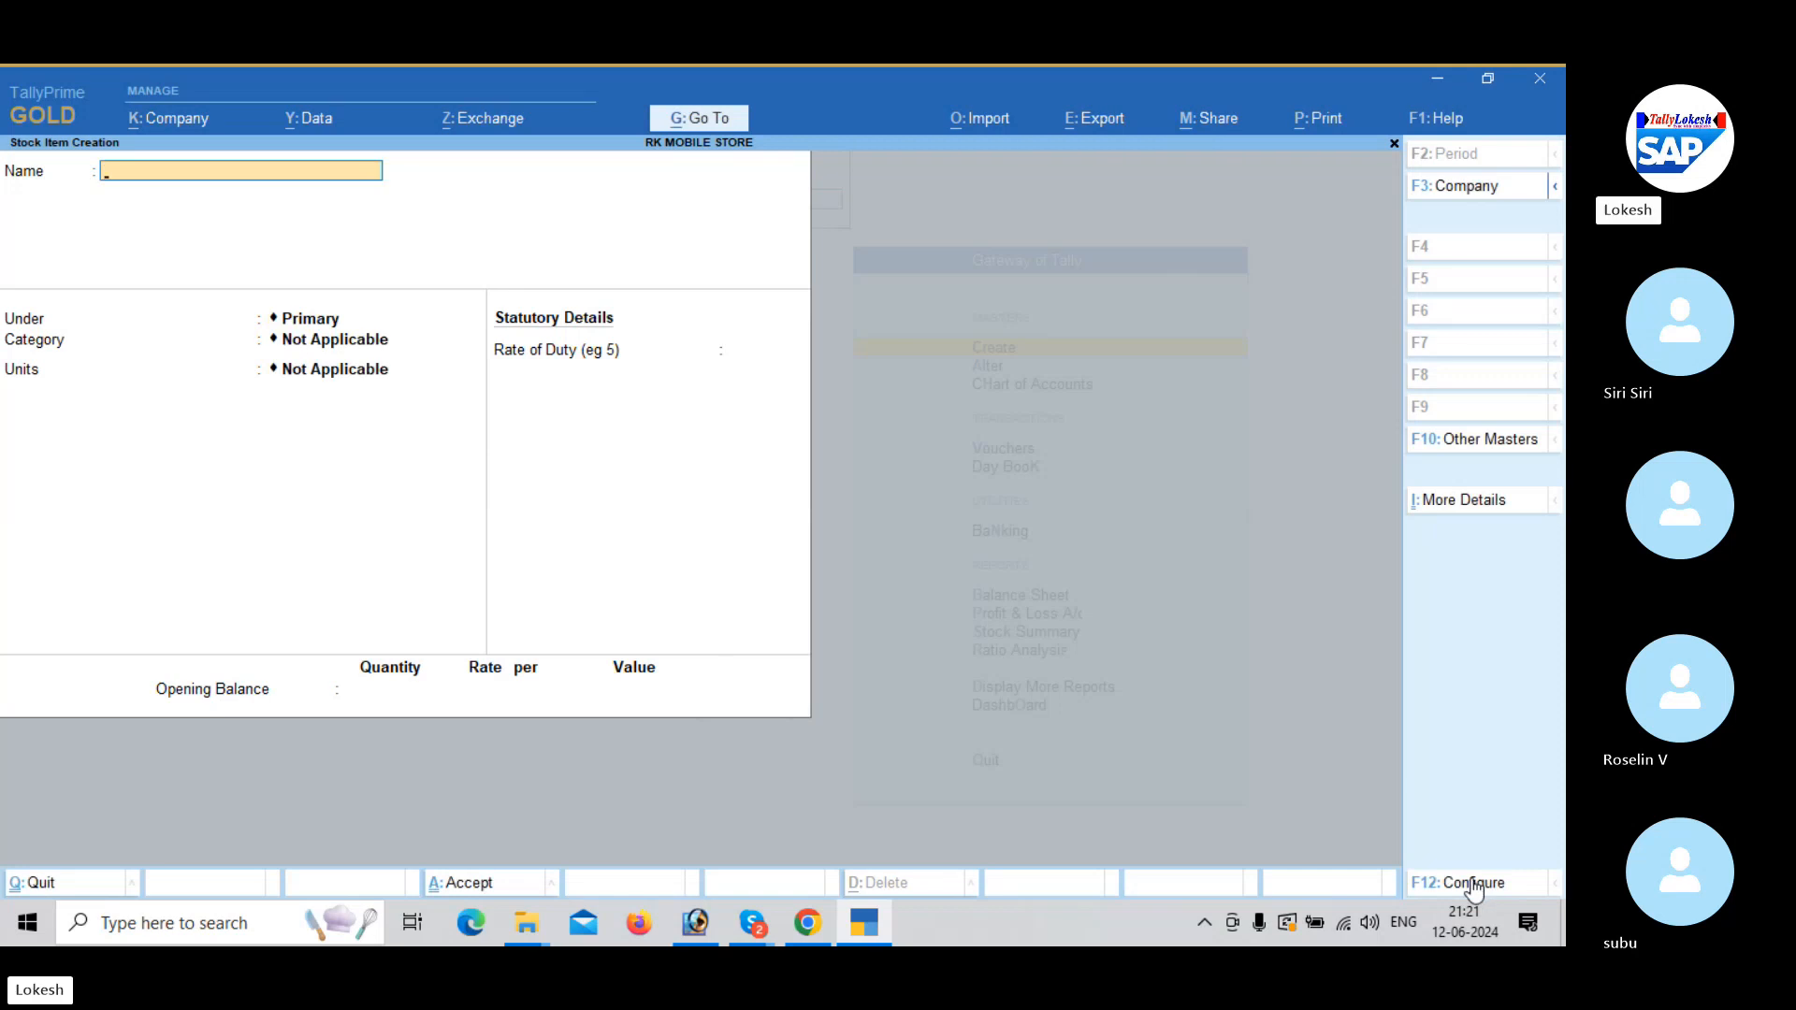
Start a new stock item named Cough - Ex and place it under the Medicines group.
{"action": "type", "text": "Cough"}
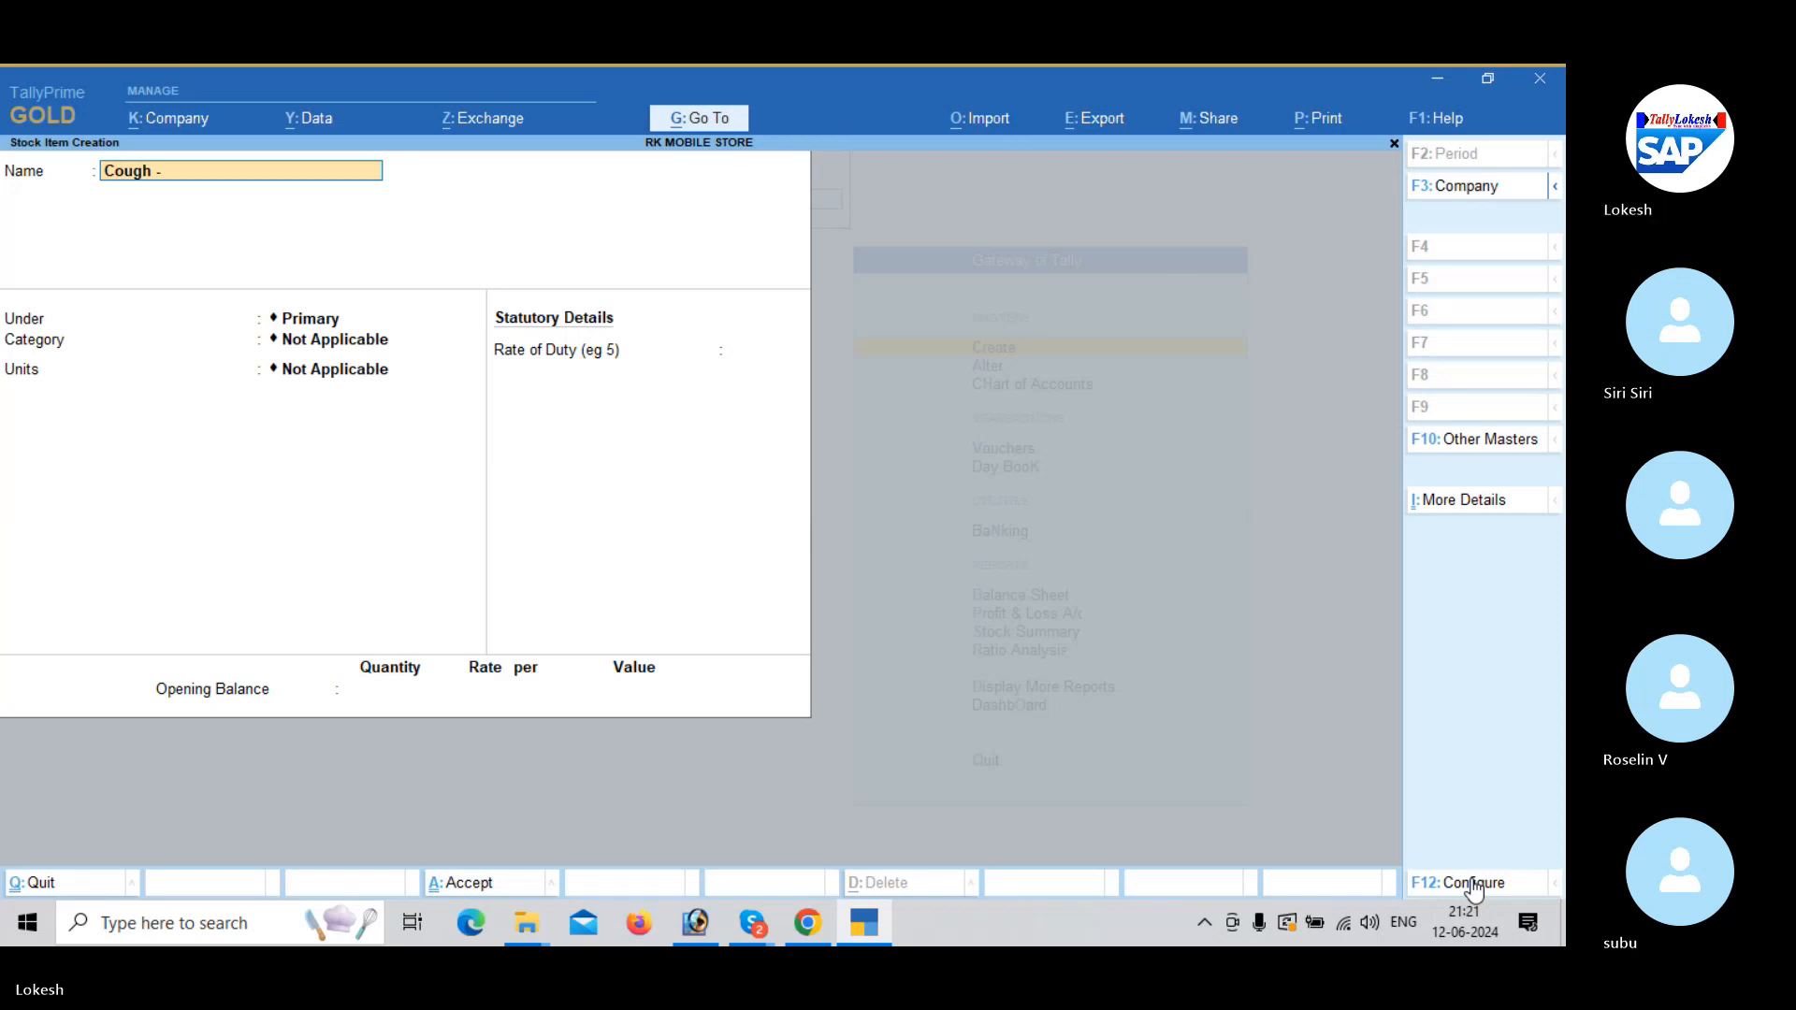
{"action": "type", "text": " - Ex"}
{"action": "key", "text": "Return"}
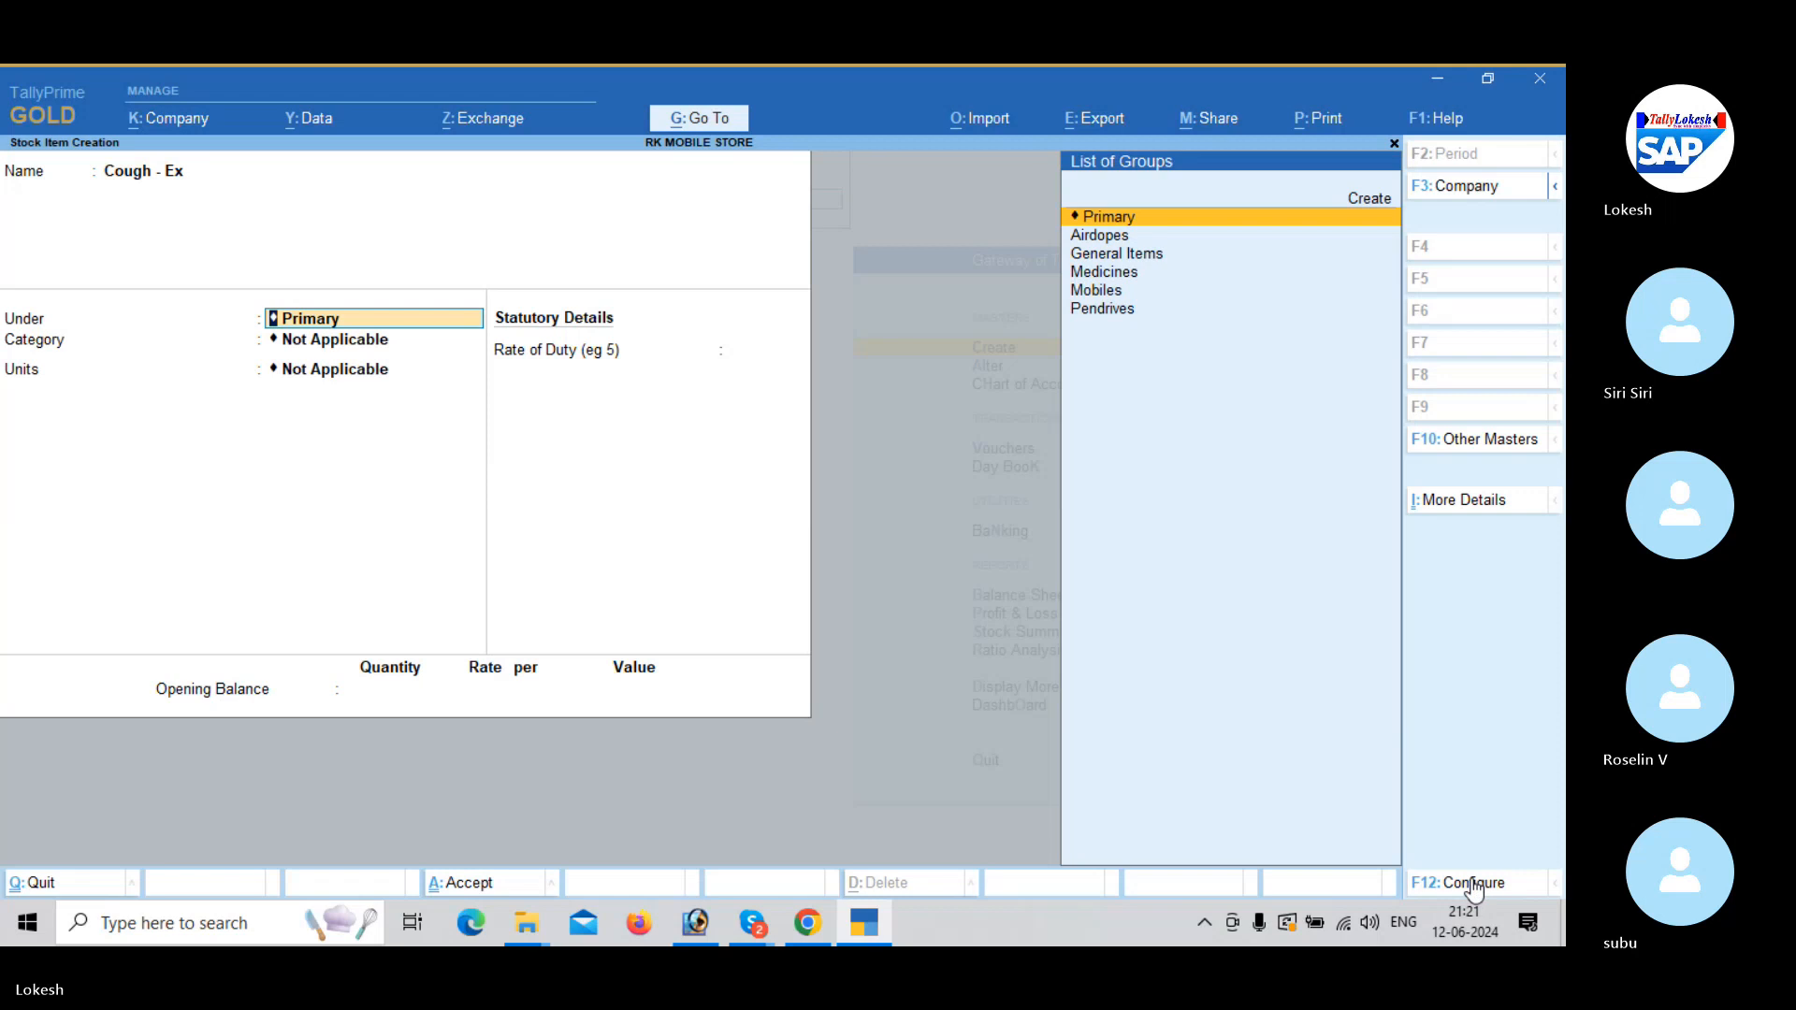
{"action": "key", "text": "Down"}
{"action": "key", "text": "Down"}
{"action": "key", "text": "Down"}
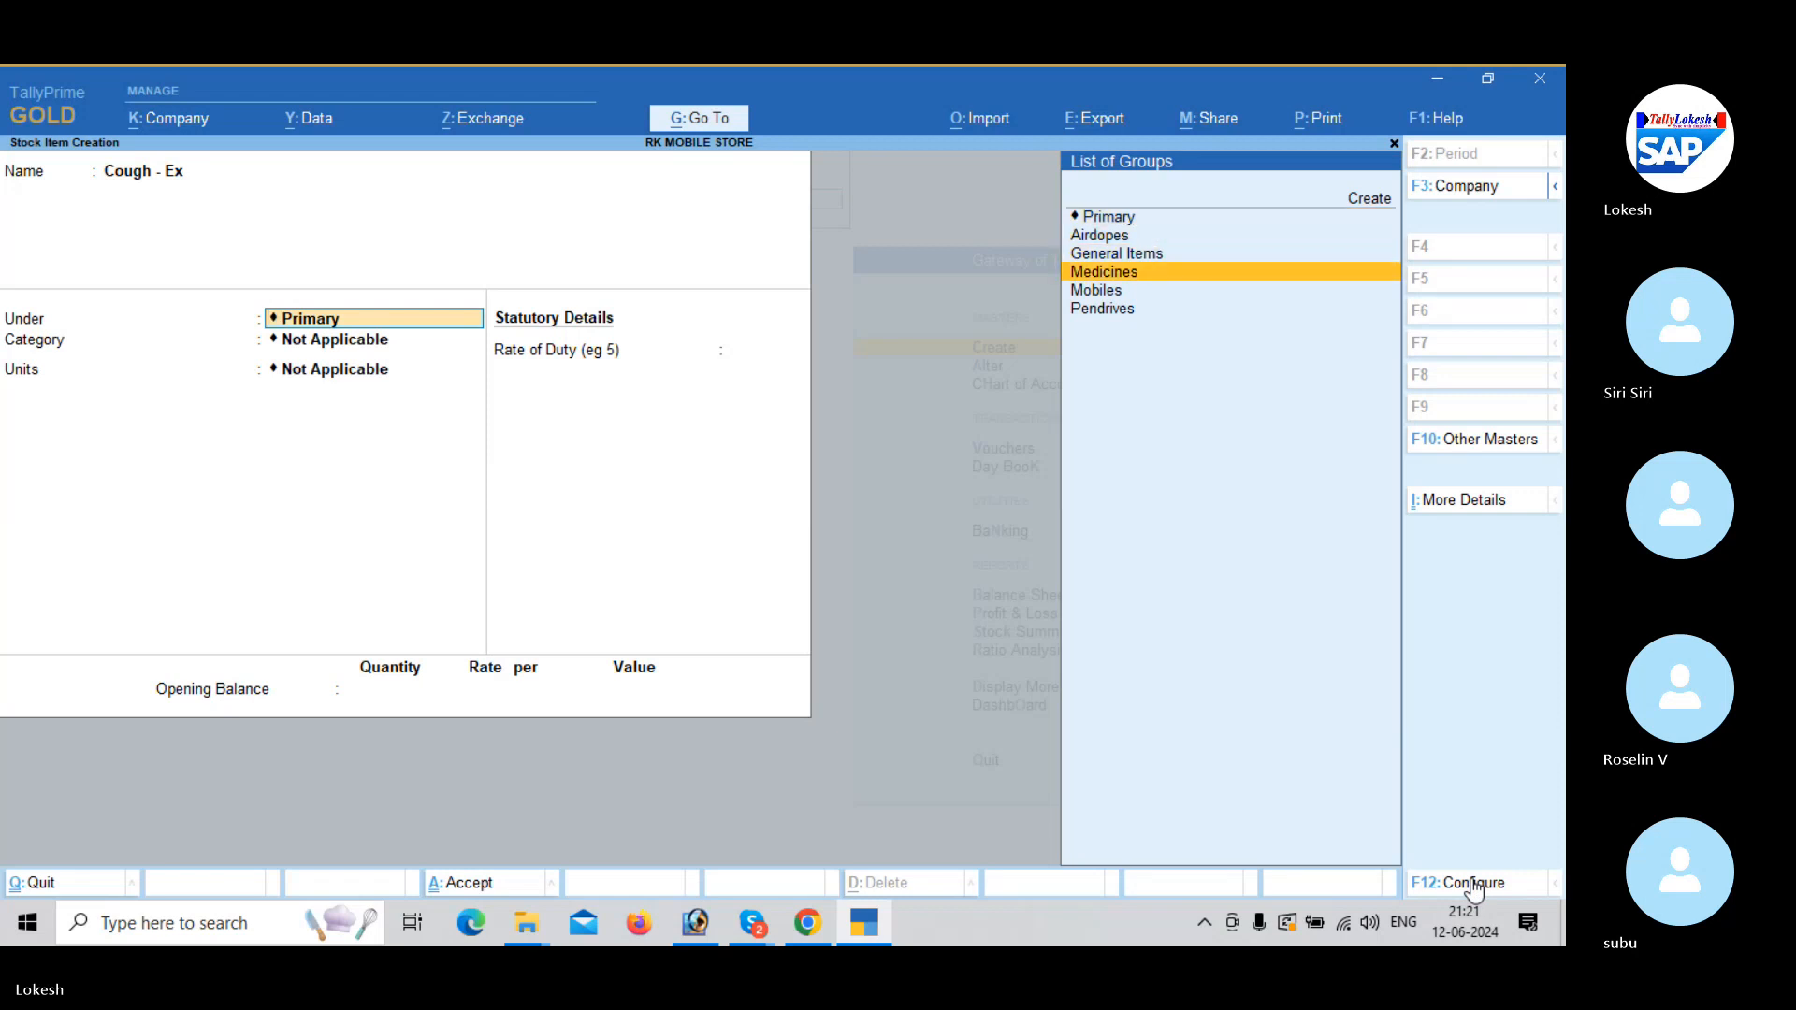
{"action": "key", "text": "Down"}
{"action": "key", "text": "Up"}
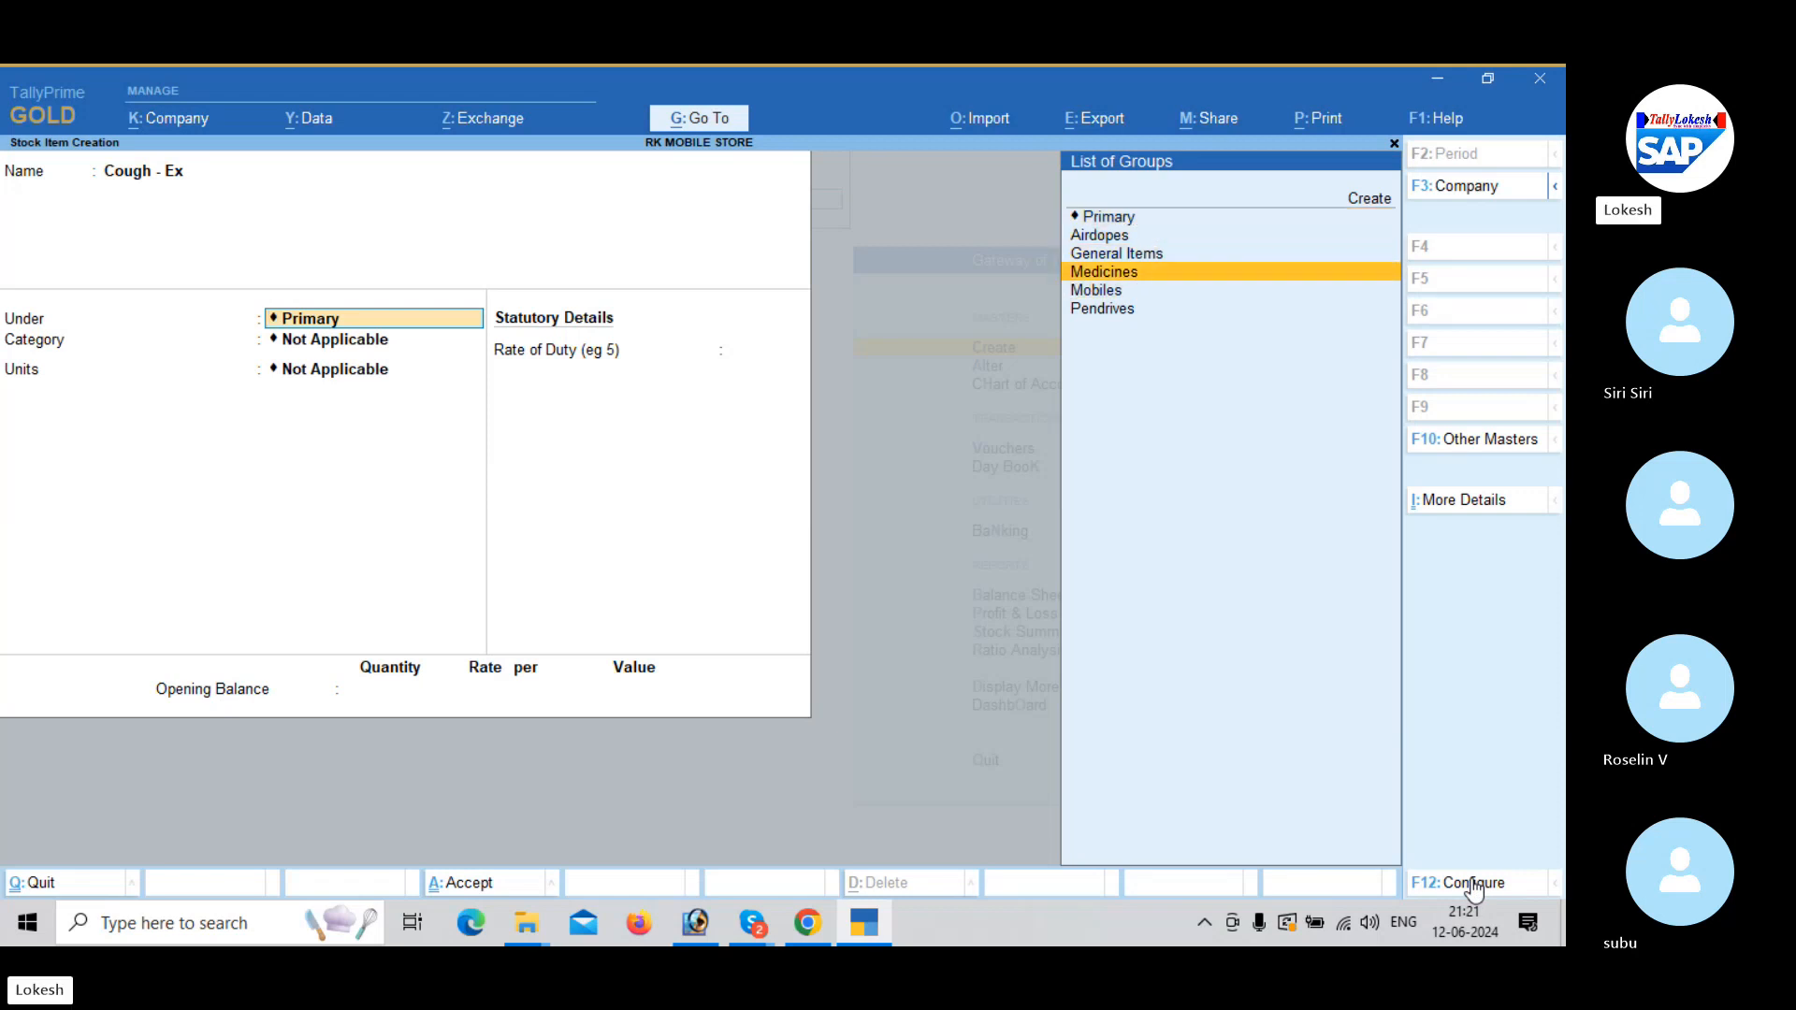
{"action": "key", "text": "Return"}
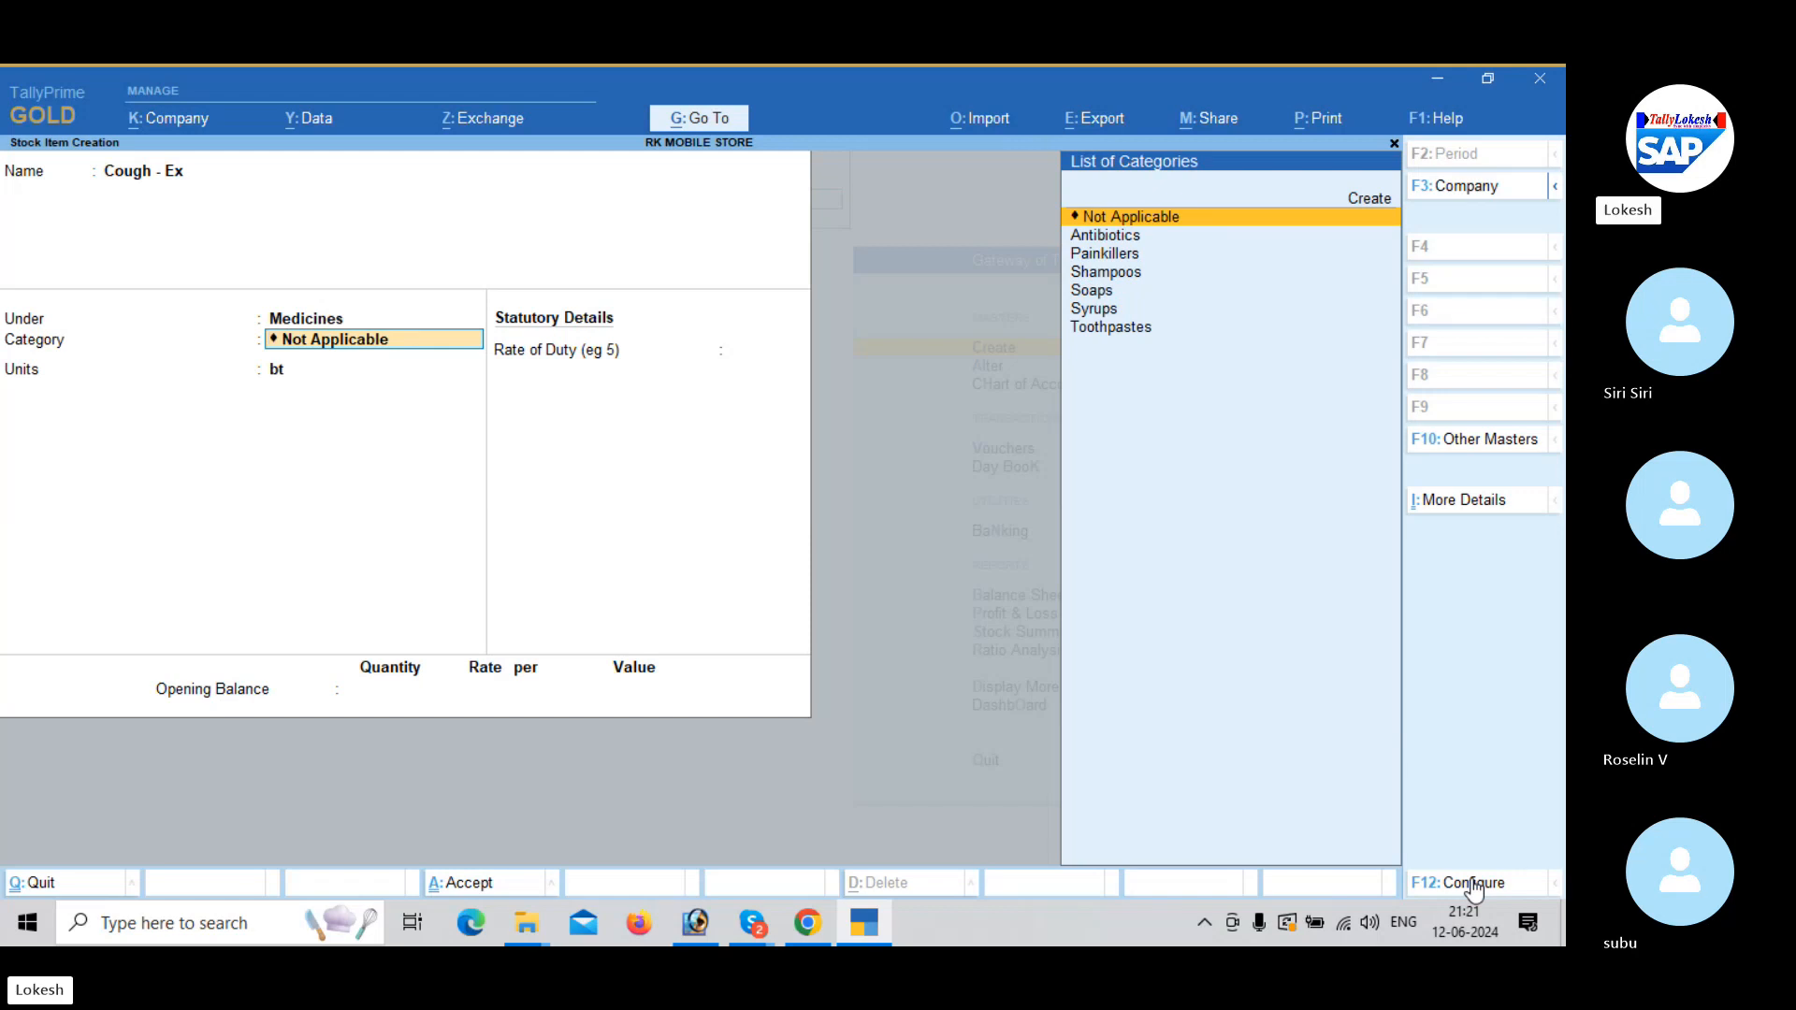
Assign Cough - Ex the Syrups category and the unit bt, and save the stock item without an opening balance.
{"action": "key", "text": "Down"}
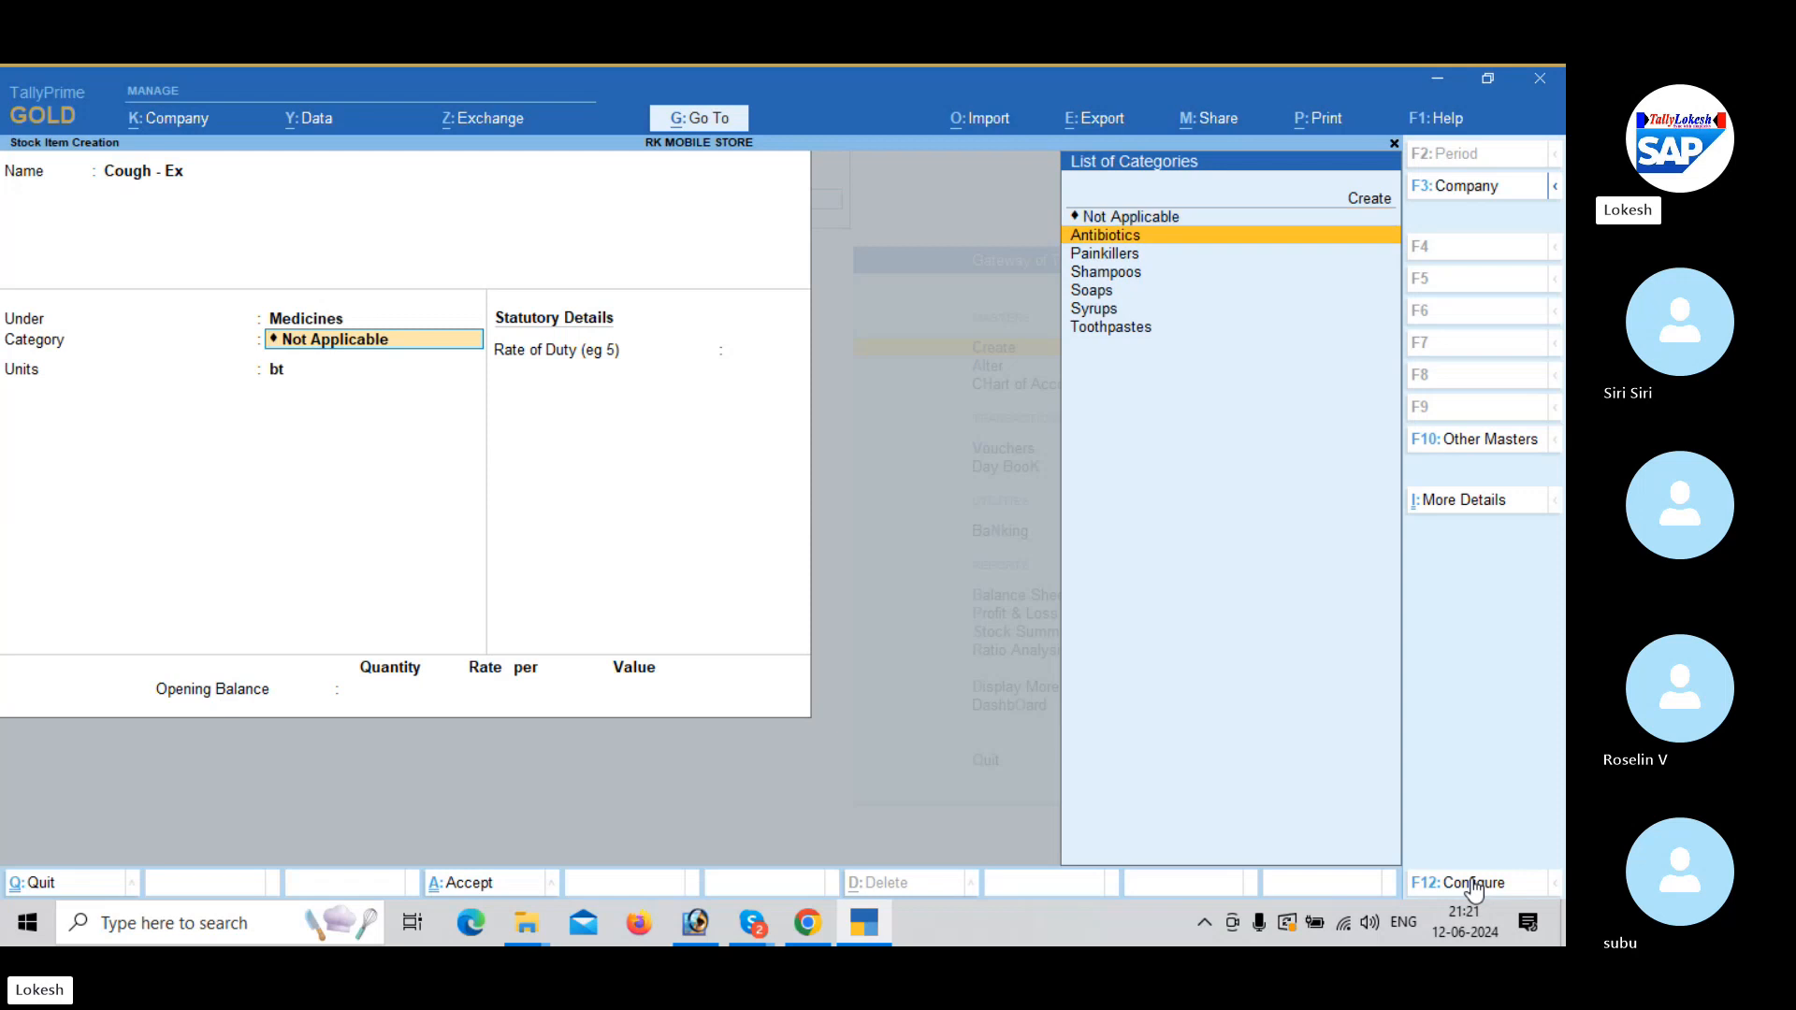
{"action": "key", "text": "Down"}
{"action": "key", "text": "Down"}
{"action": "key", "text": "Down"}
{"action": "key", "text": "Down"}
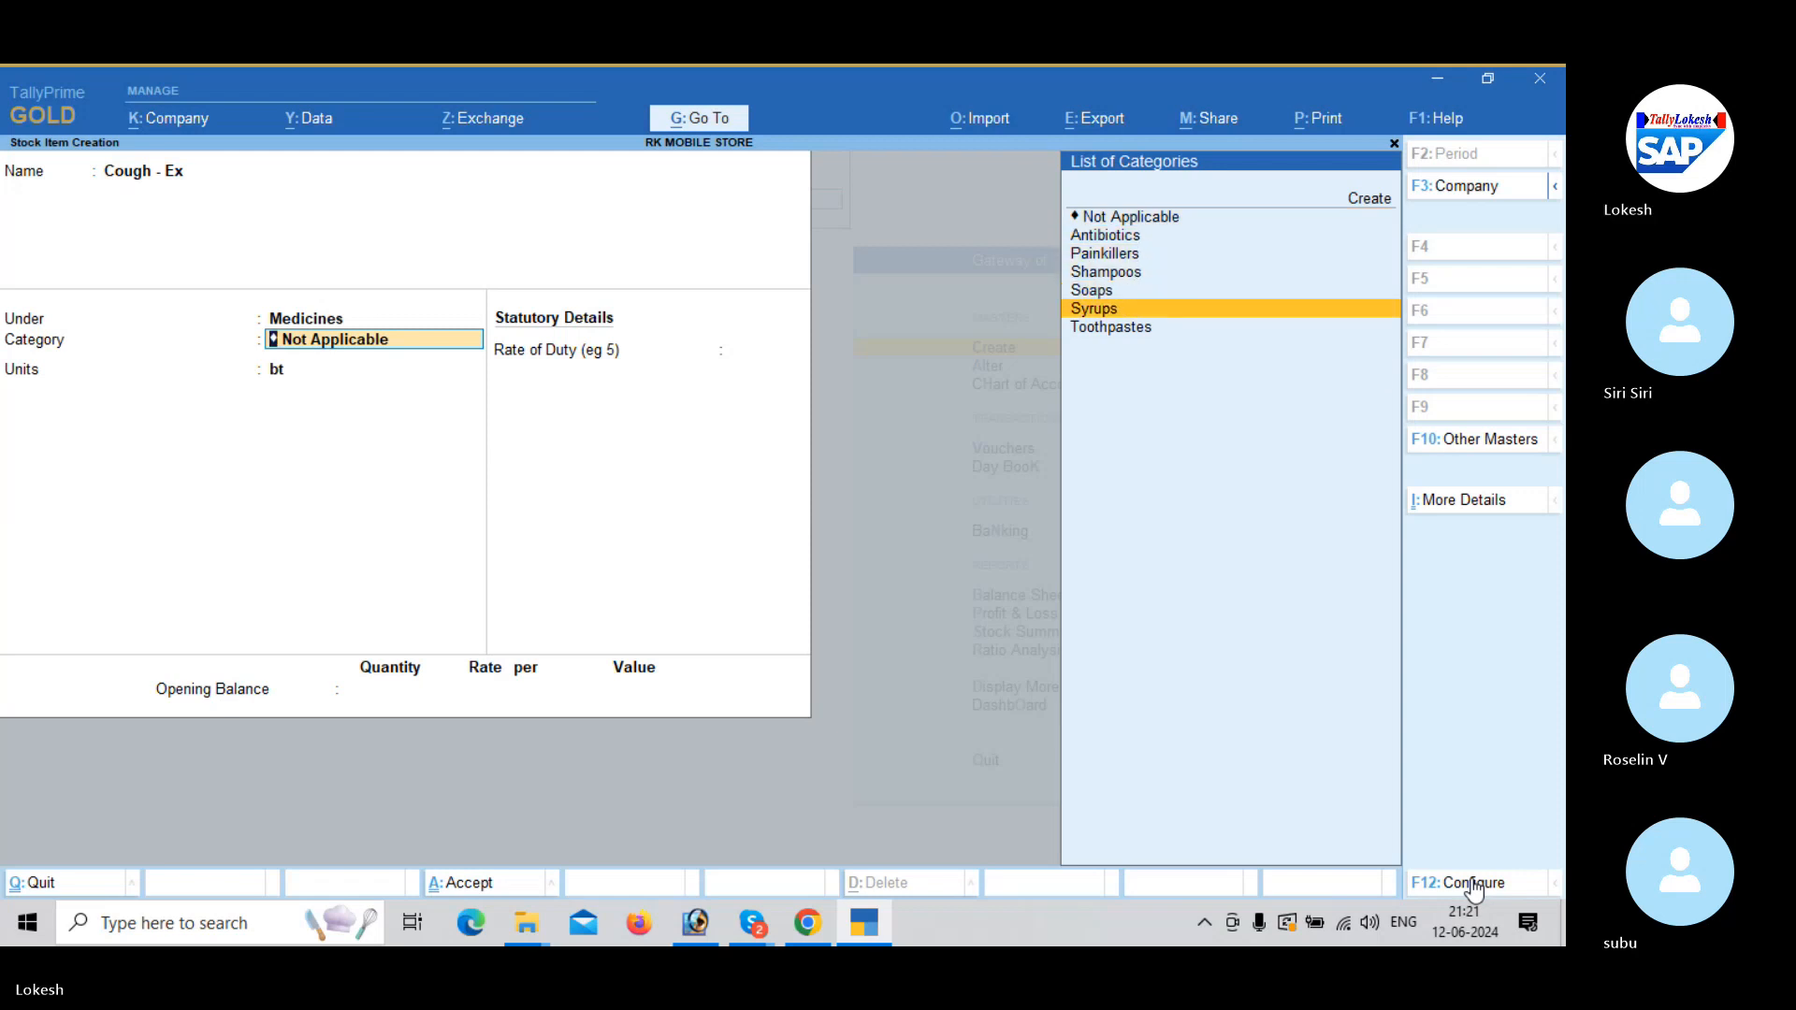
{"action": "key", "text": "Return"}
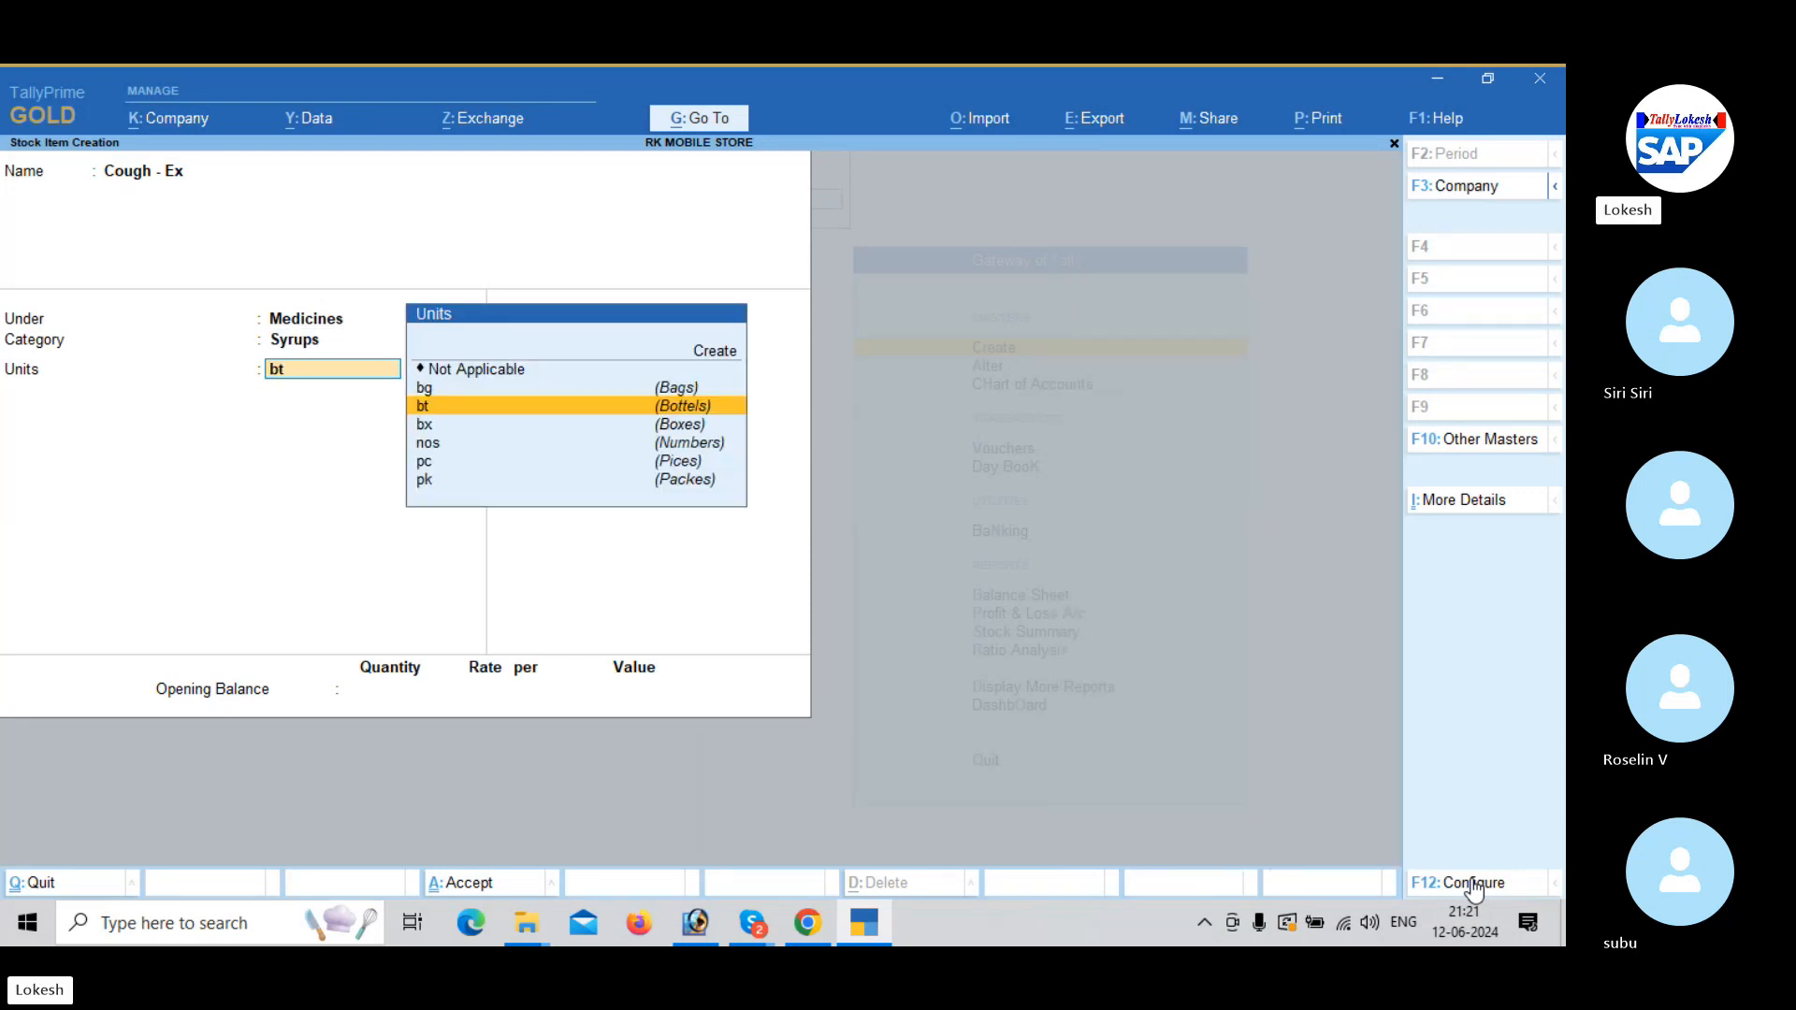
{"action": "key", "text": "Return"}
{"action": "key", "text": "Return"}
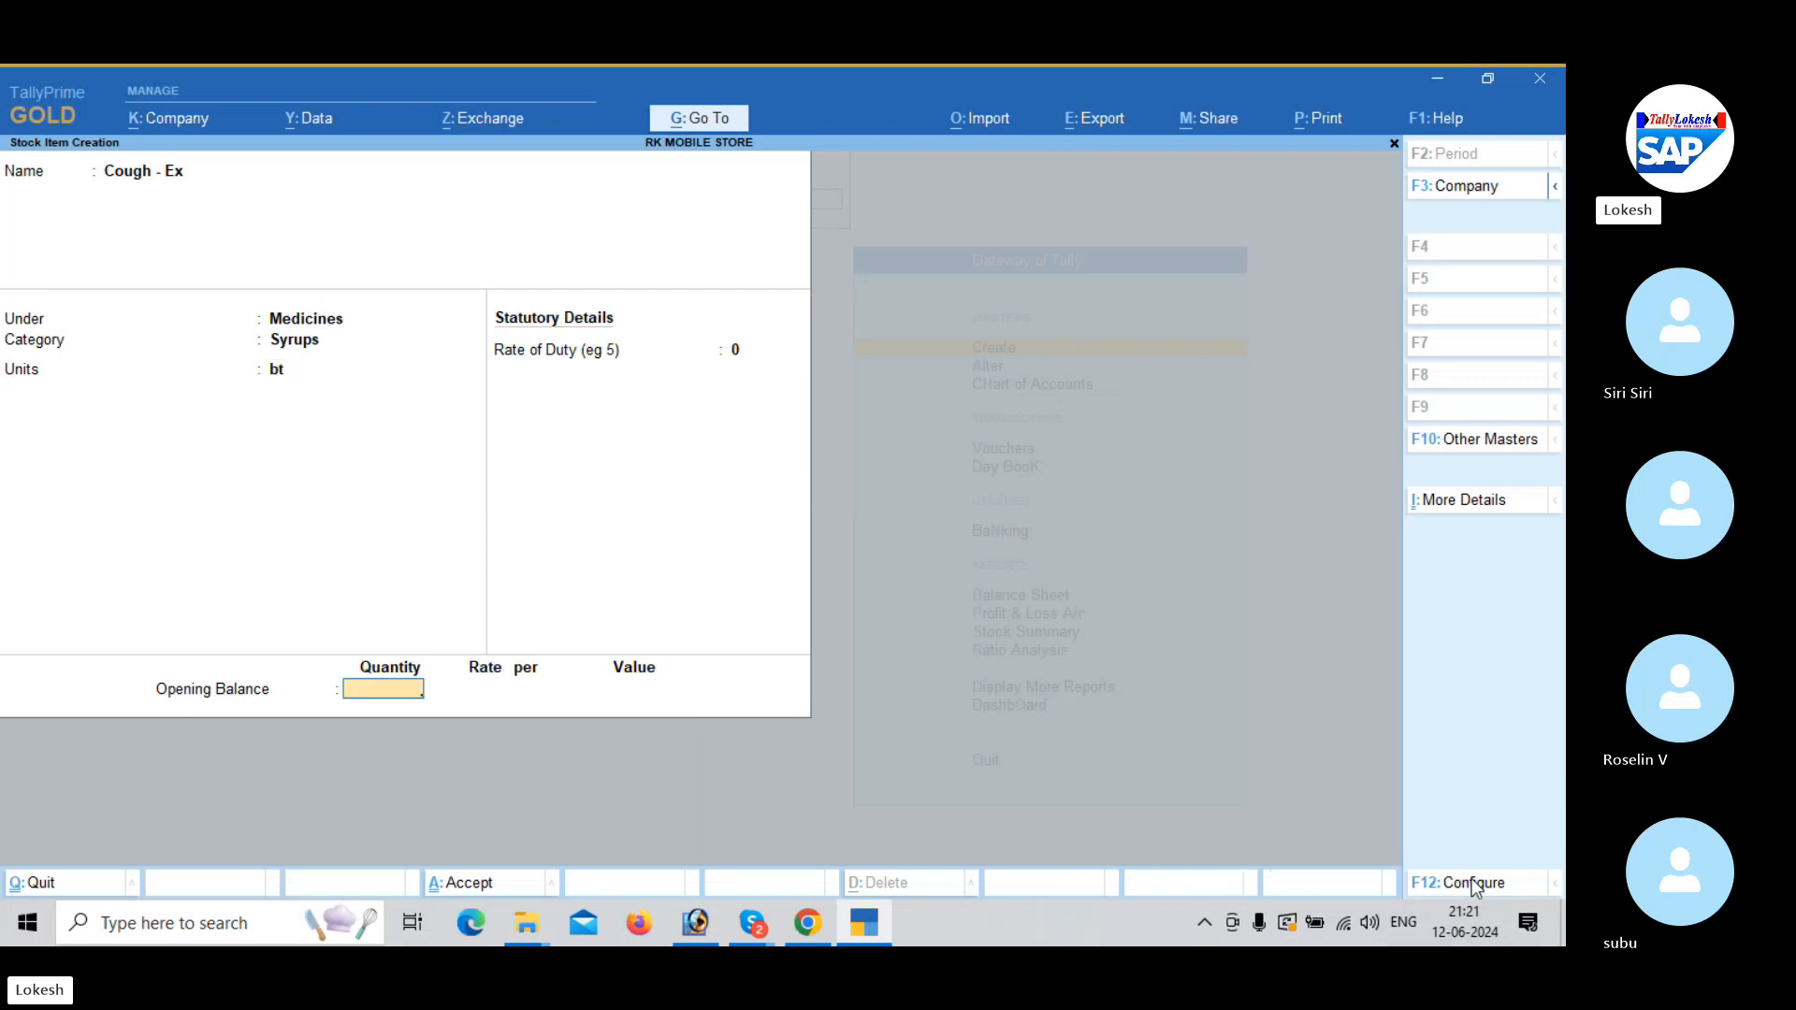
{"action": "key", "text": "Return"}
{"action": "key", "text": "Return"}
Start a new stock item named Pears and place it under the General Items group.
{"action": "type", "text": "Pear"}
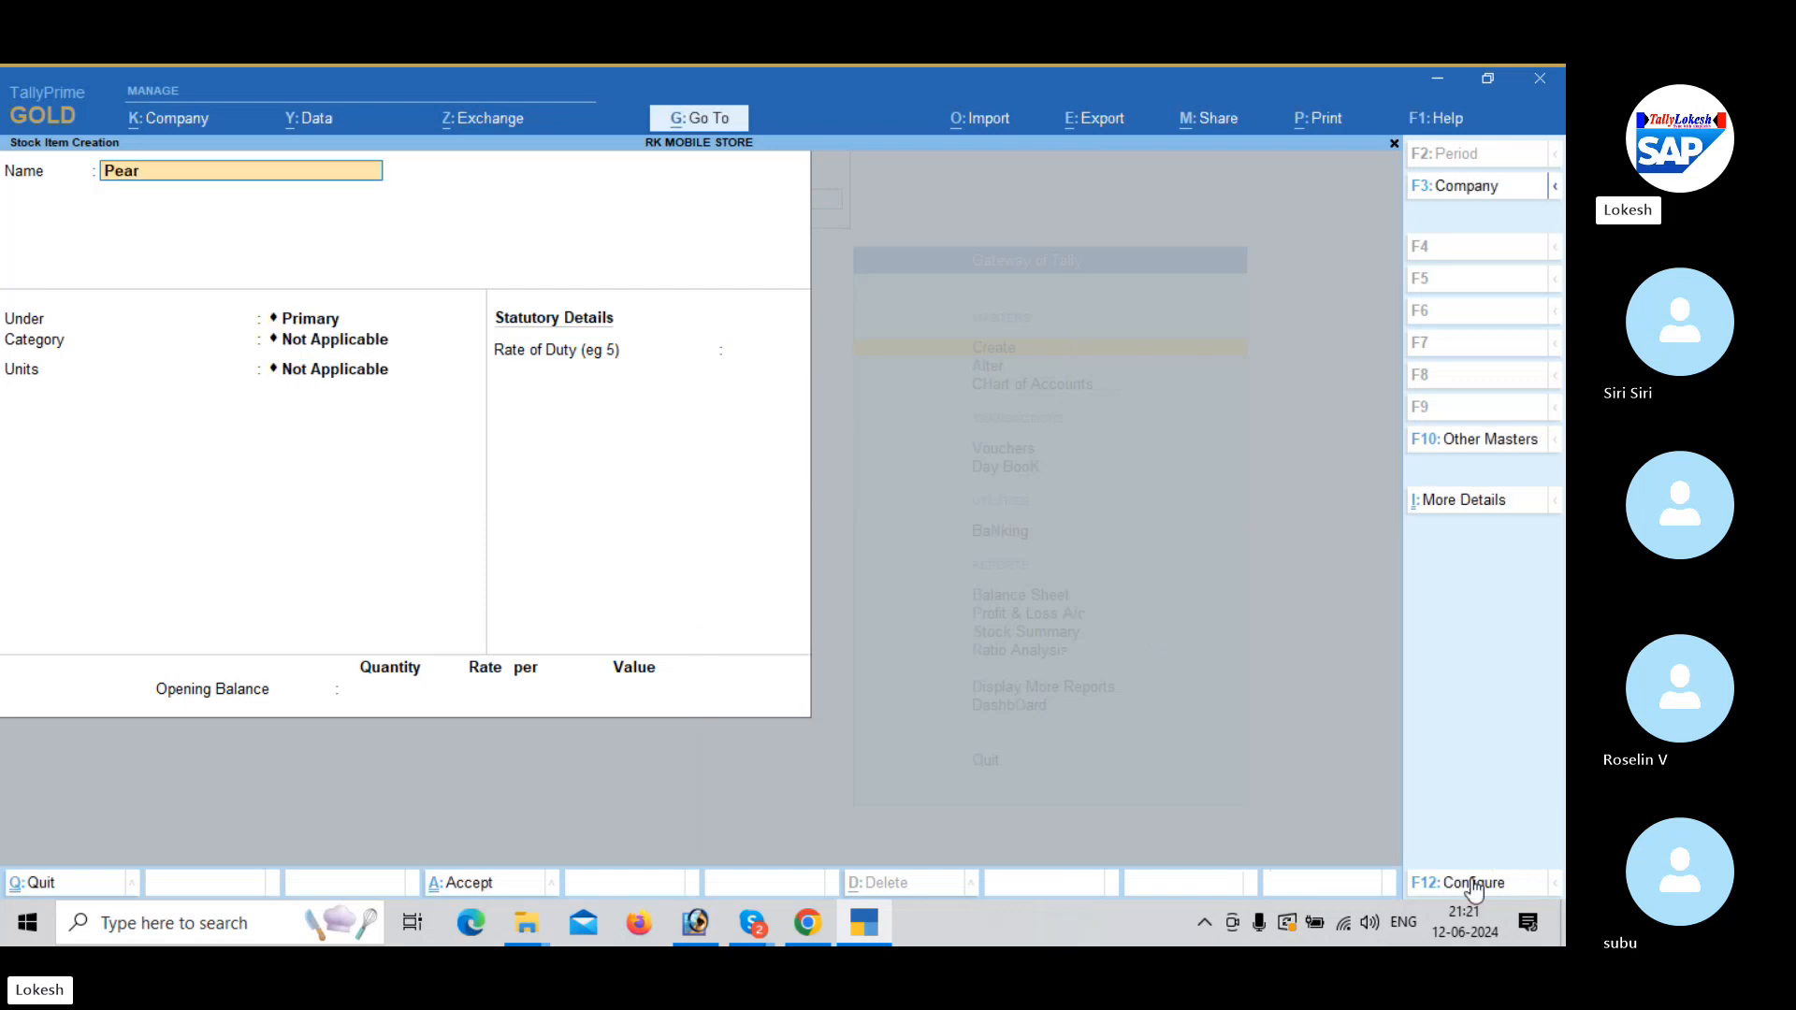
{"action": "type", "text": "s"}
{"action": "key", "text": "Return"}
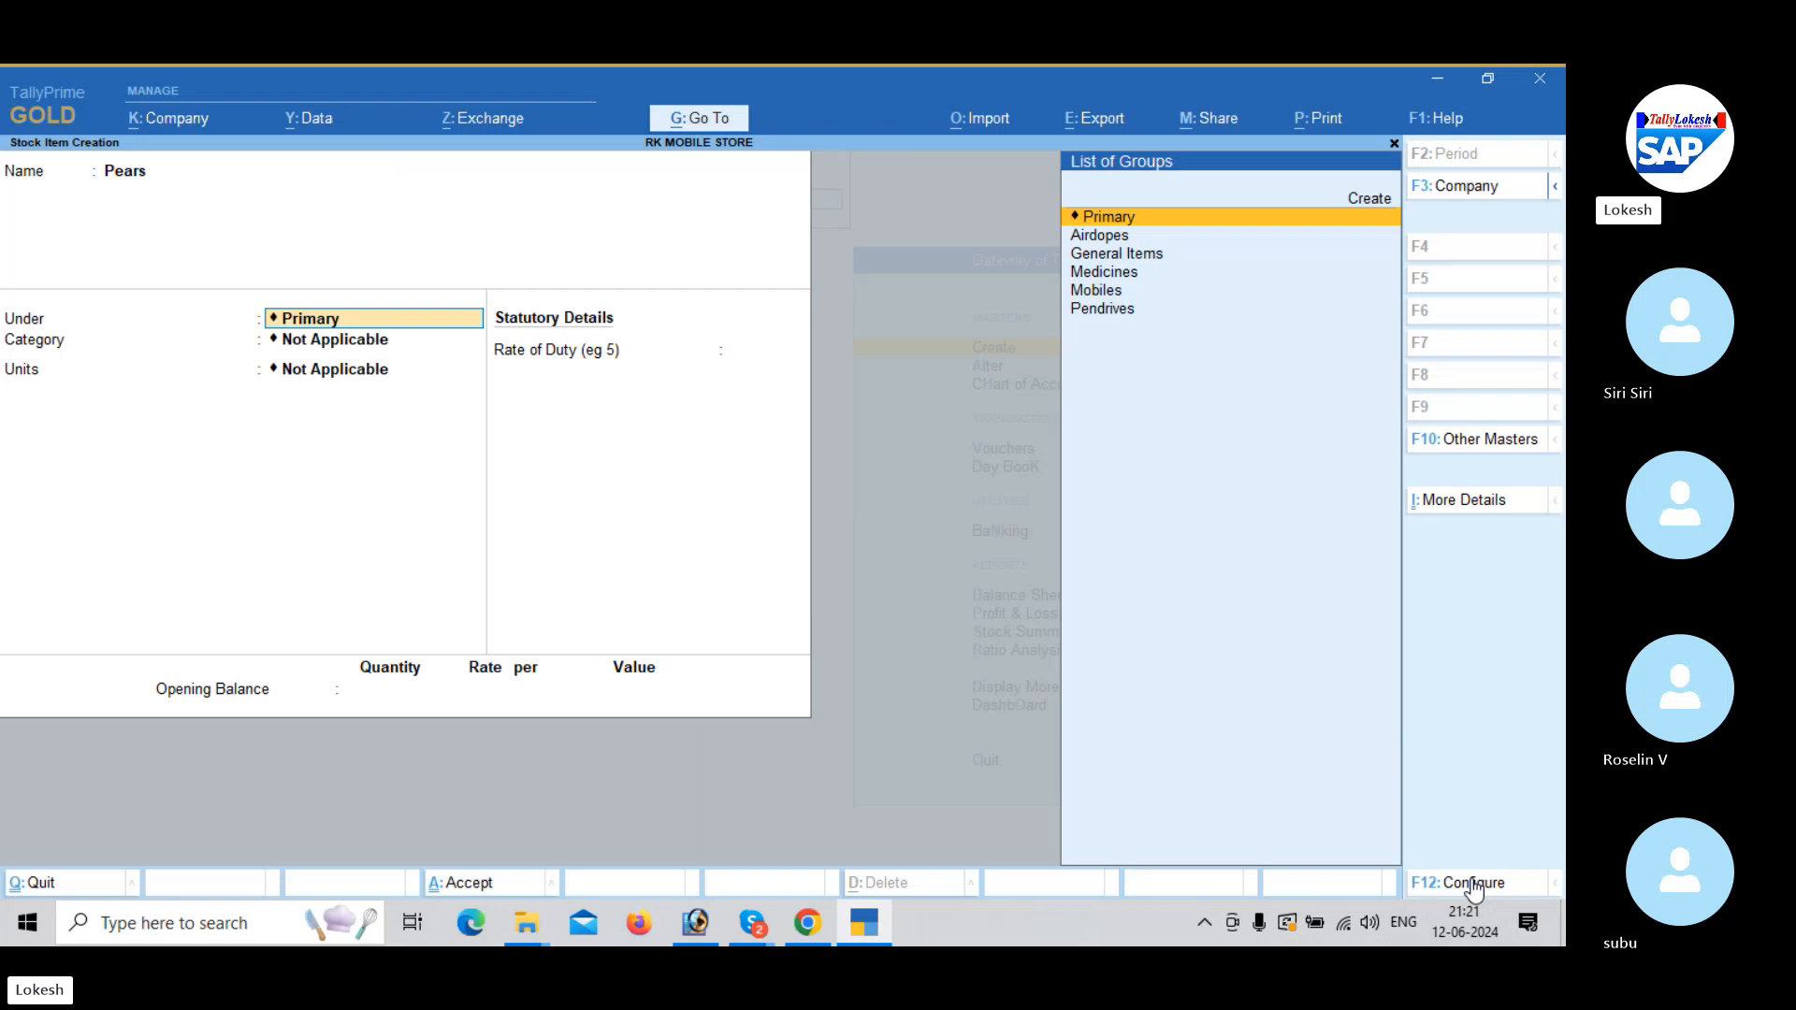
{"action": "key", "text": "Down"}
{"action": "key", "text": "Down"}
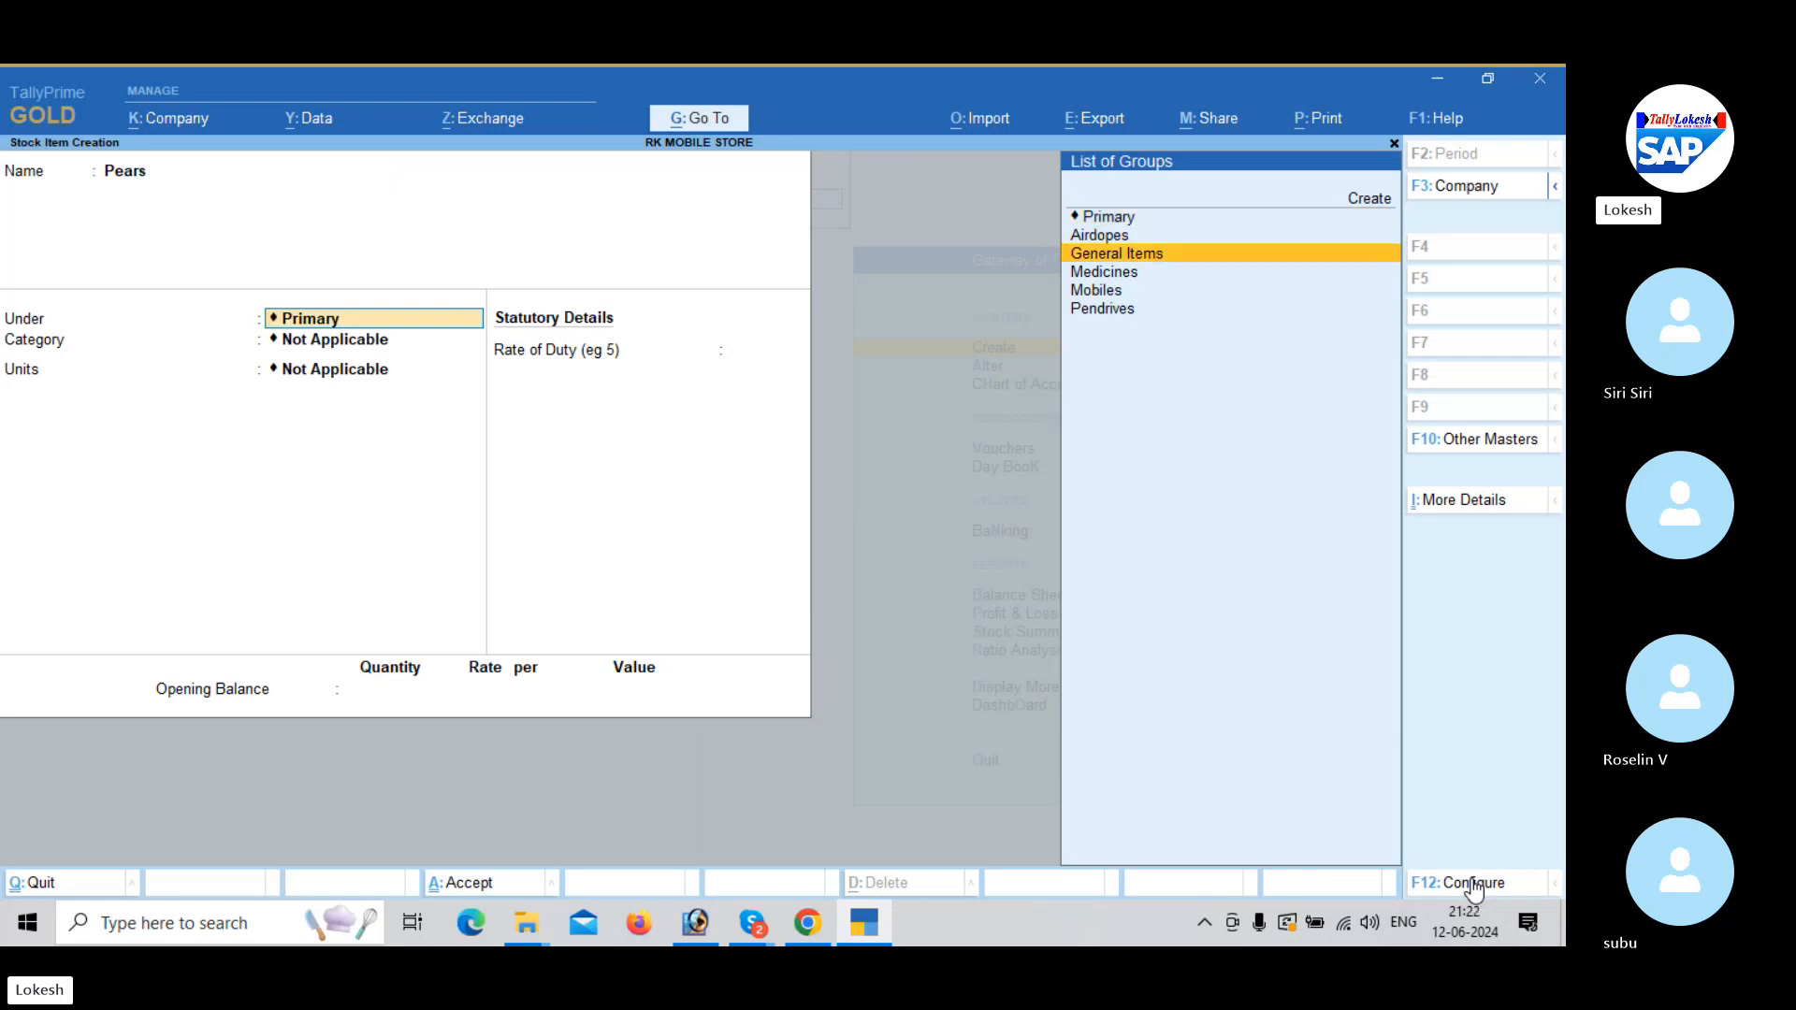
{"action": "key", "text": "Return"}
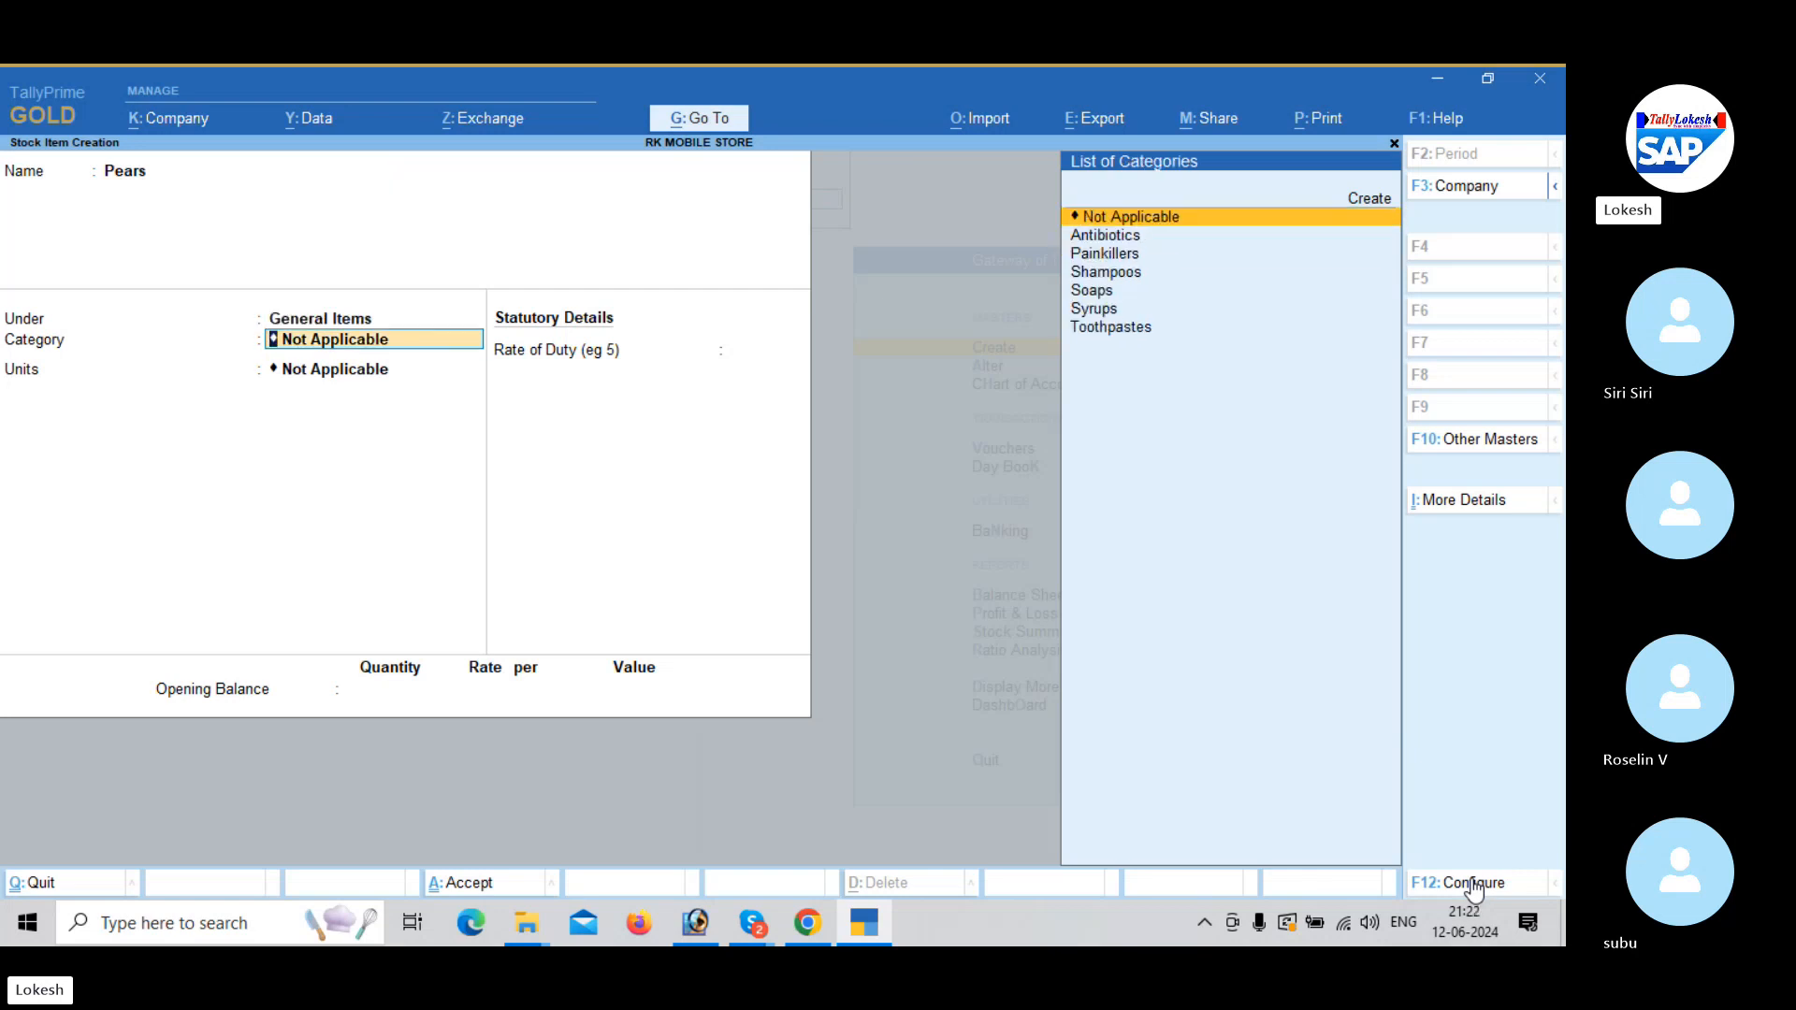
Assign Pears the Soaps category and the unit bx, and save the stock item without an opening balance.
{"action": "key", "text": "Down"}
{"action": "key", "text": "Down"}
{"action": "key", "text": "Down"}
{"action": "key", "text": "Down"}
{"action": "key", "text": "Return"}
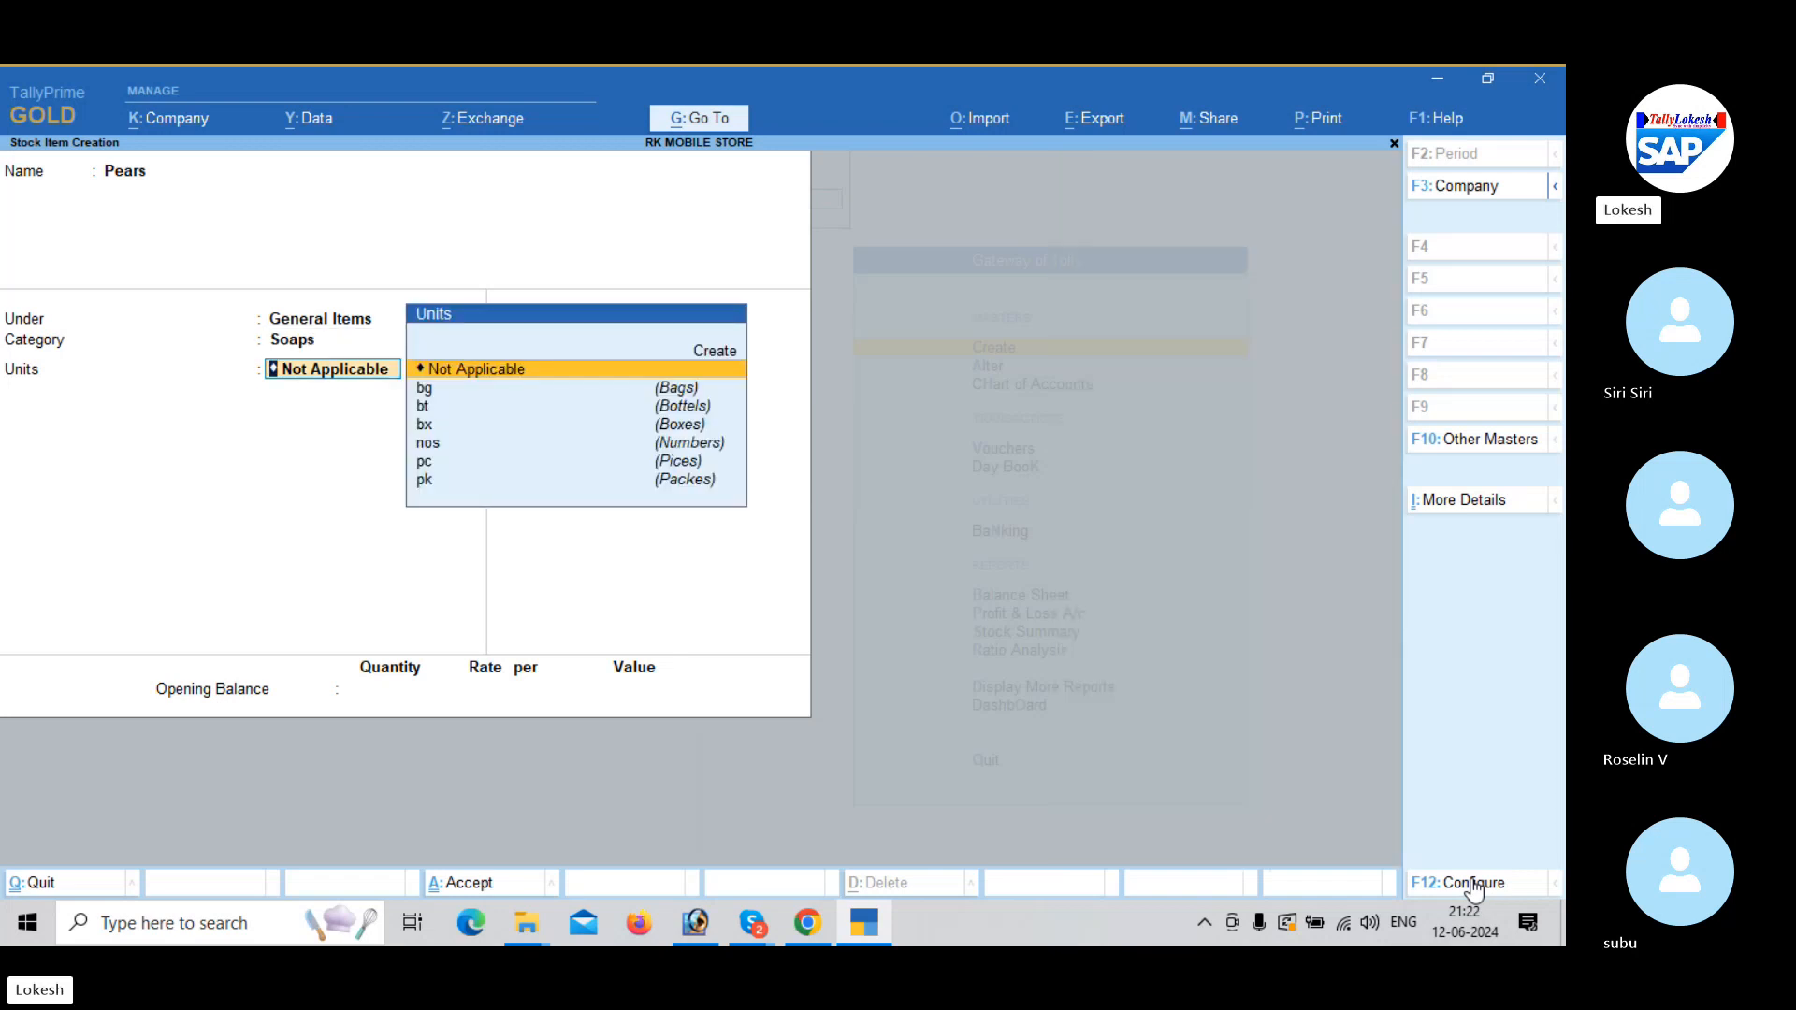
{"action": "key", "text": "Down"}
{"action": "key", "text": "Down"}
{"action": "key", "text": "Down"}
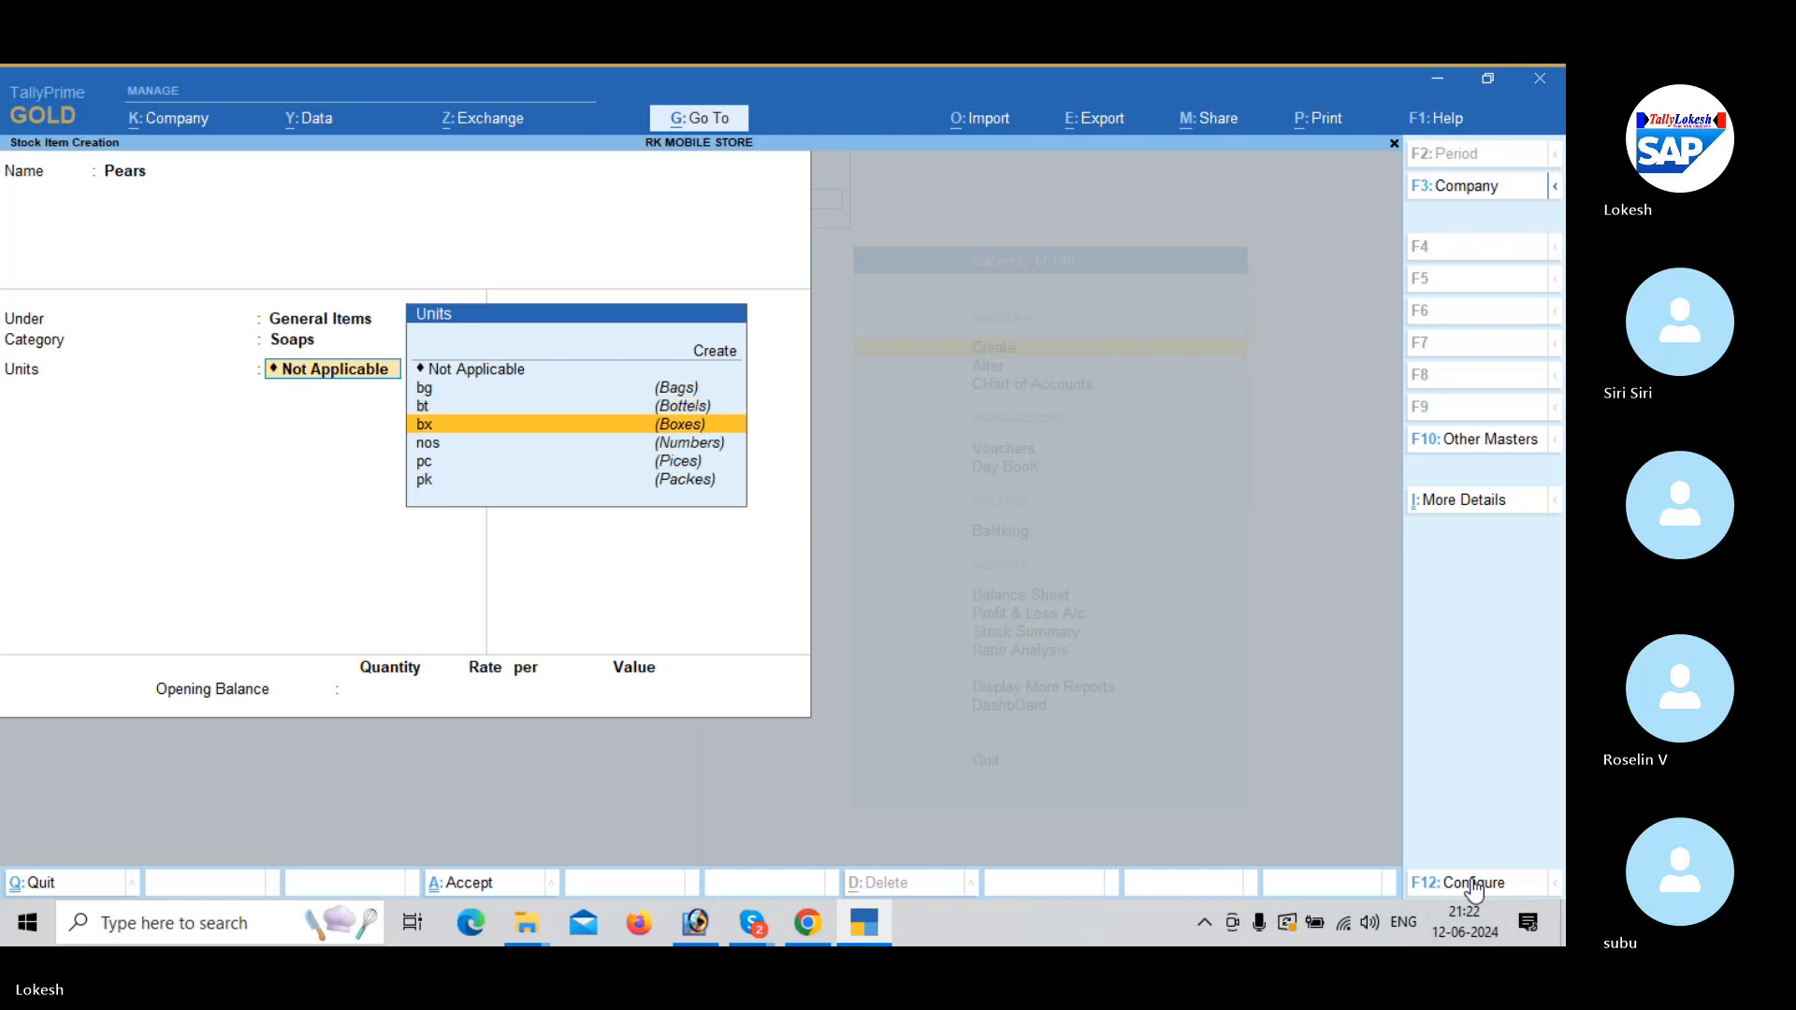
{"action": "key", "text": "Return"}
{"action": "key", "text": "Return"}
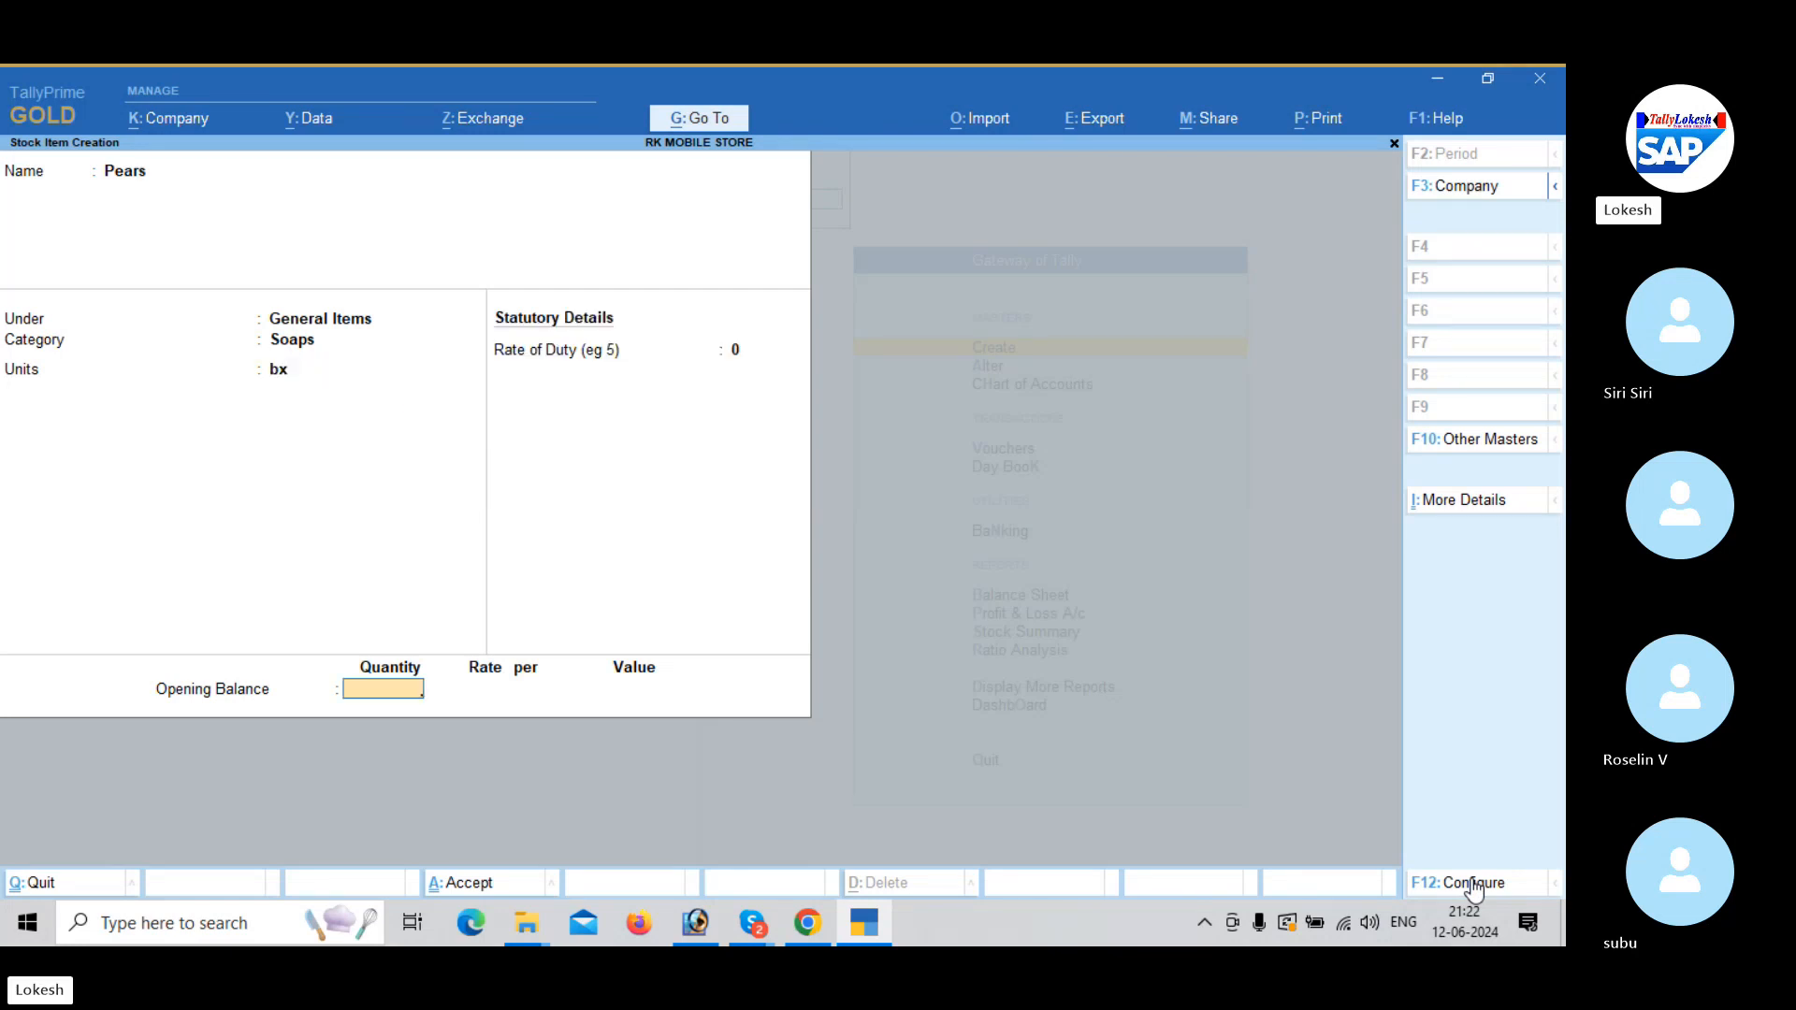
{"action": "key", "text": "Return"}
{"action": "key", "text": "Return"}
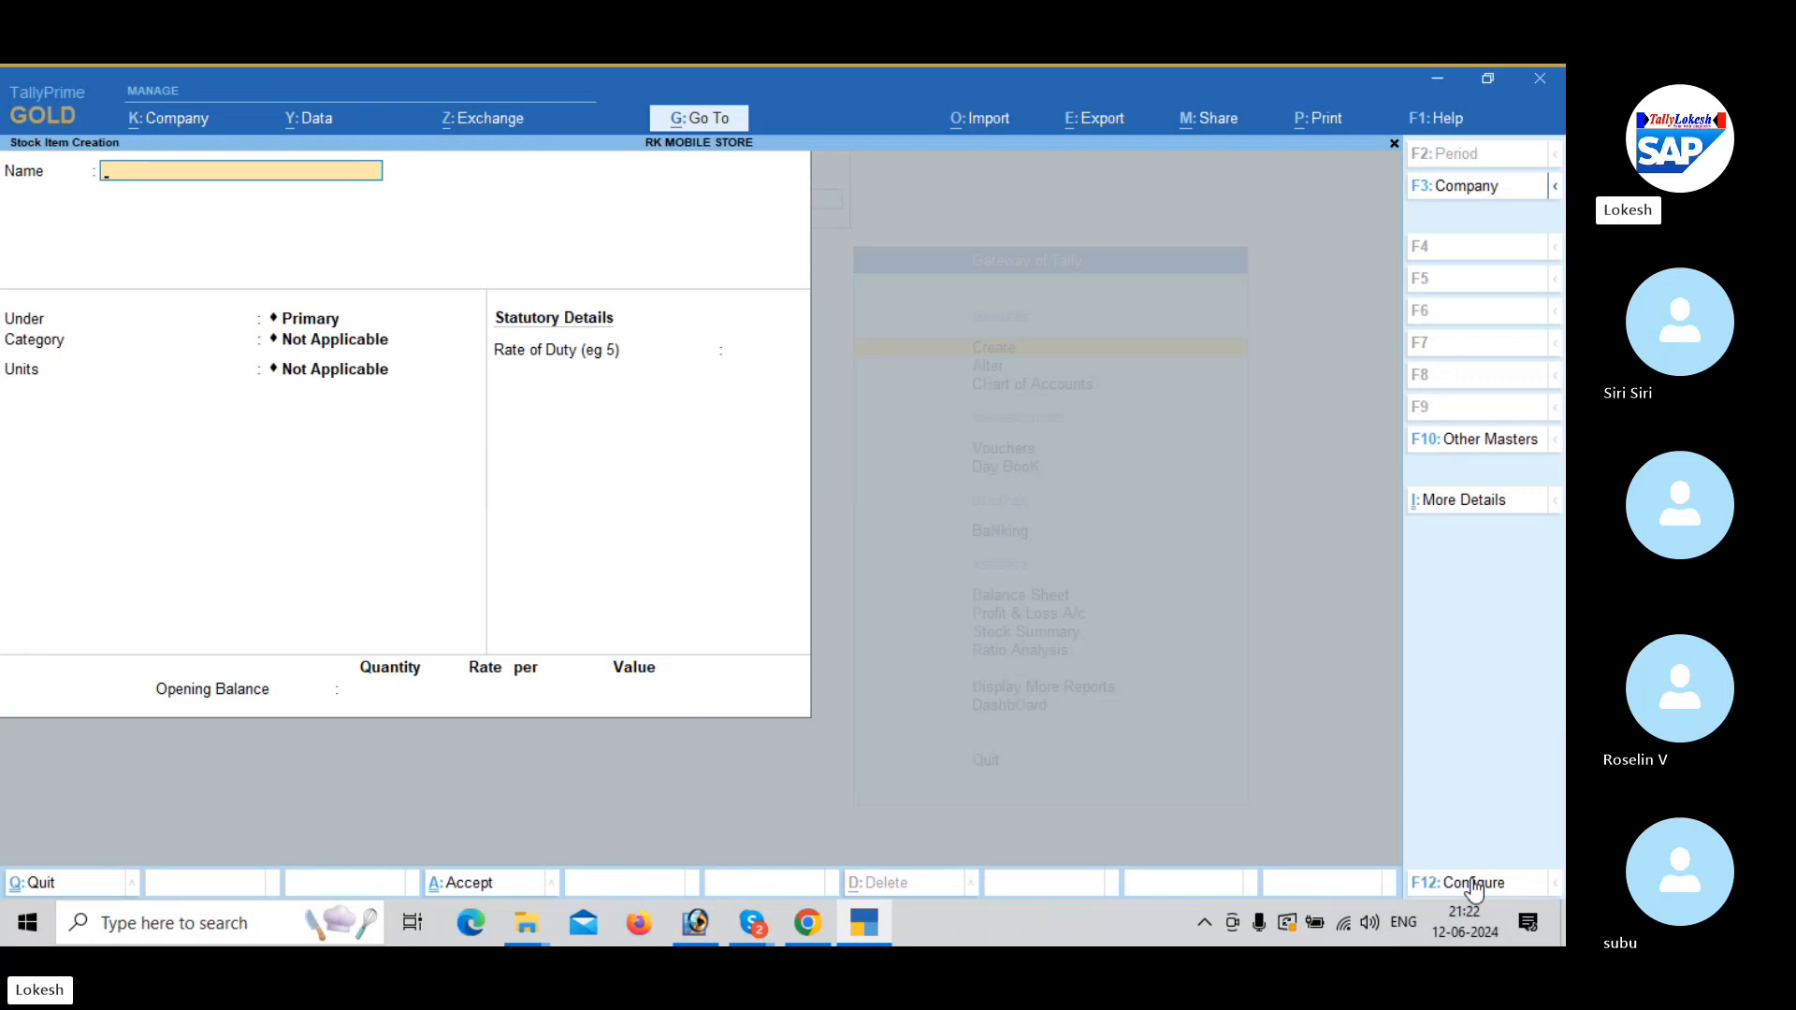
Start a new stock item named Cibaca and place it under the General Items group.
{"action": "type", "text": "Cibaca"}
{"action": "key", "text": "Return"}
{"action": "key", "text": "Down"}
{"action": "key", "text": "Down"}
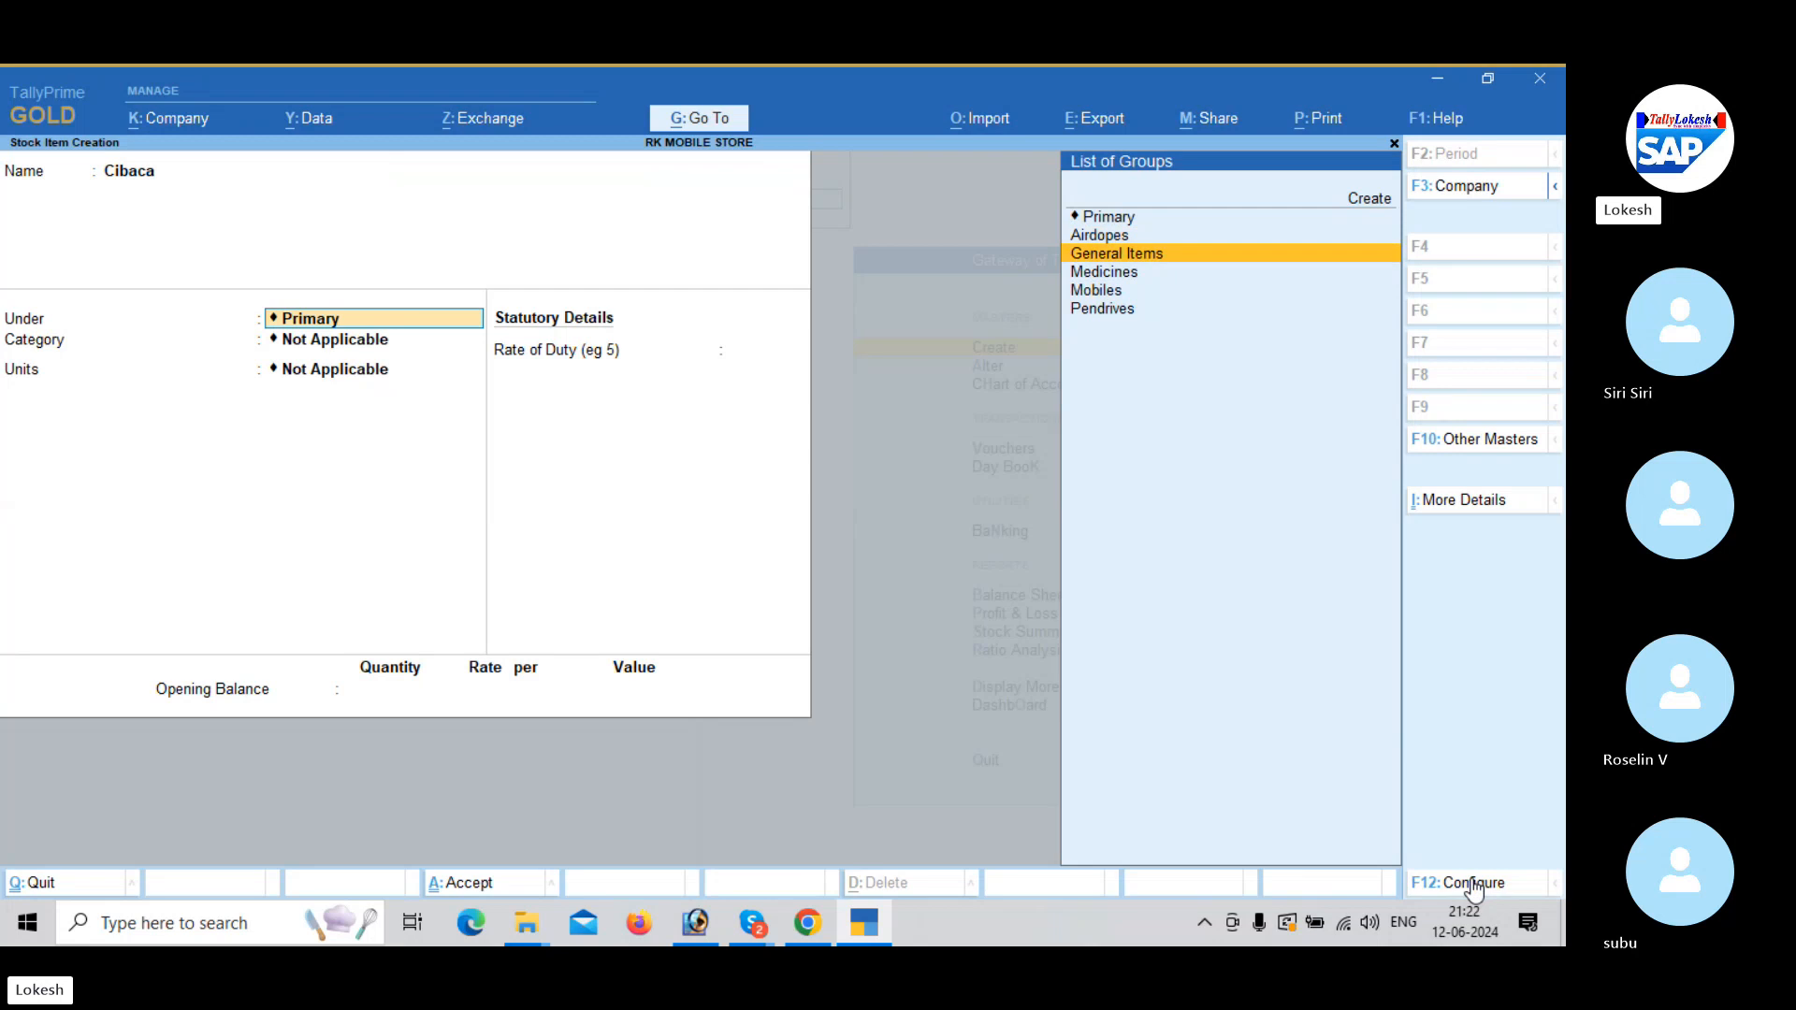
{"action": "key", "text": "Return"}
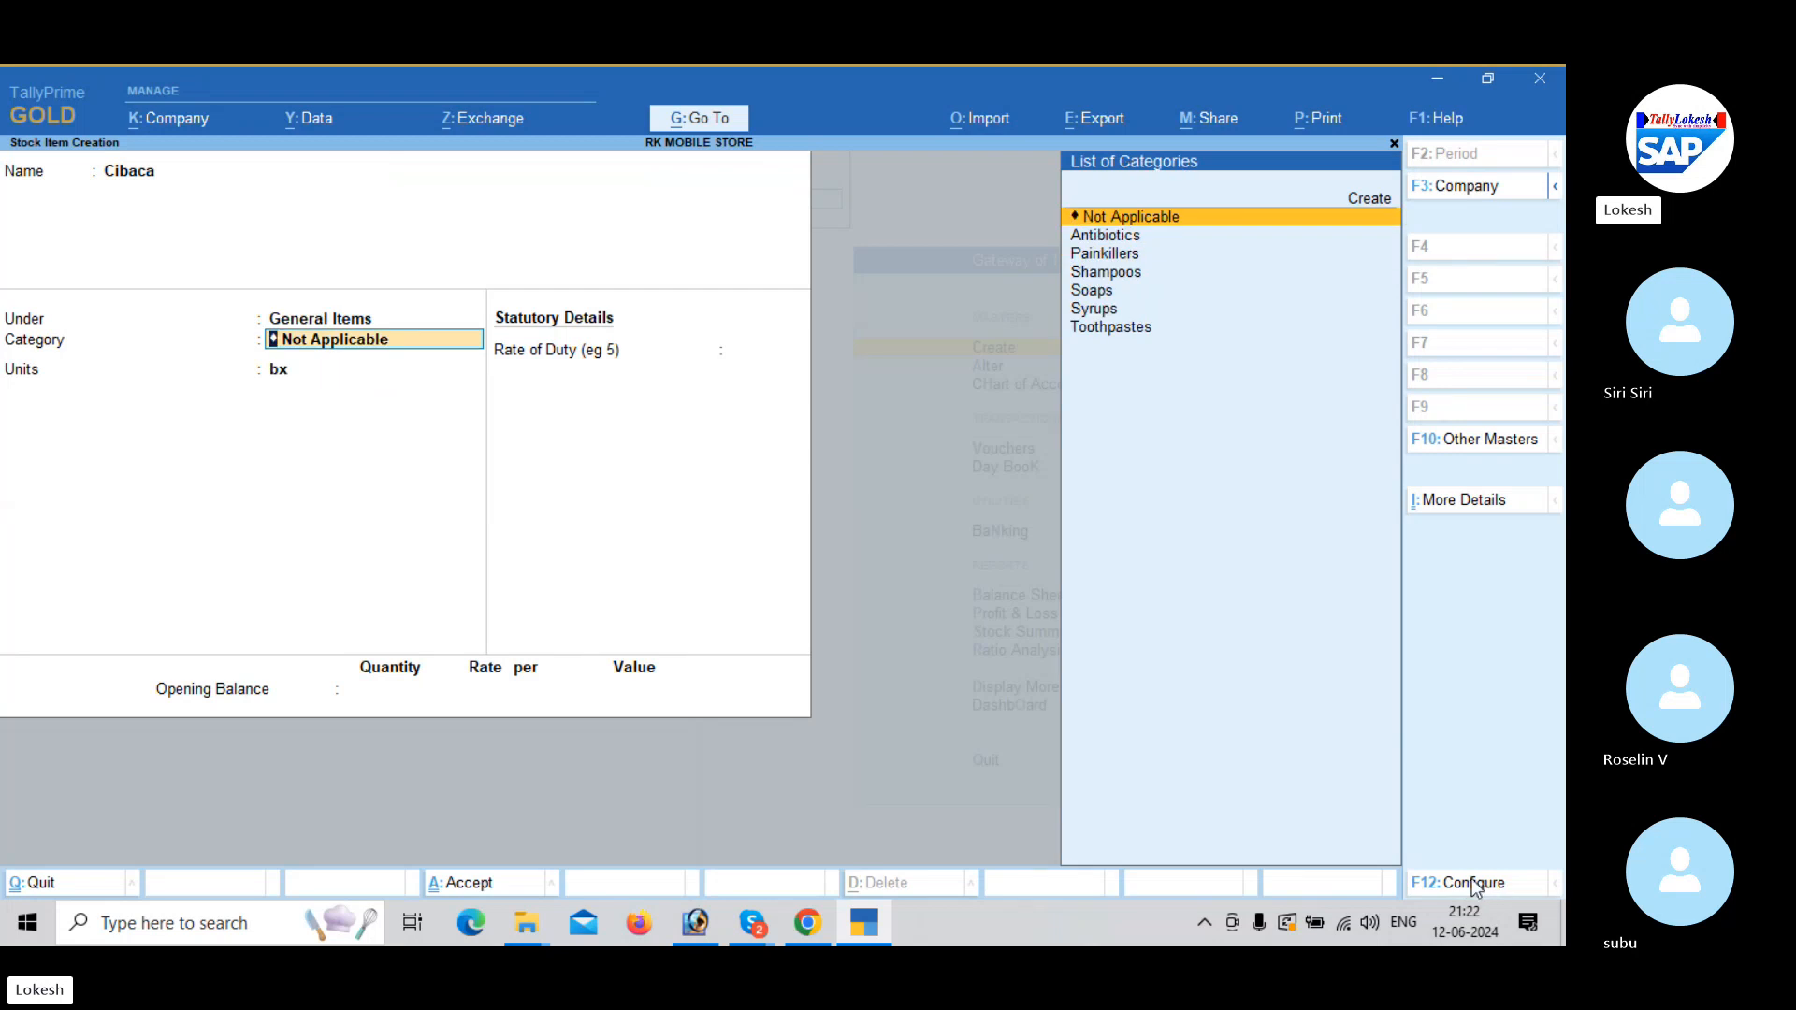
Assign Cibaca the Toothpastes category and the unit pk, and save the stock item without an opening balance.
{"action": "key", "text": "Down"}
{"action": "key", "text": "Down"}
{"action": "key", "text": "Down"}
{"action": "key", "text": "Down"}
{"action": "key", "text": "Down"}
{"action": "key", "text": "Down"}
{"action": "key", "text": "Return"}
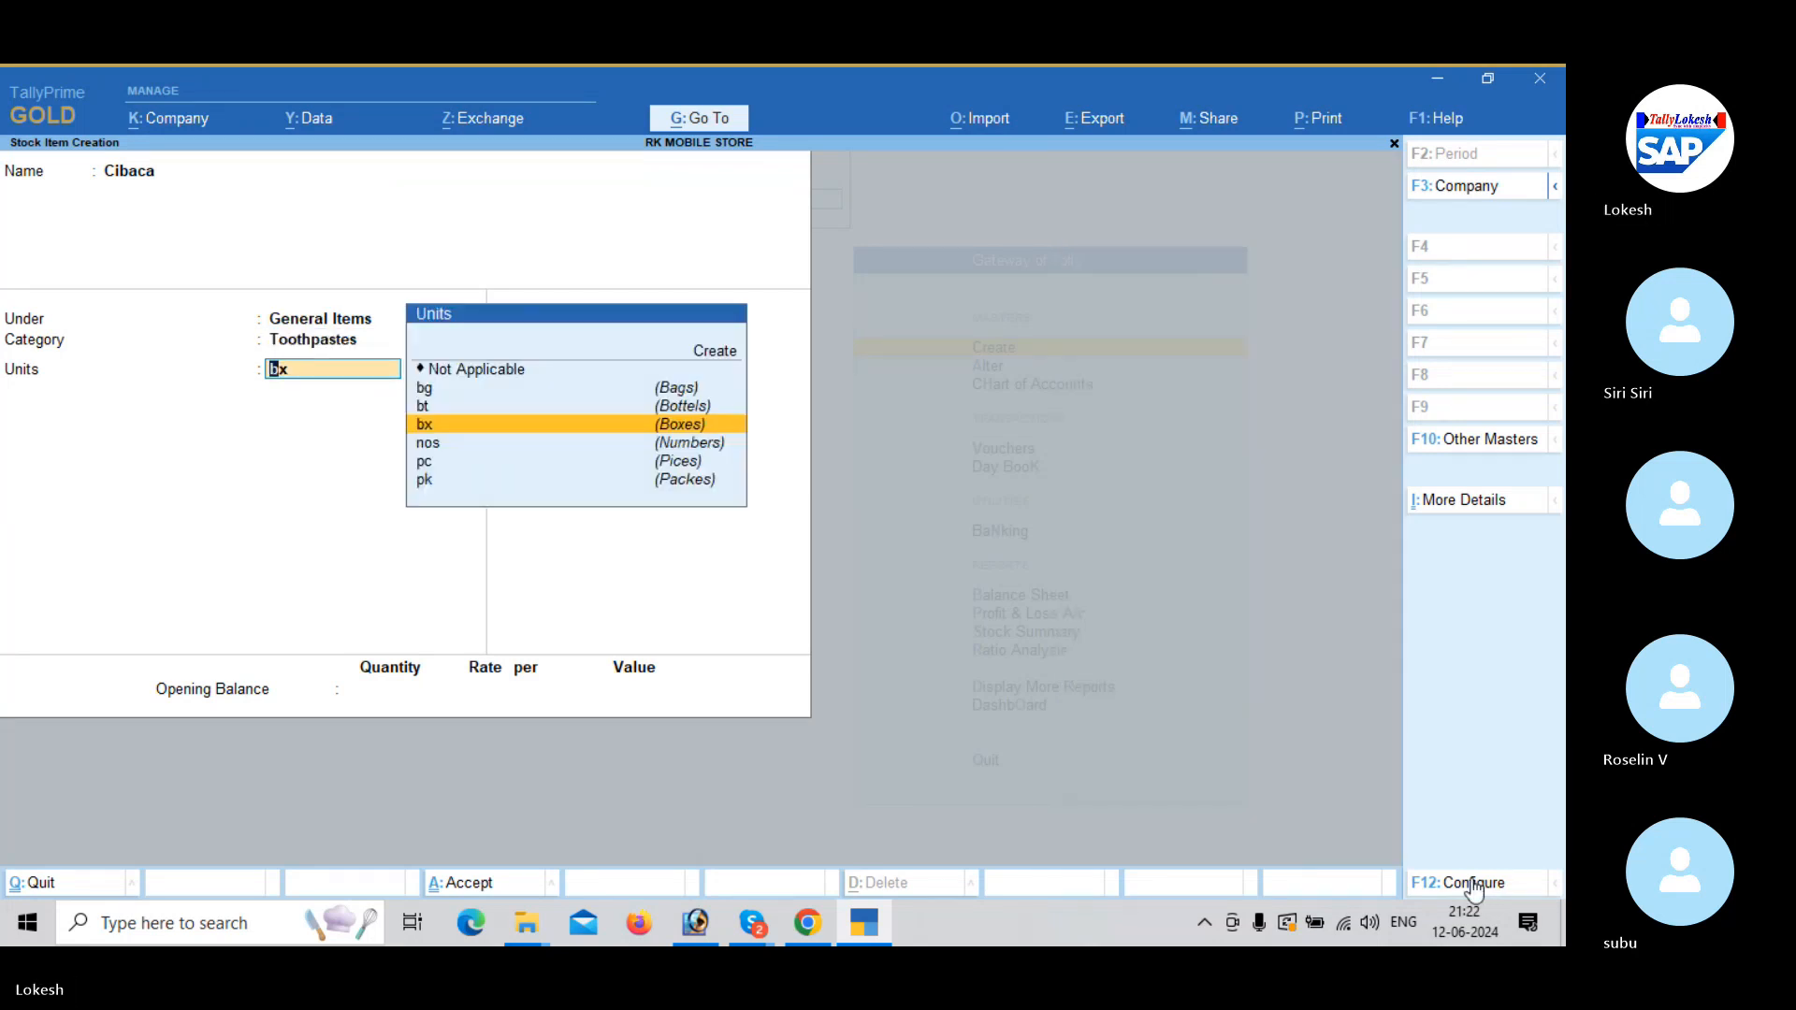
{"action": "key", "text": "Down"}
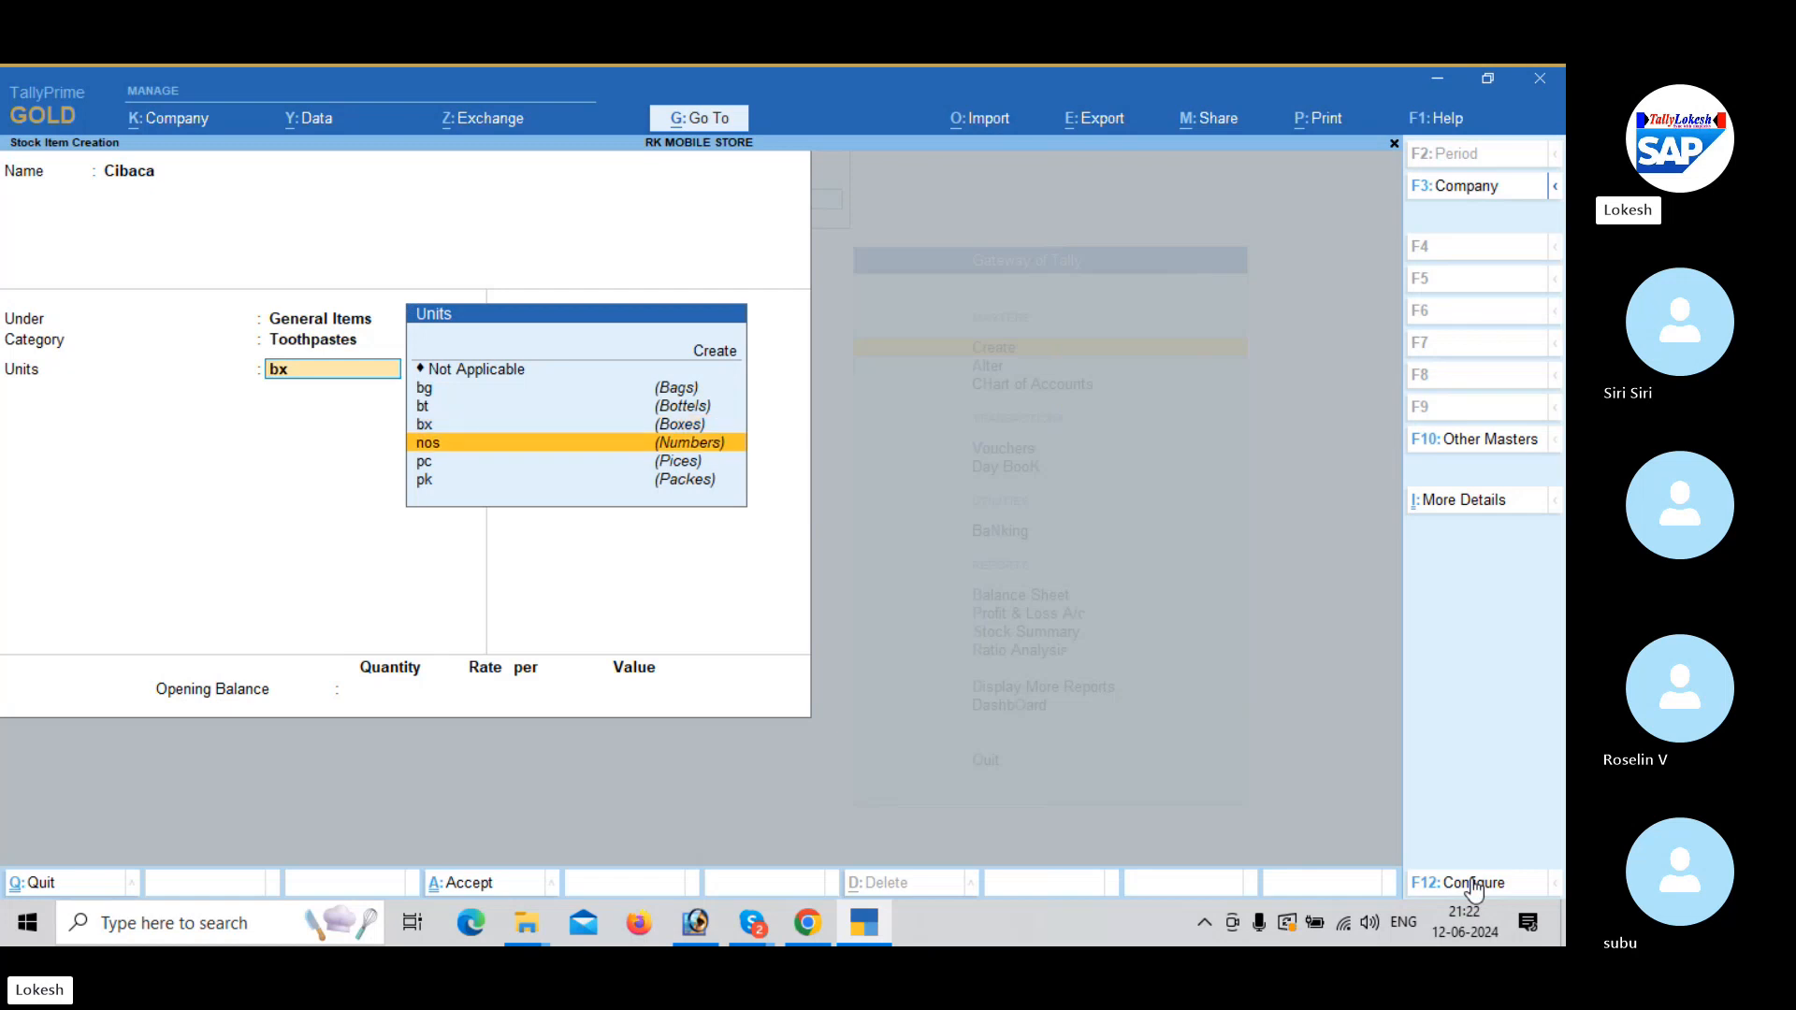
{"action": "key", "text": "Down"}
{"action": "key", "text": "Down"}
{"action": "key", "text": "Return"}
{"action": "key", "text": "Return"}
{"action": "key", "text": "Return"}
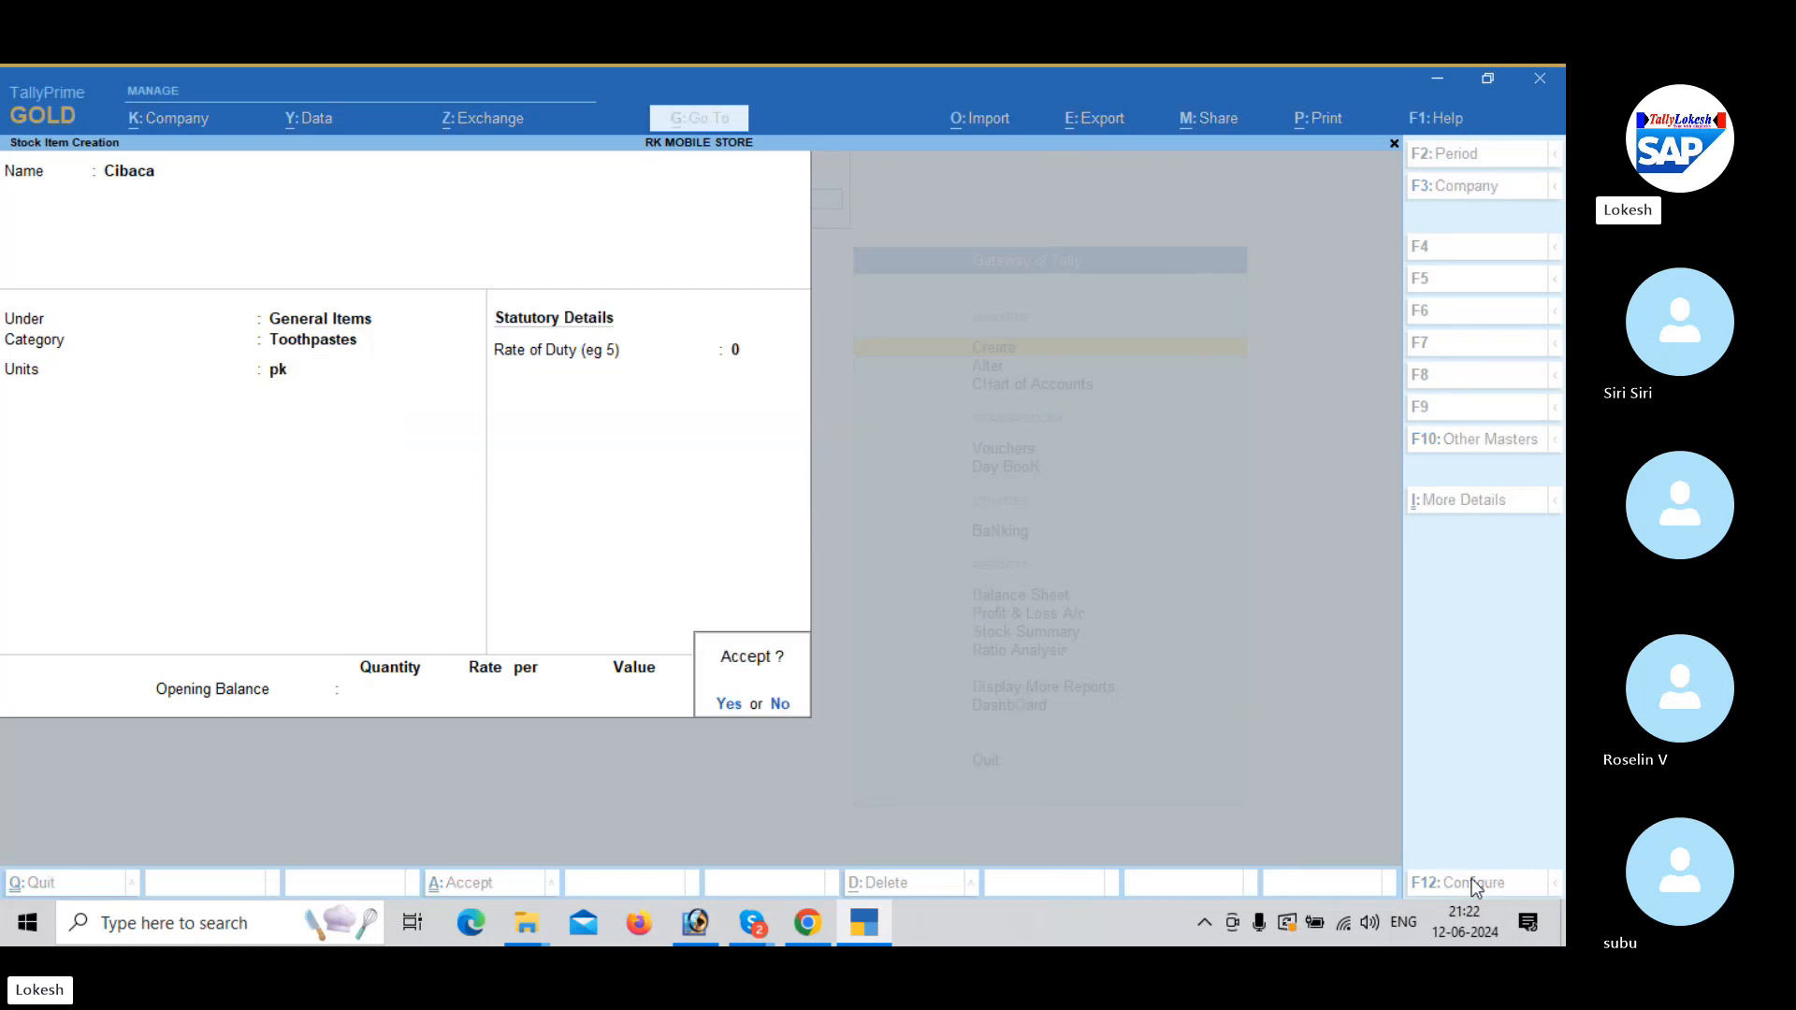
{"action": "key", "text": "Return"}
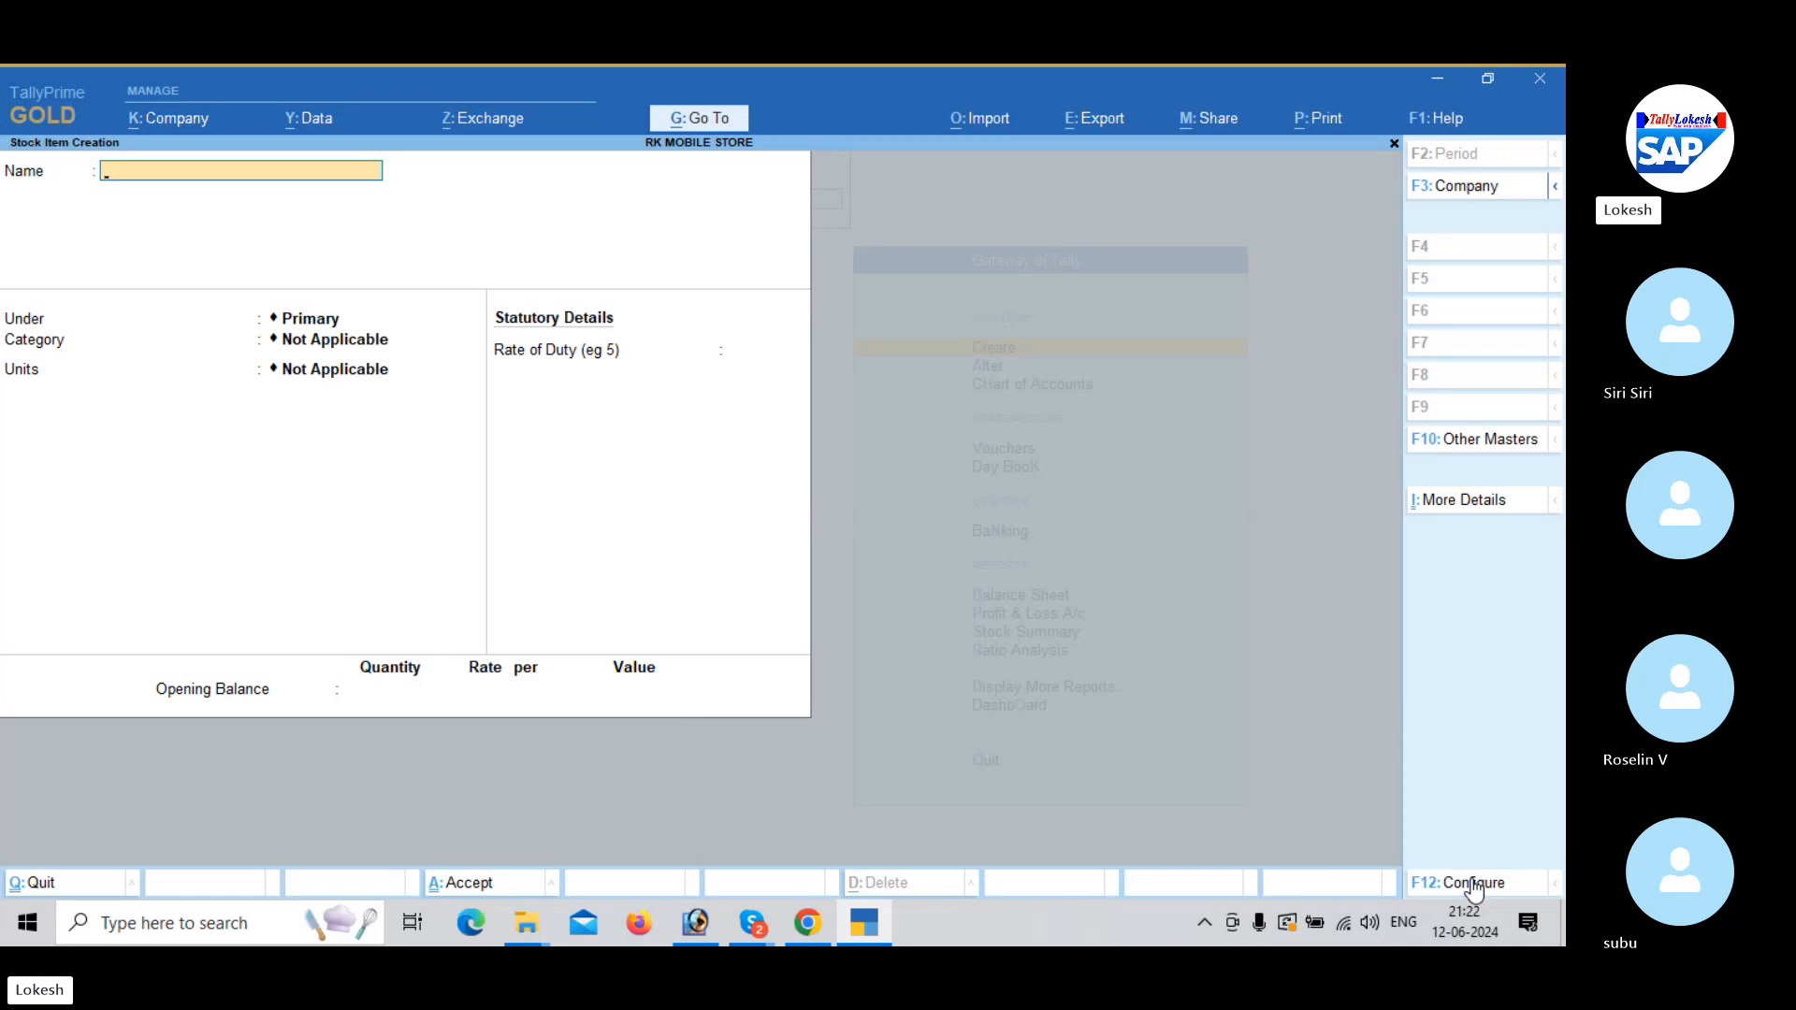
Start a new stock item named Head & Shoulder and place it under the General Items group.
{"action": "type", "text": "H"}
{"action": "key", "text": "BackSpace"}
{"action": "type", "text": "Head &"}
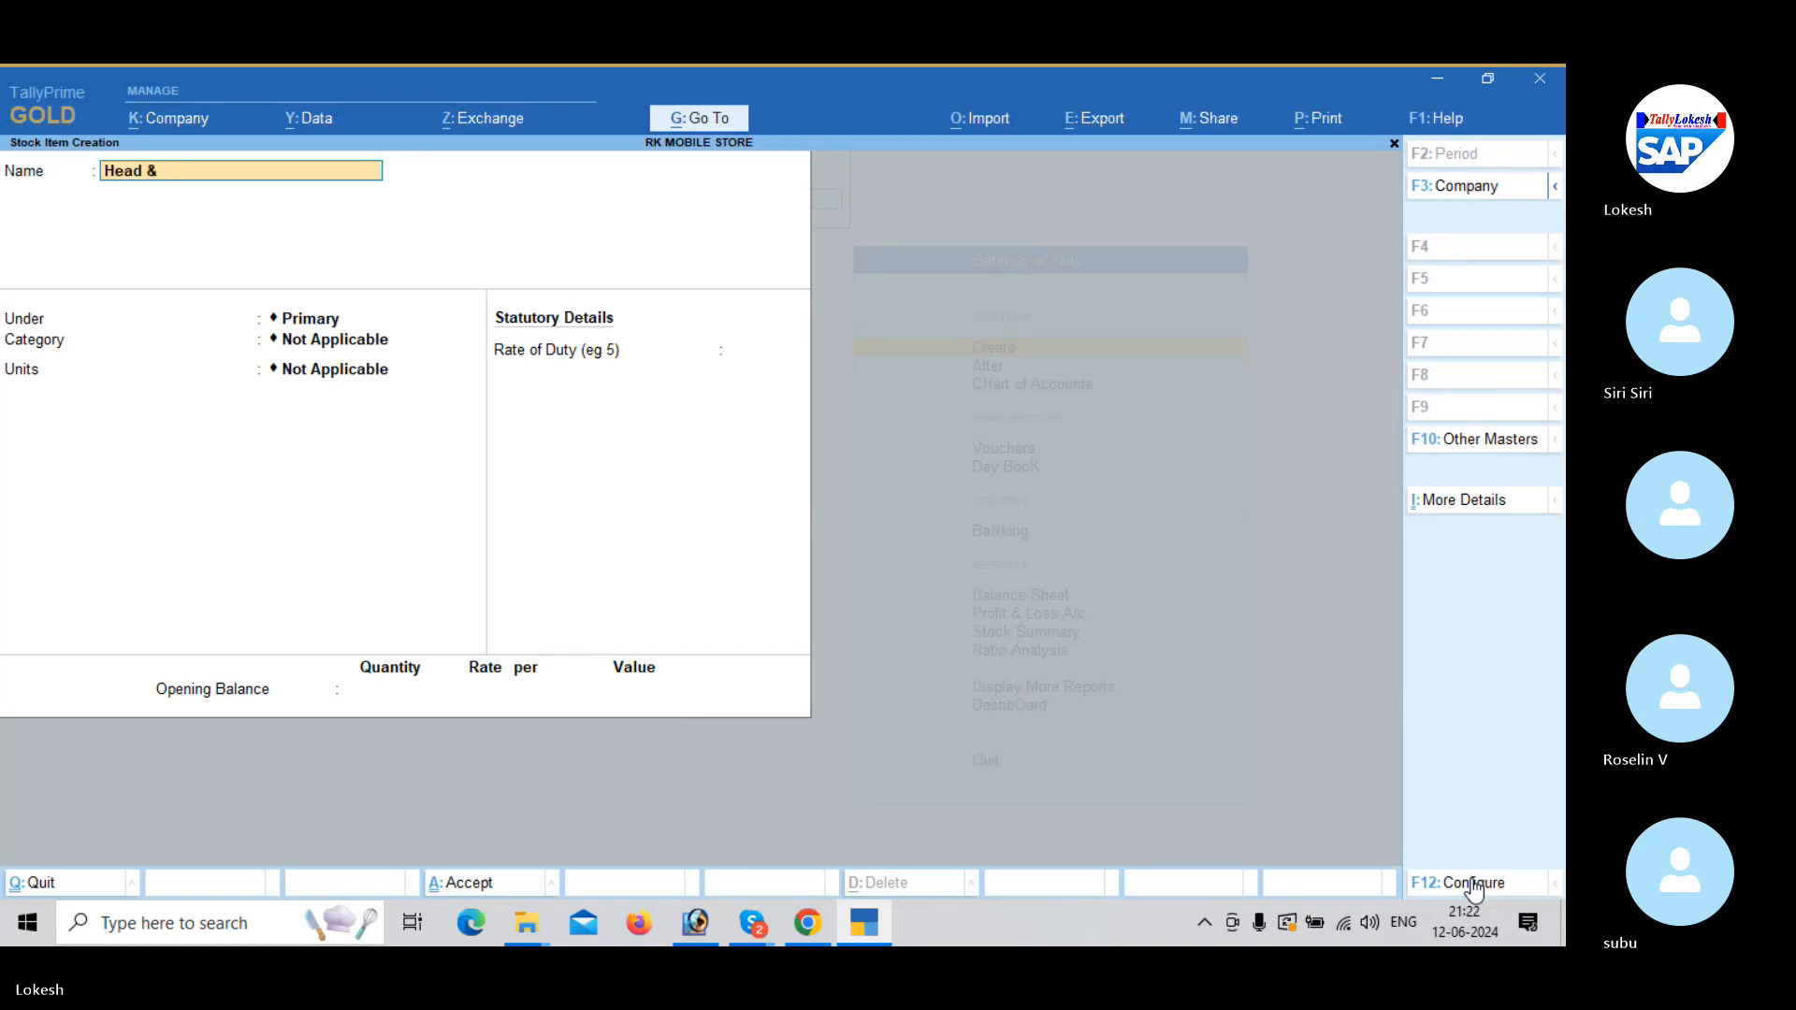
{"action": "type", "text": " Shoulder"}
{"action": "key", "text": "Return"}
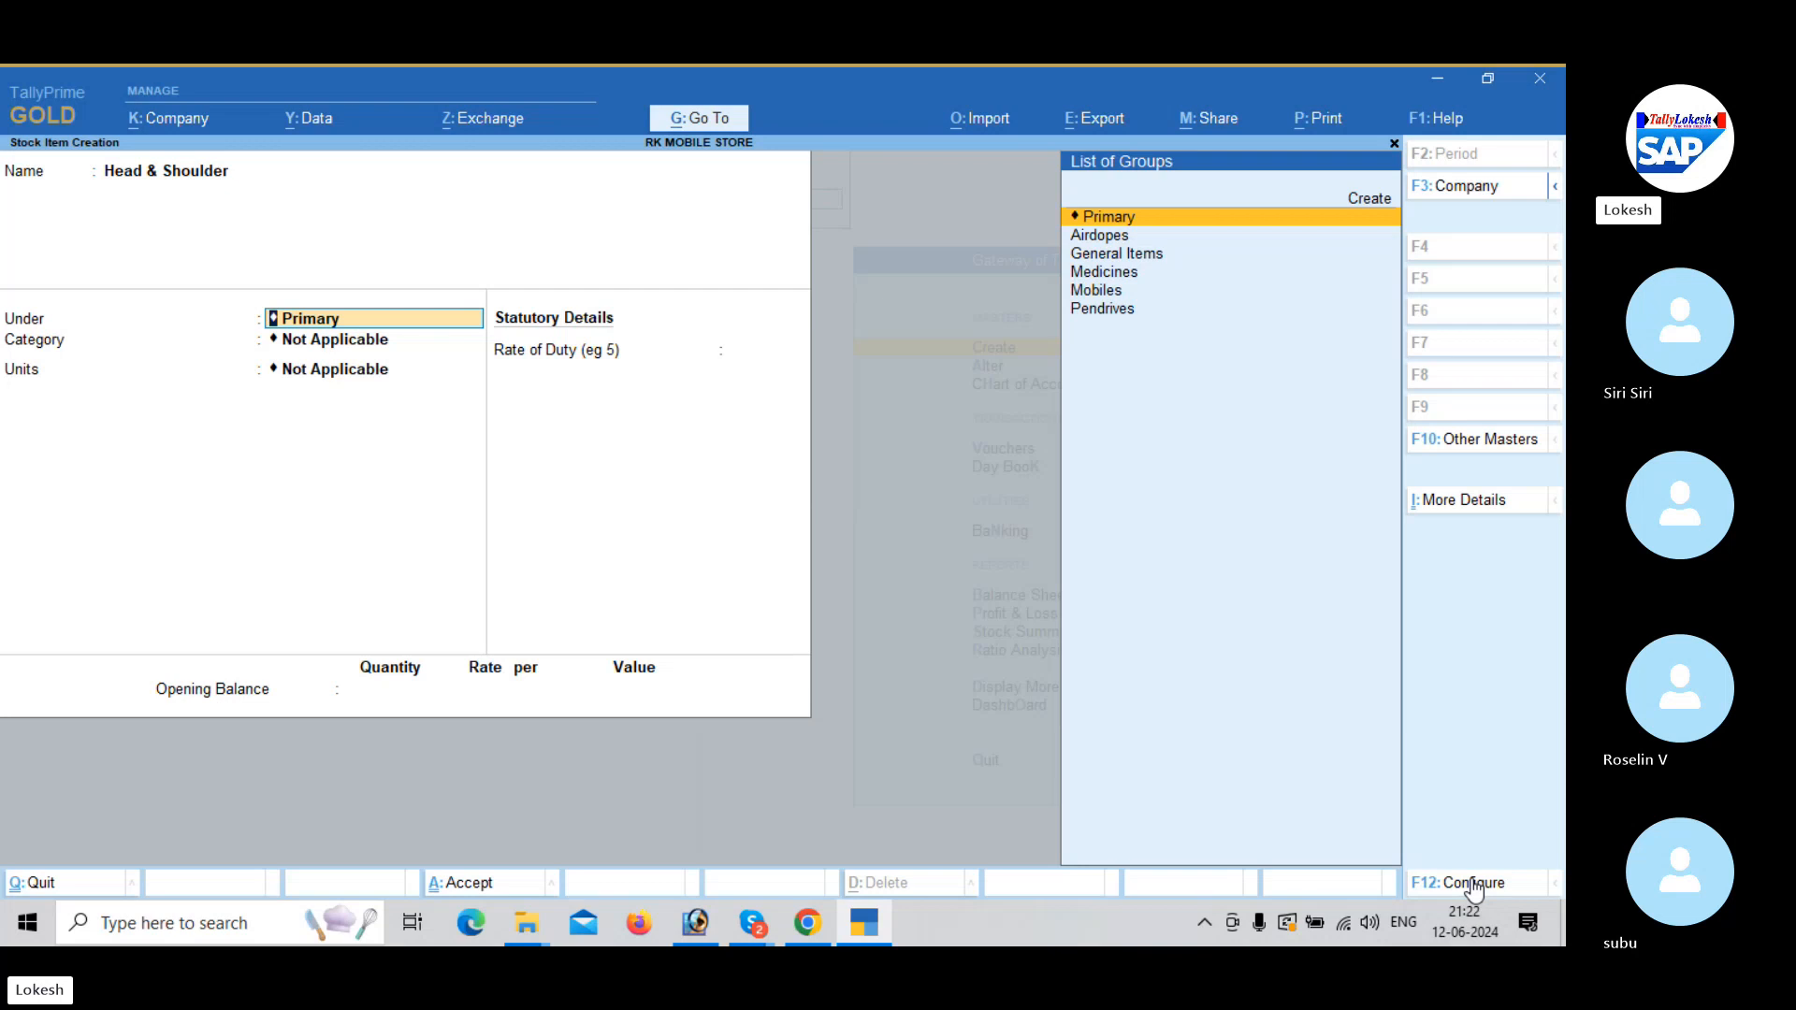
{"action": "key", "text": "Down"}
{"action": "key", "text": "Down"}
{"action": "key", "text": "Return"}
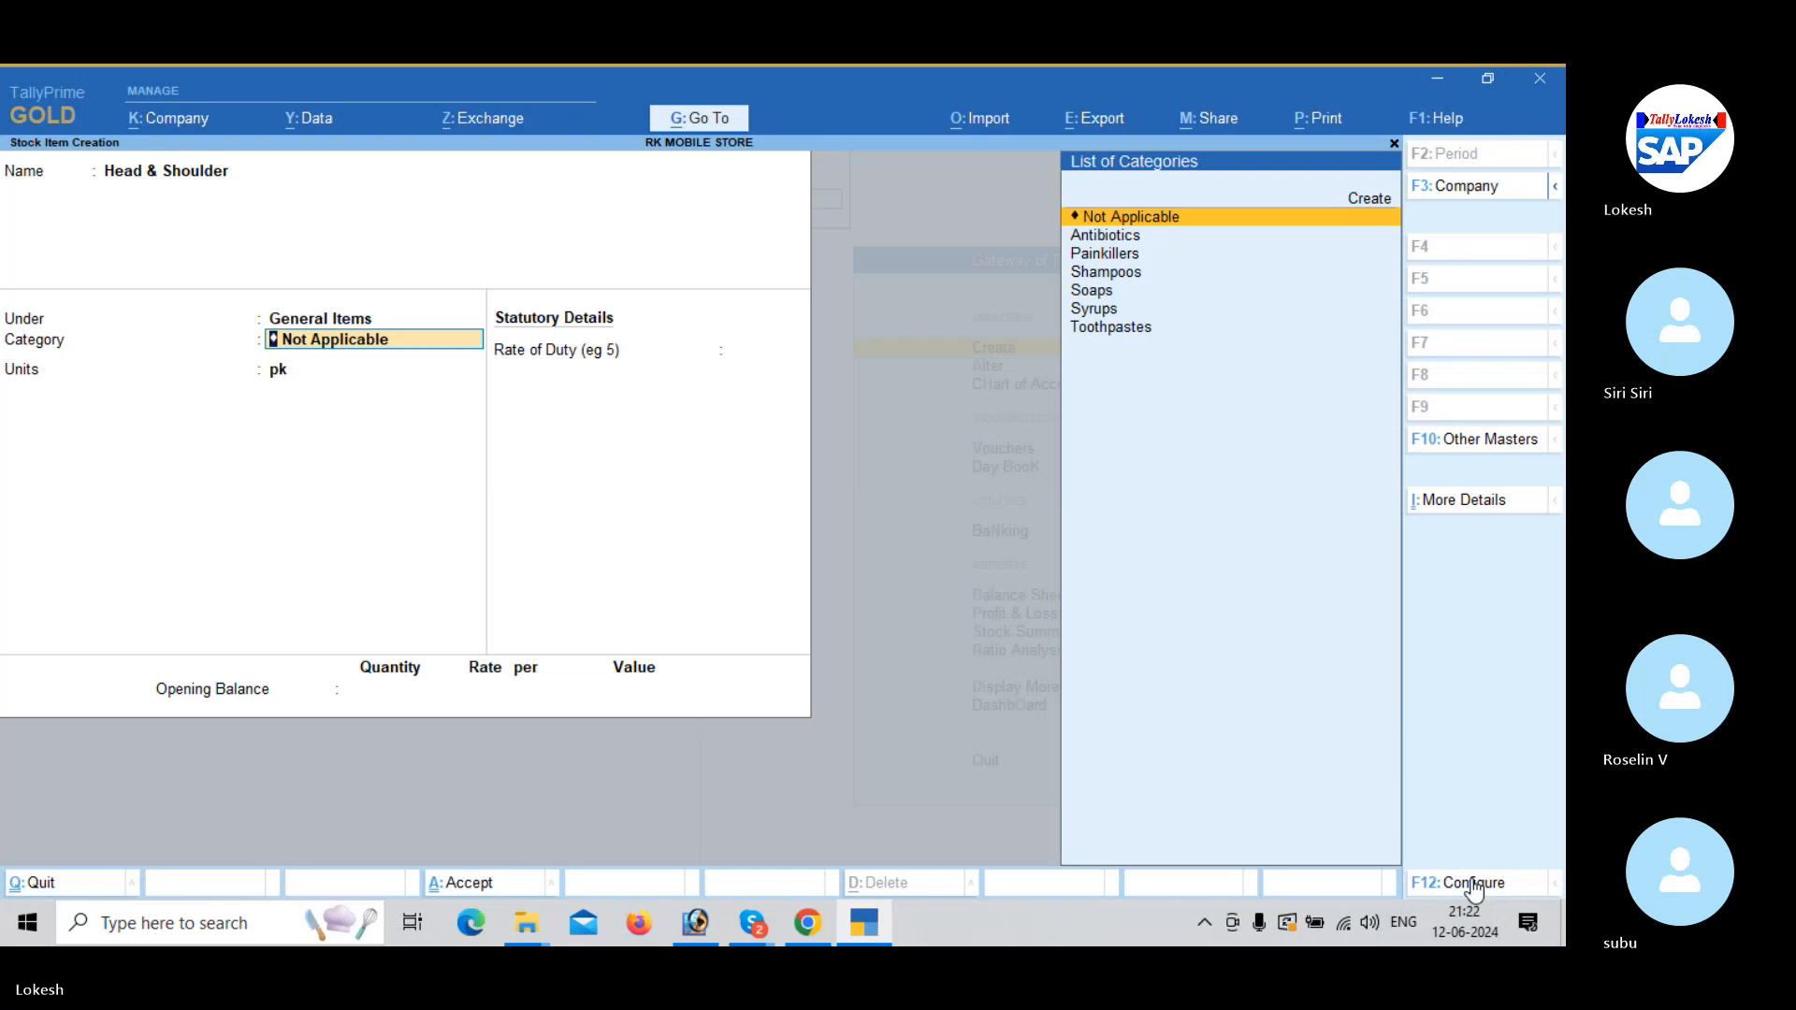
Assign Head & Shoulder the Shampoos category and the unit pc, and save the stock item without an opening balance.
{"action": "key", "text": "Down"}
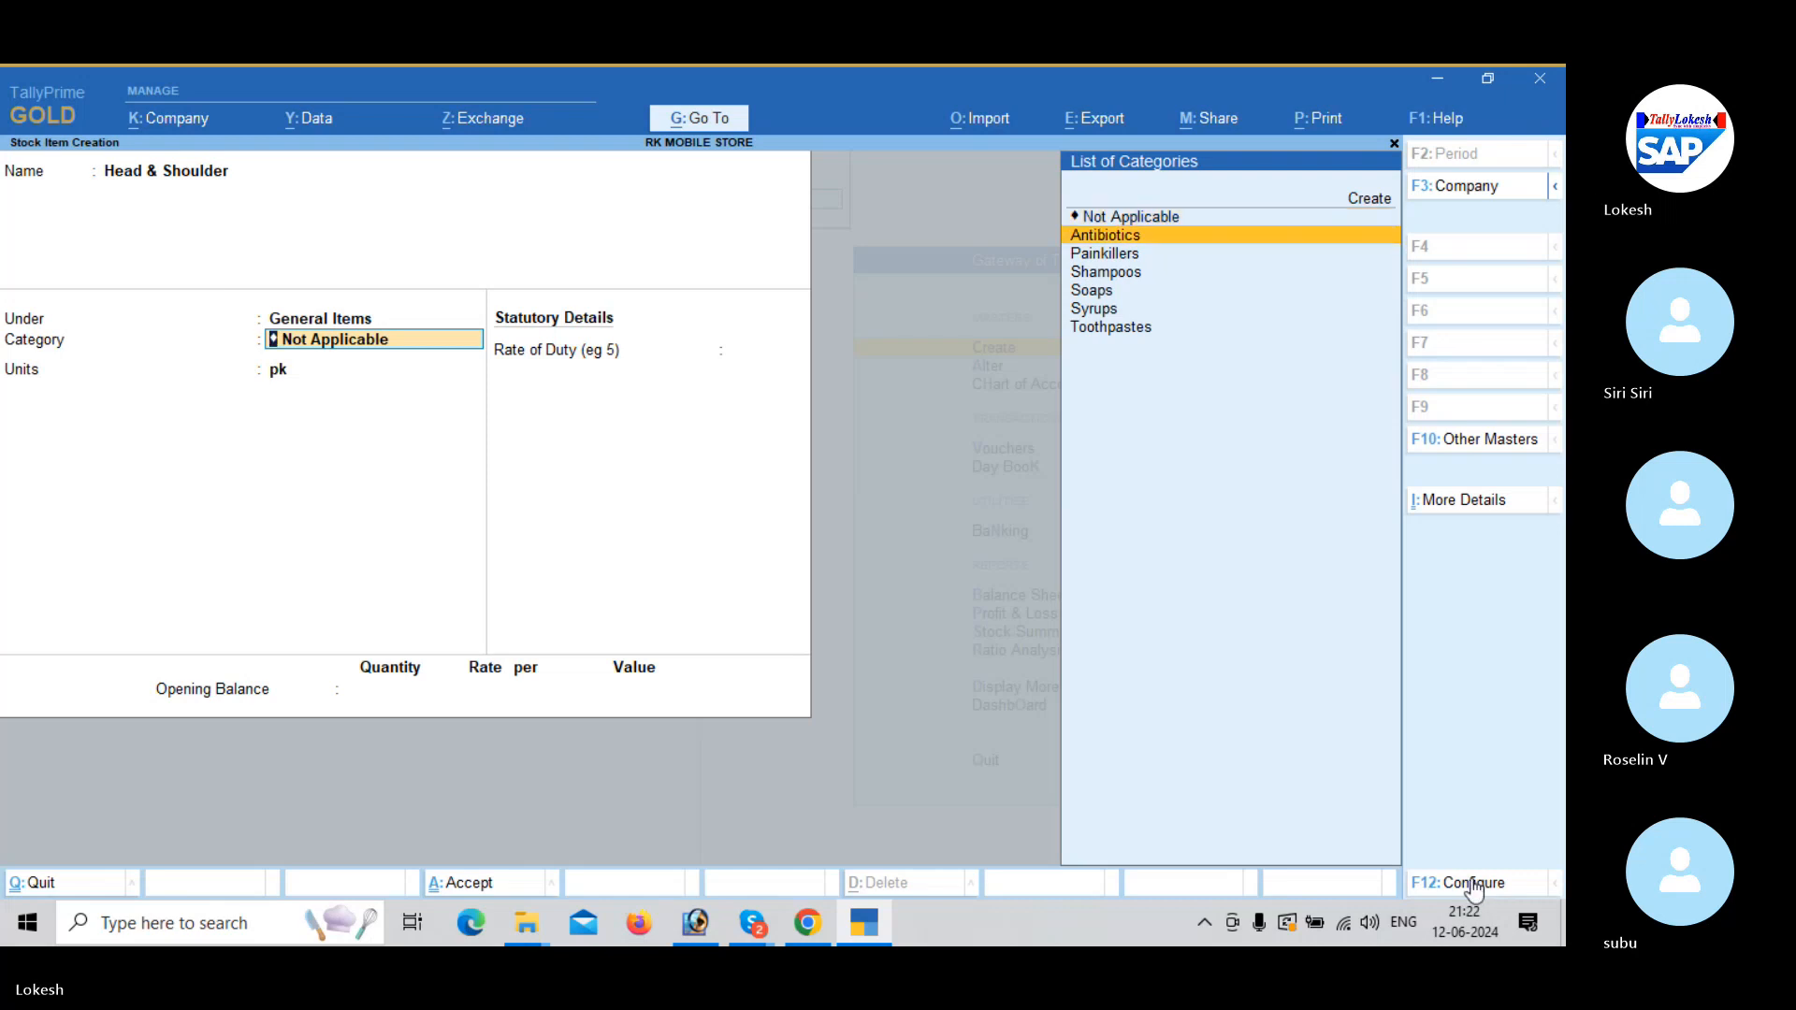
{"action": "key", "text": "Down"}
{"action": "key", "text": "Down"}
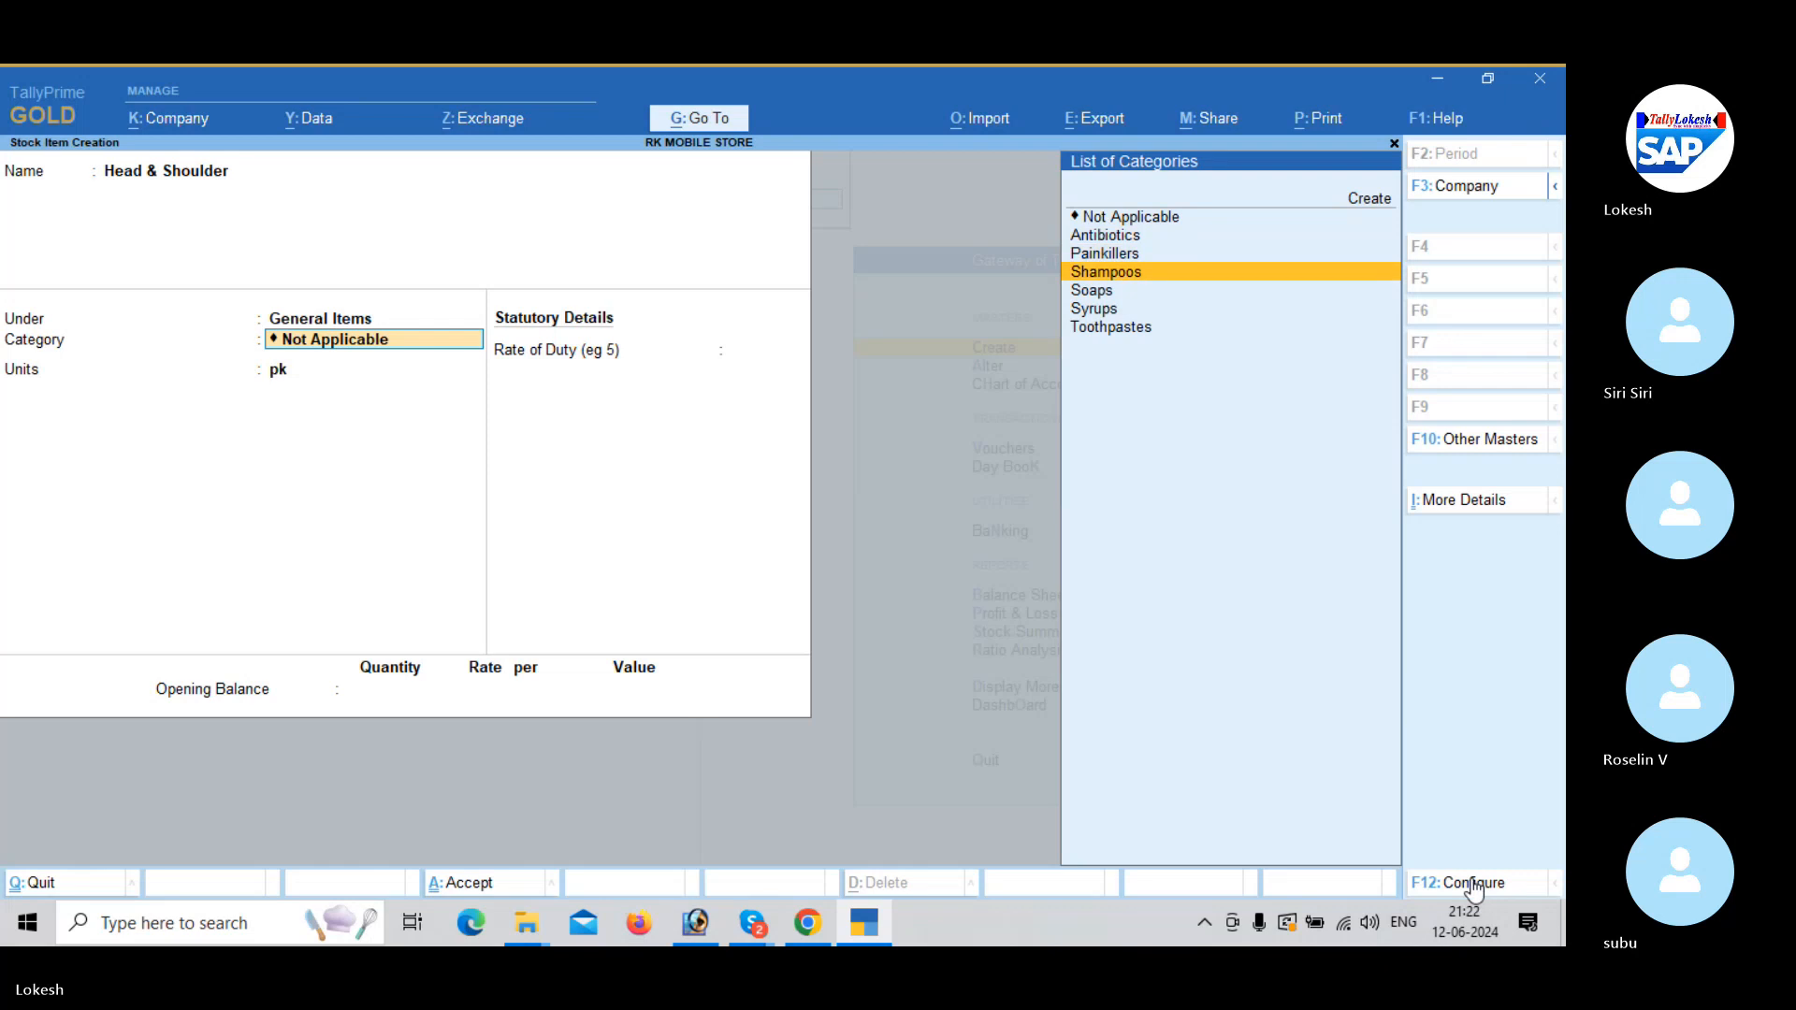
{"action": "key", "text": "Down"}
{"action": "key", "text": "Up"}
{"action": "key", "text": "Return"}
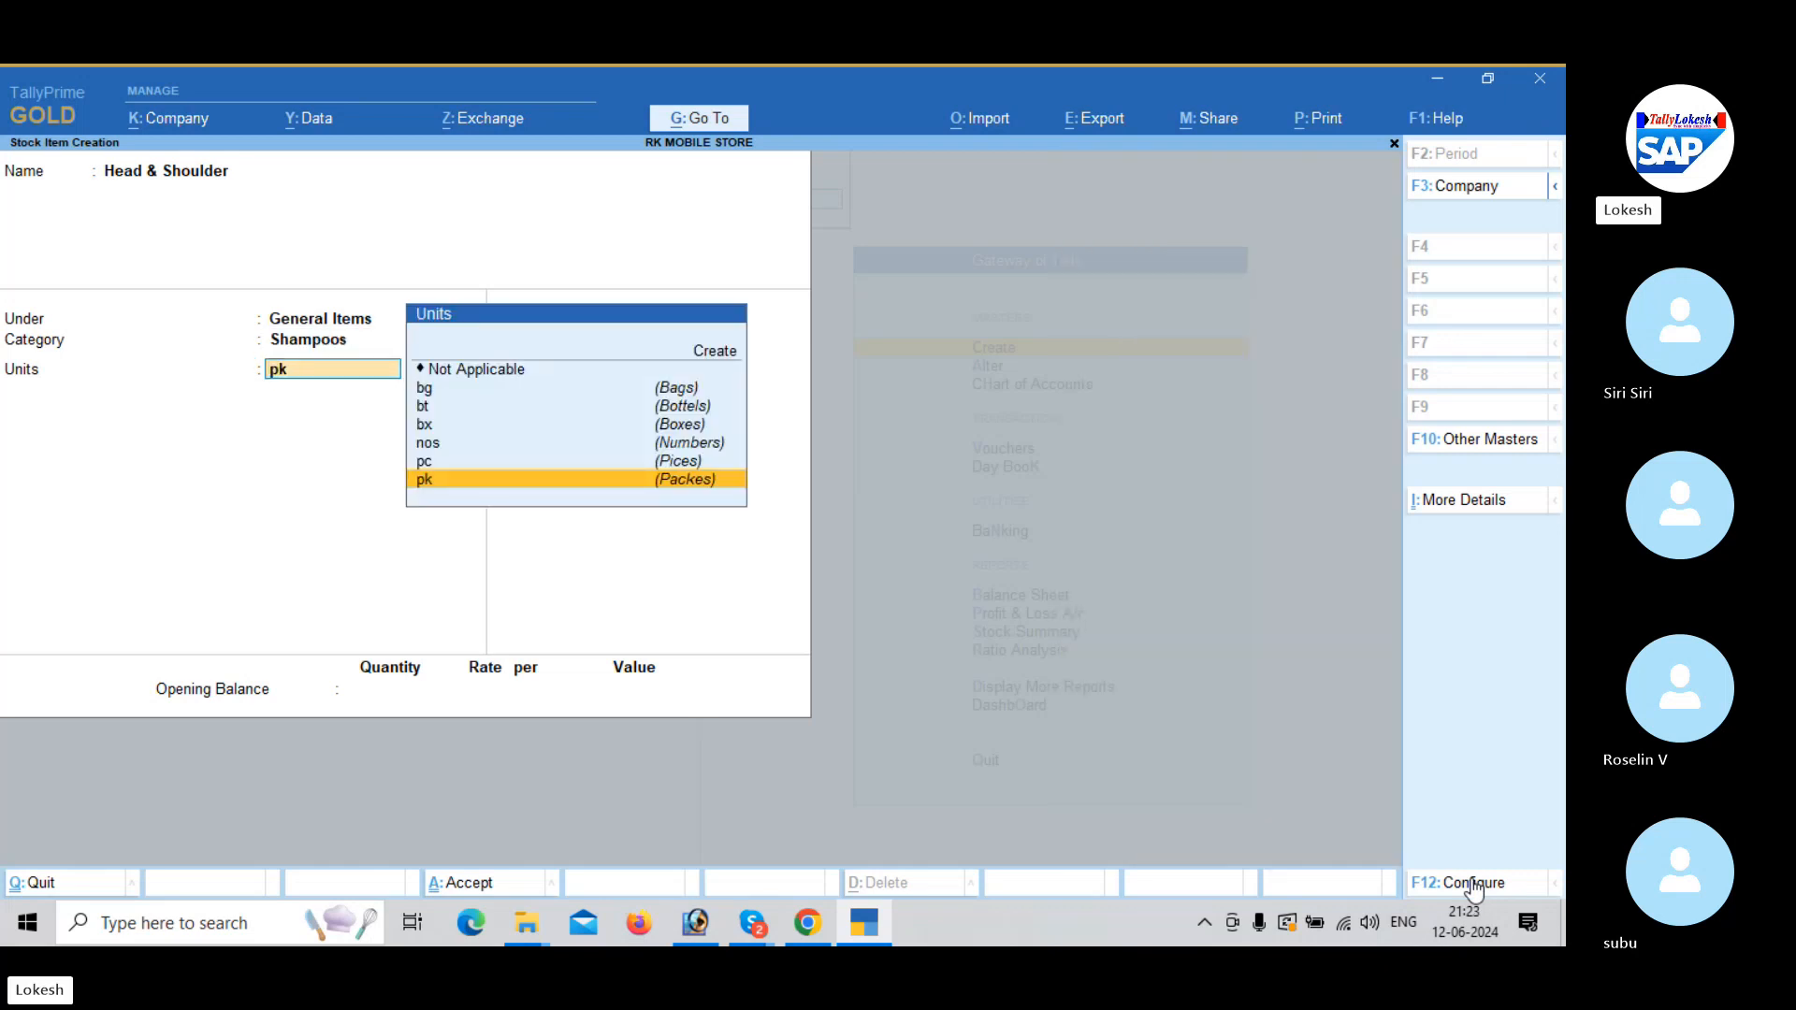
{"action": "key", "text": "Up"}
{"action": "key", "text": "Return"}
{"action": "key", "text": "Return"}
{"action": "key", "text": "Return"}
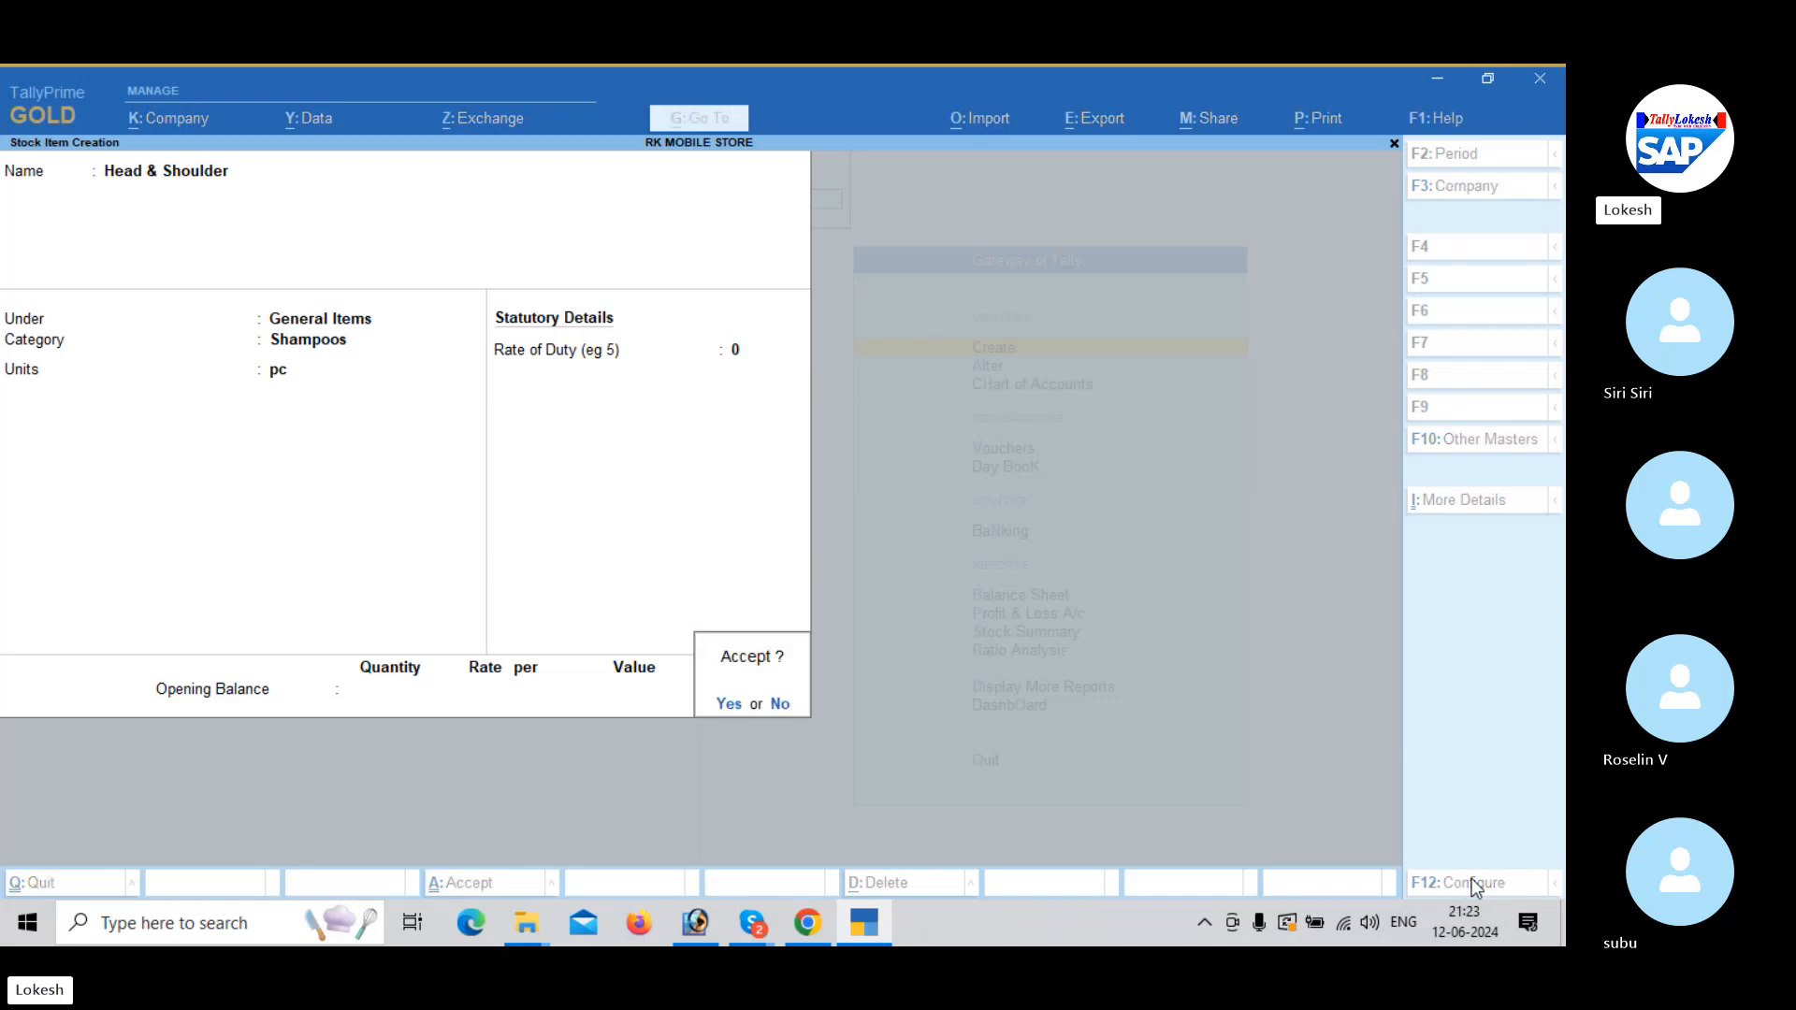
{"action": "key", "text": "Return"}
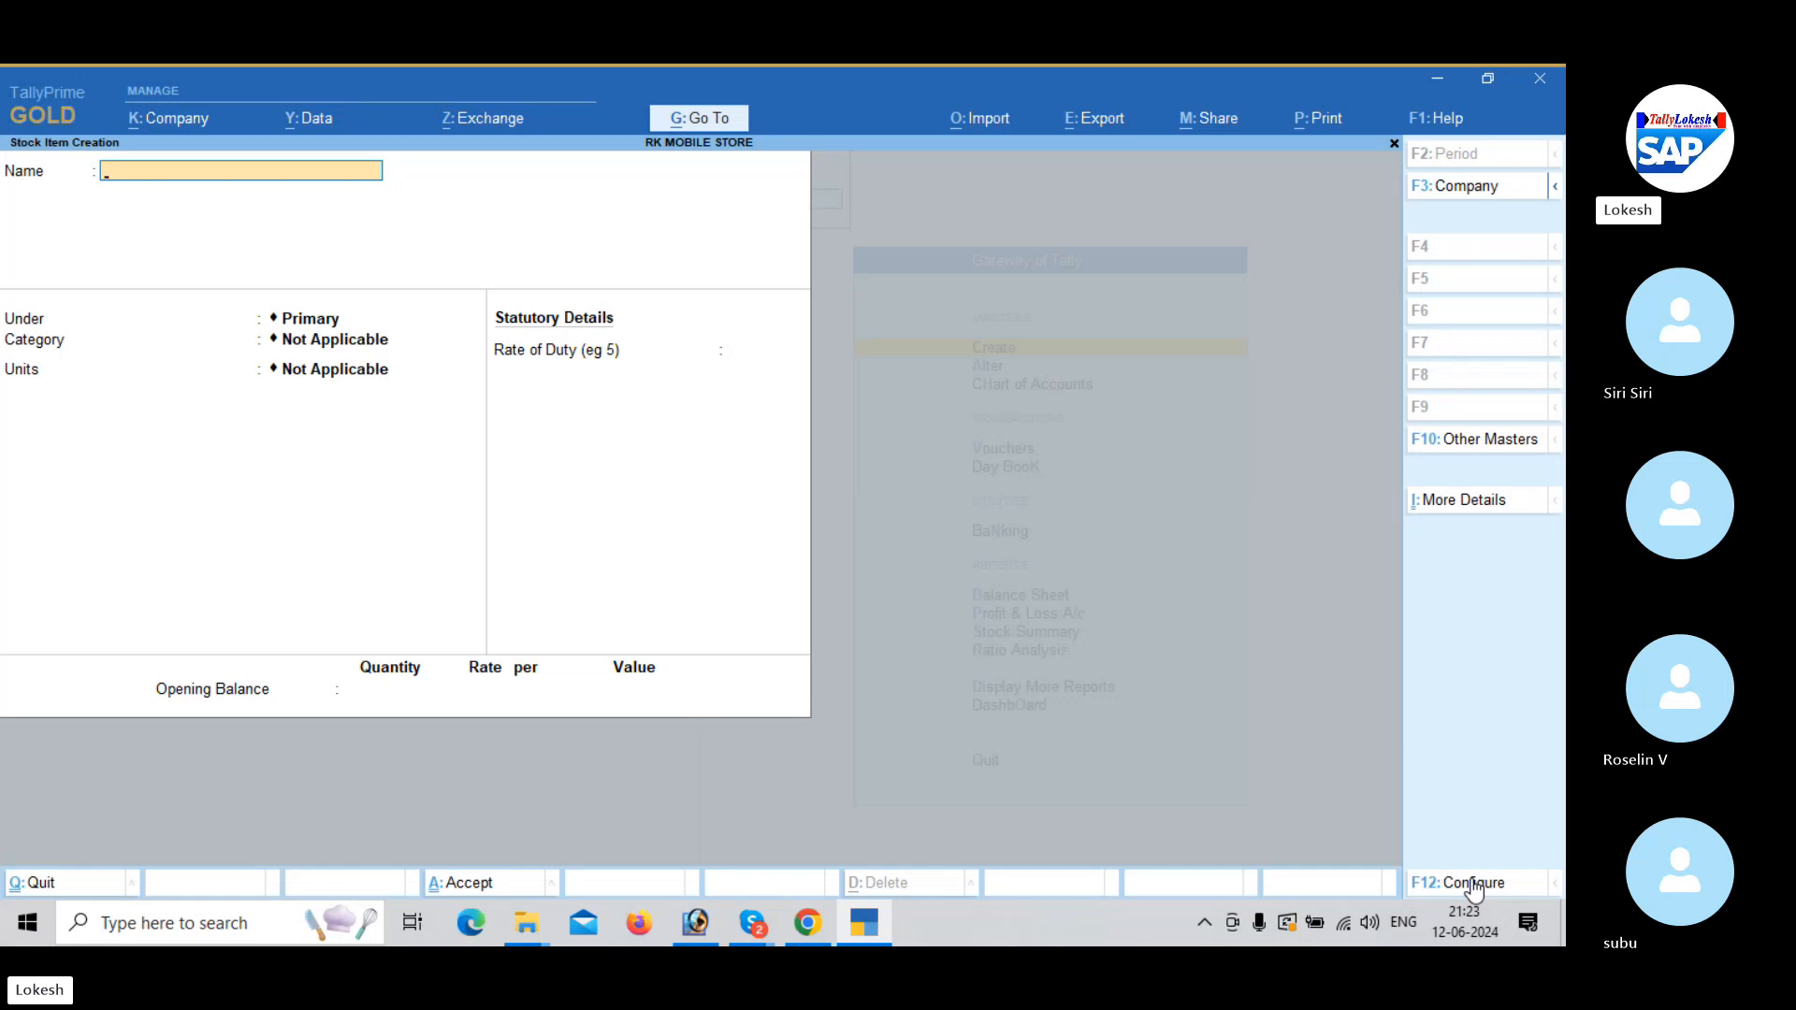
Leave stock item creation and open a new payment voucher.
{"action": "key", "text": "Escape"}
{"action": "key", "text": "y"}
{"action": "key", "text": "Escape"}
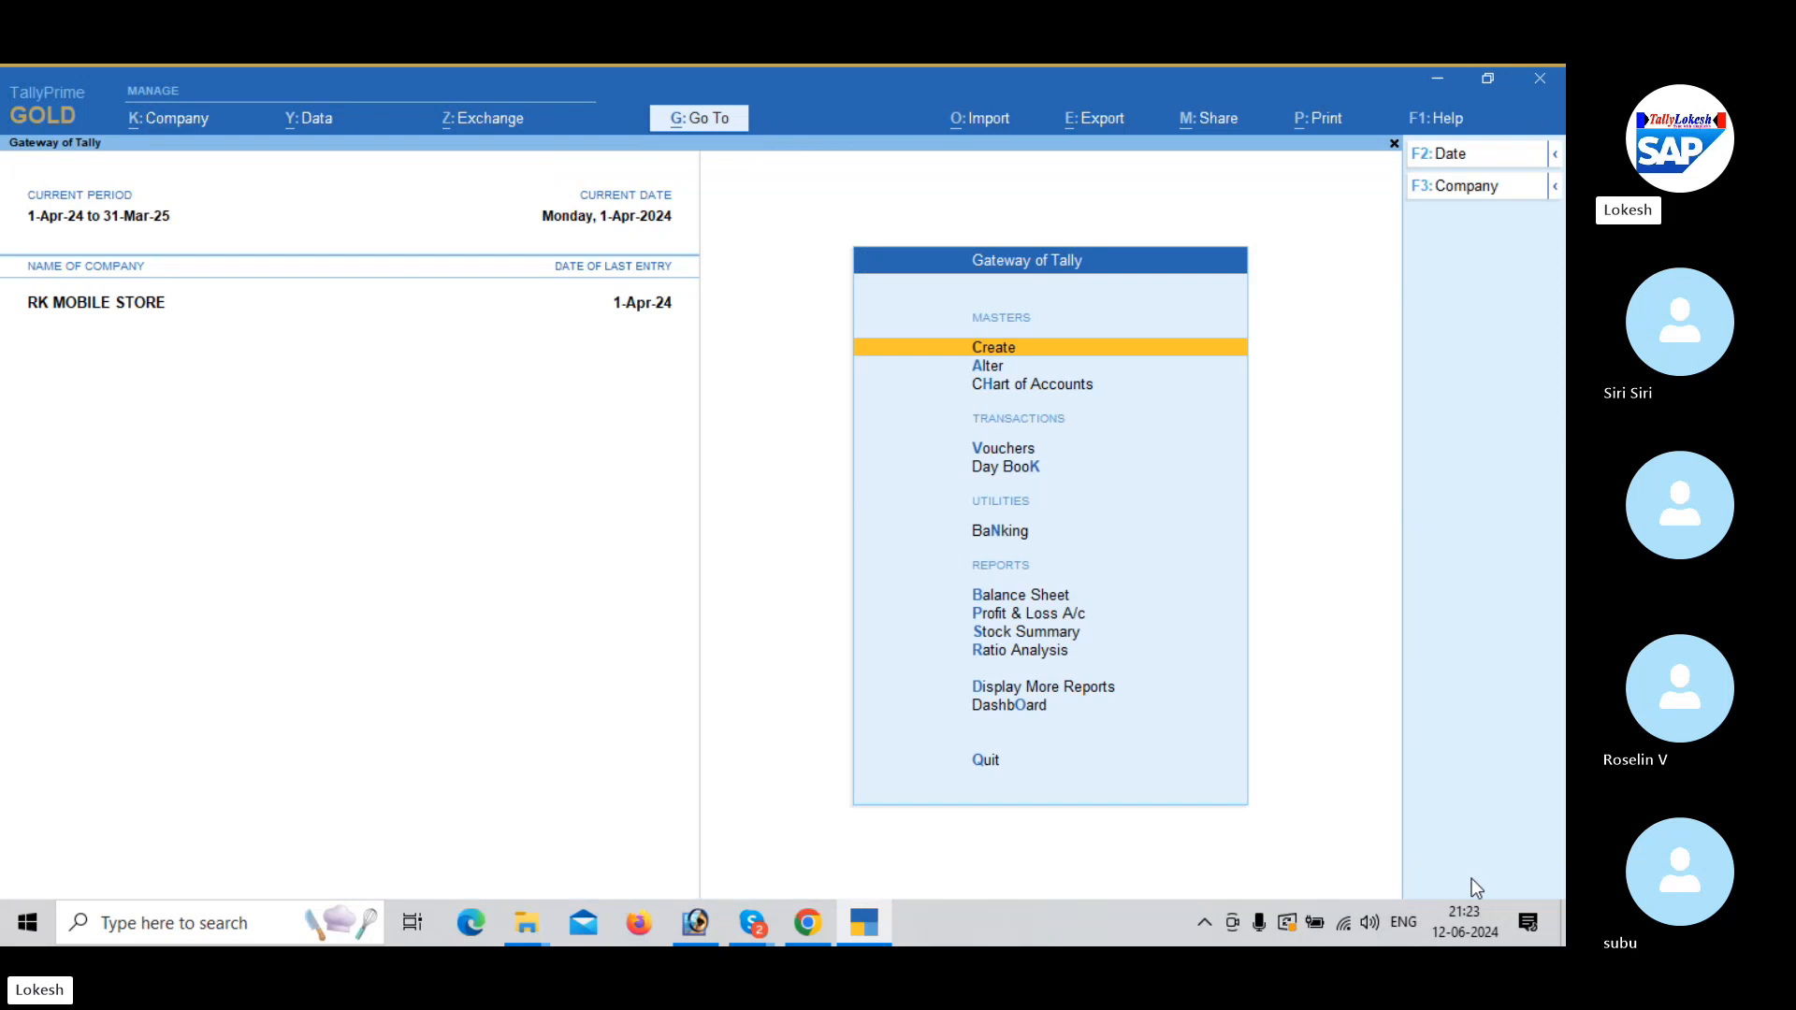
{"action": "key", "text": "Down"}
{"action": "key", "text": "Down"}
{"action": "key", "text": "Down"}
{"action": "key", "text": "Return"}
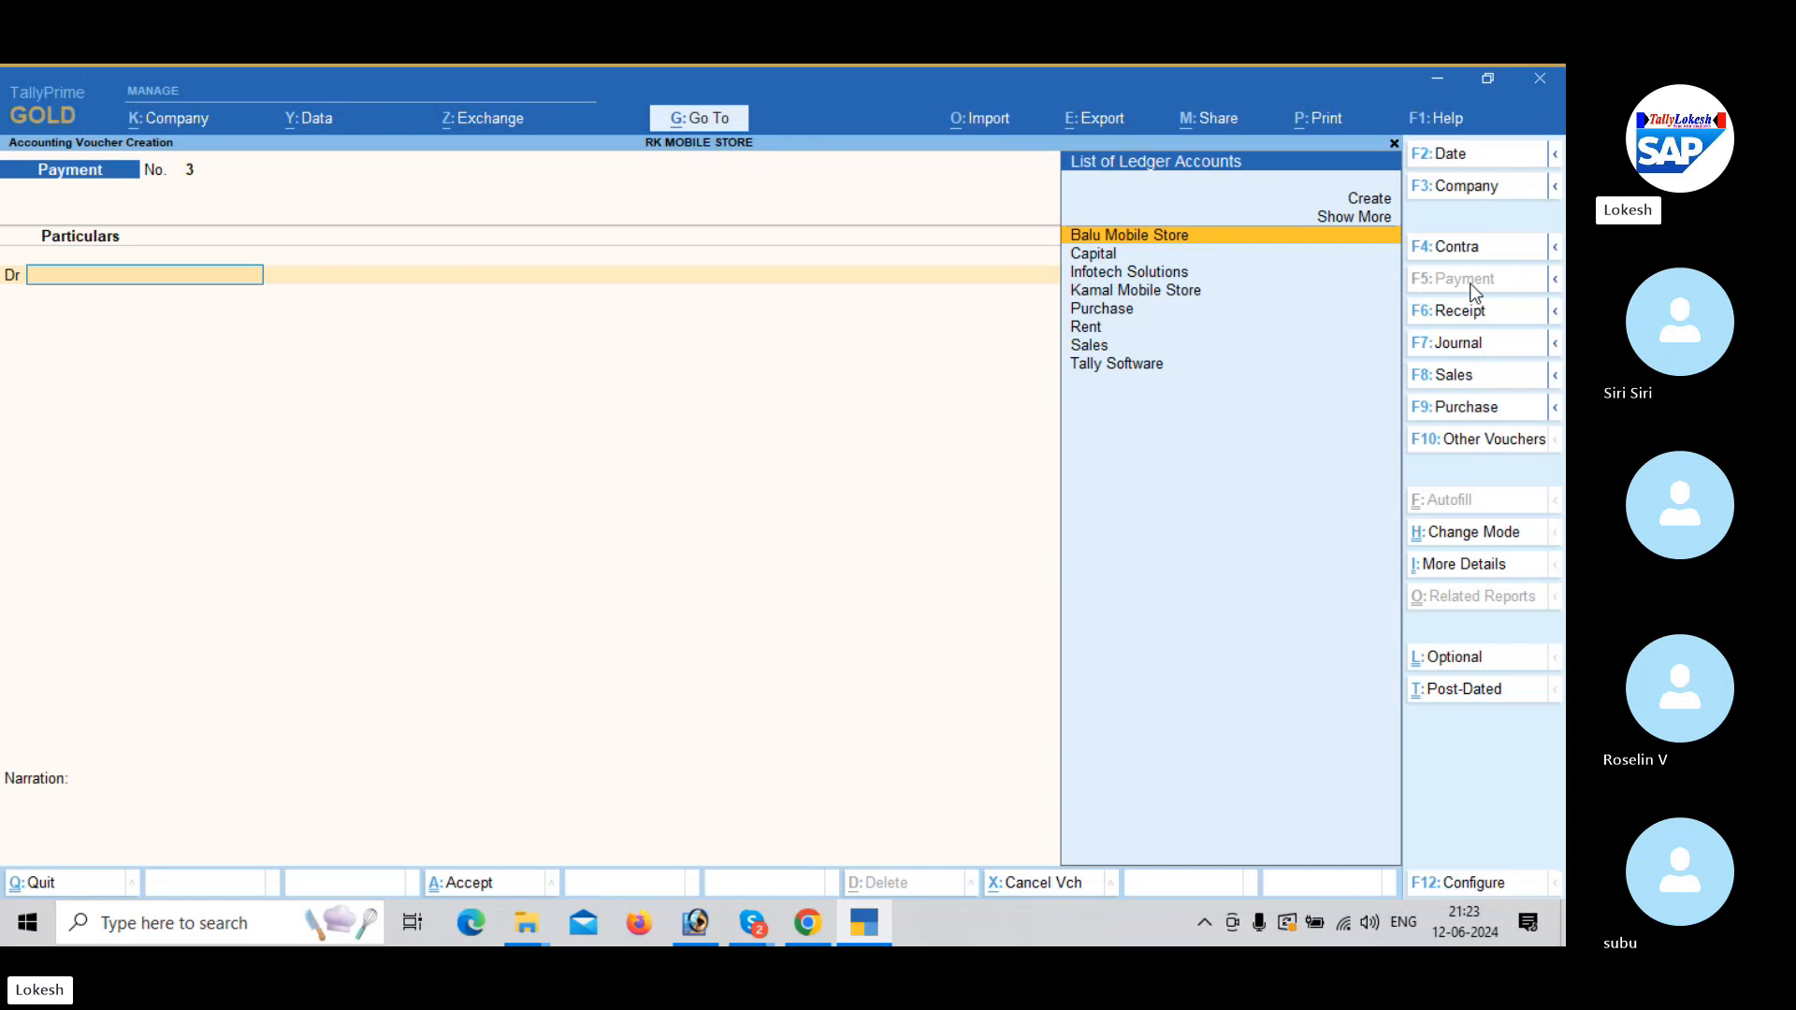
Create the ledger Transport Expenses under Direct Expenses from within the payment voucher and debit it with 20000.
{"action": "key", "text": "alt+c"}
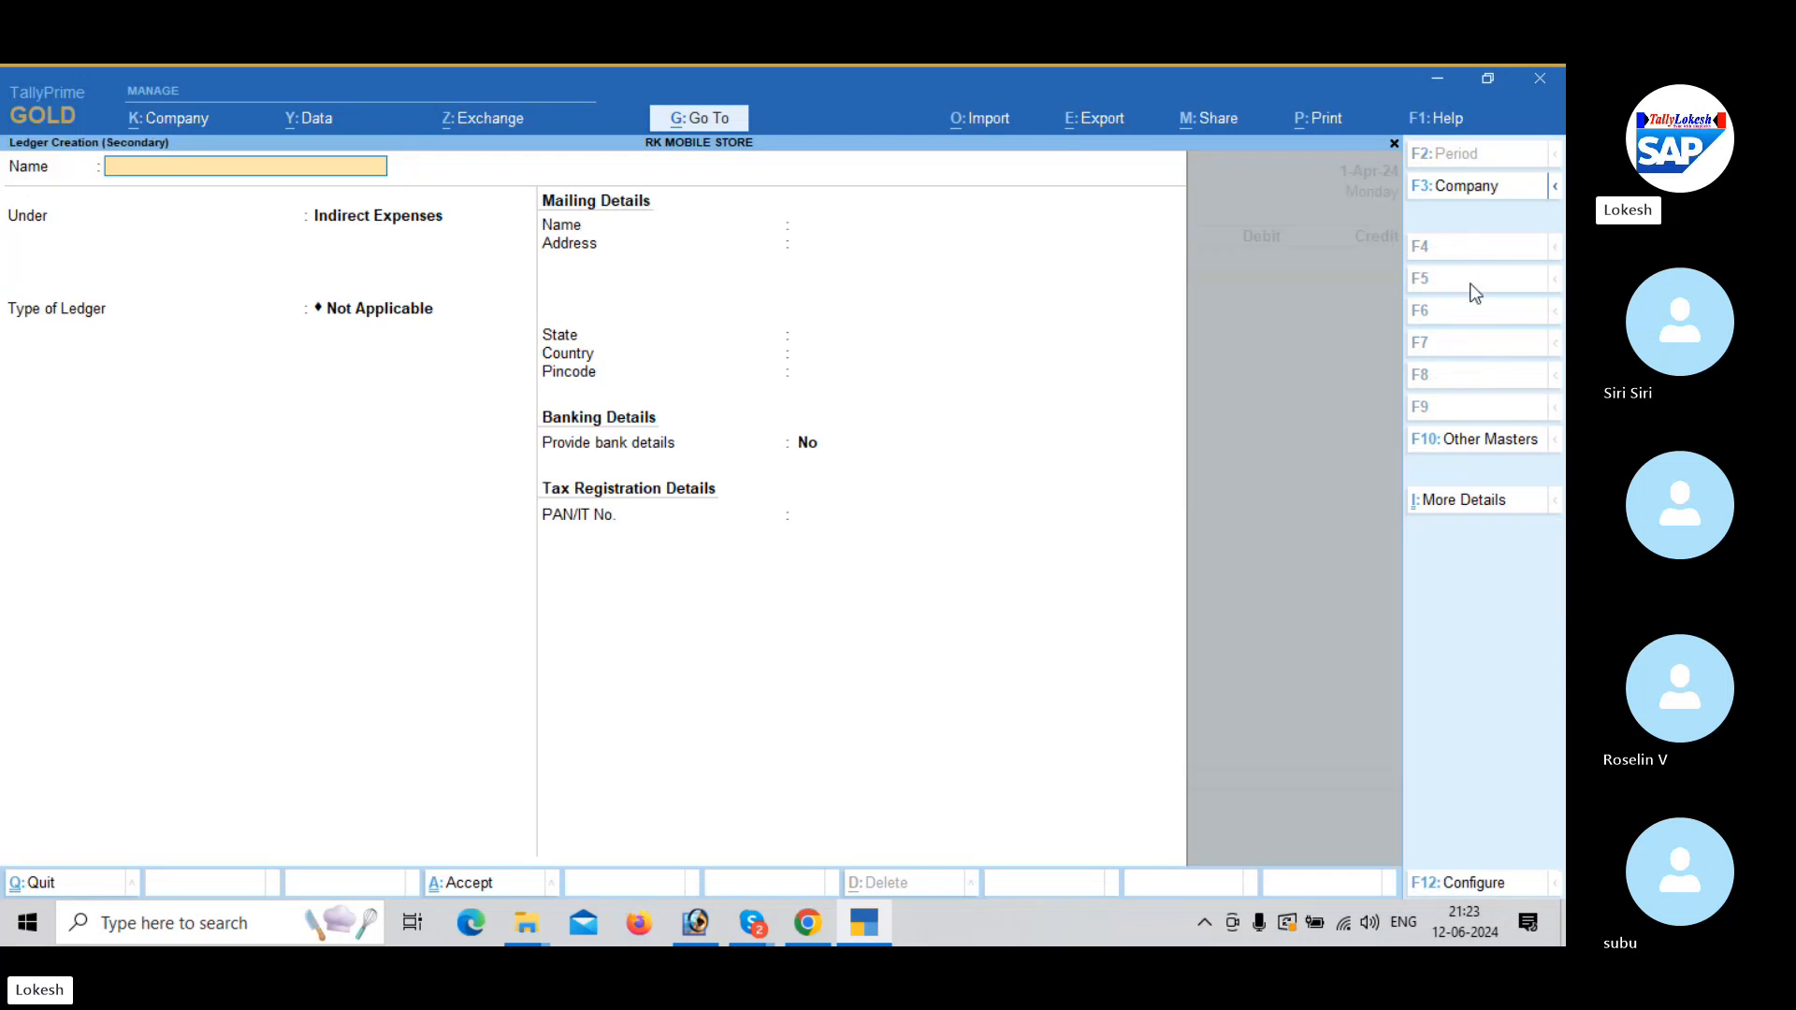
{"action": "type", "text": "Transport Ex"}
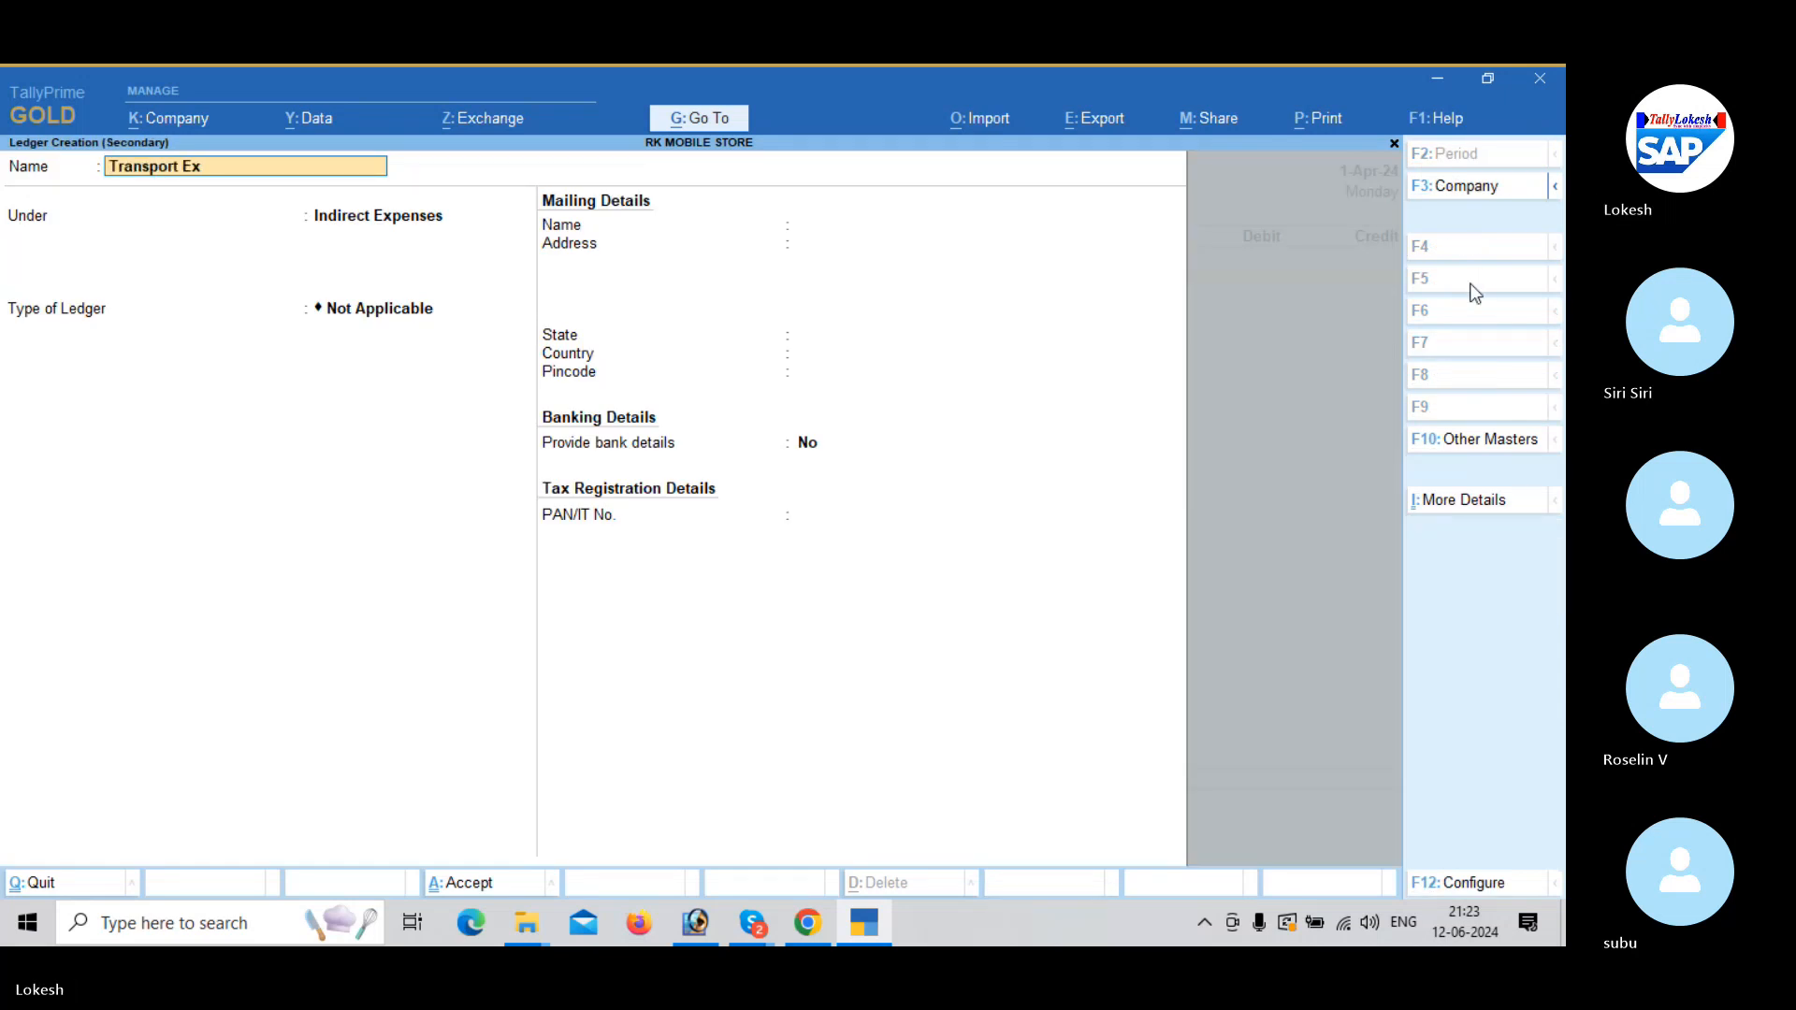
{"action": "type", "text": "penses"}
{"action": "key", "text": "Return"}
{"action": "type", "text": "Dir"}
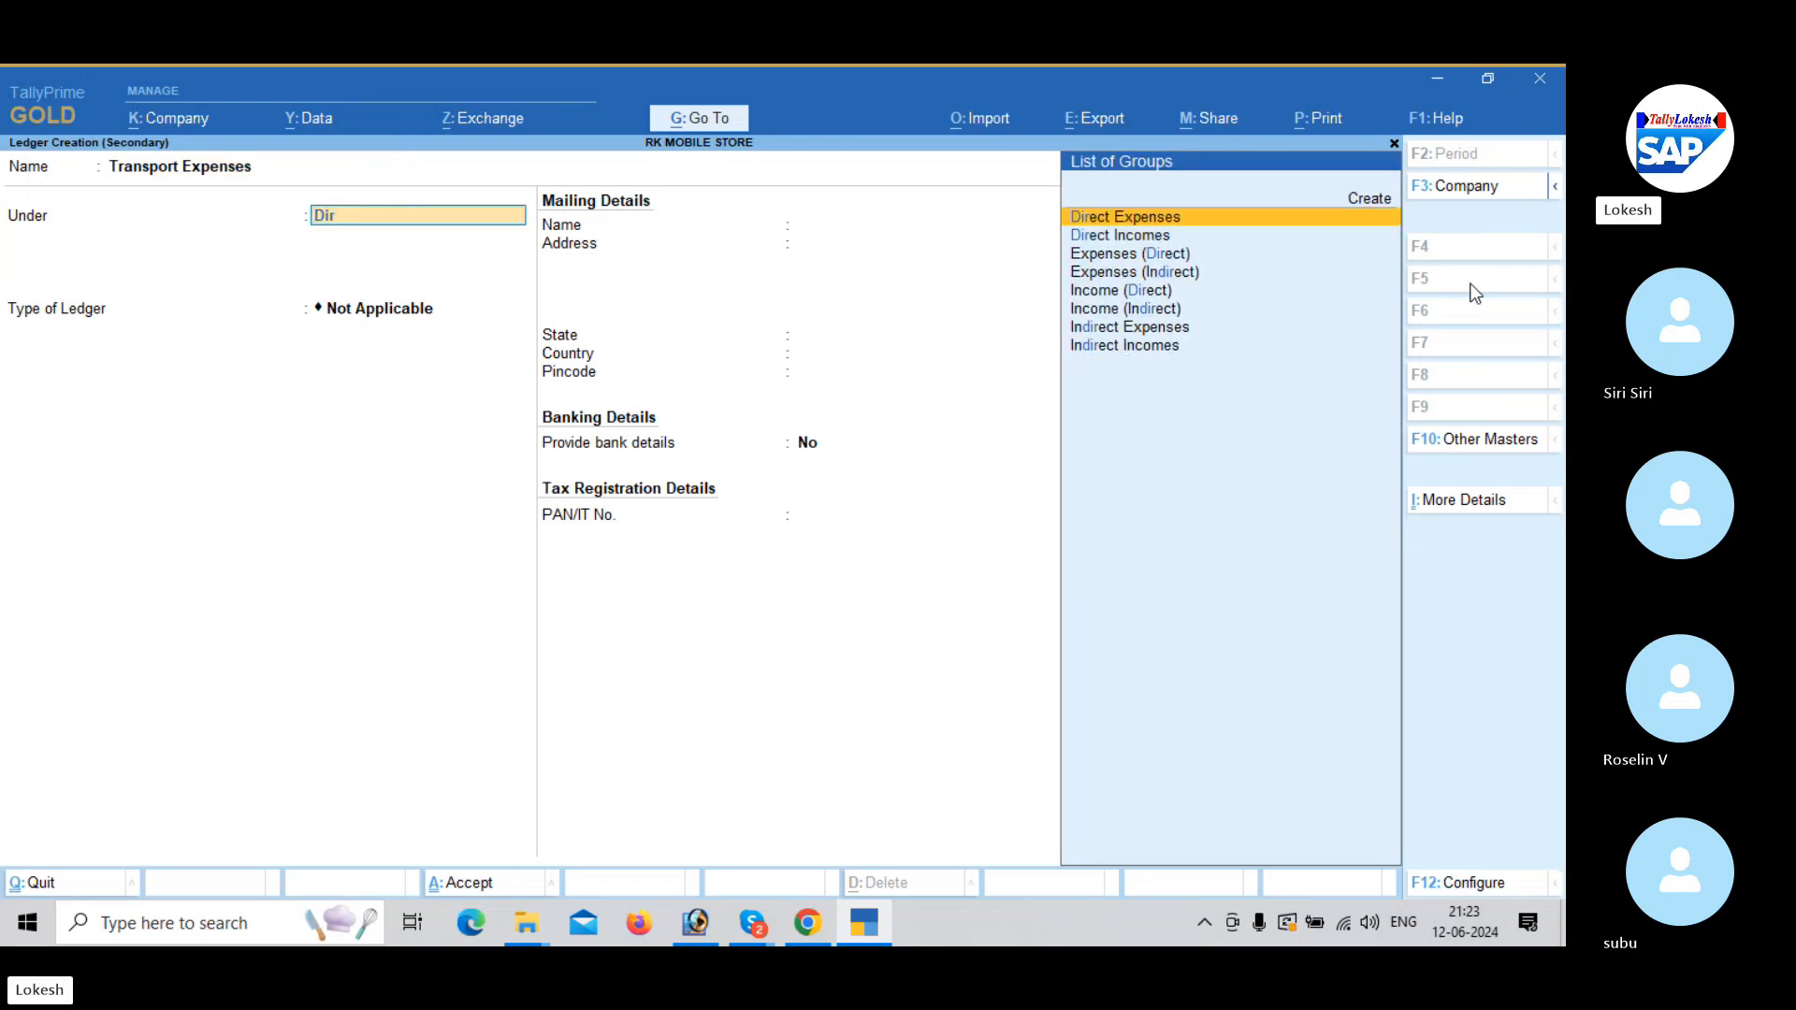
{"action": "key", "text": "Return"}
{"action": "key", "text": "Return"}
{"action": "key", "text": "Return"}
{"action": "key", "text": "Return"}
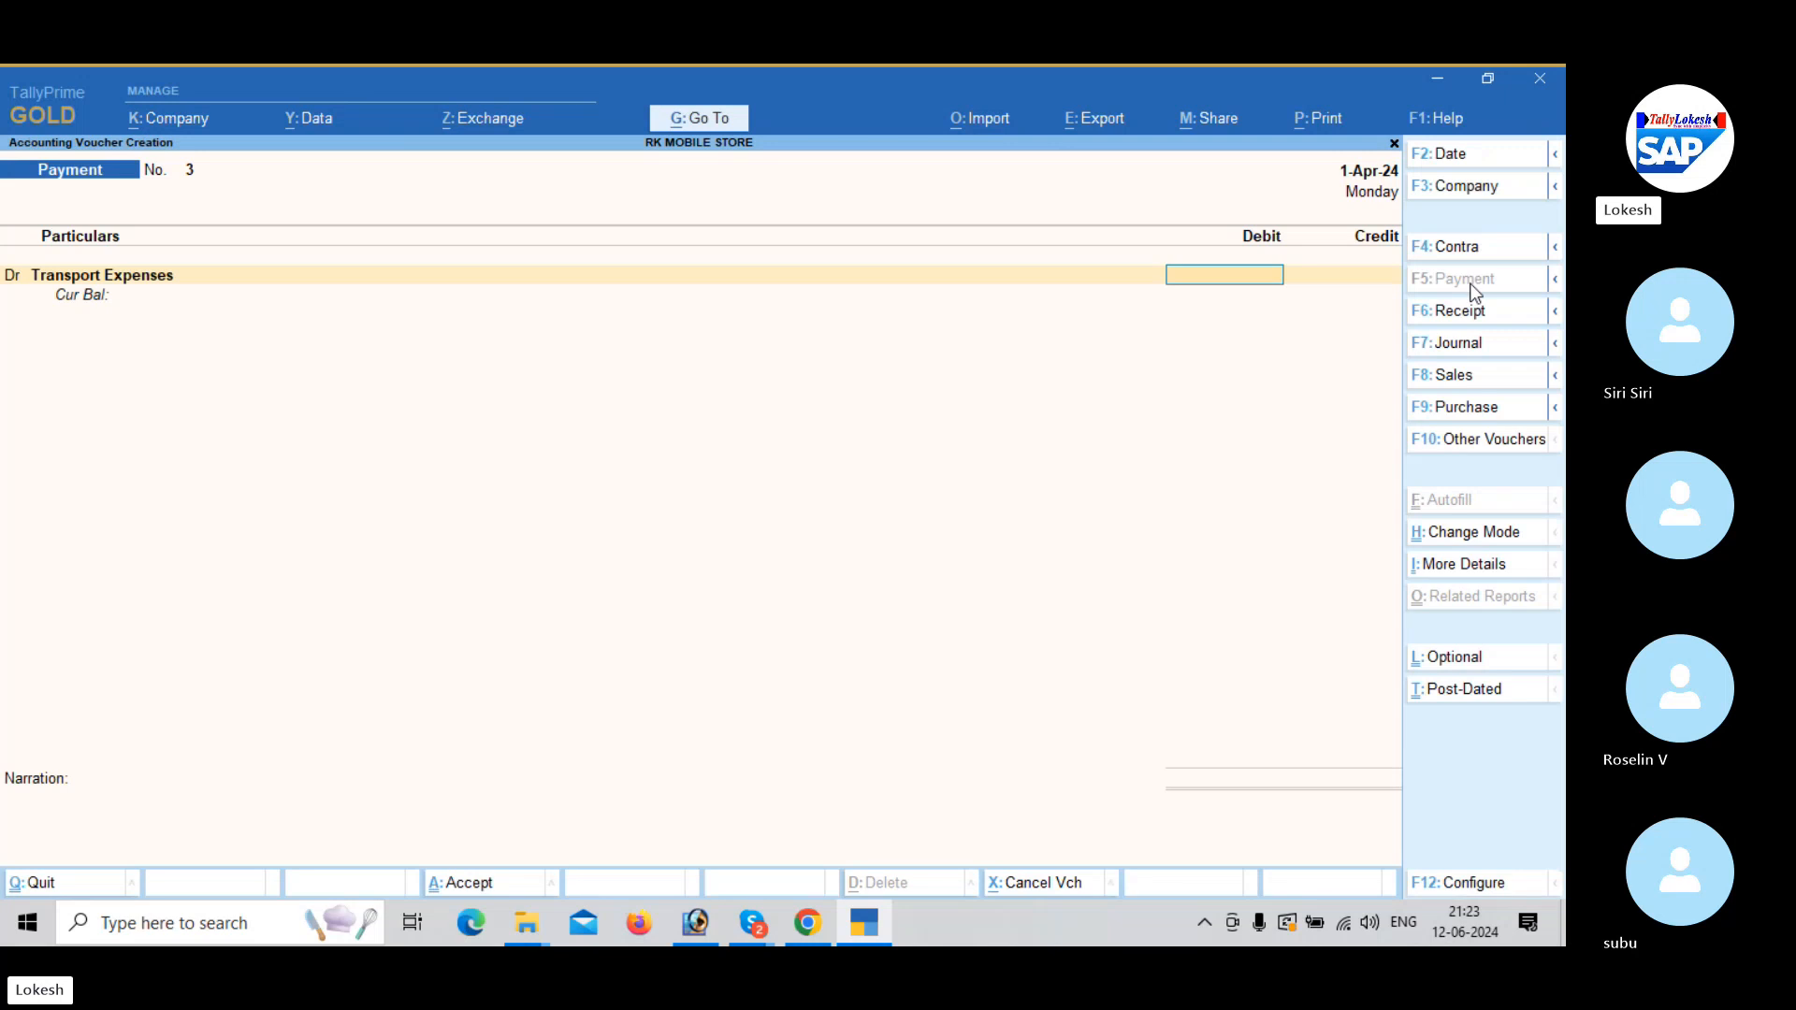
{"action": "type", "text": "20000"}
{"action": "key", "text": "Return"}
Add a second debit line to the payment voucher for Rent with the amount 25000.
{"action": "type", "text": "d"}
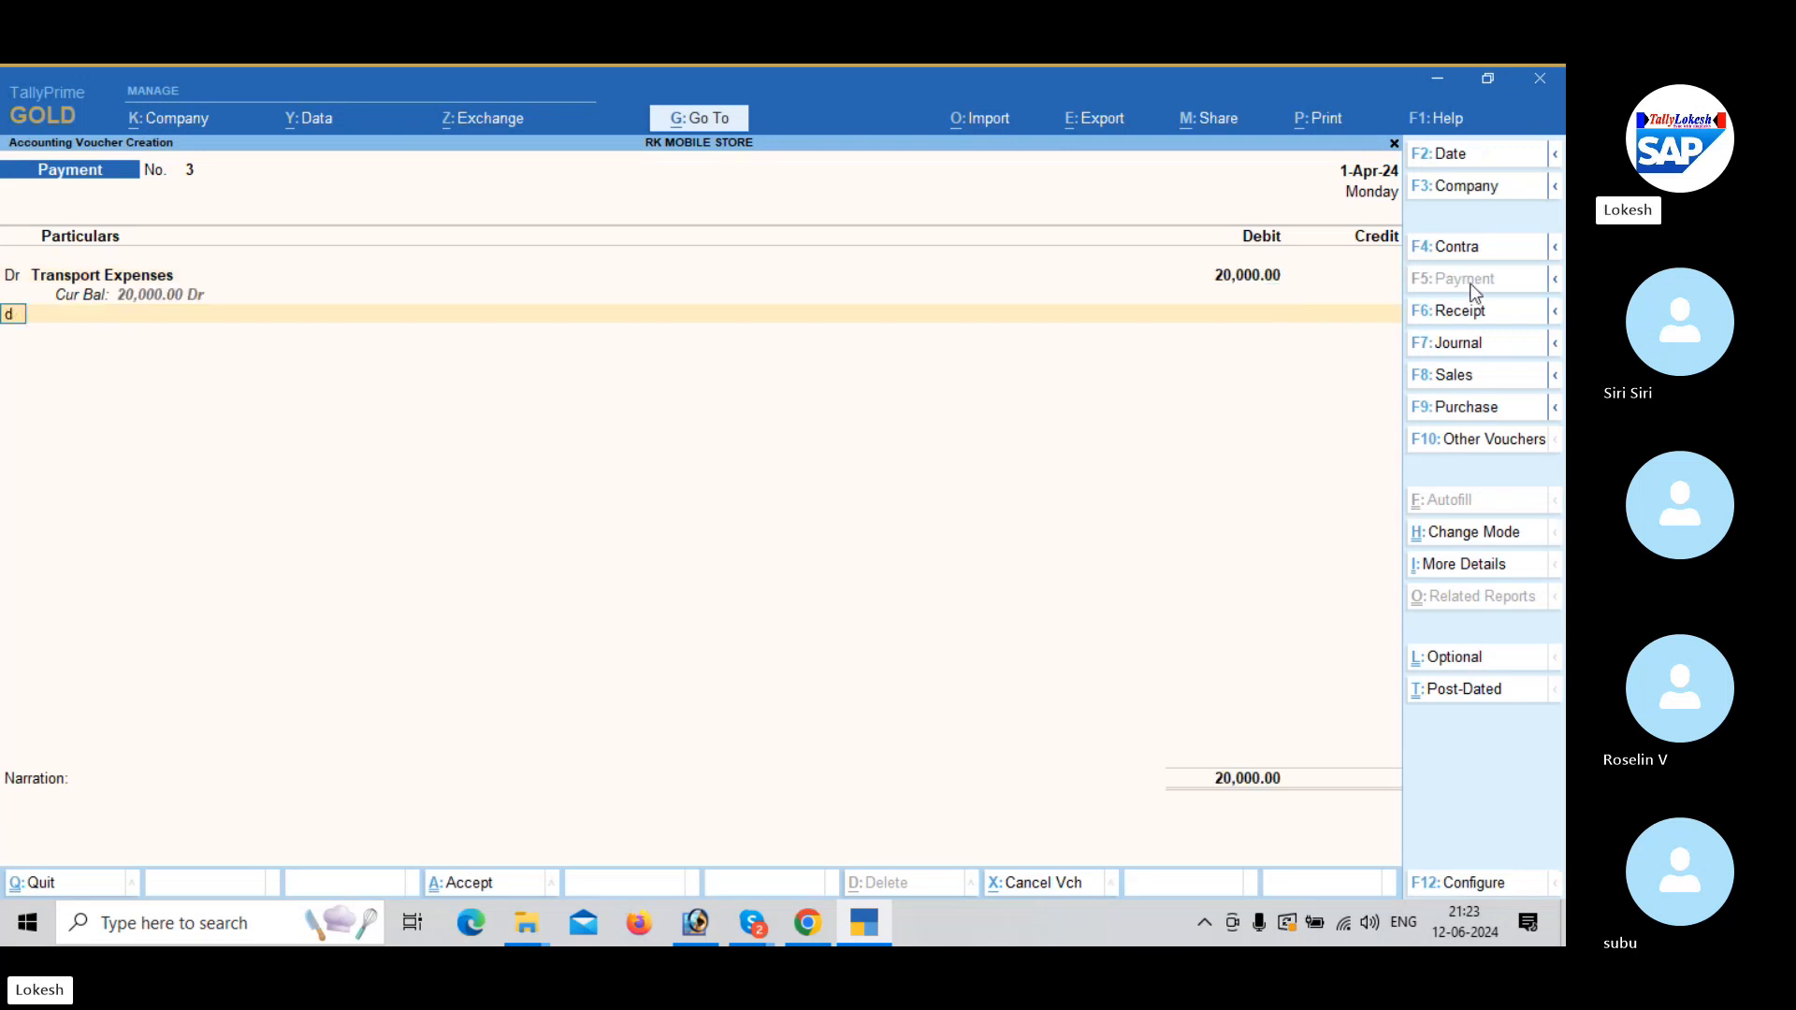
{"action": "key", "text": "Return"}
{"action": "type", "text": "Ren"}
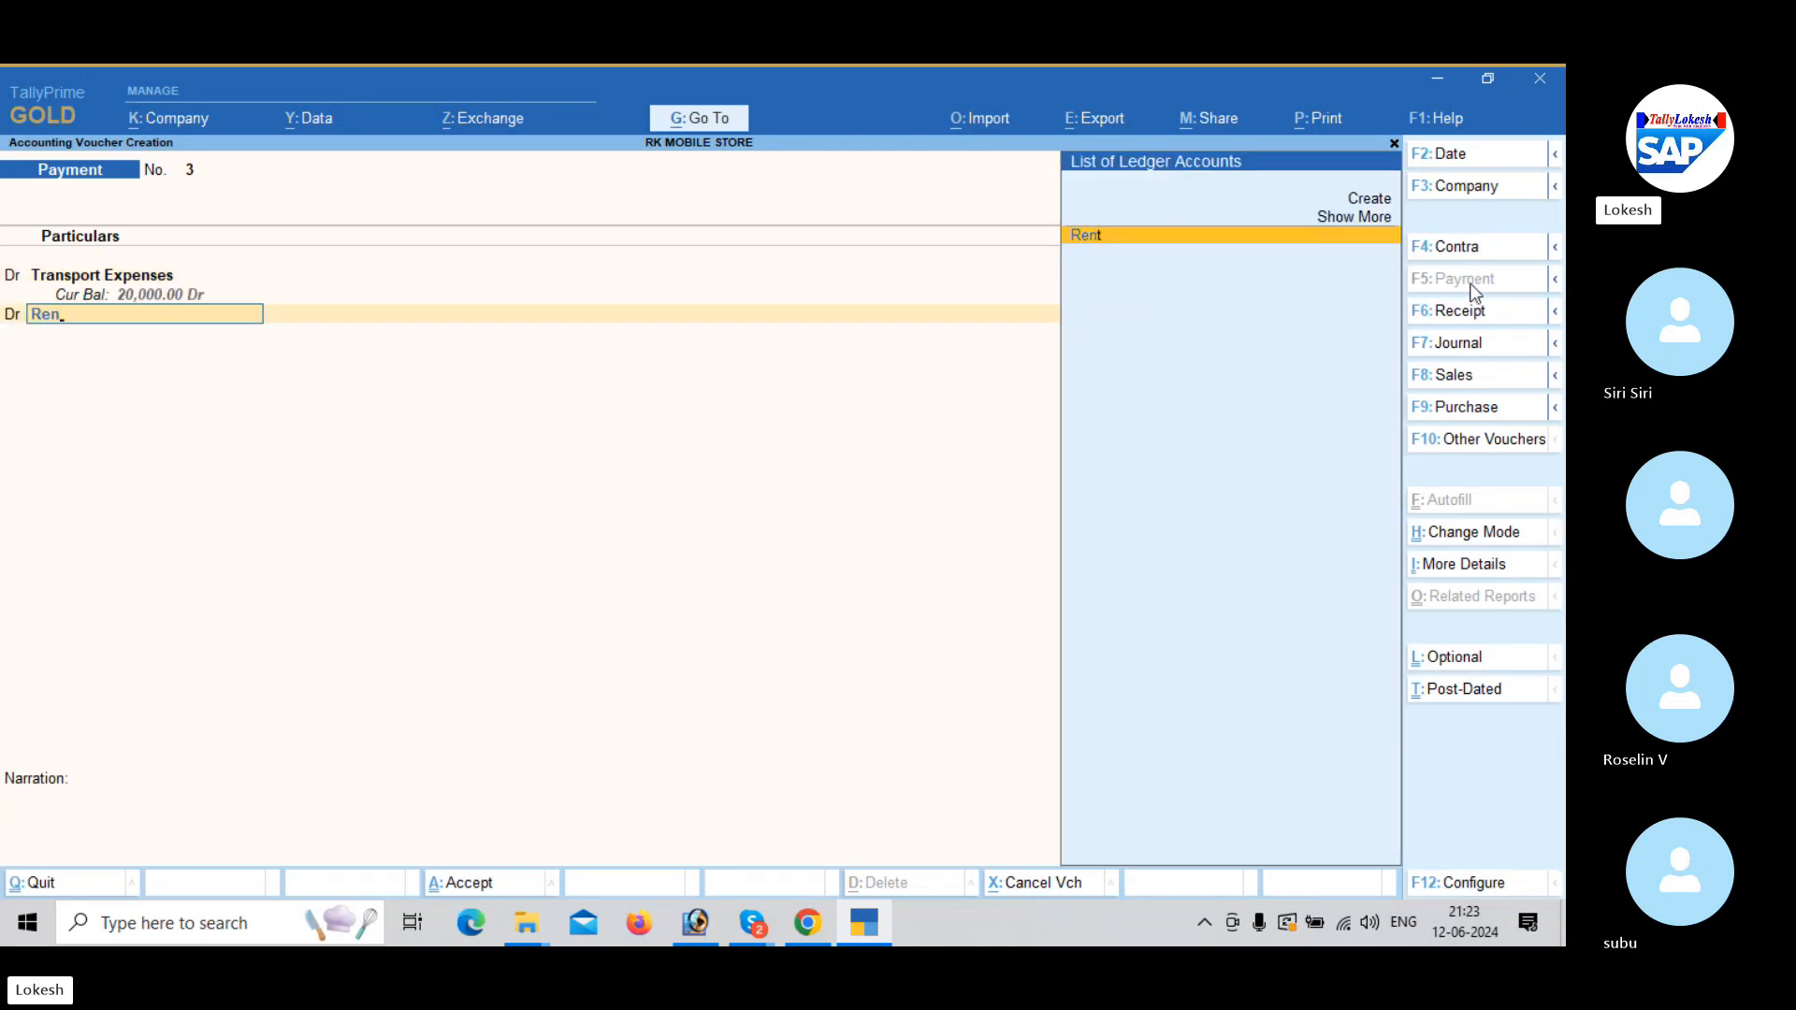
{"action": "key", "text": "Return"}
{"action": "type", "text": "25000"}
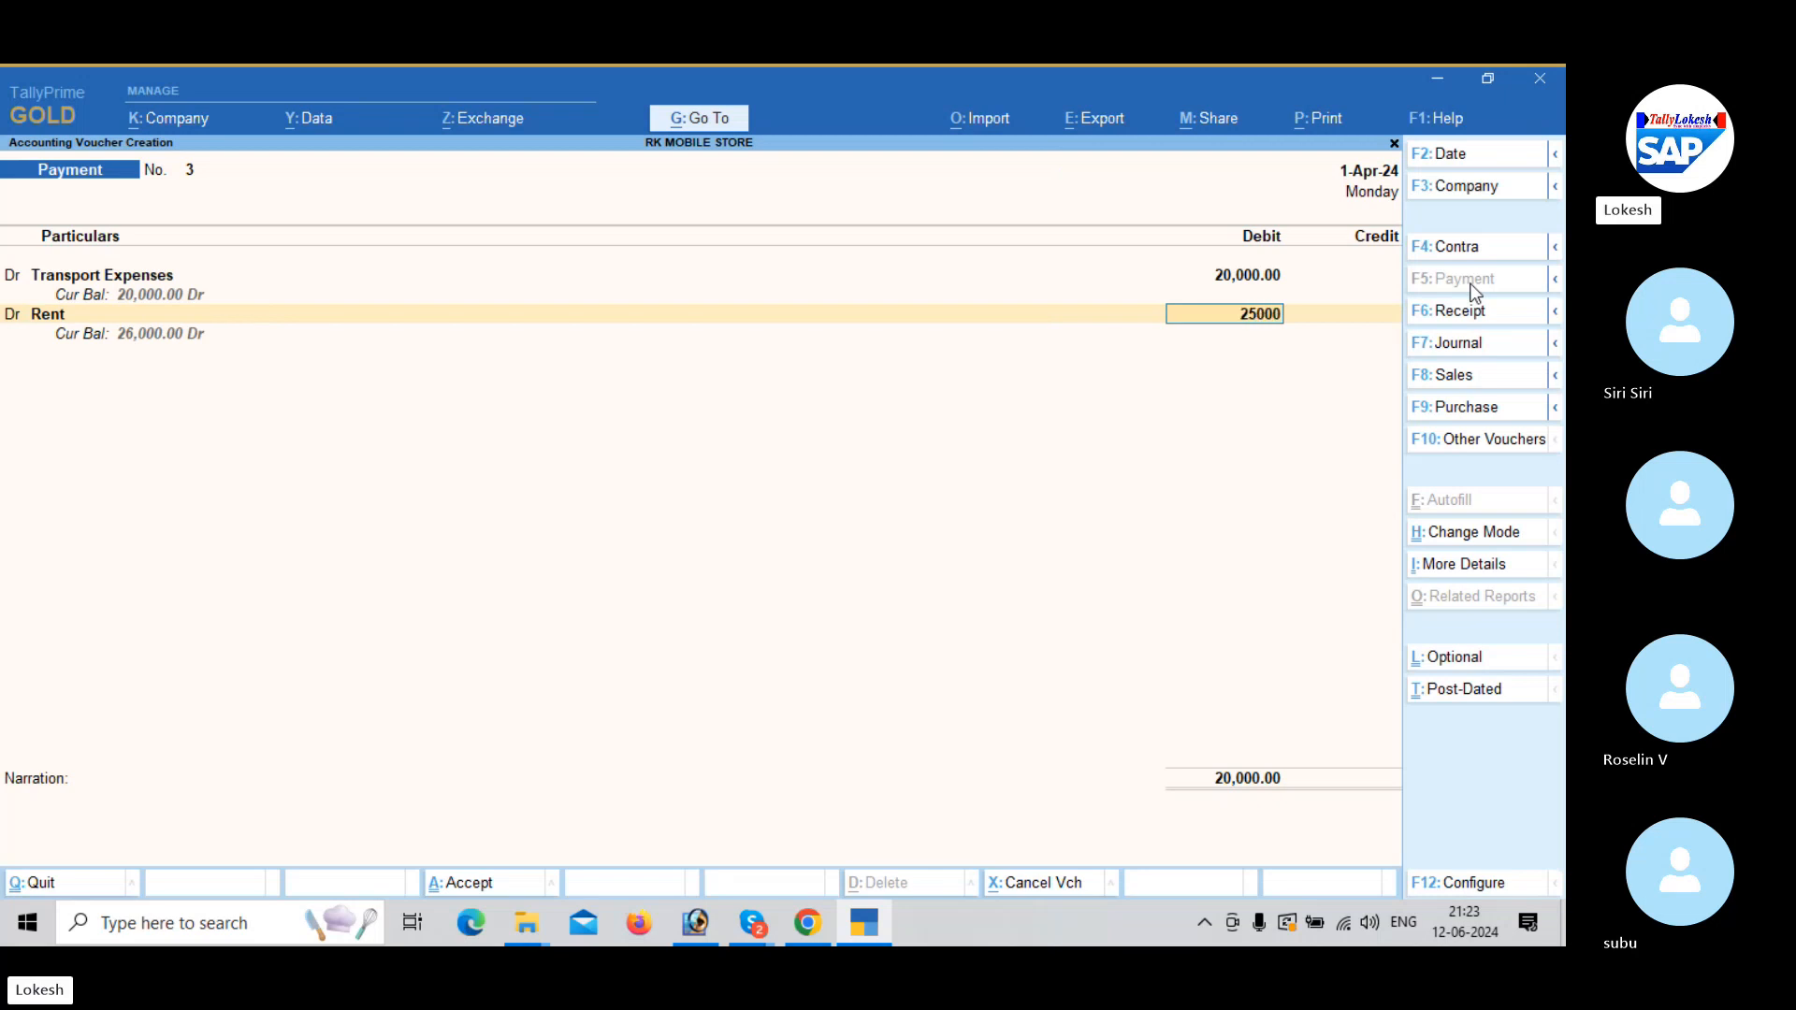
{"action": "key", "text": "Return"}
Add a debit line for a new ledger named Factory Expnes under Direct Expenses, with the amount 10000.
{"action": "type", "text": "d"}
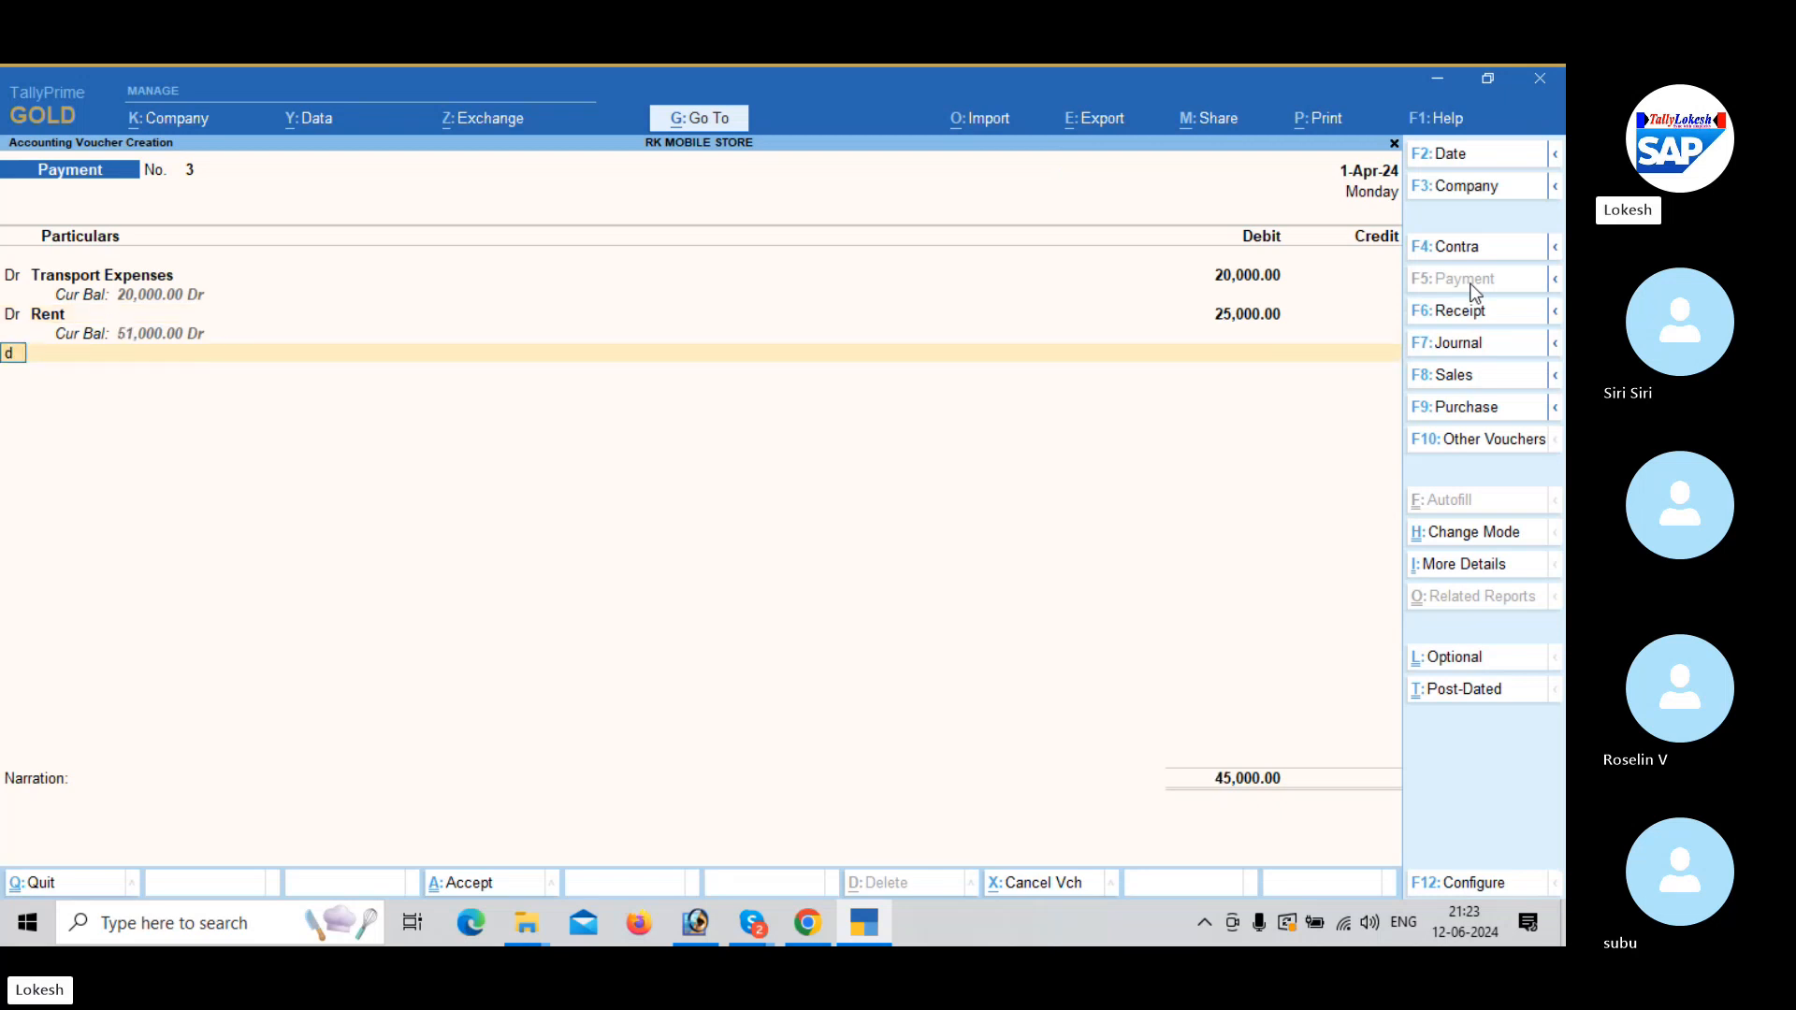
{"action": "key", "text": "Return"}
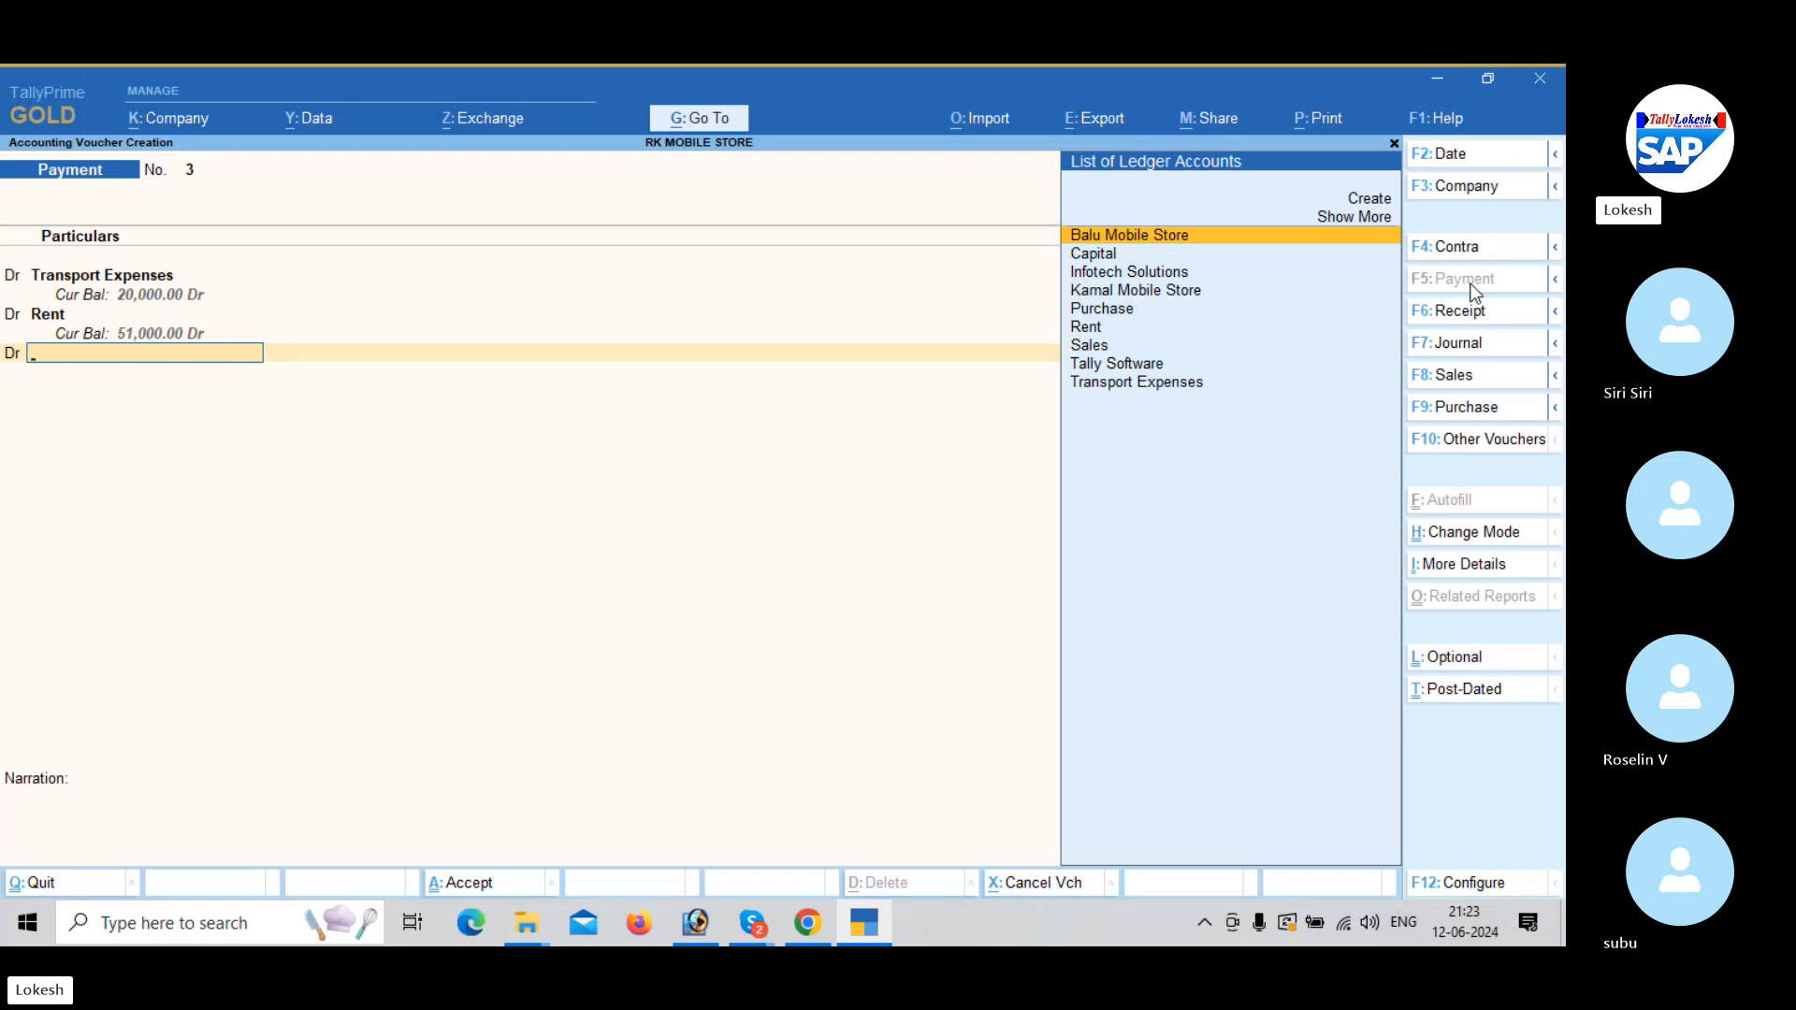
{"action": "key", "text": "alt+c"}
{"action": "type", "text": "Fac"}
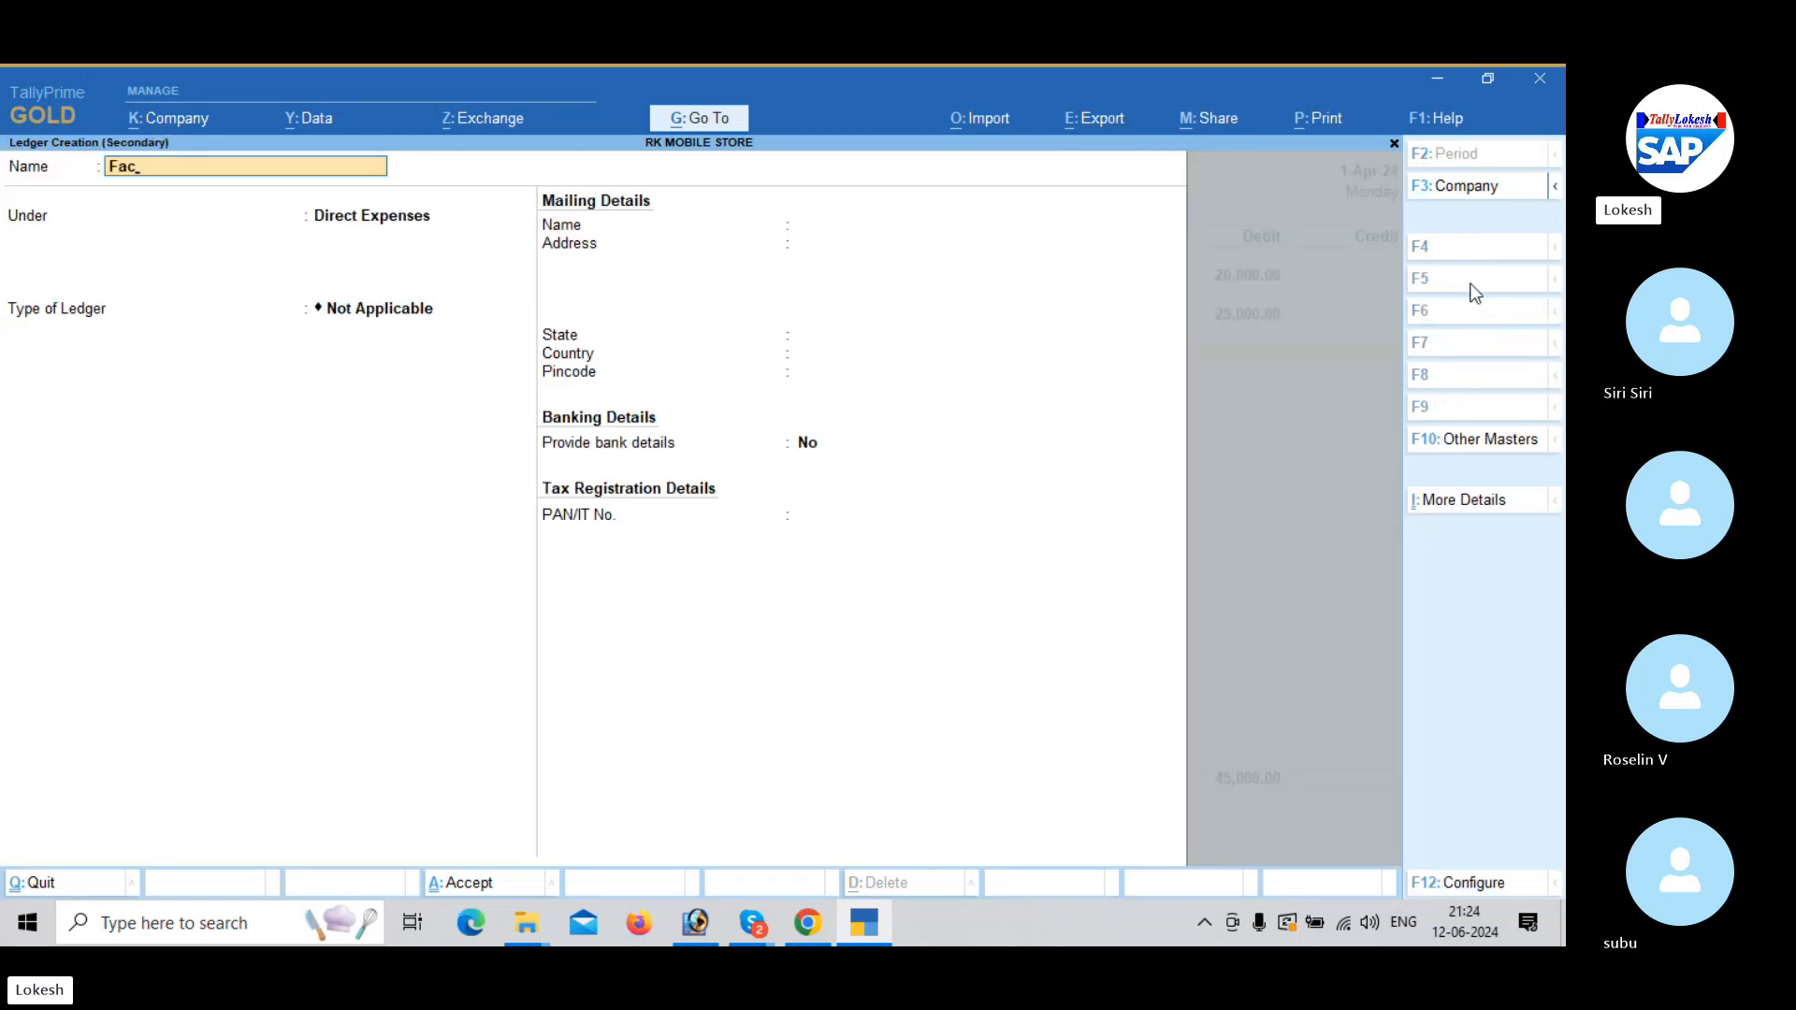
{"action": "type", "text": "tory expnes"}
{"action": "key", "text": "Return"}
{"action": "key", "text": "Return"}
{"action": "key", "text": "Return"}
{"action": "key", "text": "Return"}
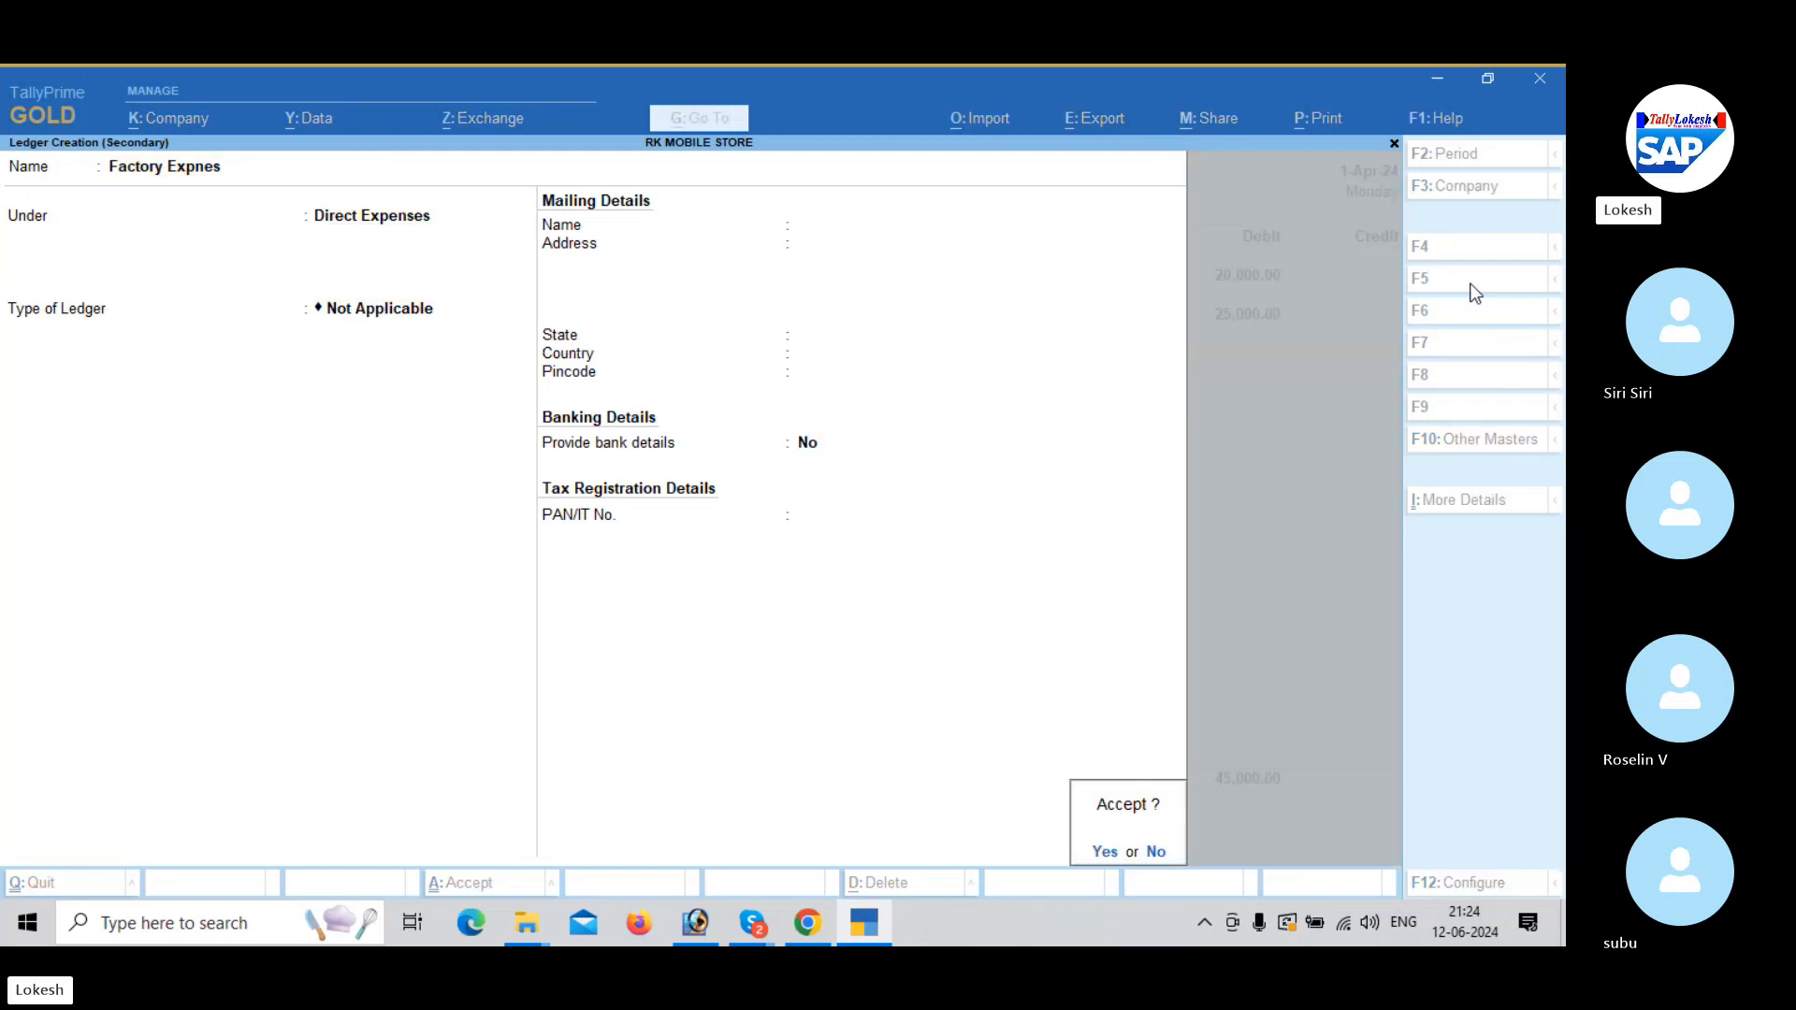
{"action": "key", "text": "Return"}
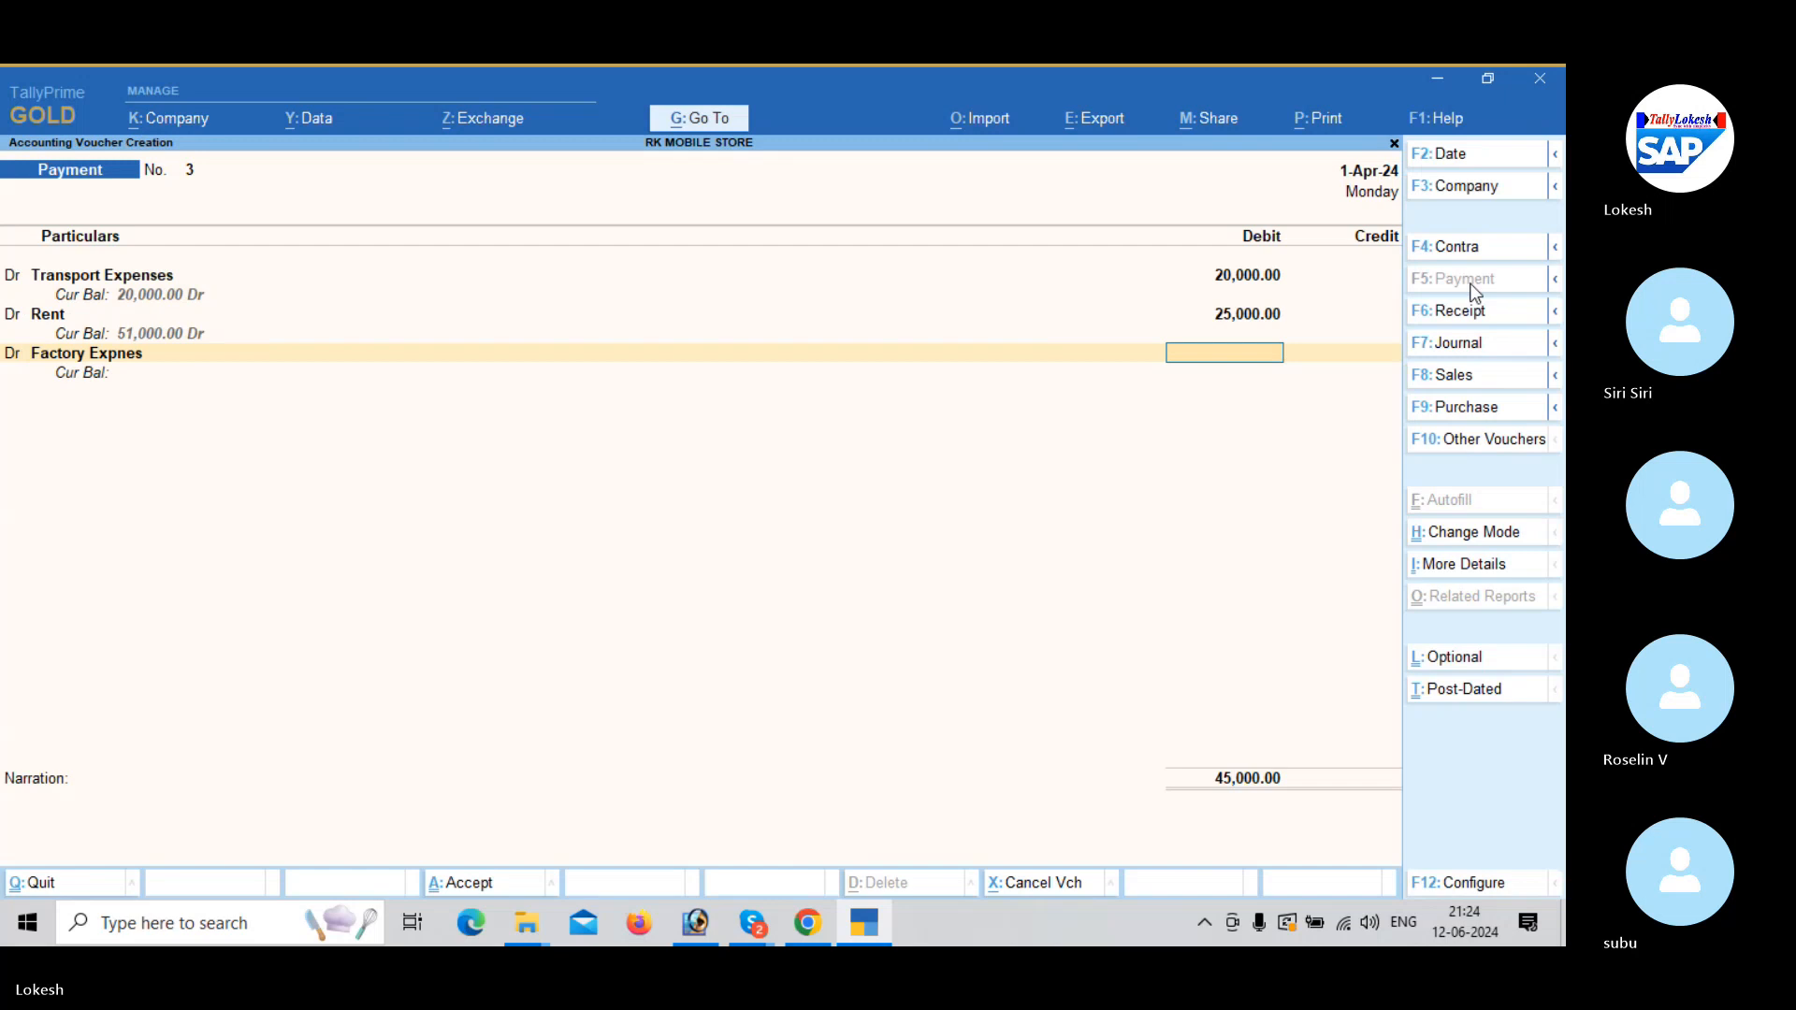
{"action": "type", "text": "10000"}
{"action": "key", "text": "Return"}
Add a debit line for a new ledger named Marketing Exp under Indirect Expenses, with the amount 25000.
{"action": "key", "text": "alt+c"}
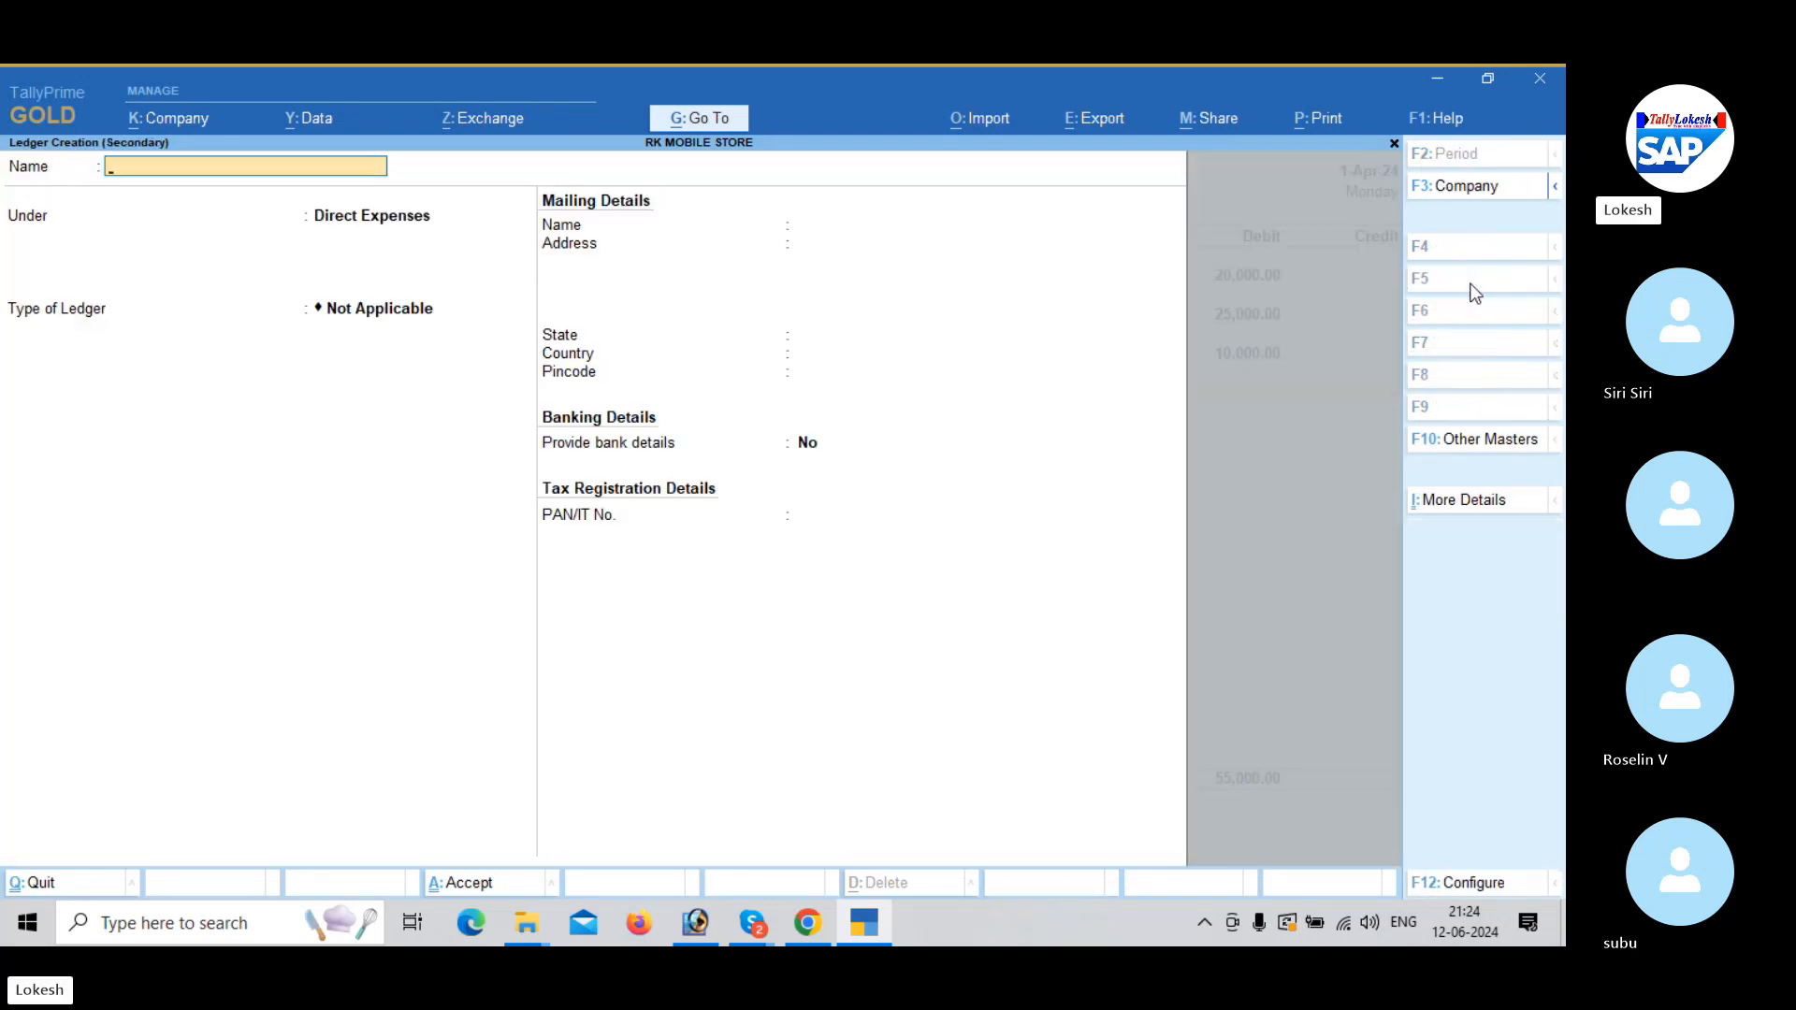
{"action": "type", "text": "Marketing Exp"}
{"action": "key", "text": "Return"}
{"action": "type", "text": "Ind"}
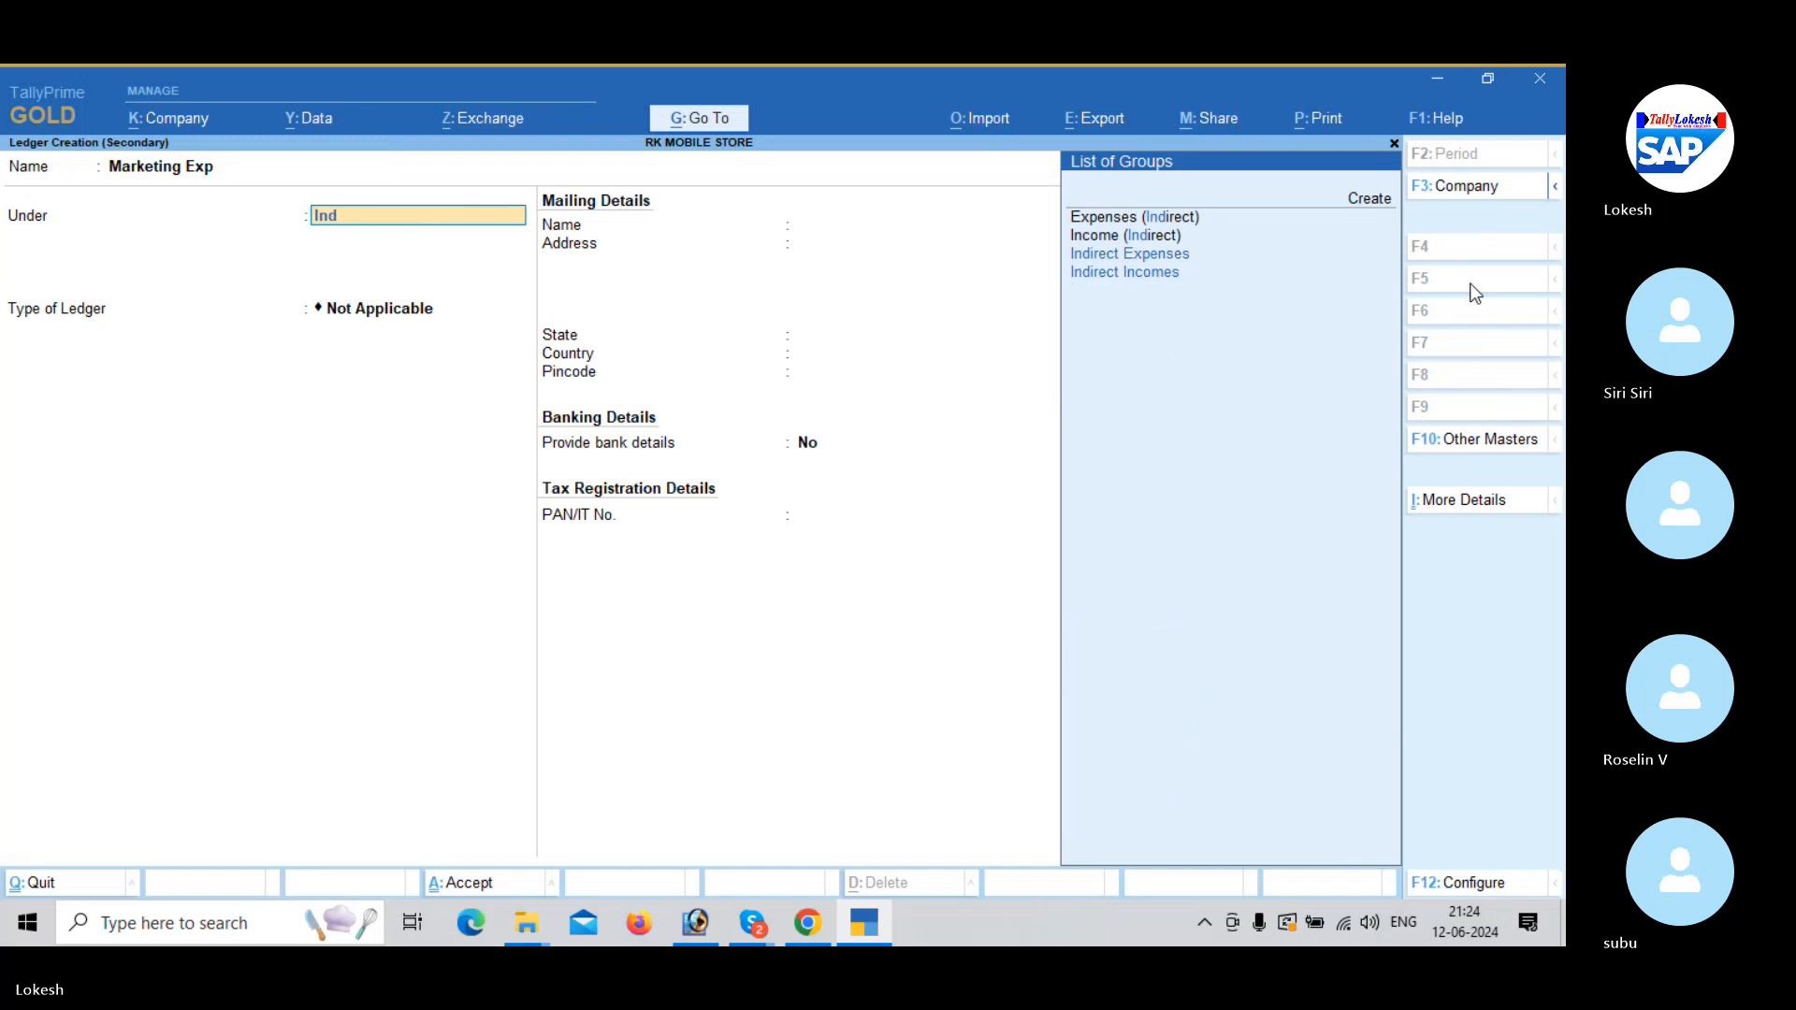
{"action": "key", "text": "Down"}
{"action": "key", "text": "Down"}
{"action": "key", "text": "Return"}
{"action": "key", "text": "Return"}
{"action": "key", "text": "Return"}
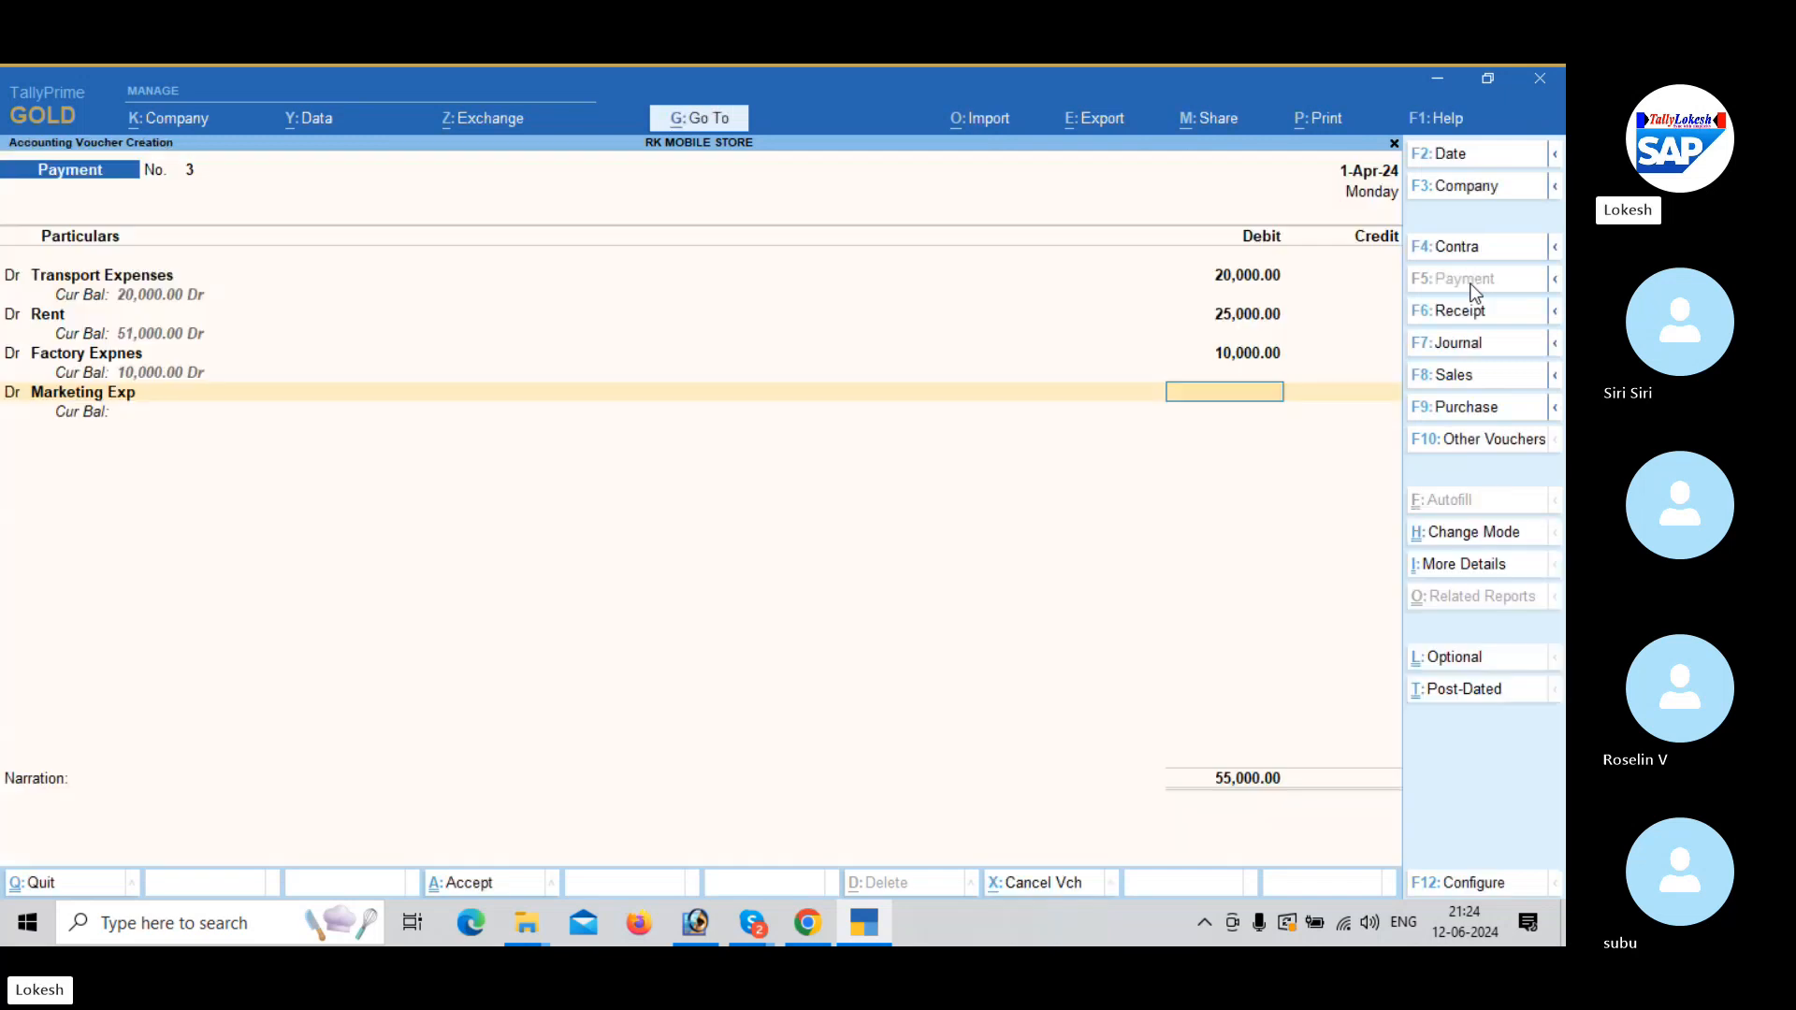
{"action": "type", "text": "25000"}
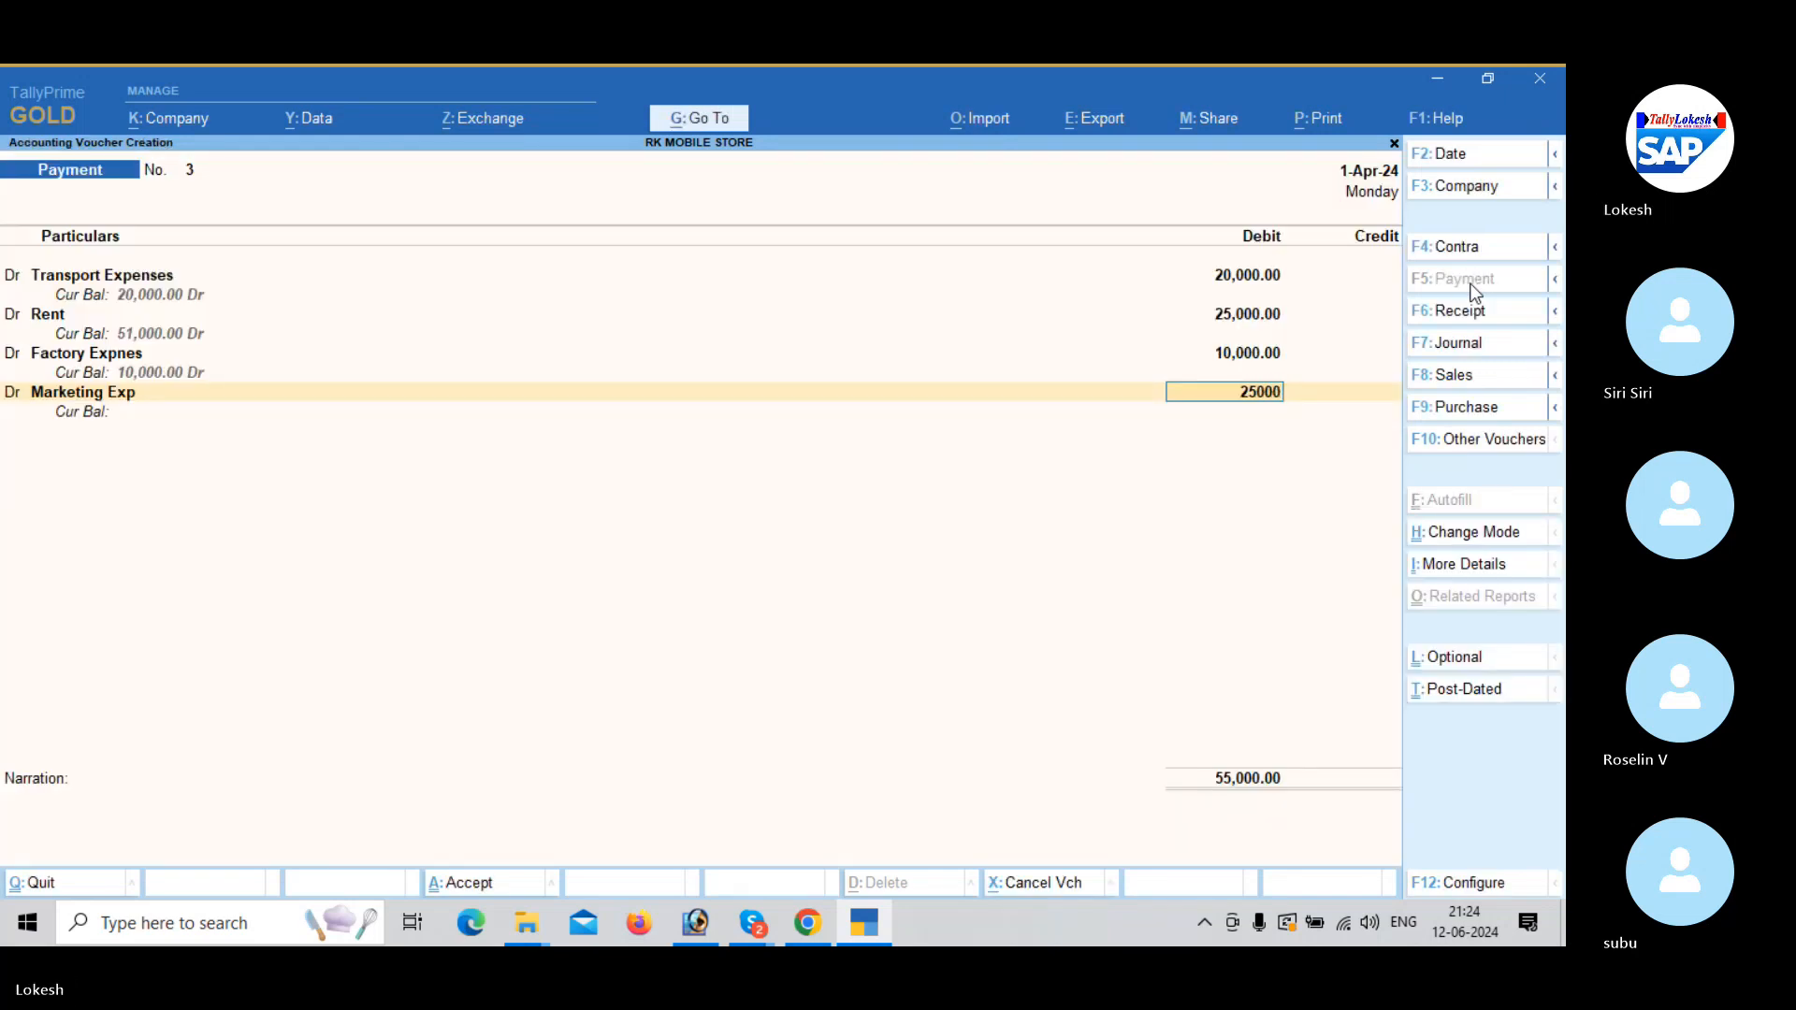
{"action": "key", "text": "Return"}
Start another debit line and create the ledger Food Exepenses under Indirect Expenses for it.
{"action": "key", "text": "d"}
{"action": "key", "text": "Return"}
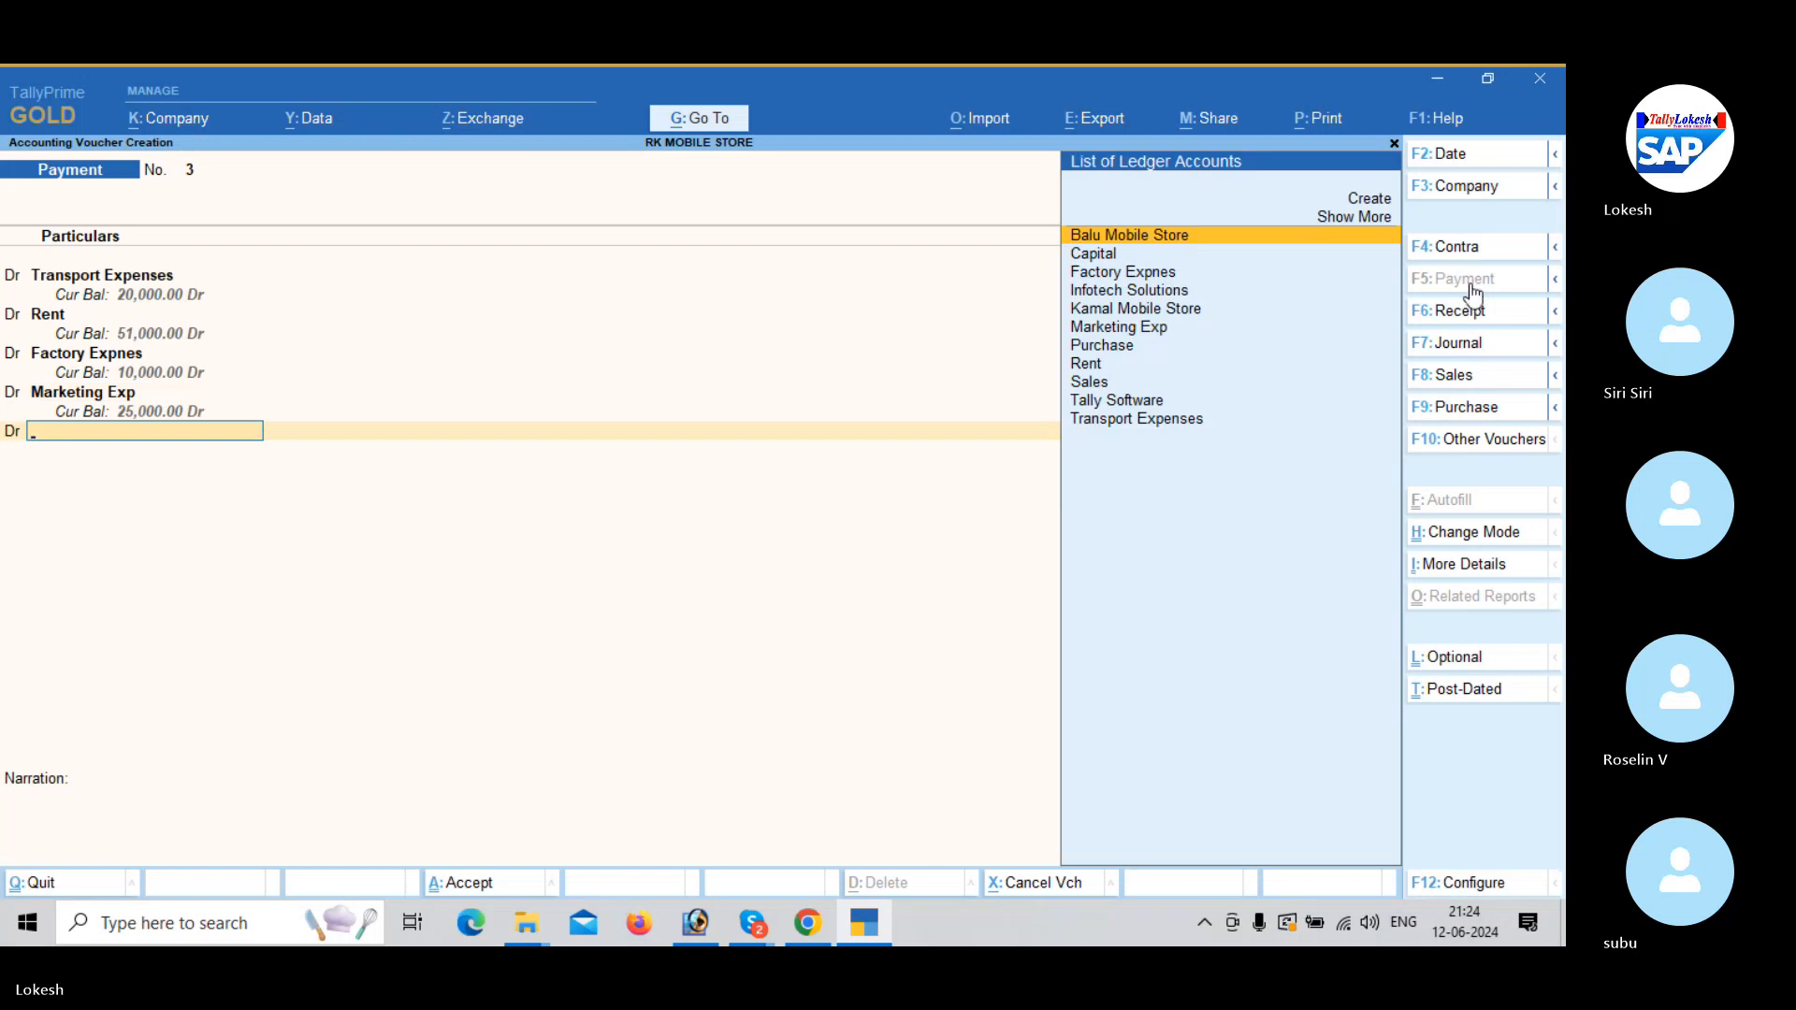
{"action": "key", "text": "alt+c"}
{"action": "type", "text": "Jfo"}
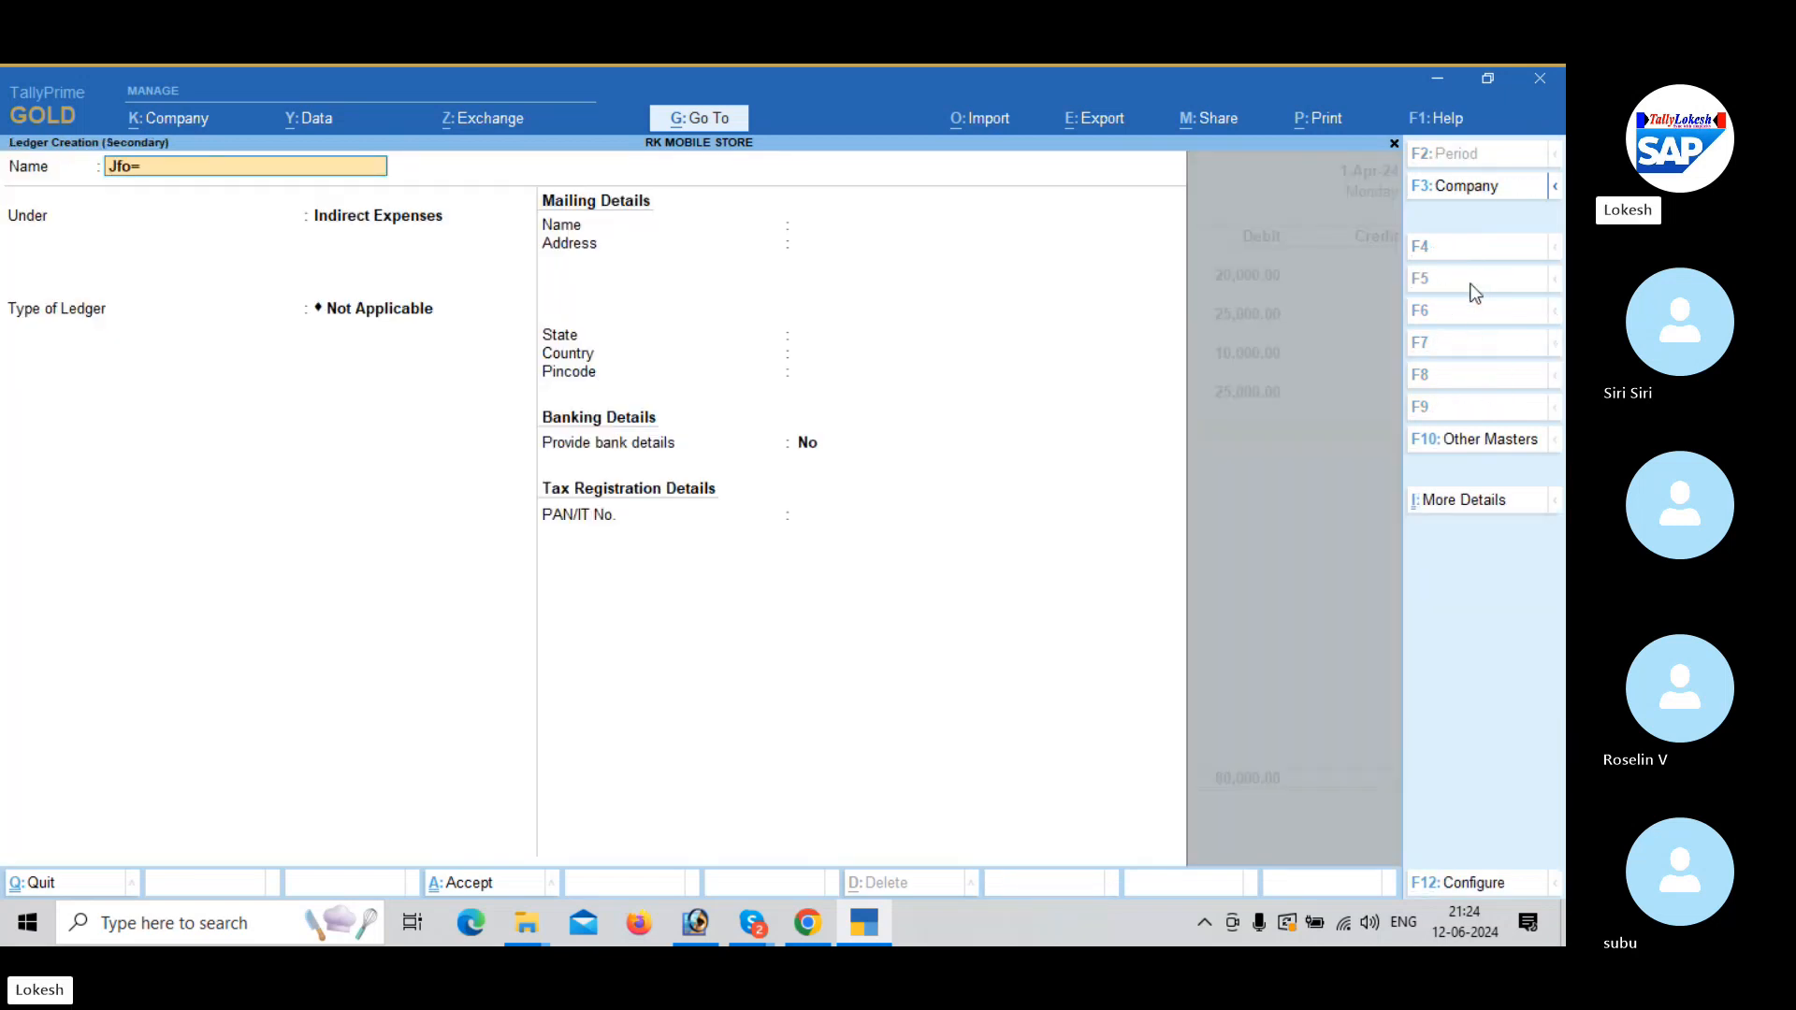
{"action": "type", "text": "="}
{"action": "key", "text": "BackSpace"}
{"action": "key", "text": "BackSpace"}
{"action": "key", "text": "BackSpace"}
{"action": "key", "text": "BackSpace"}
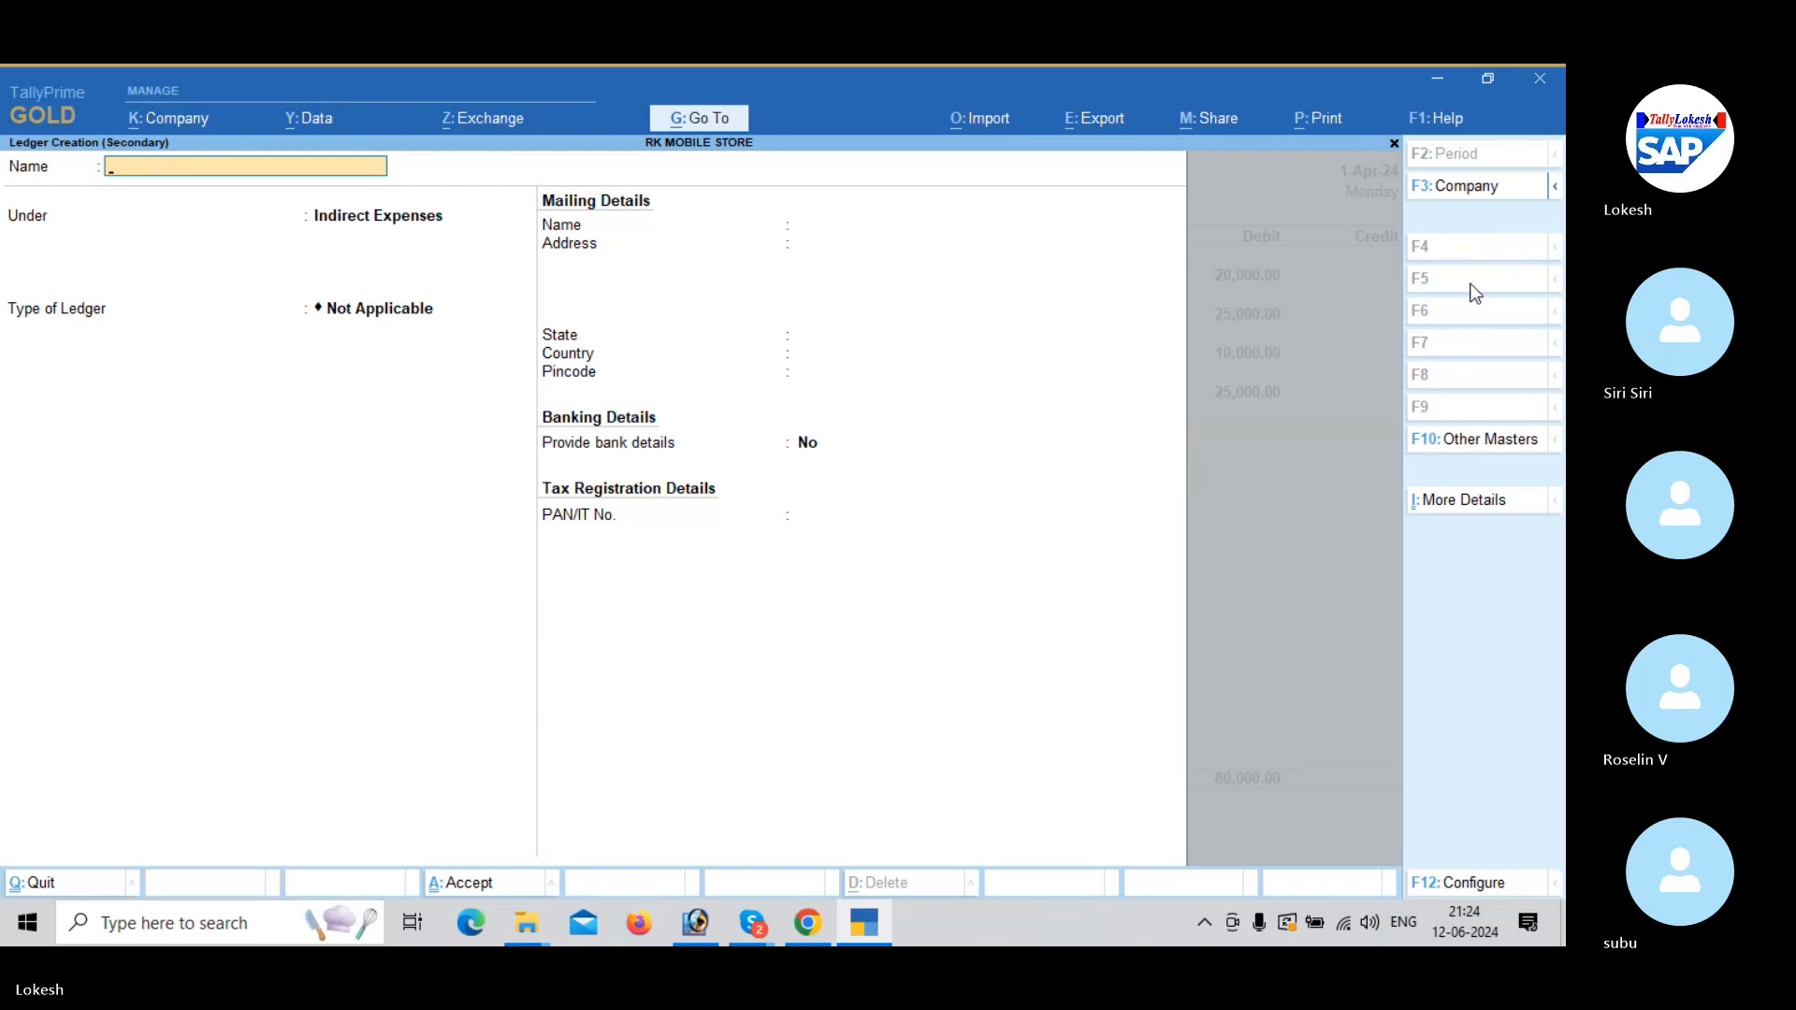
{"action": "type", "text": "Food Ez"}
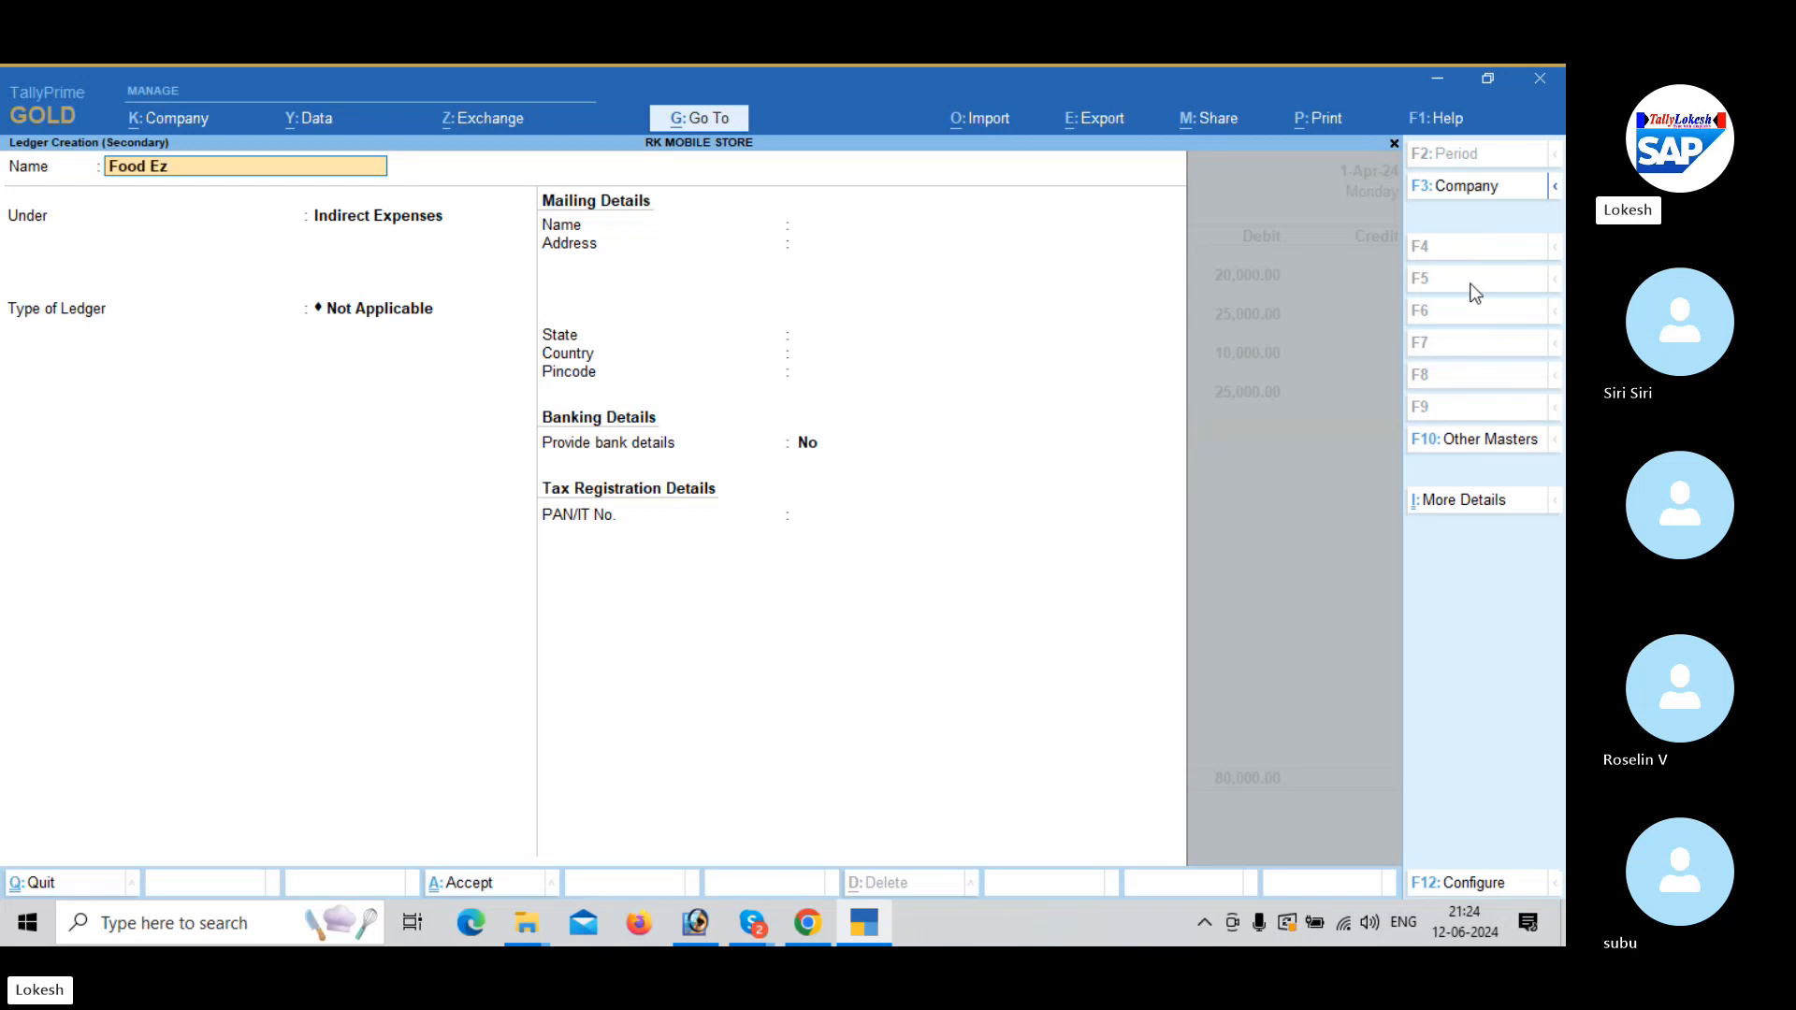
{"action": "key", "text": "BackSpace"}
{"action": "key", "text": "BackSpace"}
{"action": "type", "text": "e"}
{"action": "key", "text": "BackSpace"}
{"action": "type", "text": "Exepenses"}
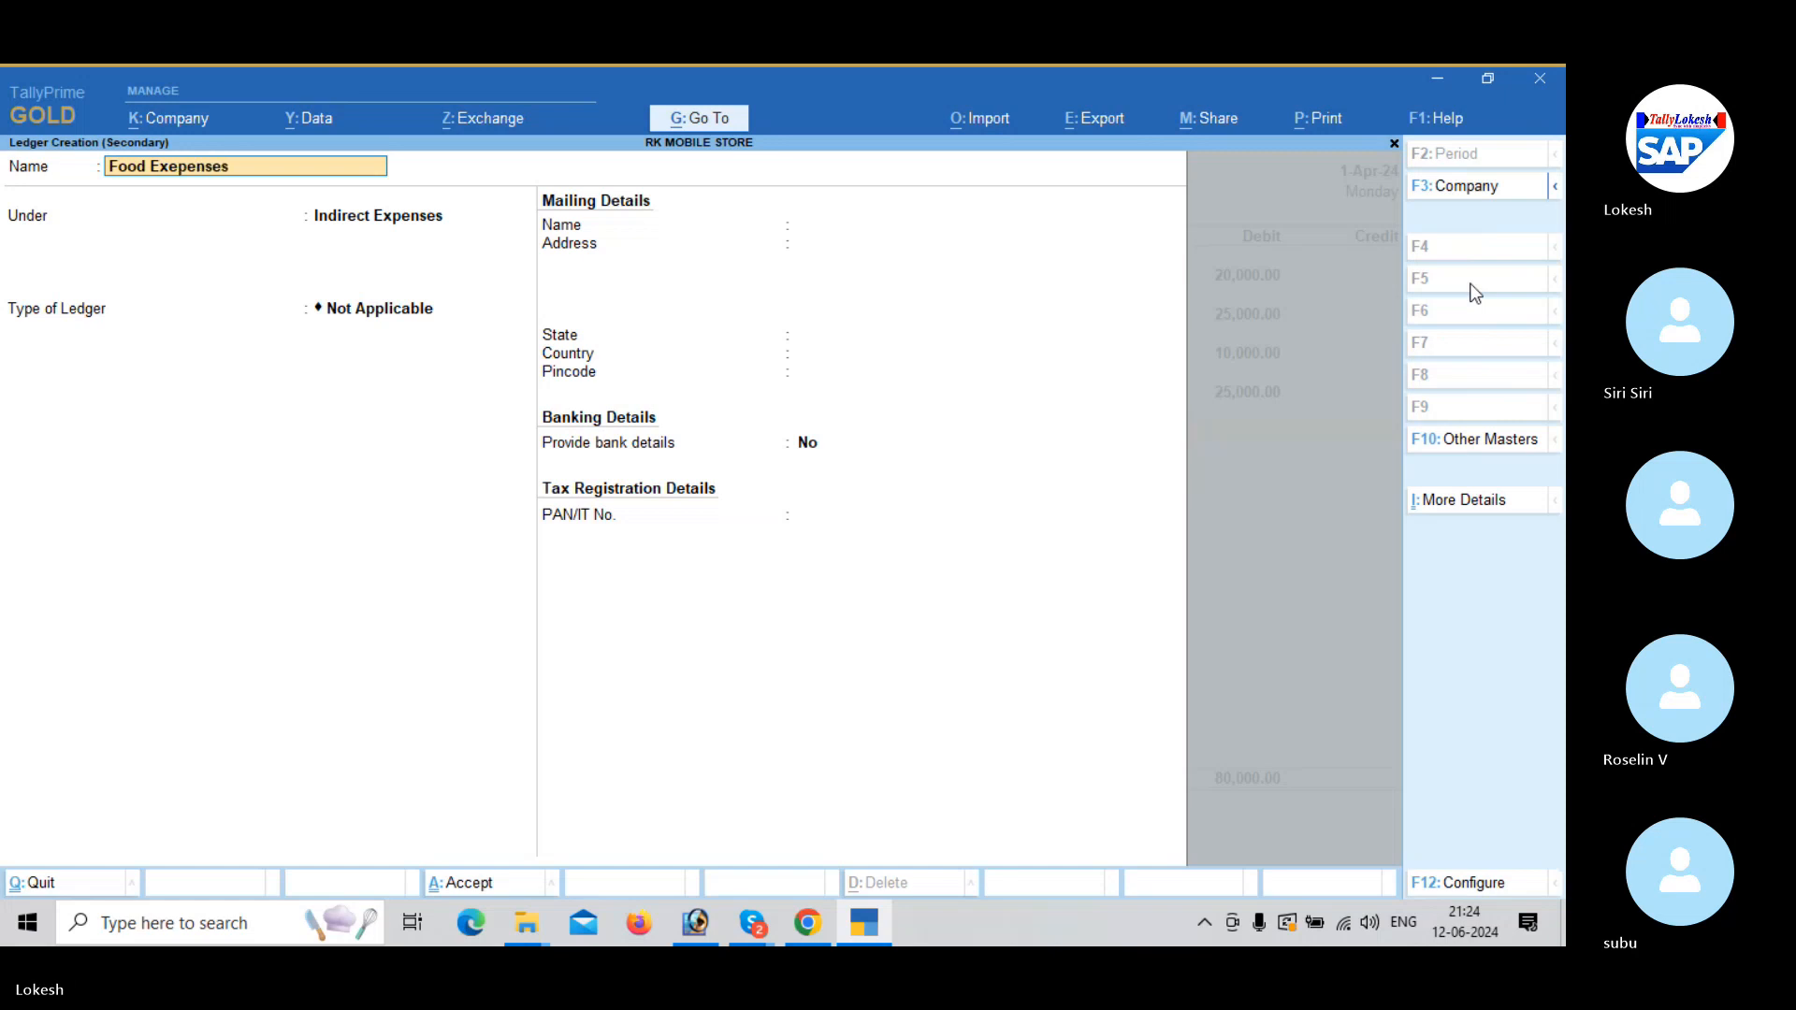
{"action": "key", "text": "Return"}
{"action": "key", "text": "Return"}
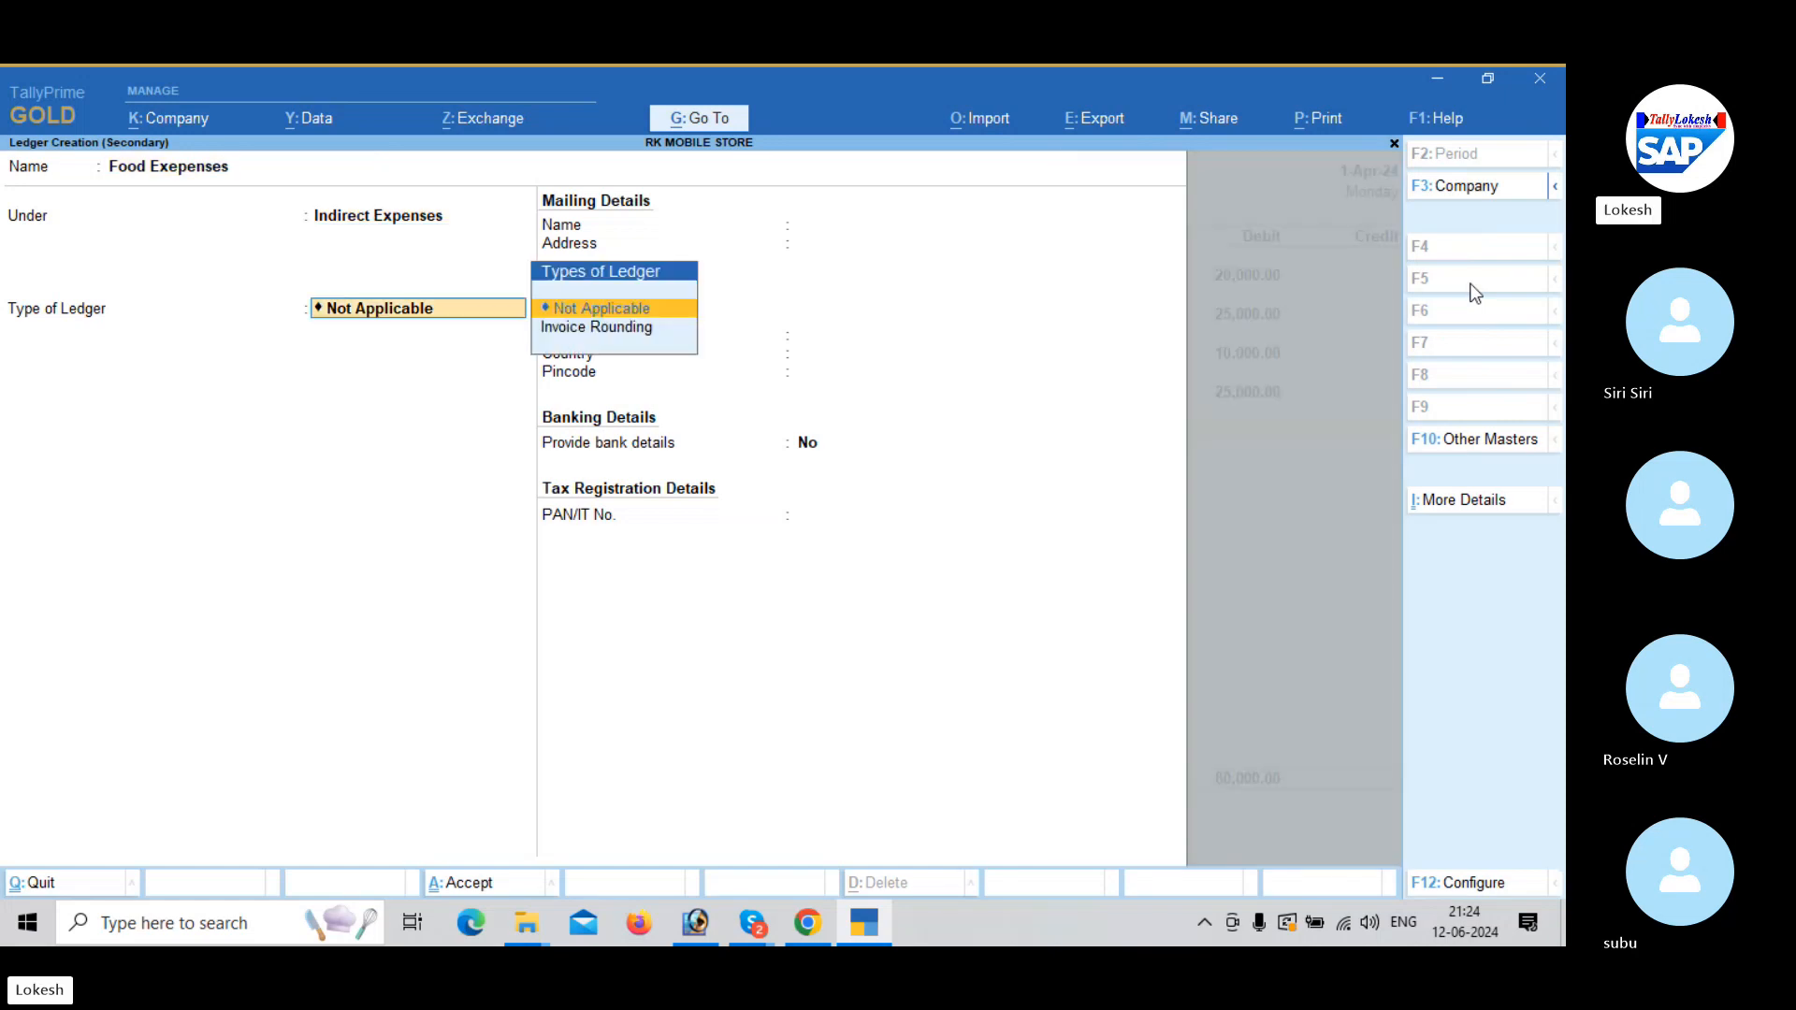
{"action": "key", "text": "Return"}
{"action": "key", "text": "Return"}
Debit the Food Exepenses line with 2500.
{"action": "type", "text": "250"}
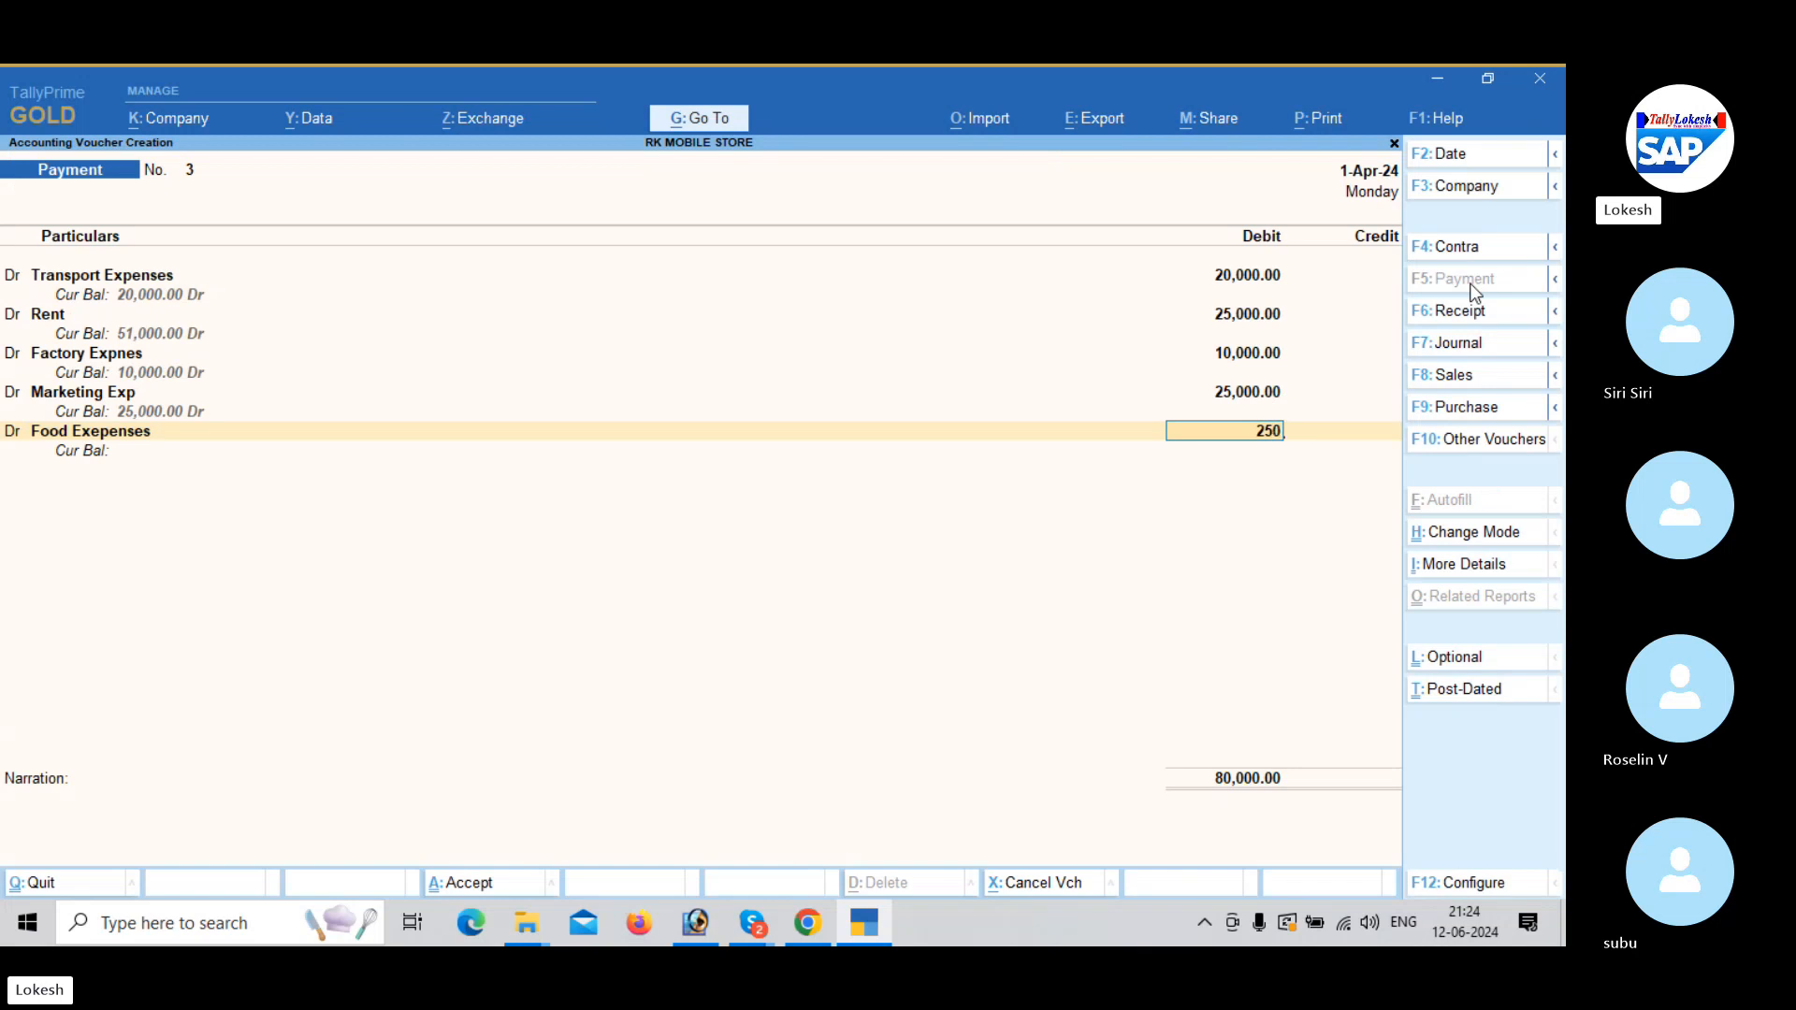
{"action": "type", "text": "0"}
{"action": "key", "text": "Return"}
Add a debit line for a new ledger named Fire Insruance Exo under Direct Expenses, with the amount 30000.
{"action": "key", "text": "Return"}
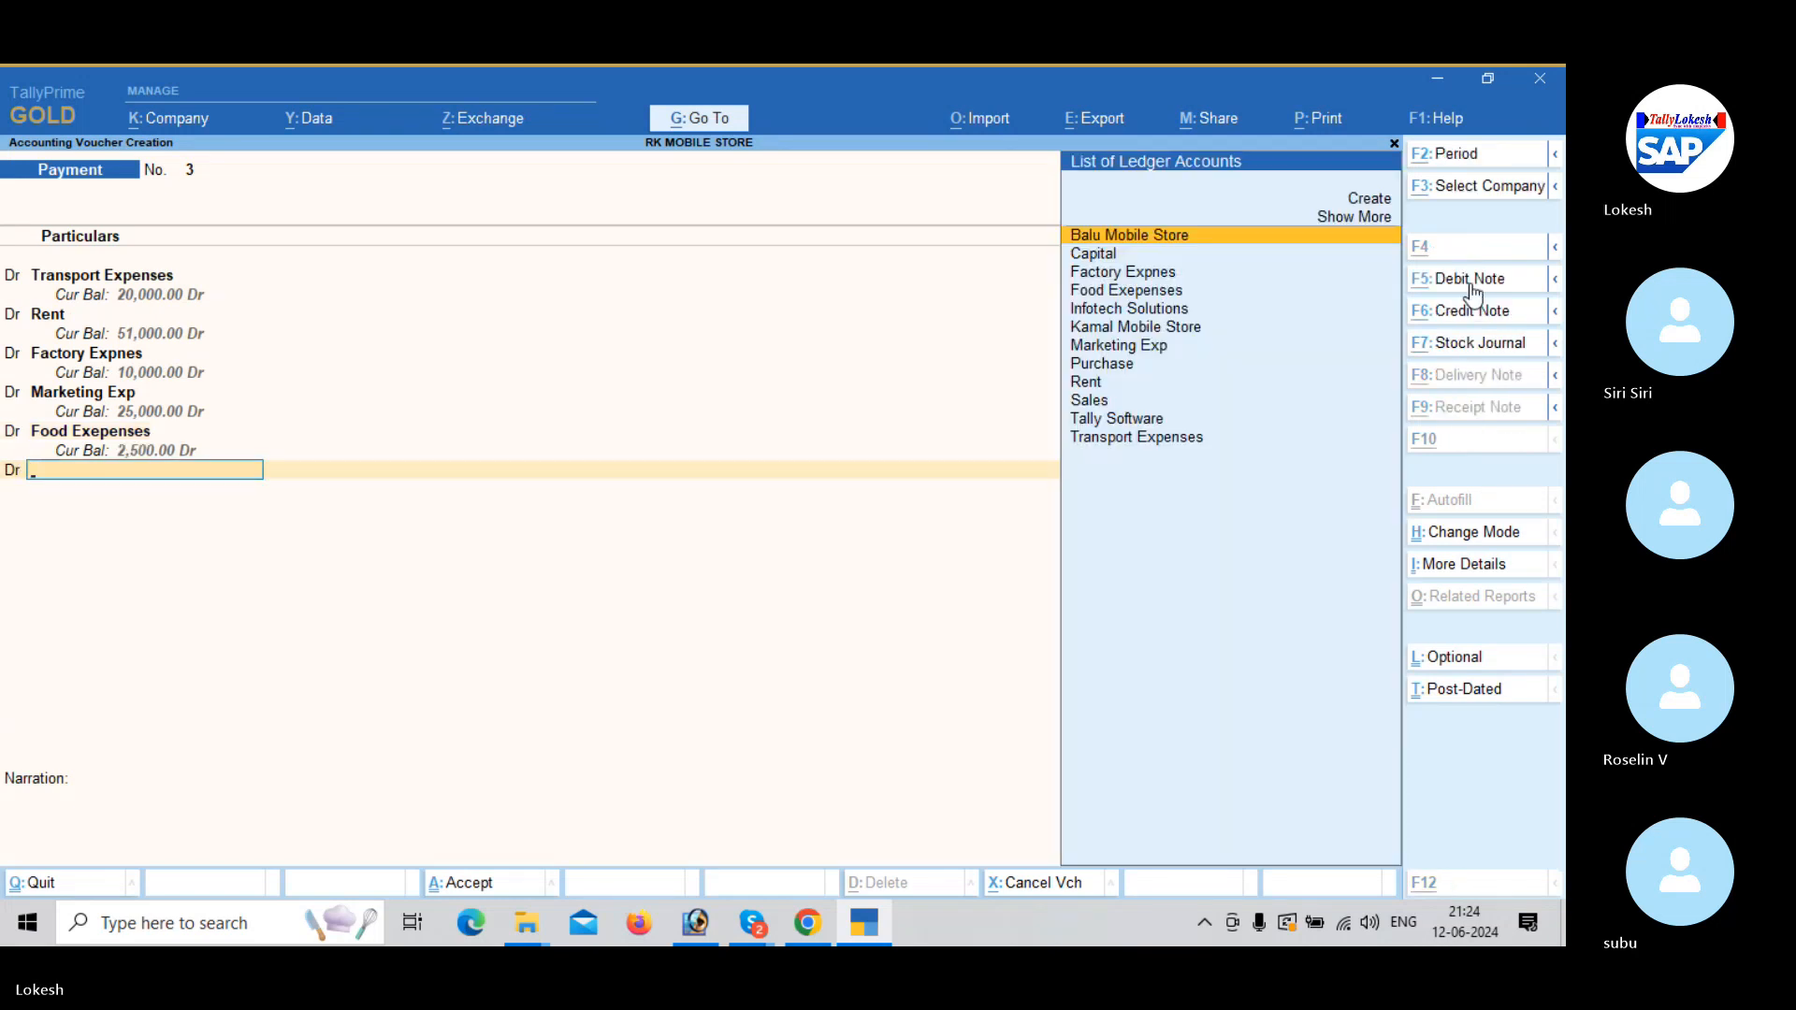
{"action": "key", "text": "alt+c"}
{"action": "type", "text": "Fire"}
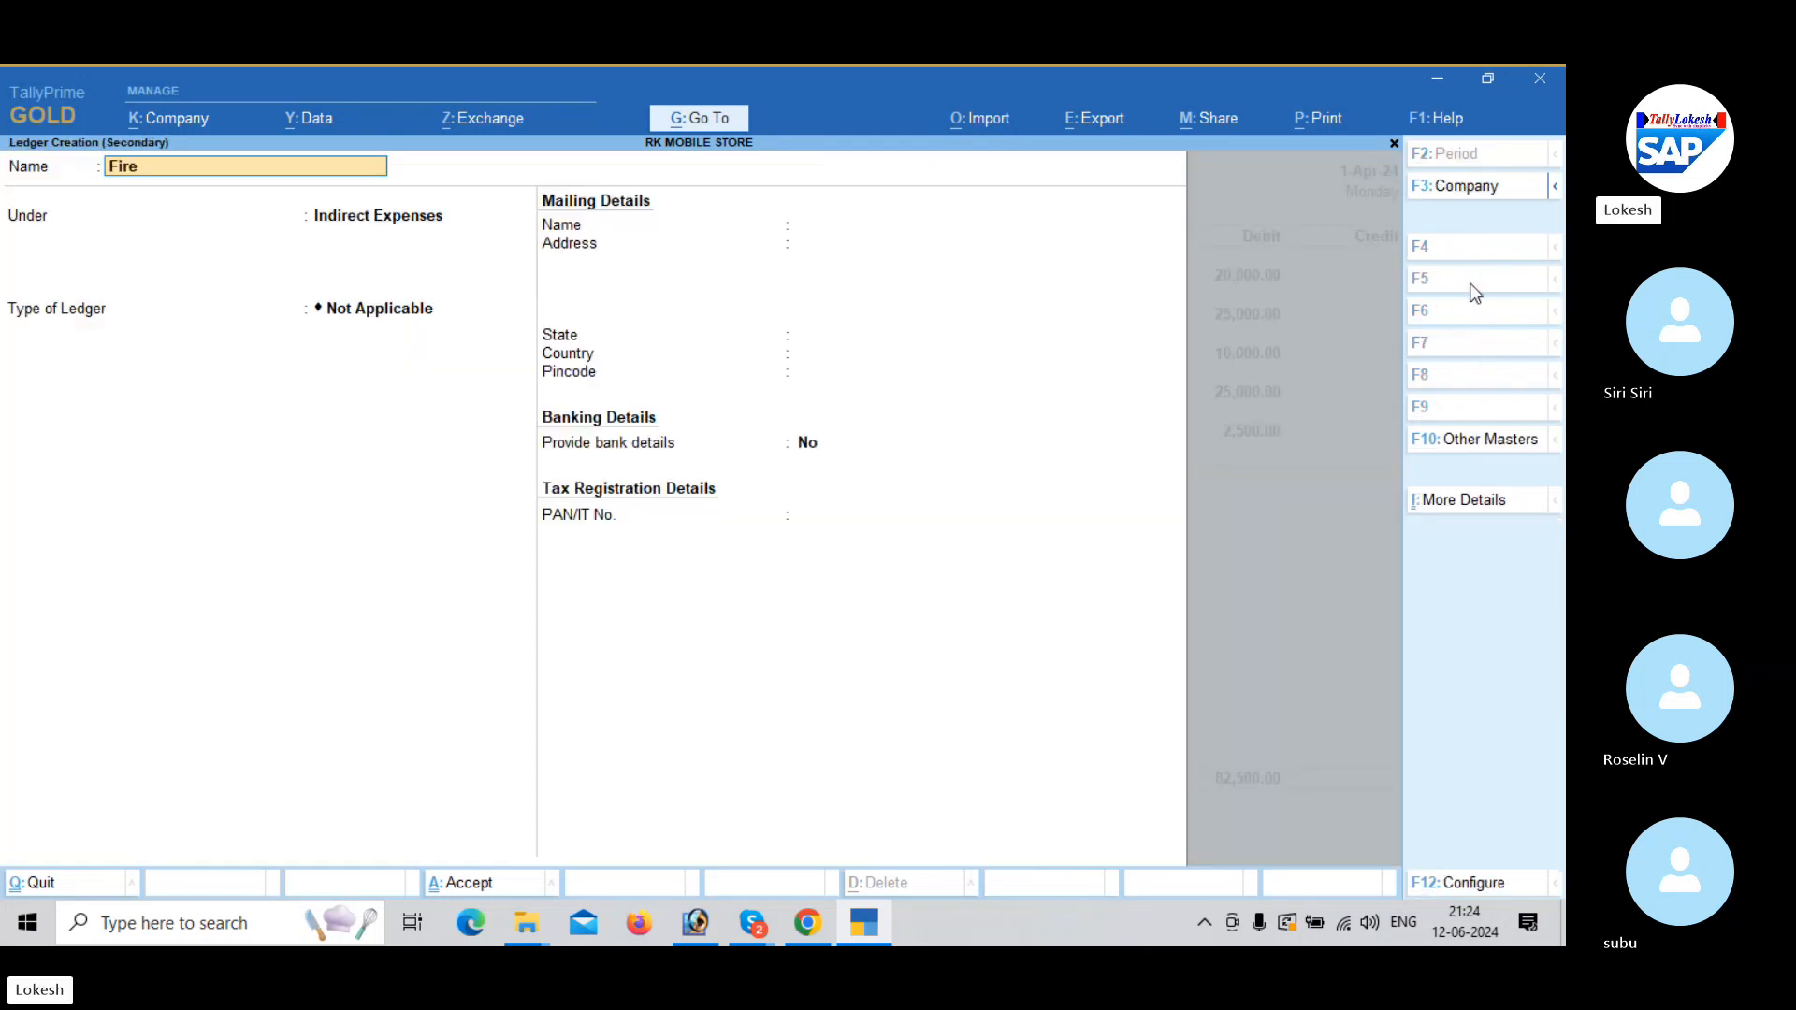
{"action": "type", "text": " insruance Exo"}
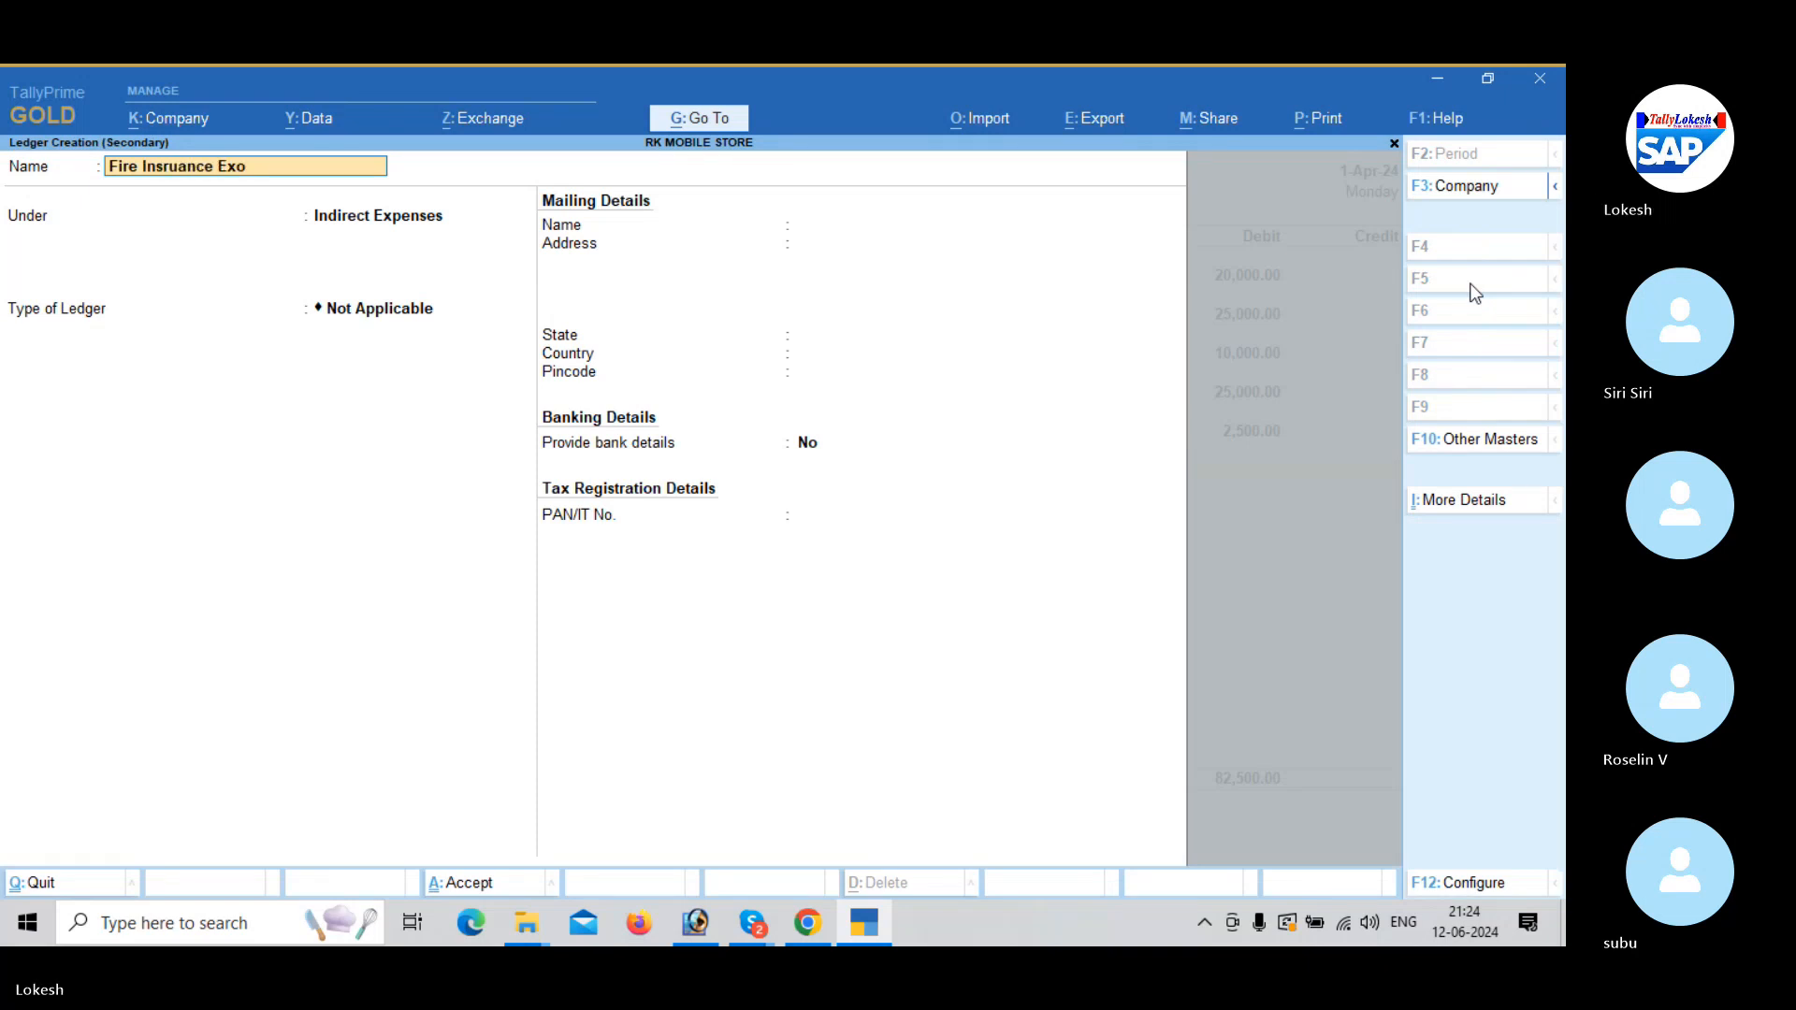
{"action": "key", "text": "Return"}
{"action": "type", "text": "dir"}
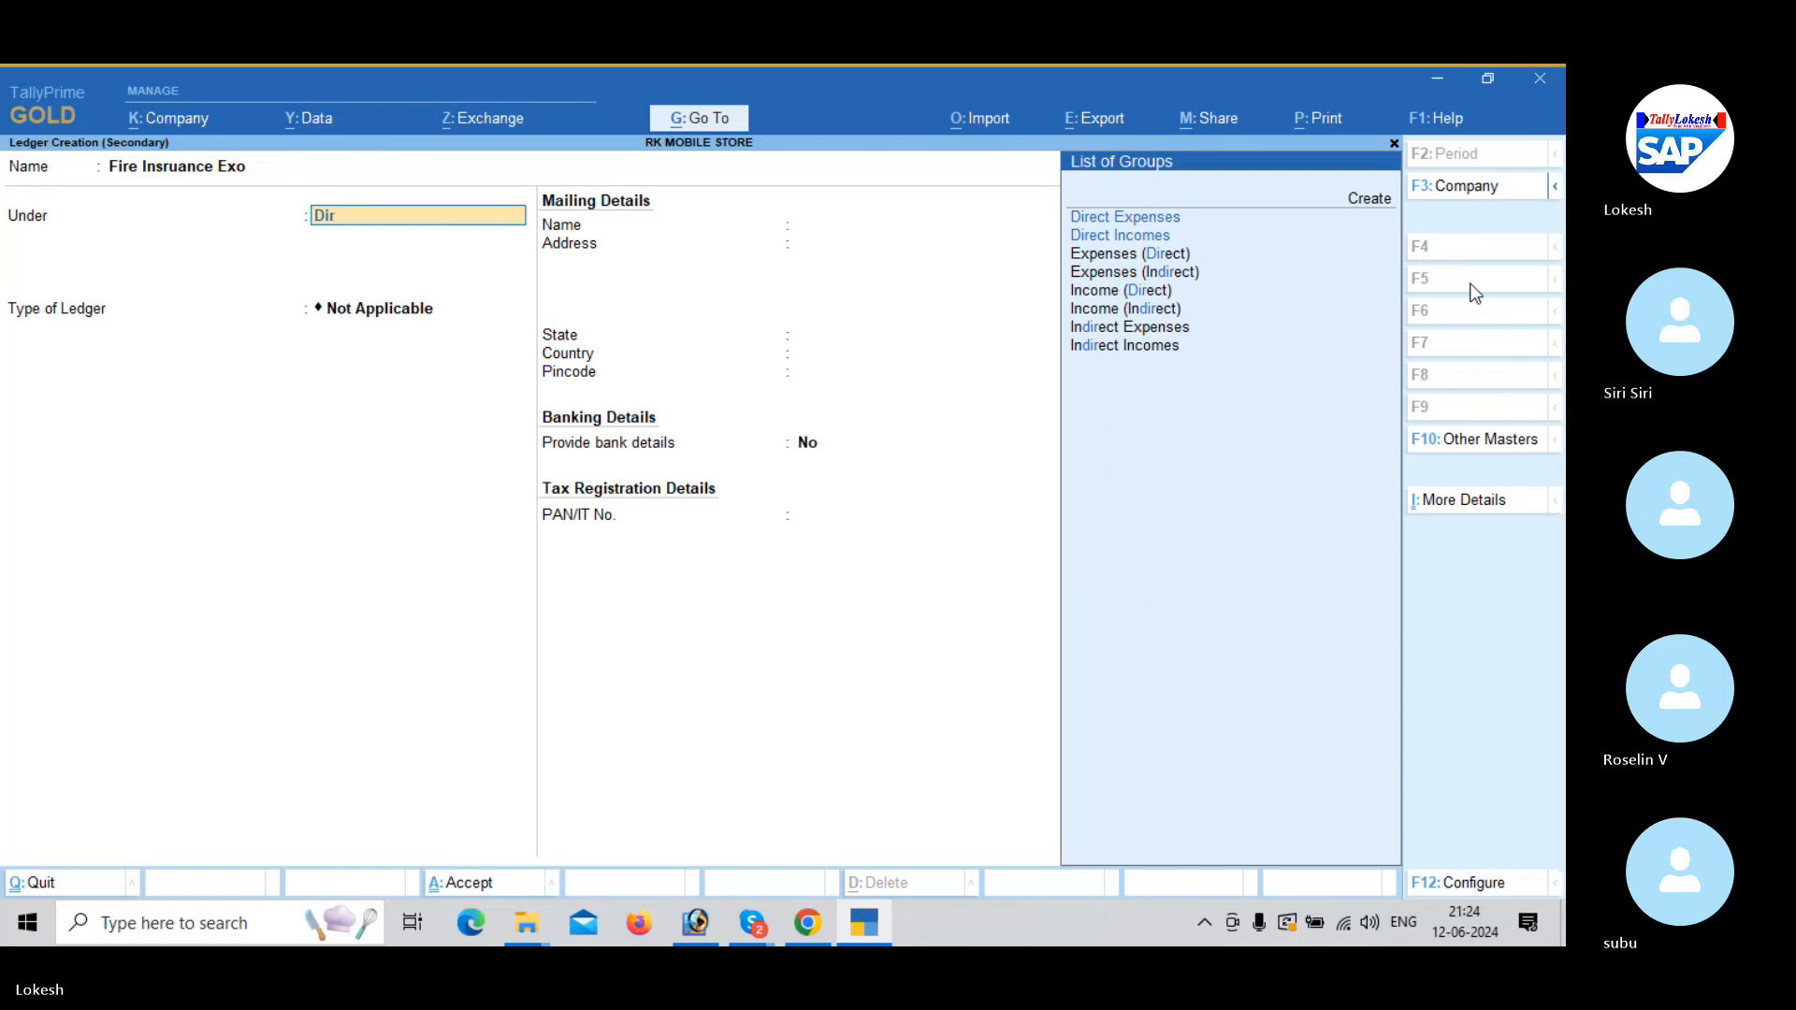
{"action": "key", "text": "Return"}
{"action": "key", "text": "Return"}
{"action": "key", "text": "Return"}
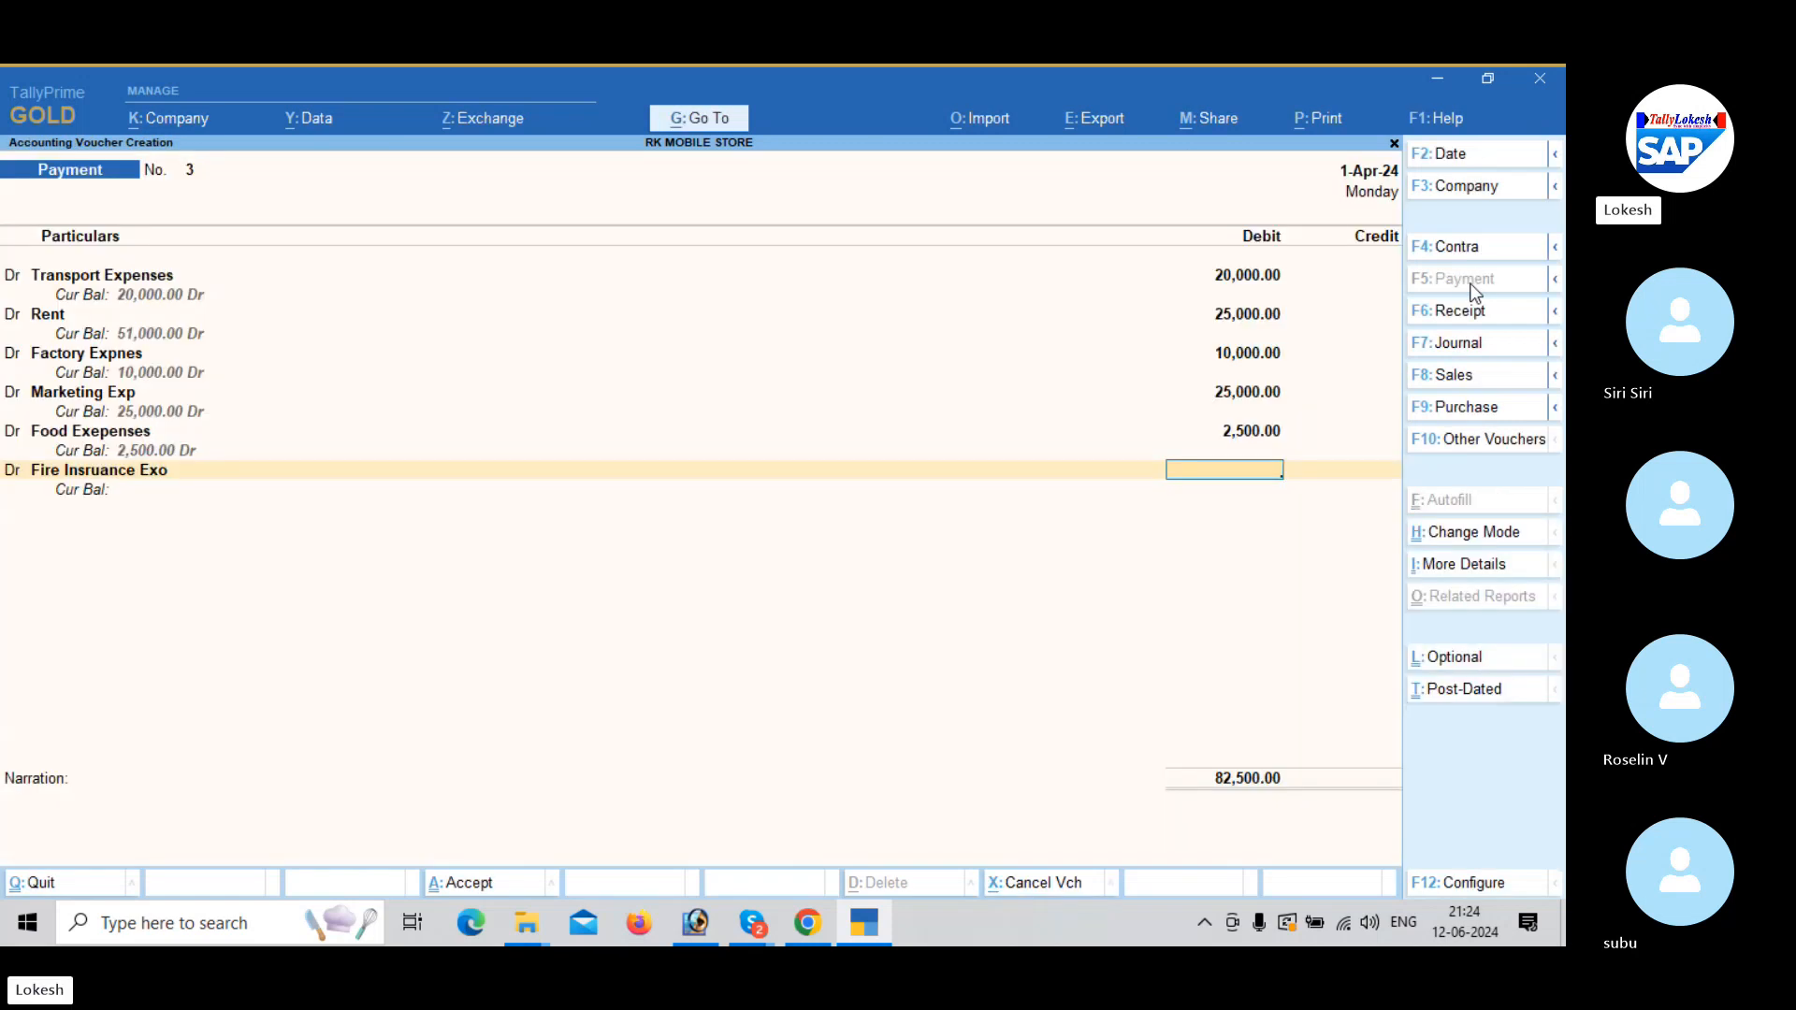
{"action": "type", "text": "30000"}
{"action": "key", "text": "Return"}
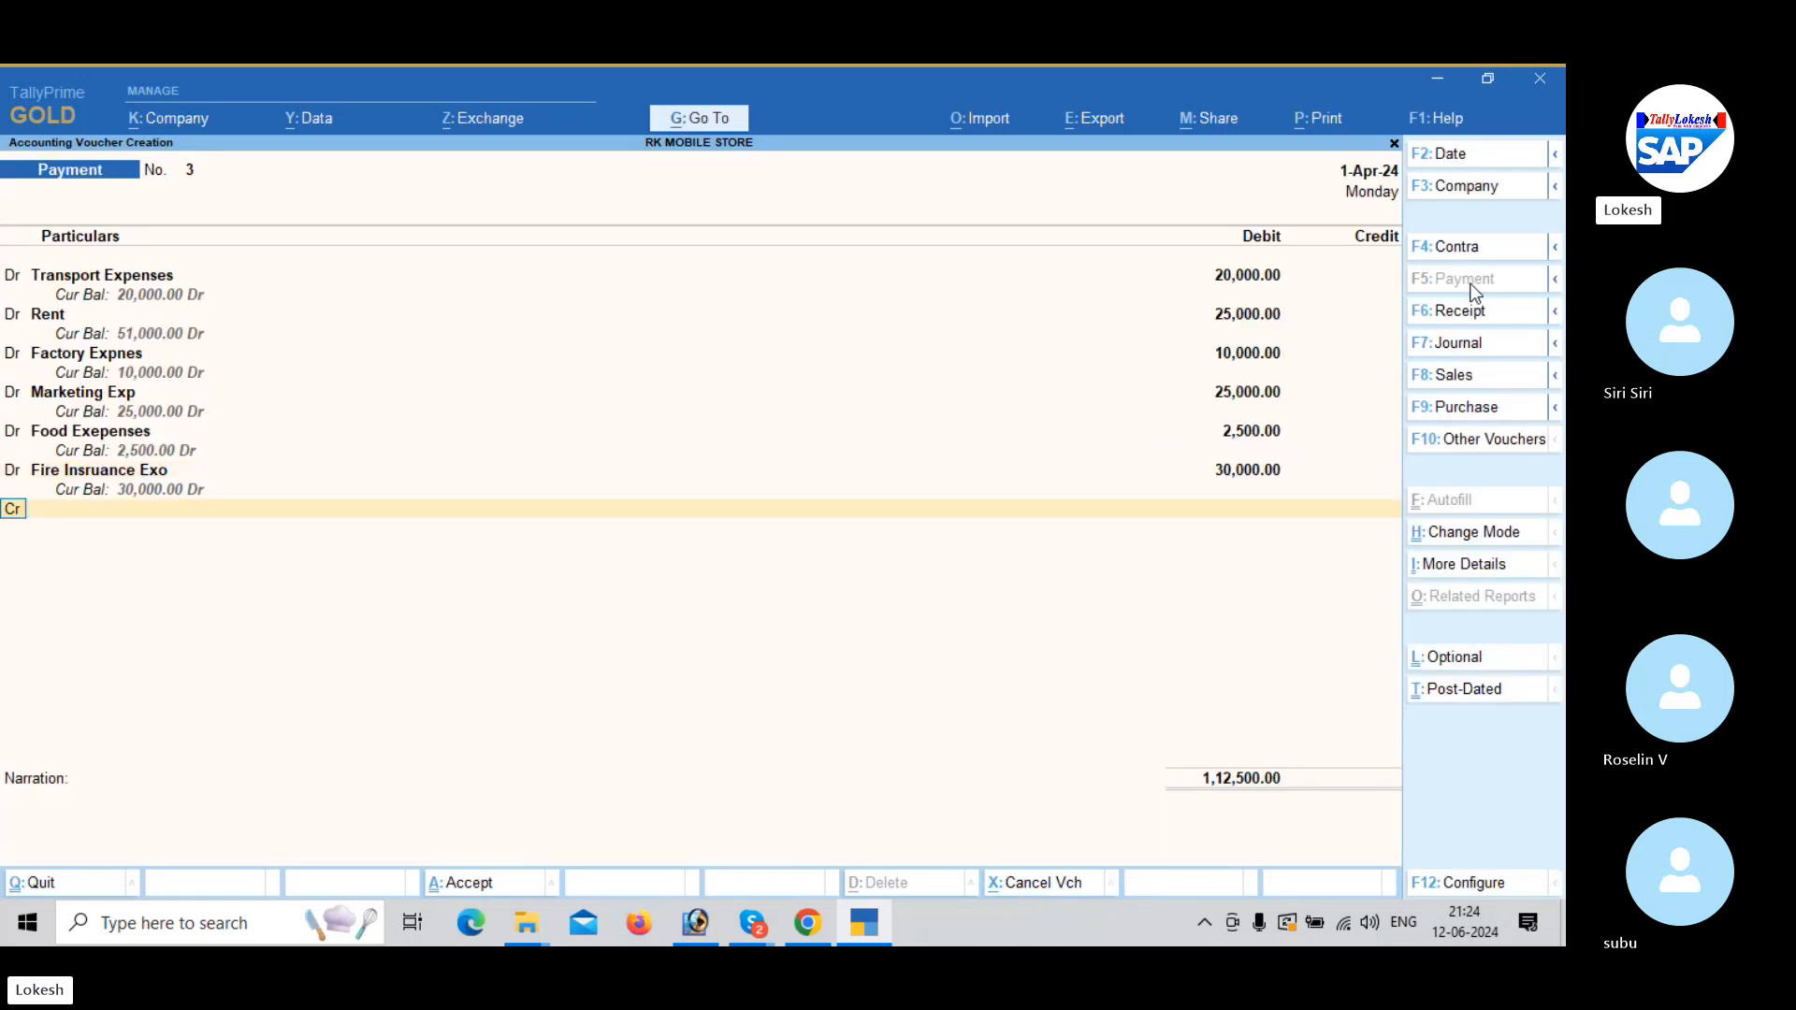
Credit Cash with the full 1,12,500.00 and save the payment voucher without a narration.
{"action": "key", "text": "Return"}
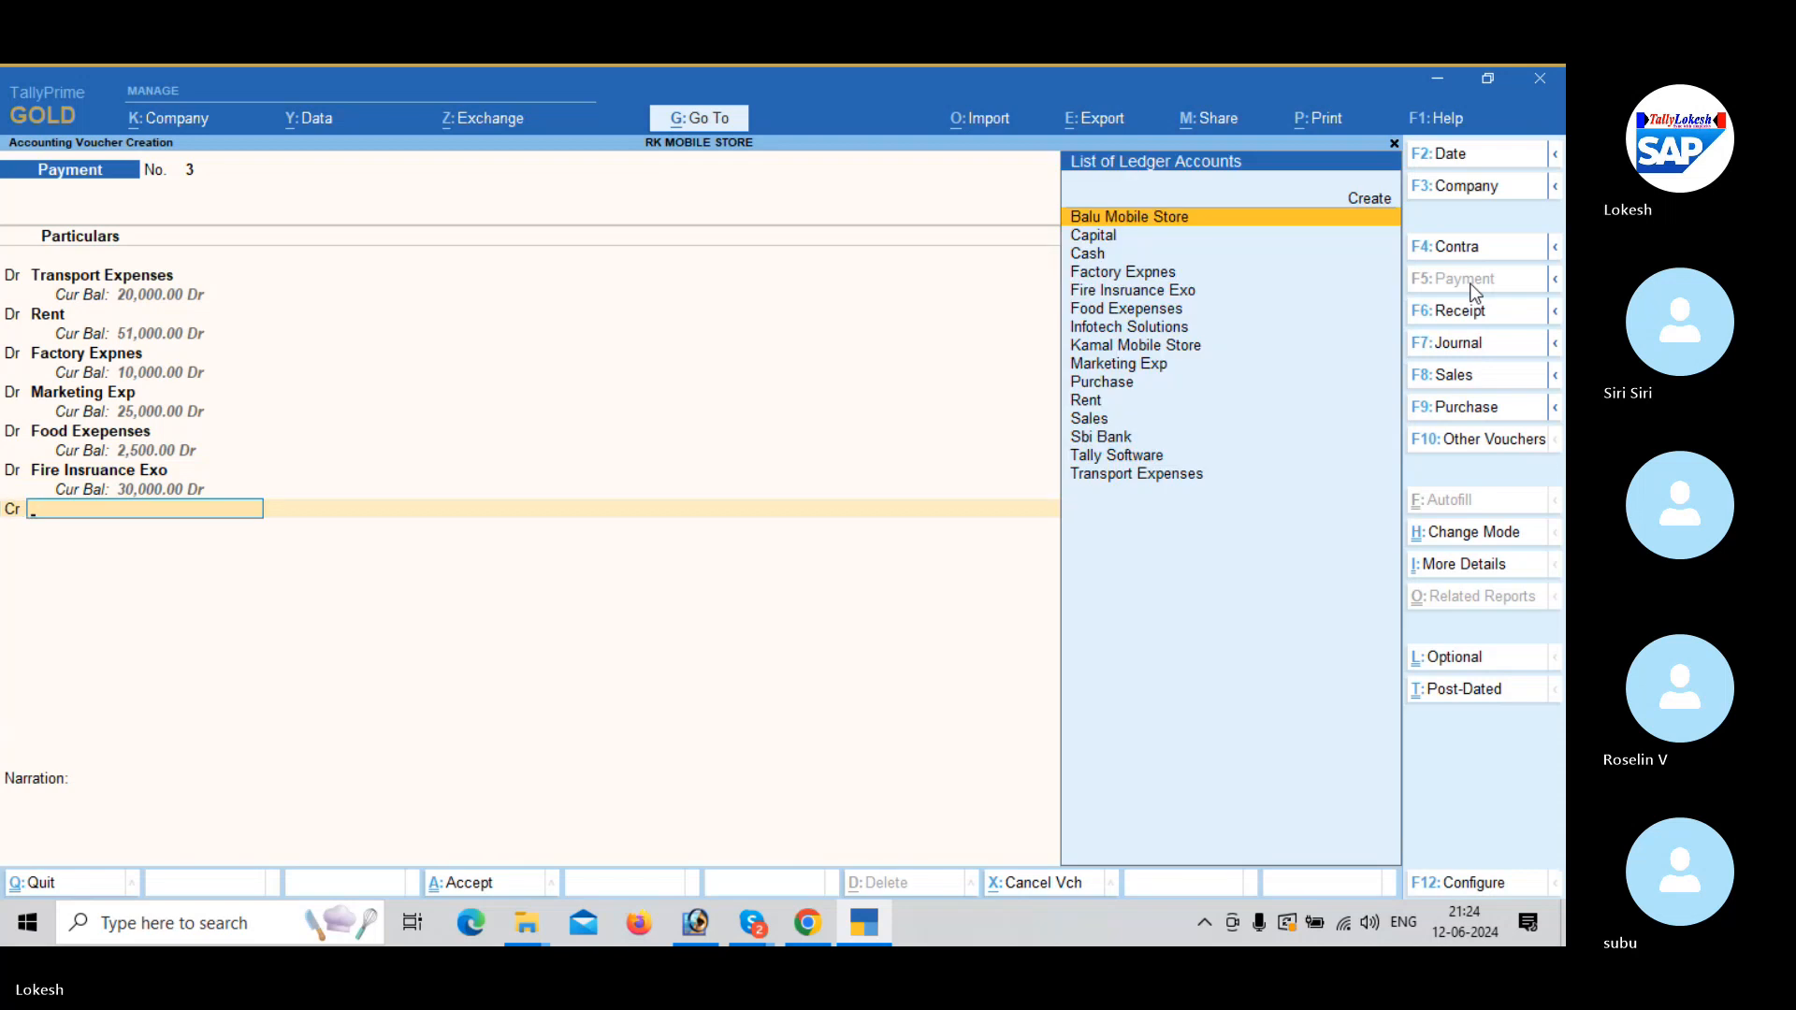
{"action": "key", "text": "Down"}
{"action": "key", "text": "Down"}
{"action": "key", "text": "Return"}
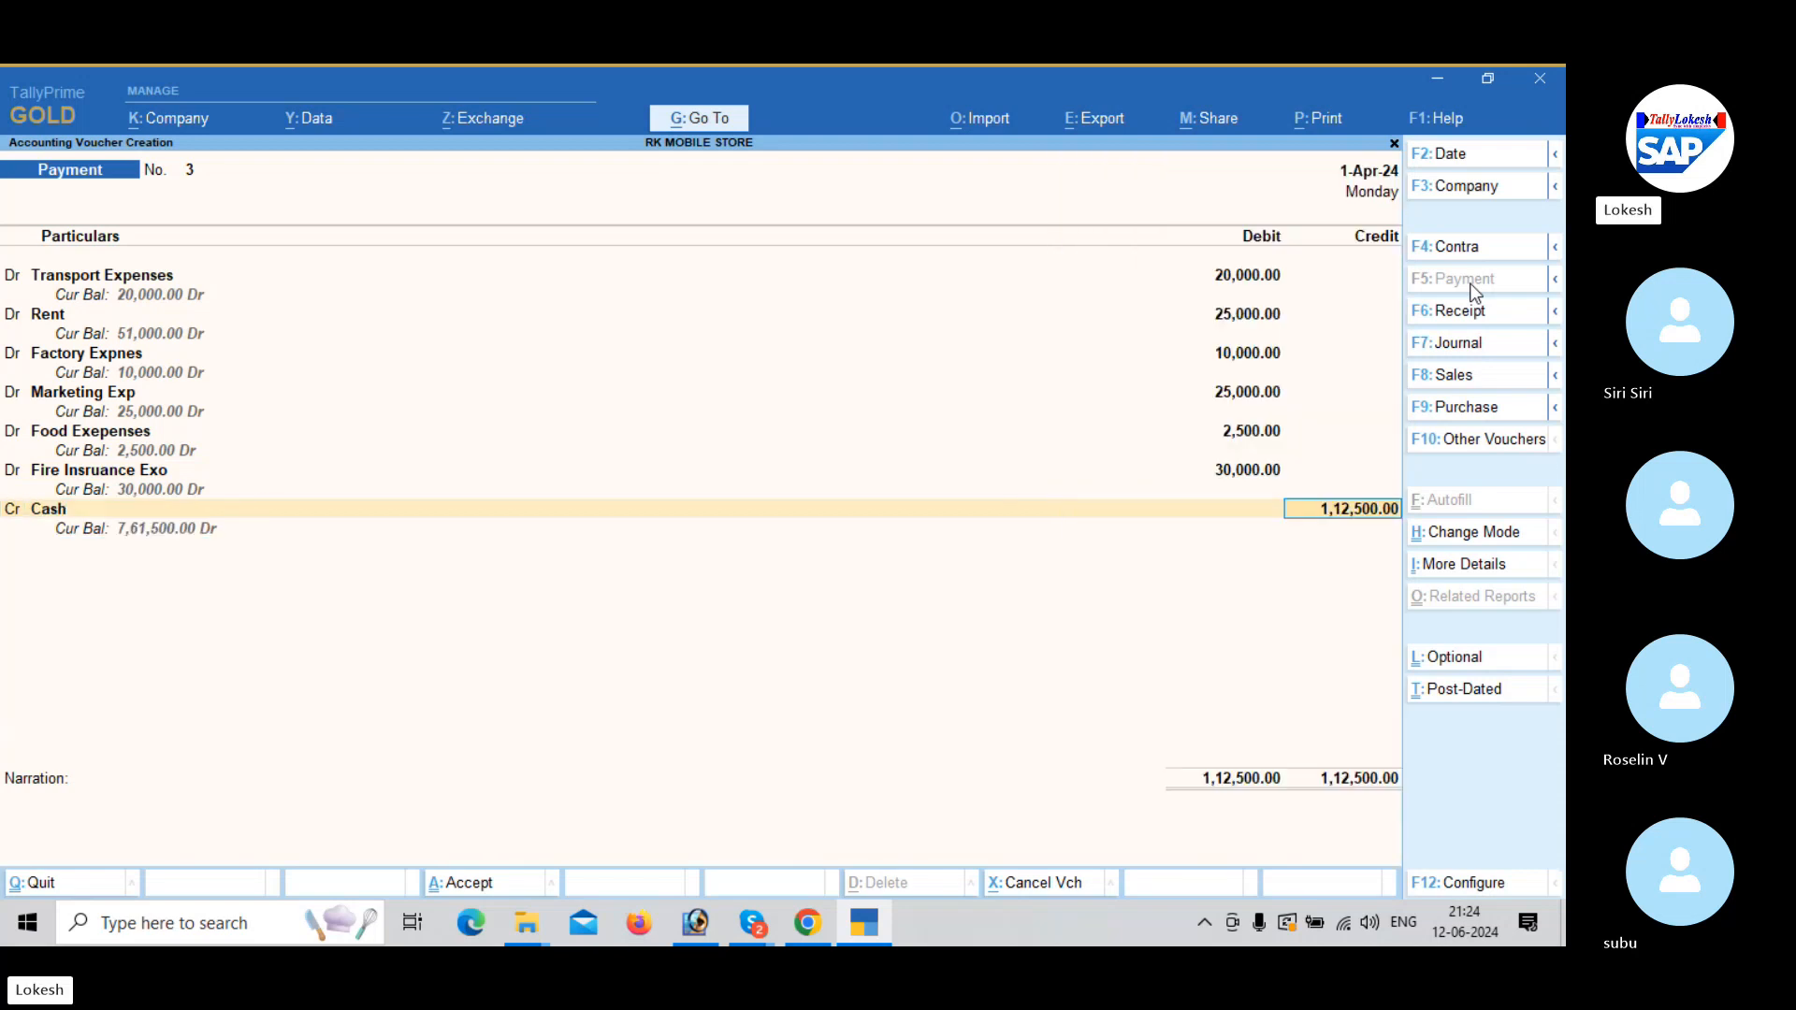
{"action": "key", "text": "Return"}
{"action": "key", "text": "Return"}
{"action": "key", "text": "Return"}
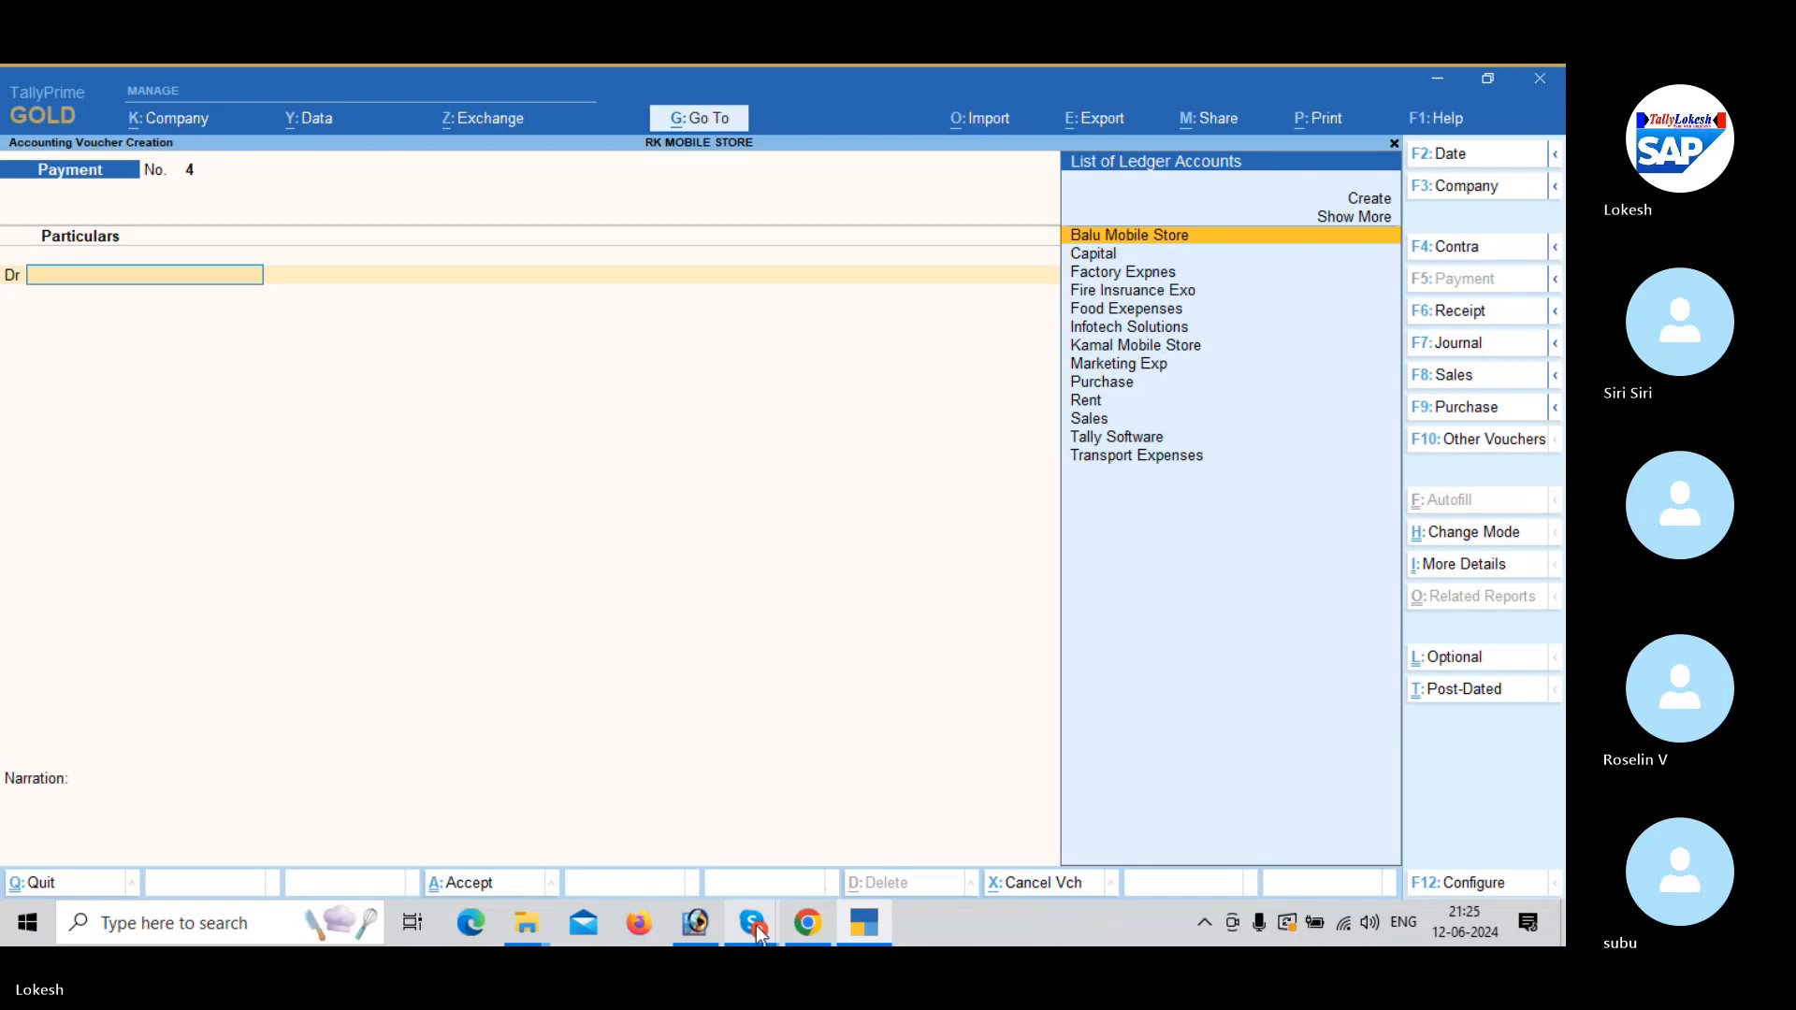
Switch to the Skype call window.
{"action": "mouse_move", "coordinate": [756, 925]}
{"action": "left_click", "coordinate": [733, 828]}
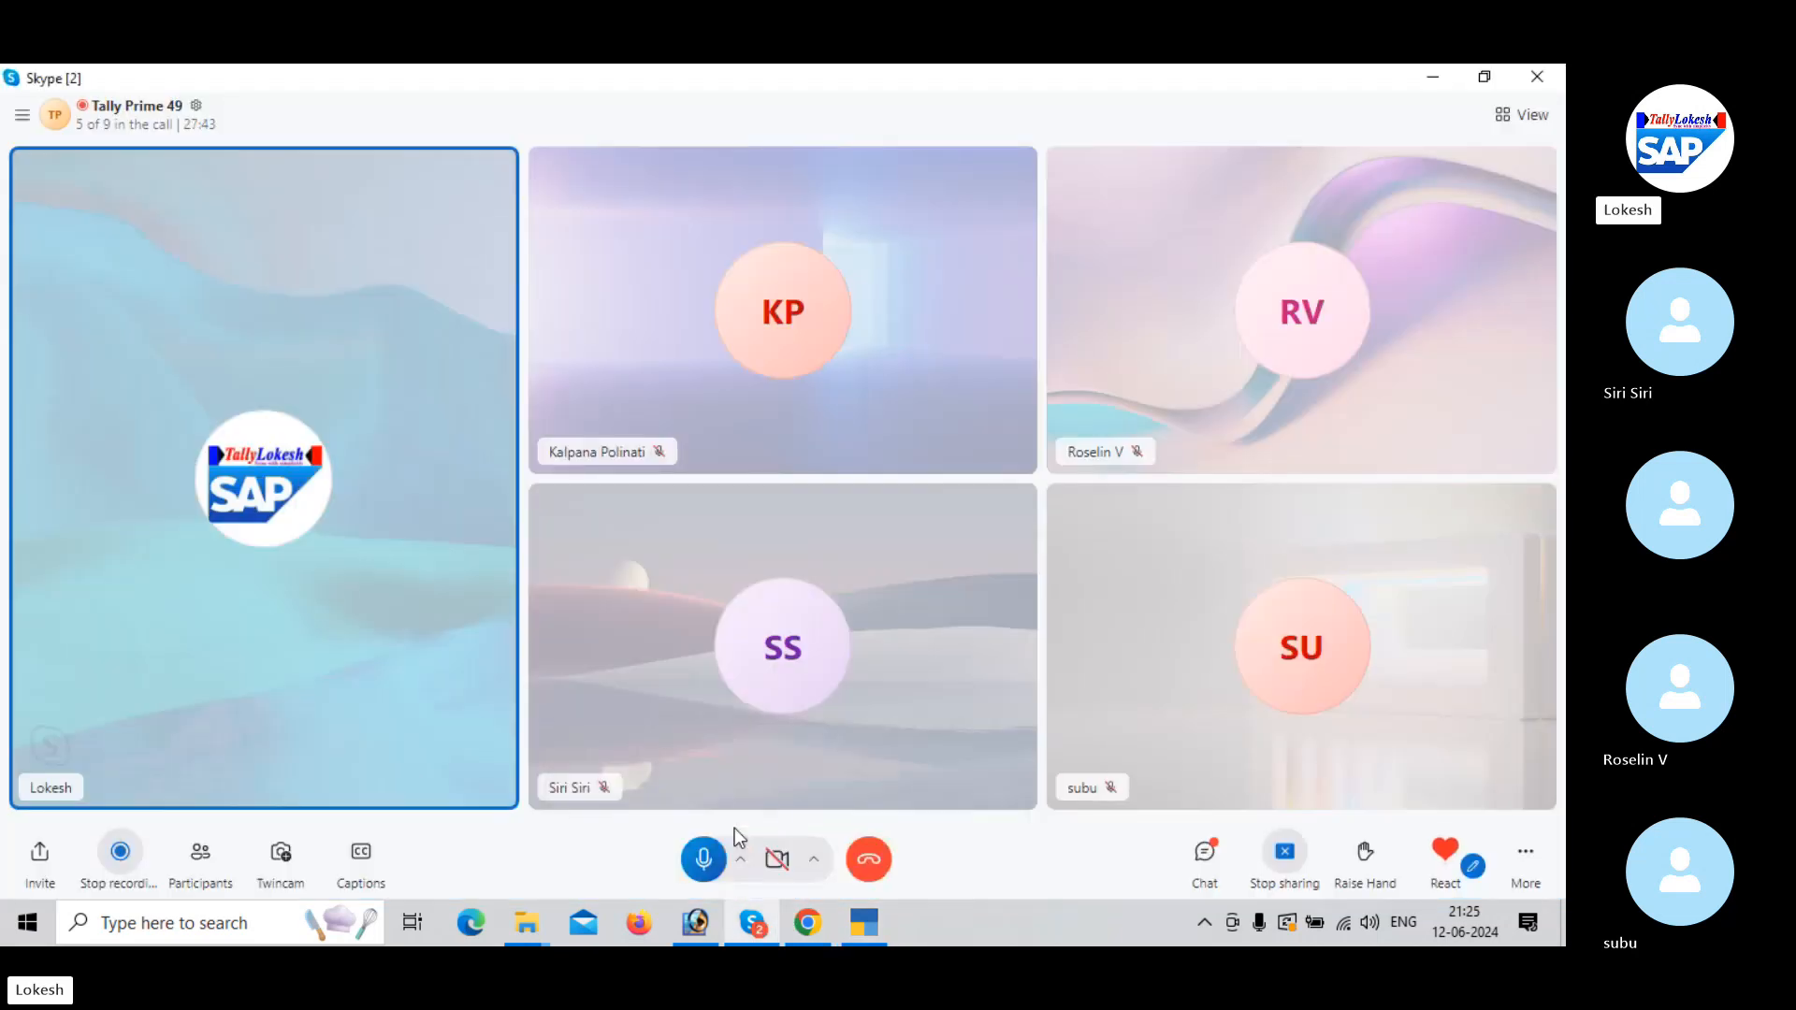